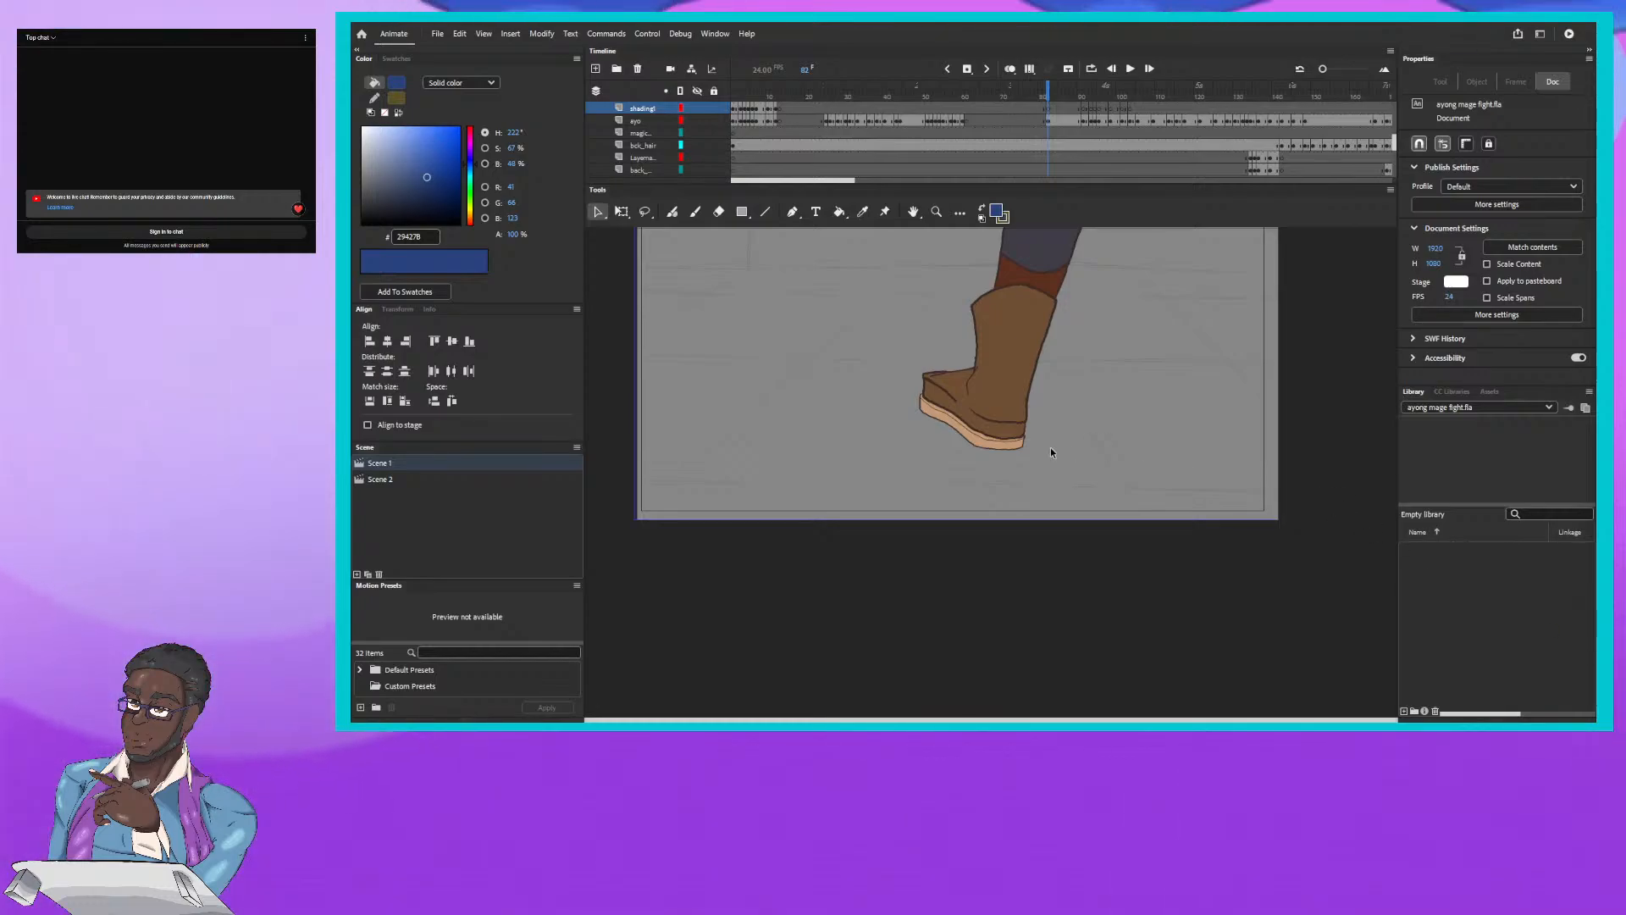
# Step: On frame 82 of the shading layer, outline shadow areas on the trouser leg and boot and fill them with blue #29427B
pyautogui.scroll(3, 1050, 448)
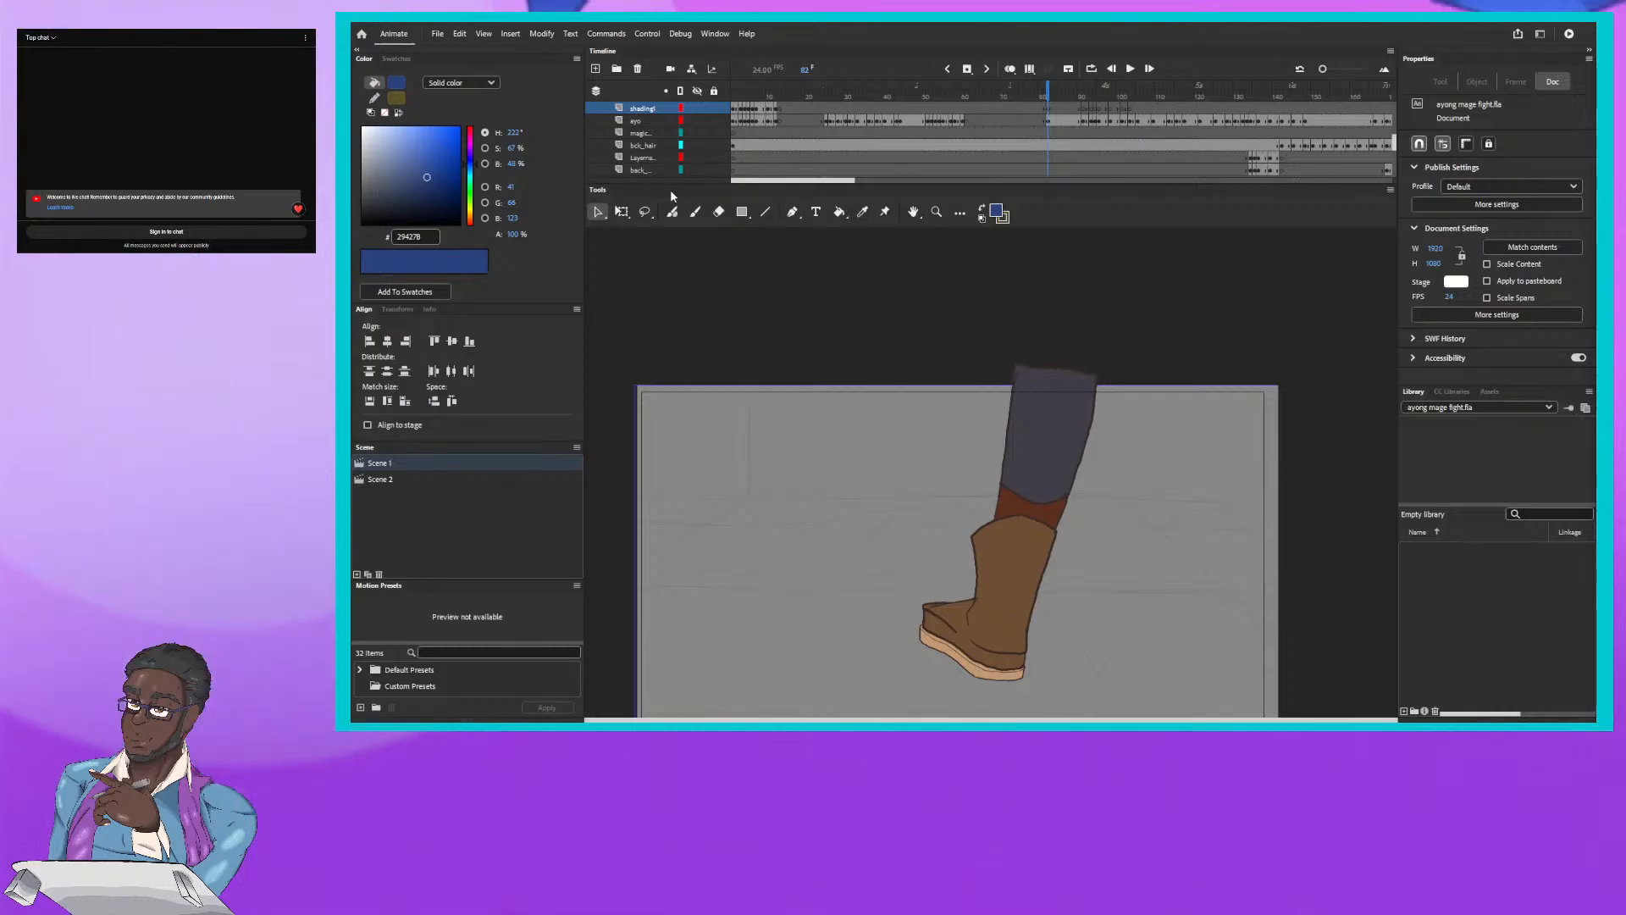
pyautogui.click(670, 211)
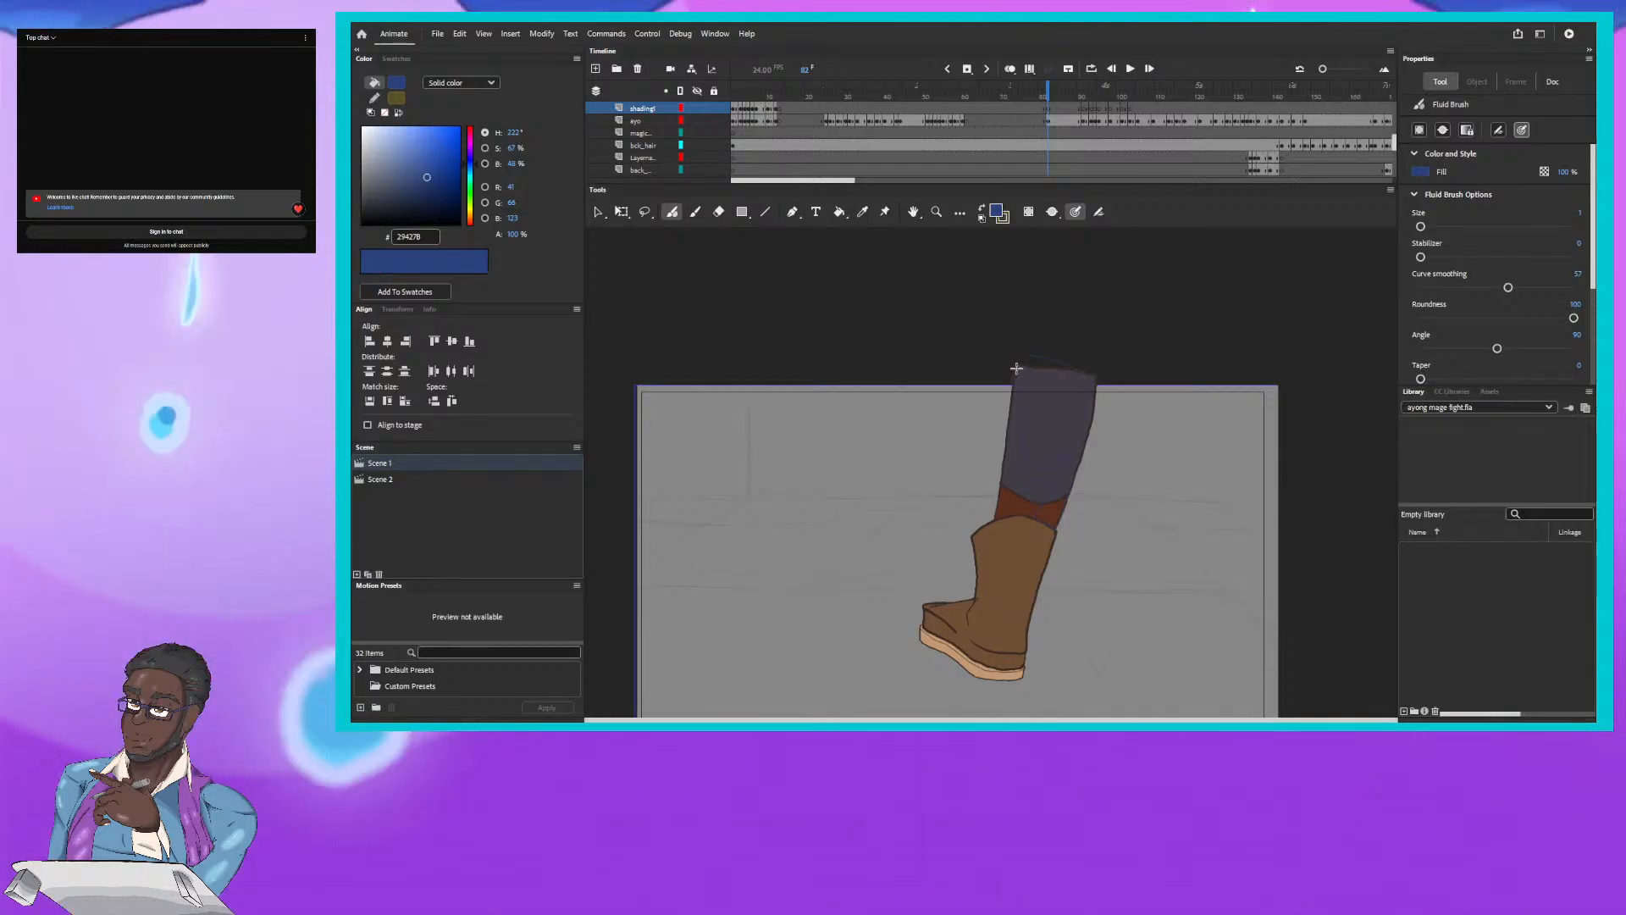
pyautogui.press('k')
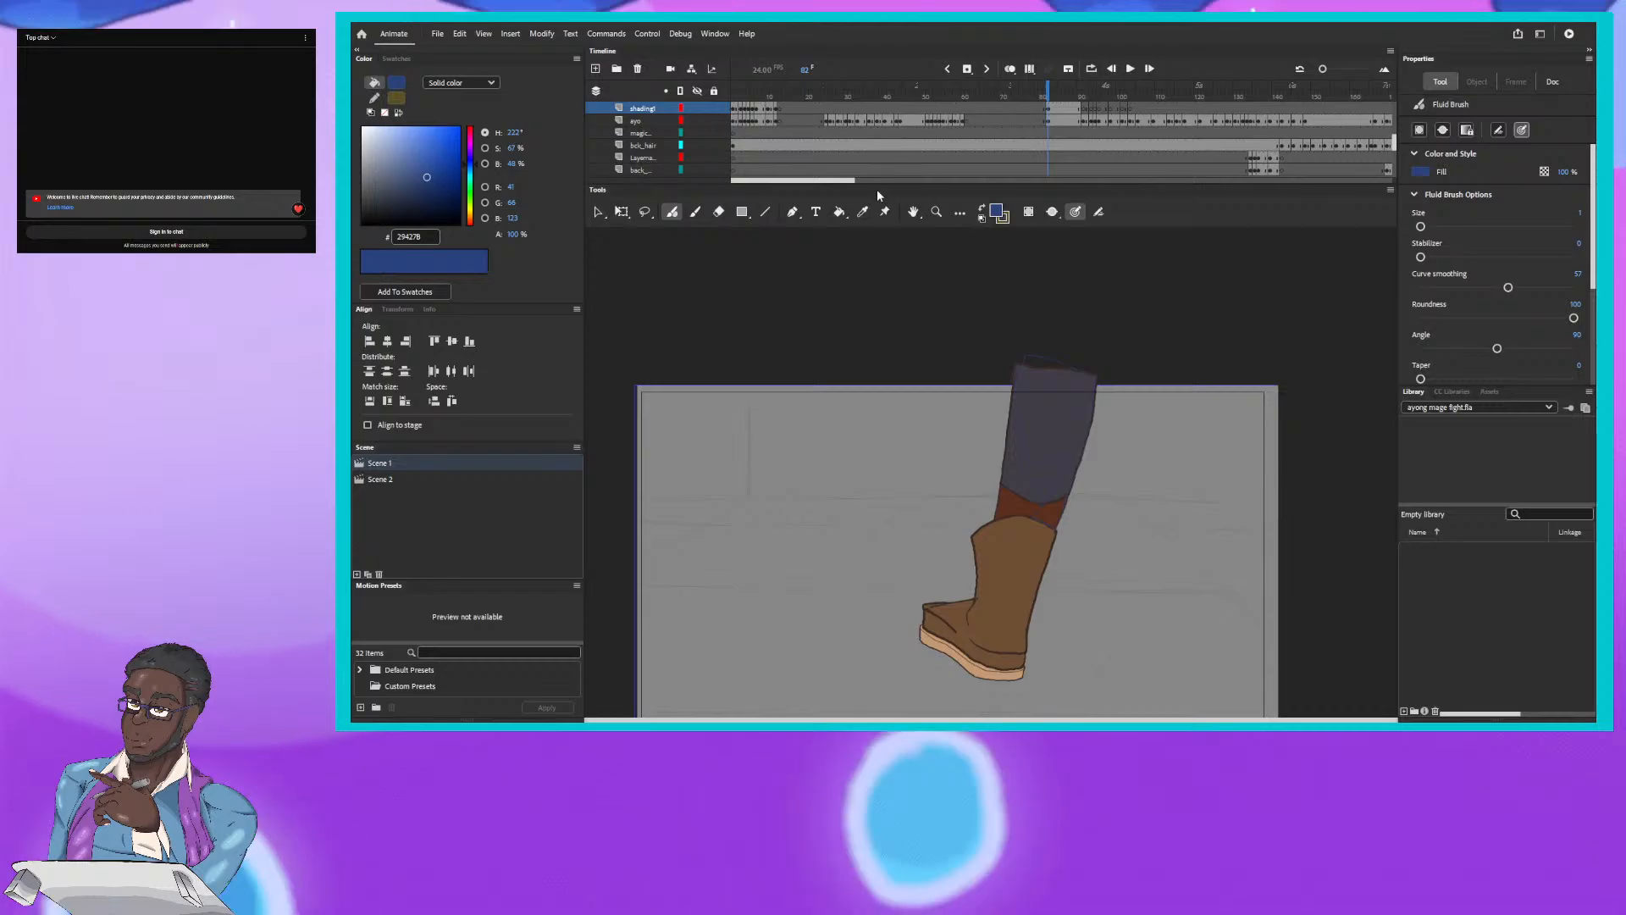
pyautogui.click(1050, 439)
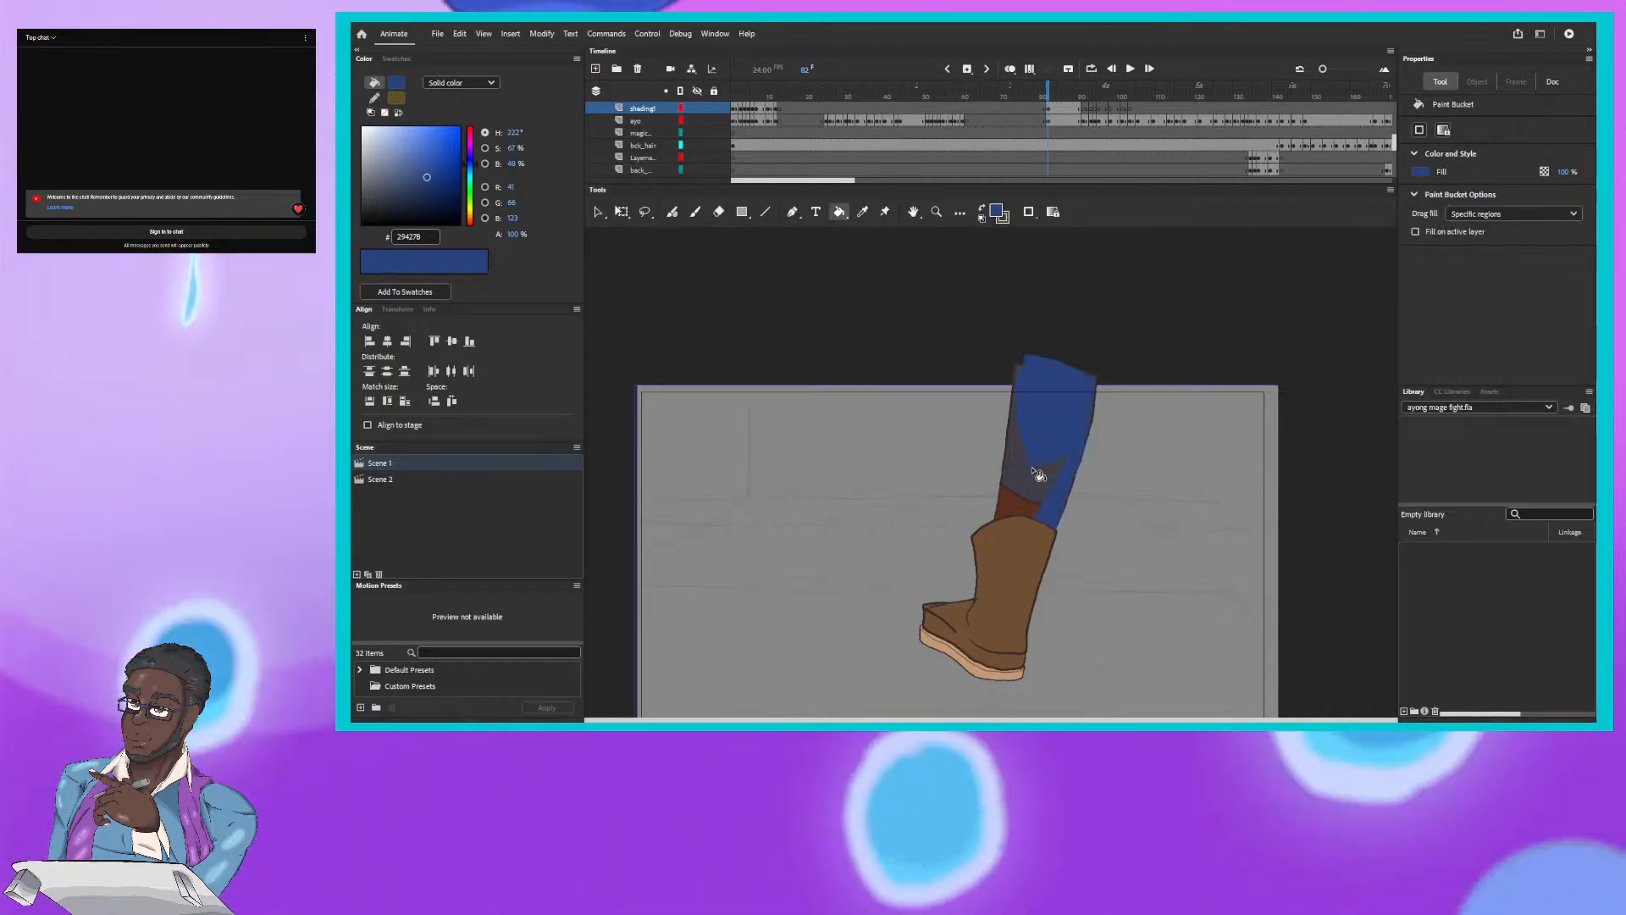
pyautogui.click(1063, 498)
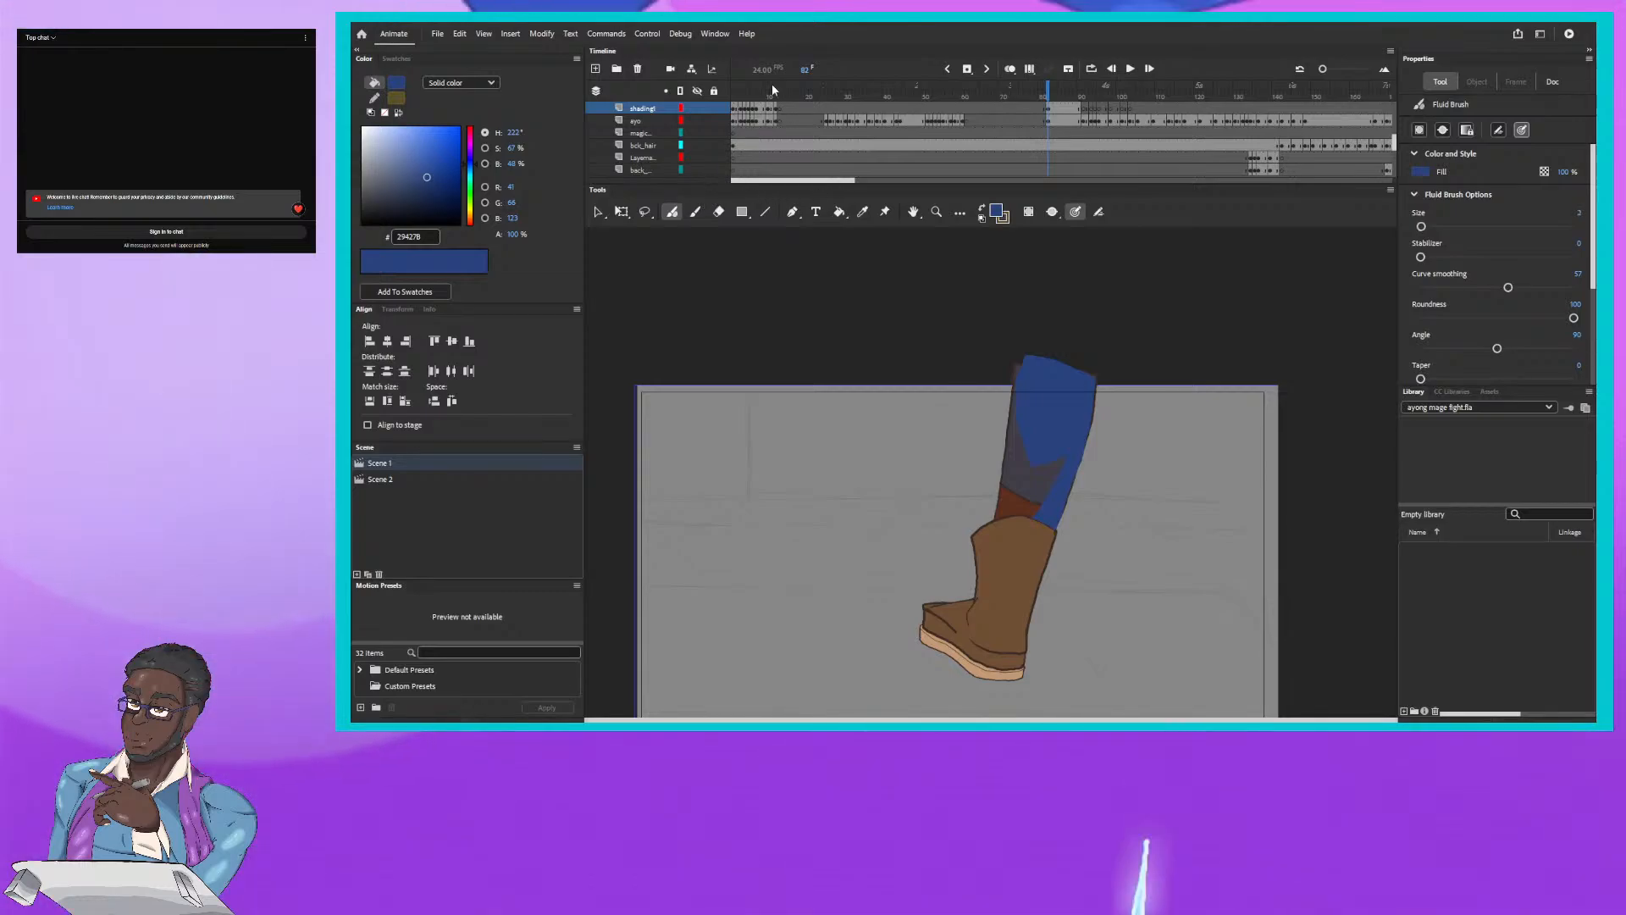
pyautogui.press(']')
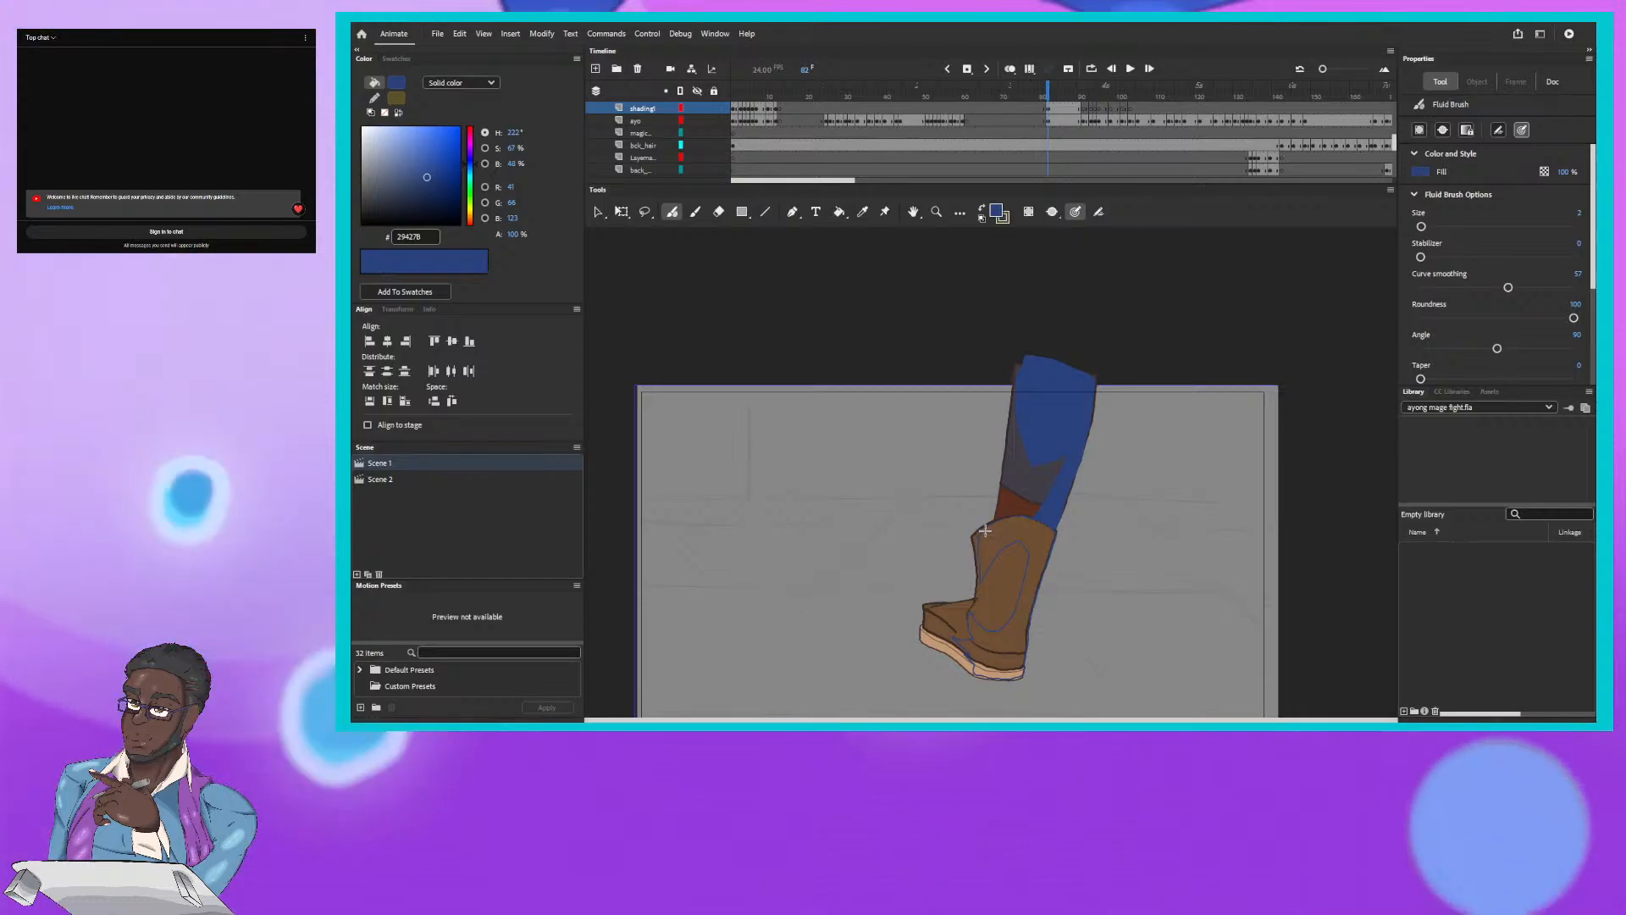
pyautogui.click(1008, 537)
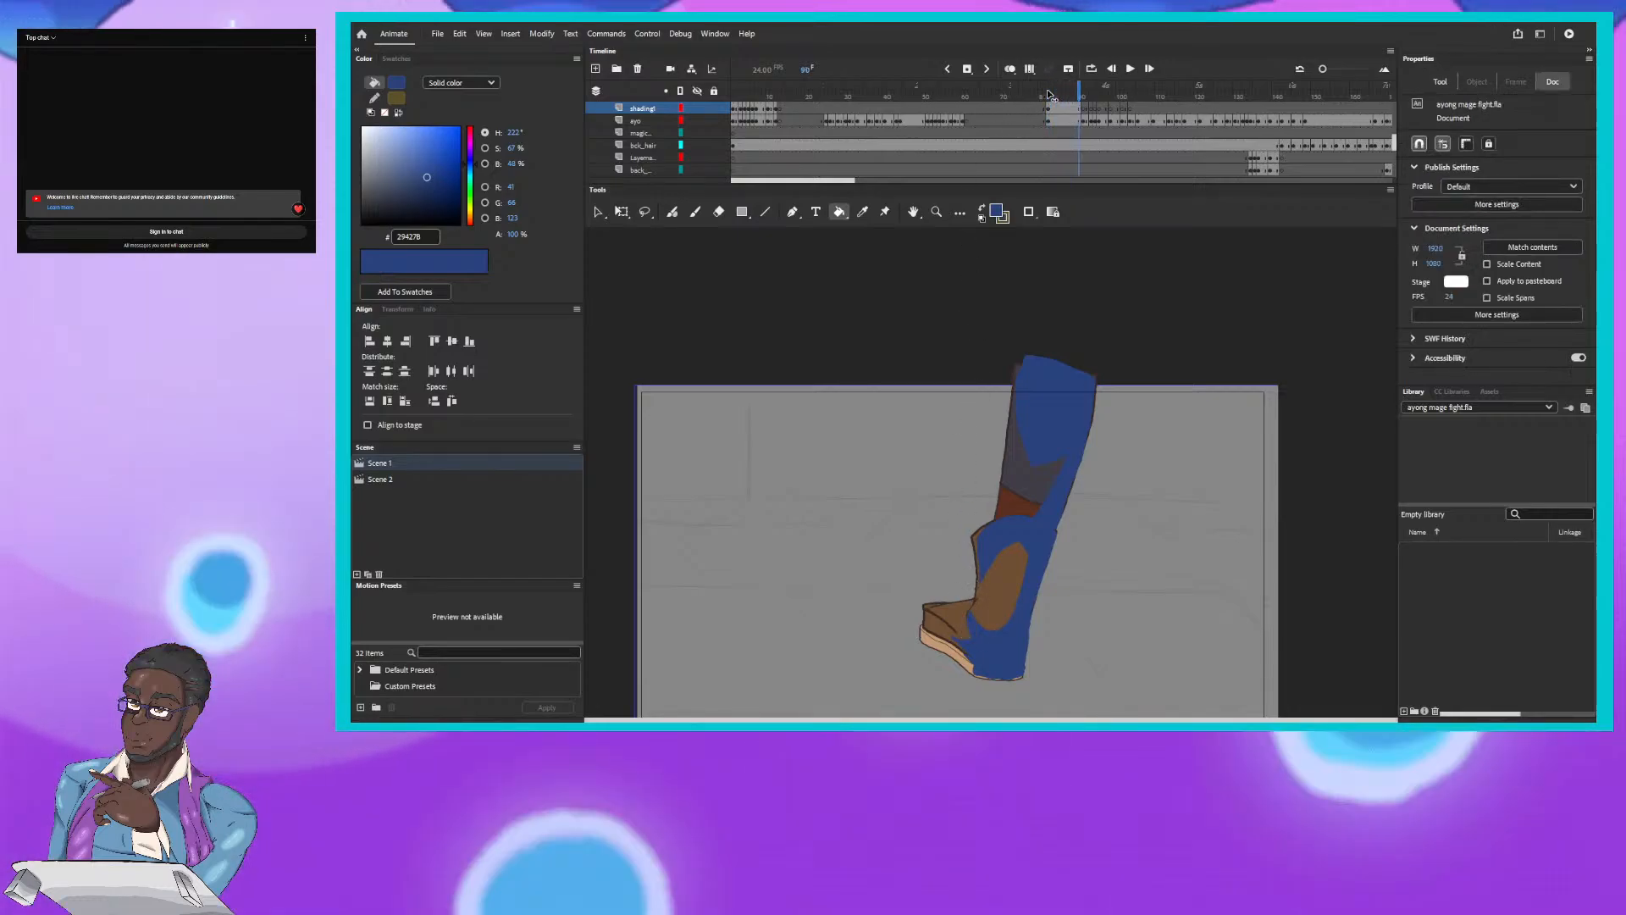
# Step: On frame 91, draw blue shadow outlines over the thigh and calf of the left trouser leg
pyautogui.click(1086, 113)
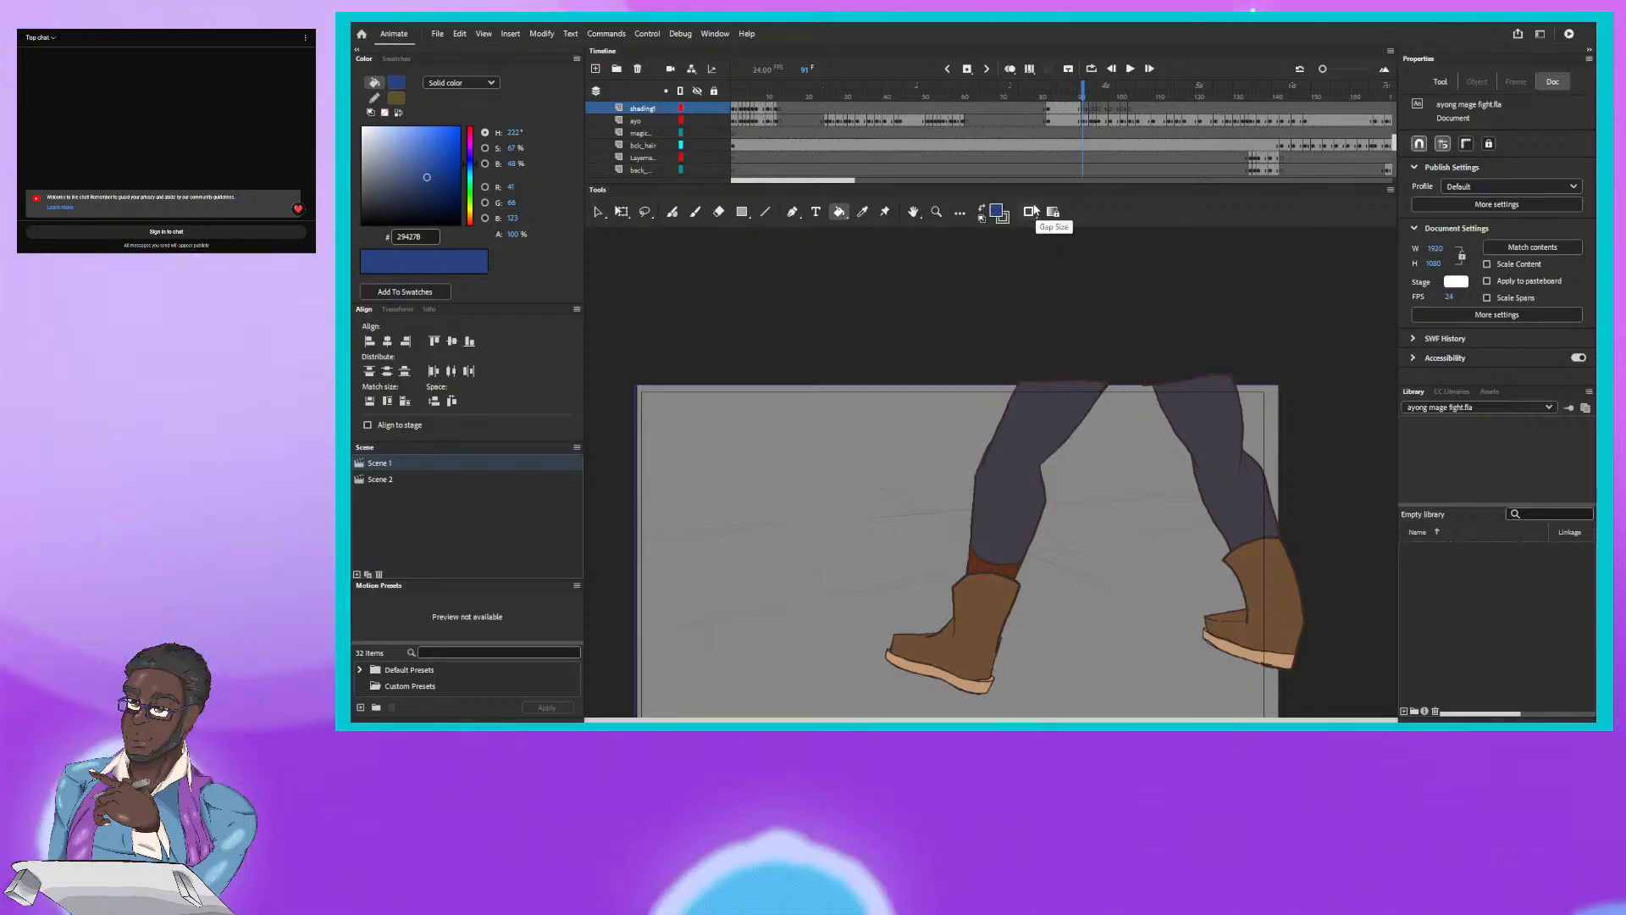
pyautogui.moveTo(1086, 89)
pyautogui.mouseDown()
pyautogui.moveTo(1049, 91)
pyautogui.moveTo(1099, 91)
pyautogui.moveTo(1084, 94)
pyautogui.mouseUp()
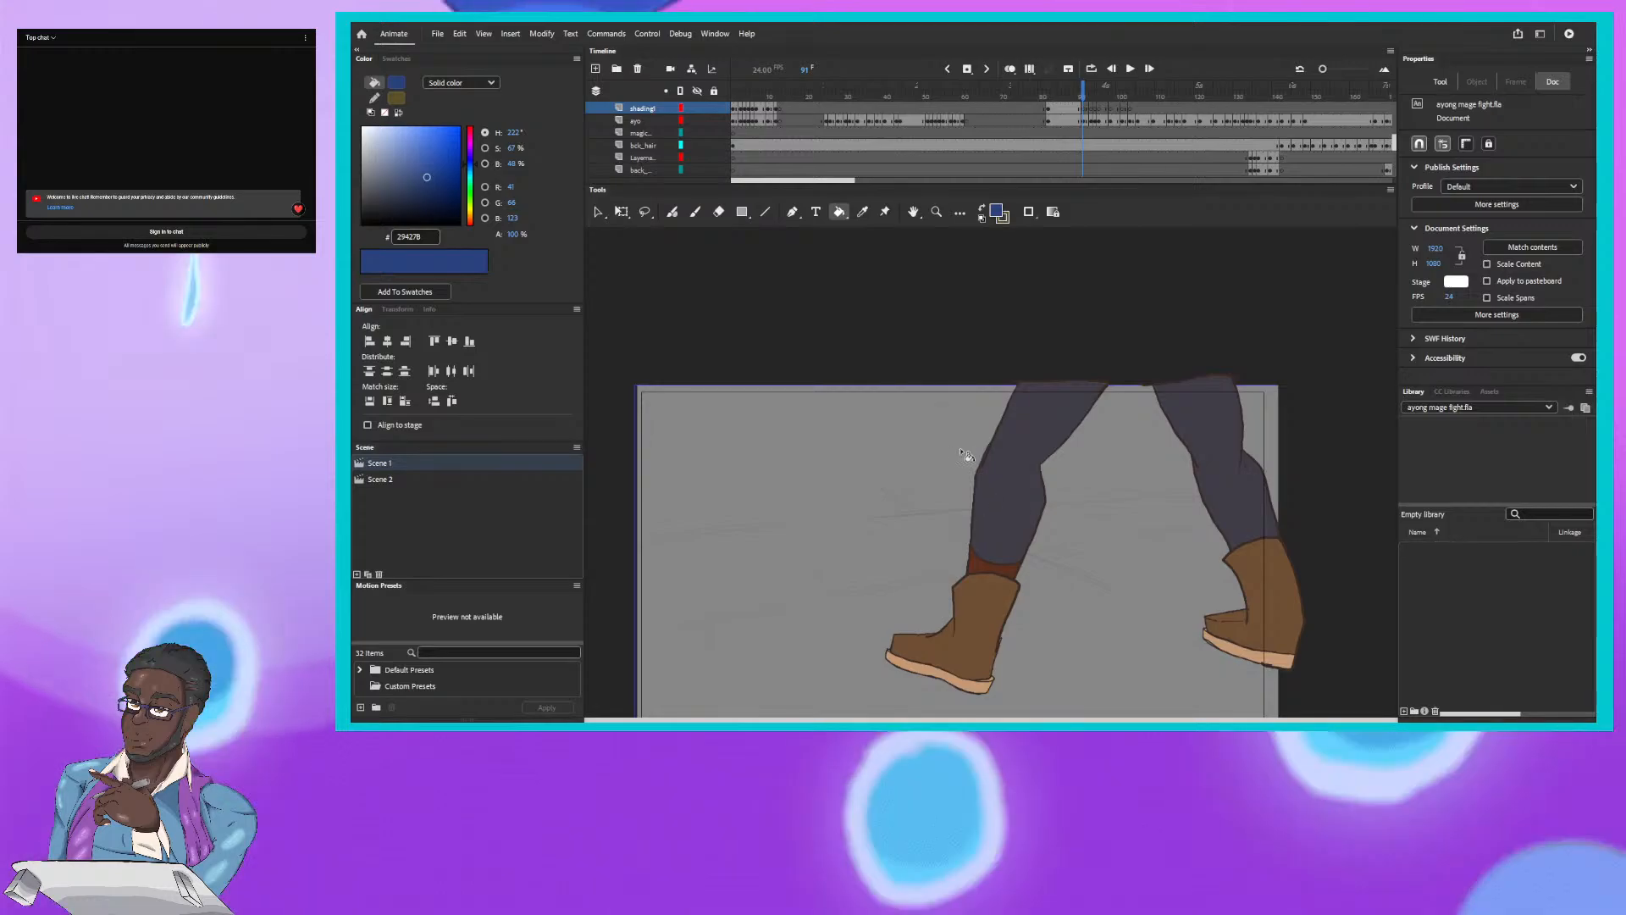
pyautogui.press('b')
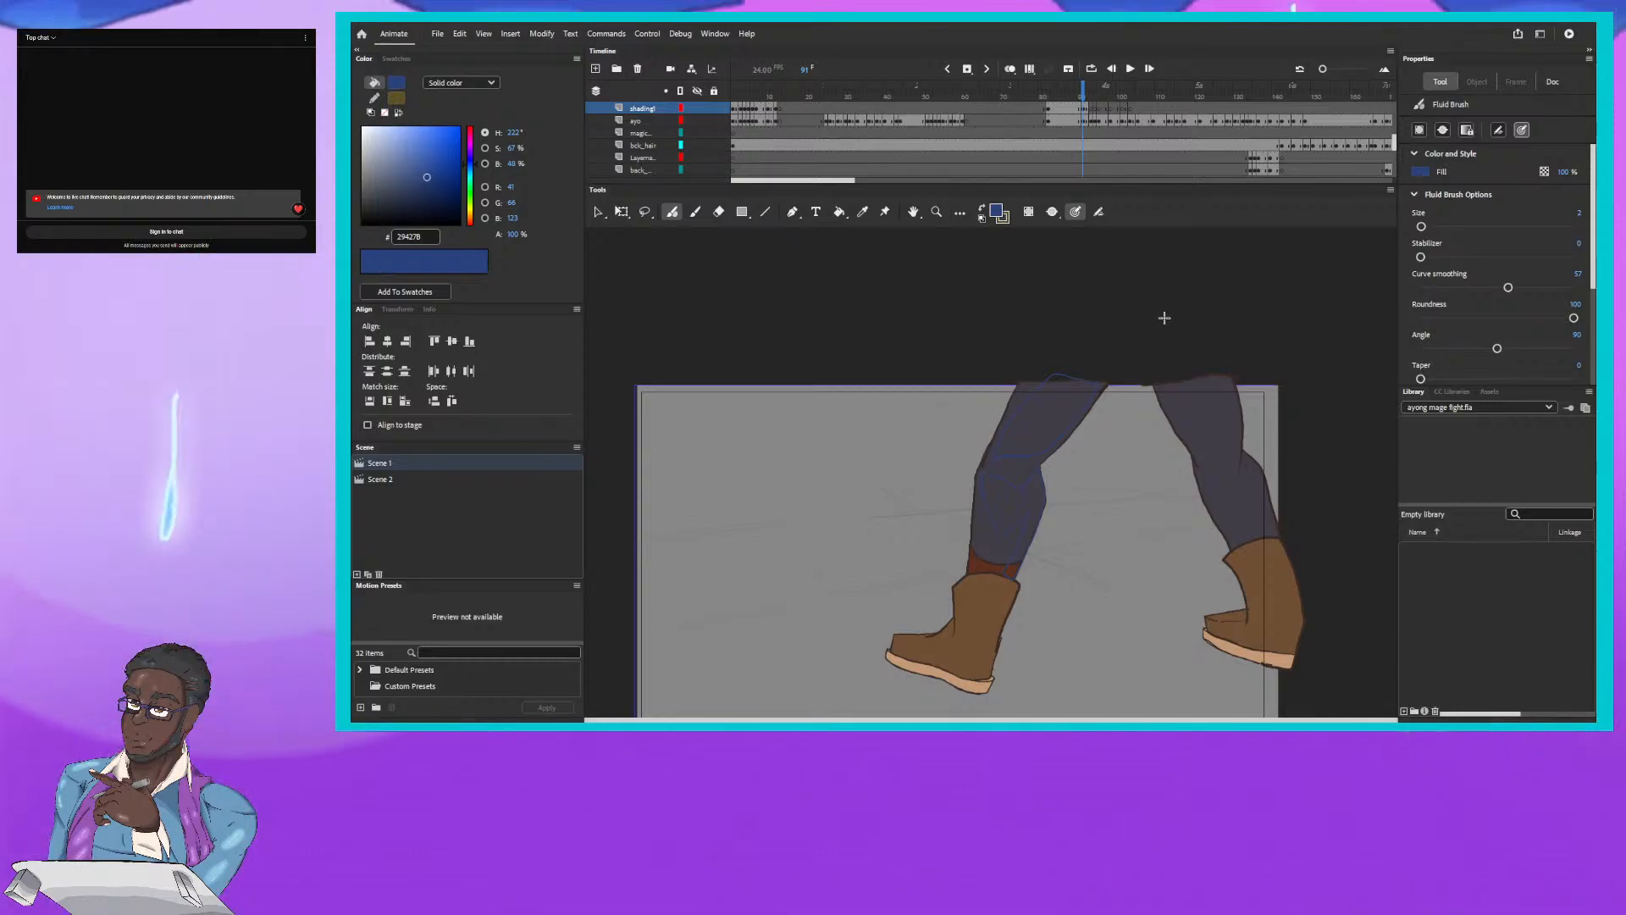
# Step: Outline the shadow area on the left boot at frame 91, matching the boot shading of the preceding frame
pyautogui.click(1080, 87)
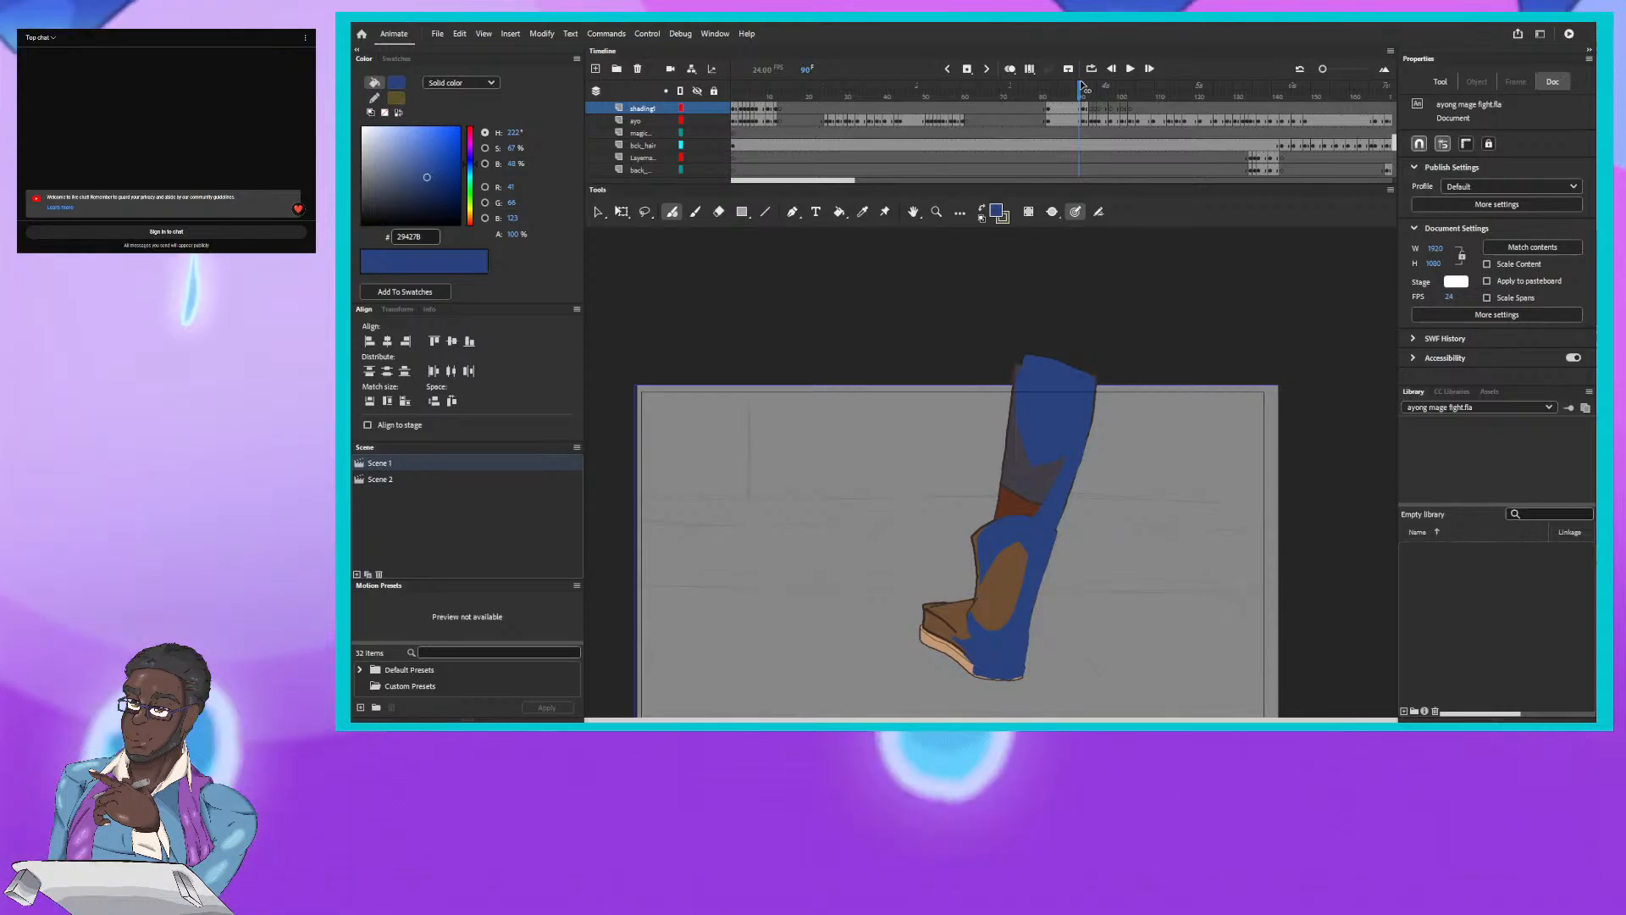
pyautogui.click(1083, 83)
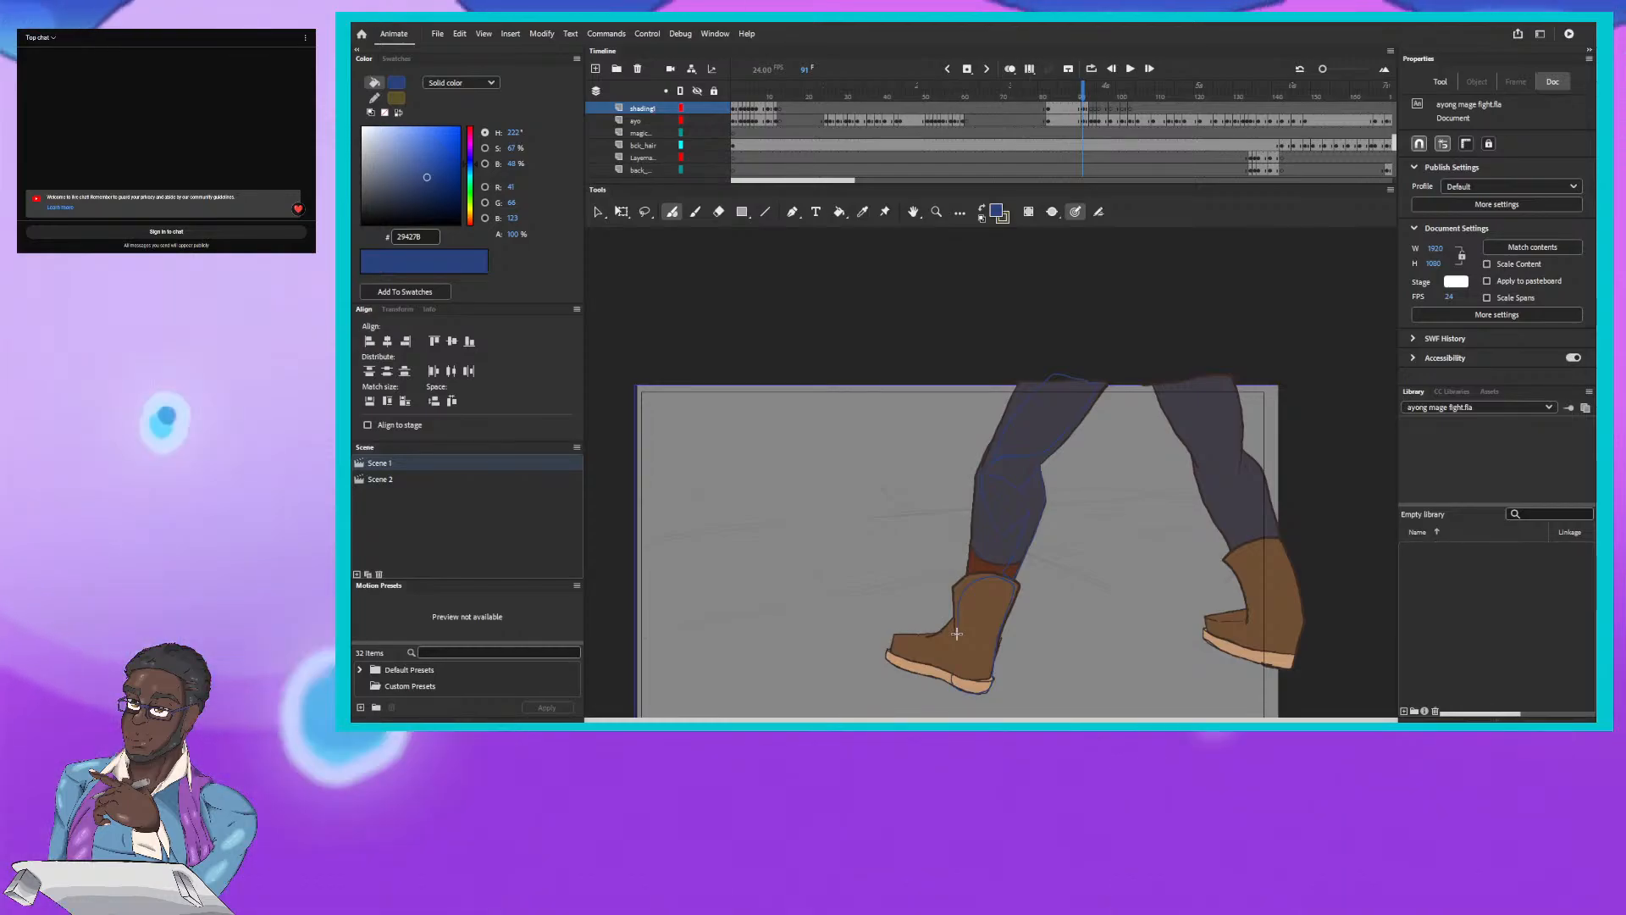
pyautogui.moveTo(991, 679); pyautogui.dragTo(952, 676)
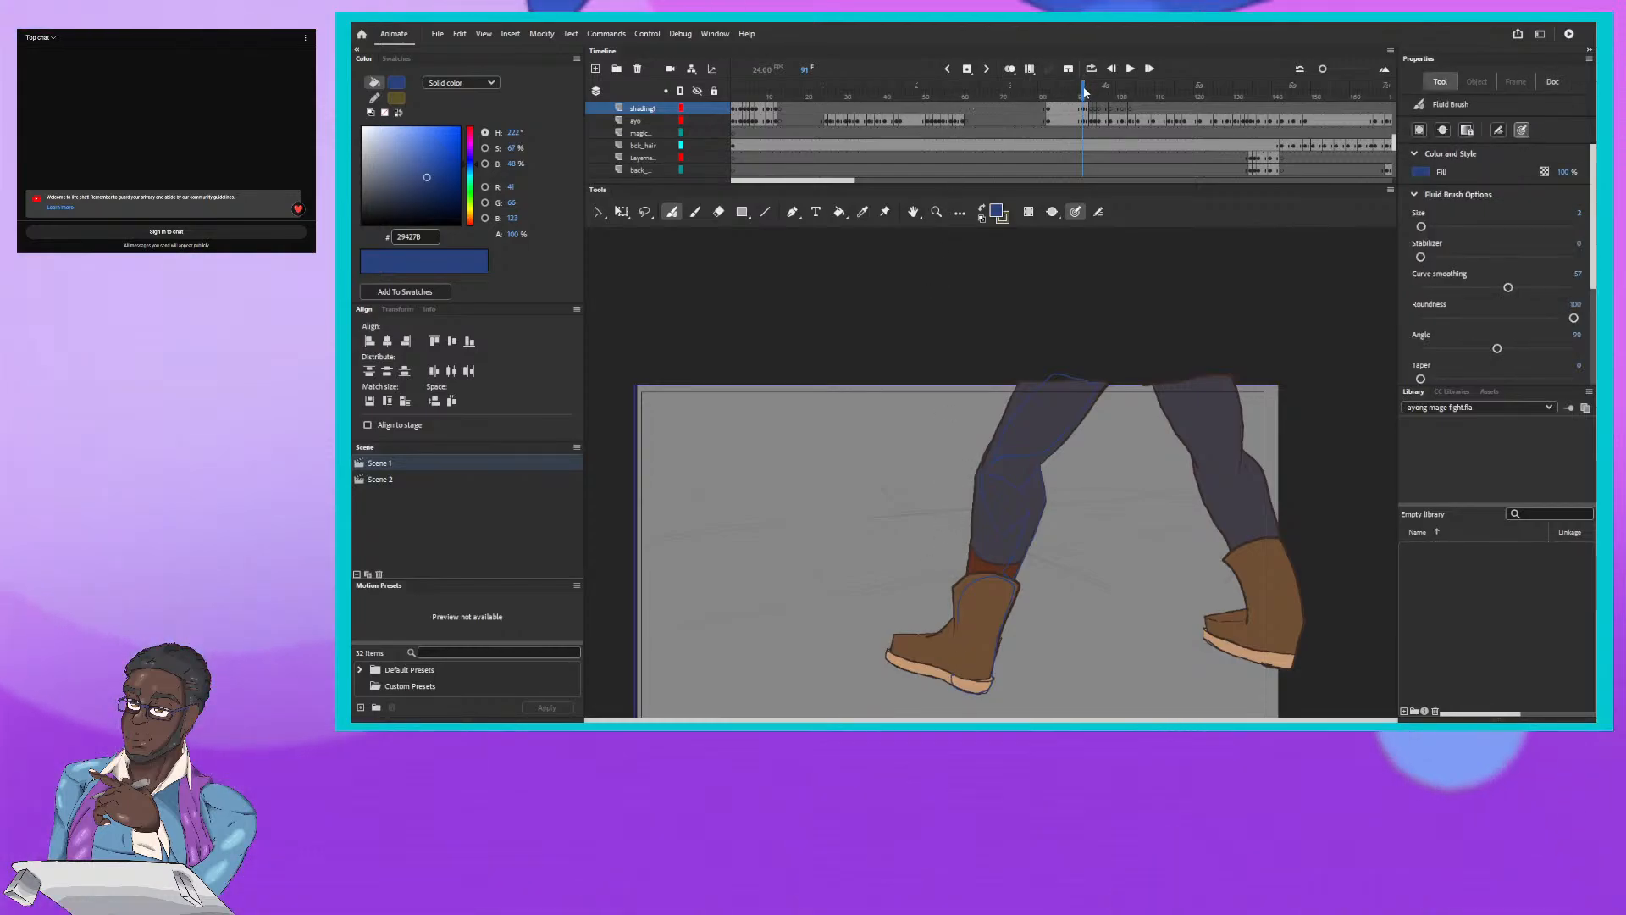
pyautogui.moveTo(1083, 89); pyautogui.dragTo(1085, 91)
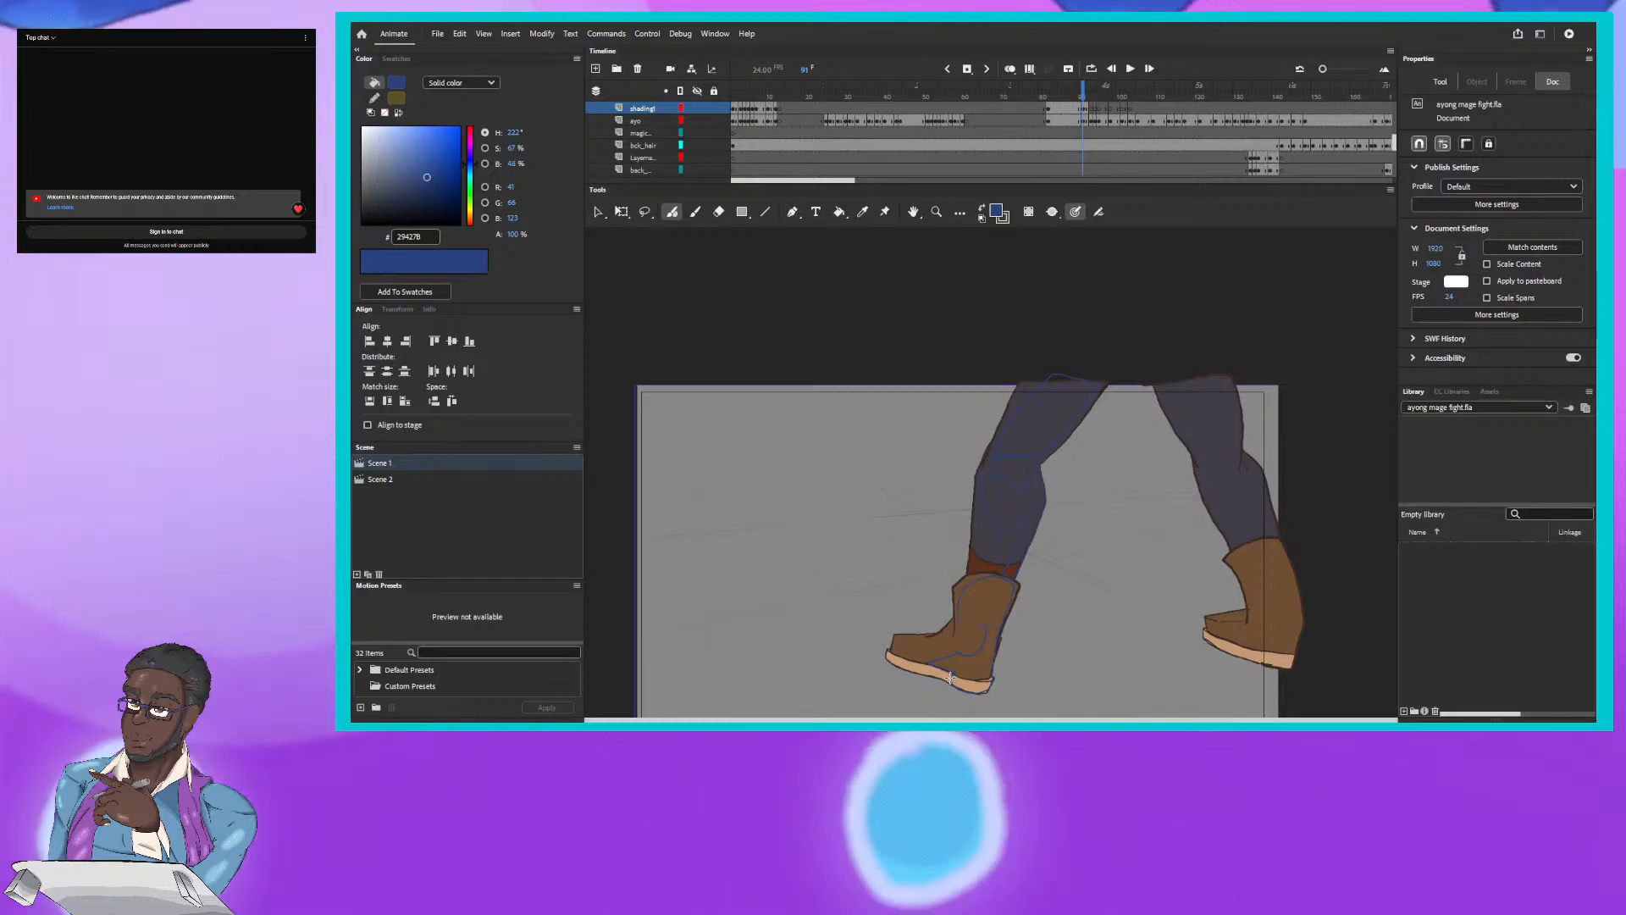
pyautogui.moveTo(958, 628); pyautogui.dragTo(986, 626)
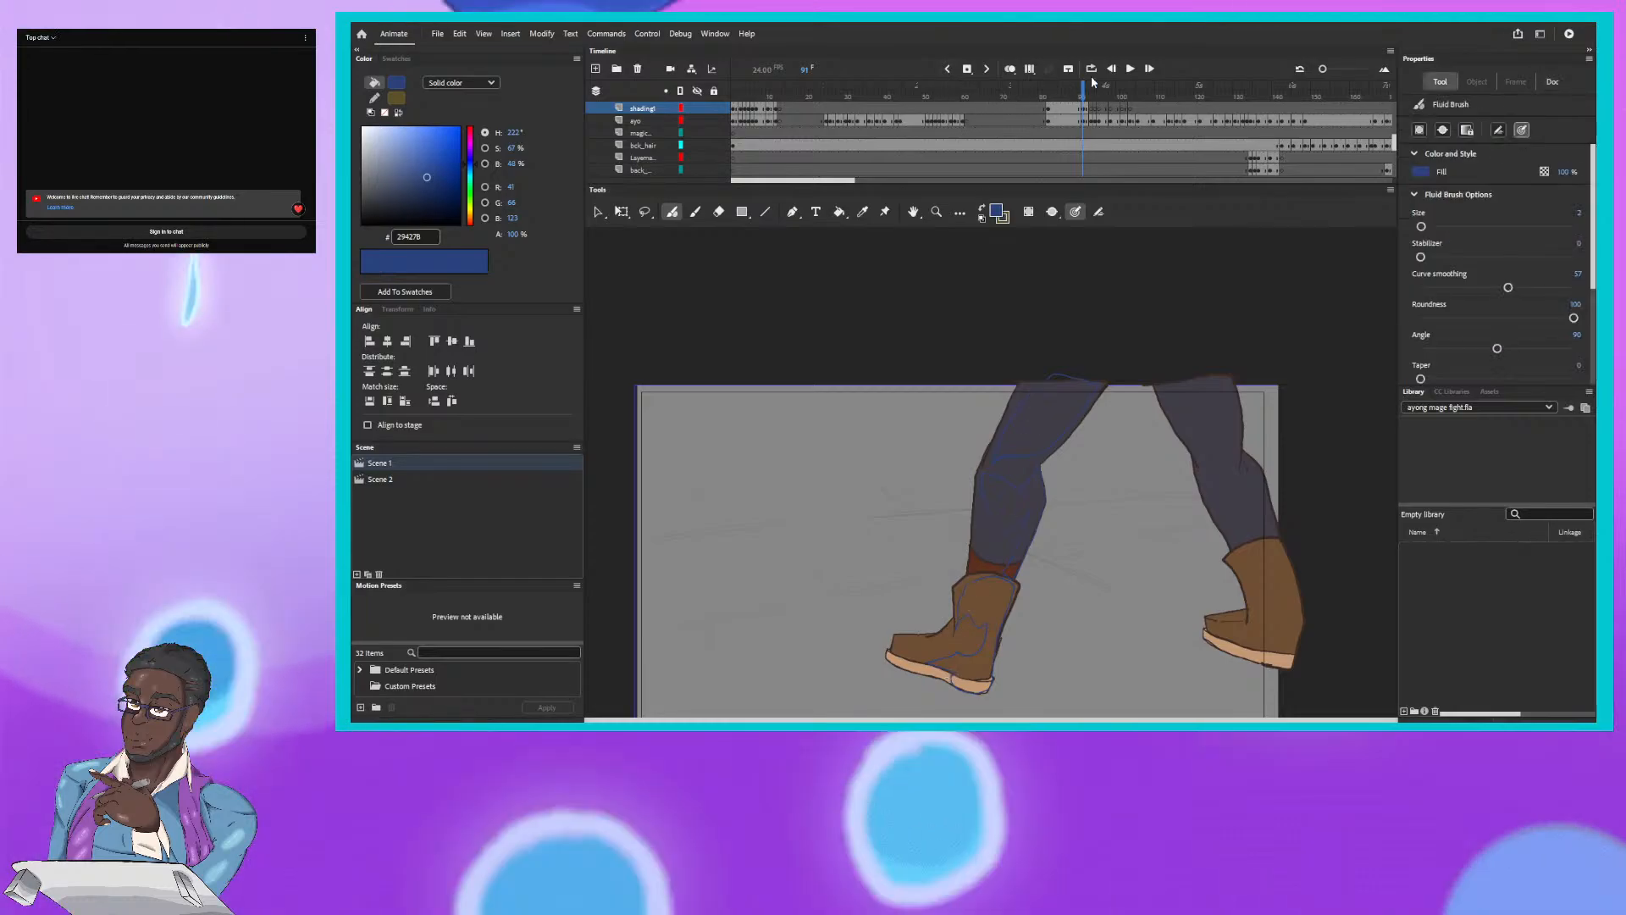
pyautogui.click(1080, 88)
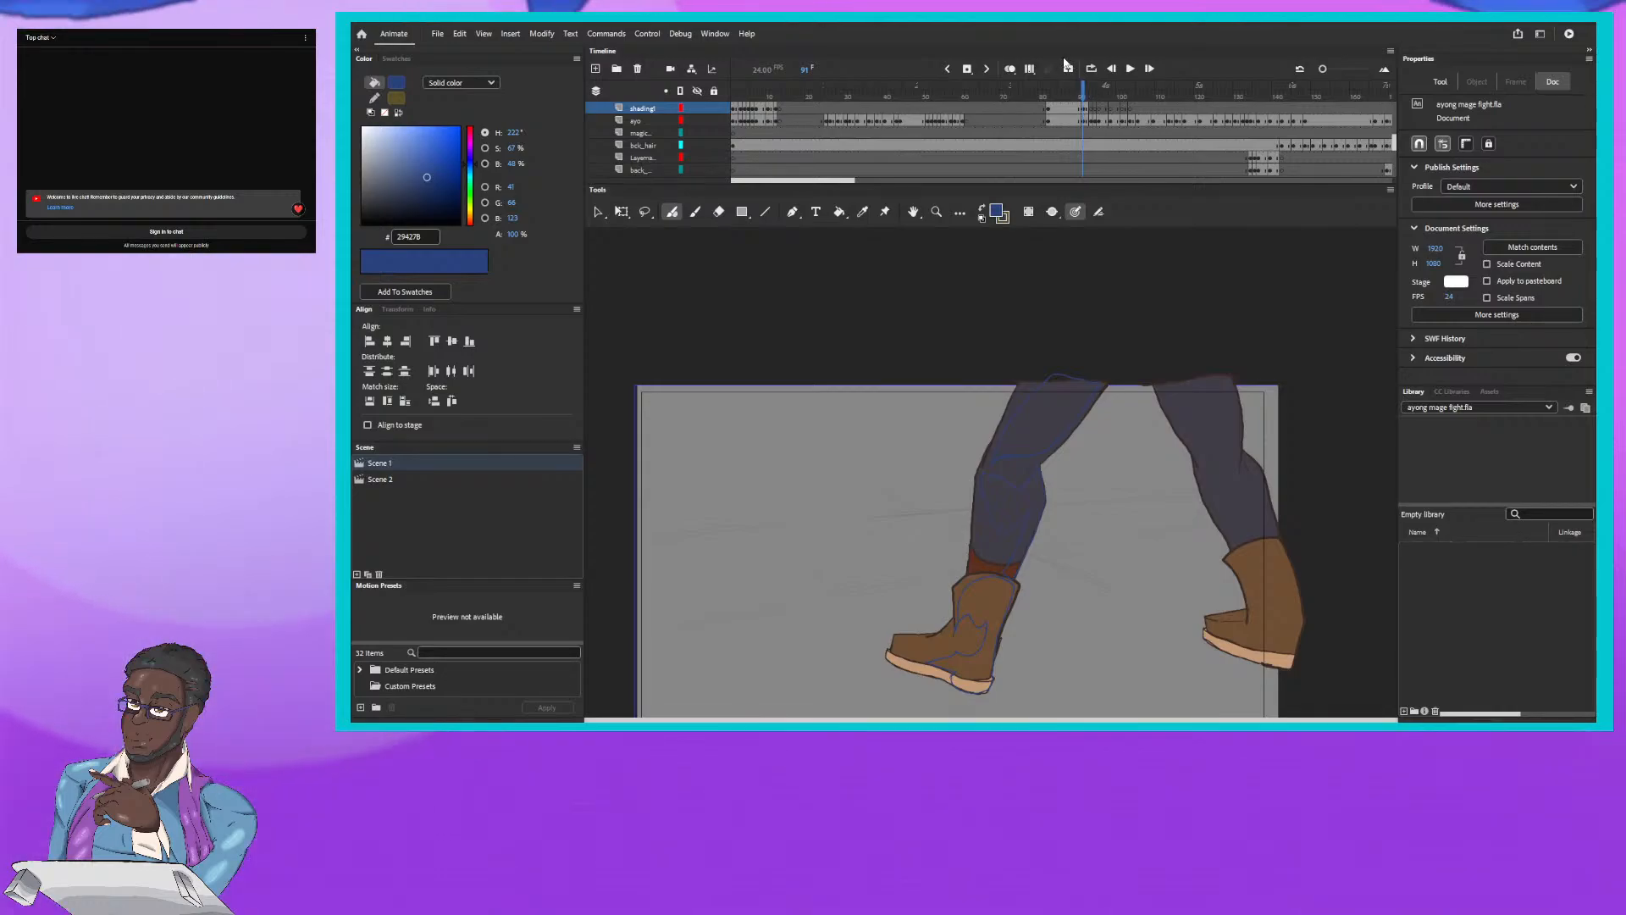
pyautogui.press(',')
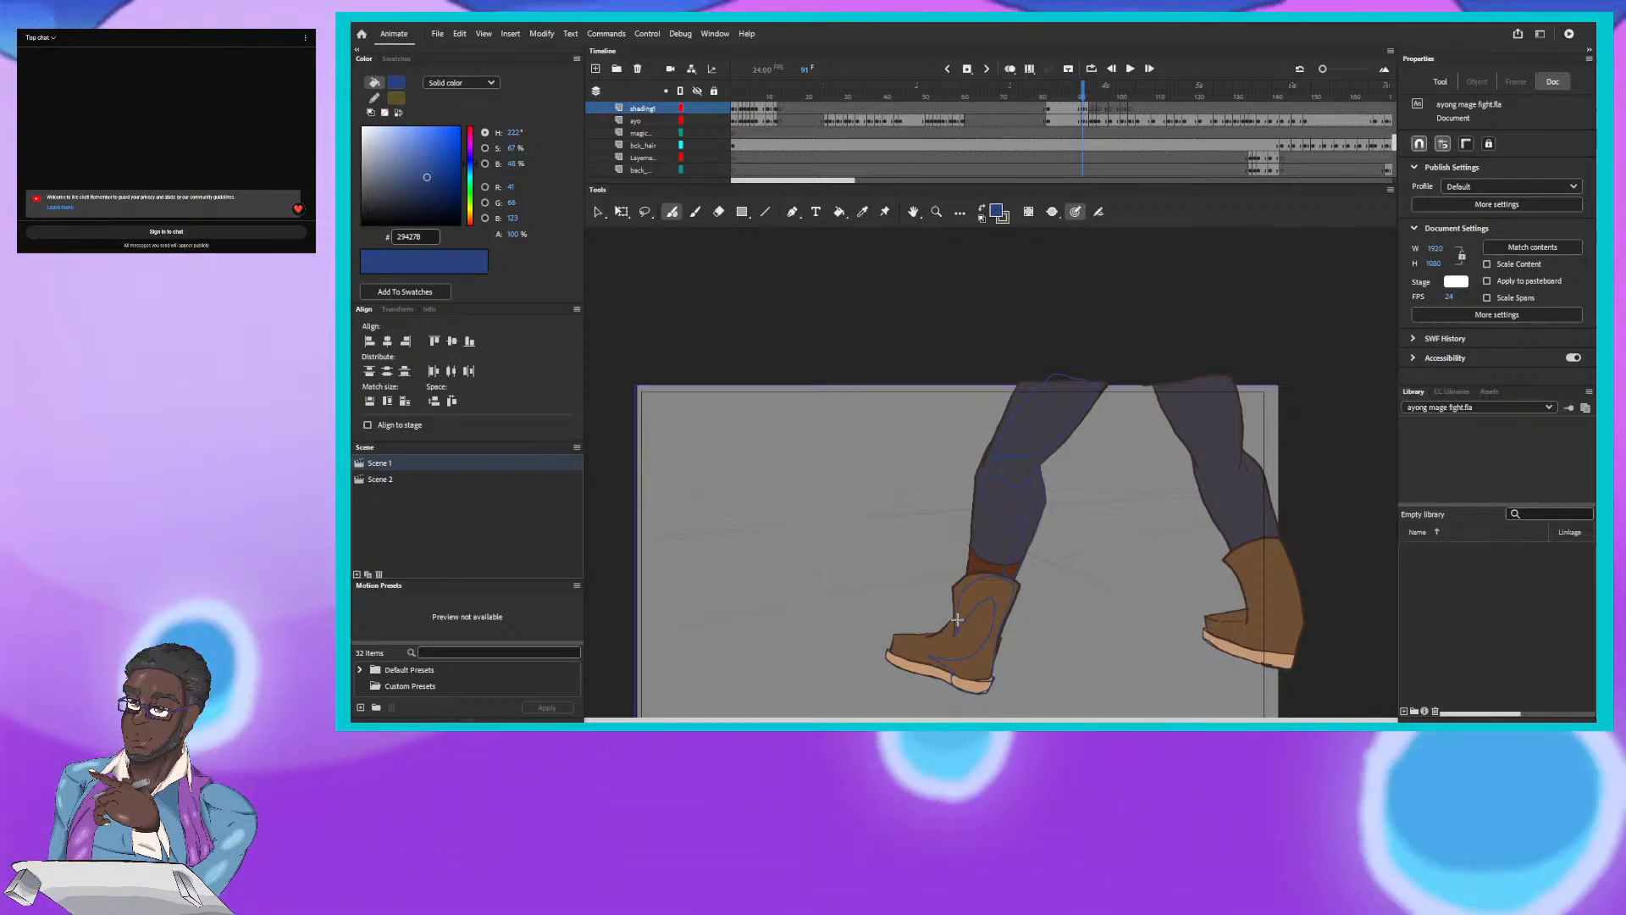
# Step: Fill the outlined shadow areas on the left thigh, calf and boot at frame 91 with blue
pyautogui.hotkey('shift', 'b')
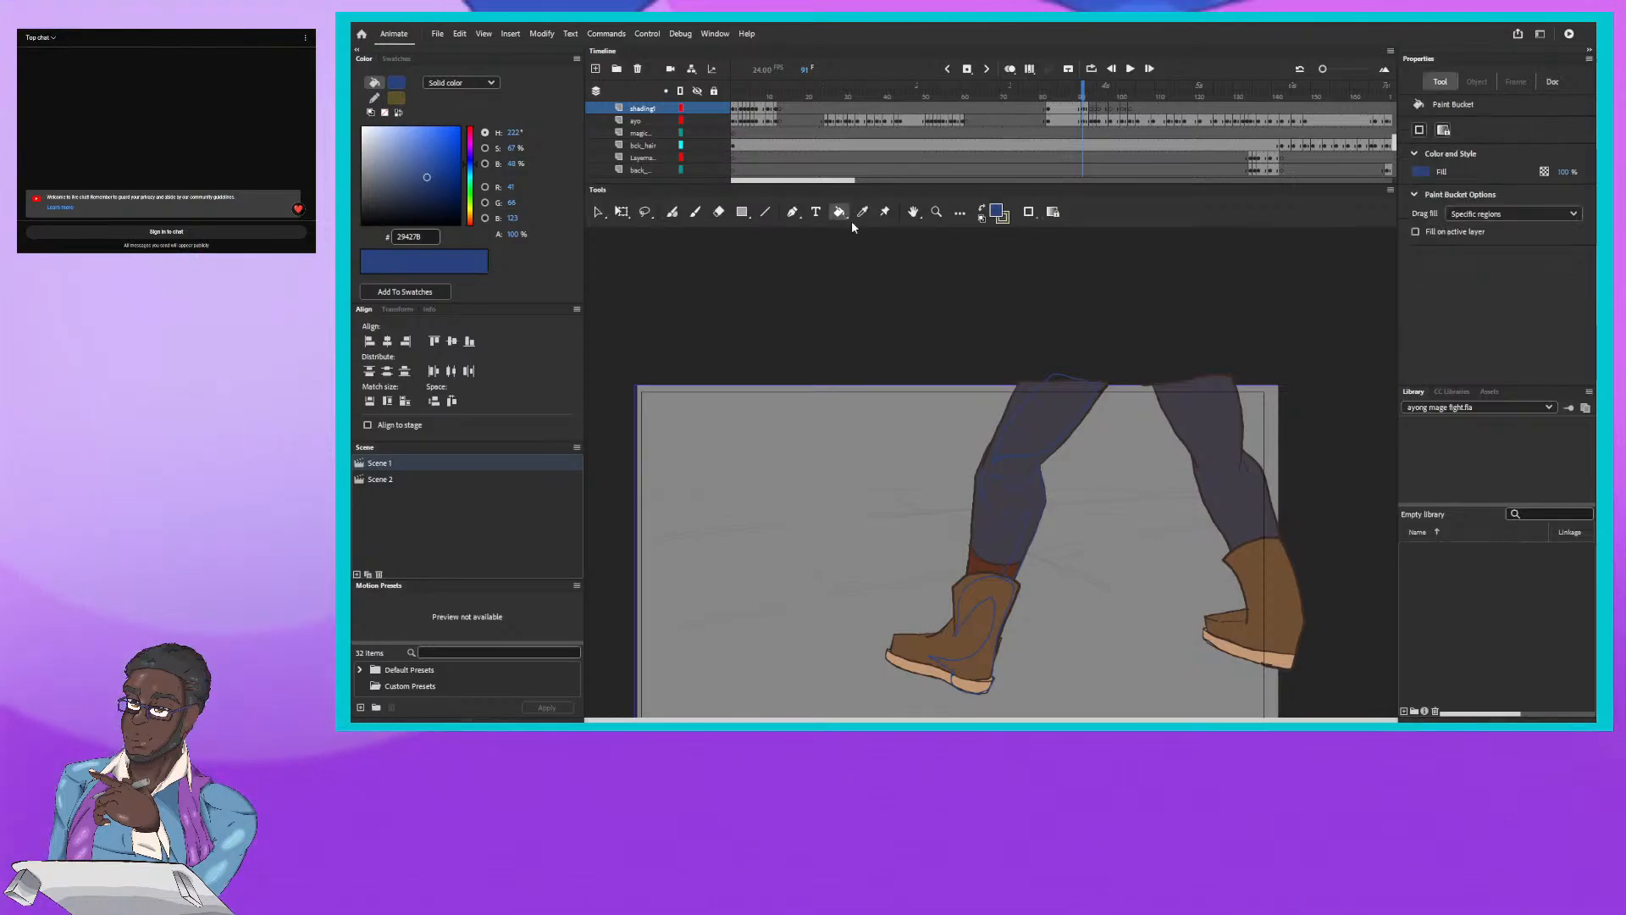
pyautogui.click(1010, 491)
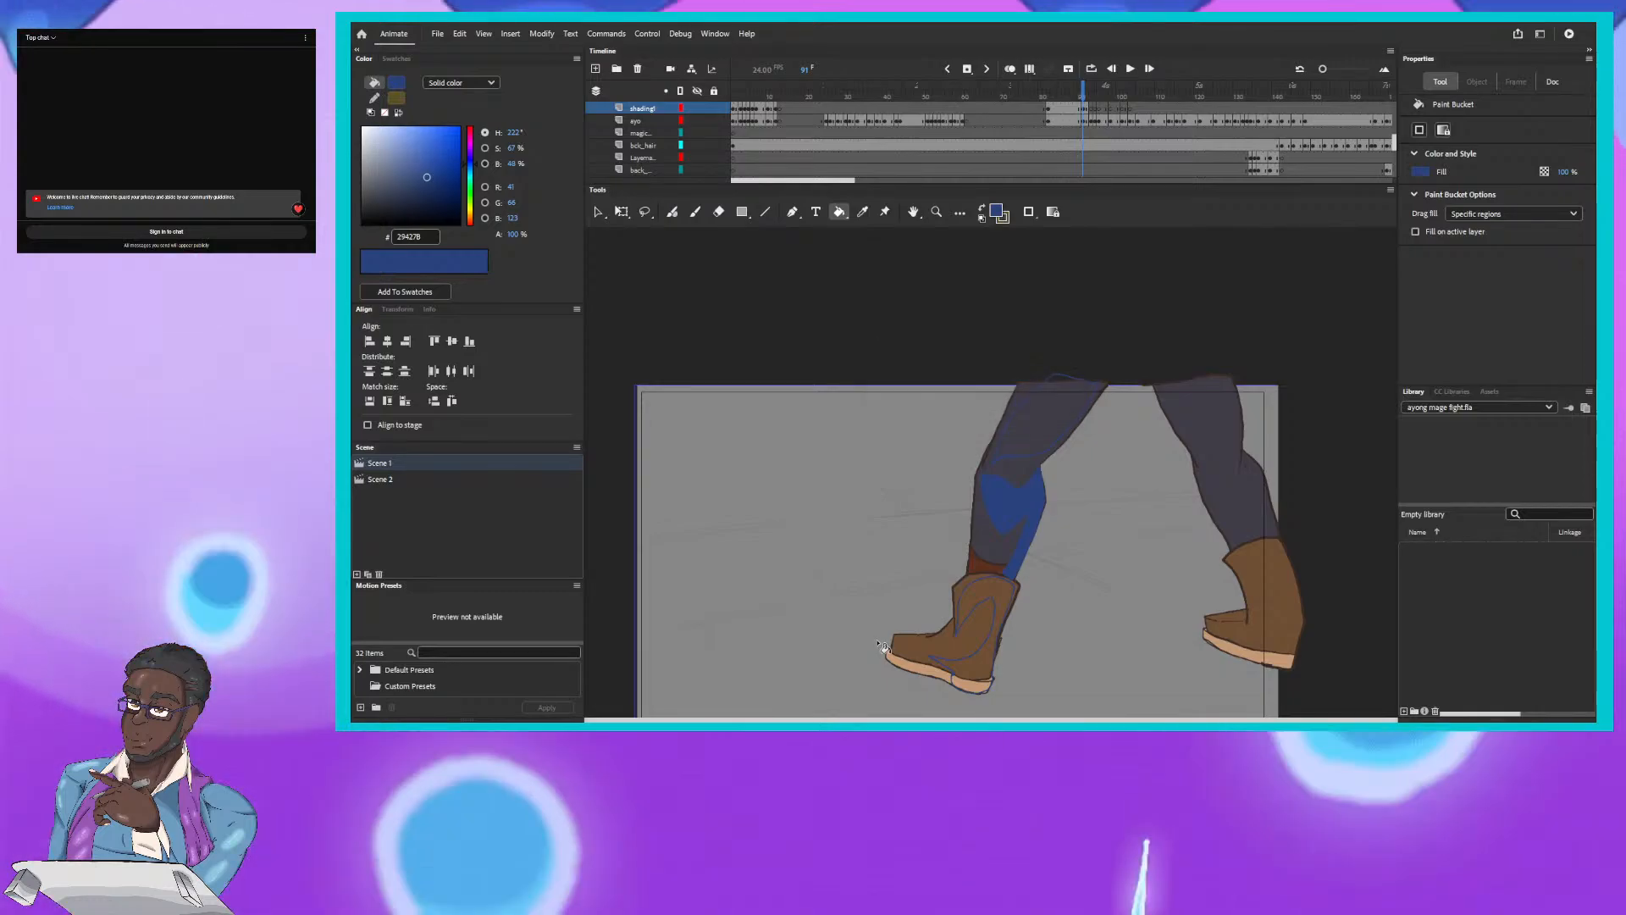
pyautogui.click(981, 623)
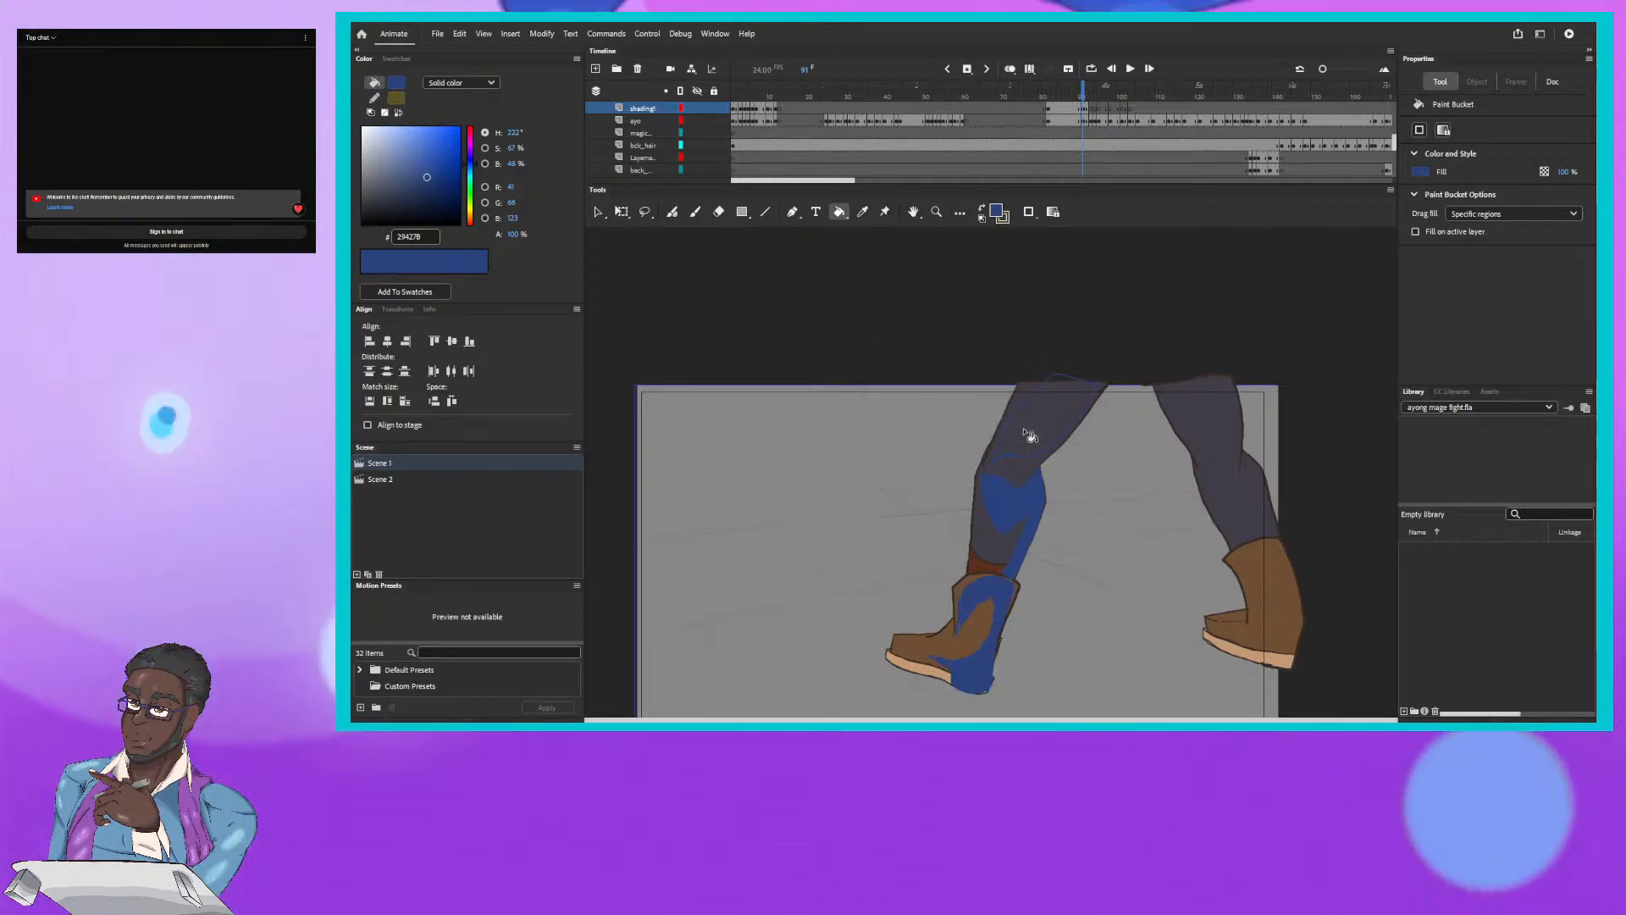
# Step: Outline the shadow area down the right leg and boot at frame 91 and fill it with blue
pyautogui.click(671, 211)
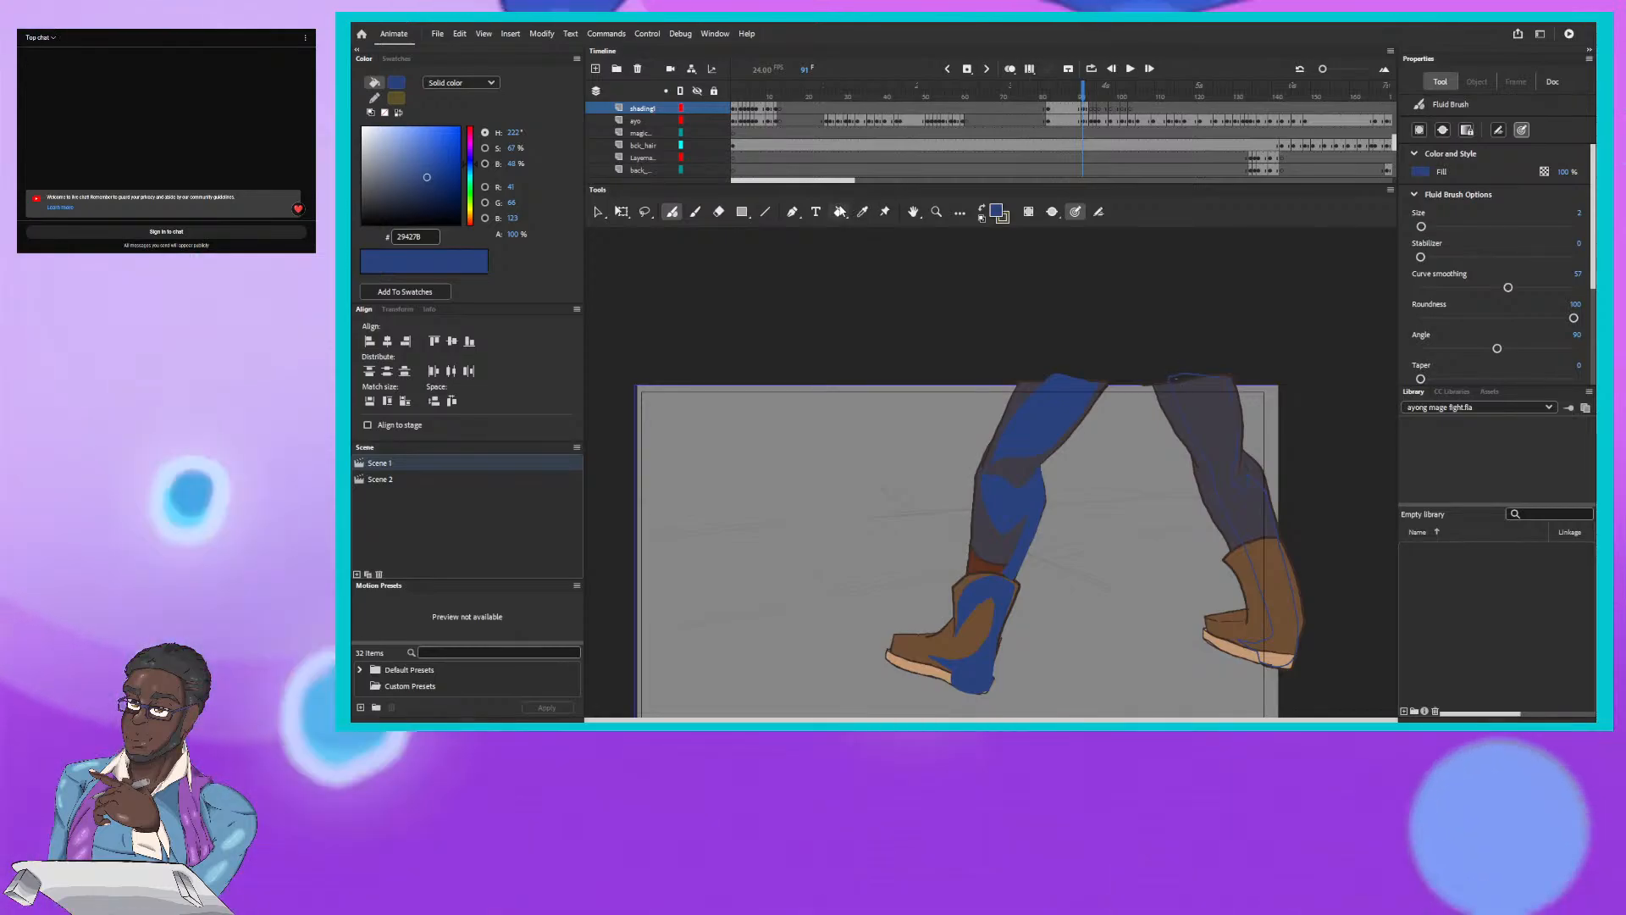
pyautogui.press('k')
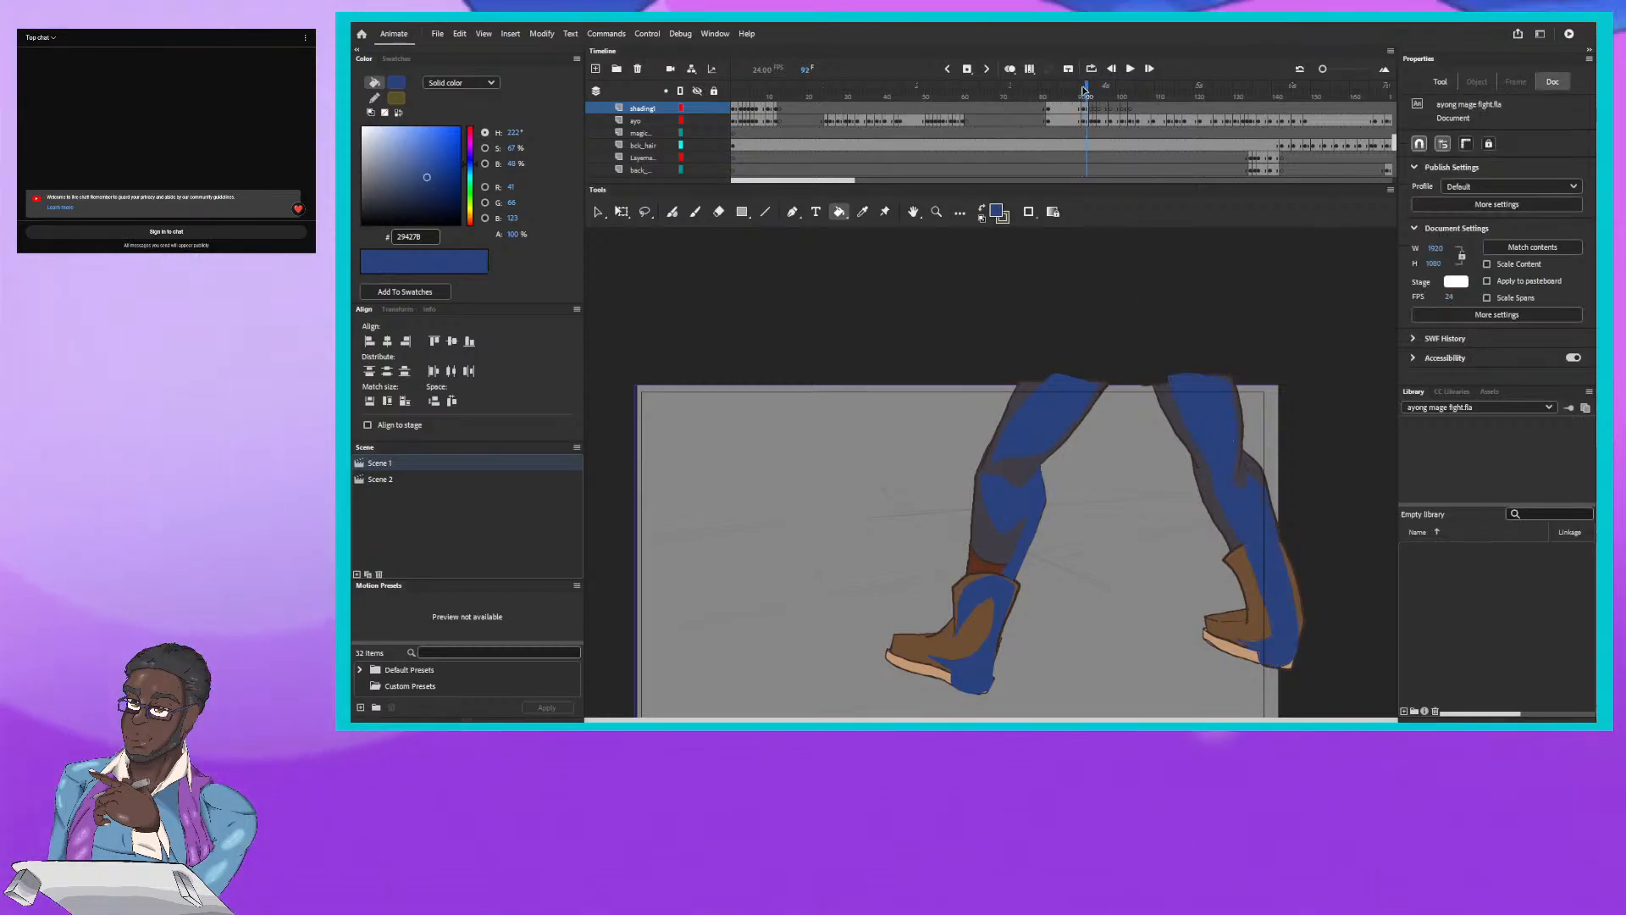
# Step: On frame 93, outline shadow areas on both trouser legs and boots and fill them with blue
pyautogui.click(1087, 89)
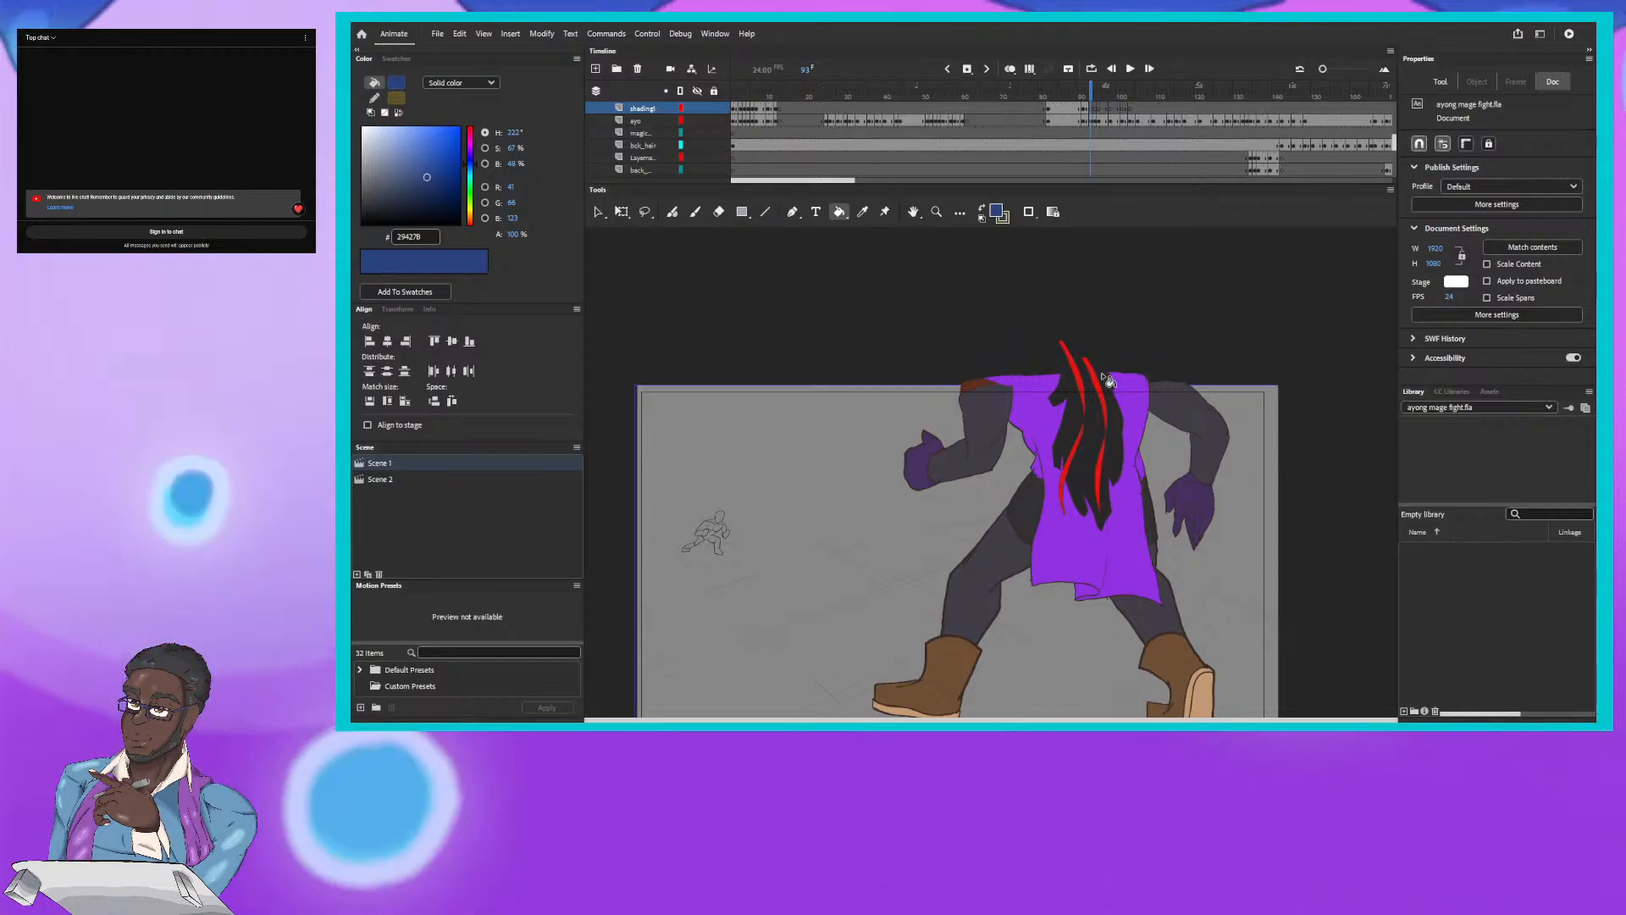
pyautogui.moveTo(1044, 470); pyautogui.dragTo(1103, 388)
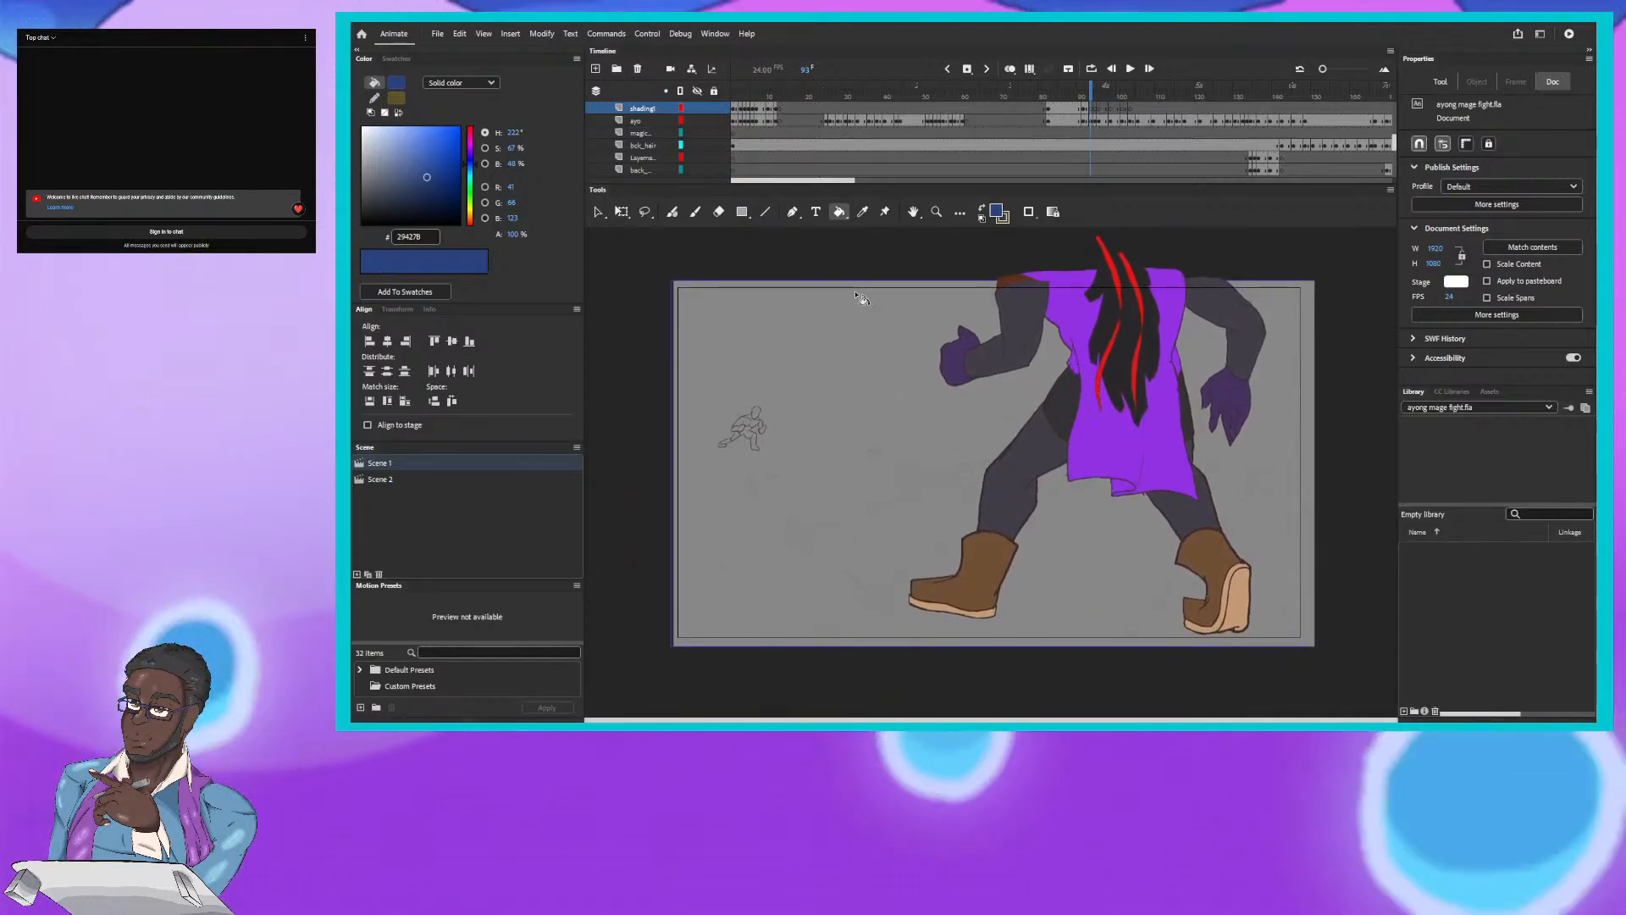
pyautogui.moveTo(1090, 91); pyautogui.dragTo(1088, 90)
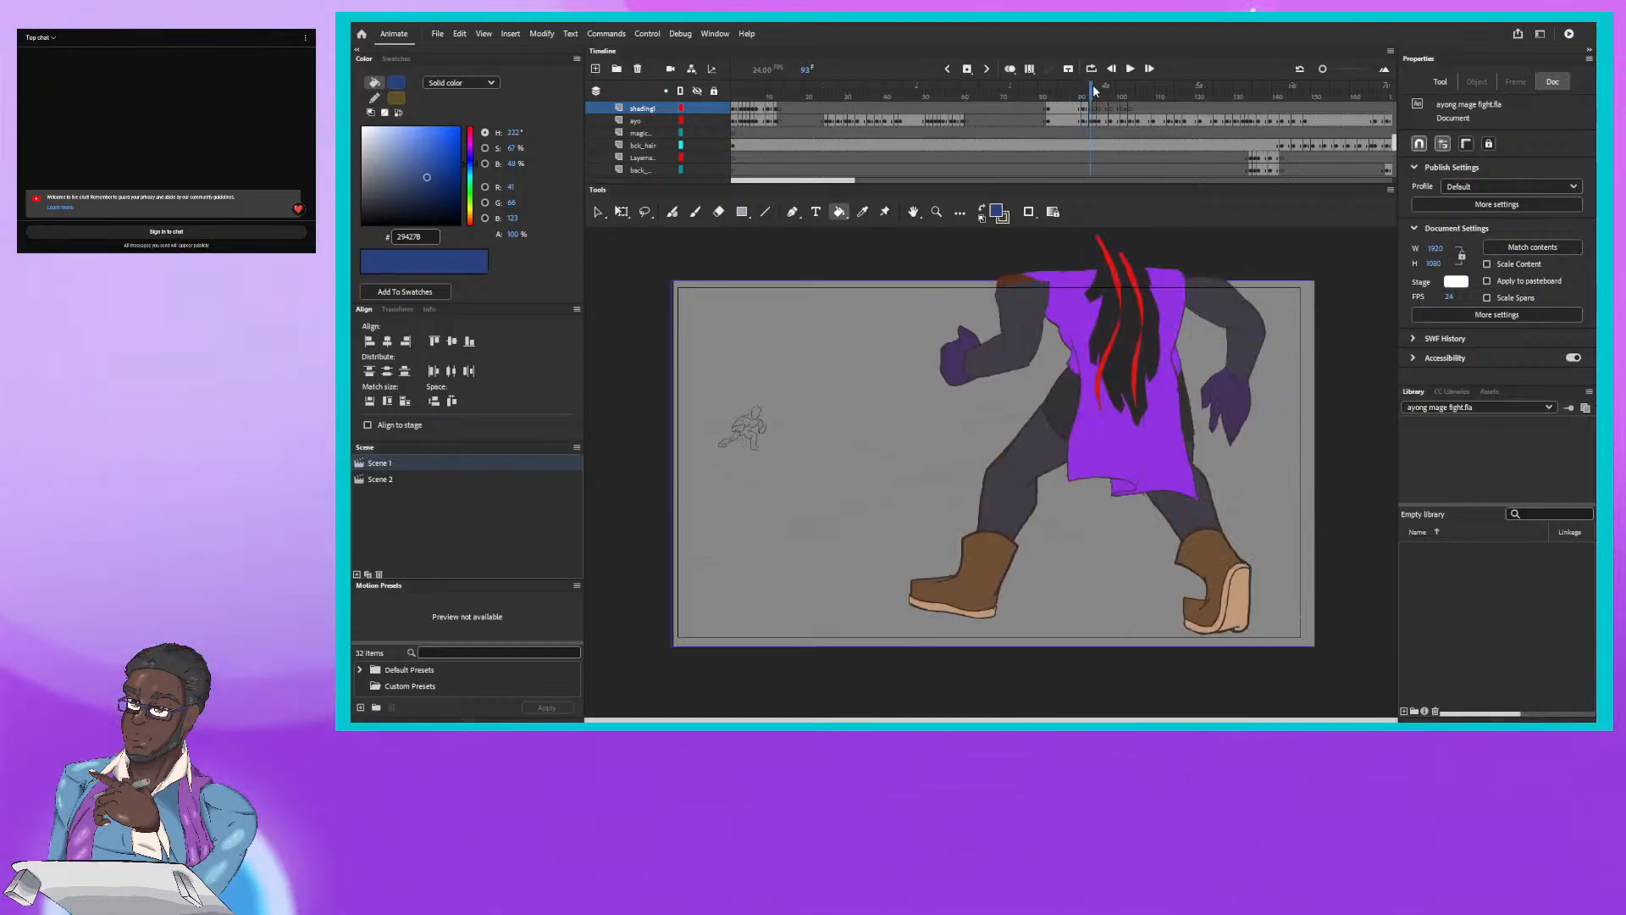
pyautogui.click(675, 212)
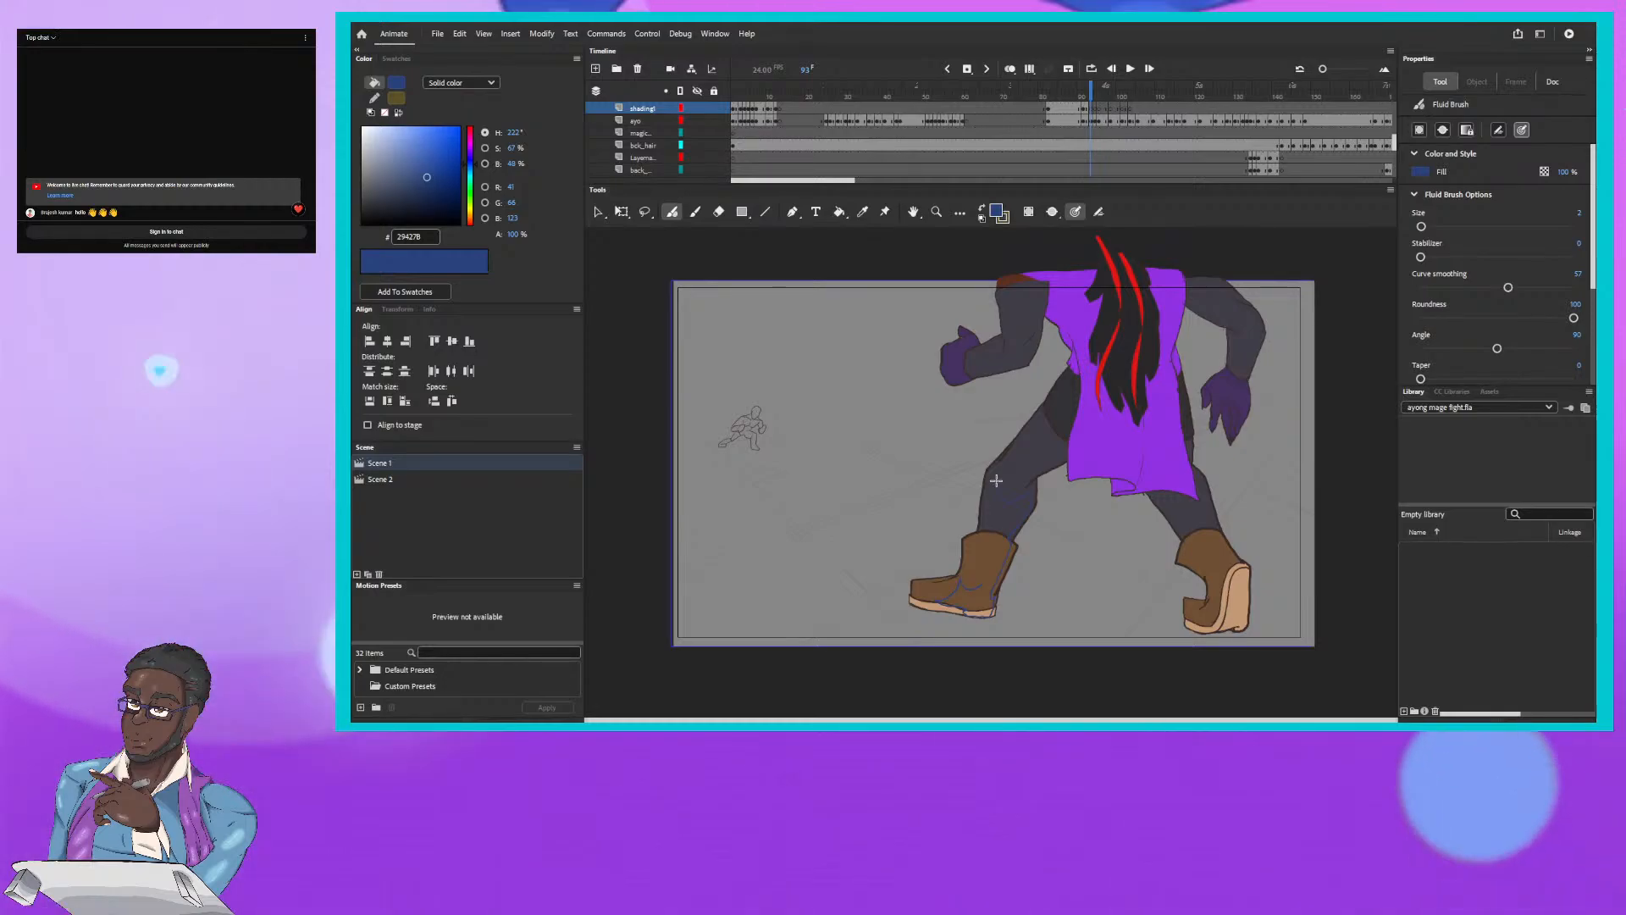
pyautogui.moveTo(960, 579); pyautogui.dragTo(983, 585)
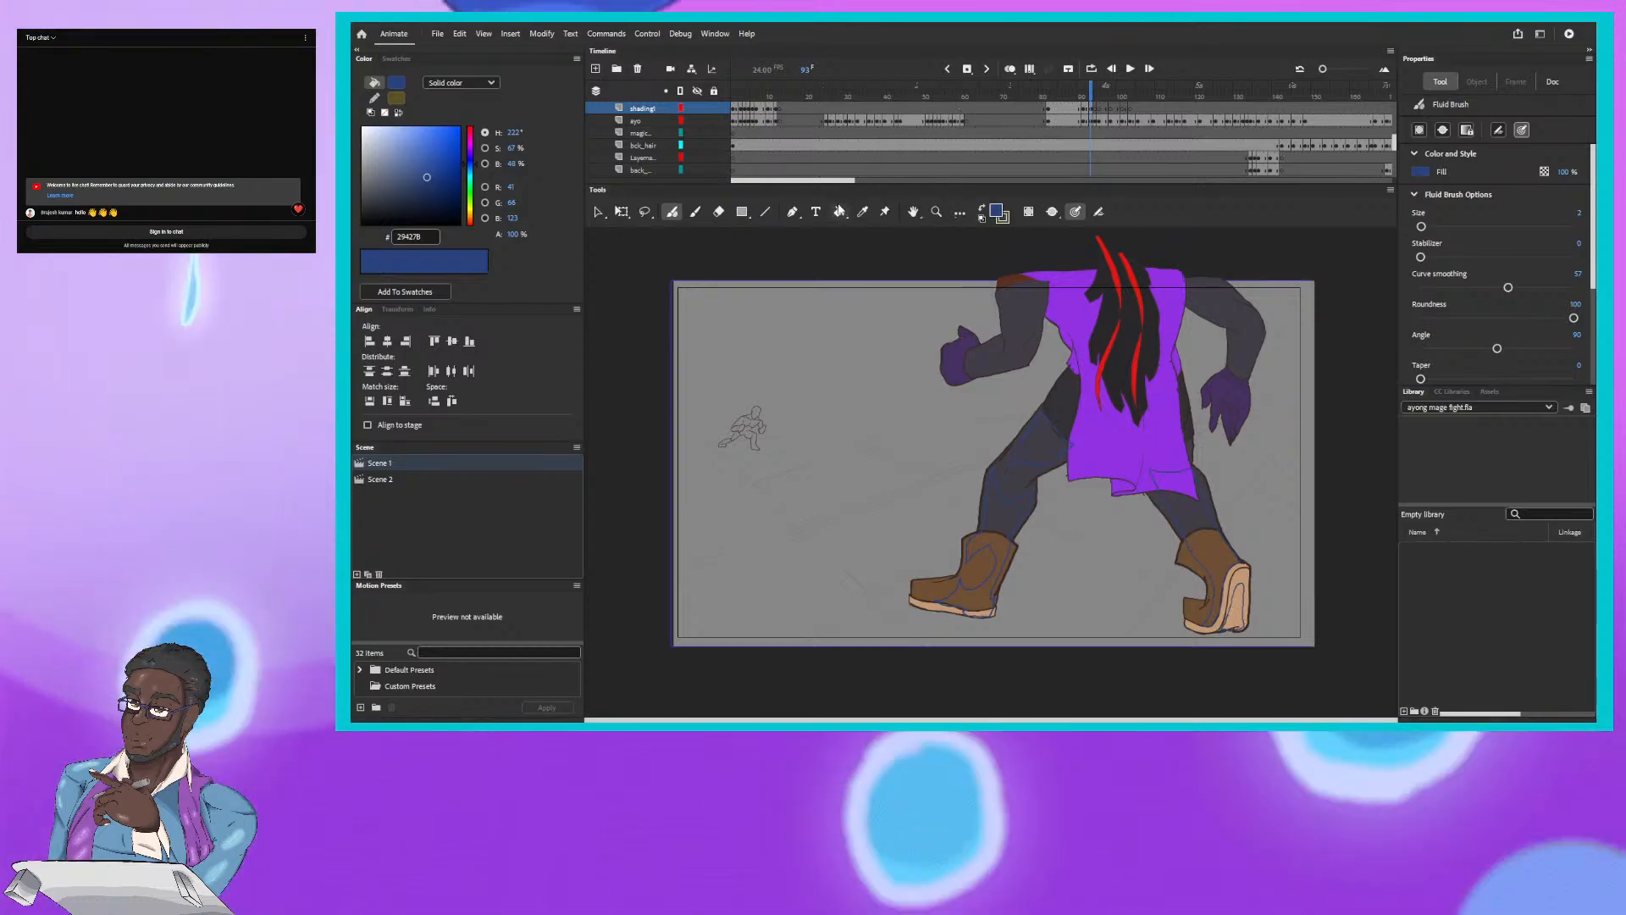
pyautogui.press('k')
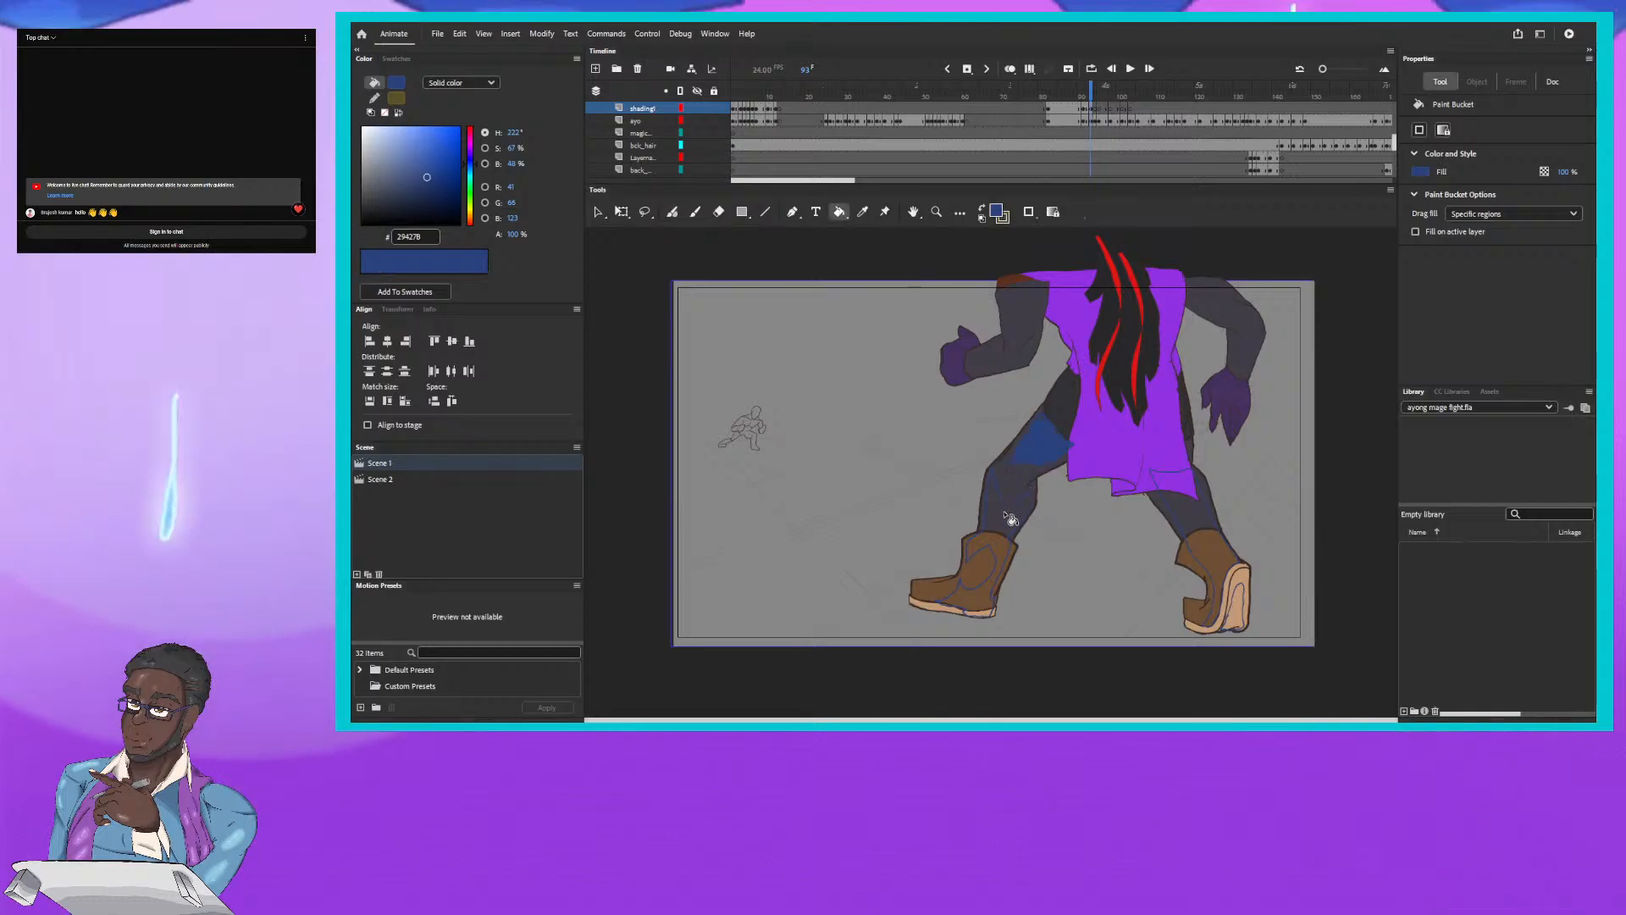
pyautogui.click(1005, 515)
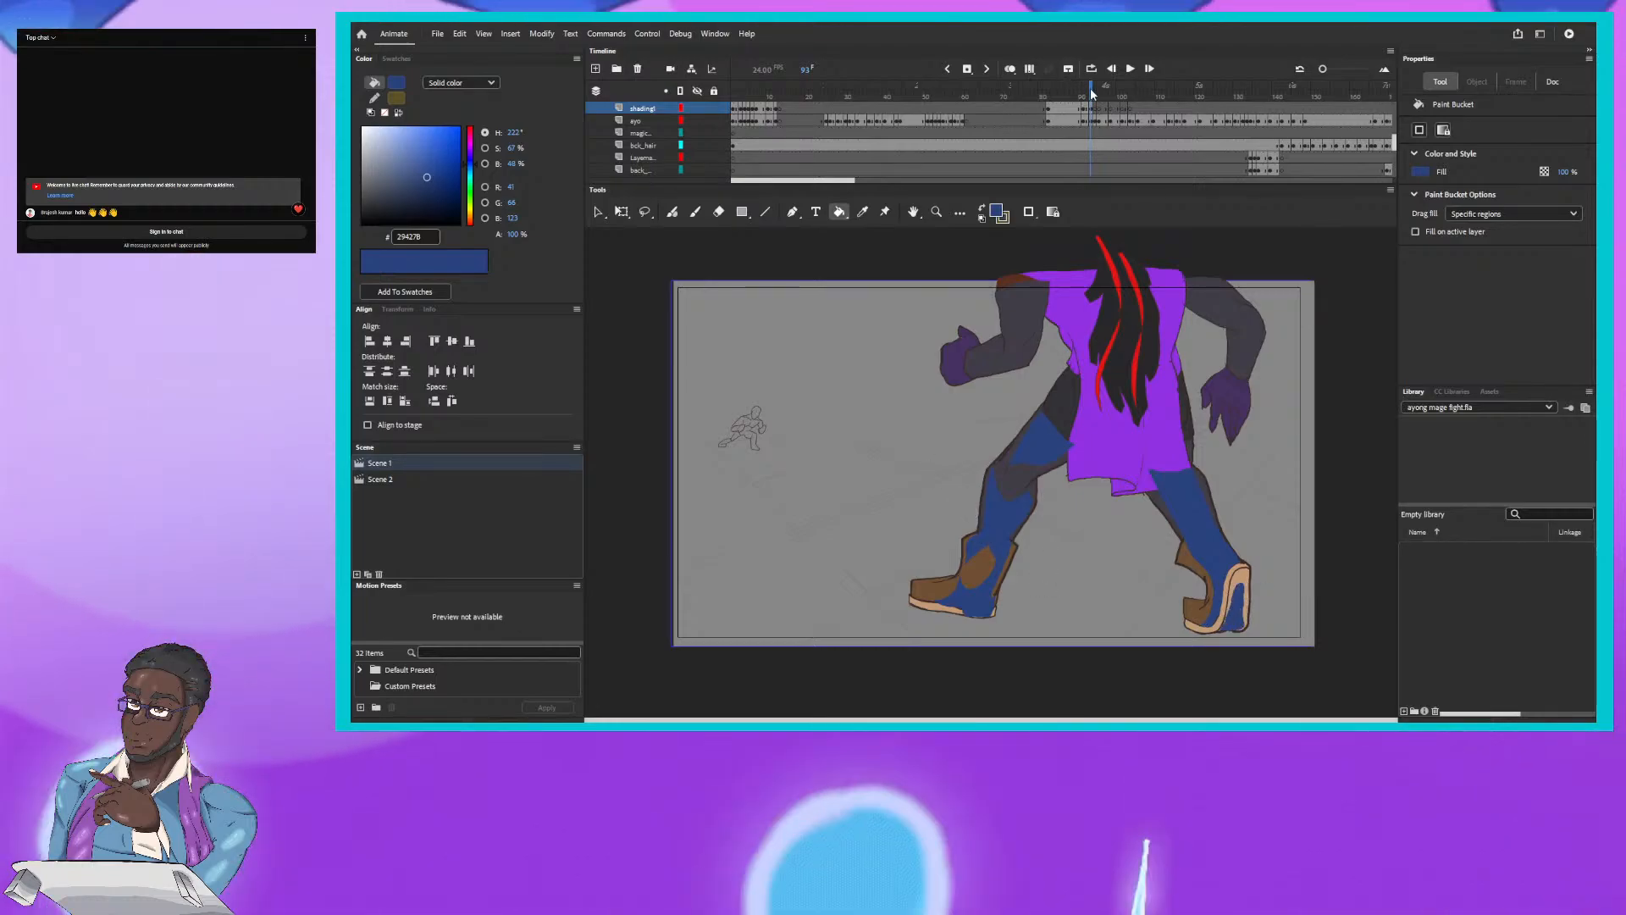
# Step: Erase the blue shading that overlaps the lower right corner of the purple garment at frame 93
pyautogui.click(1093, 91)
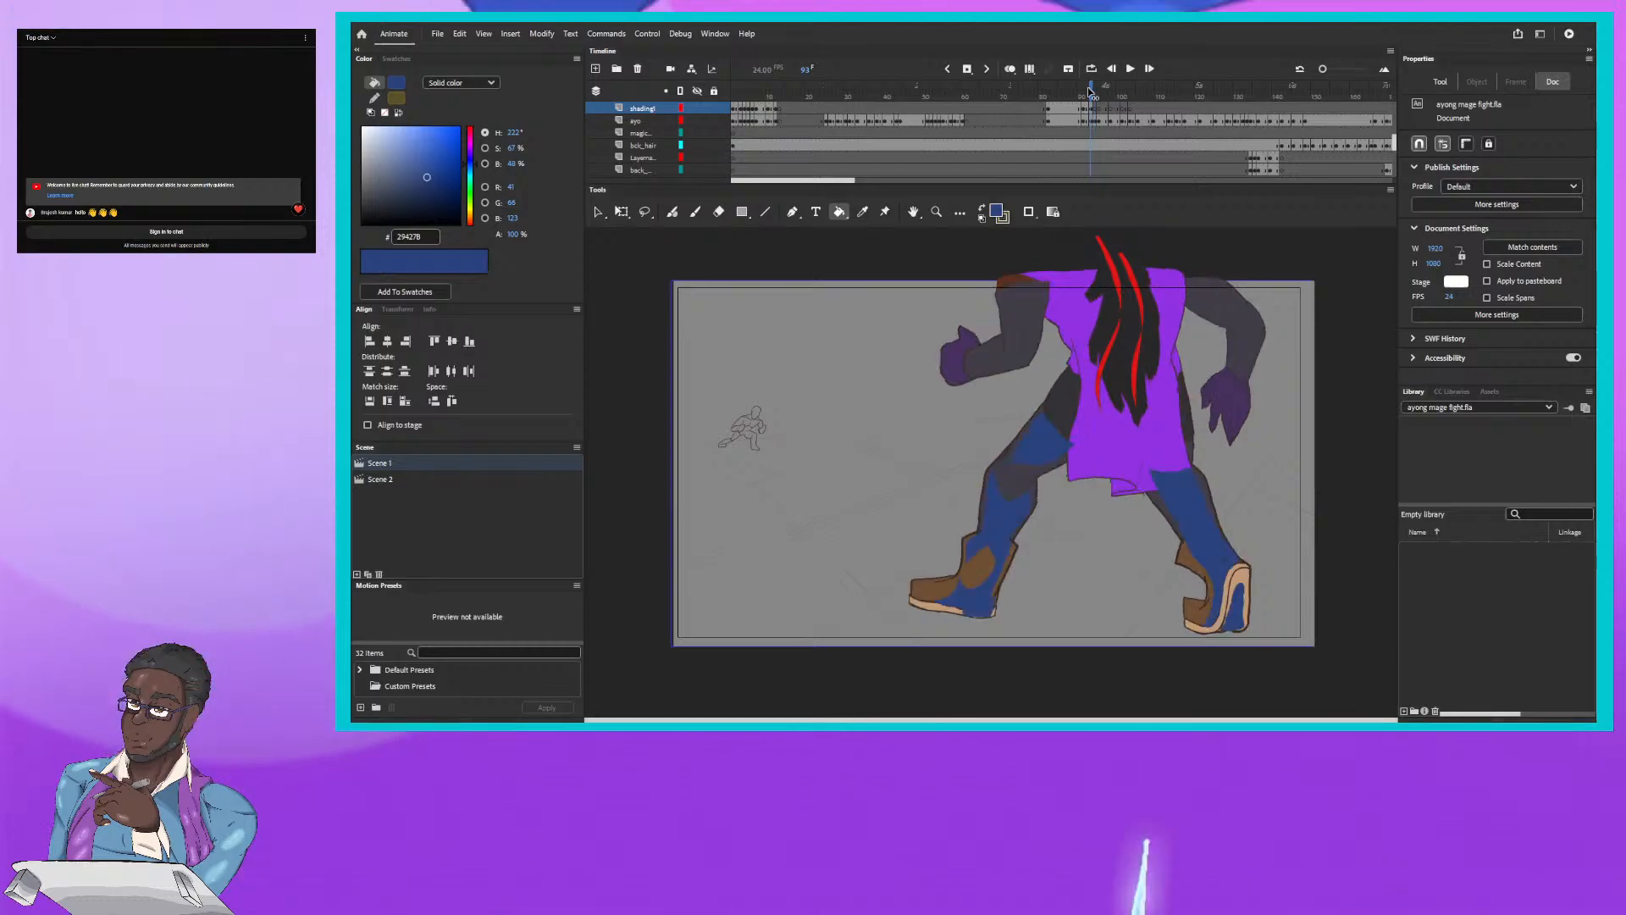
pyautogui.press('e')
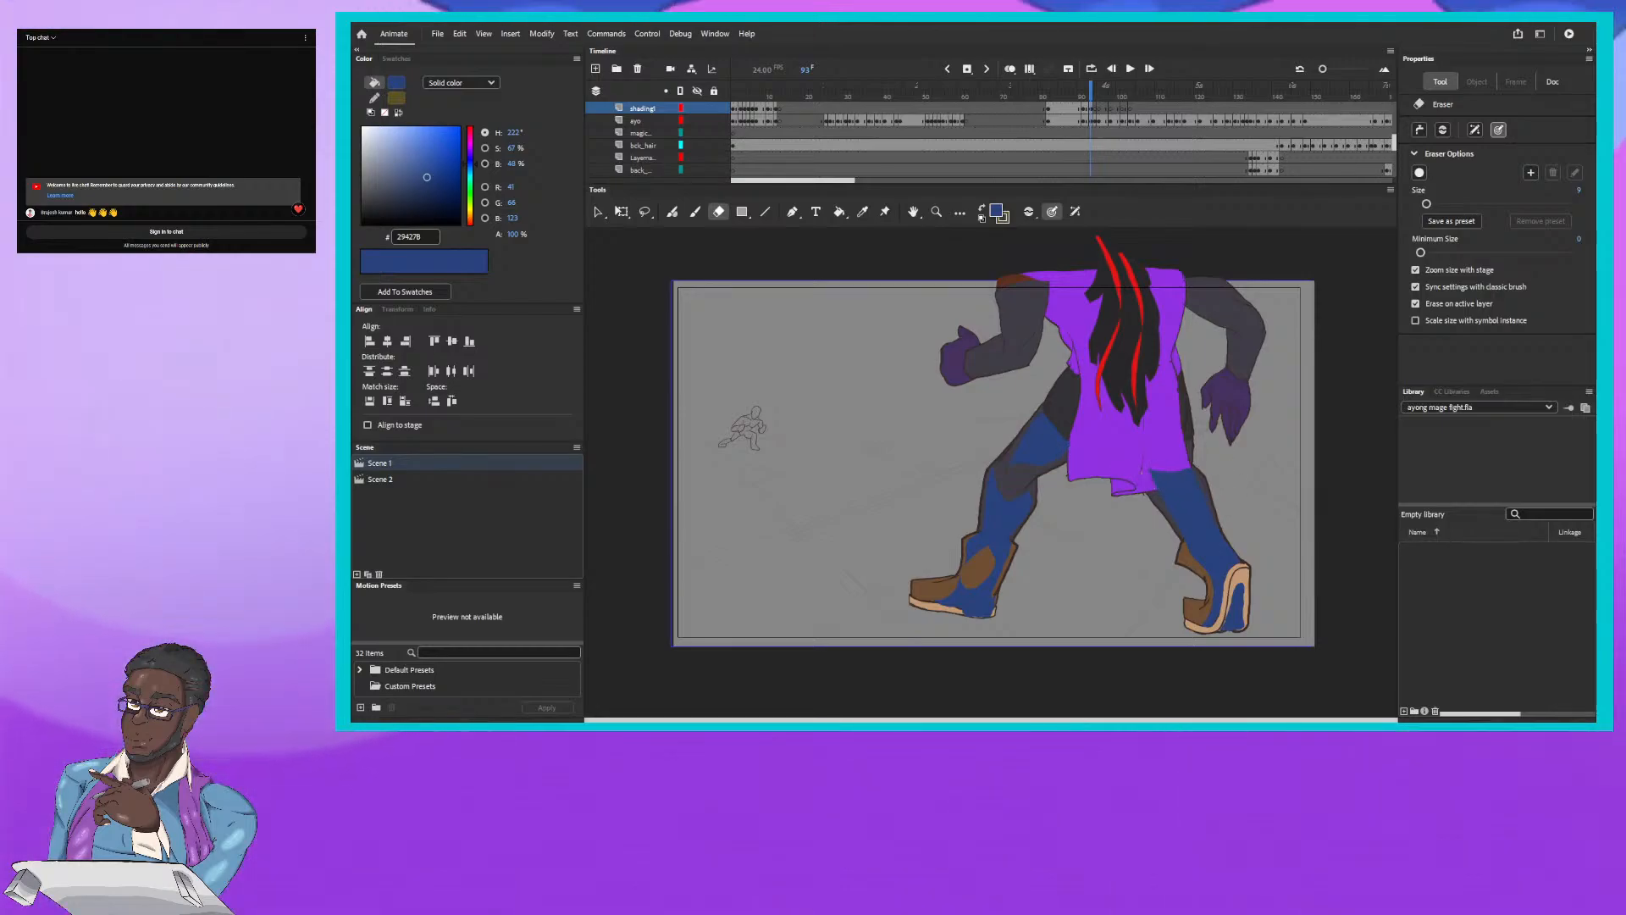
pyautogui.moveTo(1144, 473)
pyautogui.mouseDown()
pyautogui.moveTo(1191, 470)
pyautogui.moveTo(1149, 479)
pyautogui.moveTo(1179, 482)
pyautogui.moveTo(1151, 486)
pyautogui.moveTo(1186, 468)
pyautogui.mouseUp()
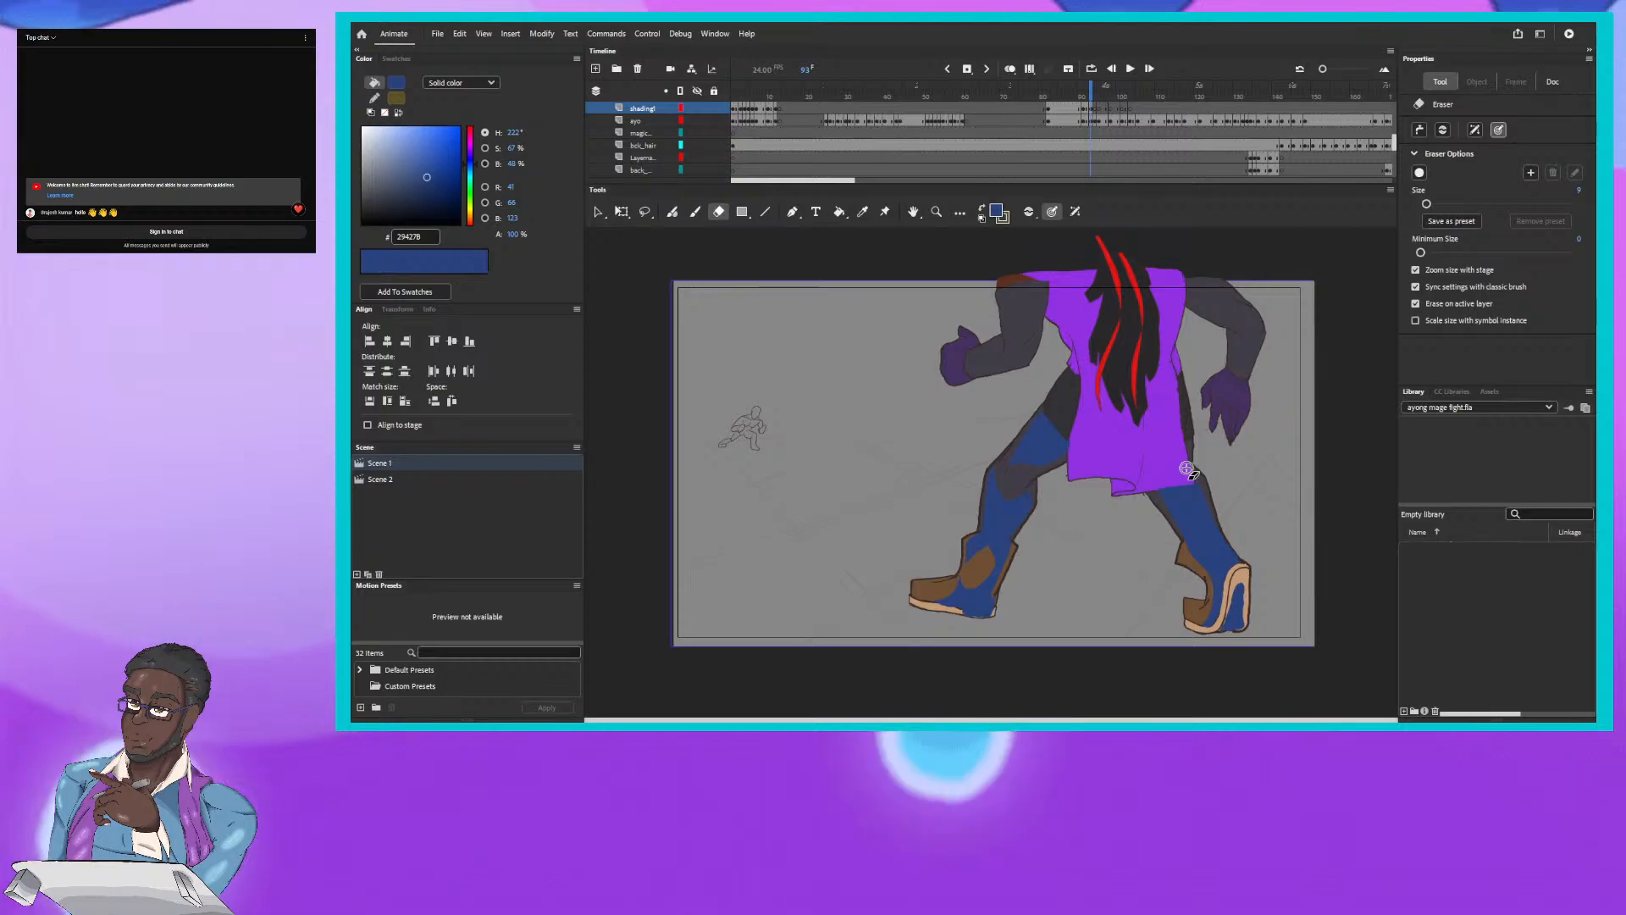
# Step: Outline and fill blue shadows on both arms, the right glove and the garment's hem fold at frame 93, and move one frame ahead
pyautogui.click(675, 213)
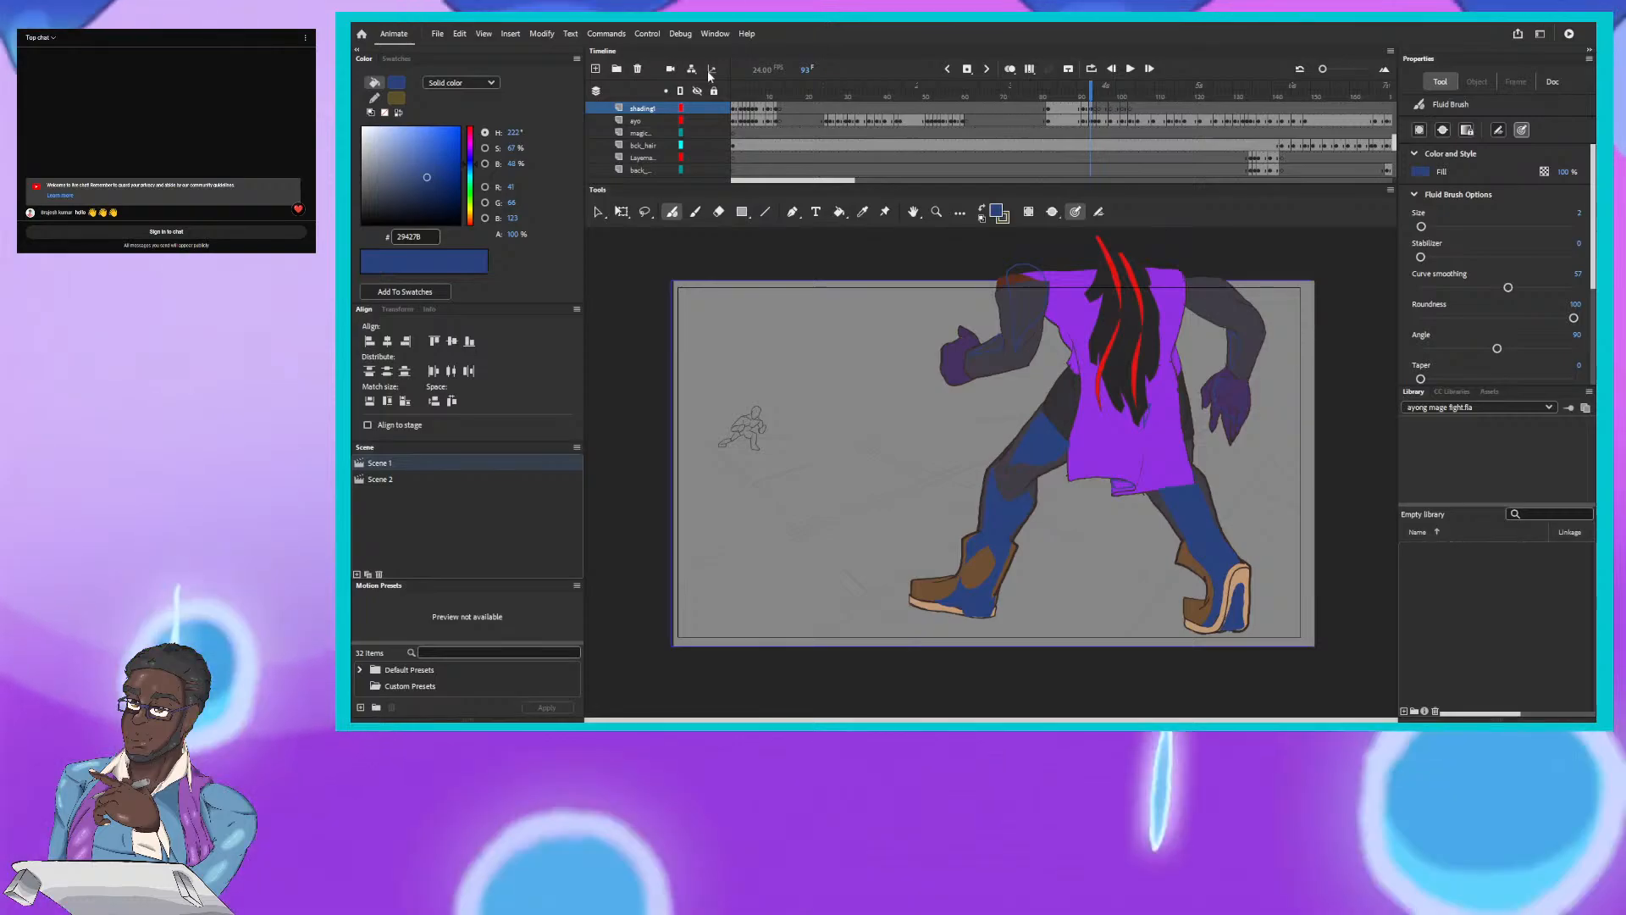
pyautogui.click(839, 212)
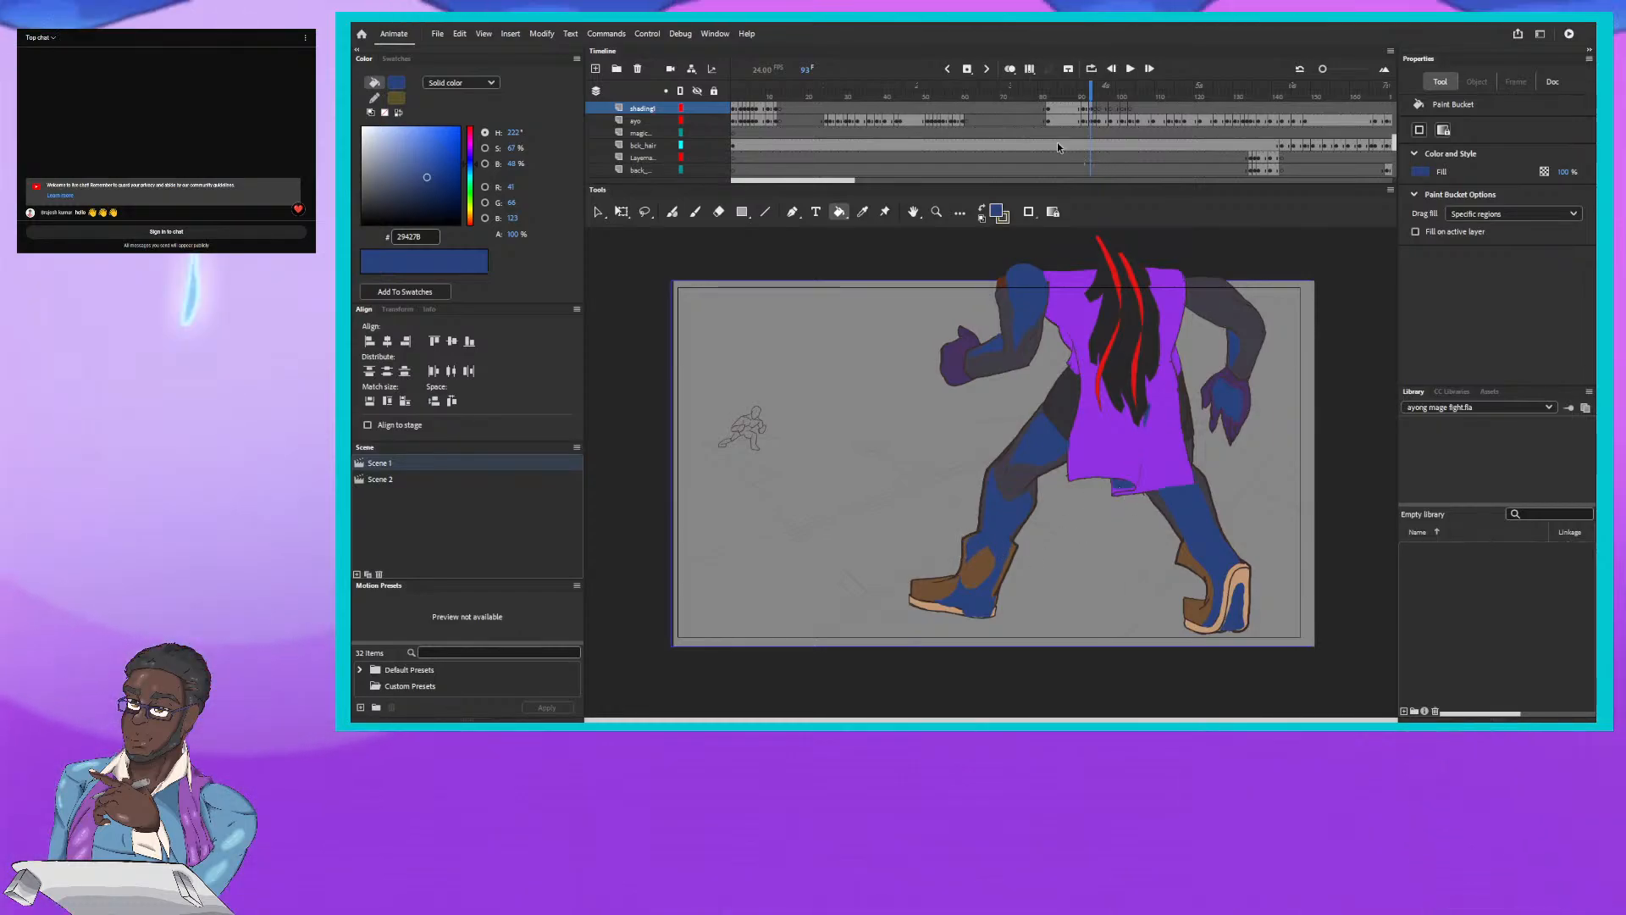
pyautogui.moveTo(1095, 99); pyautogui.dragTo(1091, 96)
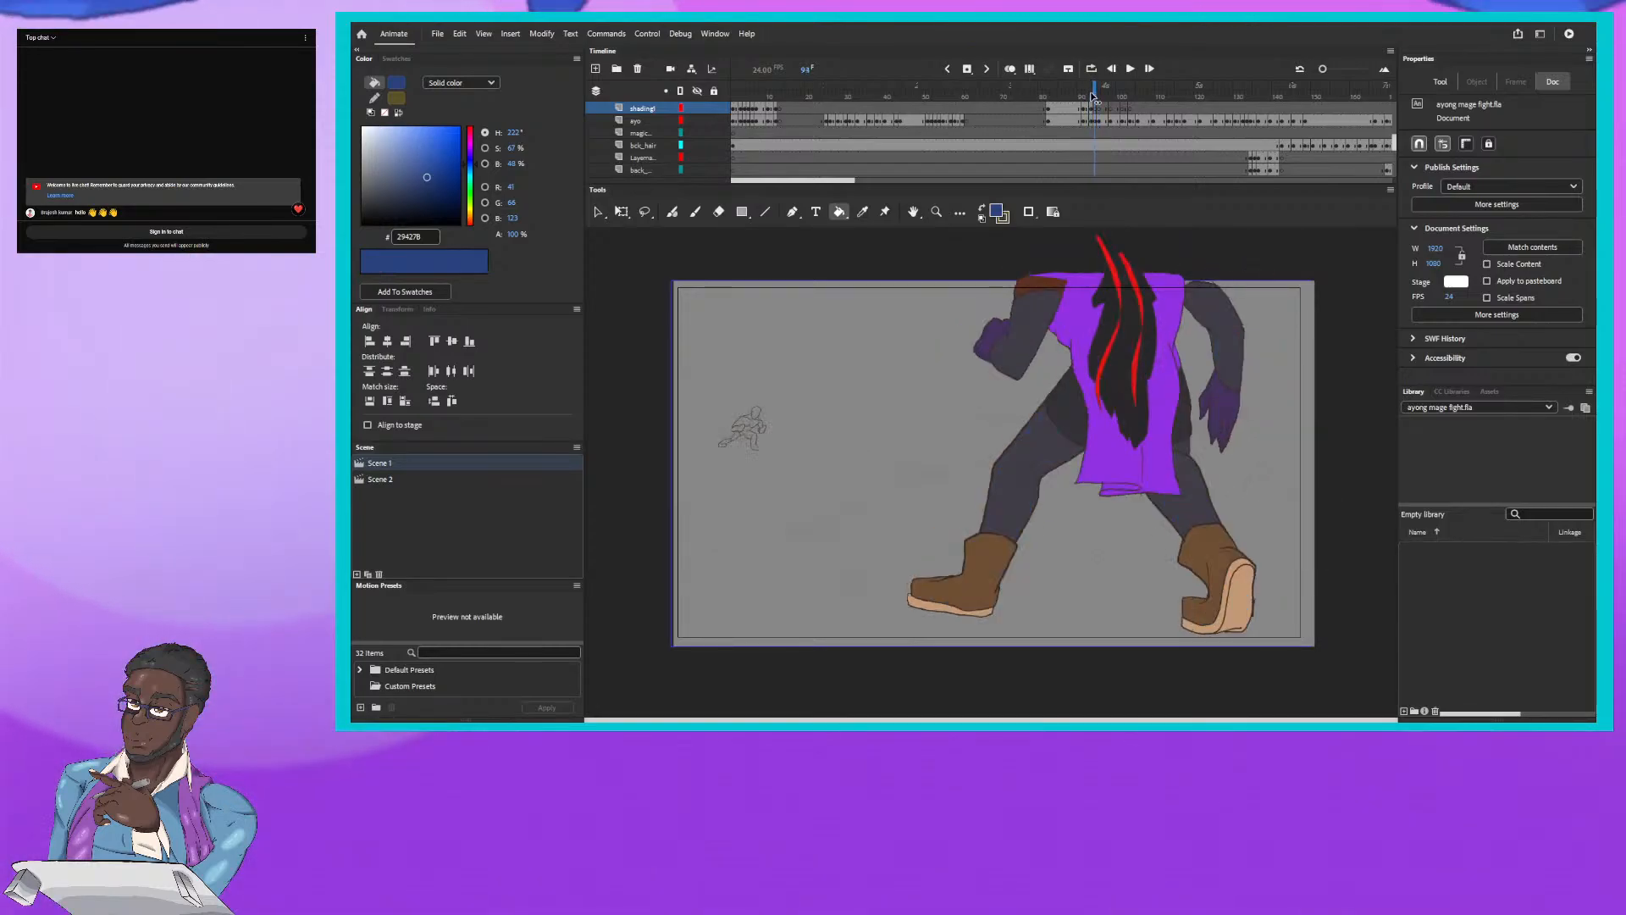
# Step: Step forward through the frames after 94 to review the unshaded poses, and return to frame 93
pyautogui.press('.')
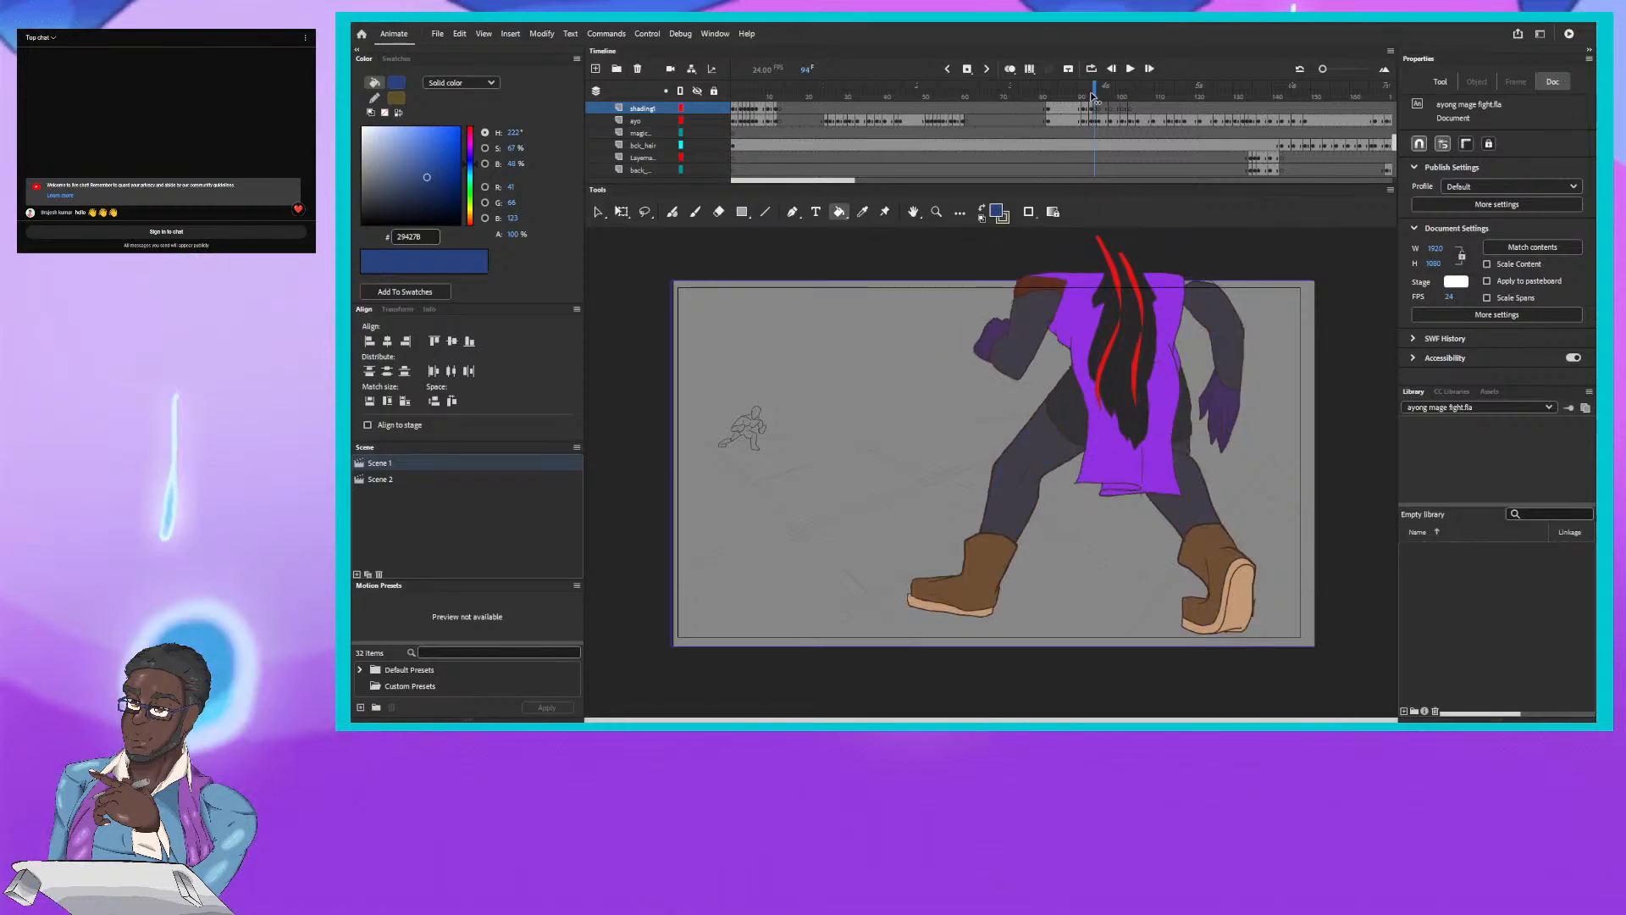
pyautogui.press('.')
pyautogui.press('.')
pyautogui.press('.')
pyautogui.press('.')
pyautogui.press('.')
pyautogui.press('.')
pyautogui.press('.')
pyautogui.press('.')
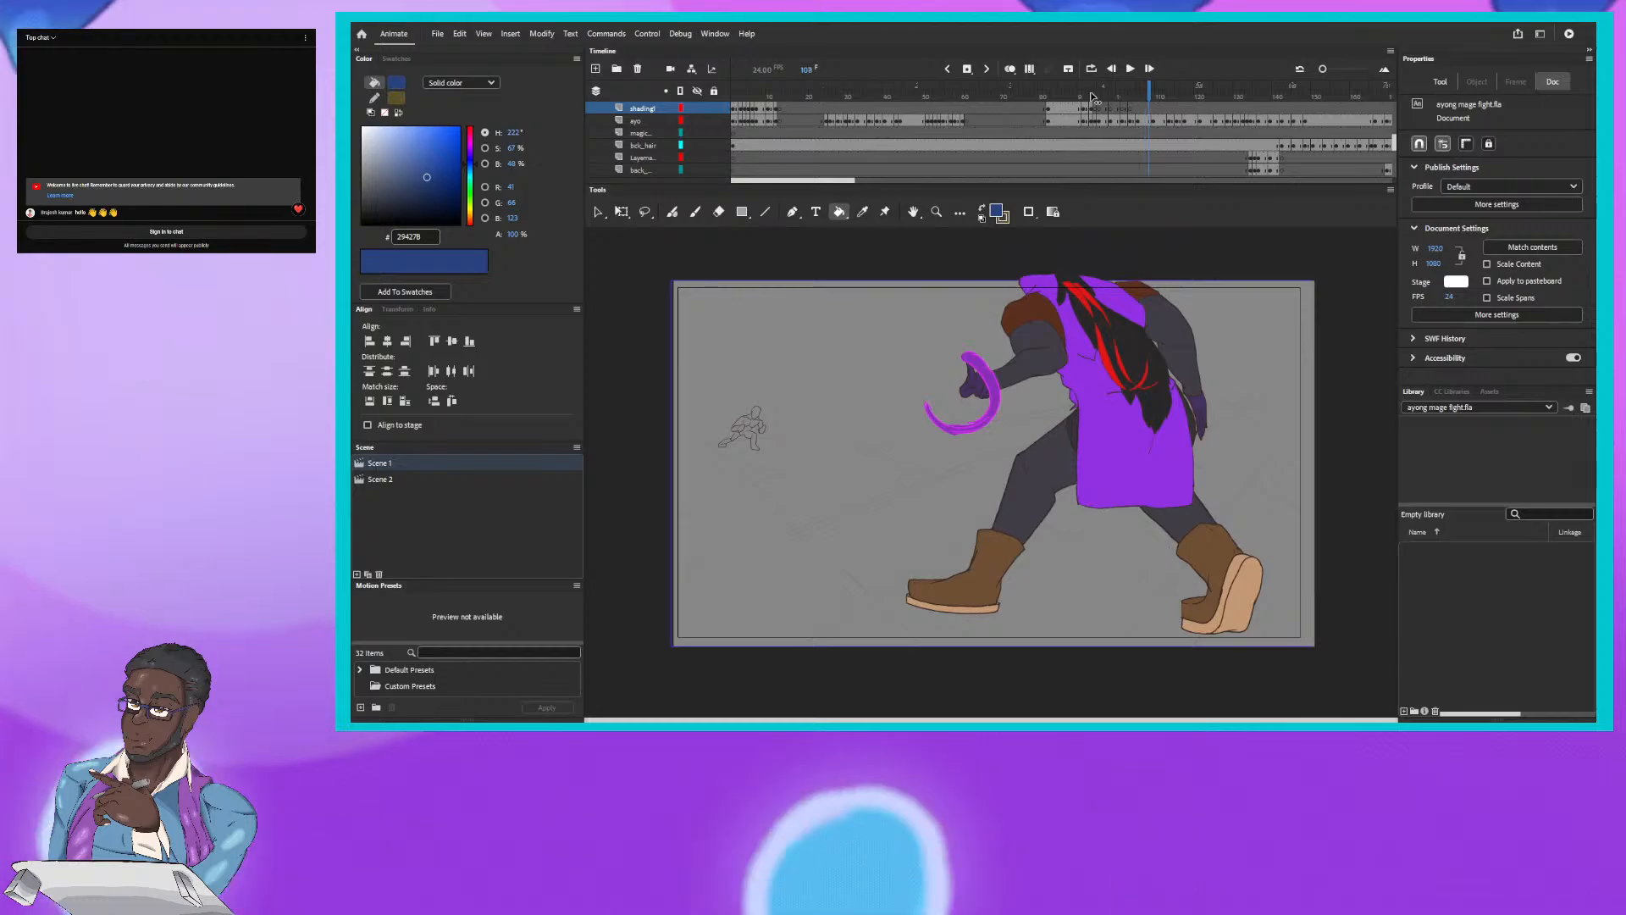
pyautogui.press('.')
pyautogui.press('.')
pyautogui.press('.')
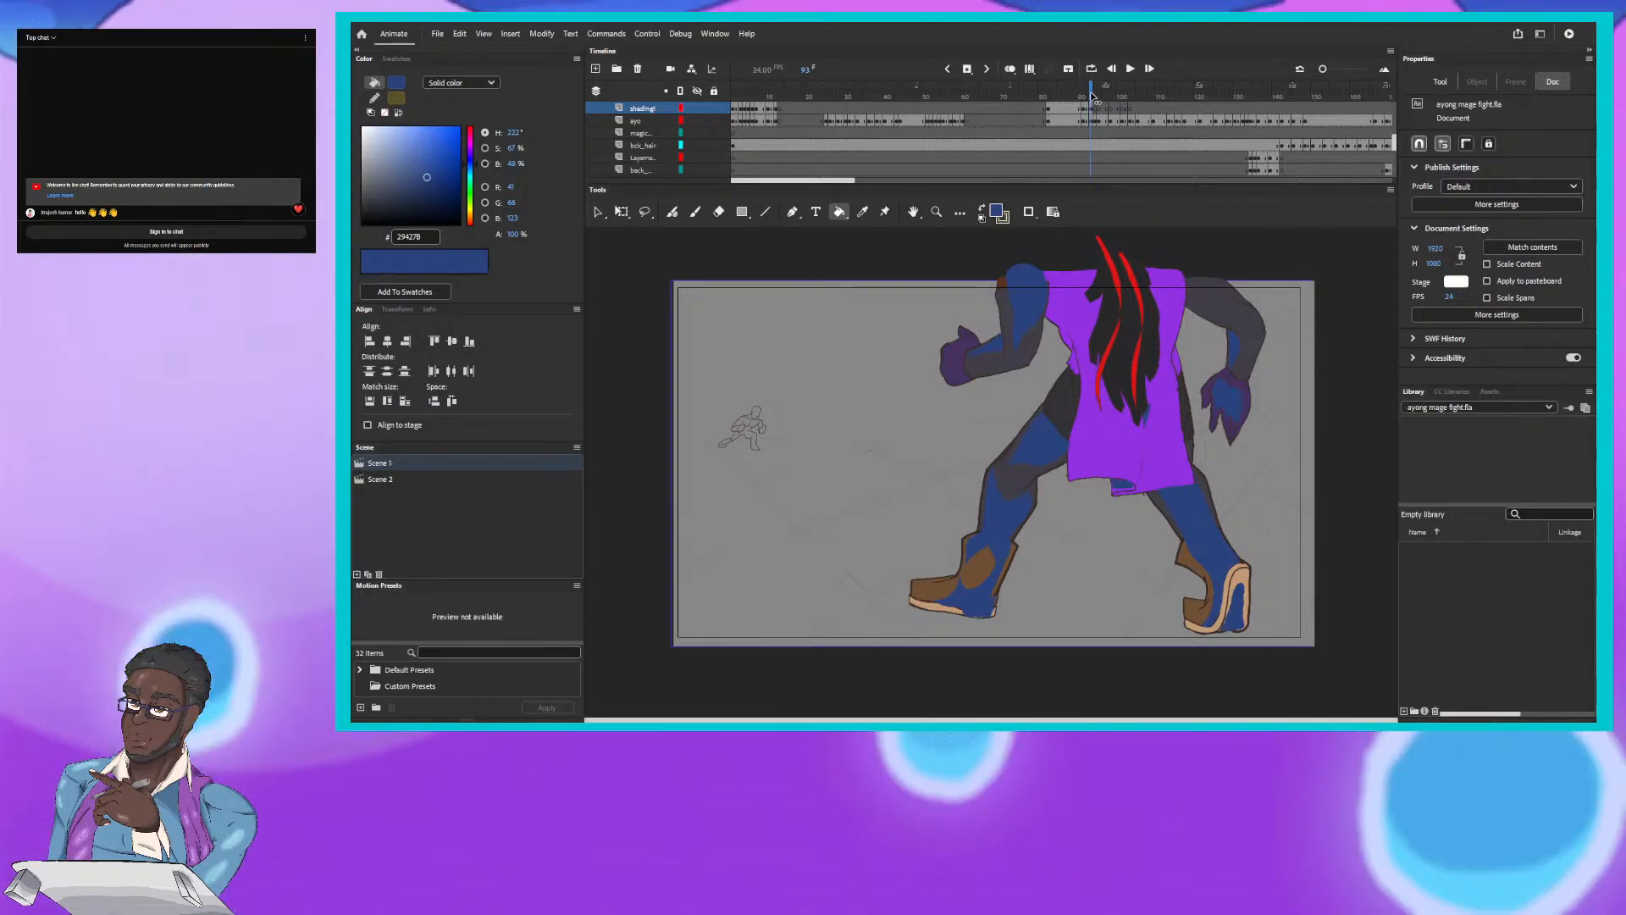
pyautogui.moveTo(1093, 95); pyautogui.dragTo(1098, 140)
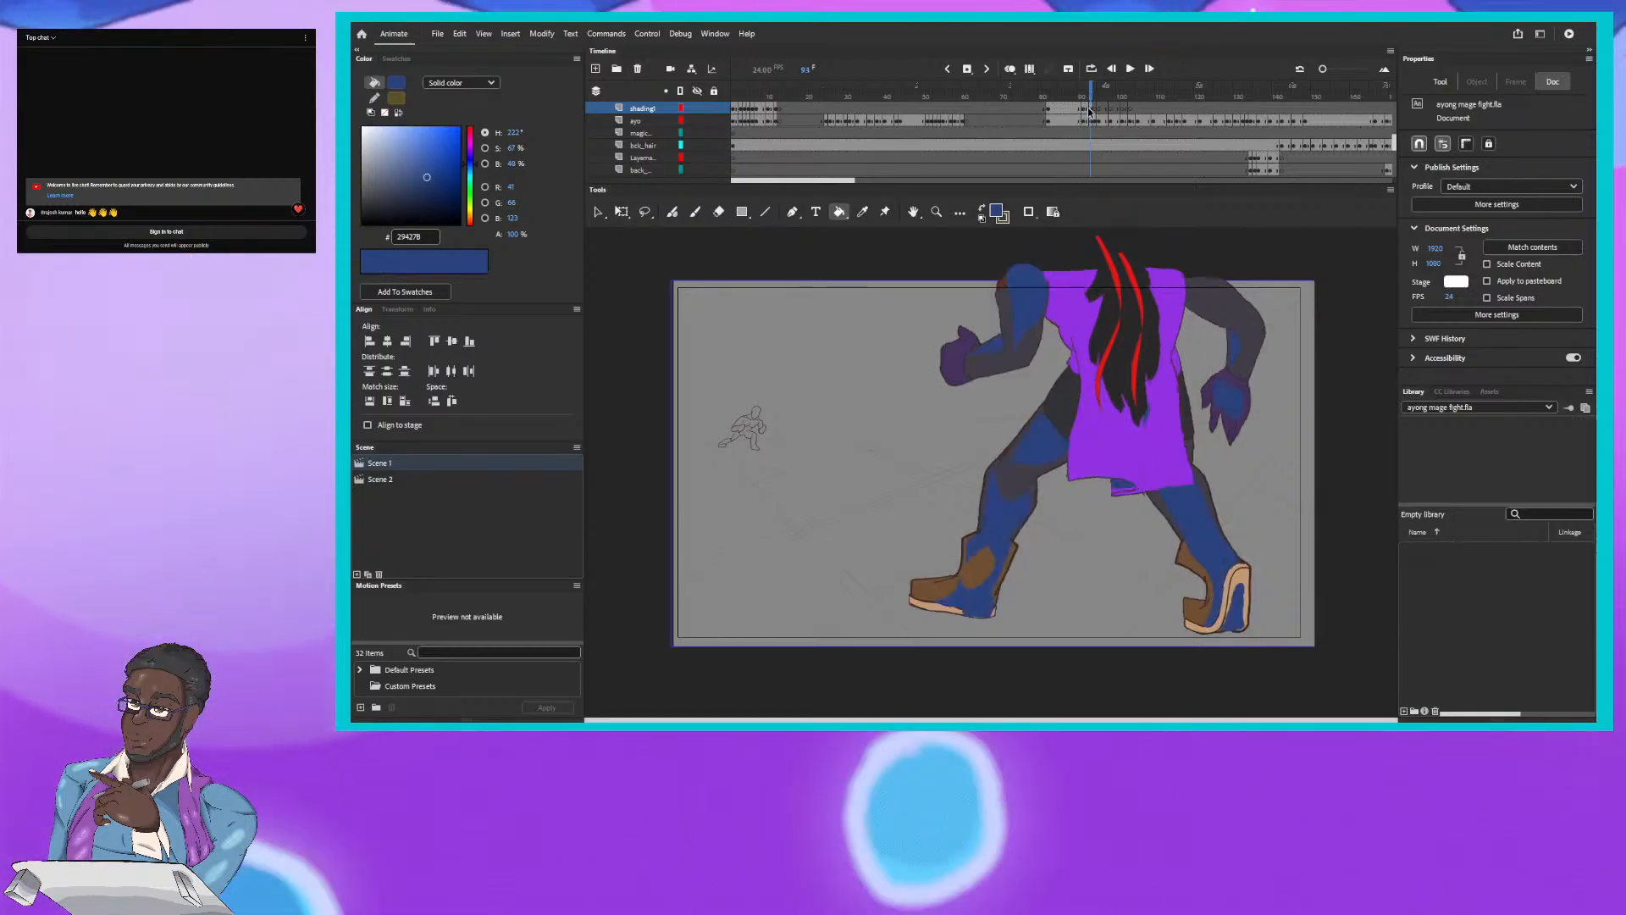
# Step: Outline small shadow areas on the shorts at frame 93, fill them with blue, and move to frame 94
pyautogui.click(672, 212)
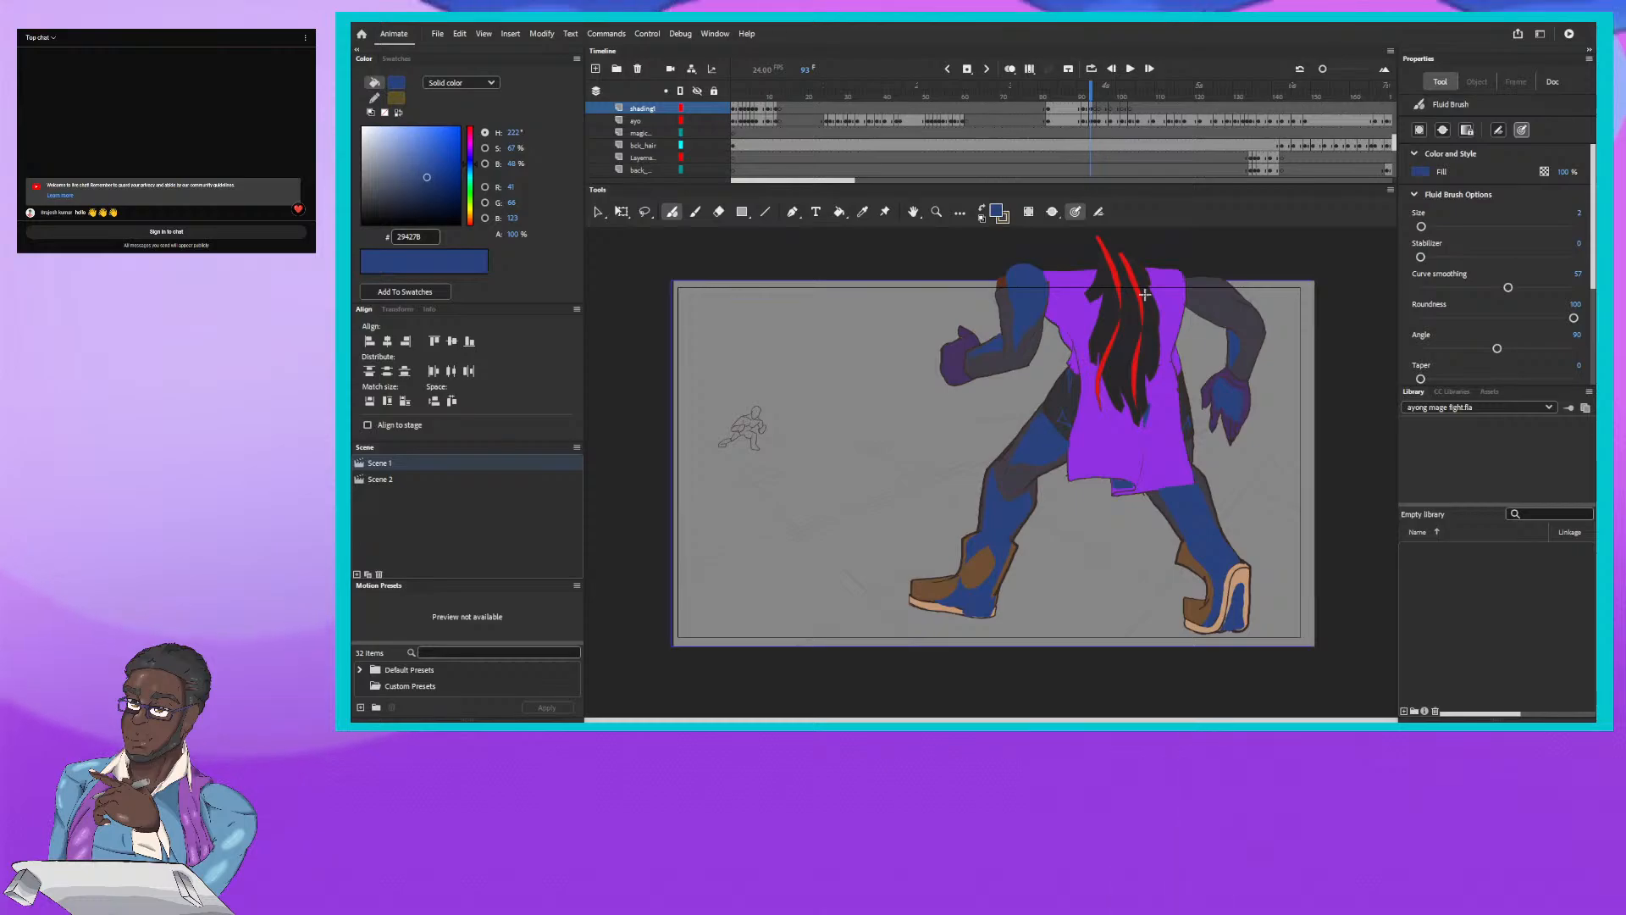
pyautogui.press('k')
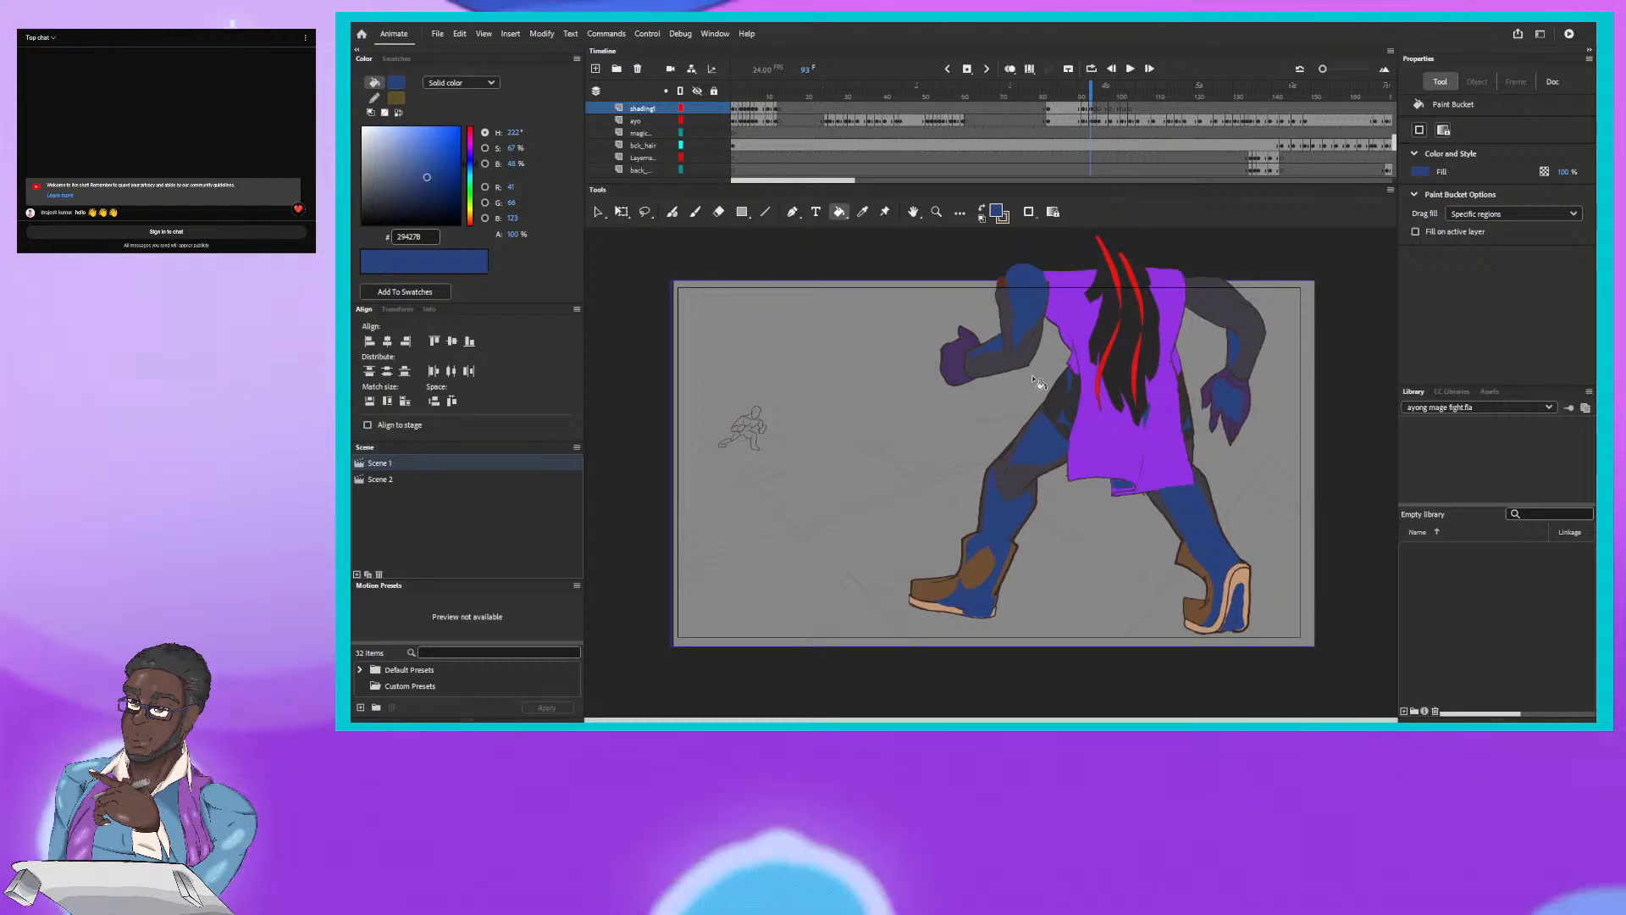
pyautogui.click(1093, 93)
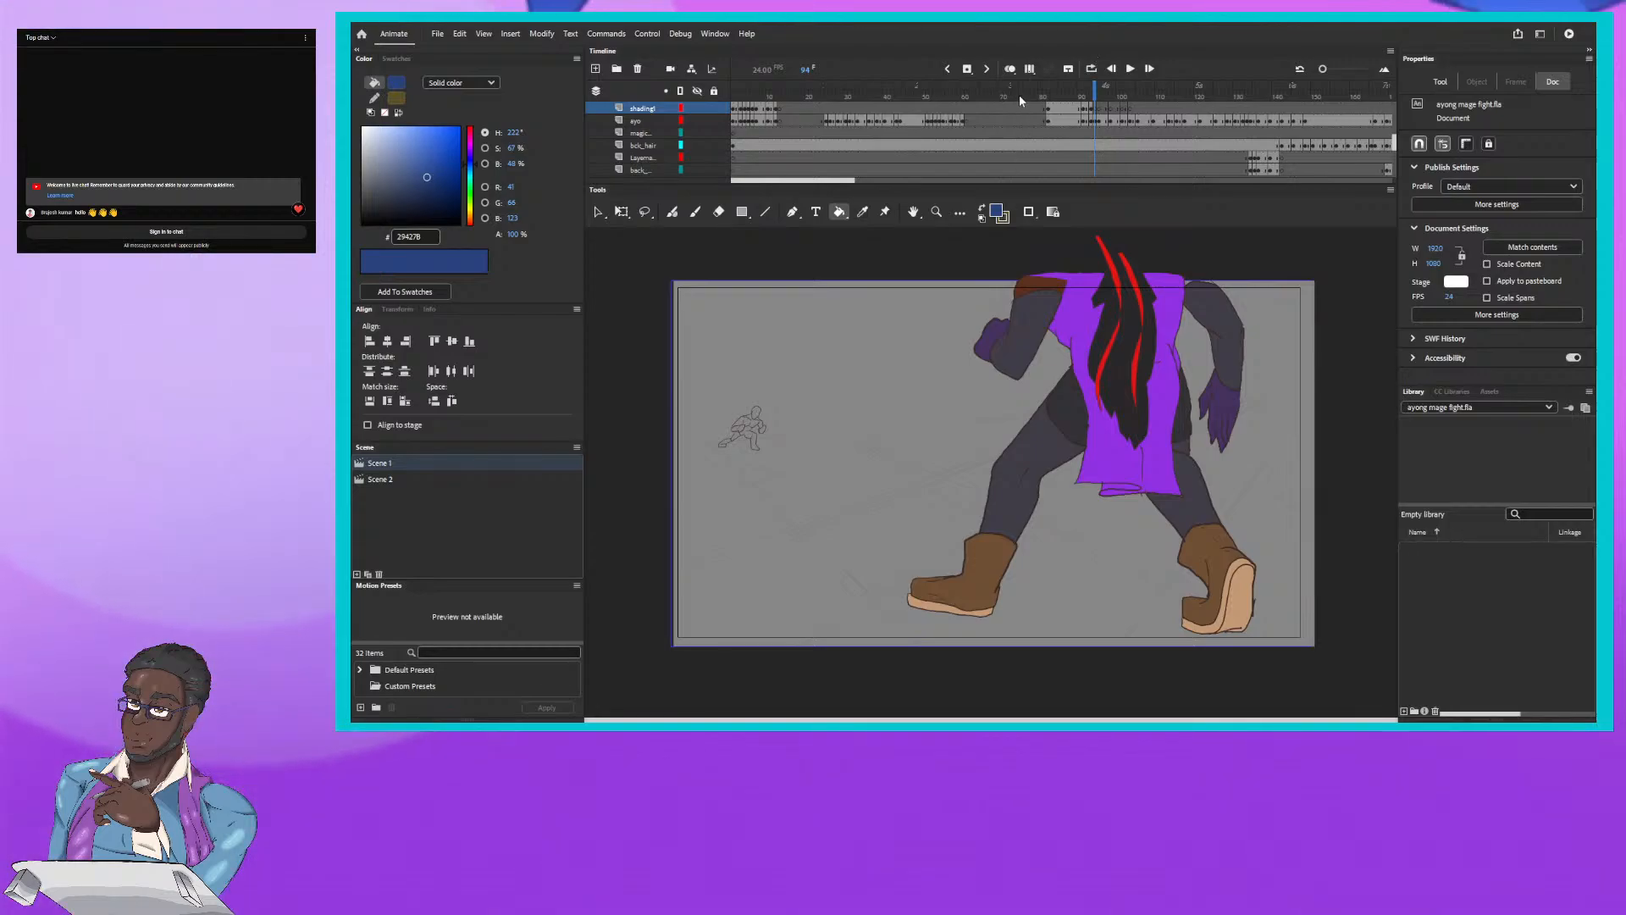
# Step: Outline the blue shadow area on the left boot at frame 94 with the Fluid Brush, using frame 93 as reference
pyautogui.click(672, 212)
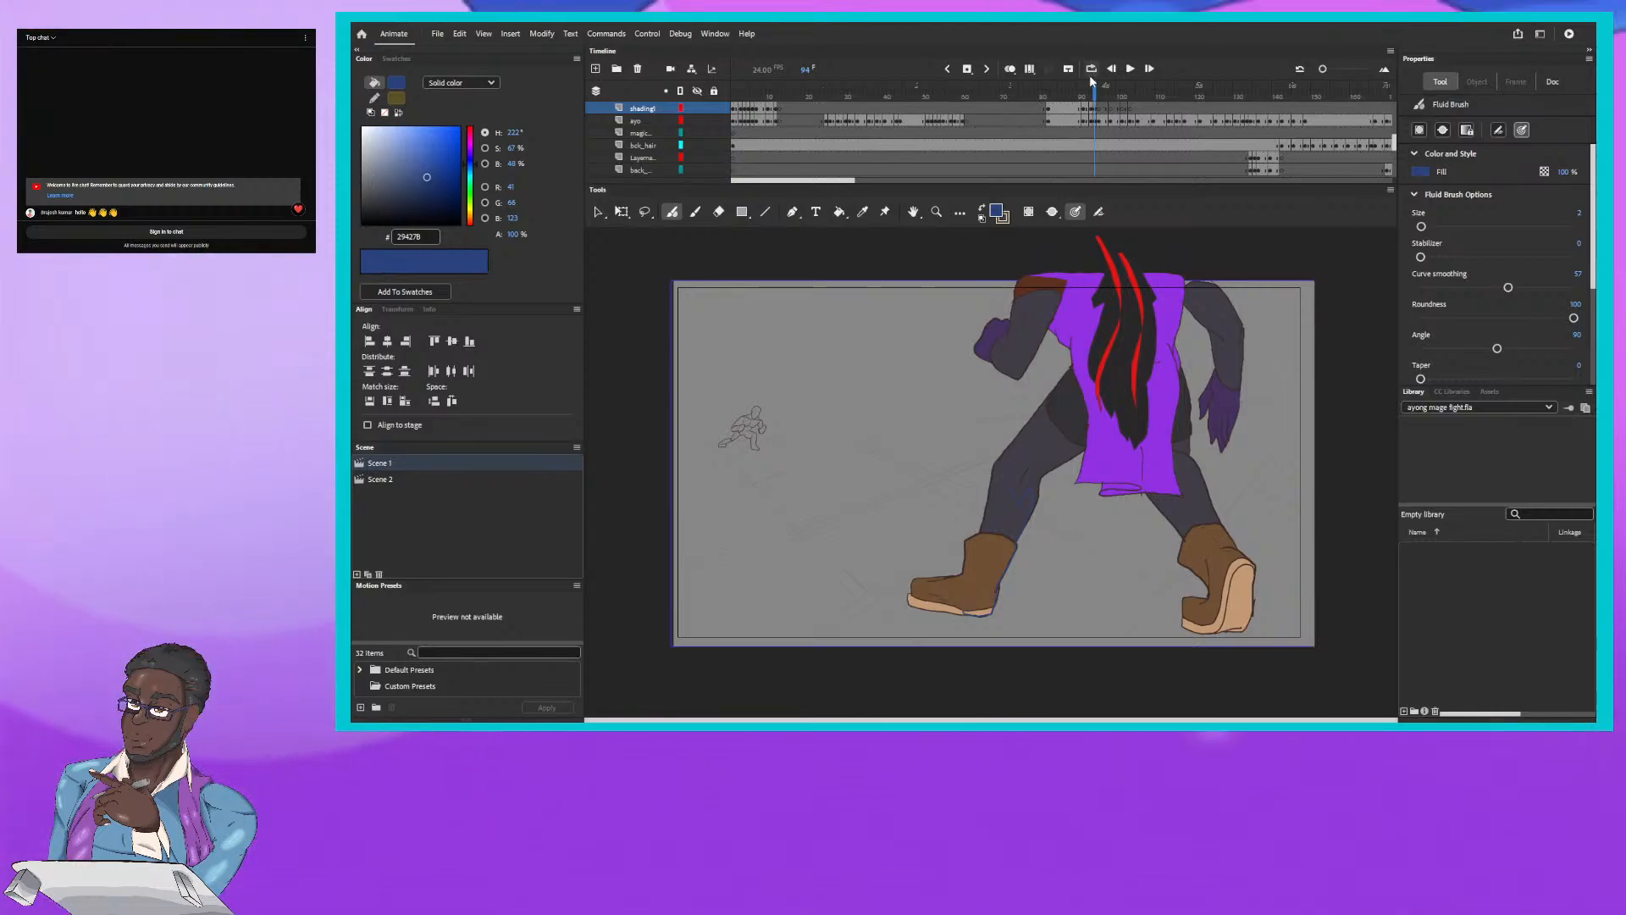
pyautogui.moveTo(1094, 92); pyautogui.dragTo(1096, 95)
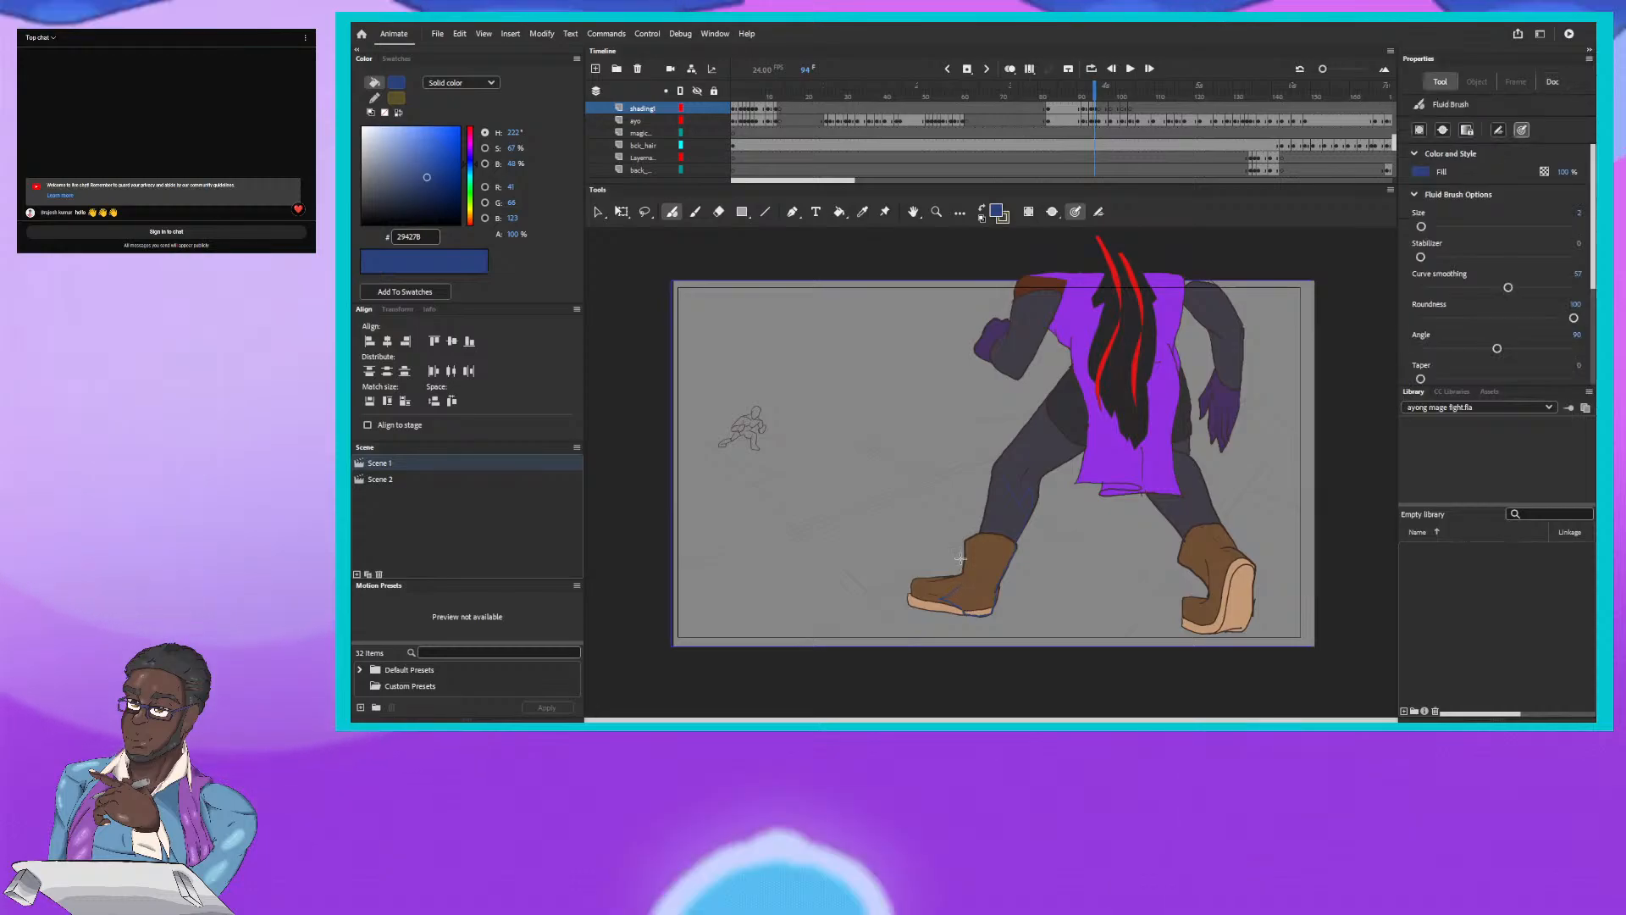
pyautogui.click(1092, 85)
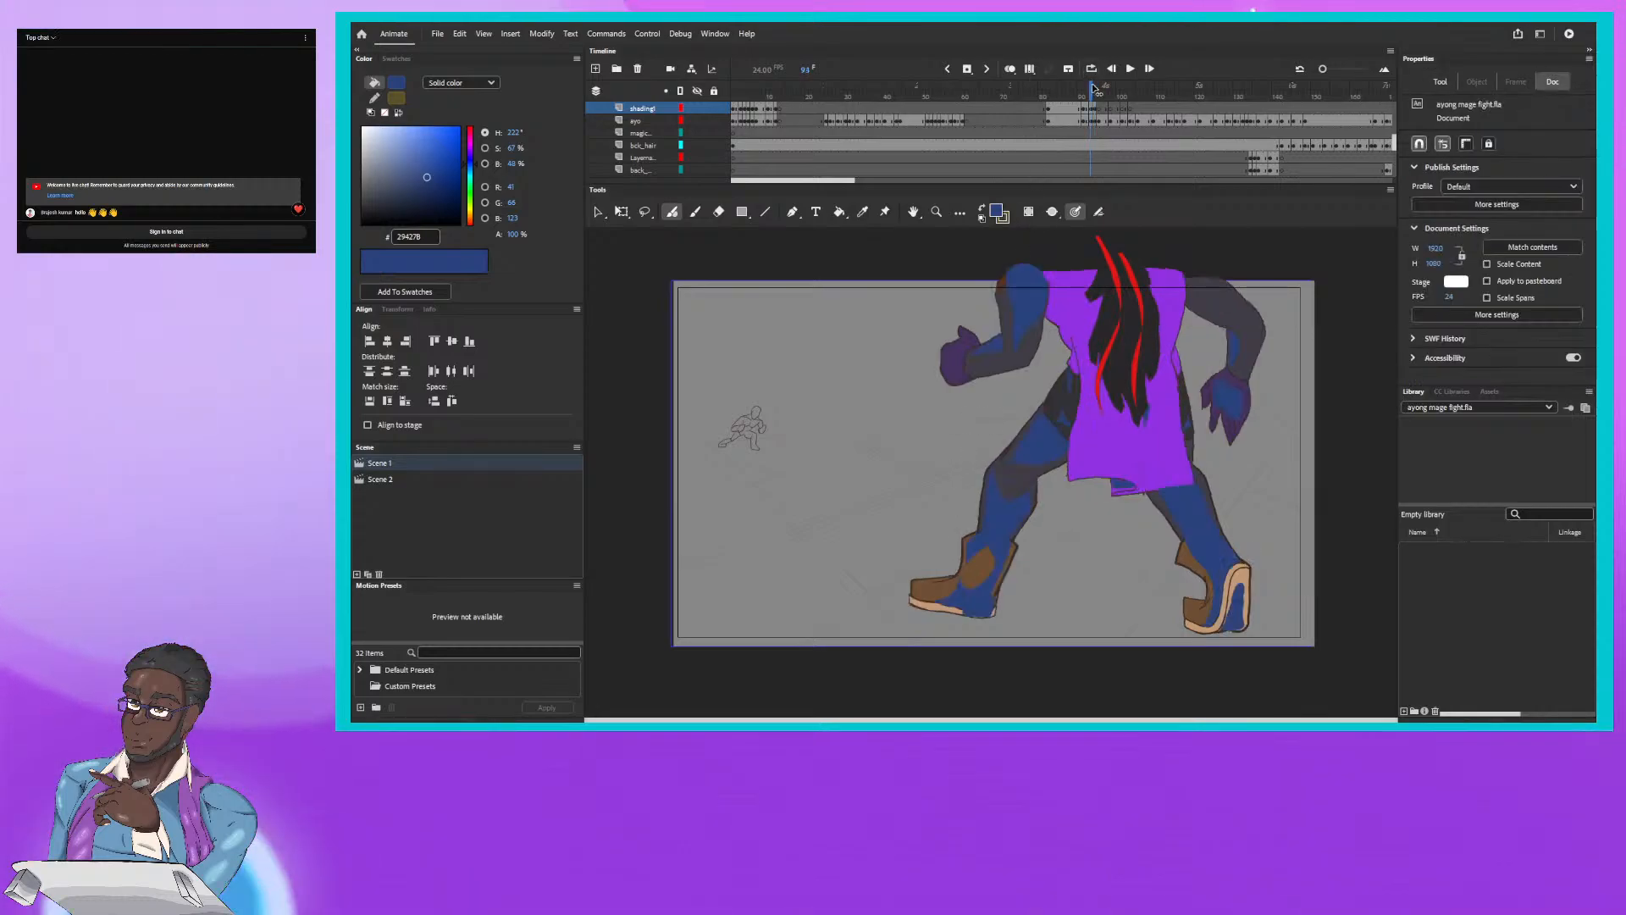
pyautogui.click(1095, 85)
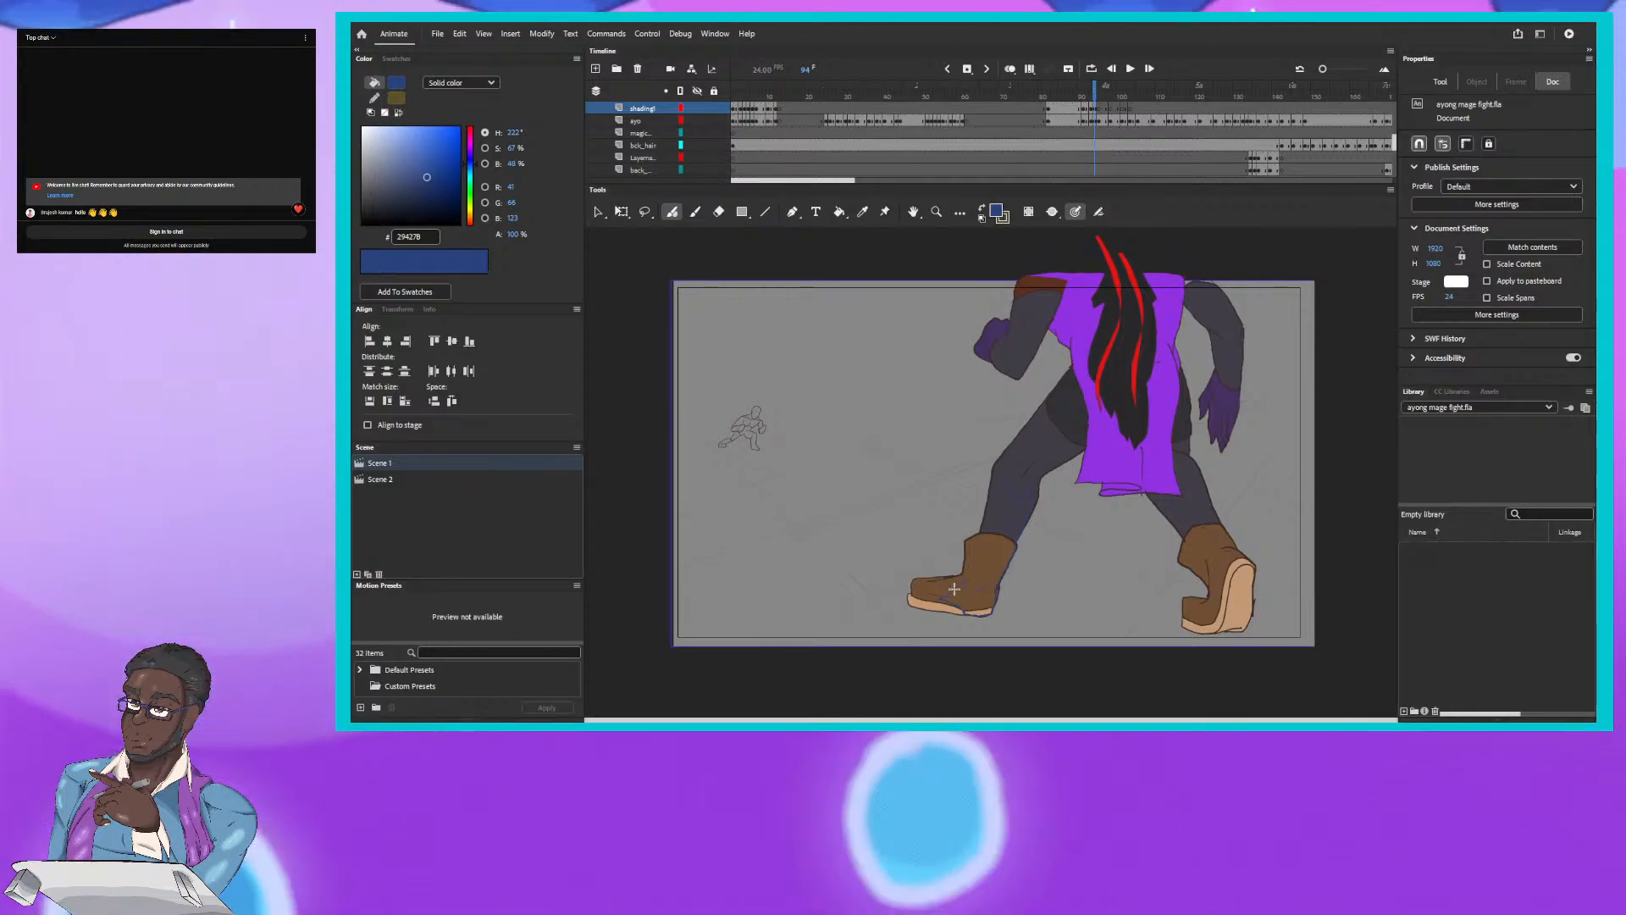
pyautogui.moveTo(966, 581); pyautogui.dragTo(995, 545)
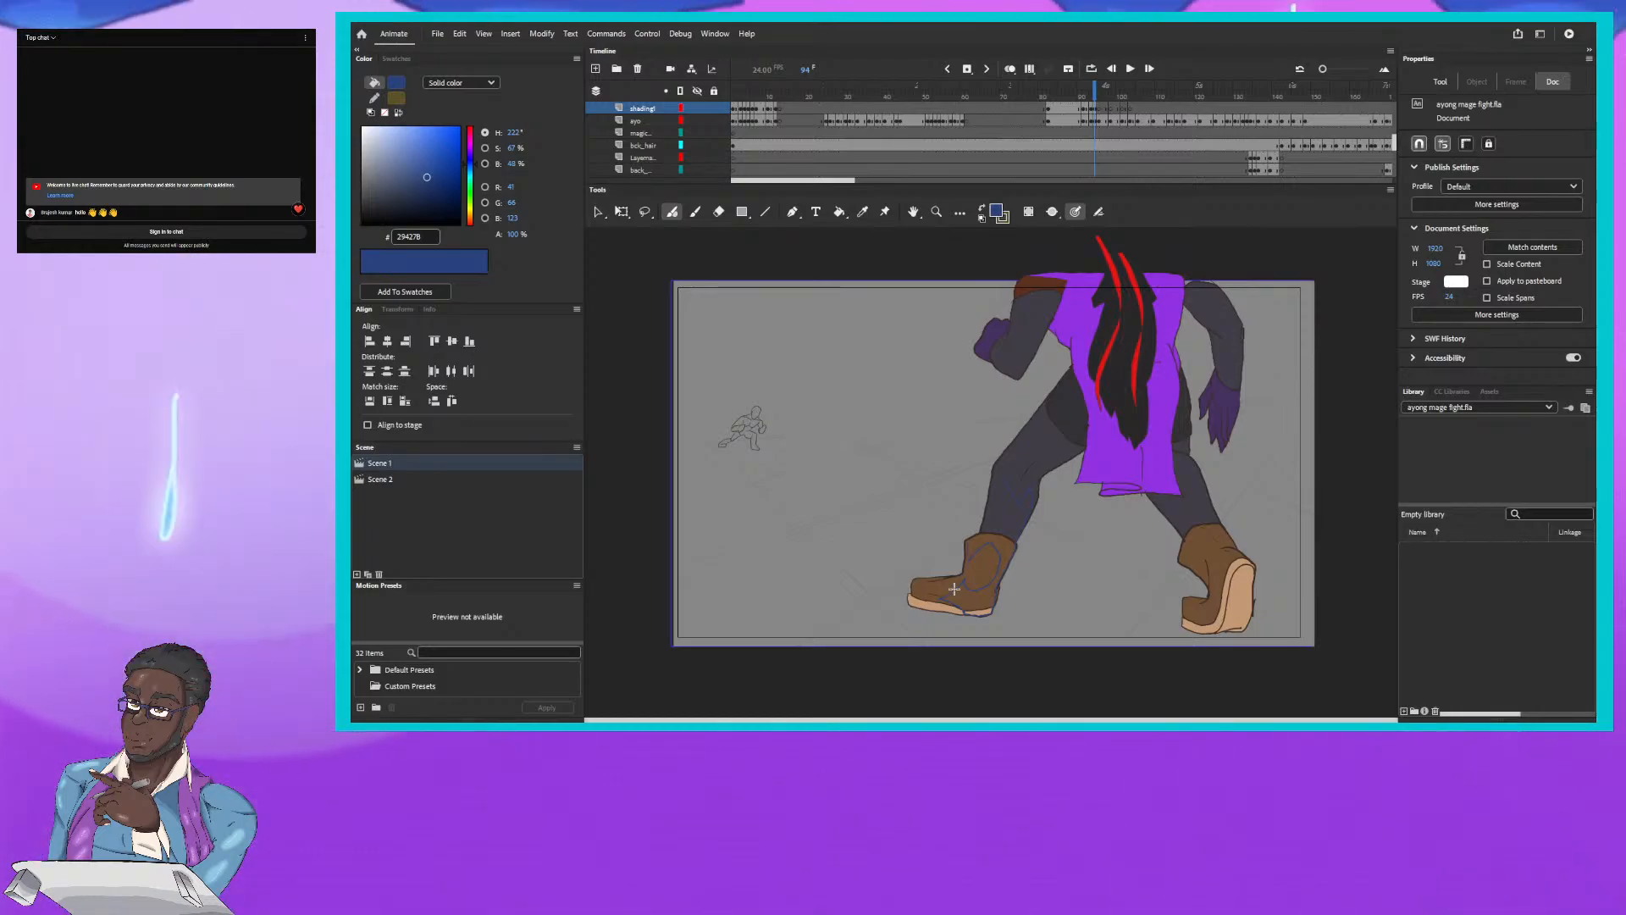
# Step: Outline the shadow areas on the left trouser leg at frame 94, comparing them with frame 93
pyautogui.click(1093, 92)
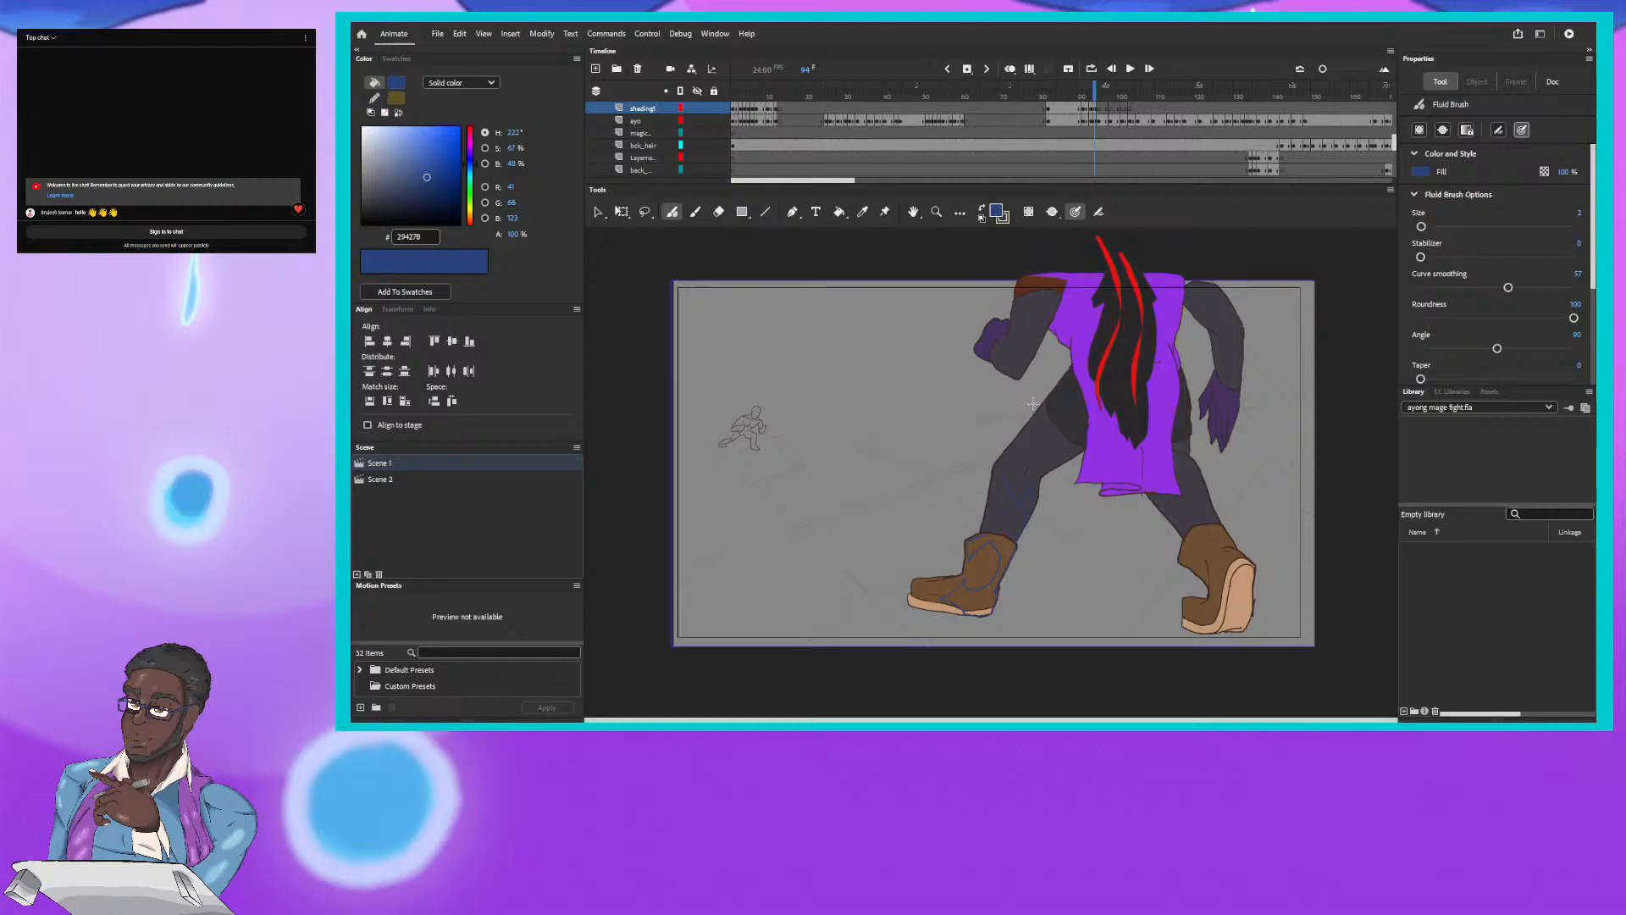
pyautogui.click(1094, 94)
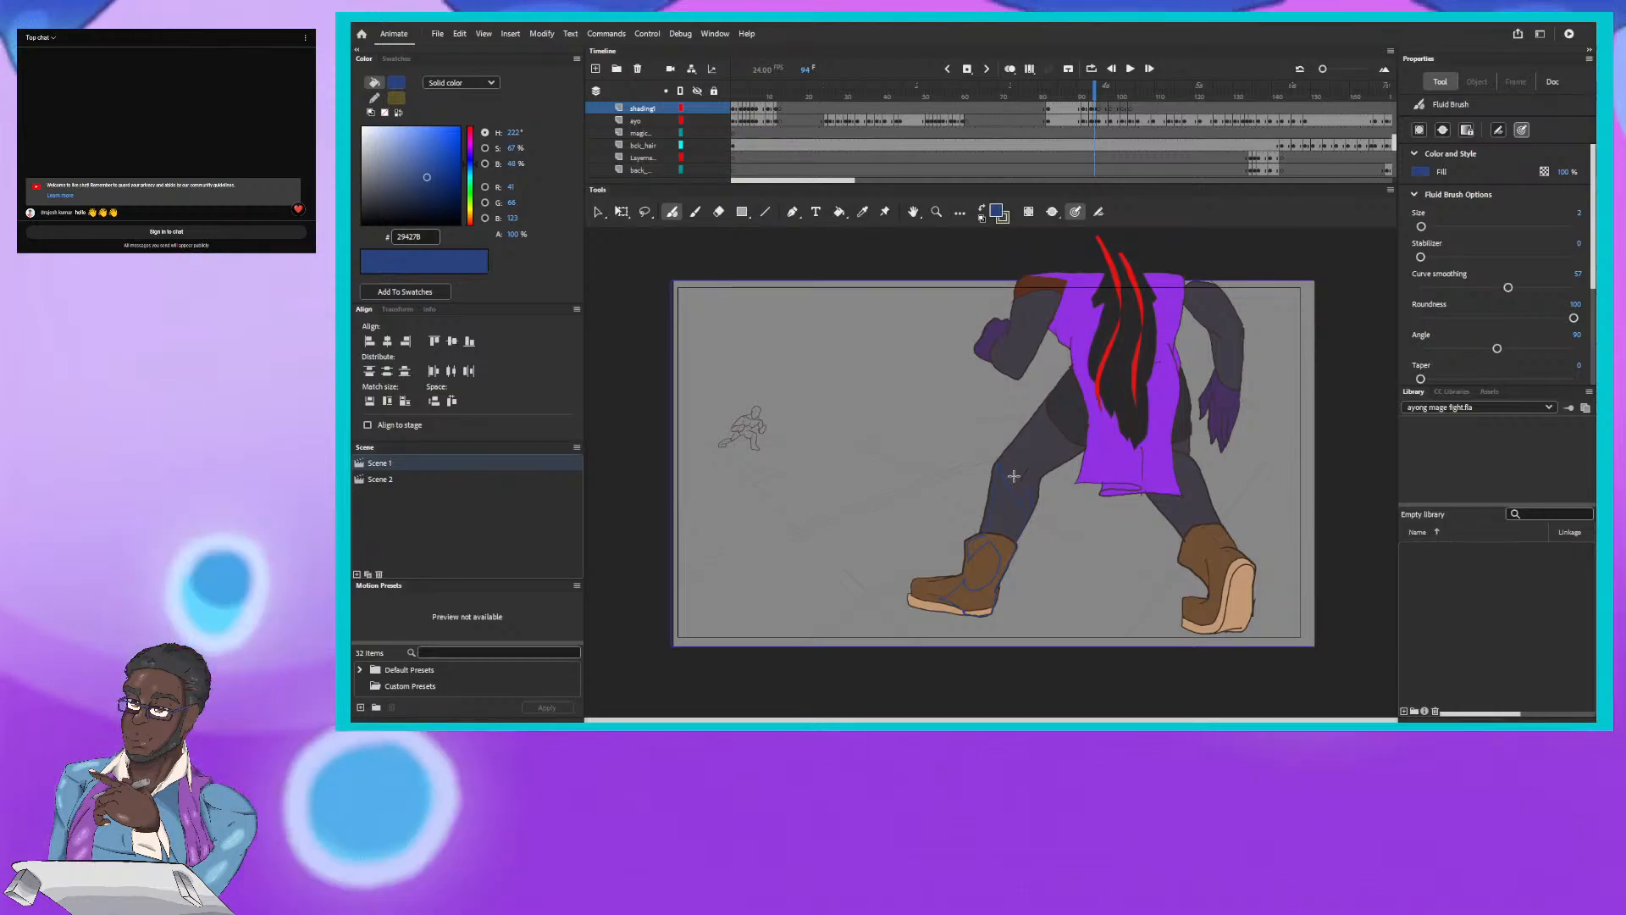
pyautogui.click(1096, 88)
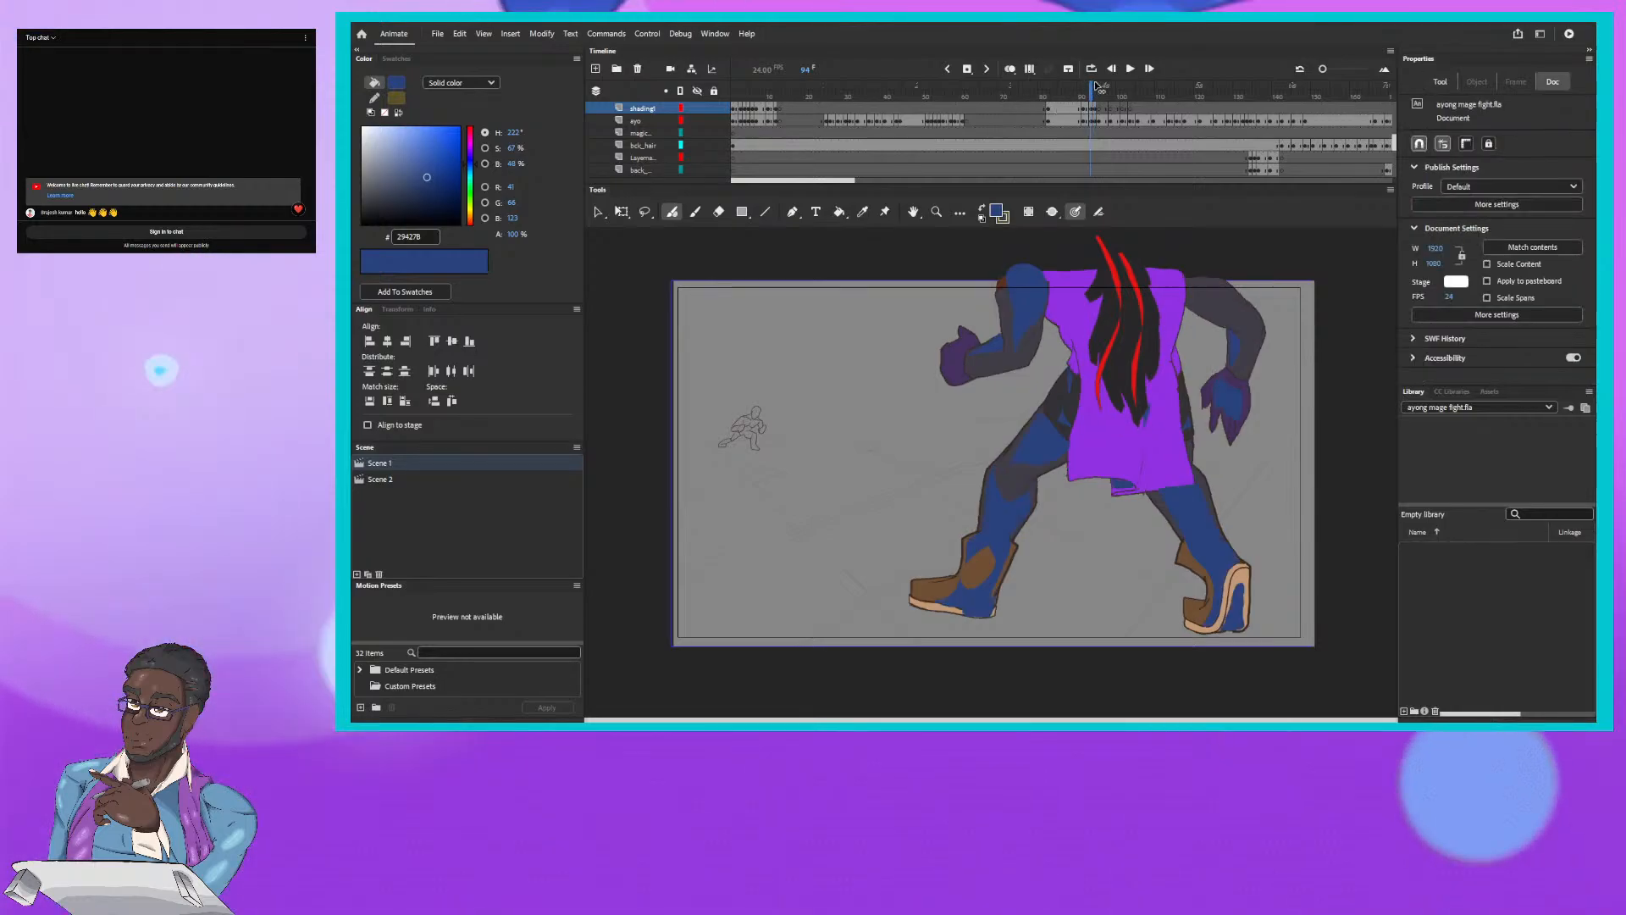
pyautogui.click(1099, 88)
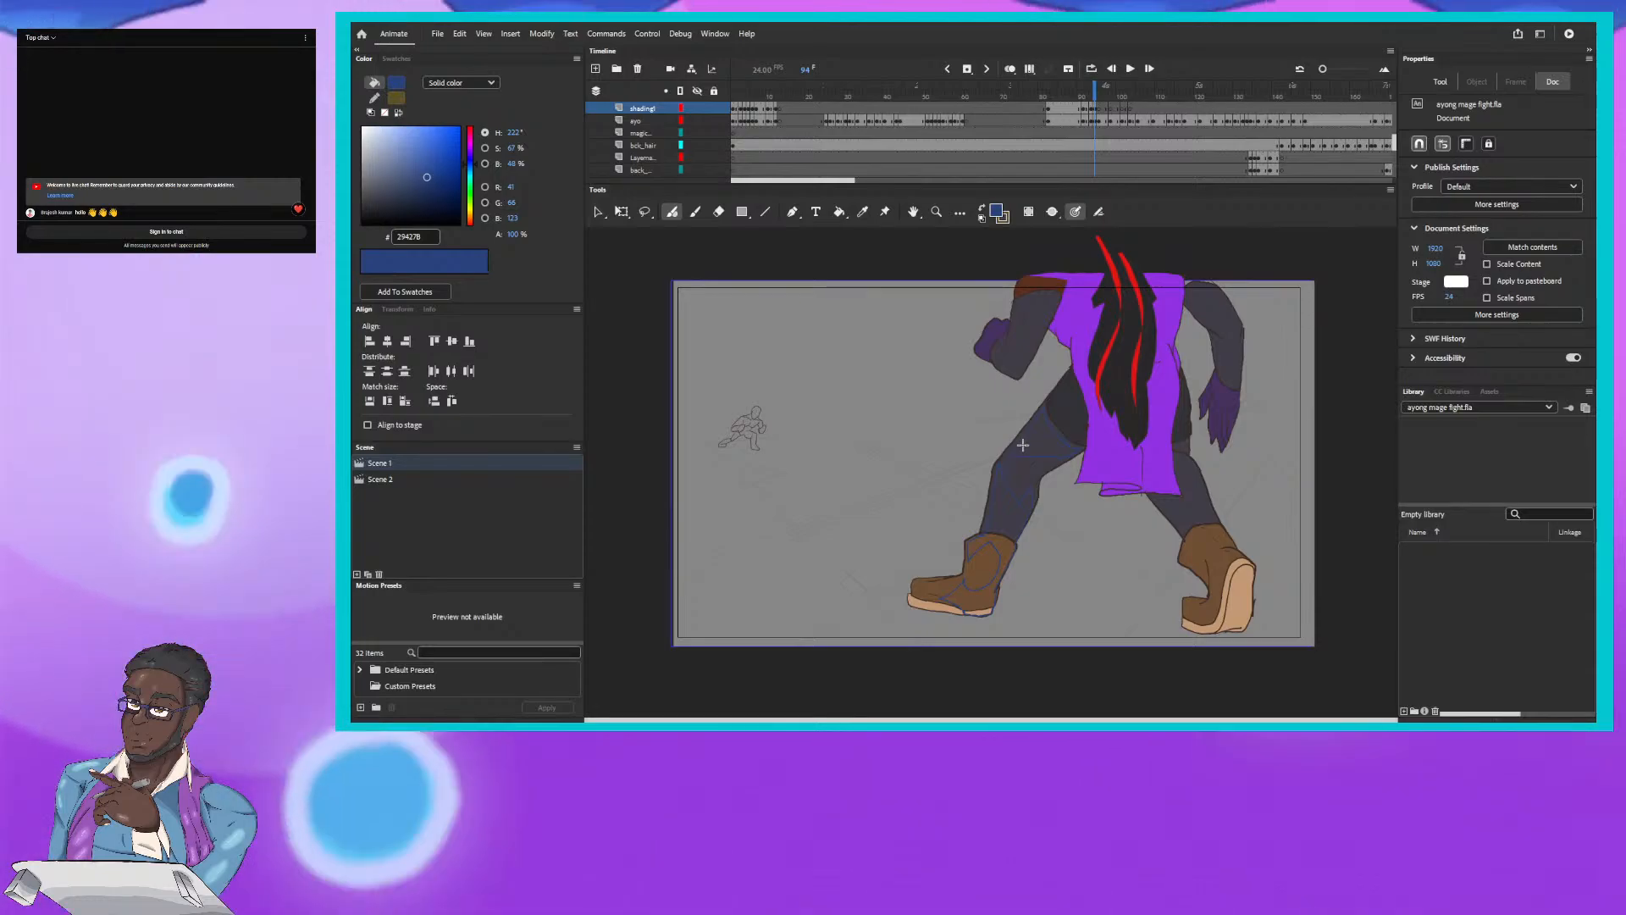
pyautogui.press('b')
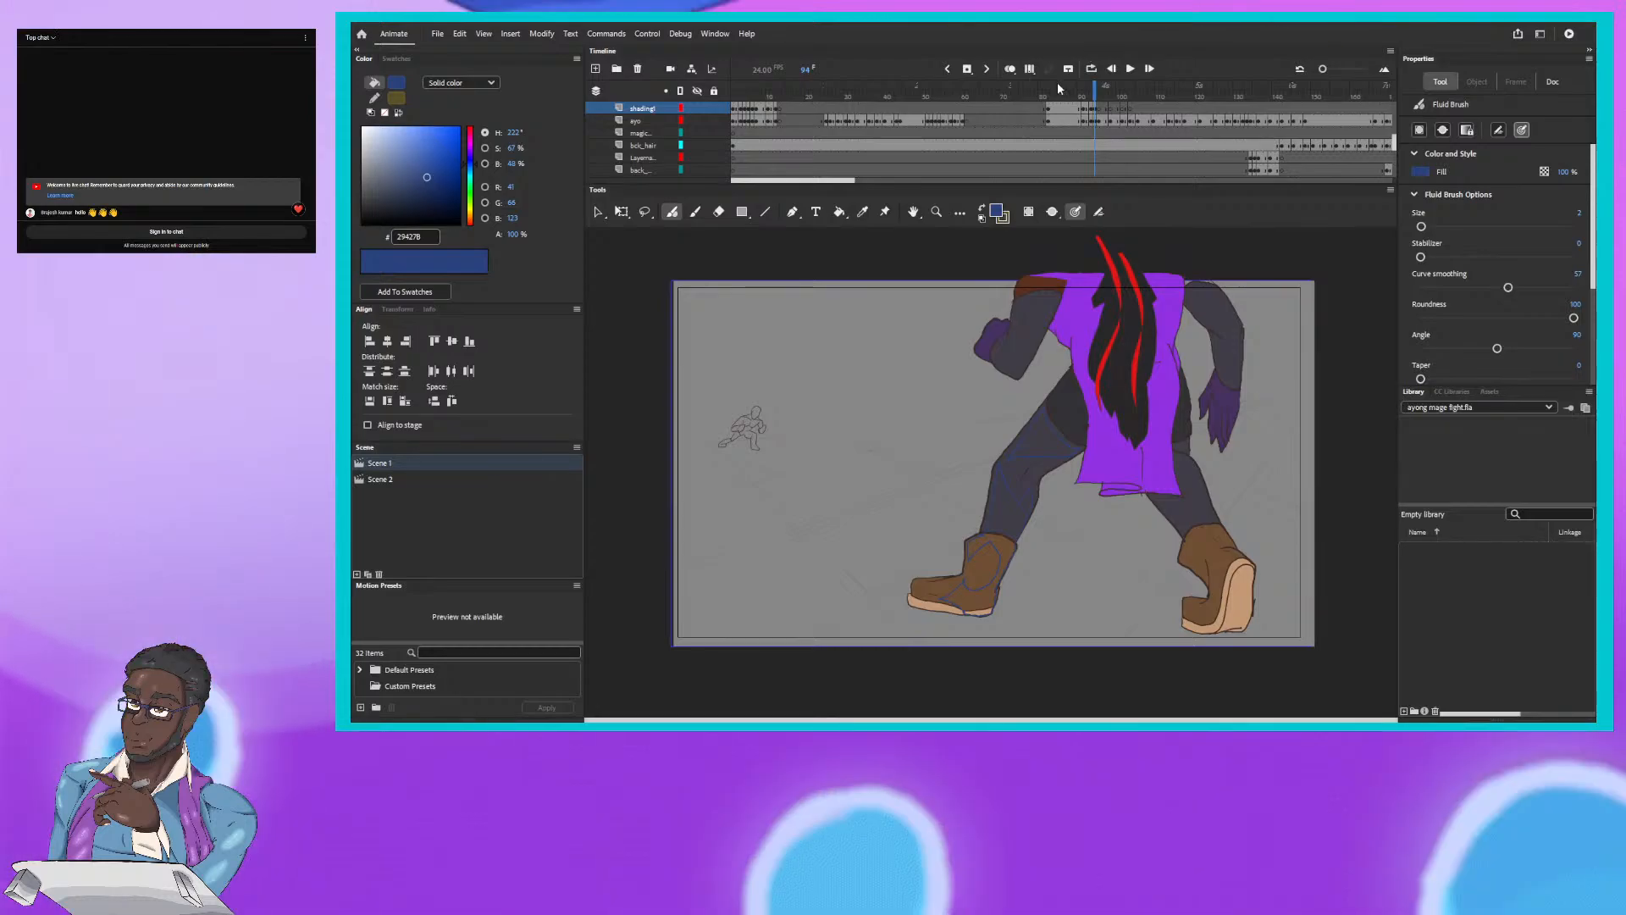
# Step: Outline small shadow shapes on the left side of the shorts and along the garment's hem fold at frame 94
pyautogui.hotkey('ctrl', '=')
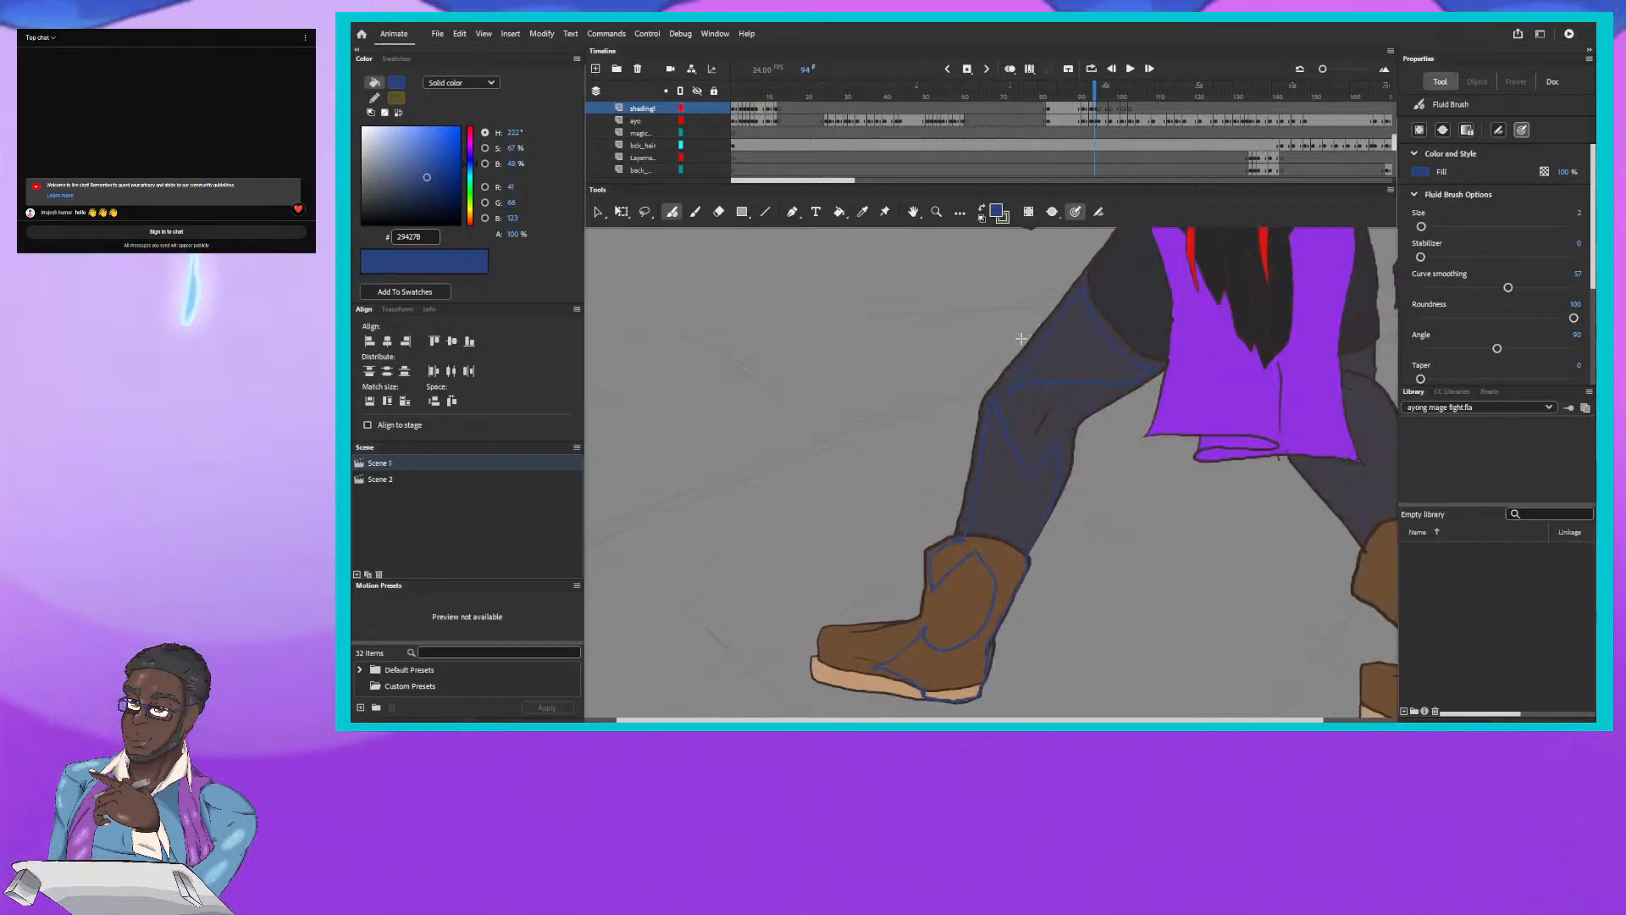
pyautogui.moveTo(980, 409); pyautogui.dragTo(902, 587)
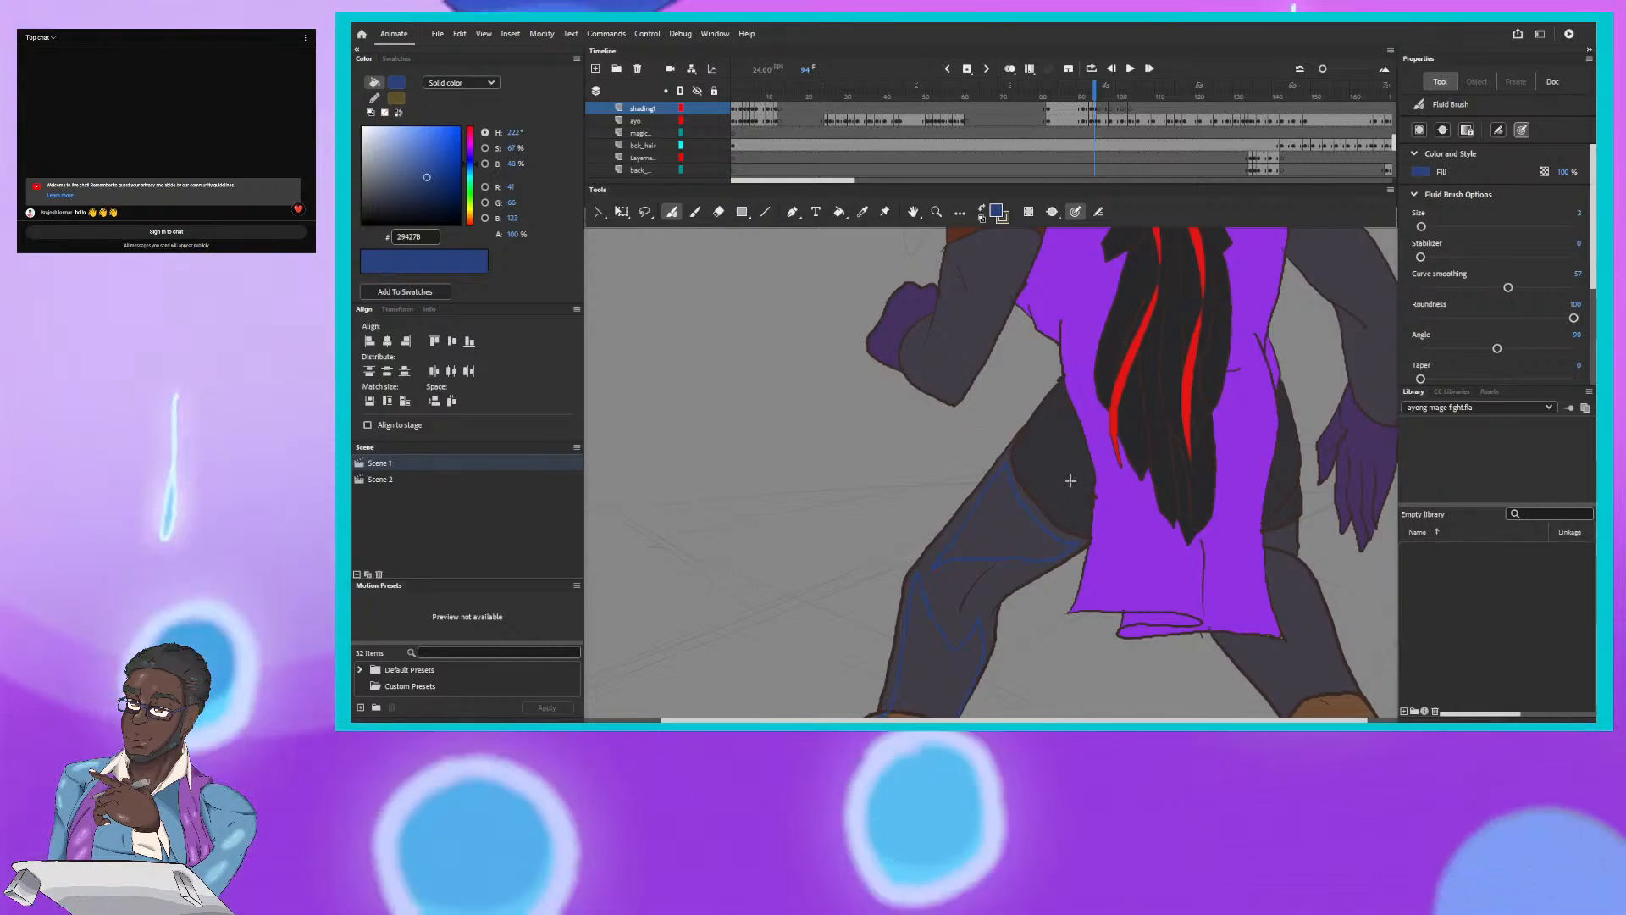
pyautogui.moveTo(1070, 481); pyautogui.dragTo(1089, 507)
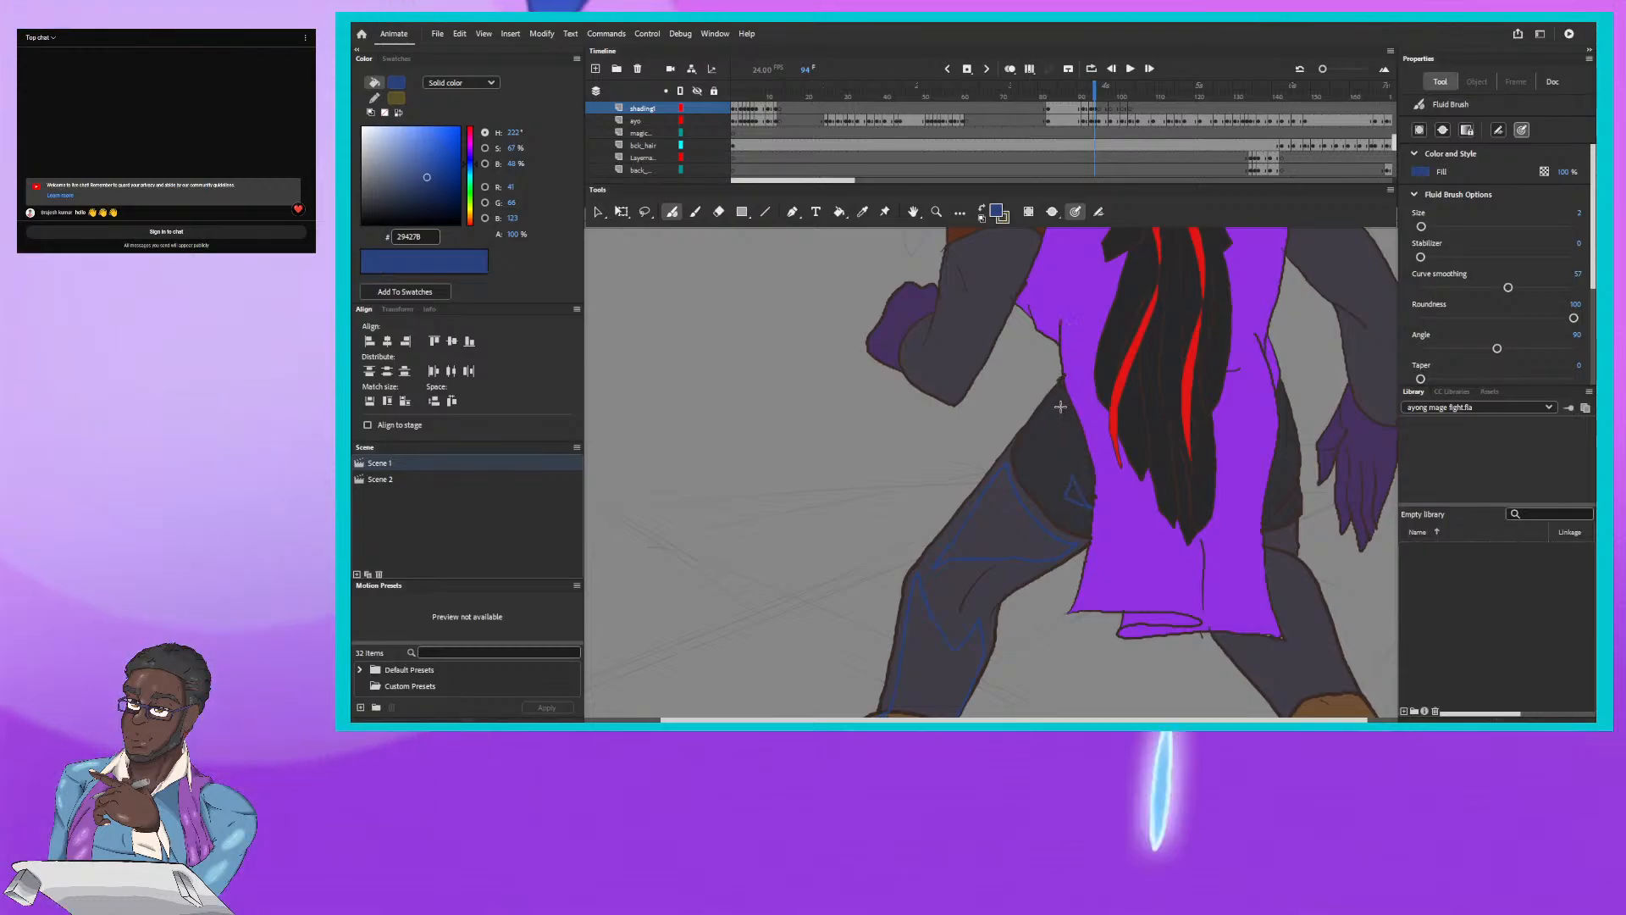
pyautogui.moveTo(1061, 444); pyautogui.dragTo(1063, 407)
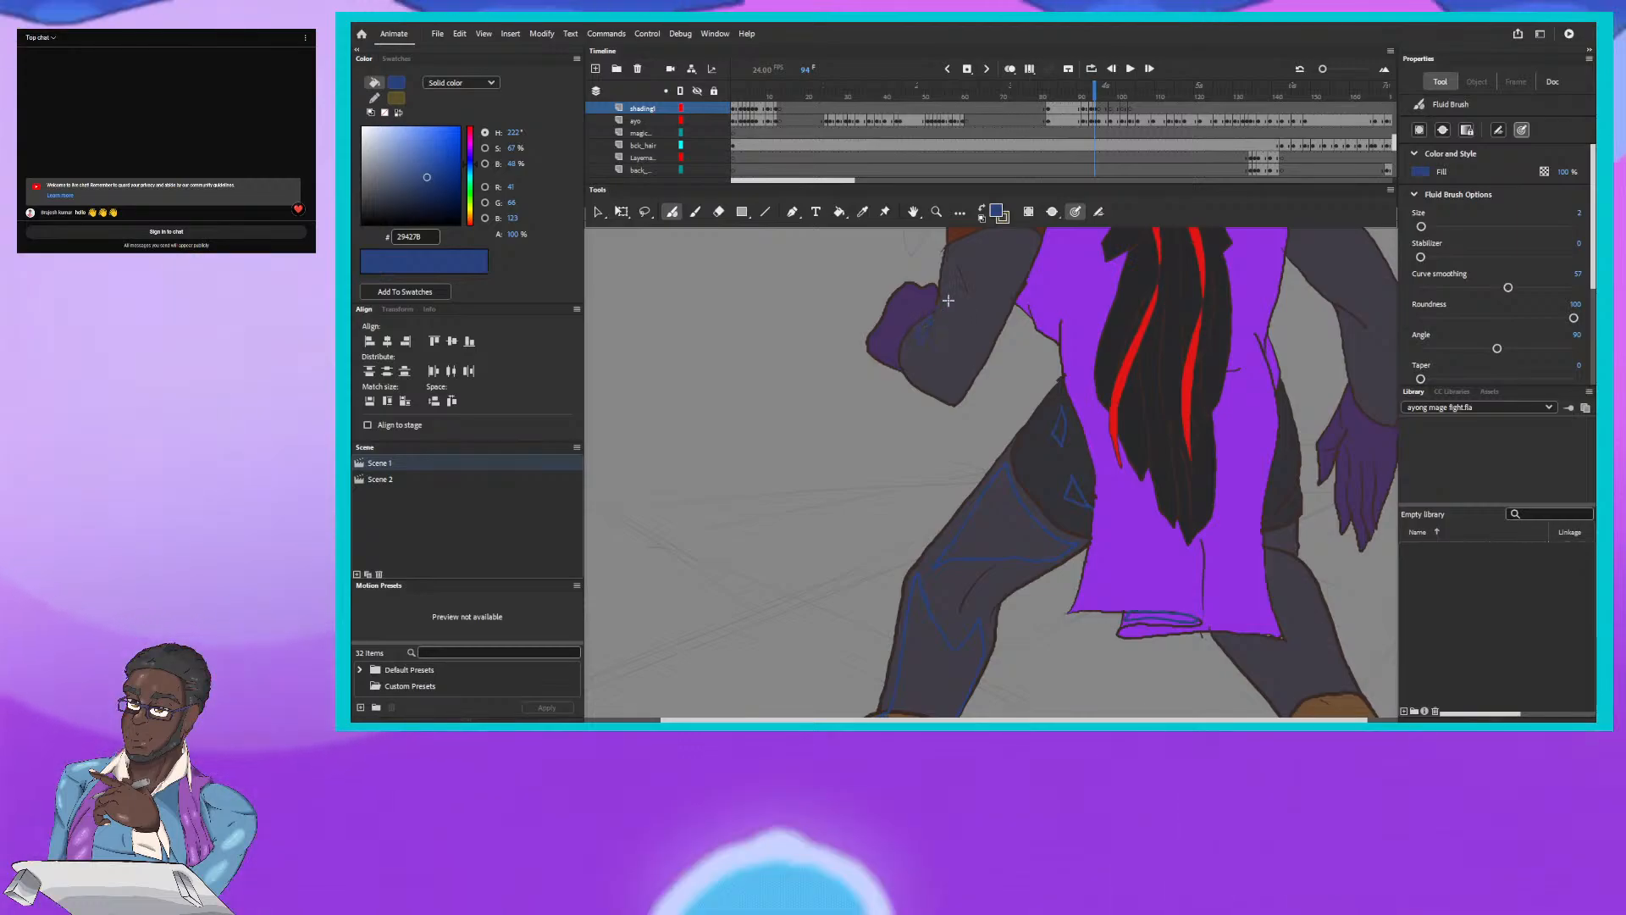
# Step: Outline the shadow area over the left shoulder and down the bent arm at frame 94, matching frame 93
pyautogui.moveTo(951, 302); pyautogui.dragTo(931, 459)
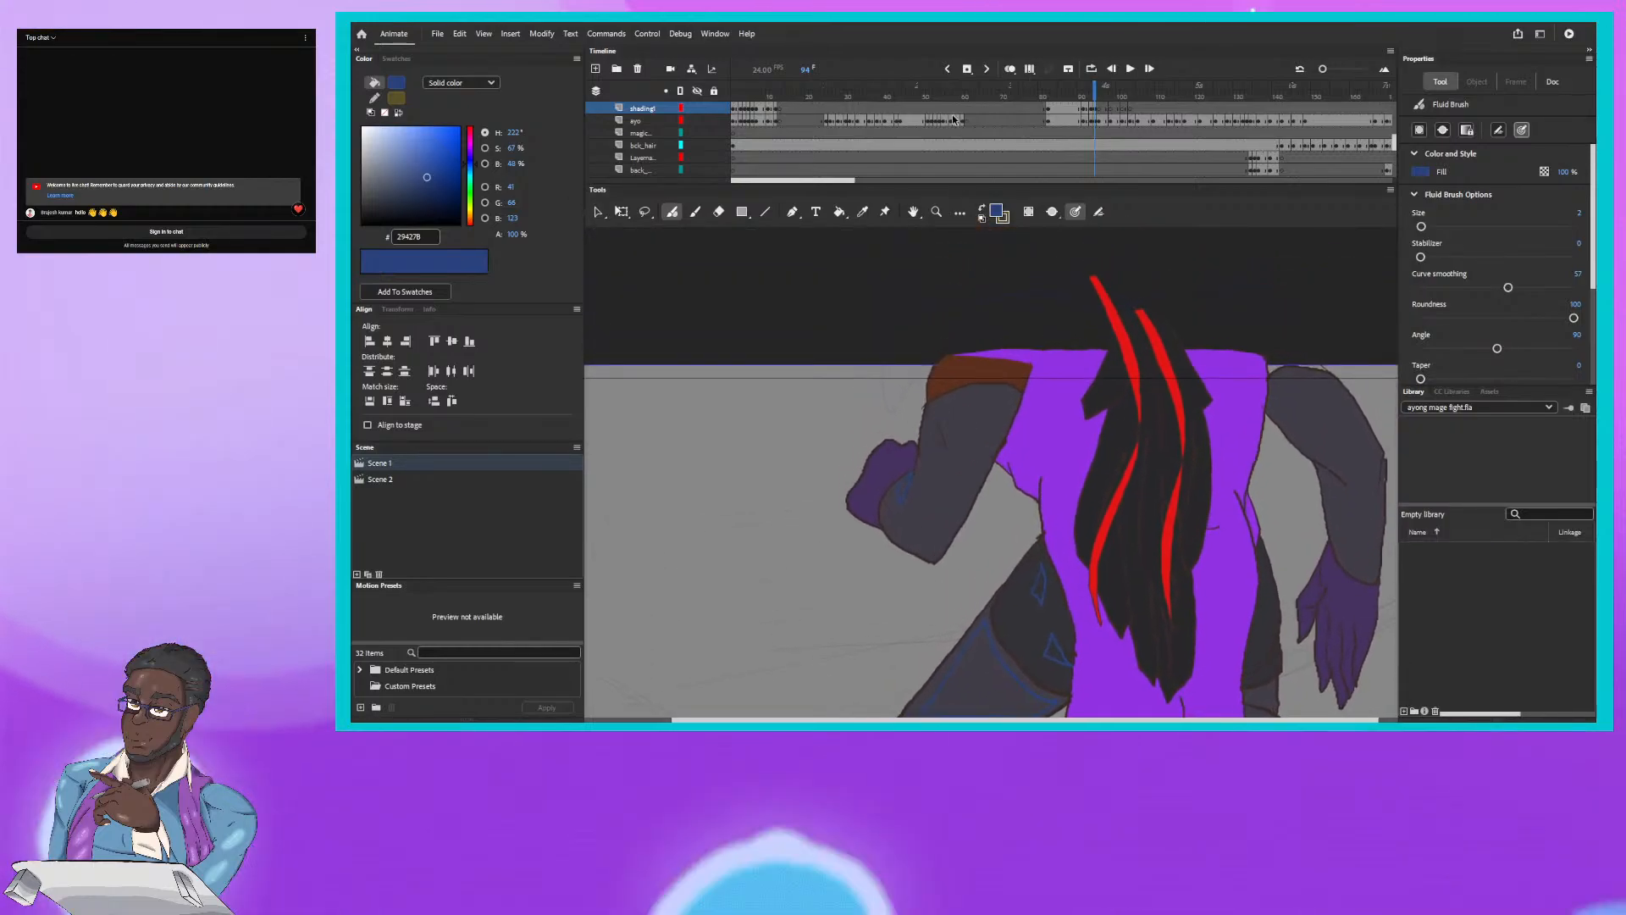
pyautogui.click(1092, 89)
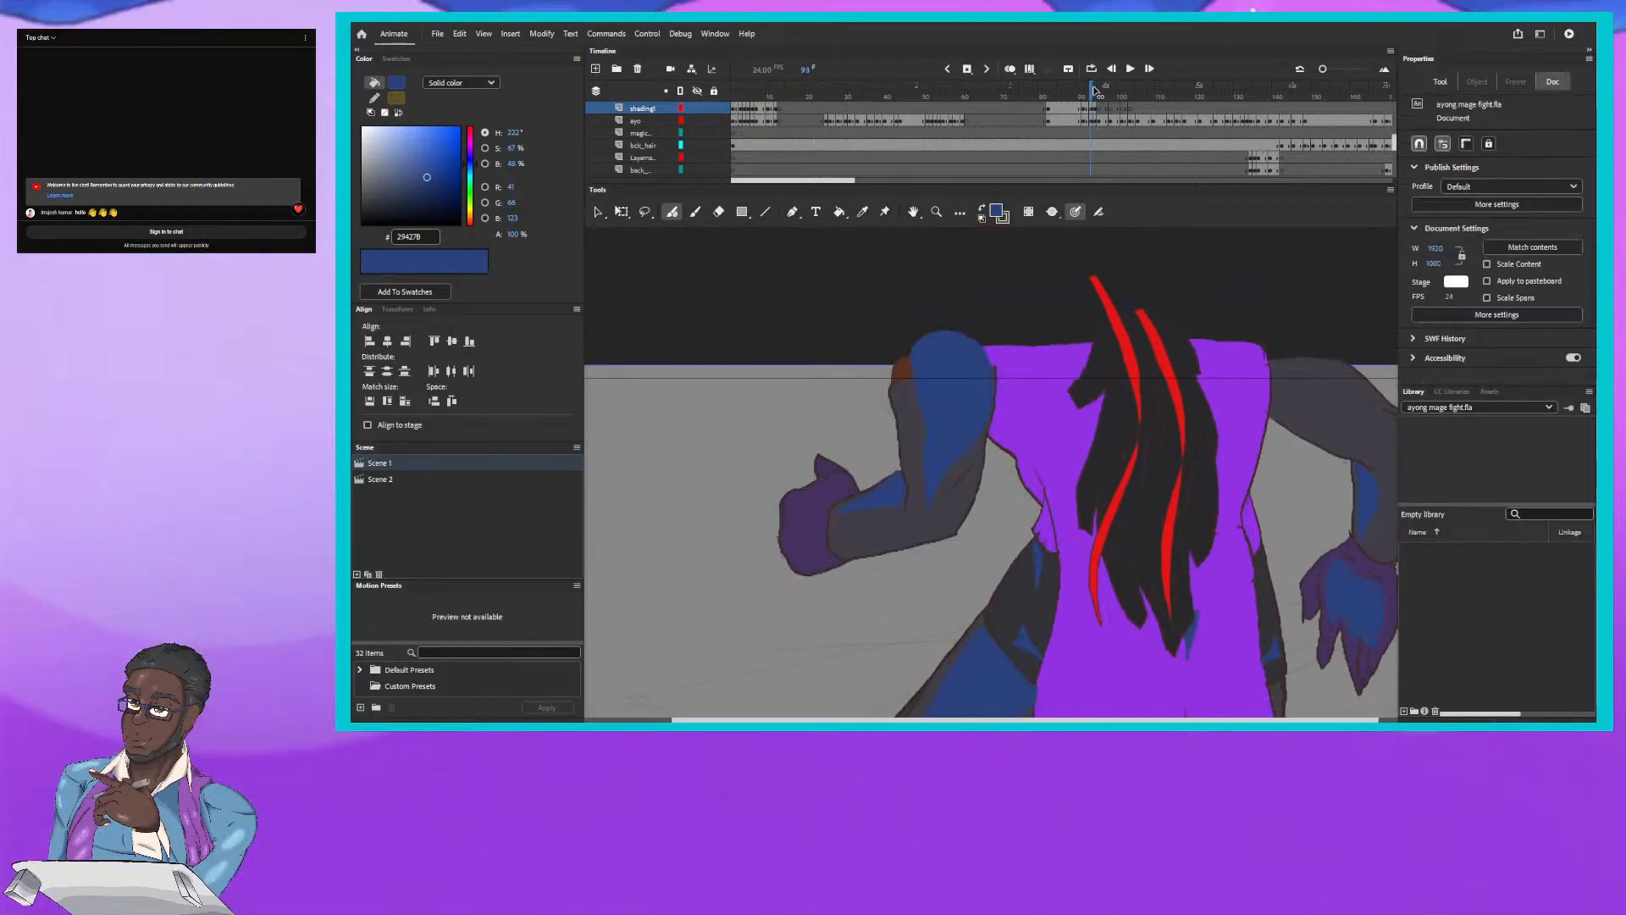
pyautogui.click(1096, 89)
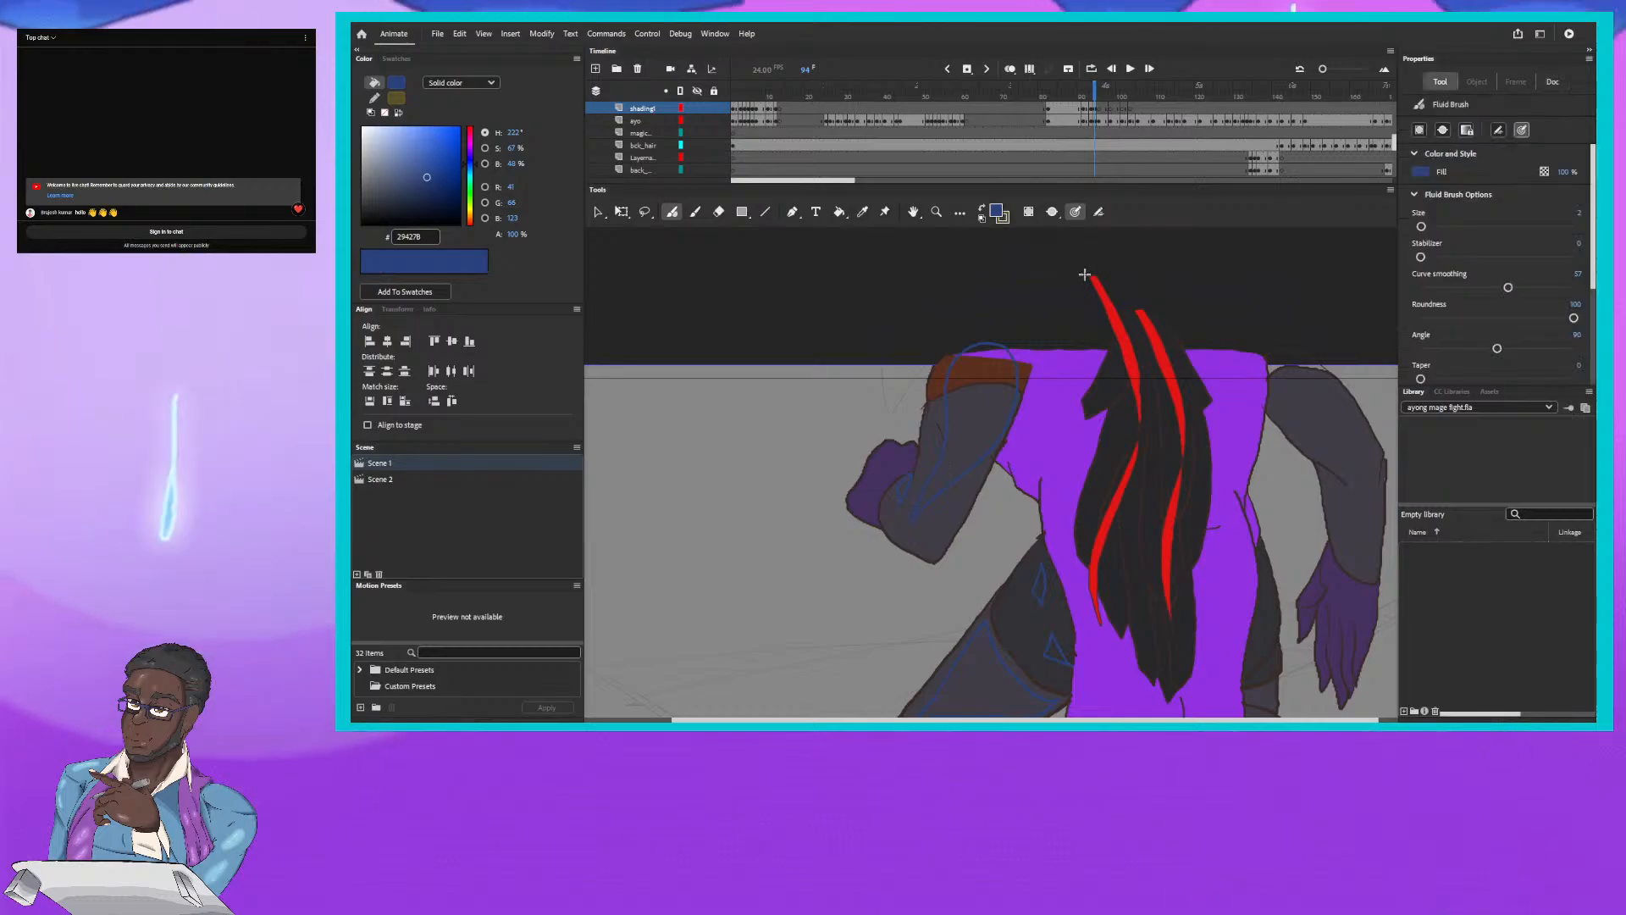
# Step: Outline the shadow areas on the right glove and forearm at frame 94, checking against frame 93
pyautogui.moveTo(1055, 429); pyautogui.dragTo(877, 400)
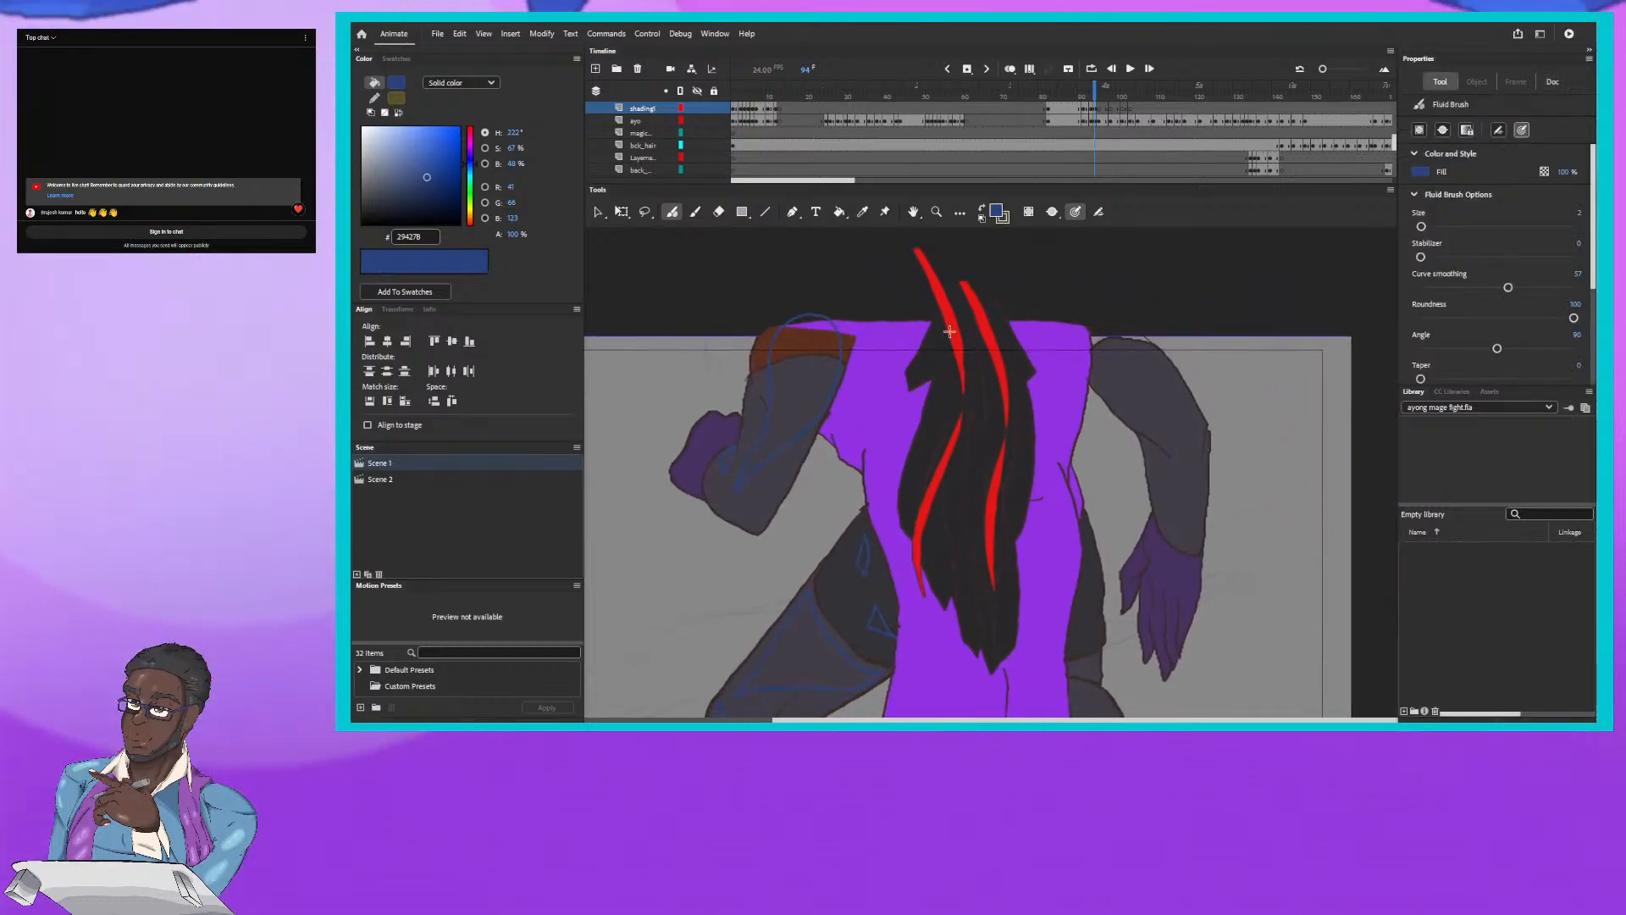
pyautogui.click(1090, 99)
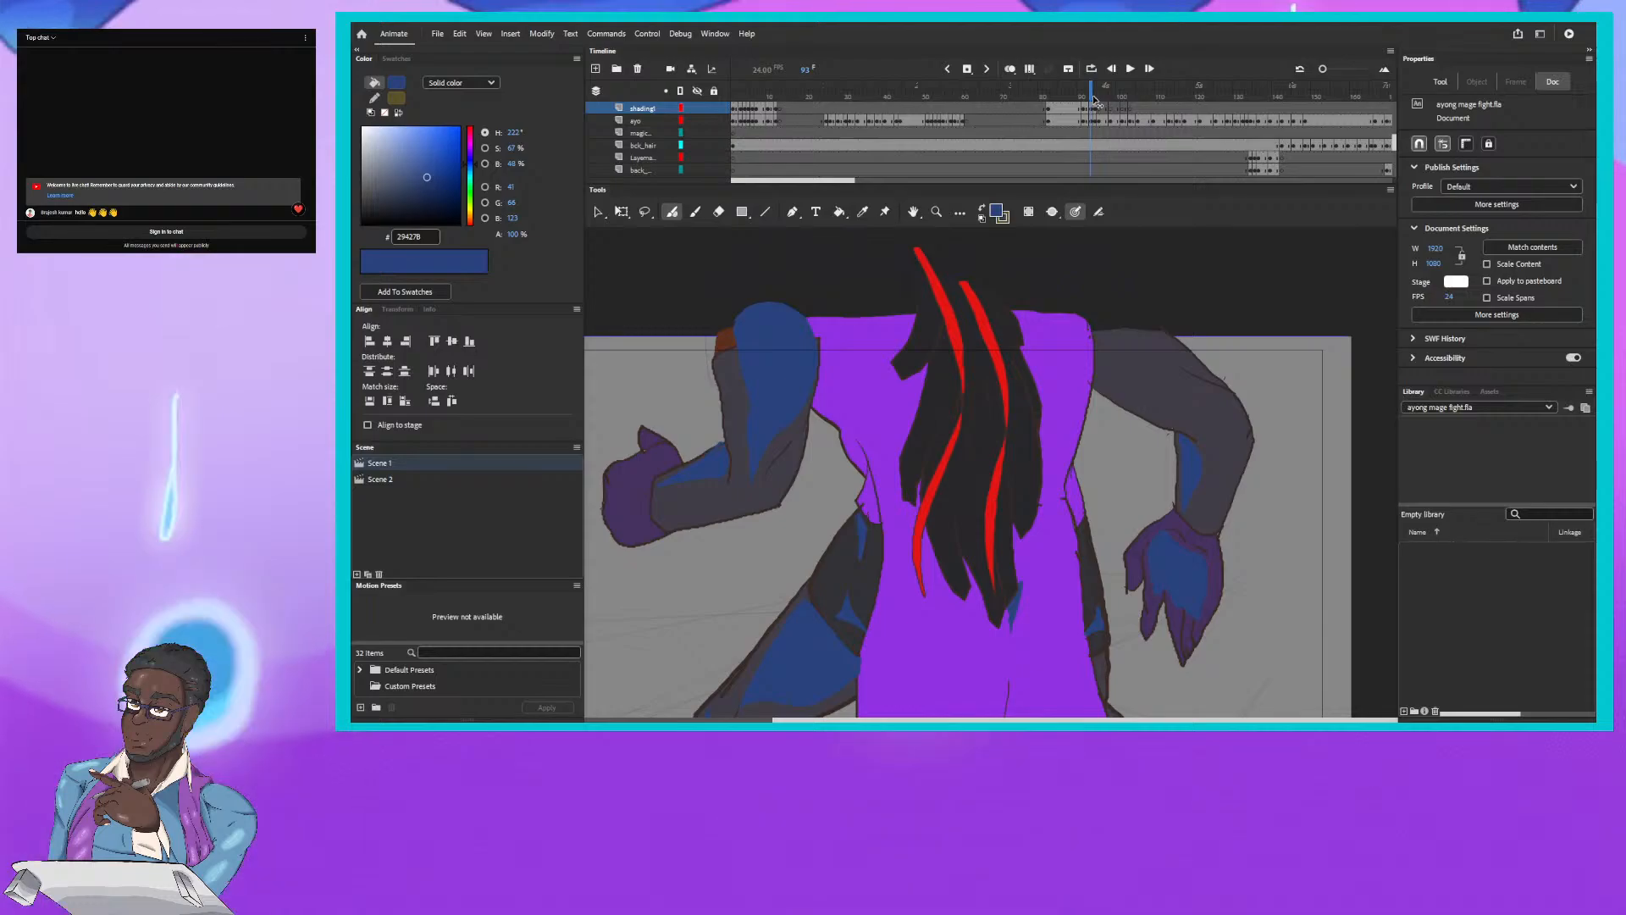
pyautogui.click(1095, 100)
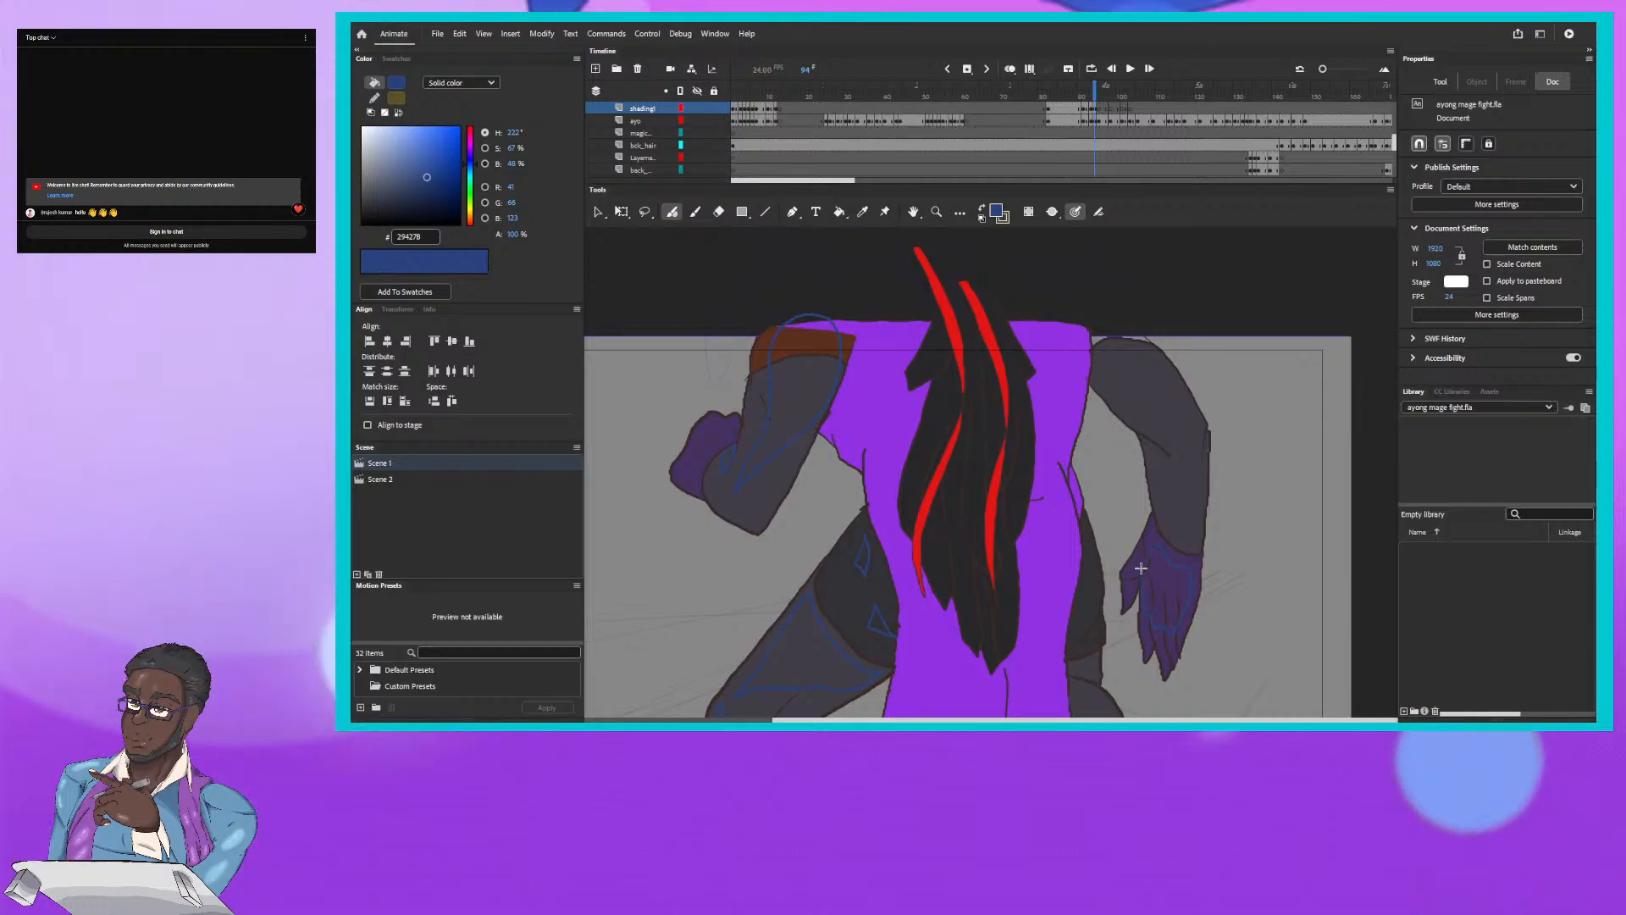
pyautogui.click(1093, 91)
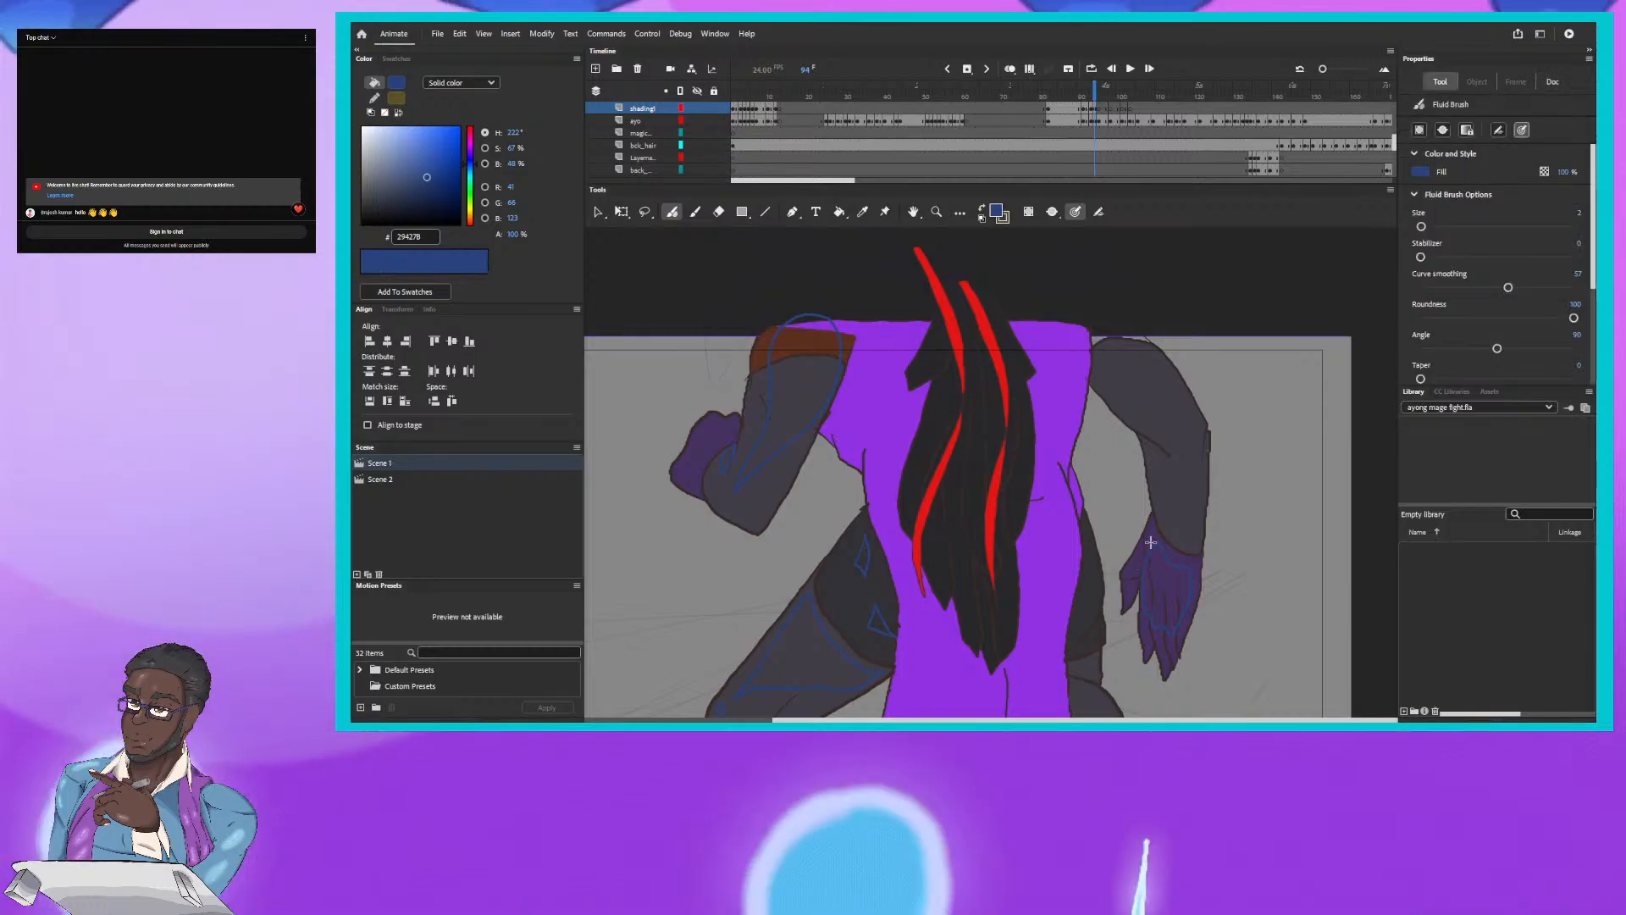
pyautogui.click(1094, 91)
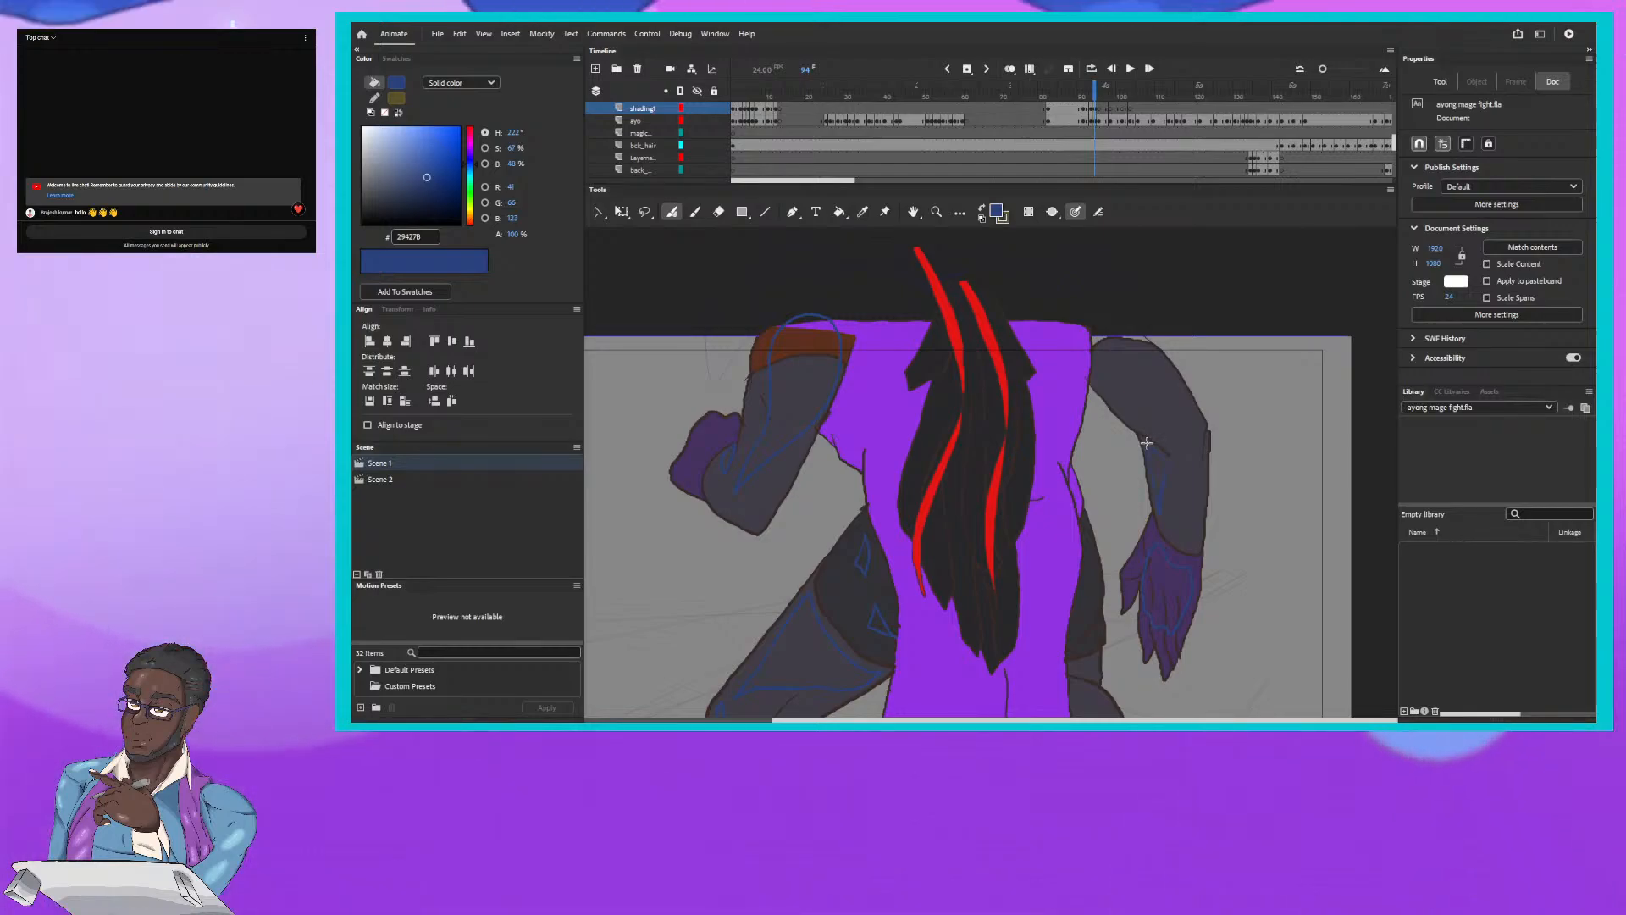
# Step: Outline the shadow area down the right trouser leg and boot at frame 94, using frame 93 as reference
pyautogui.scroll(-4, 1101, 356)
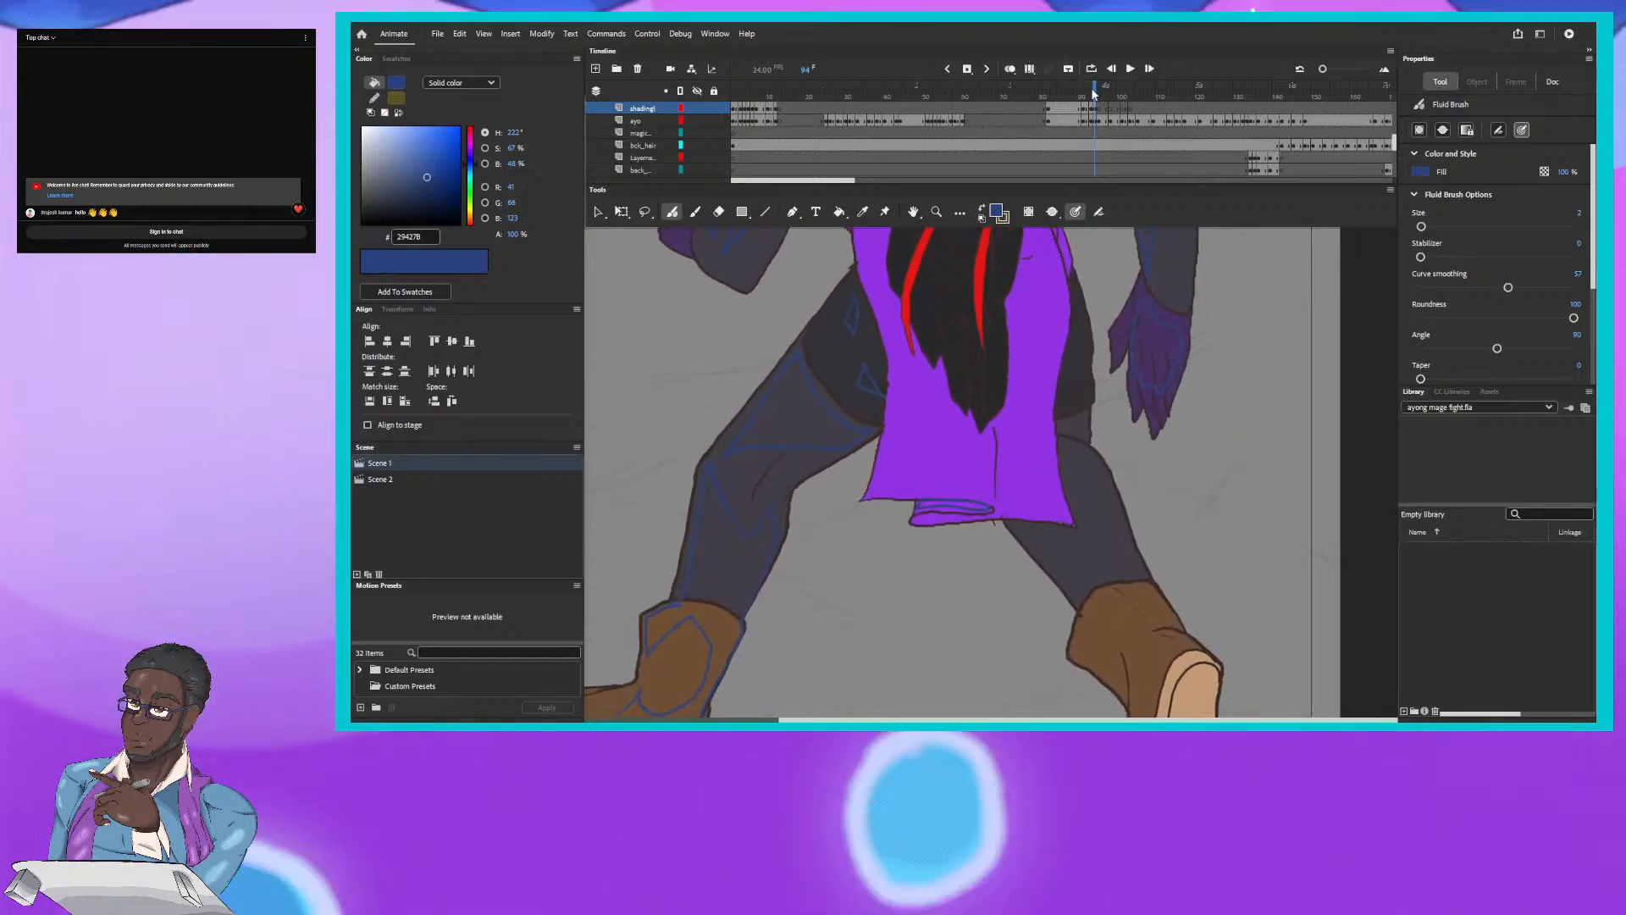
pyautogui.moveTo(1095, 92); pyautogui.dragTo(1093, 95)
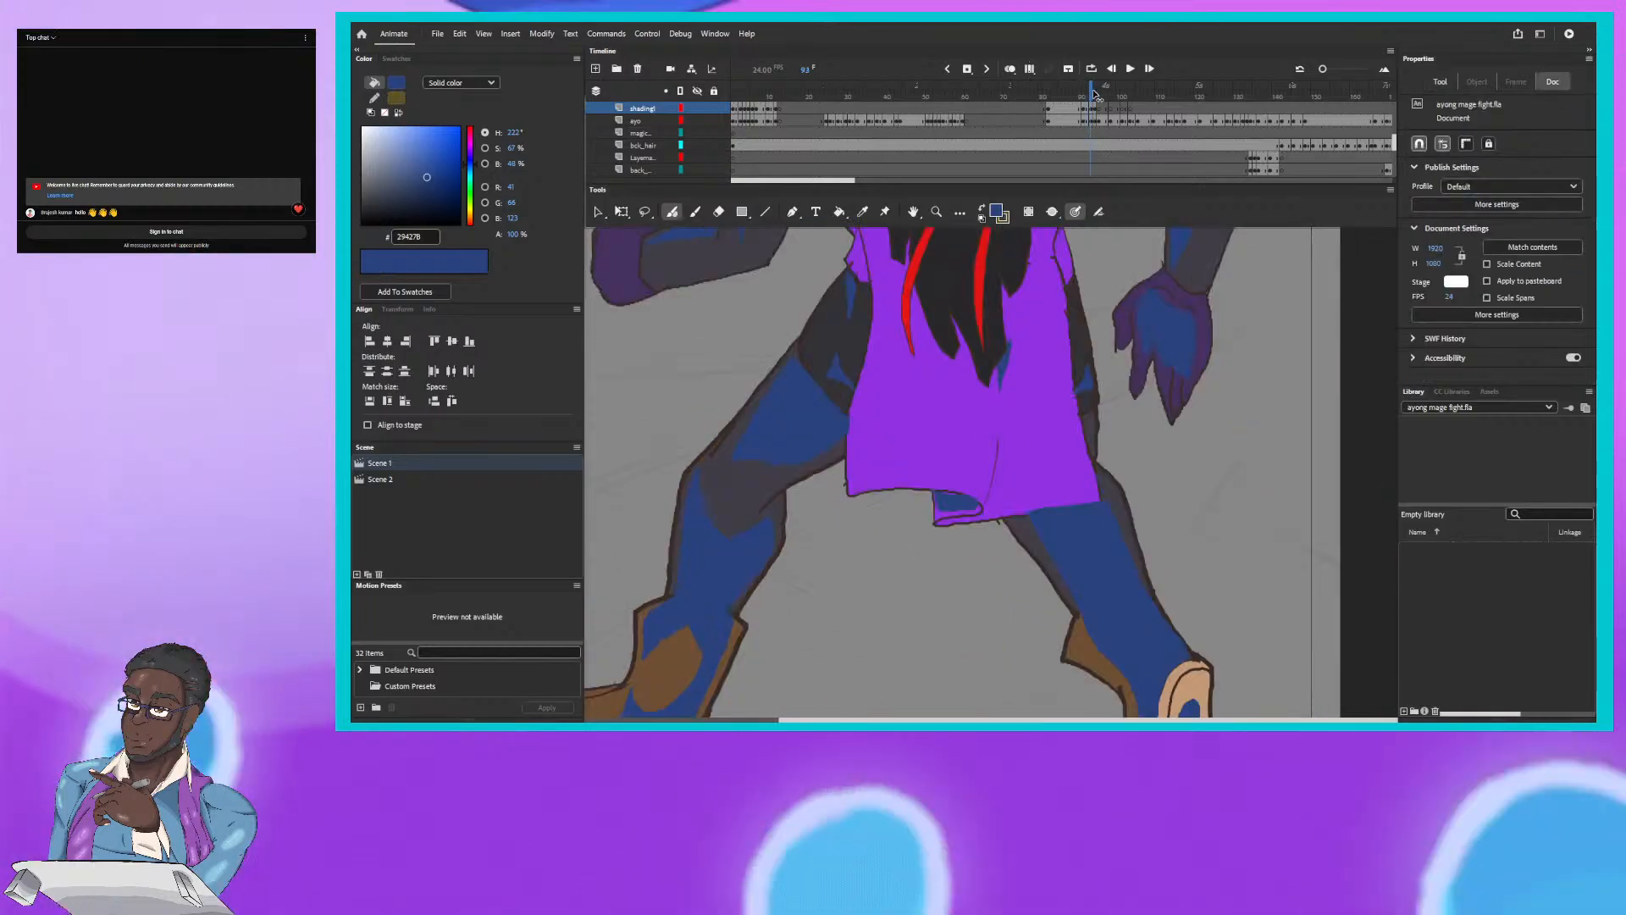
pyautogui.click(1094, 93)
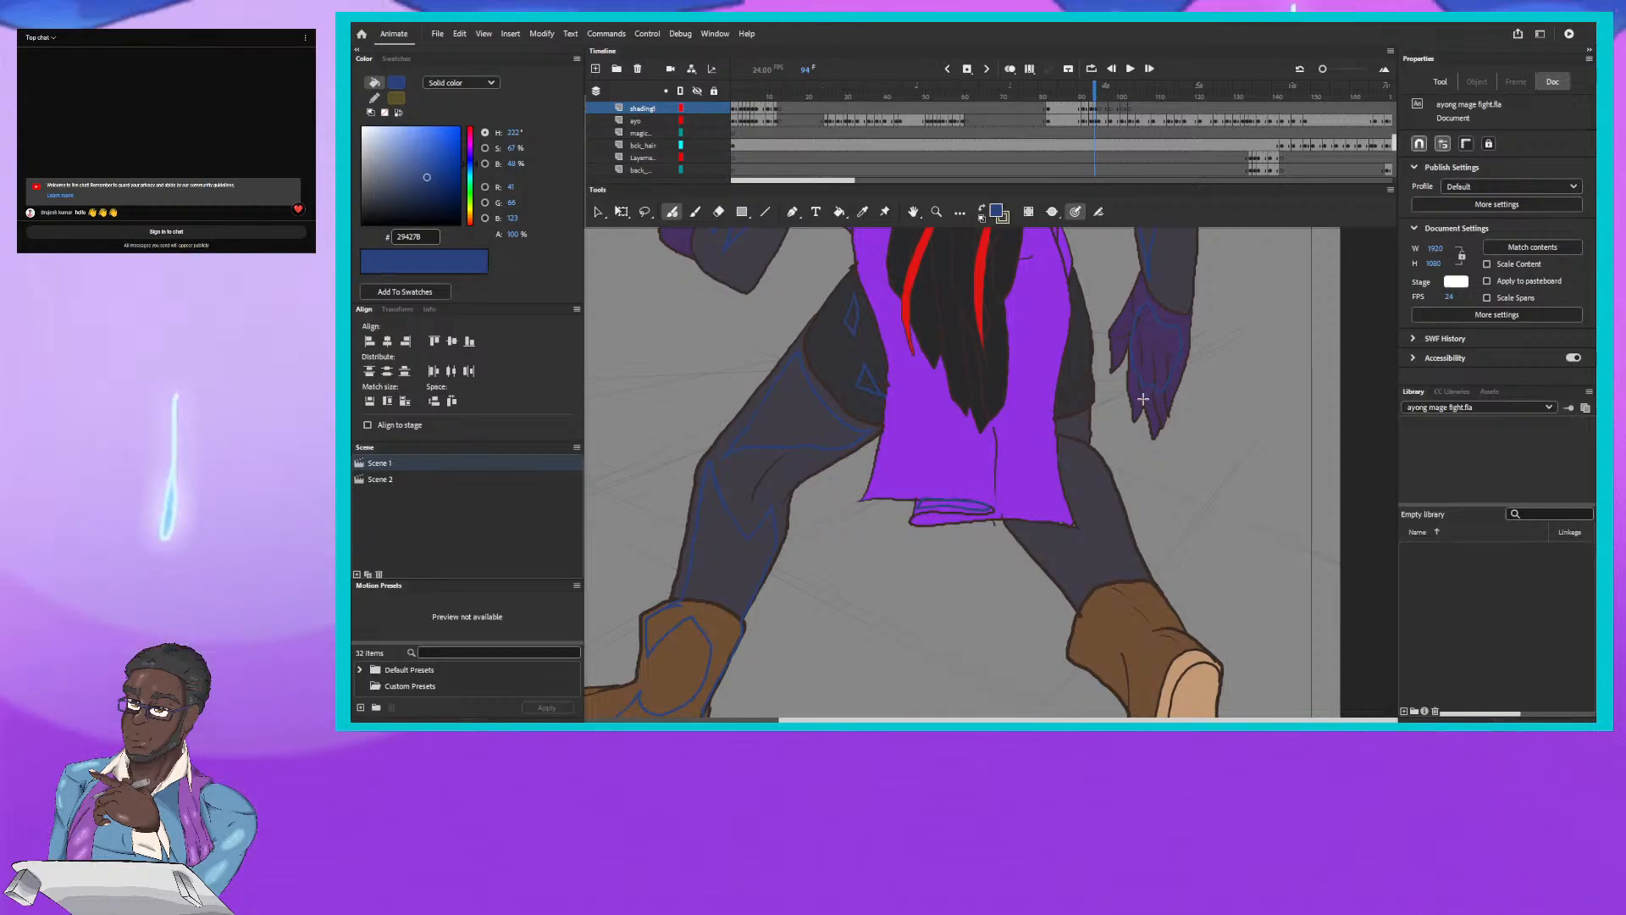
pyautogui.moveTo(1072, 398); pyautogui.dragTo(937, 335)
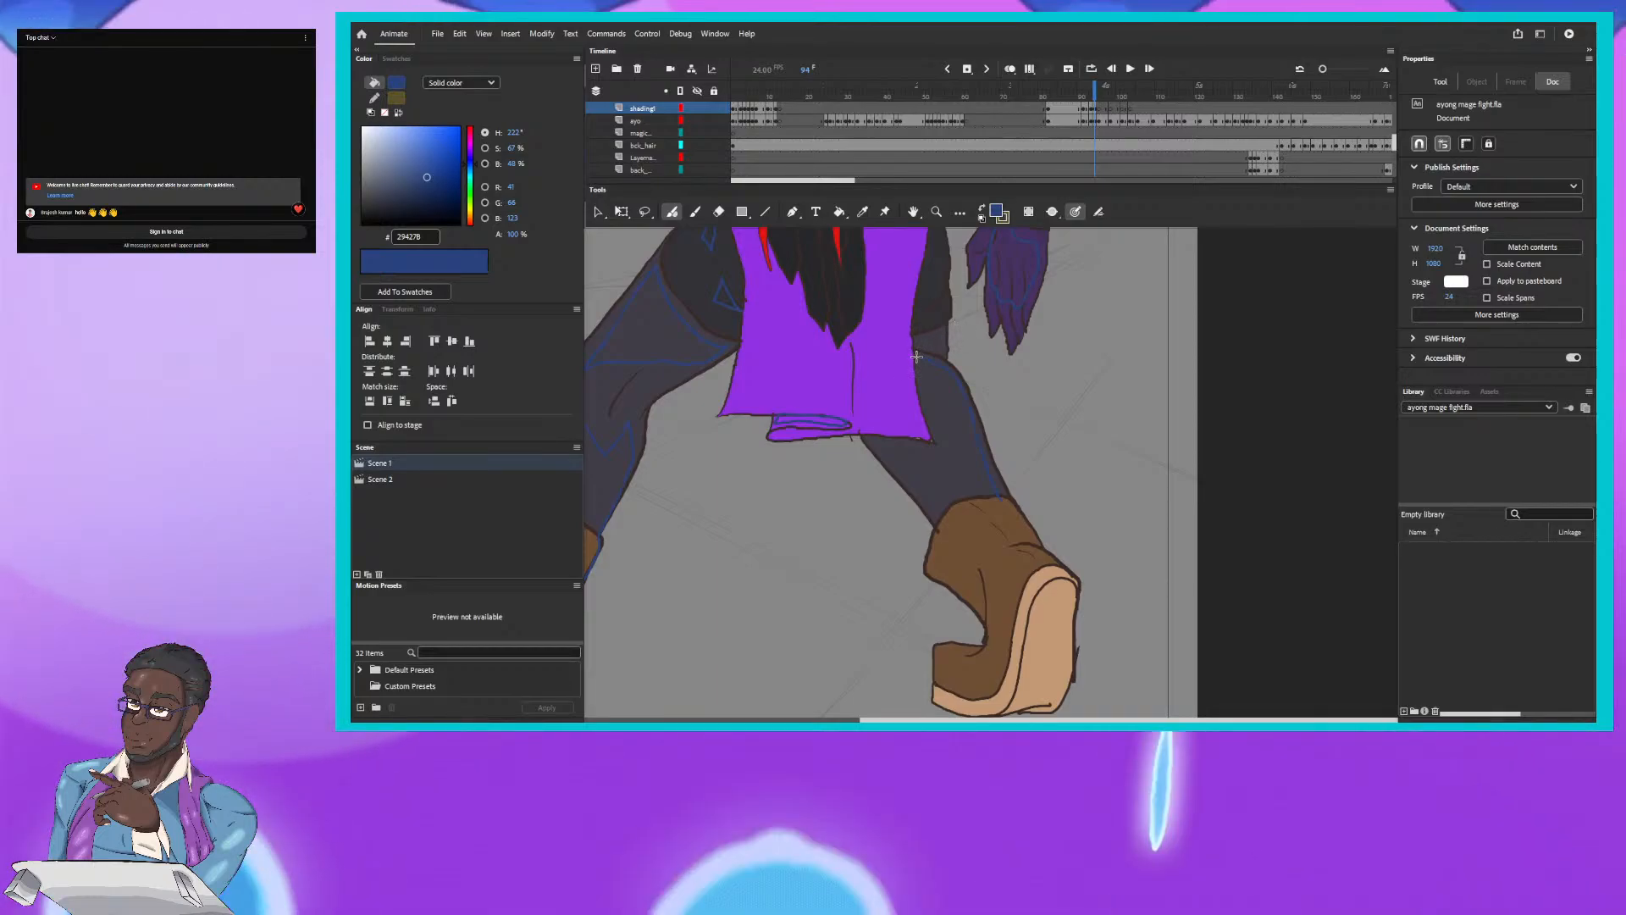
pyautogui.moveTo(982, 442); pyautogui.dragTo(1035, 537)
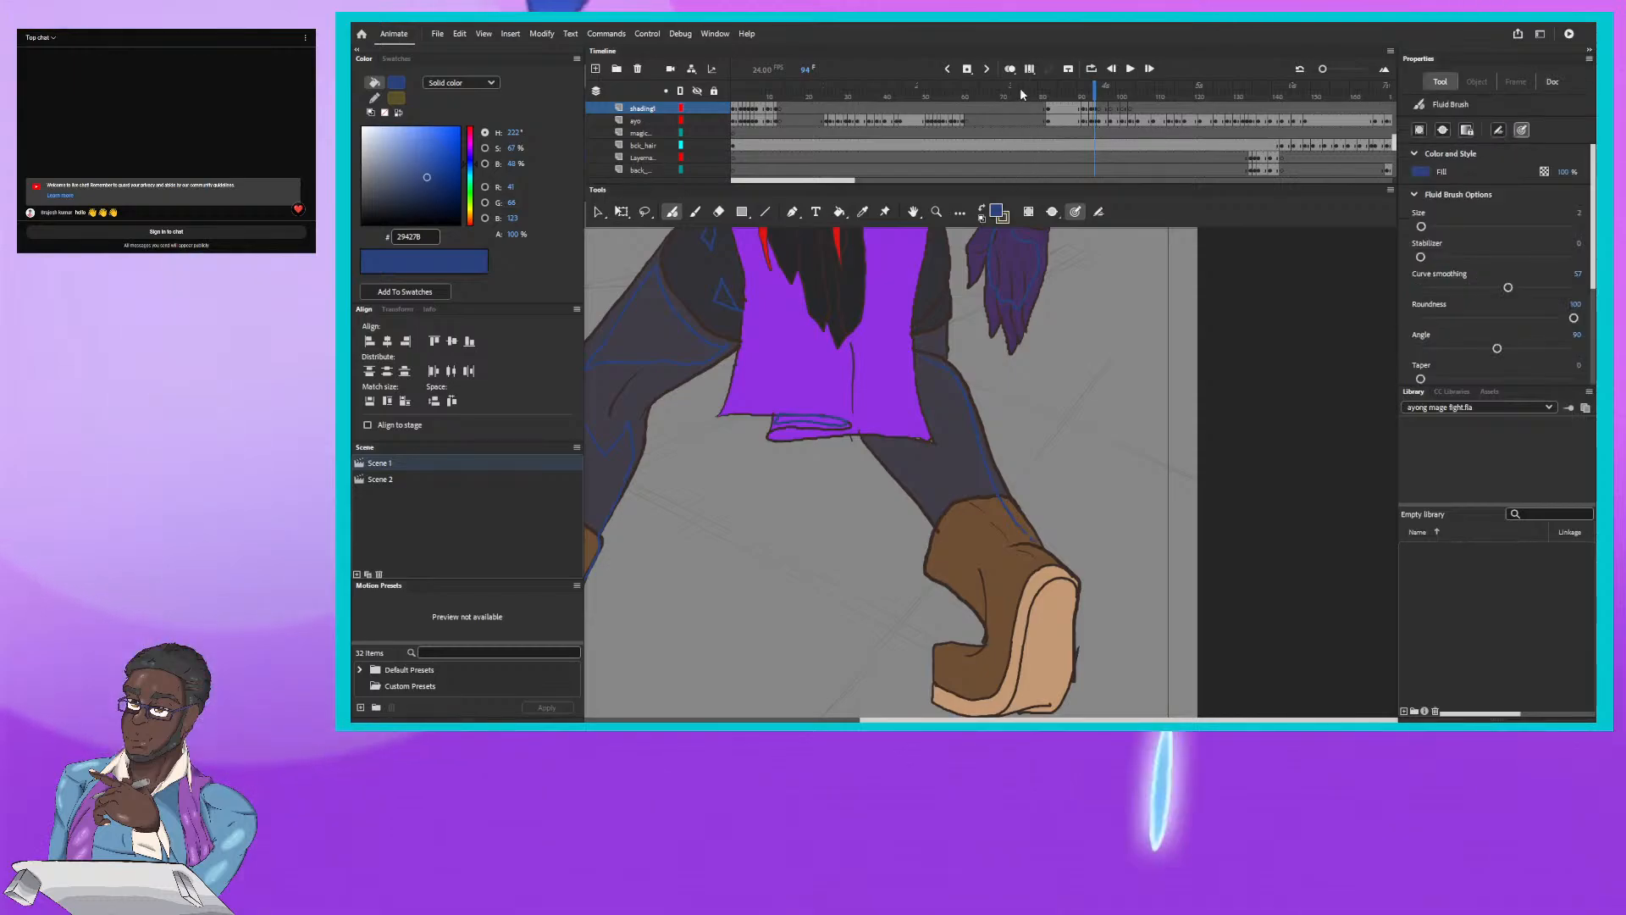
pyautogui.moveTo(1097, 94); pyautogui.dragTo(1094, 89)
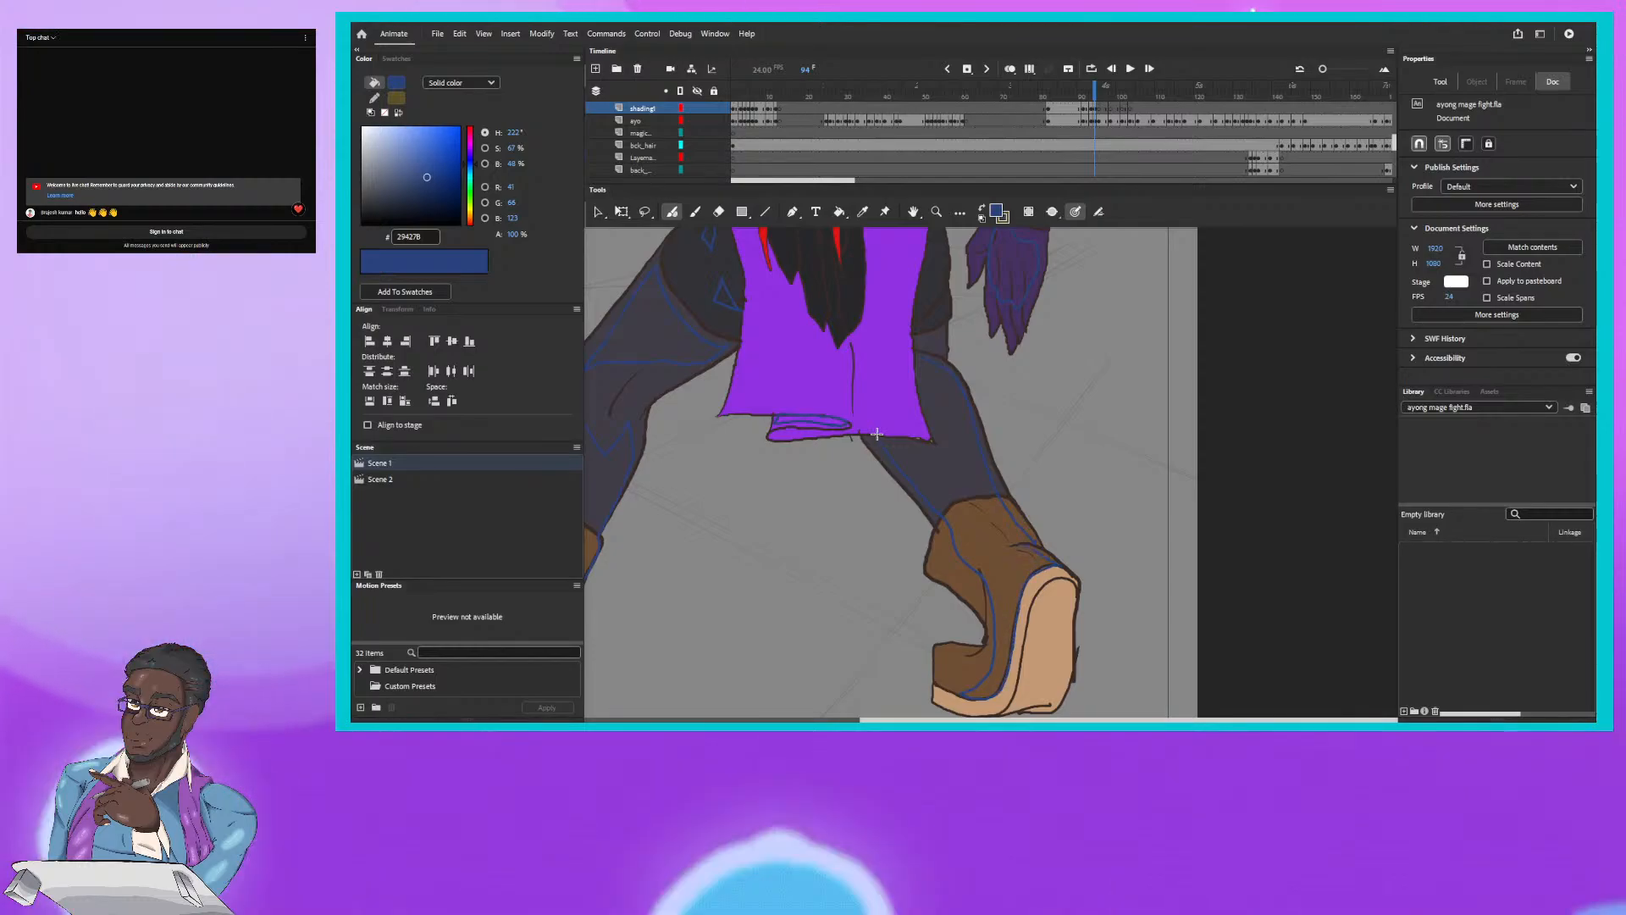
# Step: Outline the shadow area on the sole of the right boot at frame 94
pyautogui.click(1038, 533)
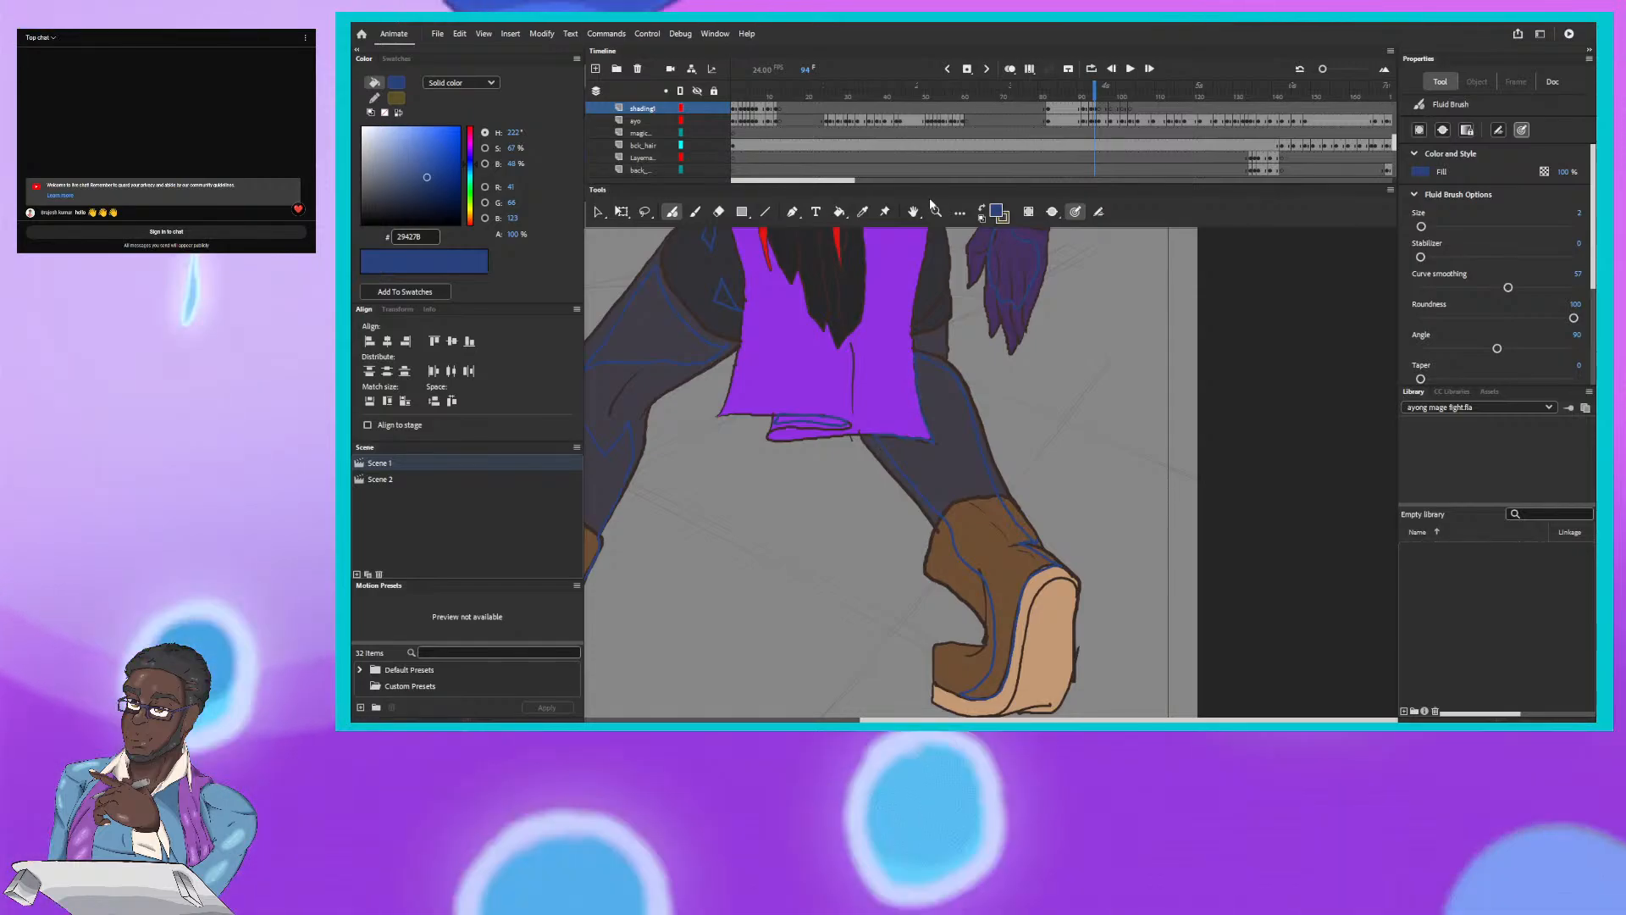
pyautogui.scroll(-3, 974, 423)
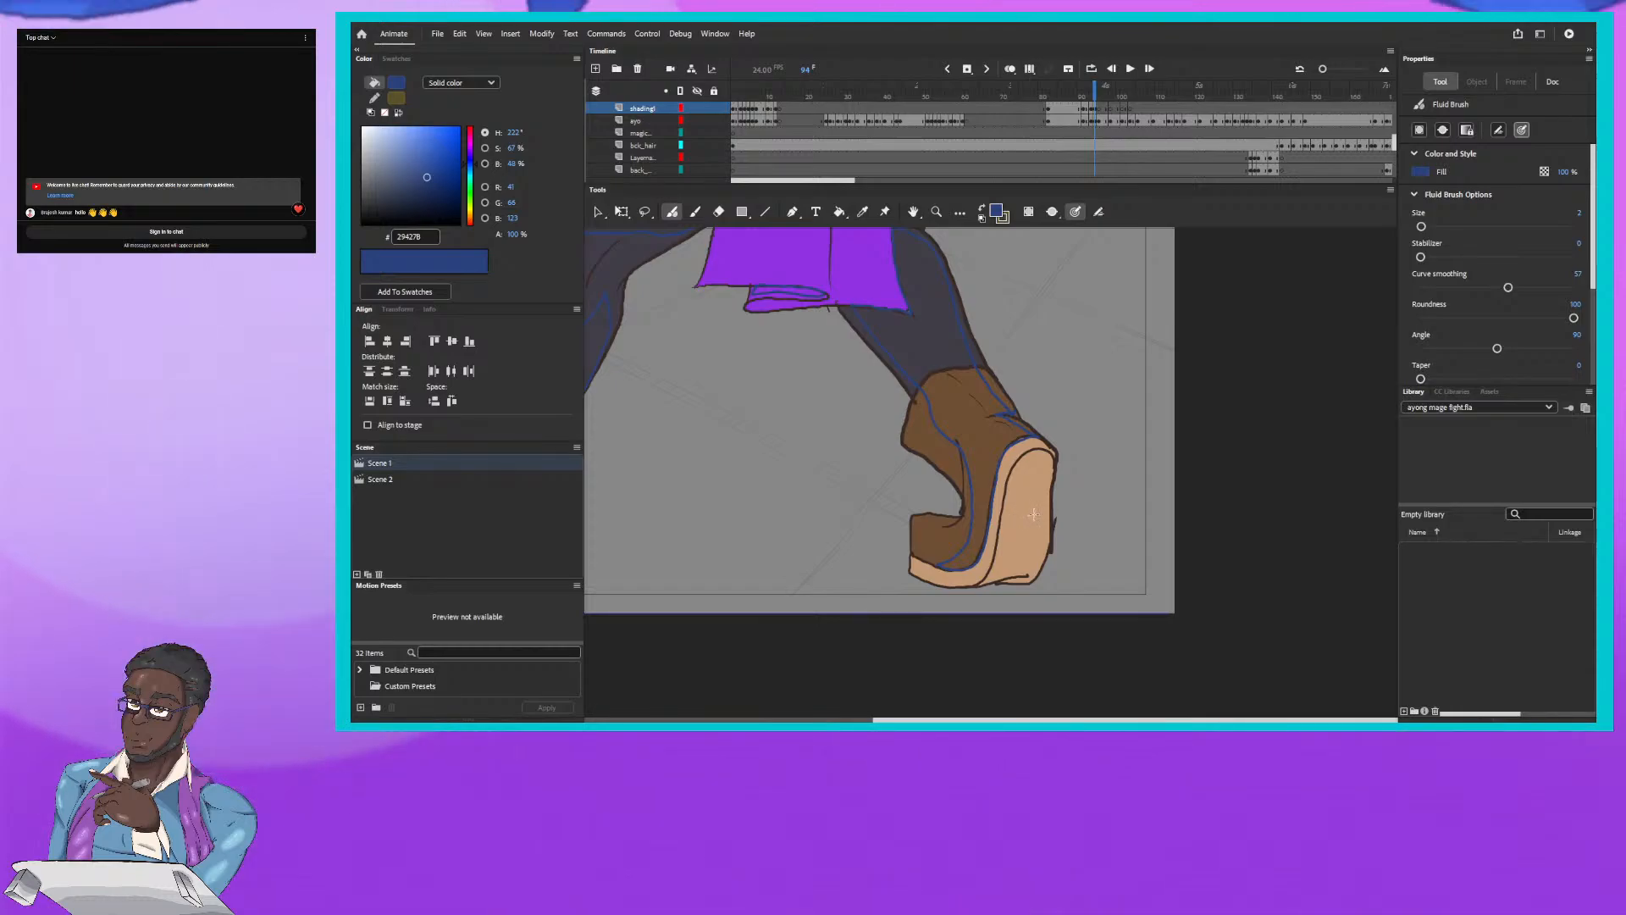
pyautogui.moveTo(1014, 542); pyautogui.dragTo(990, 581)
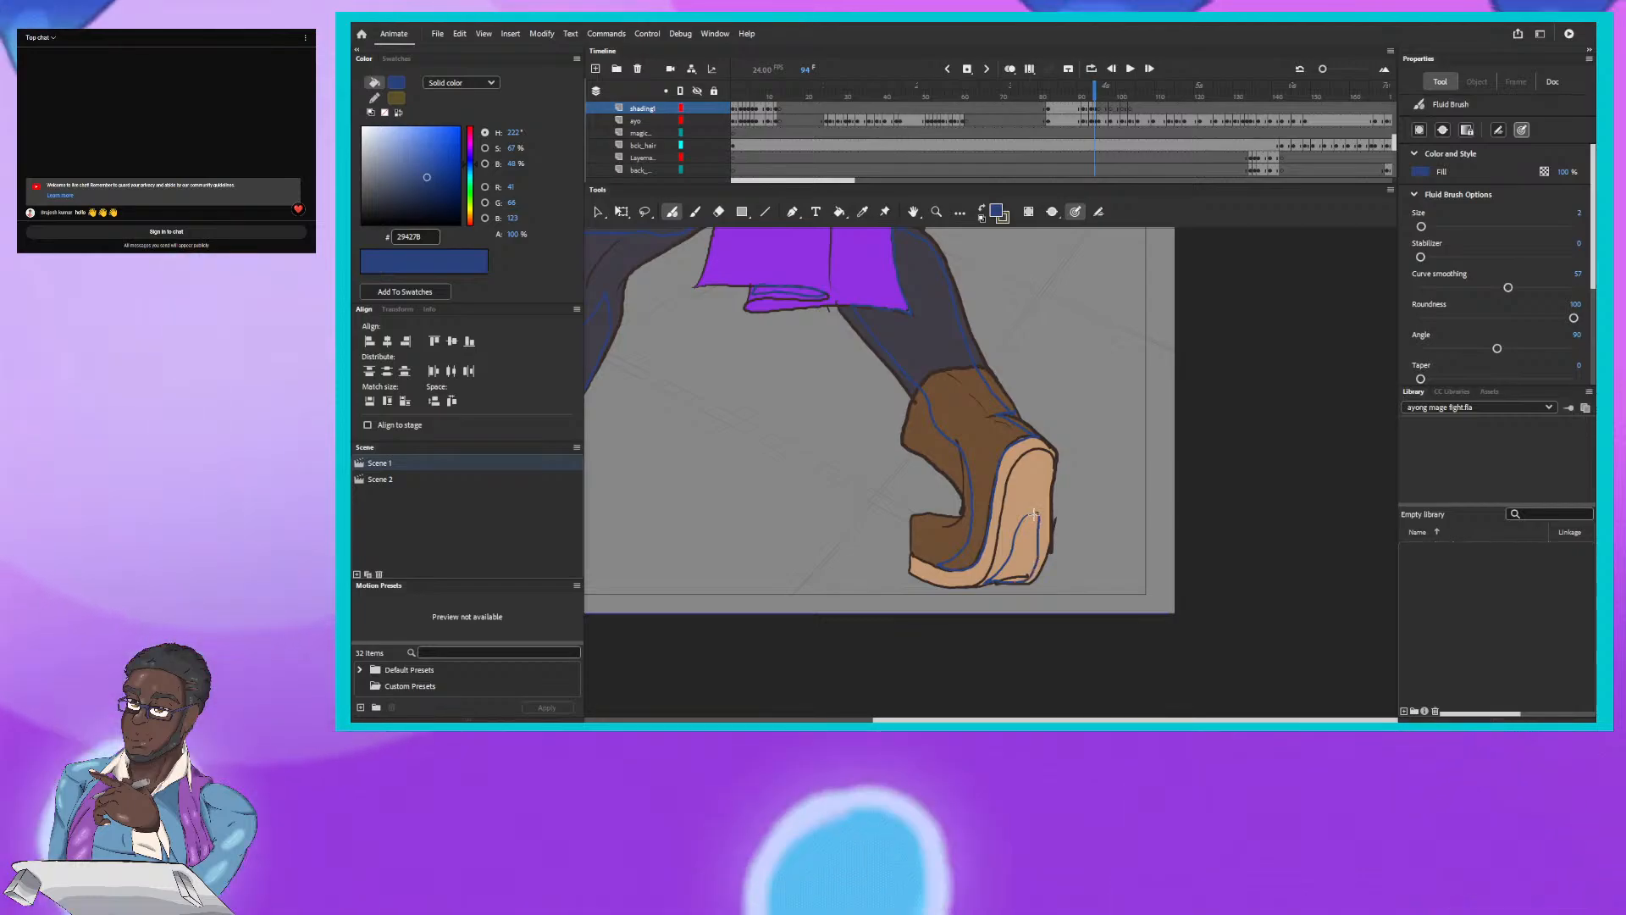
pyautogui.scroll(5, 922, 306)
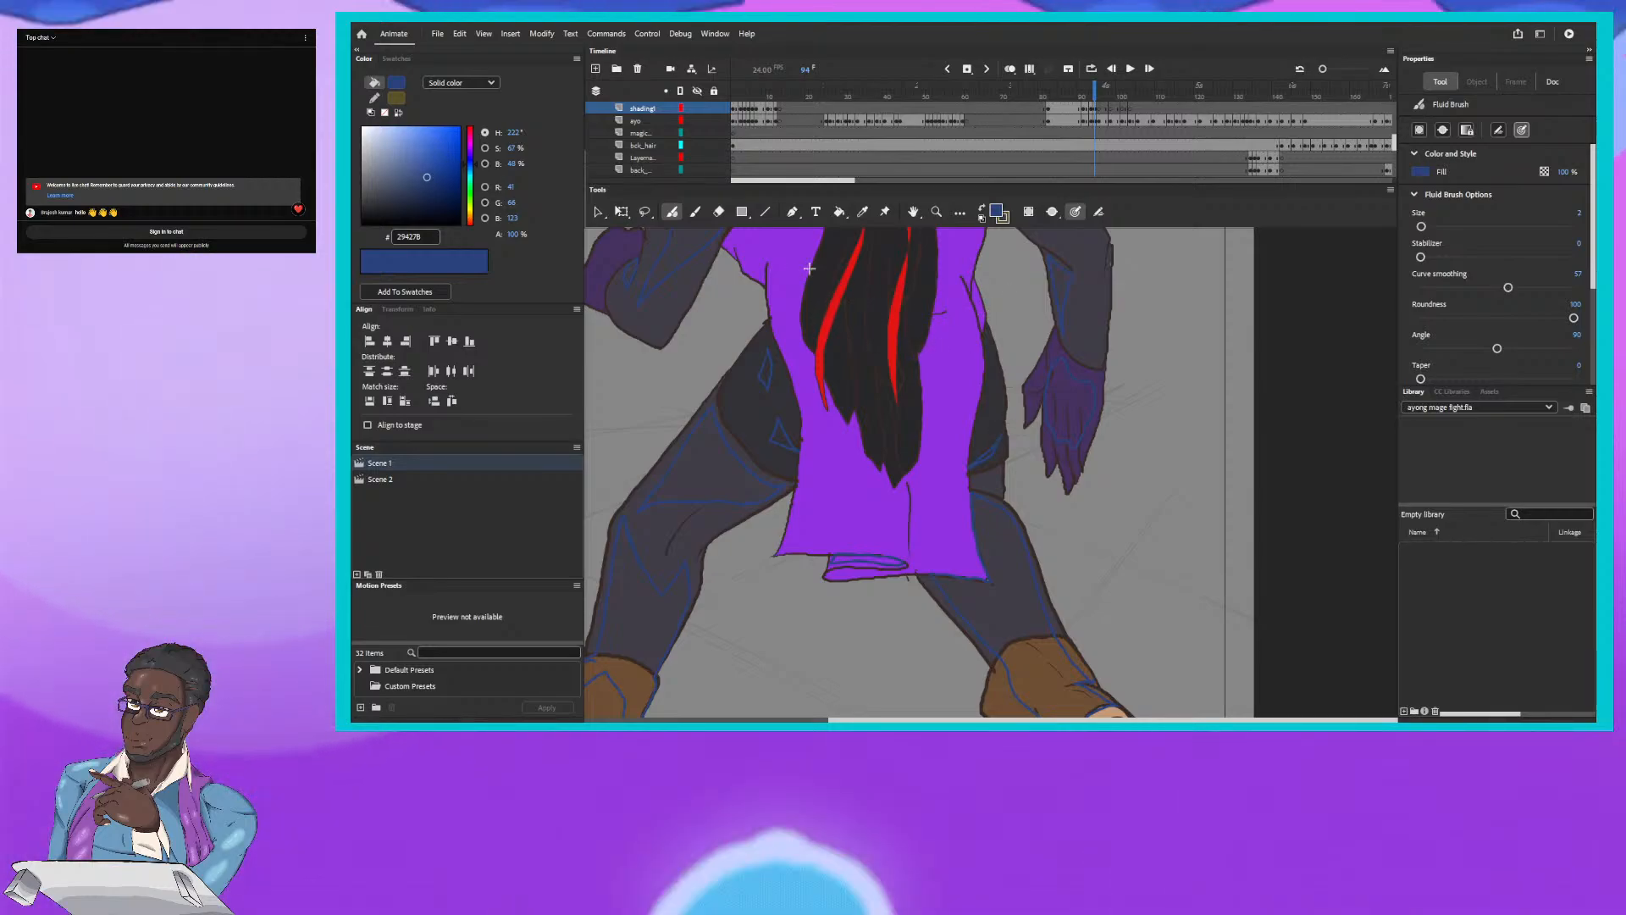
# Step: Fill the outlined shadows on both trouser legs, the left boot, the shorts and the hem fold with blue at frame 94
pyautogui.moveTo(780, 415); pyautogui.dragTo(978, 272)
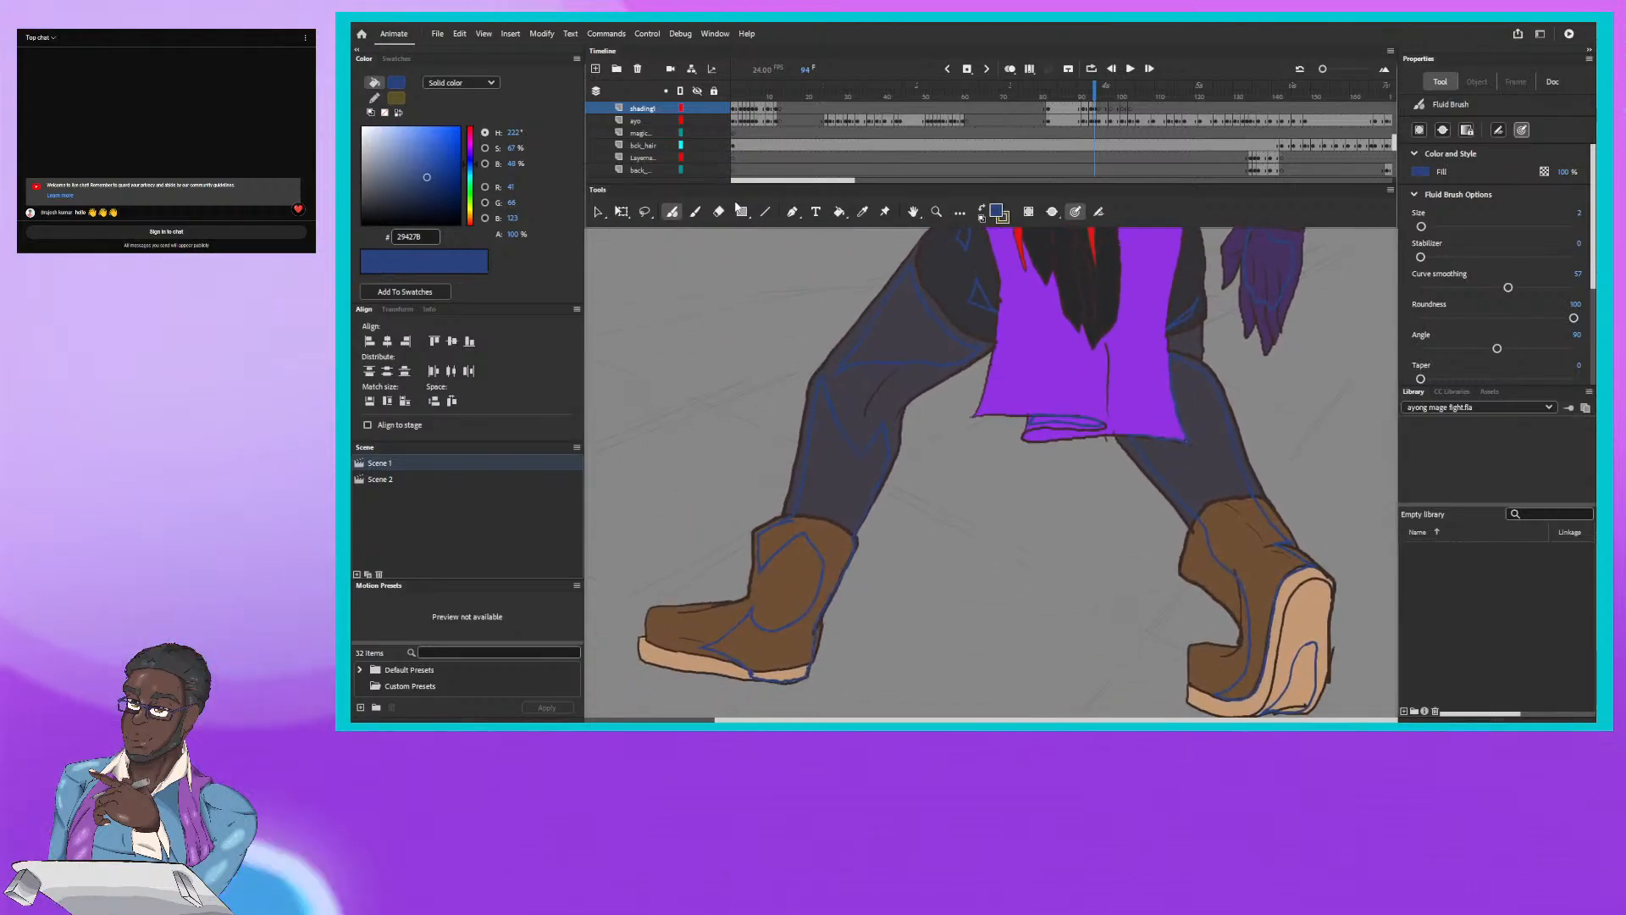
pyautogui.click(840, 212)
pyautogui.click(852, 442)
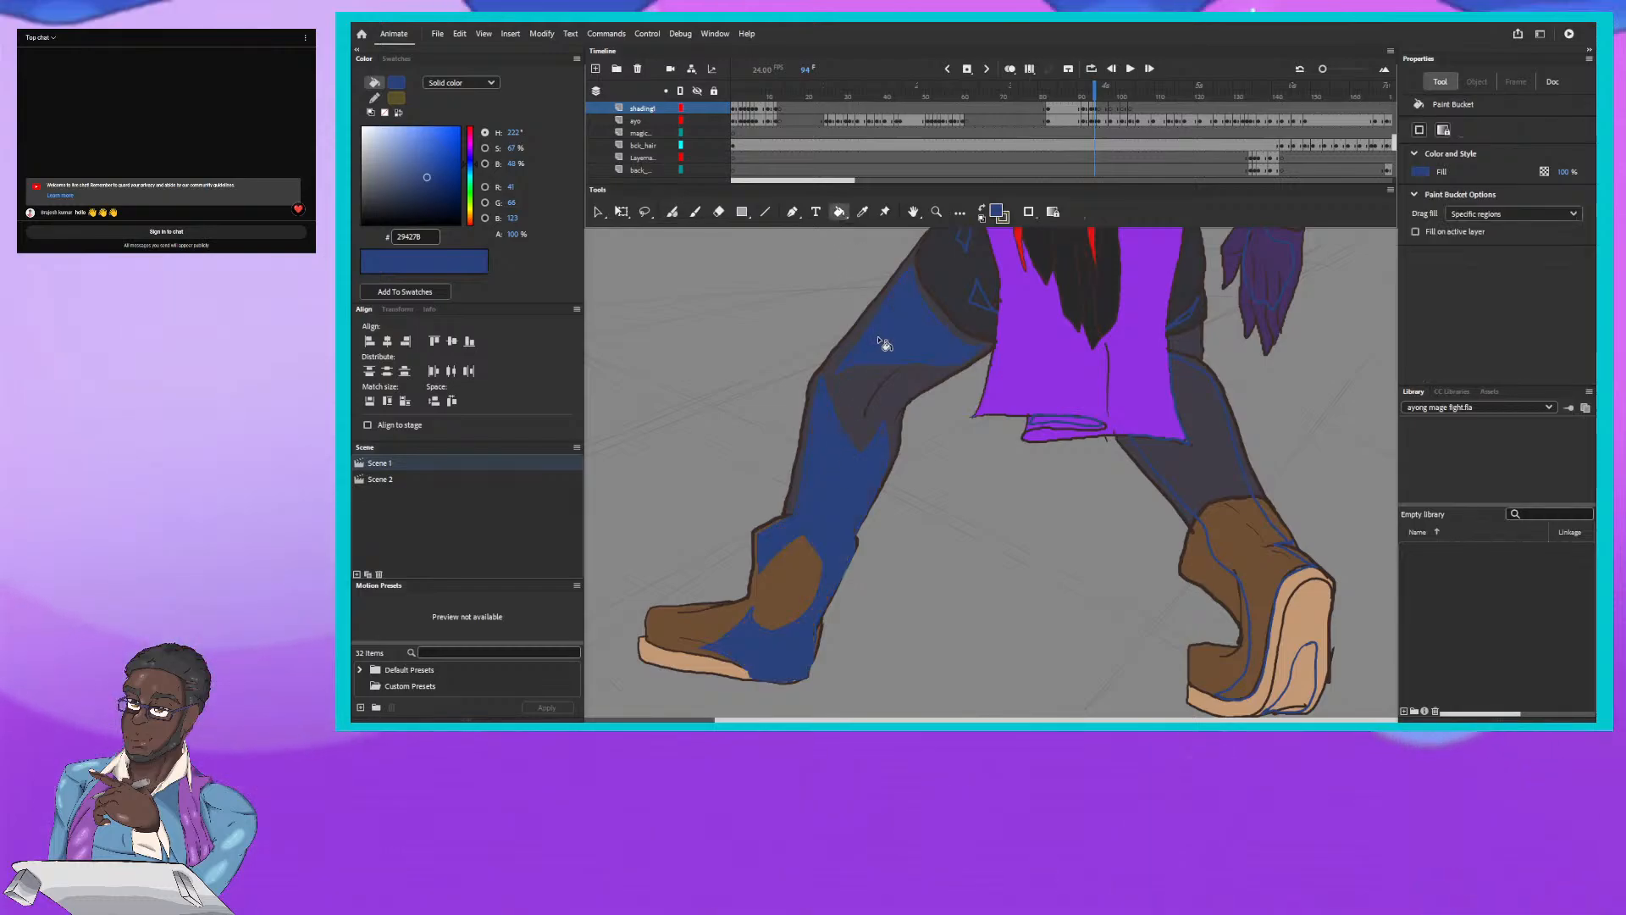
pyautogui.click(980, 301)
pyautogui.moveTo(963, 339); pyautogui.dragTo(921, 450)
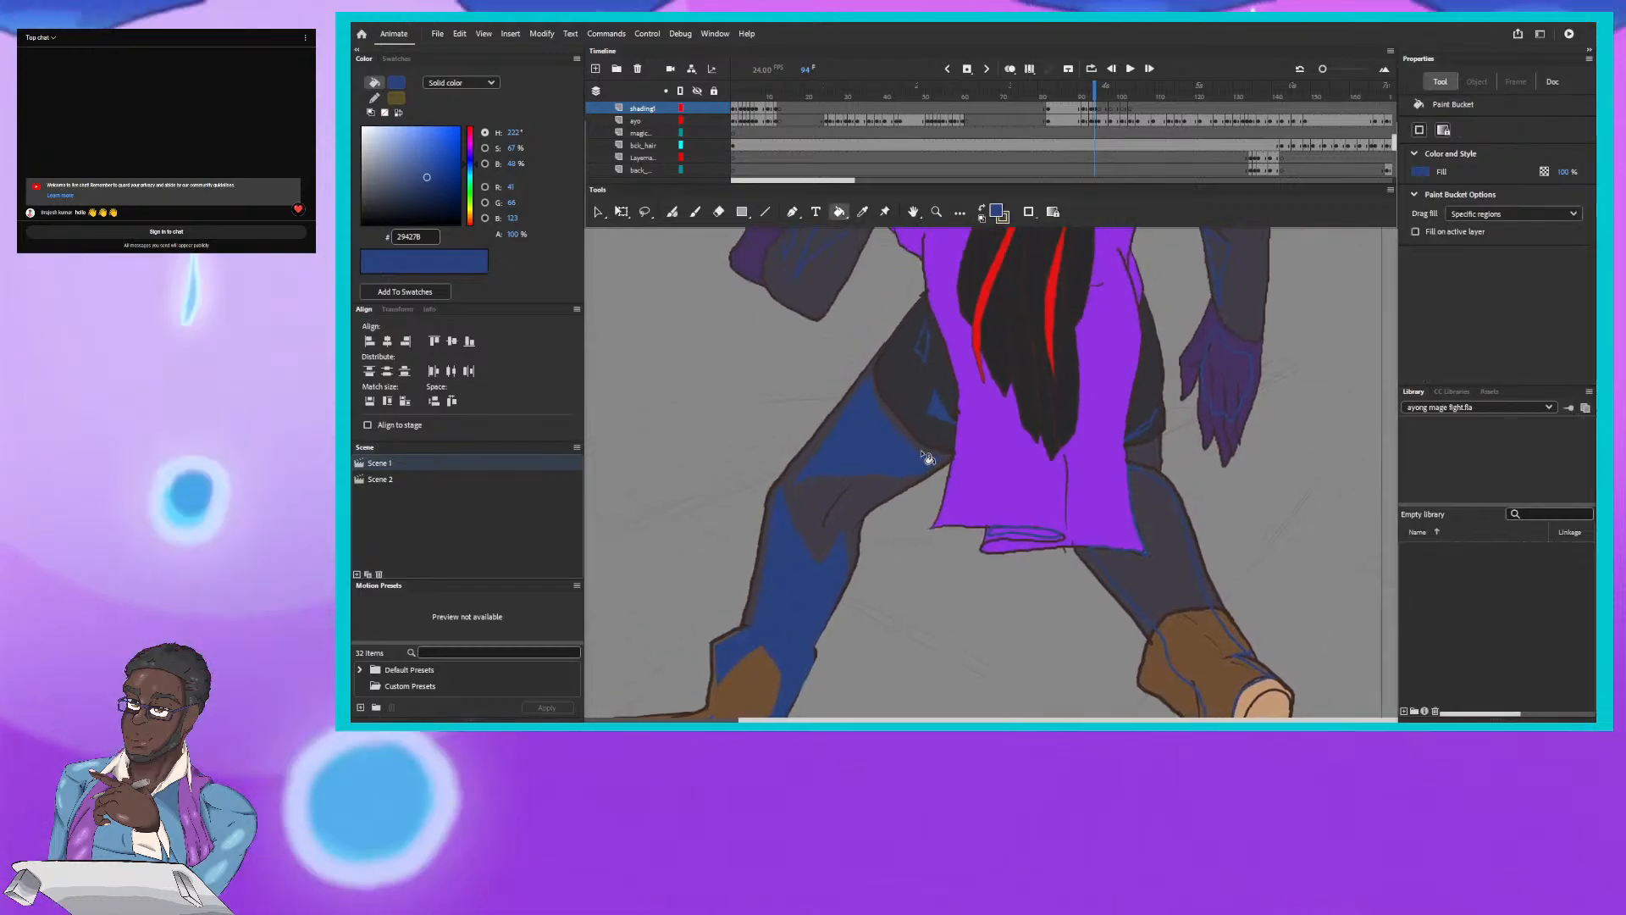
pyautogui.click(1008, 537)
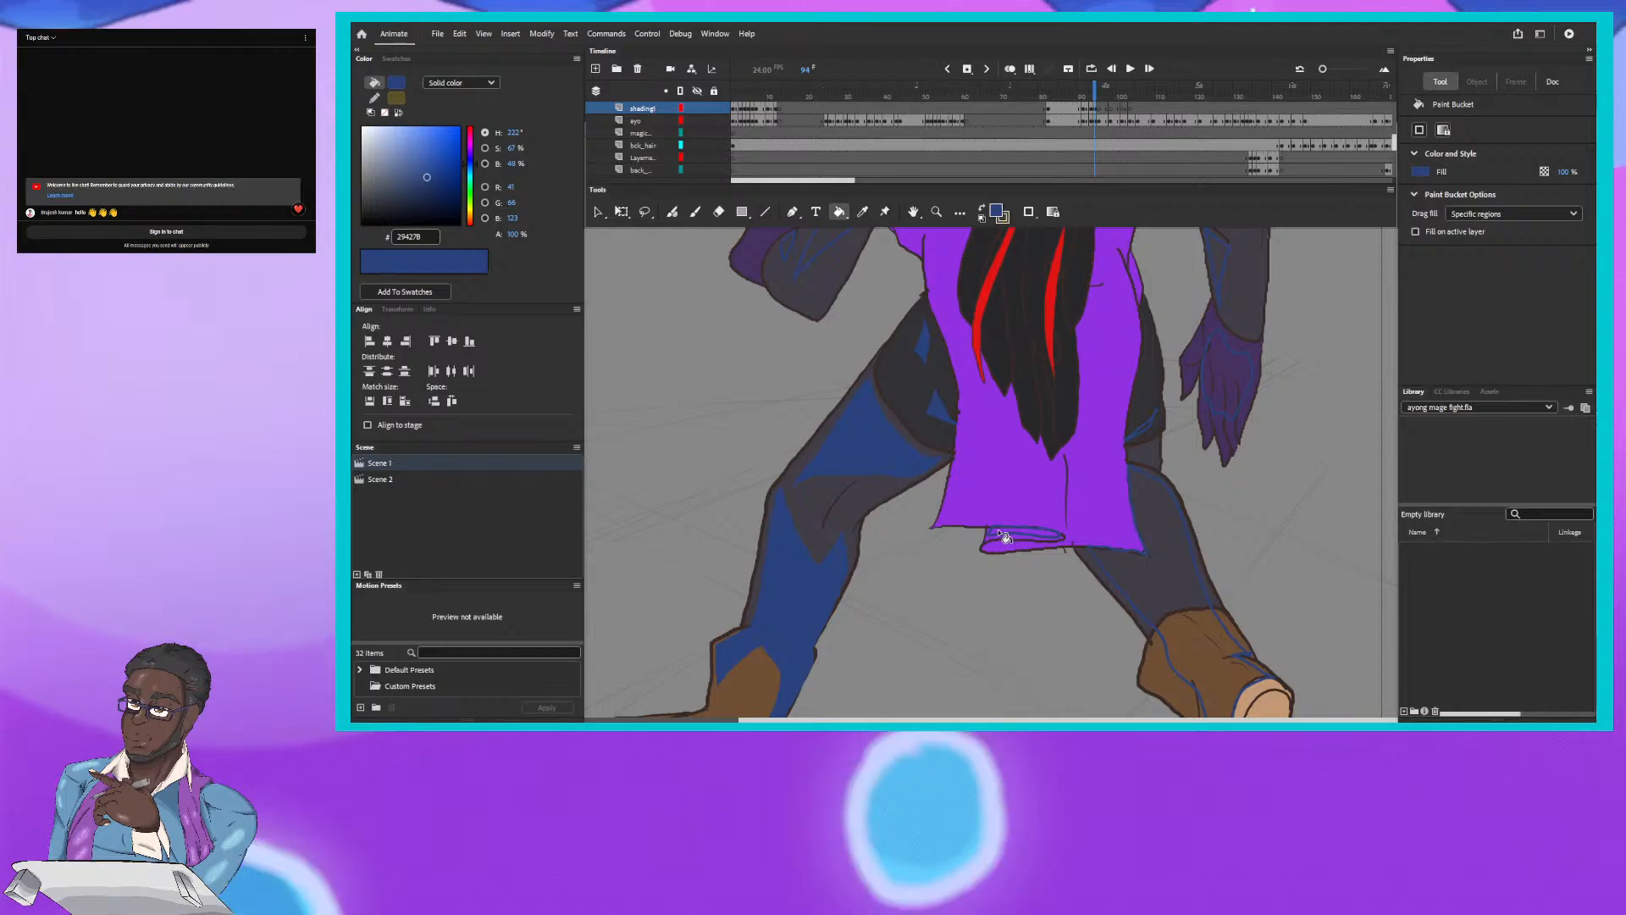
pyautogui.click(1140, 434)
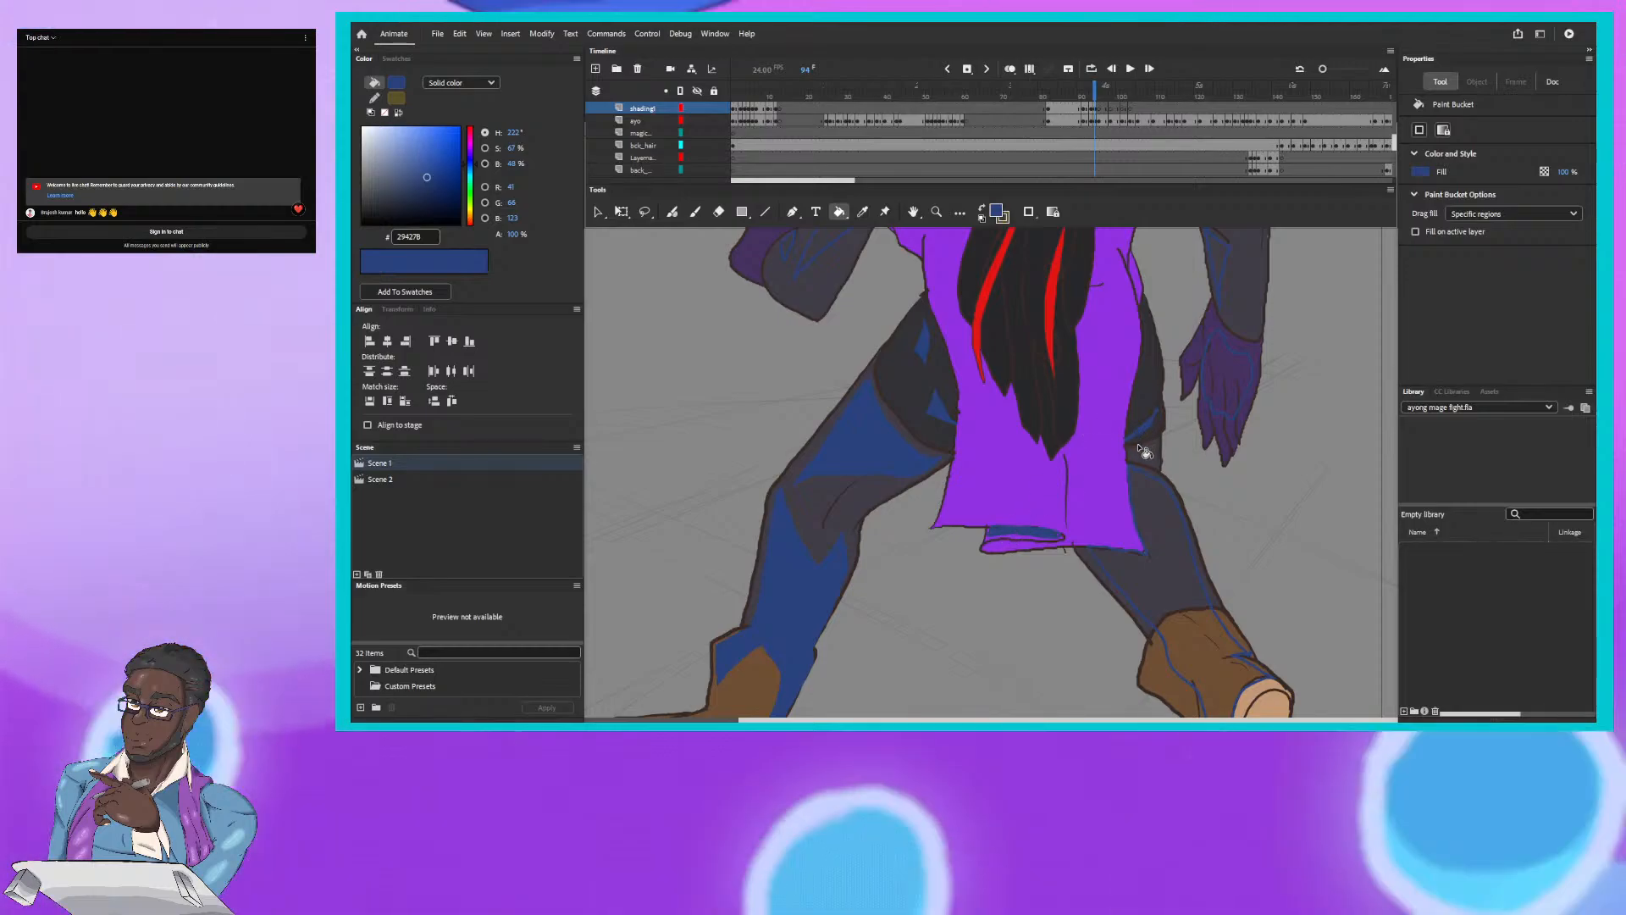
pyautogui.click(1150, 519)
# Step: Fill the outlined shadows on both arms, the right glove and the right boot's sole with blue at frame 94
pyautogui.moveTo(1189, 464); pyautogui.dragTo(1091, 559)
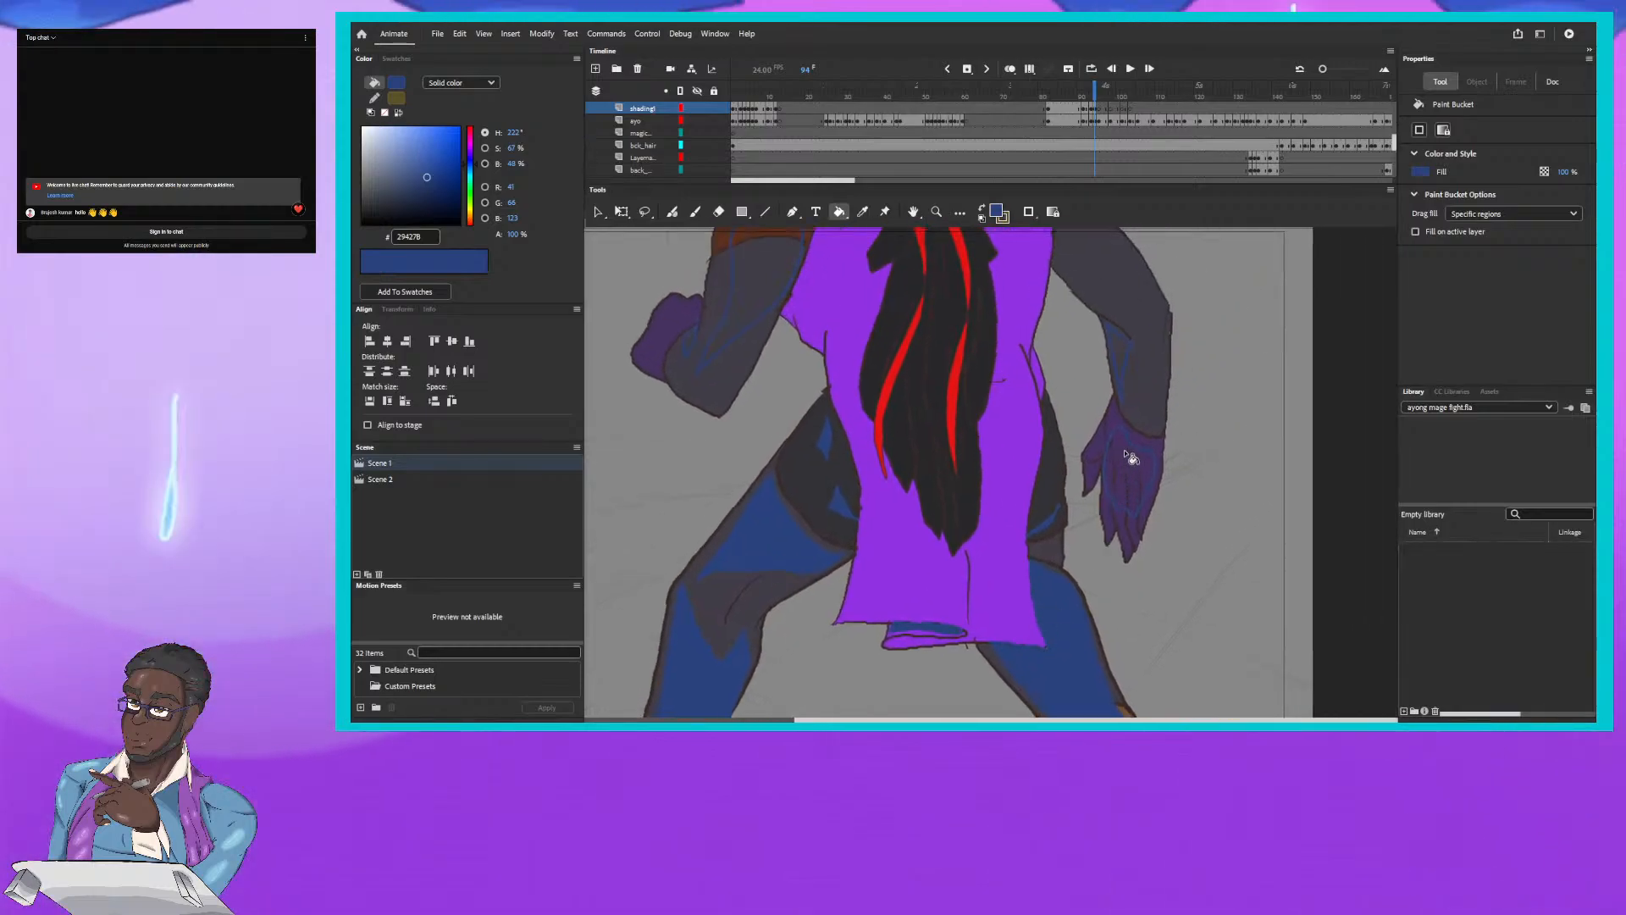
pyautogui.moveTo(828, 247); pyautogui.dragTo(947, 488)
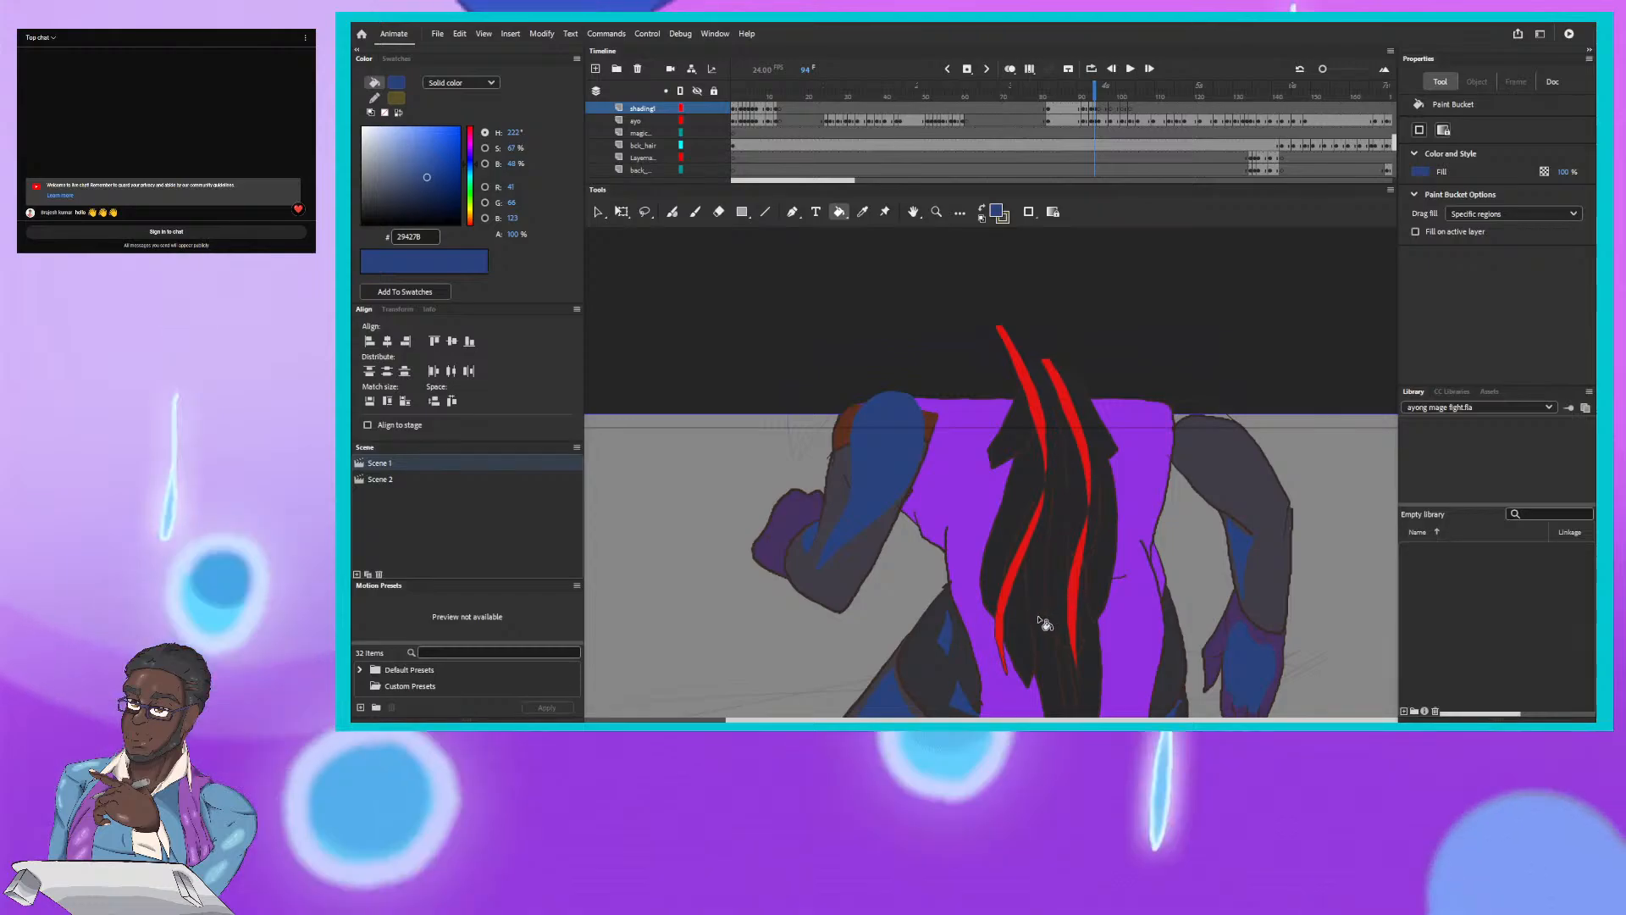
pyautogui.moveTo(1043, 617); pyautogui.dragTo(949, 221)
pyautogui.click(1197, 649)
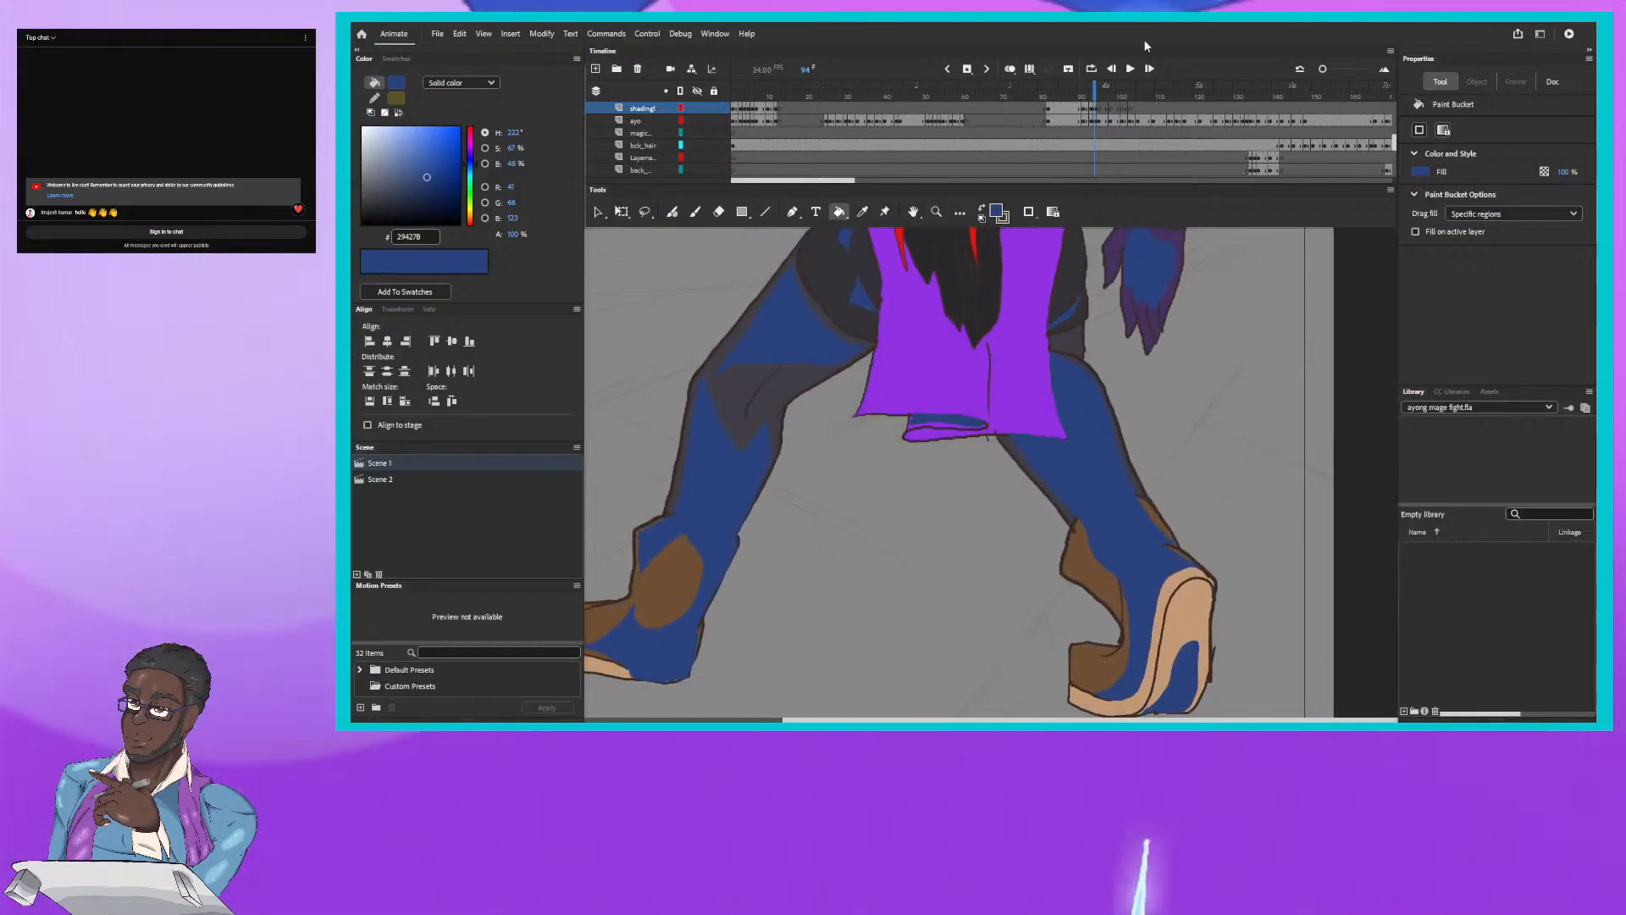
# Step: Flip between frame 95 and the preceding shaded frames to compare the shadow placement on the legs and boots
pyautogui.click(1100, 91)
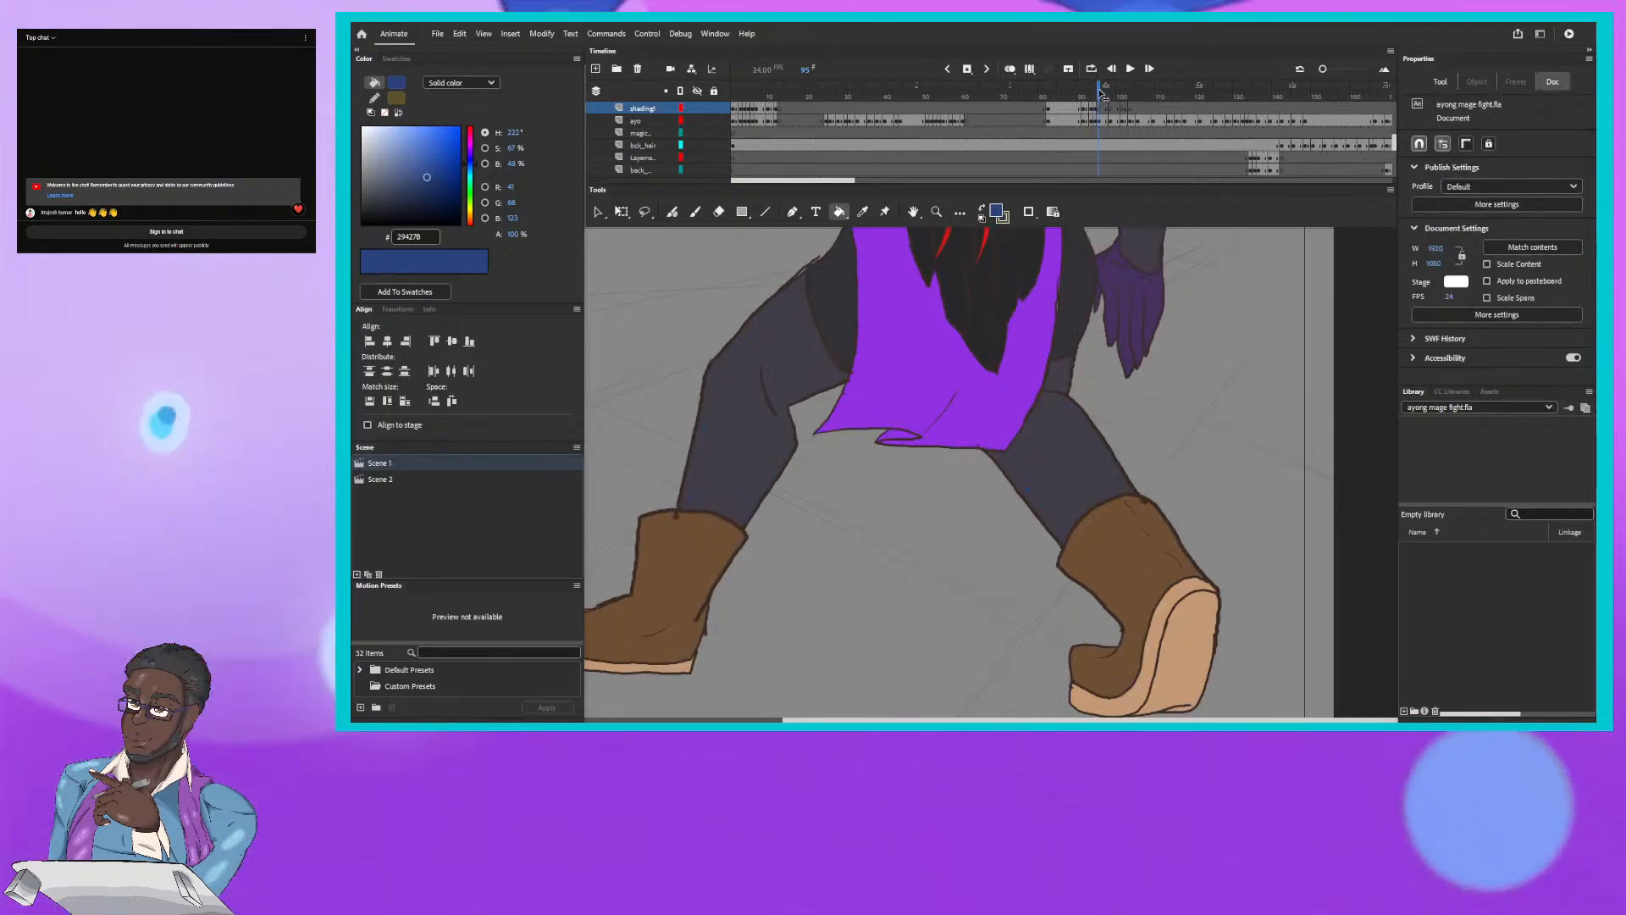
pyautogui.click(1099, 93)
pyautogui.press(',')
pyautogui.press(',')
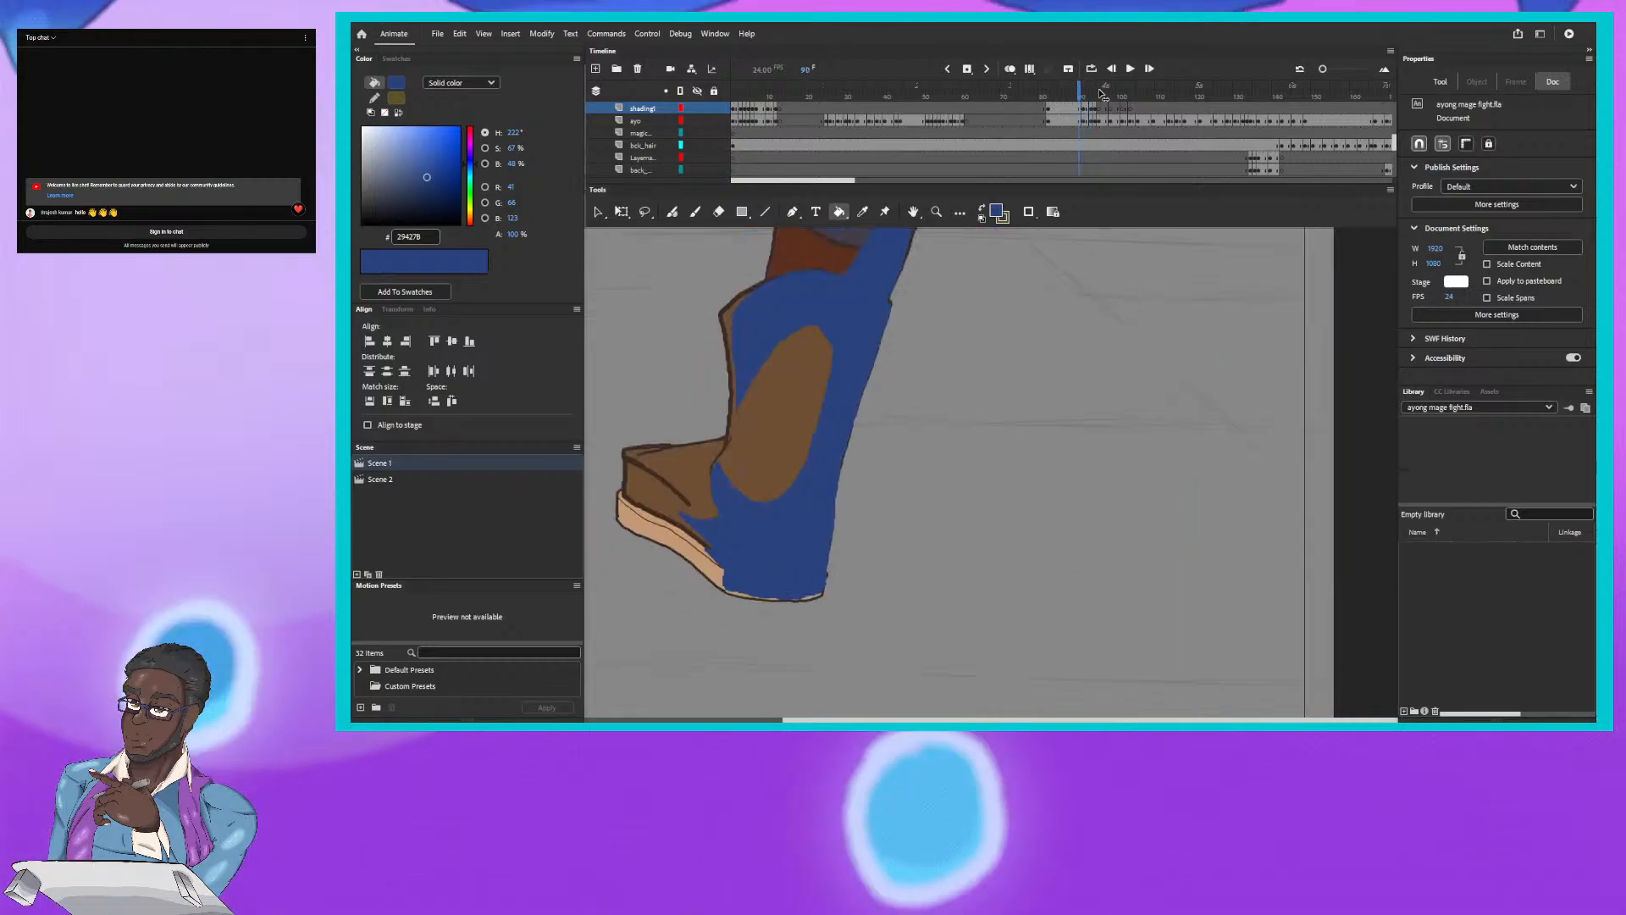
pyautogui.press('.')
pyautogui.press('.')
pyautogui.press('.')
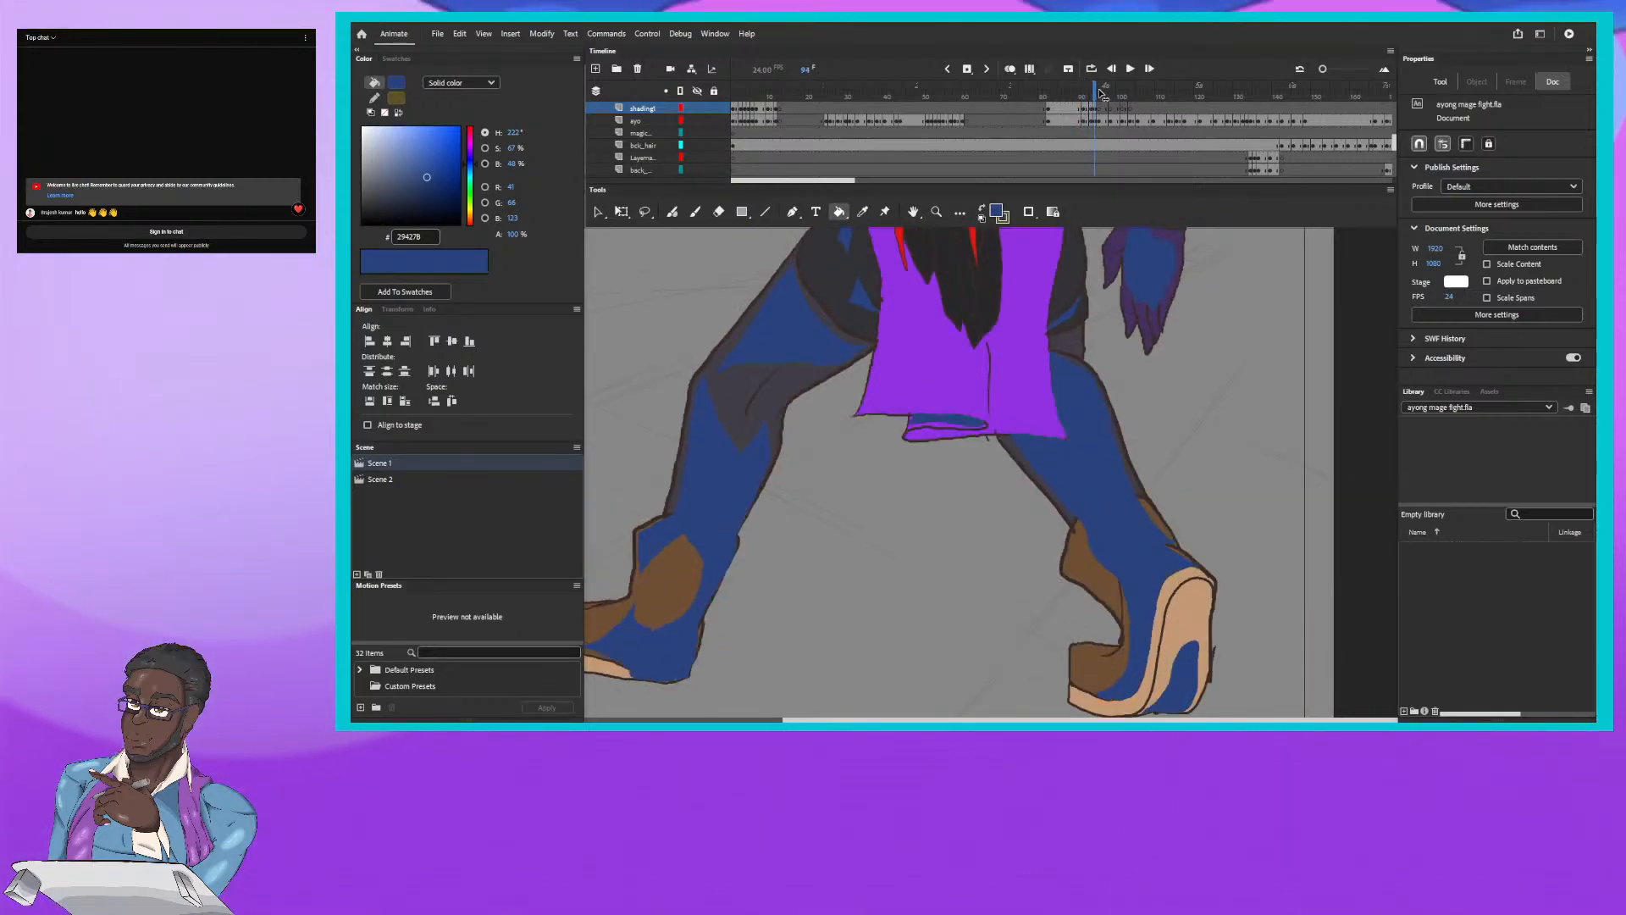
pyautogui.press(',')
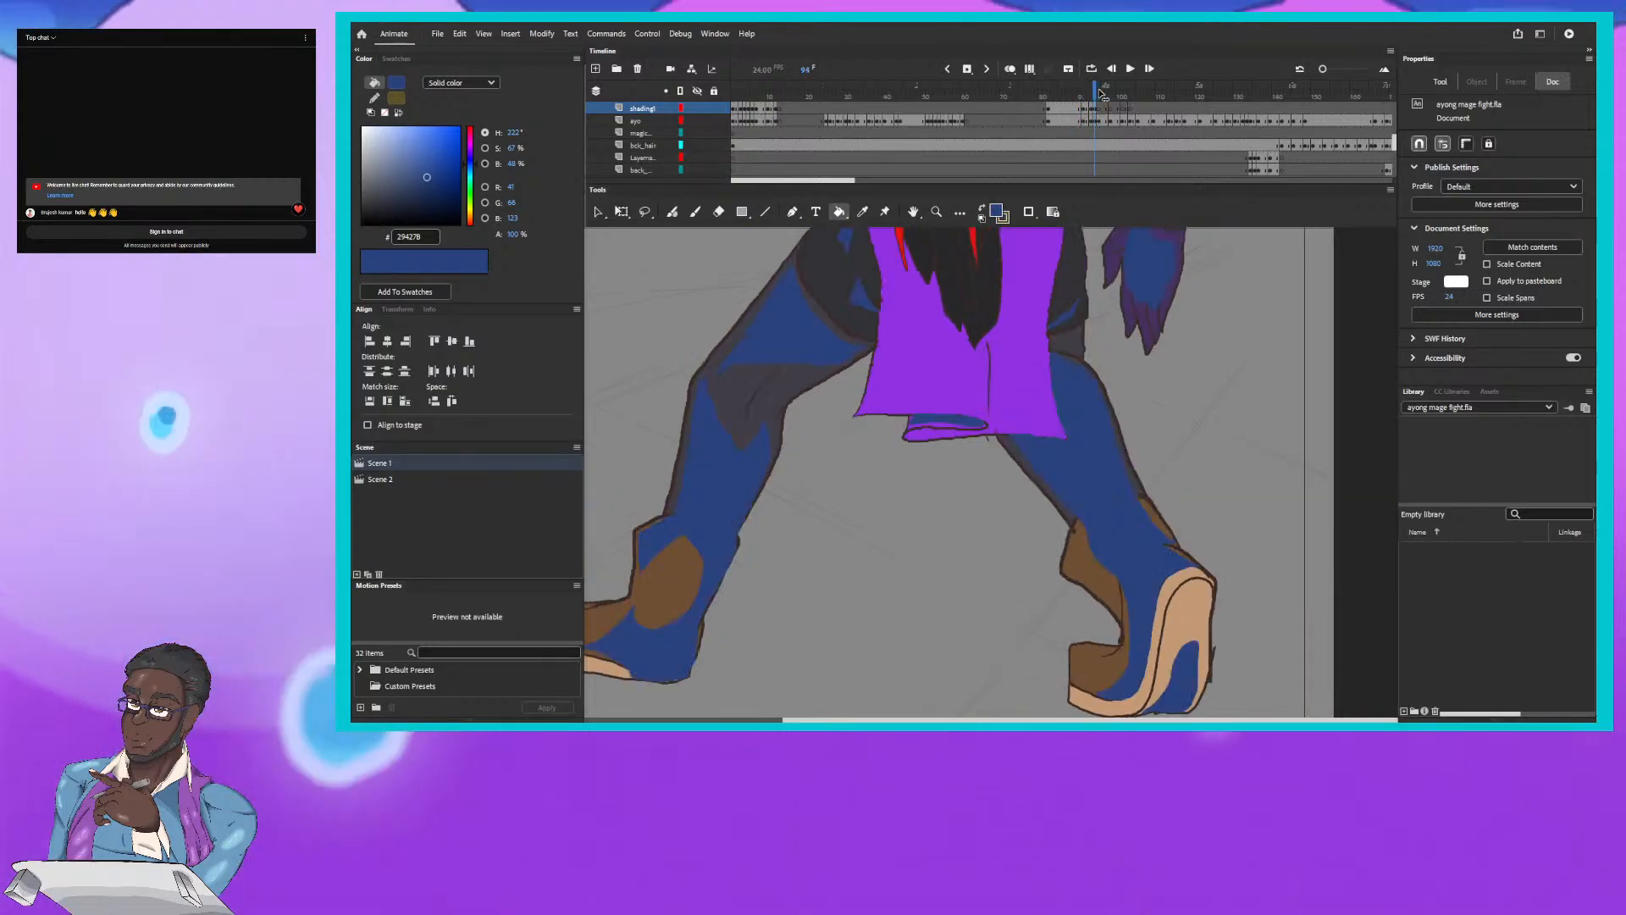
pyautogui.press('.')
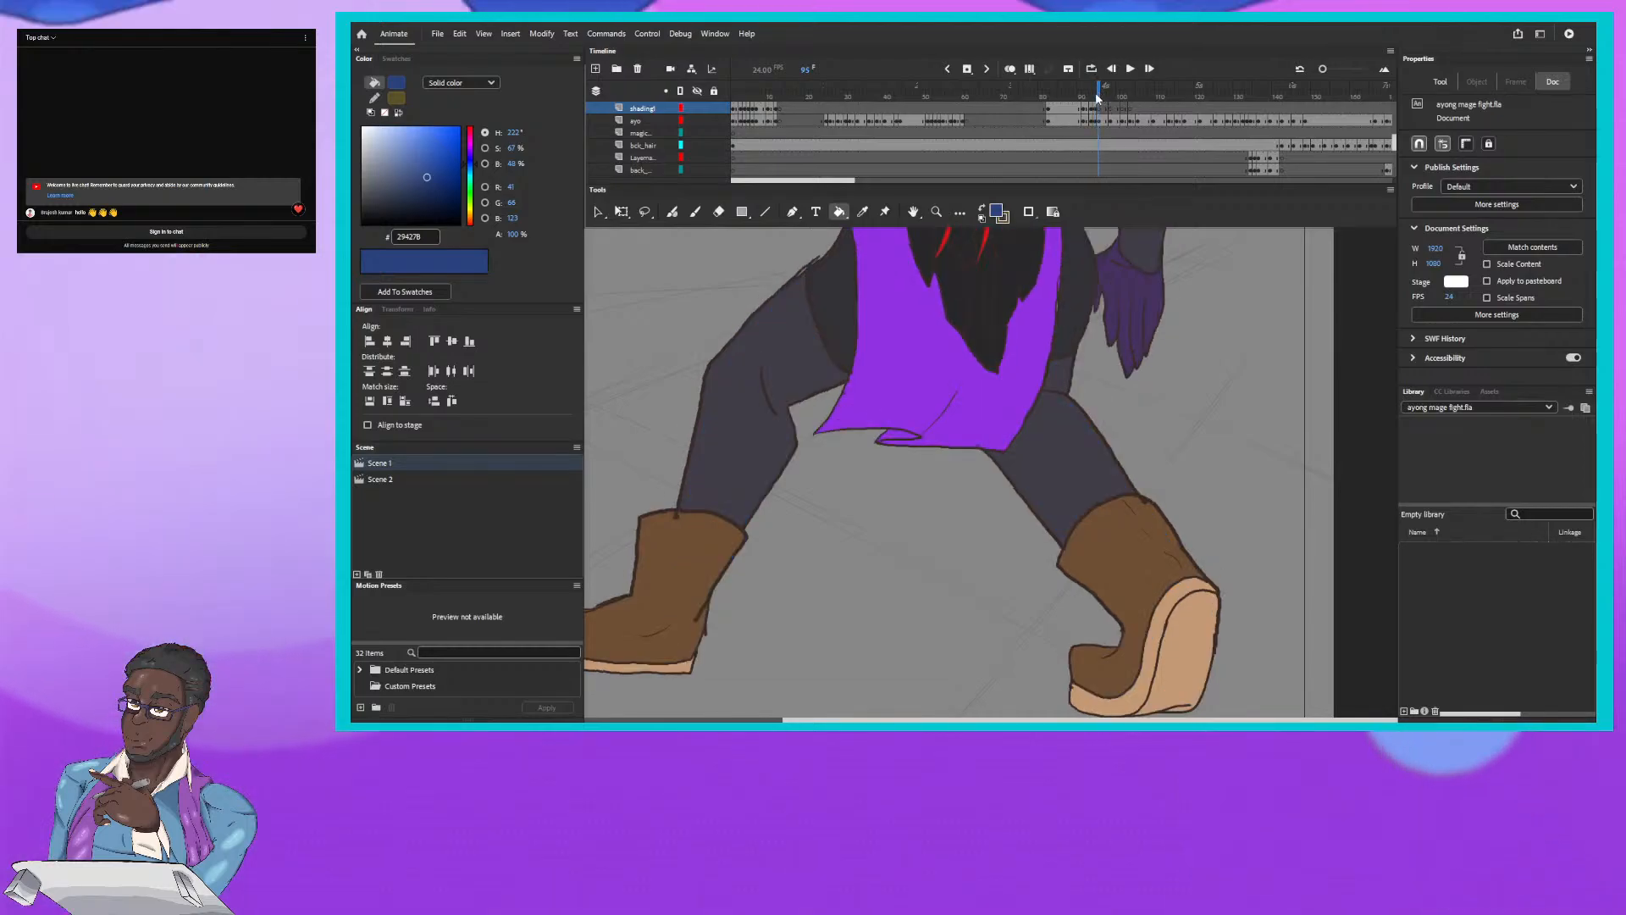
# Step: Turn on onion skinning and compare the neighbouring frames' shading, ending on frame 95
pyautogui.click(1009, 68)
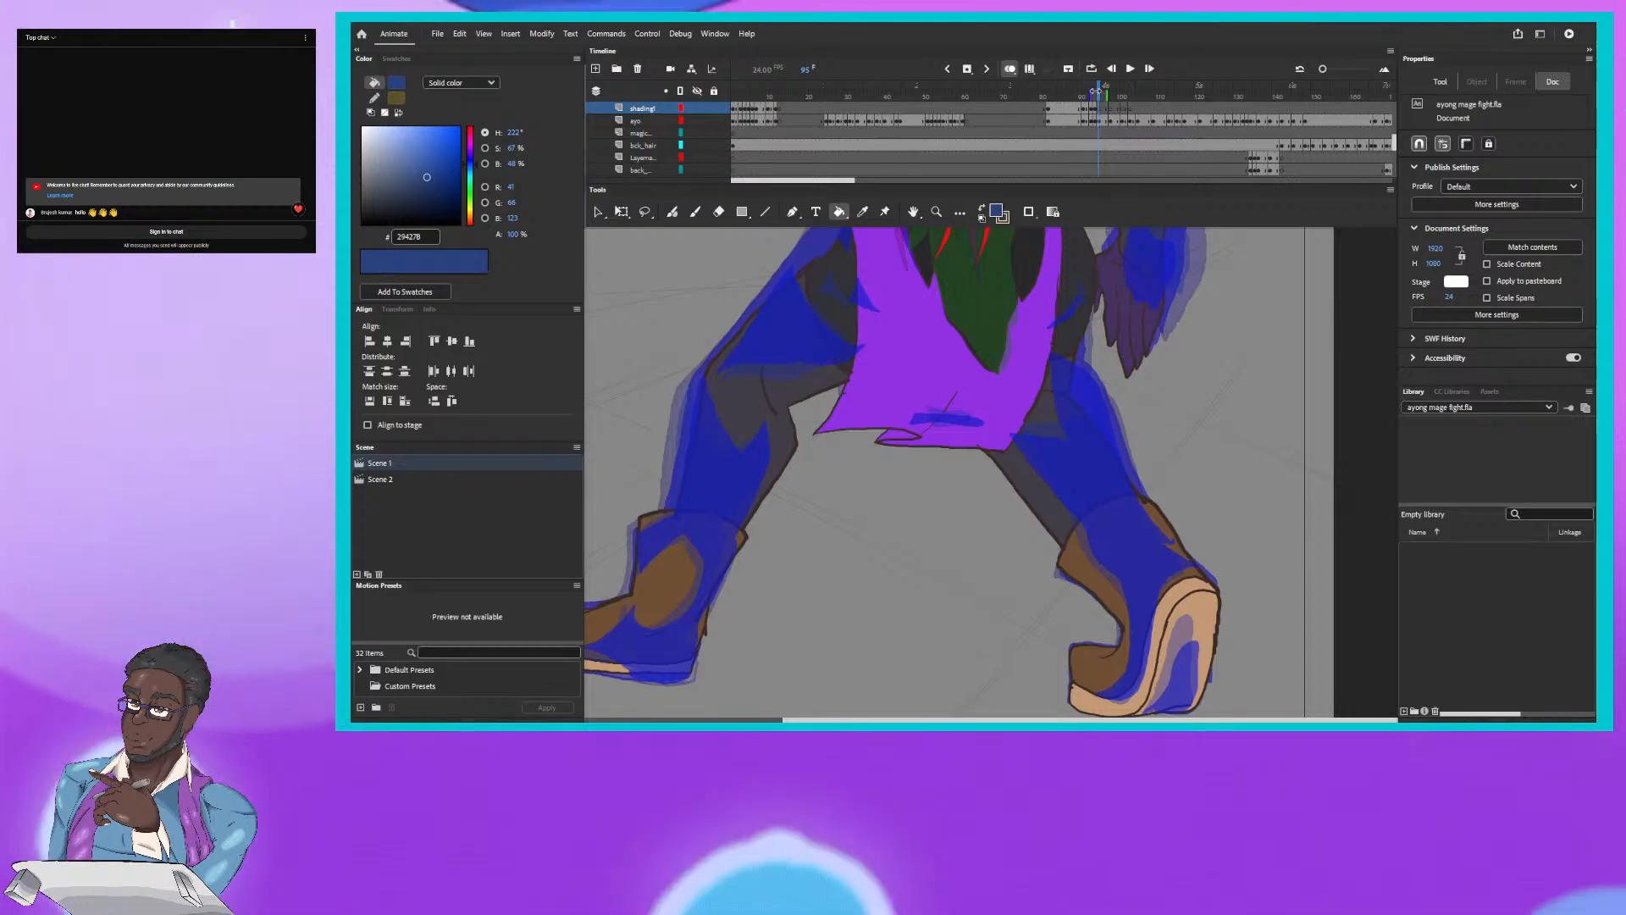
pyautogui.press(',')
pyautogui.press(',')
pyautogui.press(',')
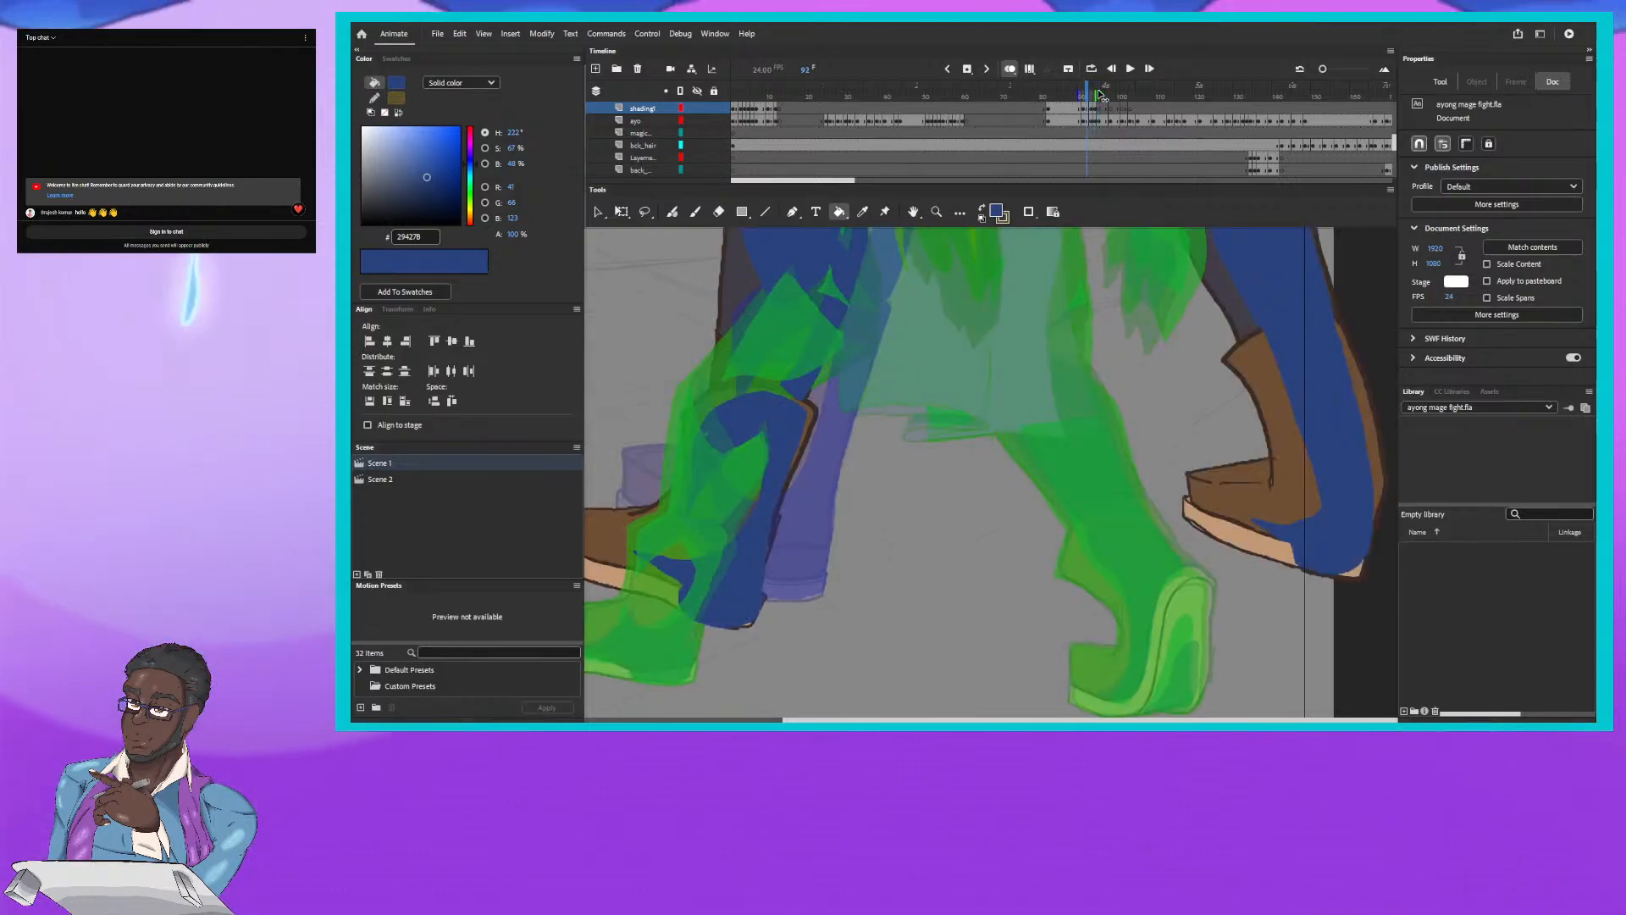
pyautogui.press('.')
pyautogui.press('.')
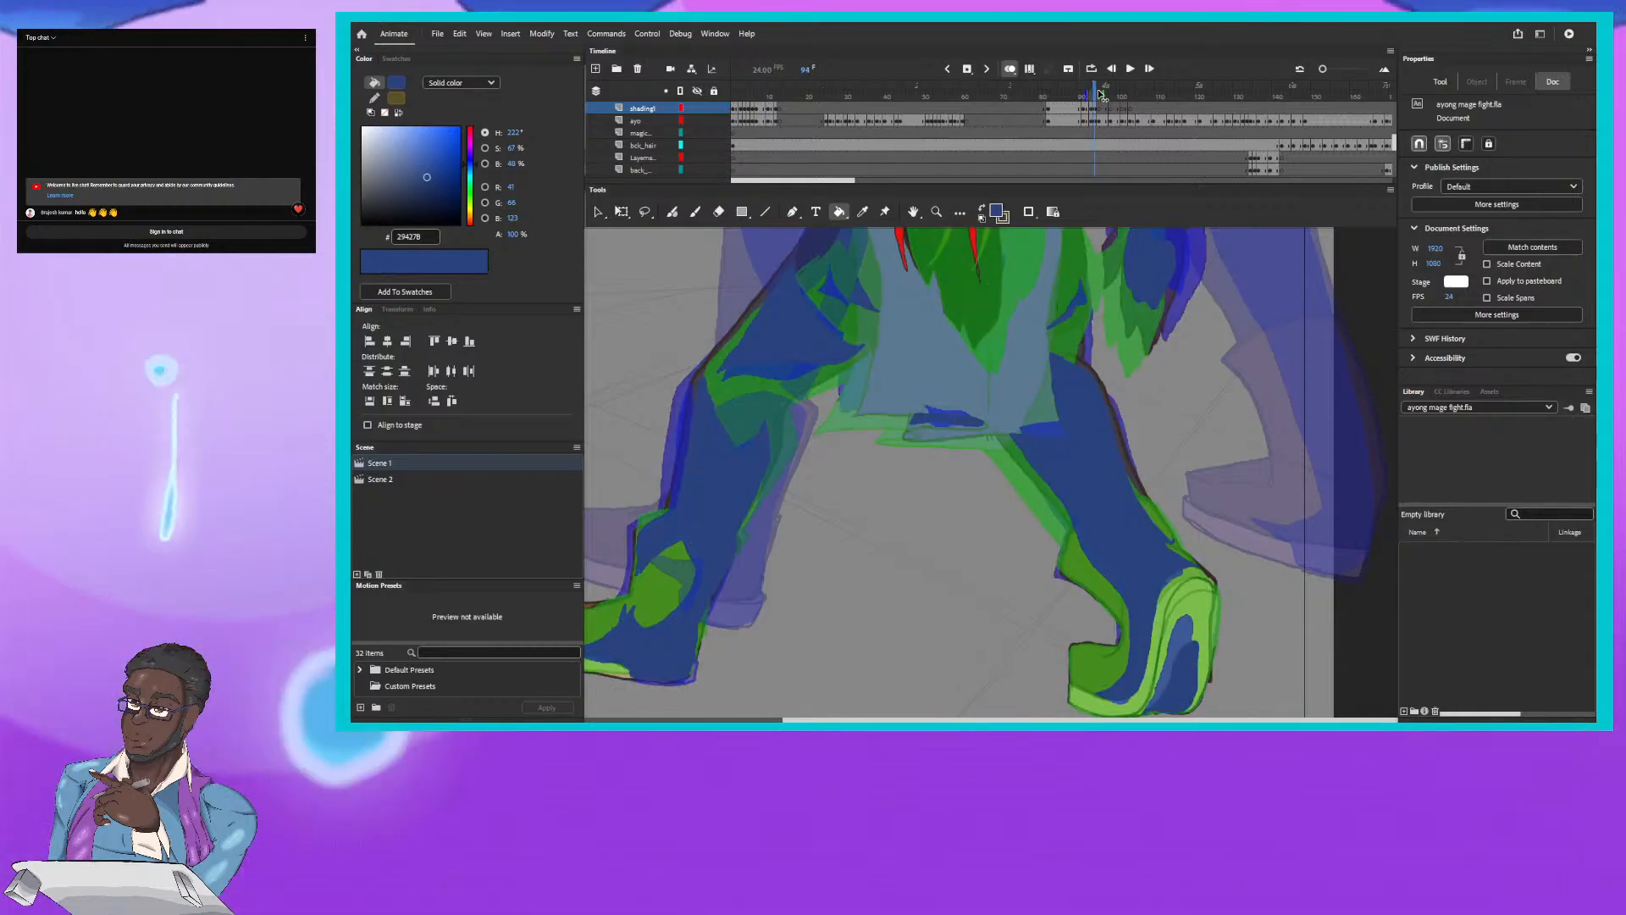
pyautogui.press('.')
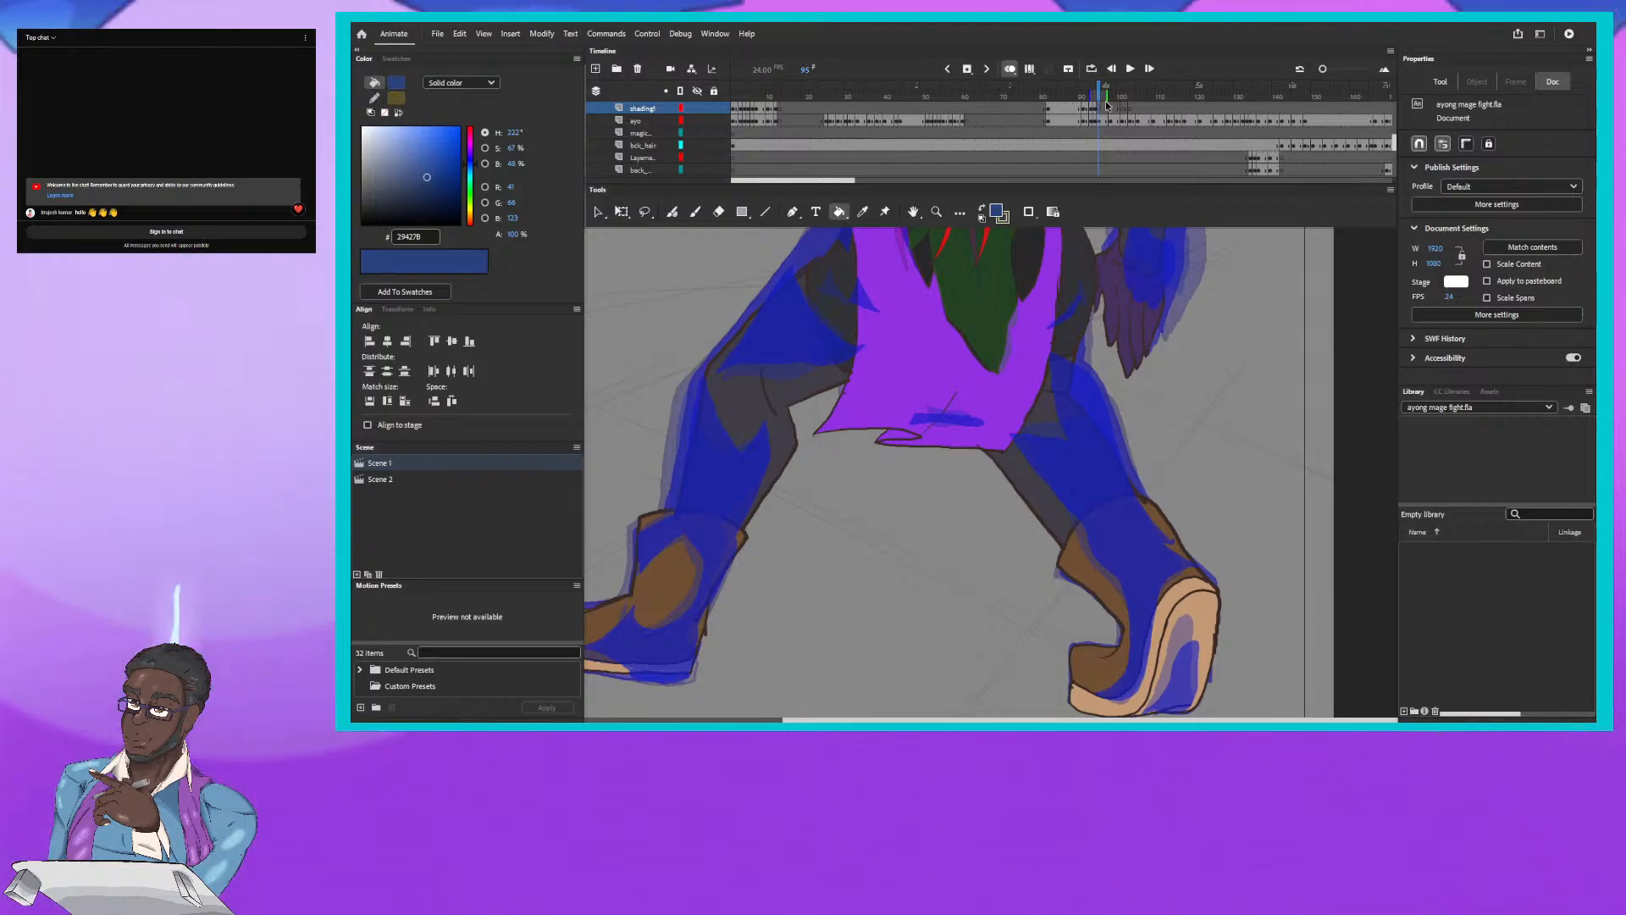
# Step: Outline the shadow areas on both legs, the boots and the hem fold at frame 95, using the onion-skinned shading as reference
pyautogui.moveTo(1085, 443)
pyautogui.mouseDown()
pyautogui.moveTo(1101, 338)
pyautogui.moveTo(1135, 310)
pyautogui.mouseUp()
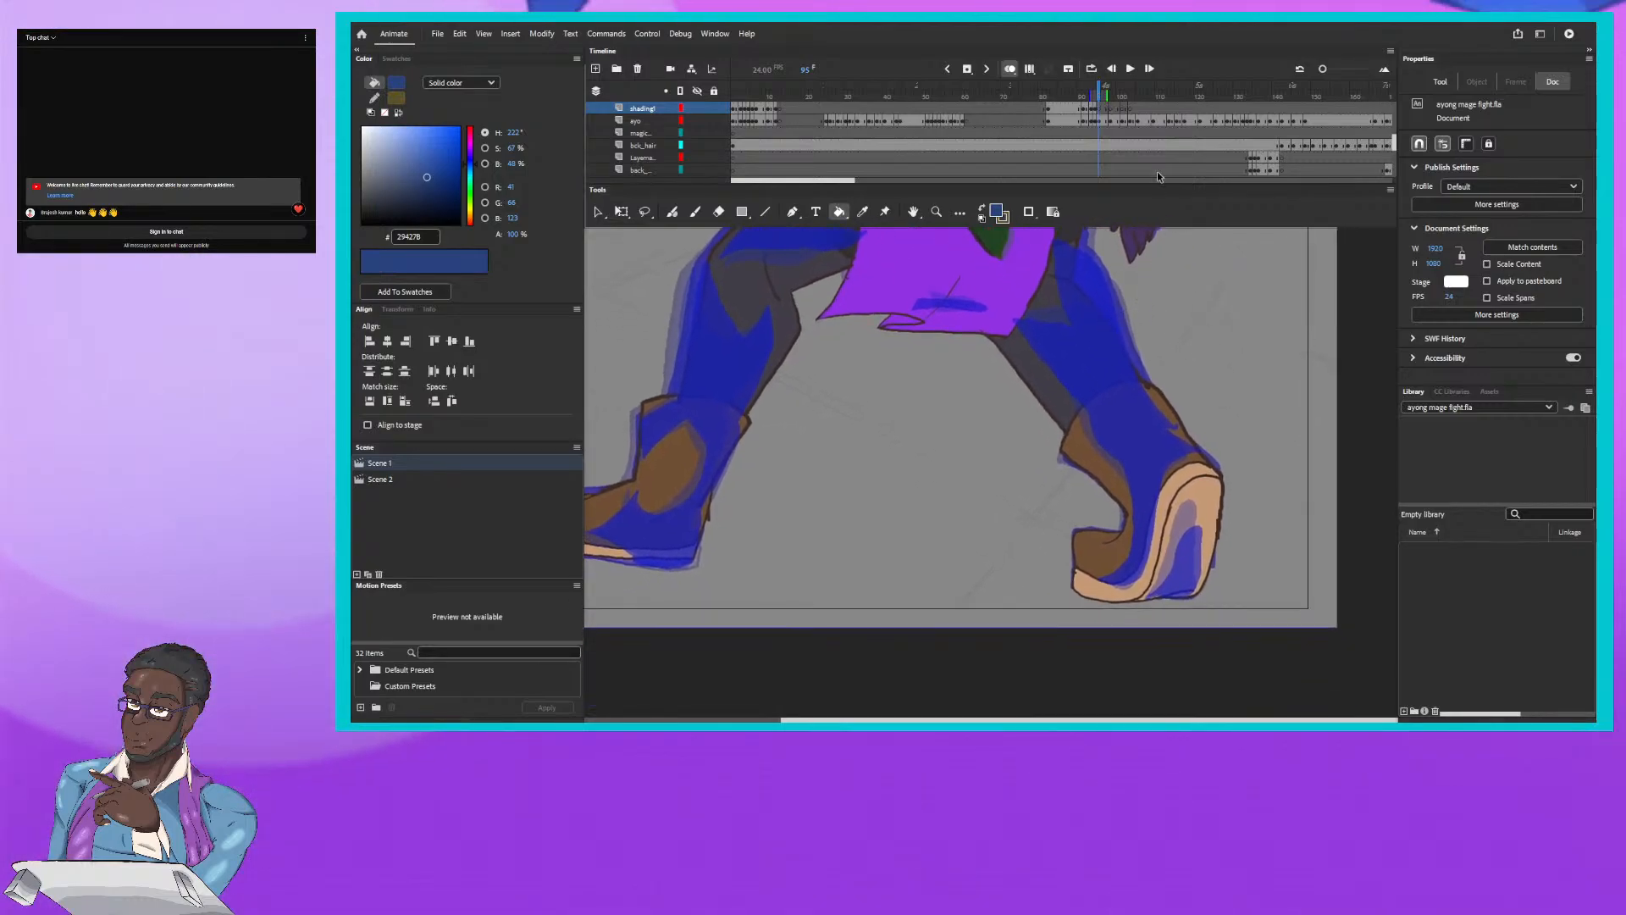
pyautogui.press('b')
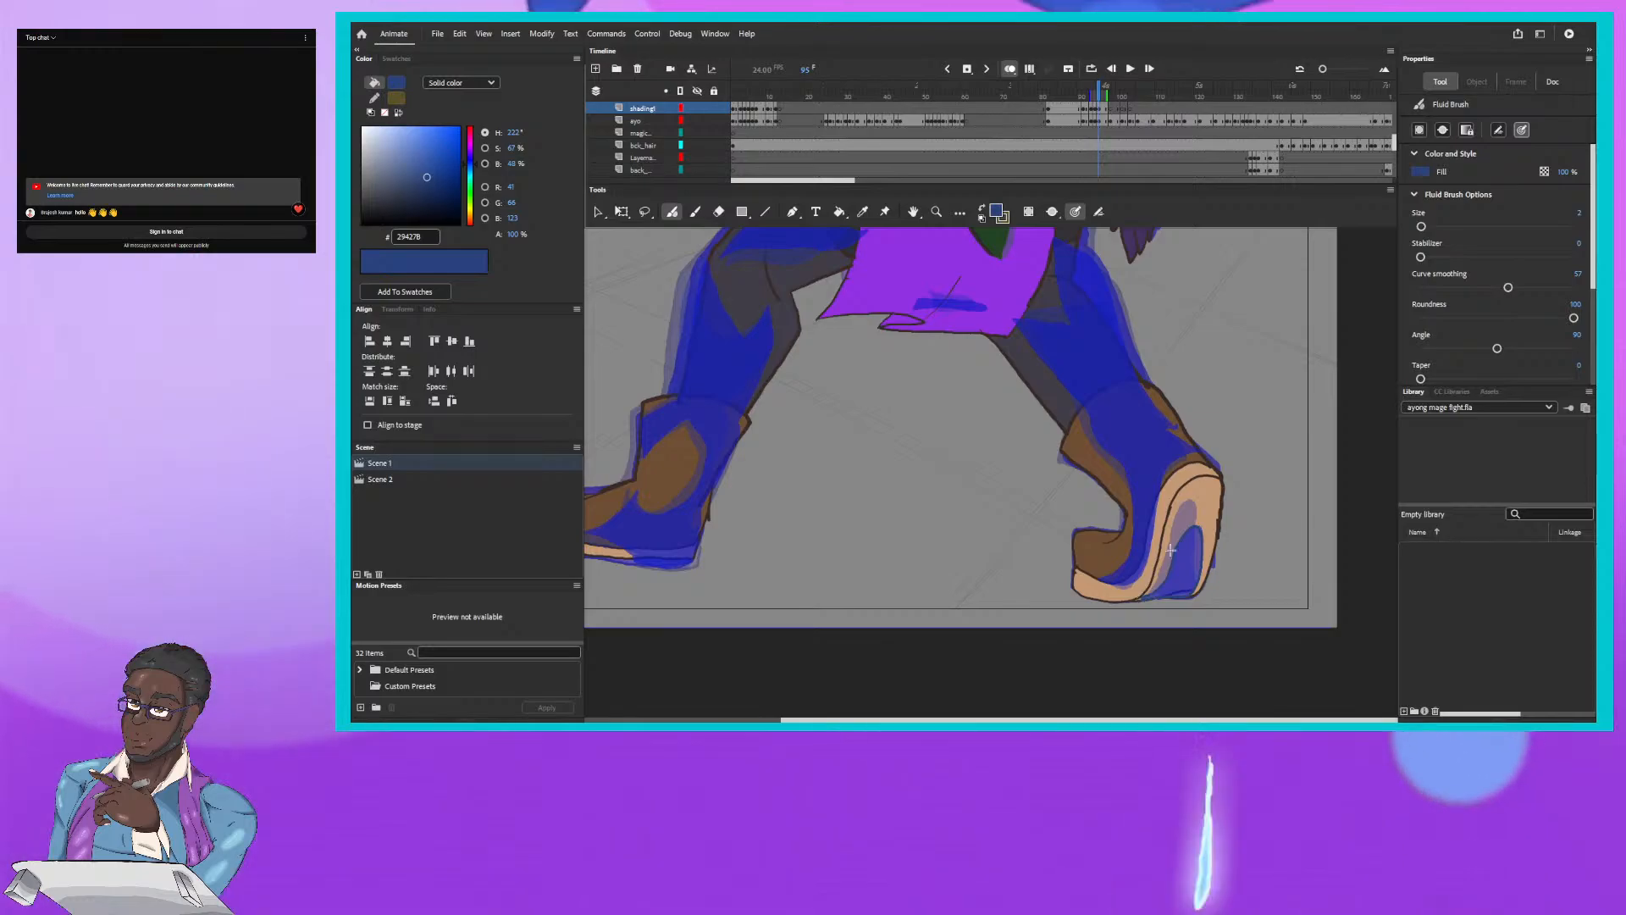
pyautogui.scroll(2, 1002, 388)
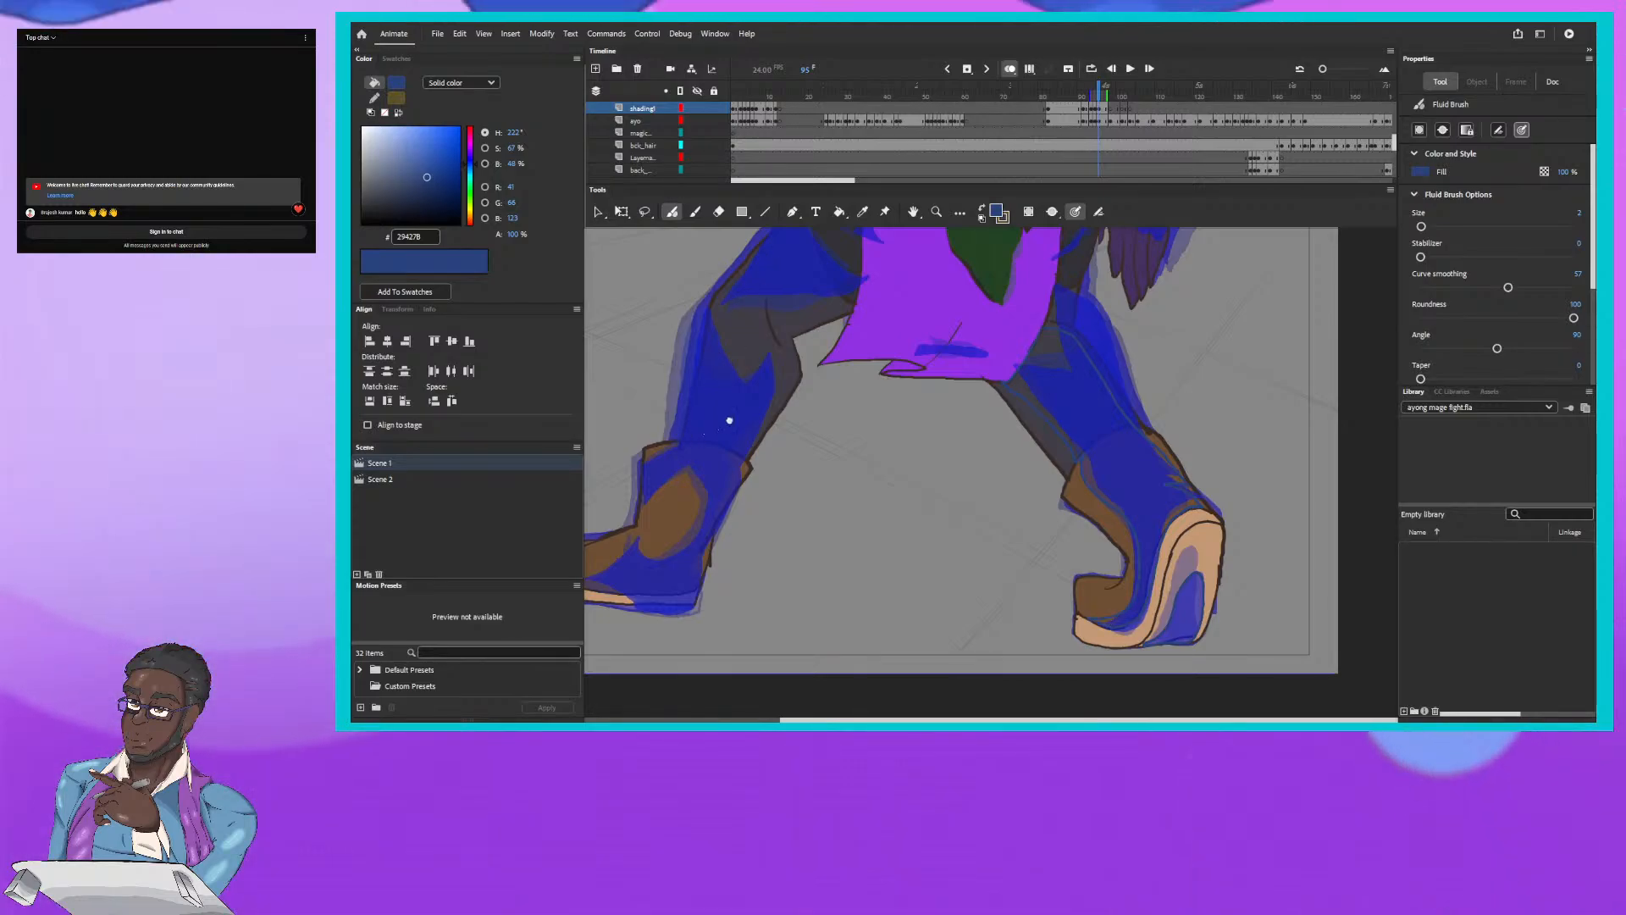
pyautogui.moveTo(729, 420); pyautogui.dragTo(879, 428)
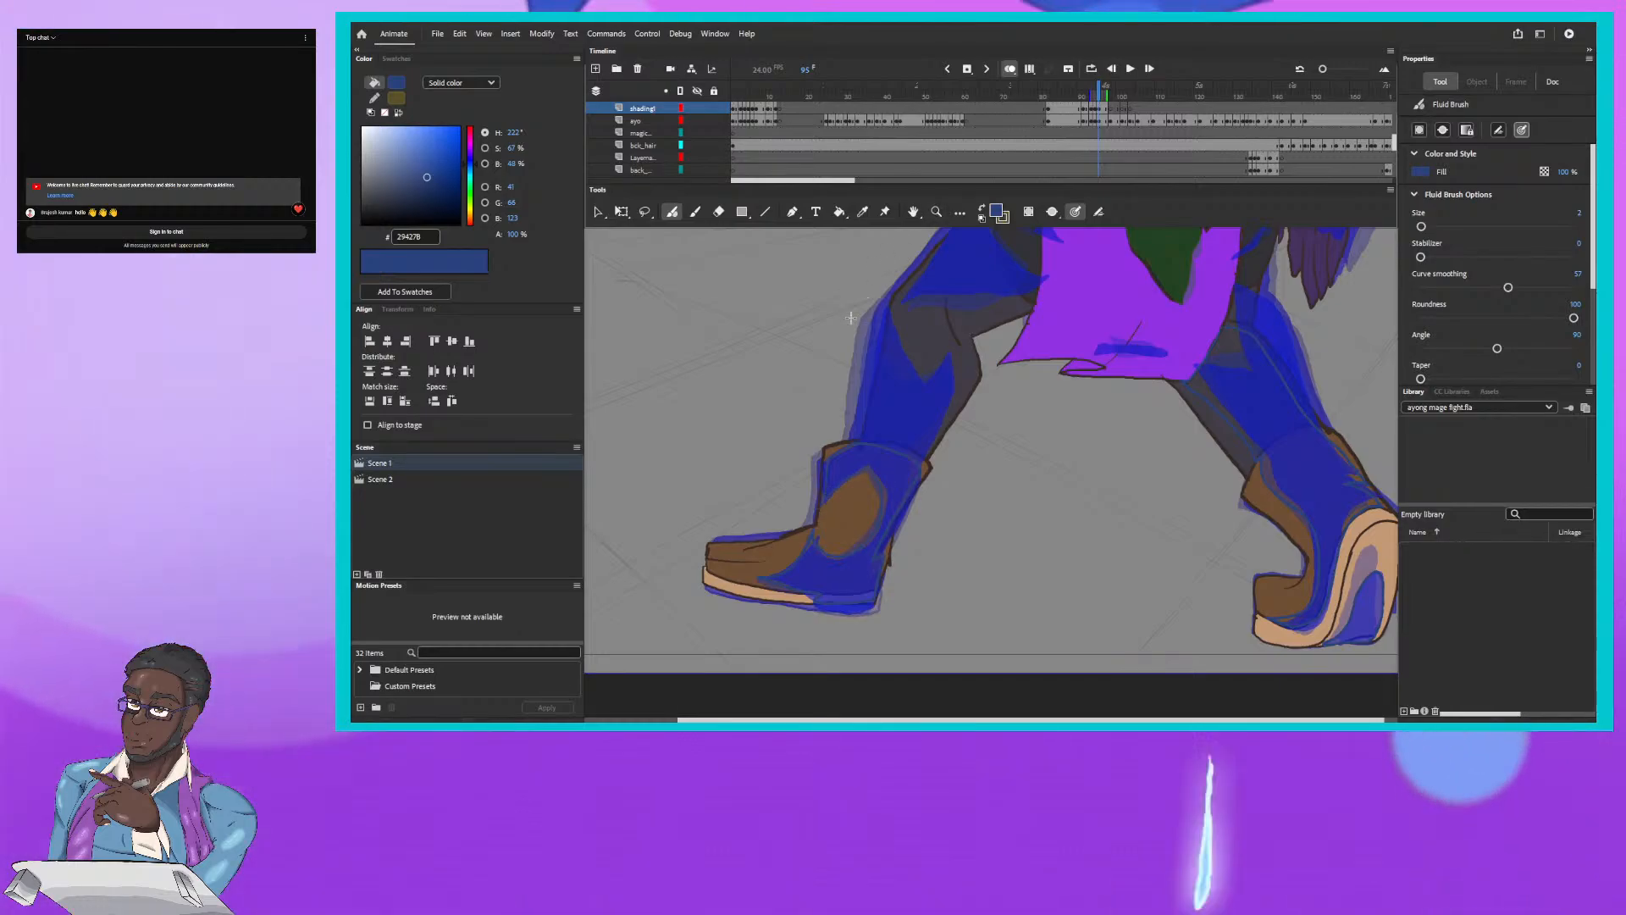
pyautogui.scroll(3, 834, 353)
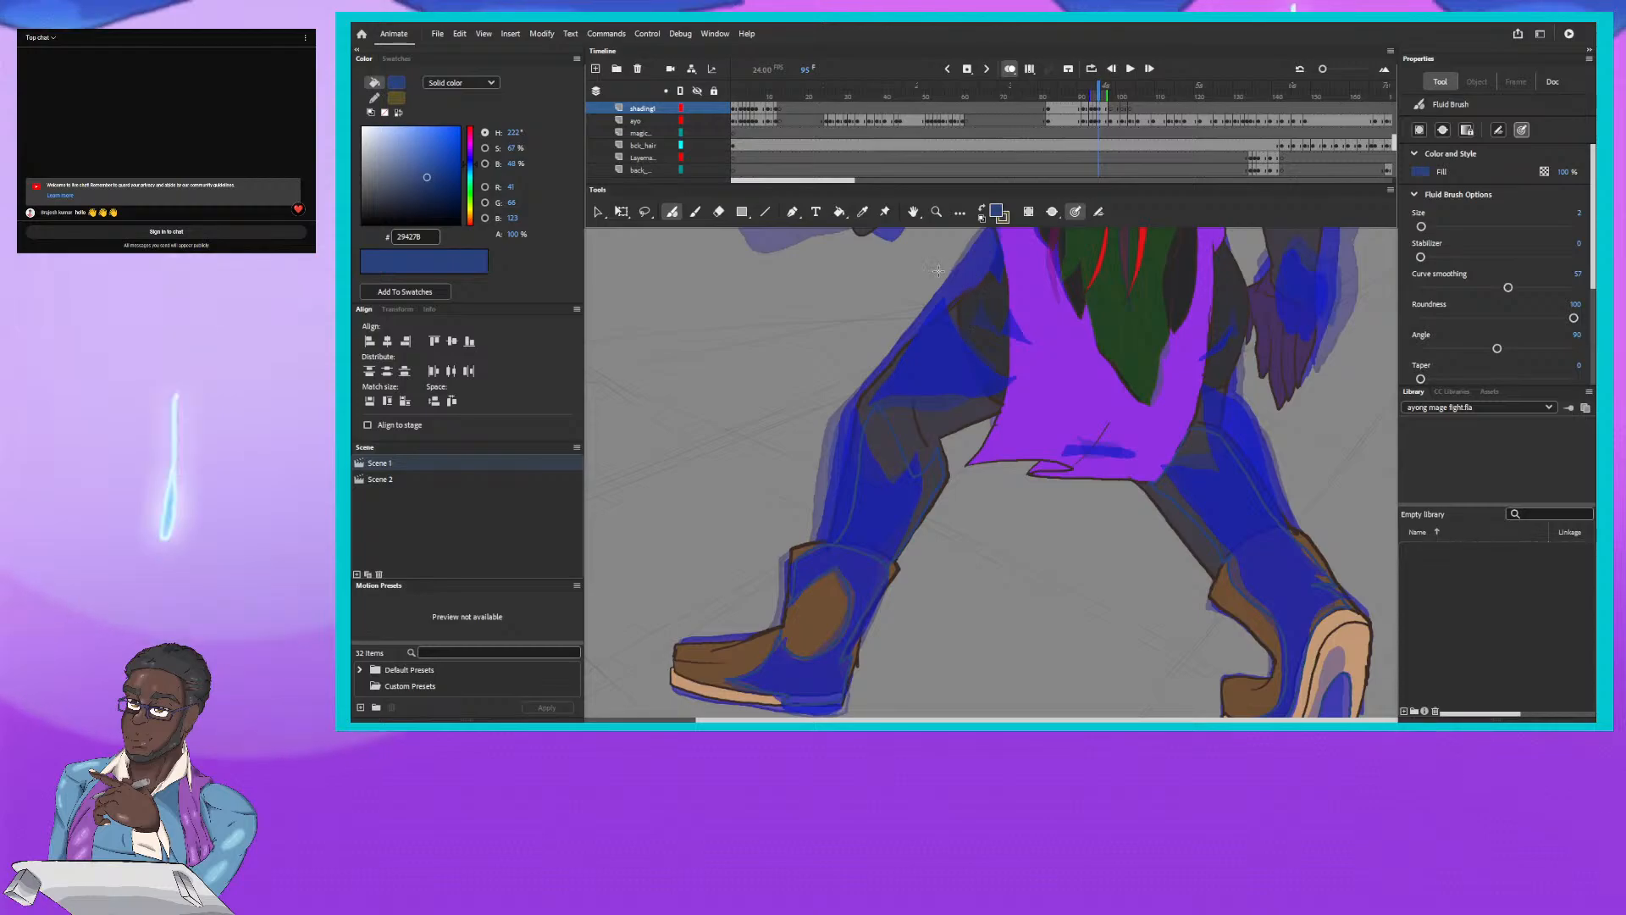
pyautogui.moveTo(938, 271); pyautogui.dragTo(906, 348)
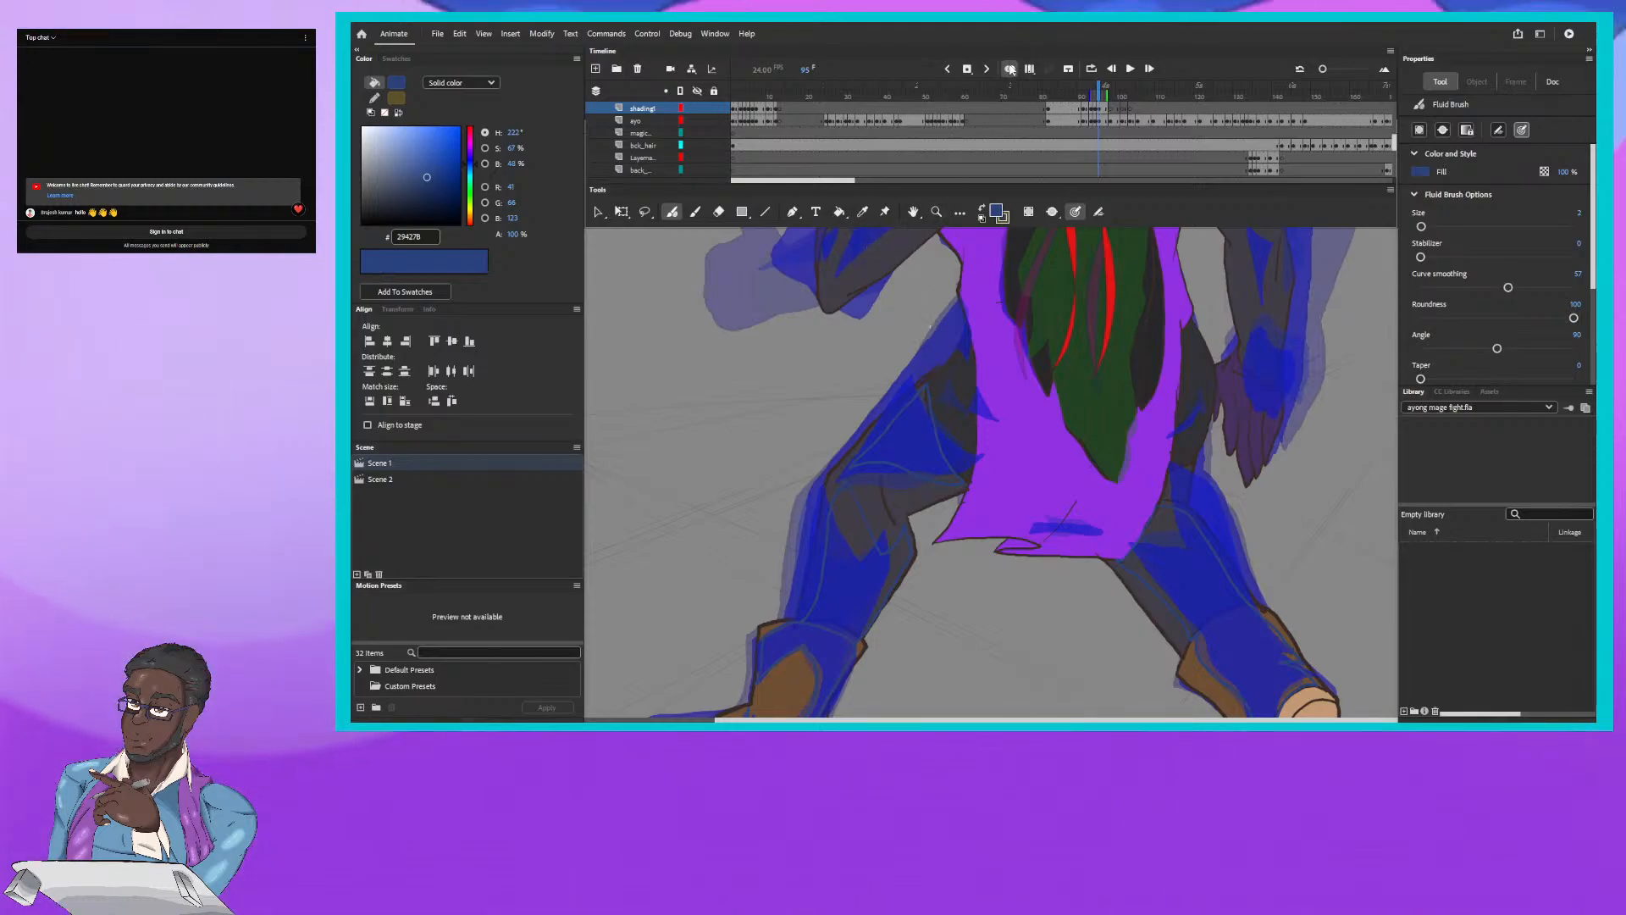
# Step: Turn off onion skinning and fill the outlined shadows on the left trouser leg and boot with blue at frame 95
pyautogui.click(1010, 69)
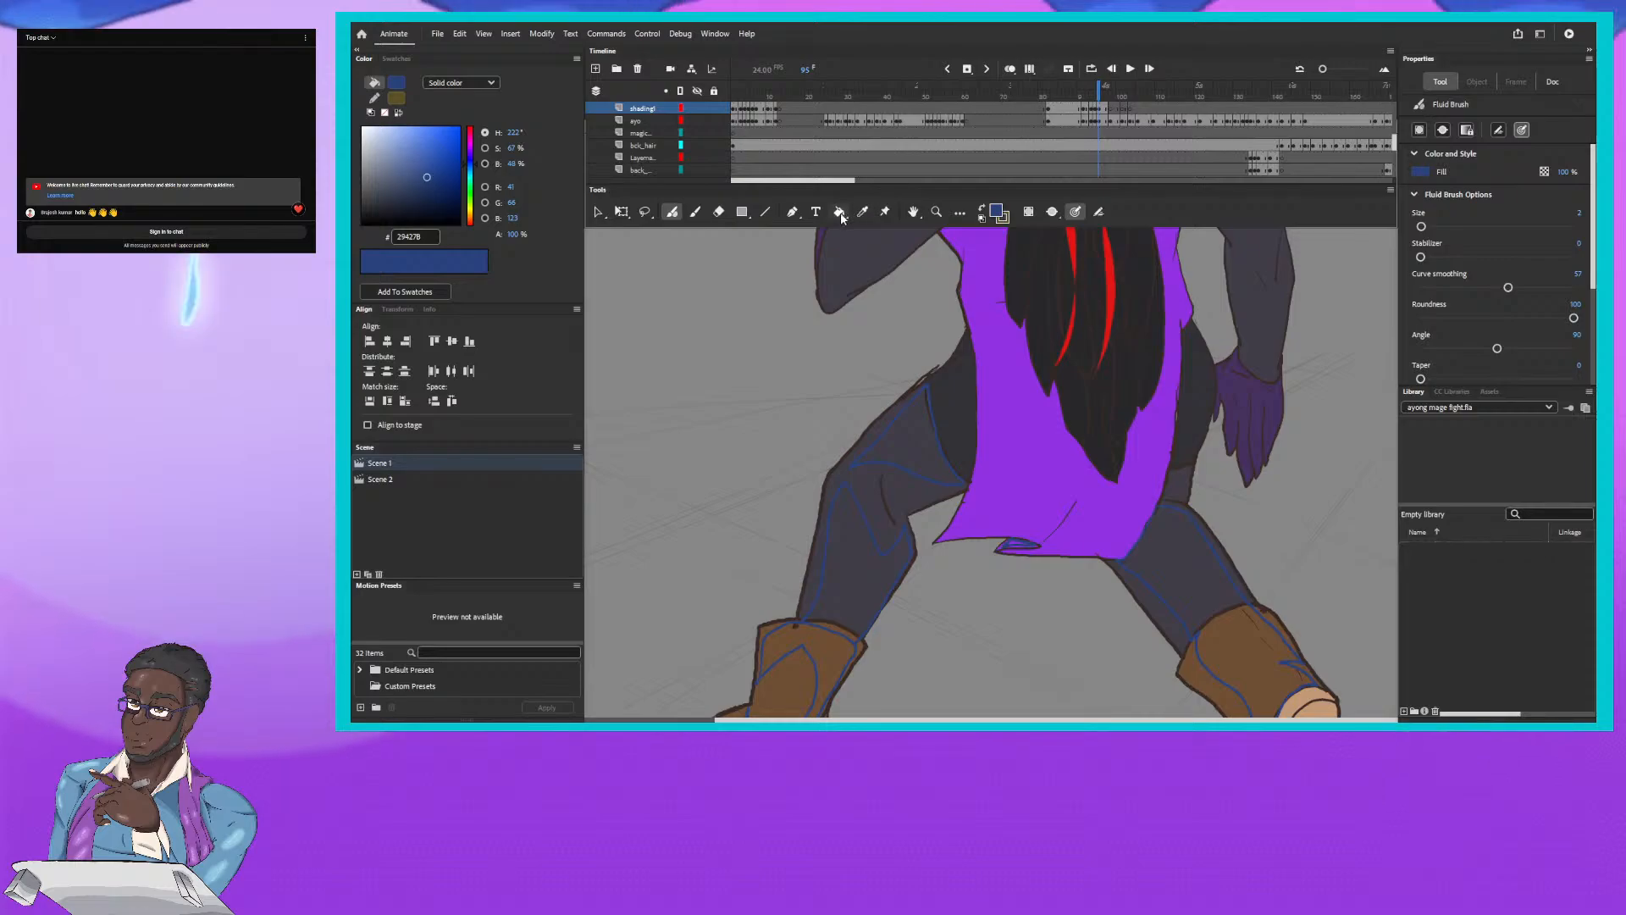
pyautogui.click(839, 212)
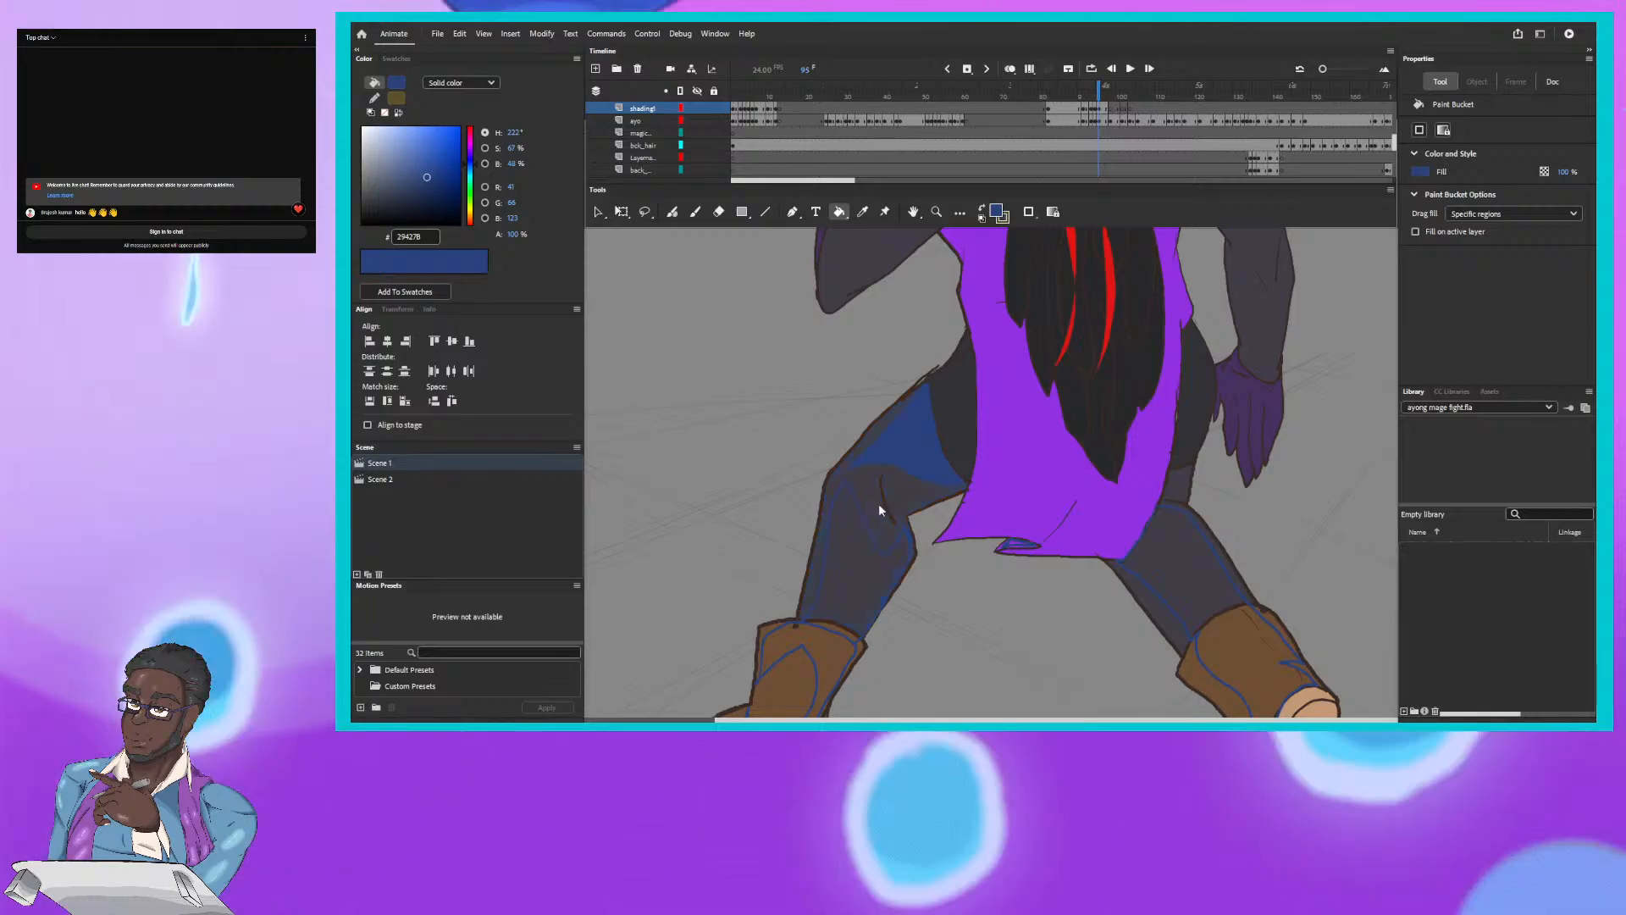
pyautogui.hotkey('ctrl', 'z')
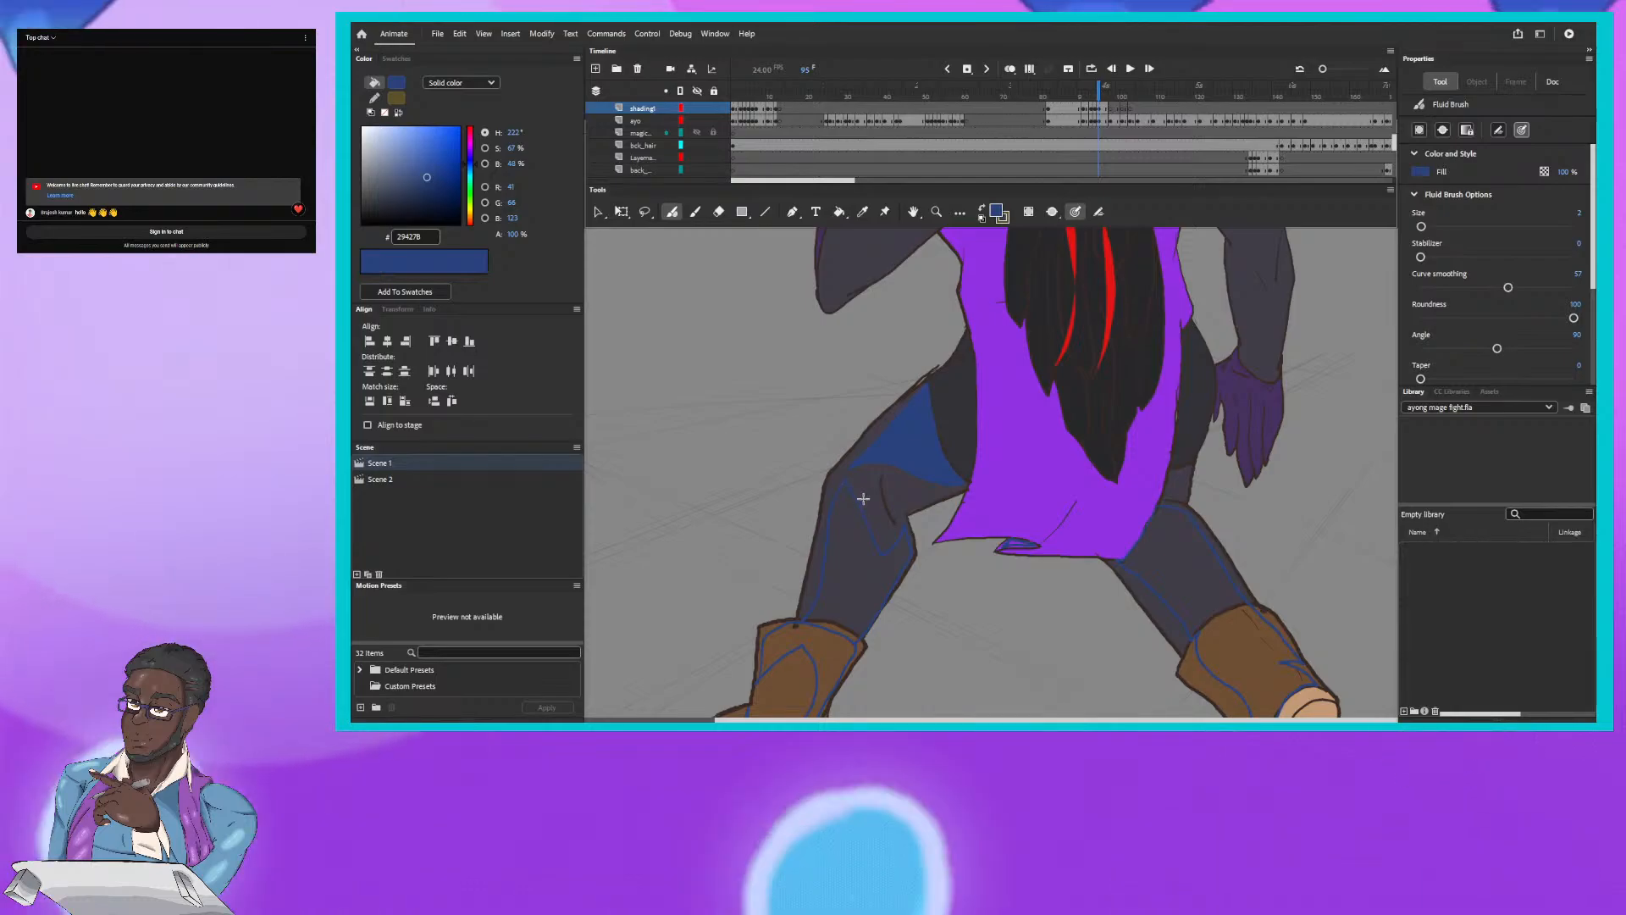
pyautogui.press('k')
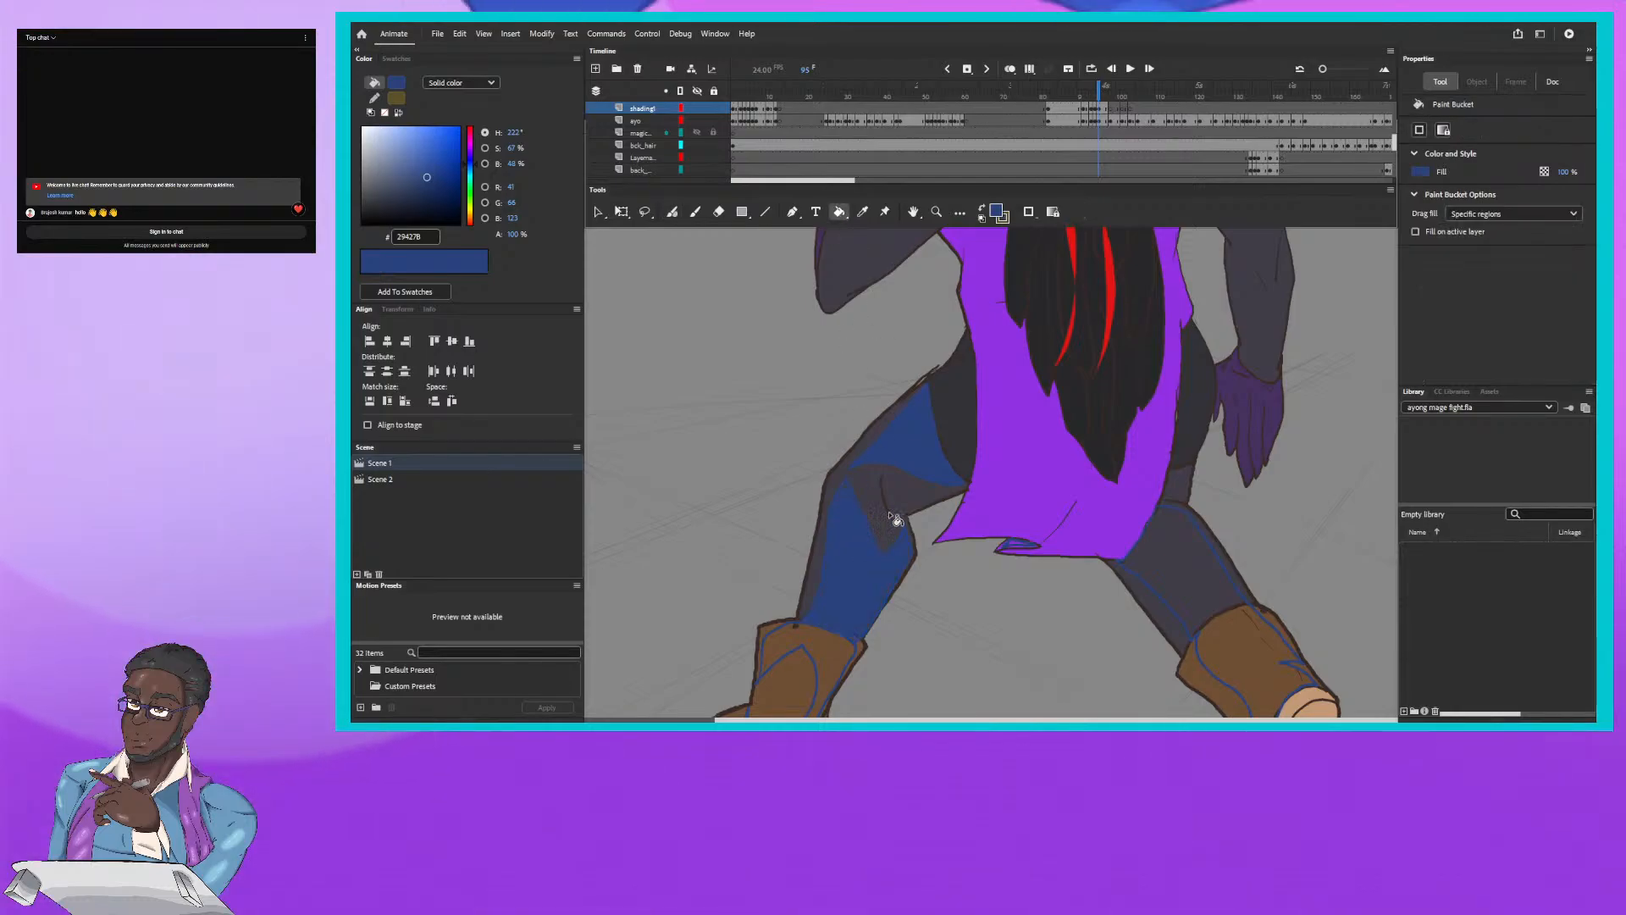
pyautogui.scroll(-5, 875, 536)
pyautogui.click(921, 391)
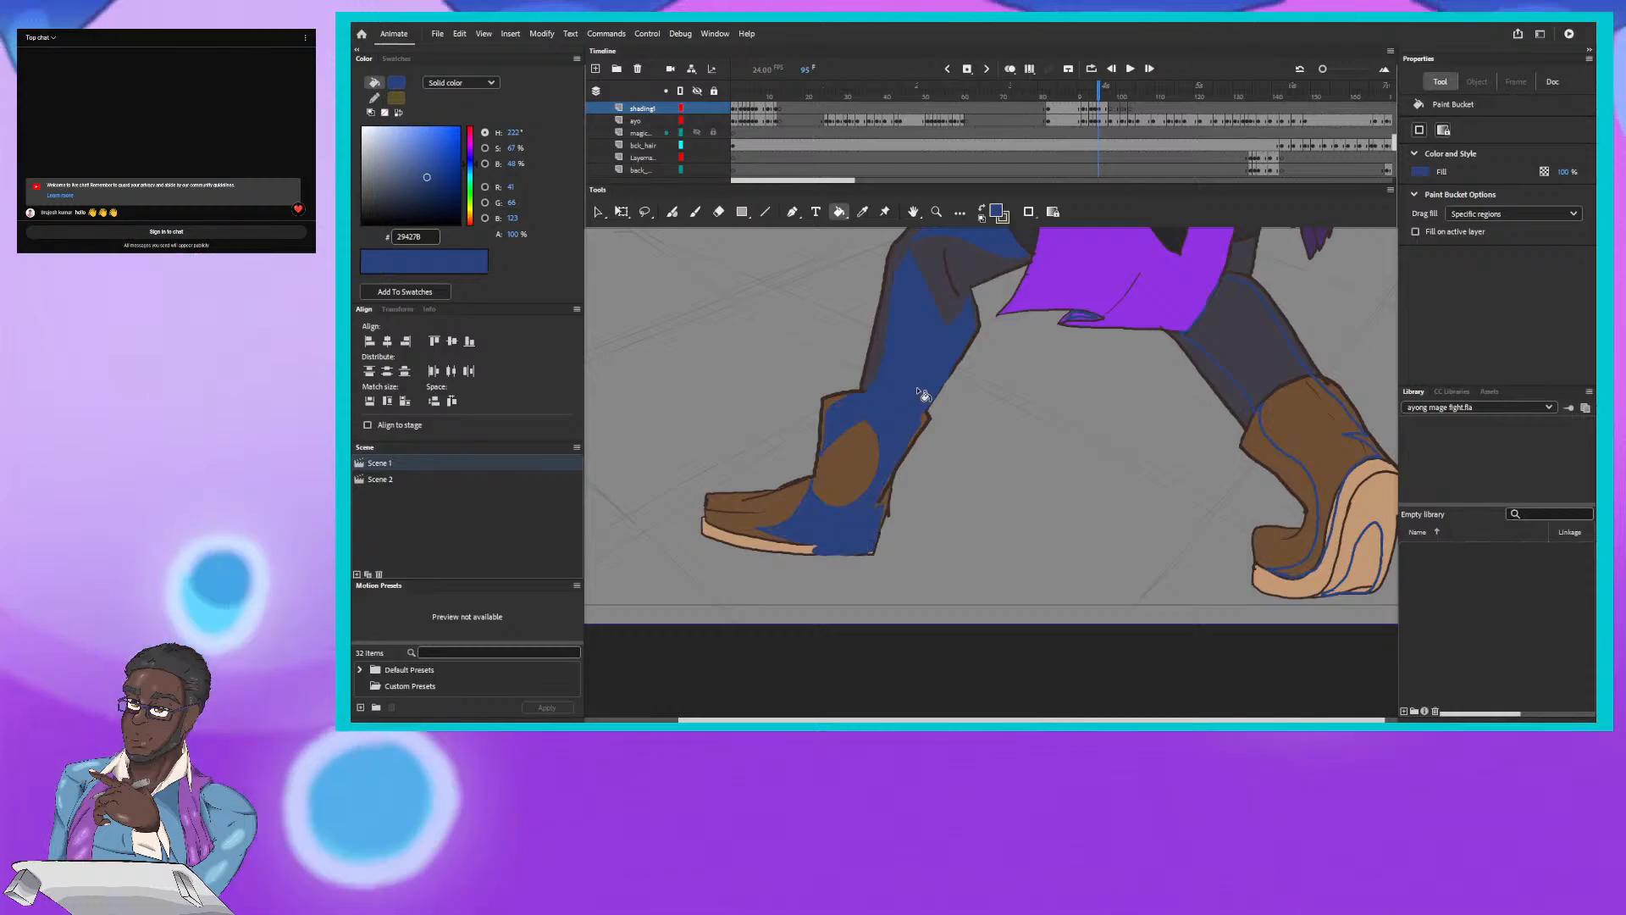
# Step: Fill the outlined shadows on the right trouser leg, the right boot and sole, and the hem fold with blue at frame 95
pyautogui.moveTo(1039, 491); pyautogui.dragTo(833, 500)
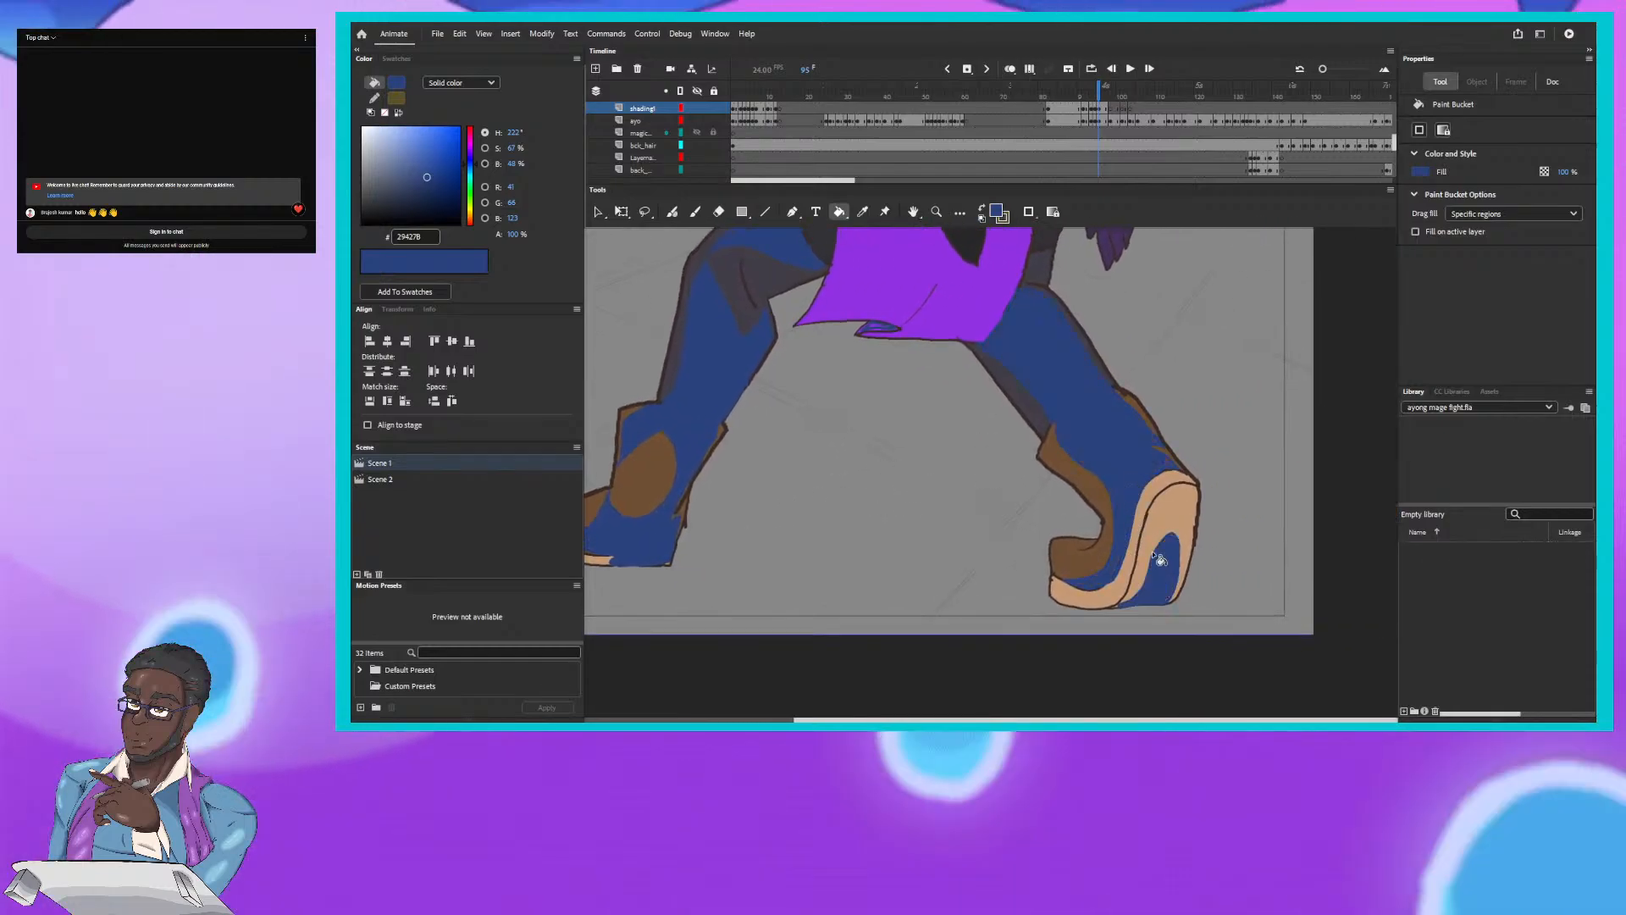
pyautogui.moveTo(871, 353); pyautogui.dragTo(979, 615)
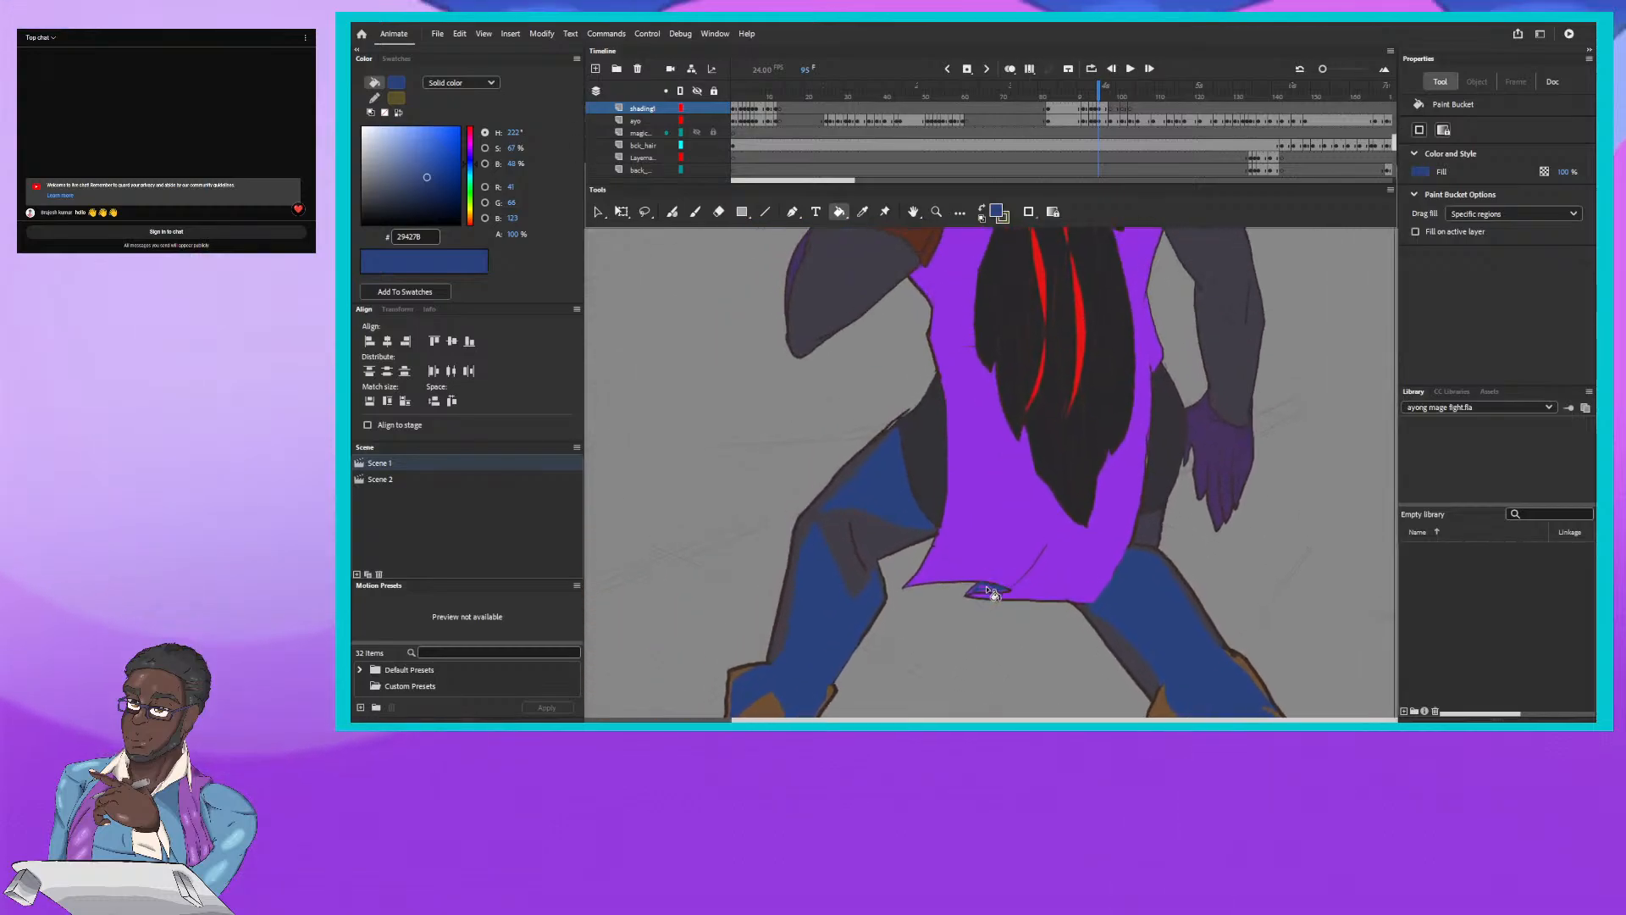
pyautogui.scroll(1, 833, 391)
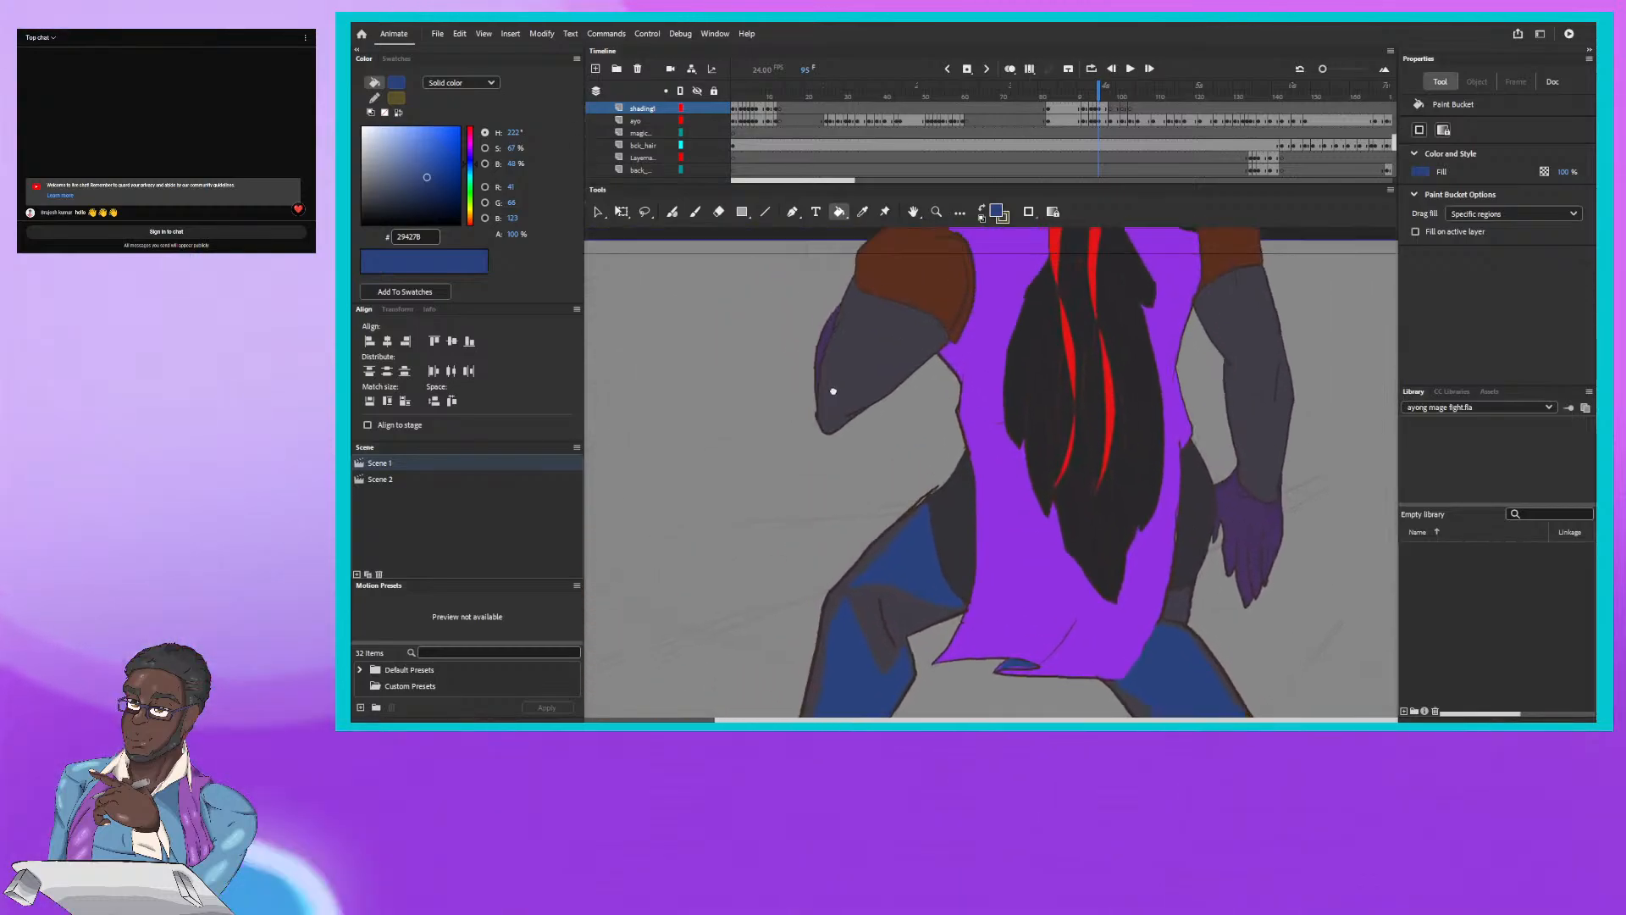
# Step: Outline the shadow areas on the left upper arm and forearm at frame 95, using the shading on frames 93 and 94 as reference
pyautogui.scroll(1, 833, 392)
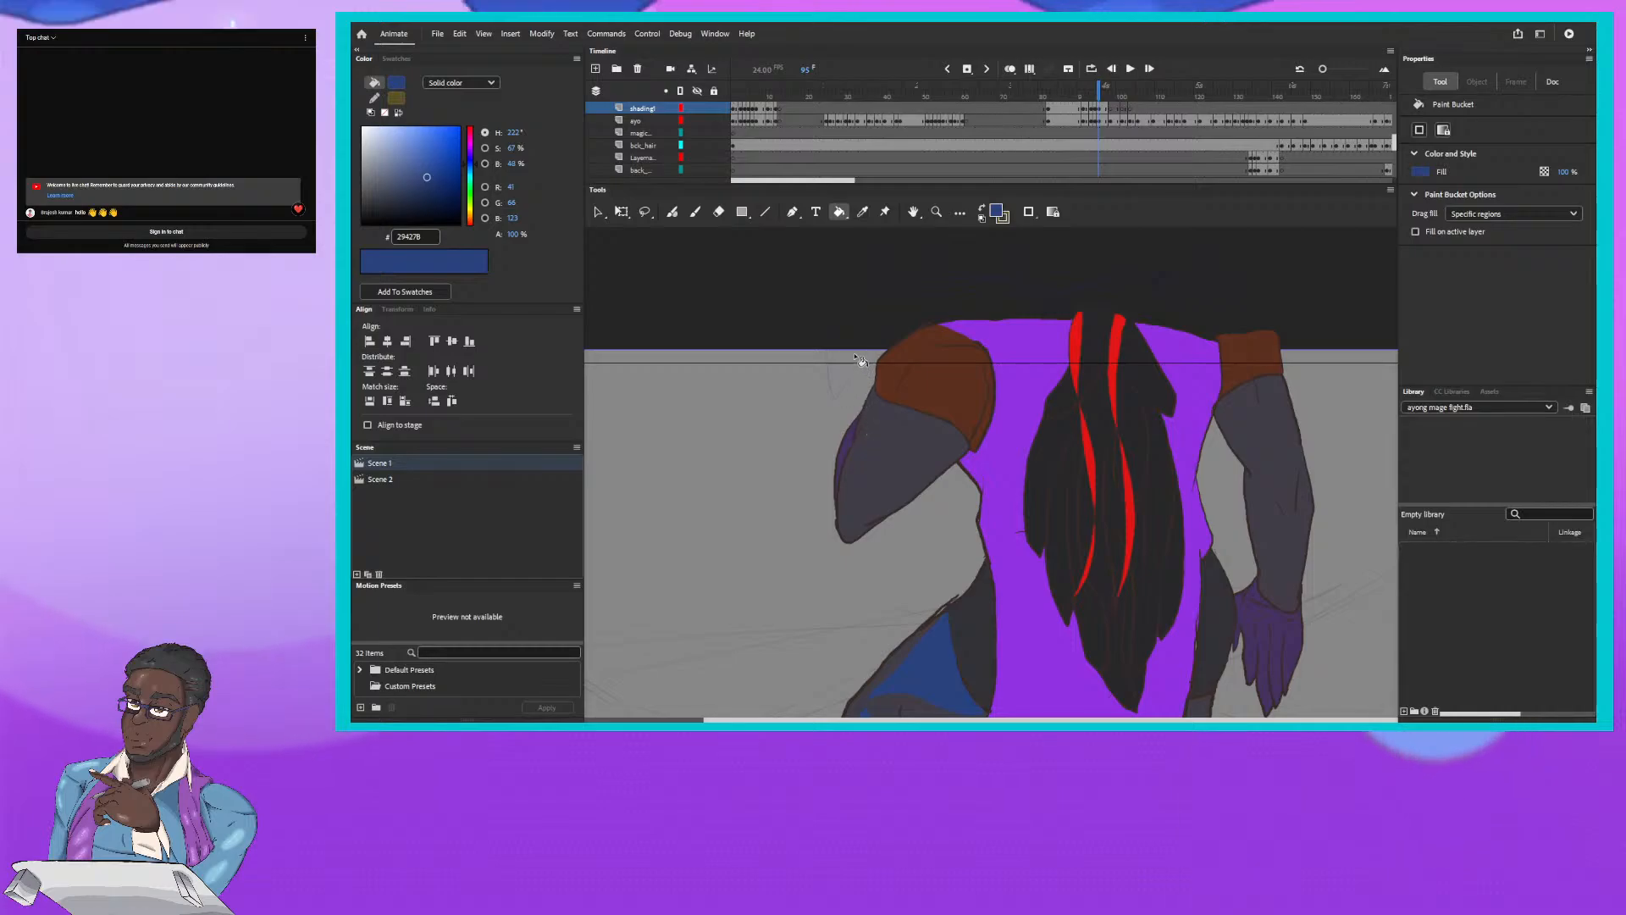
pyautogui.click(1095, 88)
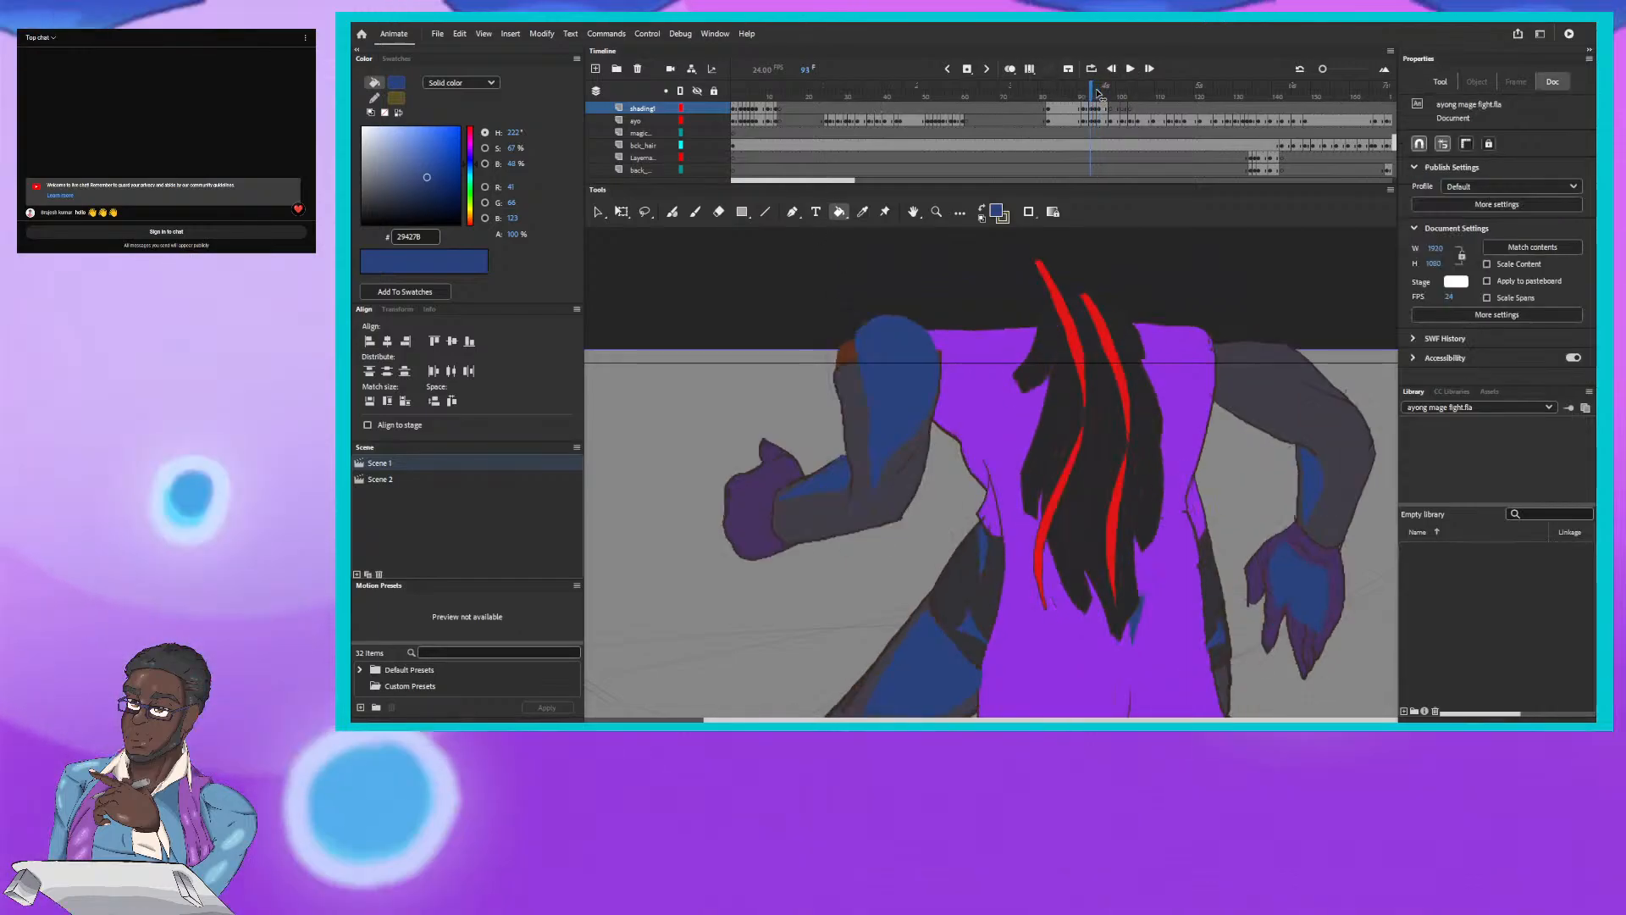
pyautogui.click(1097, 90)
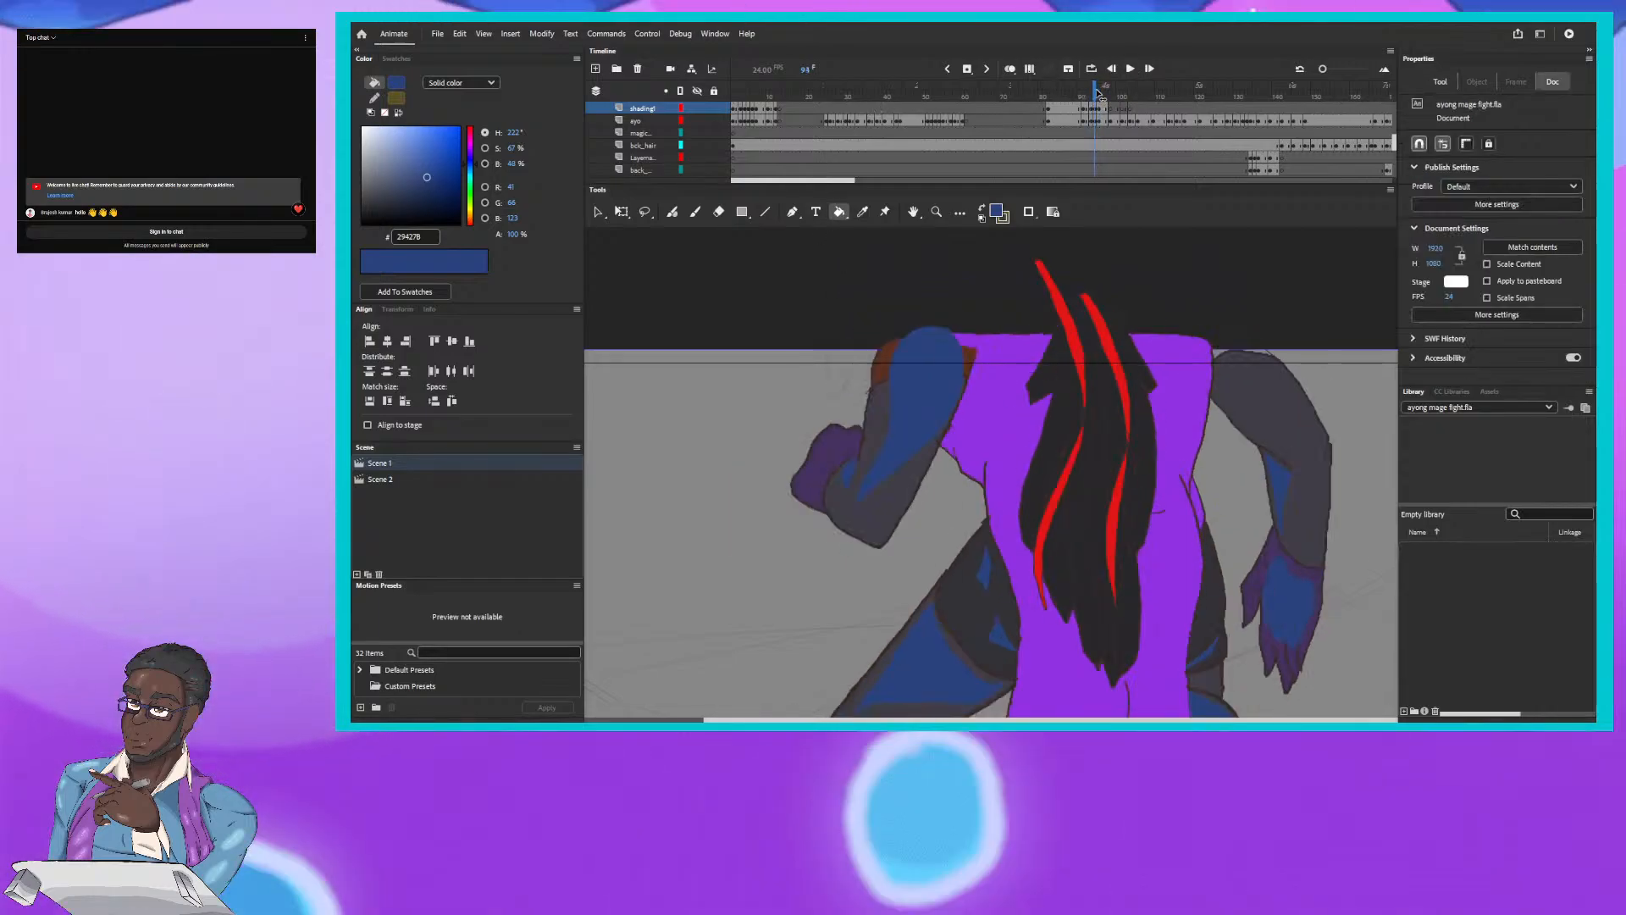
pyautogui.click(1103, 97)
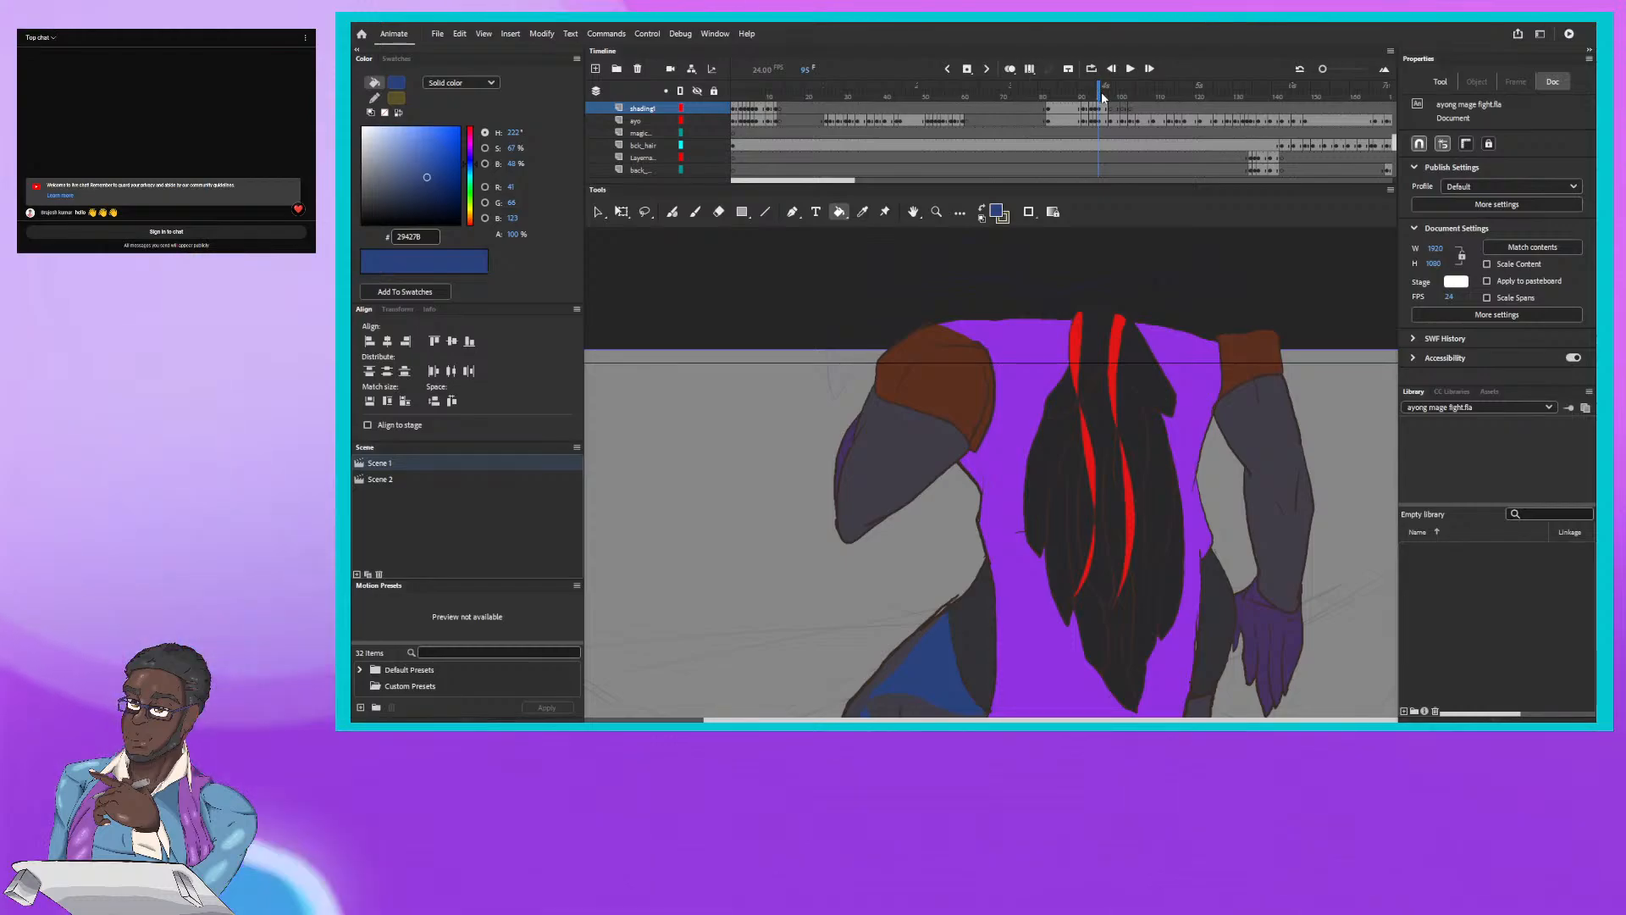
pyautogui.click(672, 211)
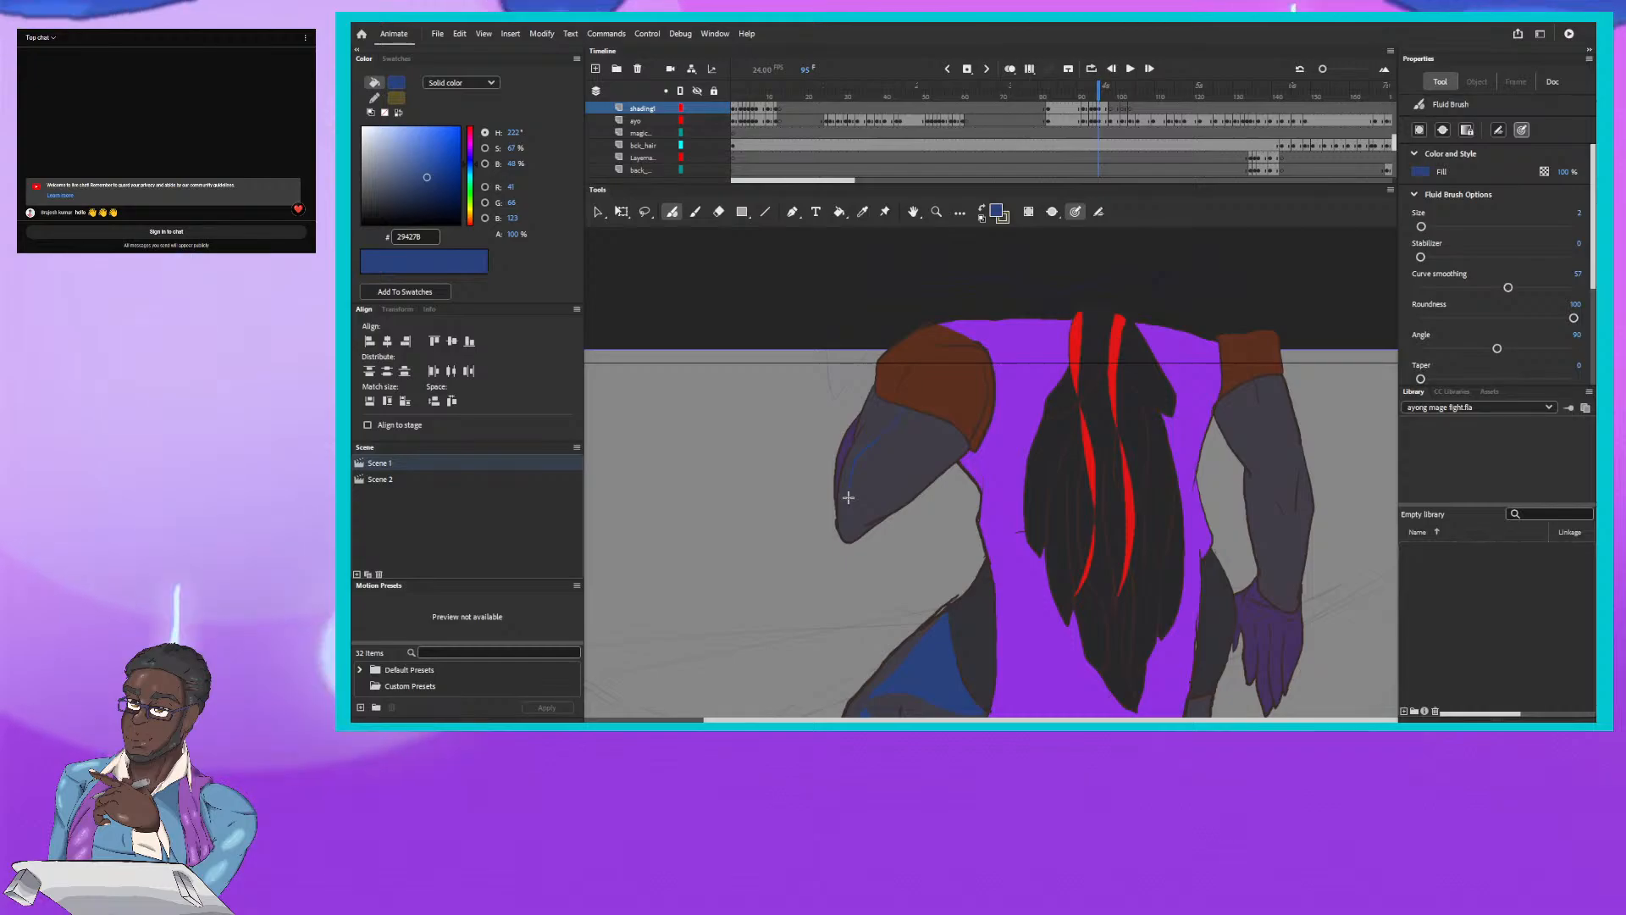
pyautogui.moveTo(964, 357)
pyautogui.mouseDown()
pyautogui.moveTo(955, 452)
pyautogui.moveTo(848, 497)
pyautogui.mouseUp()
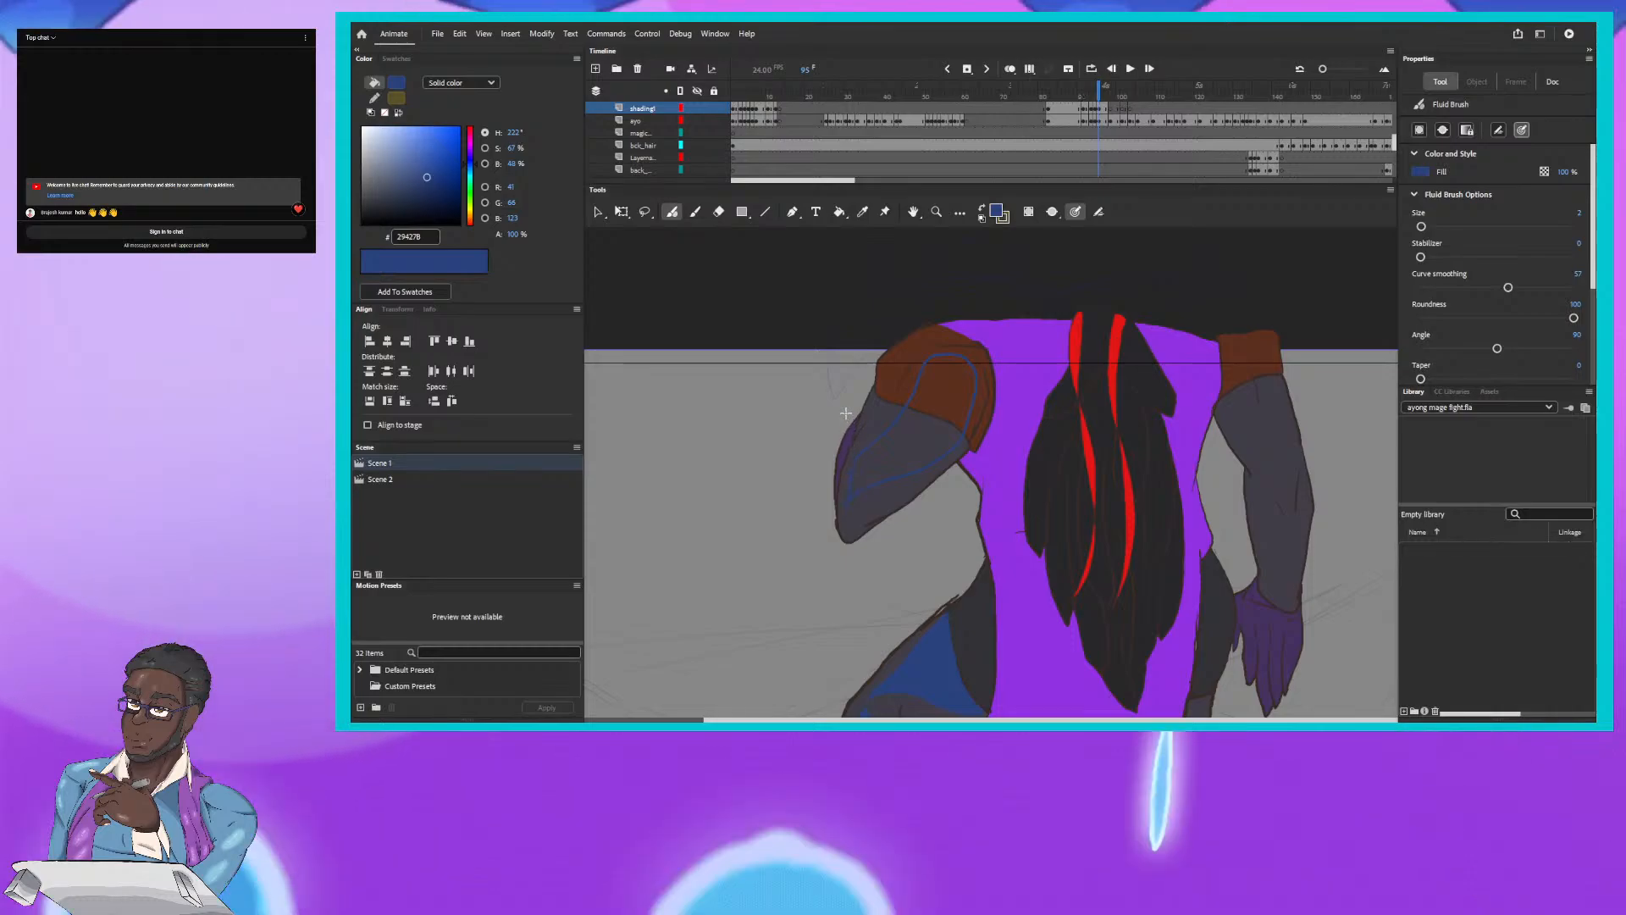
# Step: Outline the shadow areas on the right forearm and hand at frame 95, checking them against the shading on frame 94
pyautogui.click(1099, 94)
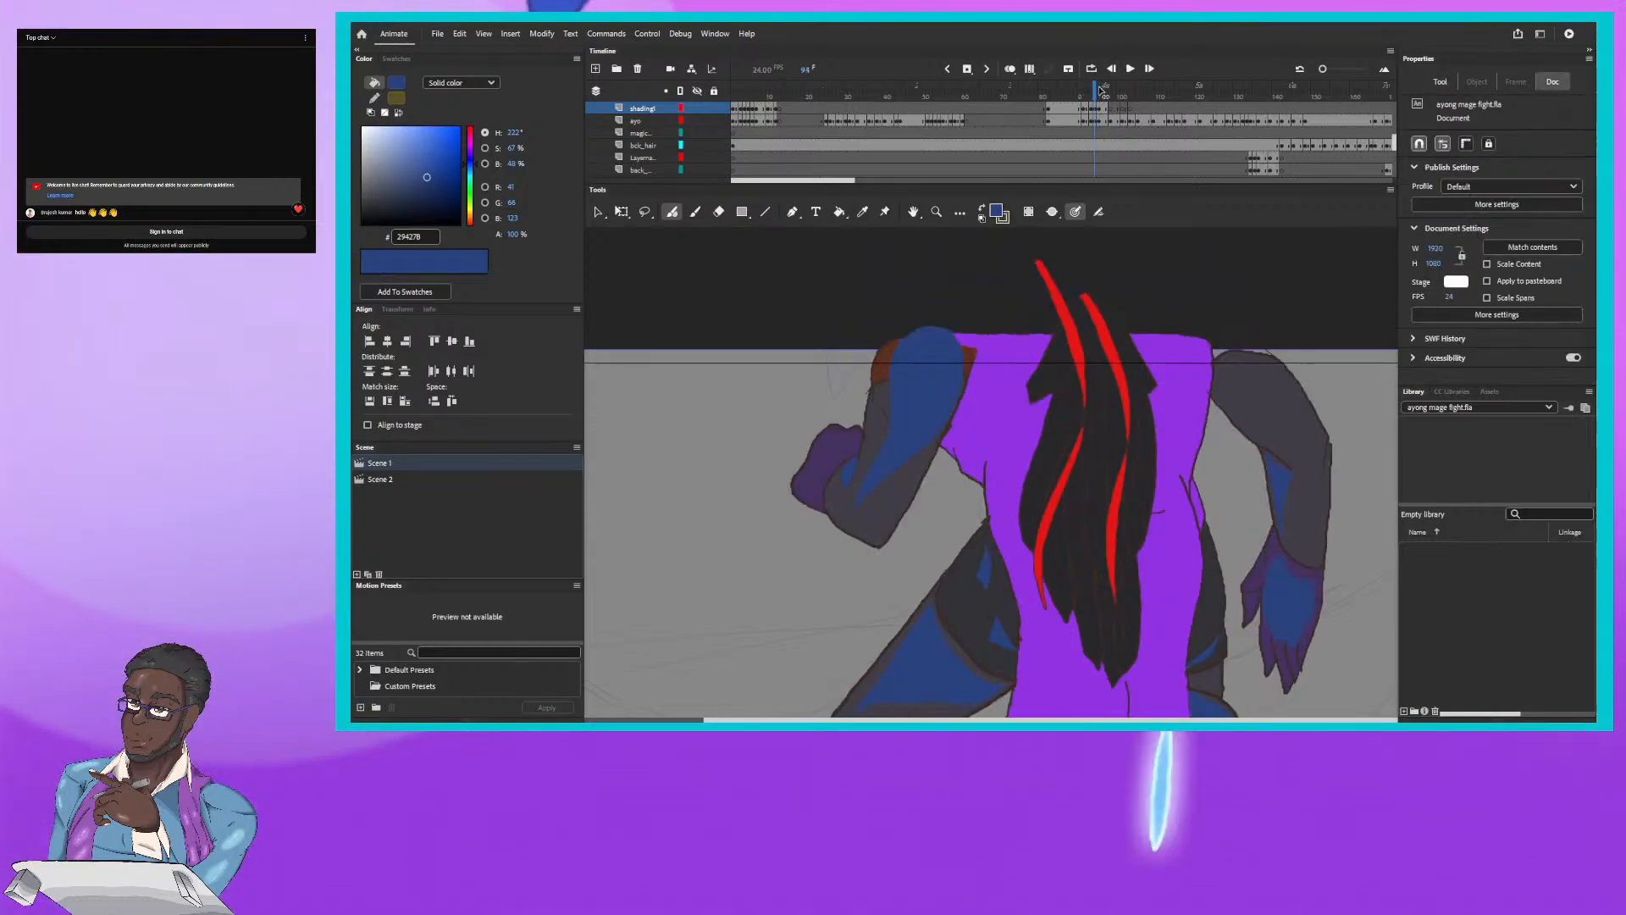
pyautogui.click(1105, 91)
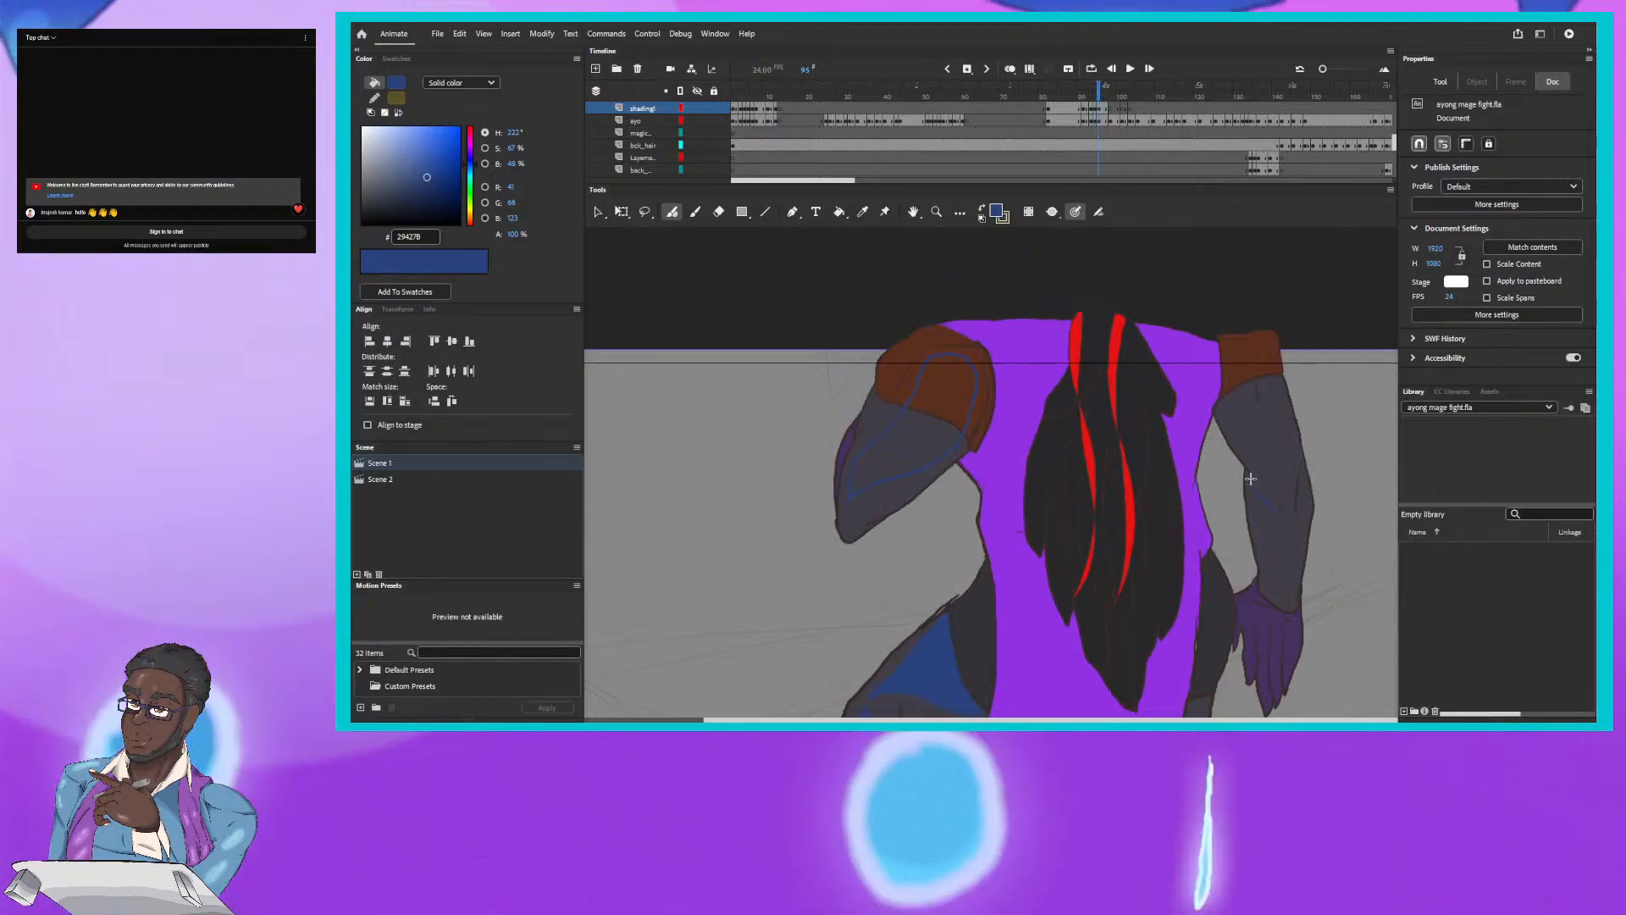
pyautogui.moveTo(1250, 479); pyautogui.dragTo(1267, 573)
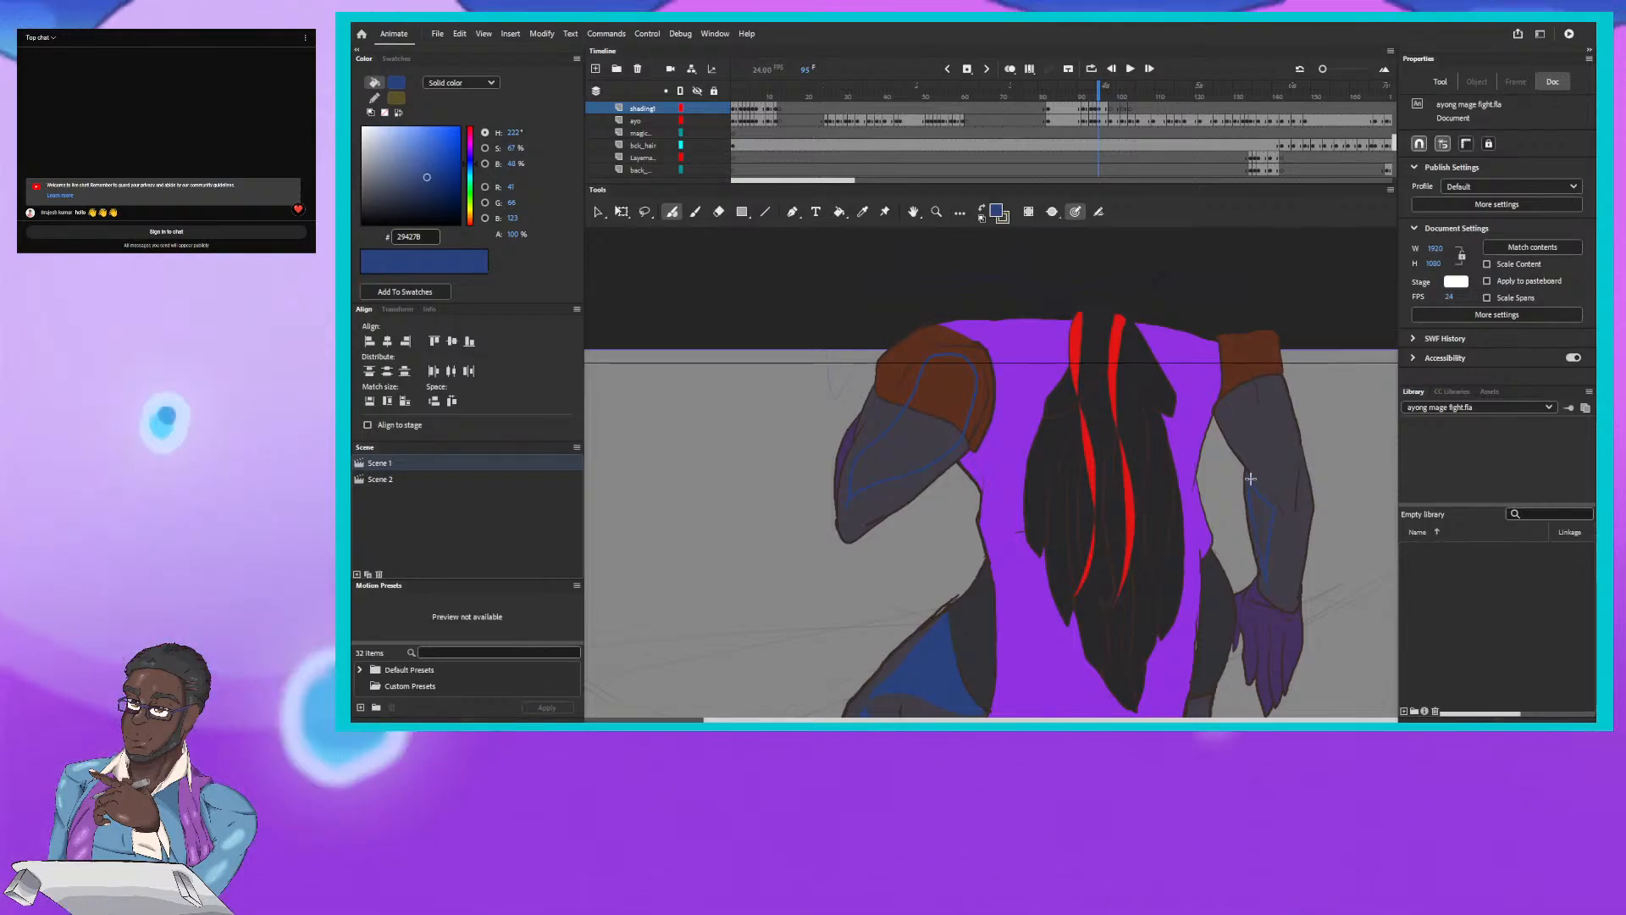
pyautogui.moveTo(1250, 479); pyautogui.dragTo(1252, 508)
pyautogui.moveTo(1305, 427); pyautogui.dragTo(1224, 335)
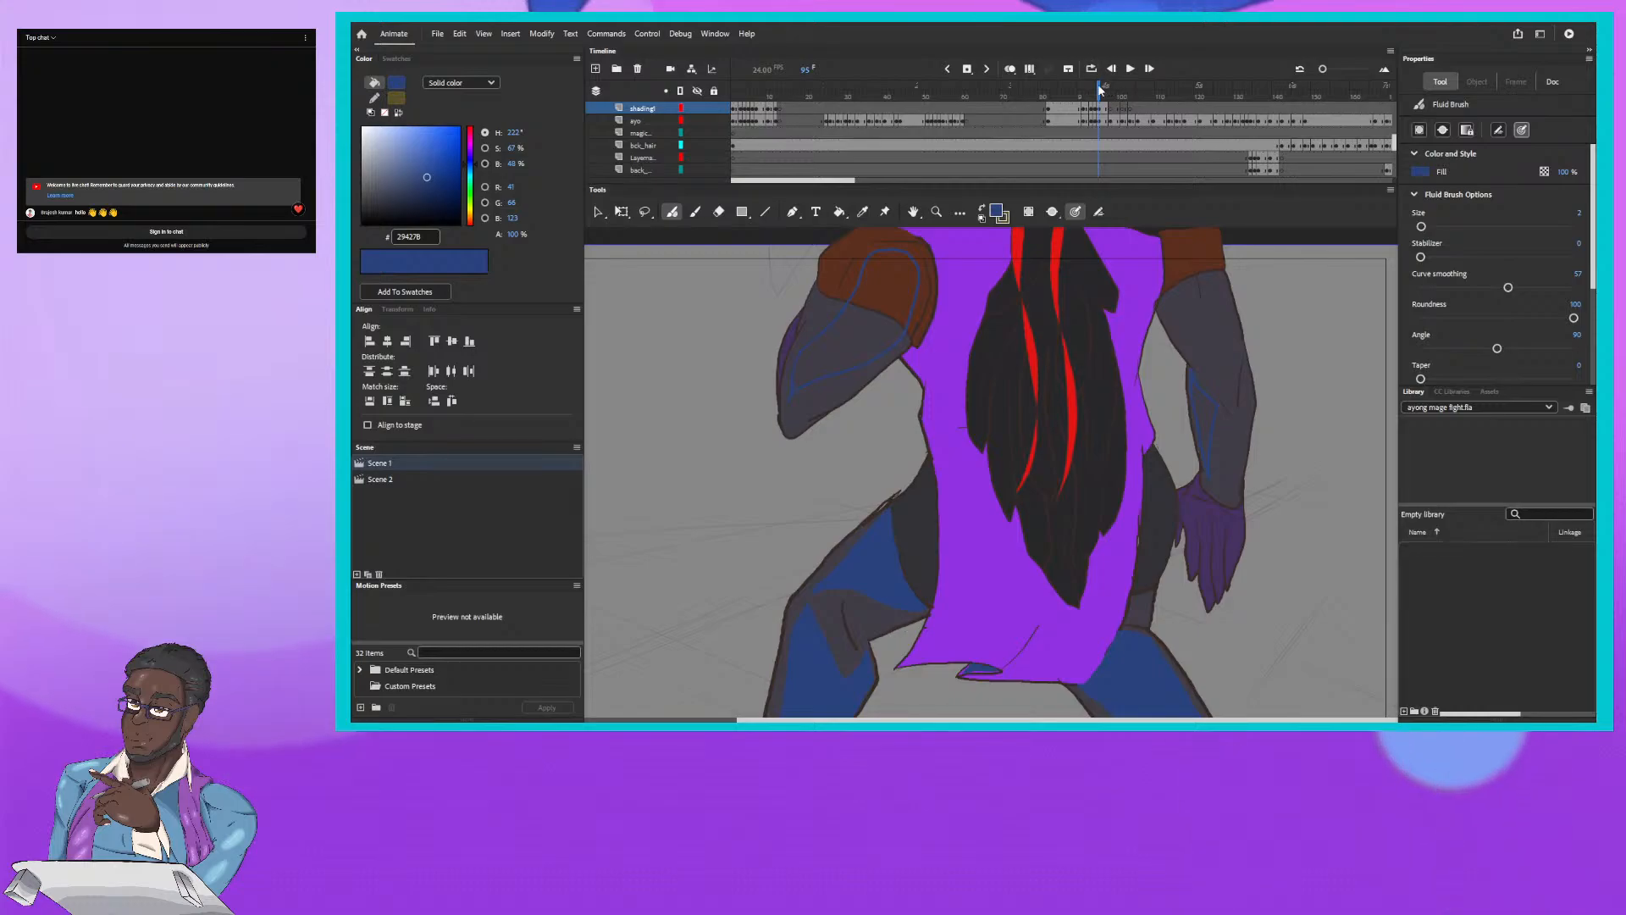
pyautogui.moveTo(1098, 88); pyautogui.dragTo(1100, 89)
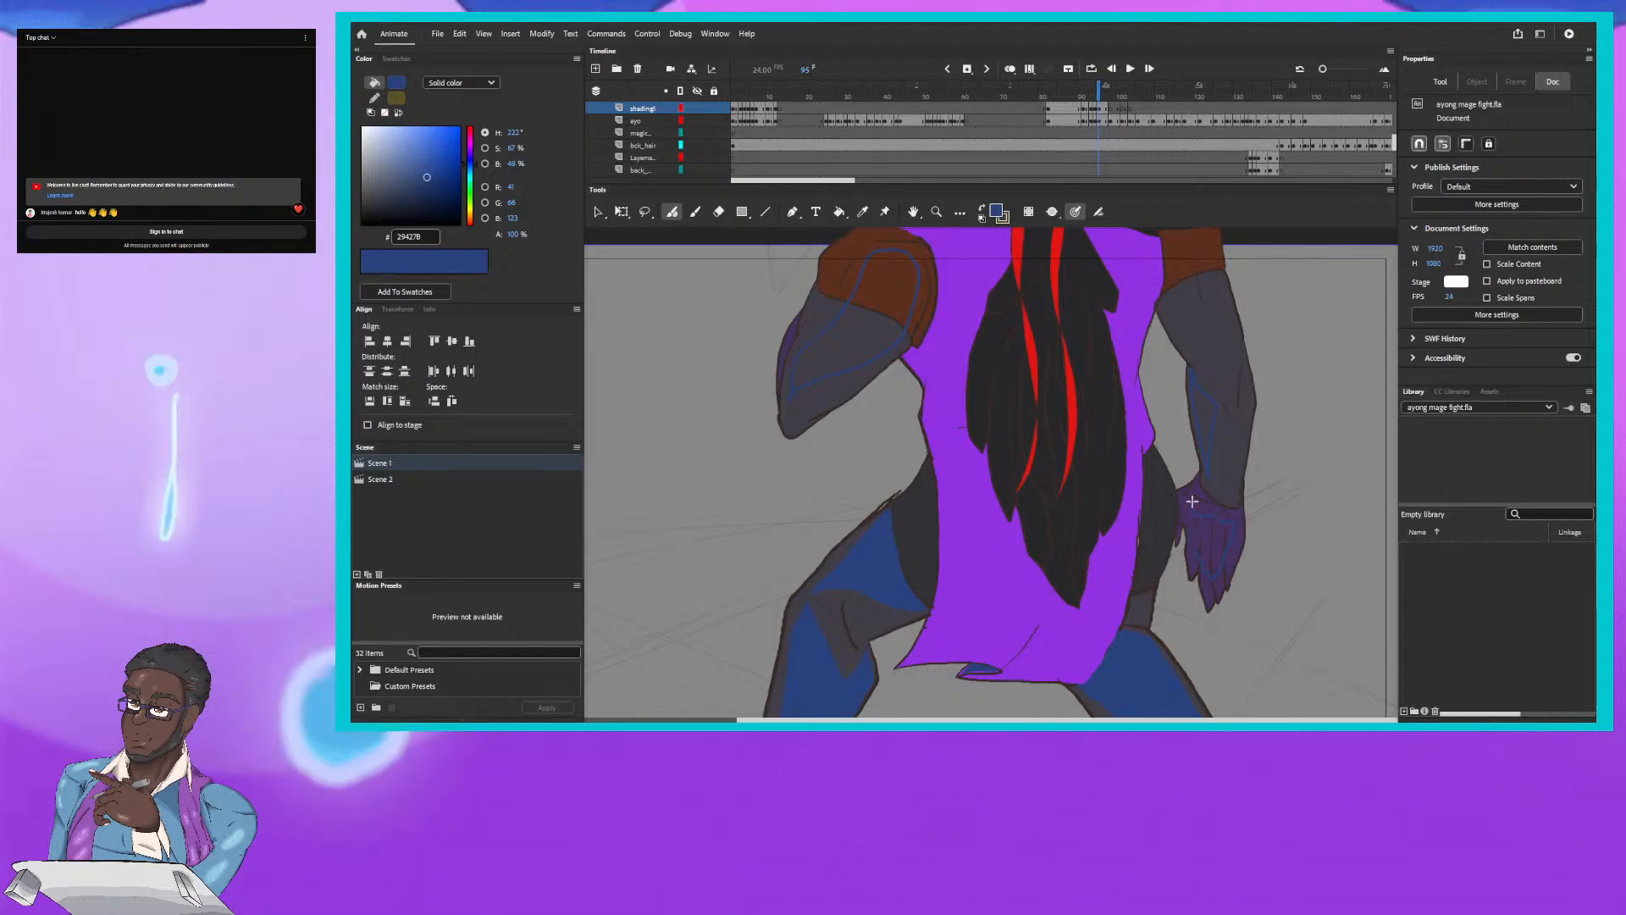
# Step: Fill the outlined shadows on the left arm, the right forearm and the right hand with blue at frame 95
pyautogui.press('k')
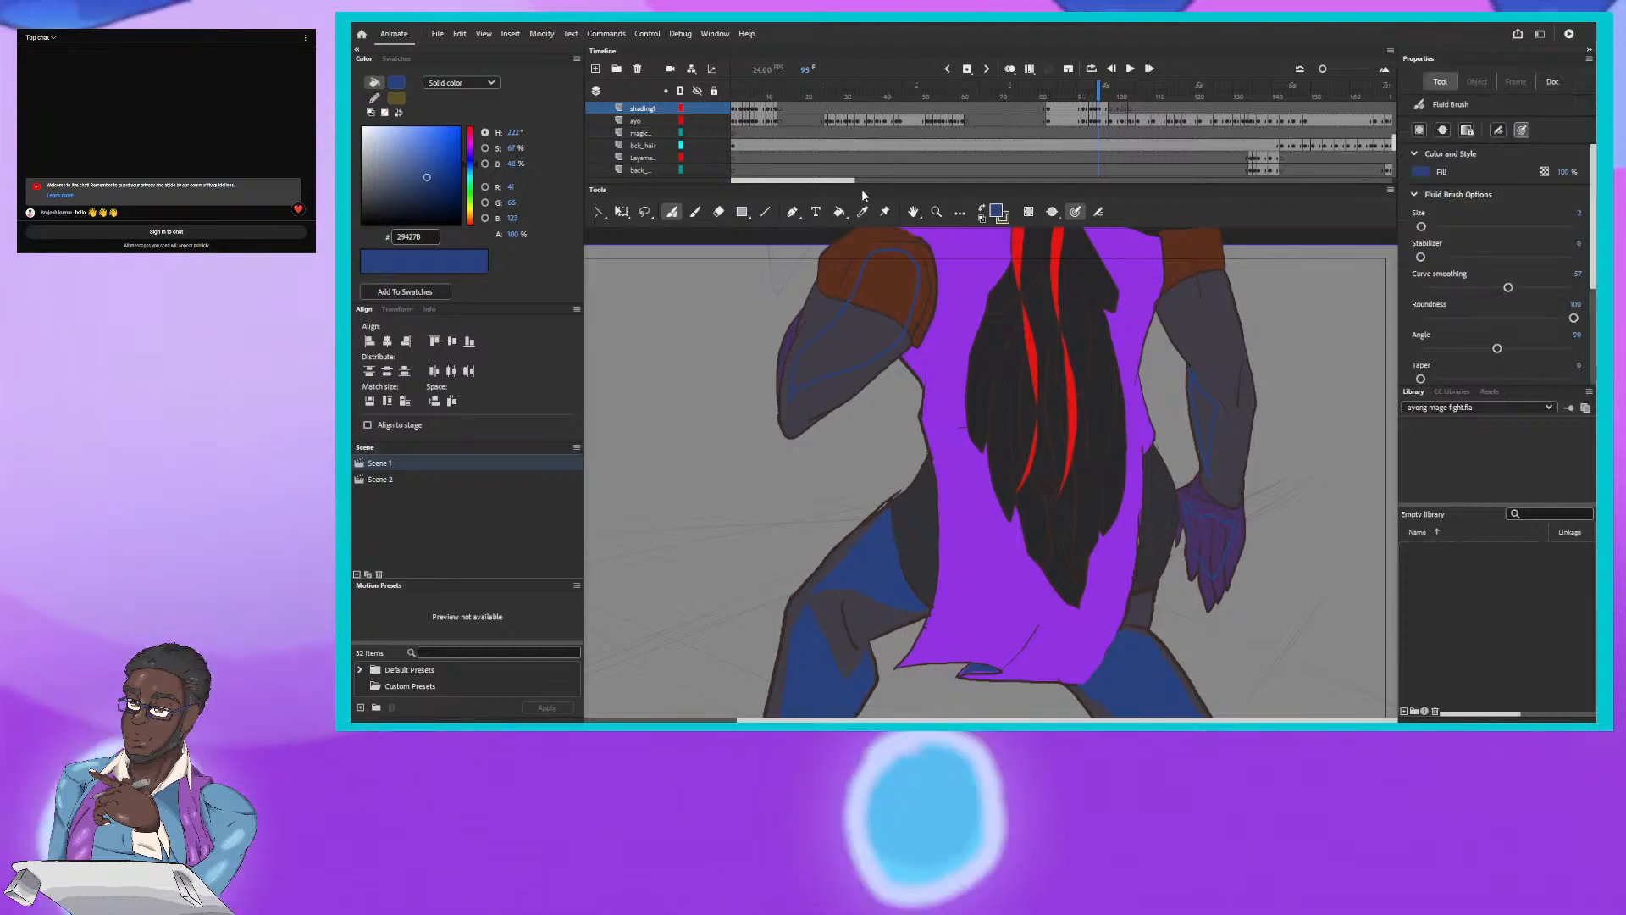
pyautogui.click(870, 341)
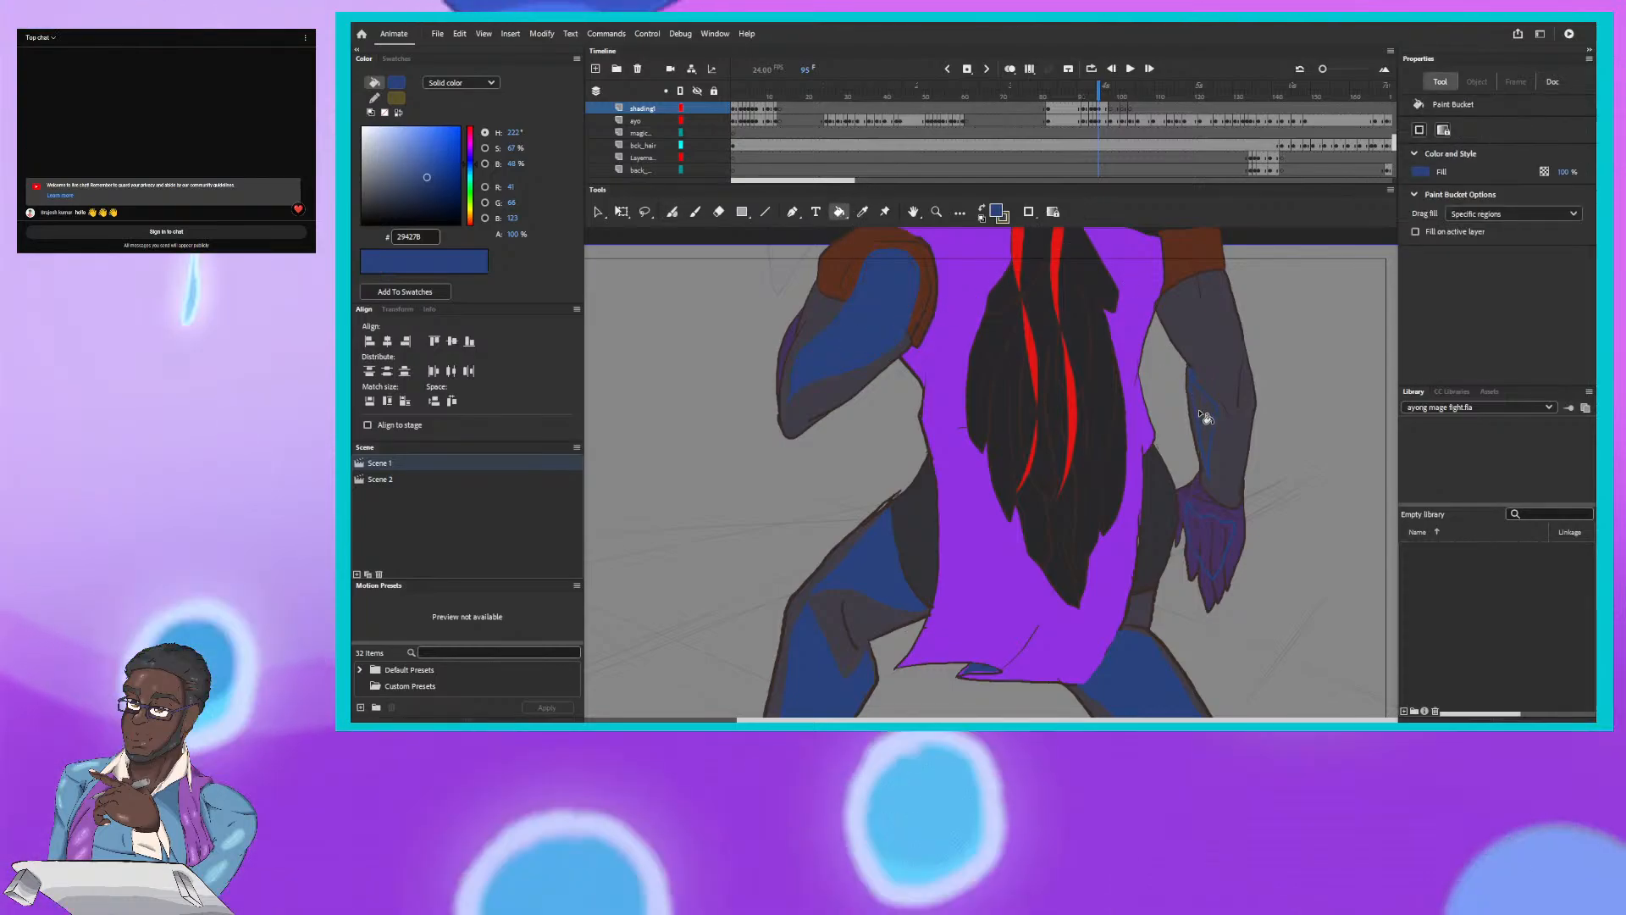
pyautogui.click(1206, 418)
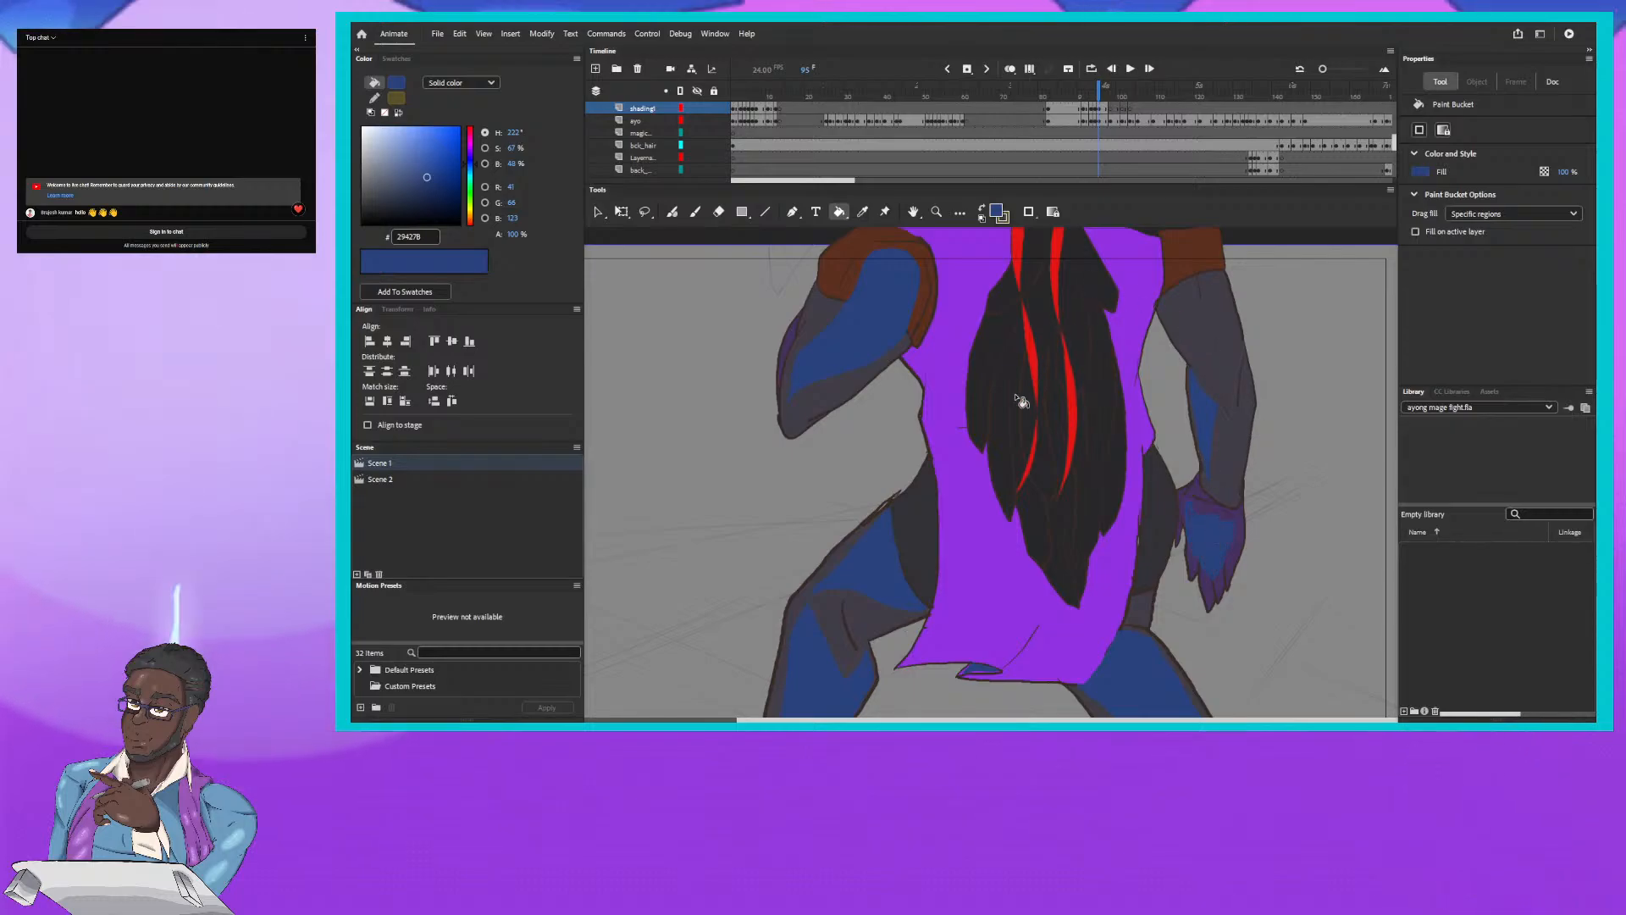
pyautogui.scroll(-5, 1020, 402)
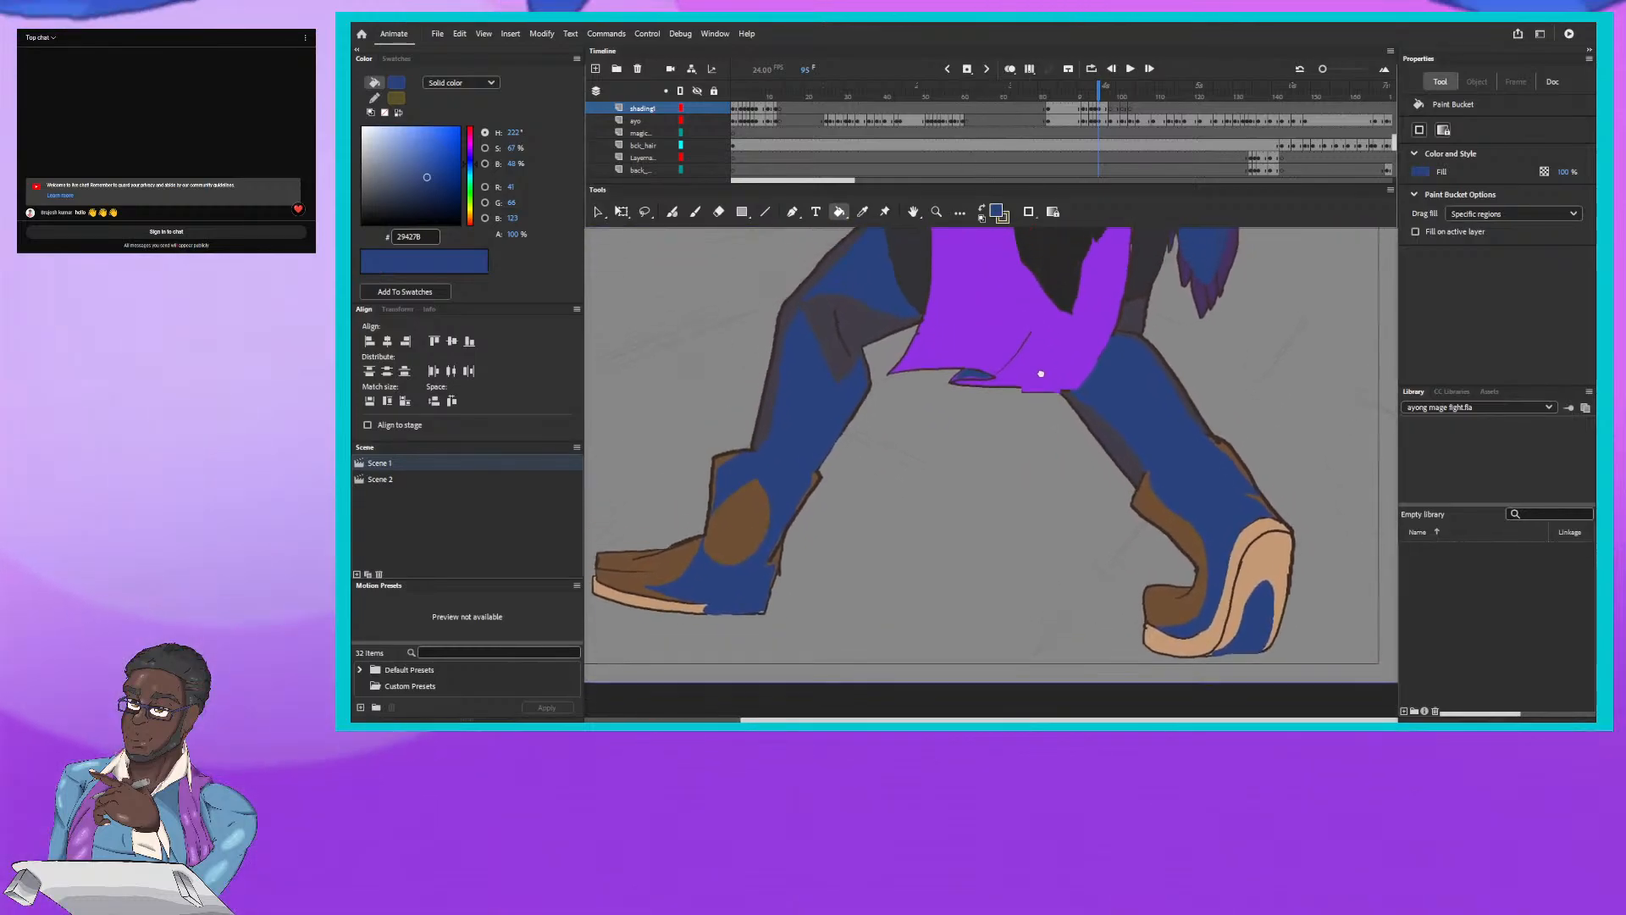
pyautogui.moveTo(1041, 374); pyautogui.dragTo(1047, 497)
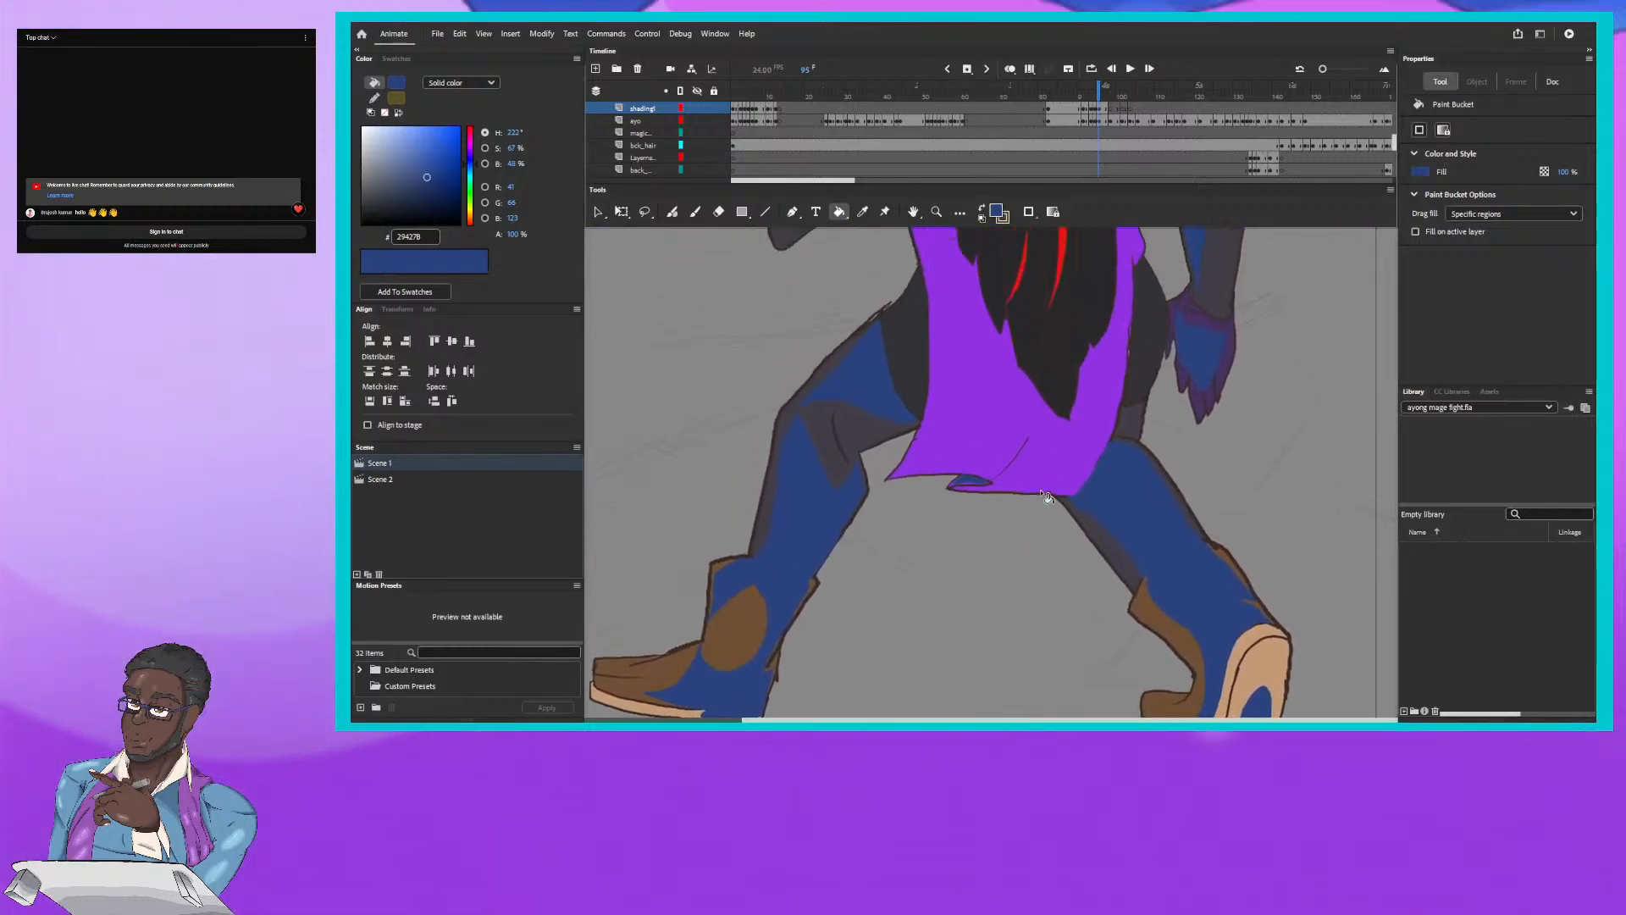
# Step: Compare the leg and boot shading across frames 93 to 99, ending on the unshaded pose at frame 99
pyautogui.click(1104, 92)
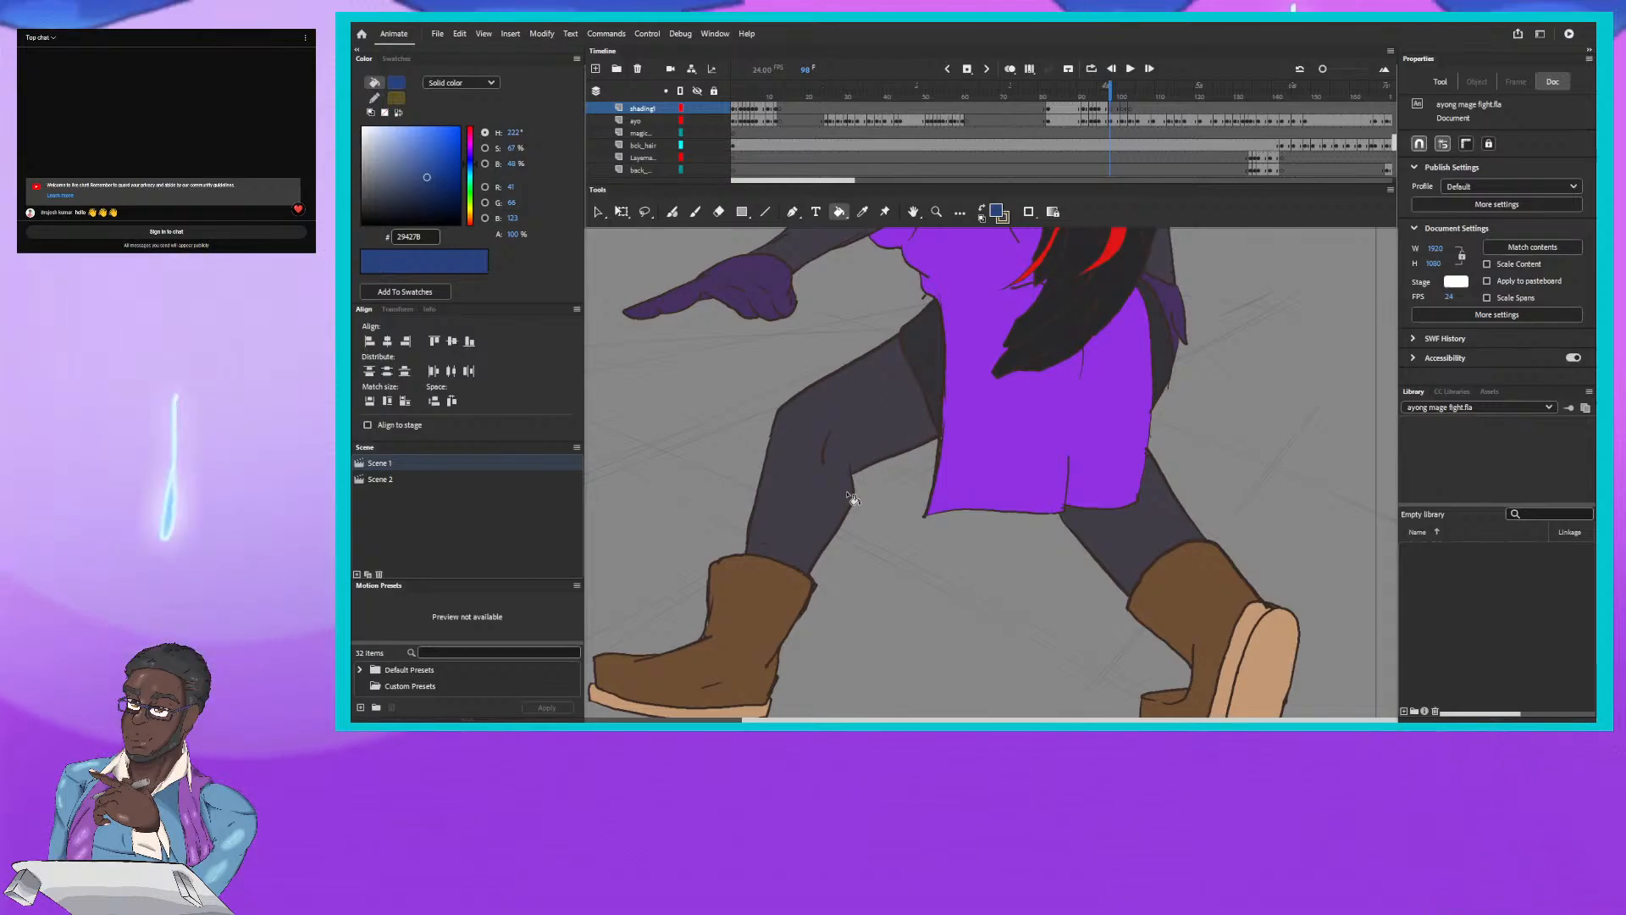
pyautogui.moveTo(849, 495); pyautogui.dragTo(952, 405)
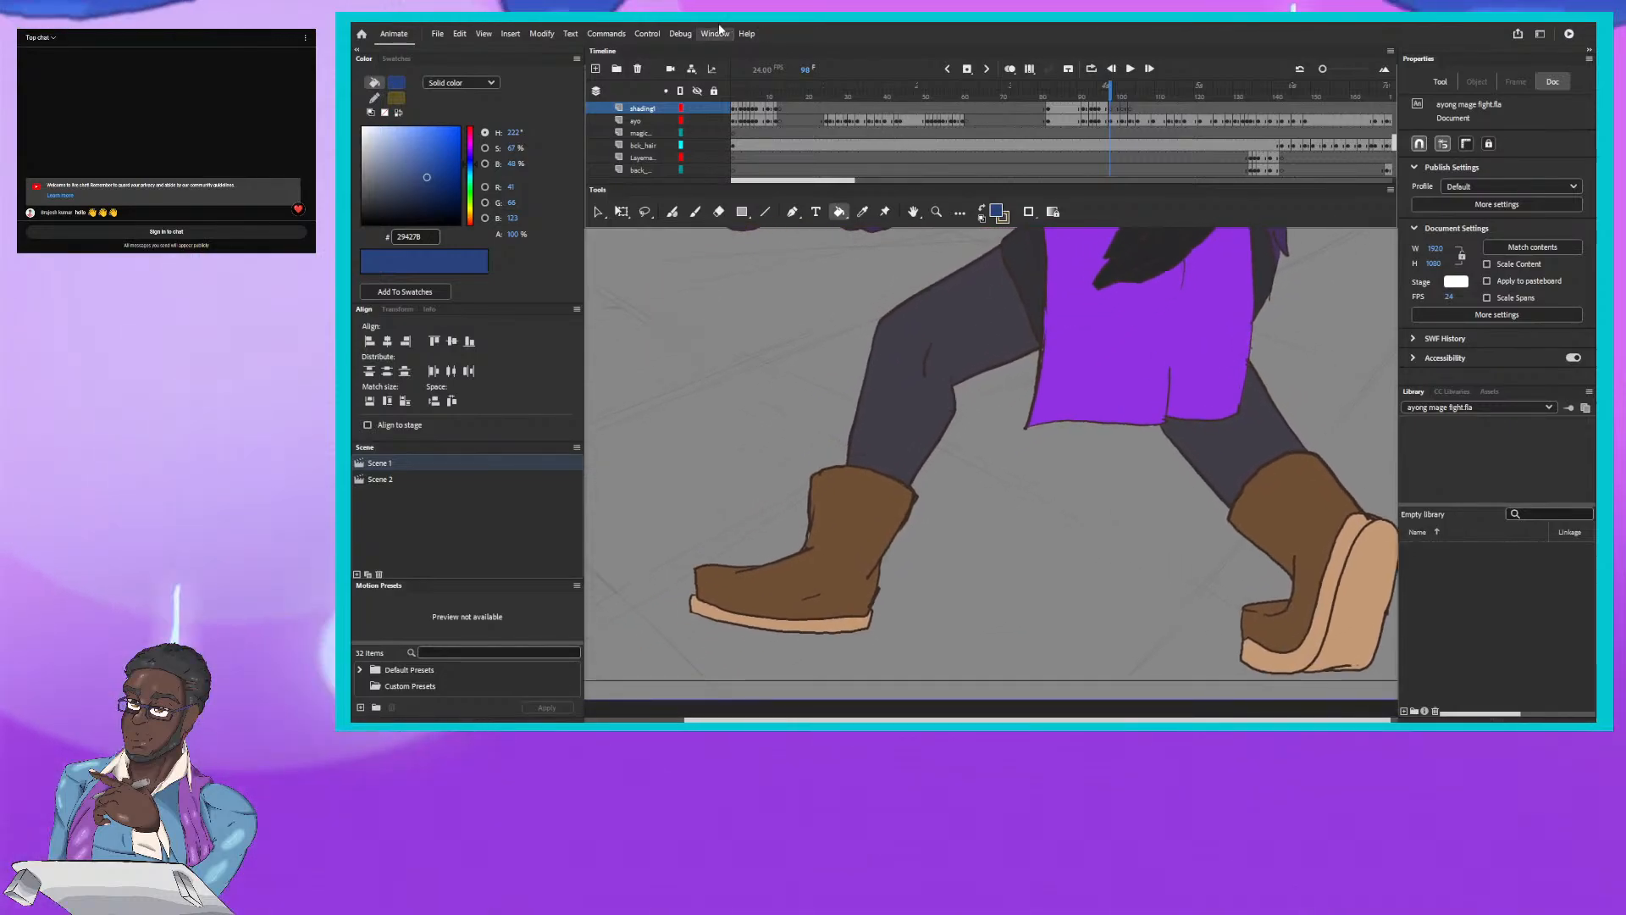
pyautogui.click(1109, 86)
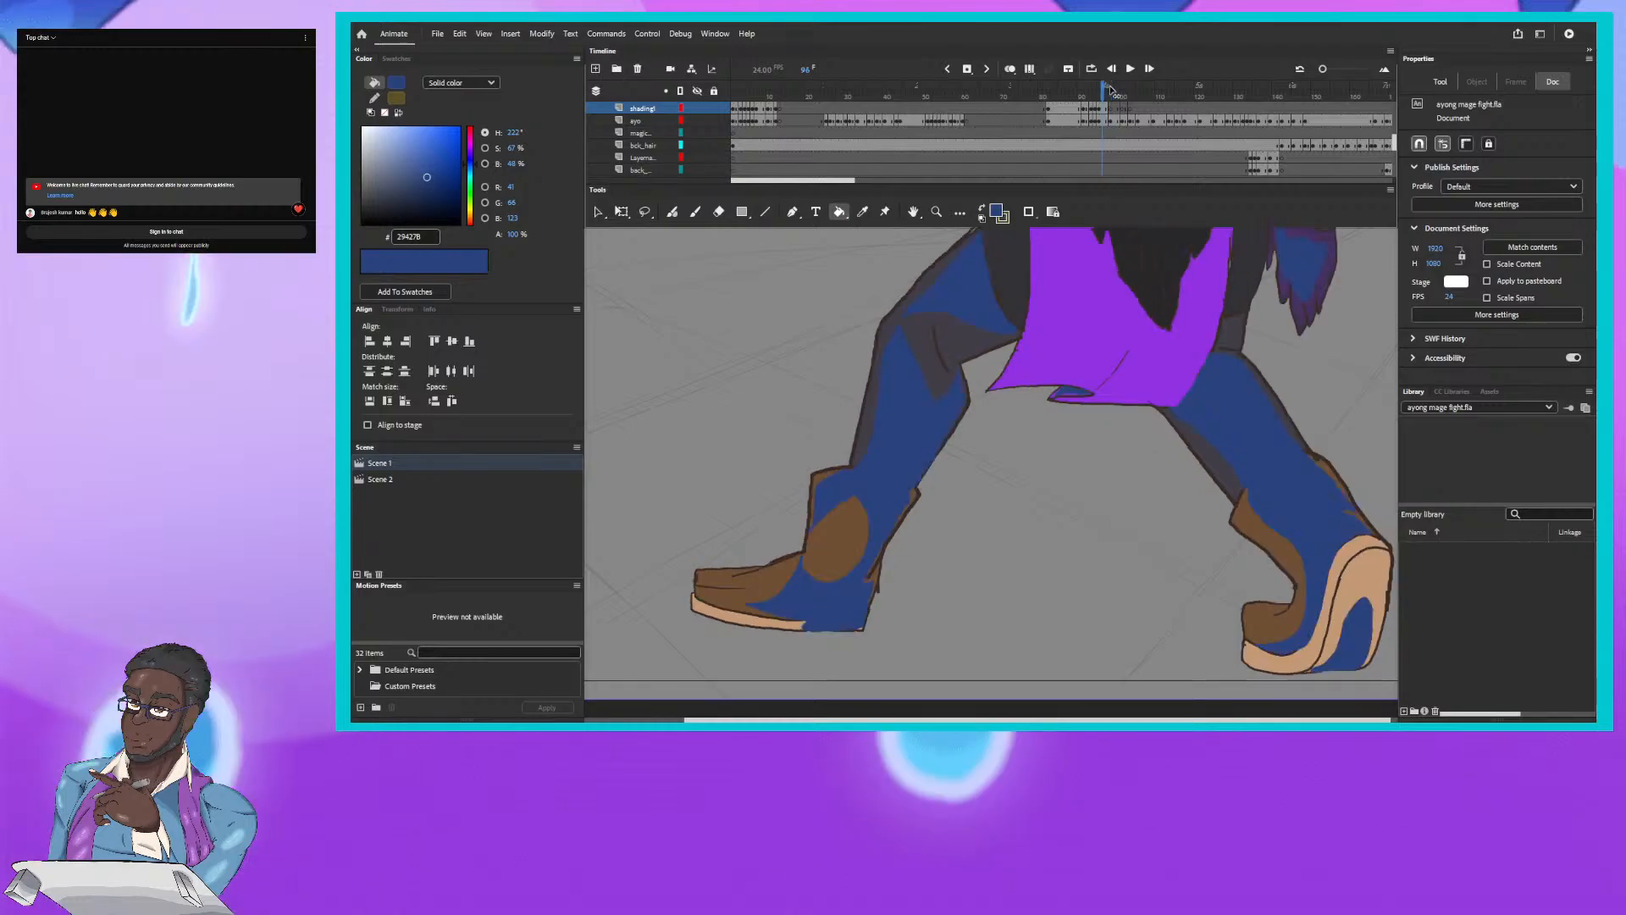
pyautogui.press(',')
pyautogui.press(',')
pyautogui.press(',')
pyautogui.press(',')
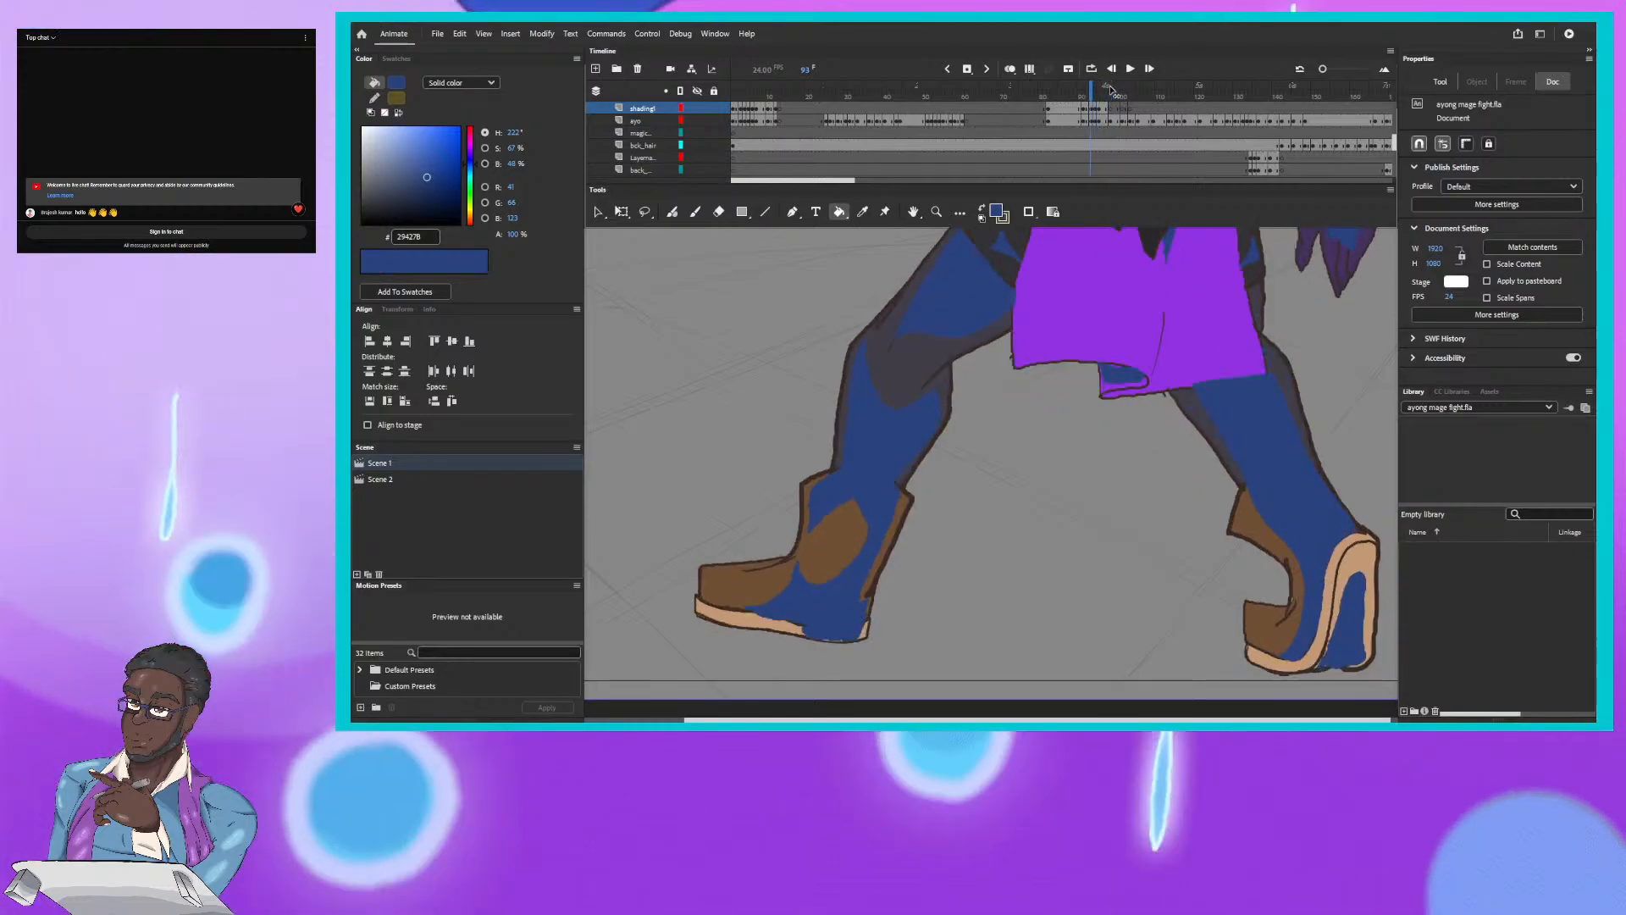
pyautogui.press('.')
pyautogui.press('.')
pyautogui.press('.')
pyautogui.press('.')
pyautogui.press('.')
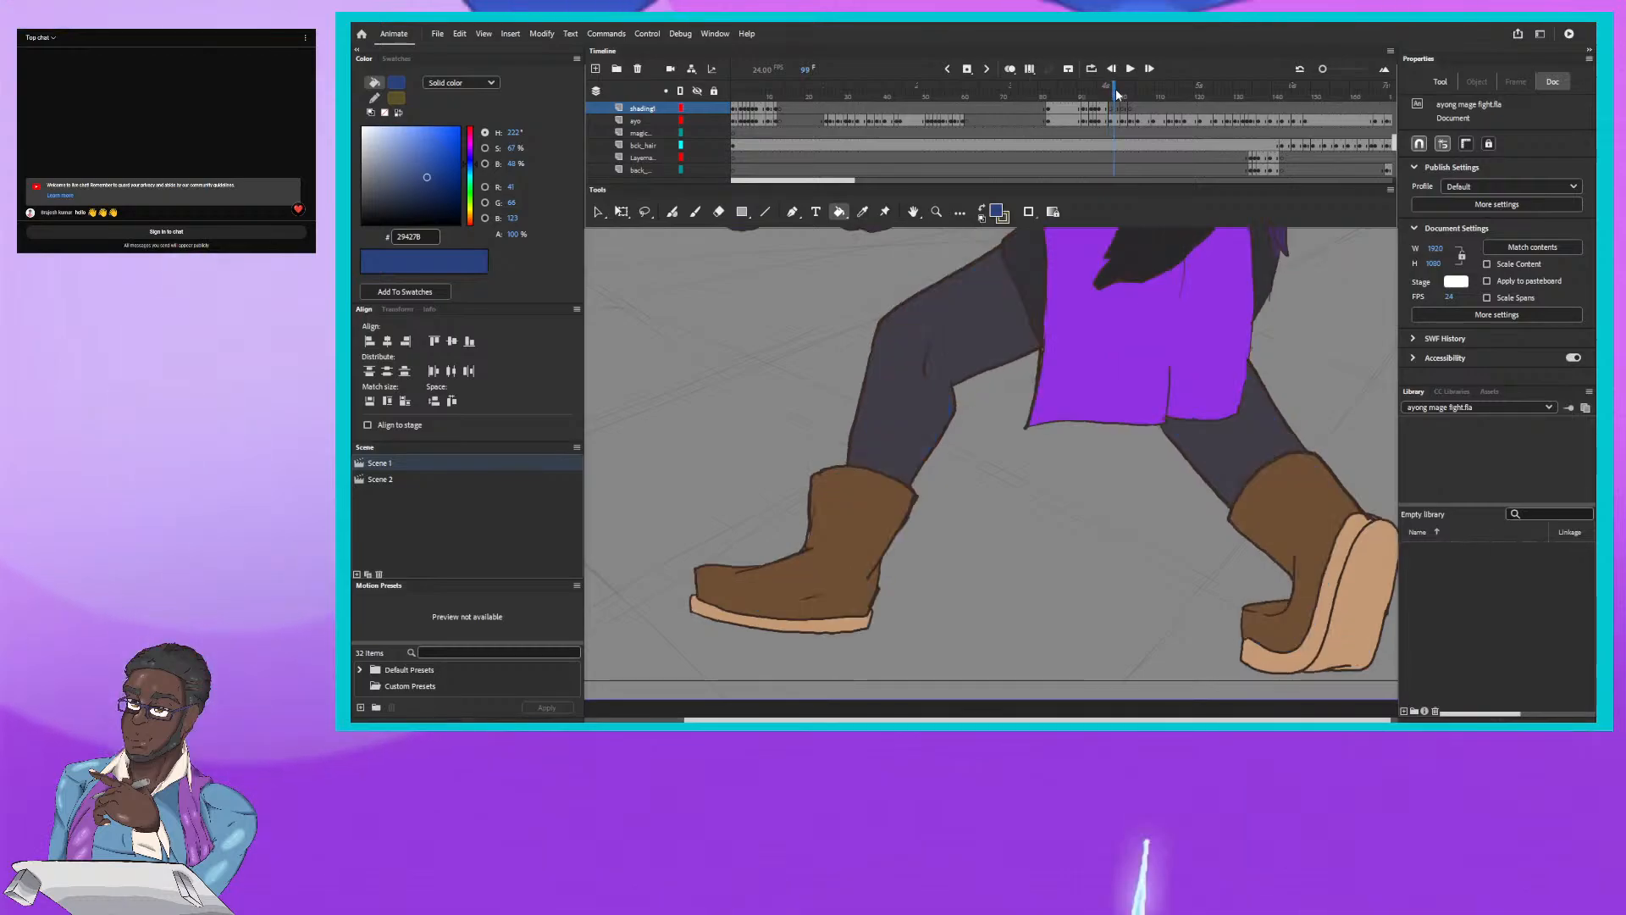
# Step: Outline the shadow edges on the left knee, calf and back of the boot on the frame 98 pose, using frame 97 as reference
pyautogui.click(674, 211)
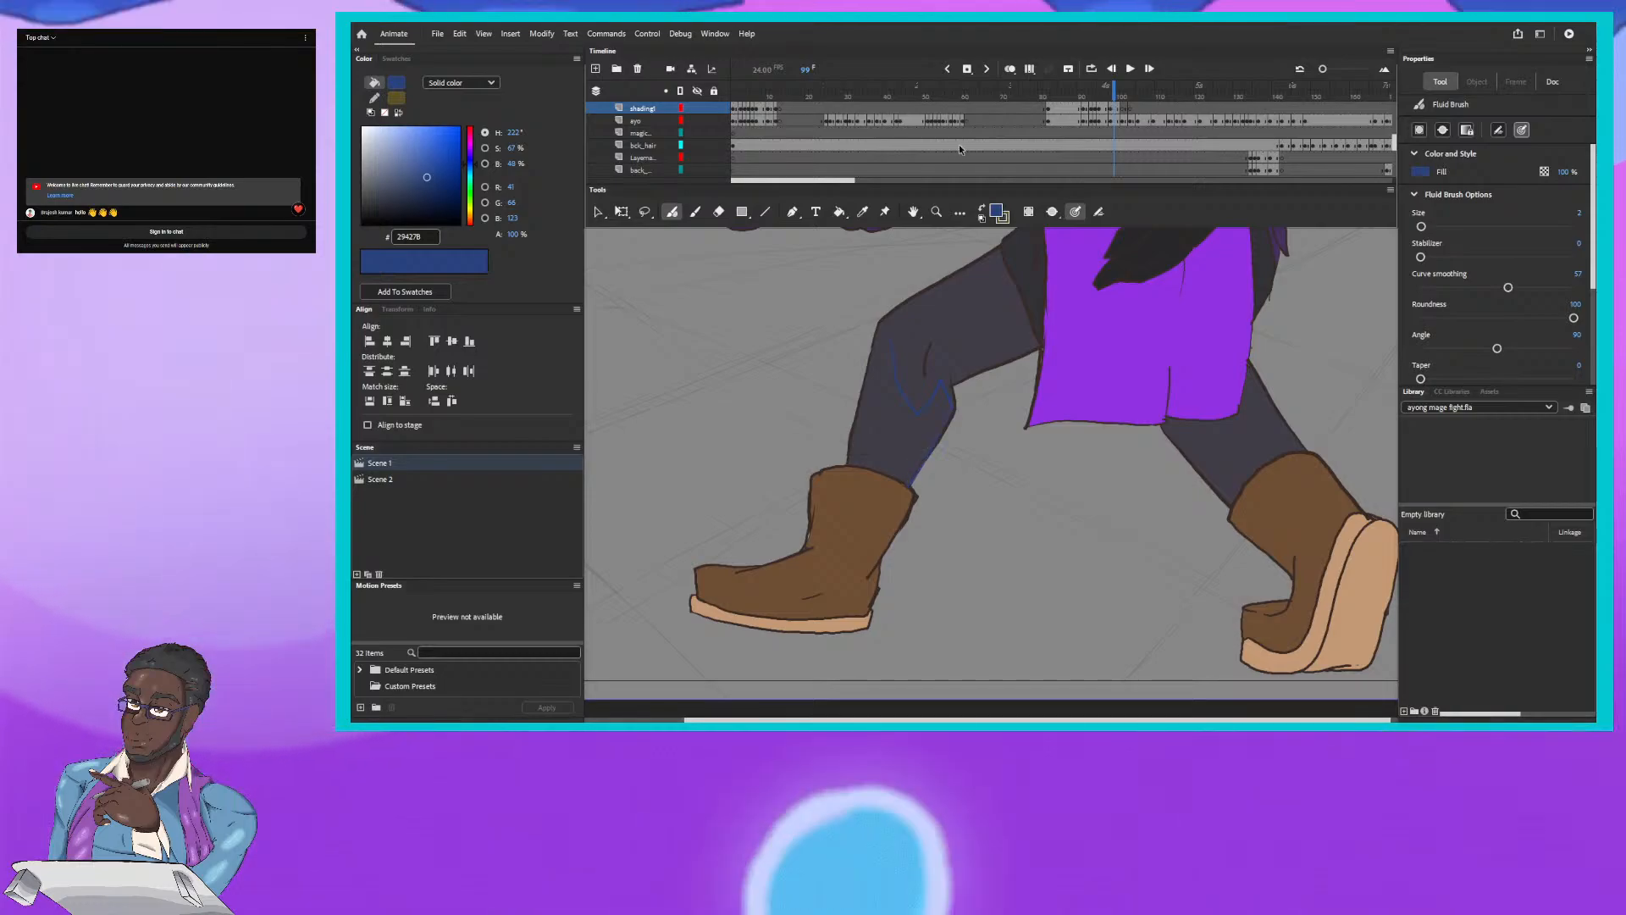
pyautogui.click(1109, 88)
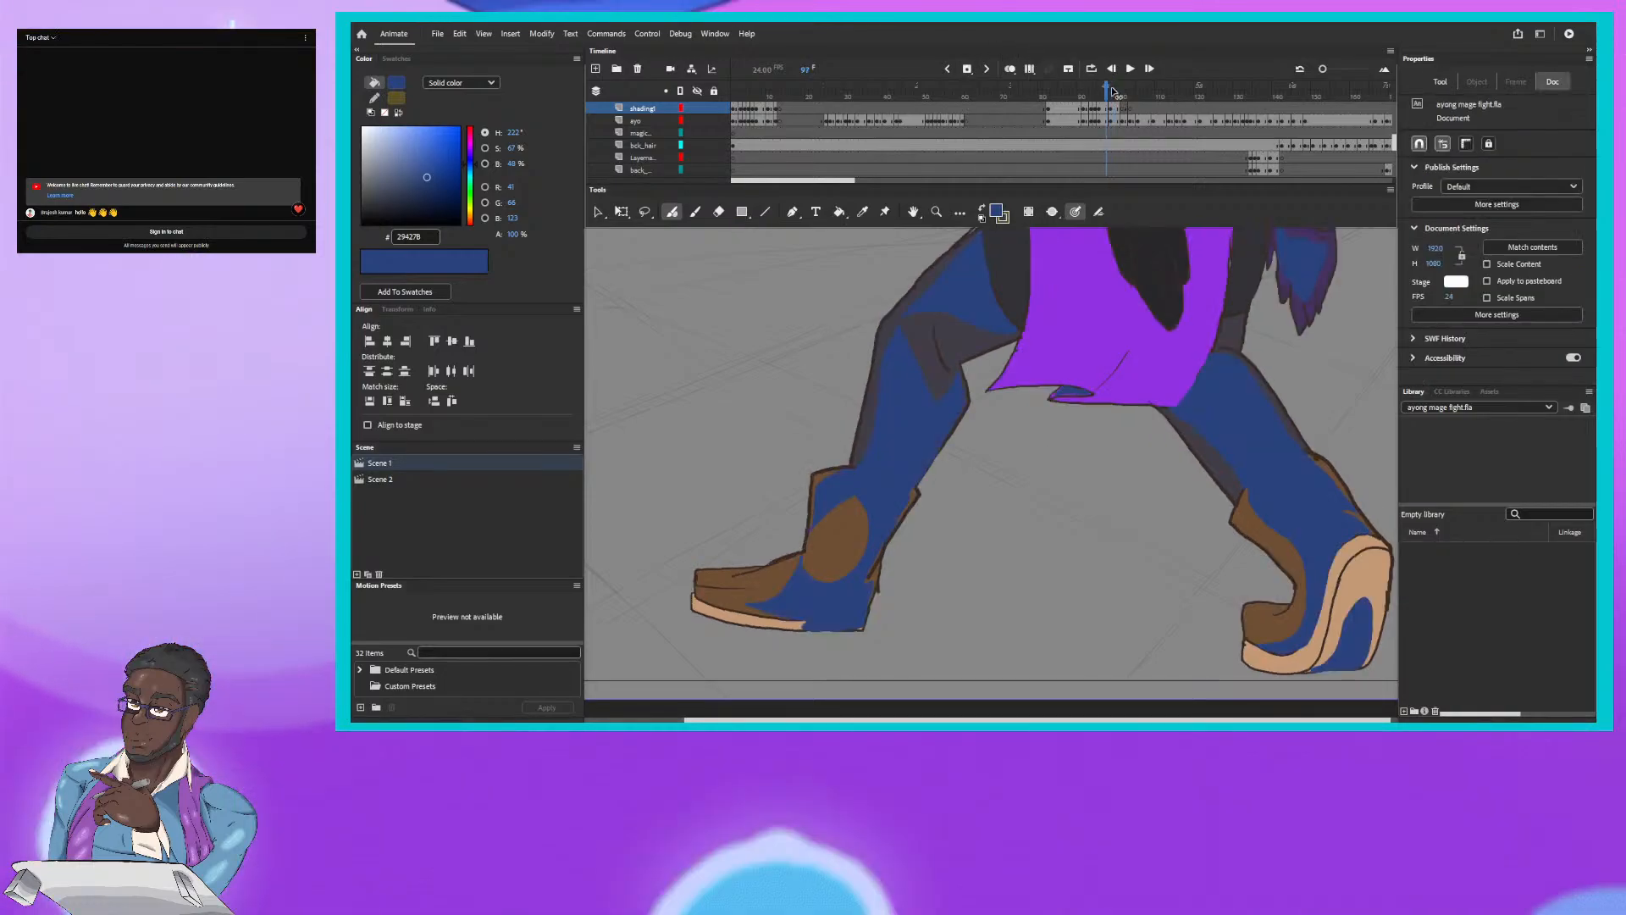
pyautogui.click(1112, 88)
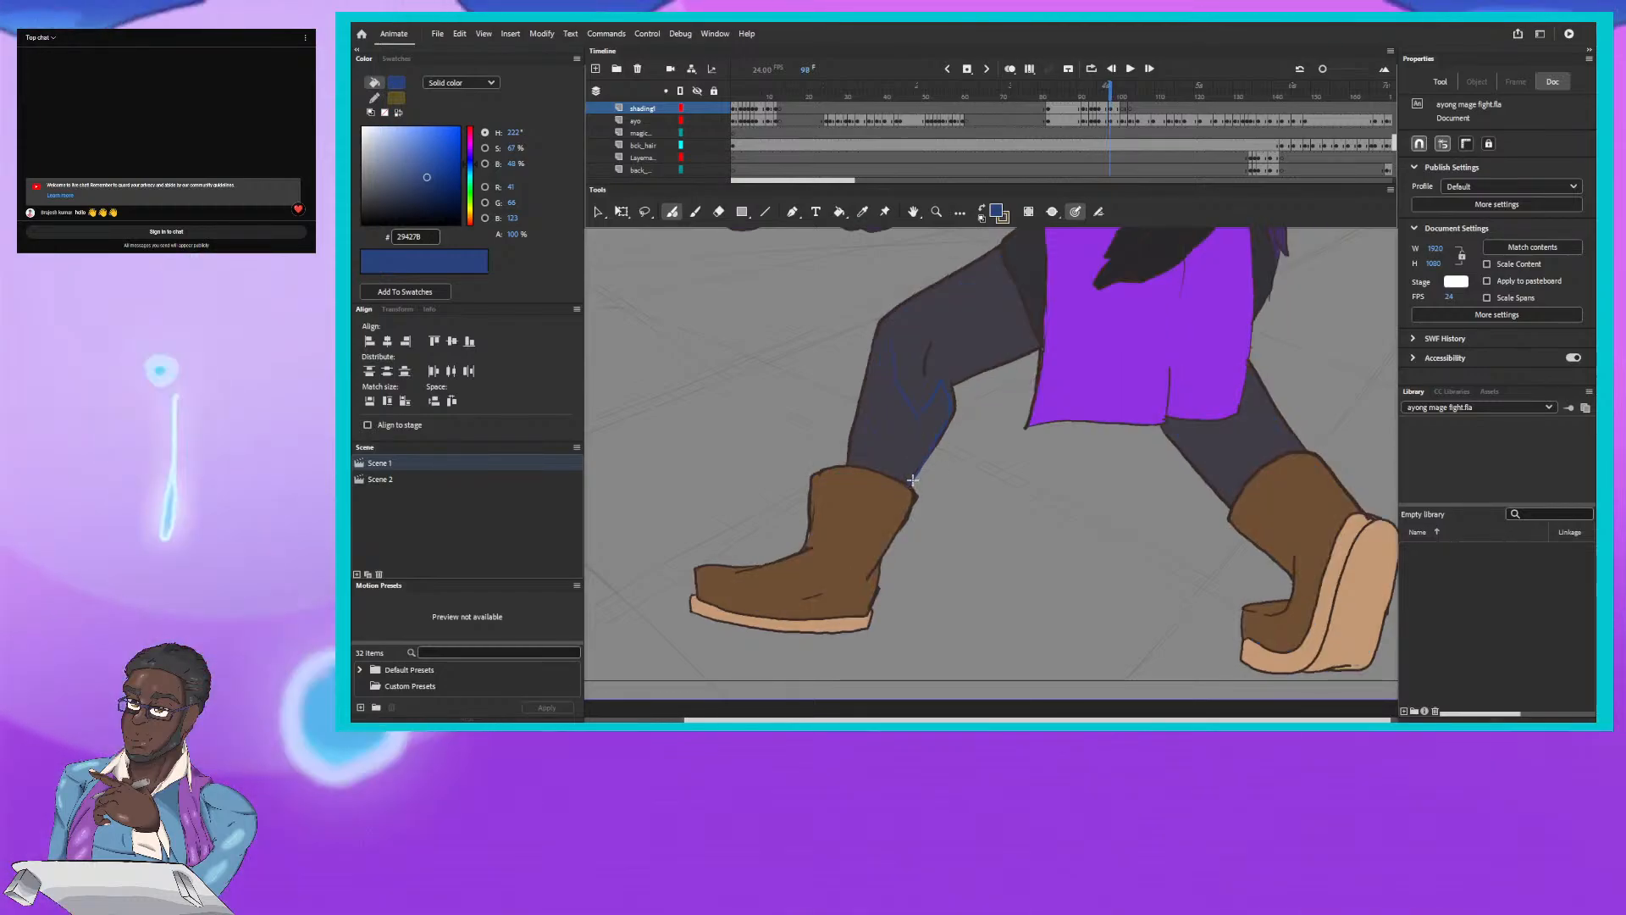
pyautogui.moveTo(904, 495)
pyautogui.mouseDown()
pyautogui.moveTo(860, 583)
pyautogui.moveTo(868, 609)
pyautogui.mouseUp()
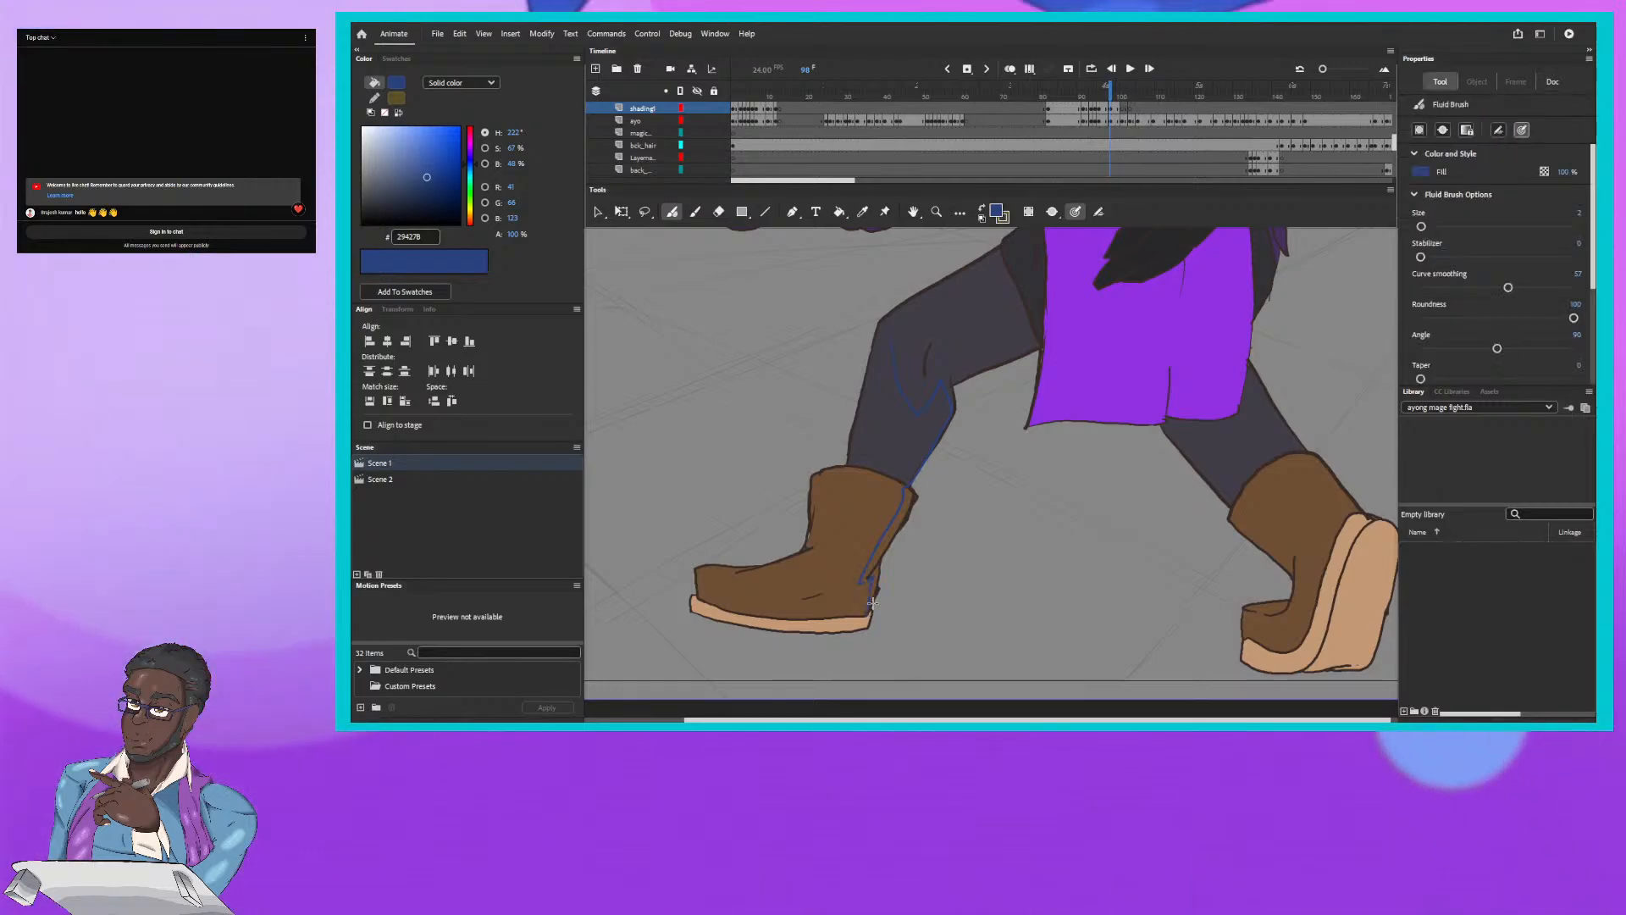
# Step: Outline the shadow around the heel, sole and instep of the left boot at frame 98, following the shading on frame 97
pyautogui.click(1105, 88)
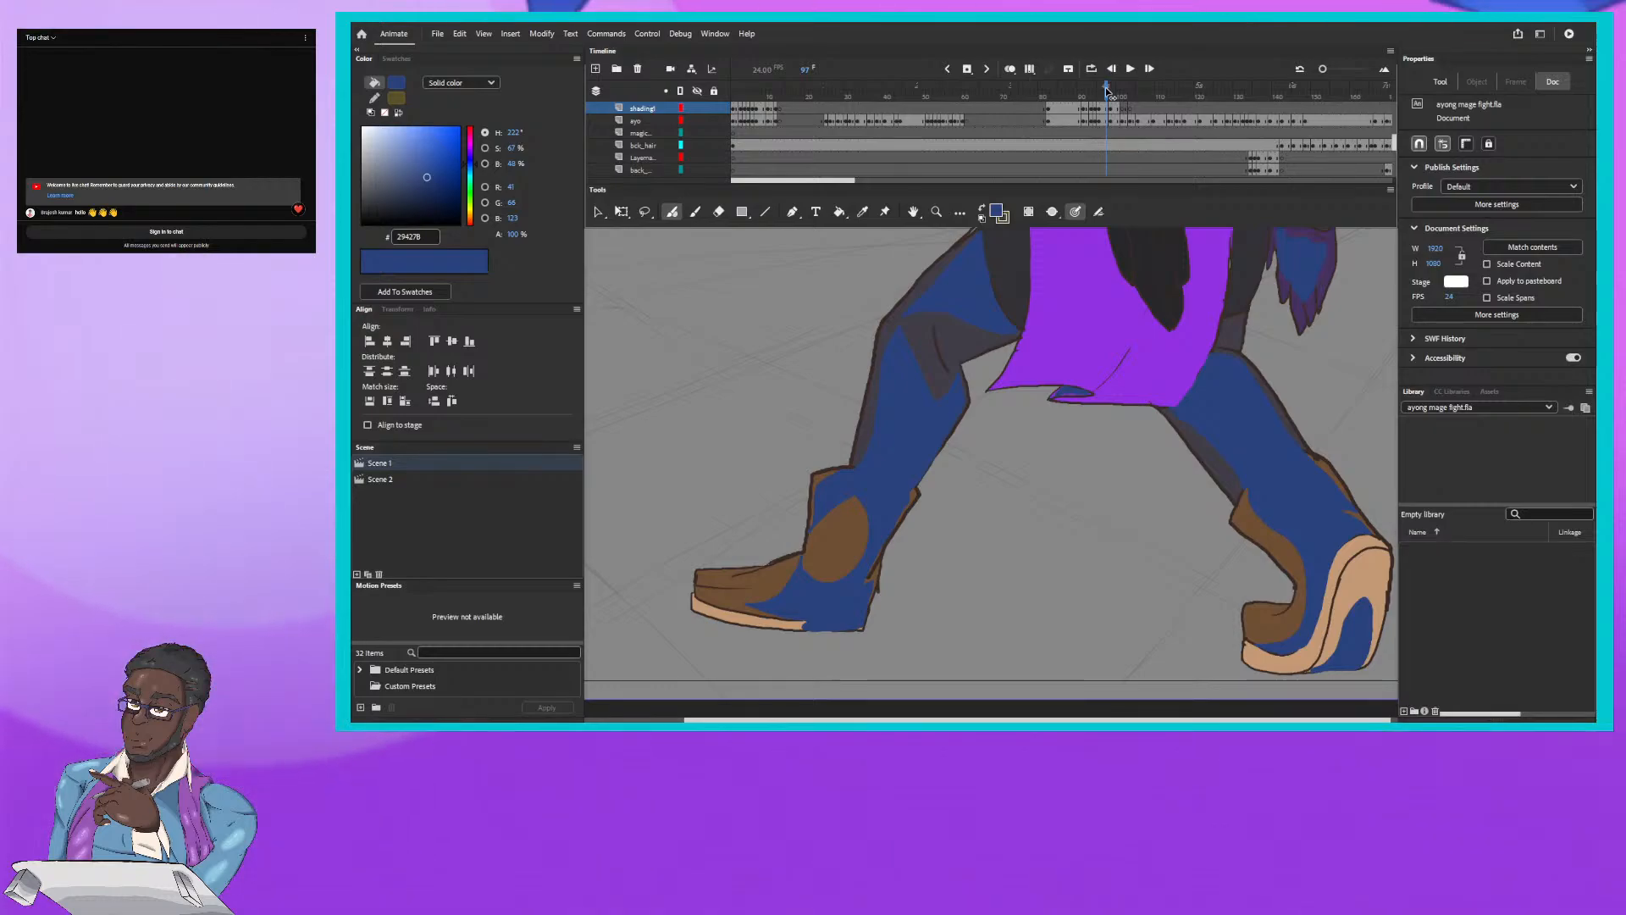
pyautogui.click(1110, 92)
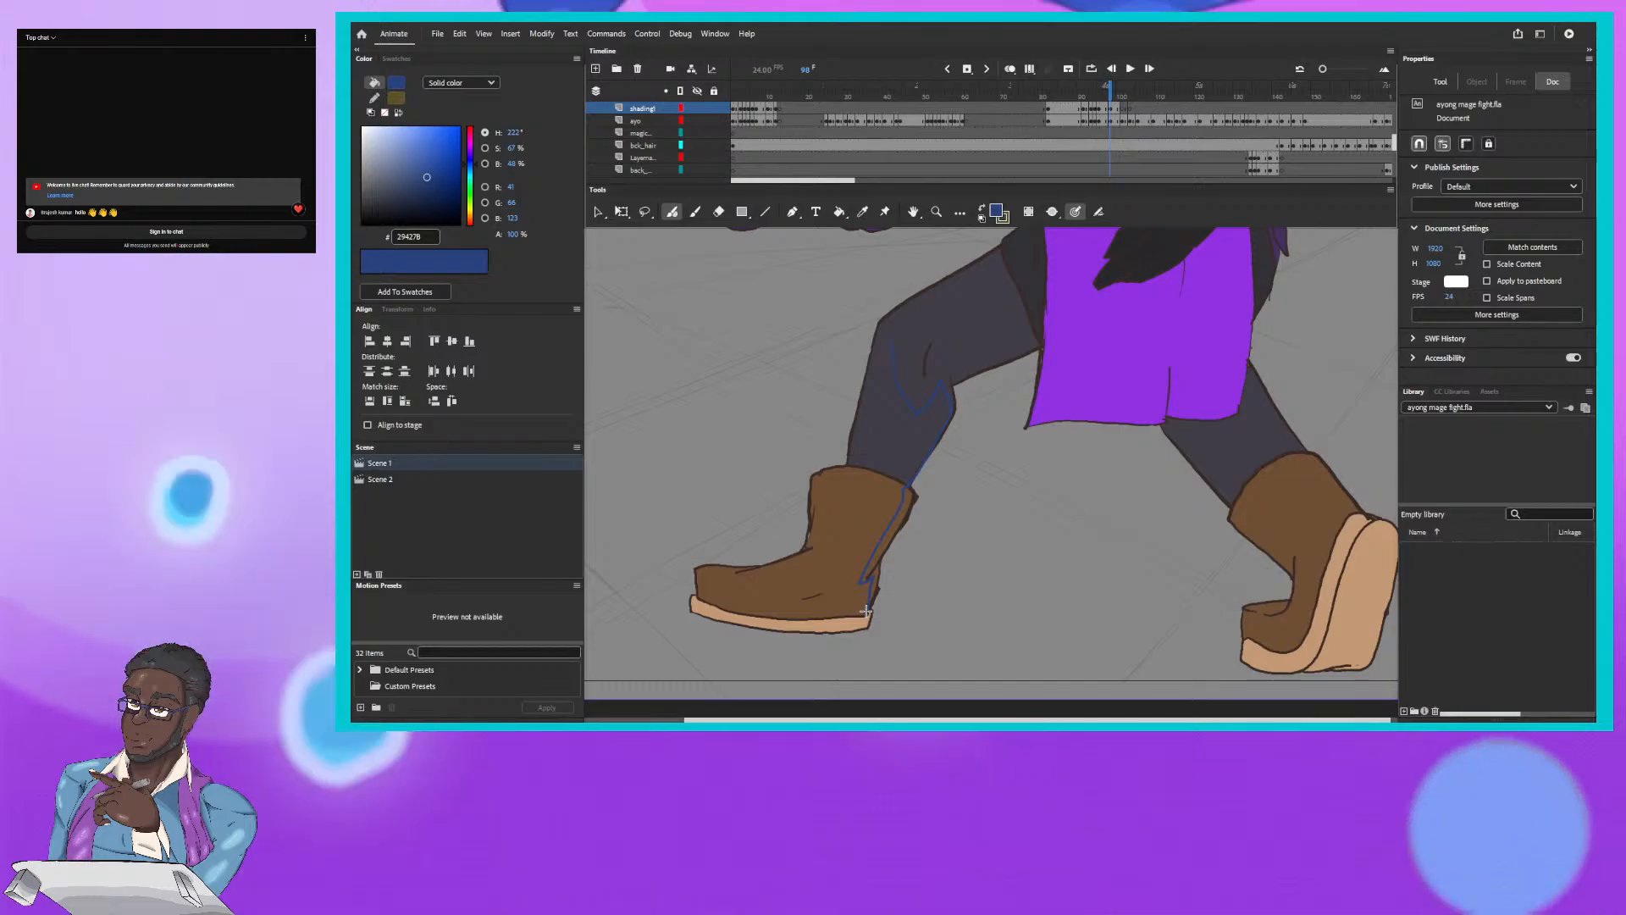
pyautogui.moveTo(866, 625); pyautogui.dragTo(817, 625)
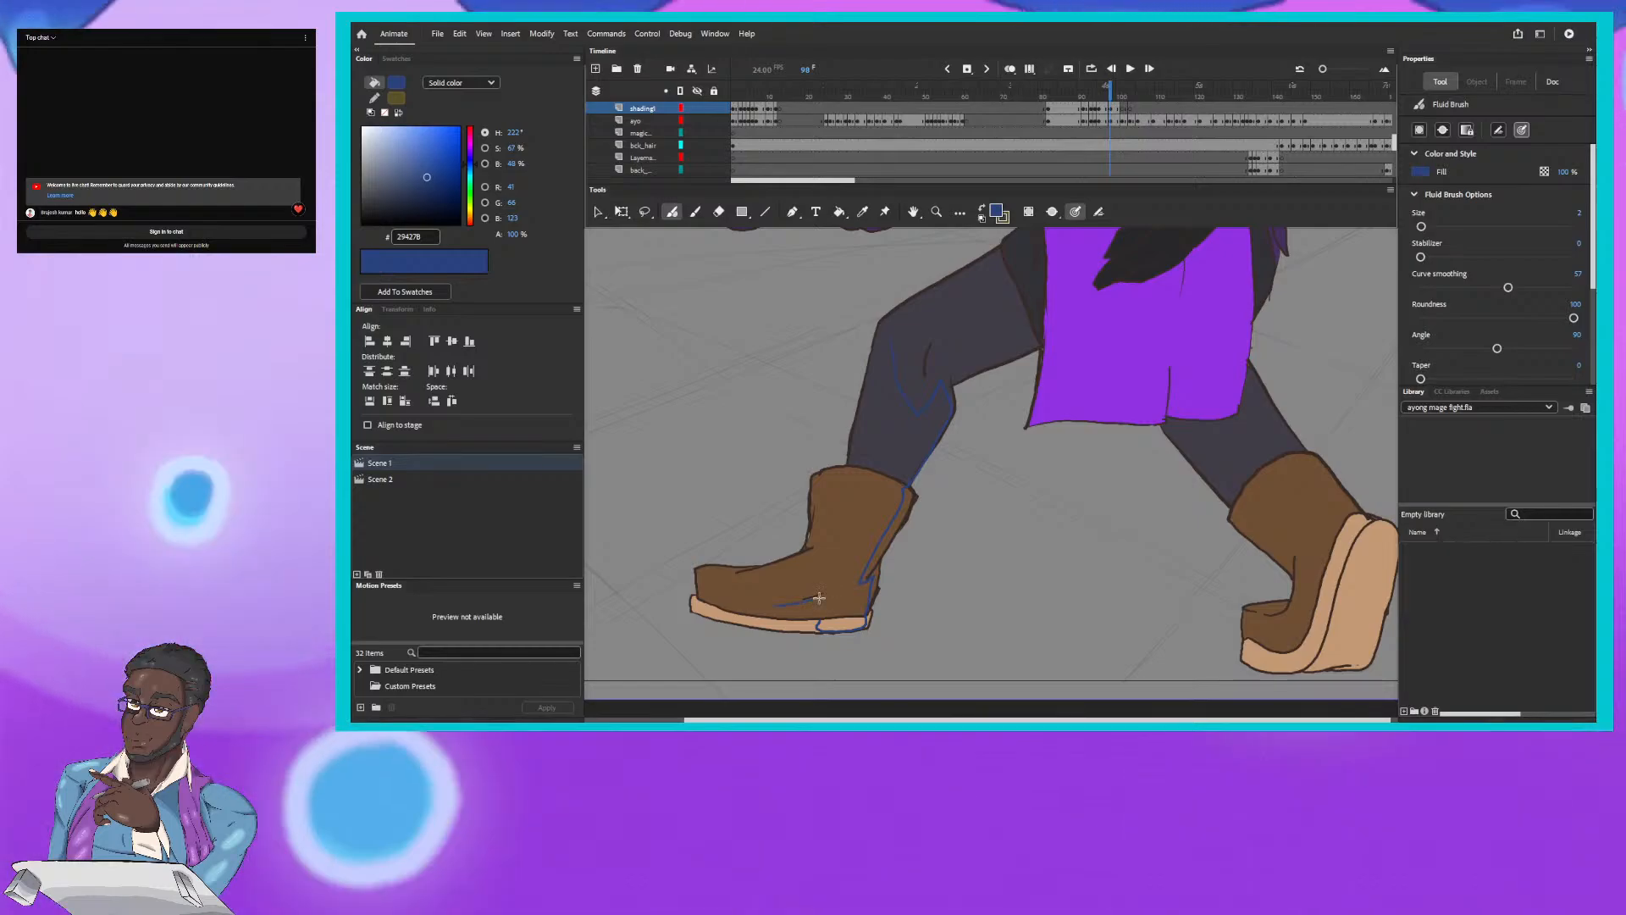
pyautogui.moveTo(819, 598); pyautogui.dragTo(760, 608)
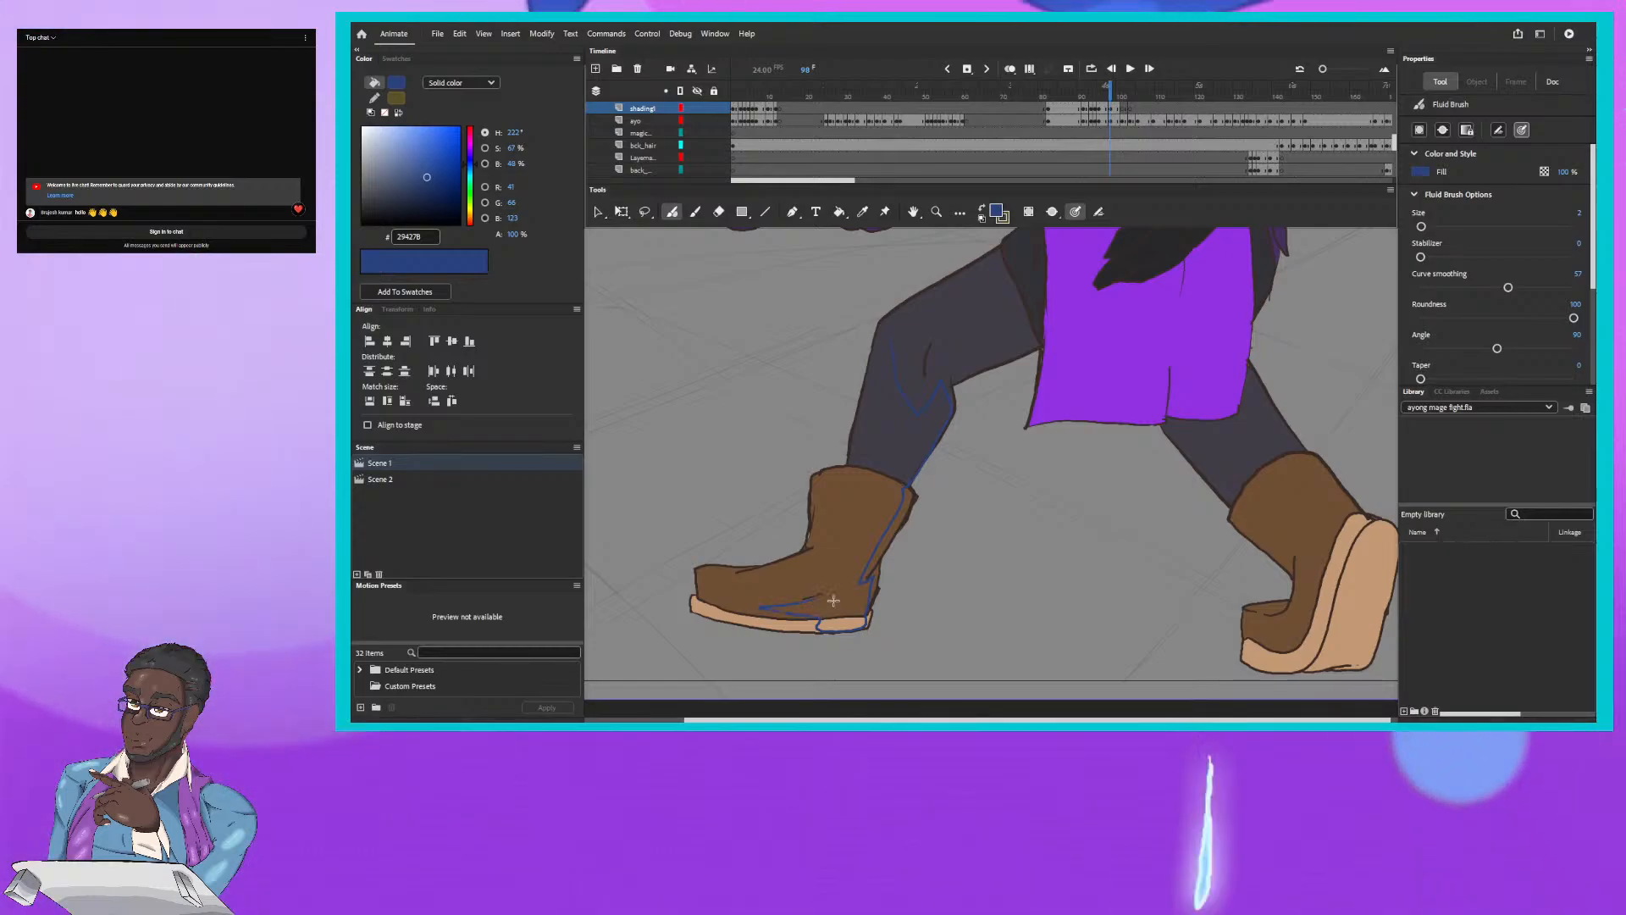
pyautogui.click(1108, 87)
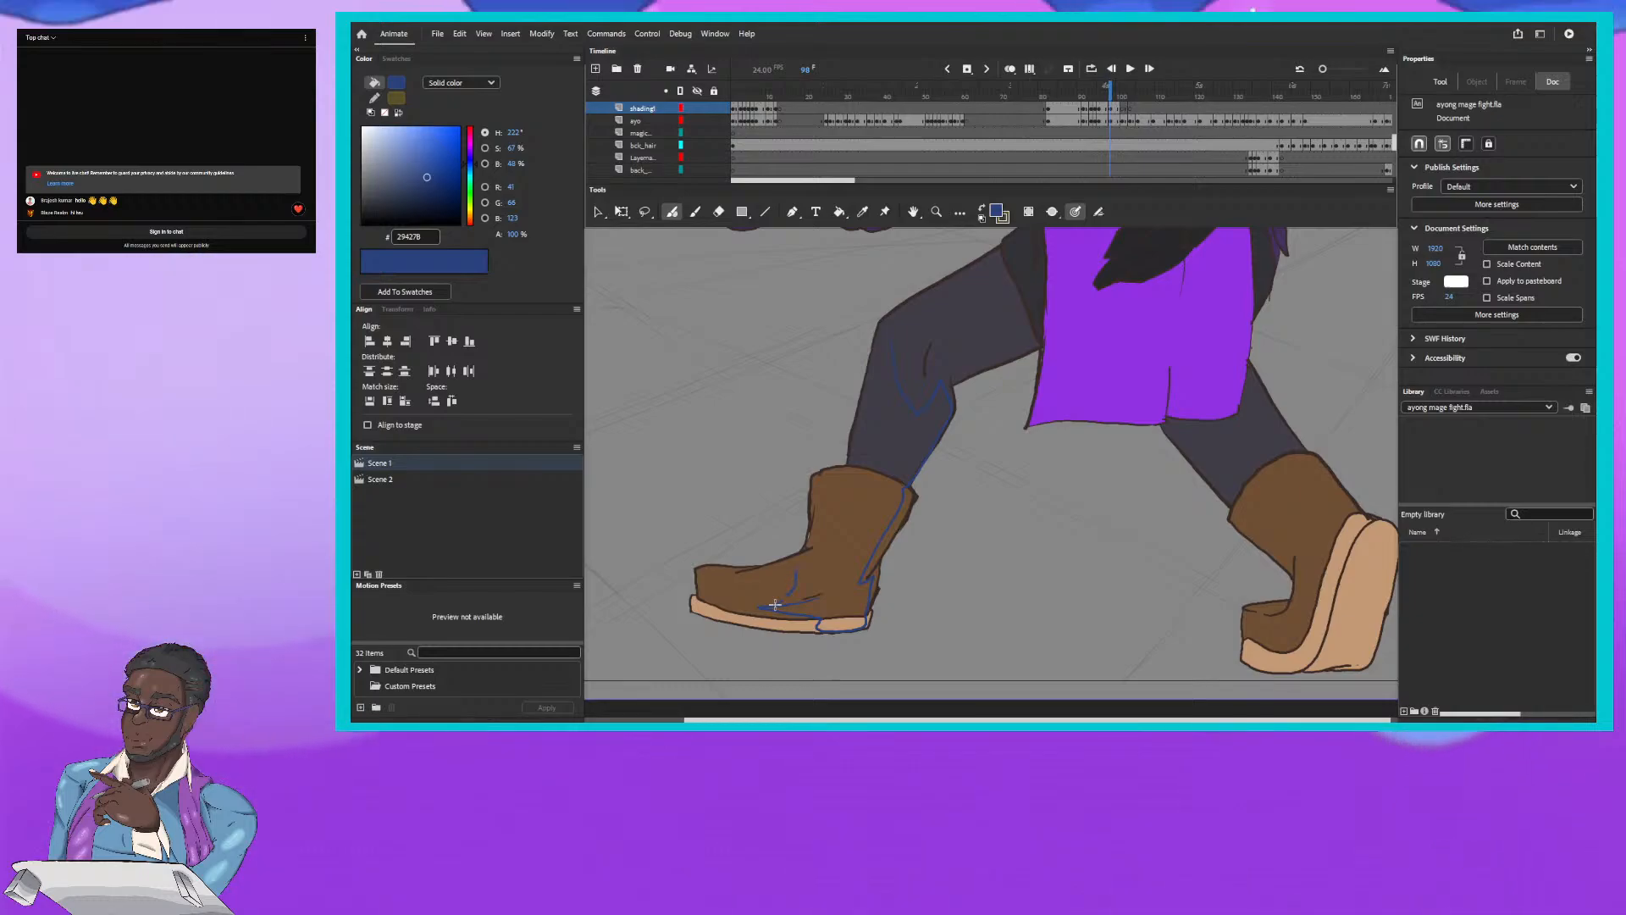
pyautogui.moveTo(775, 605); pyautogui.dragTo(818, 547)
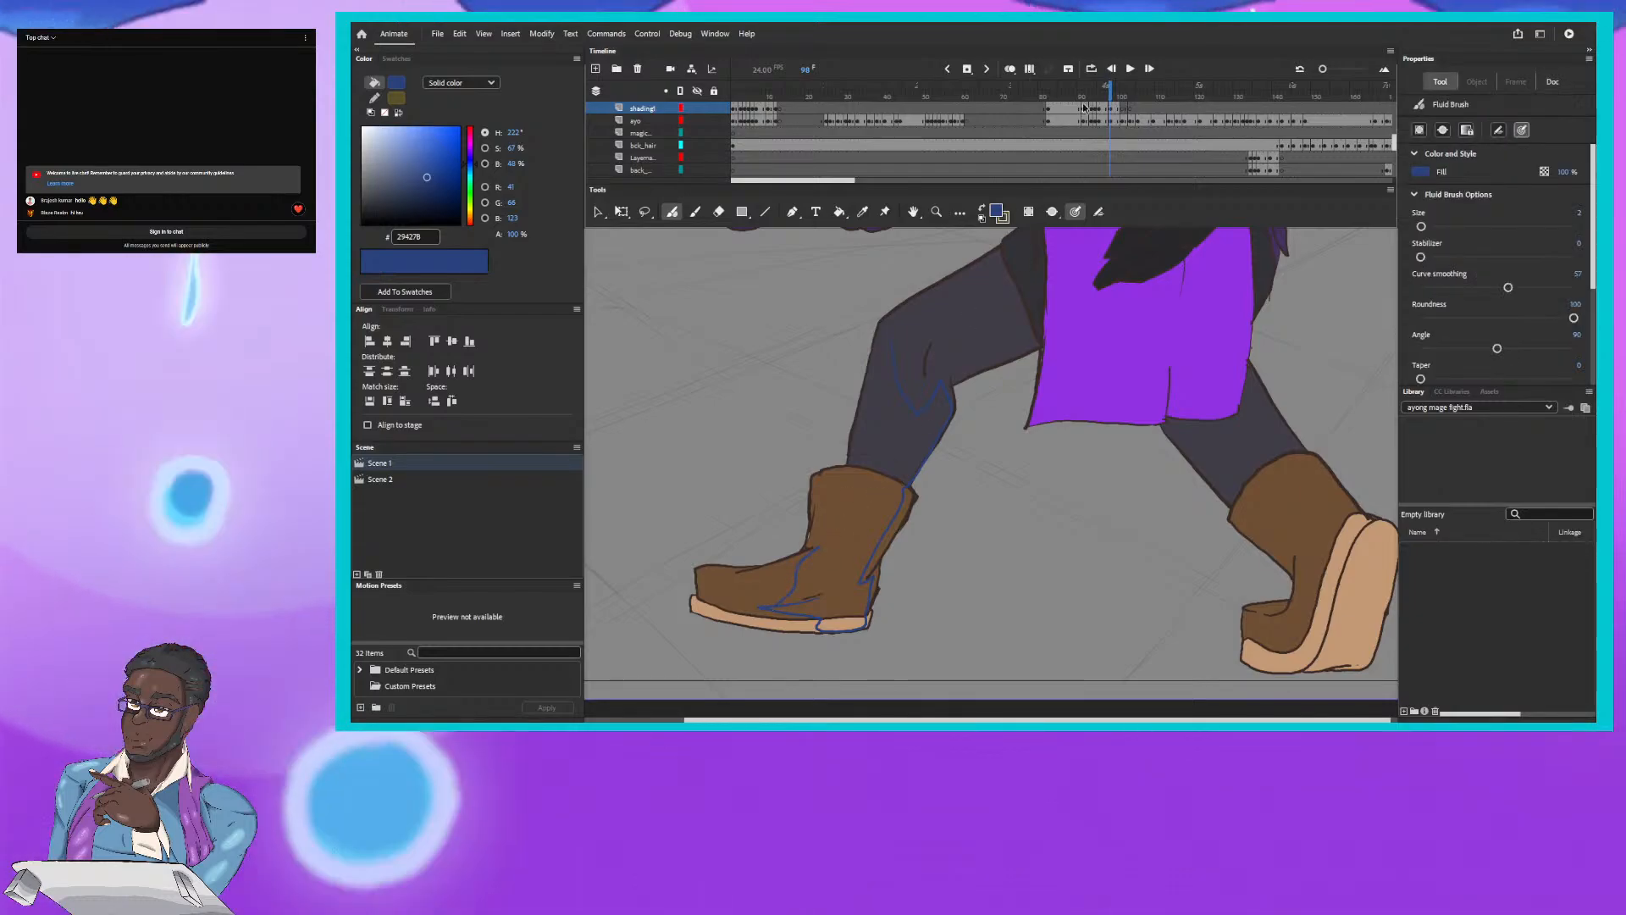
# Step: Outline the shadow around the left boot's shaft and on the left thigh at frame 98, checking against the neighbouring frames
pyautogui.click(1109, 89)
pyautogui.click(1112, 87)
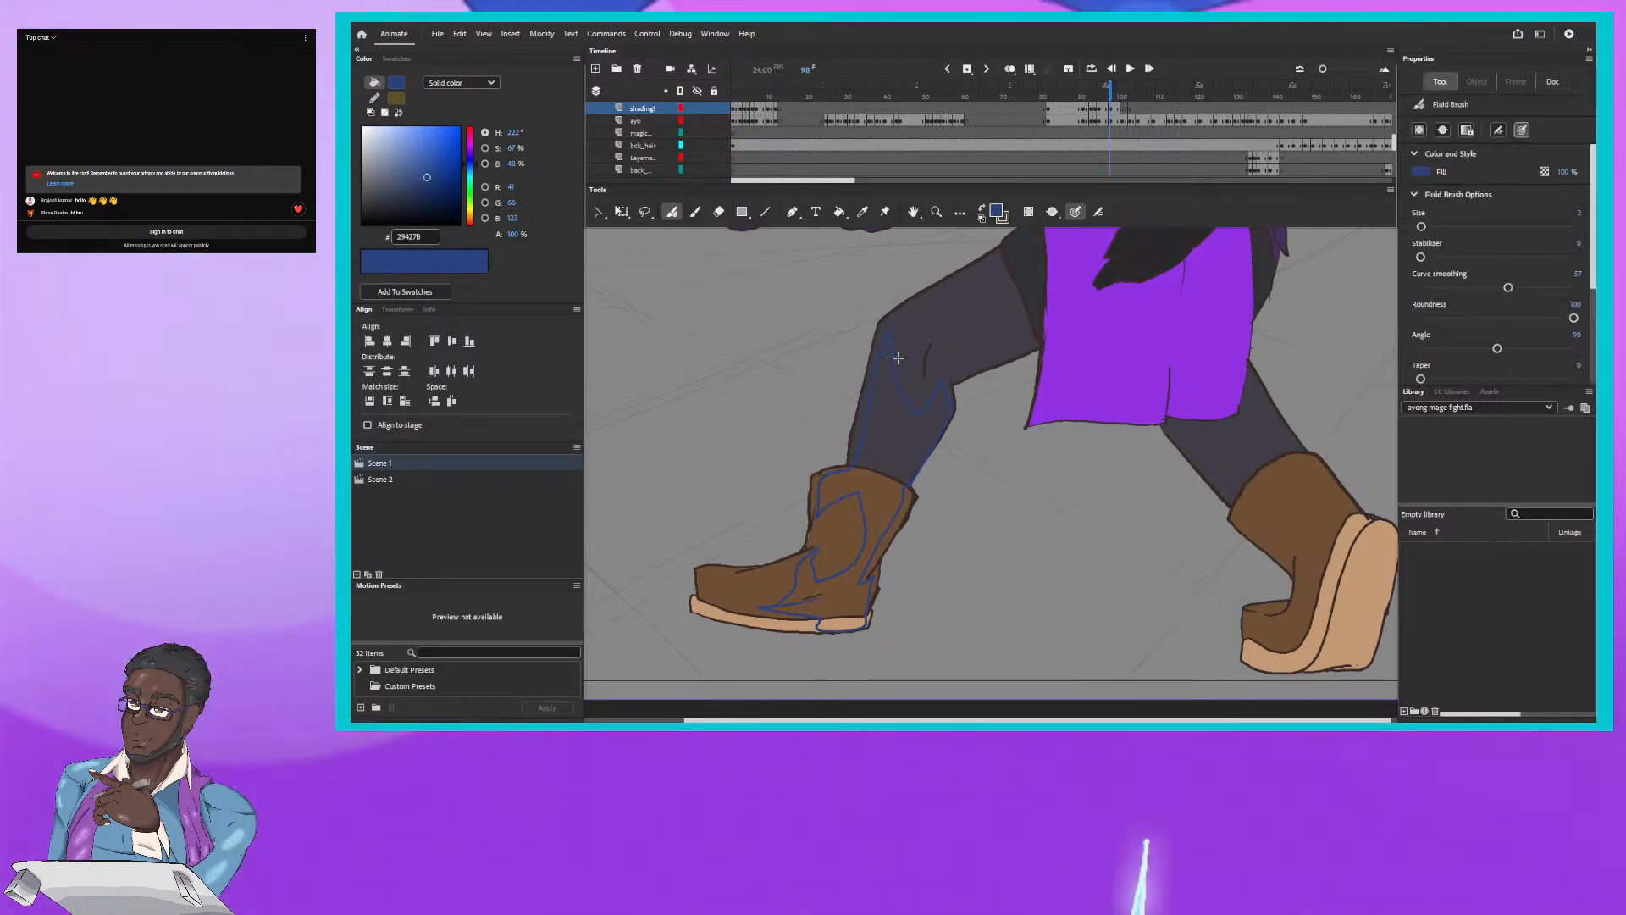
pyautogui.moveTo(861, 371); pyautogui.dragTo(847, 415)
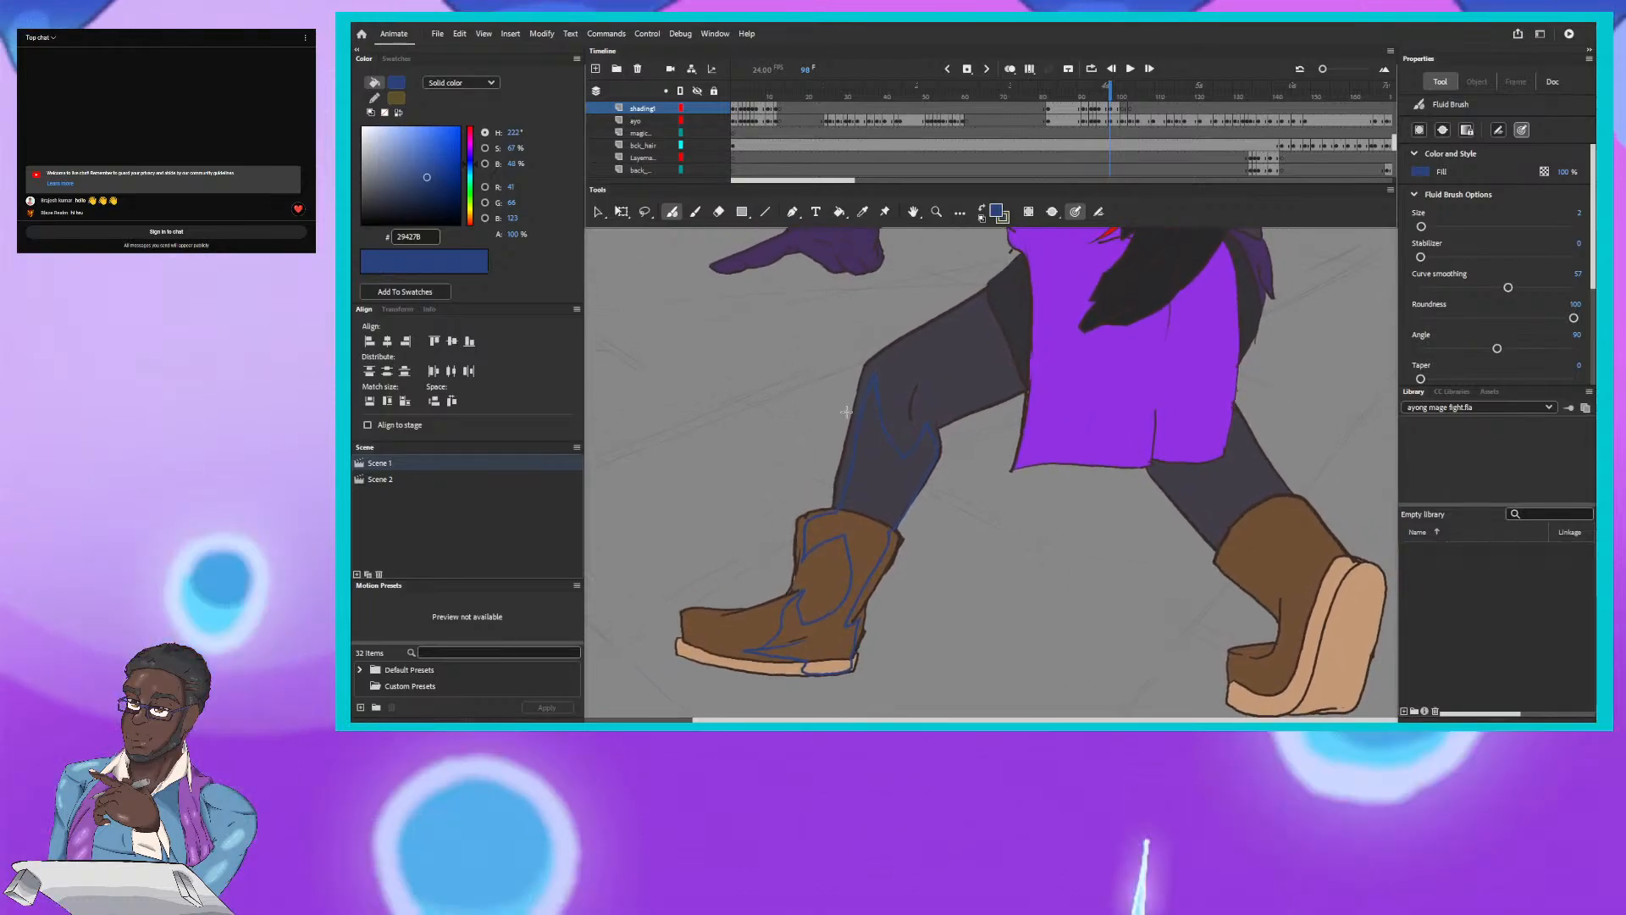
pyautogui.moveTo(1108, 94); pyautogui.dragTo(1110, 90)
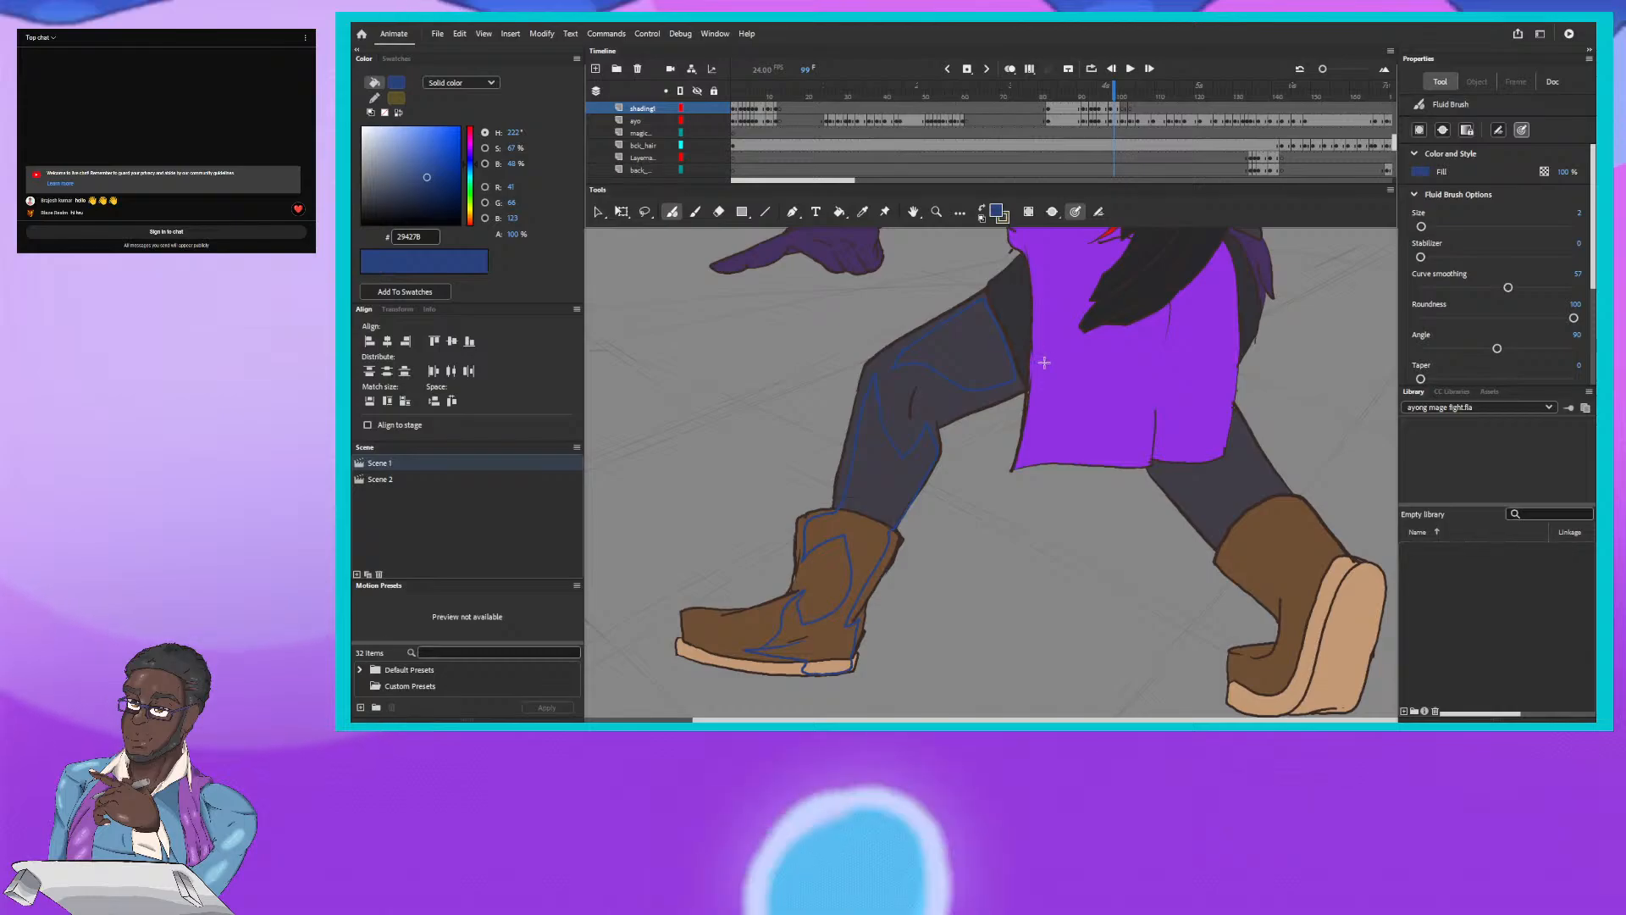
# Step: Outline the shadow in the robe's lower slit and along the cuff and back edge of the right boot at frame 98
pyautogui.moveTo(1077, 452); pyautogui.dragTo(896, 434)
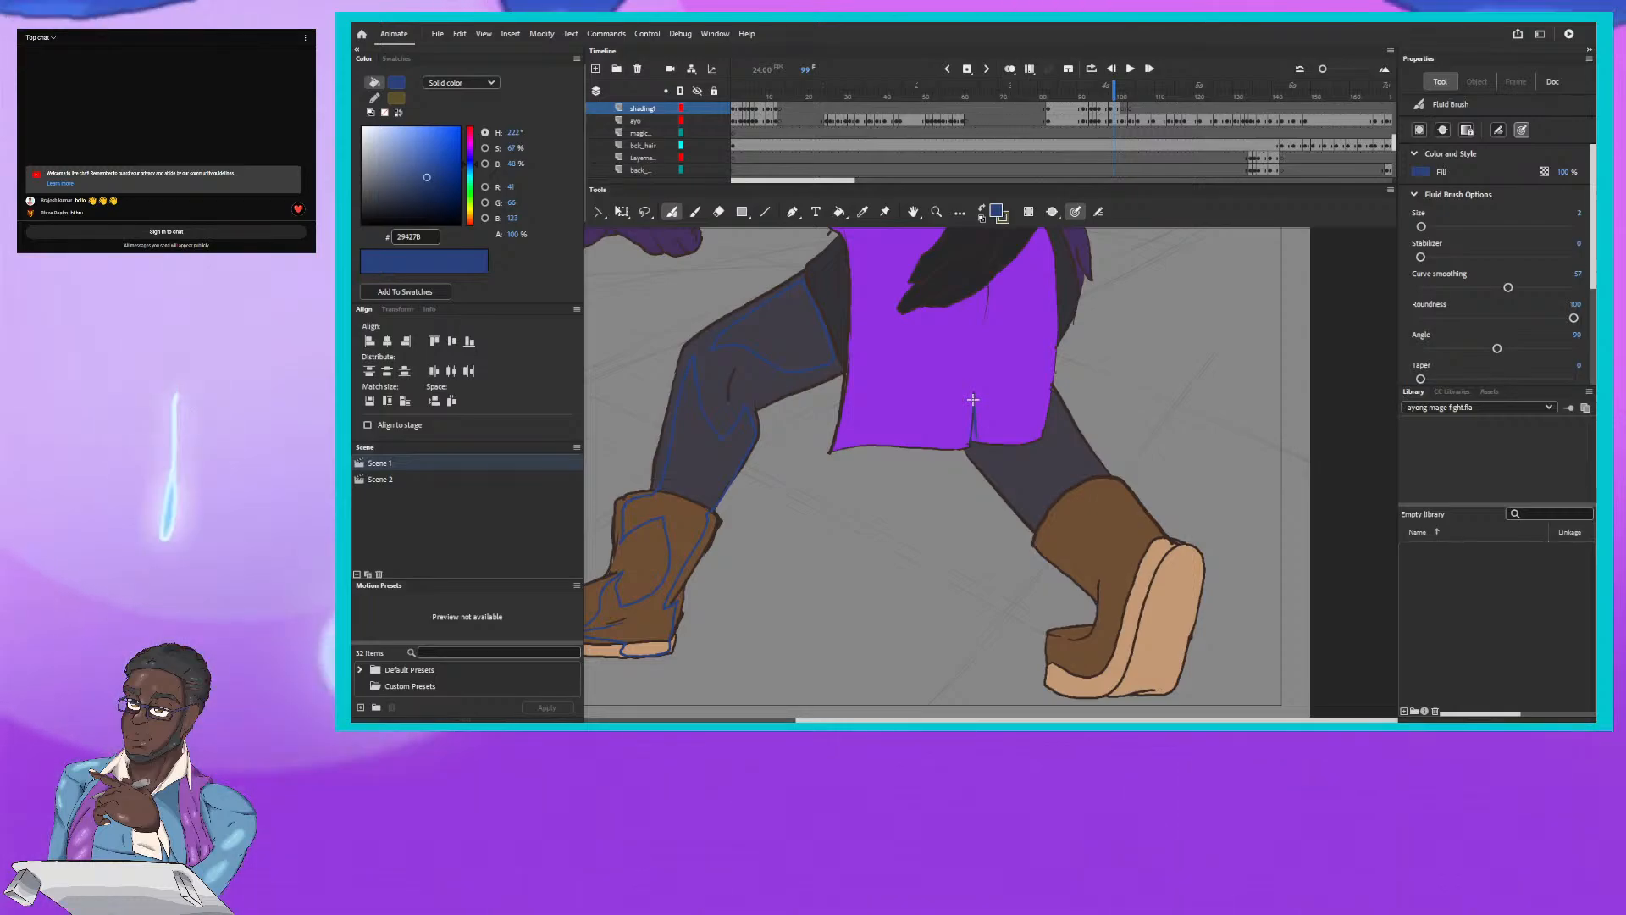
pyautogui.moveTo(1111, 96); pyautogui.dragTo(1115, 92)
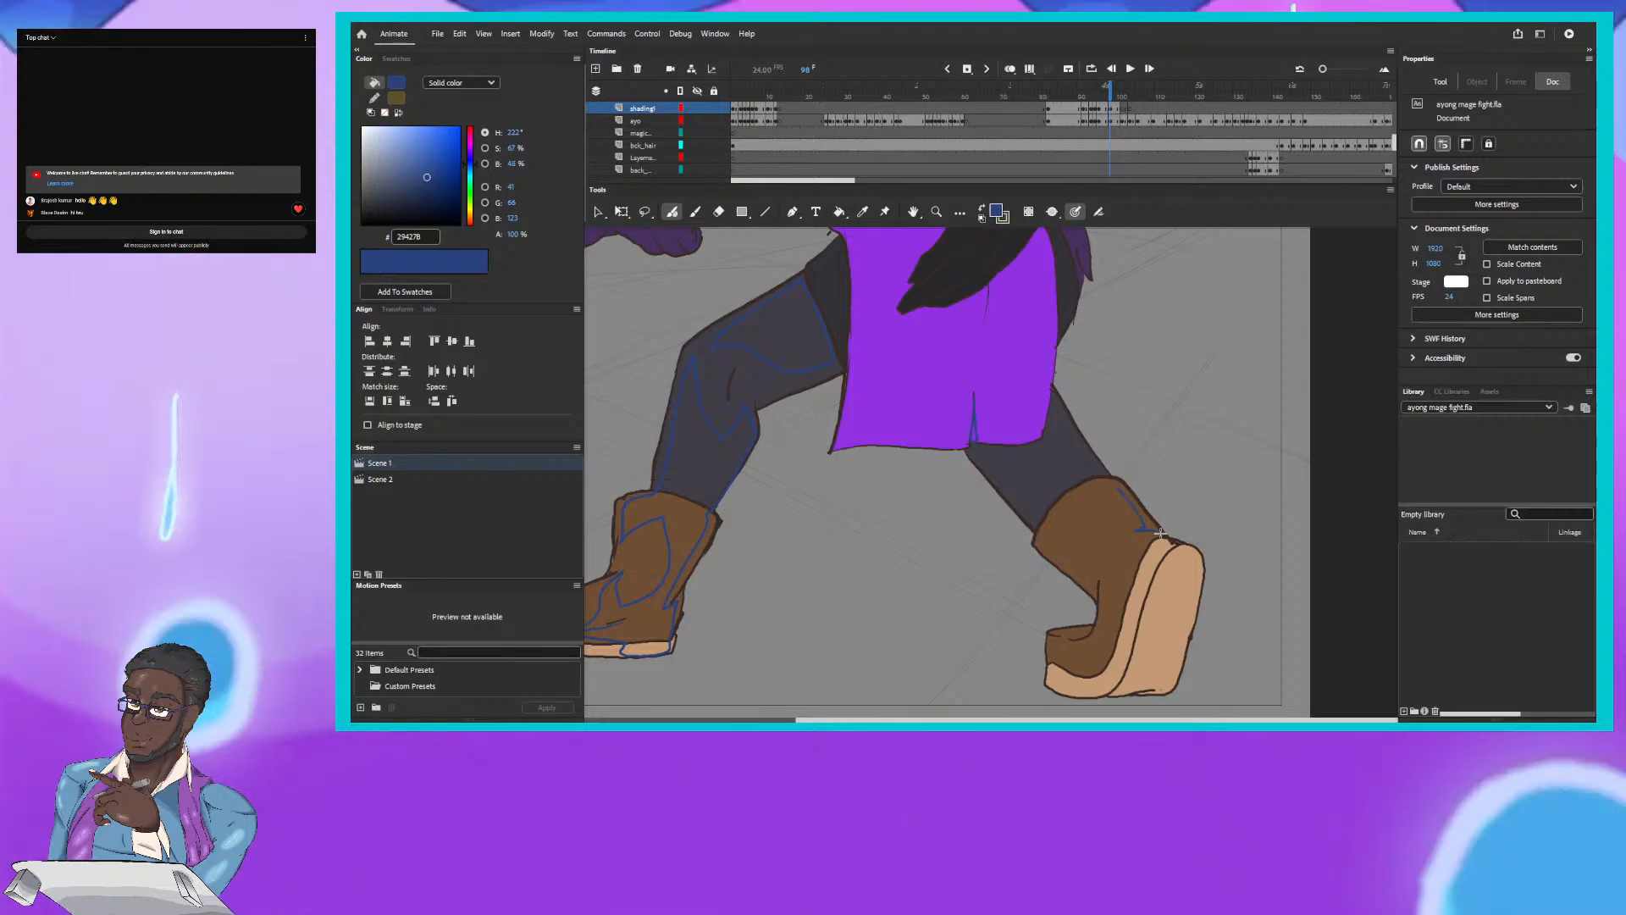
pyautogui.moveTo(1114, 483); pyautogui.dragTo(1145, 528)
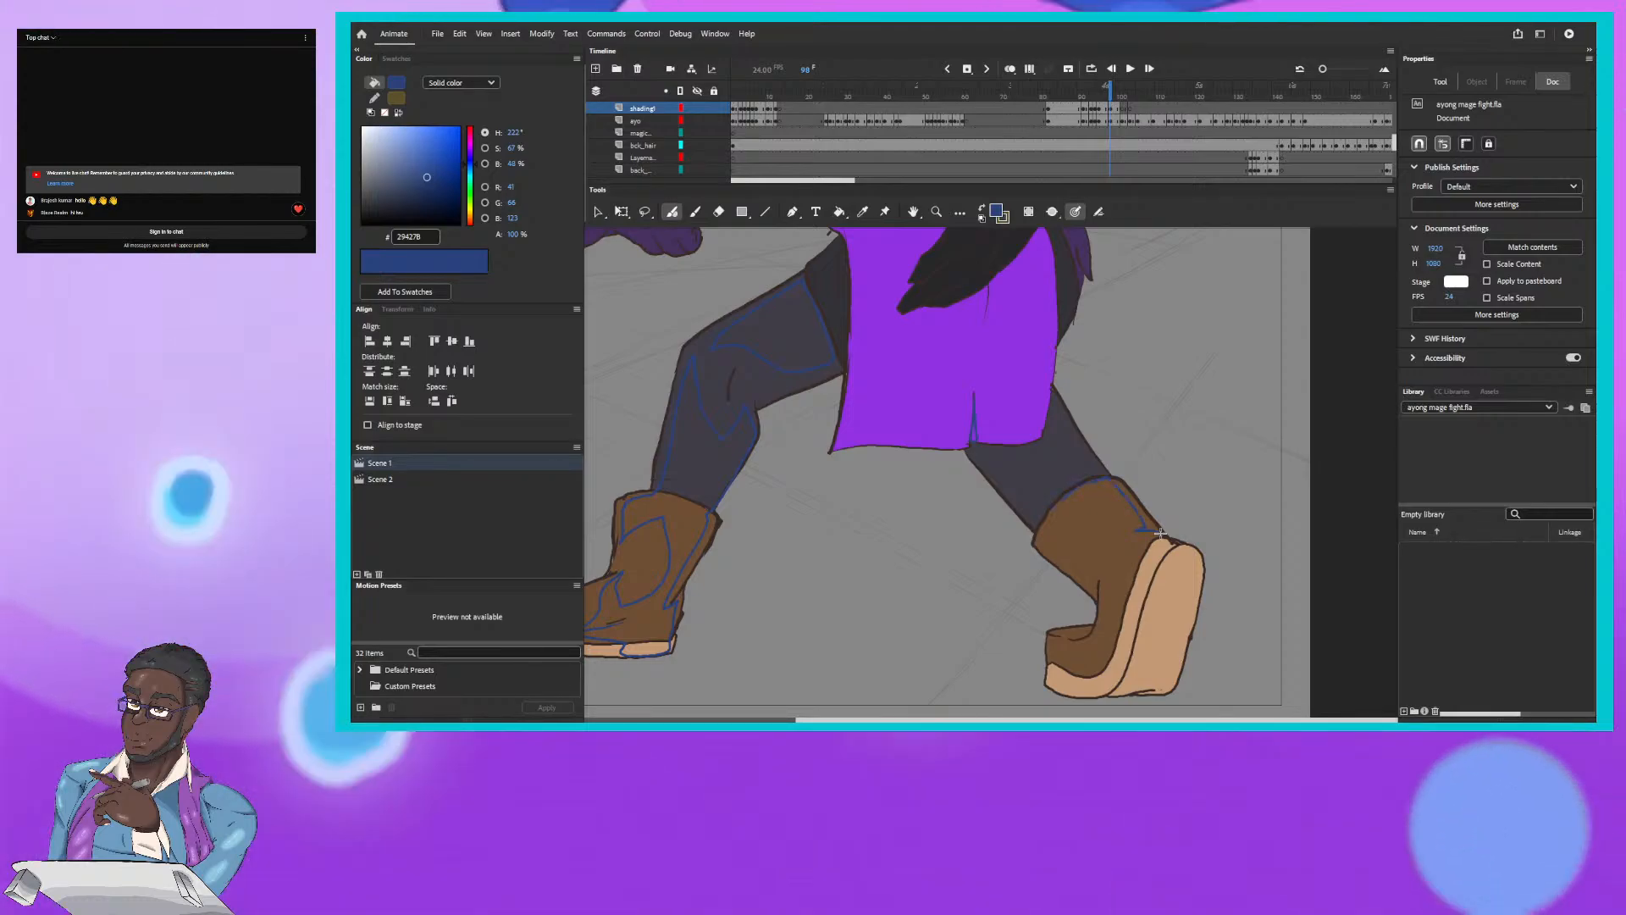
pyautogui.click(1109, 89)
pyautogui.click(1111, 91)
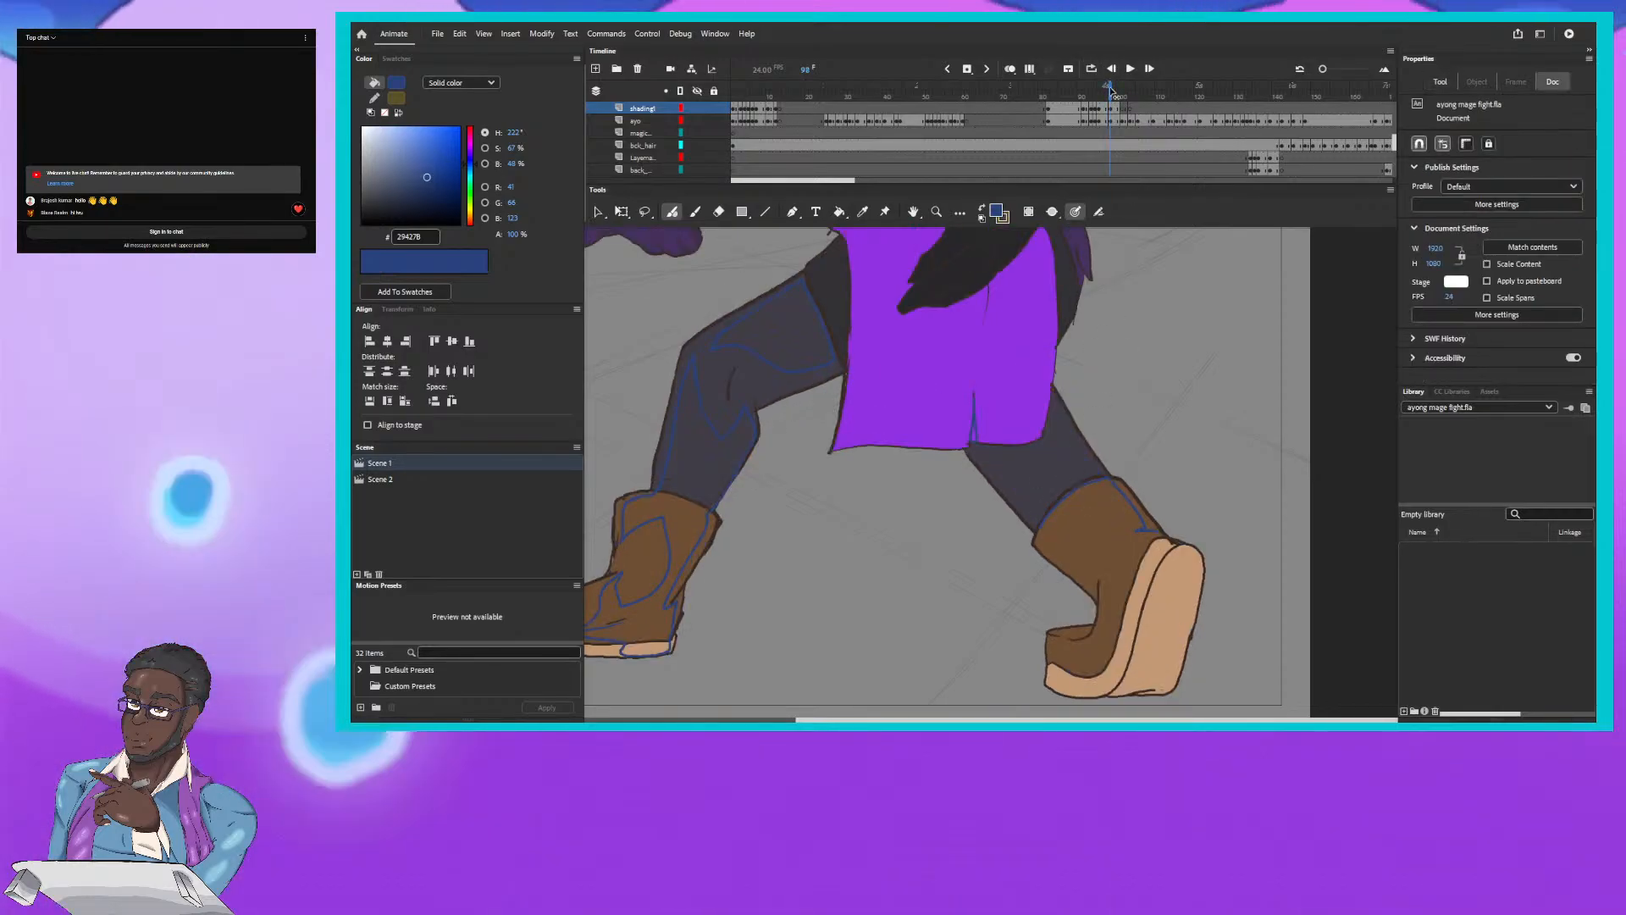
pyautogui.click(1110, 90)
pyautogui.click(1111, 91)
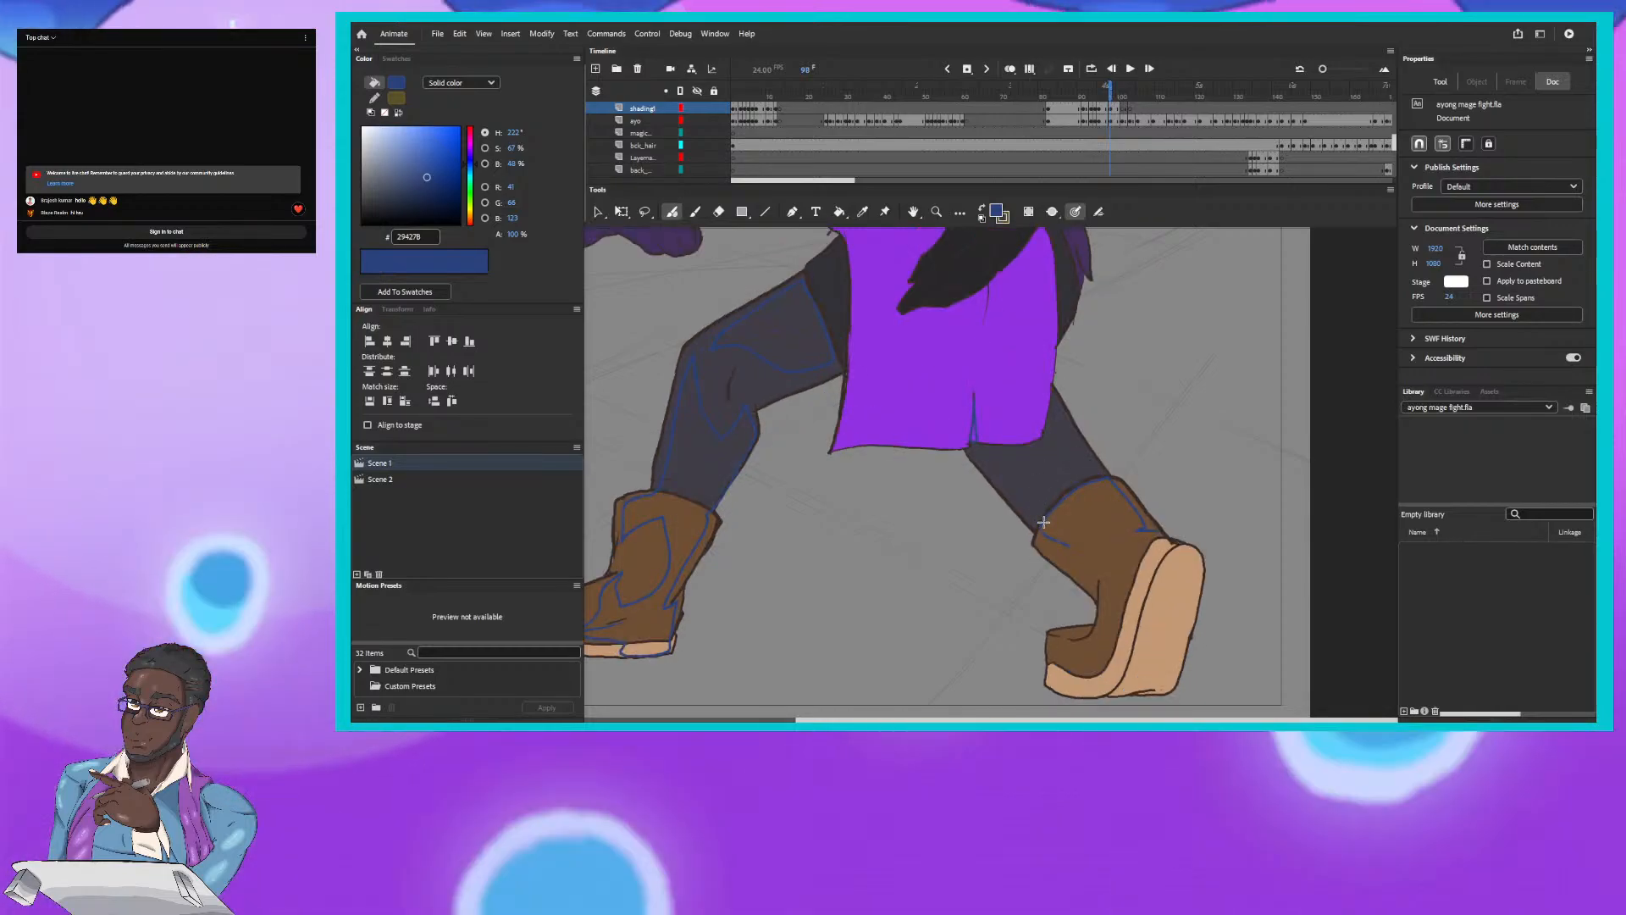
# Step: Outline the remaining shadows on the right boot's front and sole and on the right leg at frame 98, using frame 97 as reference
pyautogui.moveTo(1043, 521); pyautogui.dragTo(1082, 546)
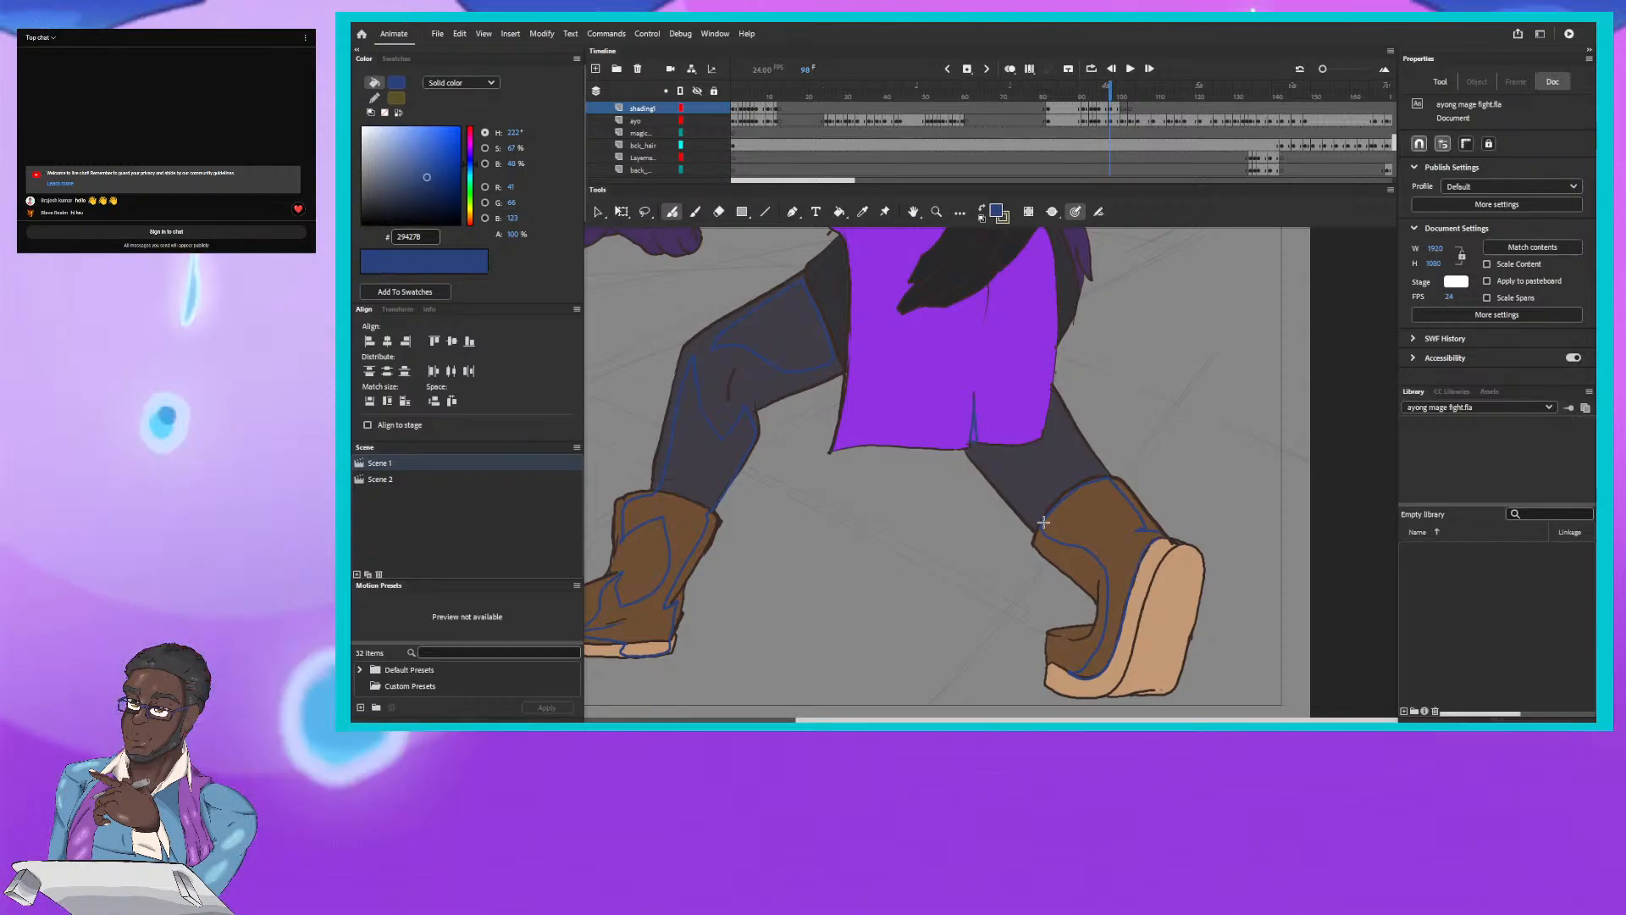
pyautogui.moveTo(1110, 90); pyautogui.dragTo(1110, 91)
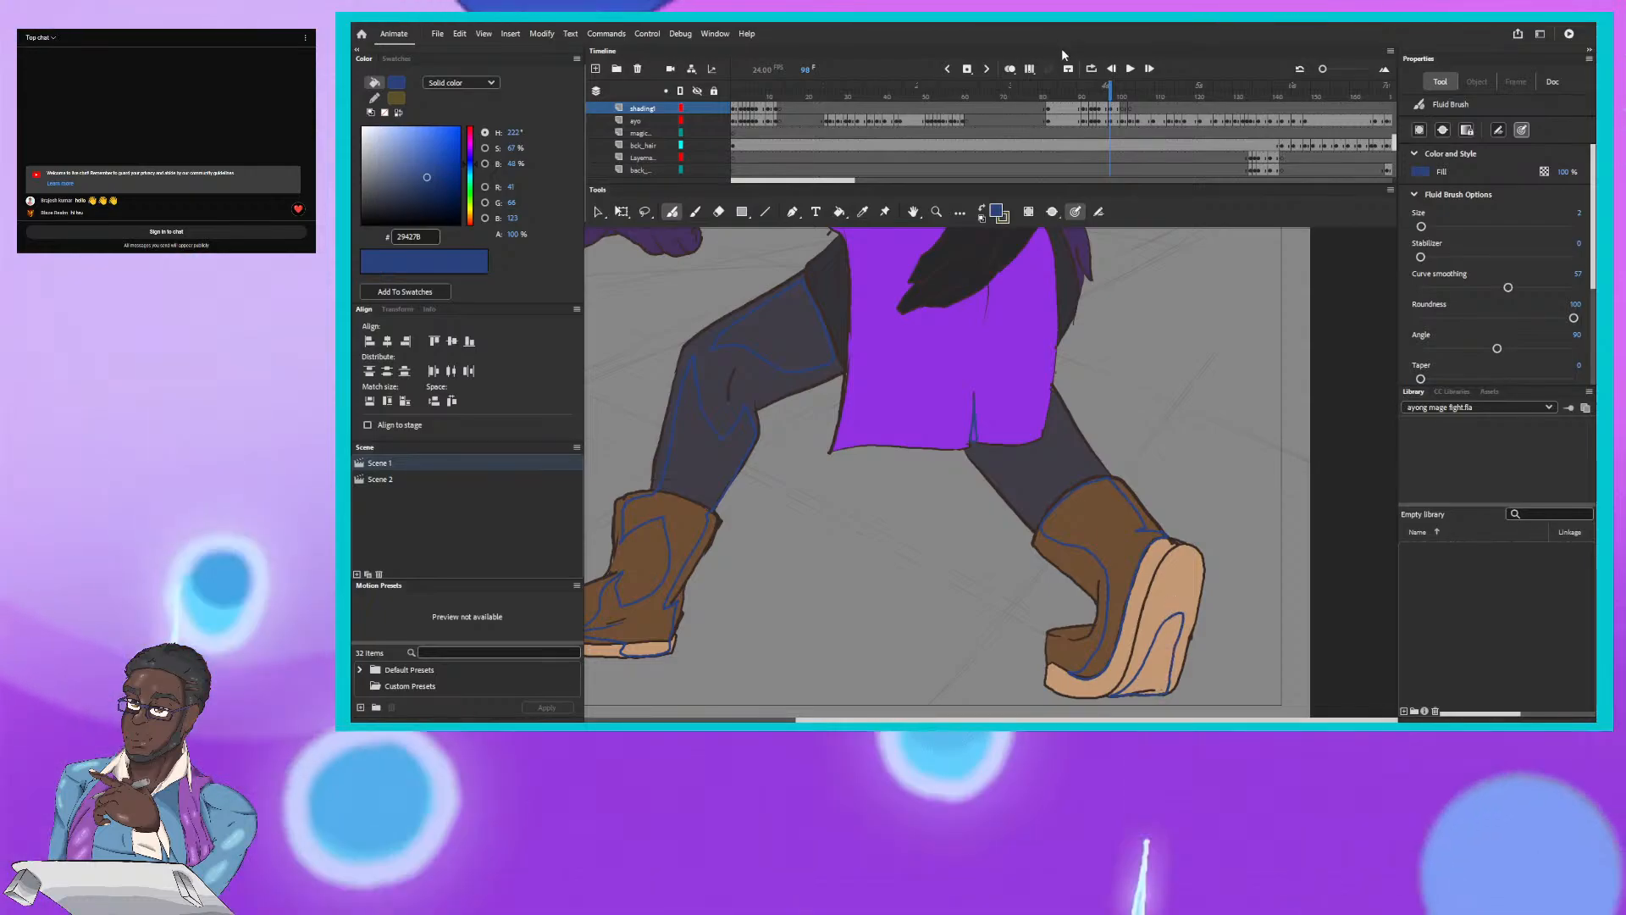
pyautogui.click(1110, 91)
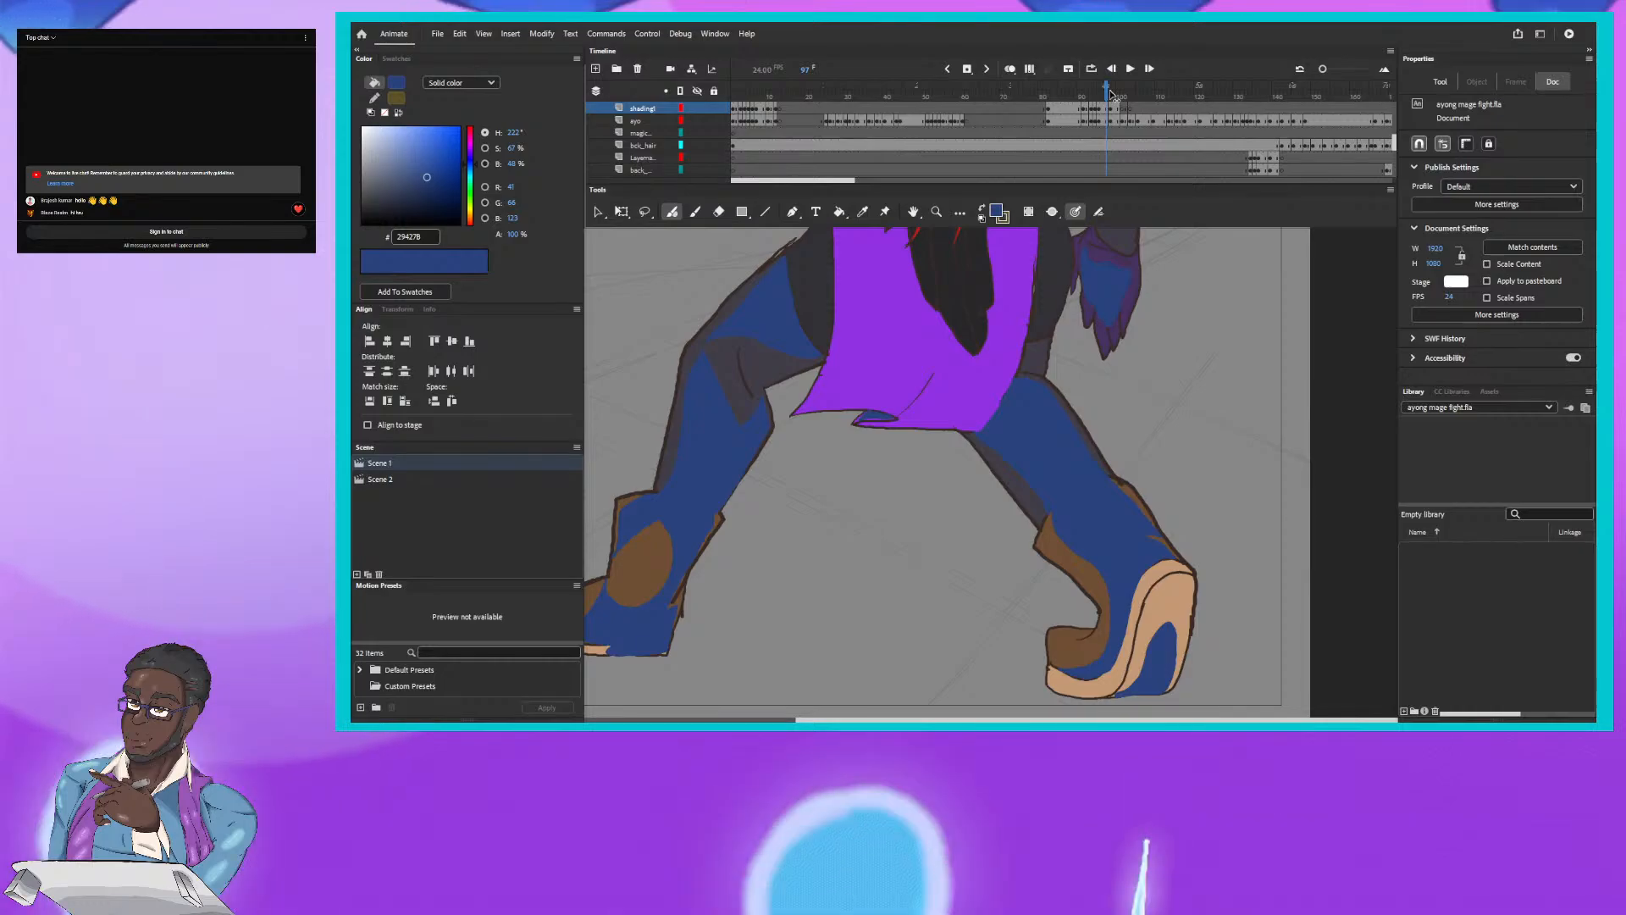
pyautogui.click(1113, 95)
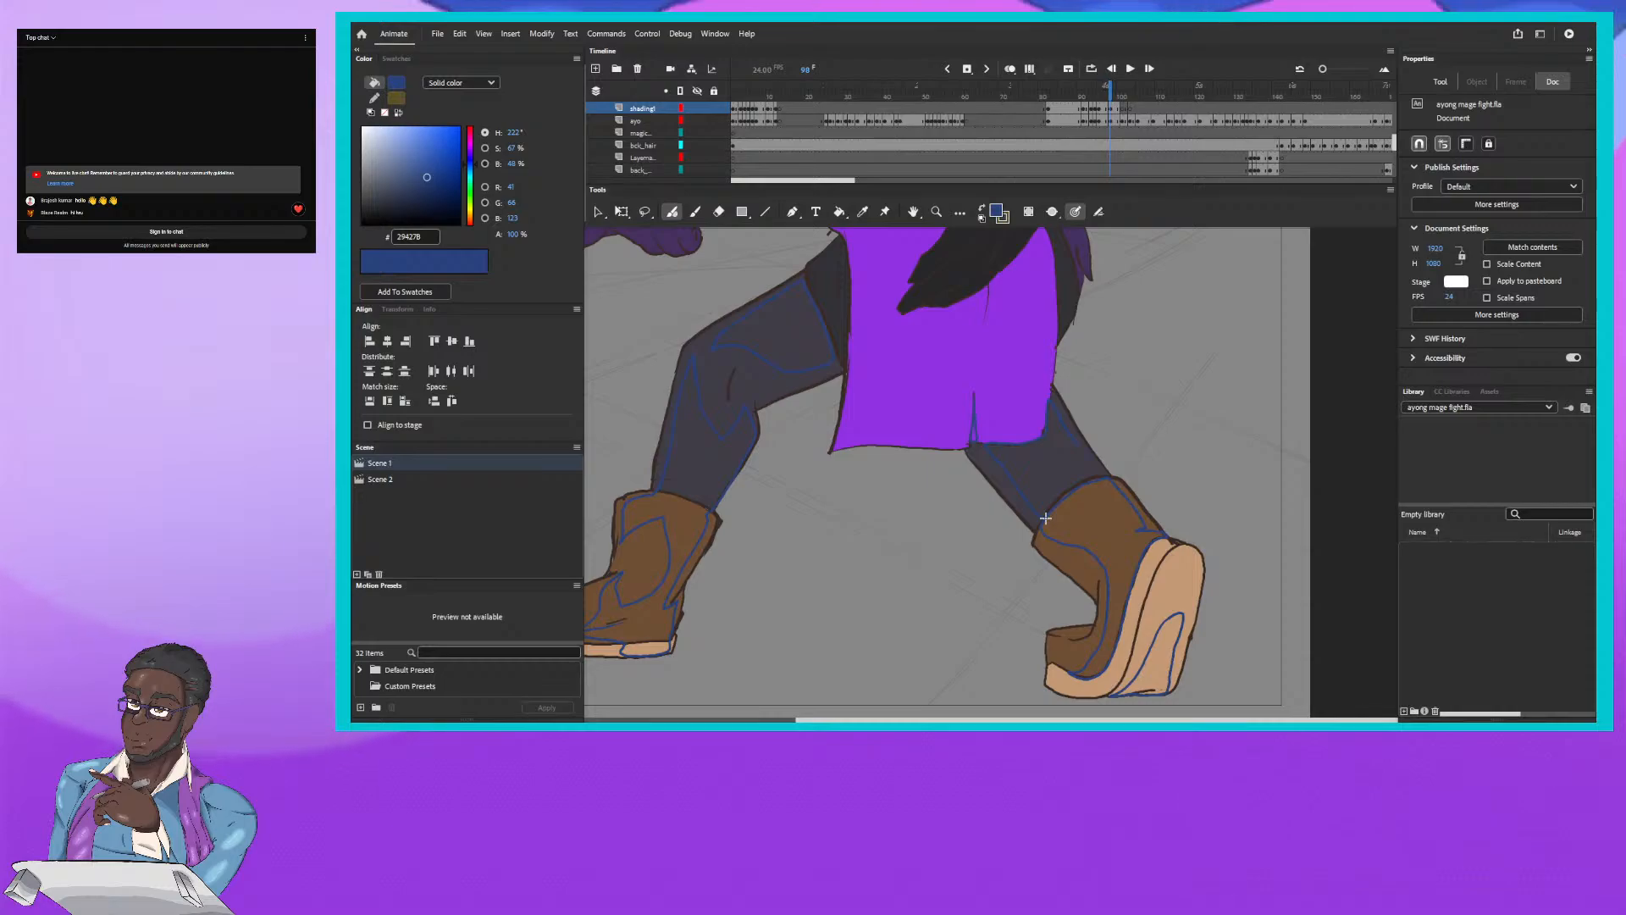
# Step: Fill the outlined shadows on both legs, both boots and the robe slit with blue 294278 at frame 98
pyautogui.click(996, 211)
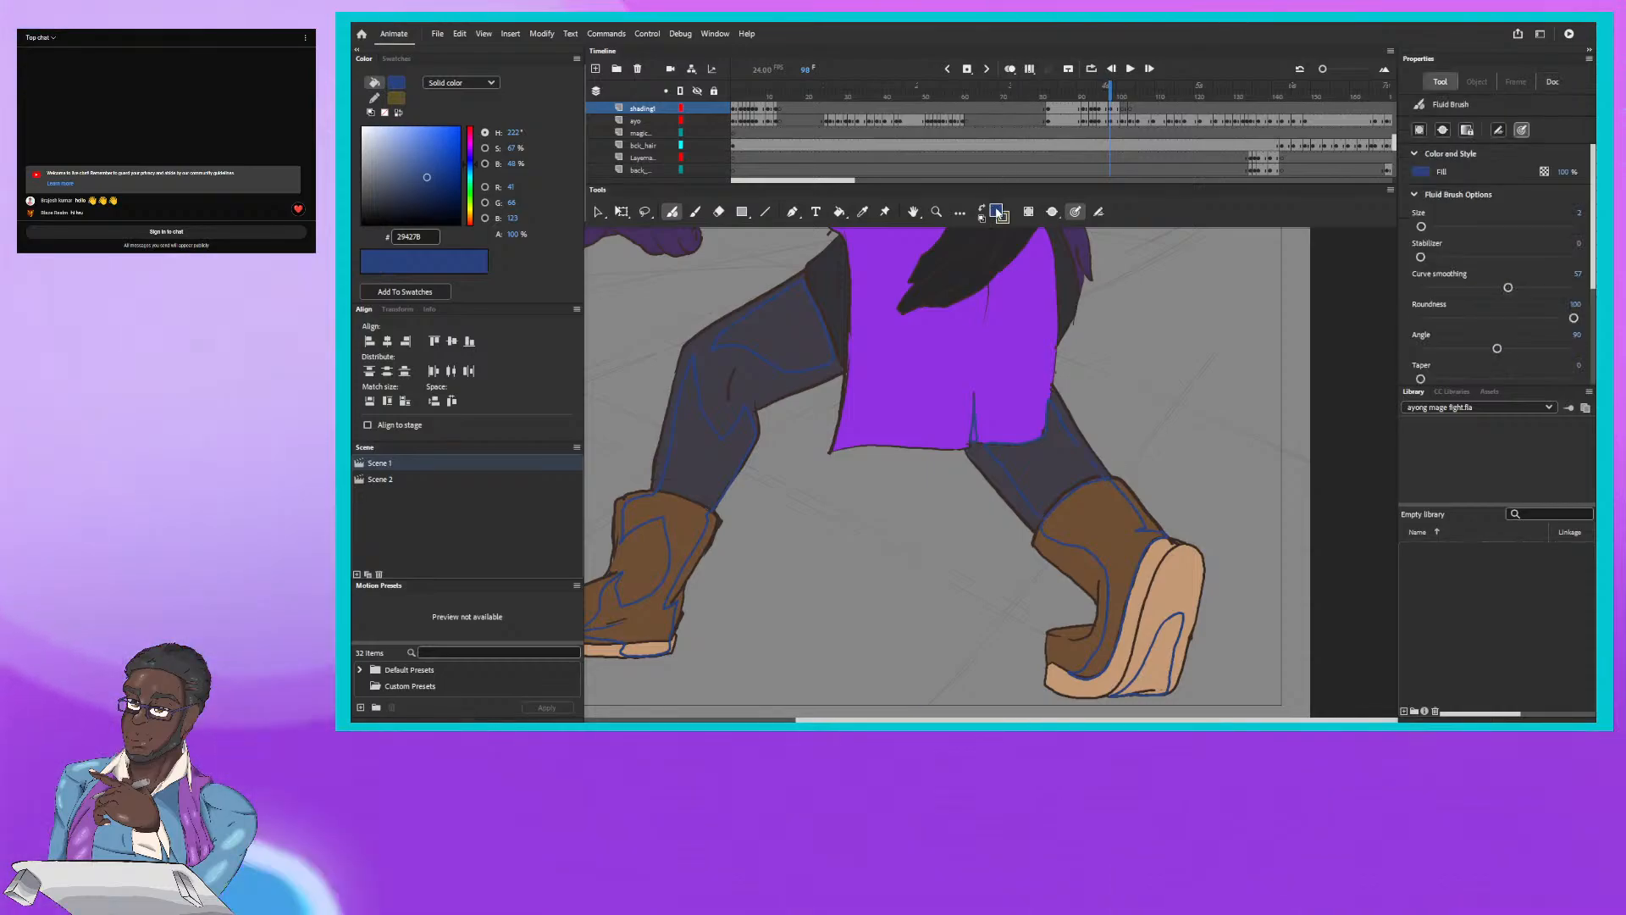
pyautogui.click(840, 211)
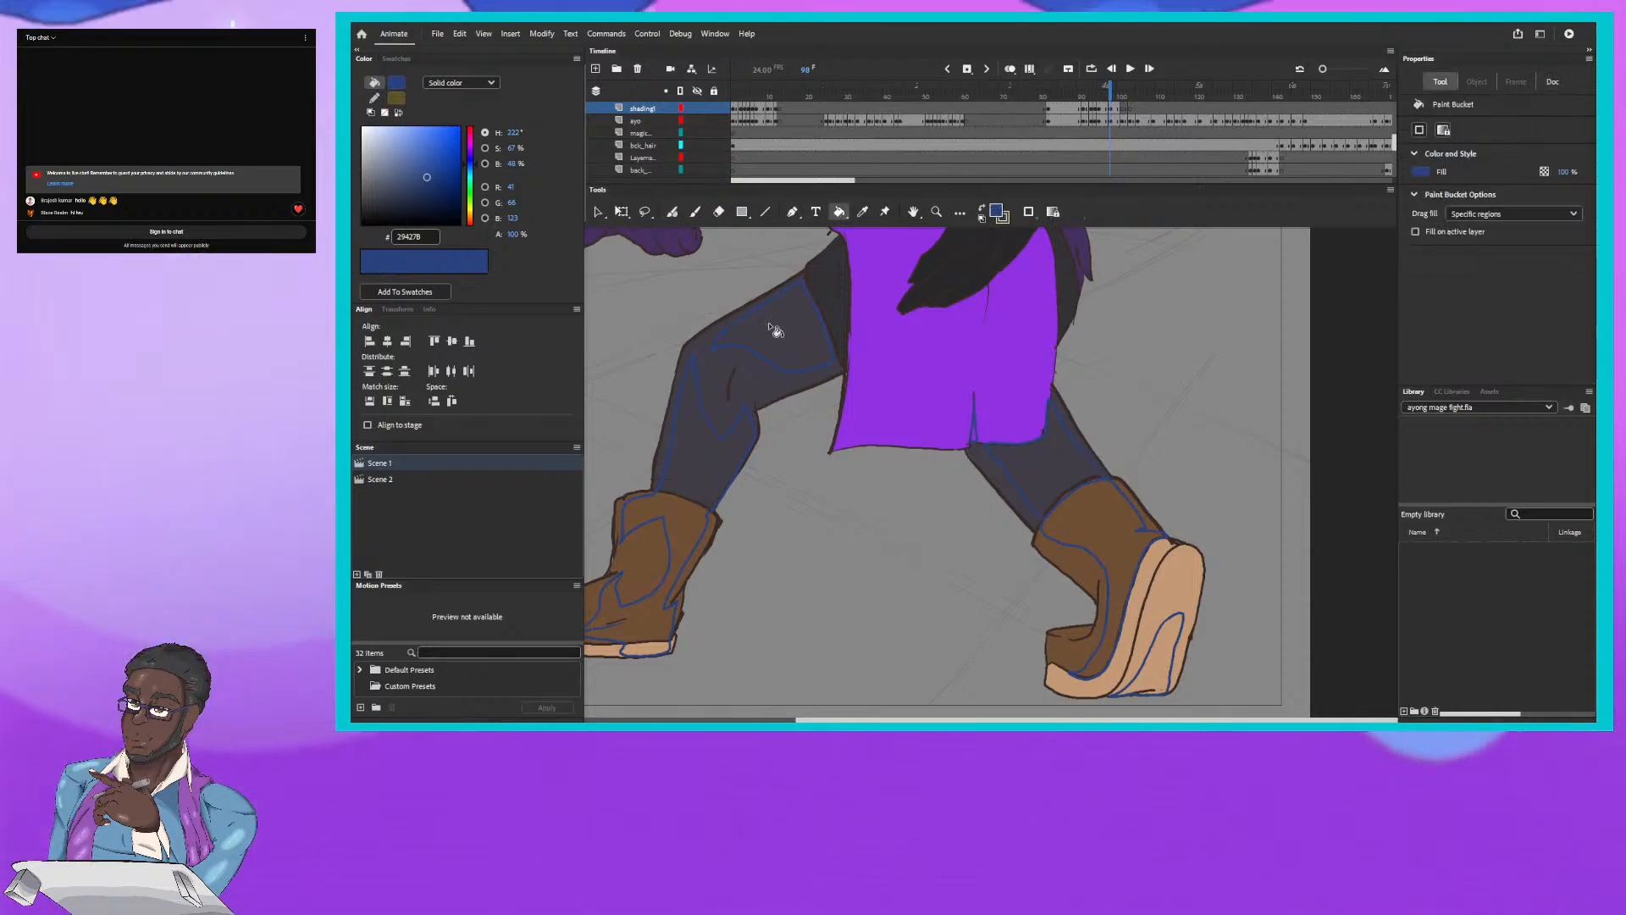
pyautogui.click(707, 463)
pyautogui.click(1063, 496)
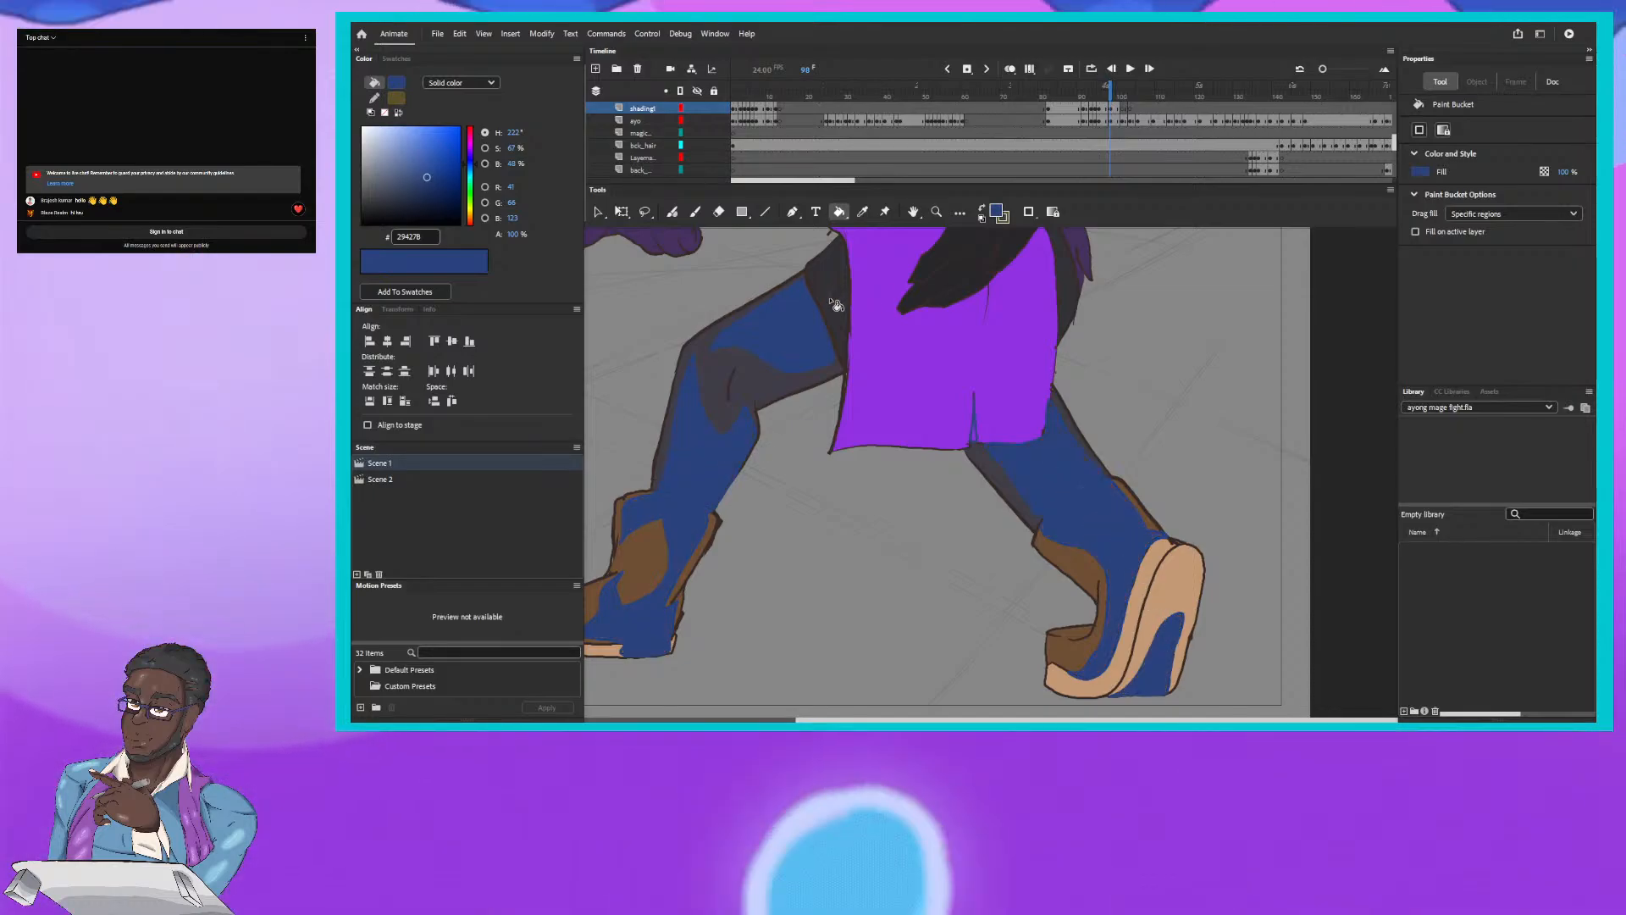
# Step: Outline the shadows on the left upper arm, the robe's back and the right shoulder at frame 98, and fill them with blue
pyautogui.moveTo(834, 316); pyautogui.dragTo(942, 459)
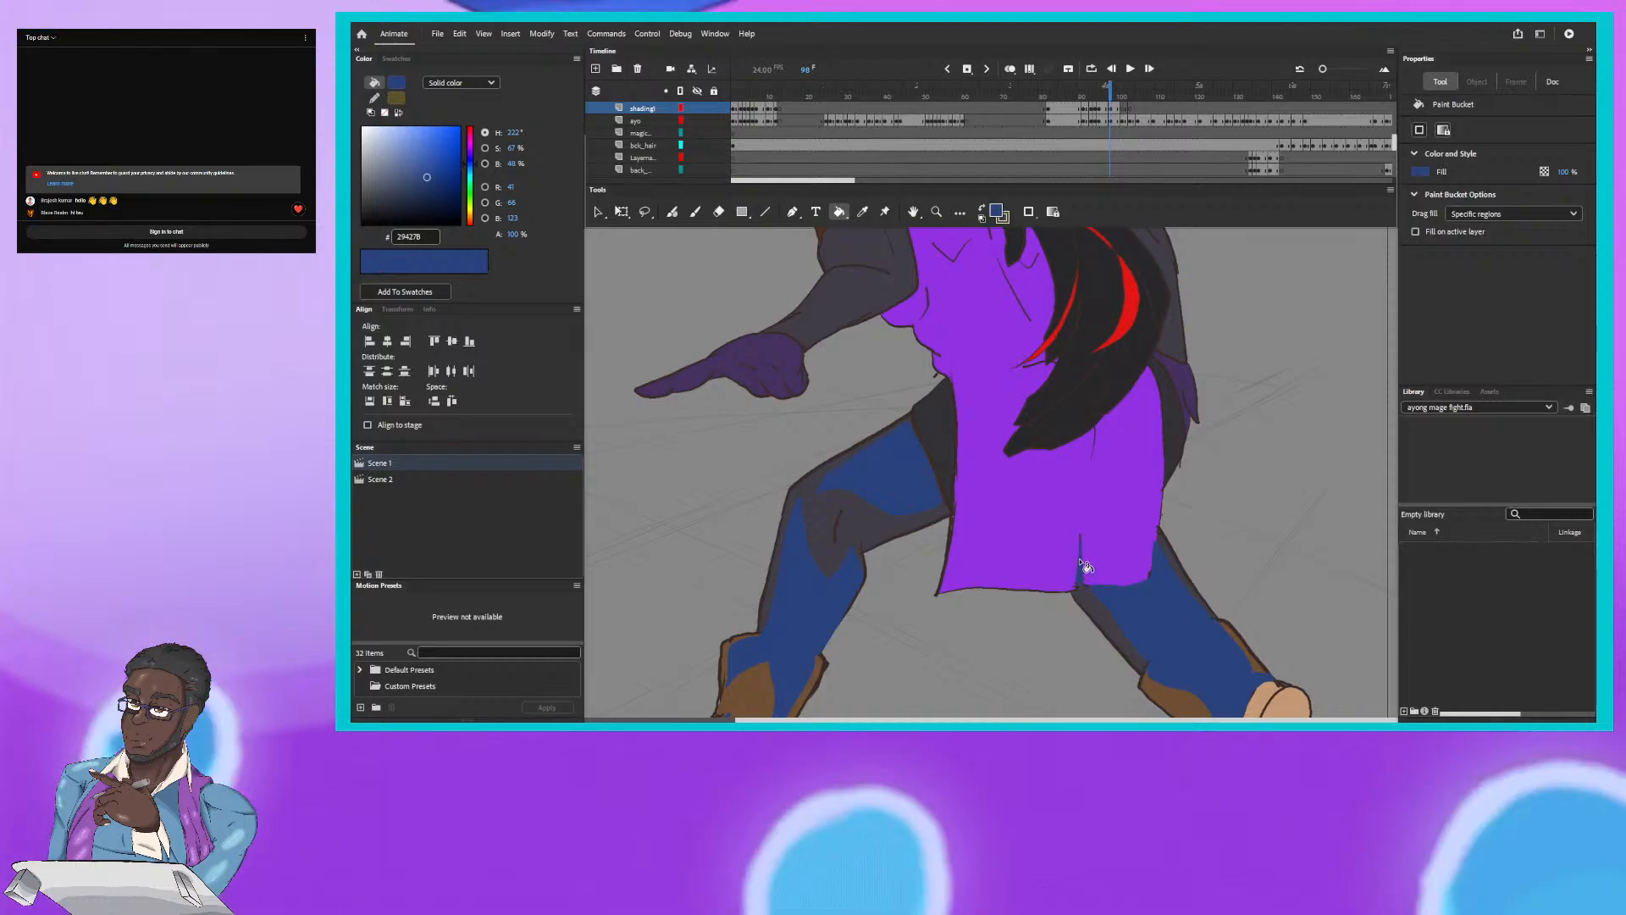
pyautogui.moveTo(793, 316); pyautogui.dragTo(849, 424)
pyautogui.moveTo(1111, 99); pyautogui.dragTo(1110, 96)
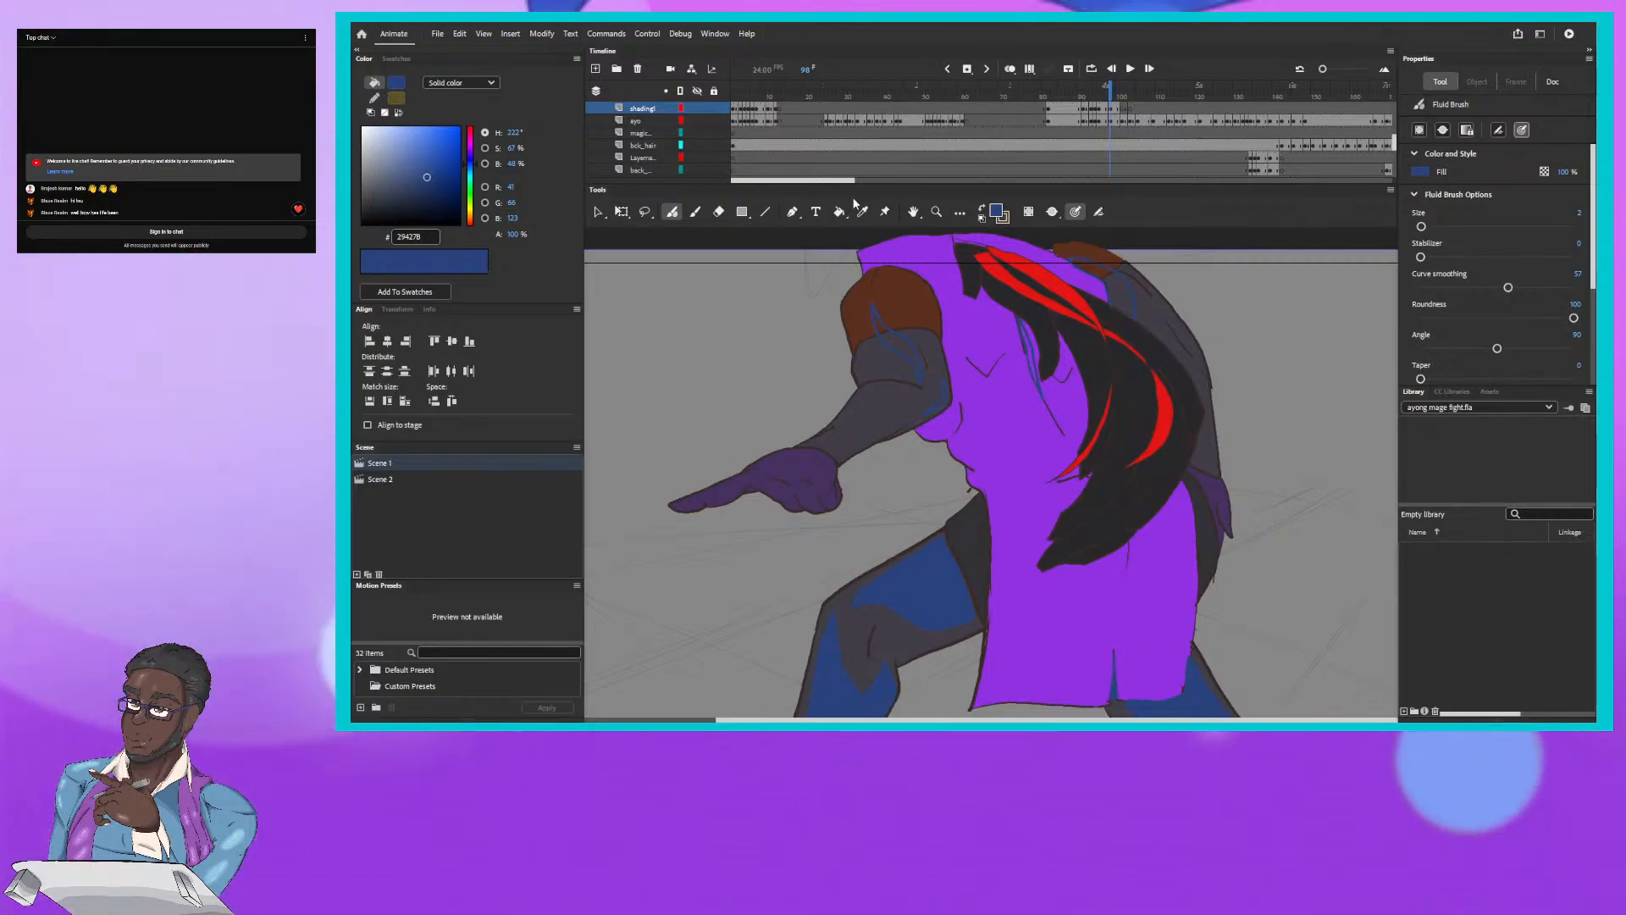
pyautogui.click(902, 347)
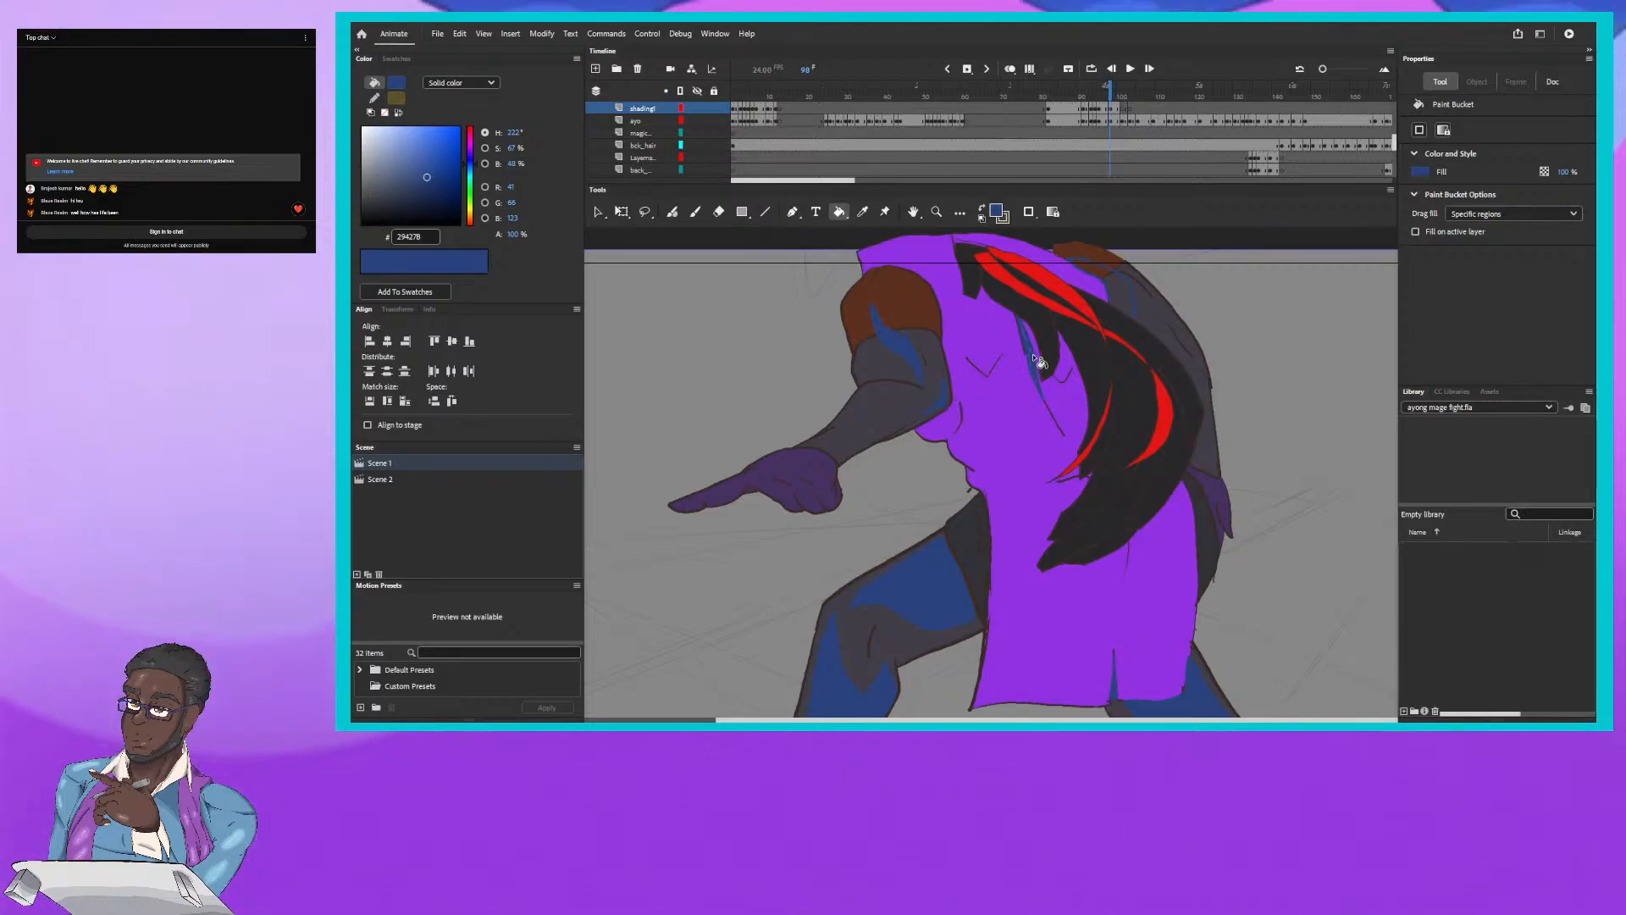
# Step: Review the leg and boot shading at frame 98 and compare it across frames 87 to 99
pyautogui.scroll(-1, 1057, 346)
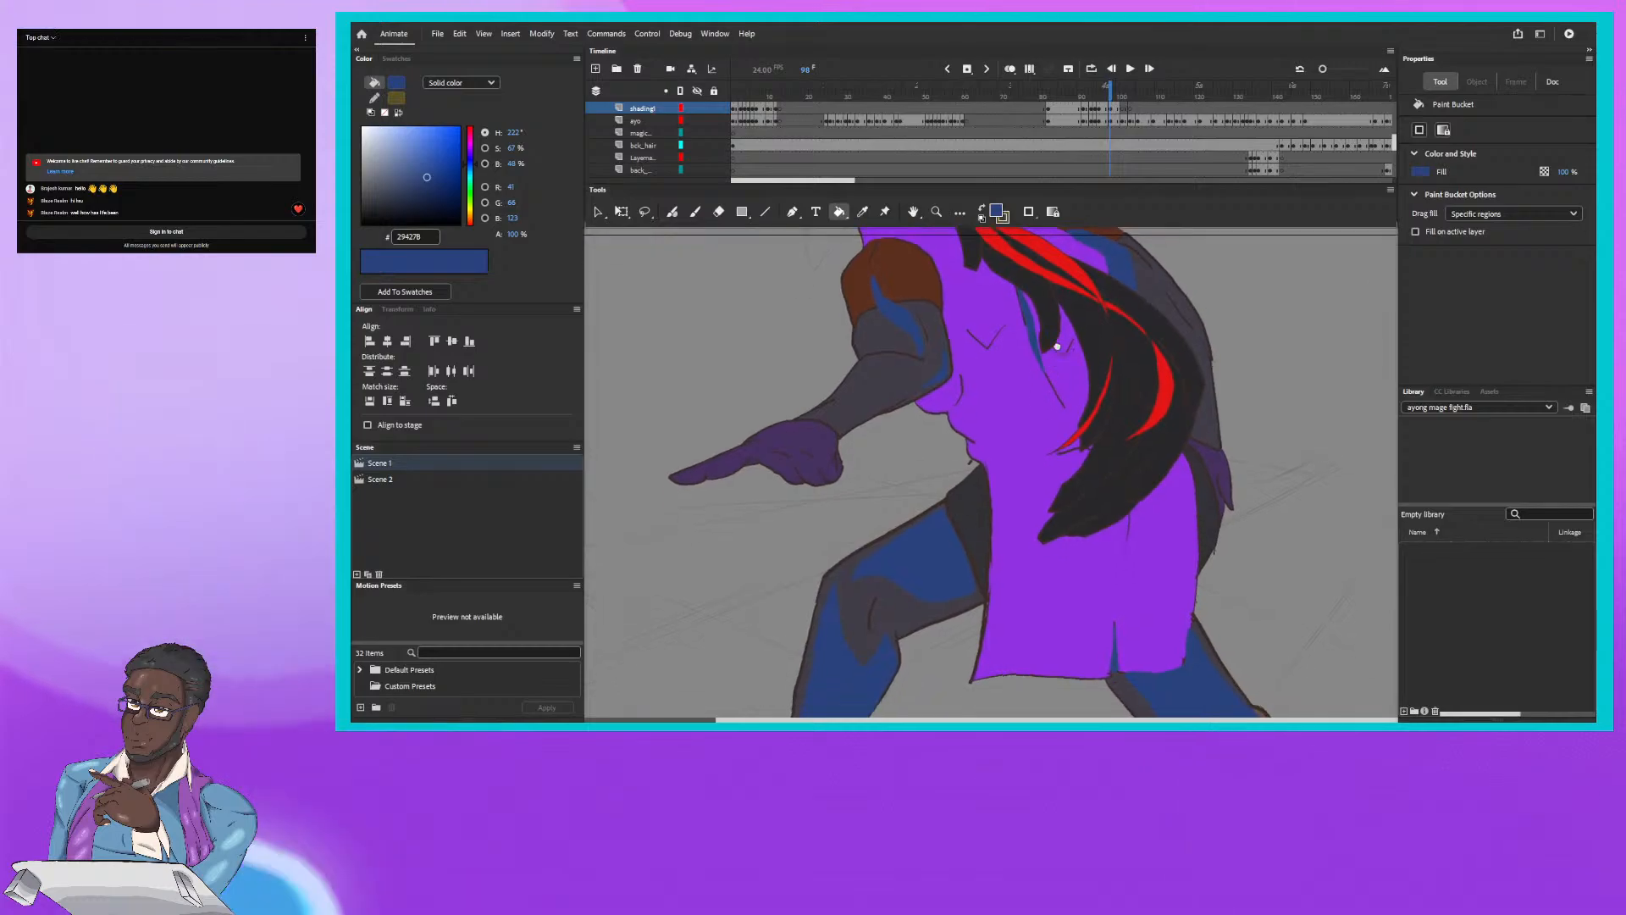
pyautogui.scroll(-3, 1058, 339)
pyautogui.scroll(-5, 1047, 356)
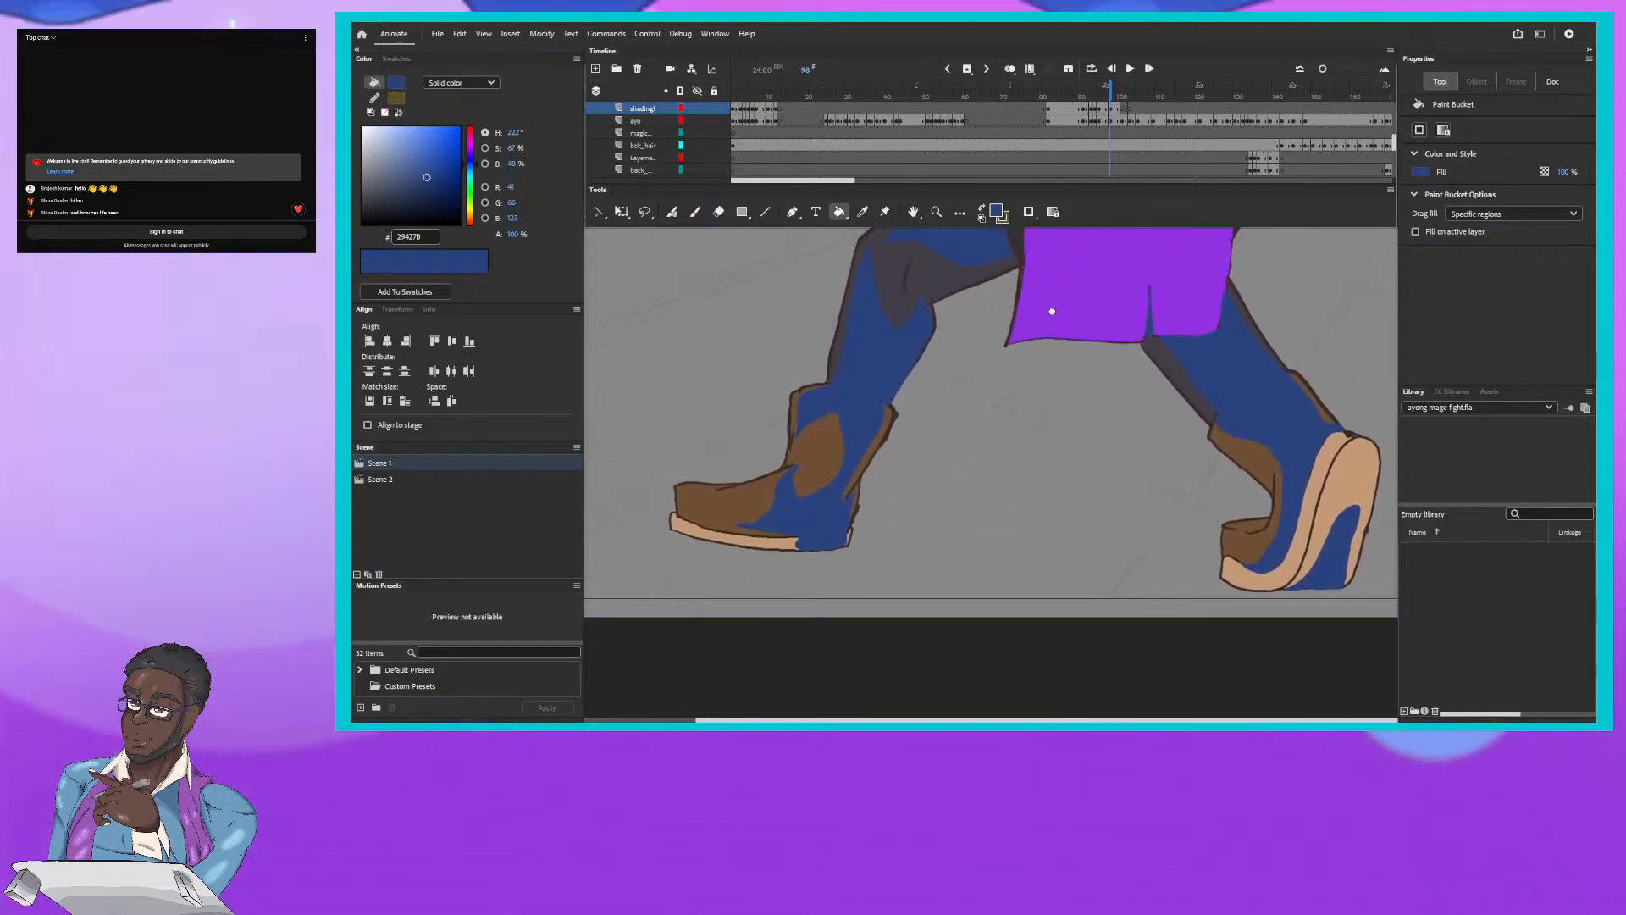
pyautogui.scroll(4, 1052, 311)
pyautogui.click(1109, 89)
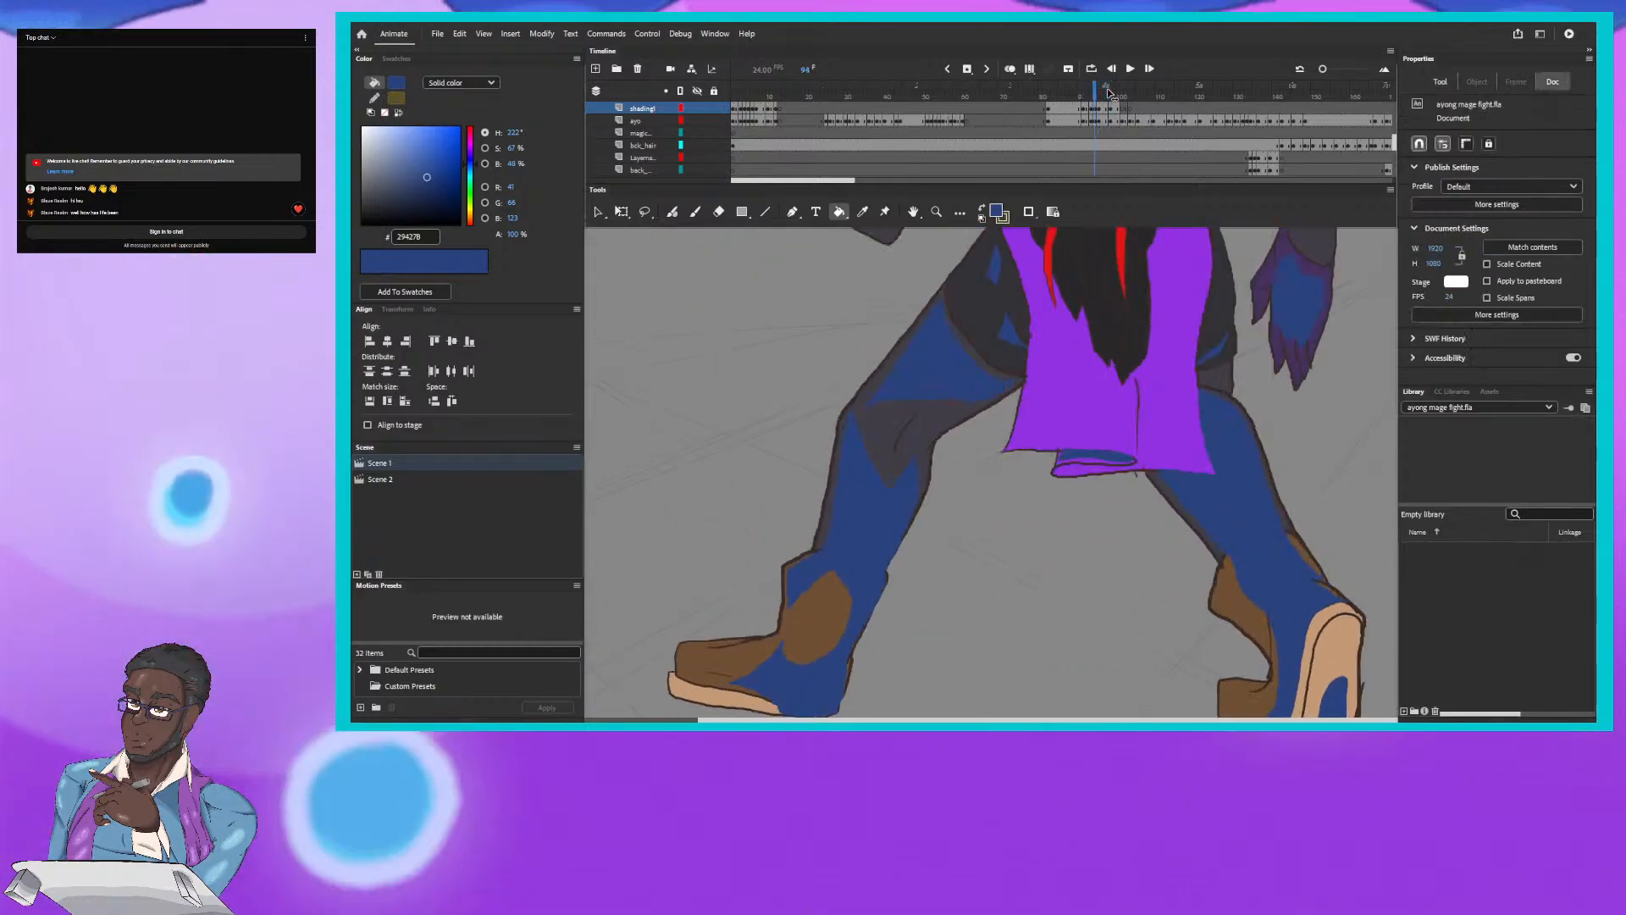
pyautogui.press('.')
pyautogui.press('.')
pyautogui.press('.')
pyautogui.press('.')
pyautogui.press('.')
pyautogui.press('.')
pyautogui.press('.')
pyautogui.press('.')
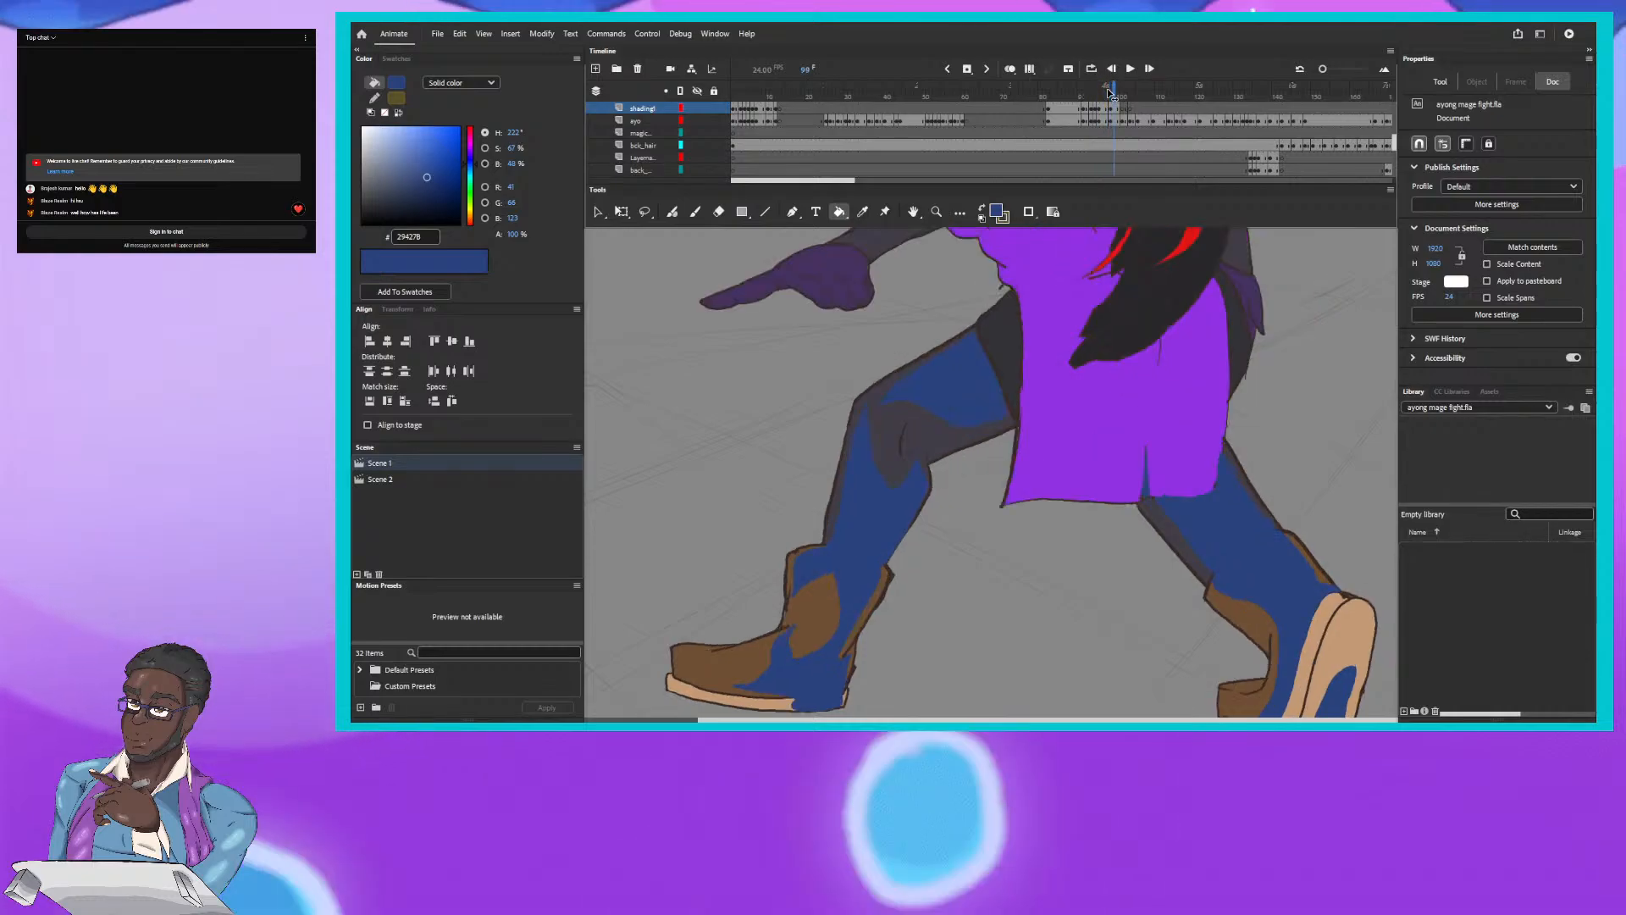
pyautogui.press(',')
pyautogui.press(',')
pyautogui.press(',')
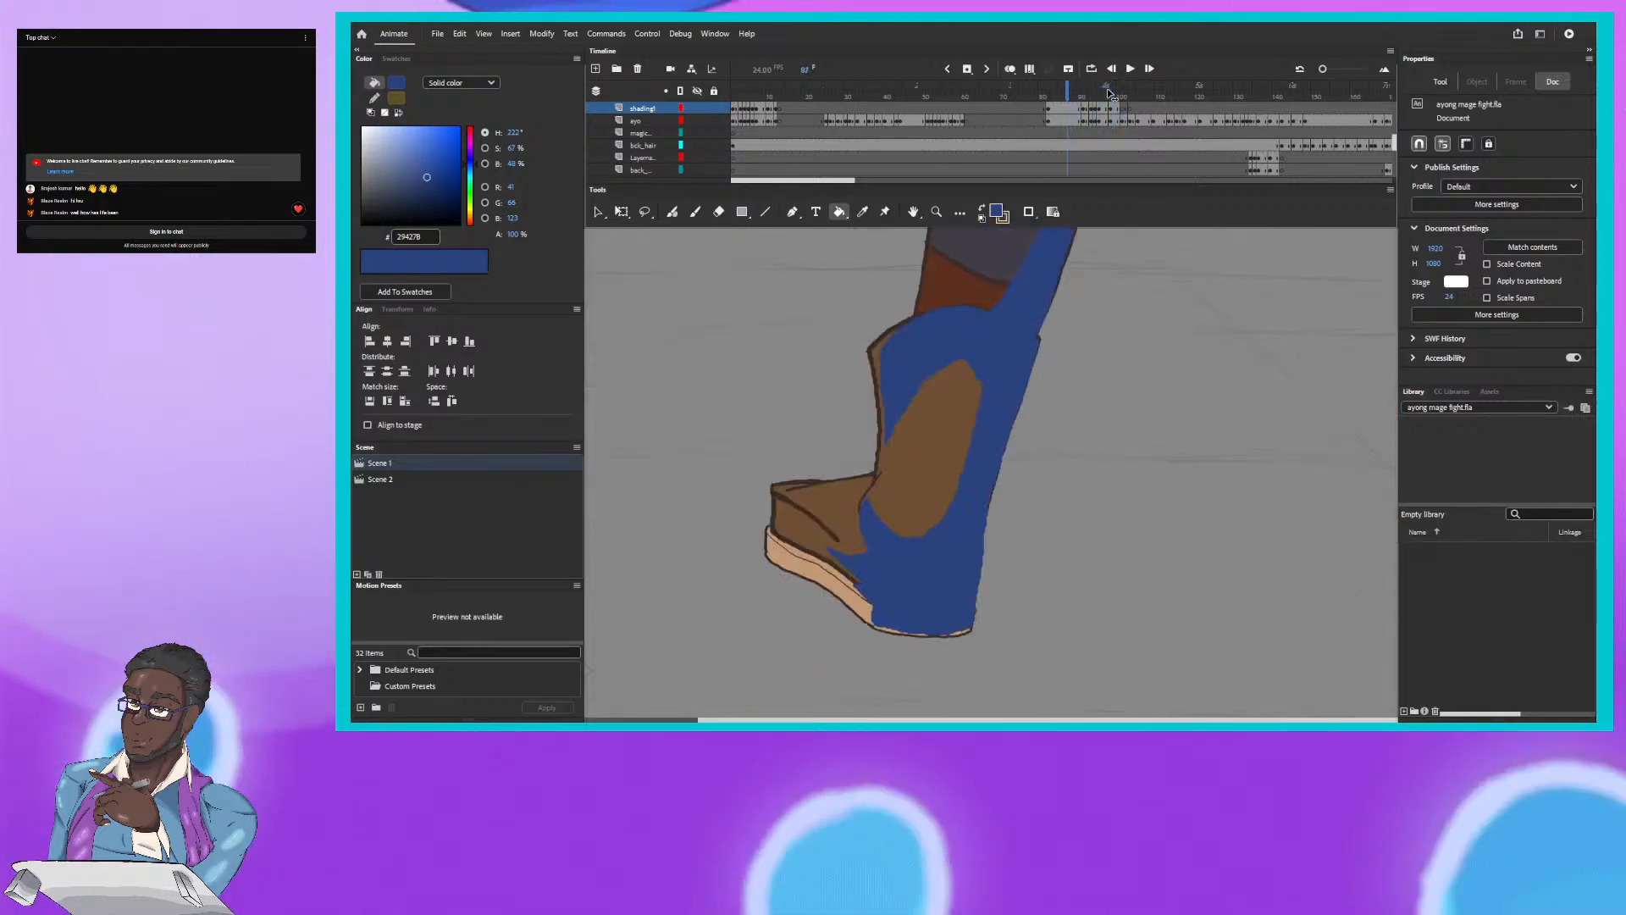
# Step: Examine the upper-body poses back and forth across frames 99 to 105, ending on the unshaded pose at frame 103
pyautogui.moveTo(1110, 92); pyautogui.dragTo(1127, 121)
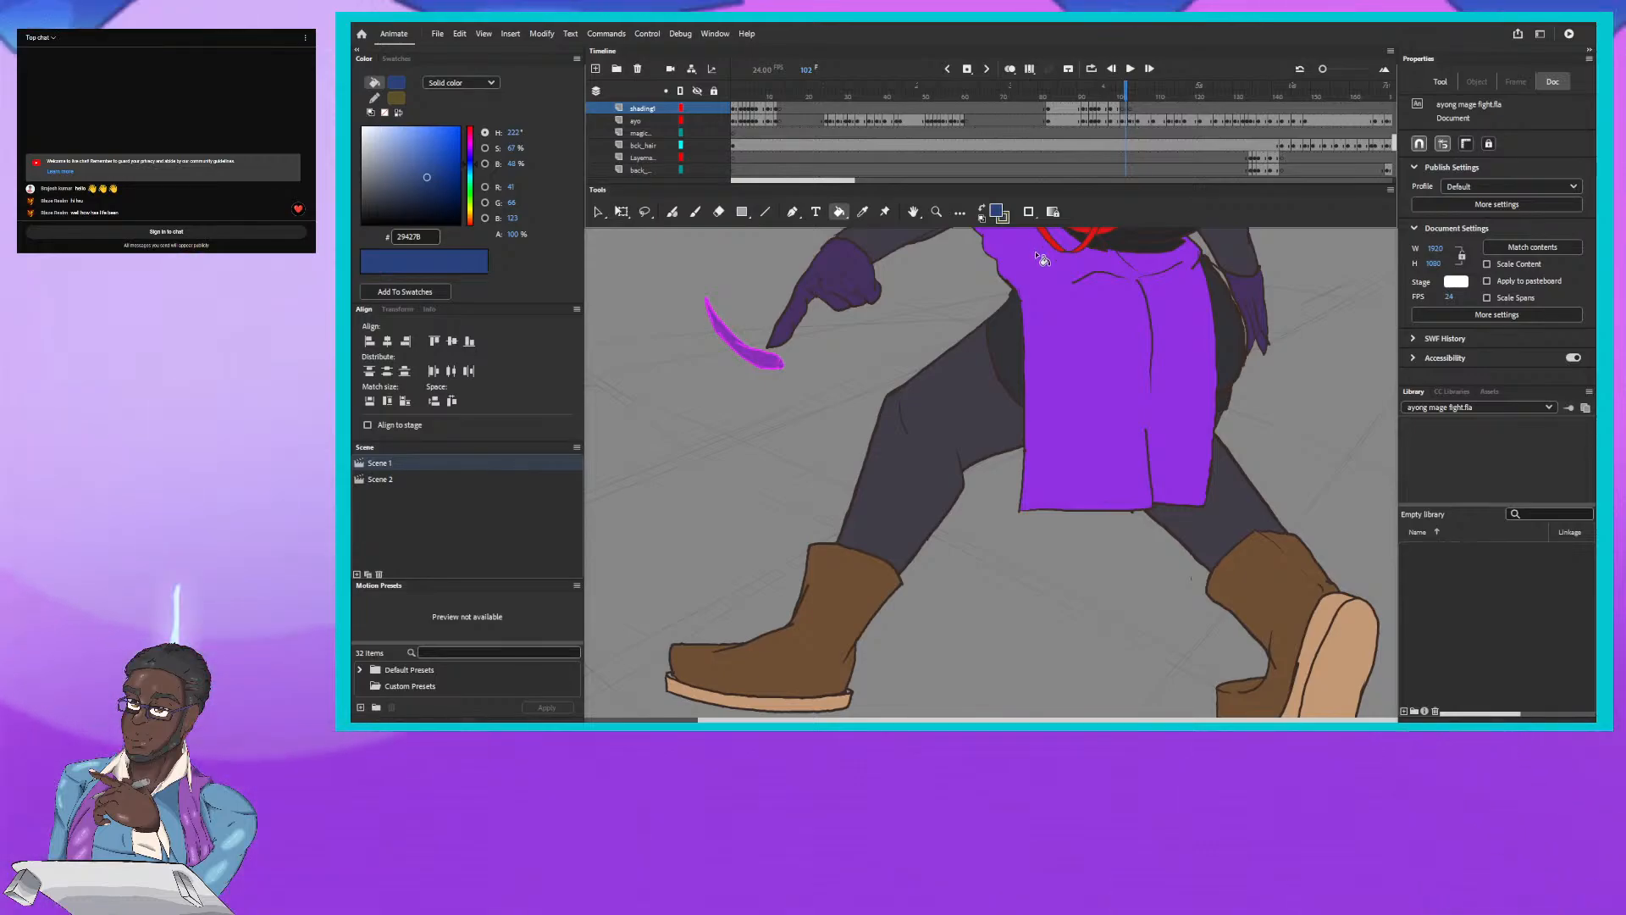
pyautogui.scroll(5, 981, 502)
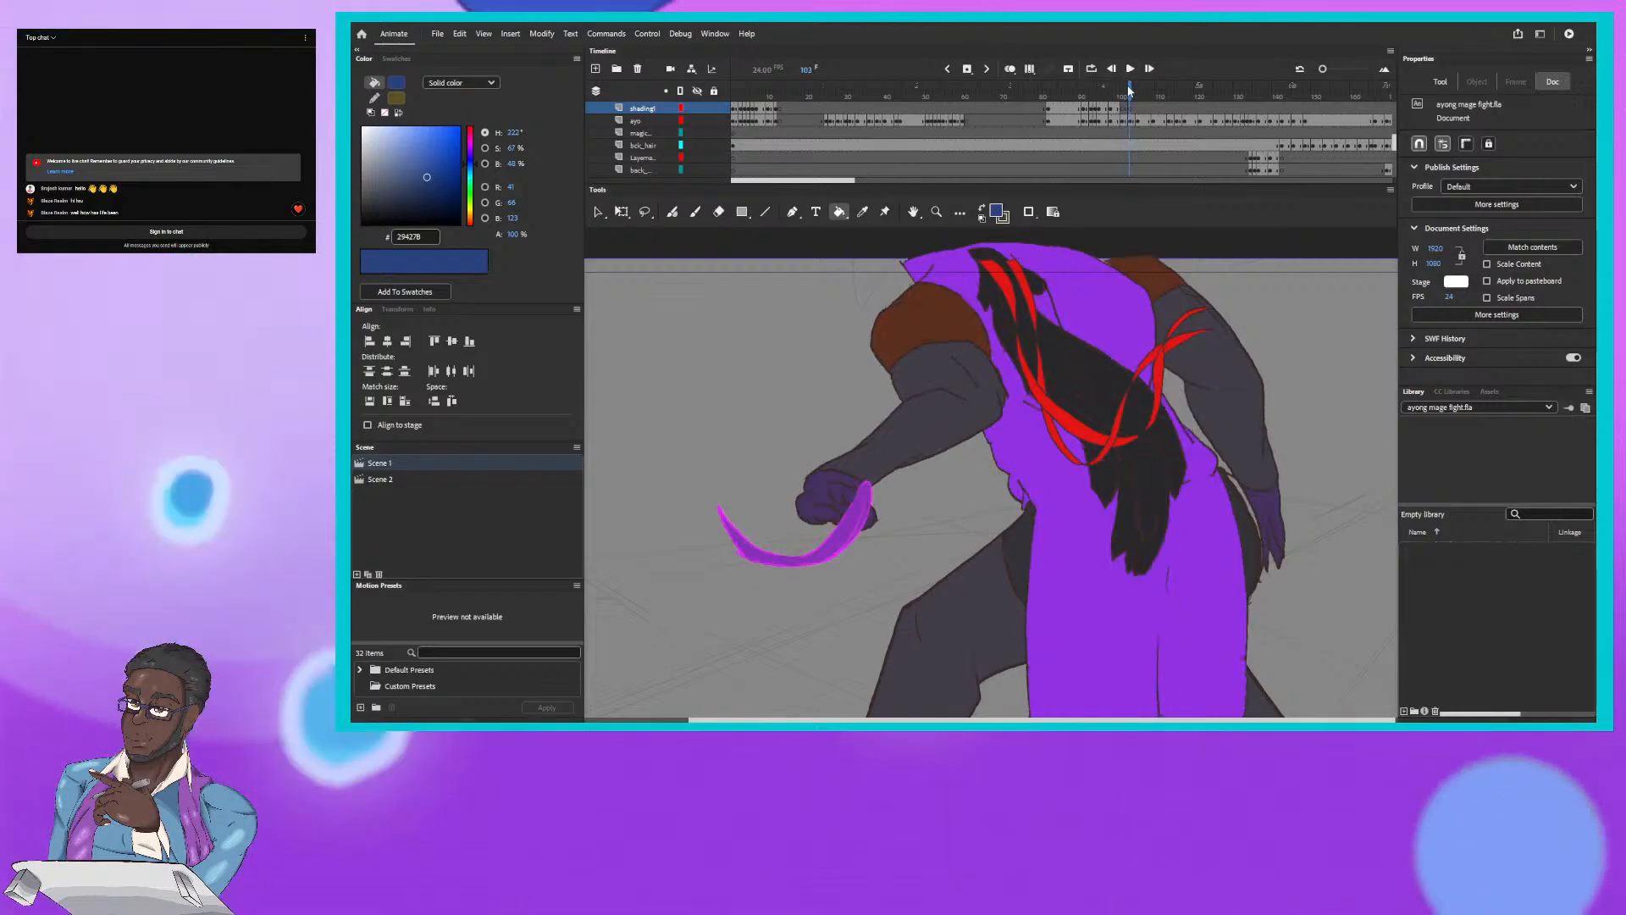
pyautogui.moveTo(1126, 87); pyautogui.dragTo(1127, 88)
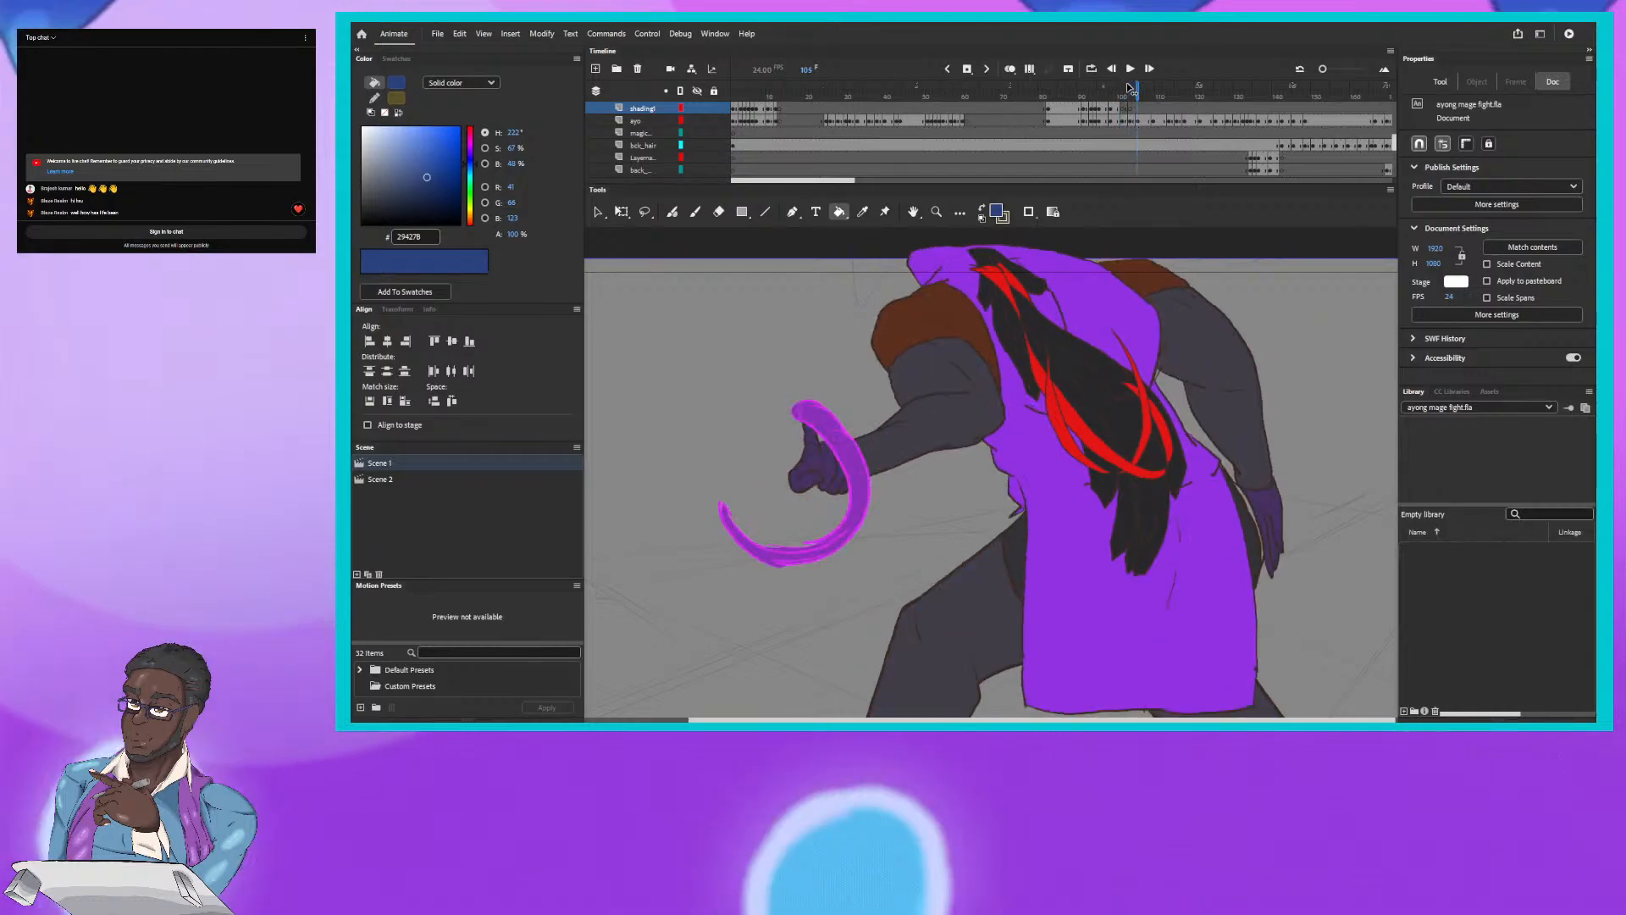
pyautogui.click(1130, 88)
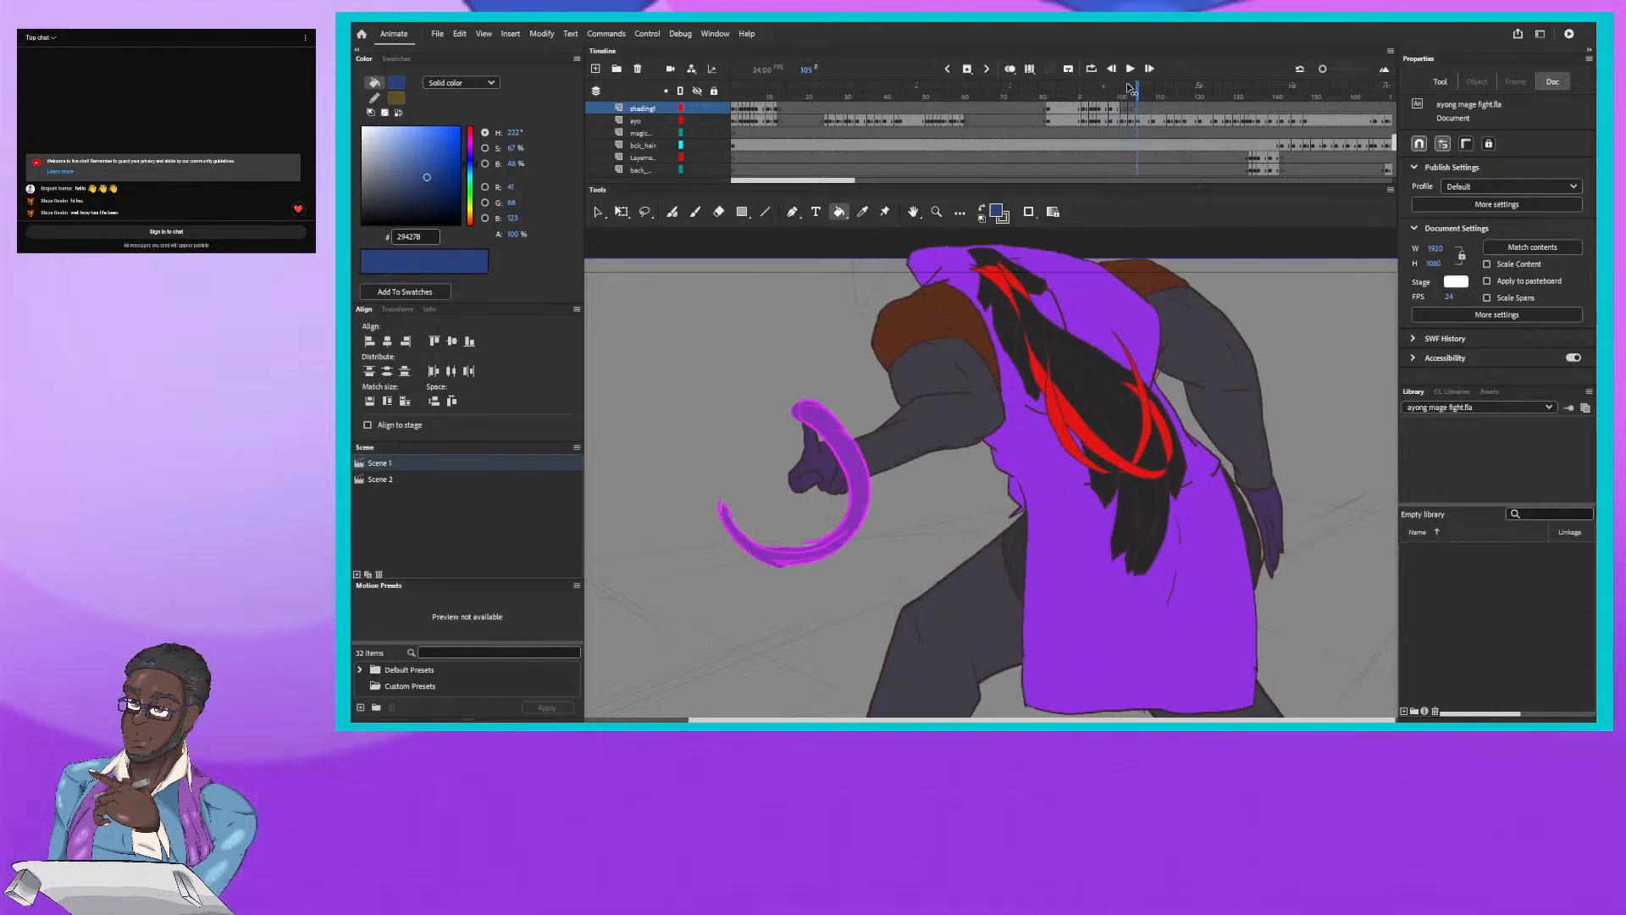
pyautogui.press('.')
pyautogui.press('.')
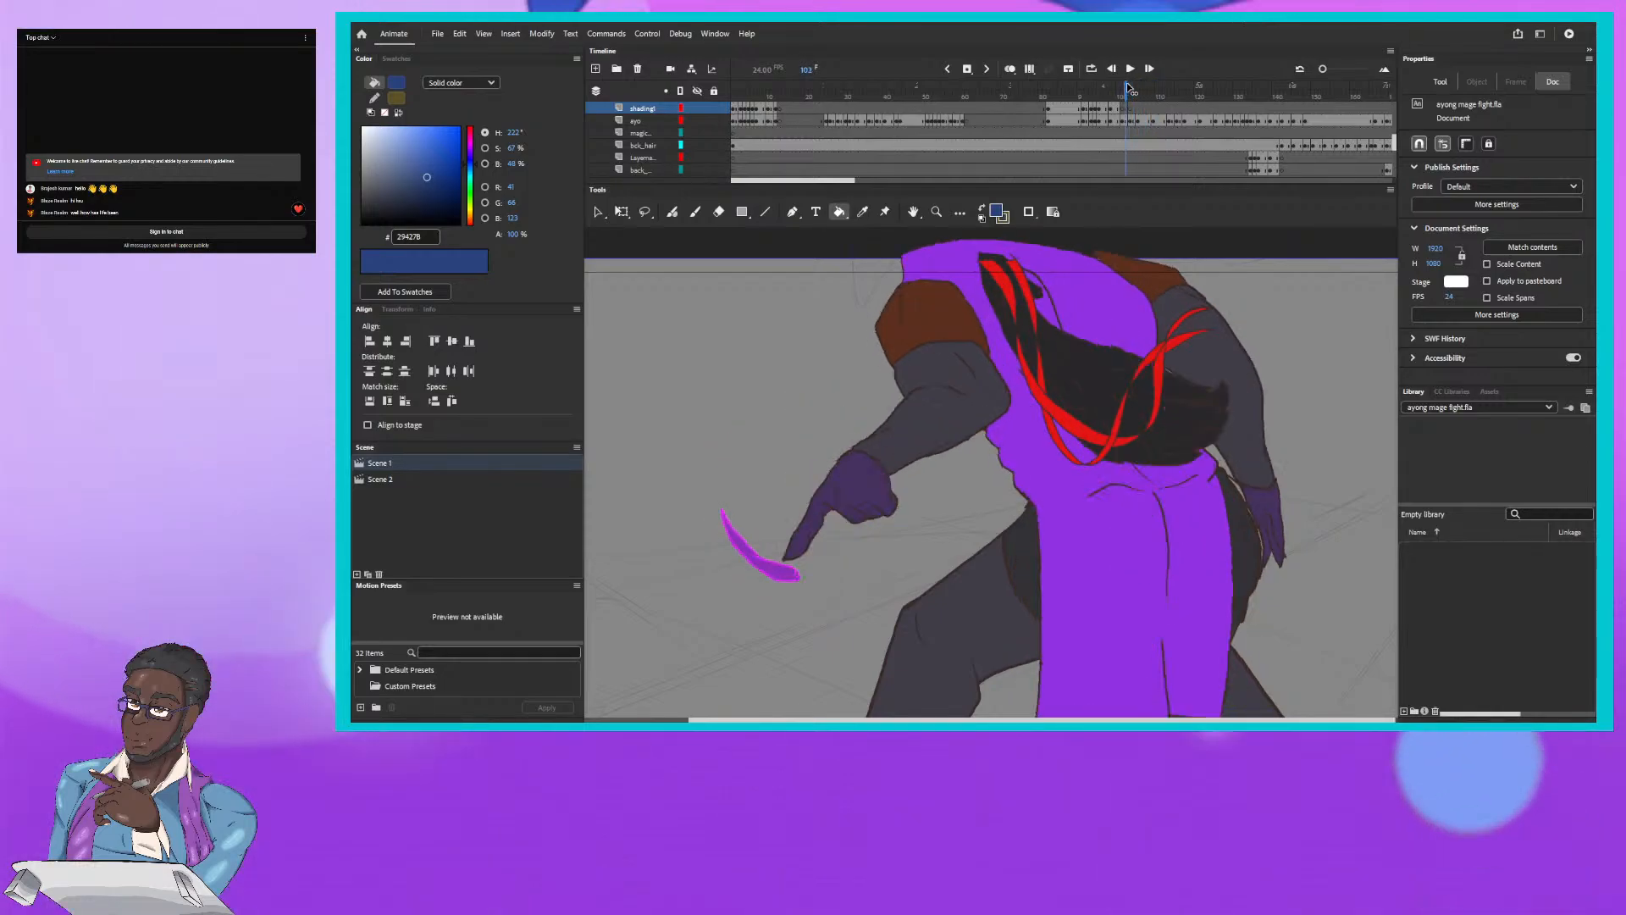
pyautogui.press('.')
pyautogui.press('.')
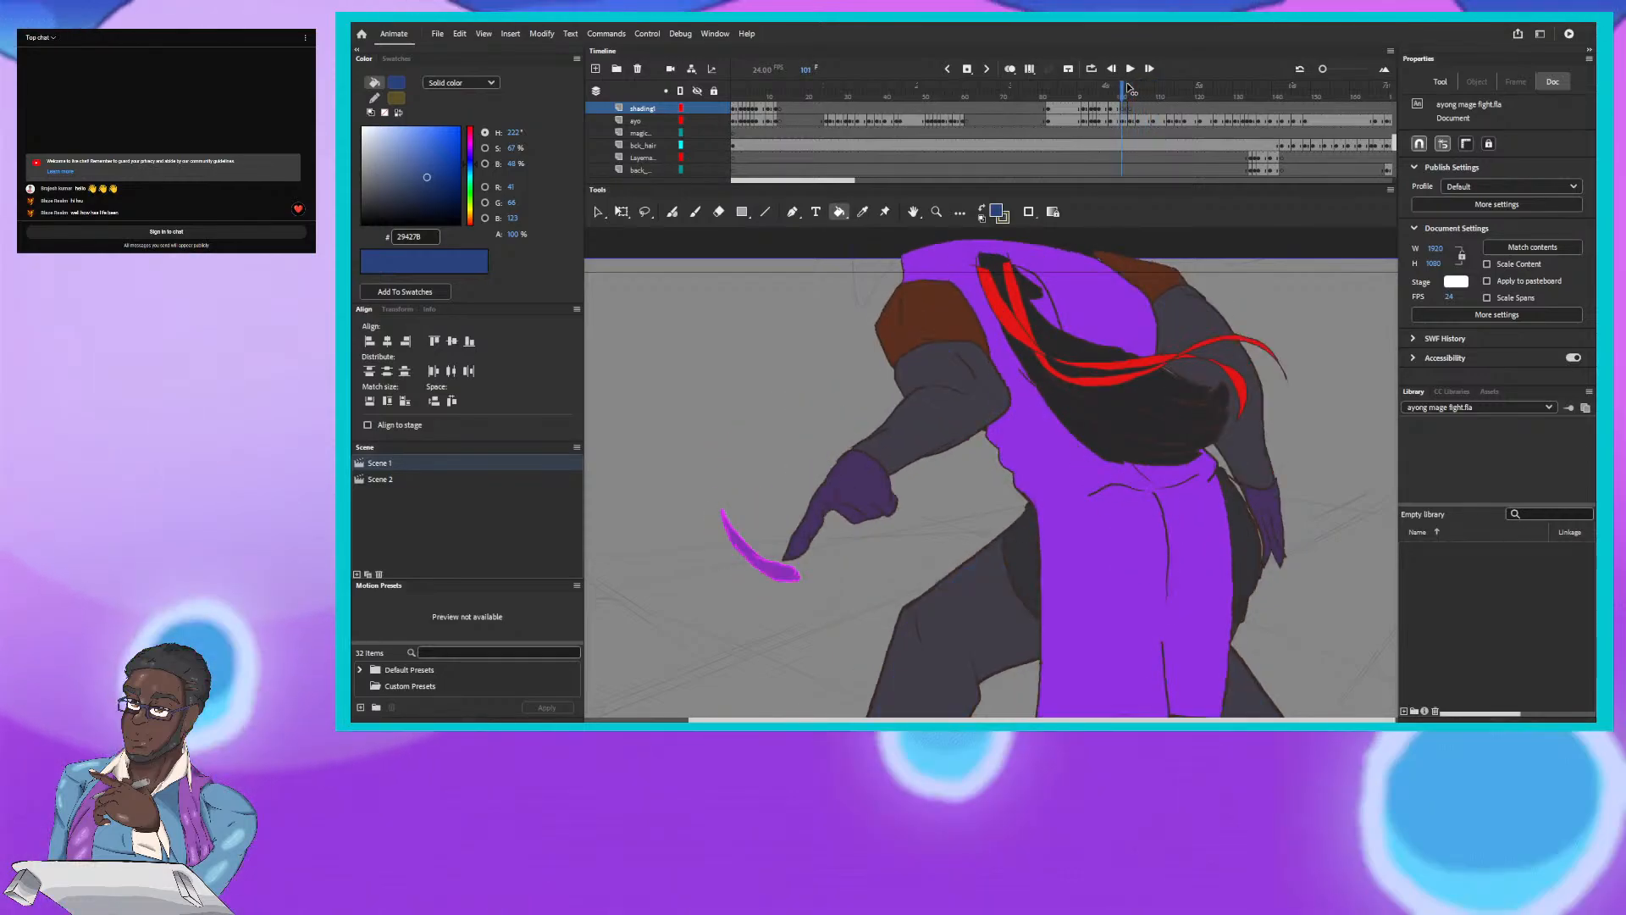
pyautogui.press('.')
pyautogui.press('.')
pyautogui.press('.')
pyautogui.press('.')
pyautogui.press('.')
pyautogui.press('.')
pyautogui.press('.')
pyautogui.press('.')
pyautogui.press('.')
pyautogui.press('.')
pyautogui.press('.')
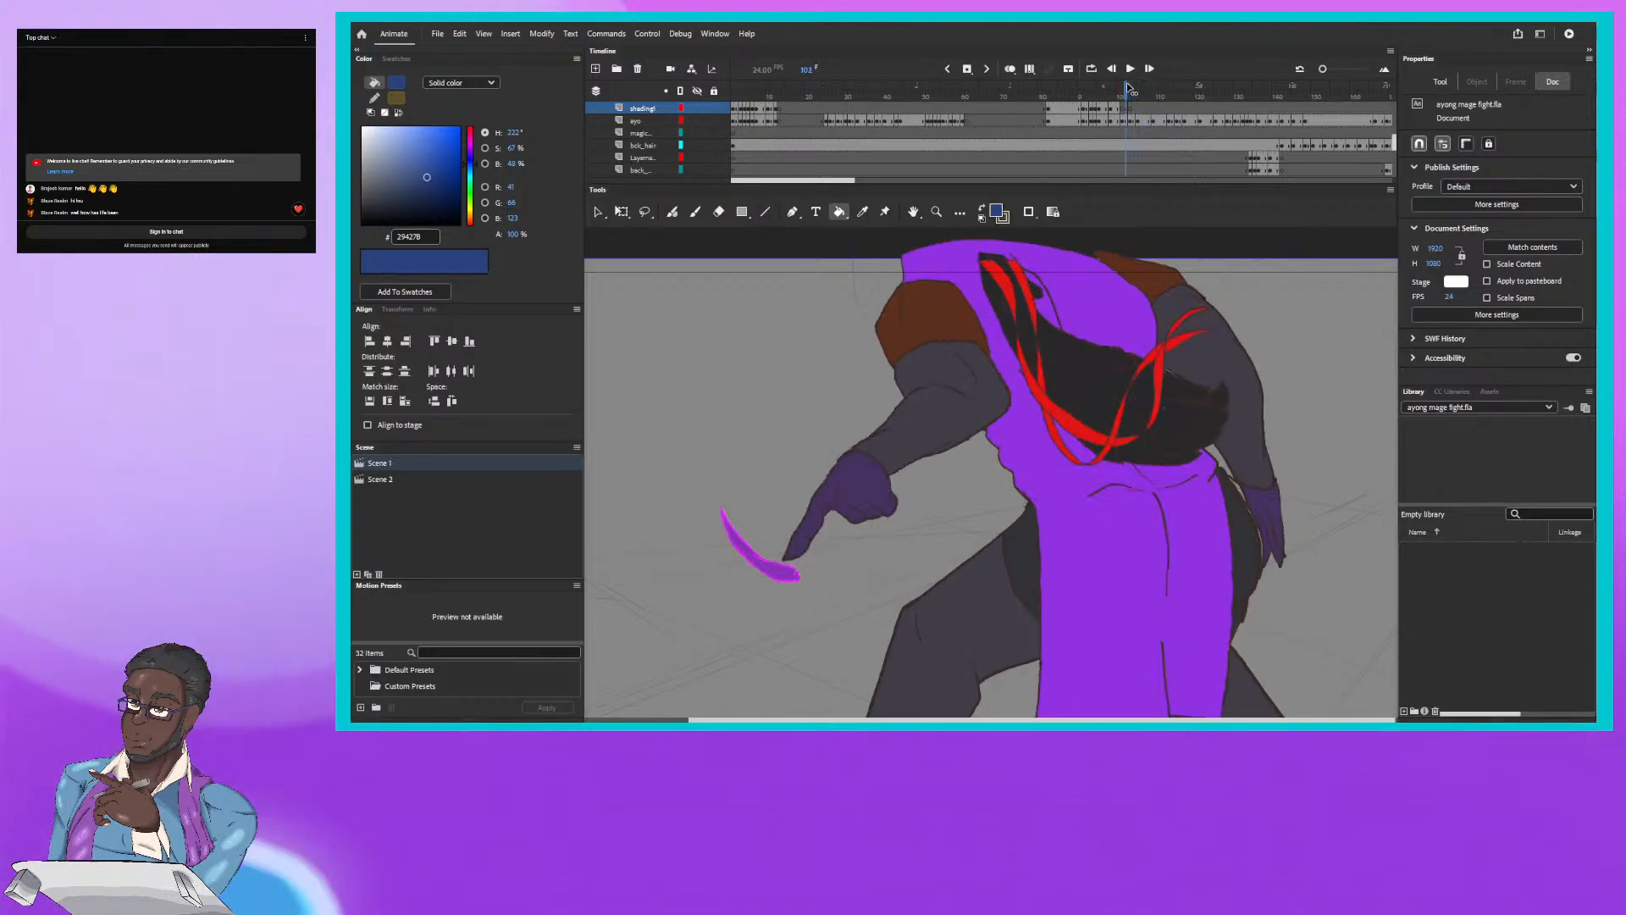
pyautogui.press('.')
pyautogui.press('.')
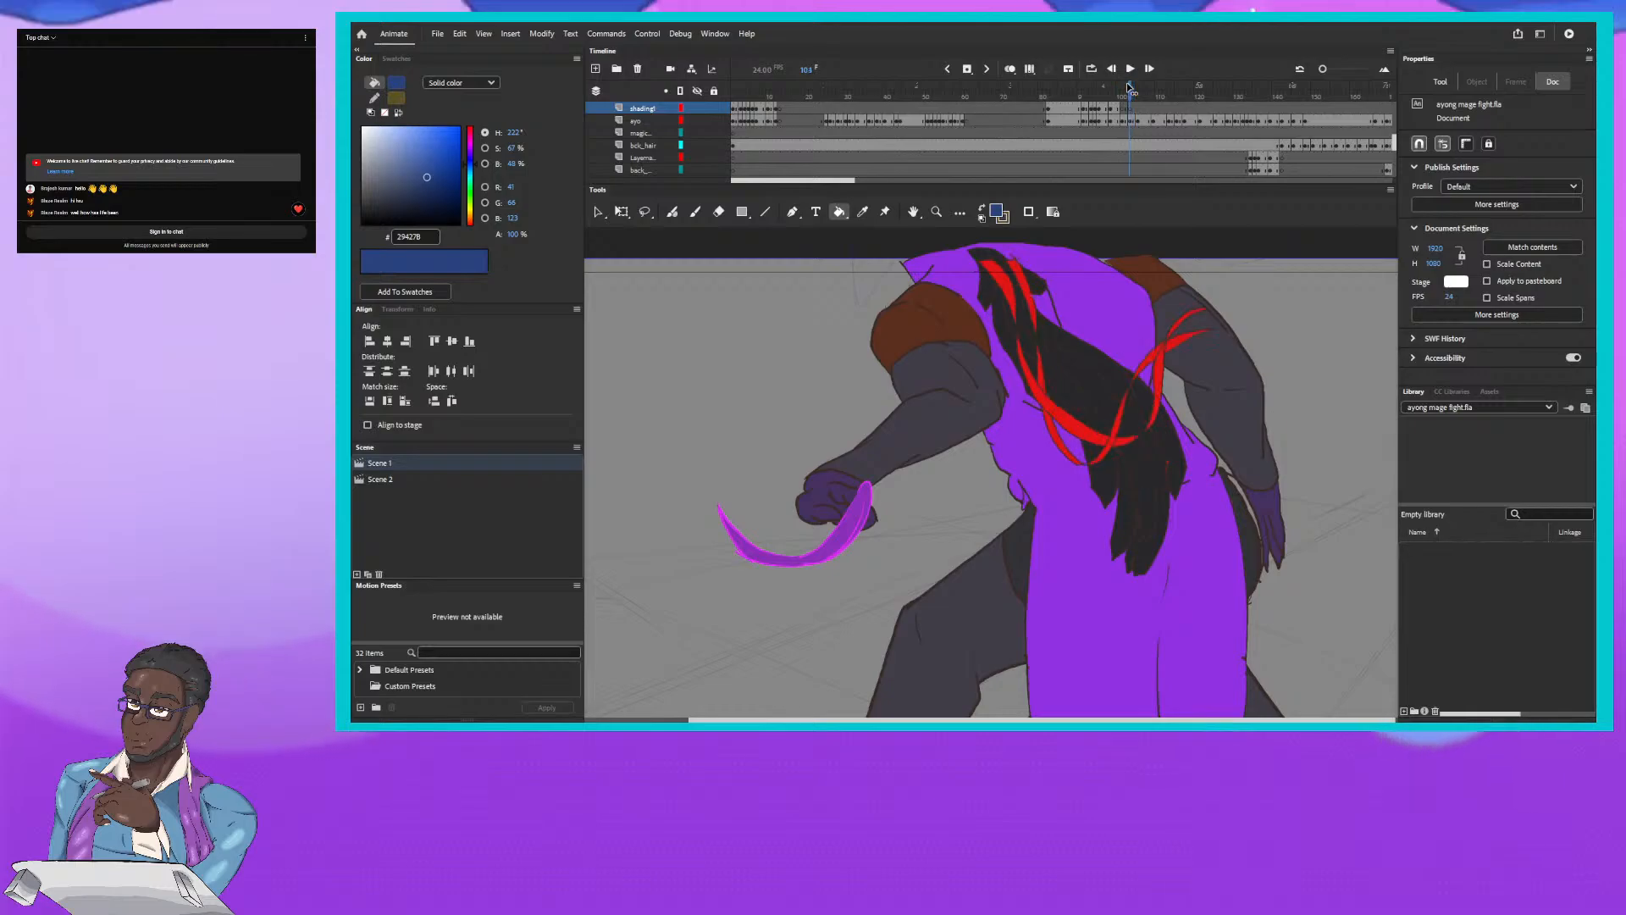
pyautogui.press('.')
pyautogui.press('.')
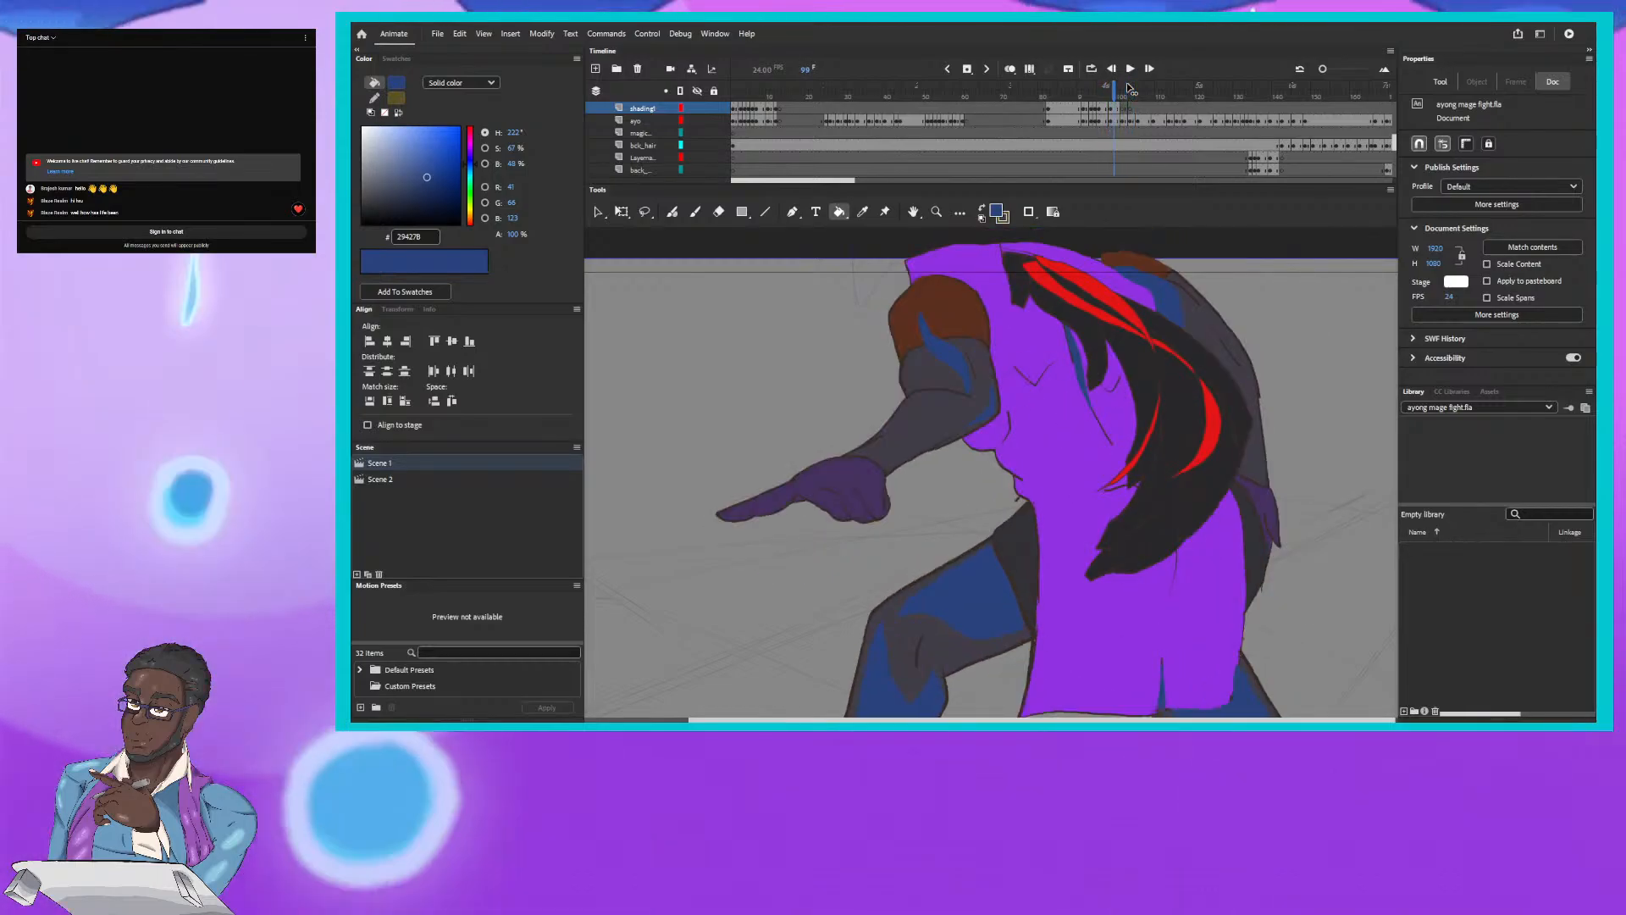
pyautogui.press('.')
pyautogui.press('.')
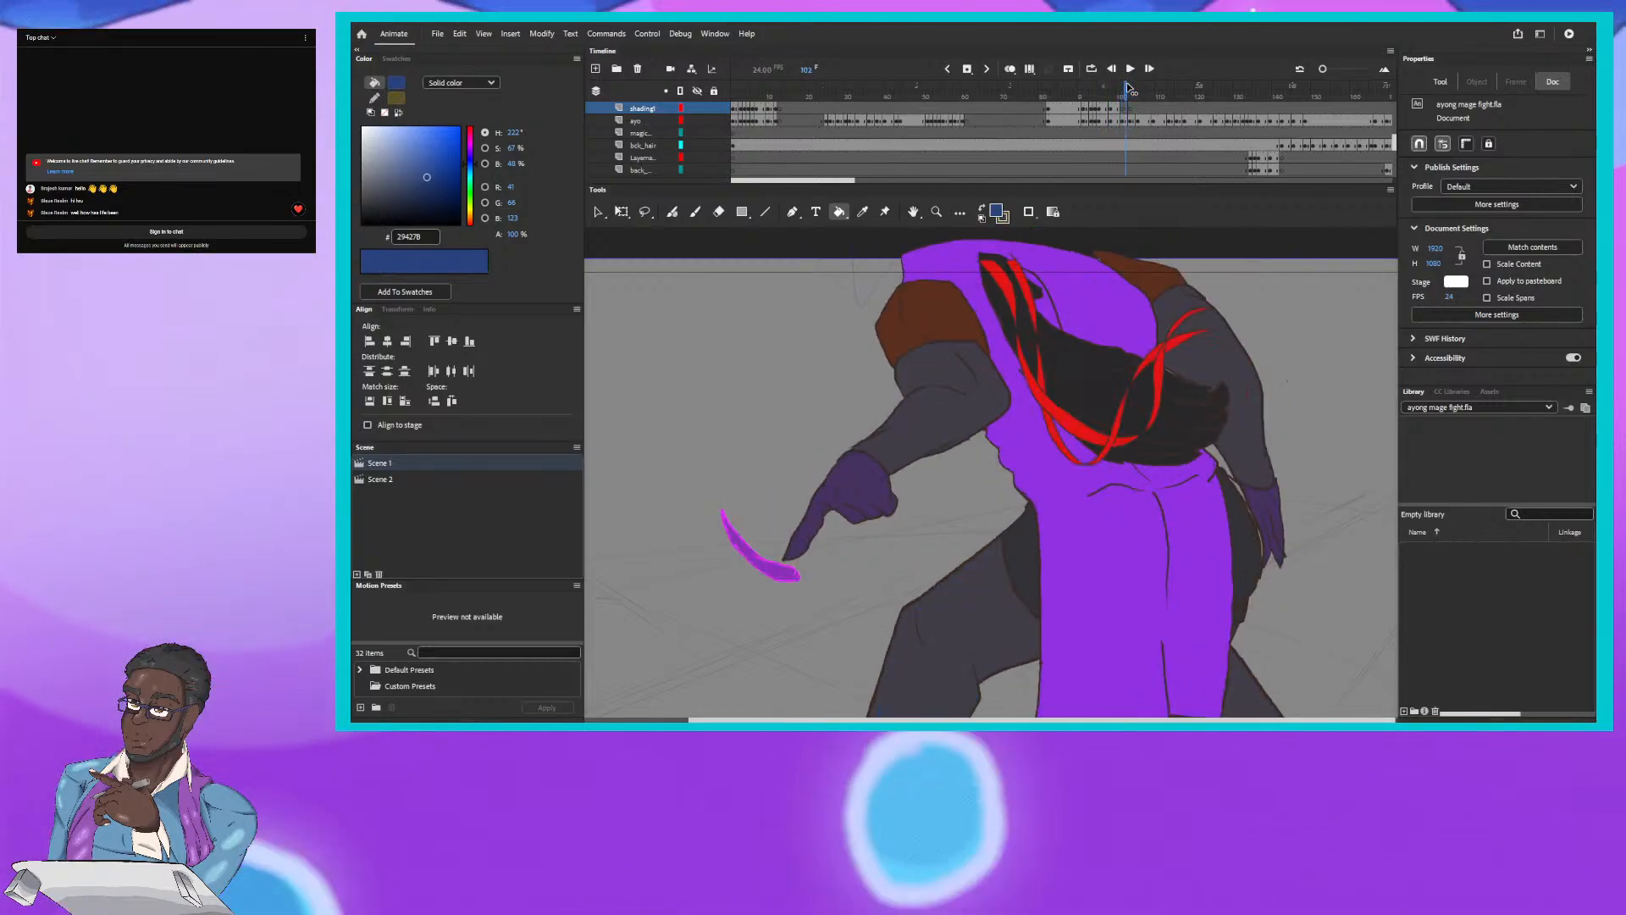
pyautogui.press('.')
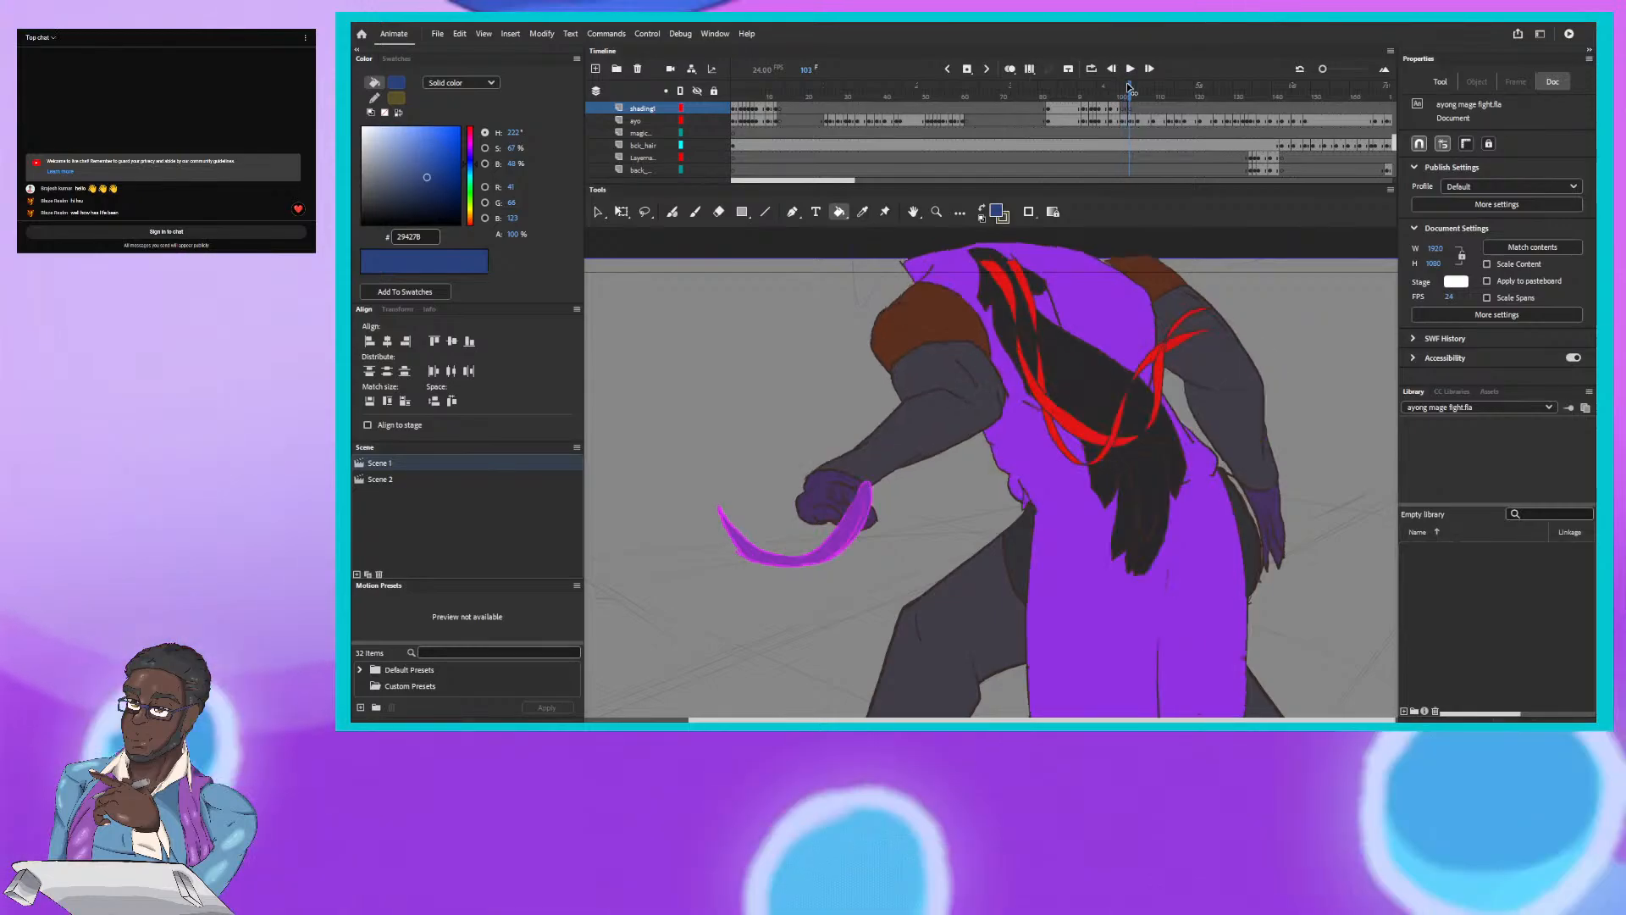
pyautogui.press('.')
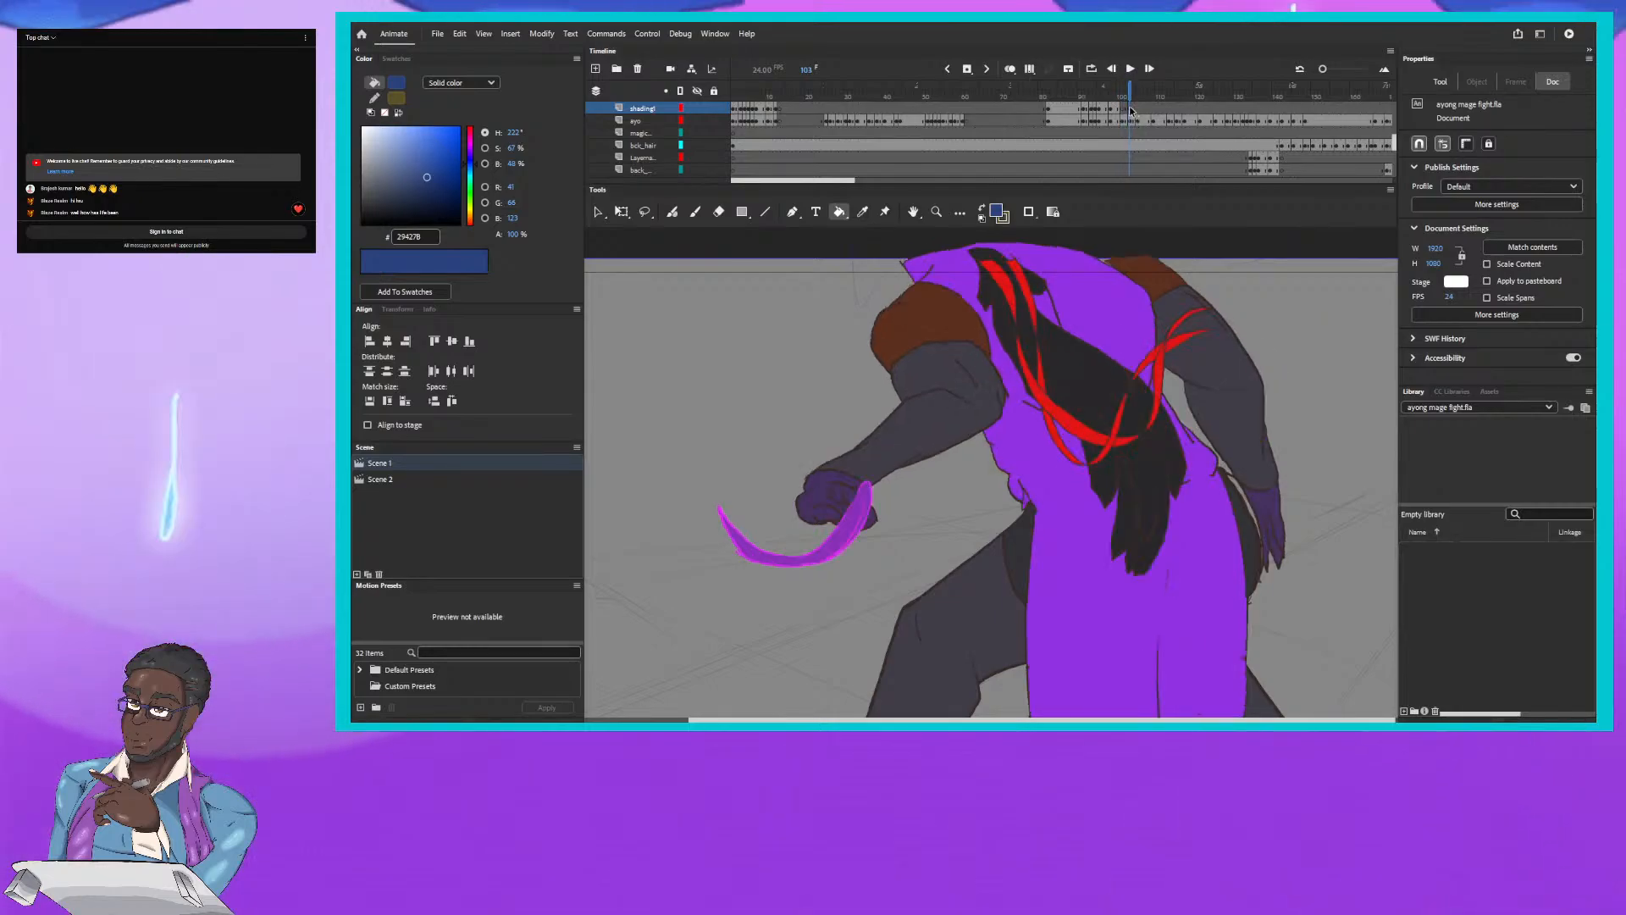
# Step: Select frame 101 on the shading layer and save the animation file
pyautogui.click(1122, 101)
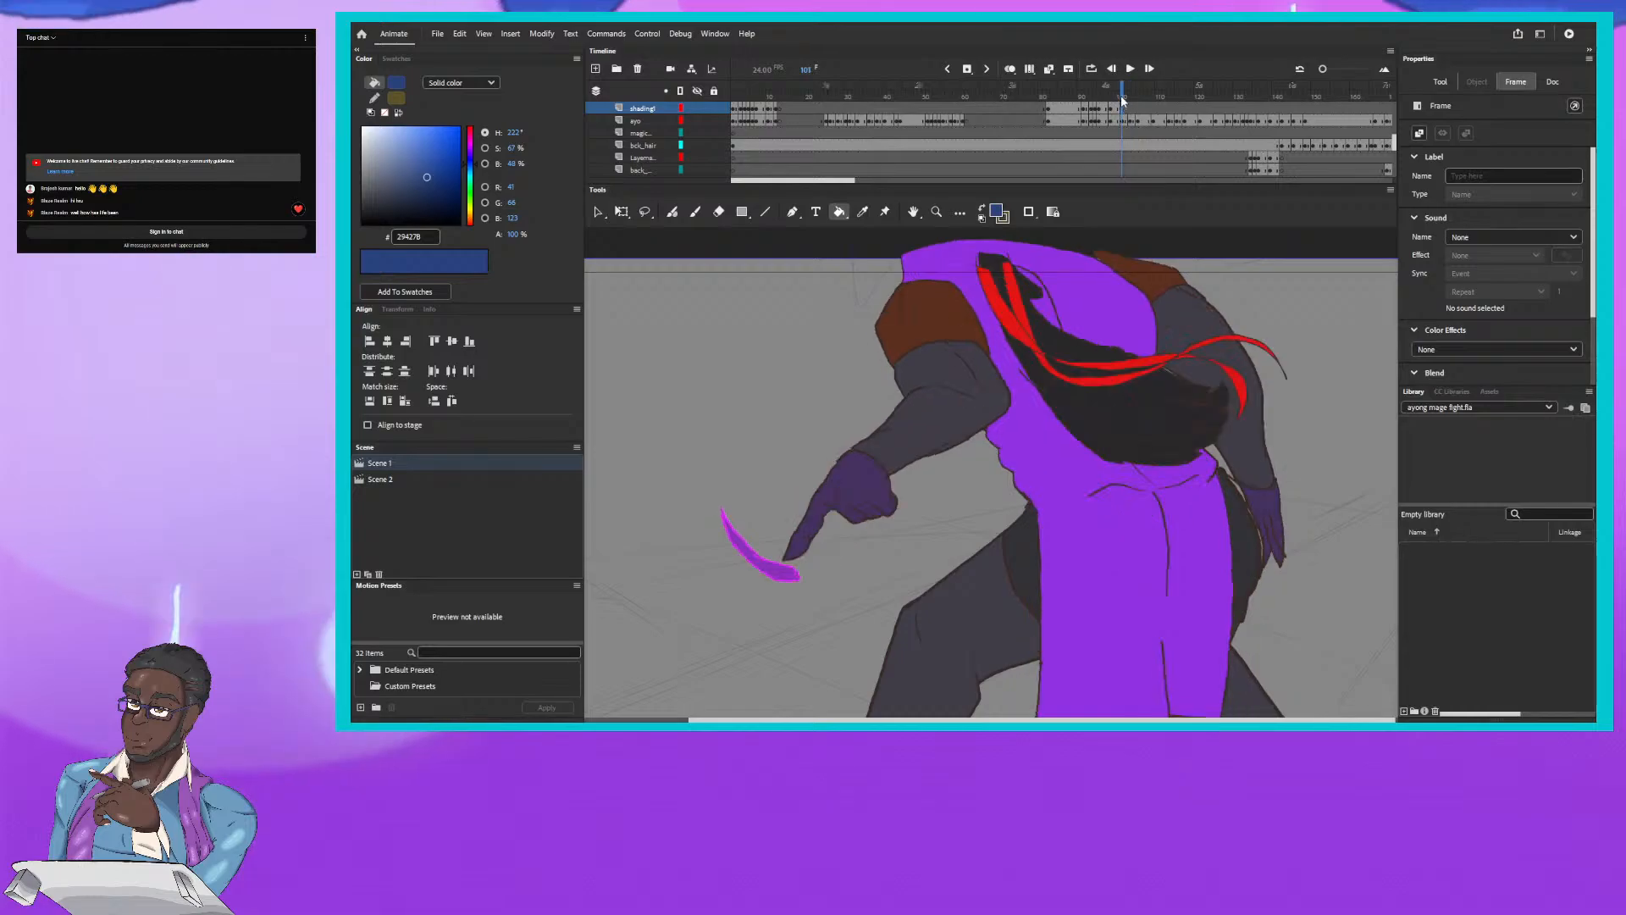
pyautogui.moveTo(1123, 92)
pyautogui.mouseDown()
pyautogui.moveTo(1106, 91)
pyautogui.moveTo(1123, 91)
pyautogui.mouseUp()
pyautogui.hotkey('ctrl', 's')
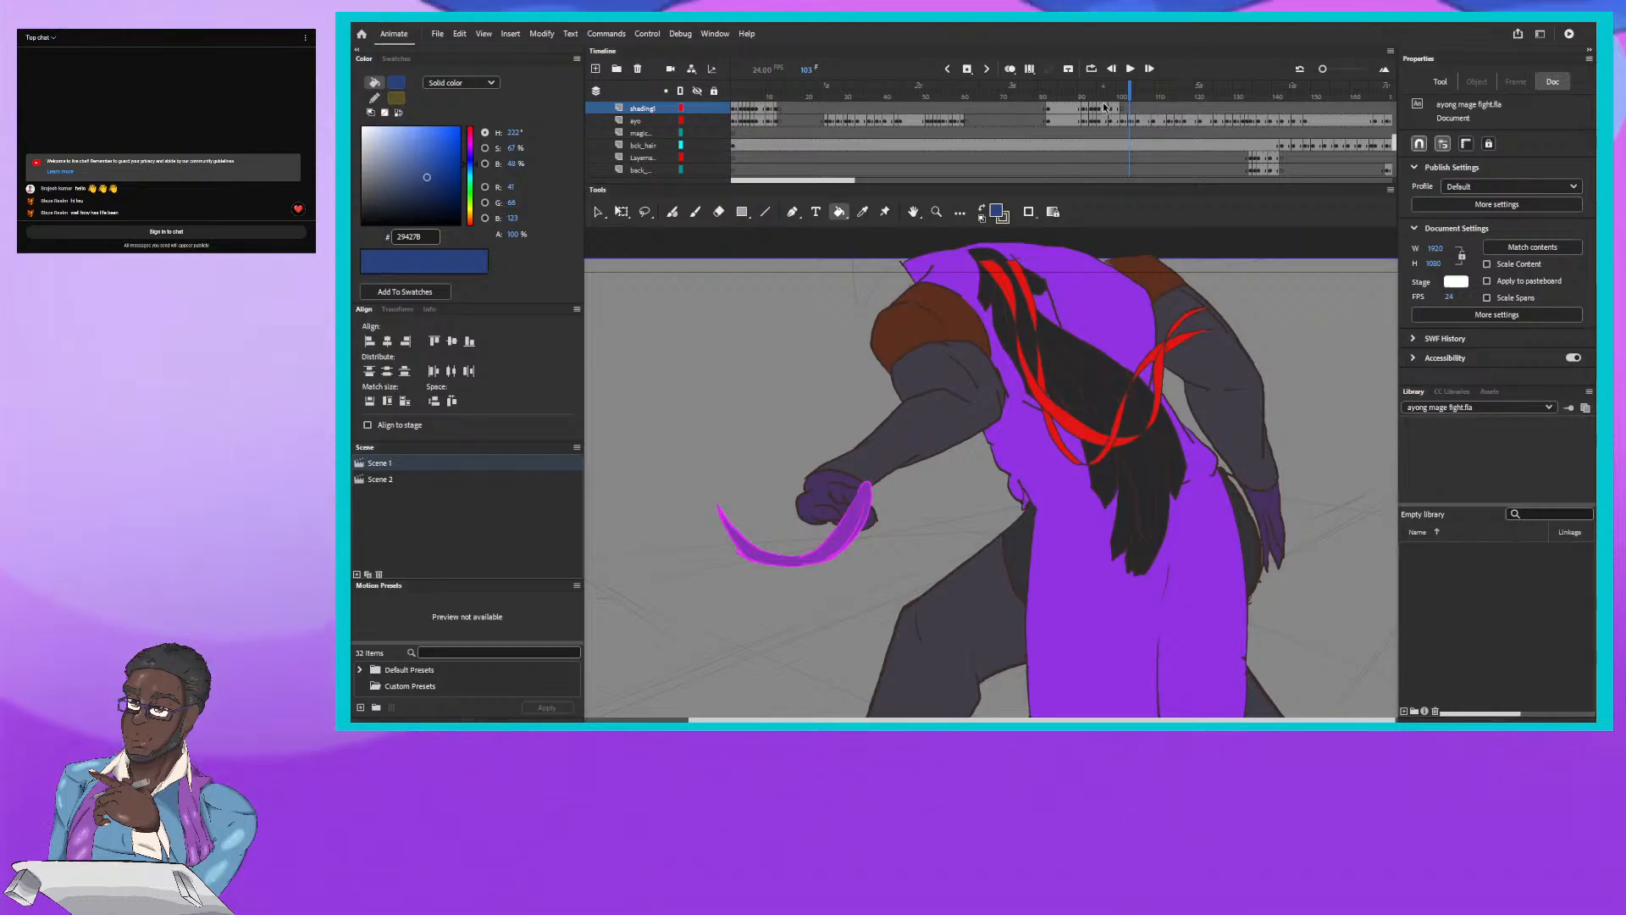
# Step: Compare the shaded upper-body pose at frame 99 with the unshaded poses up to frame 103, ending on frame 101
pyautogui.press(',')
pyautogui.press(',')
pyautogui.press(',')
pyautogui.press(',')
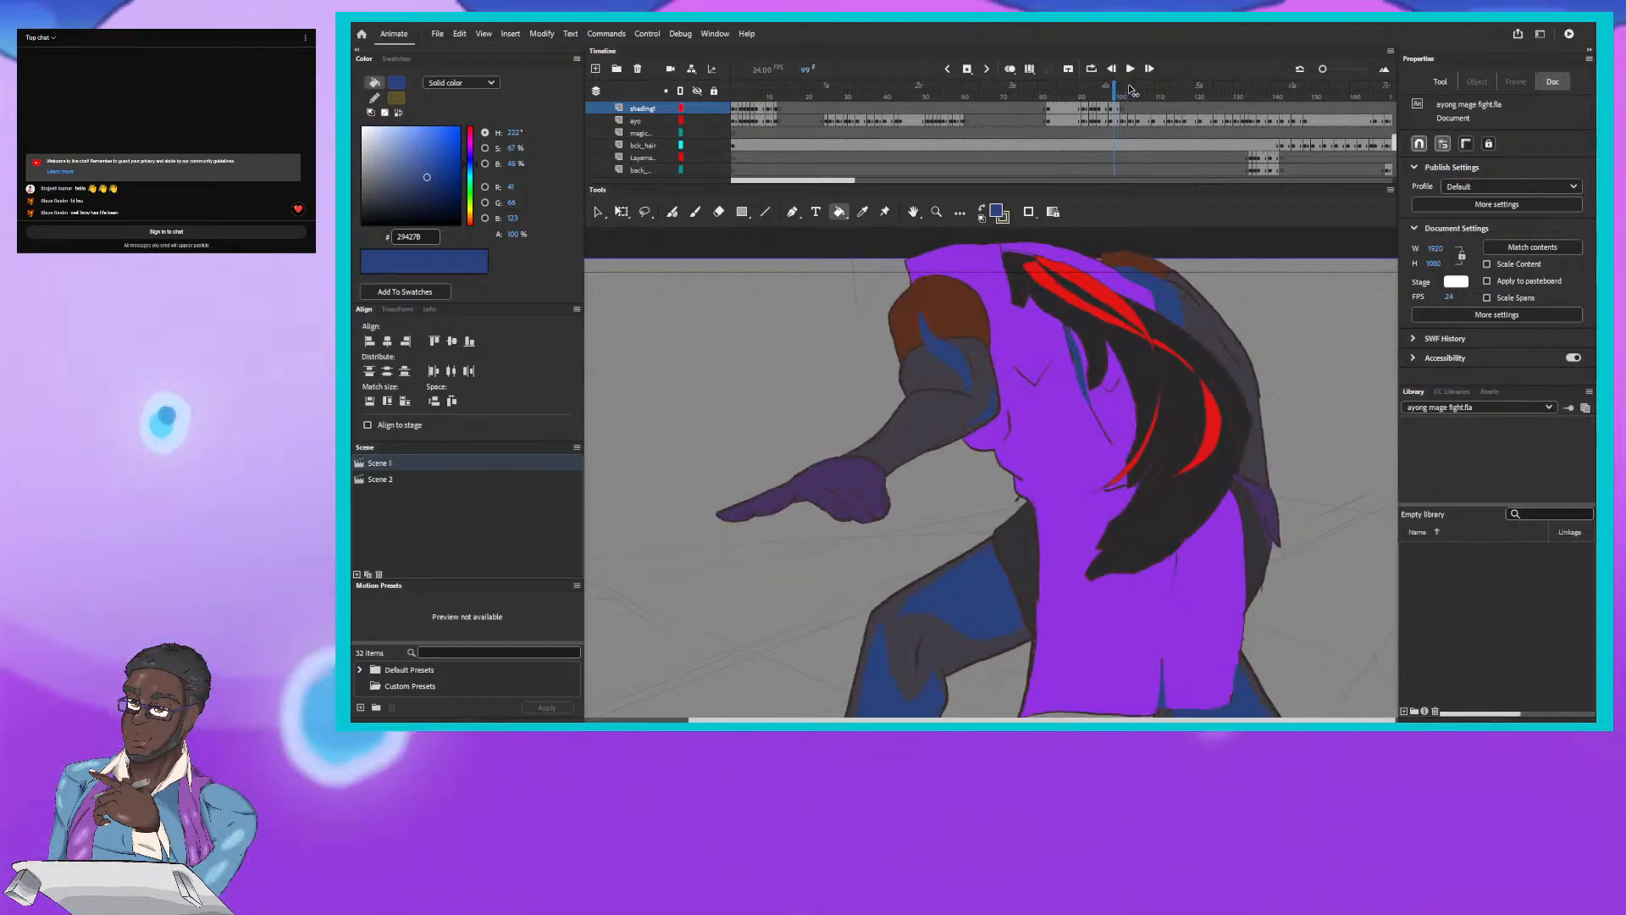
pyautogui.click(1131, 89)
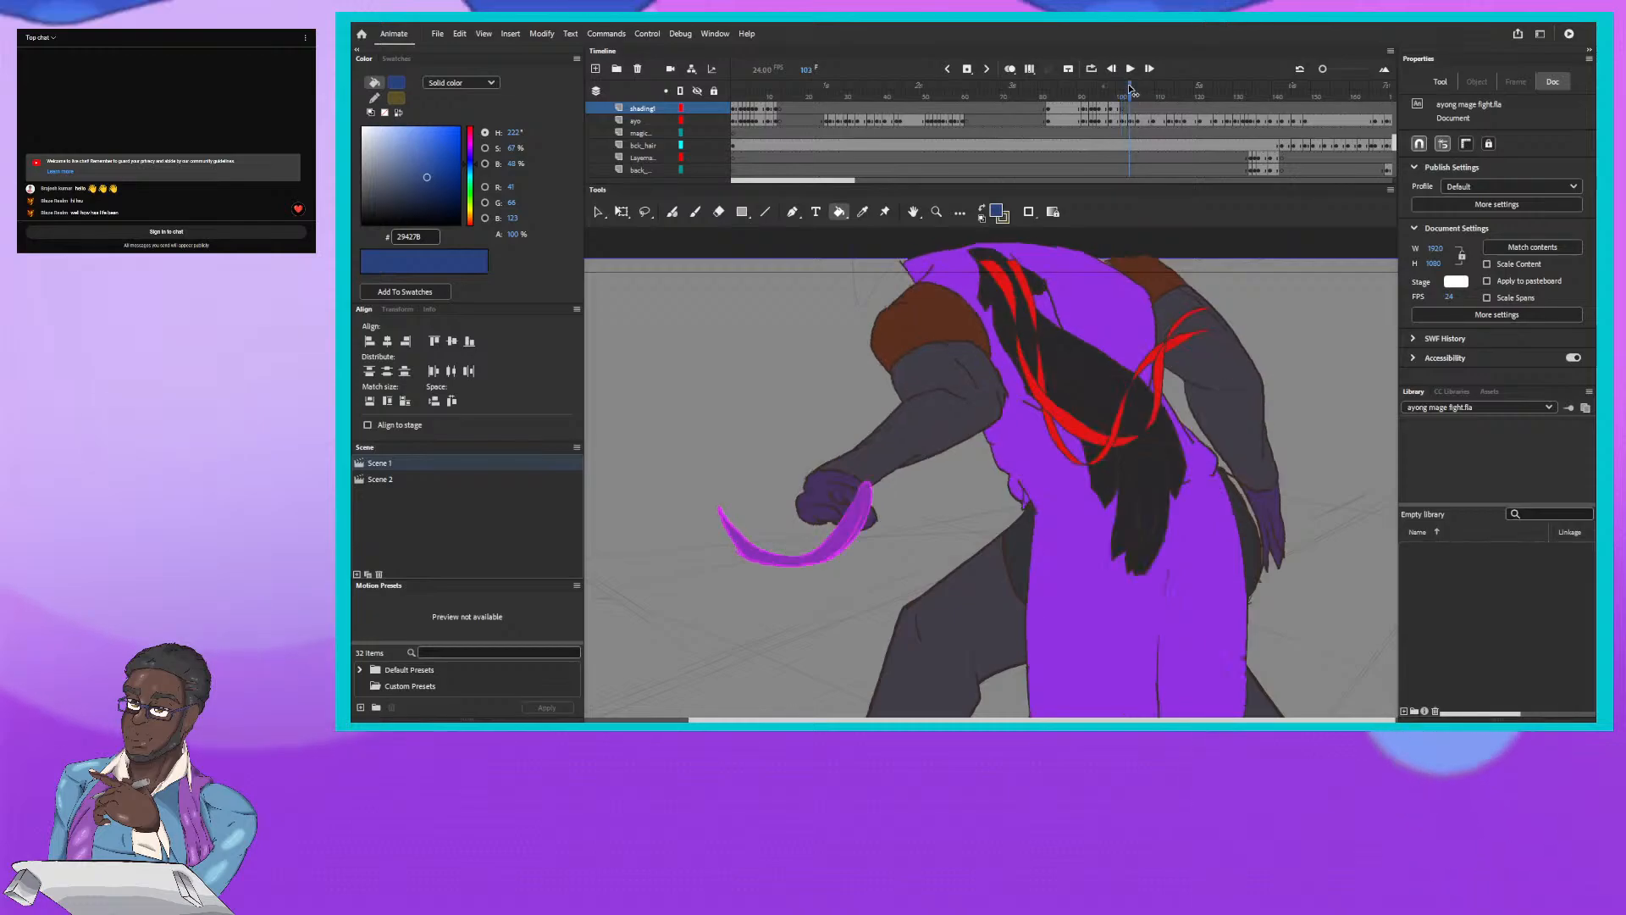
pyautogui.press(',')
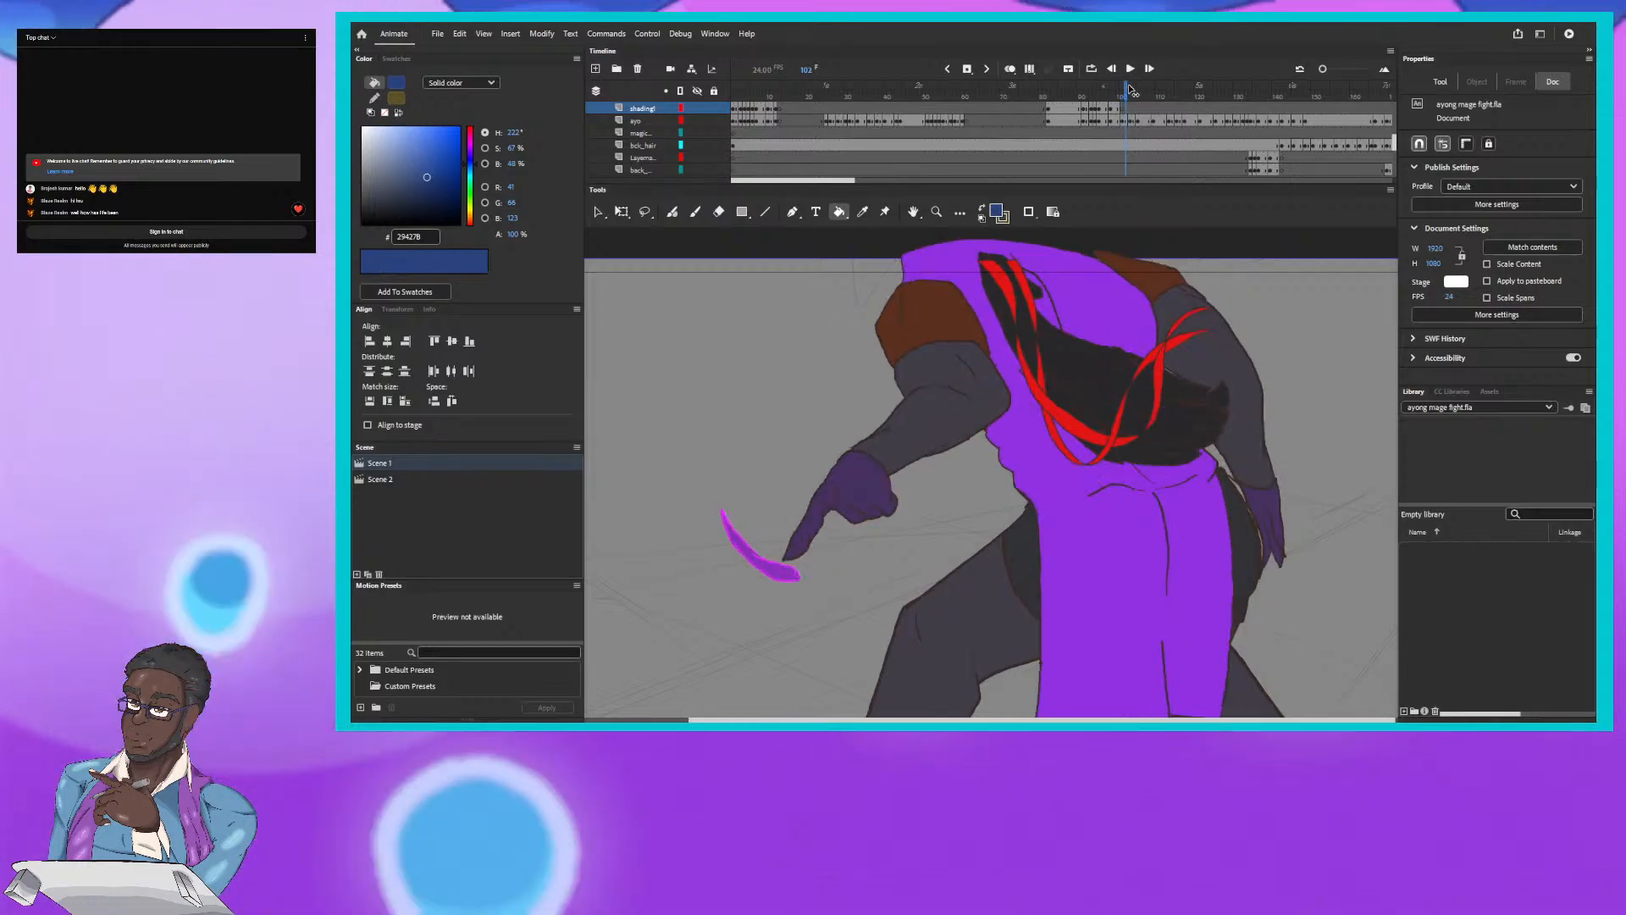
pyautogui.press(',')
pyautogui.press(',')
pyautogui.press('.')
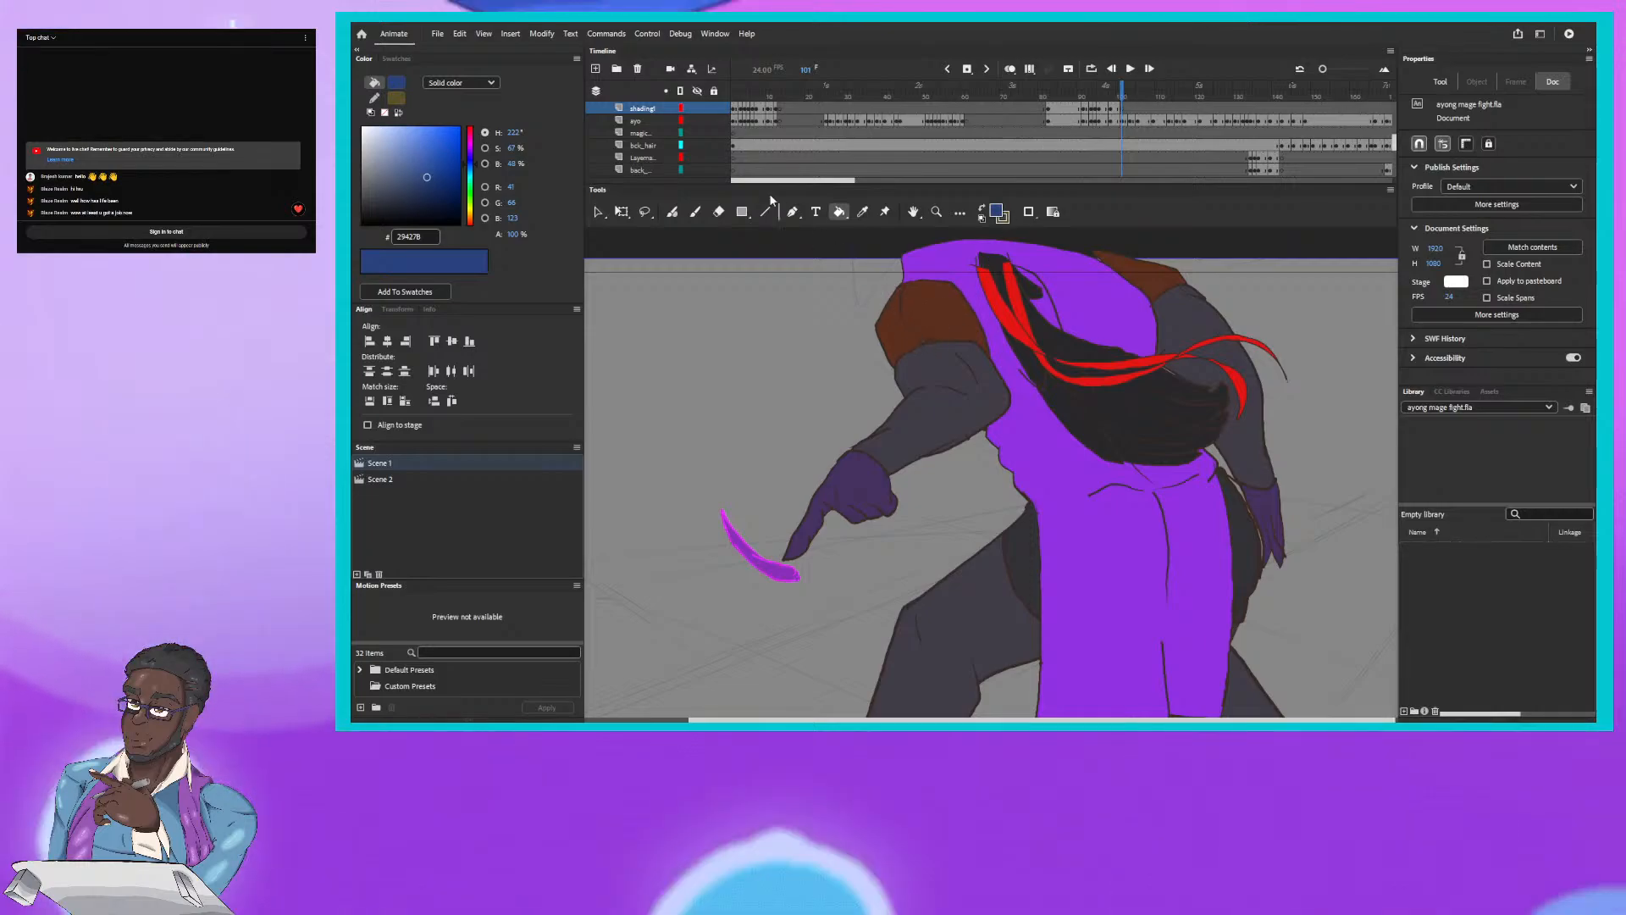
# Step: Outline the shadows on the left upper arm and the right shoulder in blue with the Fluid Brush at frame 101
pyautogui.press('b')
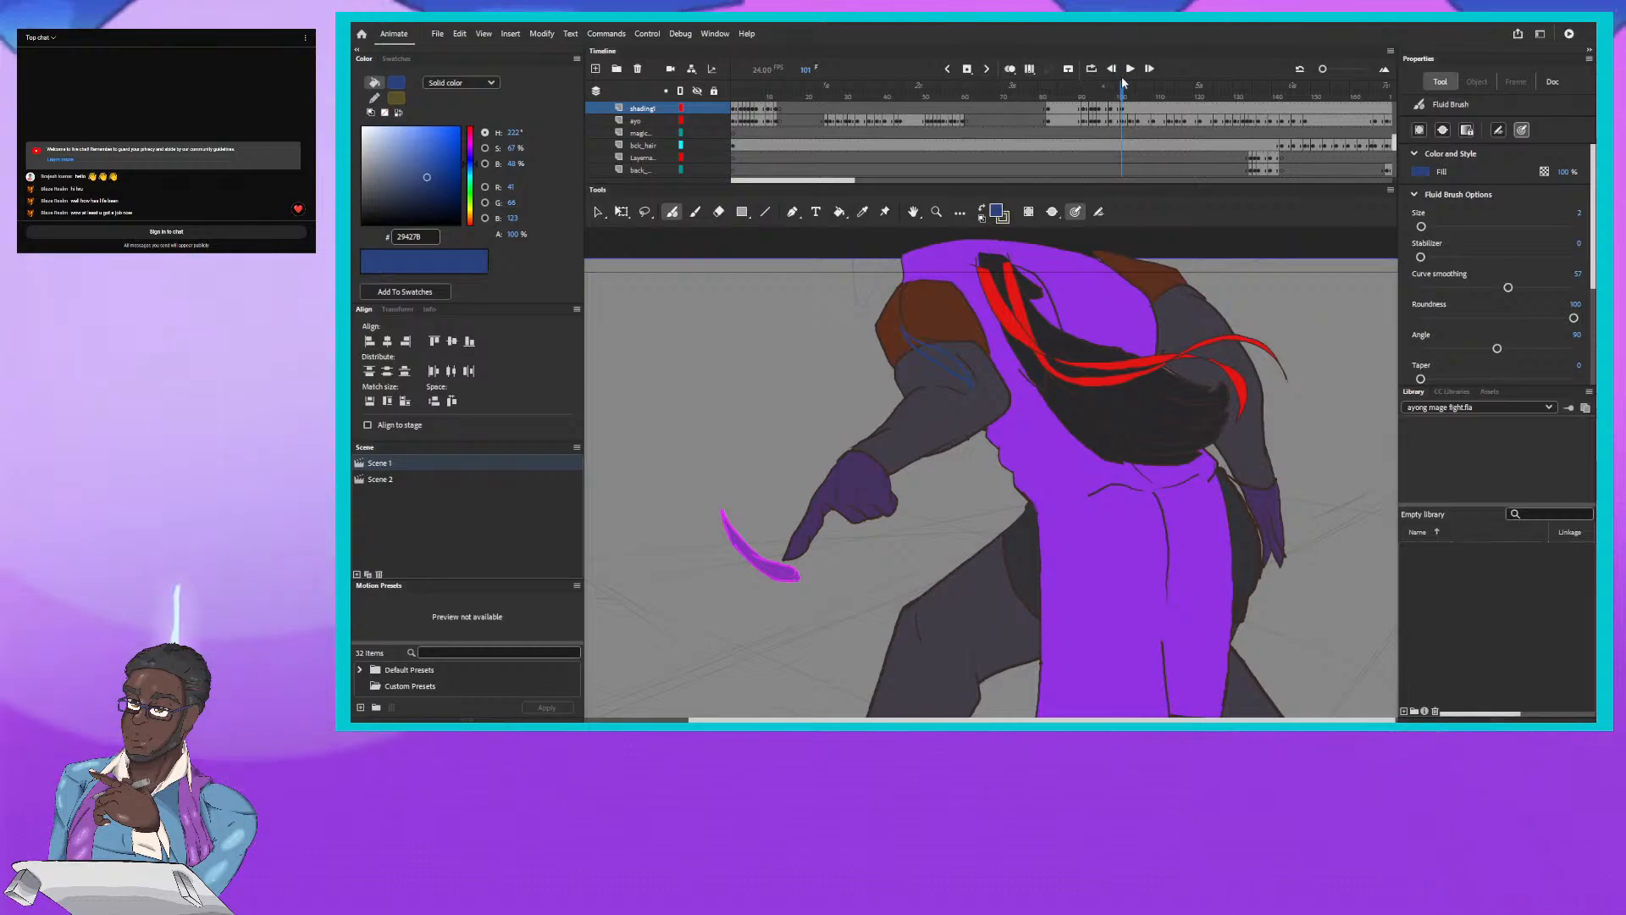
pyautogui.press('Return')
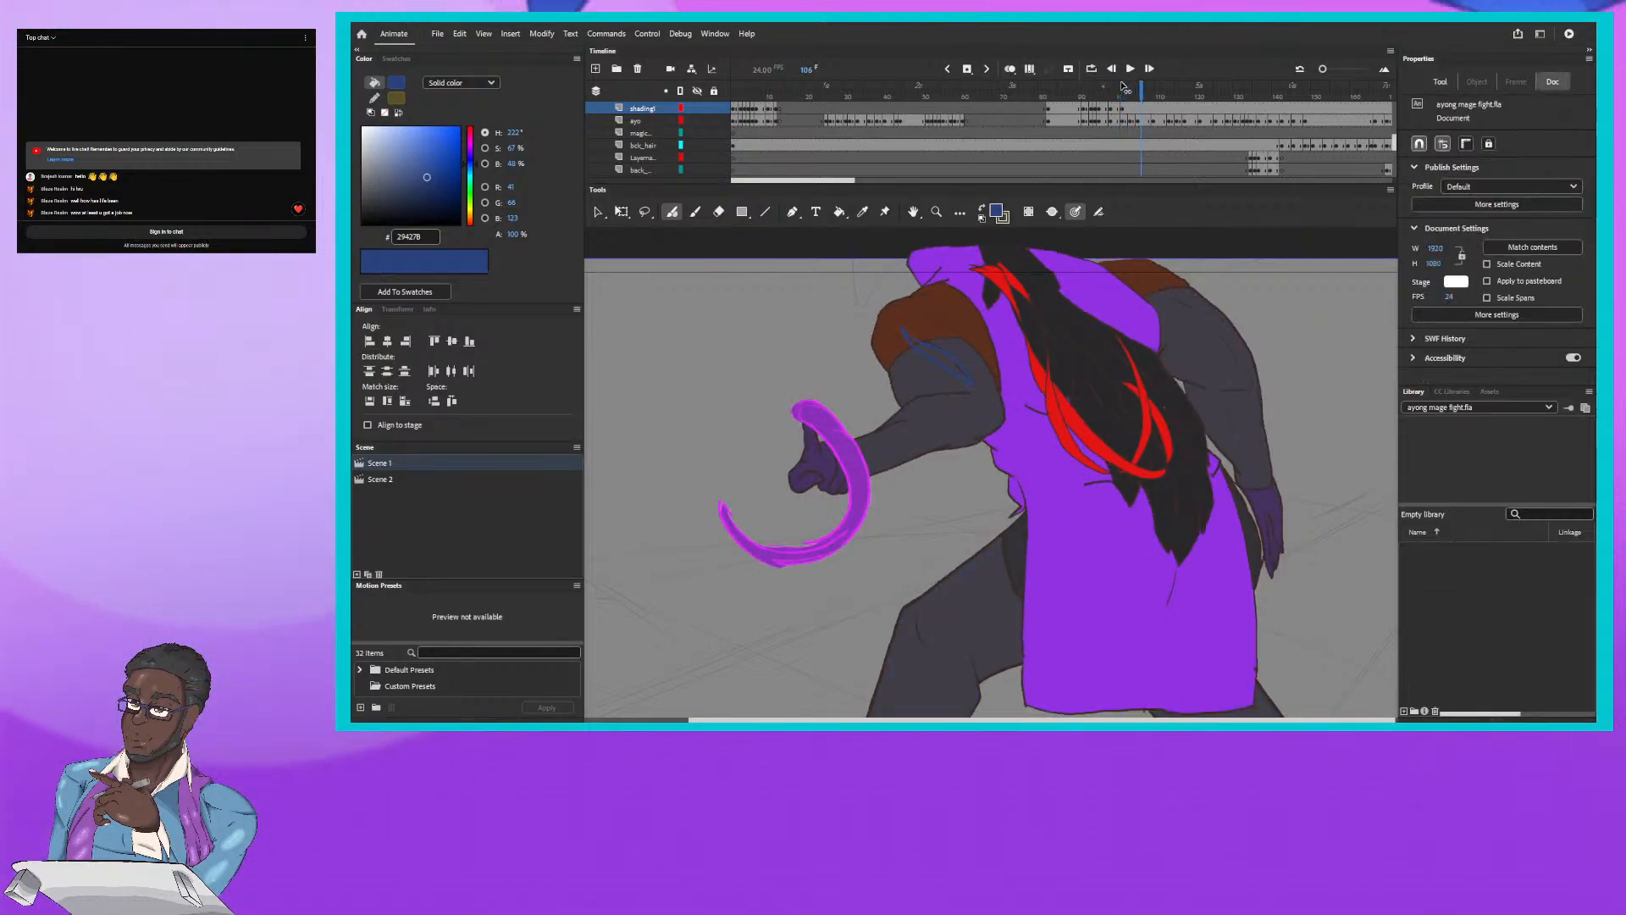
pyautogui.click(1124, 86)
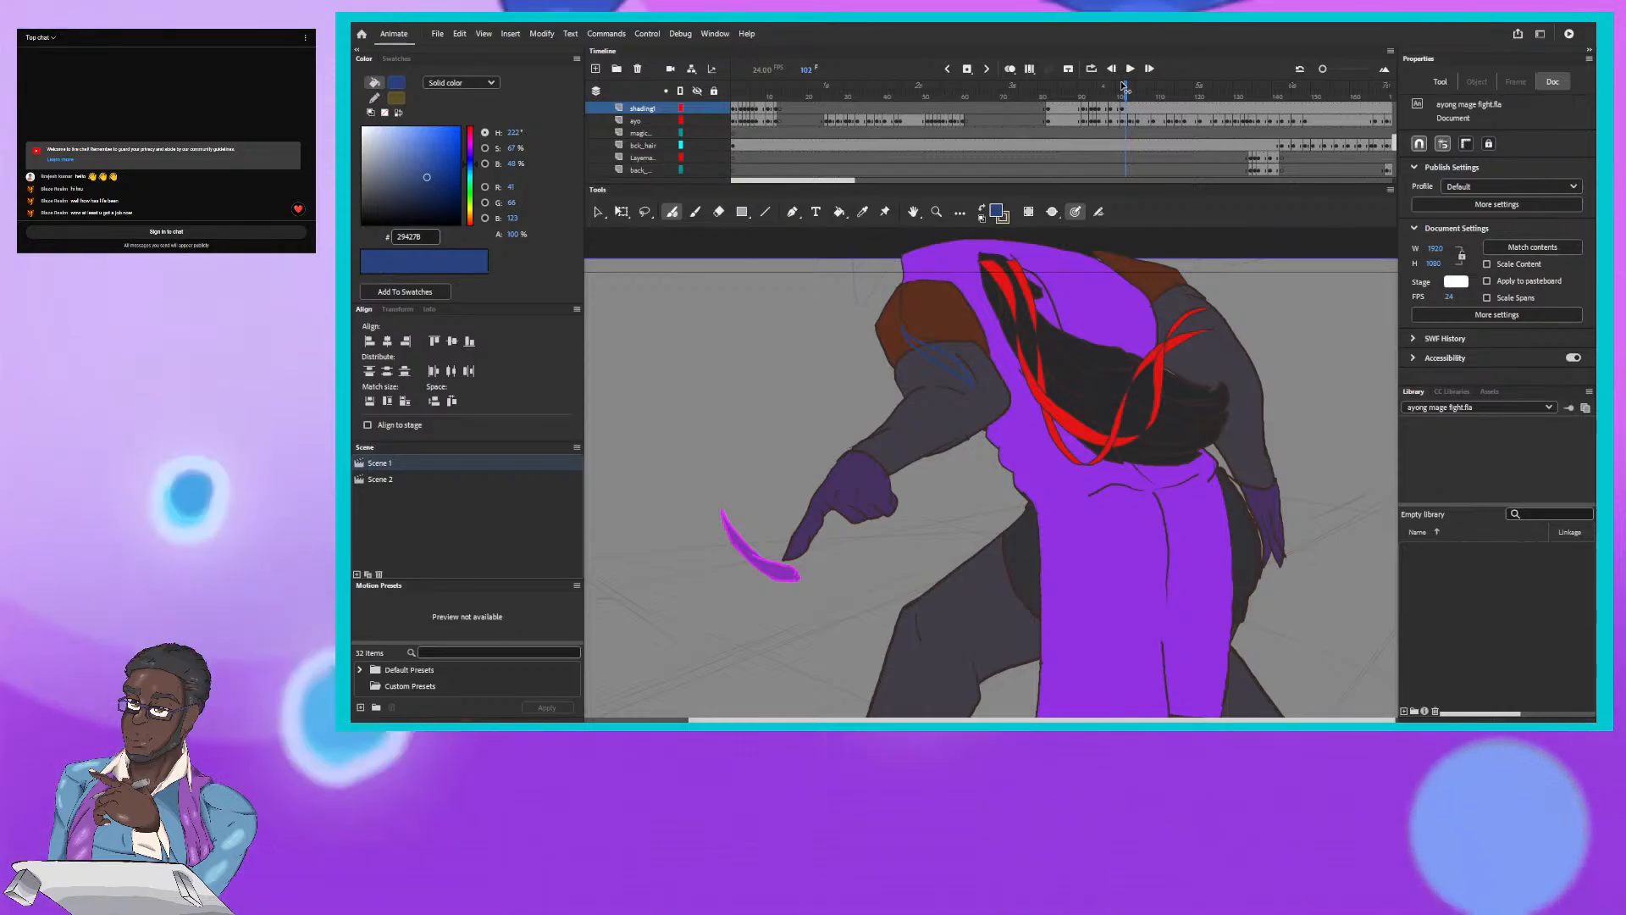
pyautogui.click(1122, 85)
pyautogui.click(1125, 86)
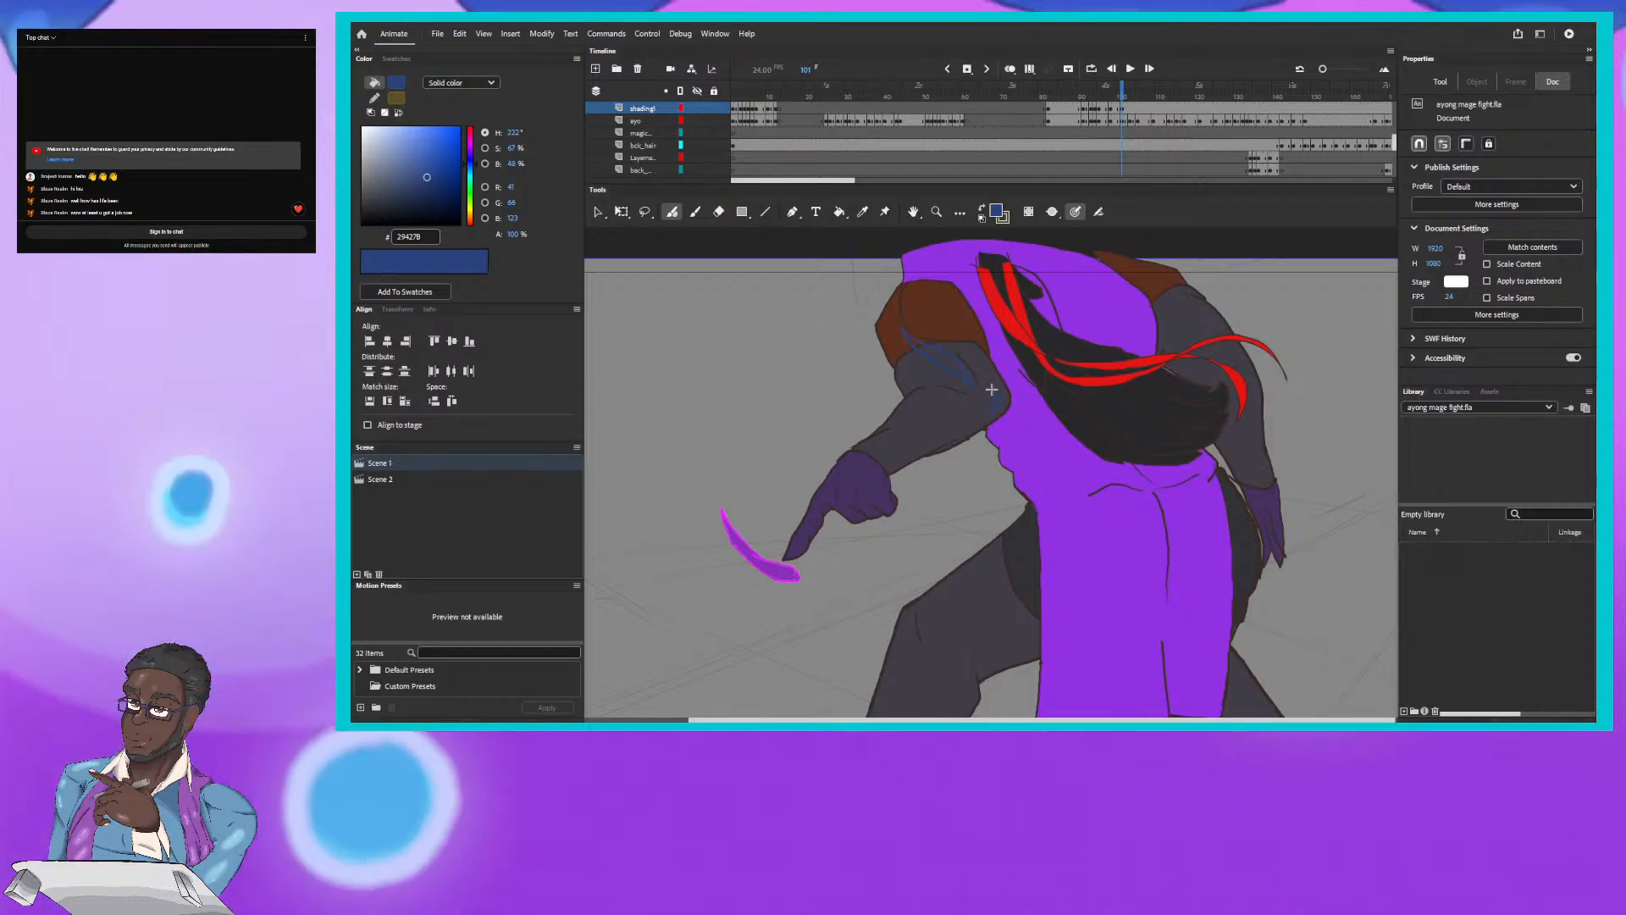
pyautogui.moveTo(991, 389); pyautogui.dragTo(997, 394)
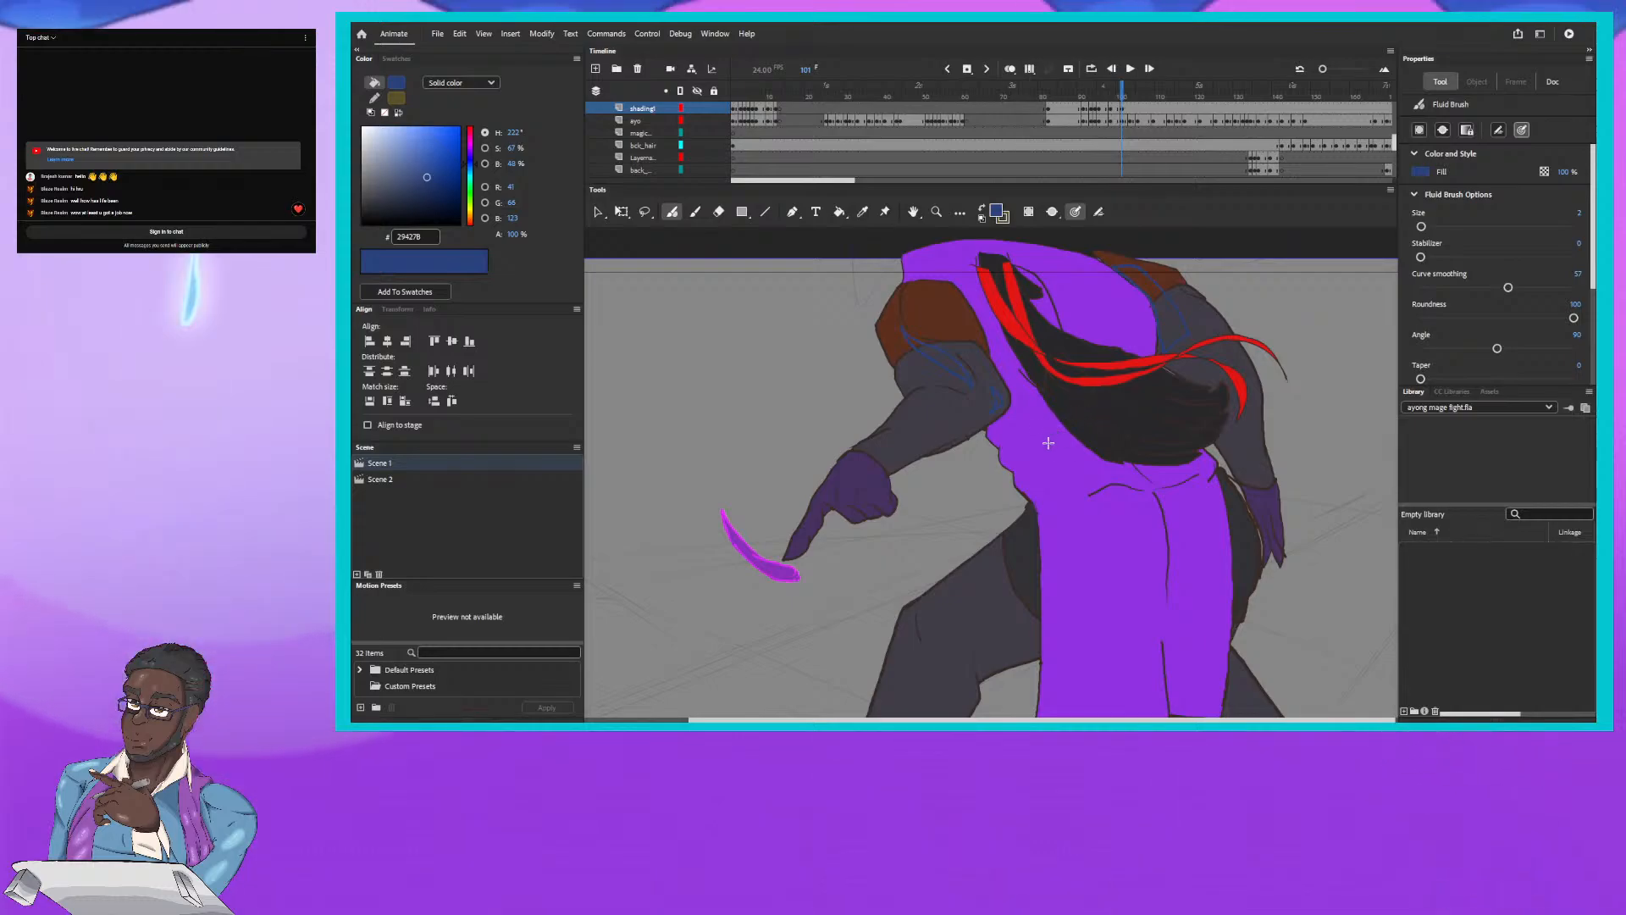
# Step: Check the leg poses from frame 101 onward and outline the shadow on the left thigh in blue at frame 106
pyautogui.moveTo(1016, 580); pyautogui.dragTo(1095, 325)
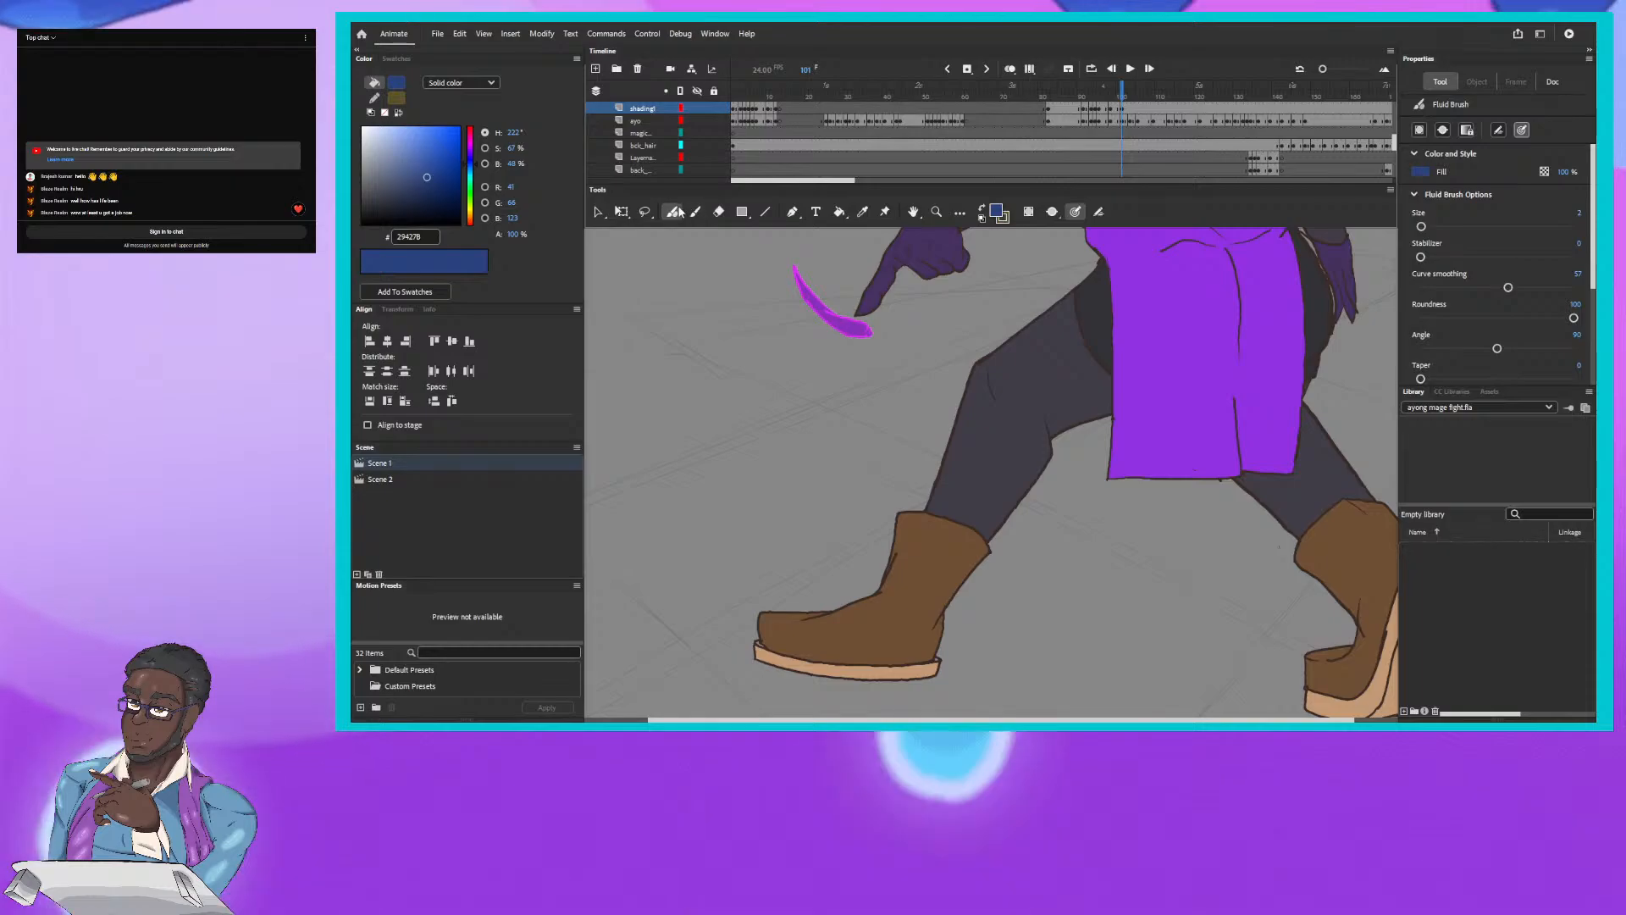
pyautogui.press('Return')
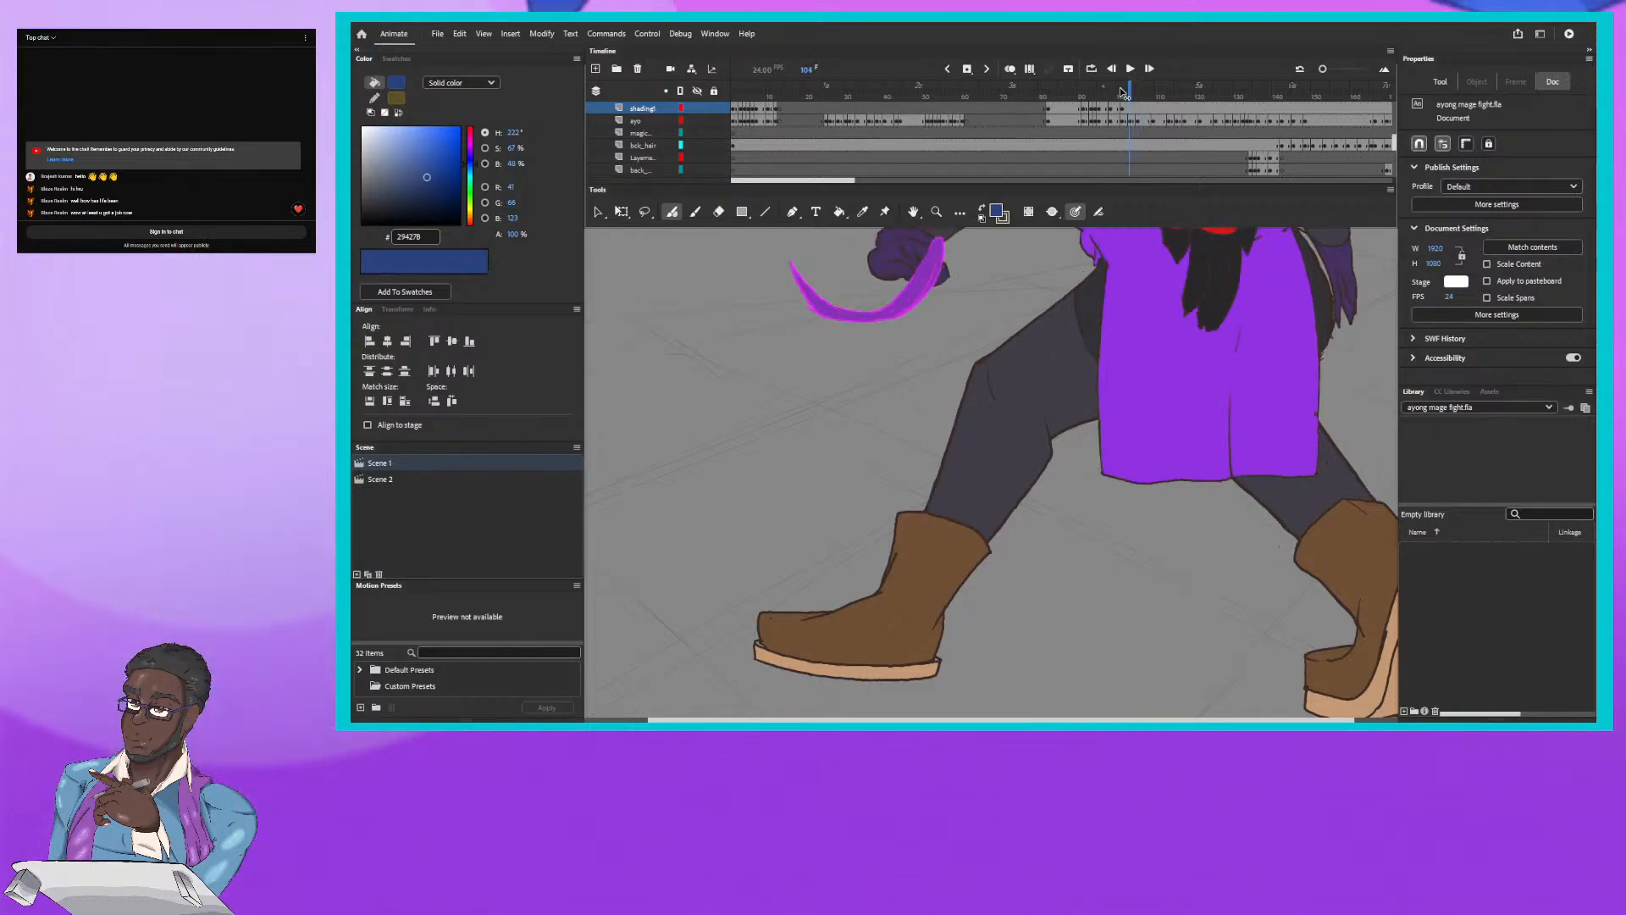
pyautogui.click(1124, 90)
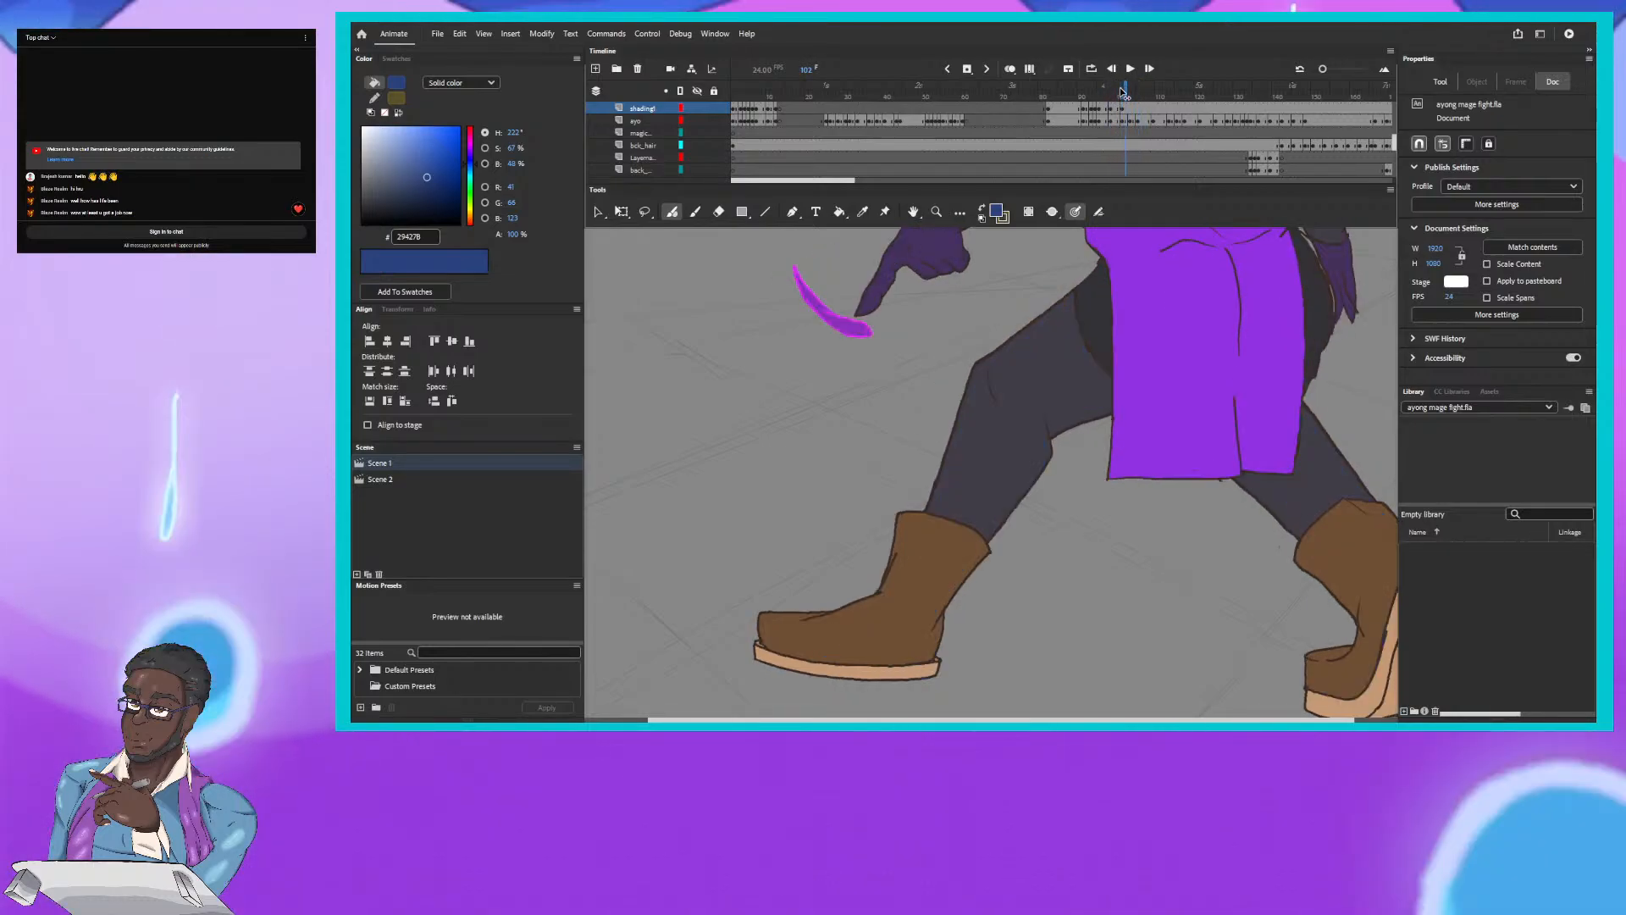
pyautogui.click(1127, 91)
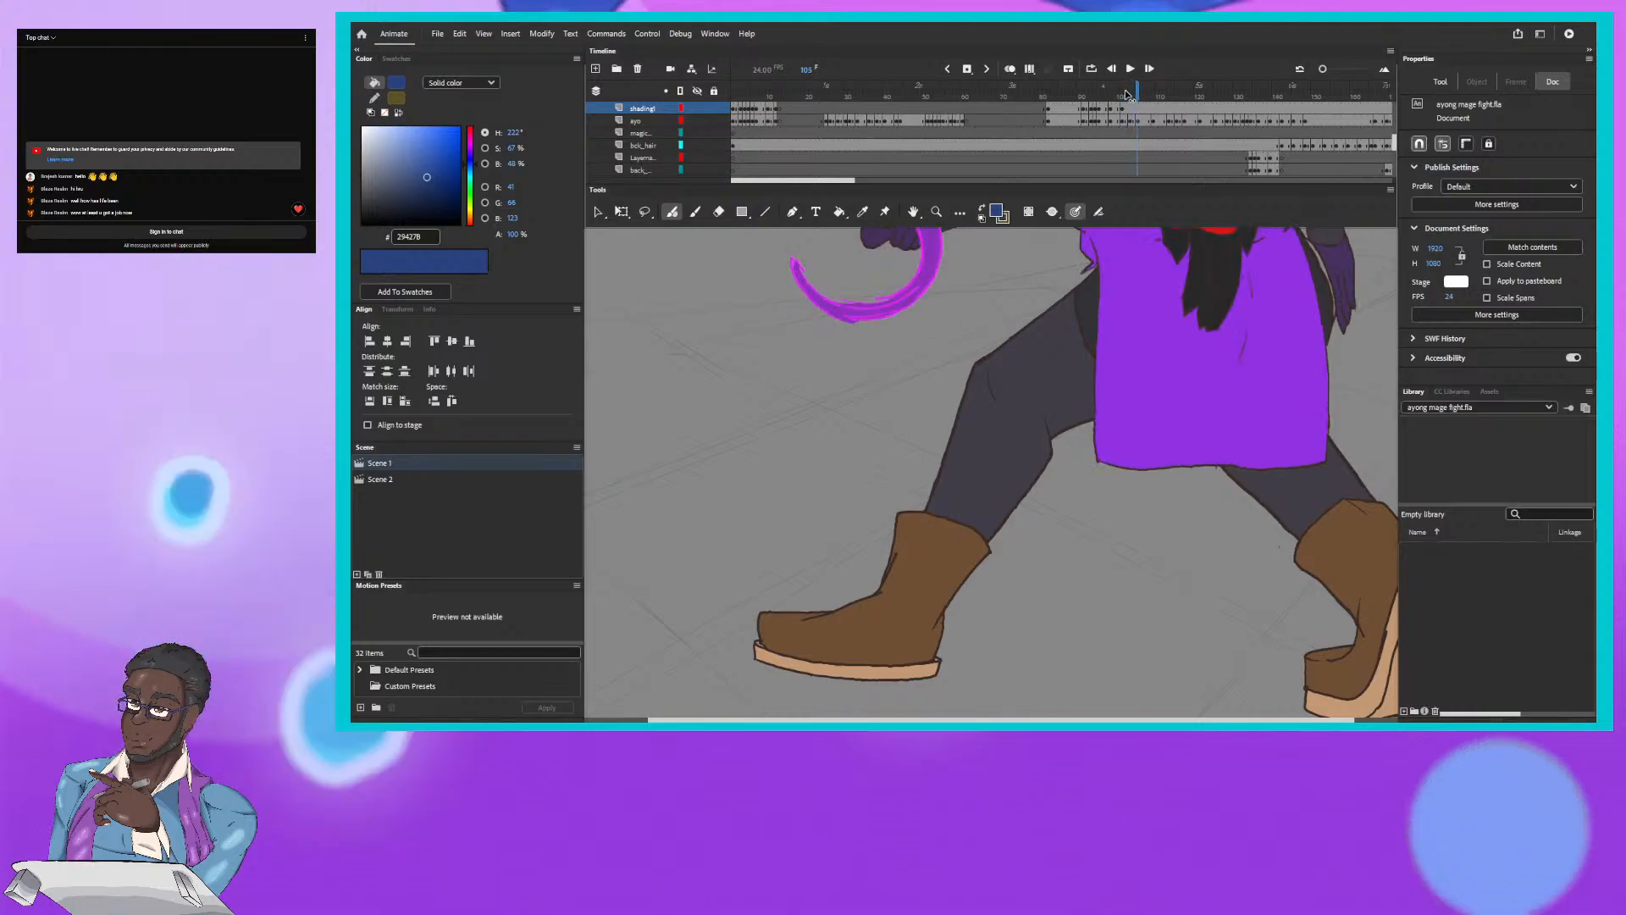
pyautogui.moveTo(1127, 93); pyautogui.dragTo(1141, 106)
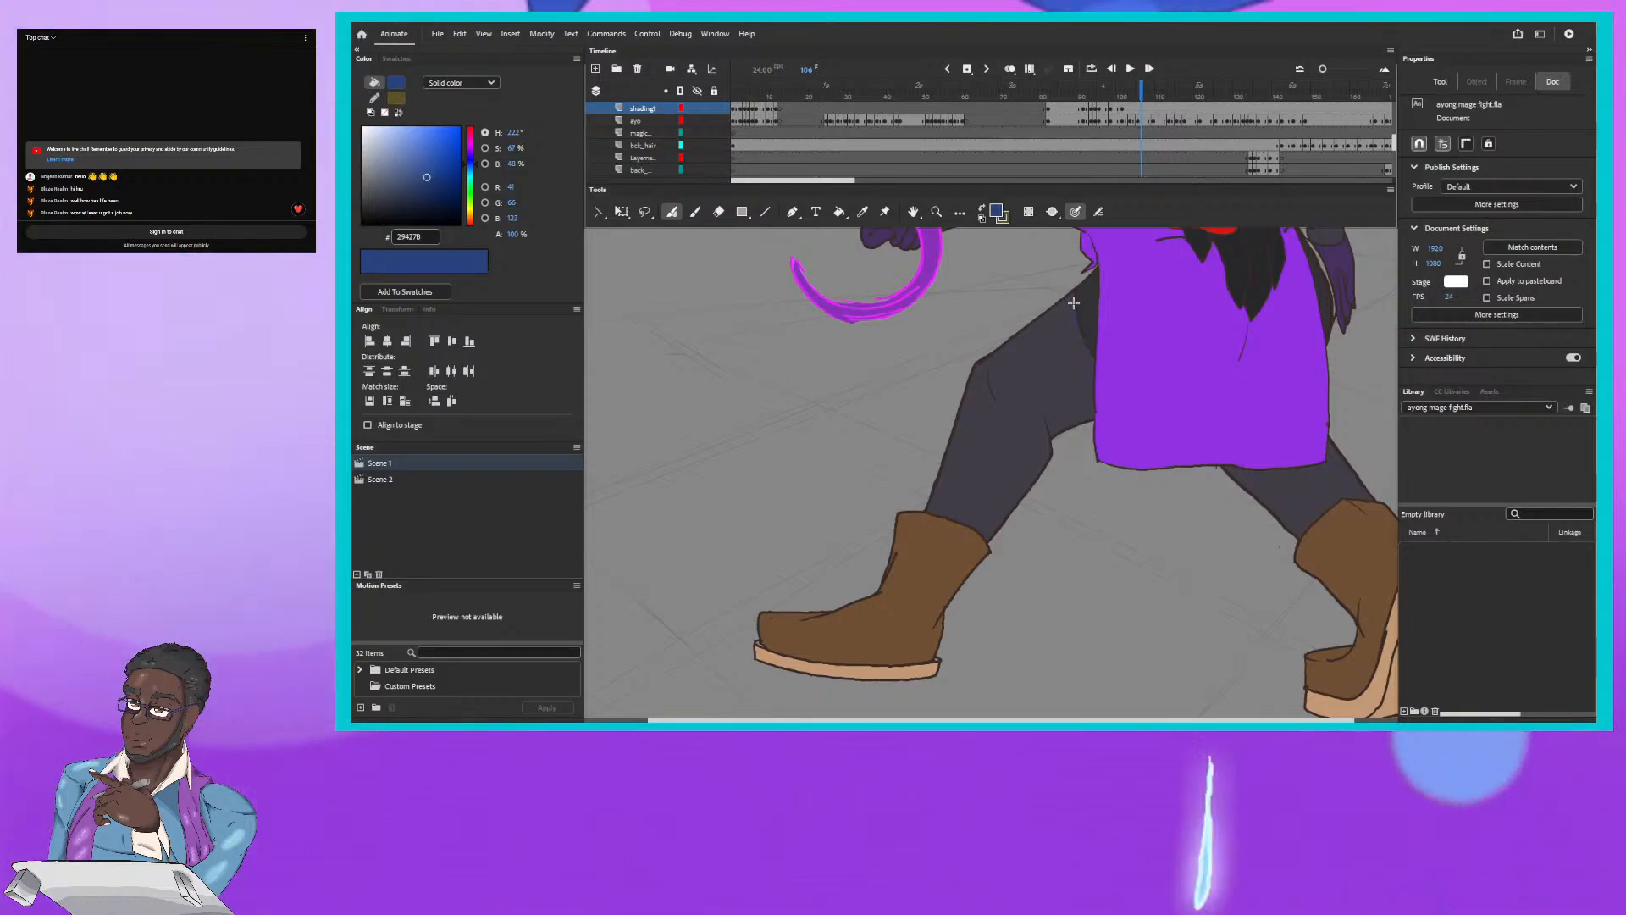
pyautogui.moveTo(1045, 374); pyautogui.dragTo(1001, 375)
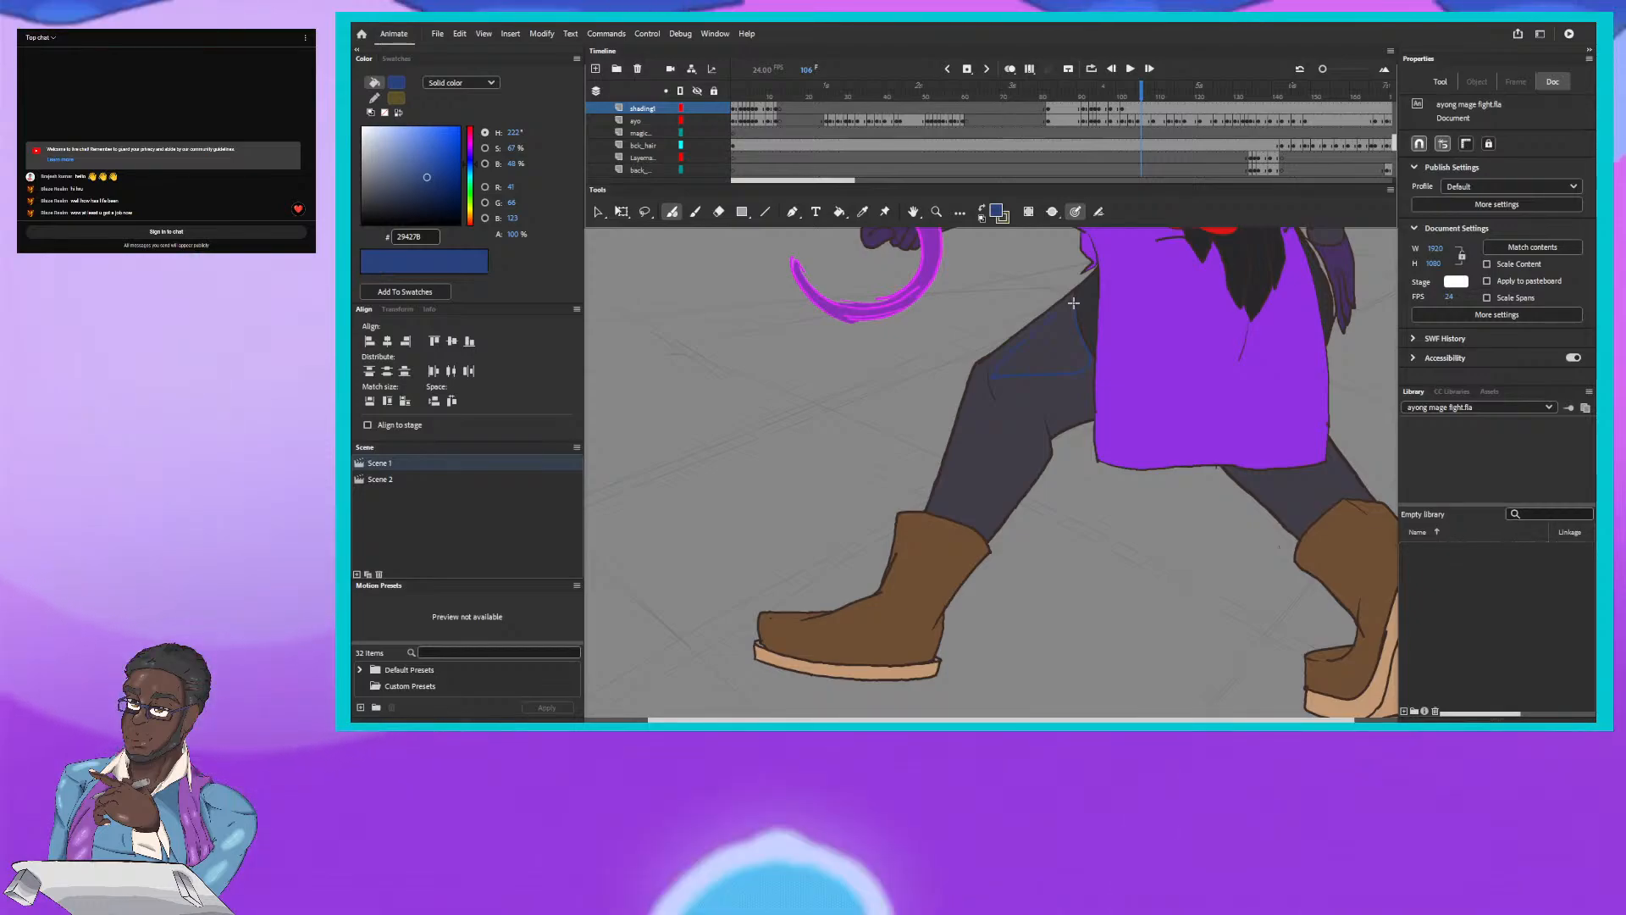
pyautogui.click(1077, 304)
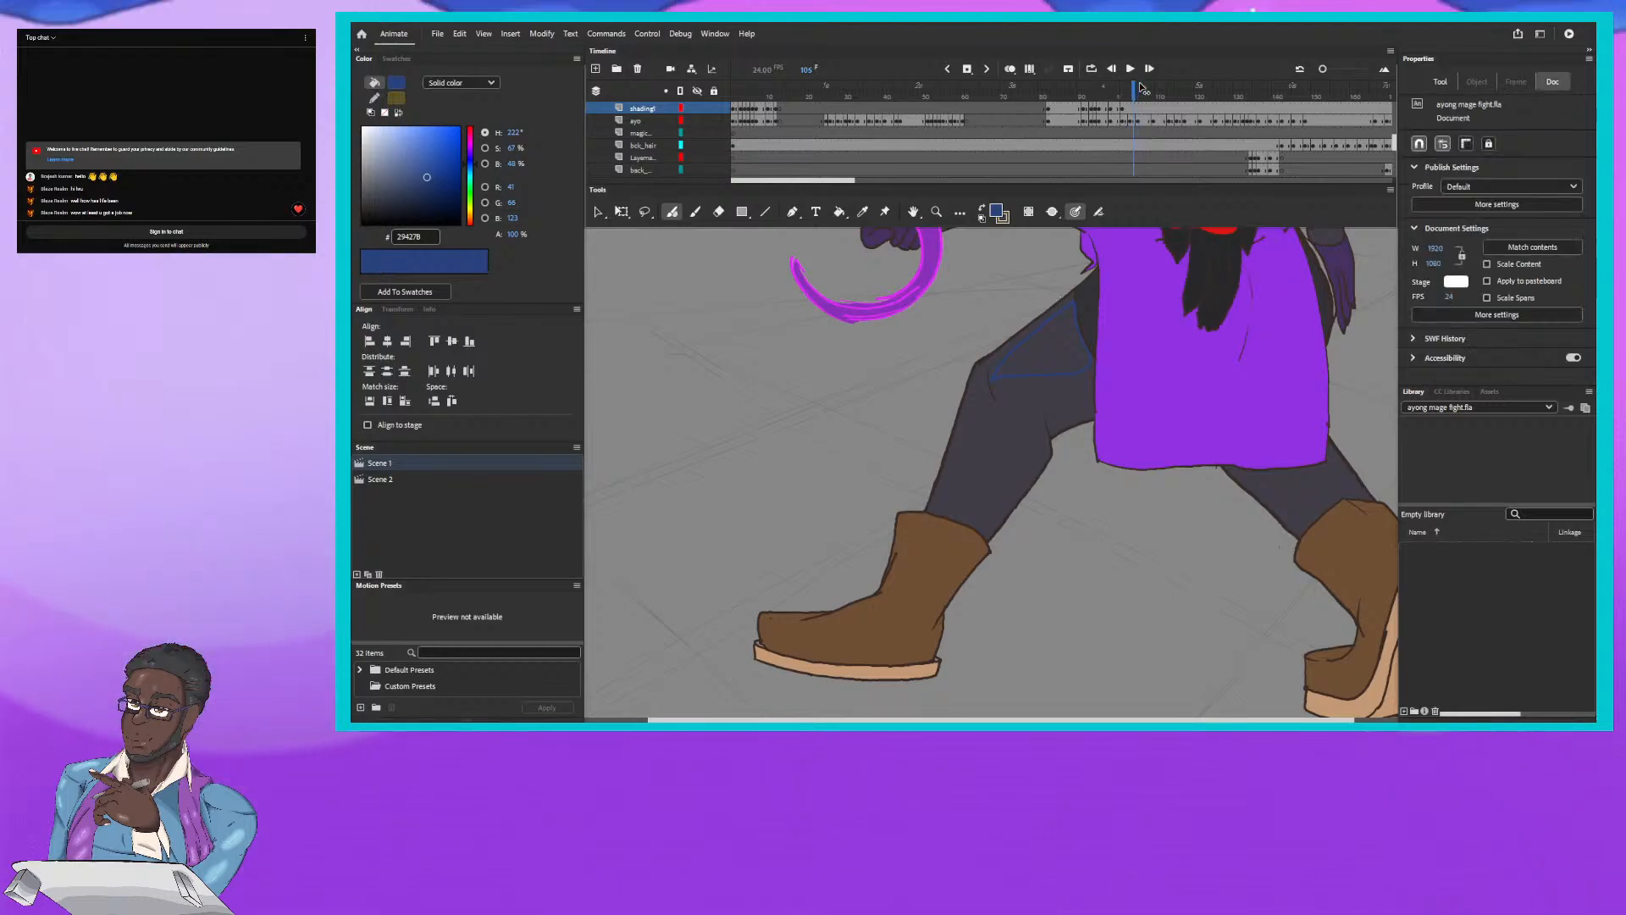
# Step: Compare the thigh shadow outline with the finished leg shading by stepping back and forth across frames 98 to 107
pyautogui.press(',')
pyautogui.press(',')
pyautogui.press(',')
pyautogui.press(',')
pyautogui.press(',')
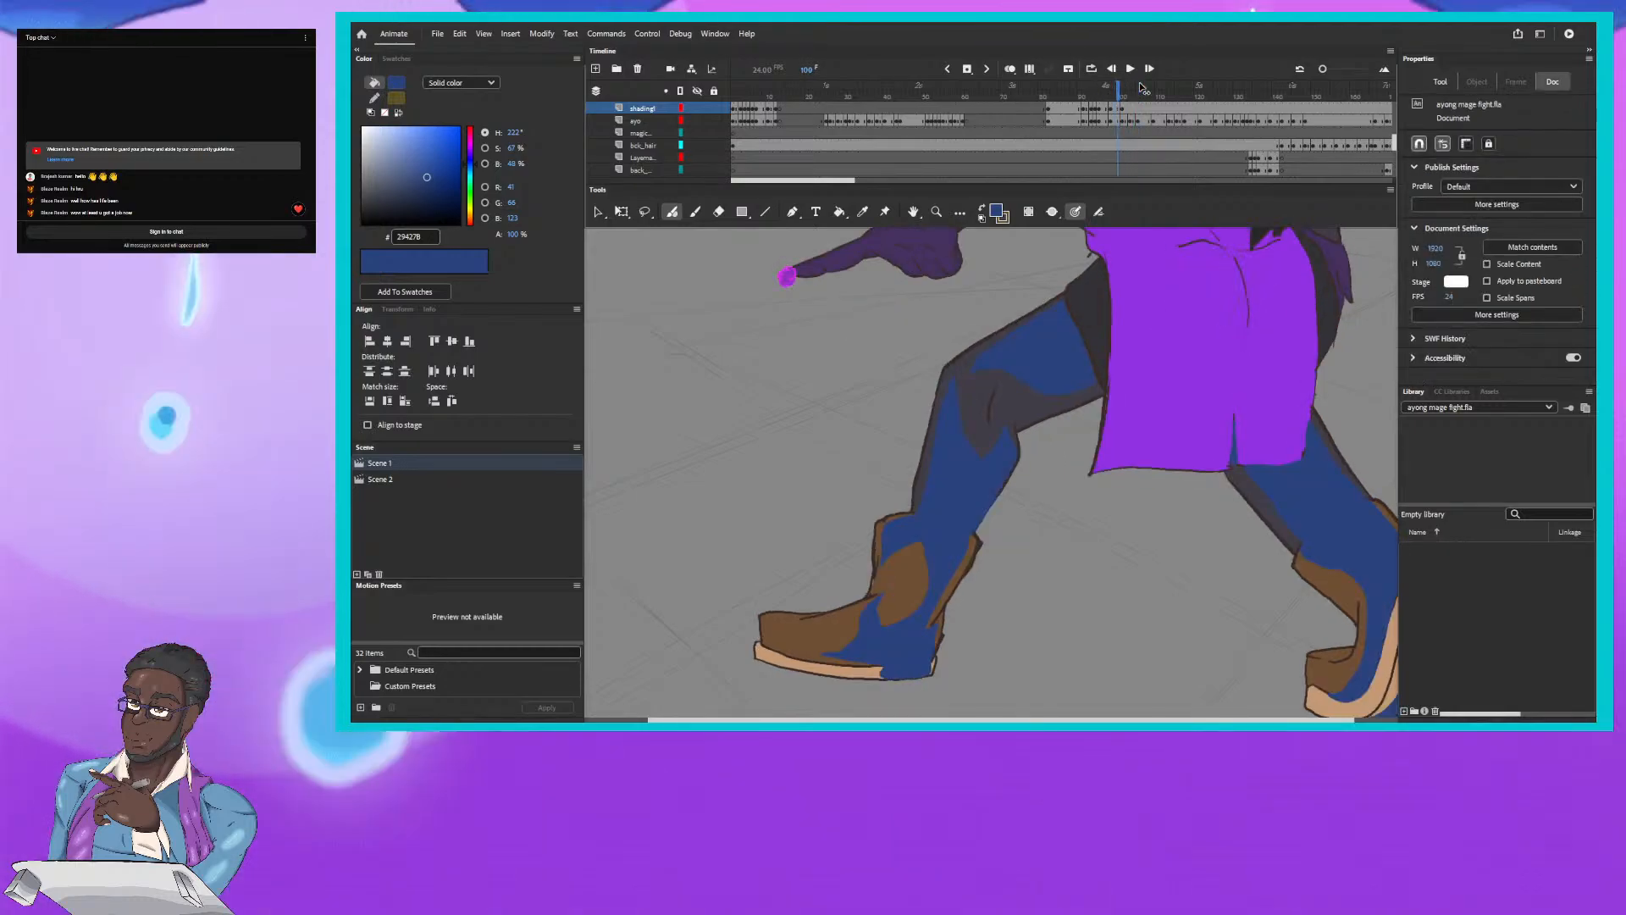
pyautogui.press('.')
pyautogui.press('.')
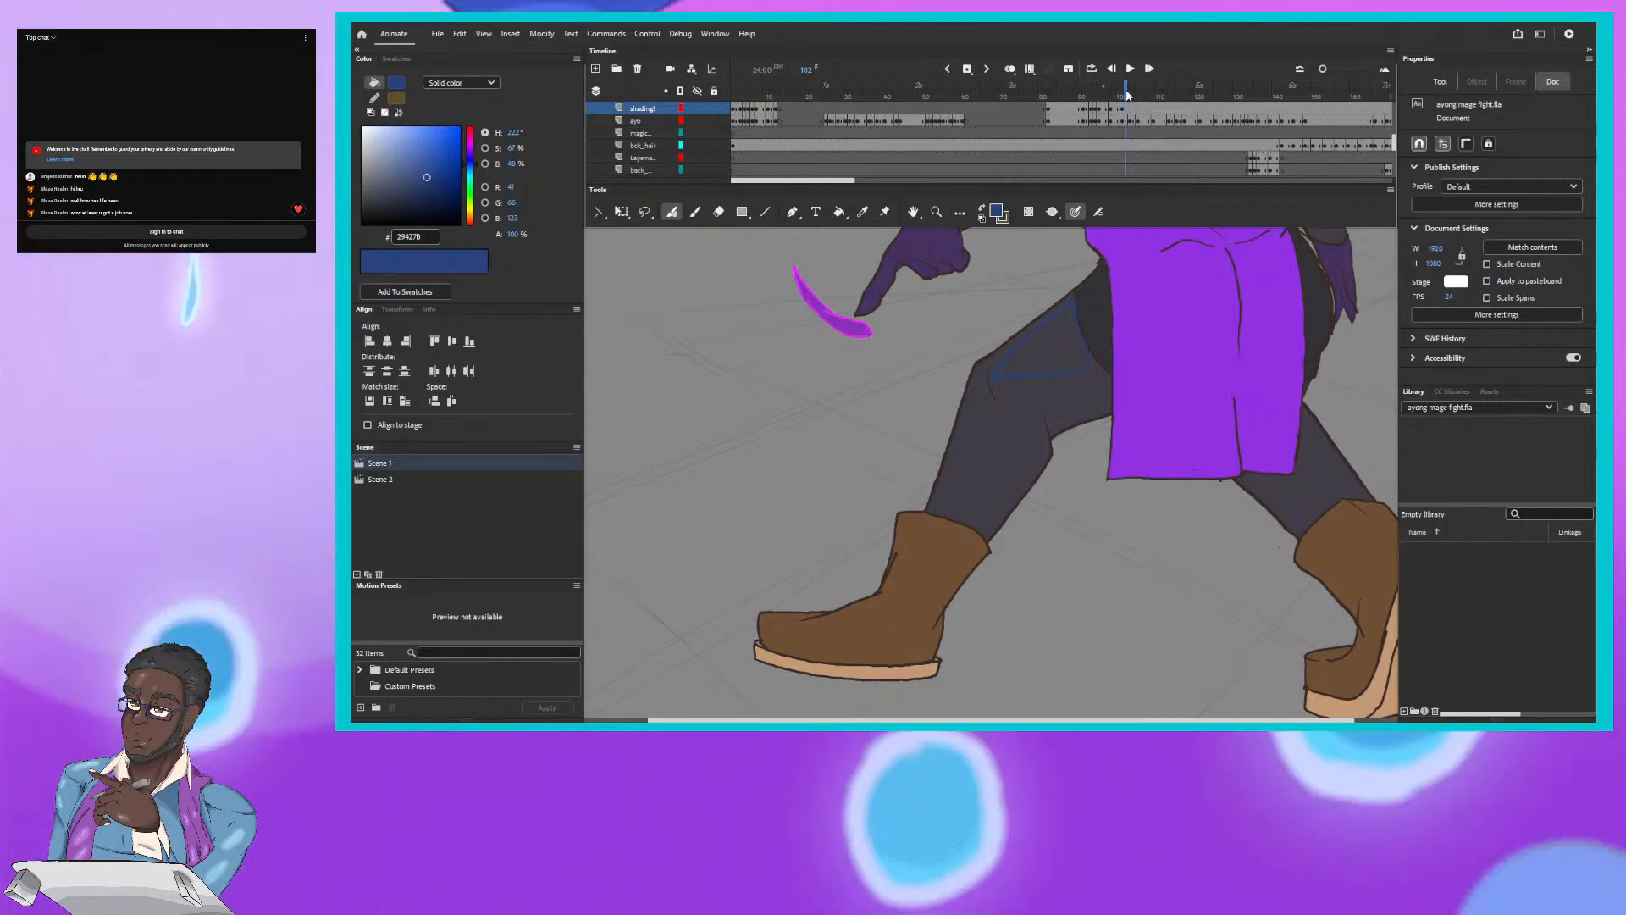
pyautogui.click(1128, 92)
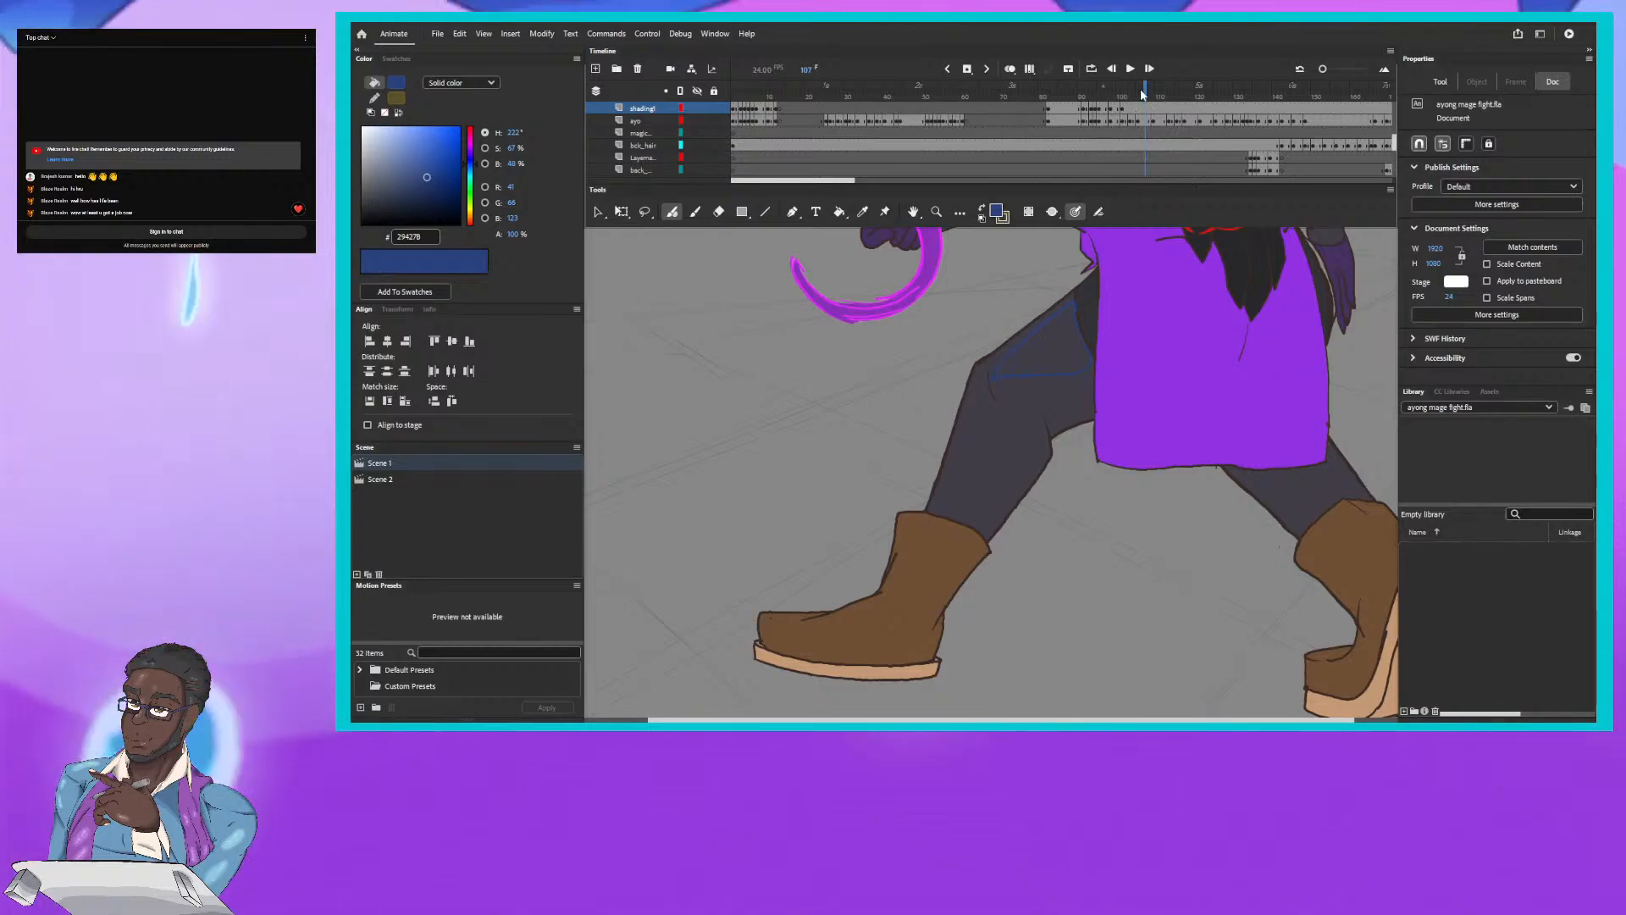
pyautogui.press(',')
pyautogui.press(',')
pyautogui.press(',')
pyautogui.press(',')
pyautogui.press(',')
pyautogui.press(',')
pyautogui.press(',')
pyautogui.press(',')
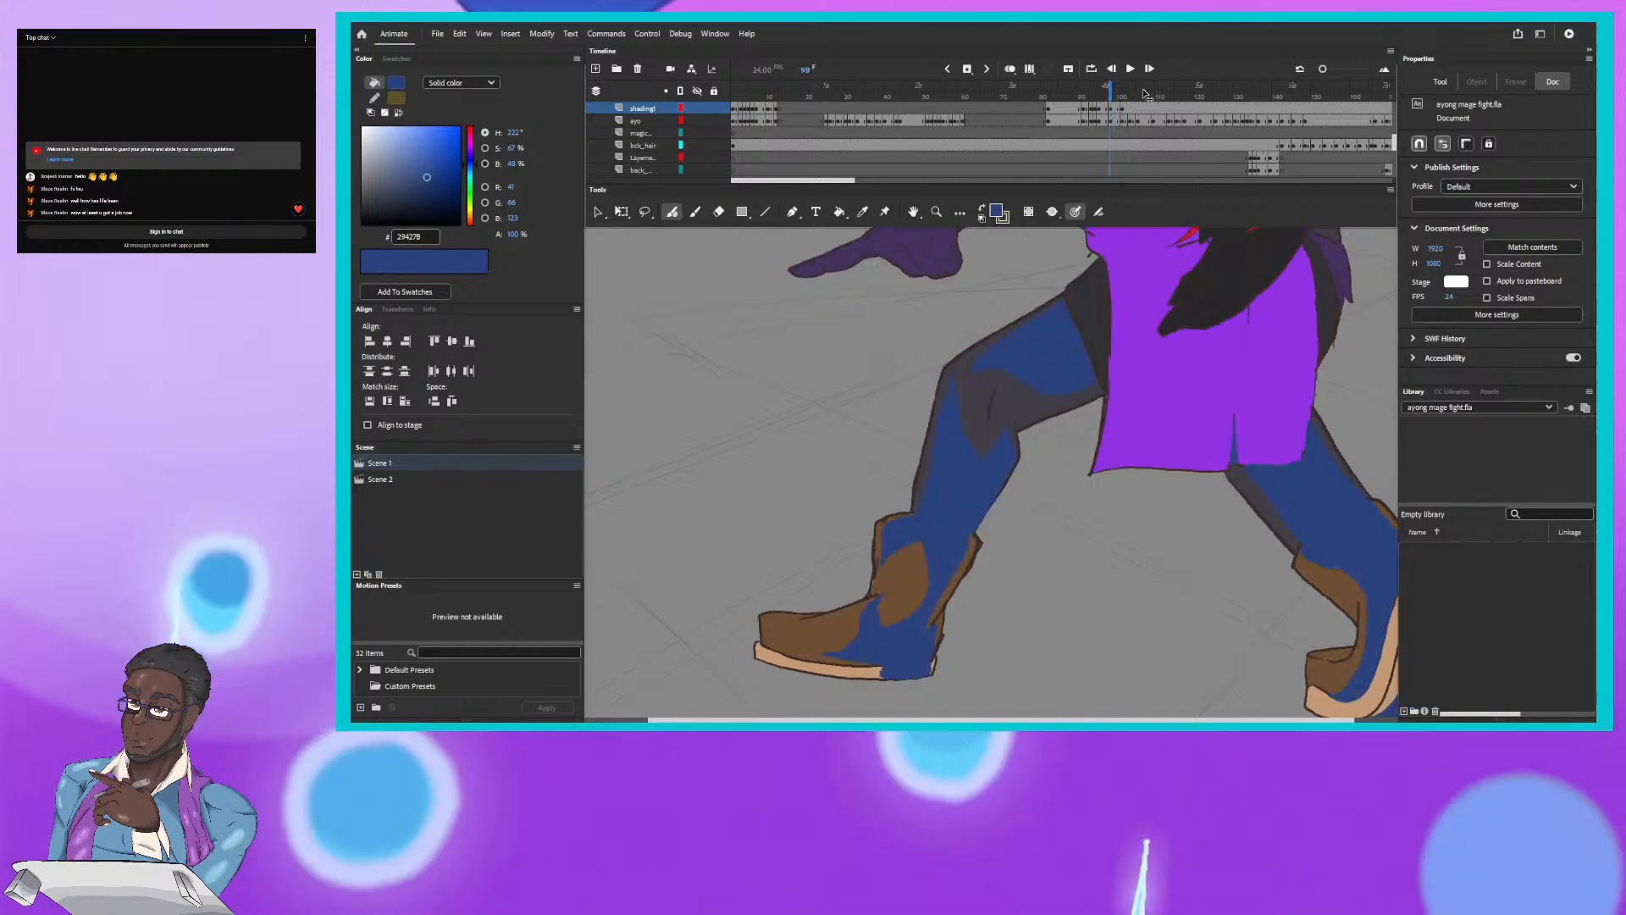
# Step: Outline the shadows on the left knee, shin and calf in blue at frames 101 and 102, using frame 100's shading as reference
pyautogui.press('.')
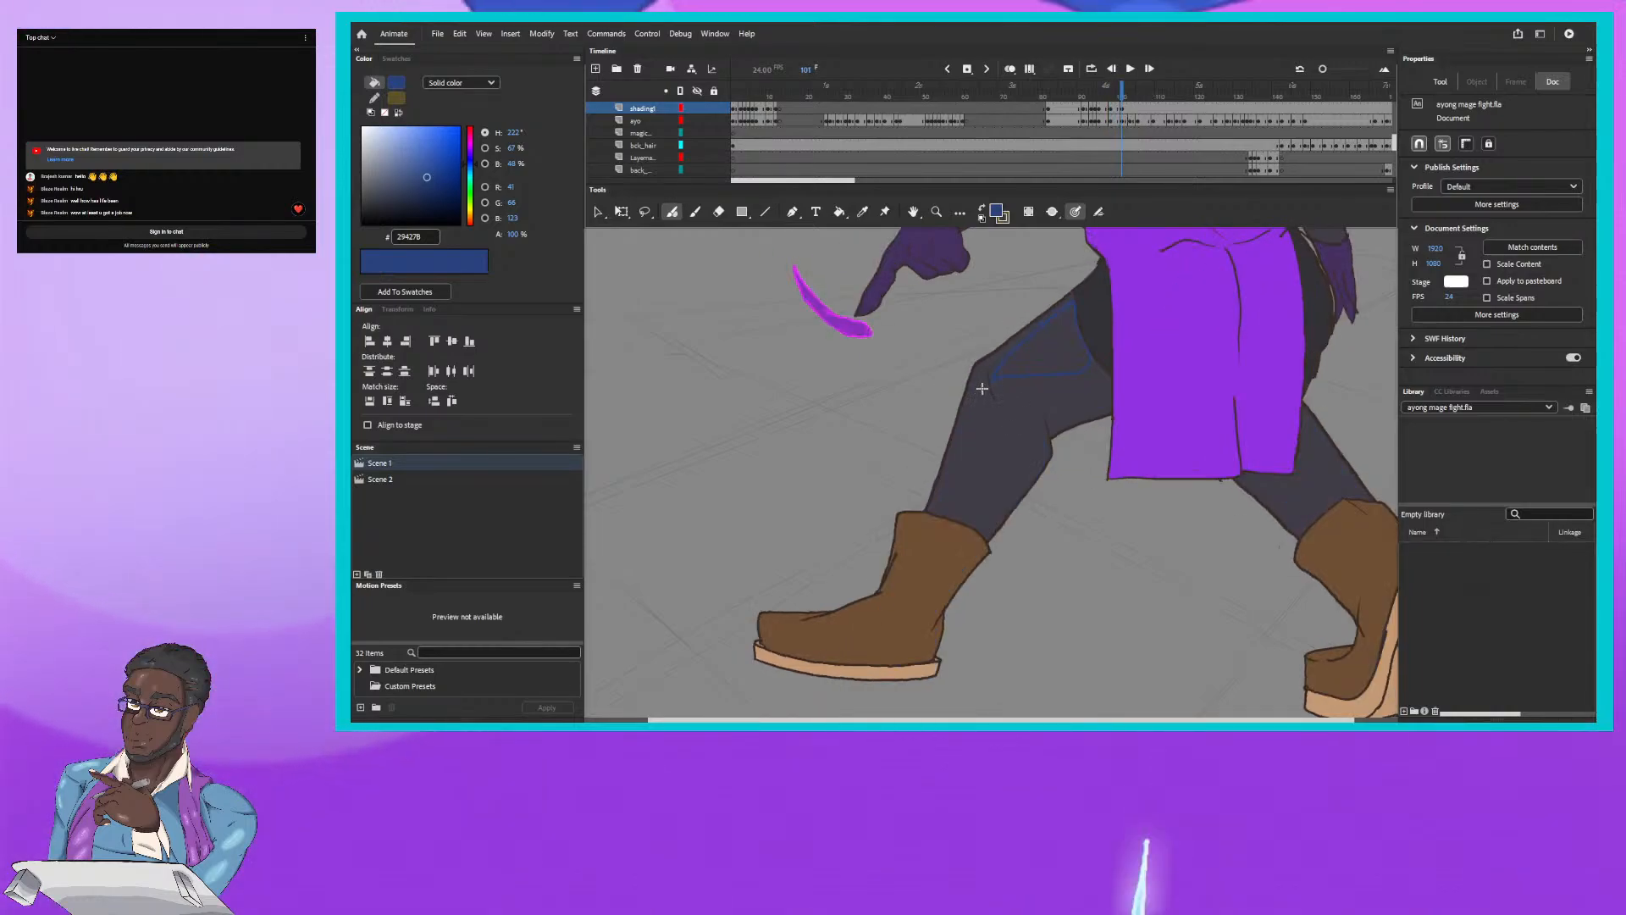
pyautogui.moveTo(991, 431)
pyautogui.mouseDown()
pyautogui.moveTo(1012, 458)
pyautogui.moveTo(1041, 416)
pyautogui.moveTo(1052, 453)
pyautogui.moveTo(993, 532)
pyautogui.mouseUp()
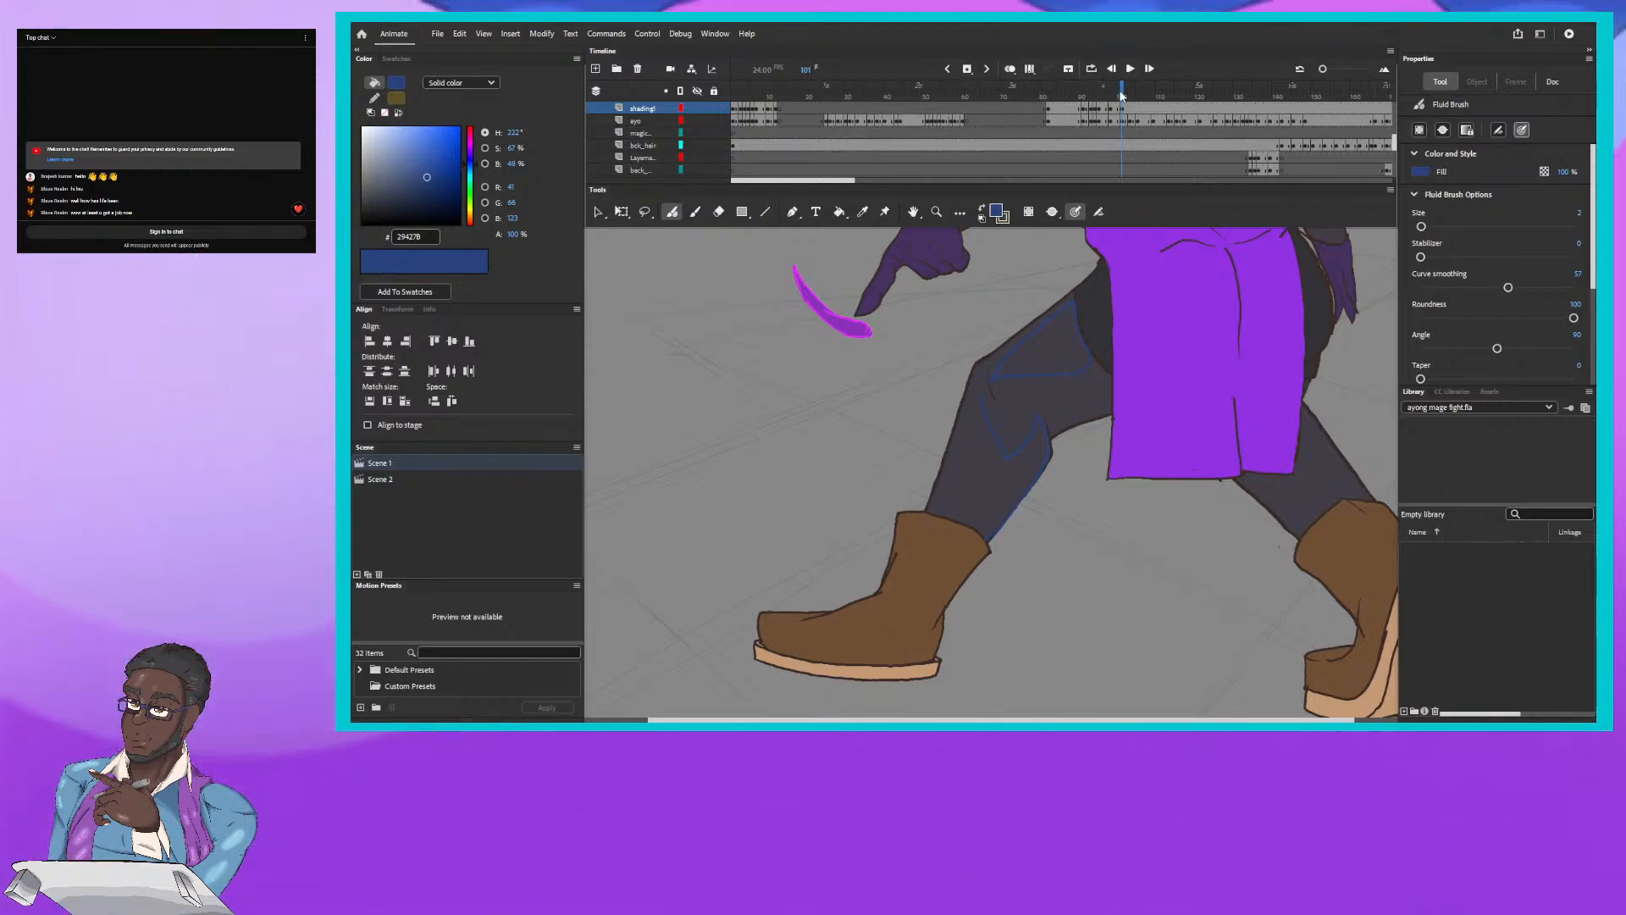
pyautogui.moveTo(1121, 96); pyautogui.dragTo(1123, 96)
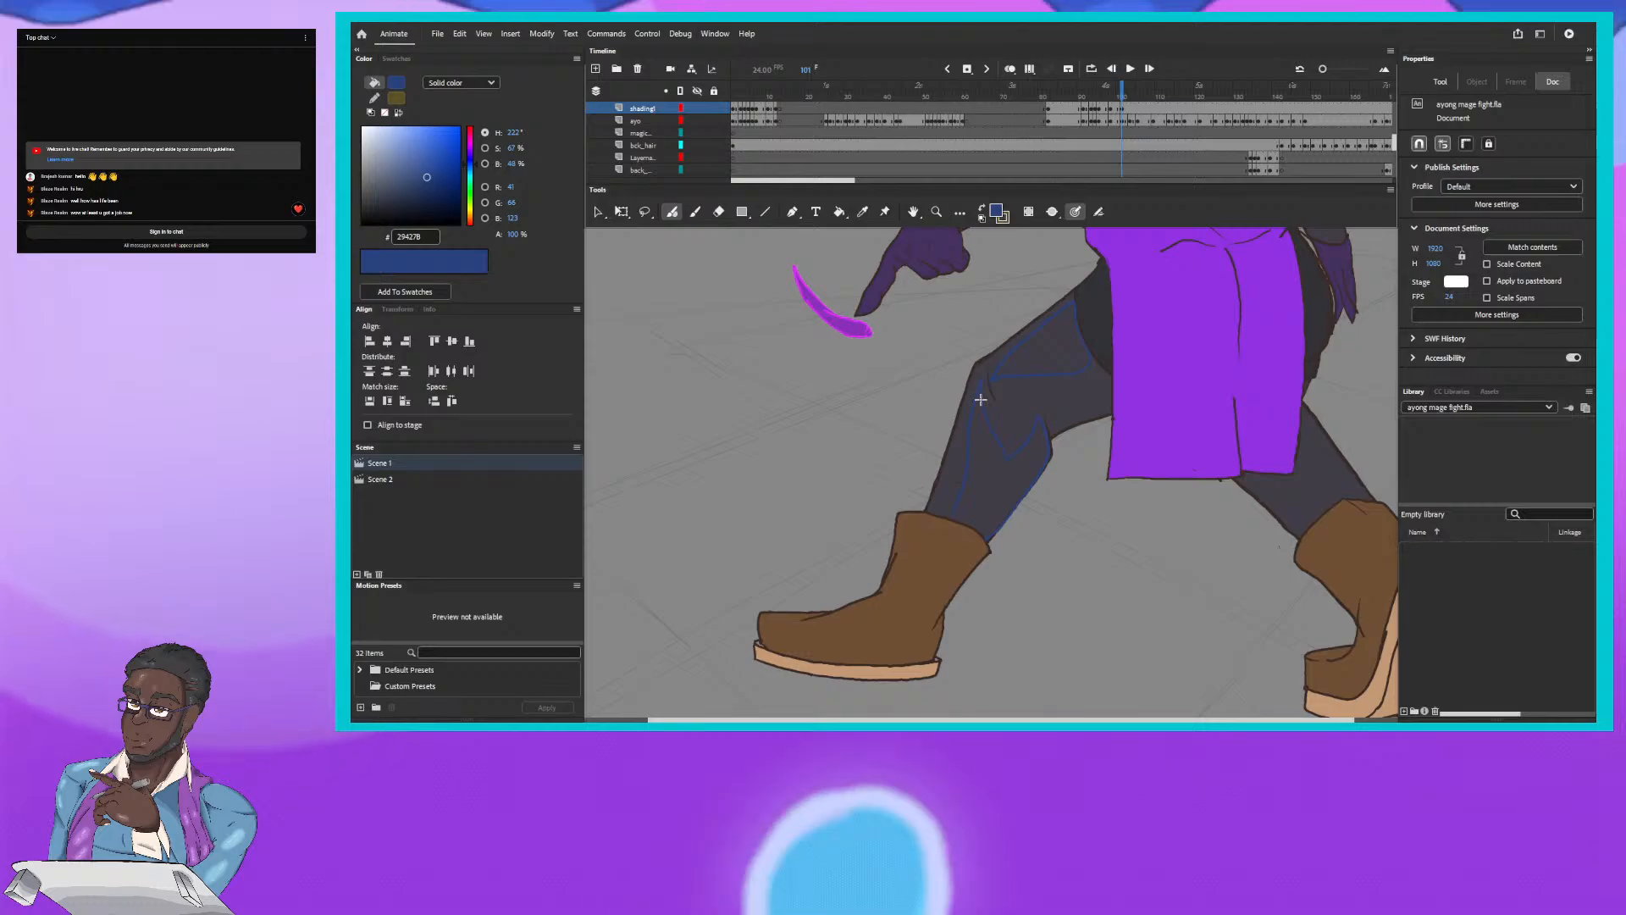
pyautogui.click(1122, 90)
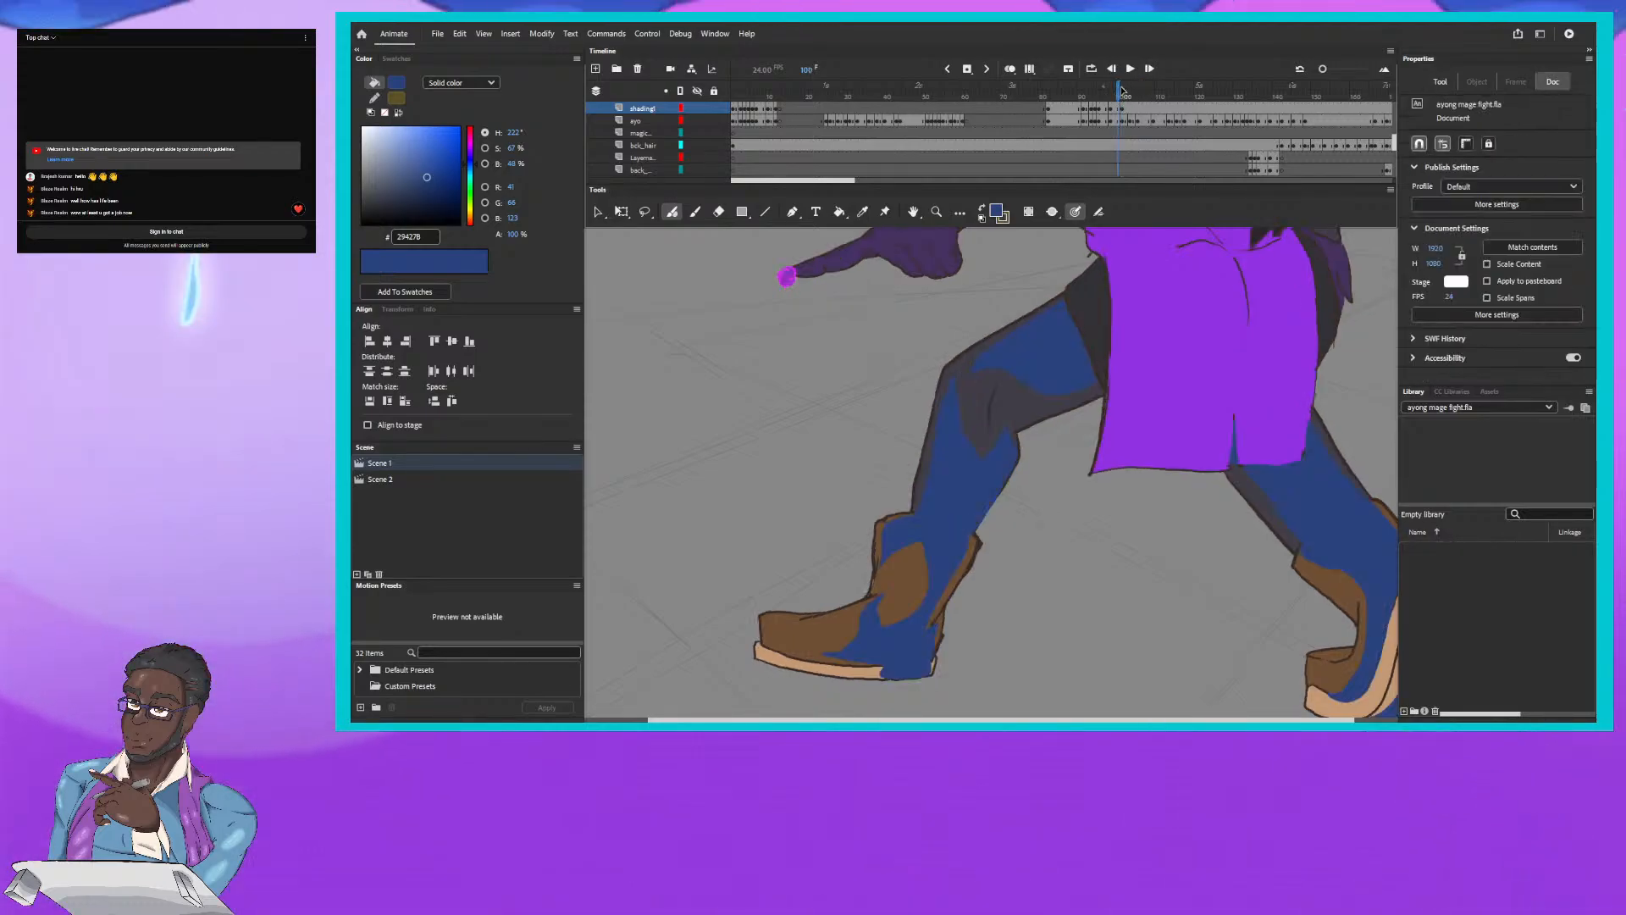
pyautogui.click(1122, 90)
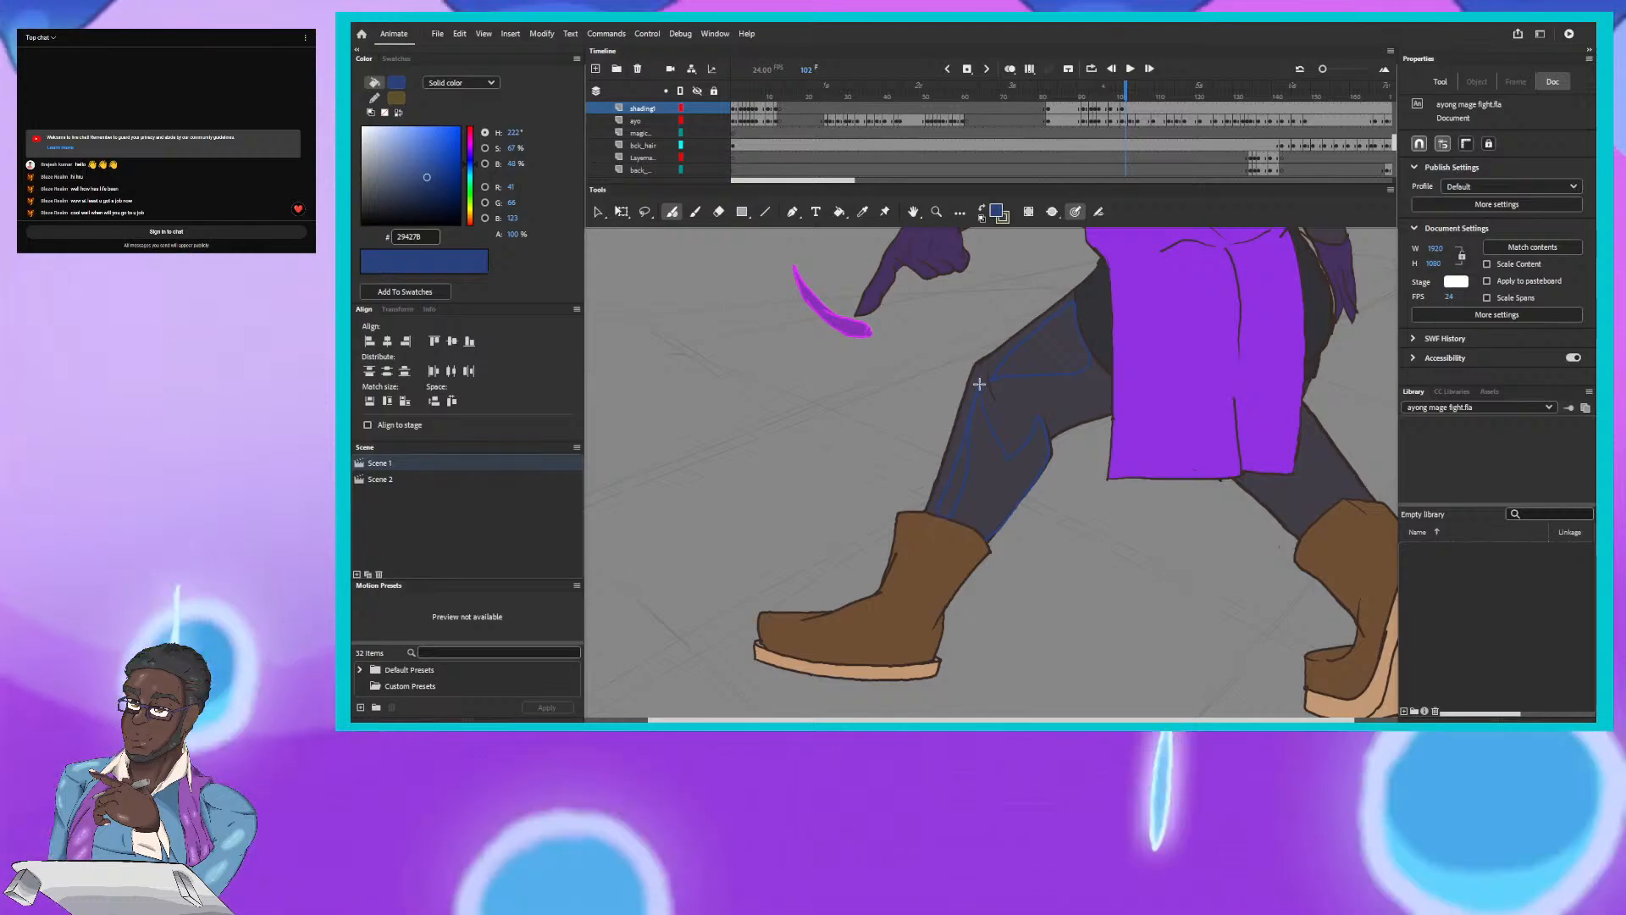
pyautogui.click(977, 385)
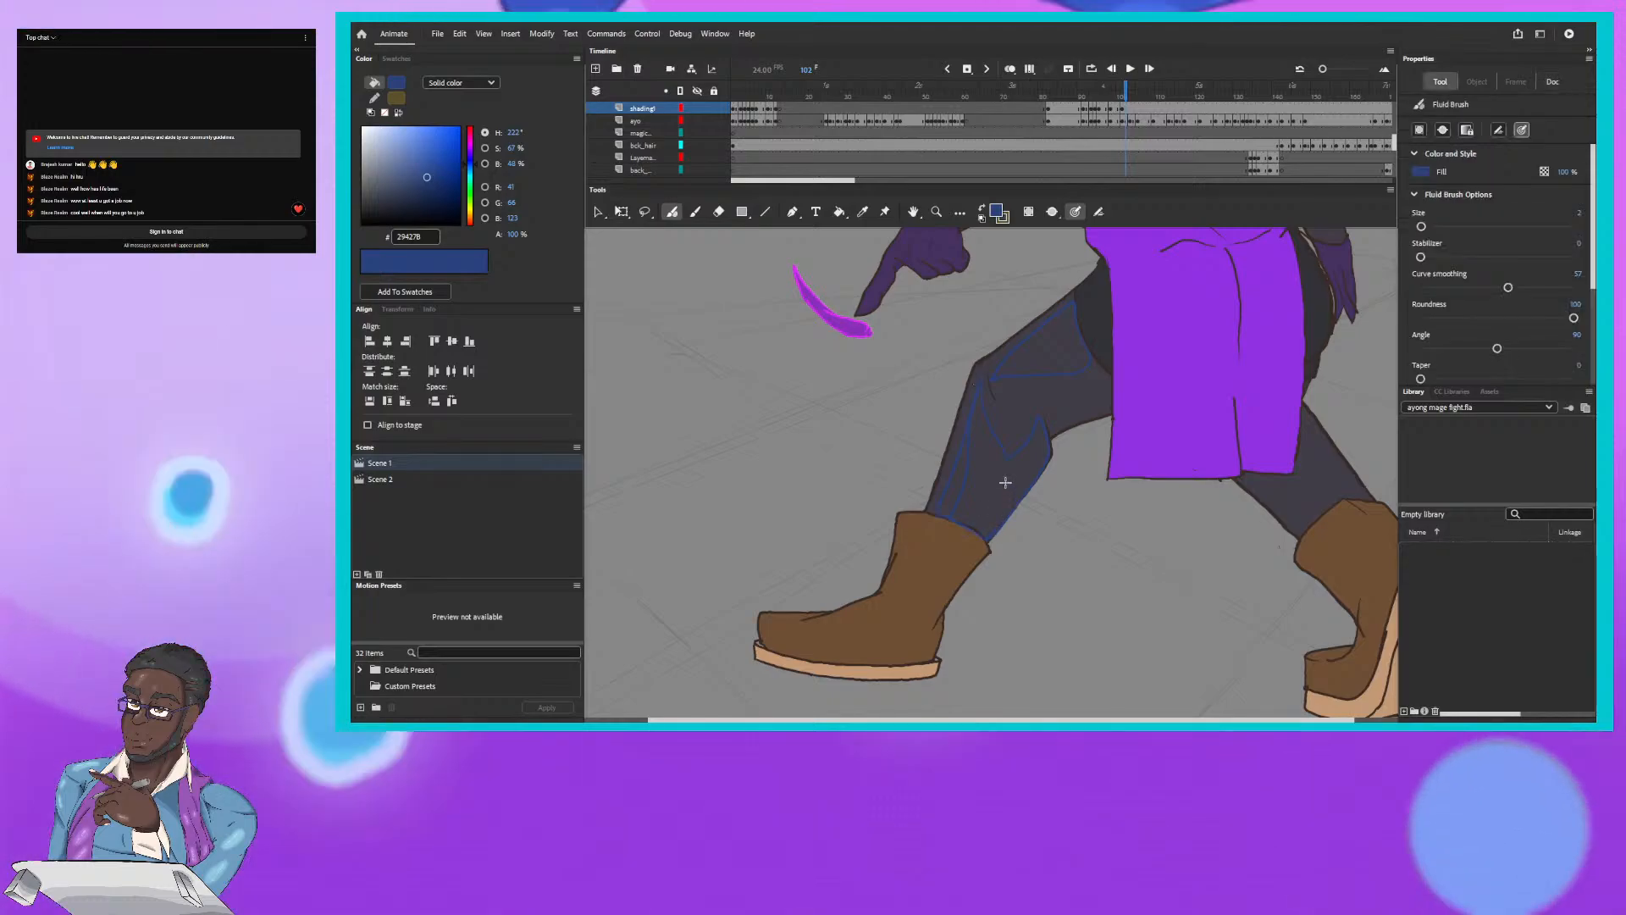
# Step: Outline the shadow on the left boot's shaft and heel in blue at frame 101, using frame 100's shading as reference
pyautogui.click(1119, 88)
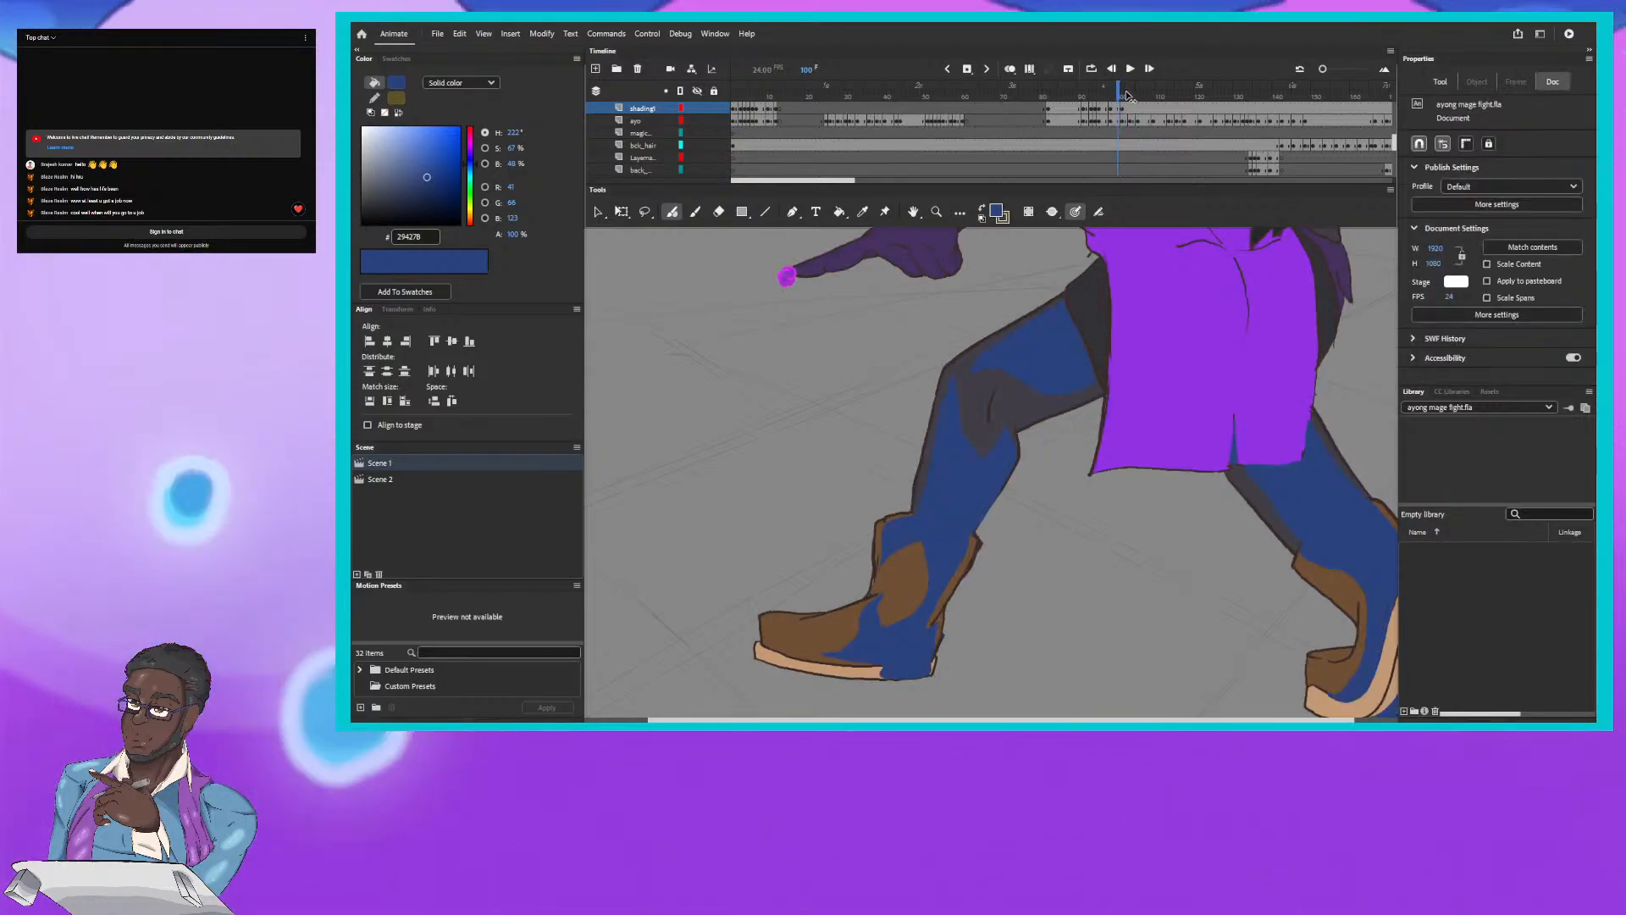
pyautogui.press('.')
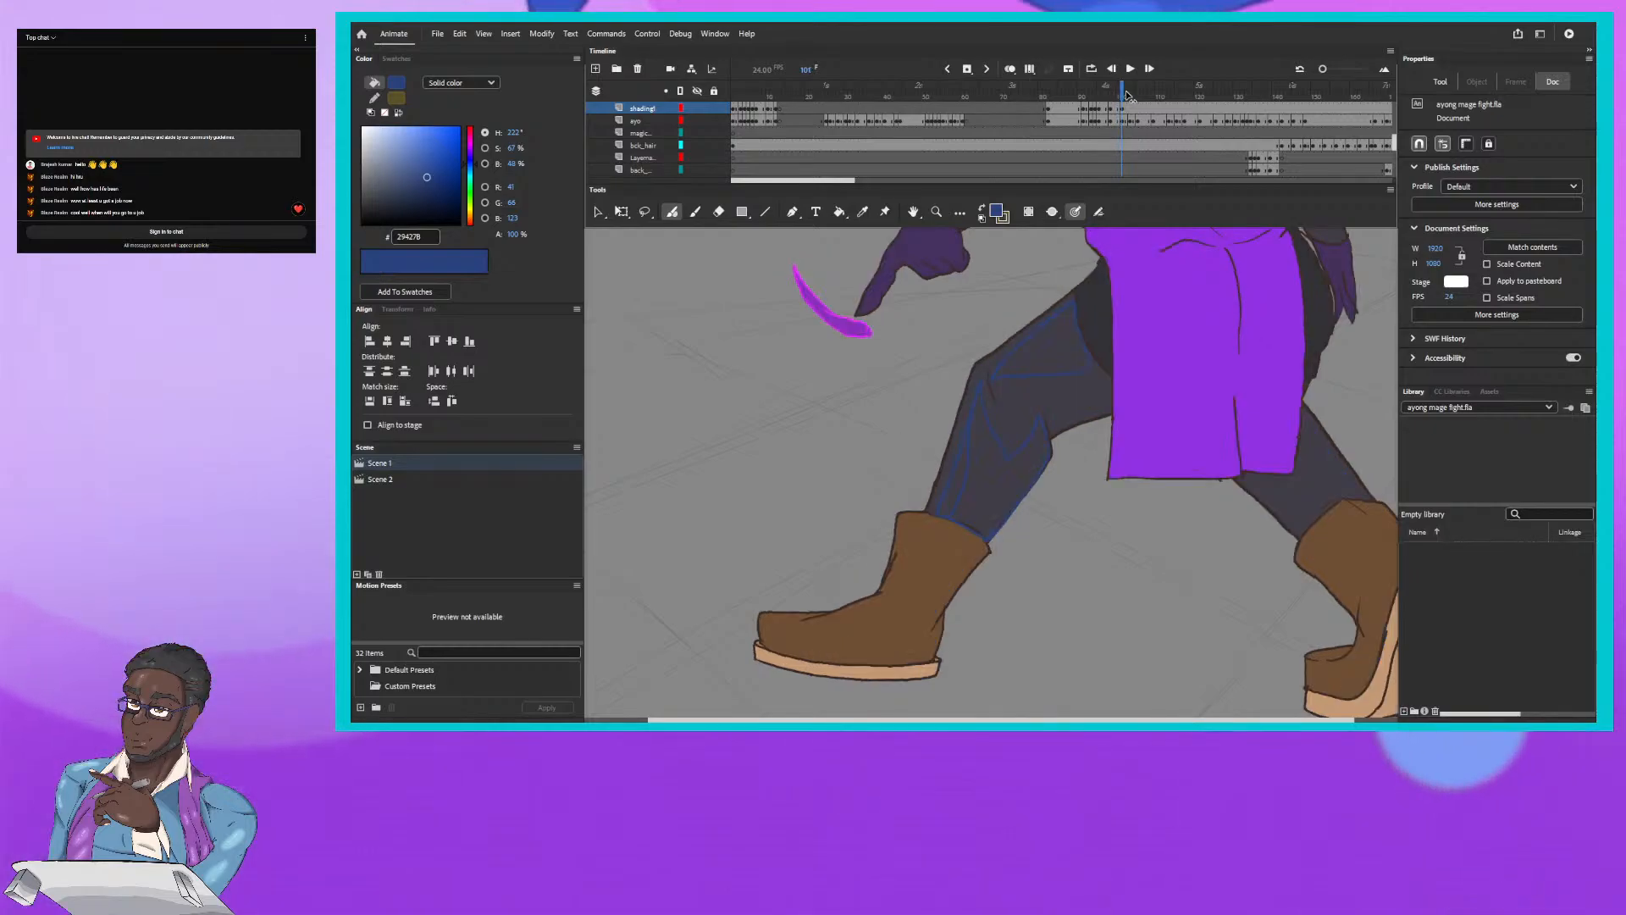
pyautogui.press(',')
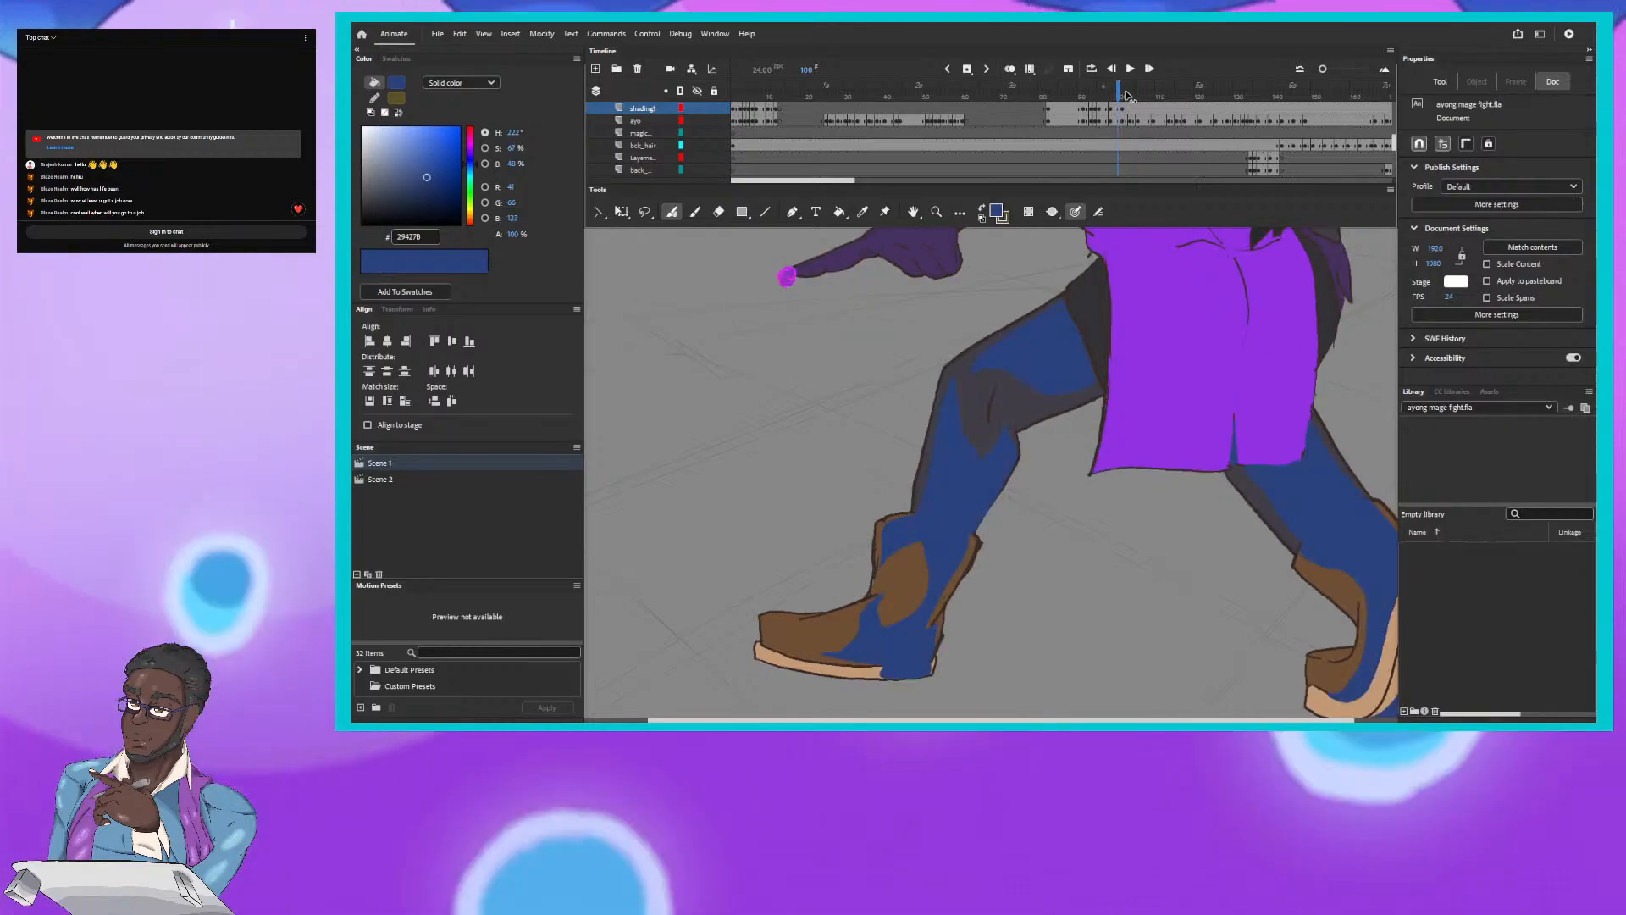
pyautogui.press('.')
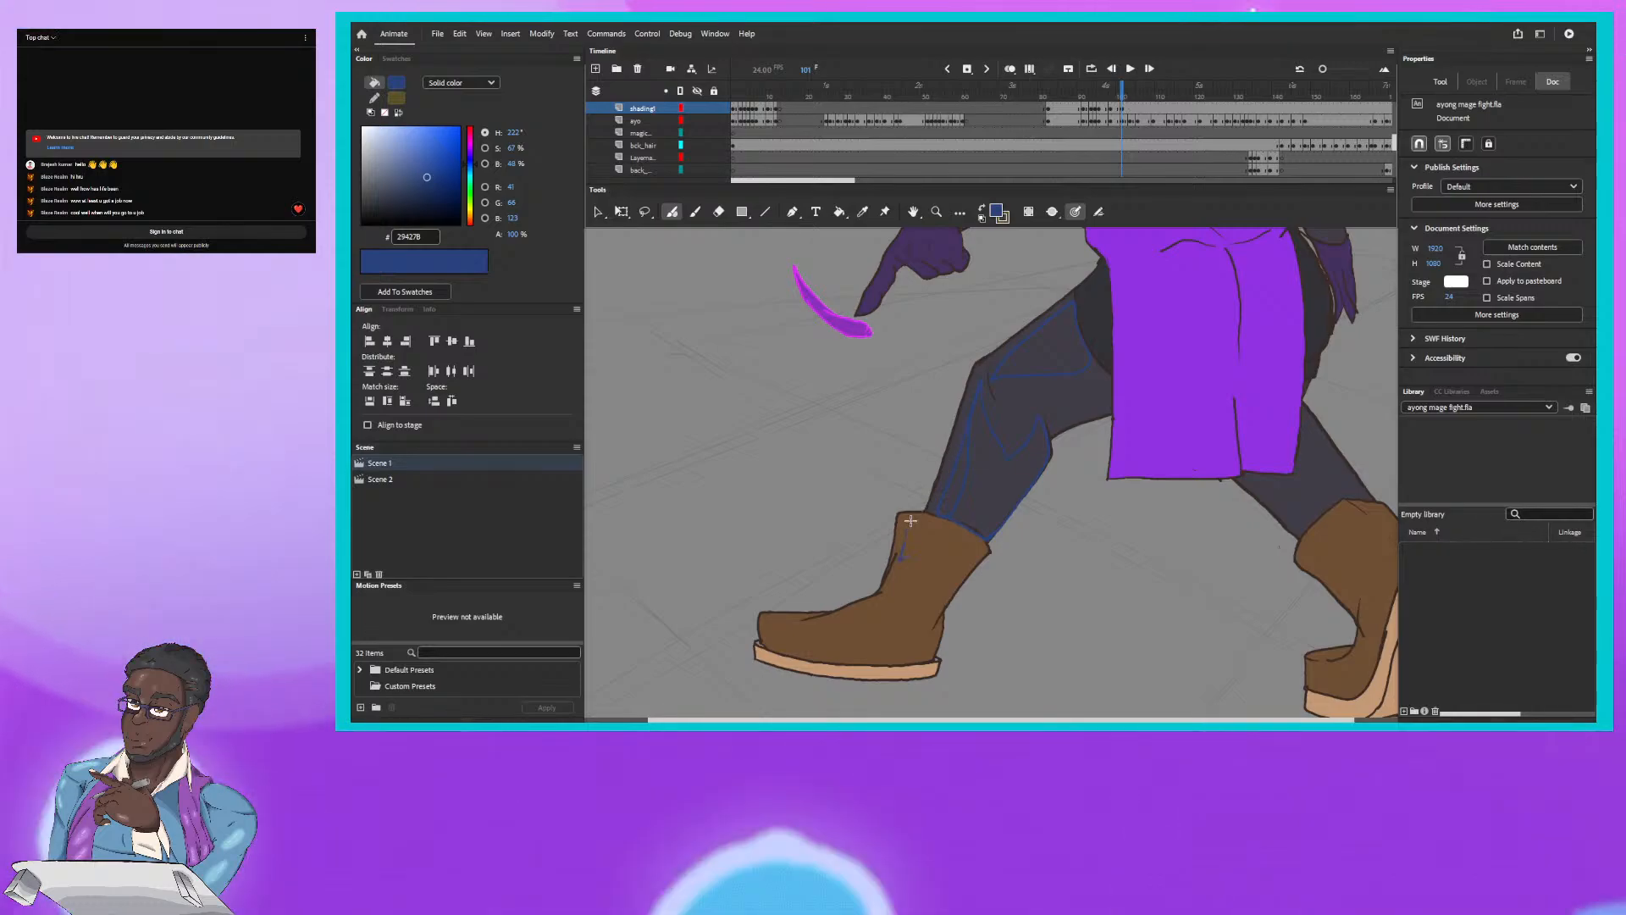
pyautogui.moveTo(900, 559); pyautogui.dragTo(941, 544)
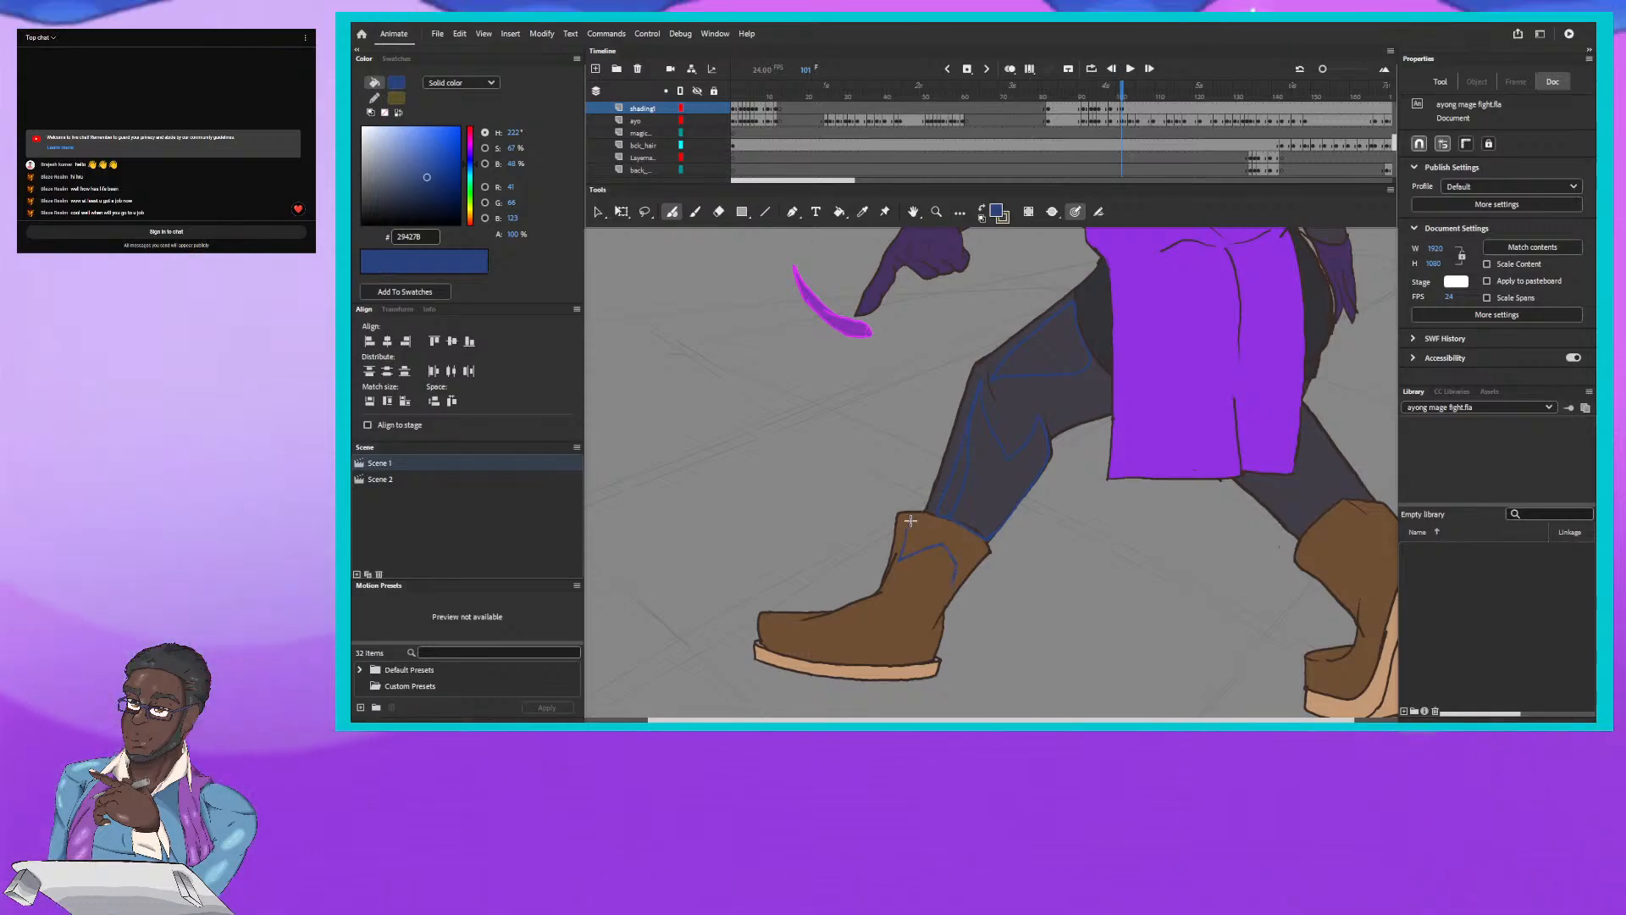
pyautogui.moveTo(938, 611); pyautogui.dragTo(934, 618)
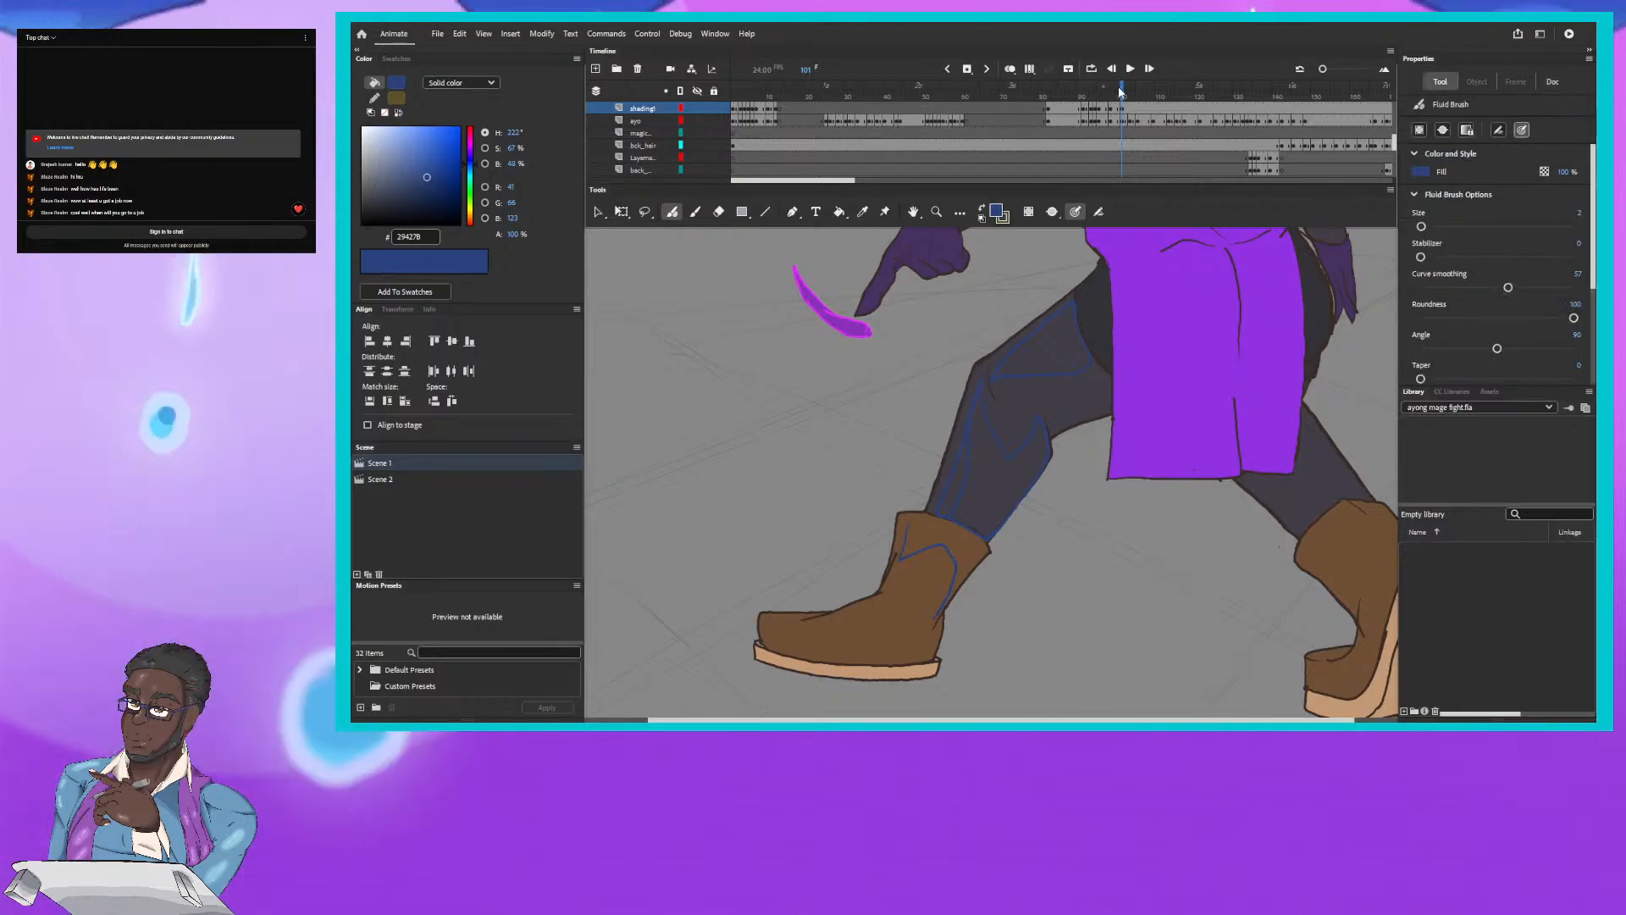
pyautogui.press(',')
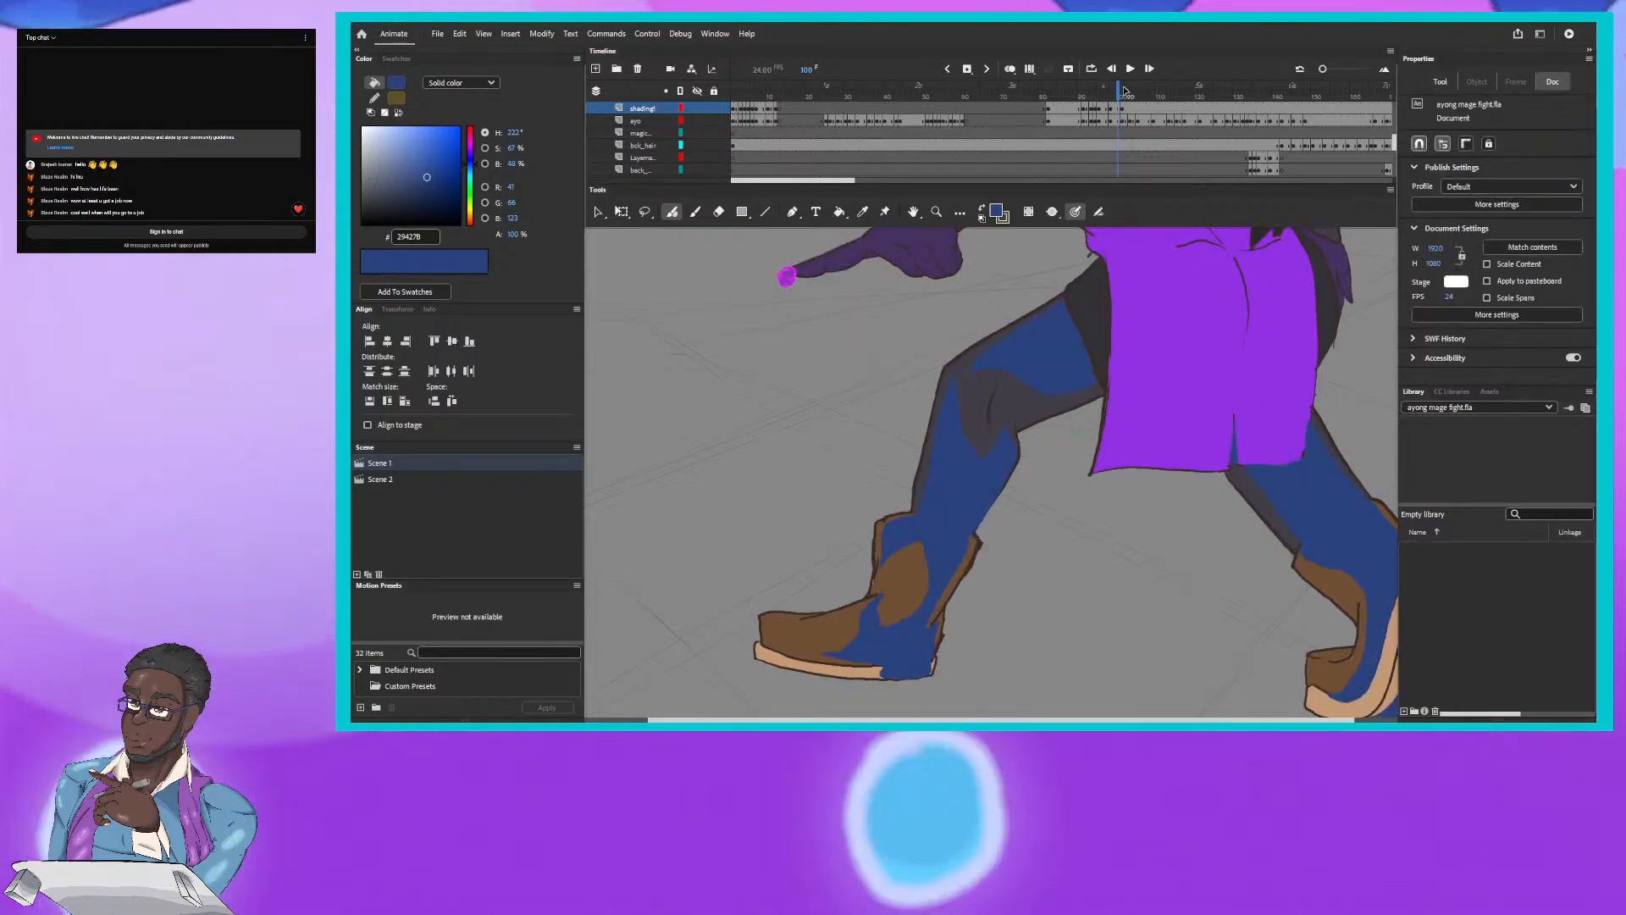
pyautogui.click(1123, 91)
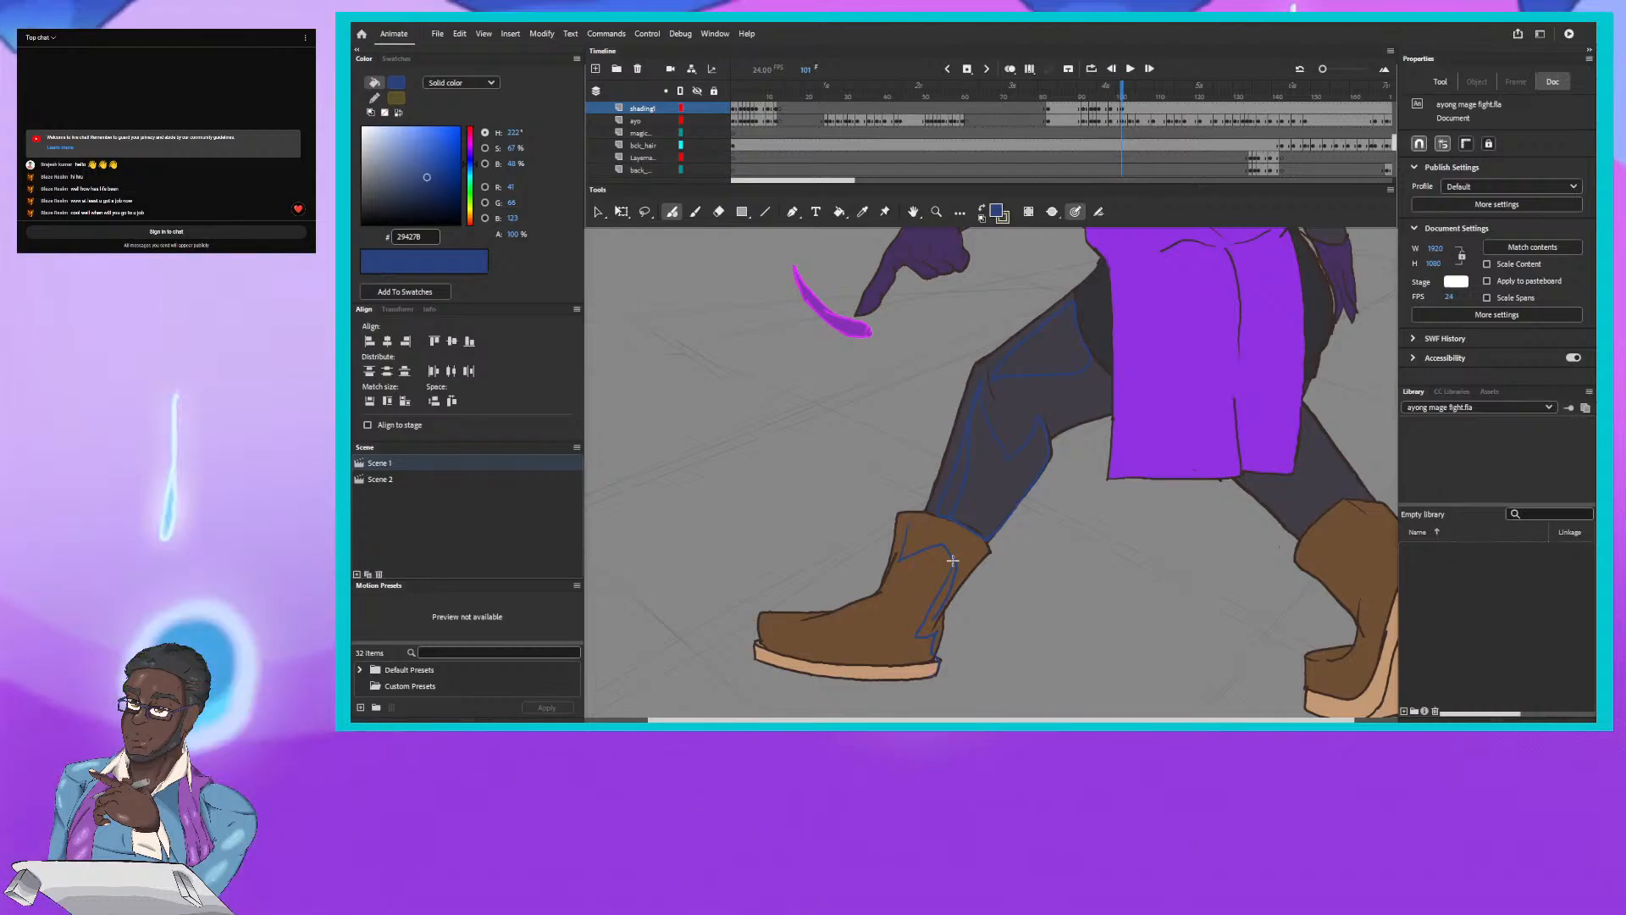
# Step: Outline the shadows on the left boot's sole, foot and ankle in blue at frame 101, checking against frame 100
pyautogui.click(1120, 90)
pyautogui.moveTo(1121, 91); pyautogui.dragTo(1119, 91)
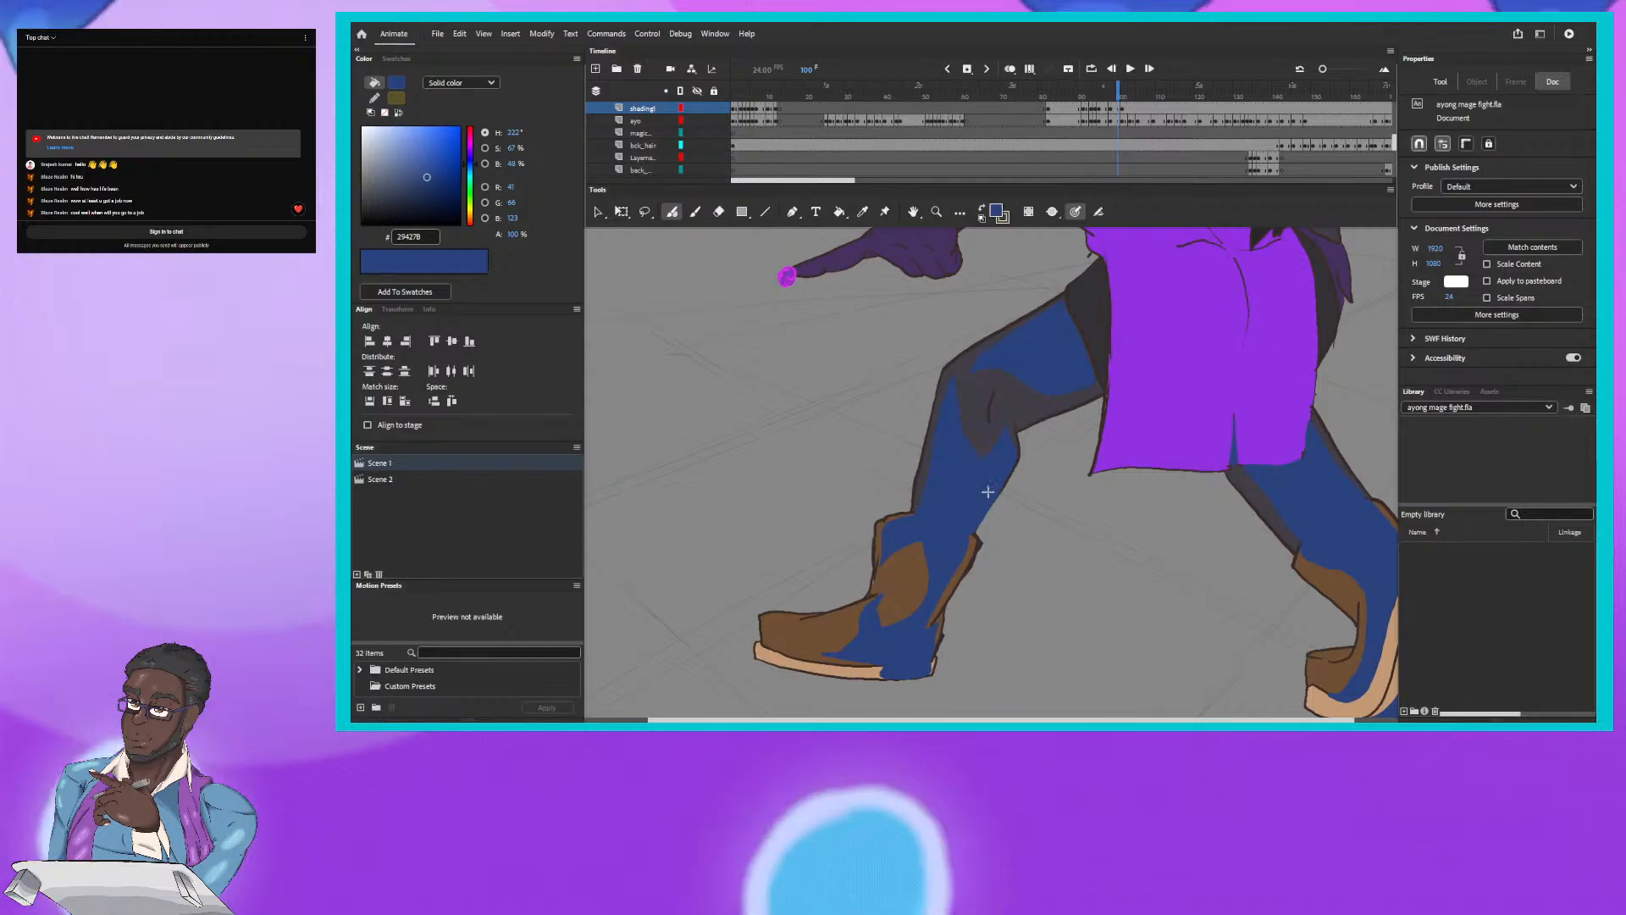
pyautogui.click(1122, 90)
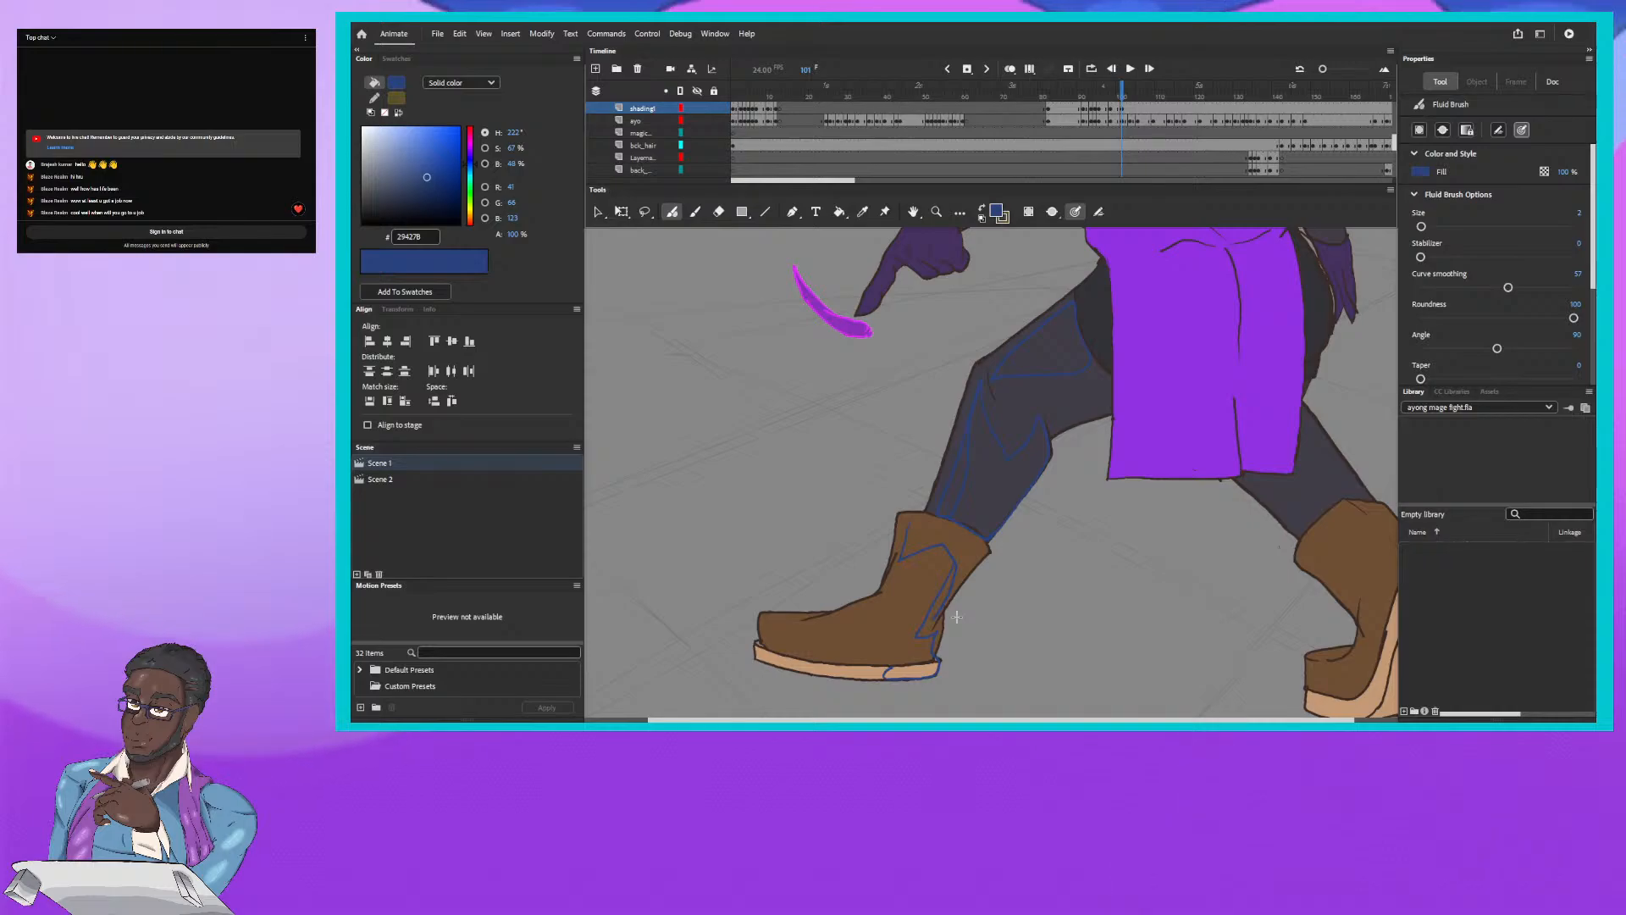
pyautogui.click(1119, 88)
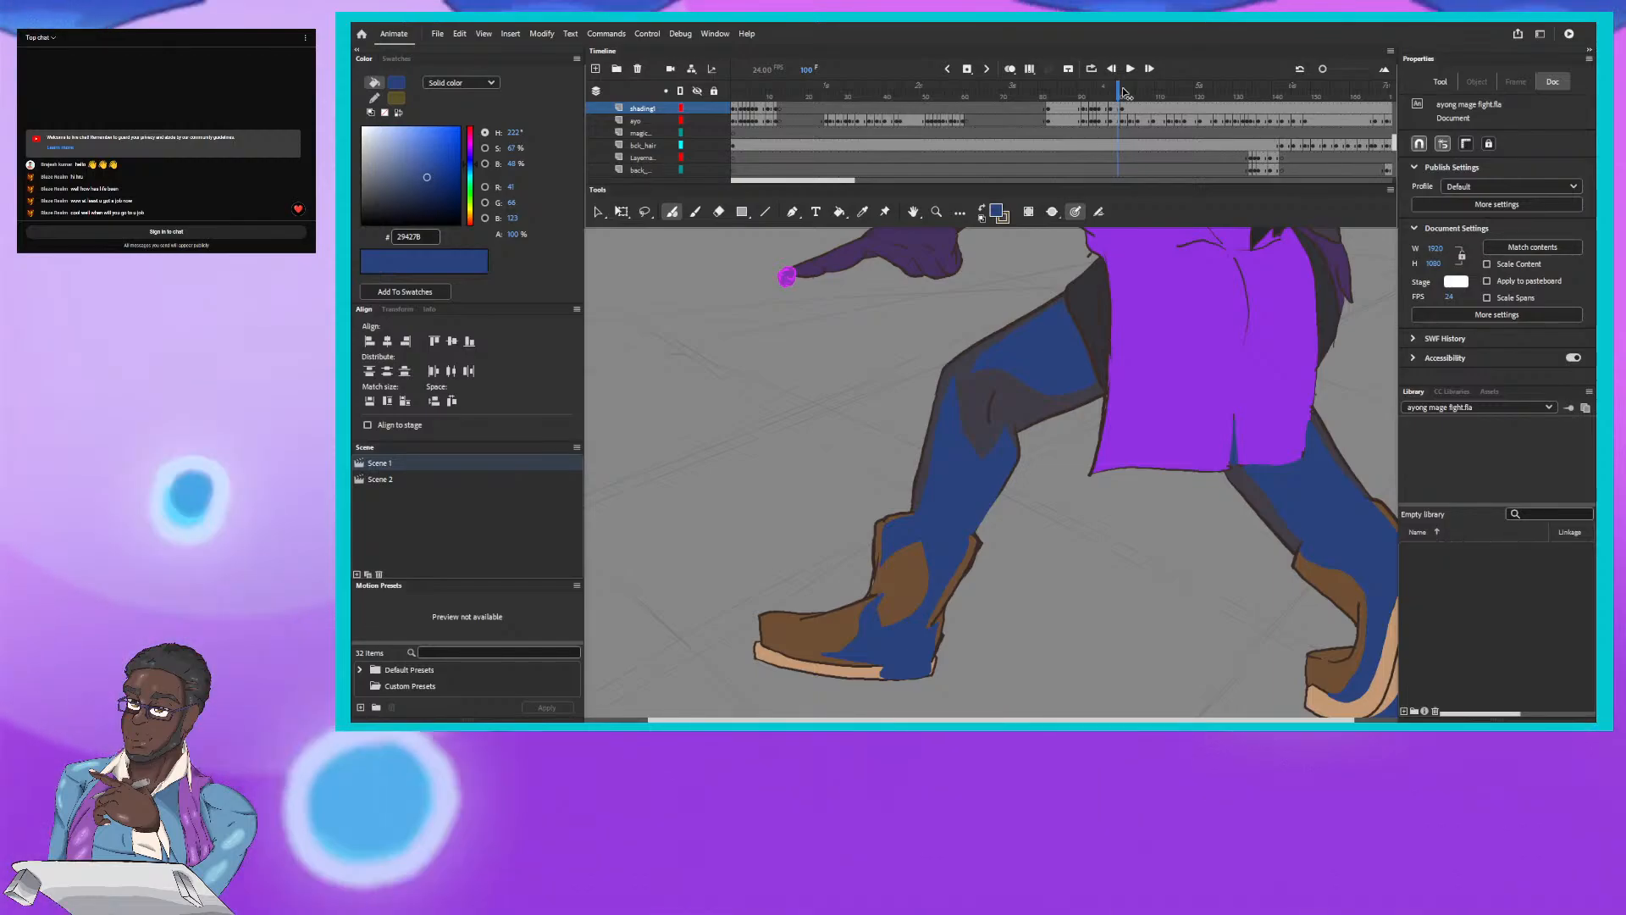
pyautogui.click(1125, 91)
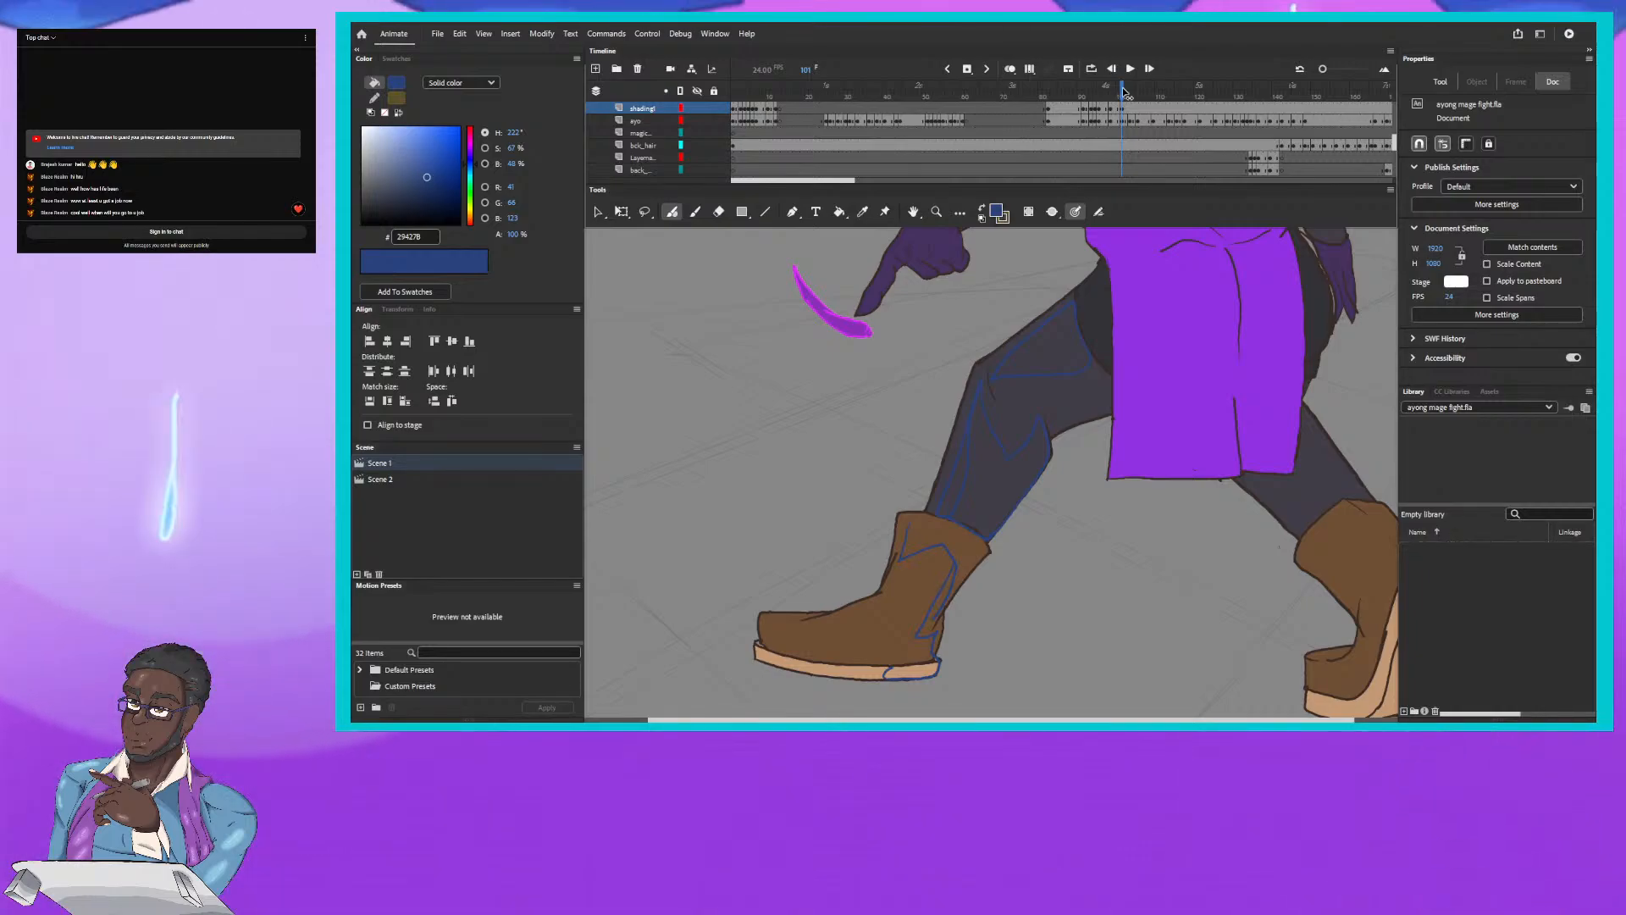
pyautogui.press('.')
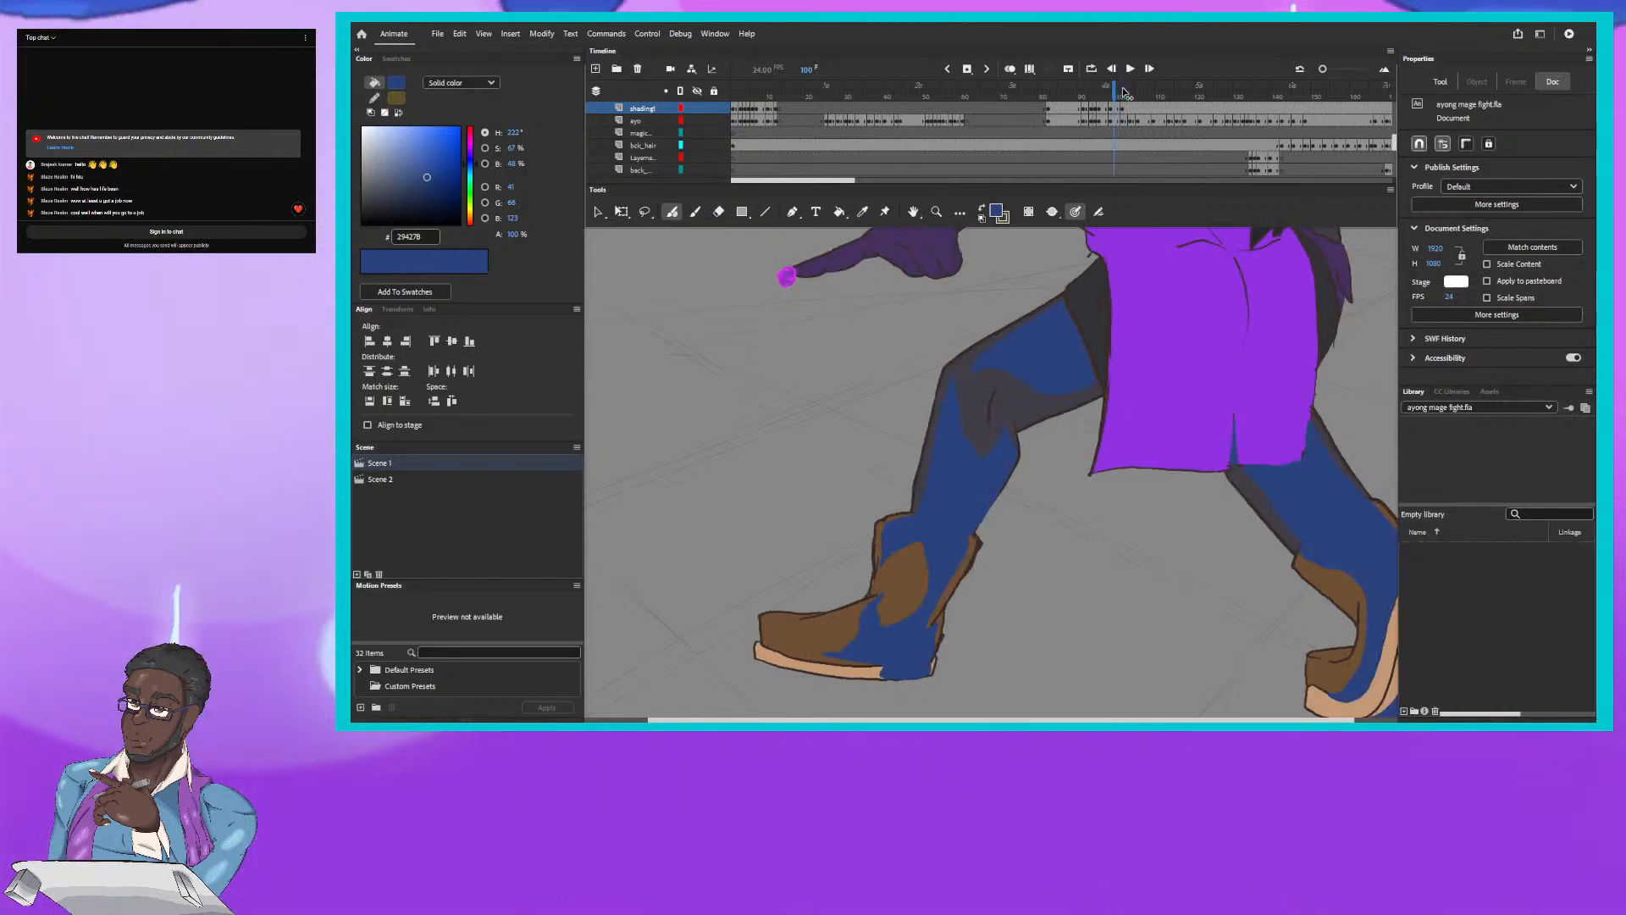
pyautogui.press('.')
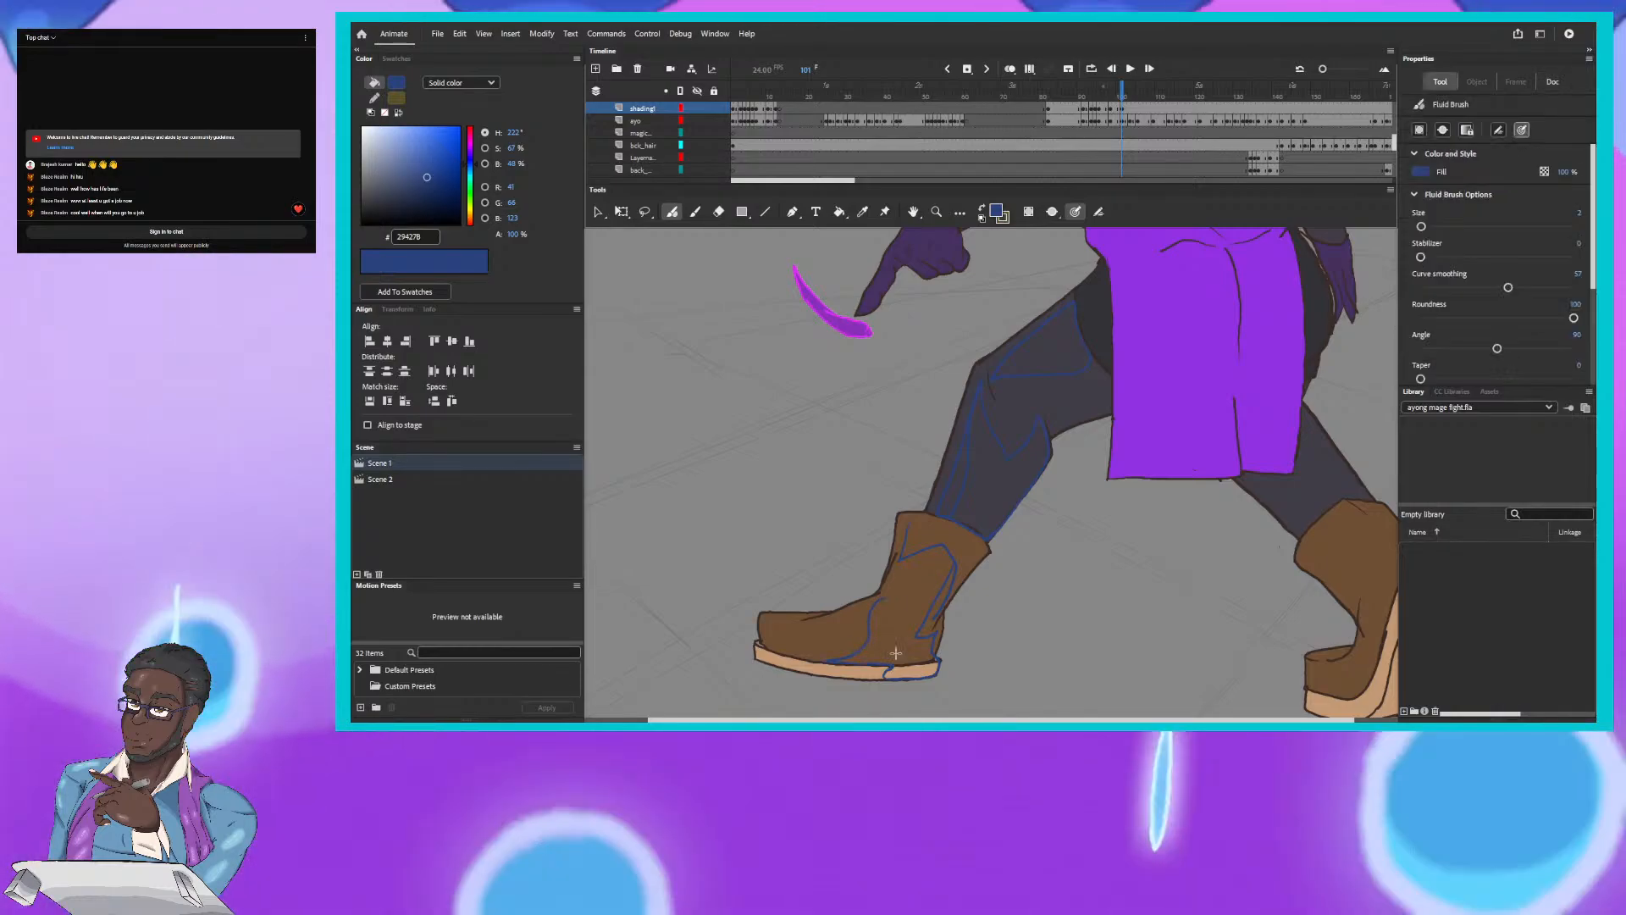
pyautogui.click(1118, 92)
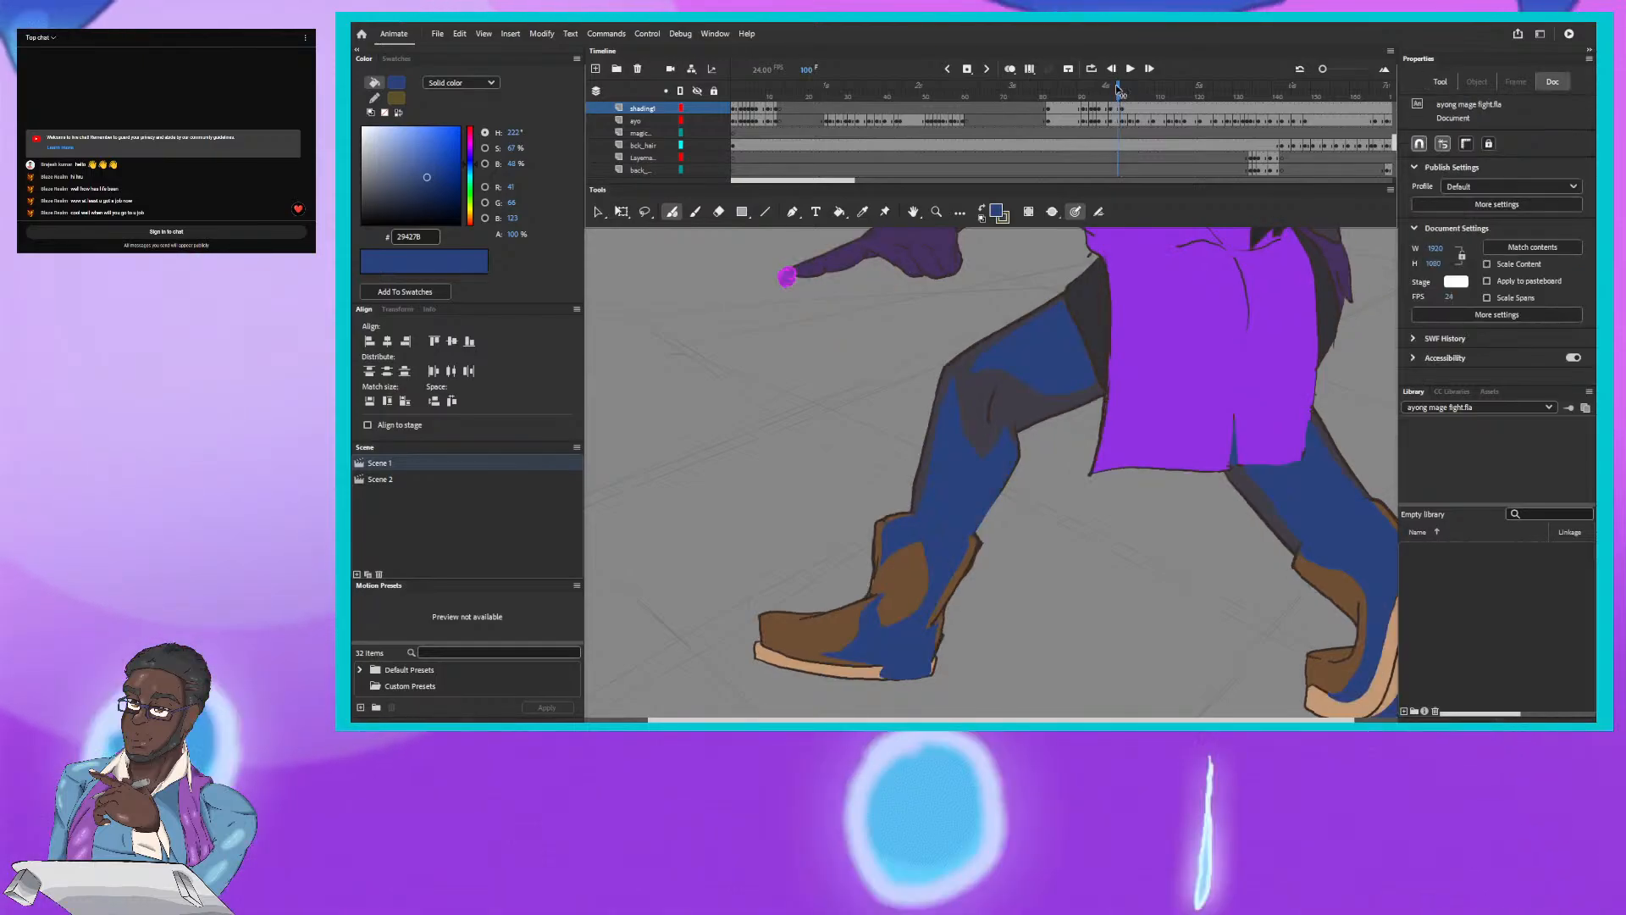
pyautogui.click(1125, 92)
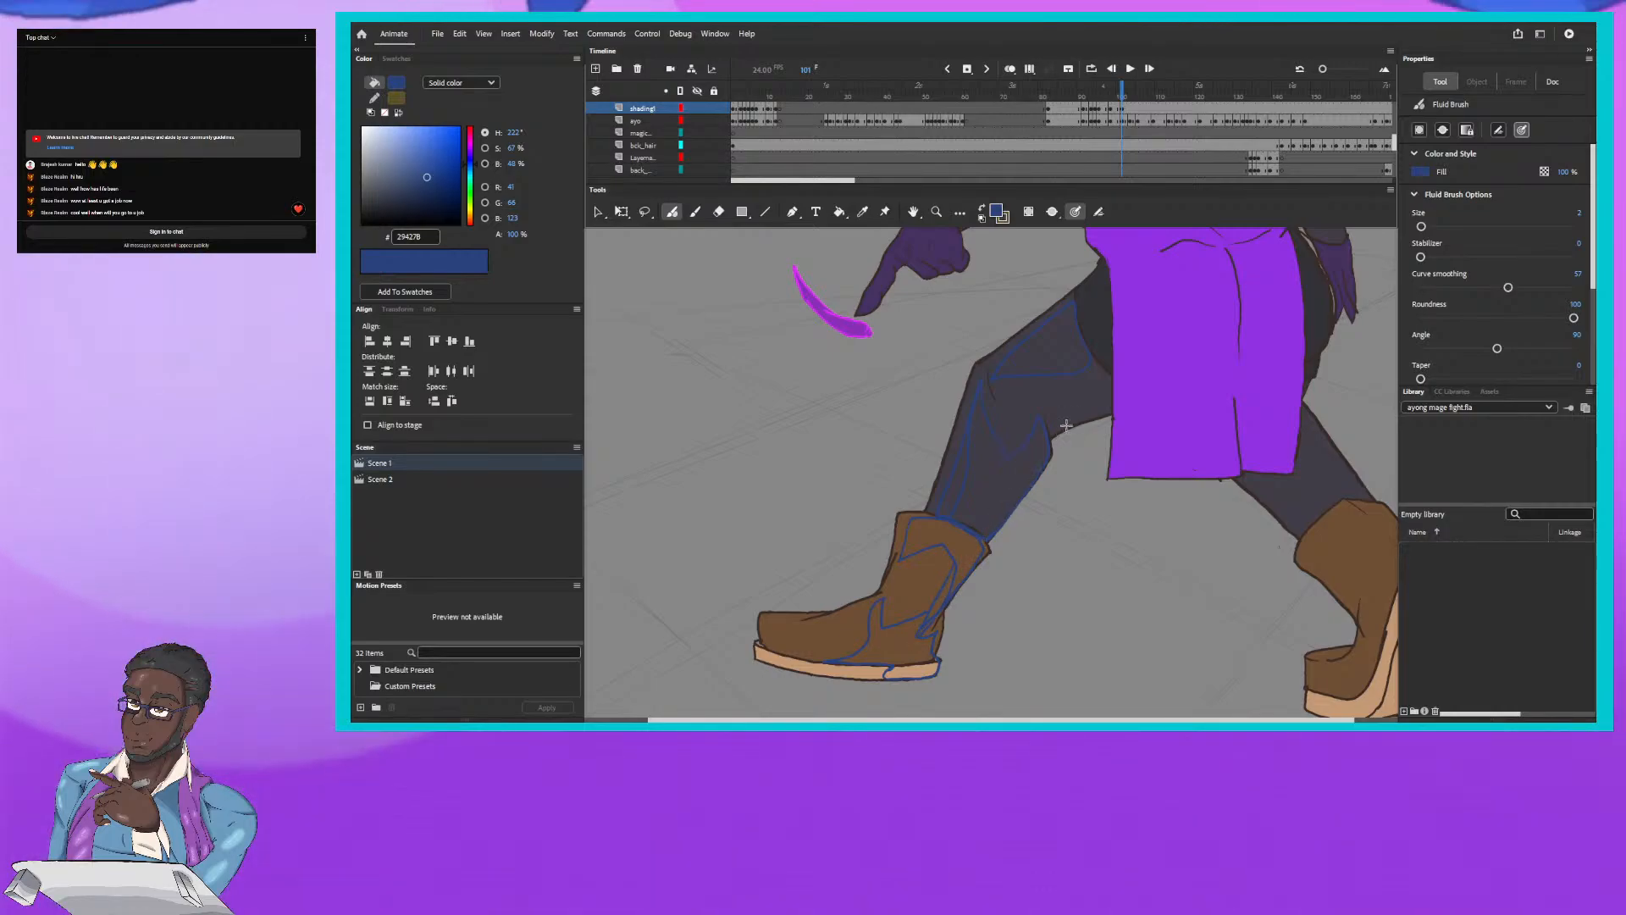
# Step: Fill the outlined left boot shadows with blue using the Paint Bucket at frame 101, undoing any fill that floods the boot
pyautogui.press('k')
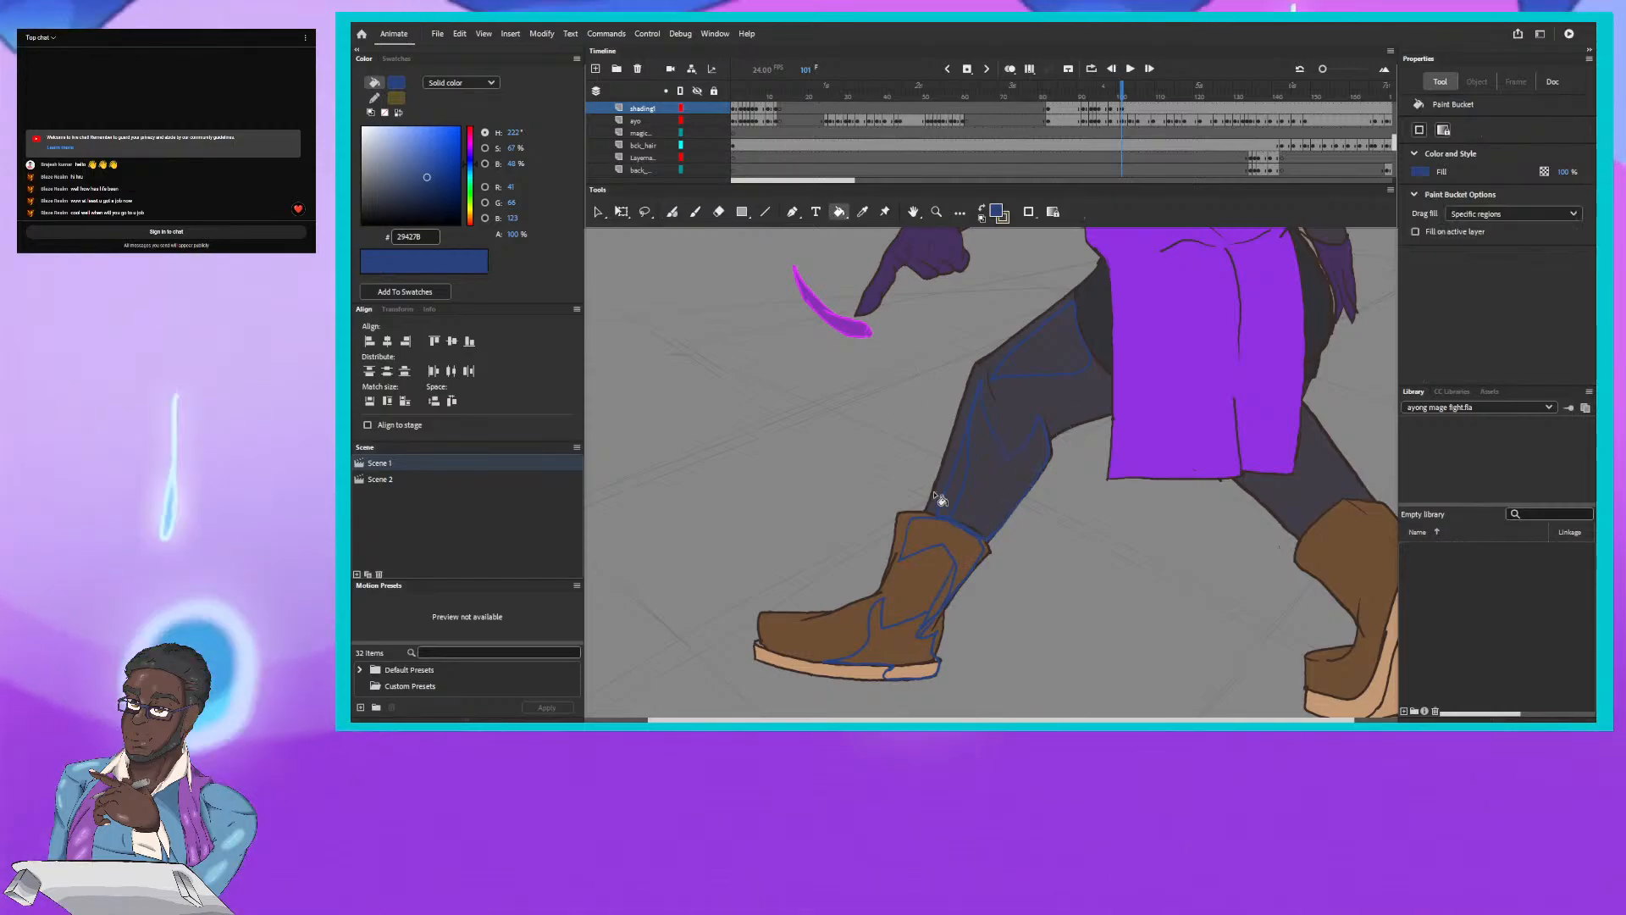
pyautogui.click(942, 591)
pyautogui.click(925, 628)
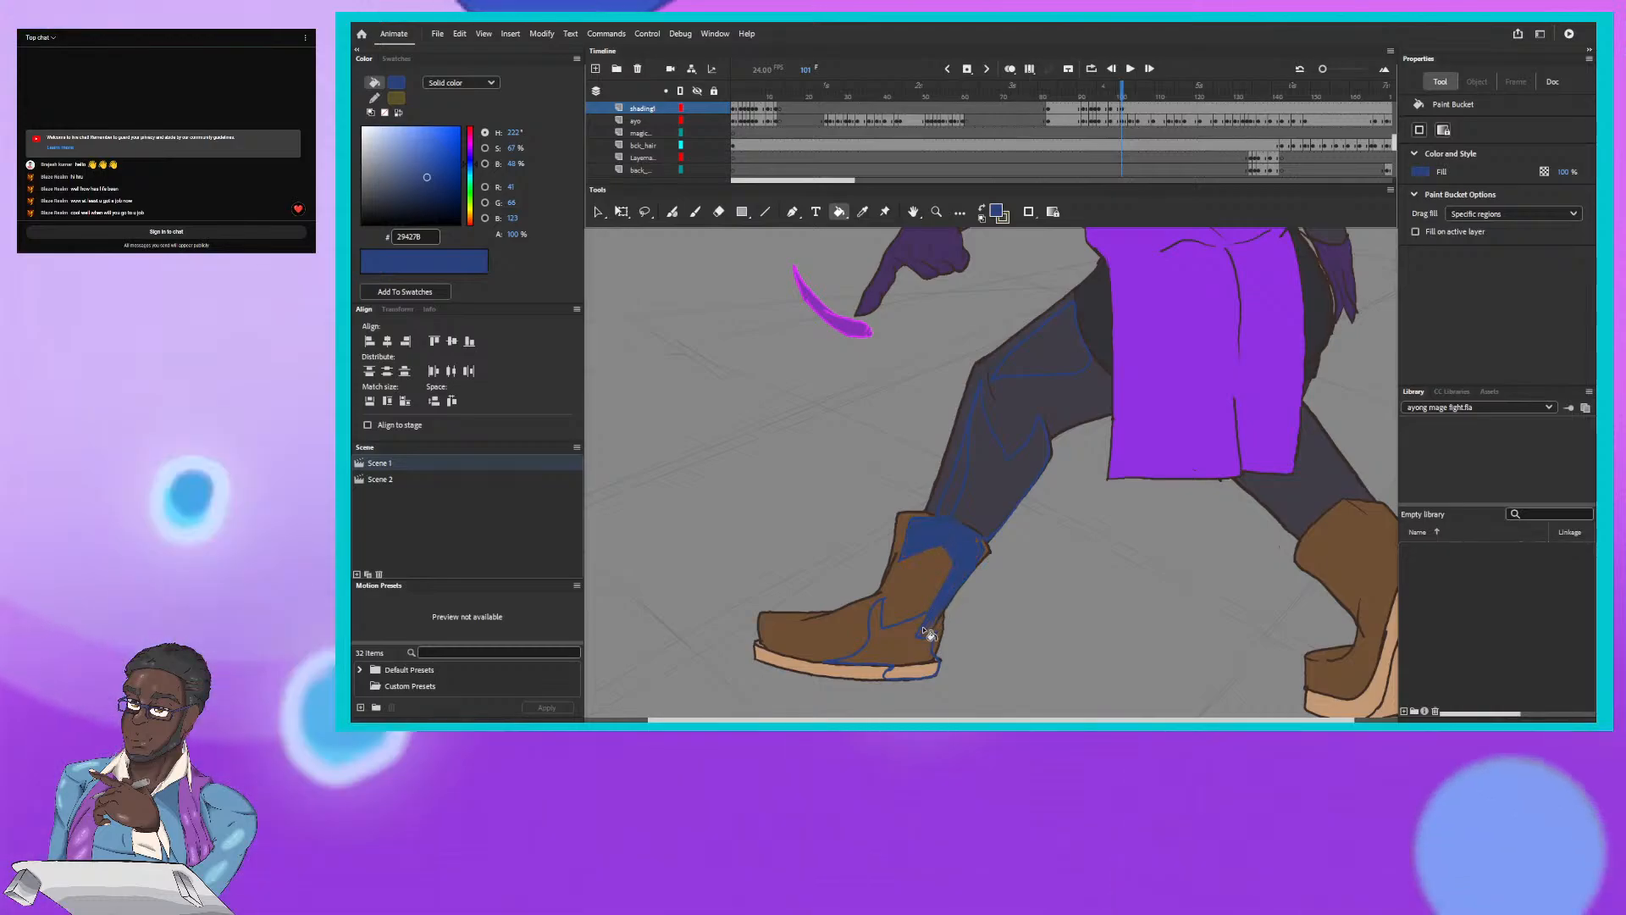
pyautogui.click(902, 642)
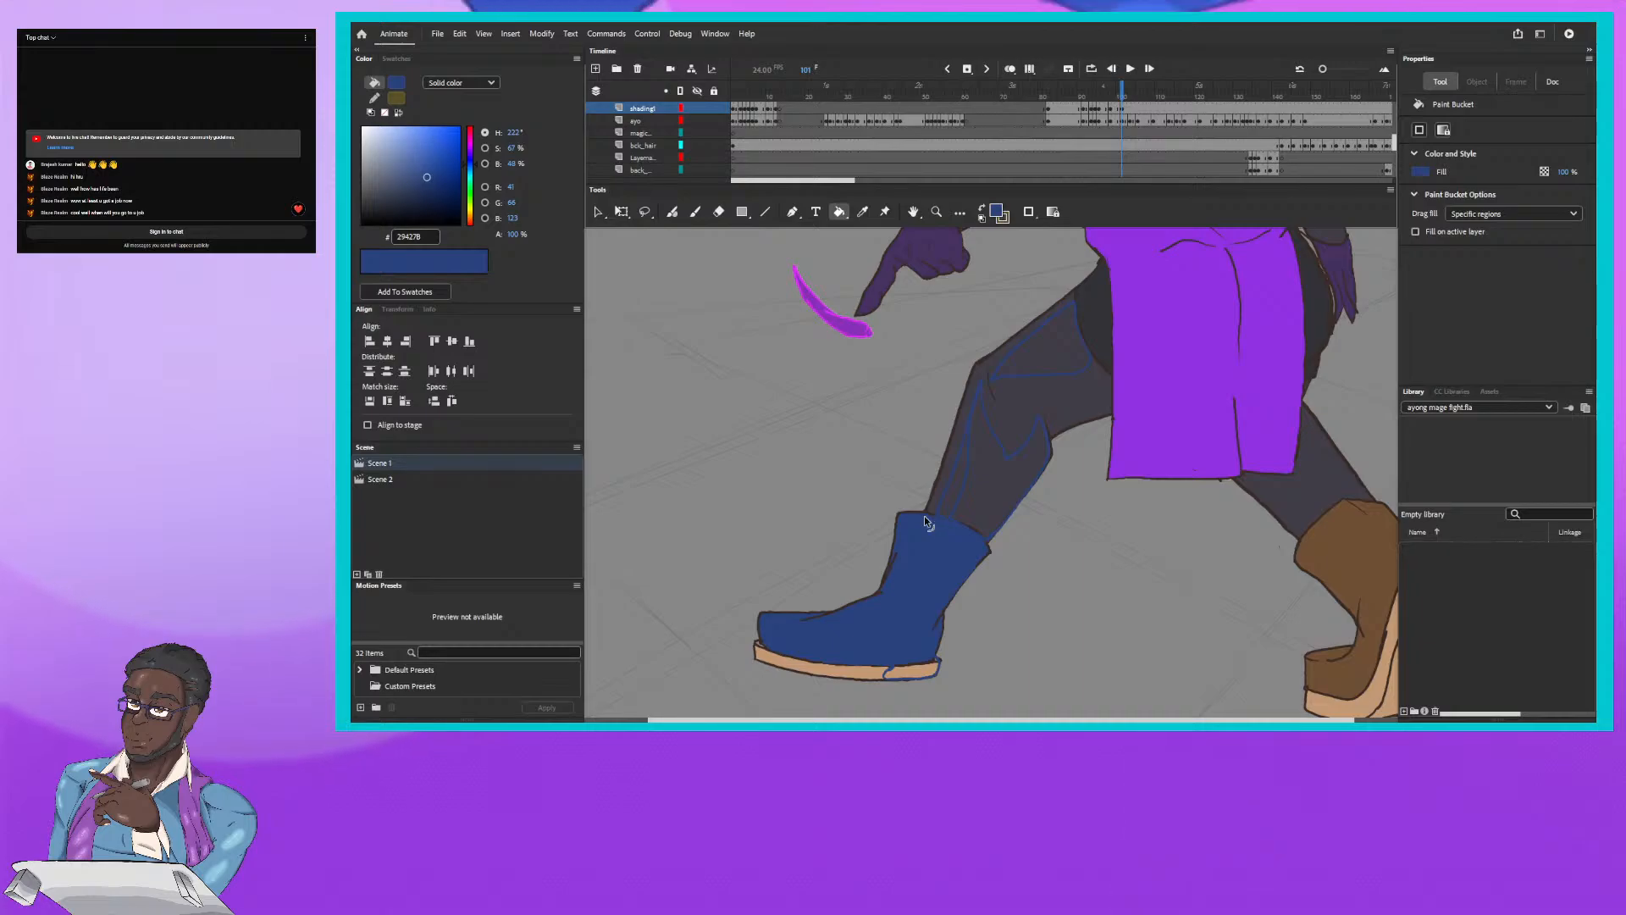
pyautogui.press('b')
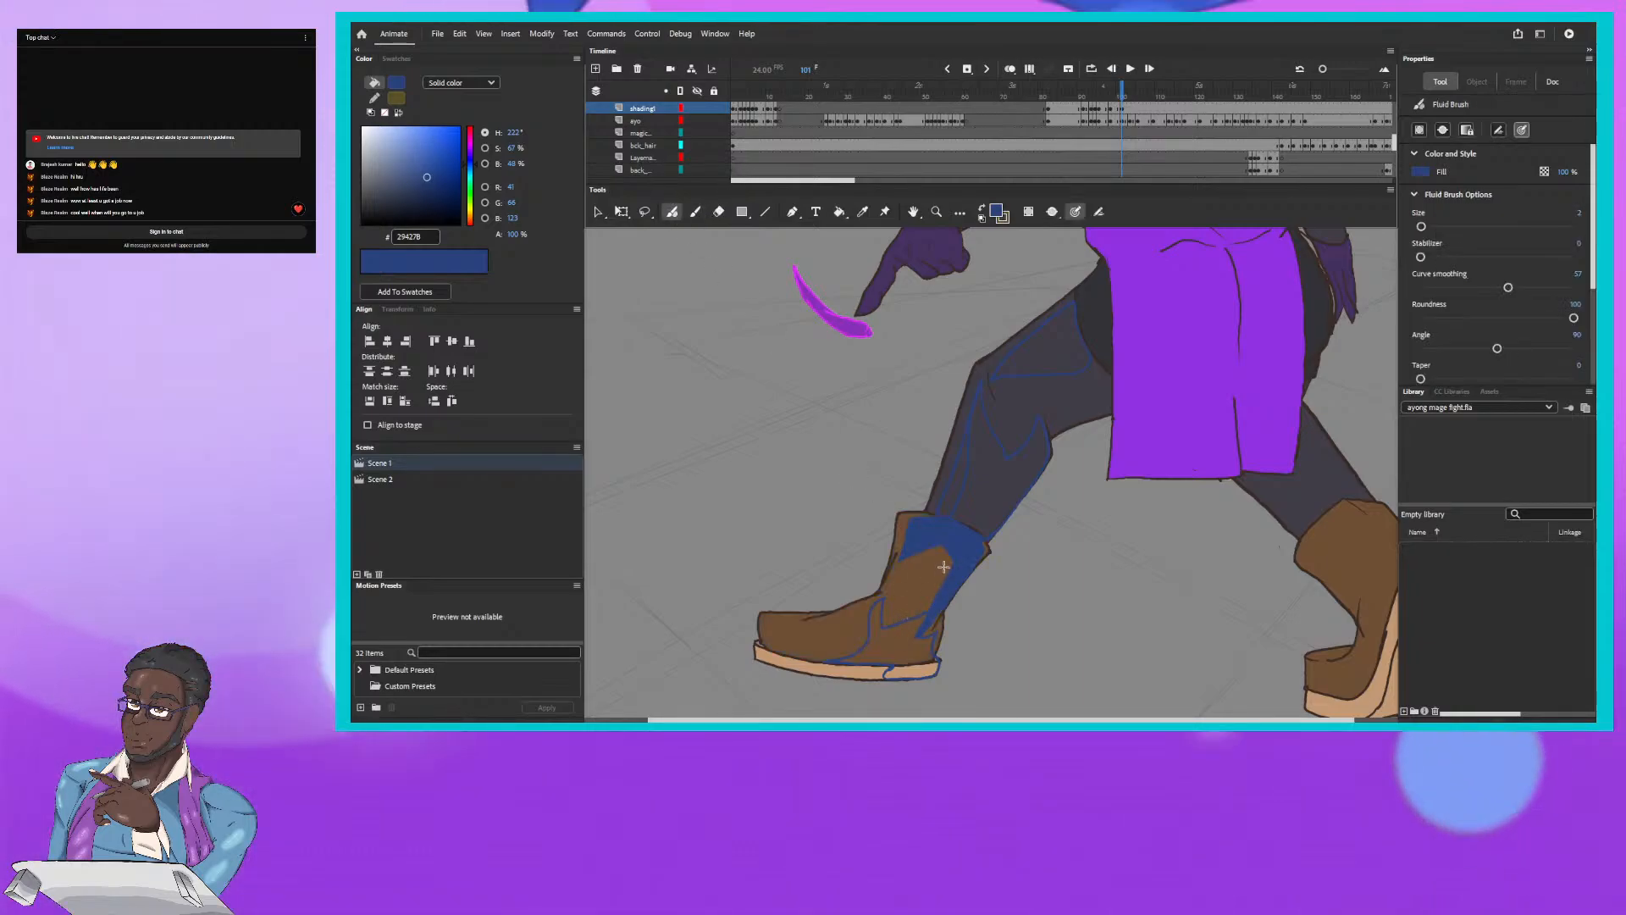
pyautogui.press('k')
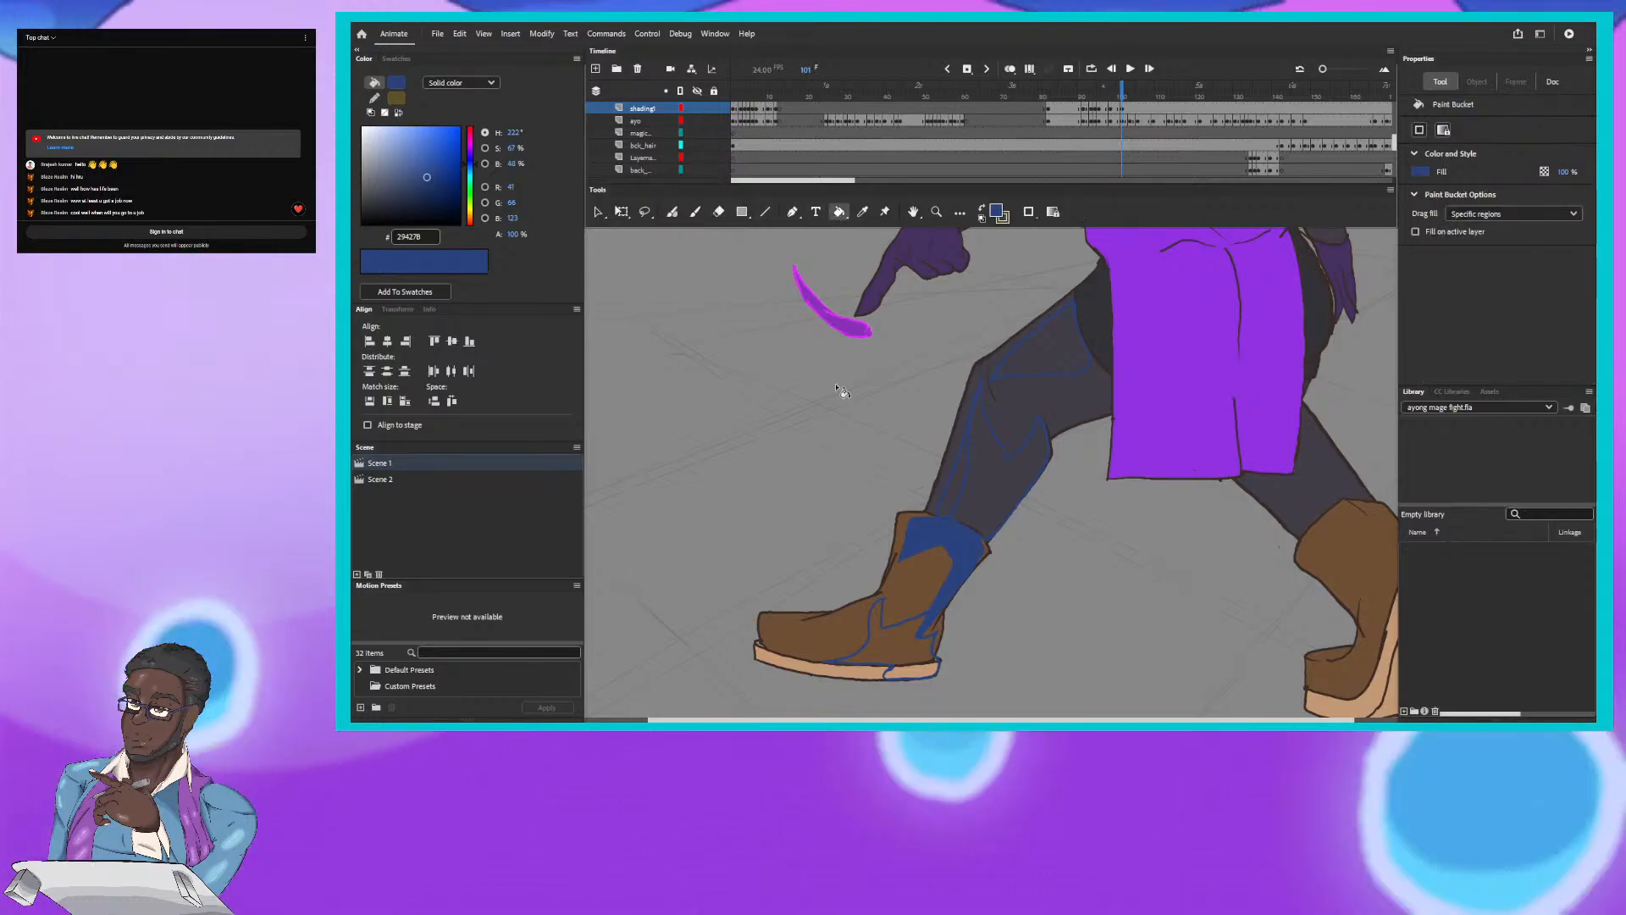
pyautogui.click(917, 625)
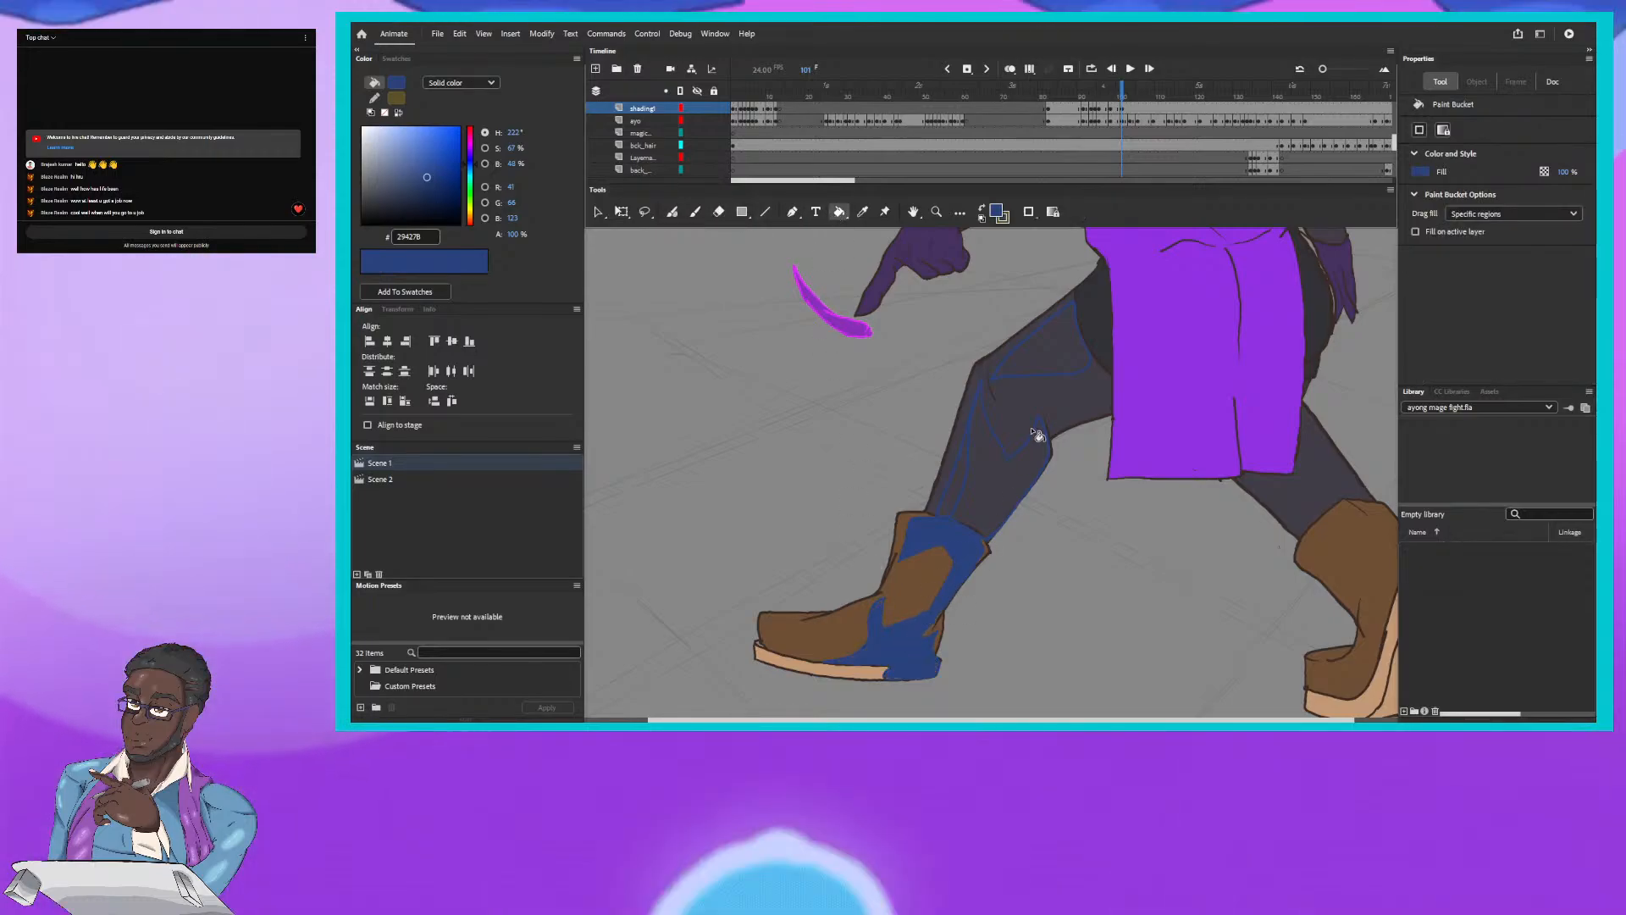
# Step: Fill the outlined shadows on the left lower leg, thigh and arm and on the right shoulder with blue at frame 101
pyautogui.click(972, 495)
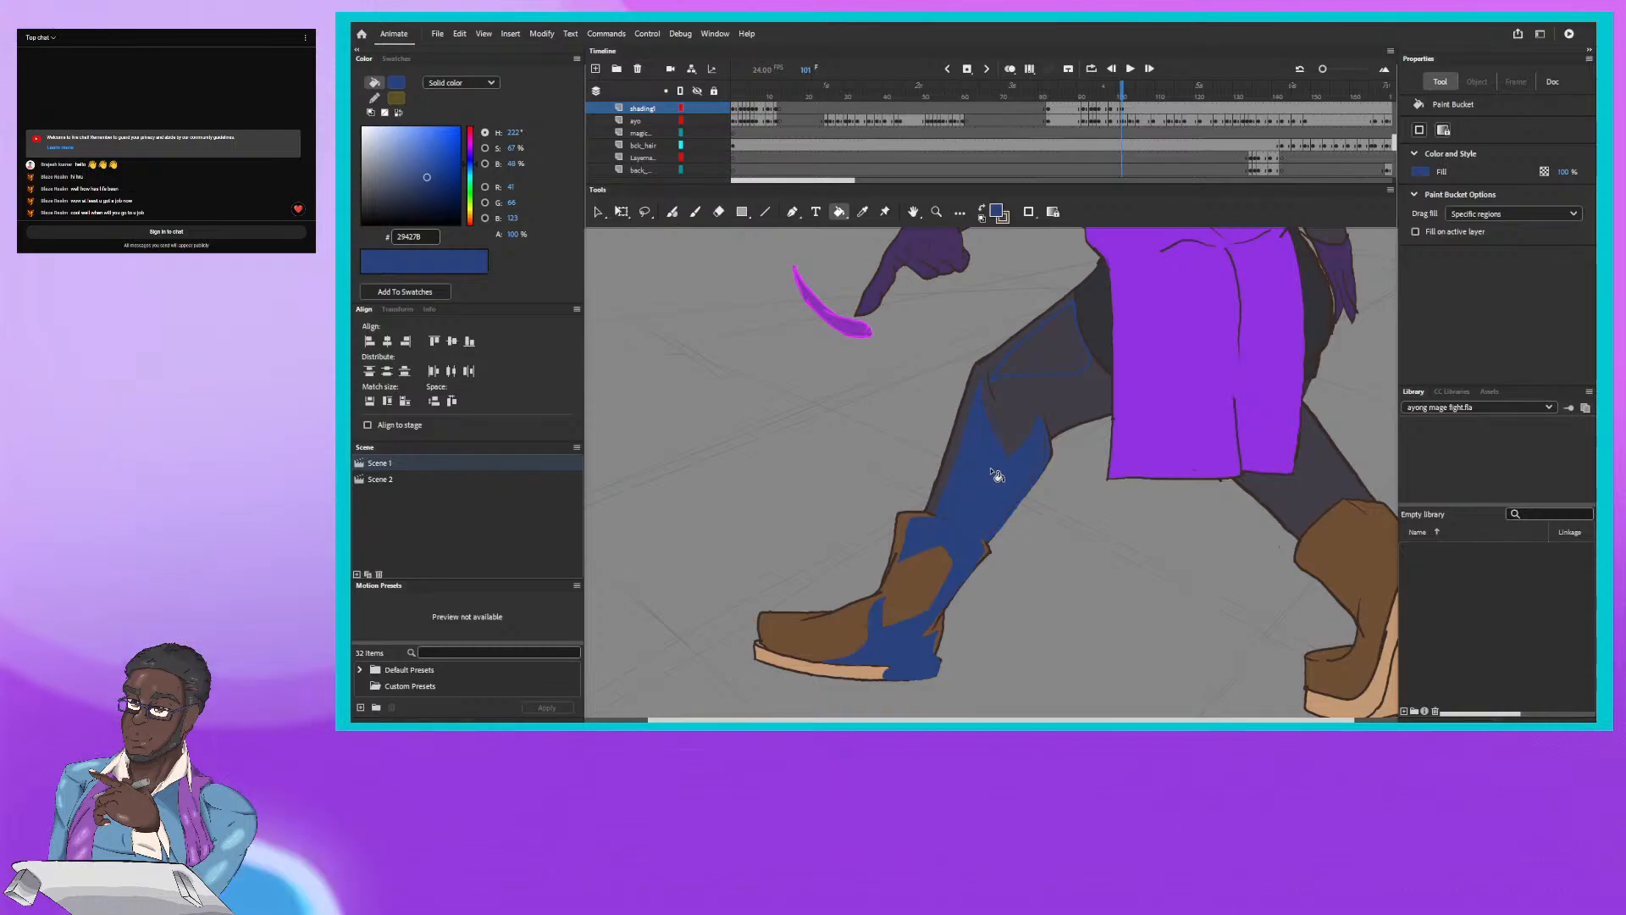
pyautogui.click(1032, 359)
pyautogui.moveTo(951, 297); pyautogui.dragTo(854, 548)
pyautogui.click(927, 367)
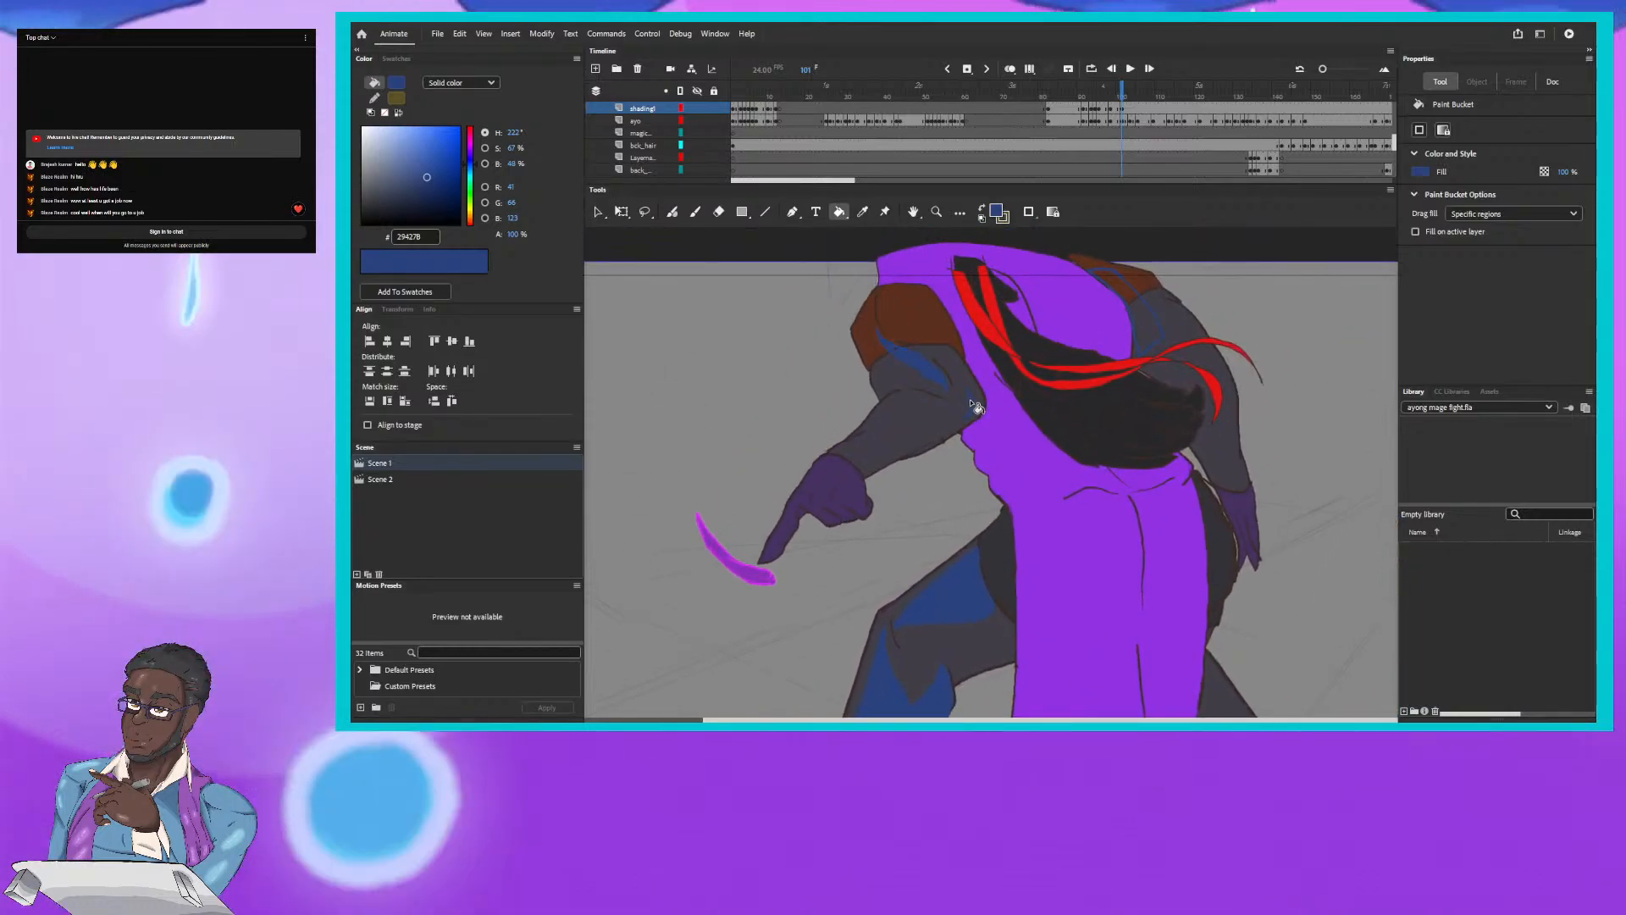
pyautogui.click(1158, 325)
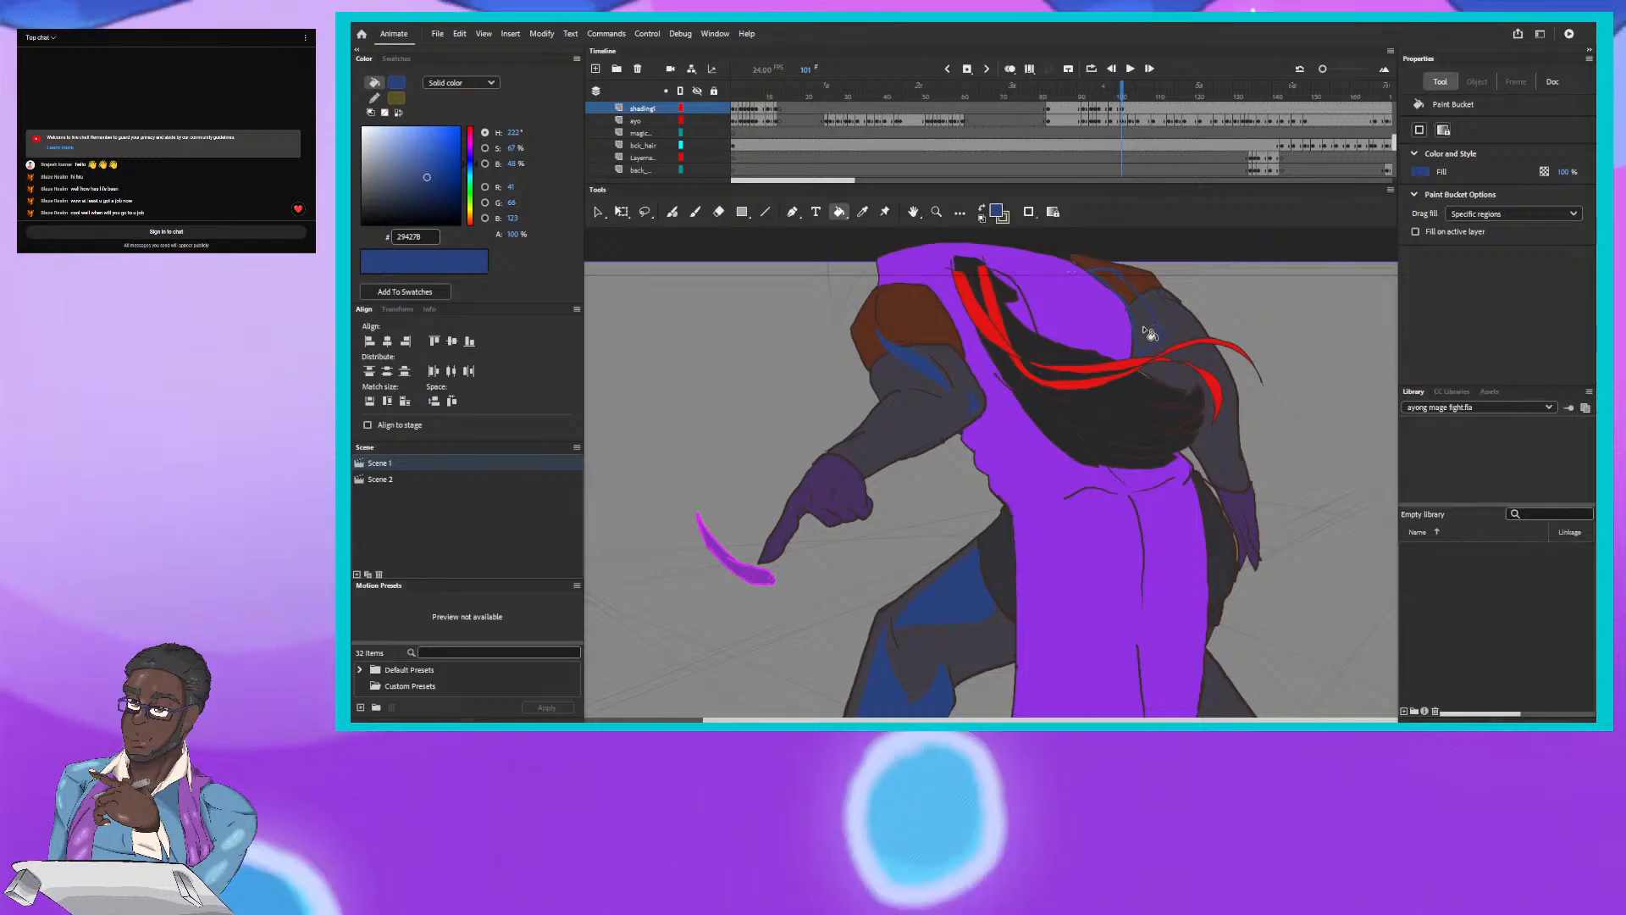
# Step: Play the animation to the next pose change and insert a blank keyframe on the shading layer at frame 125
pyautogui.press('Return')
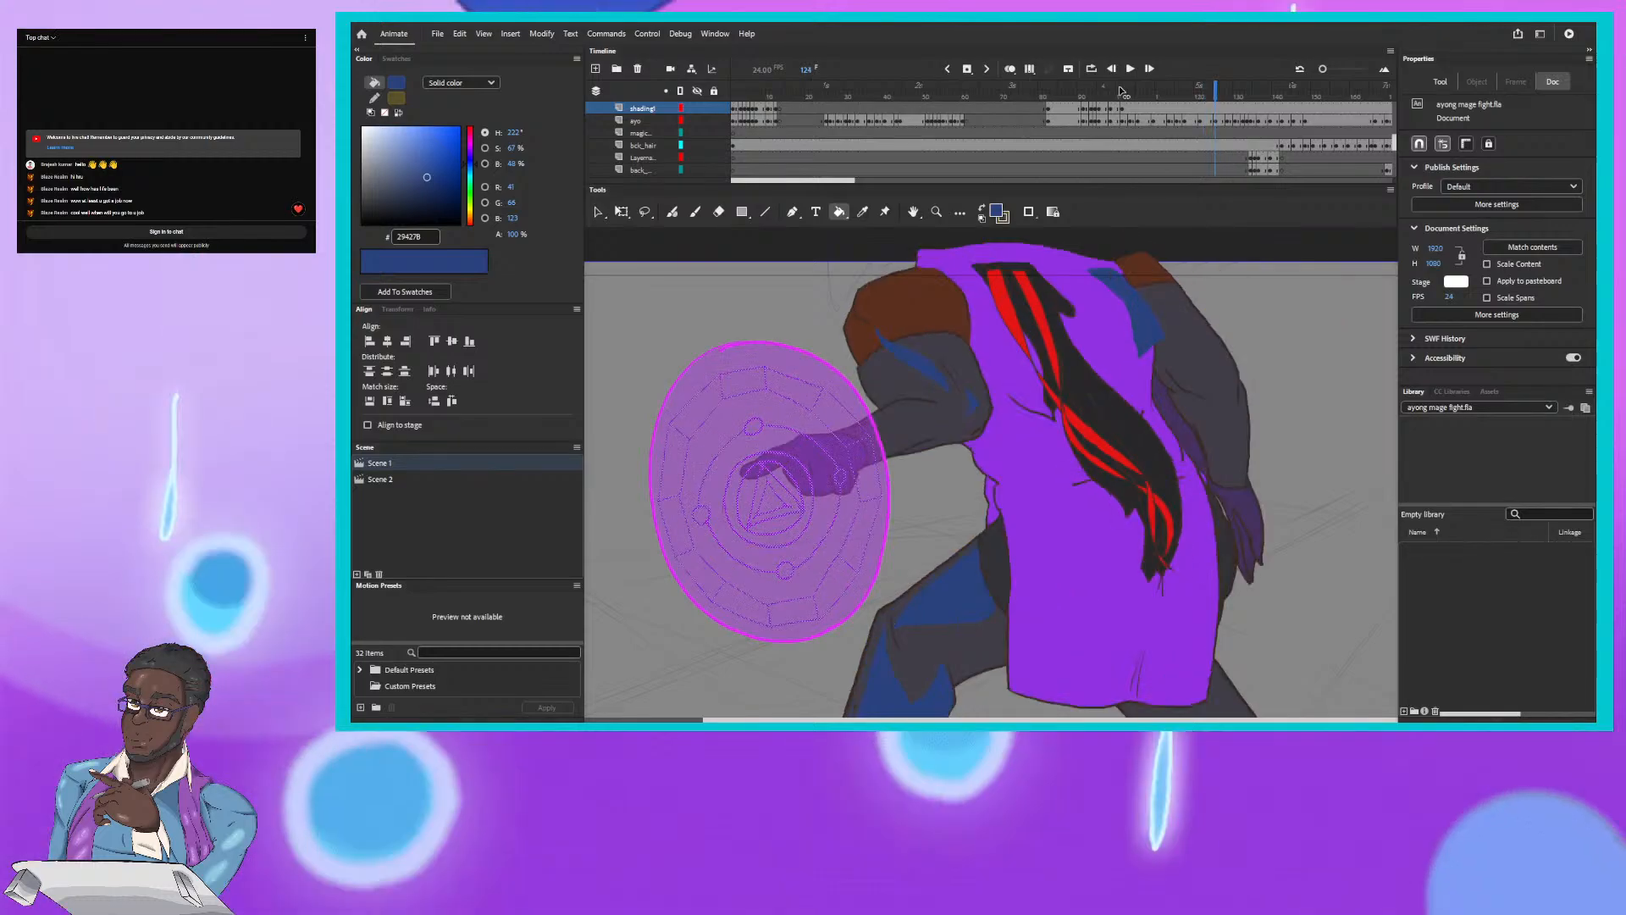
pyautogui.click(1218, 134)
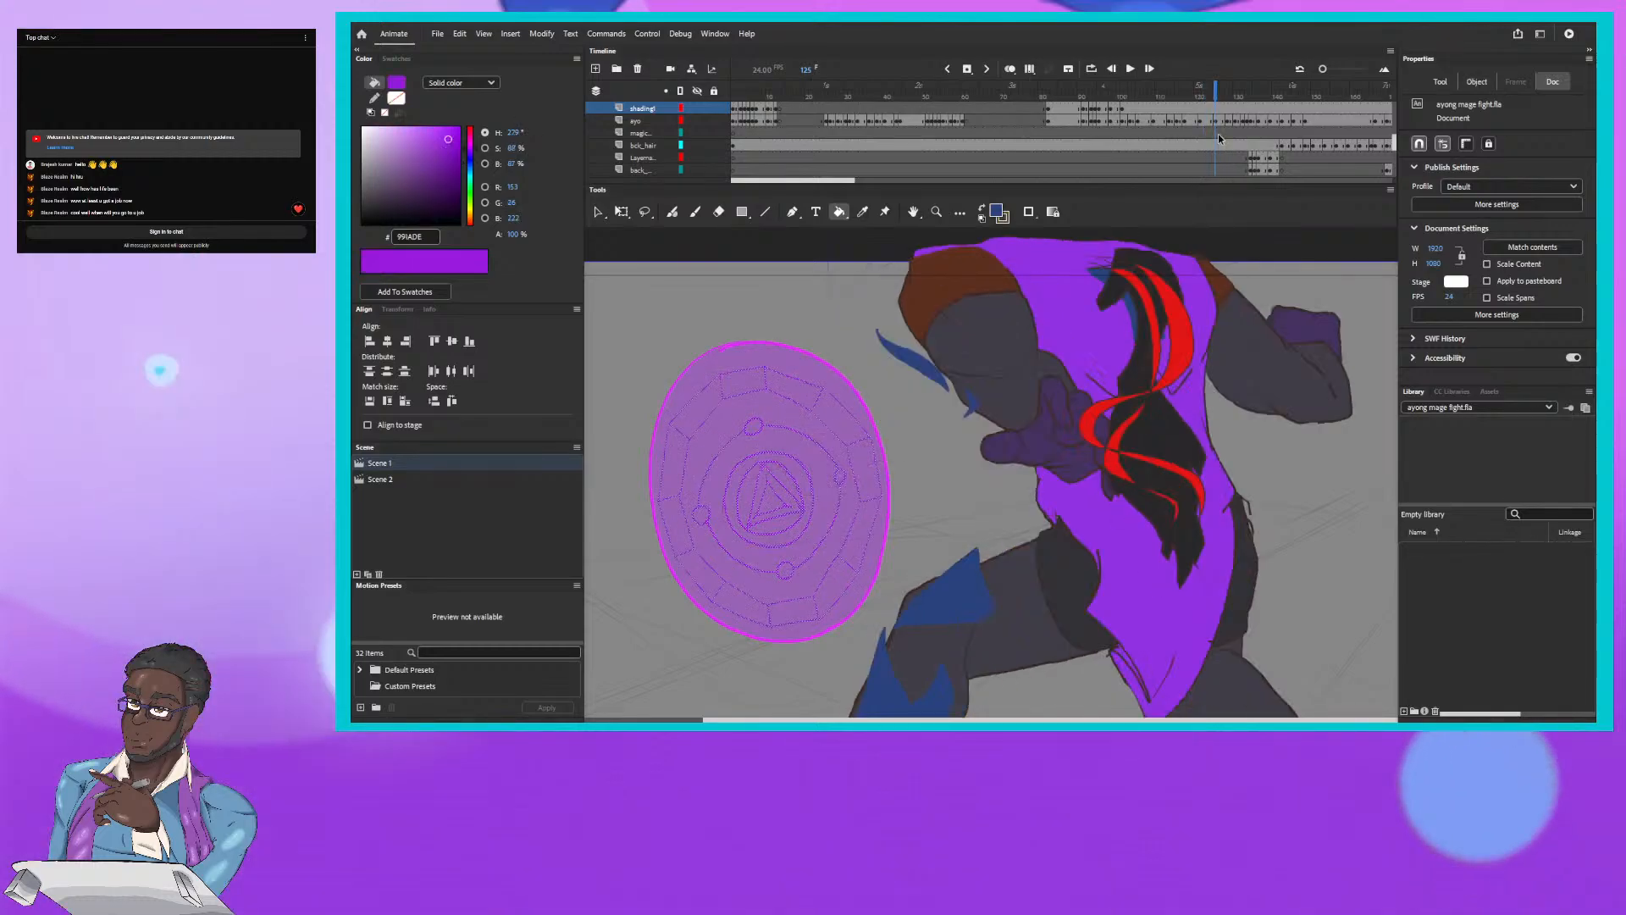
pyautogui.click(968, 70)
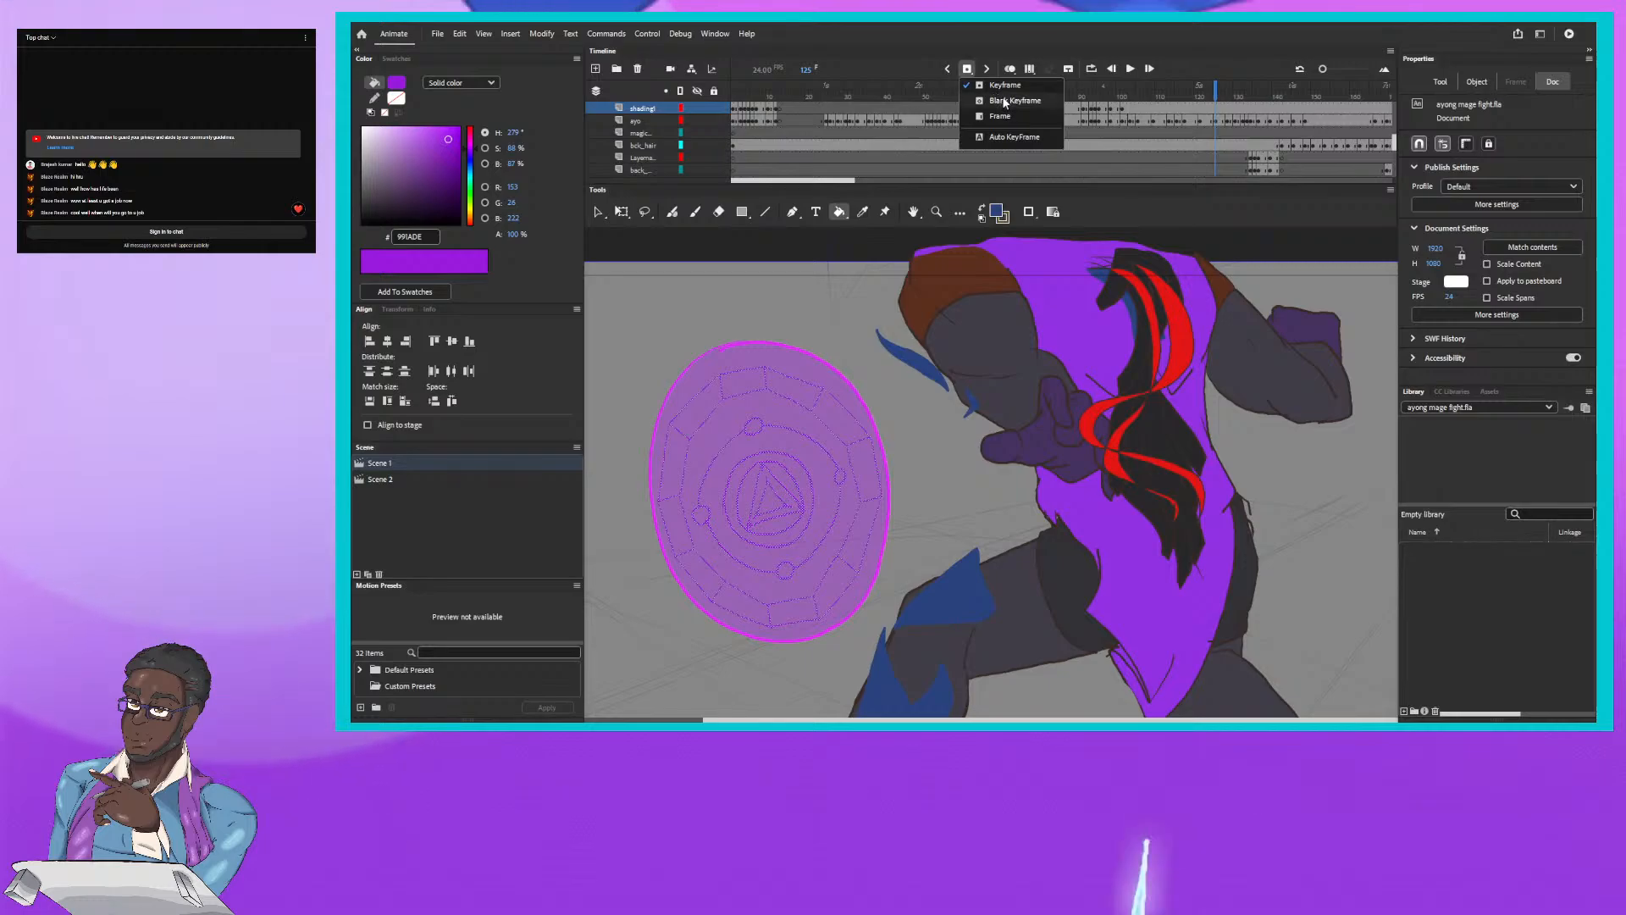
pyautogui.click(1005, 100)
# Step: Review how the frame 101 shading fits the character by playing and stepping through frames 100 to 126
pyautogui.click(1199, 91)
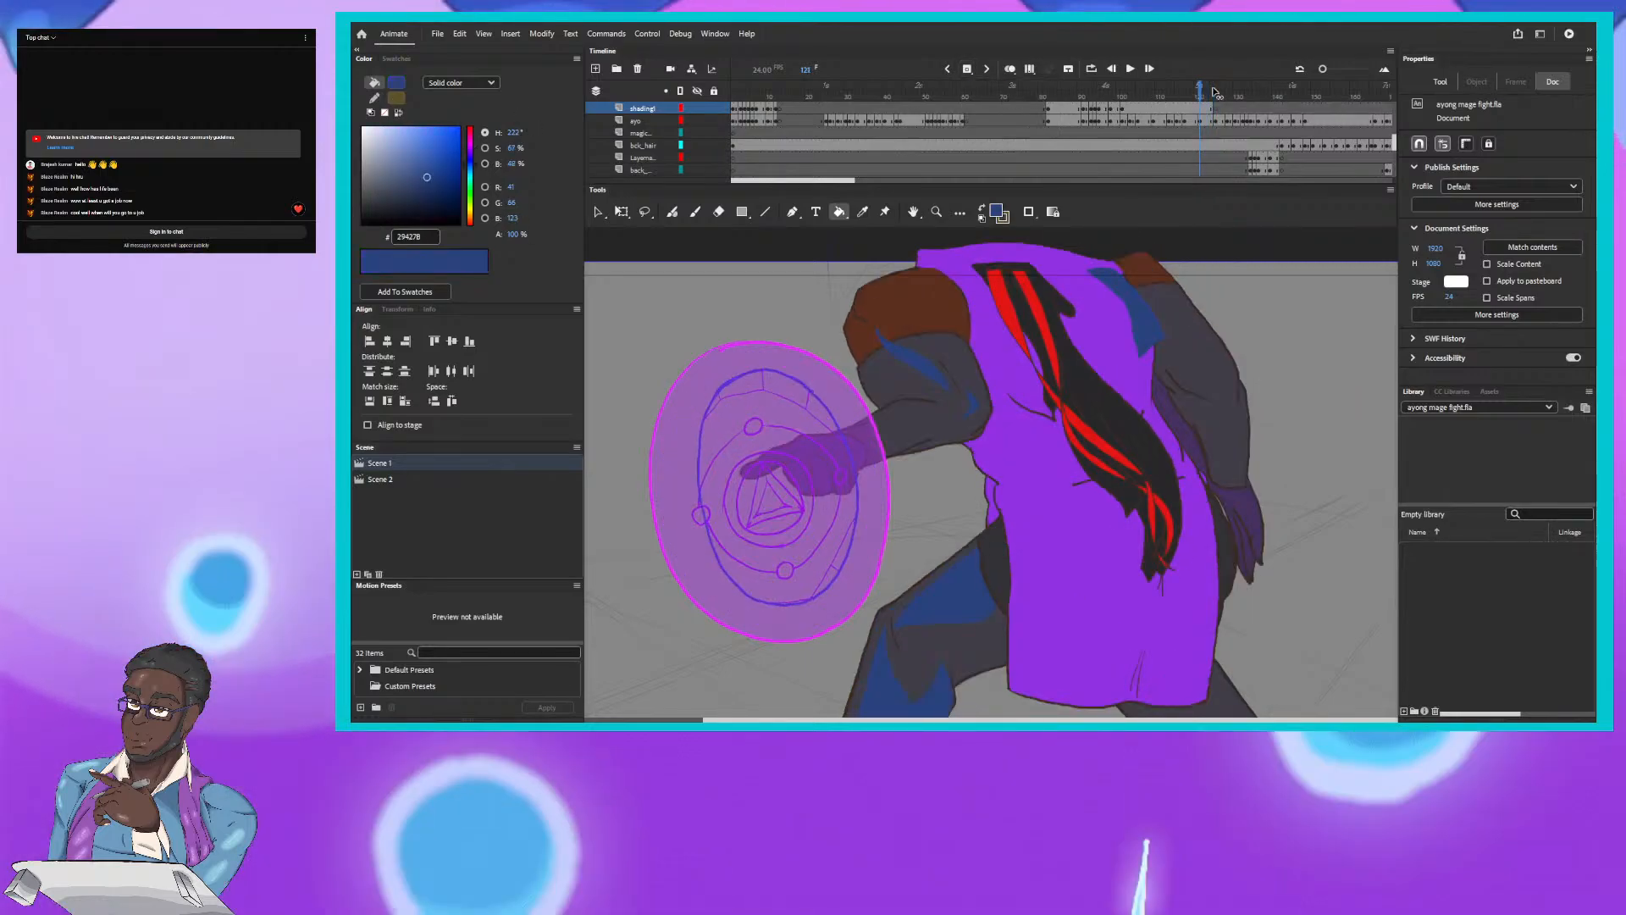
pyautogui.press('Return')
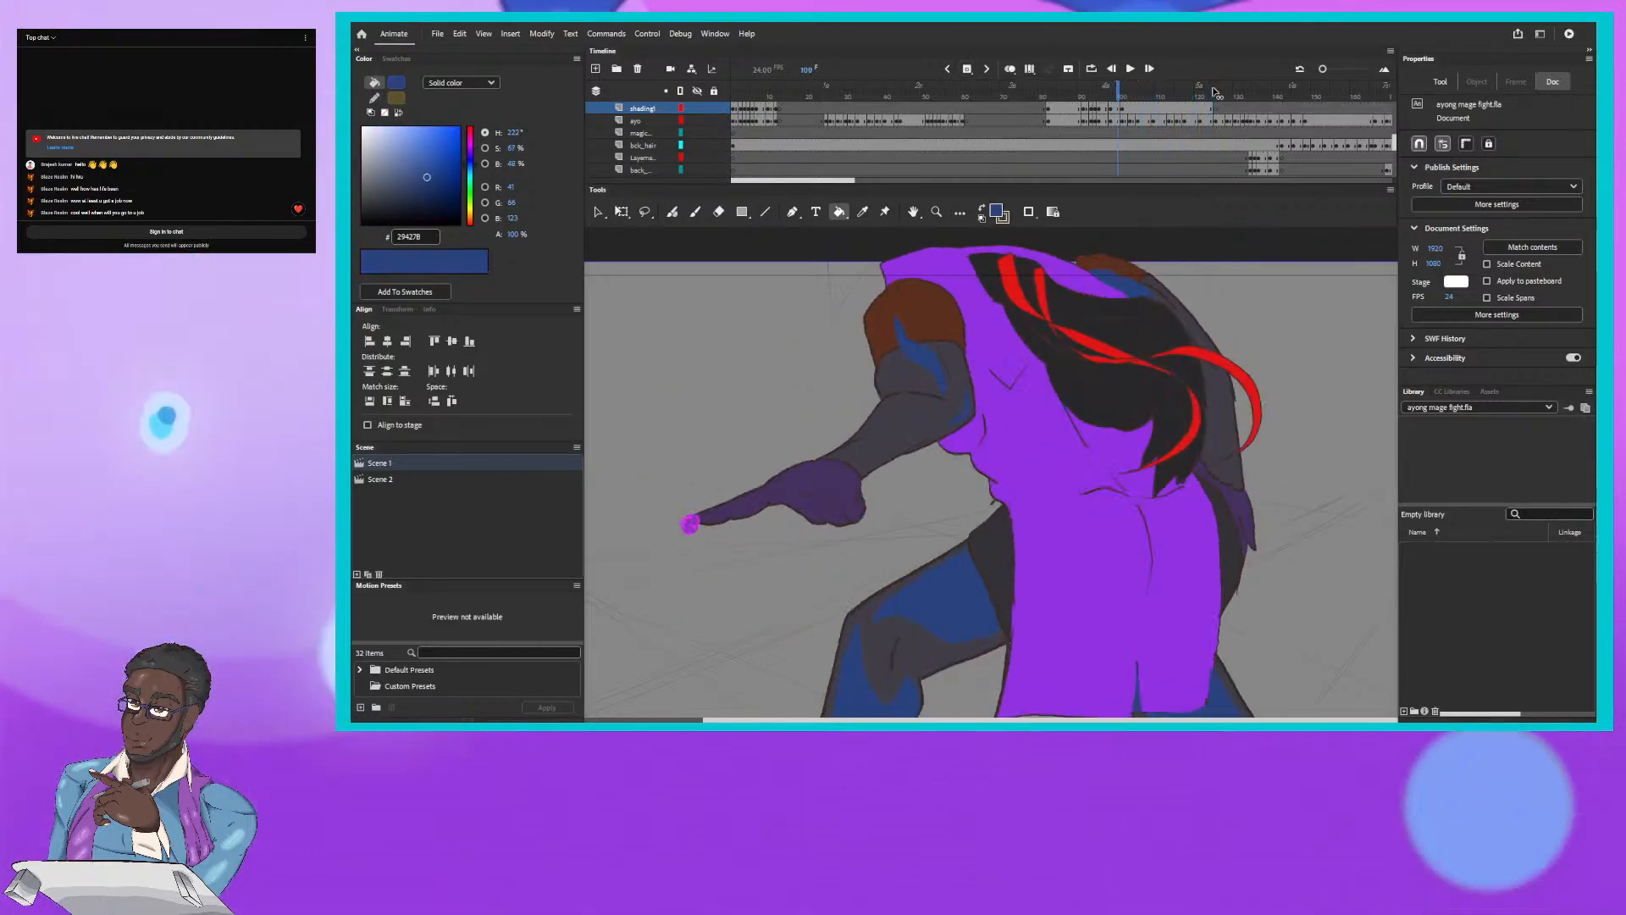
pyautogui.press('.')
pyautogui.press('.')
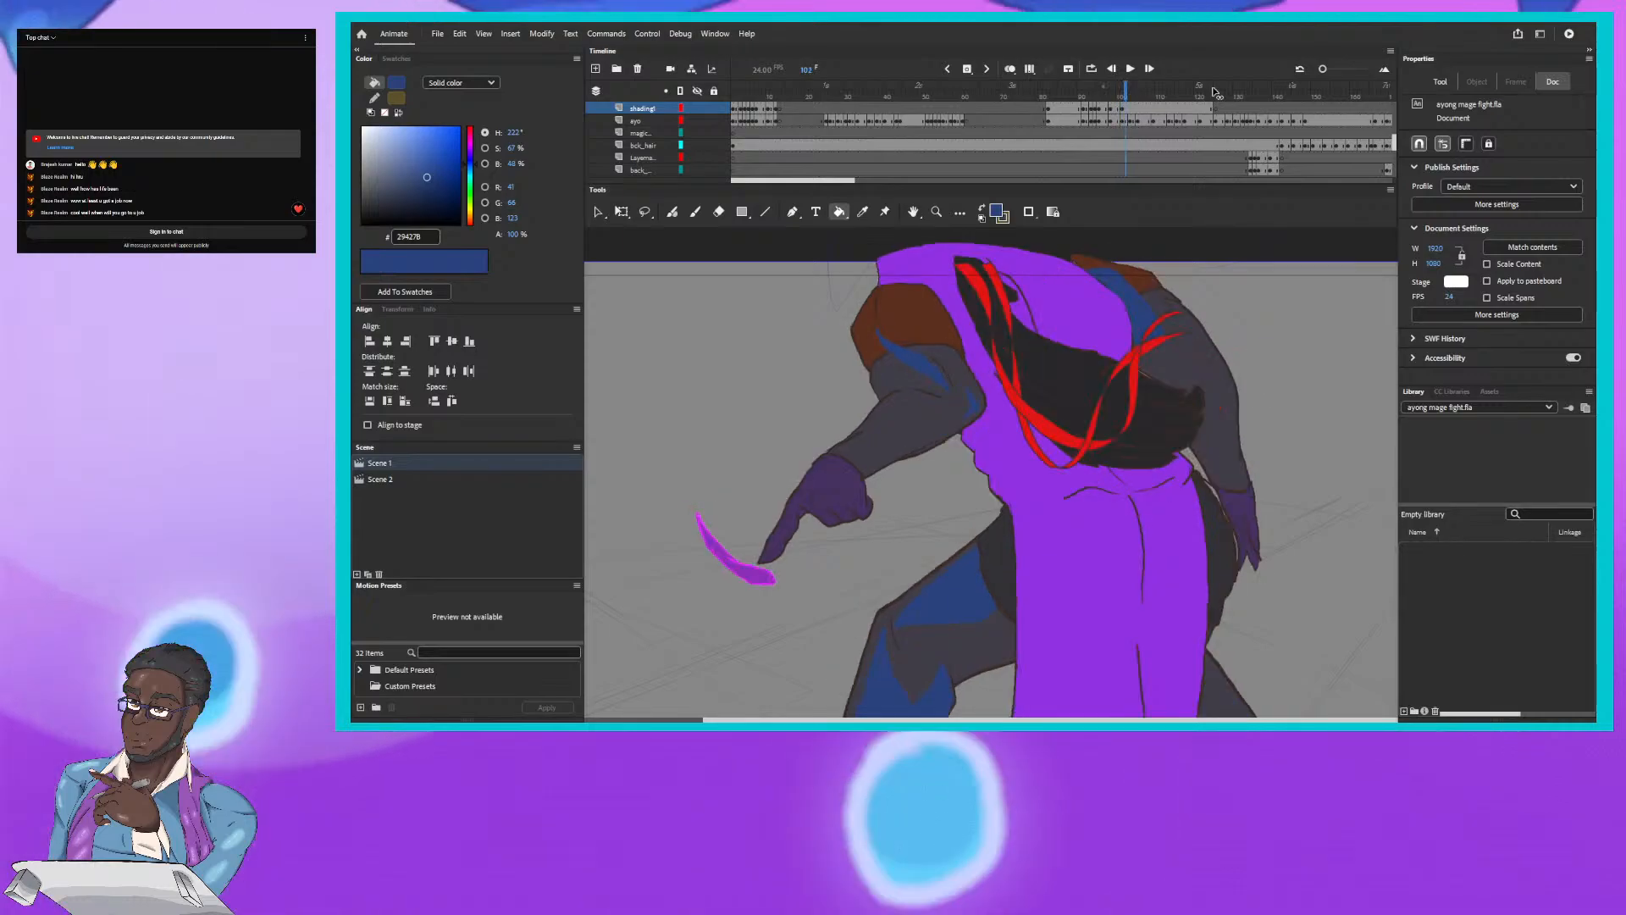
pyautogui.press('.')
pyautogui.press('.')
pyautogui.press('.')
pyautogui.press('.')
pyautogui.press('.')
pyautogui.press('.')
pyautogui.press('.')
pyautogui.press('.')
pyautogui.press('.')
pyautogui.press('.')
pyautogui.press('.')
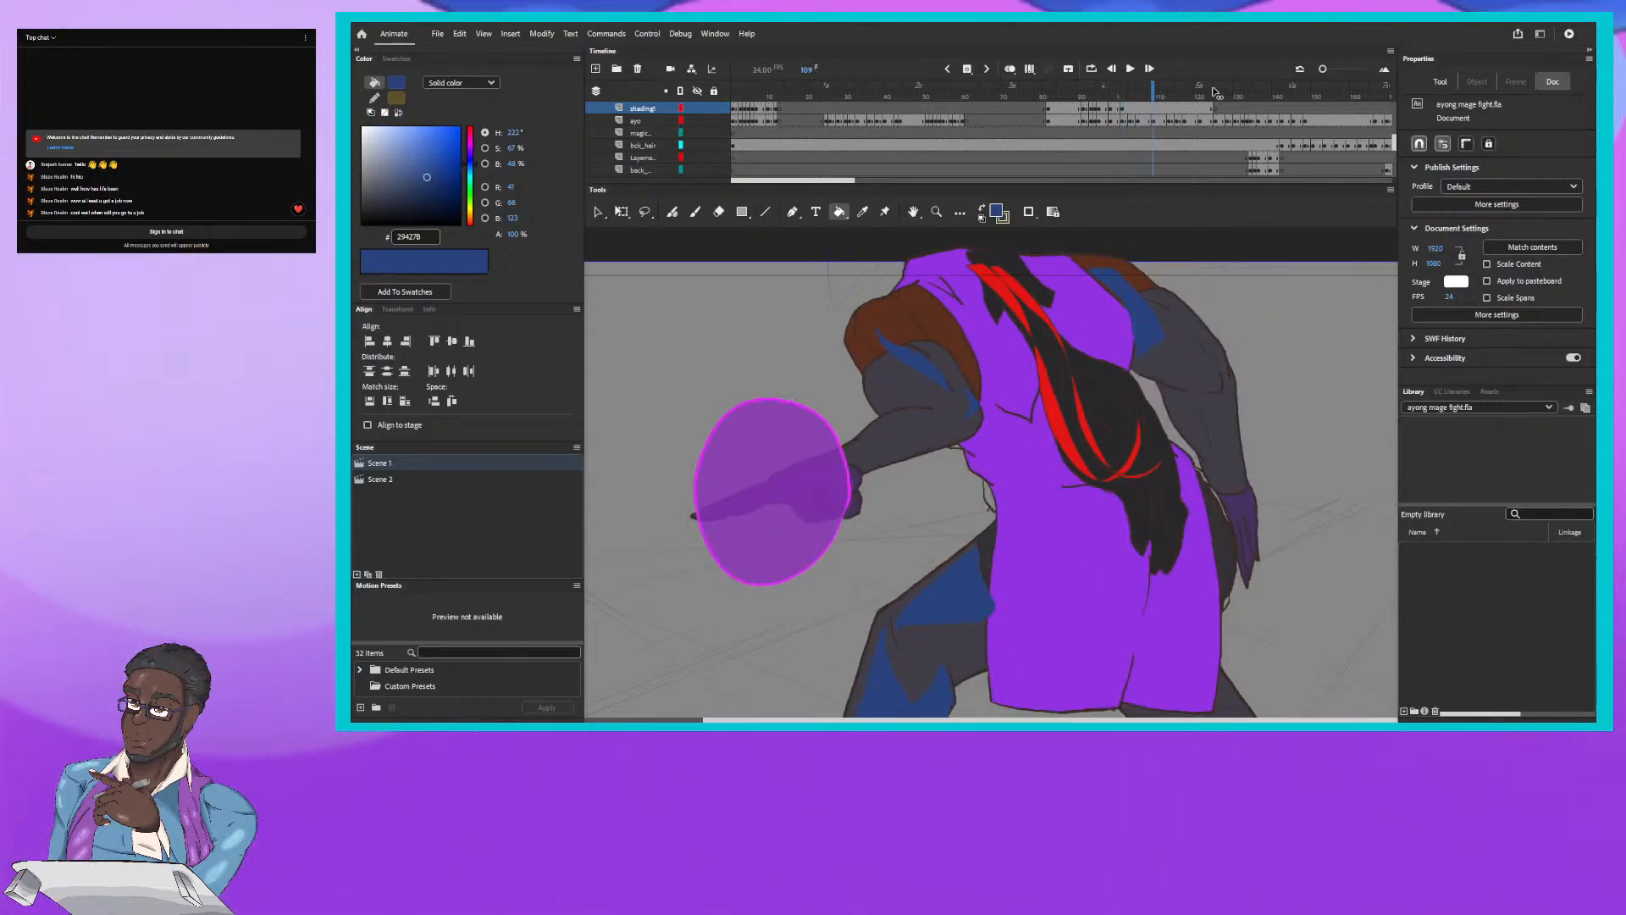
pyautogui.press('.')
pyautogui.press('.')
pyautogui.press('.')
pyautogui.press('.')
pyautogui.press('.')
pyautogui.press('.')
pyautogui.press('.')
pyautogui.press('.')
pyautogui.press('.')
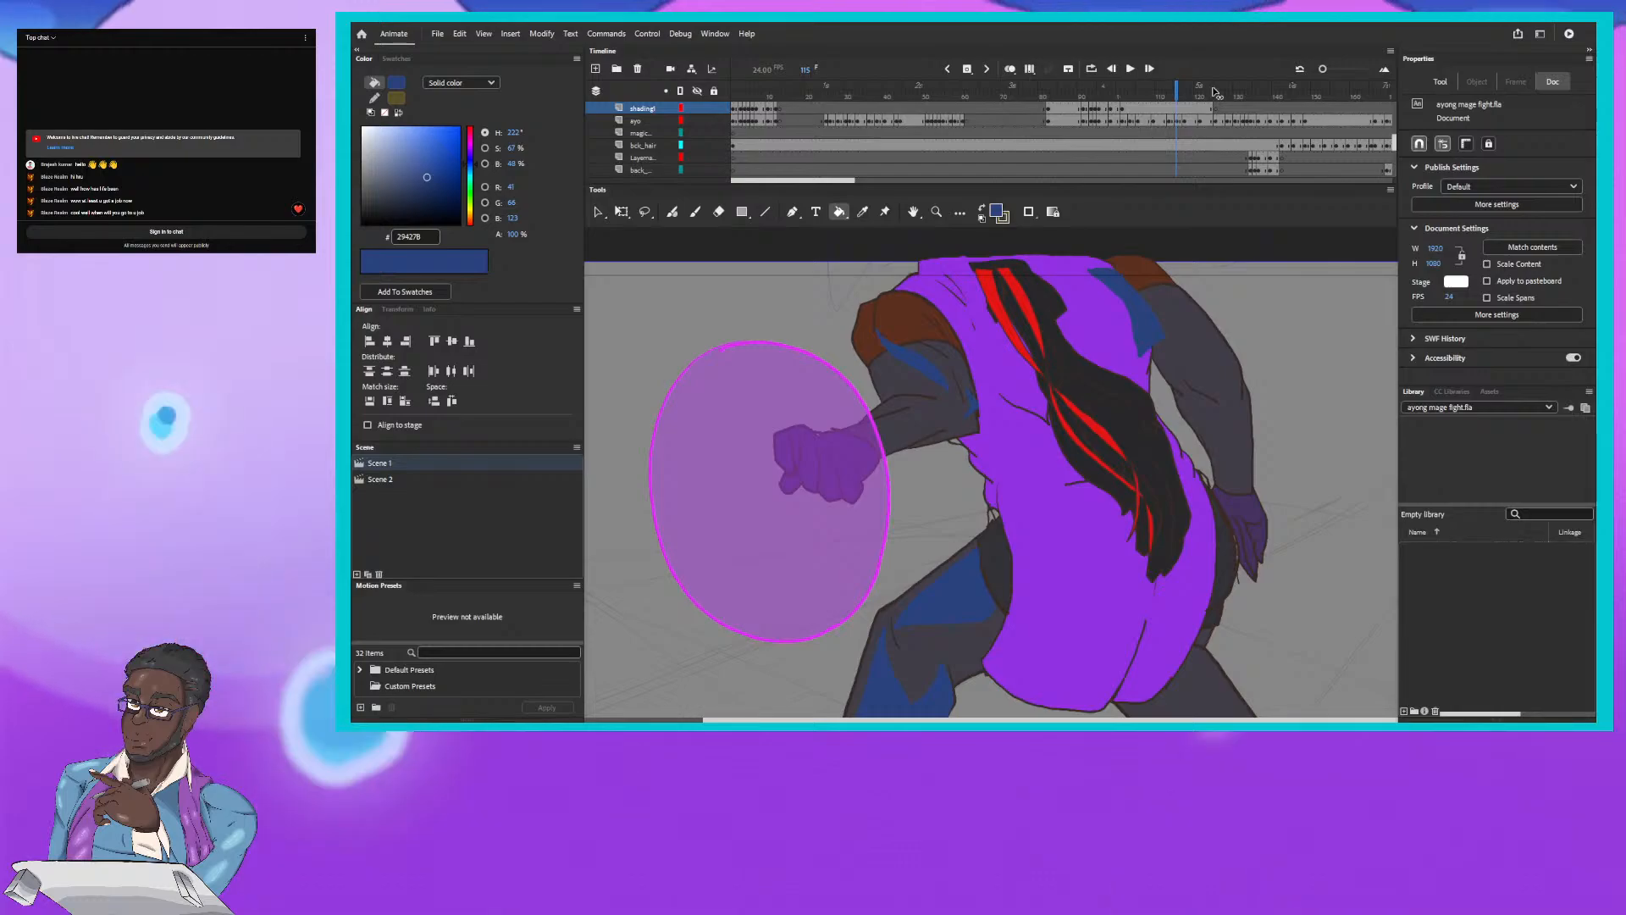
pyautogui.press('.')
pyautogui.press('.')
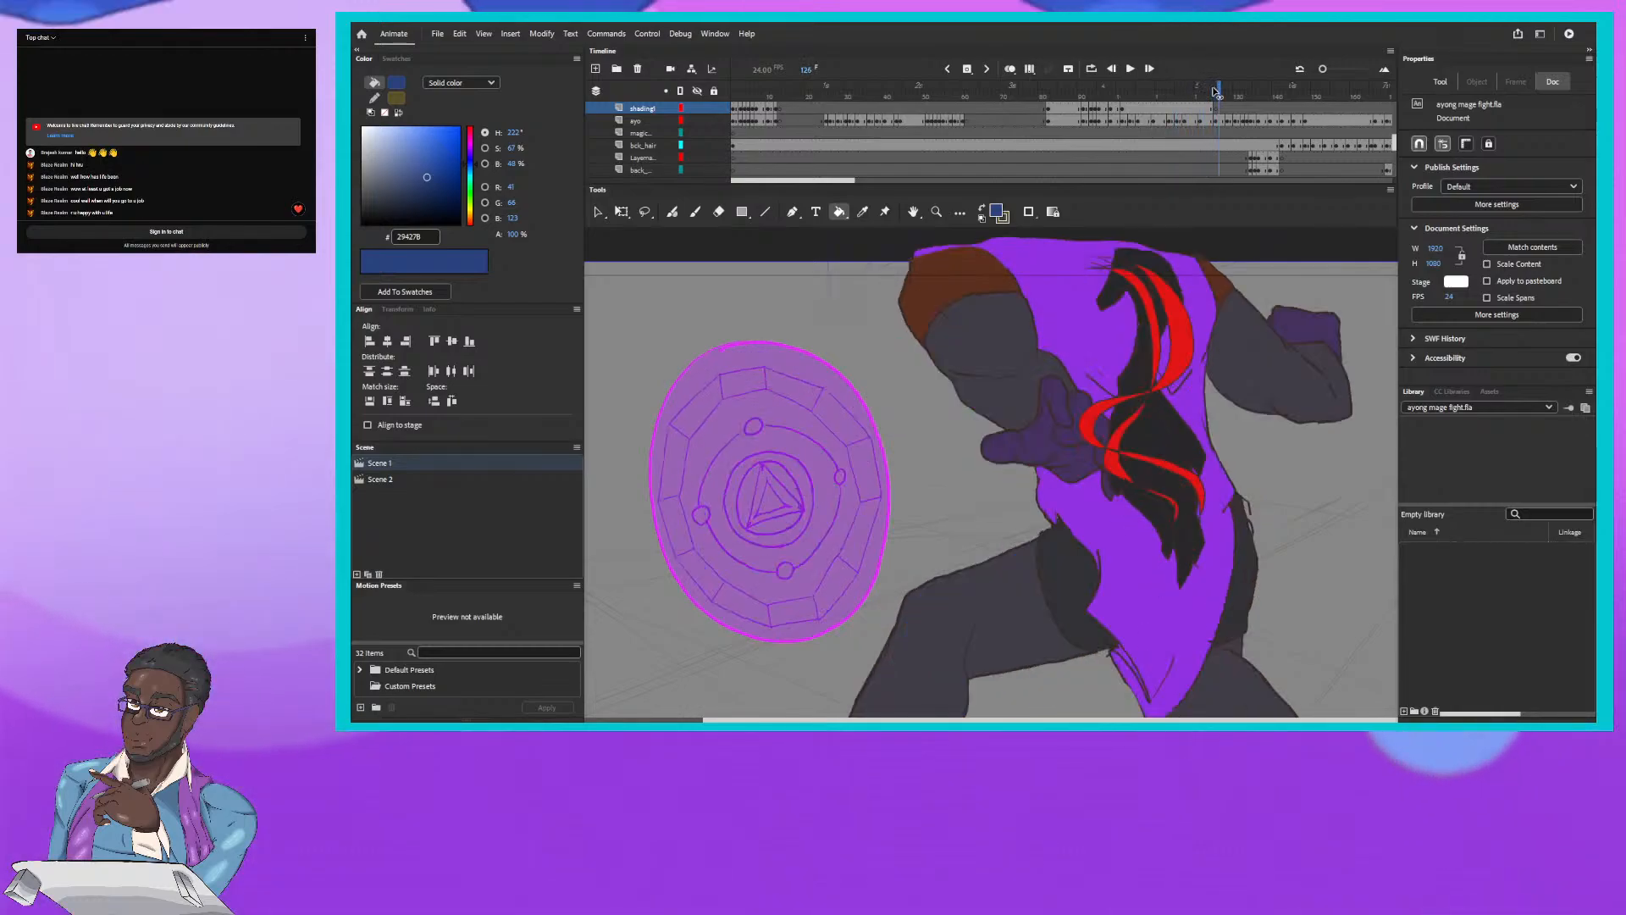
pyautogui.press(',')
pyautogui.press(',')
pyautogui.press(',')
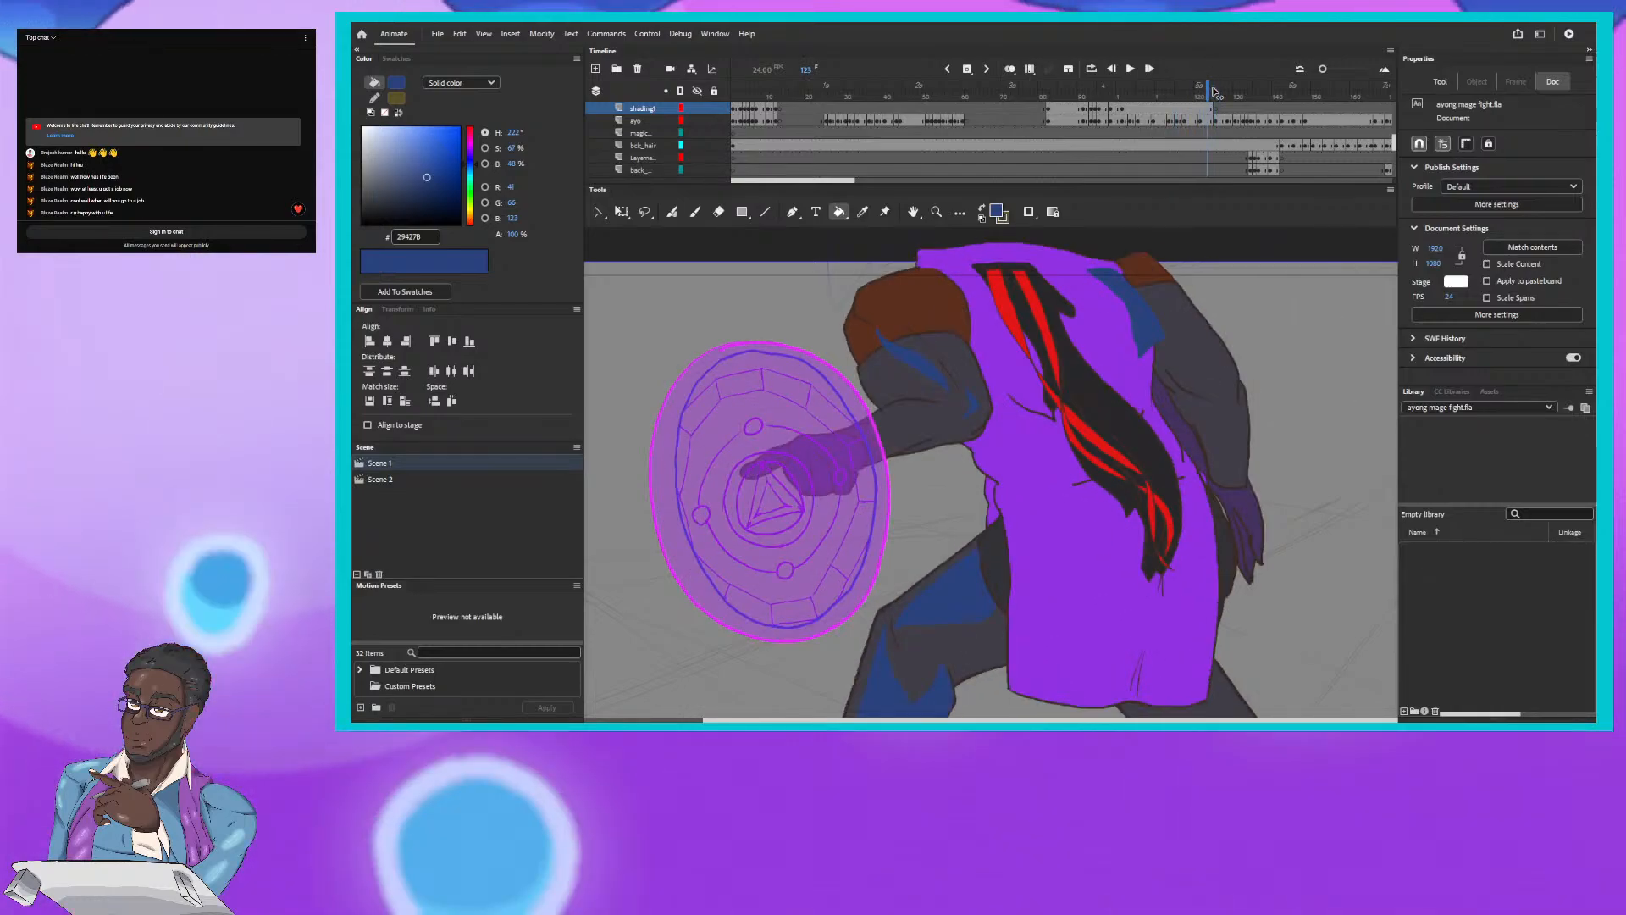
# Step: Compare the arm and leg shading across frames 95 to 124 by stepping back and forth frame by frame
pyautogui.press(',')
pyautogui.press(',')
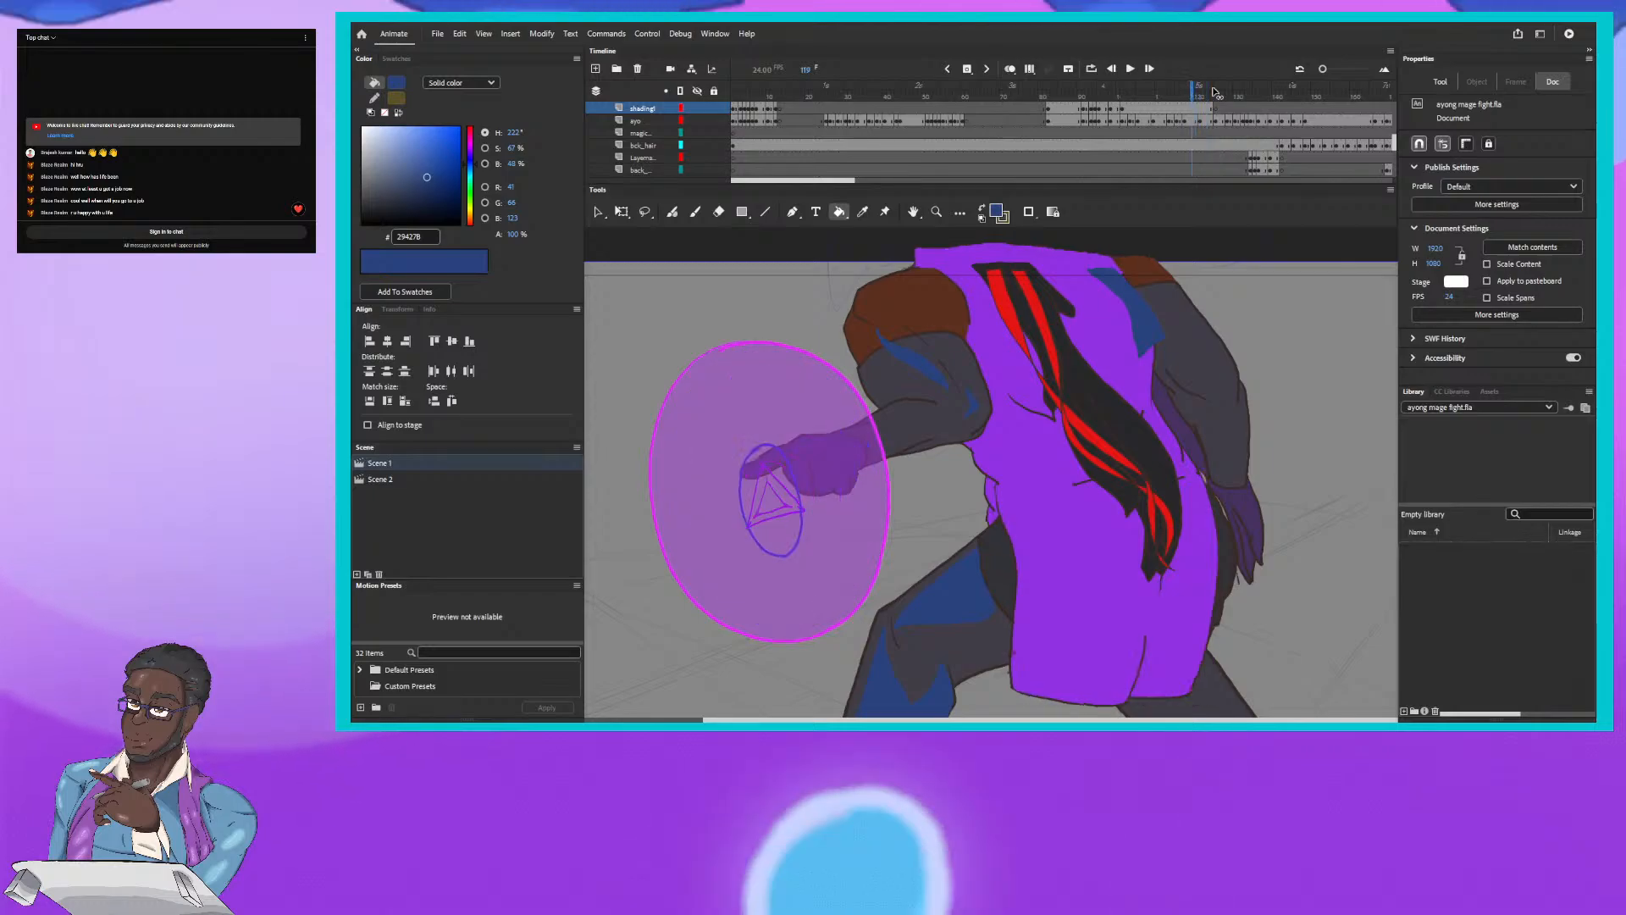
pyautogui.press('.')
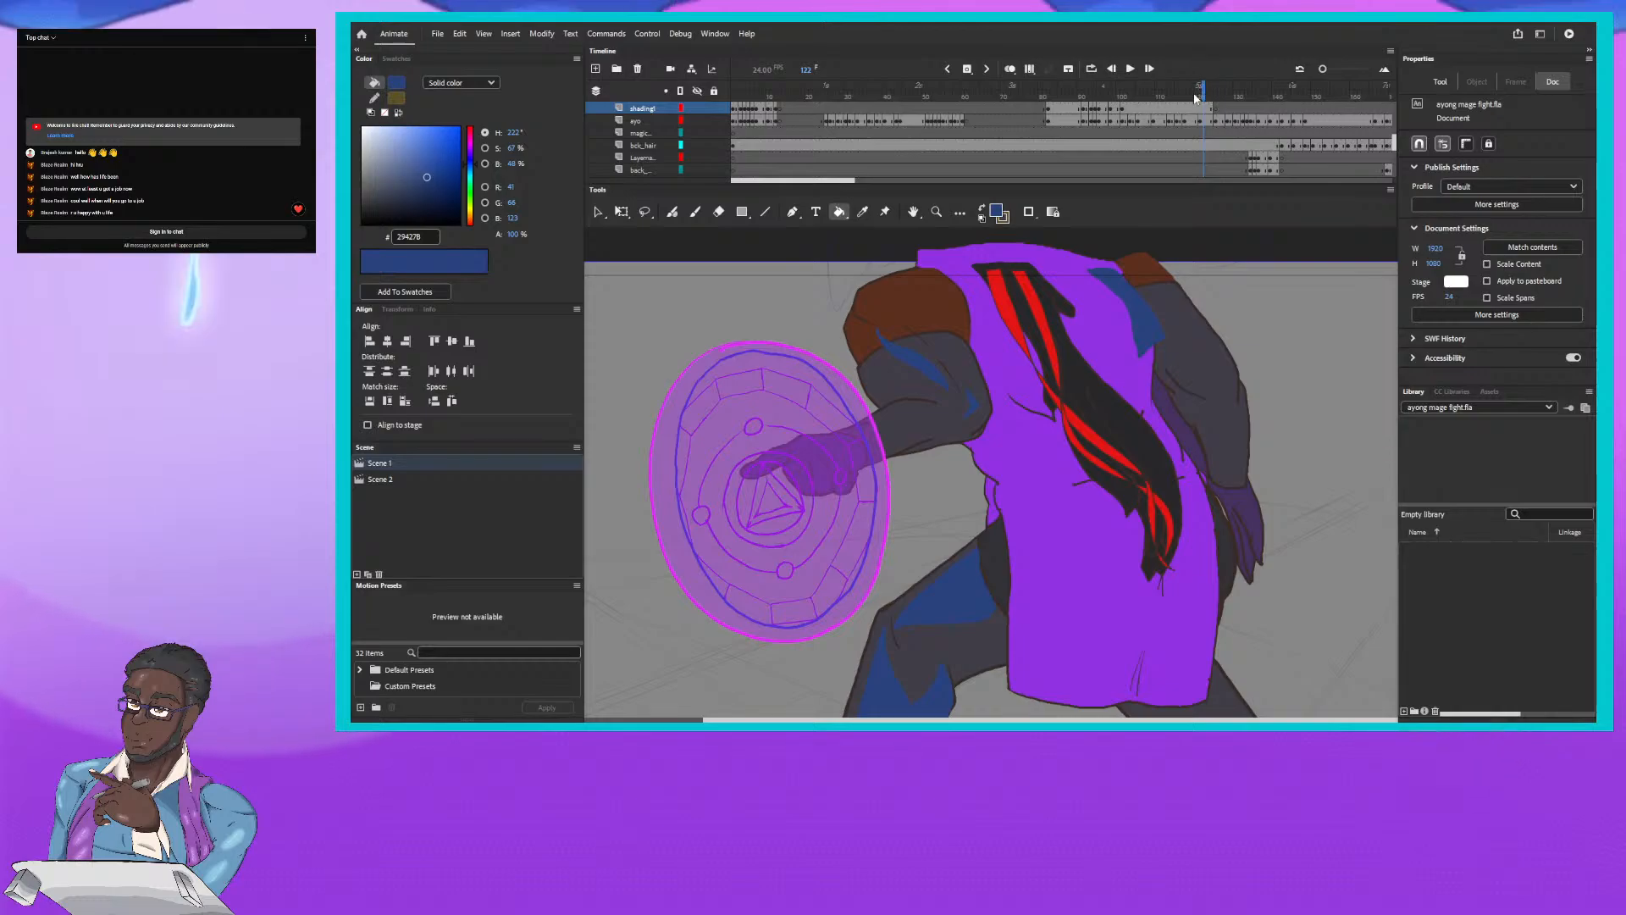
pyautogui.press(',')
pyautogui.press(',')
pyautogui.press(',')
pyautogui.press(',')
pyautogui.press(',')
pyautogui.press(',')
pyautogui.press(',')
pyautogui.press(',')
pyautogui.press(',')
pyautogui.press(',')
pyautogui.press(',')
pyautogui.press(',')
pyautogui.press(',')
pyautogui.press(',')
pyautogui.press(',')
pyautogui.press(',')
pyautogui.press(',')
pyautogui.press(',')
pyautogui.press(',')
pyautogui.press(',')
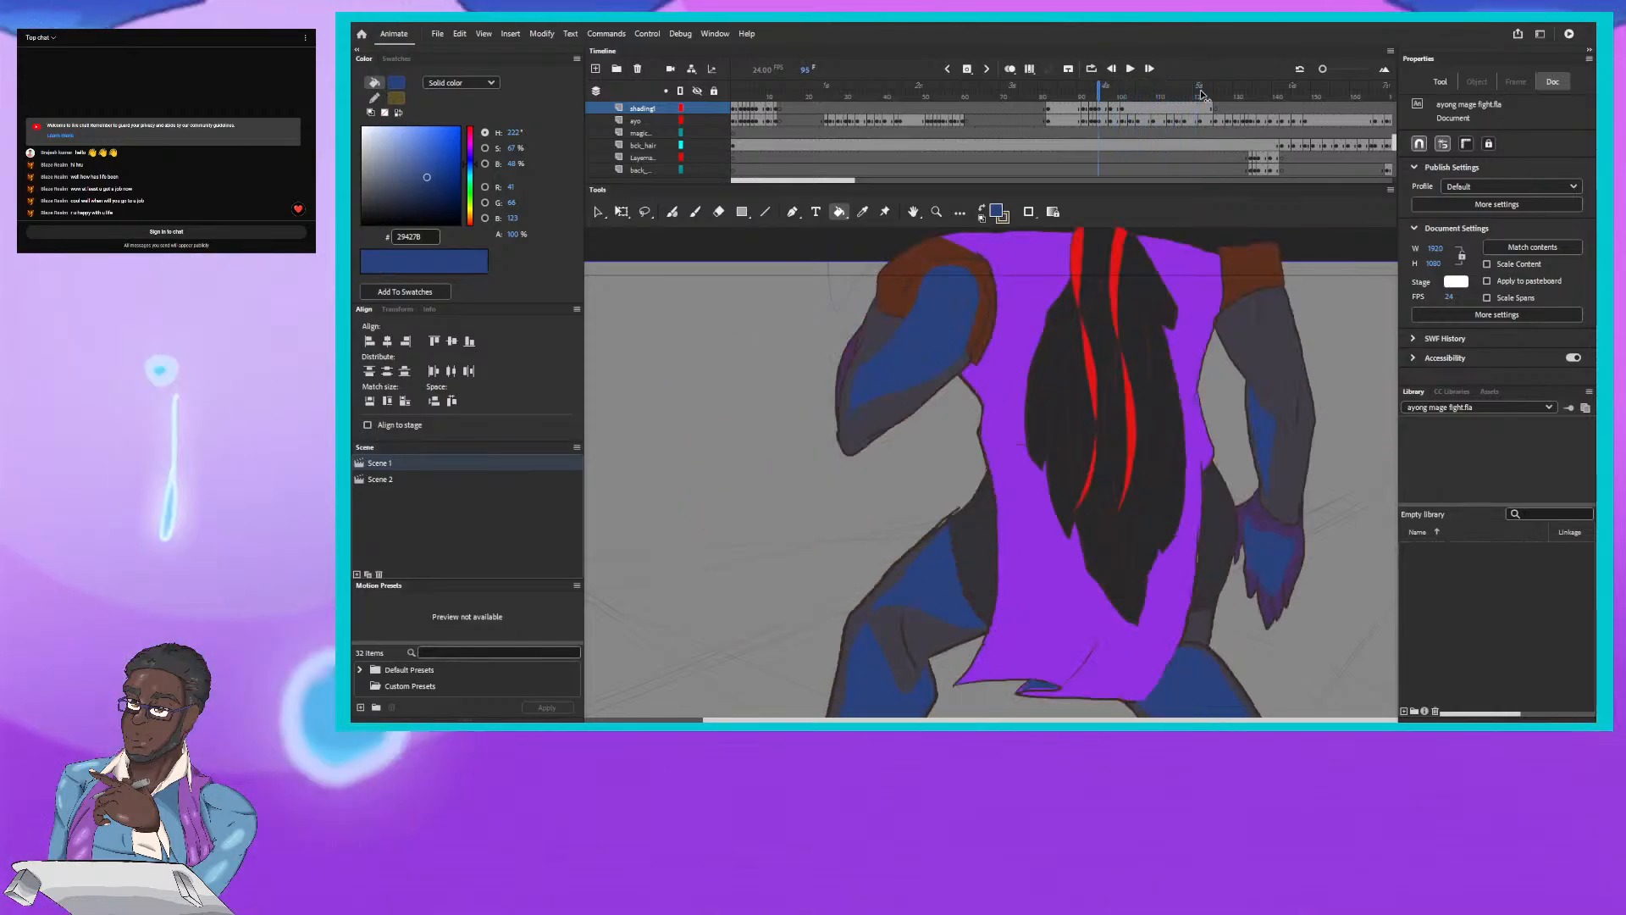
pyautogui.press('.')
pyautogui.press('.')
pyautogui.press('.')
pyautogui.press('.')
pyautogui.press('.')
pyautogui.press('.')
pyautogui.press('.')
pyautogui.press('.')
pyautogui.press('.')
pyautogui.press('.')
pyautogui.press('.')
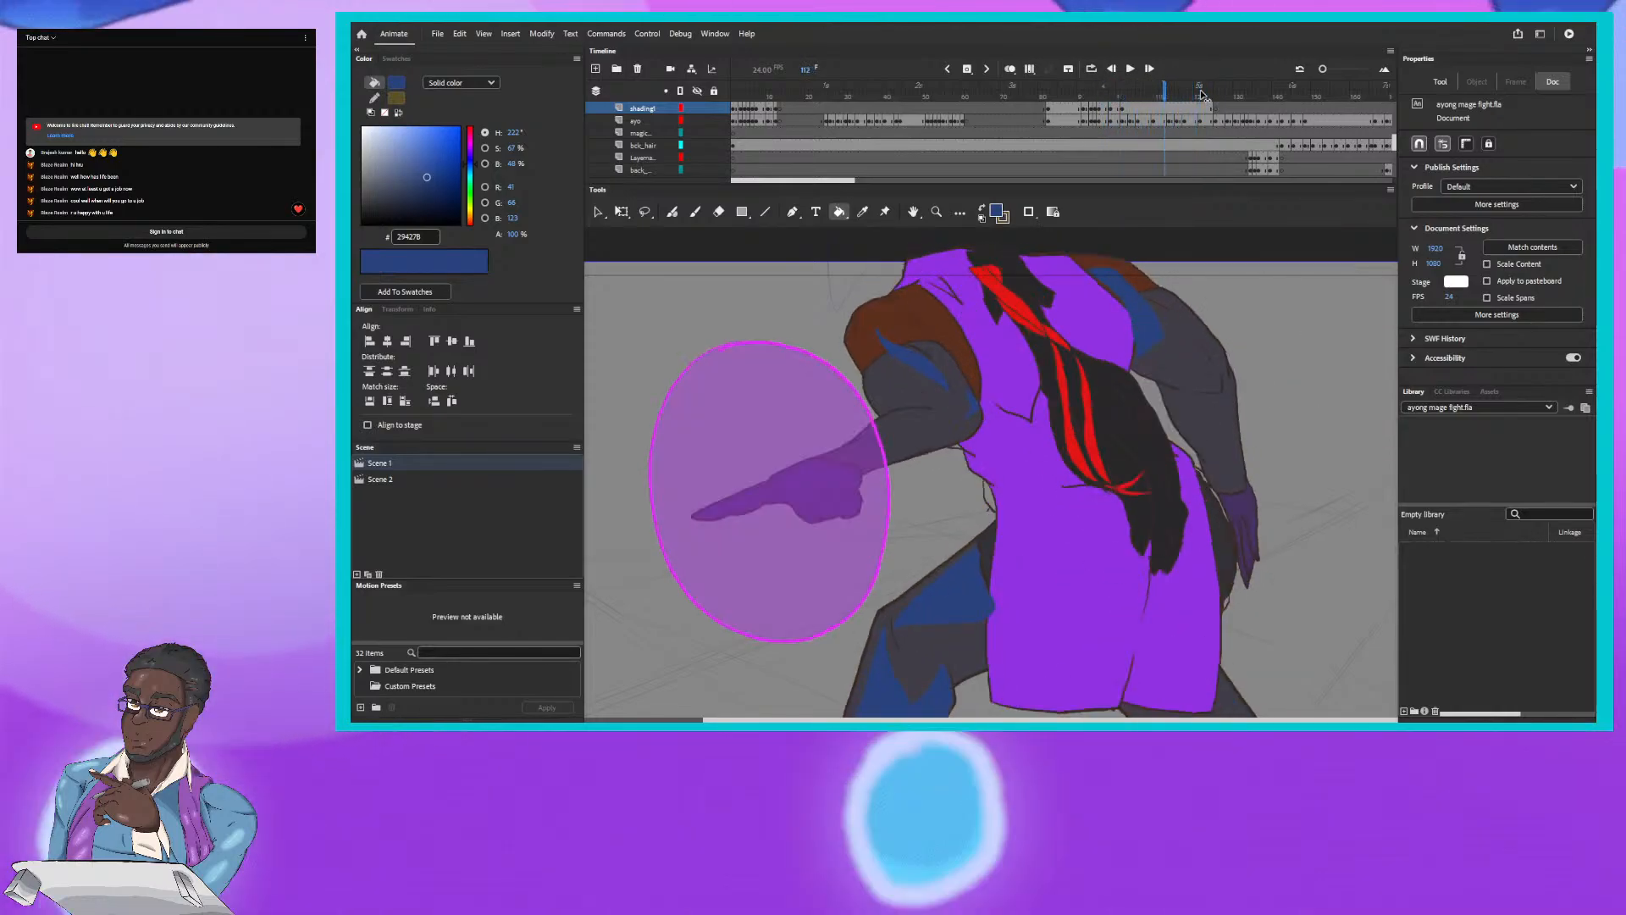
pyautogui.press('.')
pyautogui.press('.')
pyautogui.press('.')
pyautogui.press('.')
pyautogui.press('.')
pyautogui.press('.')
pyautogui.press('.')
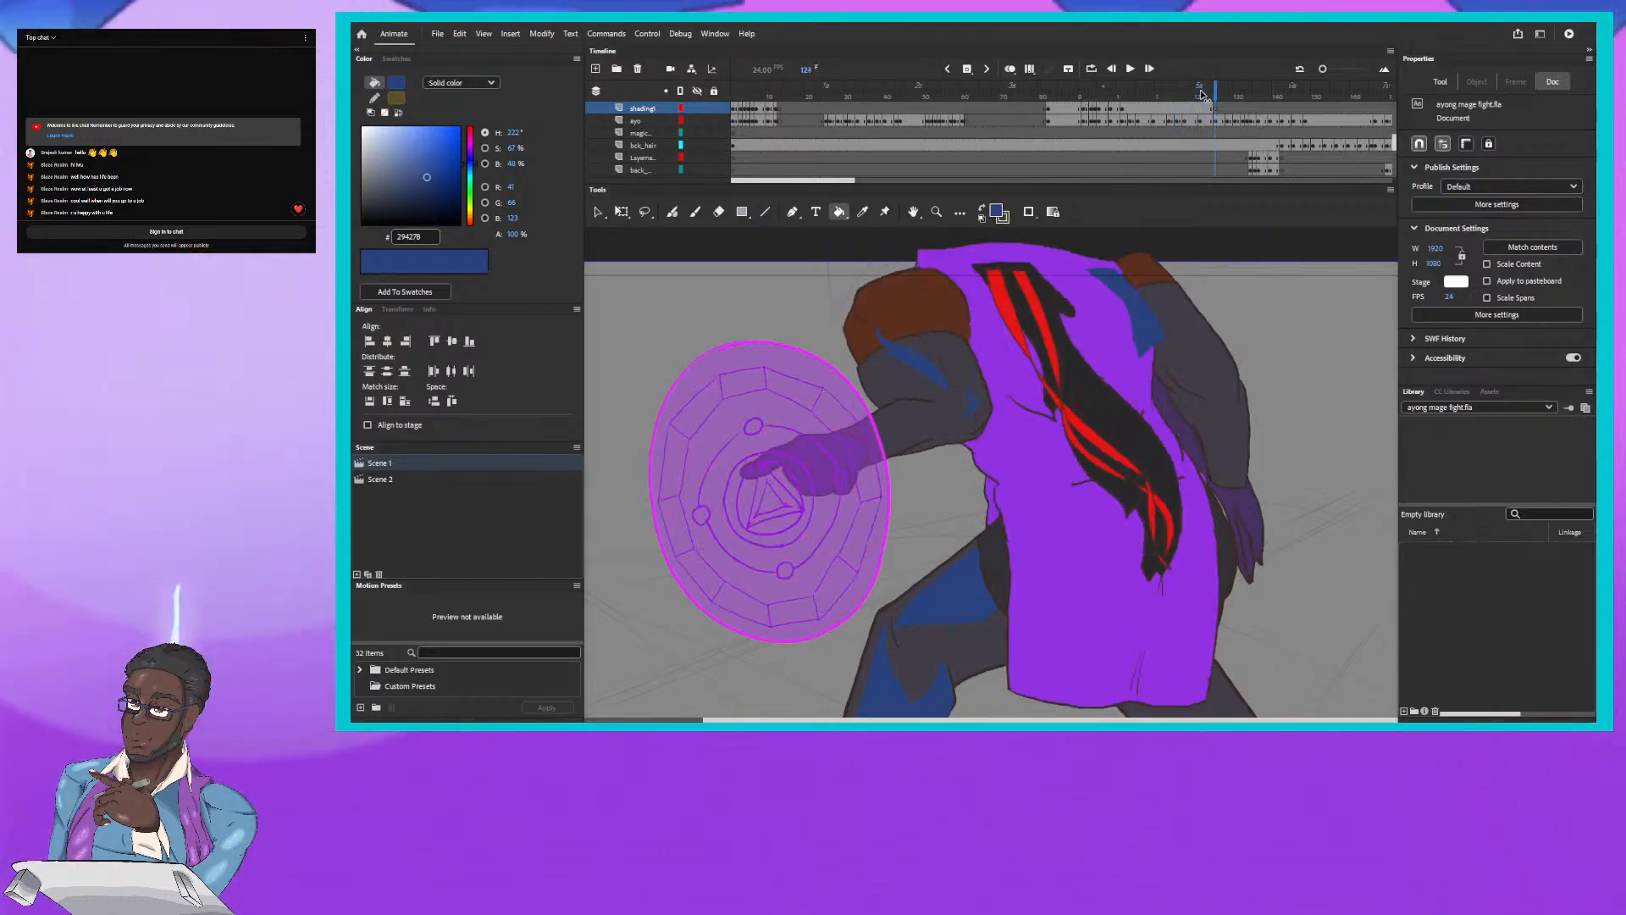
pyautogui.press(',')
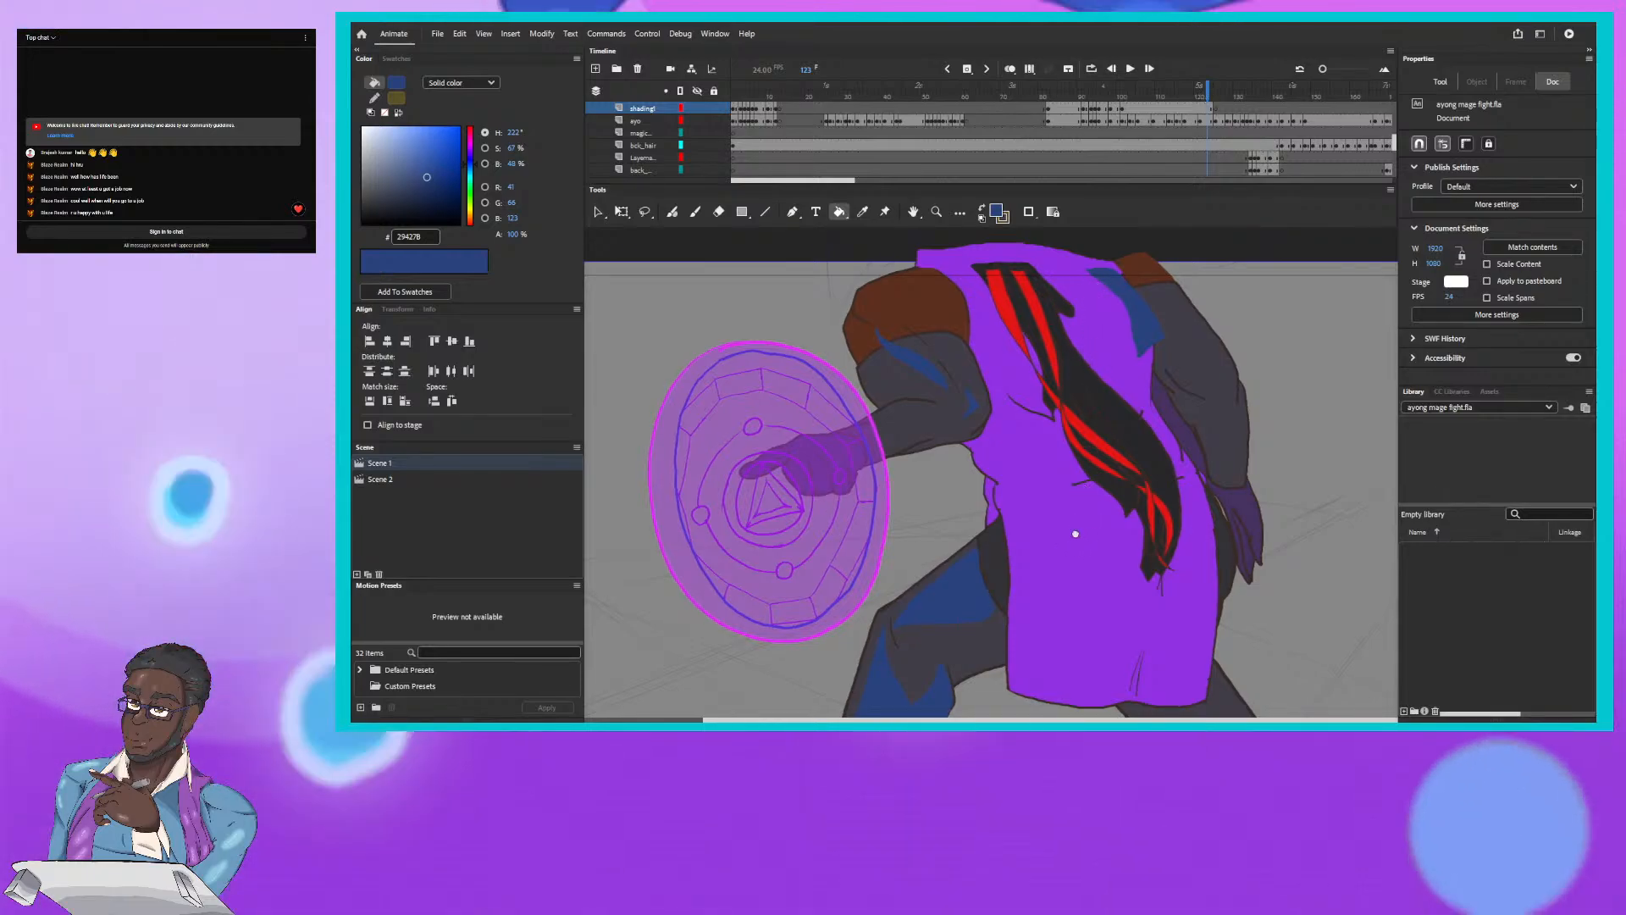
# Step: Outline the shadow on the right leg between the robe's hem and the boot in blue with the Fluid Brush
pyautogui.moveTo(1074, 533); pyautogui.dragTo(978, 259)
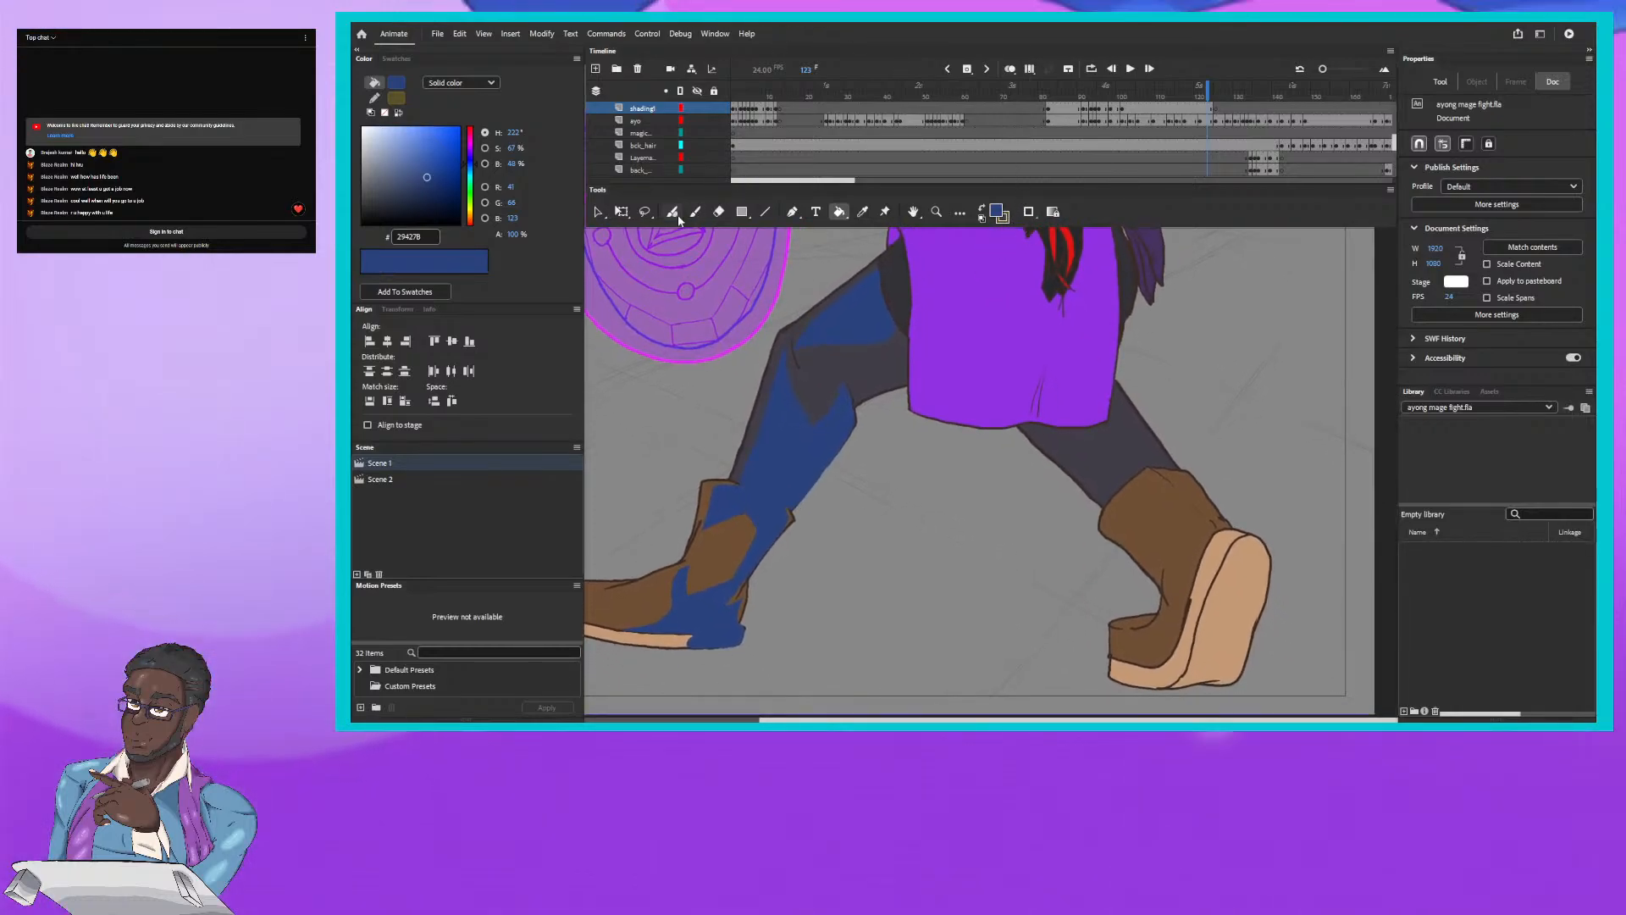
pyautogui.click(673, 211)
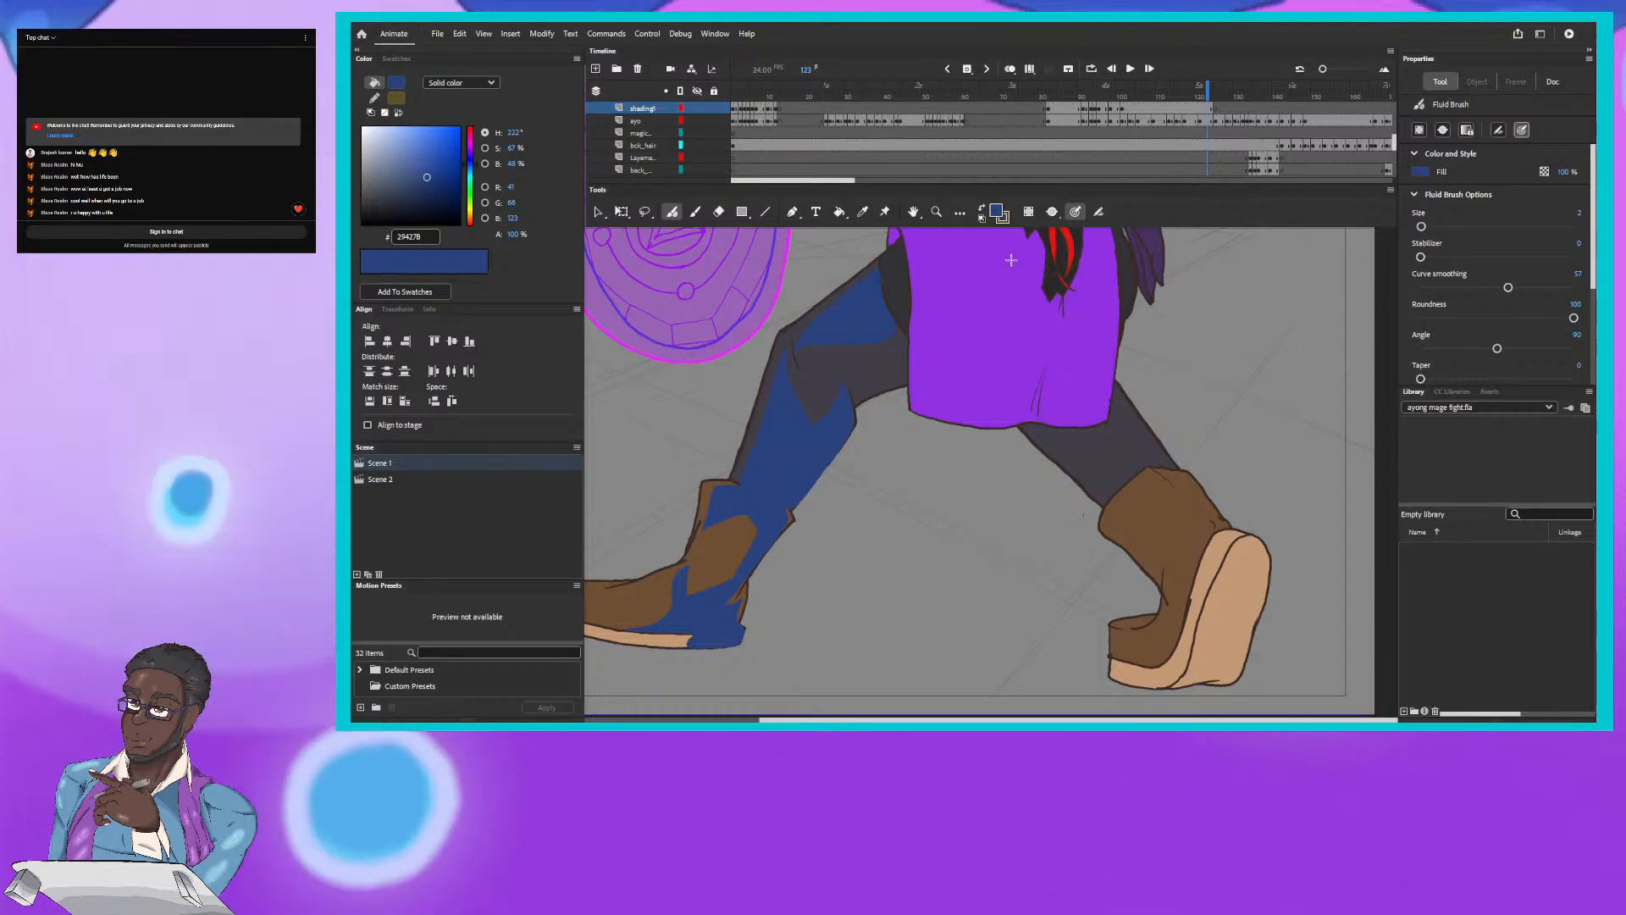
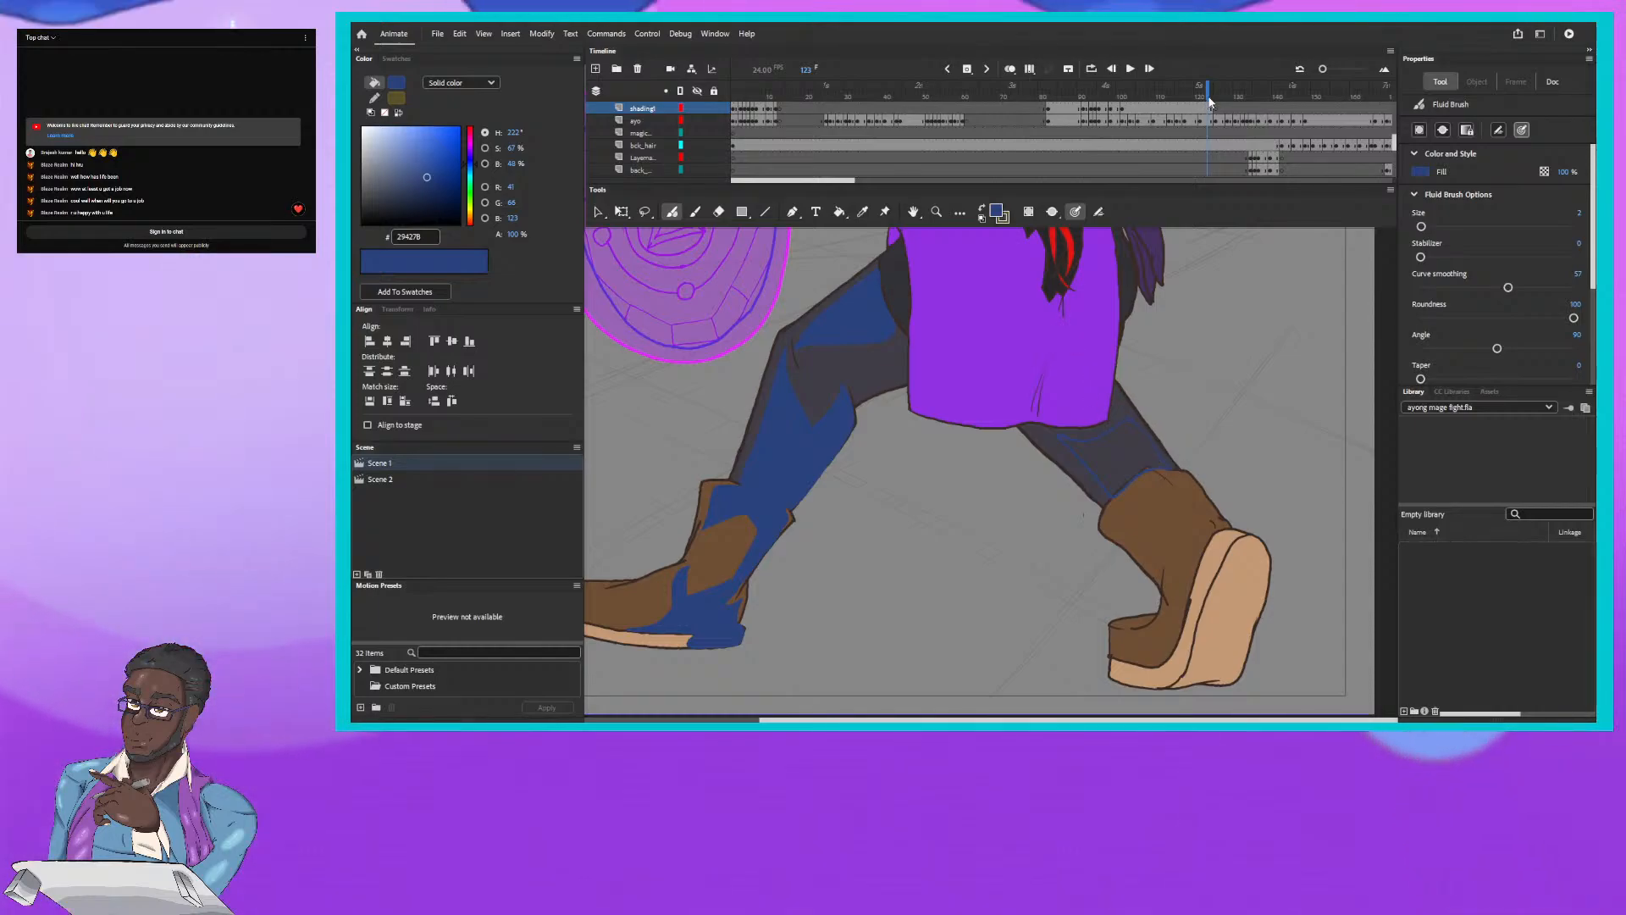
# Step: Step back and forth between frames 99 and 123 to check the right leg's shadow outline against the moving robe hem
pyautogui.press(',')
pyautogui.press(',')
pyautogui.press(',')
pyautogui.press(',')
pyautogui.press(',')
pyautogui.press(',')
pyautogui.press(',')
pyautogui.press(',')
pyautogui.press(',')
pyautogui.press(',')
pyautogui.press(',')
pyautogui.press(',')
pyautogui.press(',')
pyautogui.press(',')
pyautogui.press(',')
pyautogui.press(',')
pyautogui.press(',')
pyautogui.press(',')
pyautogui.press(',')
pyautogui.press(',')
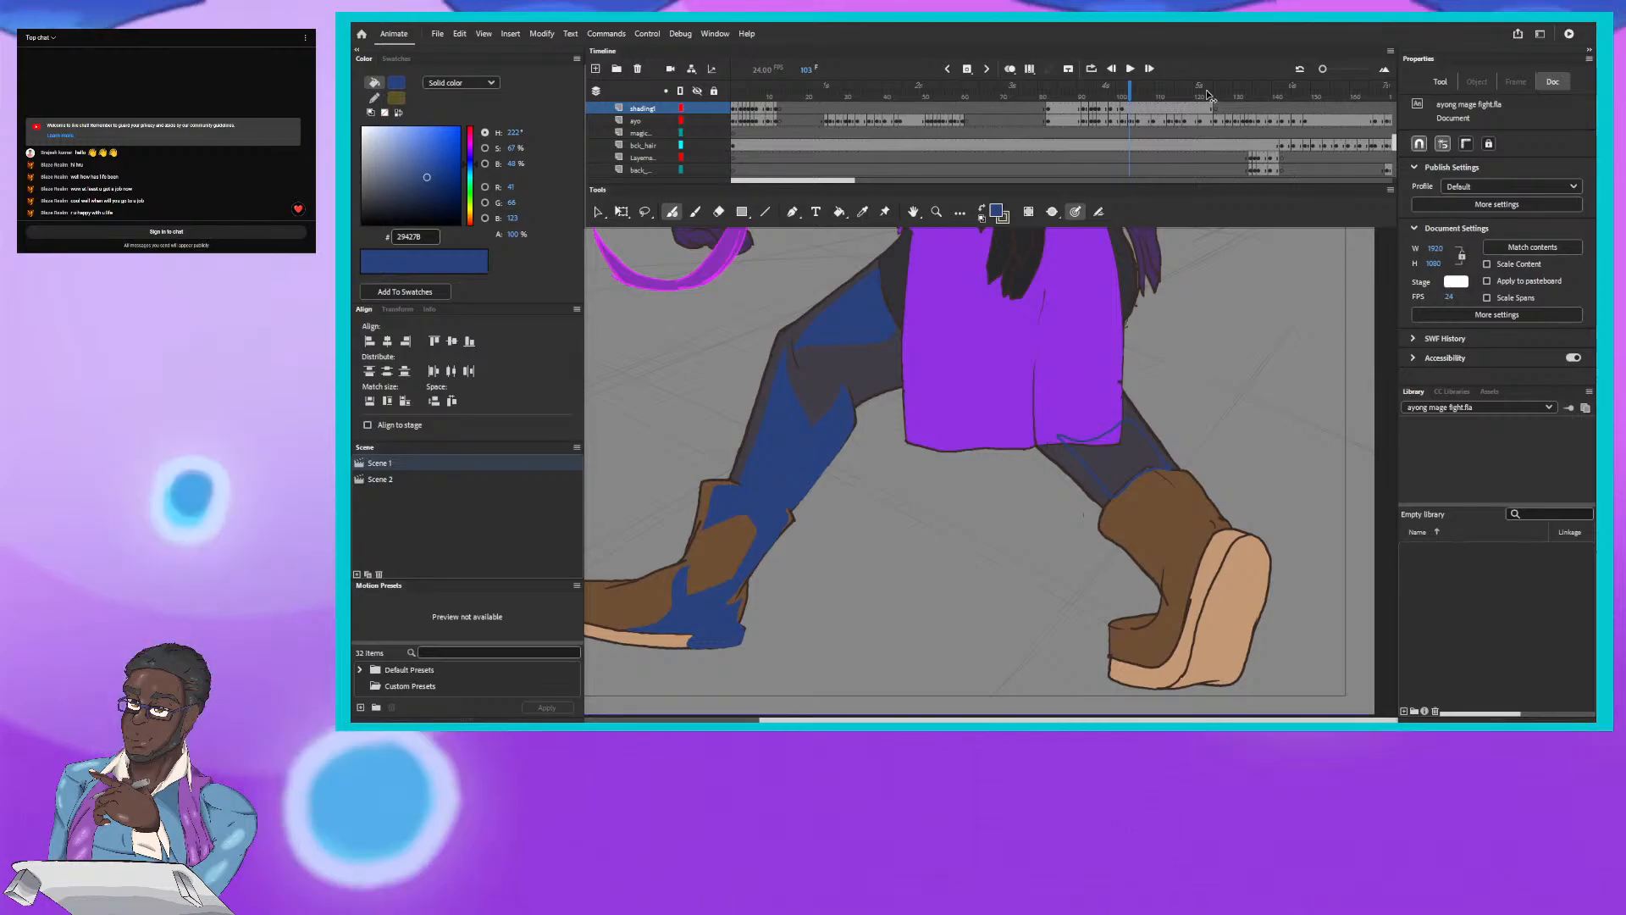
pyautogui.press(',')
pyautogui.press(',')
pyautogui.press(',')
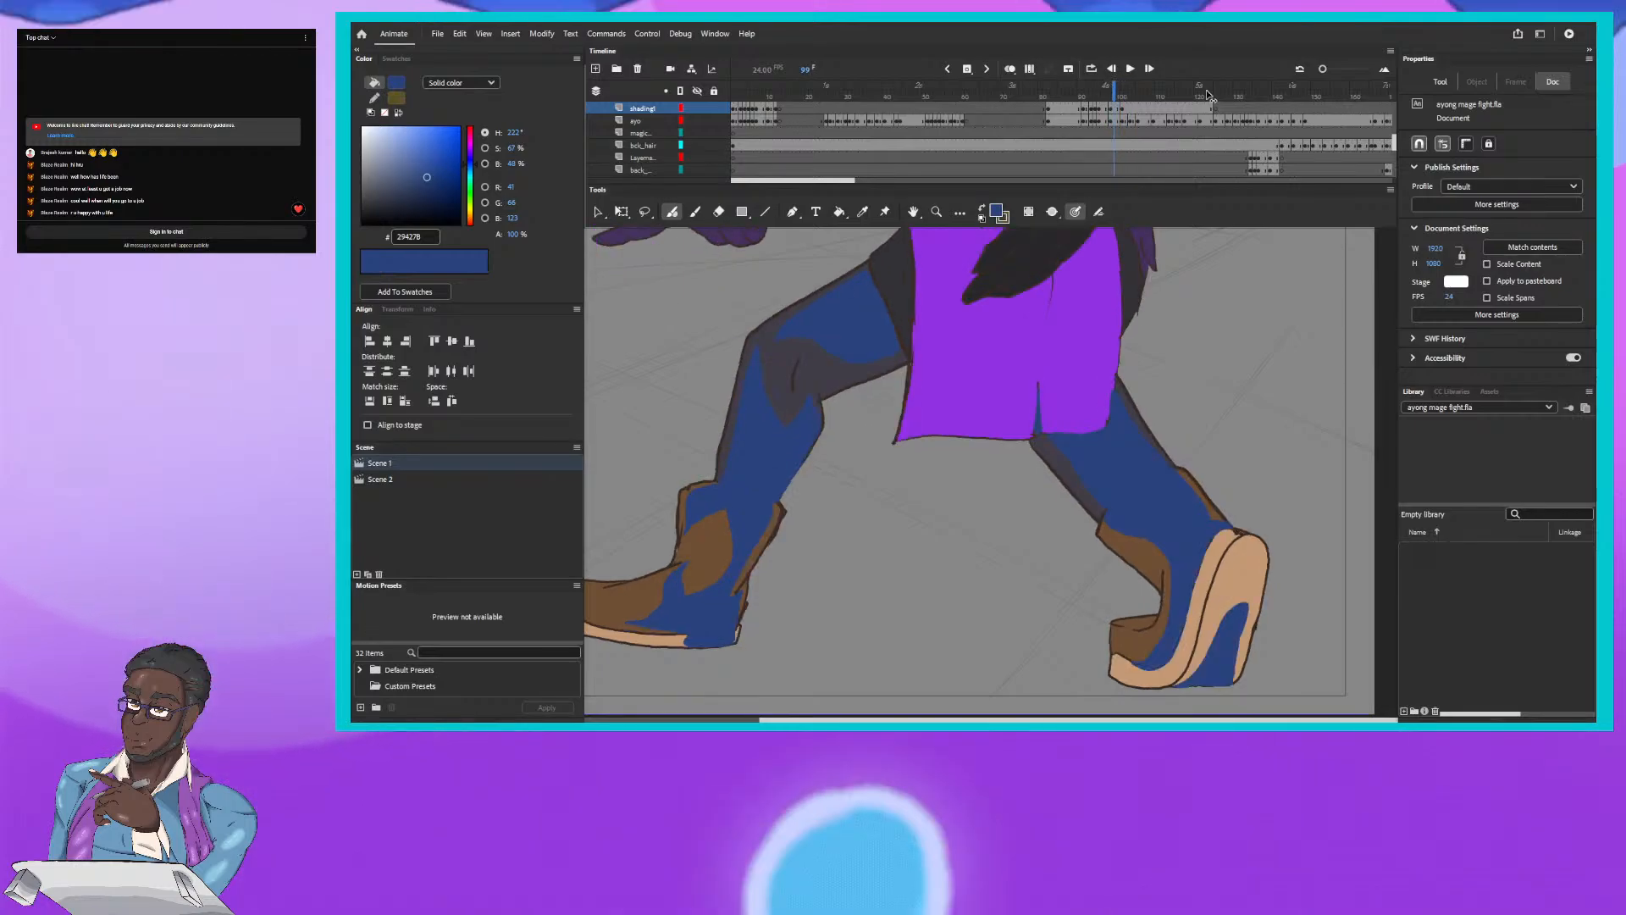
pyautogui.press('.')
pyautogui.press('.')
pyautogui.press('.')
pyautogui.press('.')
pyautogui.press('.')
pyautogui.press('.')
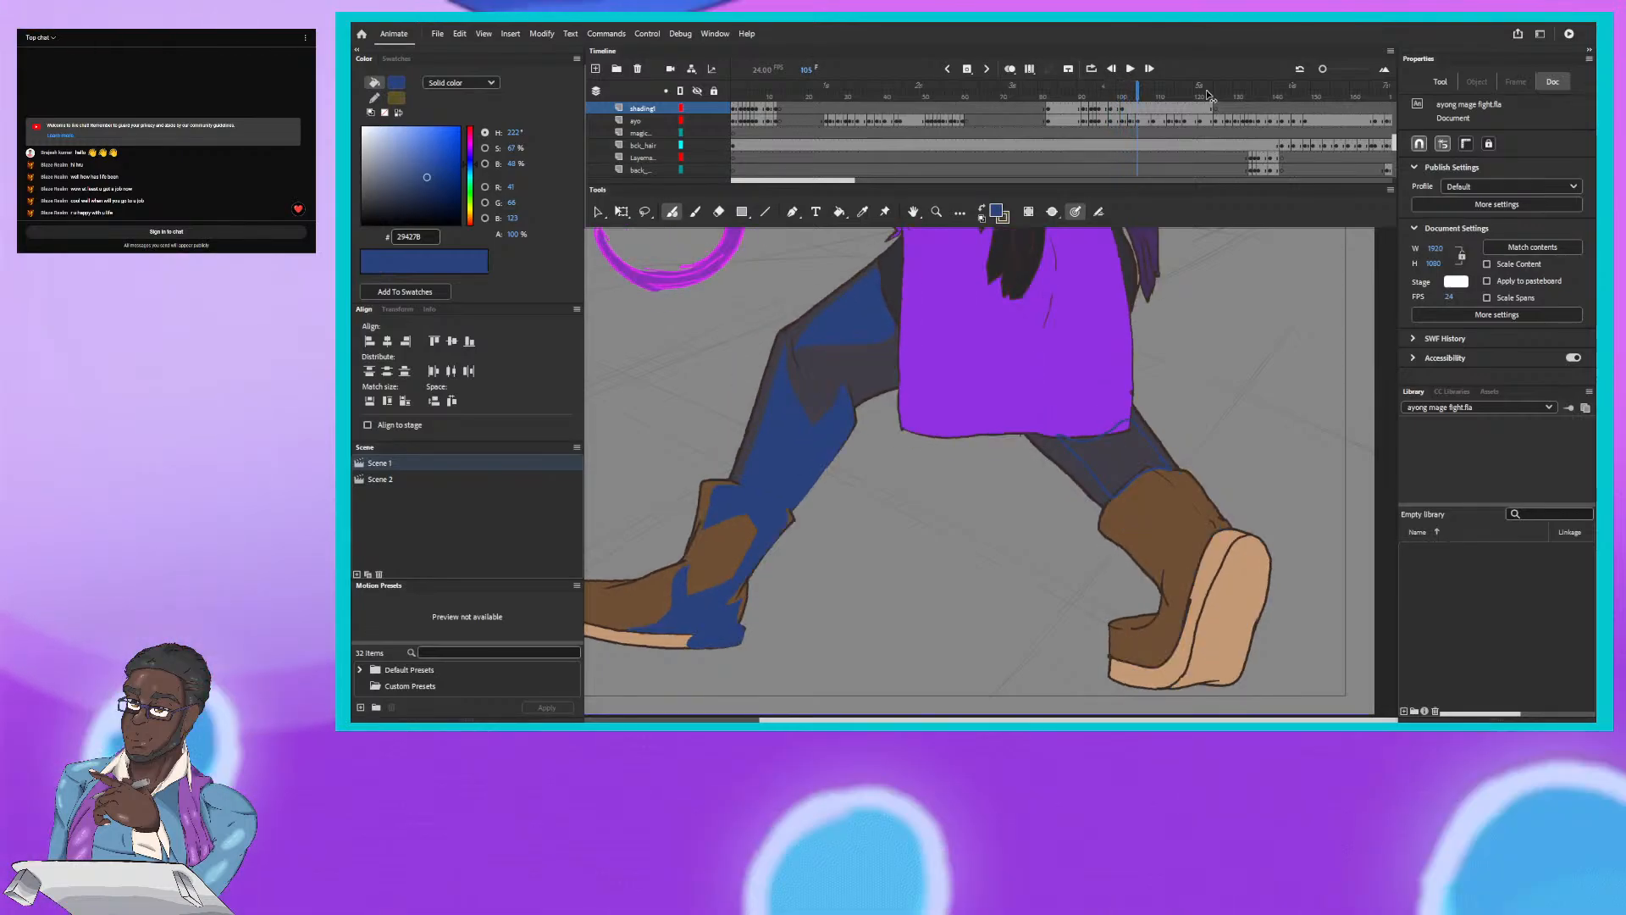
pyautogui.press('.')
pyautogui.press('.')
pyautogui.press('.')
pyautogui.press('.')
pyautogui.press('.')
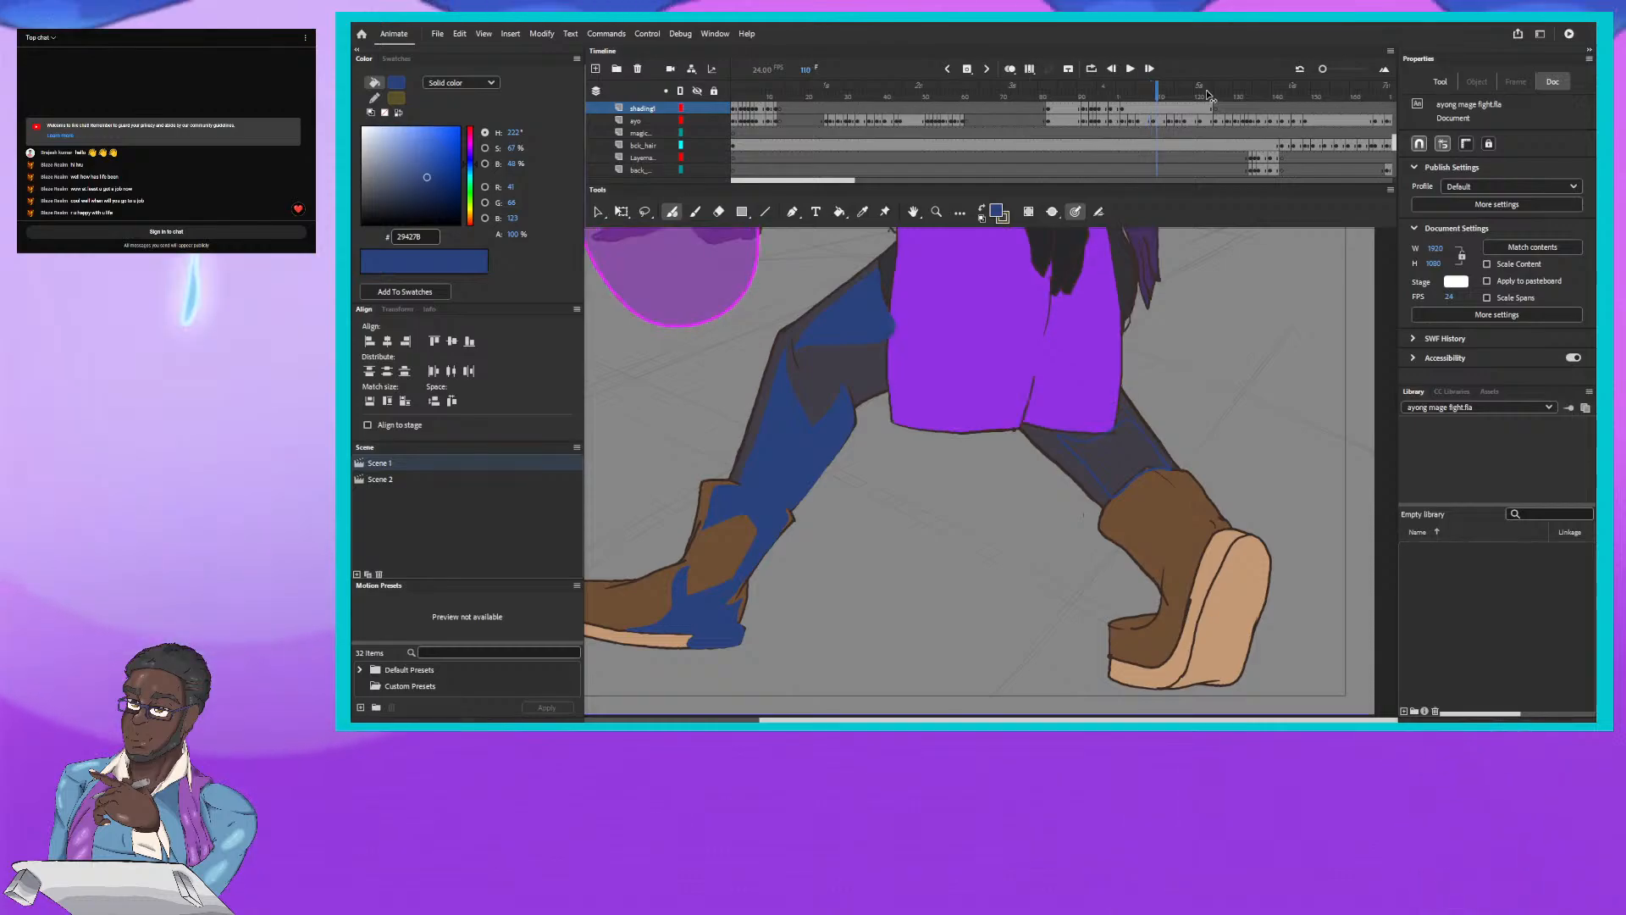
pyautogui.press(',')
pyautogui.press(',')
pyautogui.press(',')
pyautogui.press(',')
pyautogui.press(',')
pyautogui.press(',')
pyautogui.press(',')
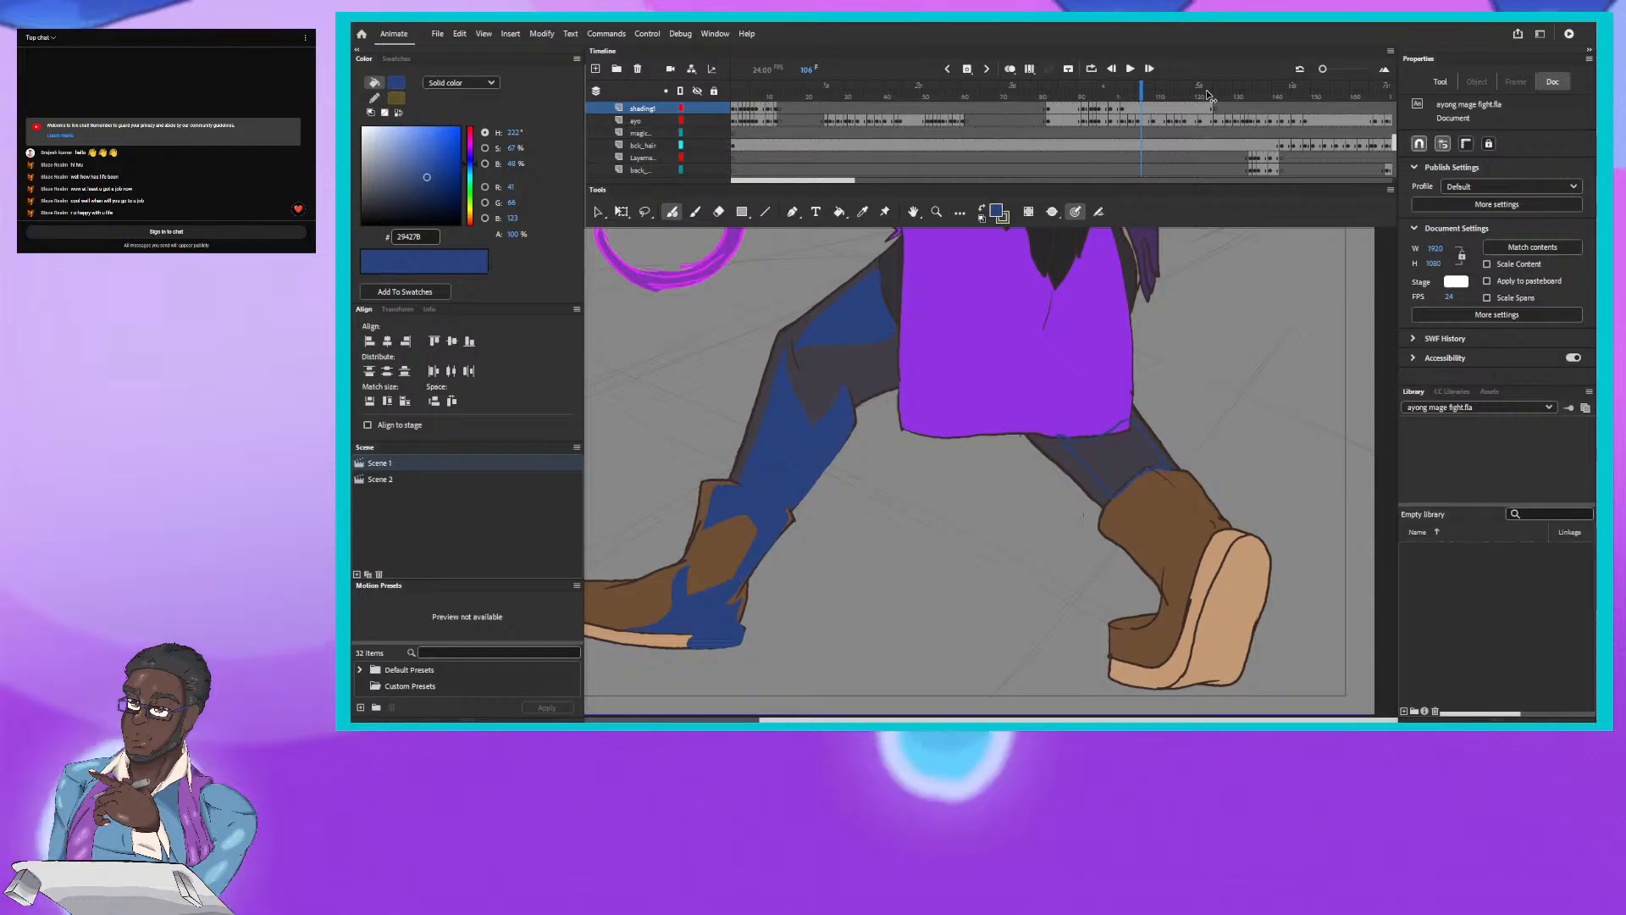
pyautogui.press('.')
pyautogui.press('.')
pyautogui.press('.')
pyautogui.press('.')
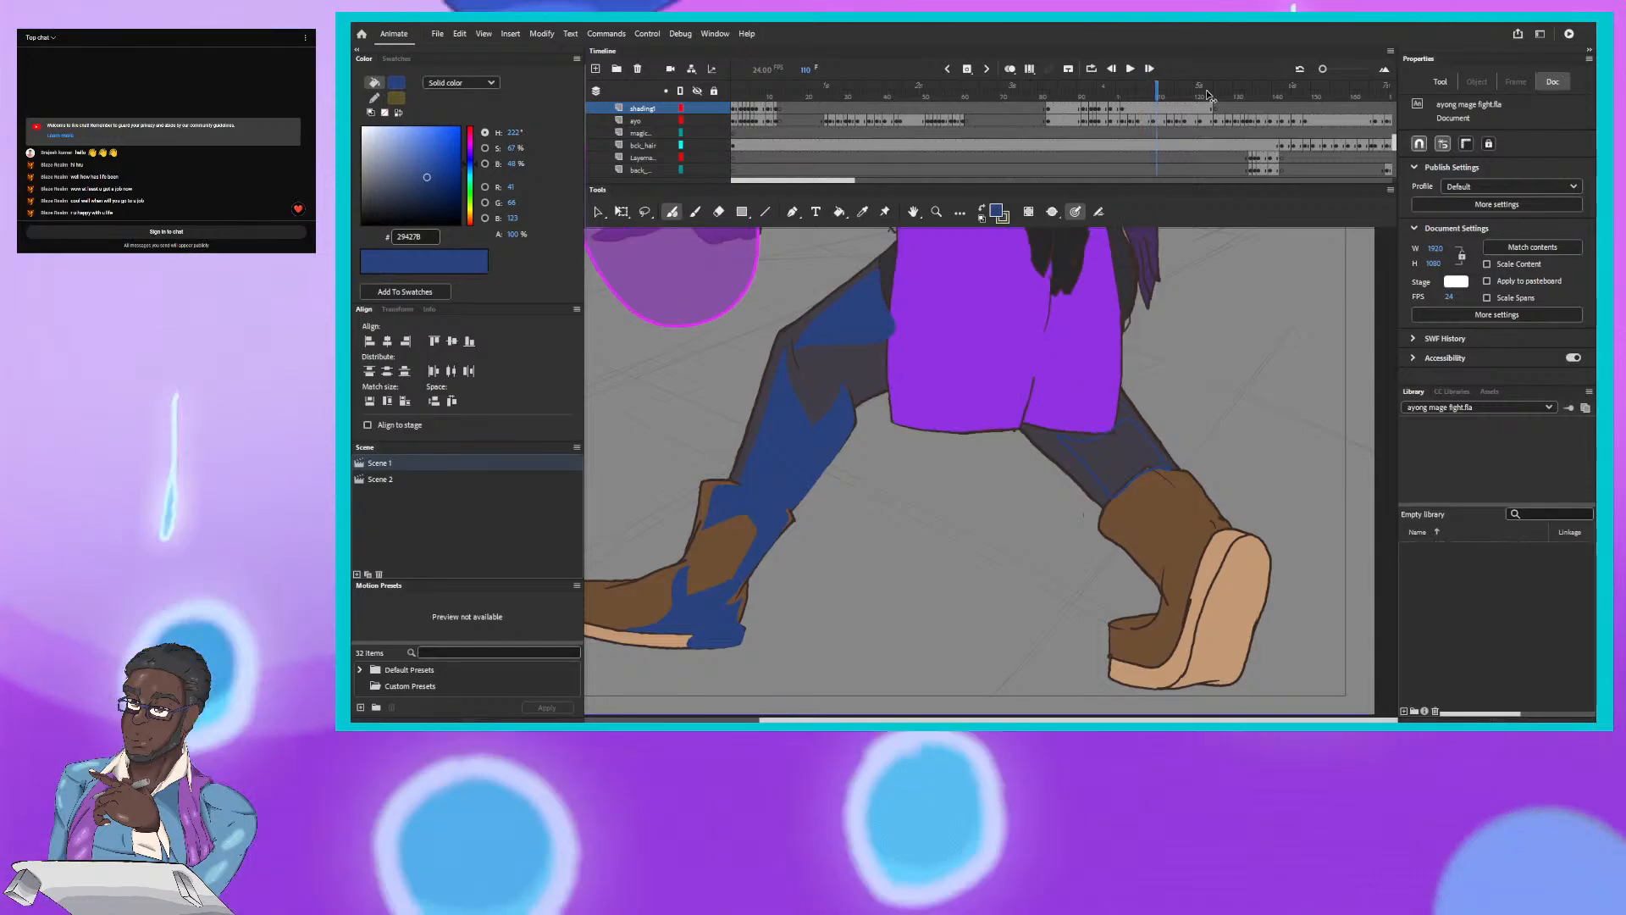
pyautogui.press('.')
pyautogui.press(',')
pyautogui.press(',')
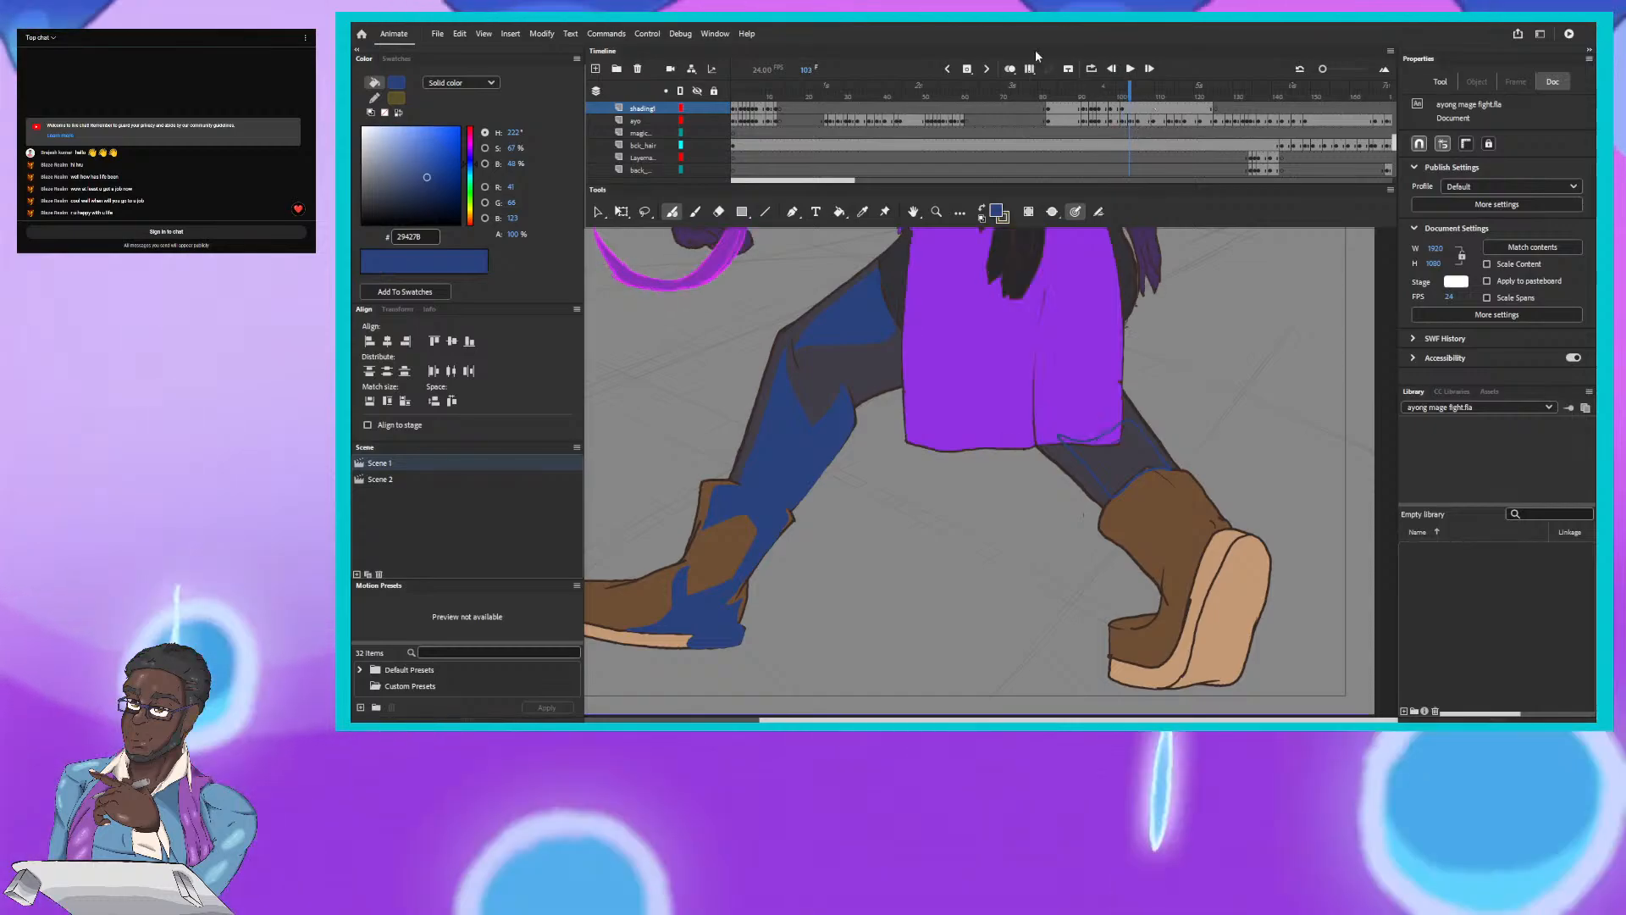
# Step: Erase the blue outline stroke that crosses the robe's hem above the right leg at frame 103
pyautogui.click(719, 211)
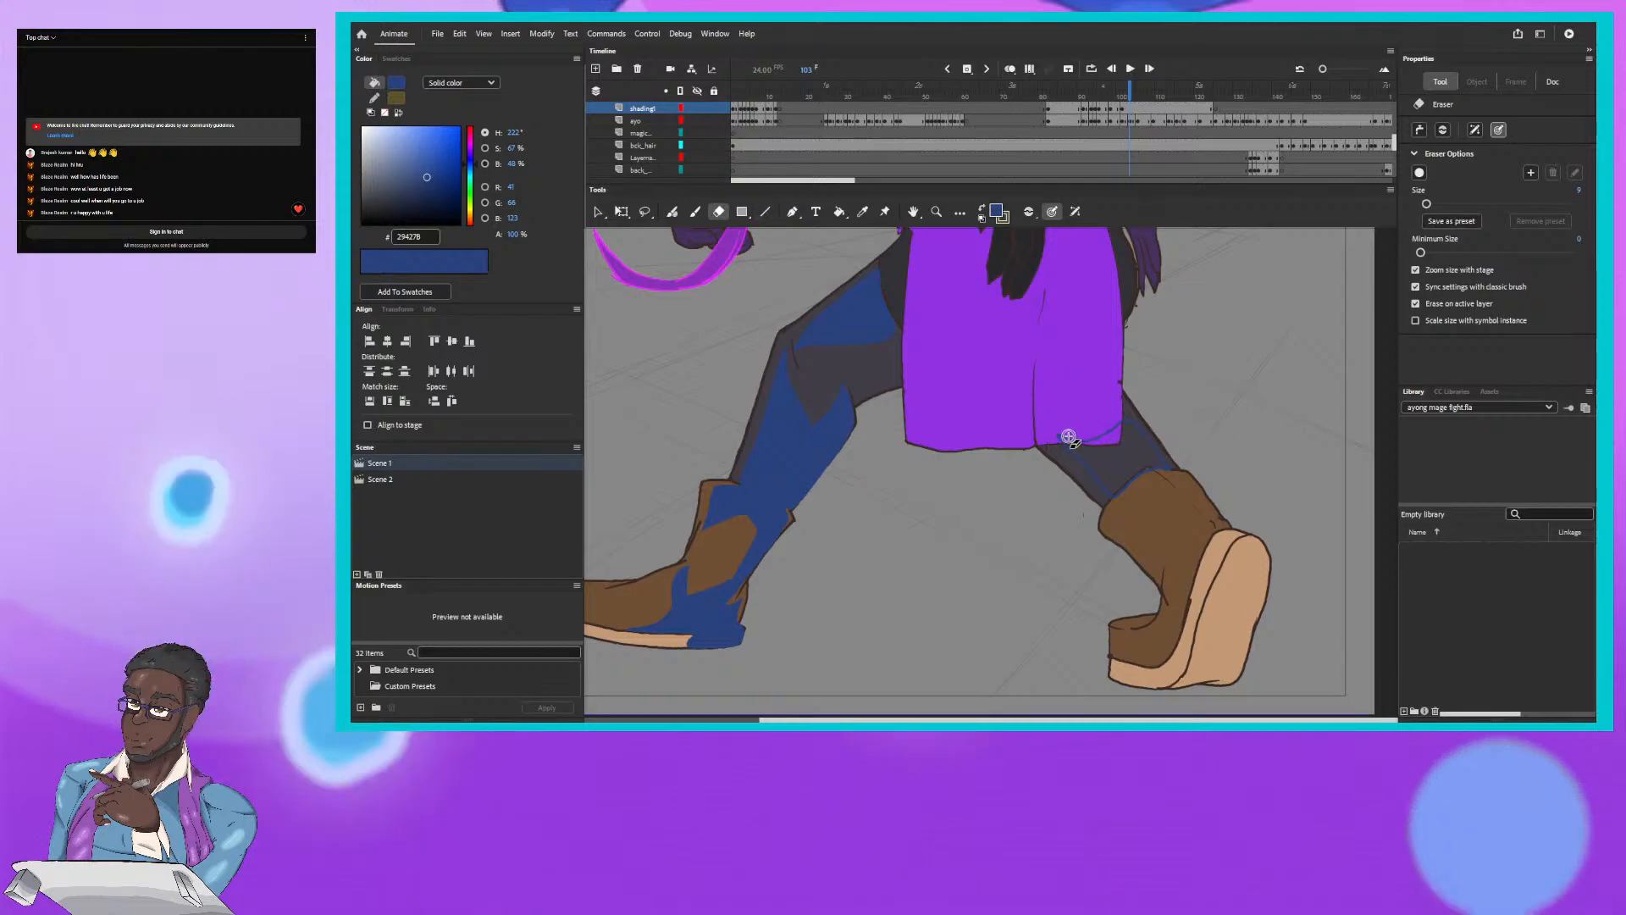
pyautogui.moveTo(1057, 435)
pyautogui.mouseDown()
pyautogui.moveTo(1142, 436)
pyautogui.moveTo(1107, 449)
pyautogui.mouseUp()
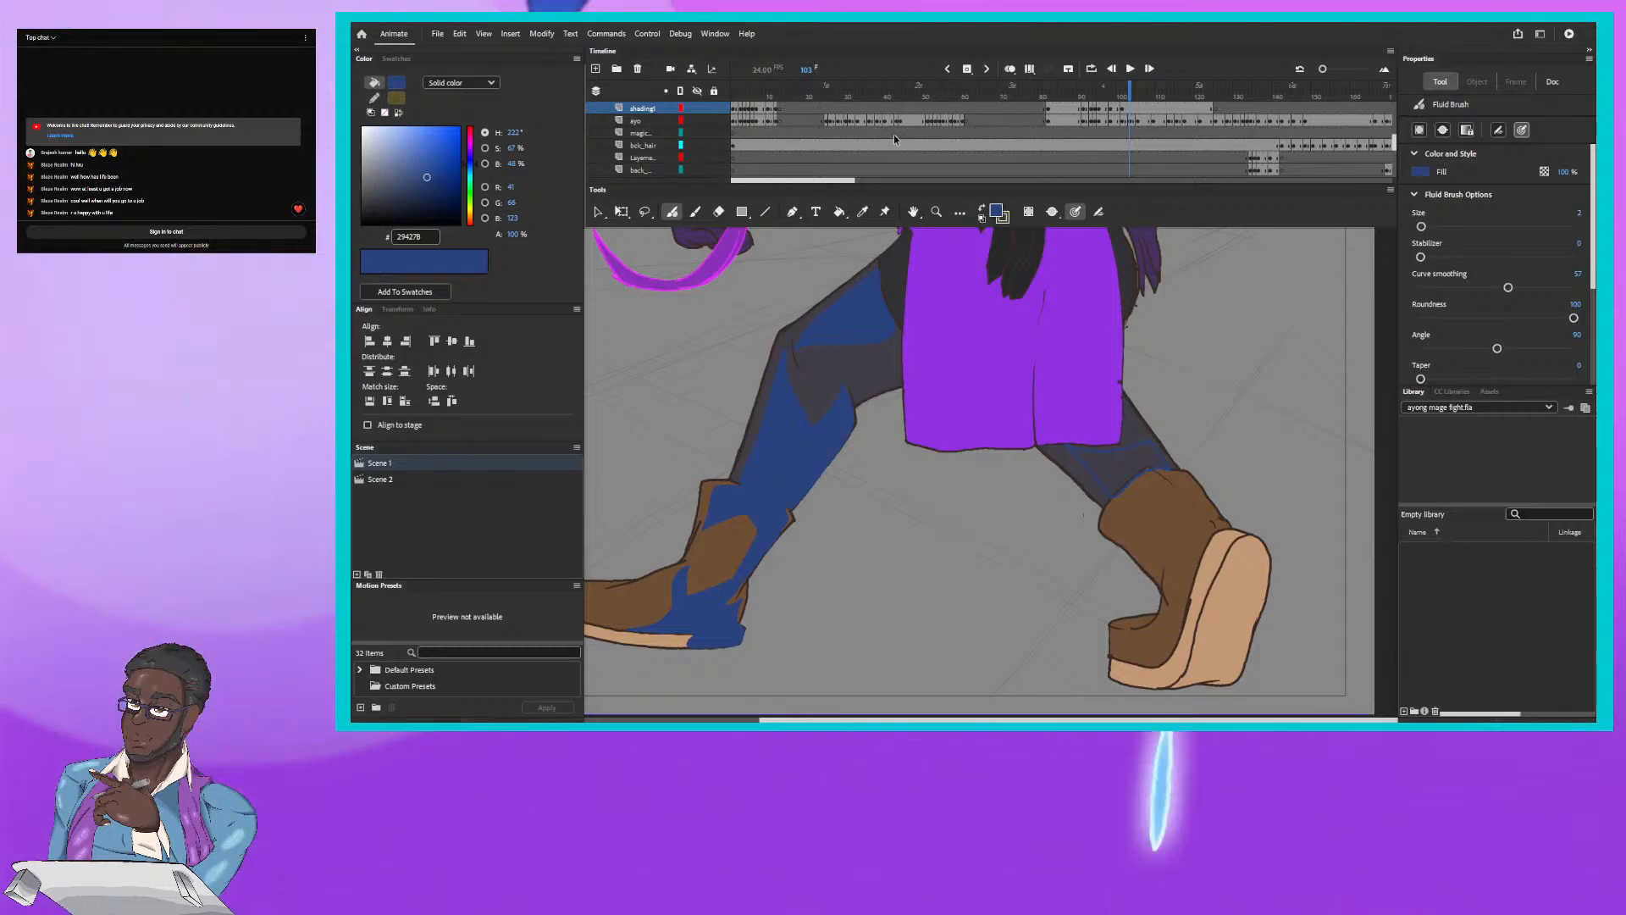
# Step: Outline the shadow on the upper part and ankle of the right boot in blue at frame 101, using the preceding frames' shading as reference
pyautogui.moveTo(1130, 91)
pyautogui.mouseDown()
pyautogui.moveTo(1110, 86)
pyautogui.moveTo(1125, 84)
pyautogui.mouseUp()
pyautogui.press(',')
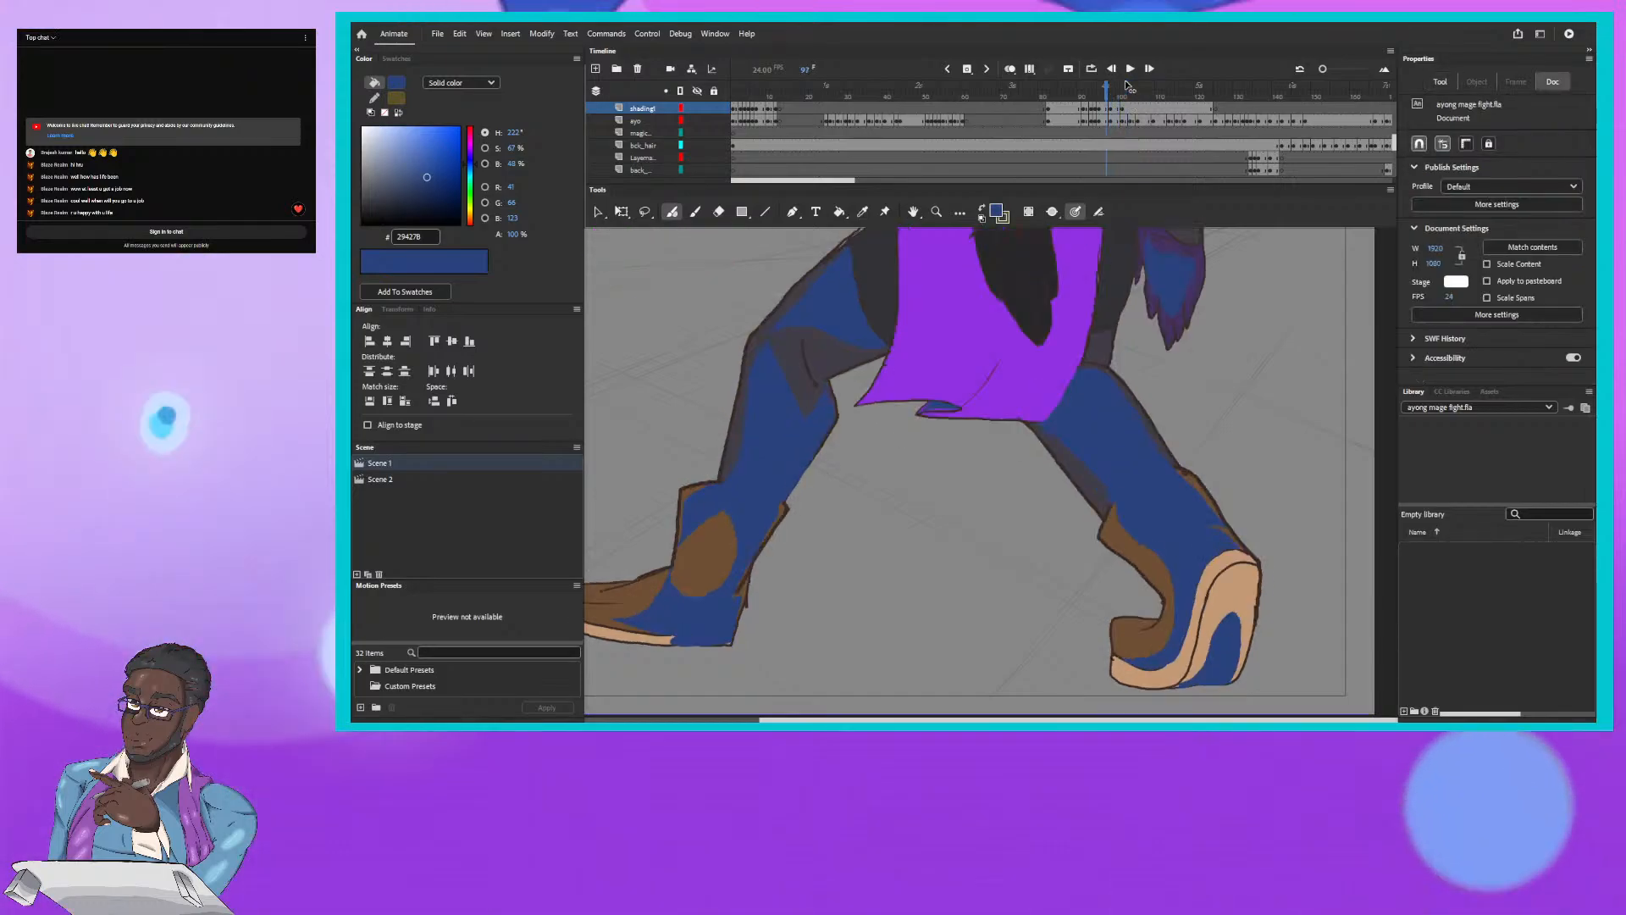
pyautogui.press('.')
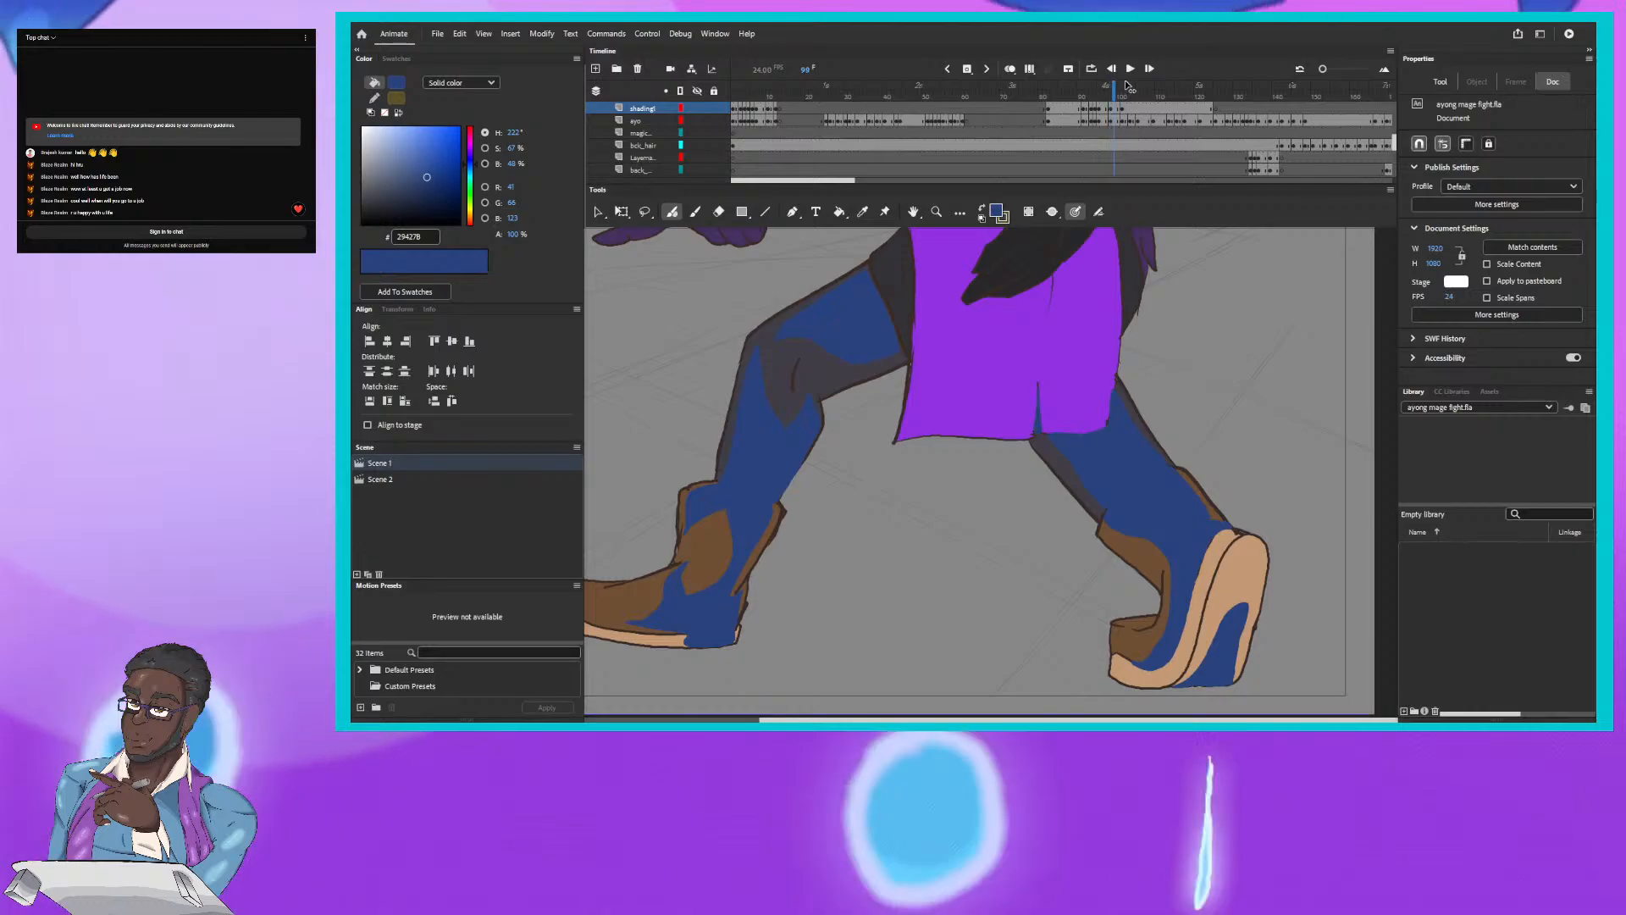
pyautogui.click(1126, 86)
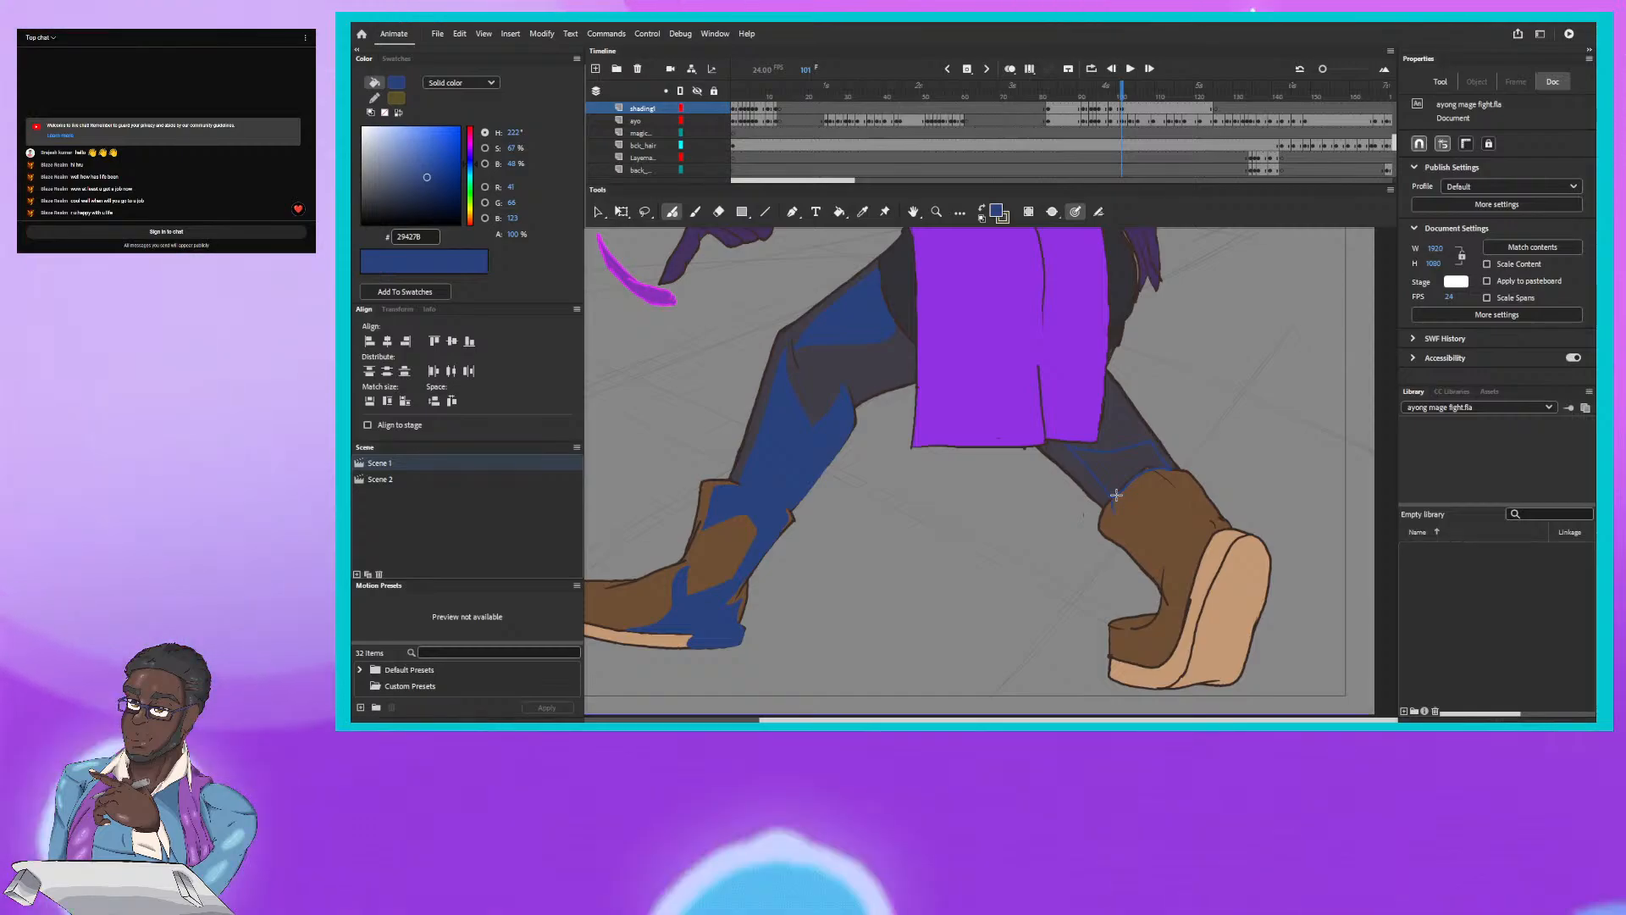
pyautogui.moveTo(1111, 498); pyautogui.dragTo(1115, 514)
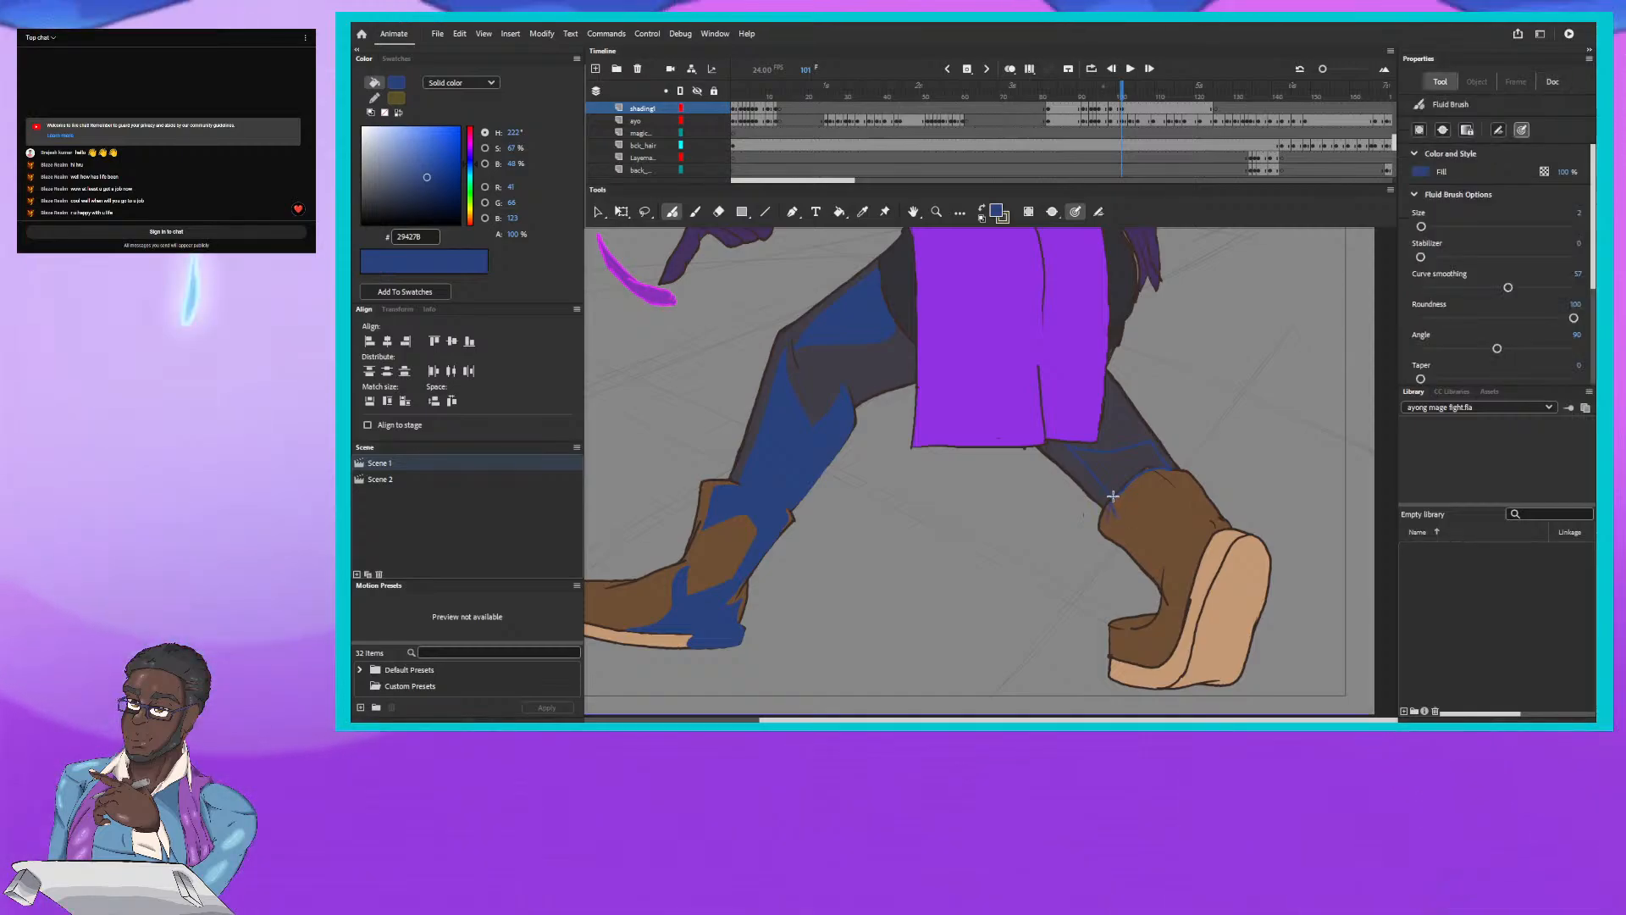
pyautogui.moveTo(1120, 528); pyautogui.dragTo(1147, 540)
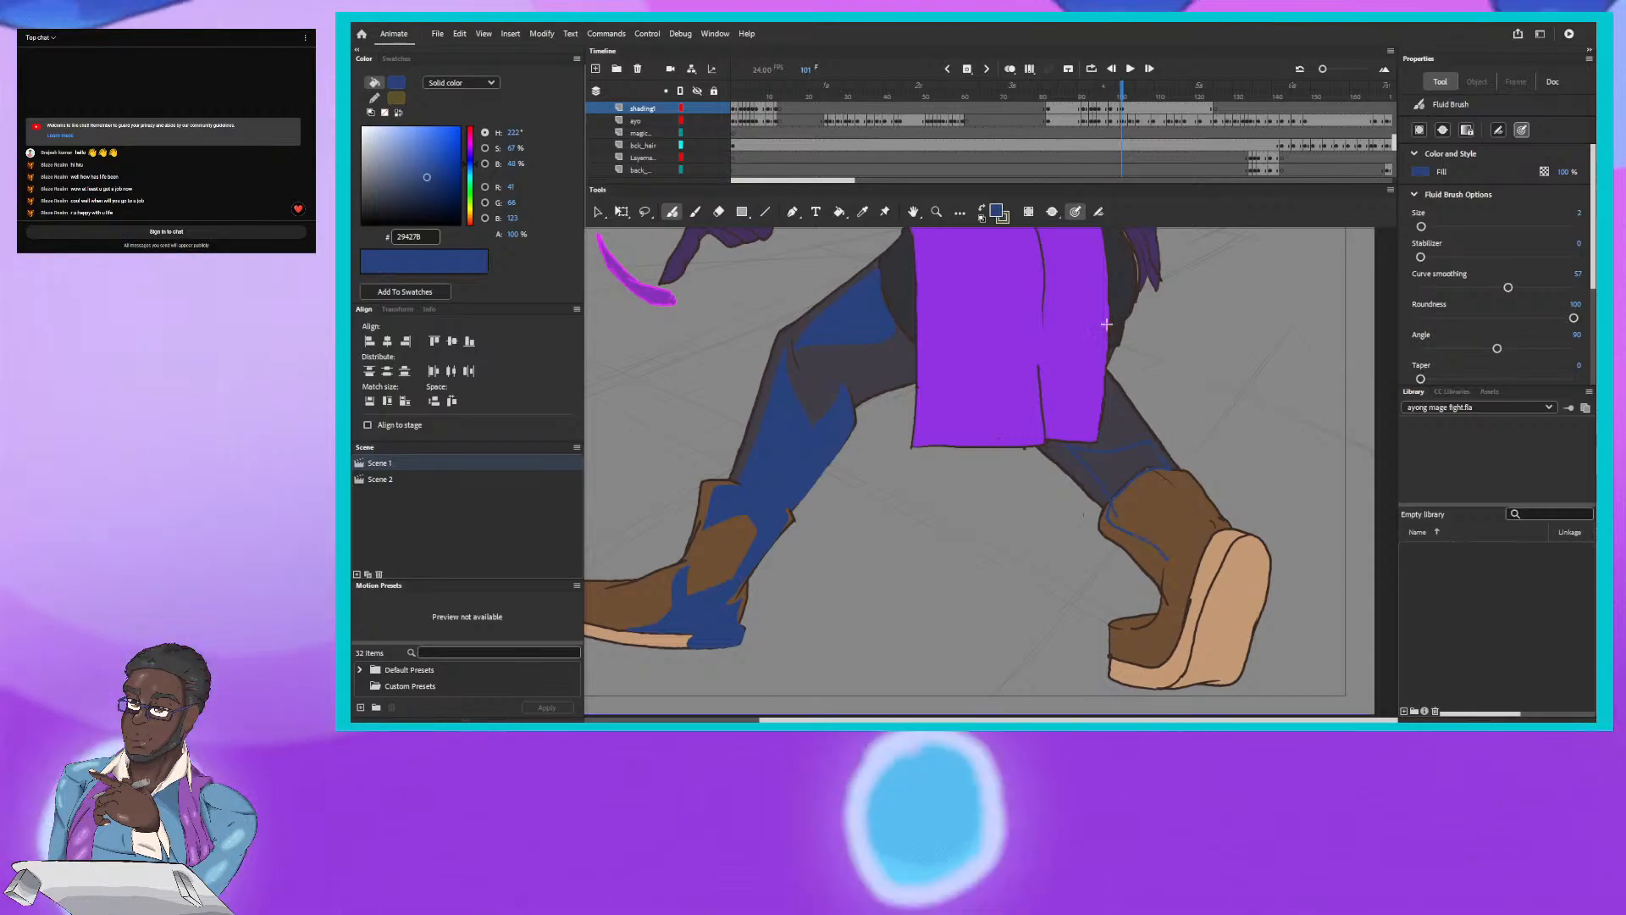
pyautogui.click(1119, 91)
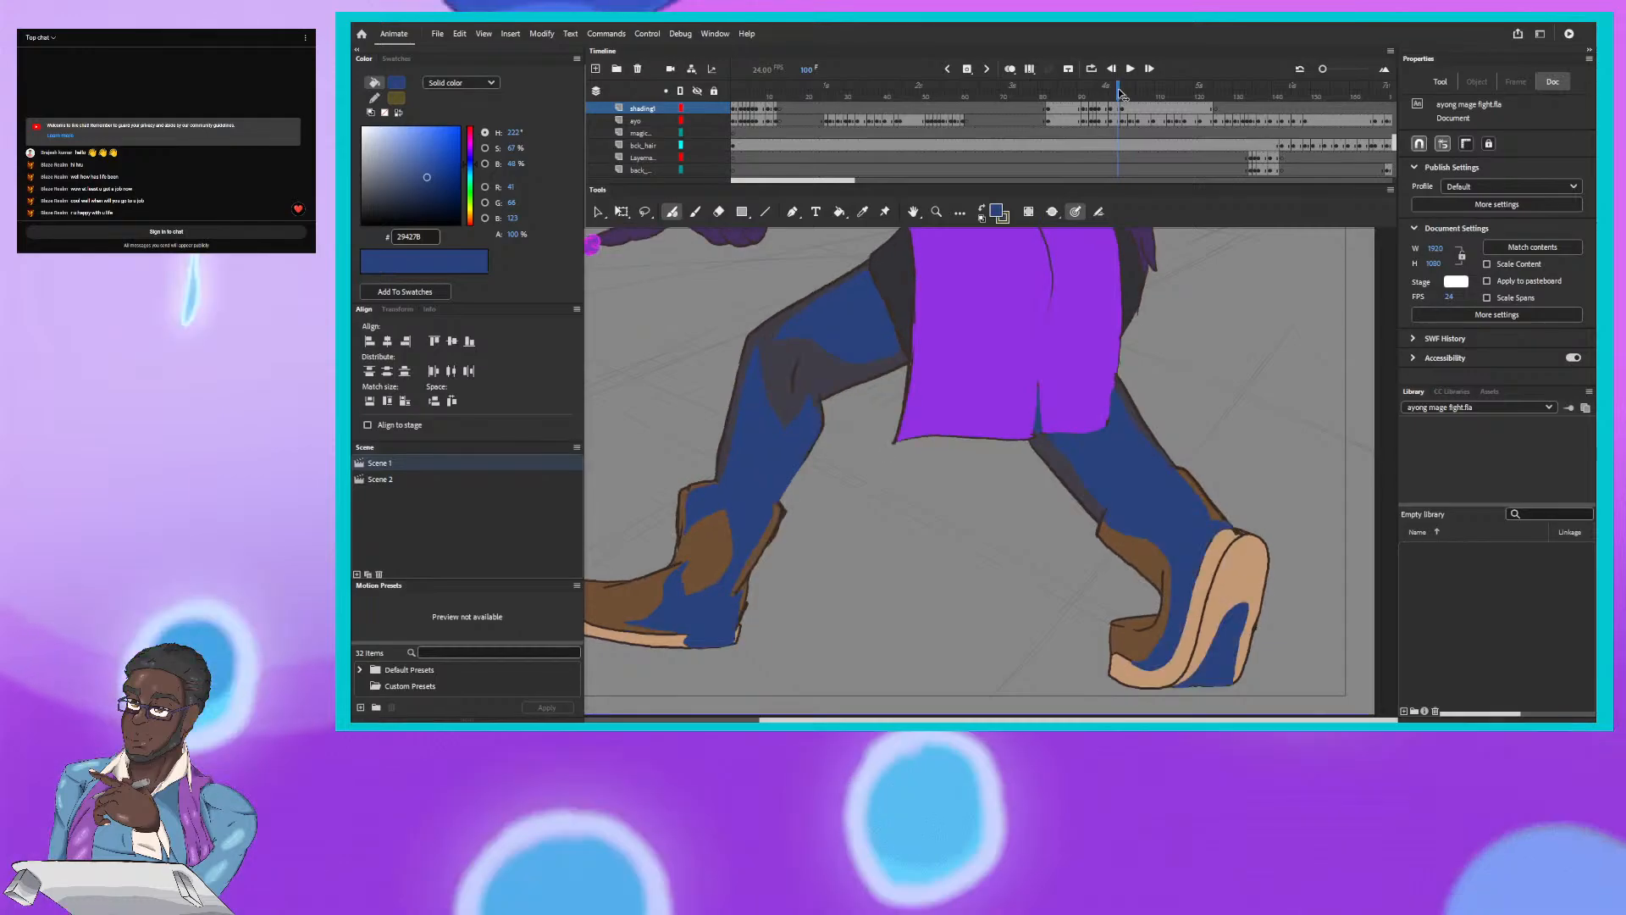
pyautogui.click(1122, 94)
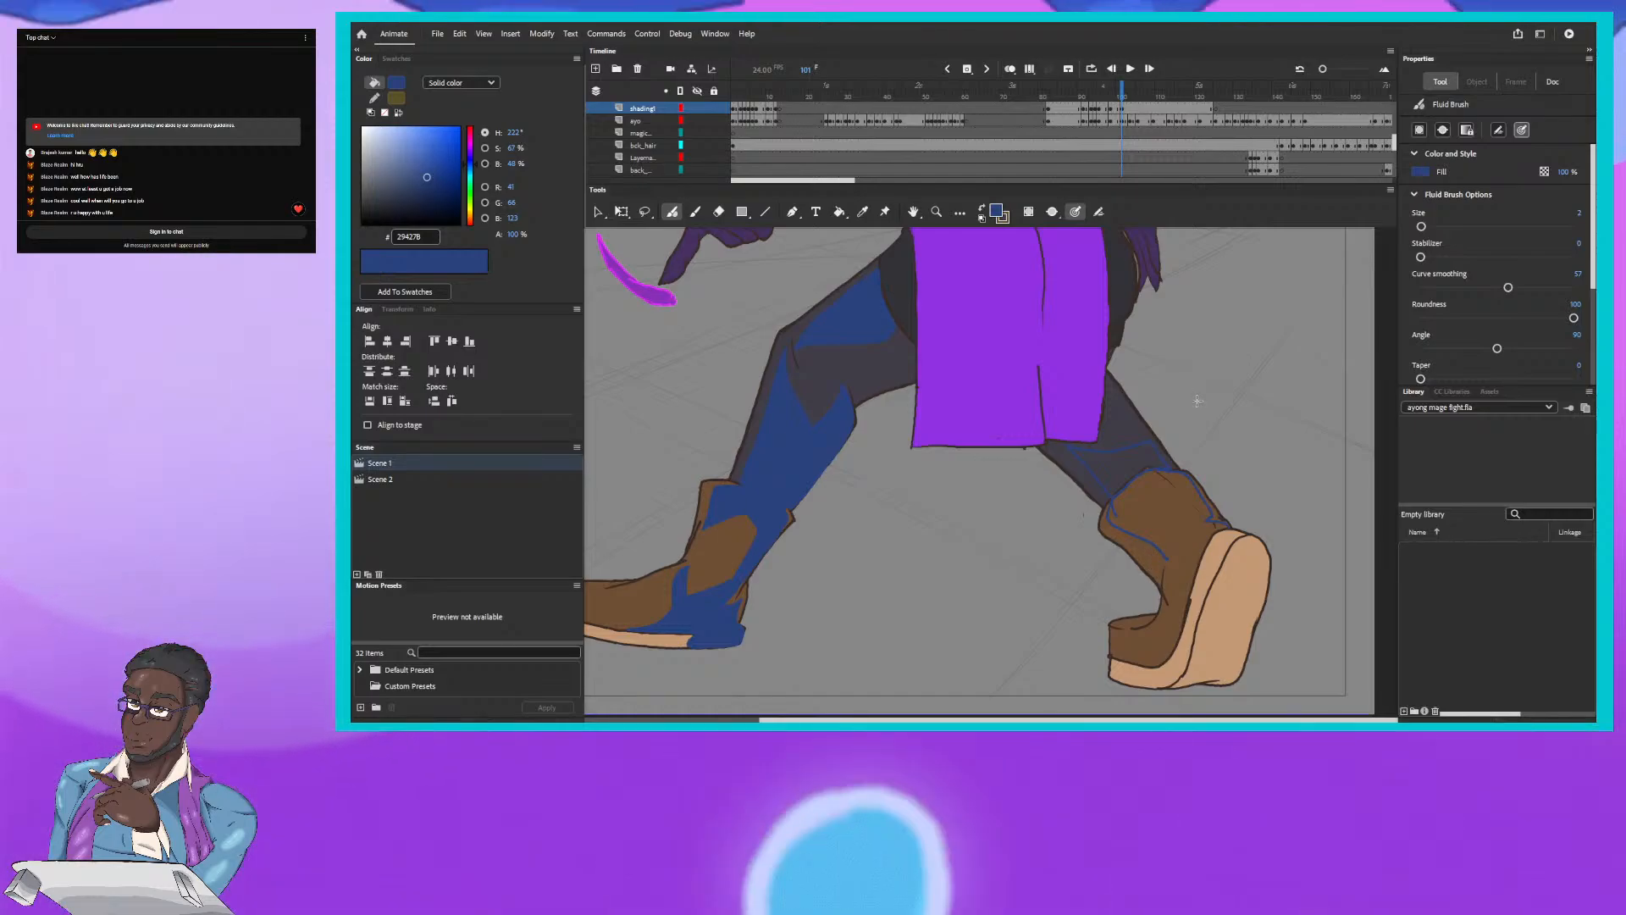
# Step: Continue the right boot's blue shadow outline from the ankle down along the sole edge to the toe at frame 101
pyautogui.click(1122, 95)
pyautogui.click(1123, 89)
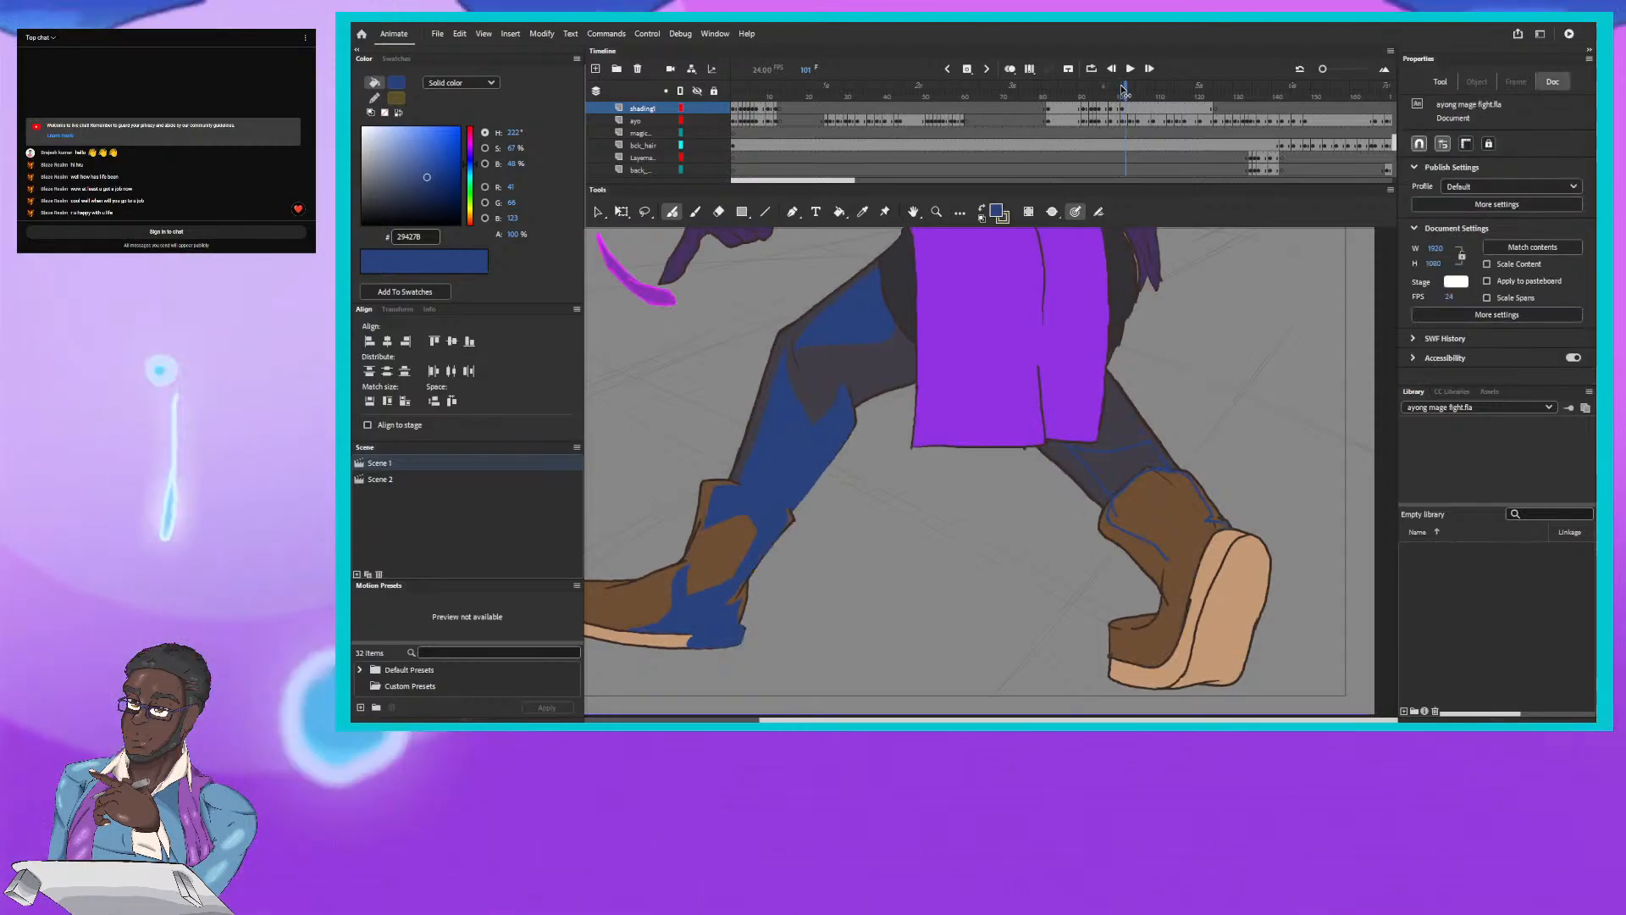
pyautogui.moveTo(1125, 92); pyautogui.dragTo(1123, 92)
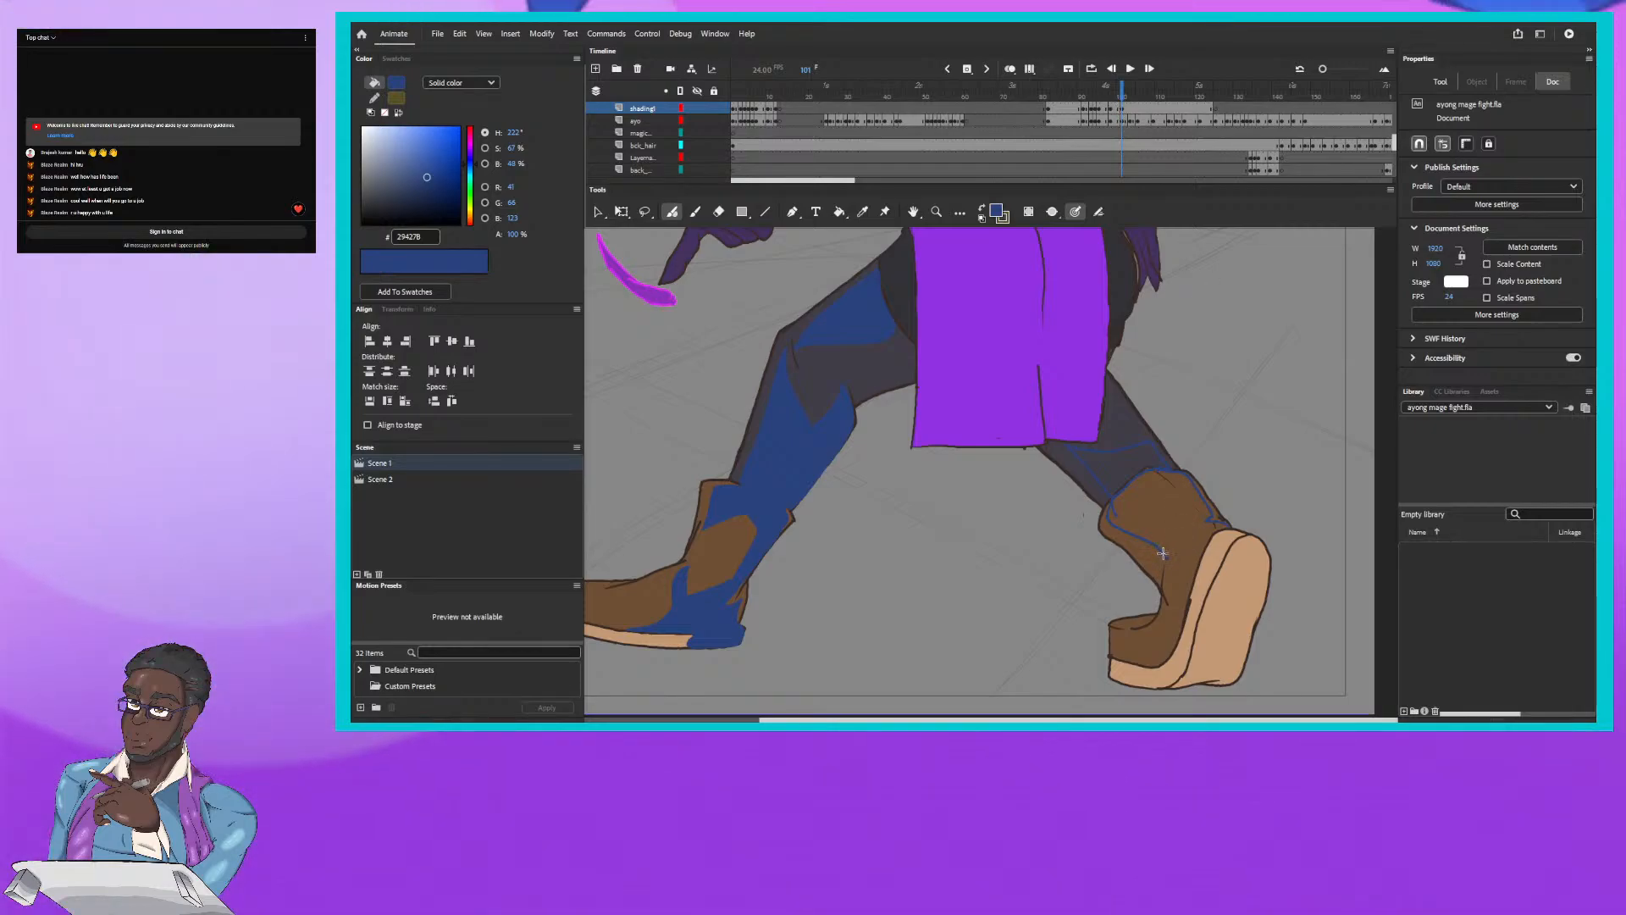
pyautogui.moveTo(1163, 553); pyautogui.dragTo(1161, 653)
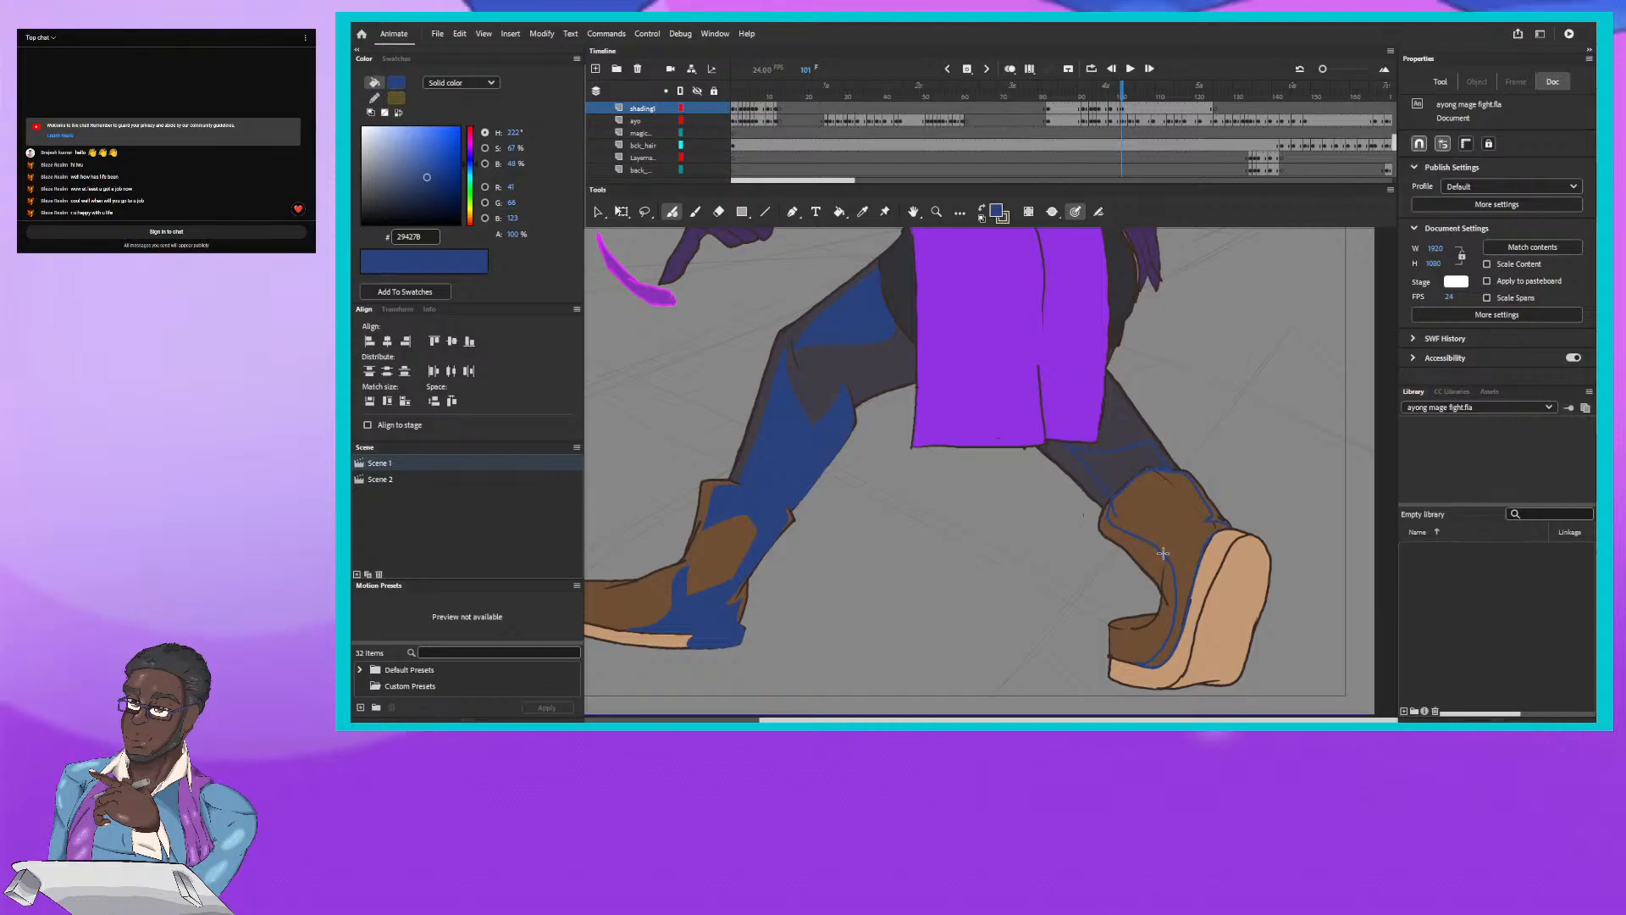
pyautogui.hotkey('shift', 'b')
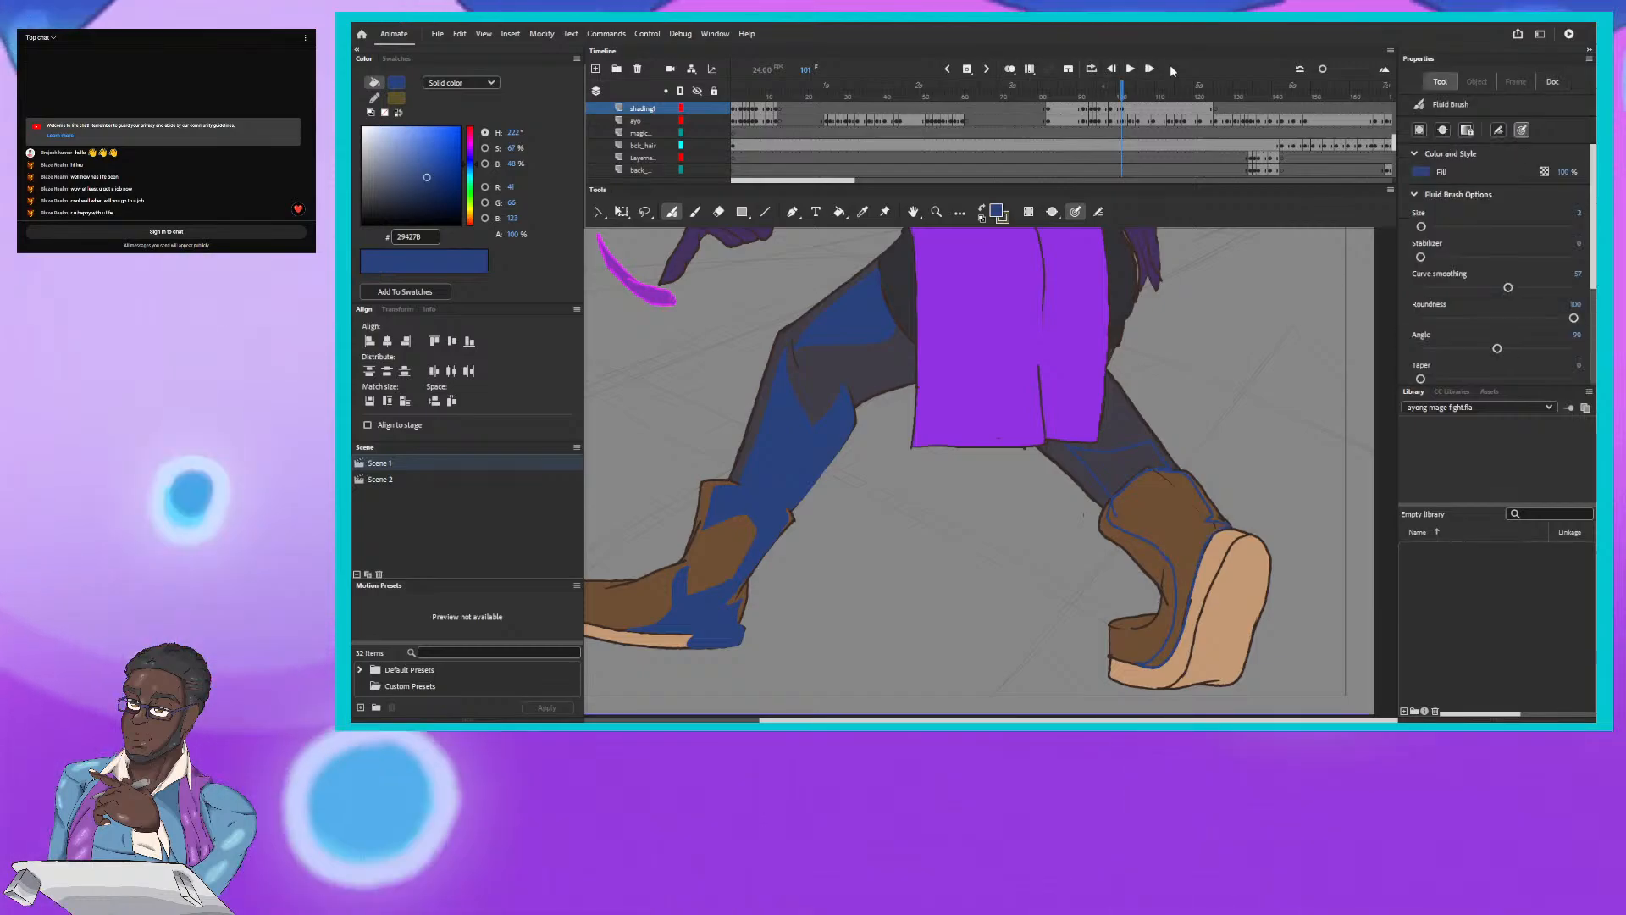
# Step: Outline the heel shadow on the right boot's sole in blue at frame 101, matching the shape in frame 100
pyautogui.click(1120, 94)
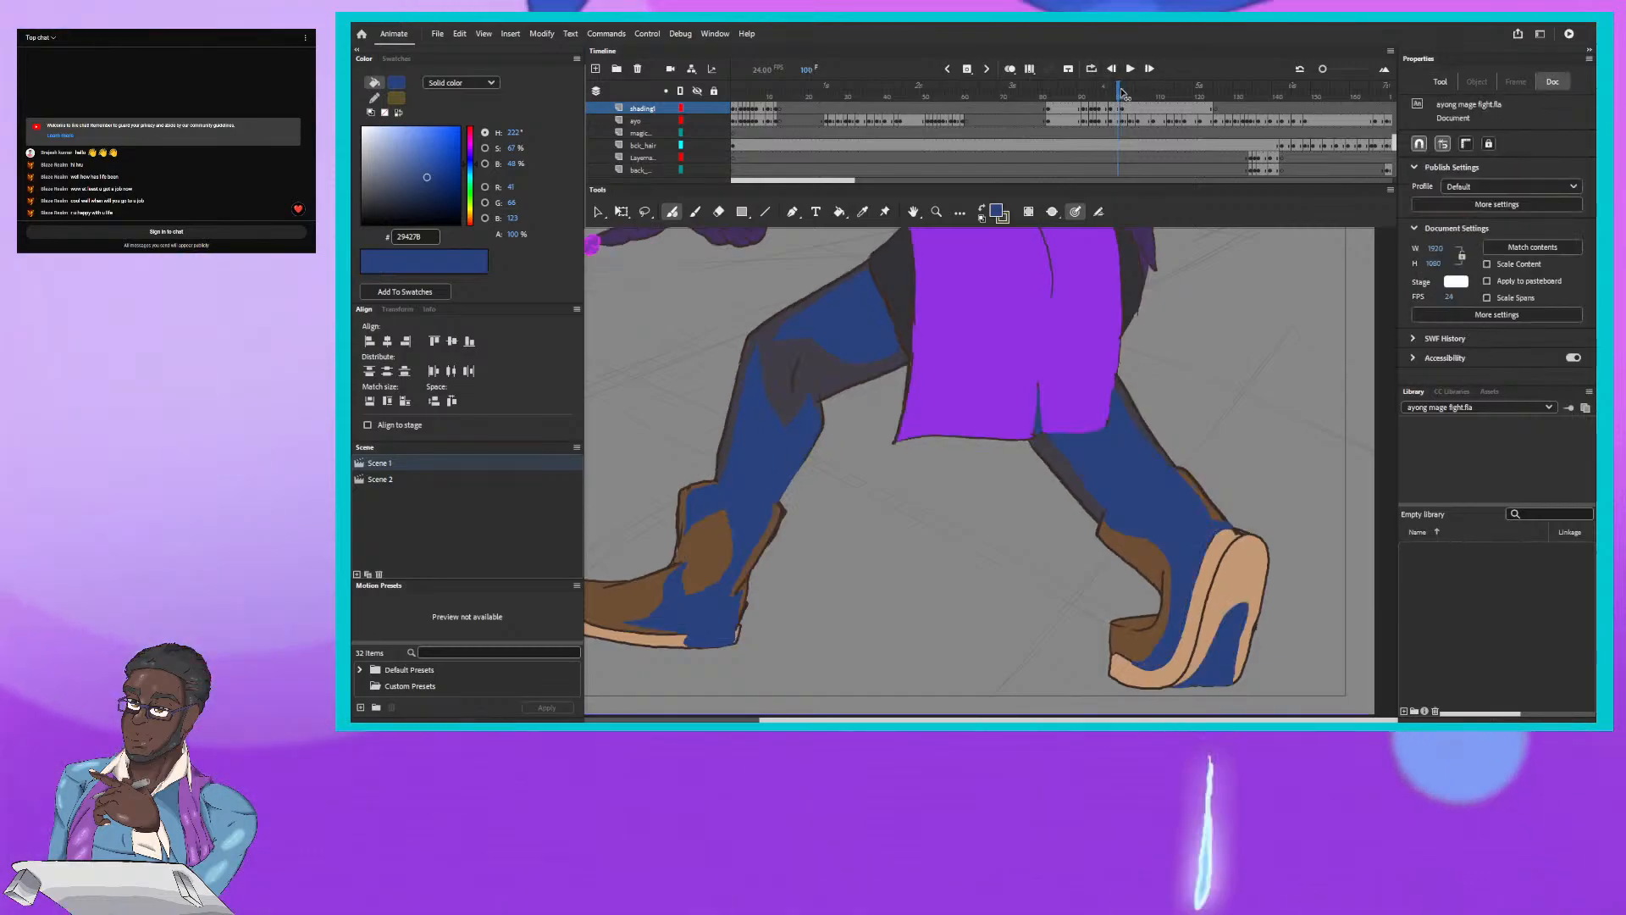
pyautogui.click(1124, 93)
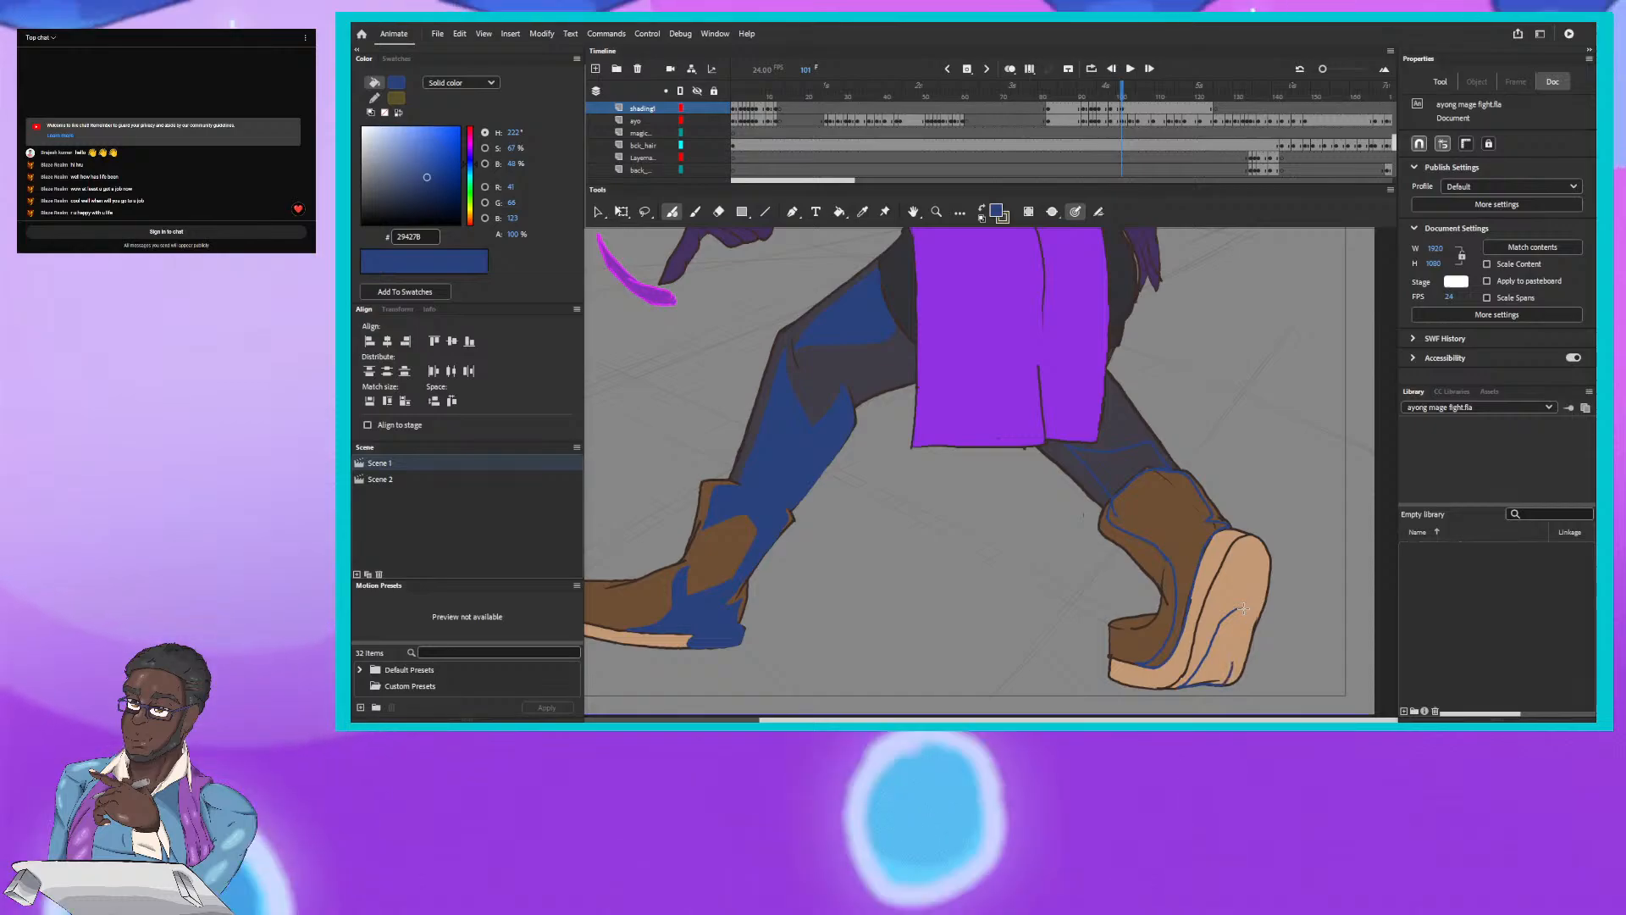
pyautogui.moveTo(1226, 682); pyautogui.dragTo(1244, 609)
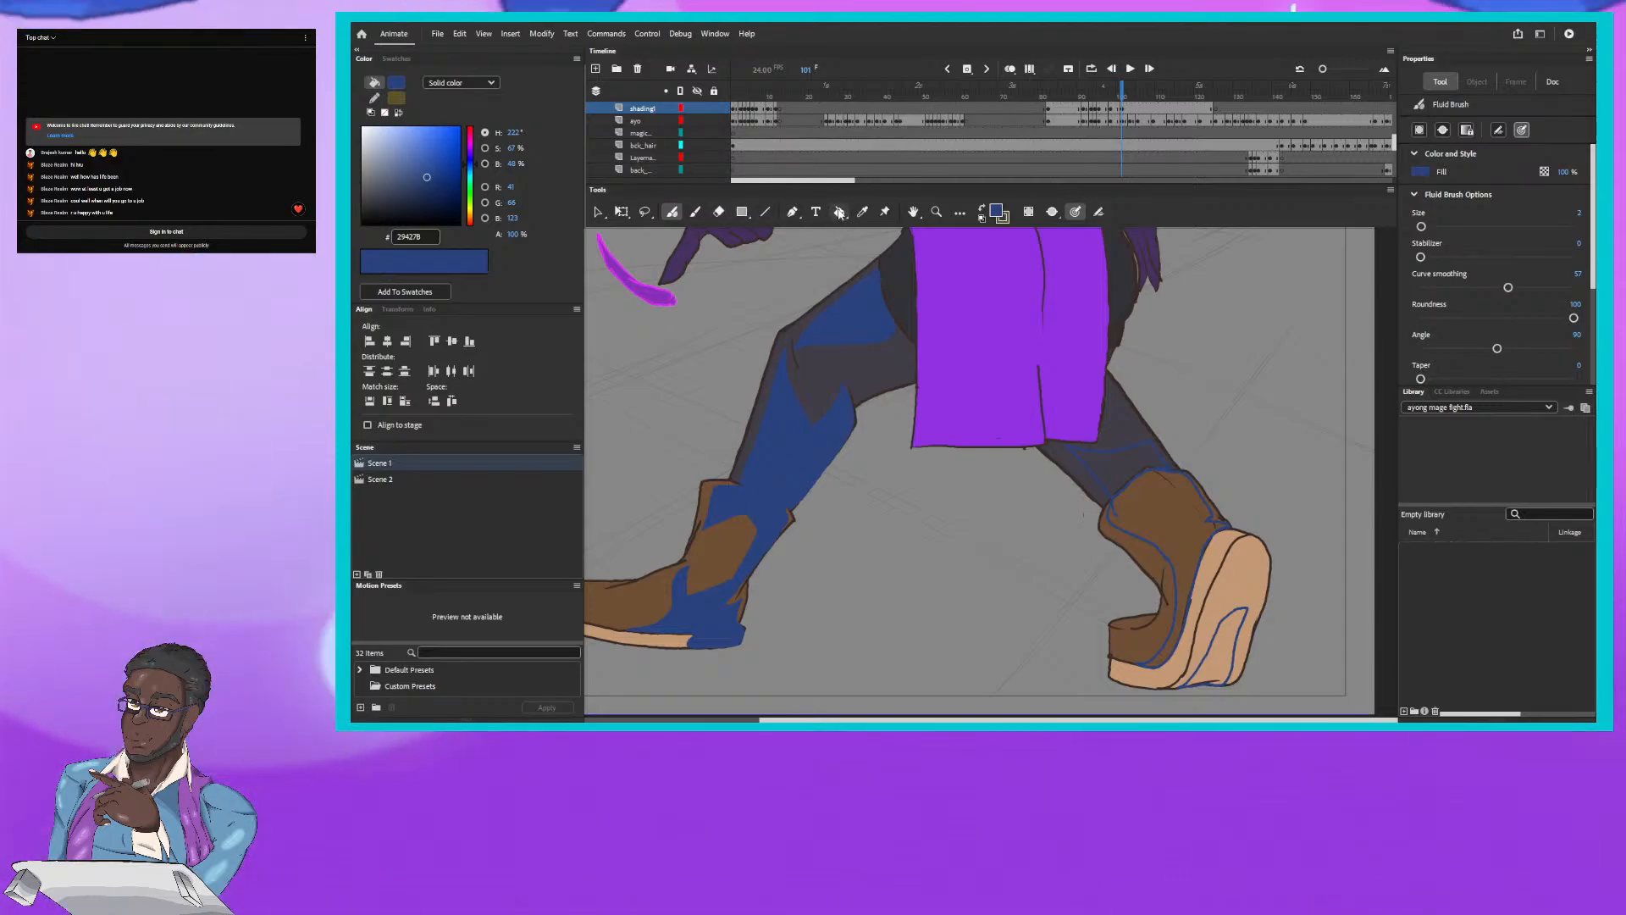
# Step: Fill the outlined shadows on the right leg, boot and sole with blue using the Paint Bucket at frame 101
pyautogui.click(1120, 479)
pyautogui.click(1158, 534)
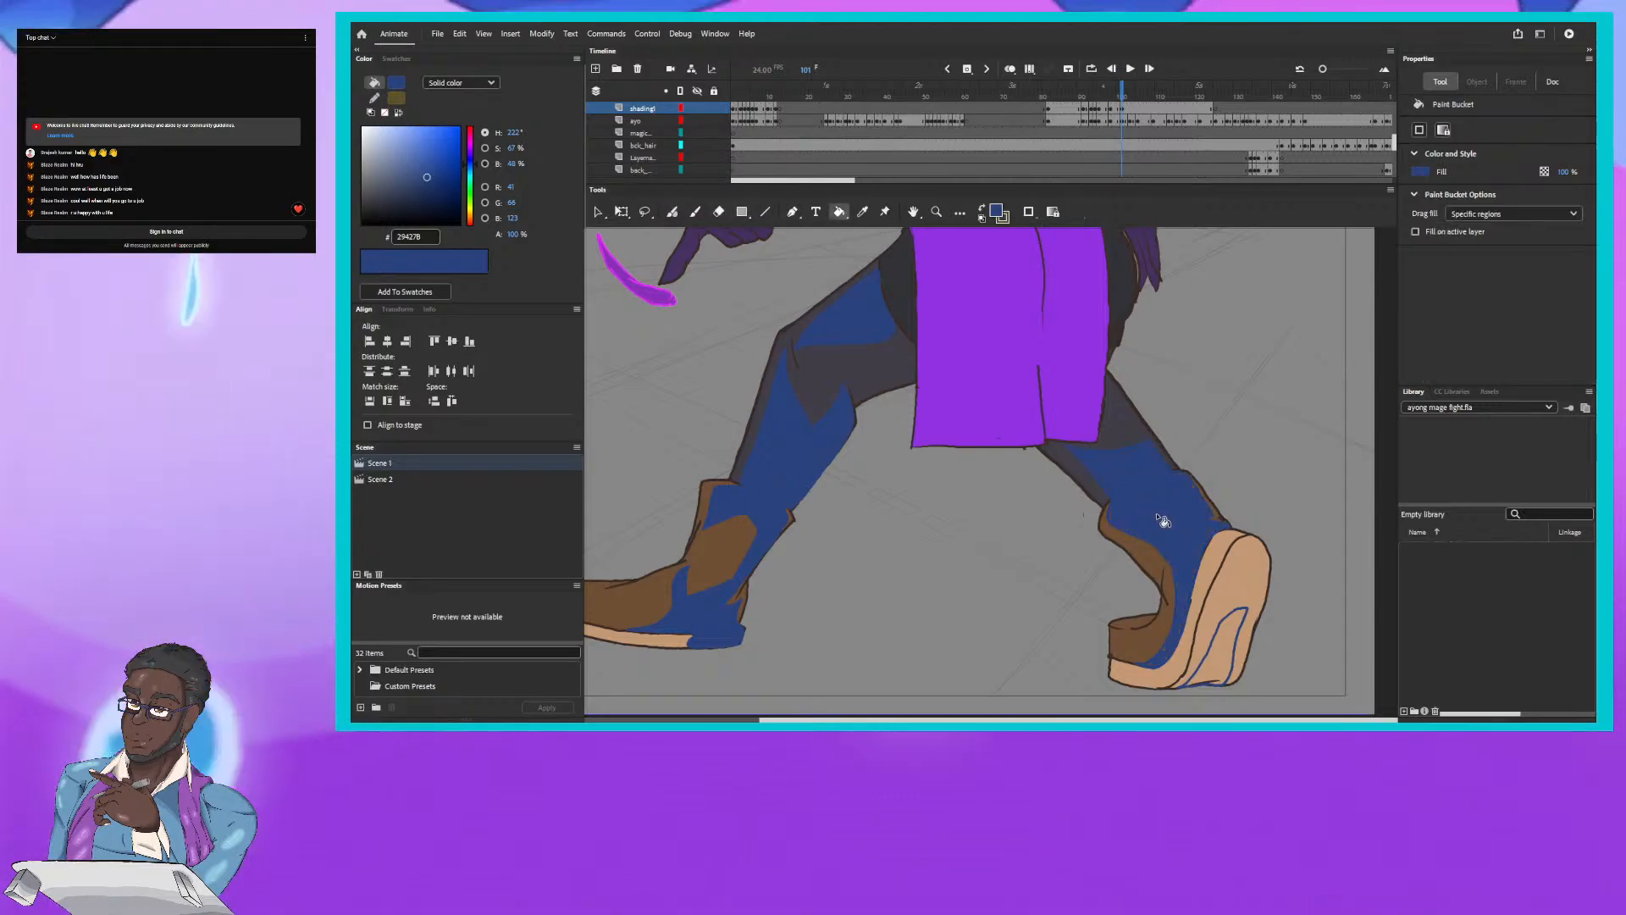
pyautogui.click(1229, 631)
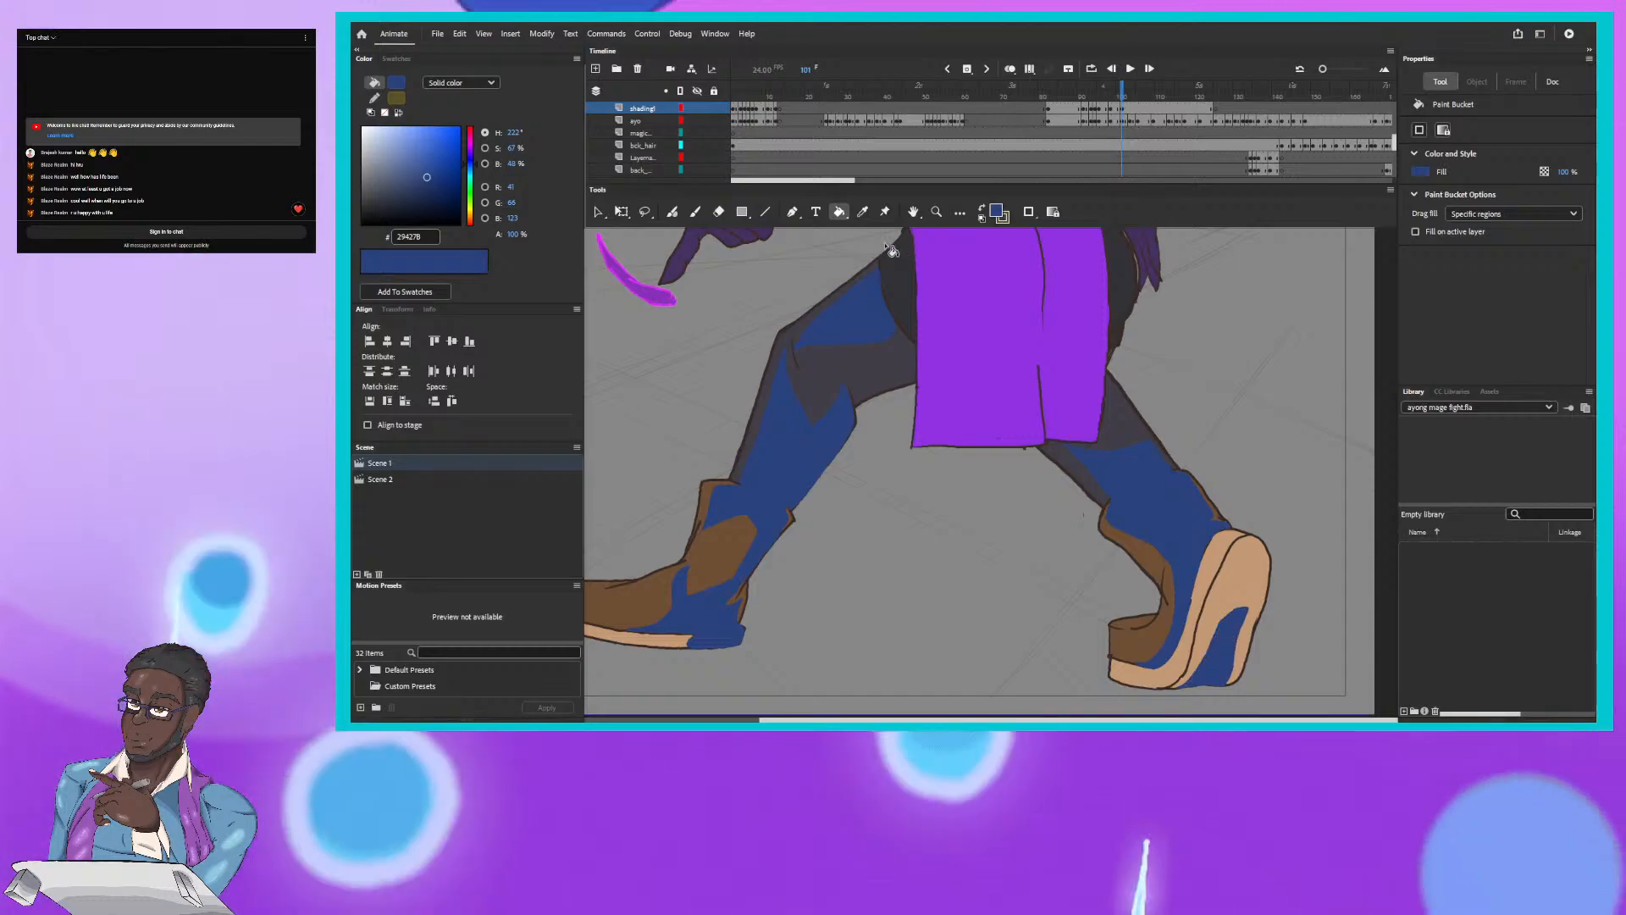
pyautogui.moveTo(851, 273)
pyautogui.mouseDown()
pyautogui.moveTo(864, 412)
pyautogui.moveTo(925, 603)
pyautogui.mouseUp()
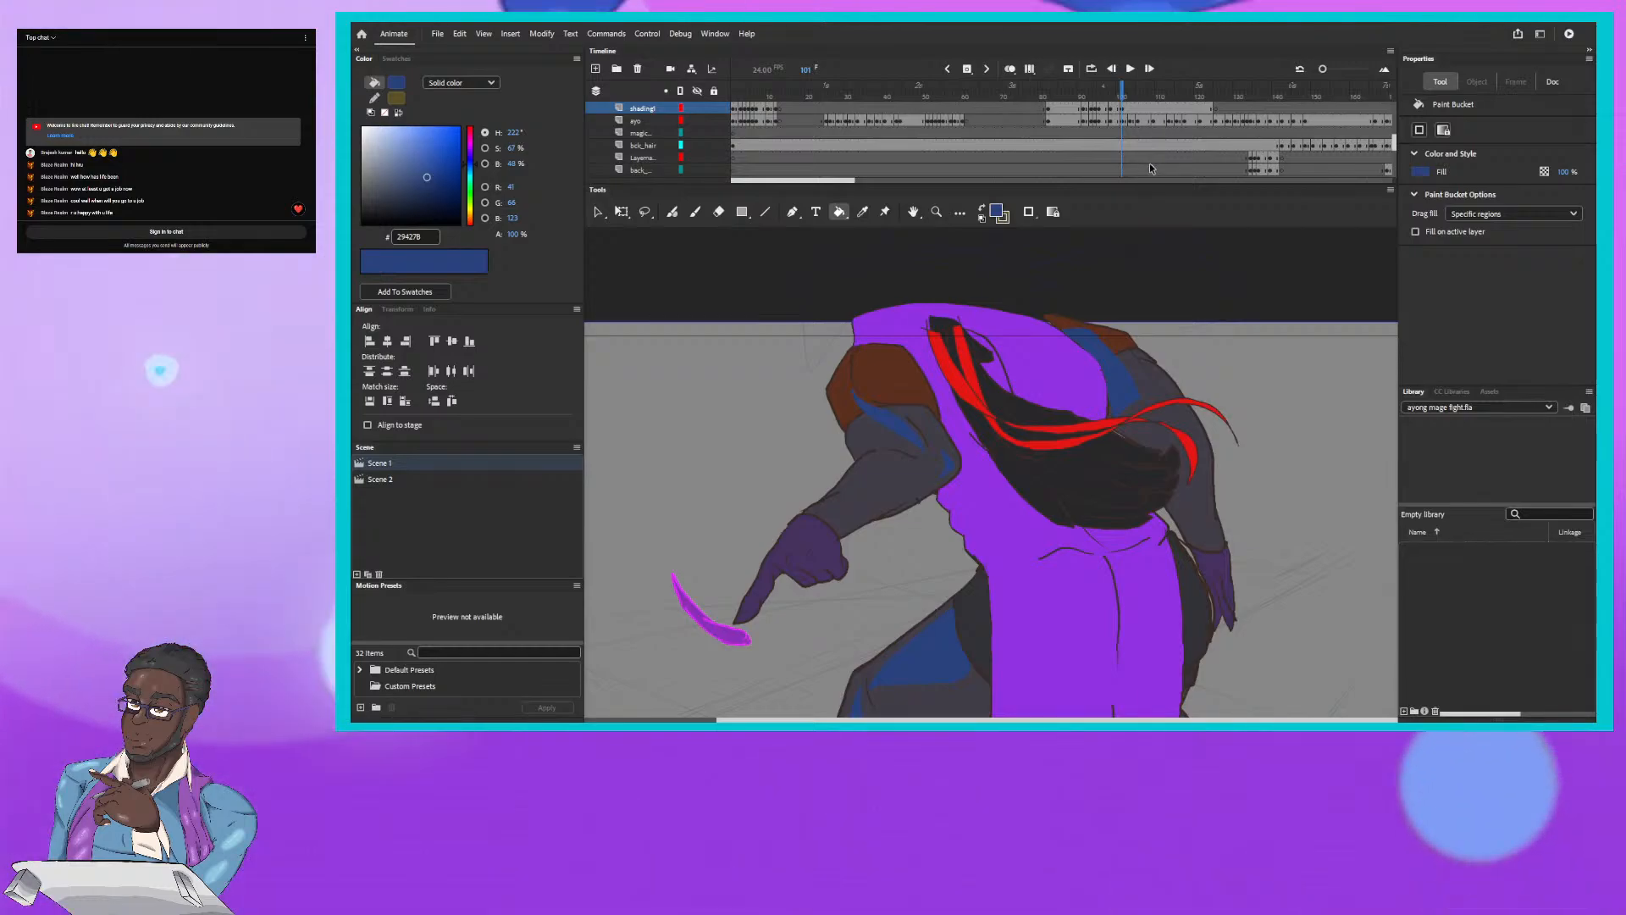
# Step: Insert a keyframe on the shading layer at frame 105
pyautogui.click(1124, 90)
pyautogui.press('.')
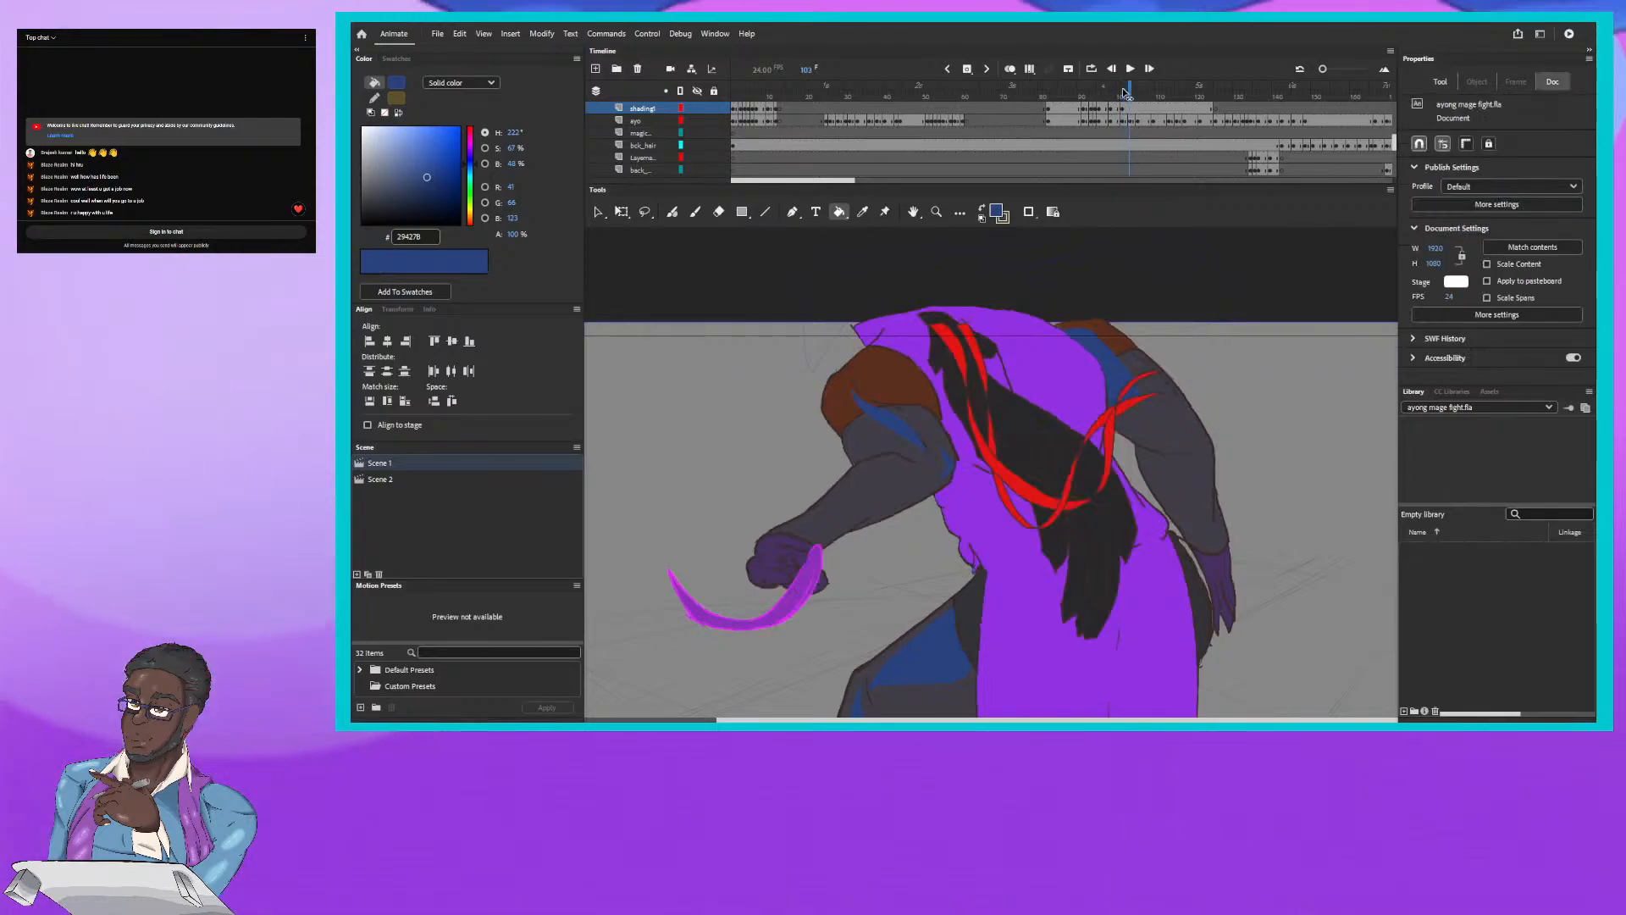
pyautogui.press('.')
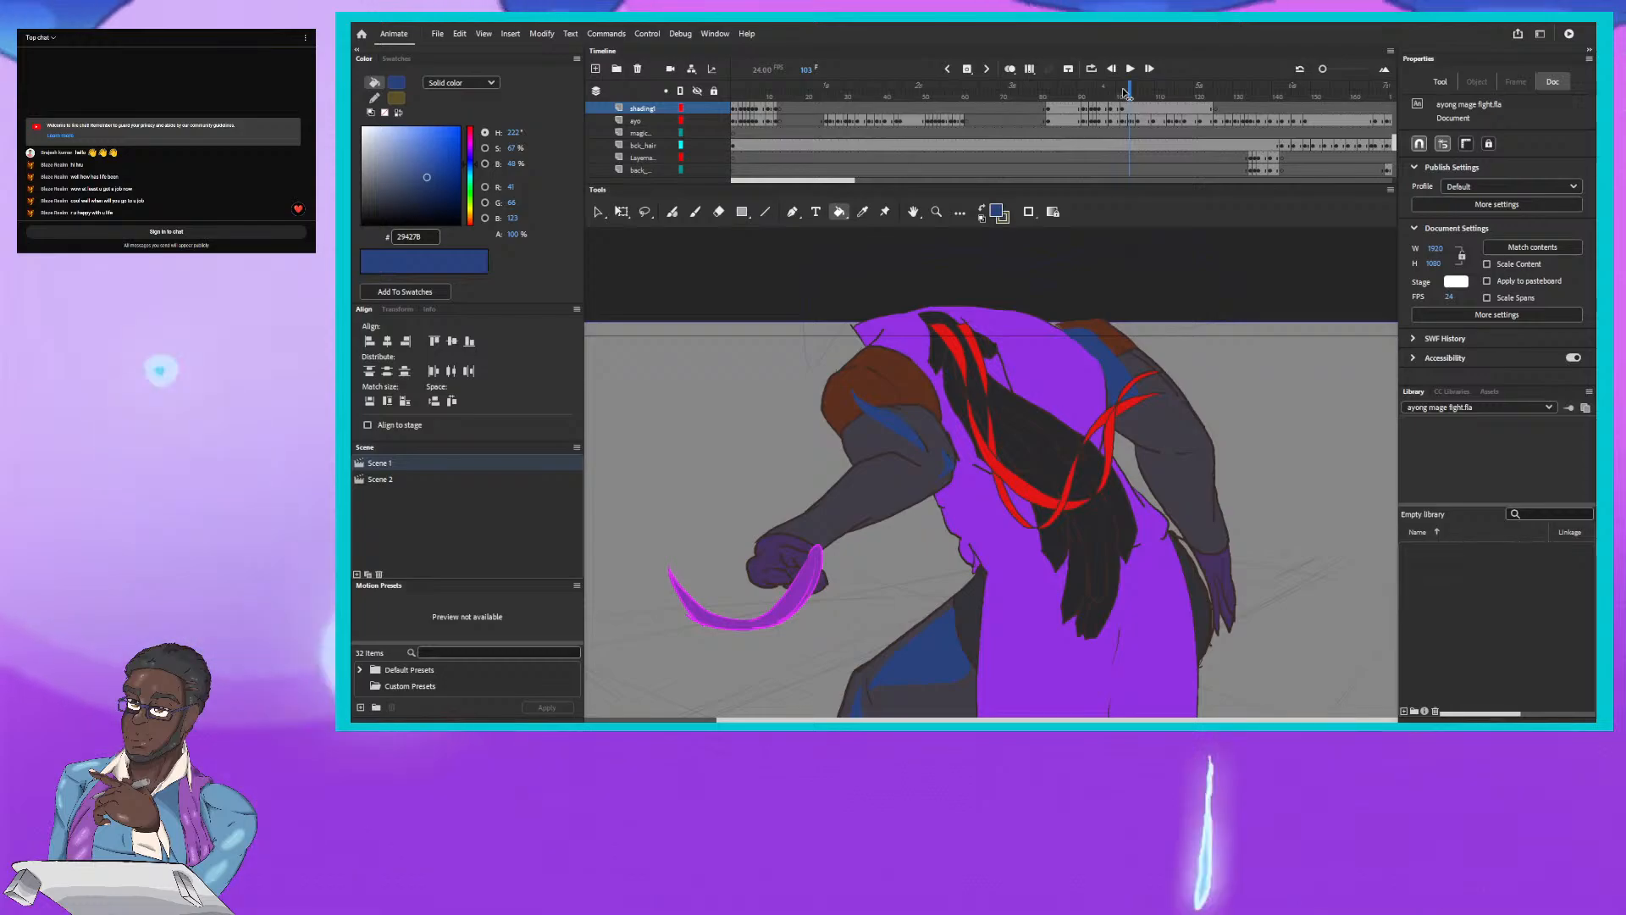
pyautogui.press('.')
pyautogui.press('.')
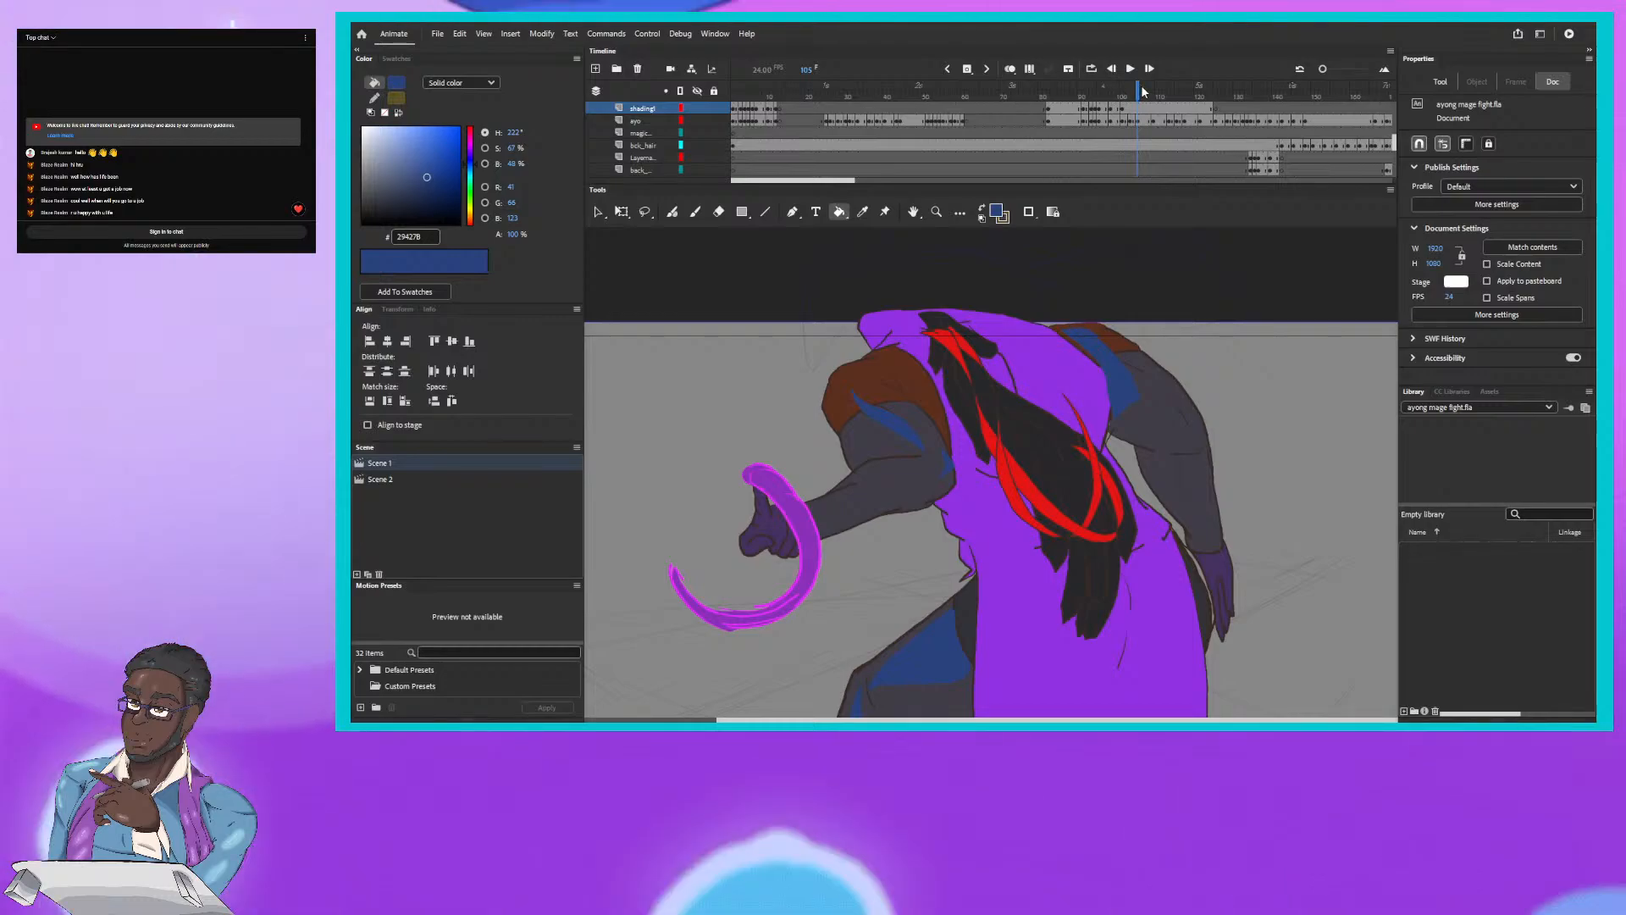
pyautogui.click(966, 71)
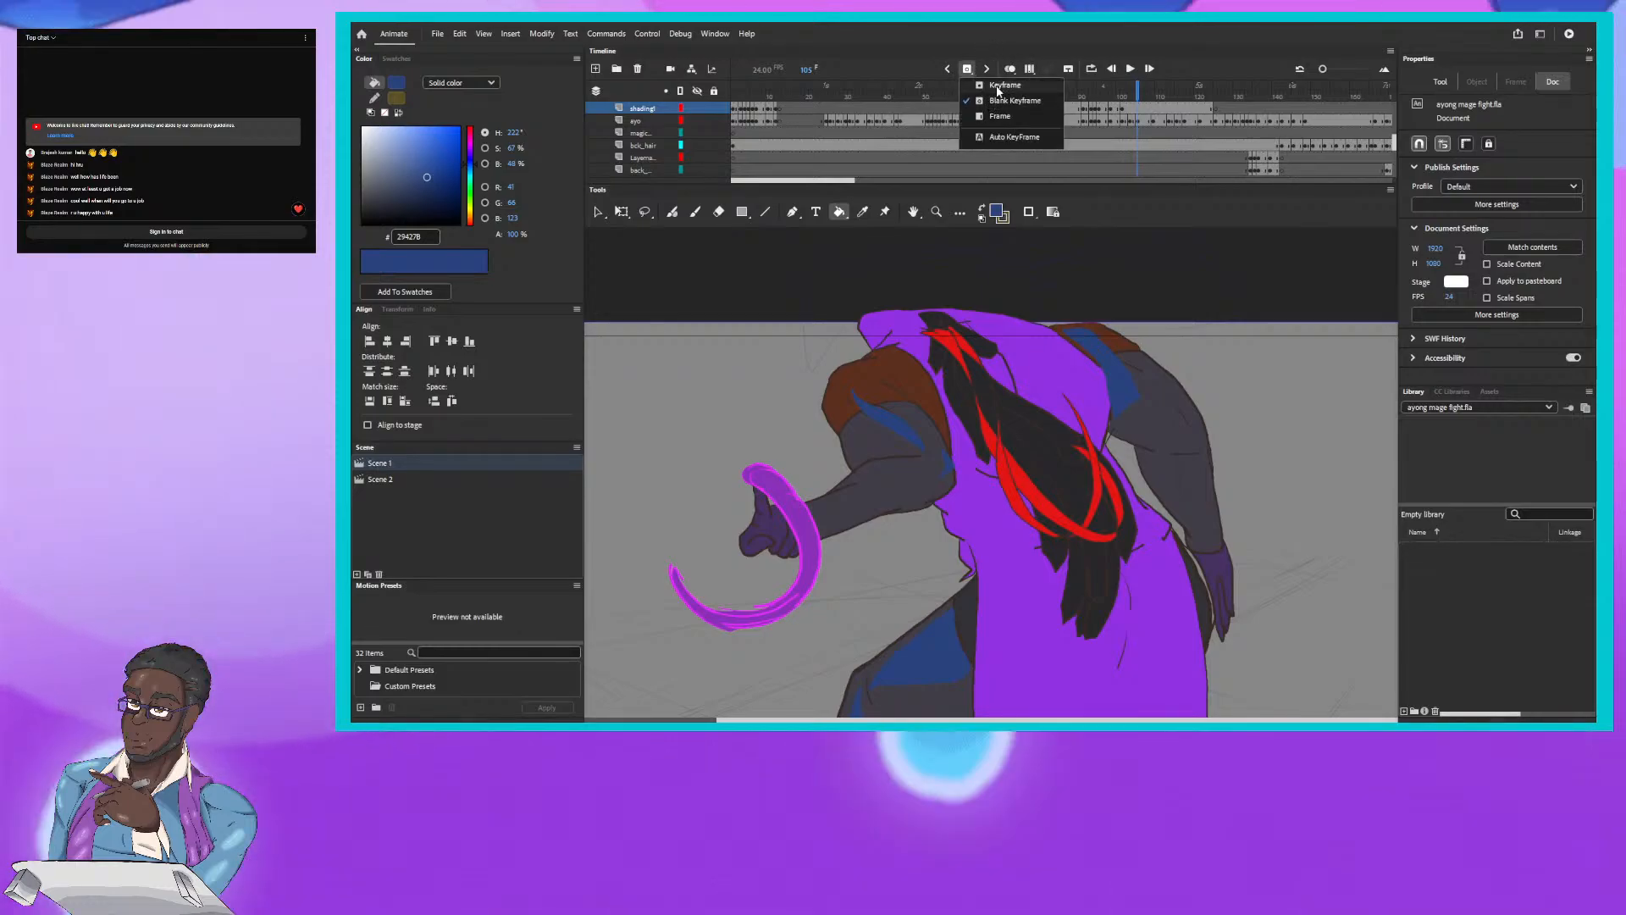
pyautogui.click(1004, 90)
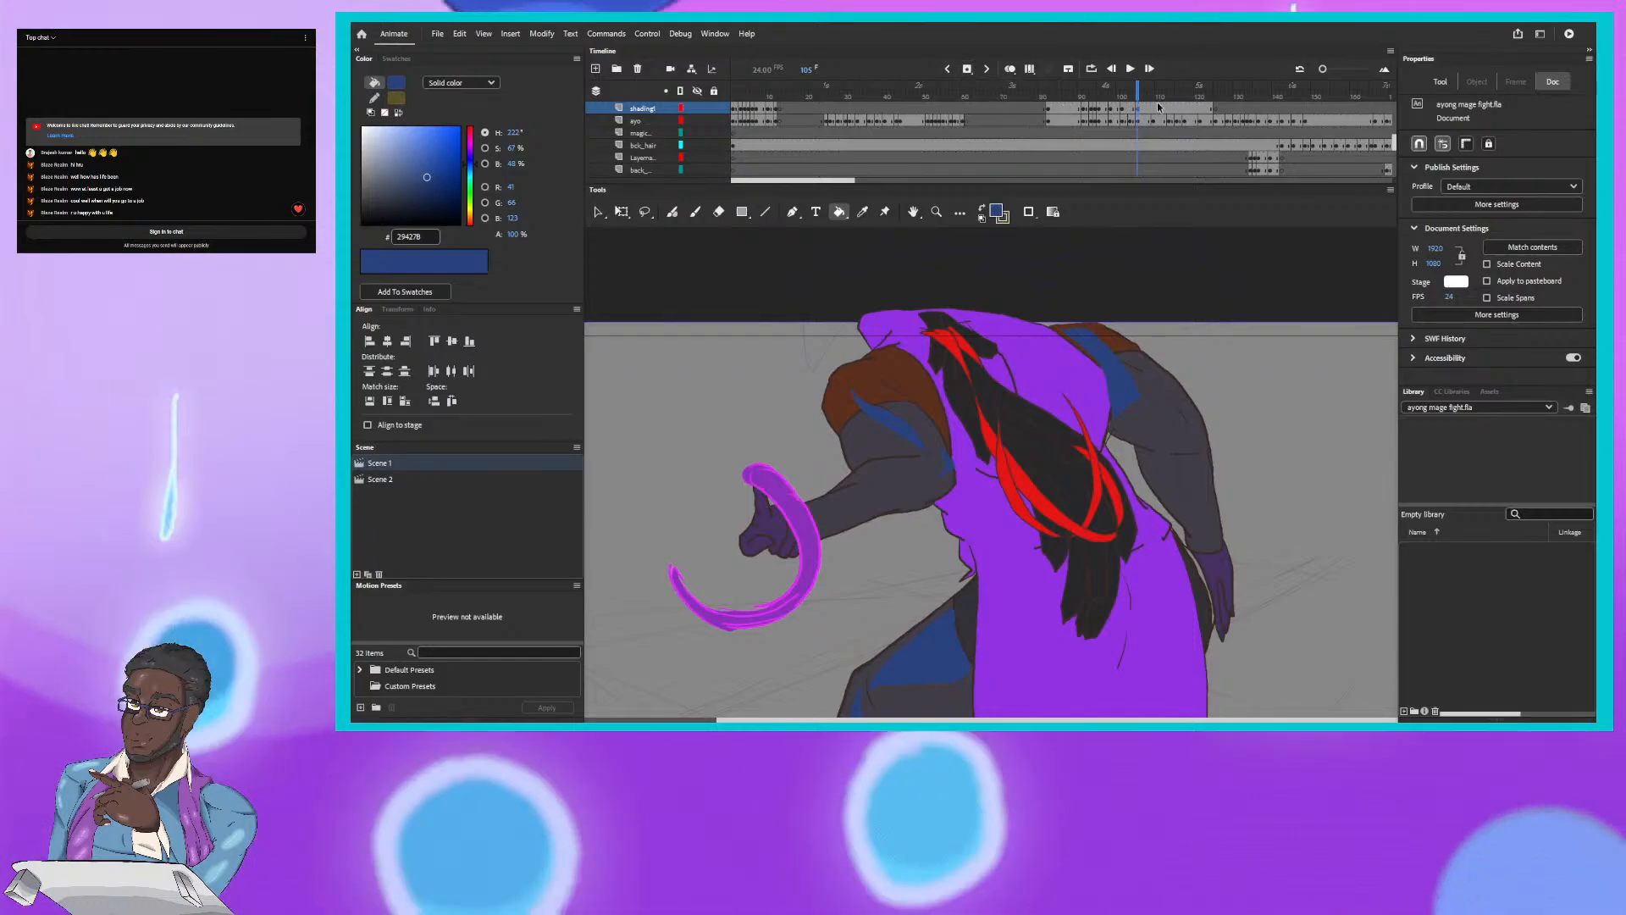
# Step: Step through frames 109 to 117 and examine where the character's pose changes under the shading
pyautogui.press('.')
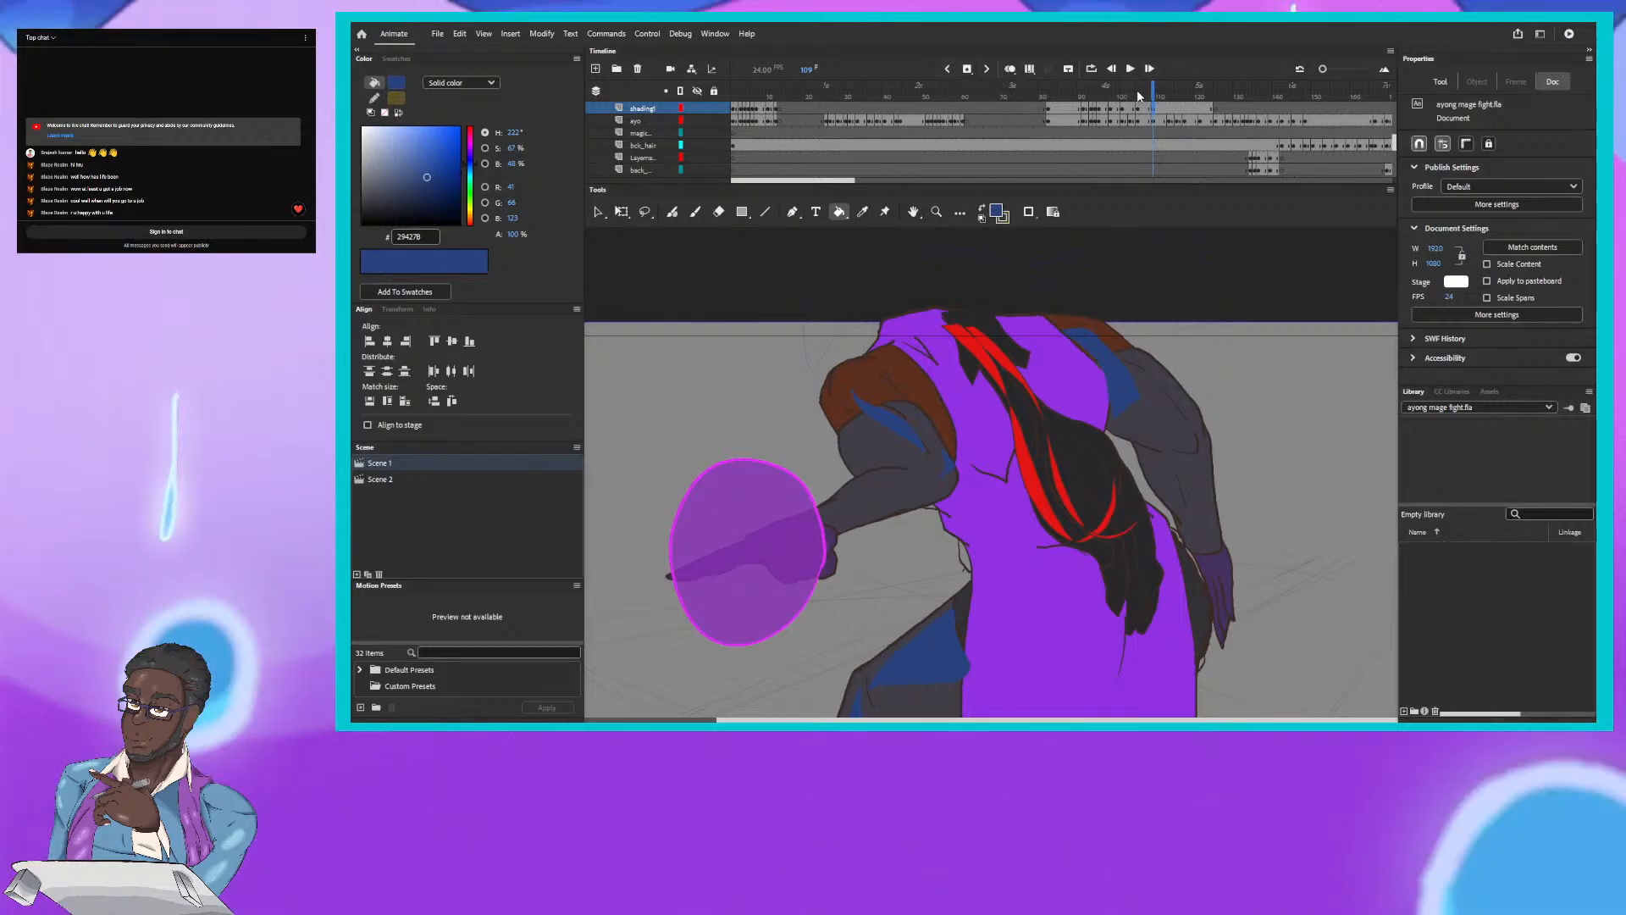
pyautogui.press('.')
pyautogui.press('.')
pyautogui.press('.')
pyautogui.press('.')
pyautogui.press('.')
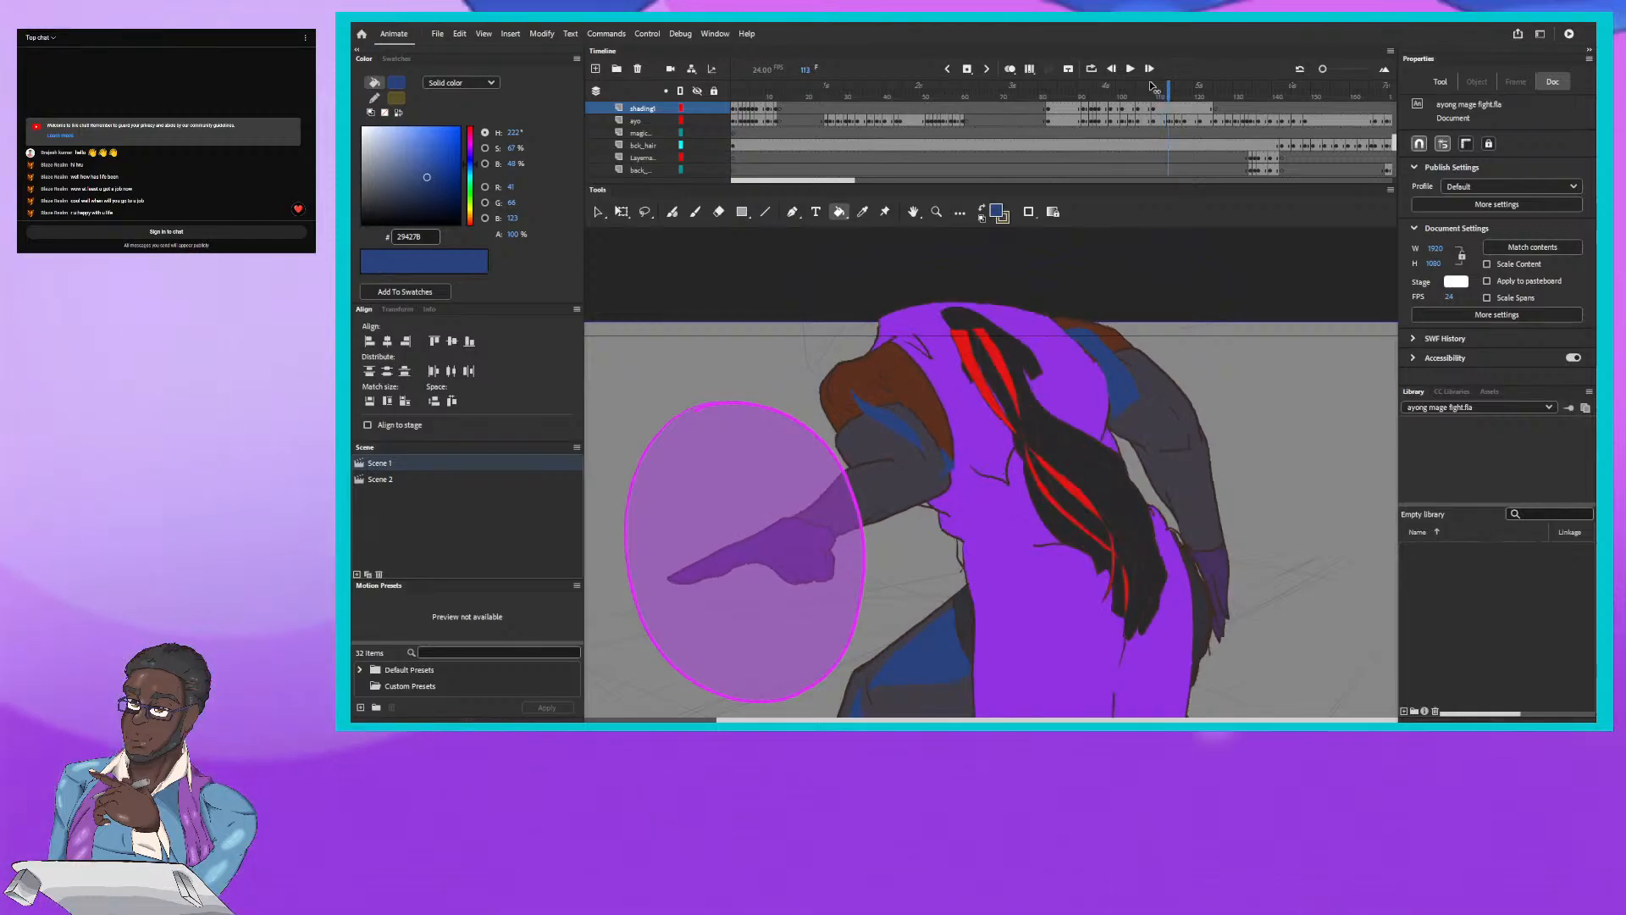
pyautogui.press('.')
pyautogui.press('.')
pyautogui.press('.')
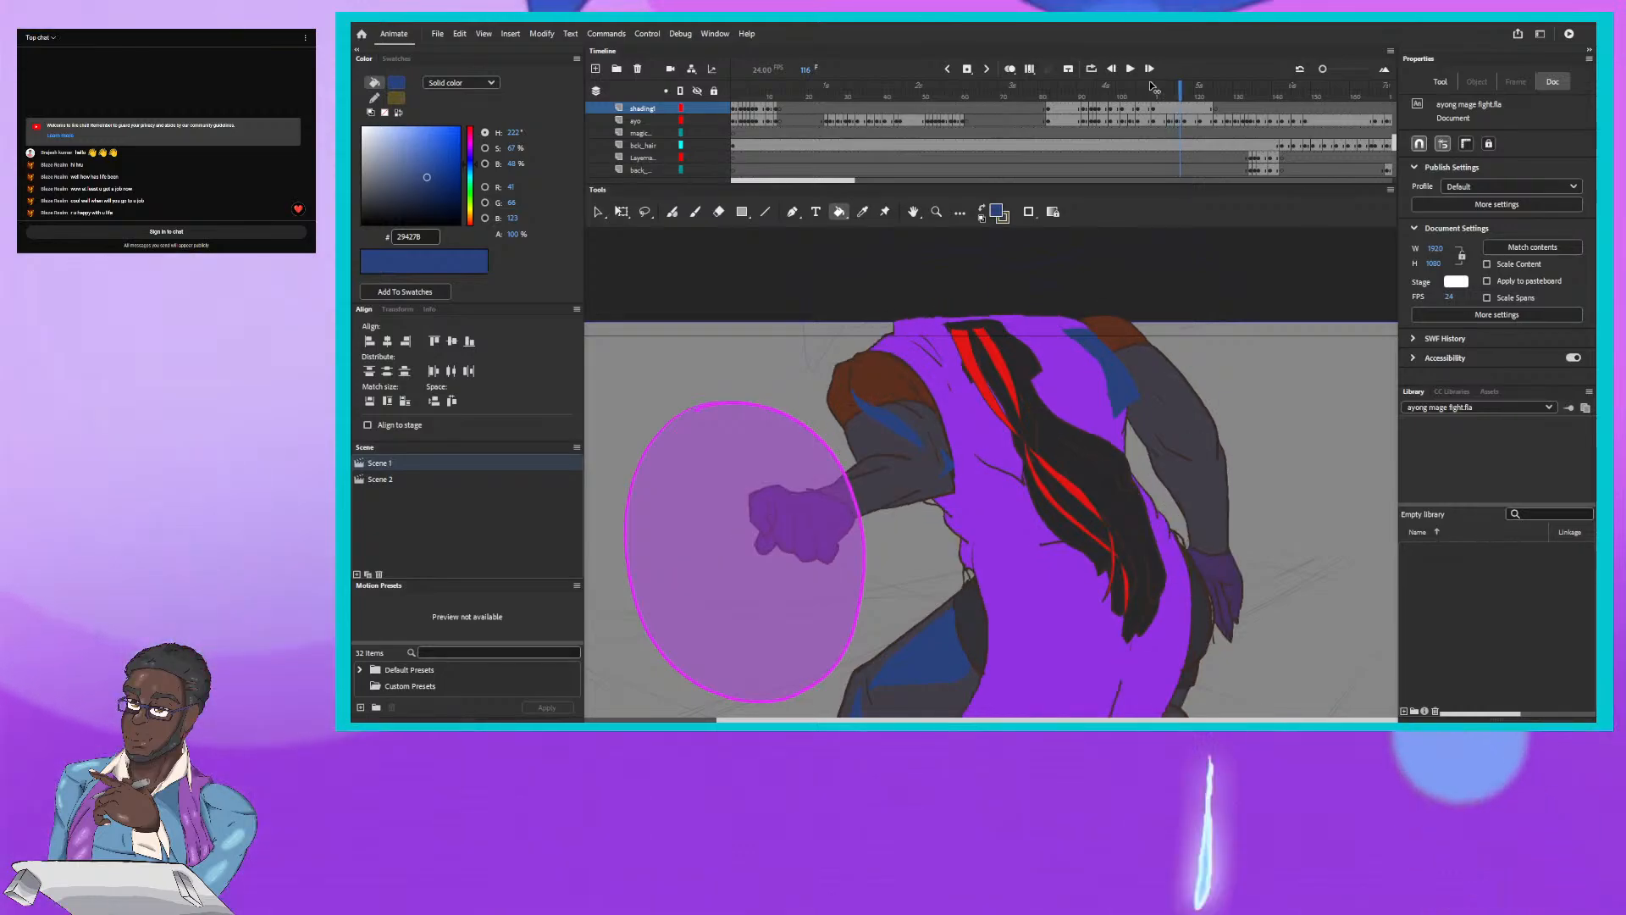
pyautogui.press('.')
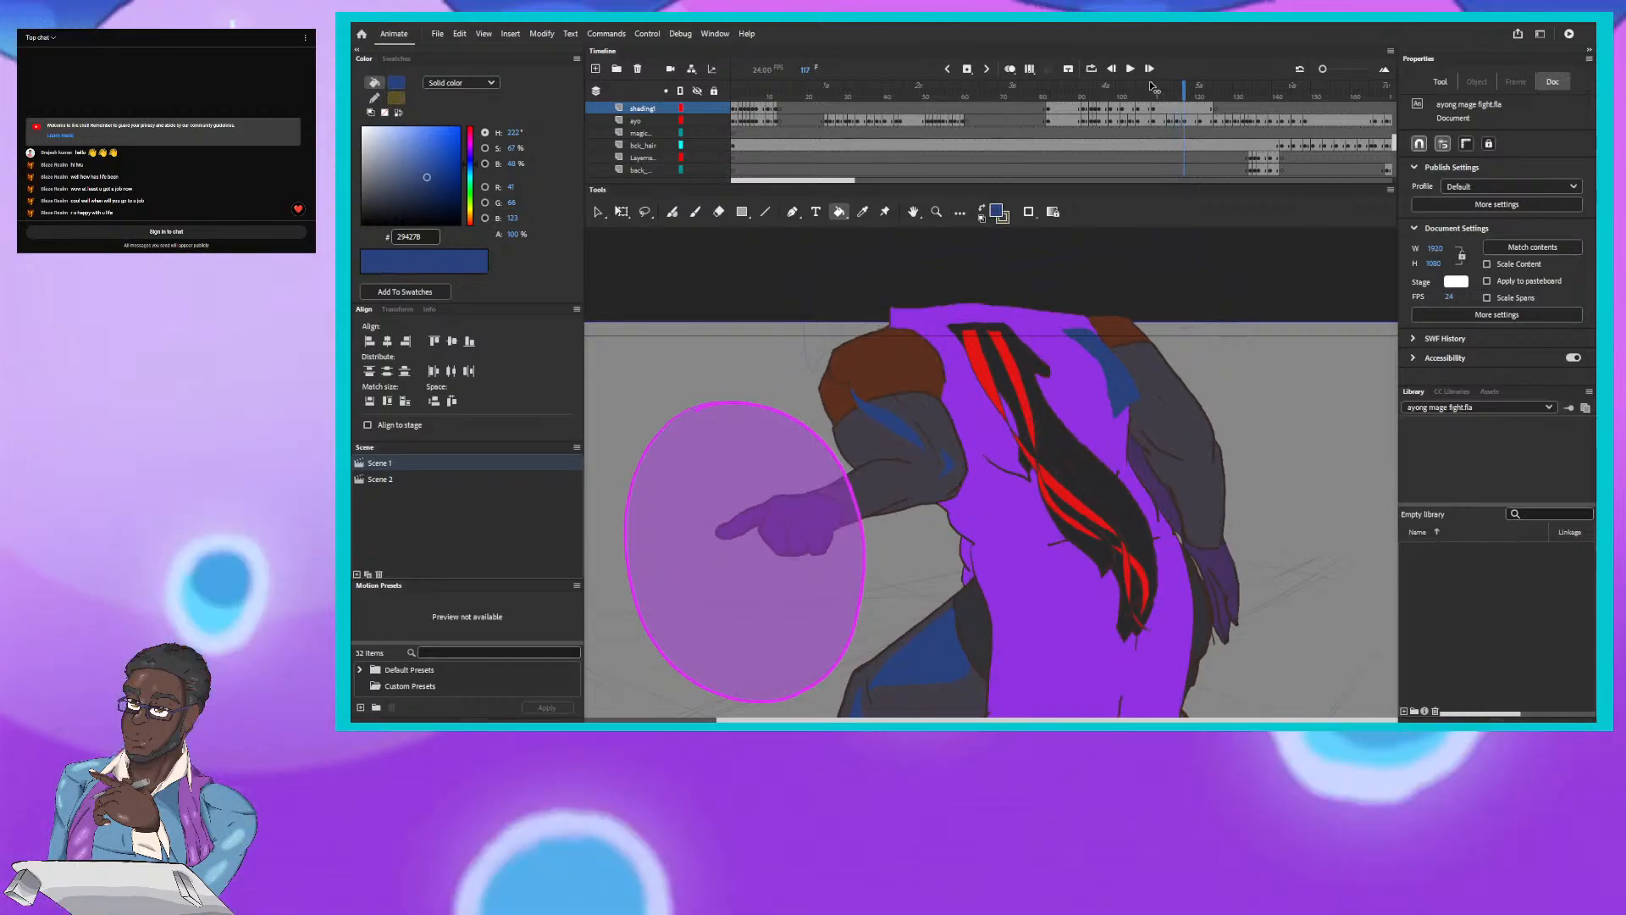
pyautogui.press(',')
pyautogui.press(',')
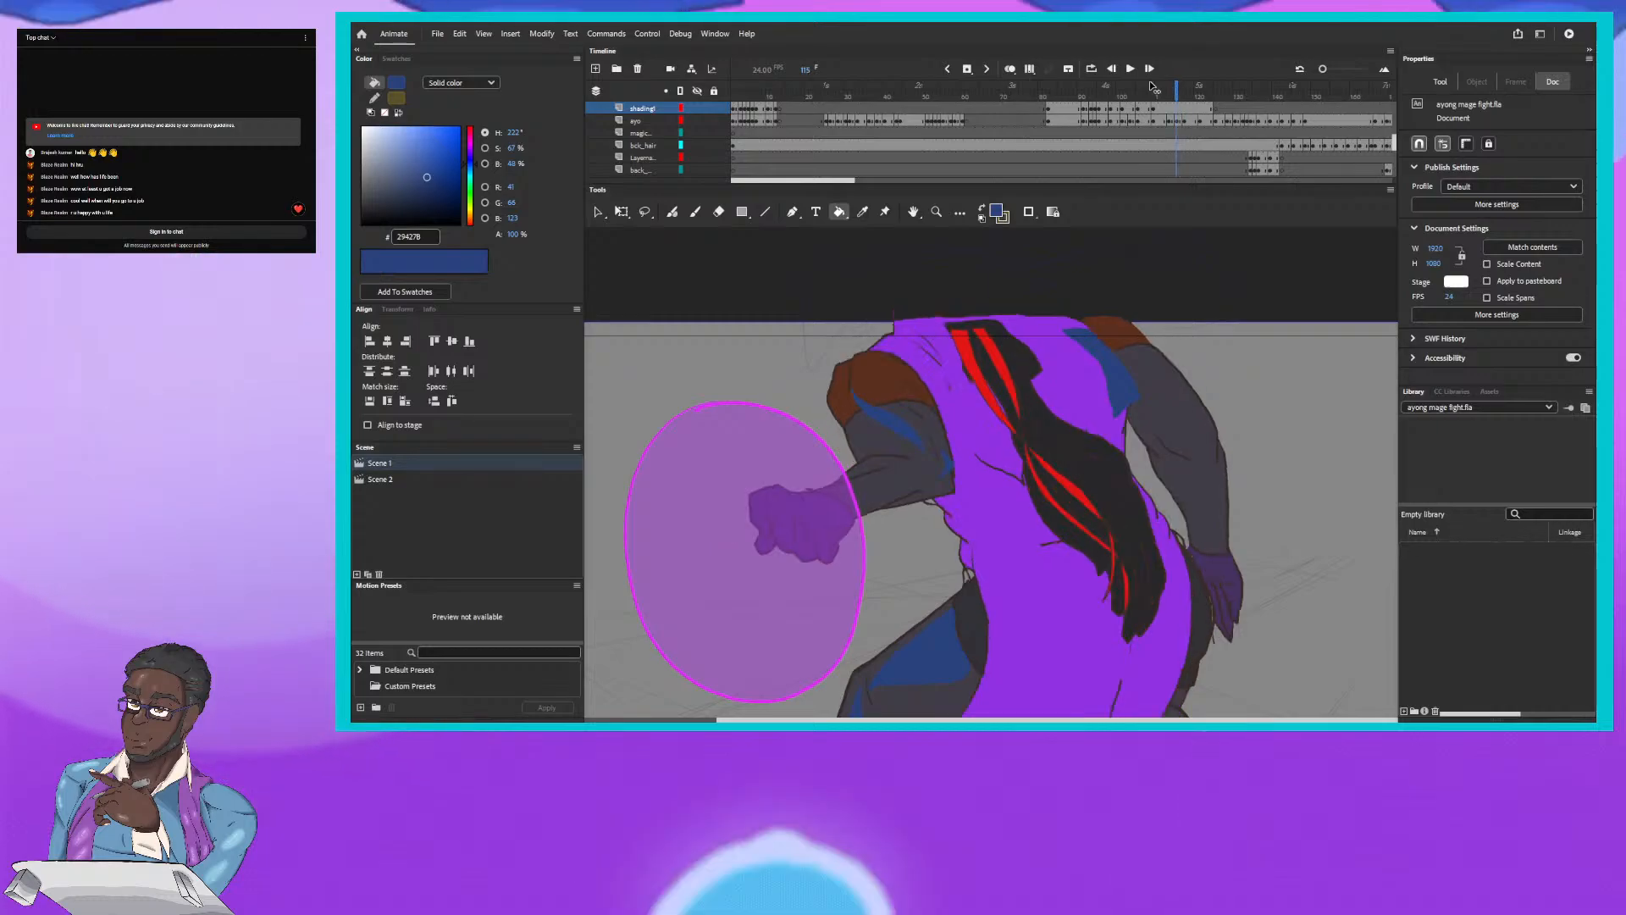
pyautogui.press('.')
pyautogui.press('.')
pyautogui.press('.')
pyautogui.press('.')
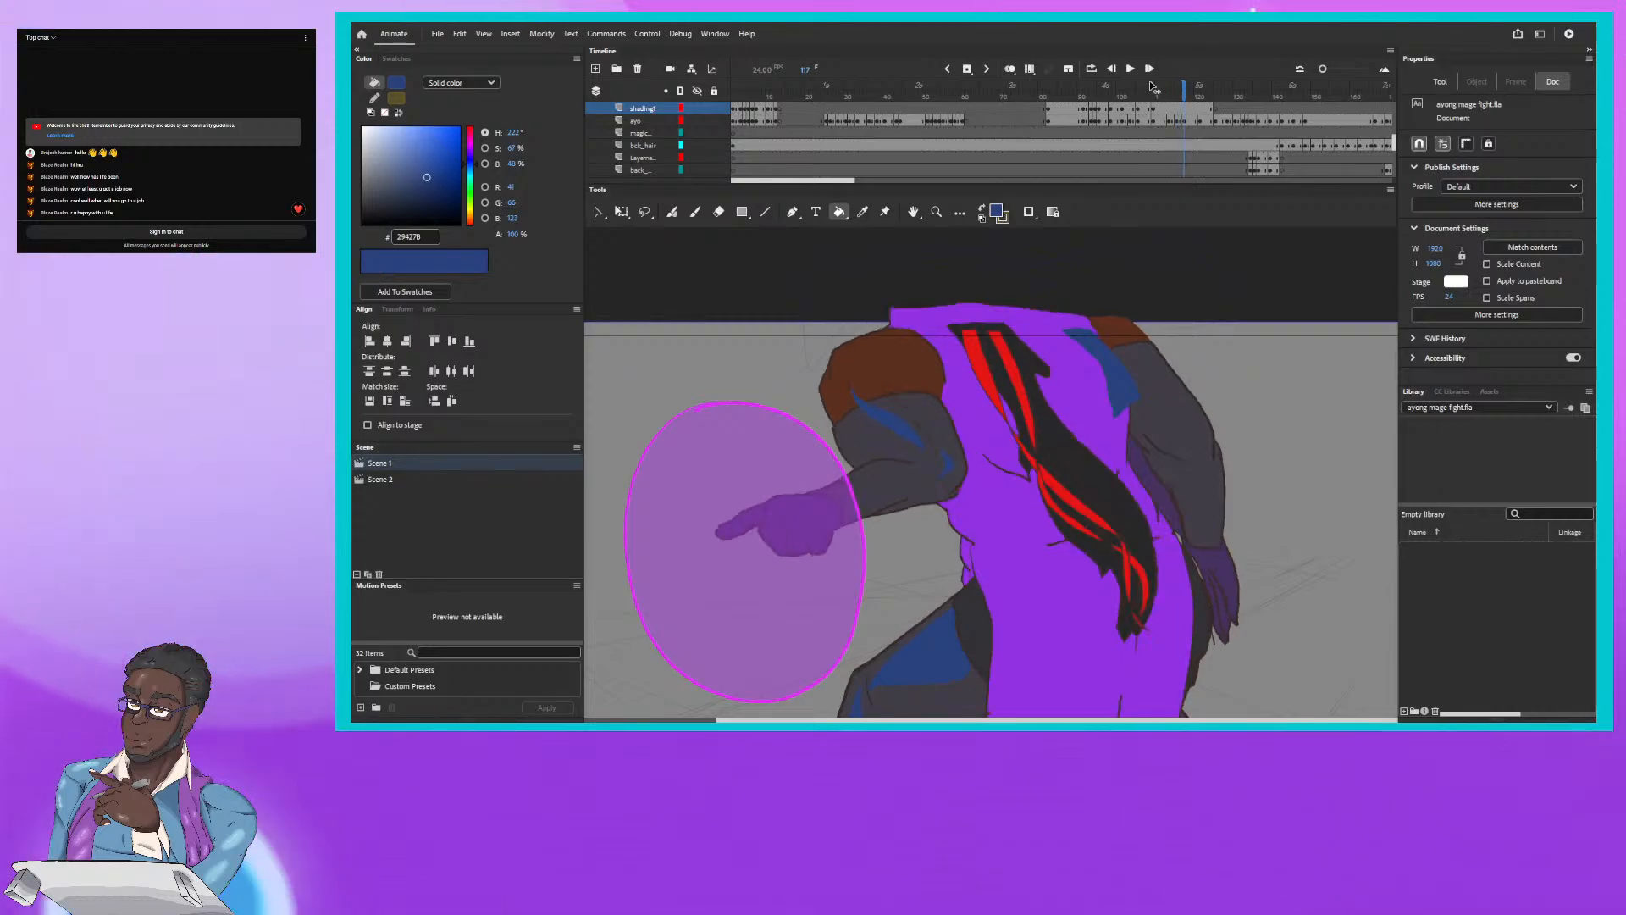
# Step: Compare the poses between frames 117 and 127 to find where the pointing pose ends
pyautogui.press('.')
pyautogui.press('.')
pyautogui.press('.')
pyautogui.press('.')
pyautogui.press('.')
pyautogui.press('.')
pyautogui.press('.')
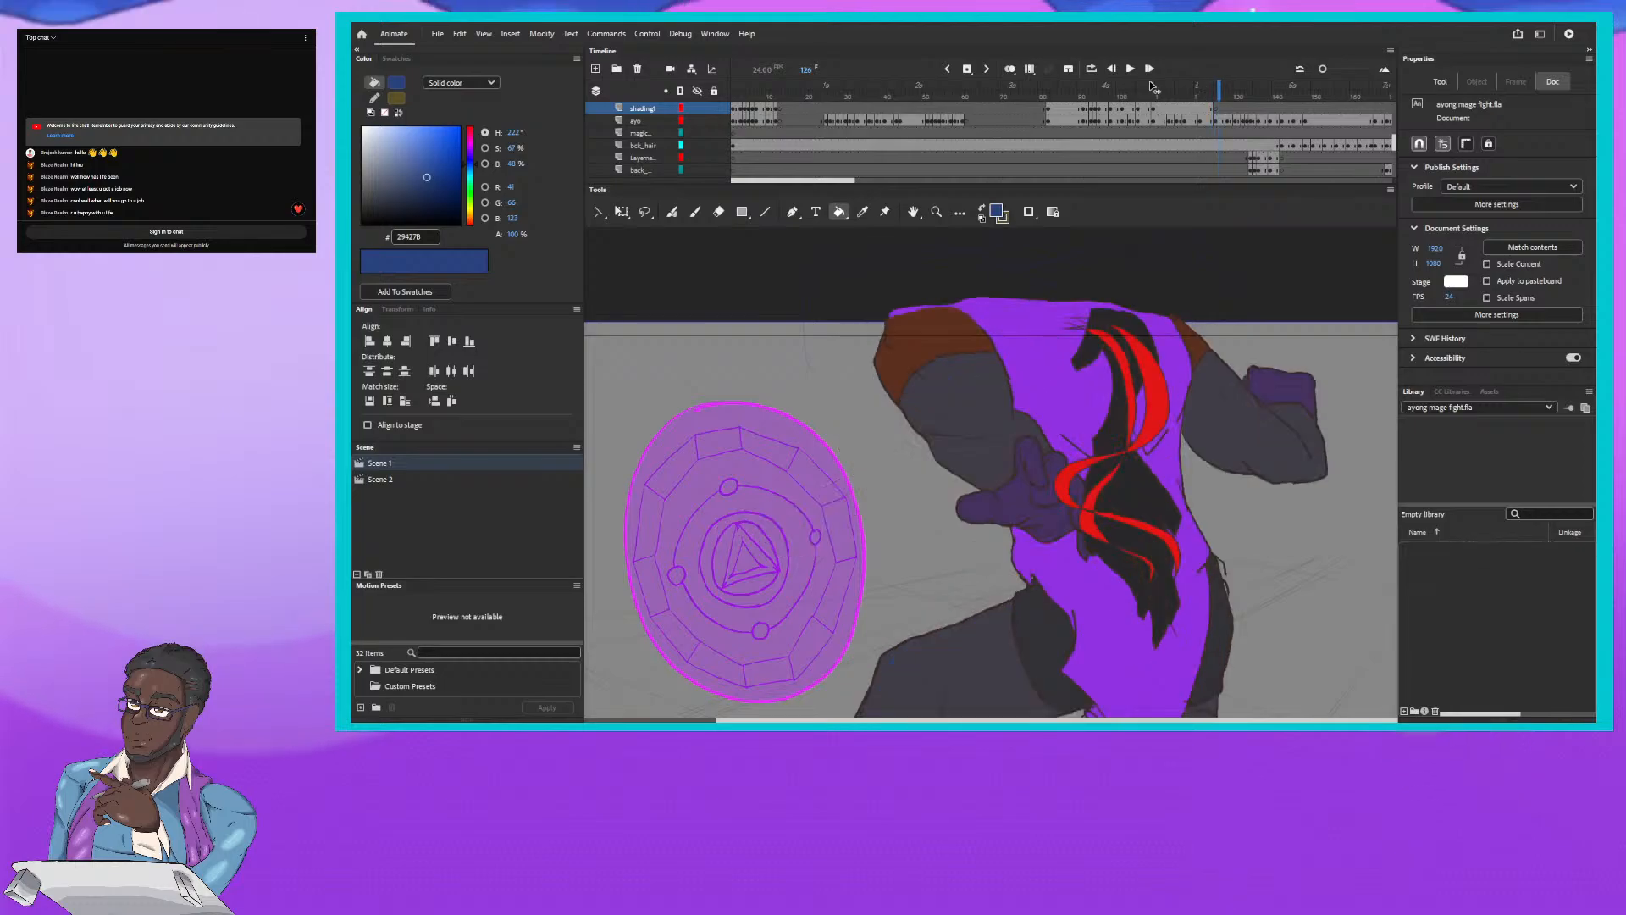
pyautogui.press(',')
pyautogui.press(',')
pyautogui.press(',')
pyautogui.press(',')
pyautogui.press(',')
pyautogui.press(',')
pyautogui.press(',')
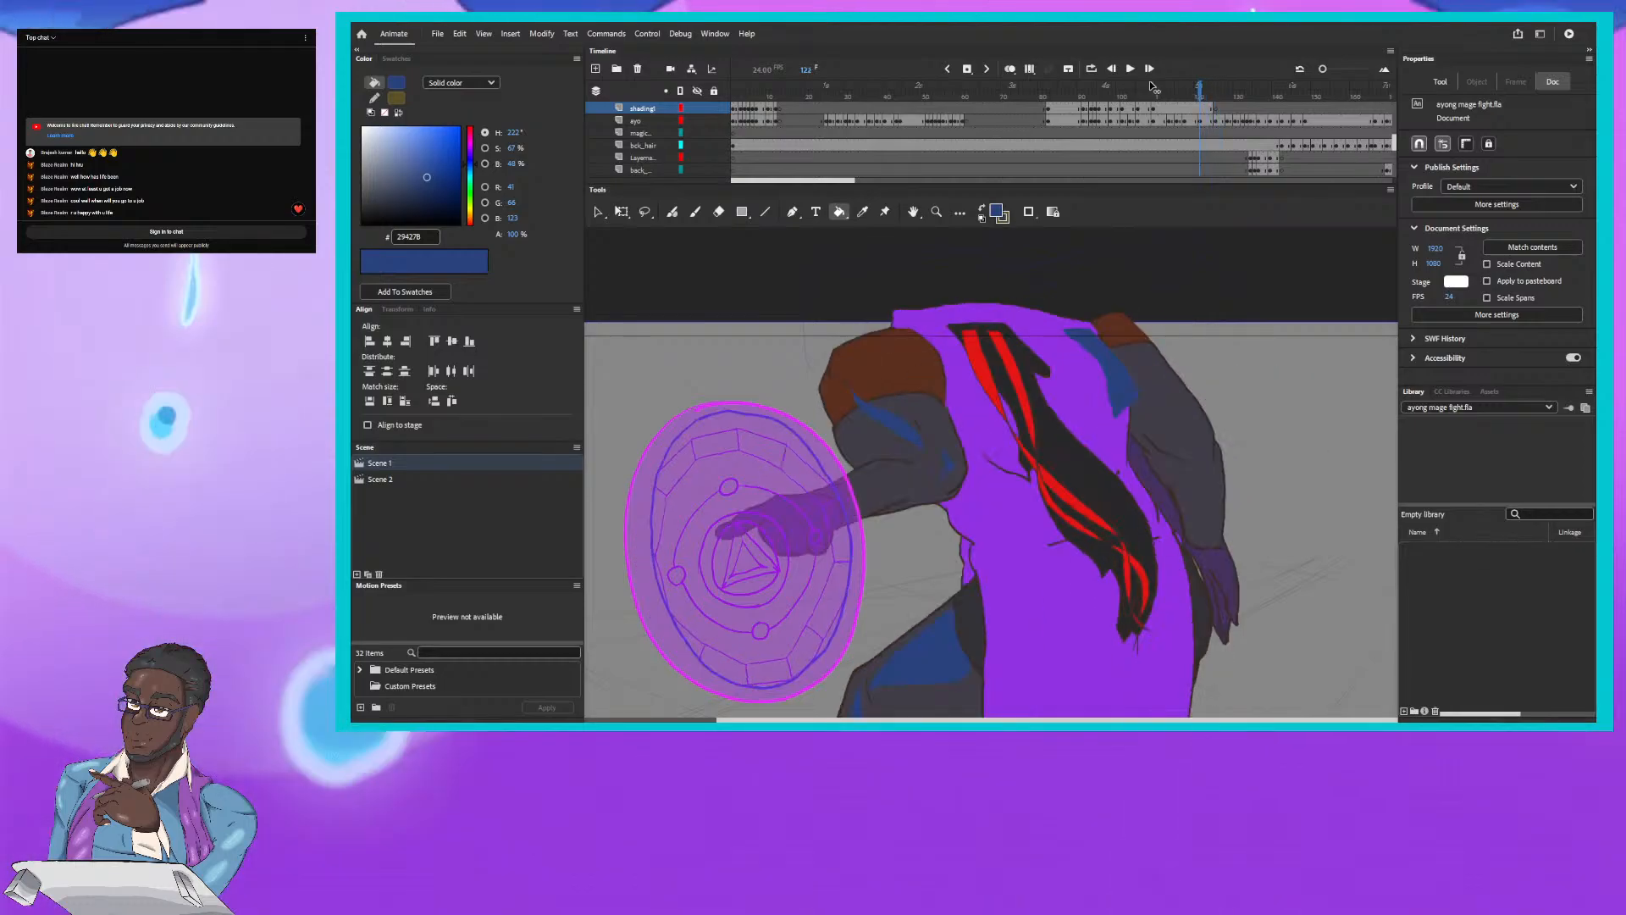
pyautogui.press('.')
pyautogui.press('.')
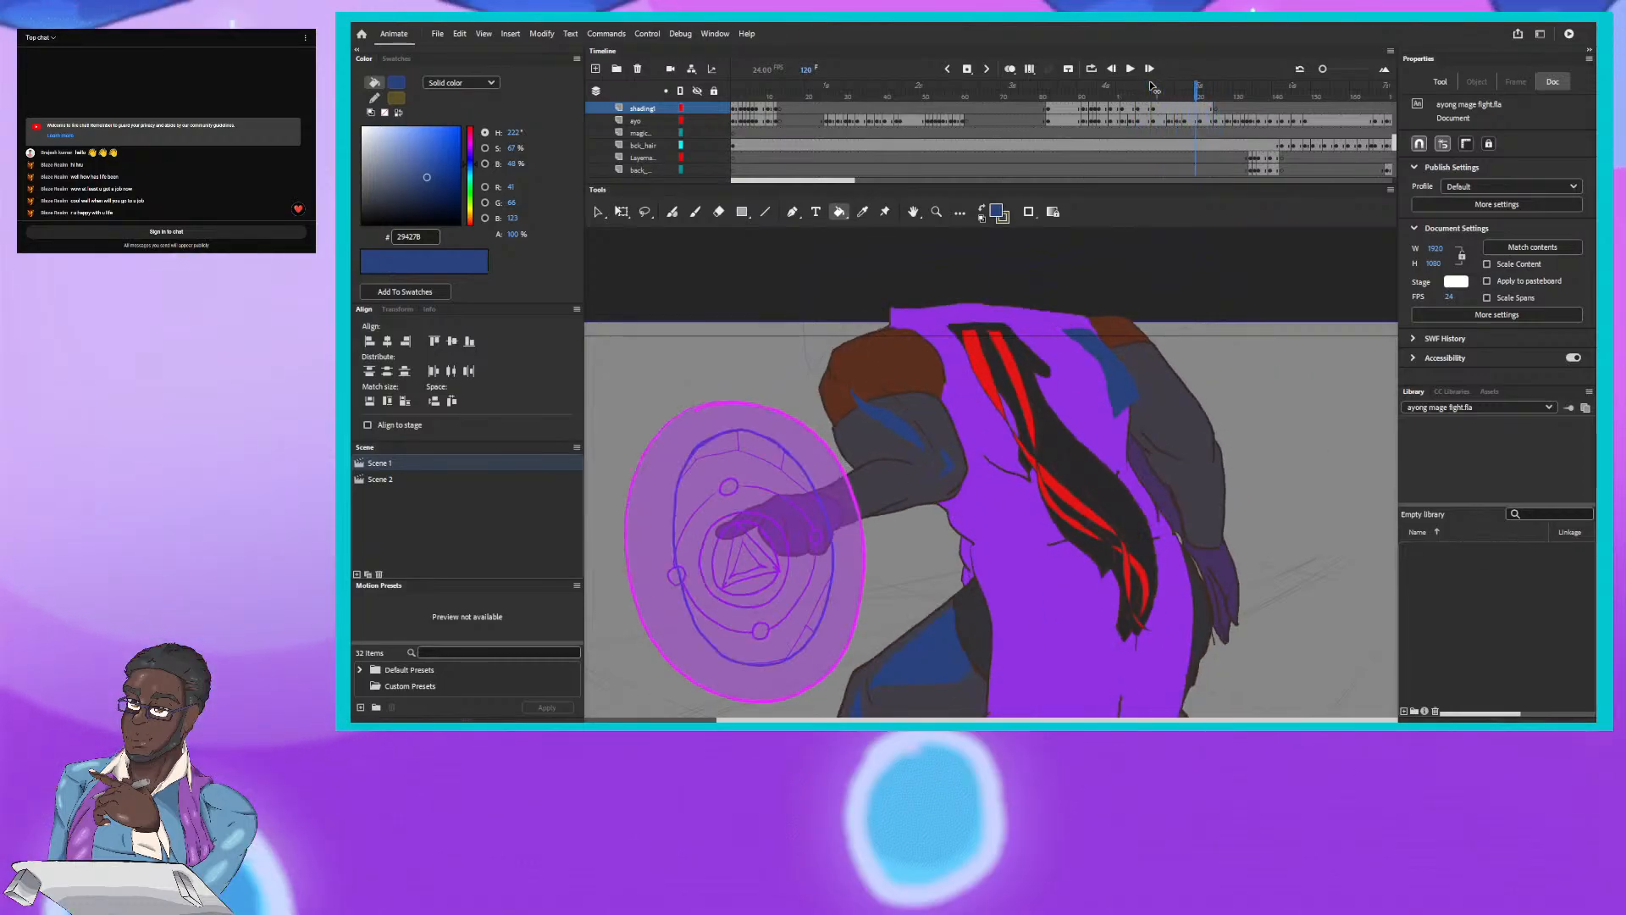
pyautogui.press('.')
pyautogui.press('.')
pyautogui.press('.')
pyautogui.press('.')
pyautogui.press('.')
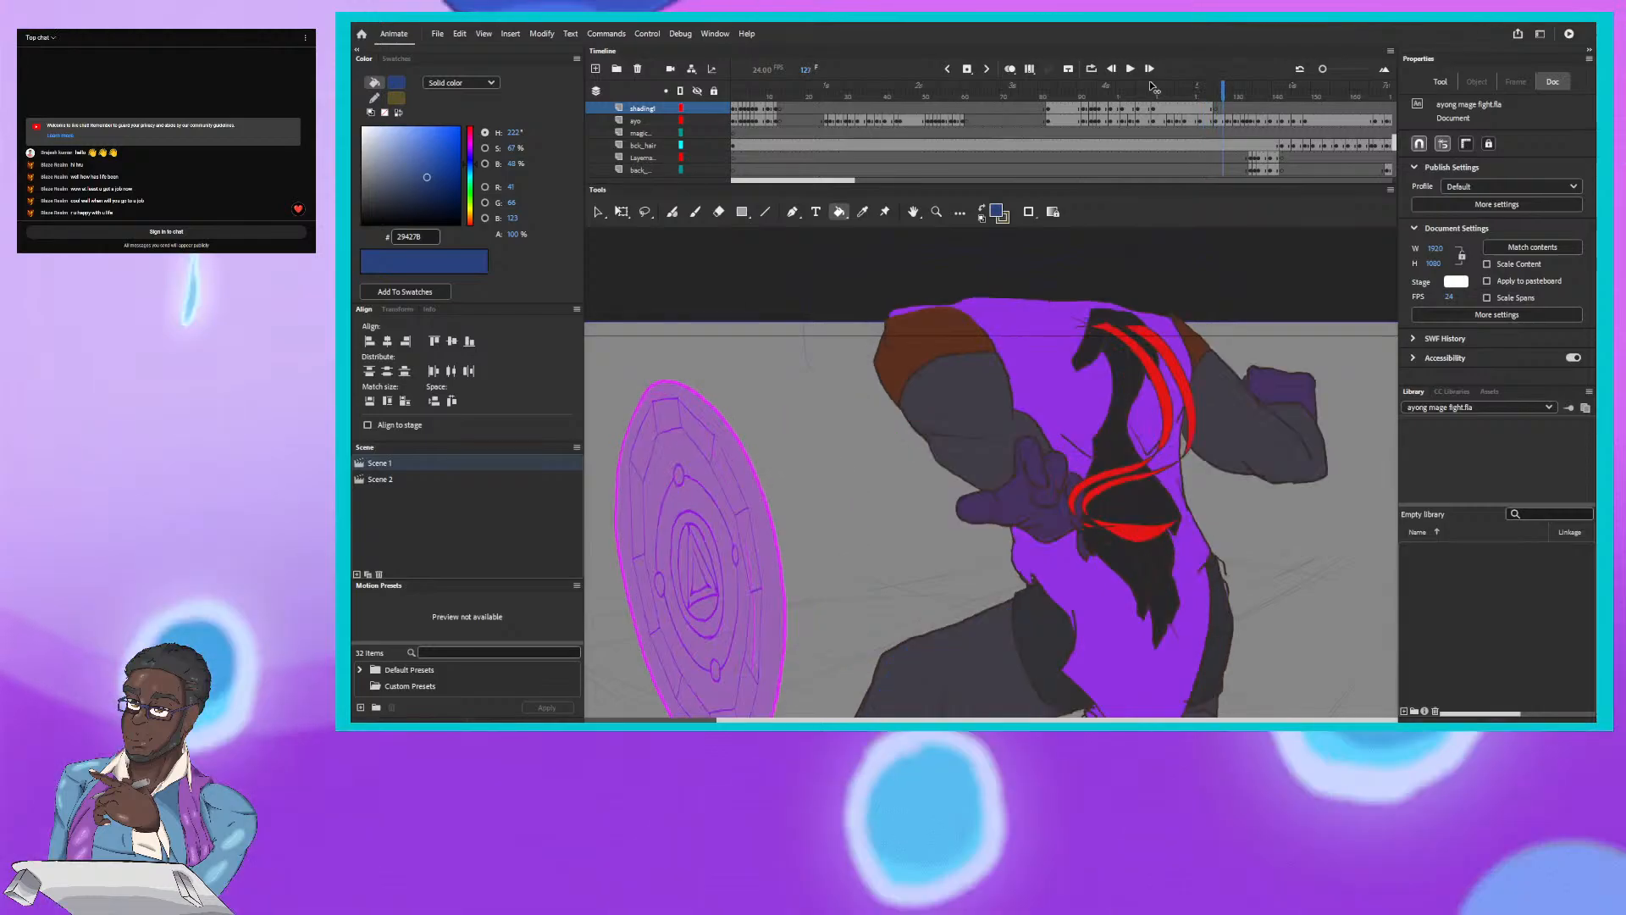
# Step: Go back to frame 100 and review the shading against the pose up to frame 110
pyautogui.press(',')
pyautogui.press(',')
pyautogui.press(',')
pyautogui.press(',')
pyautogui.press(',')
pyautogui.press(',')
pyautogui.press(',')
pyautogui.press(',')
pyautogui.press(',')
pyautogui.press(',')
pyautogui.press(',')
pyautogui.press(',')
pyautogui.press(',')
pyautogui.press(',')
pyautogui.press(',')
pyautogui.press(',')
pyautogui.press(',')
pyautogui.press(',')
pyautogui.press(',')
pyautogui.press(',')
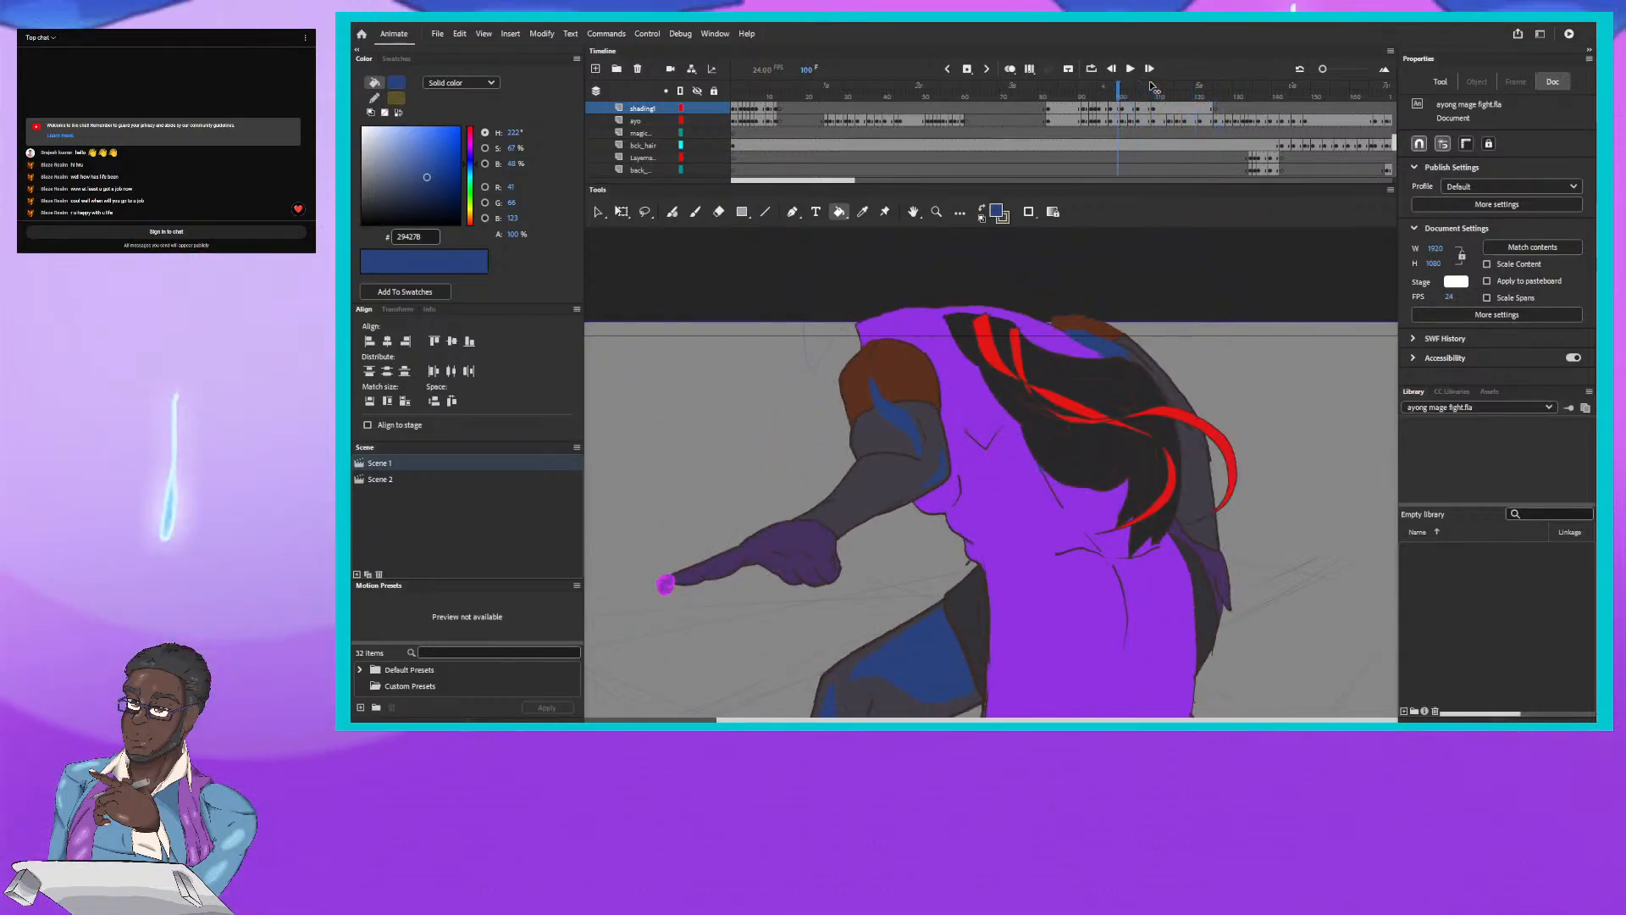
pyautogui.press('.')
pyautogui.press('.')
pyautogui.press('.')
pyautogui.press('.')
pyautogui.press('.')
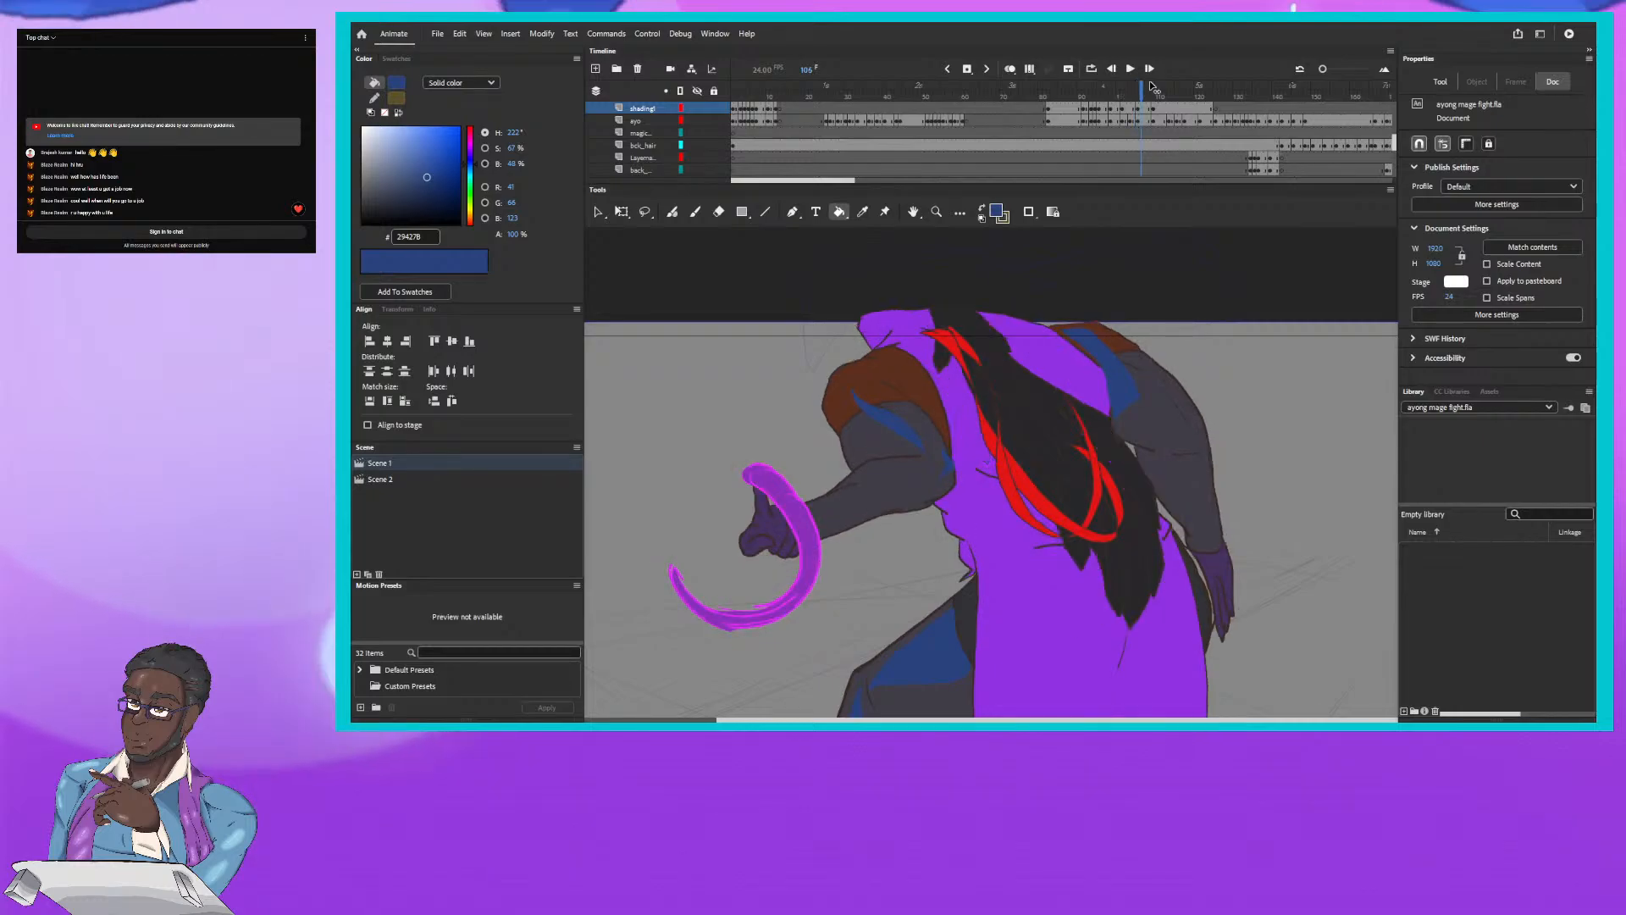
pyautogui.press('.')
pyautogui.press('.')
pyautogui.press('.')
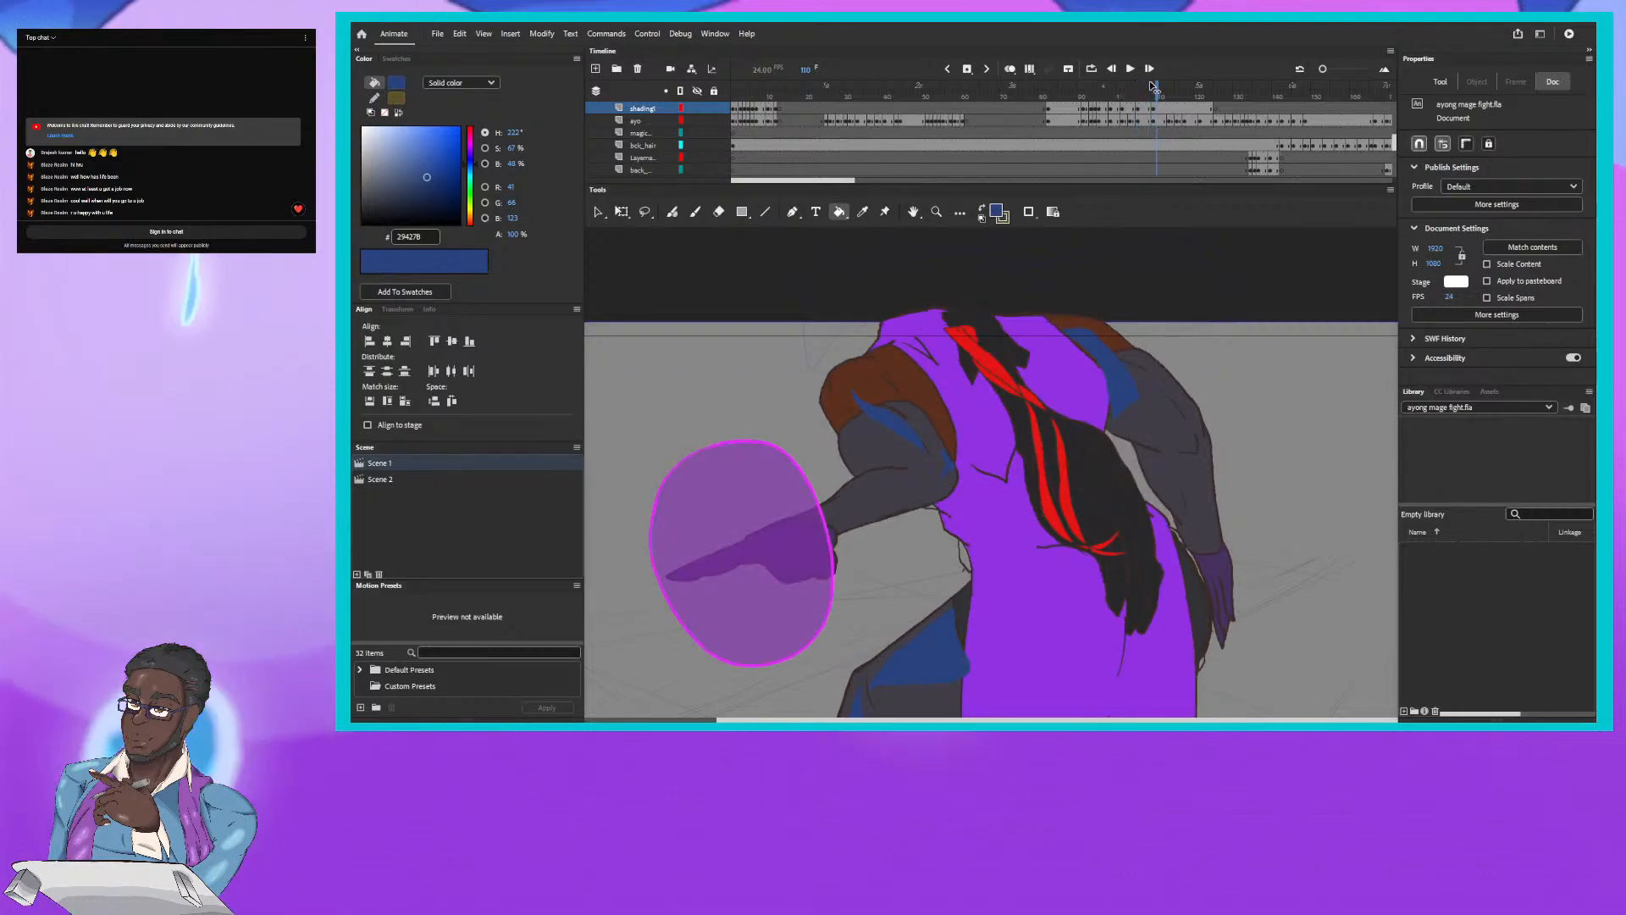
# Step: Insert keyframes on the shading layer at the pose changes on frames 115 and 117
pyautogui.press('.')
pyautogui.press('.')
pyautogui.press('.')
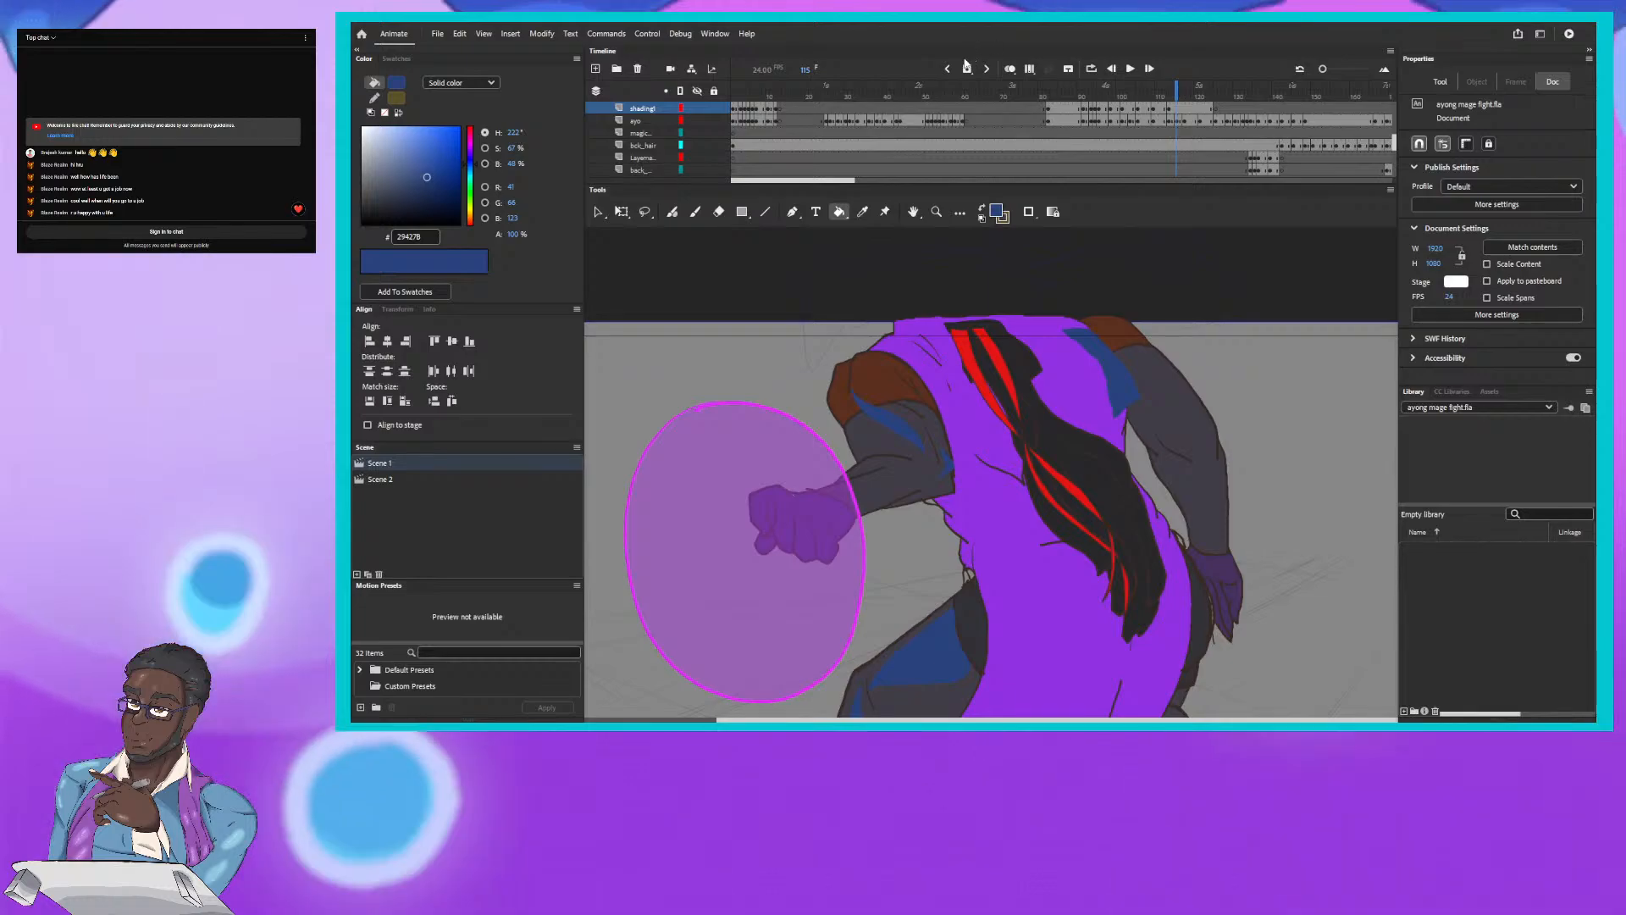
pyautogui.press('.')
pyautogui.press('.')
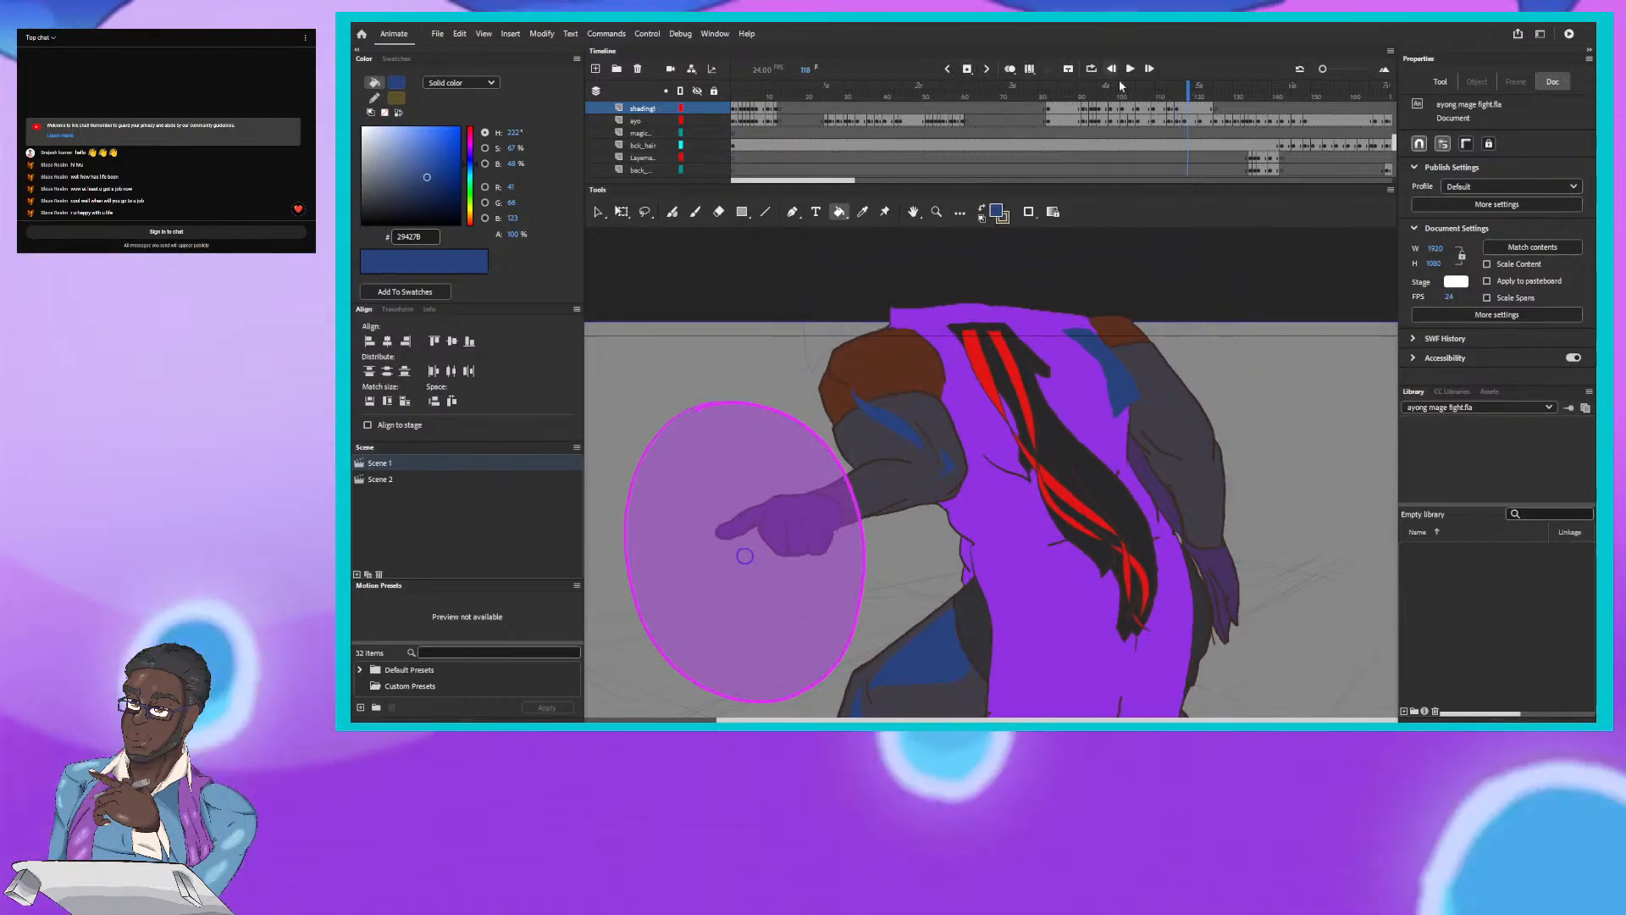
pyautogui.click(1189, 92)
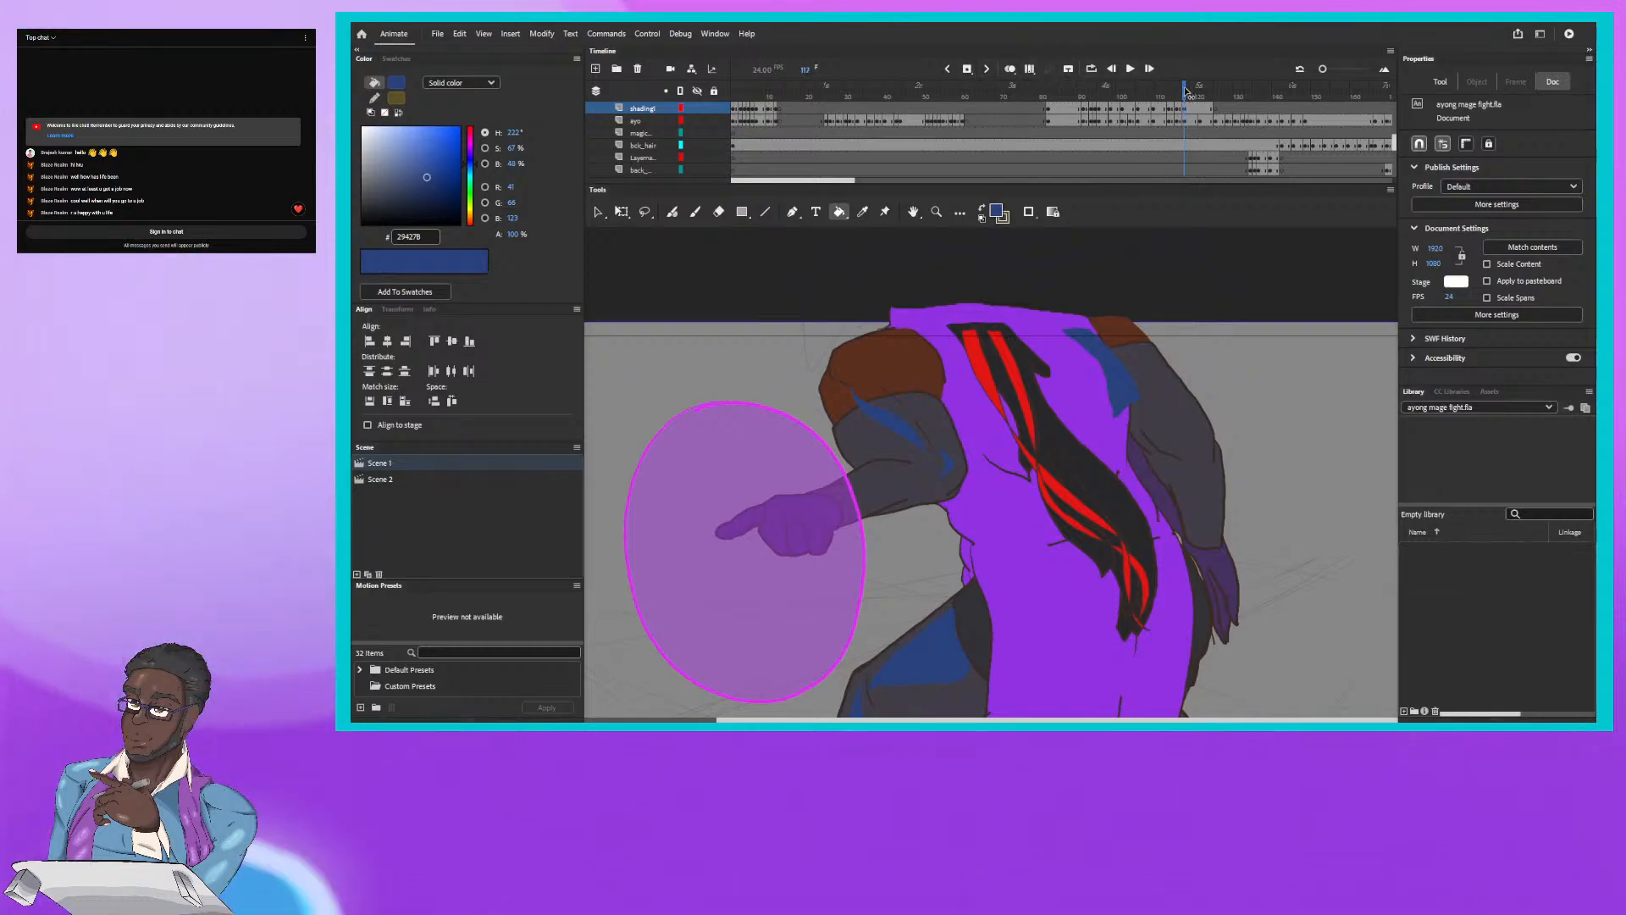
# Step: Step from frame 117 to 125 and back to 97, examining how the shading follows each pose
pyautogui.press('.')
pyautogui.press('.')
pyautogui.press('.')
pyautogui.press('.')
pyautogui.press('.')
pyautogui.press('.')
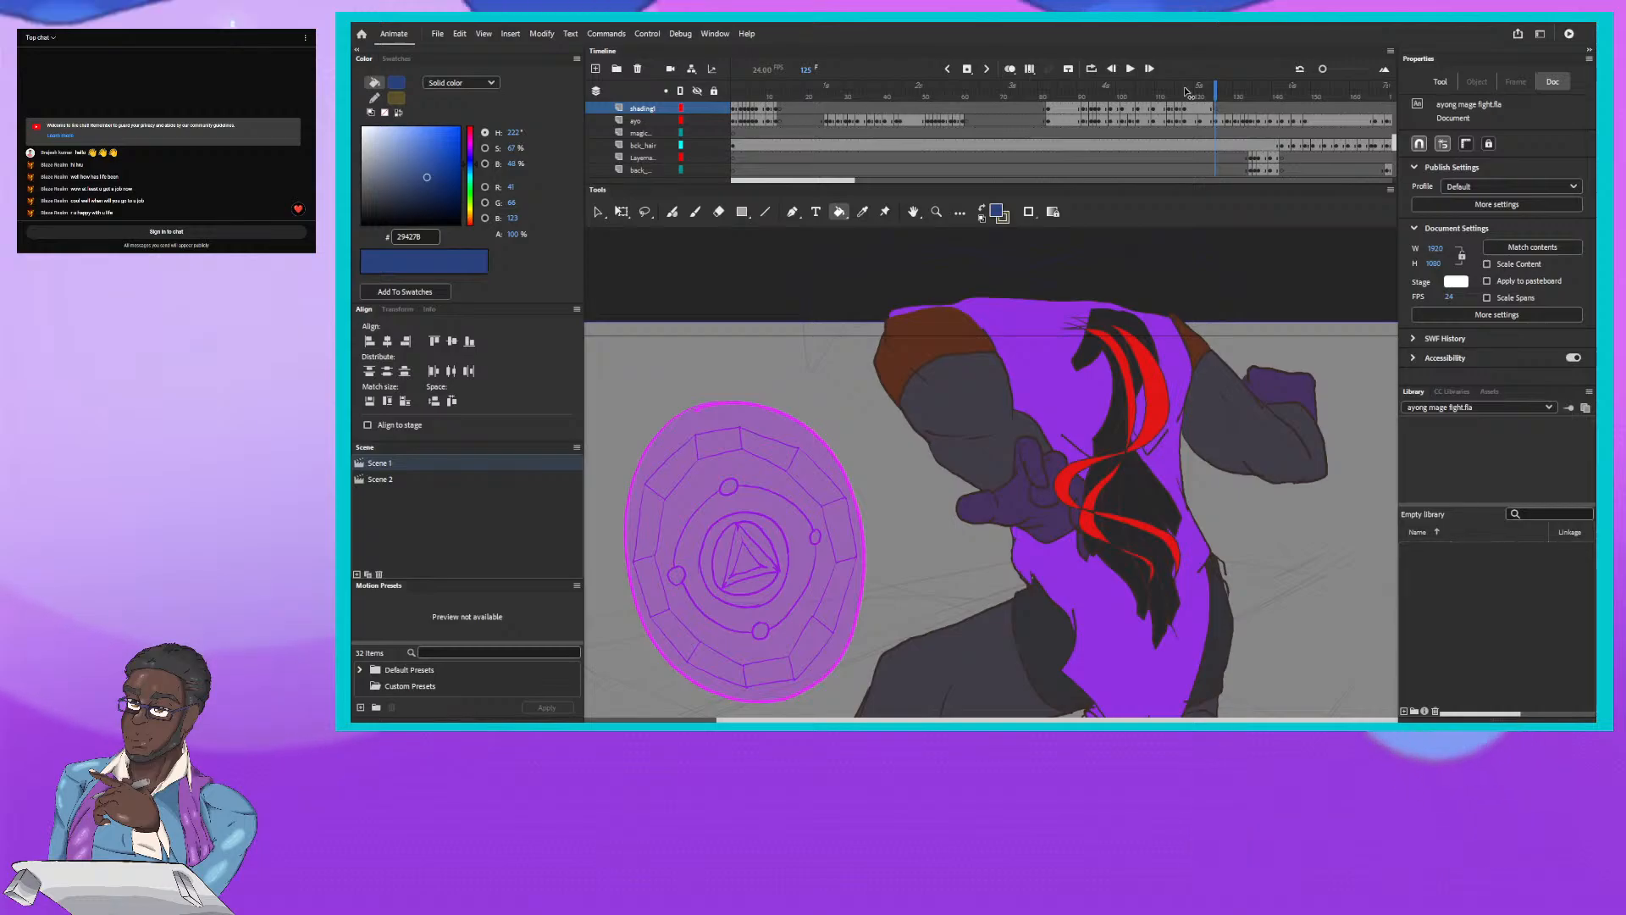
pyautogui.press(',')
pyautogui.press(',')
pyautogui.press(',')
pyautogui.press(',')
pyautogui.press(',')
pyautogui.press(',')
pyautogui.press(',')
pyautogui.press(',')
pyautogui.press(',')
pyautogui.press(',')
pyautogui.press(',')
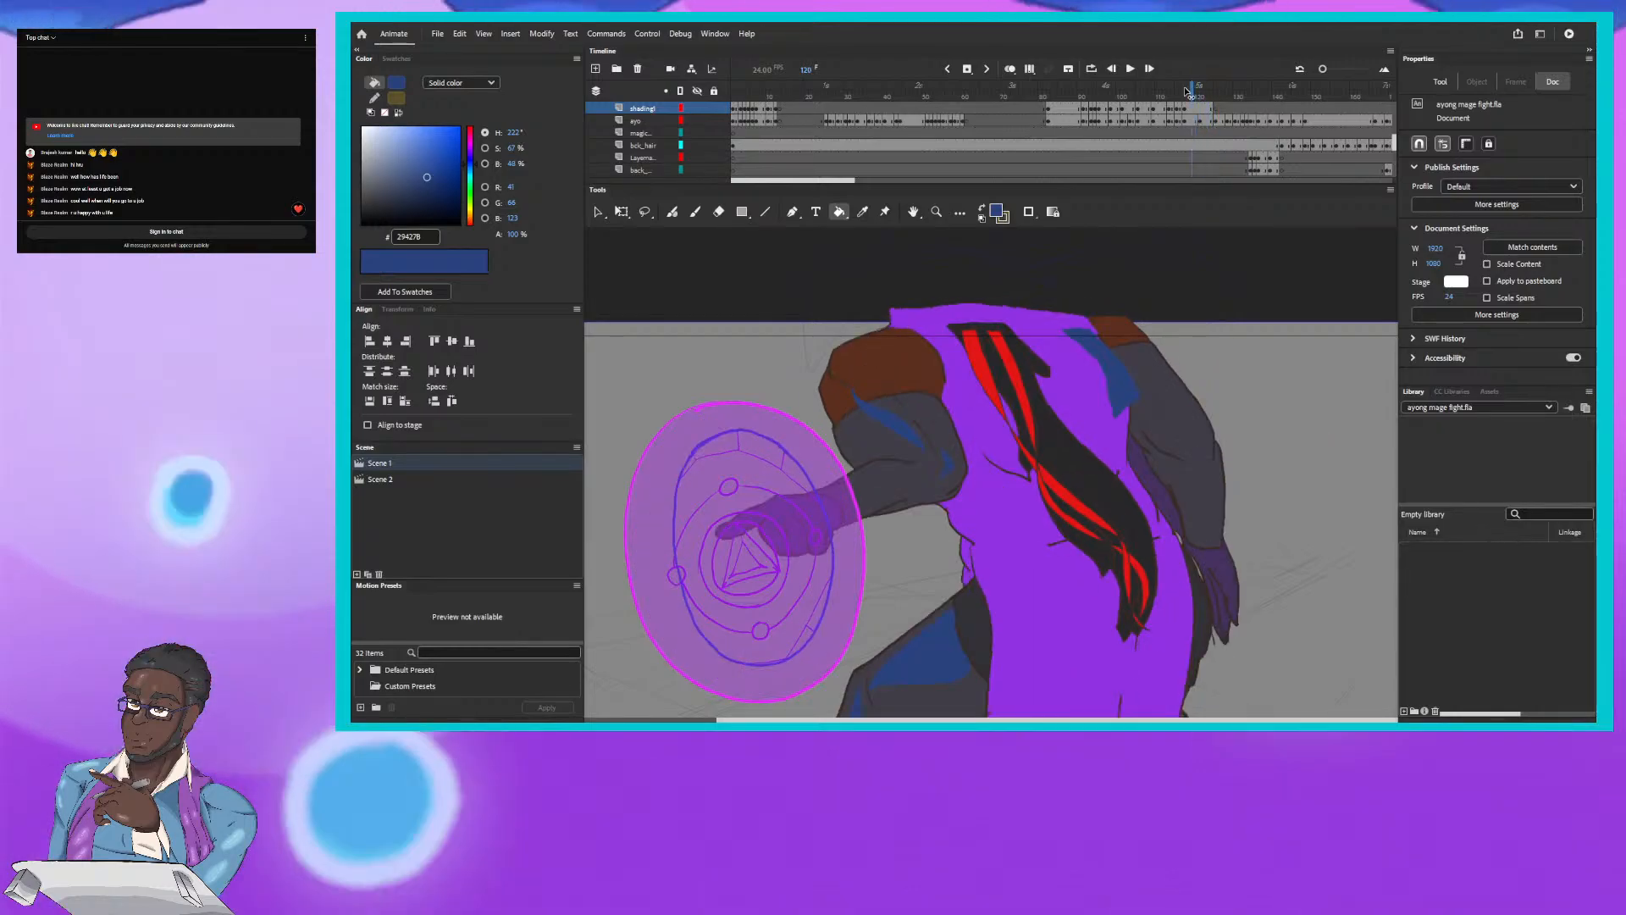
pyautogui.press(',')
pyautogui.press(',')
pyautogui.press(',')
pyautogui.press(',')
pyautogui.press(',')
pyautogui.press(',')
pyautogui.press(',')
pyautogui.press(',')
pyautogui.press(',')
pyautogui.press(',')
pyautogui.press(',')
pyautogui.press(',')
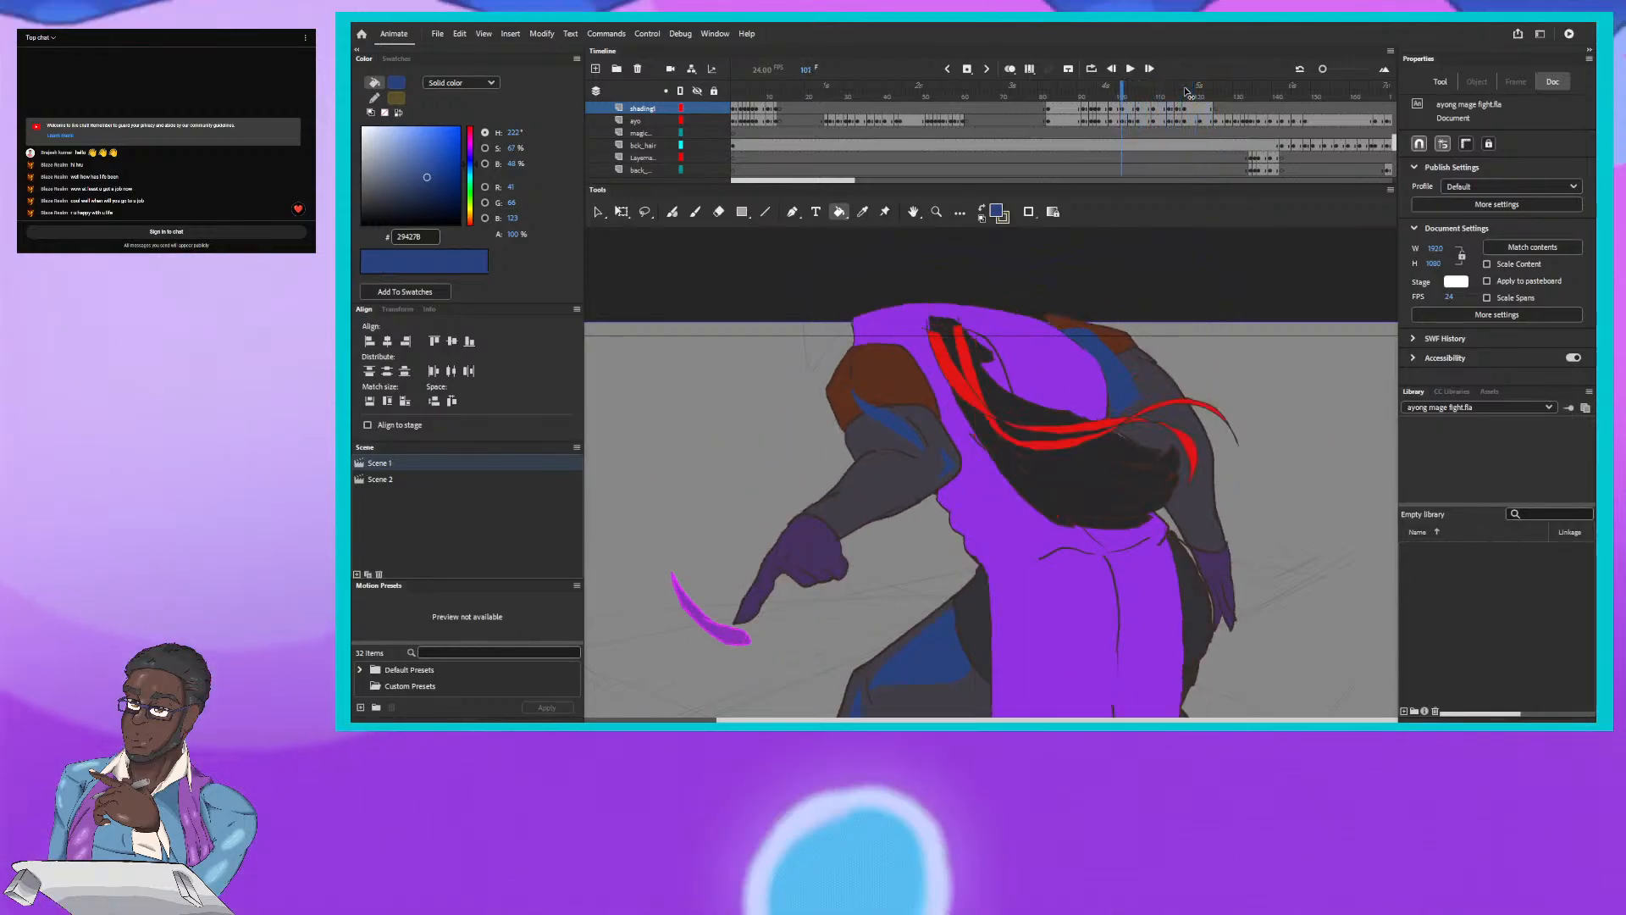
pyautogui.press(',')
pyautogui.press(',')
pyautogui.press(',')
pyautogui.press(',')
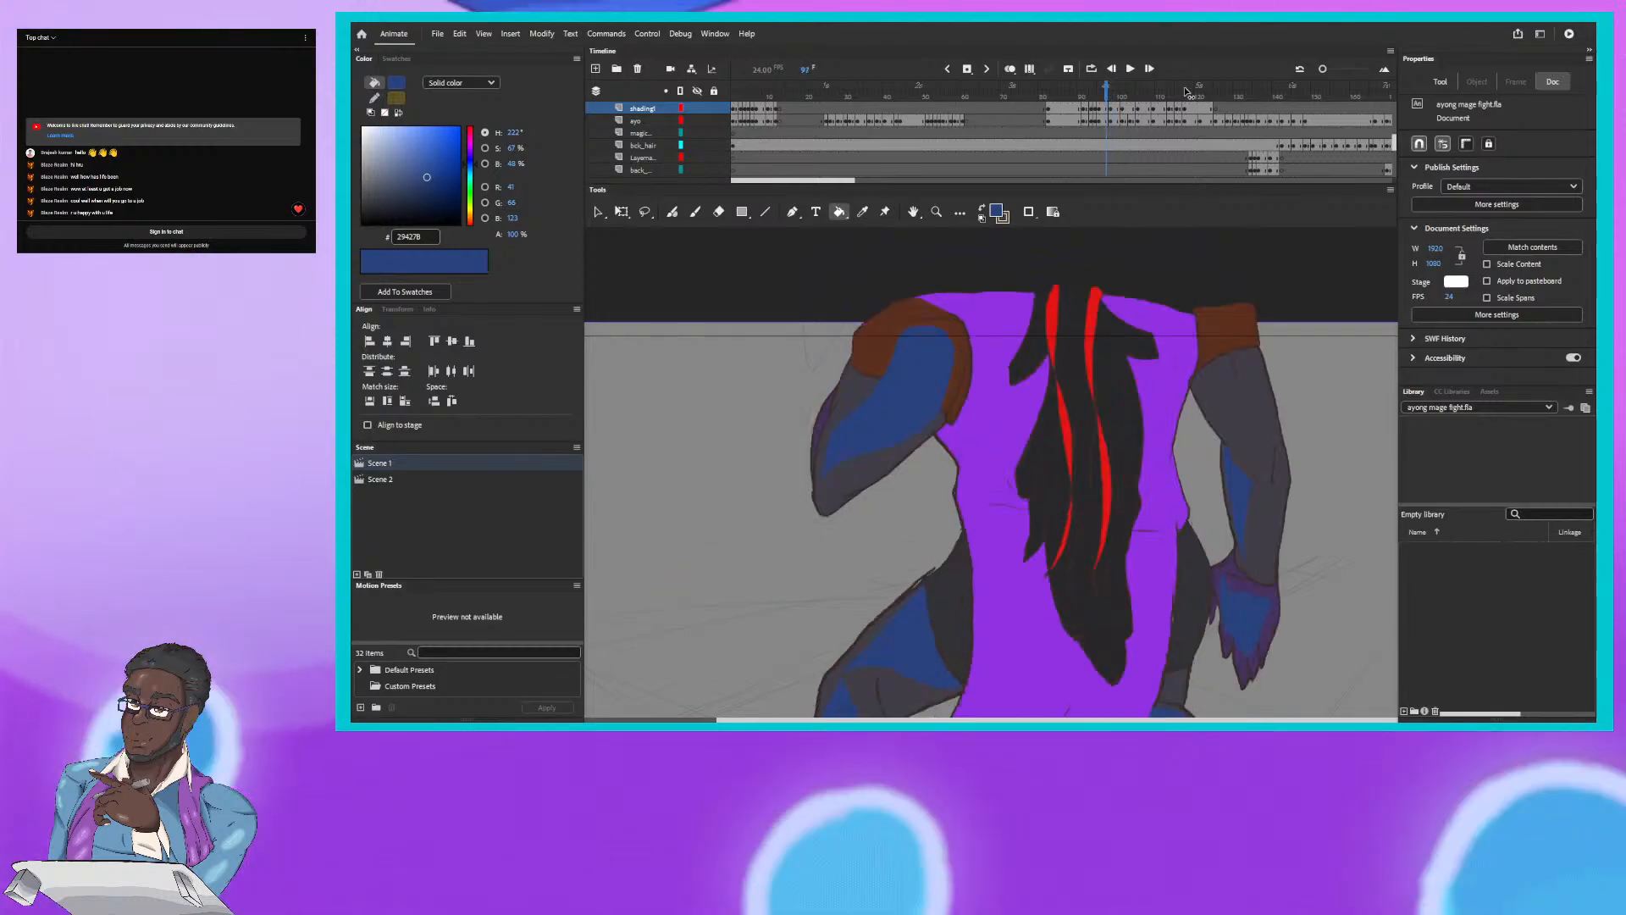
# Step: Erase the old blue shadow from the upper part of the casting arm at frame 105
pyautogui.press('.')
pyautogui.press('.')
pyautogui.press('.')
pyautogui.press('.')
pyautogui.press('.')
pyautogui.press('.')
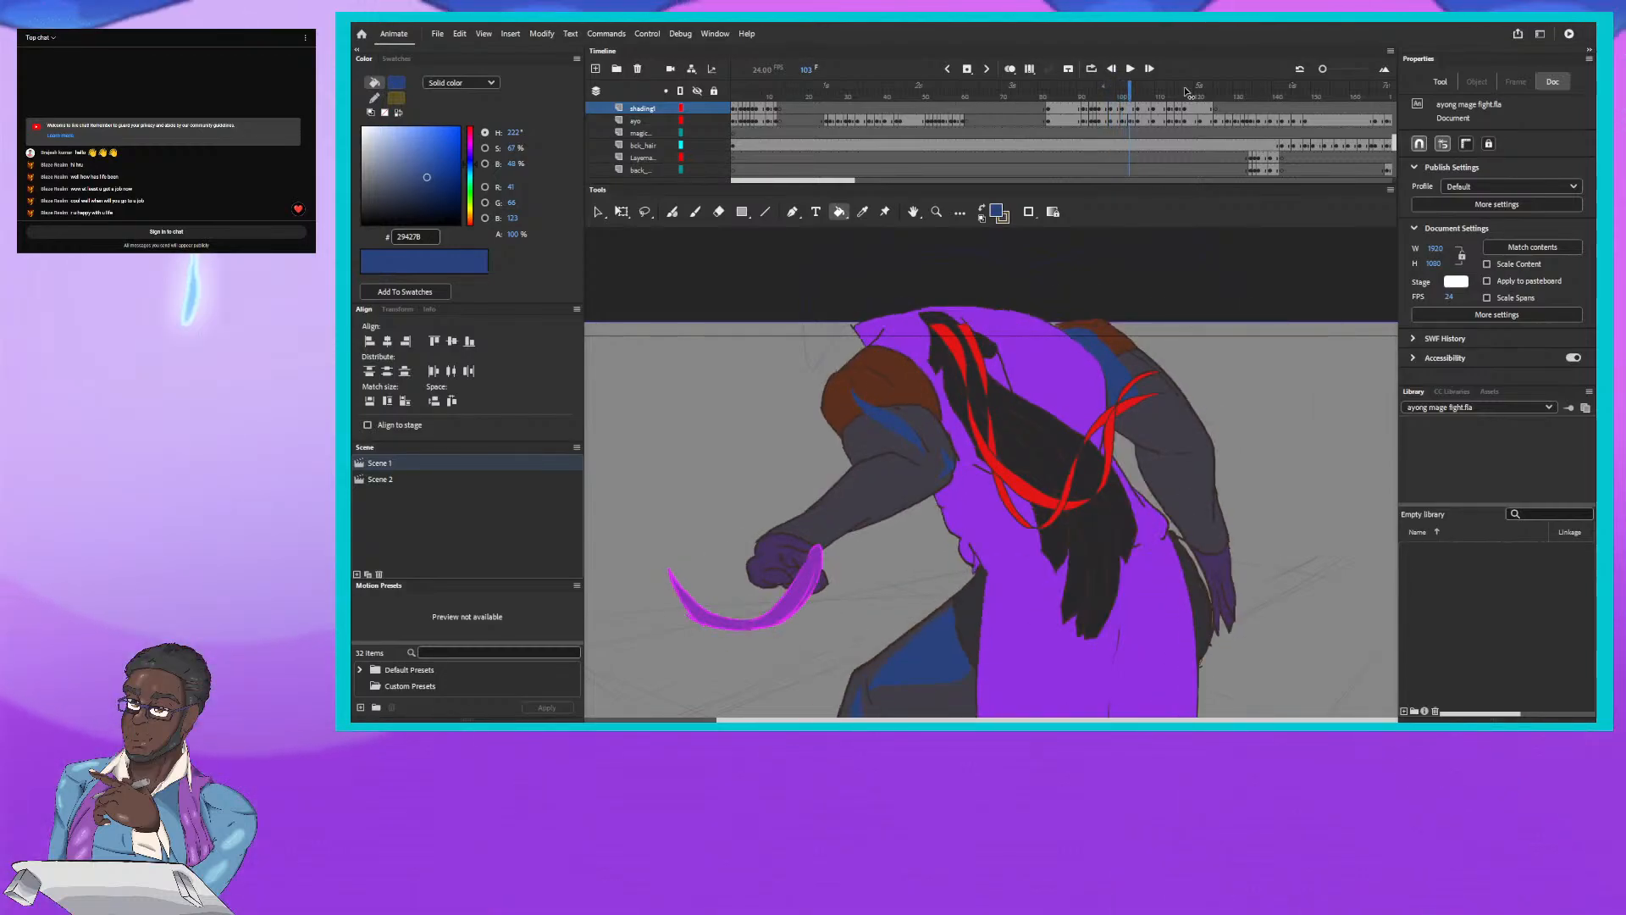
pyautogui.press('.')
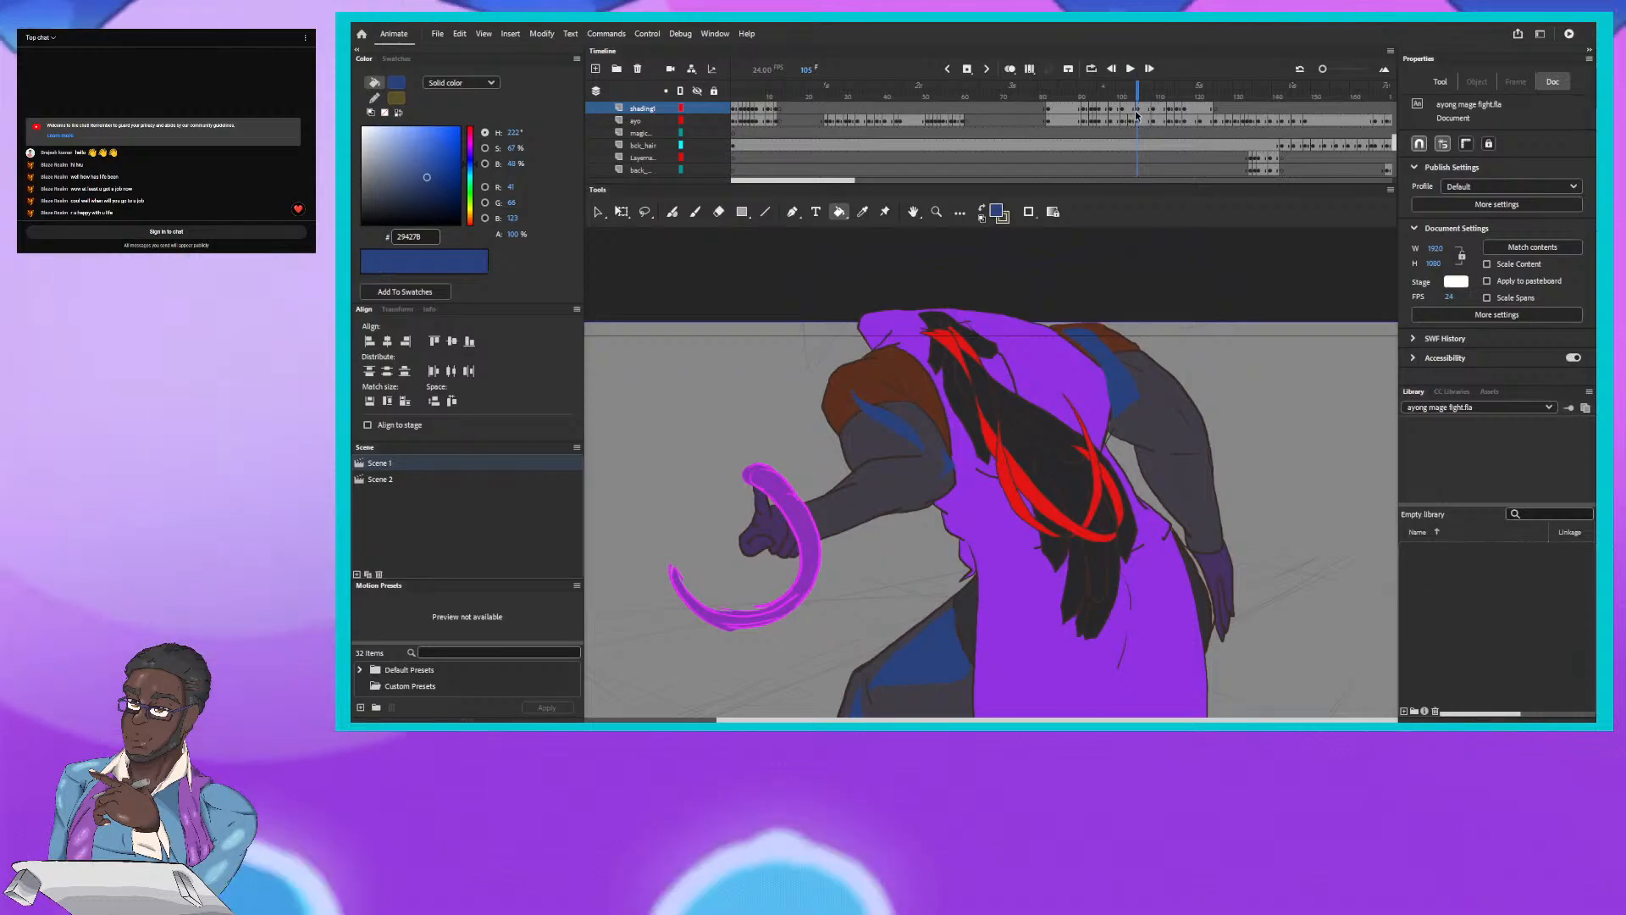
pyautogui.press('e')
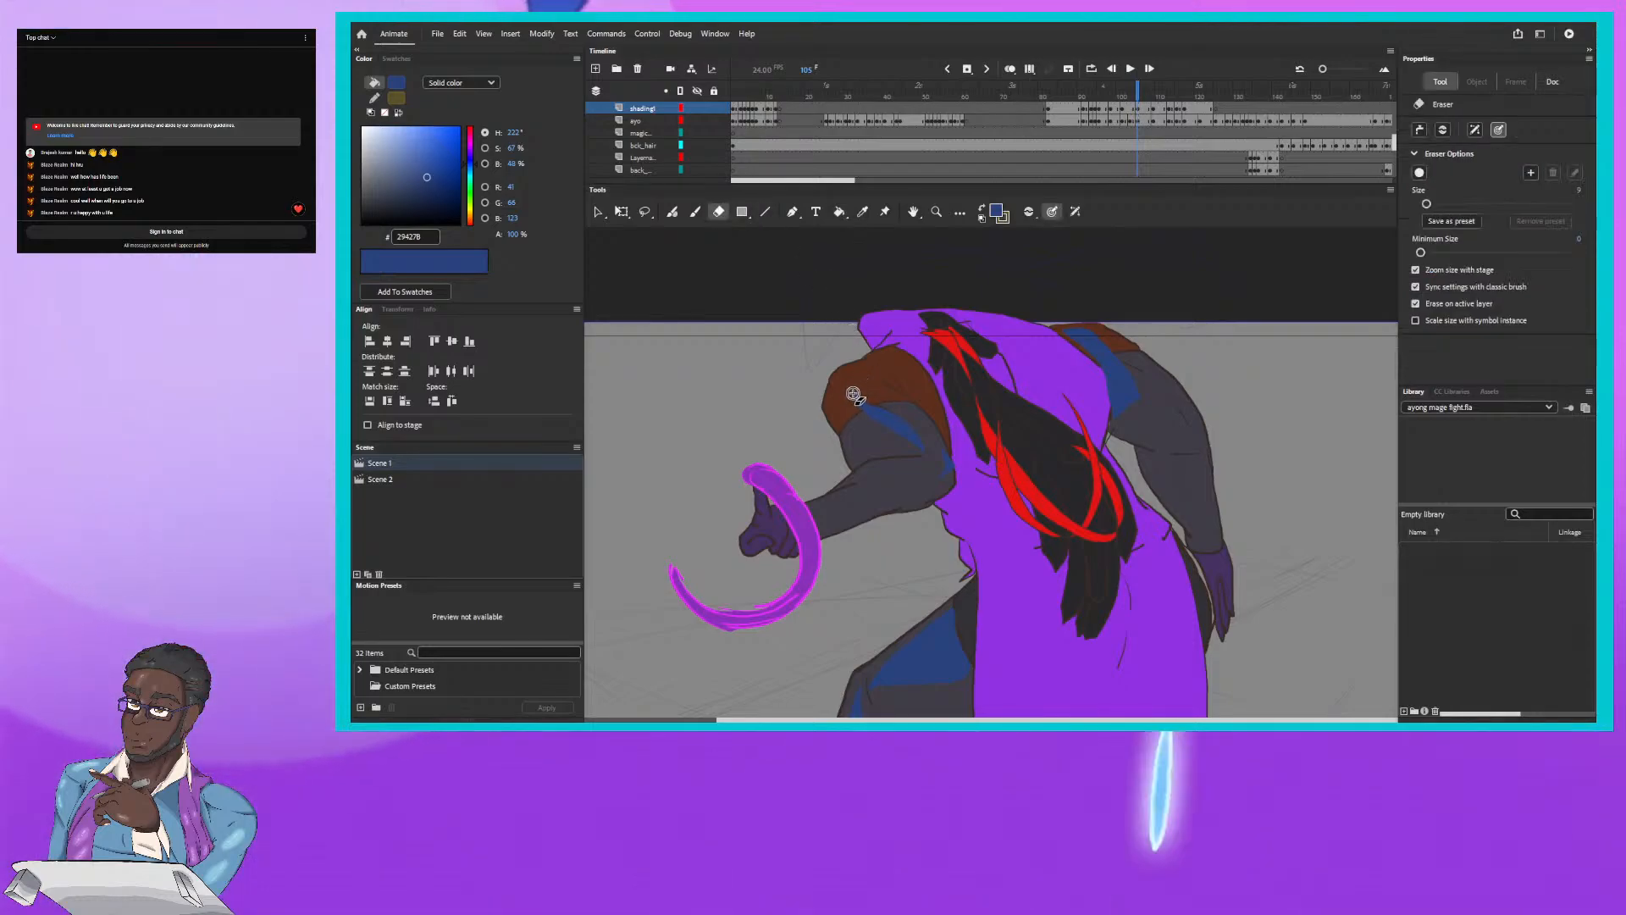
pyautogui.moveTo(855, 391)
pyautogui.mouseDown()
pyautogui.moveTo(866, 418)
pyautogui.moveTo(919, 449)
pyautogui.moveTo(872, 398)
pyautogui.moveTo(929, 422)
pyautogui.moveTo(944, 477)
pyautogui.moveTo(937, 454)
pyautogui.mouseUp()
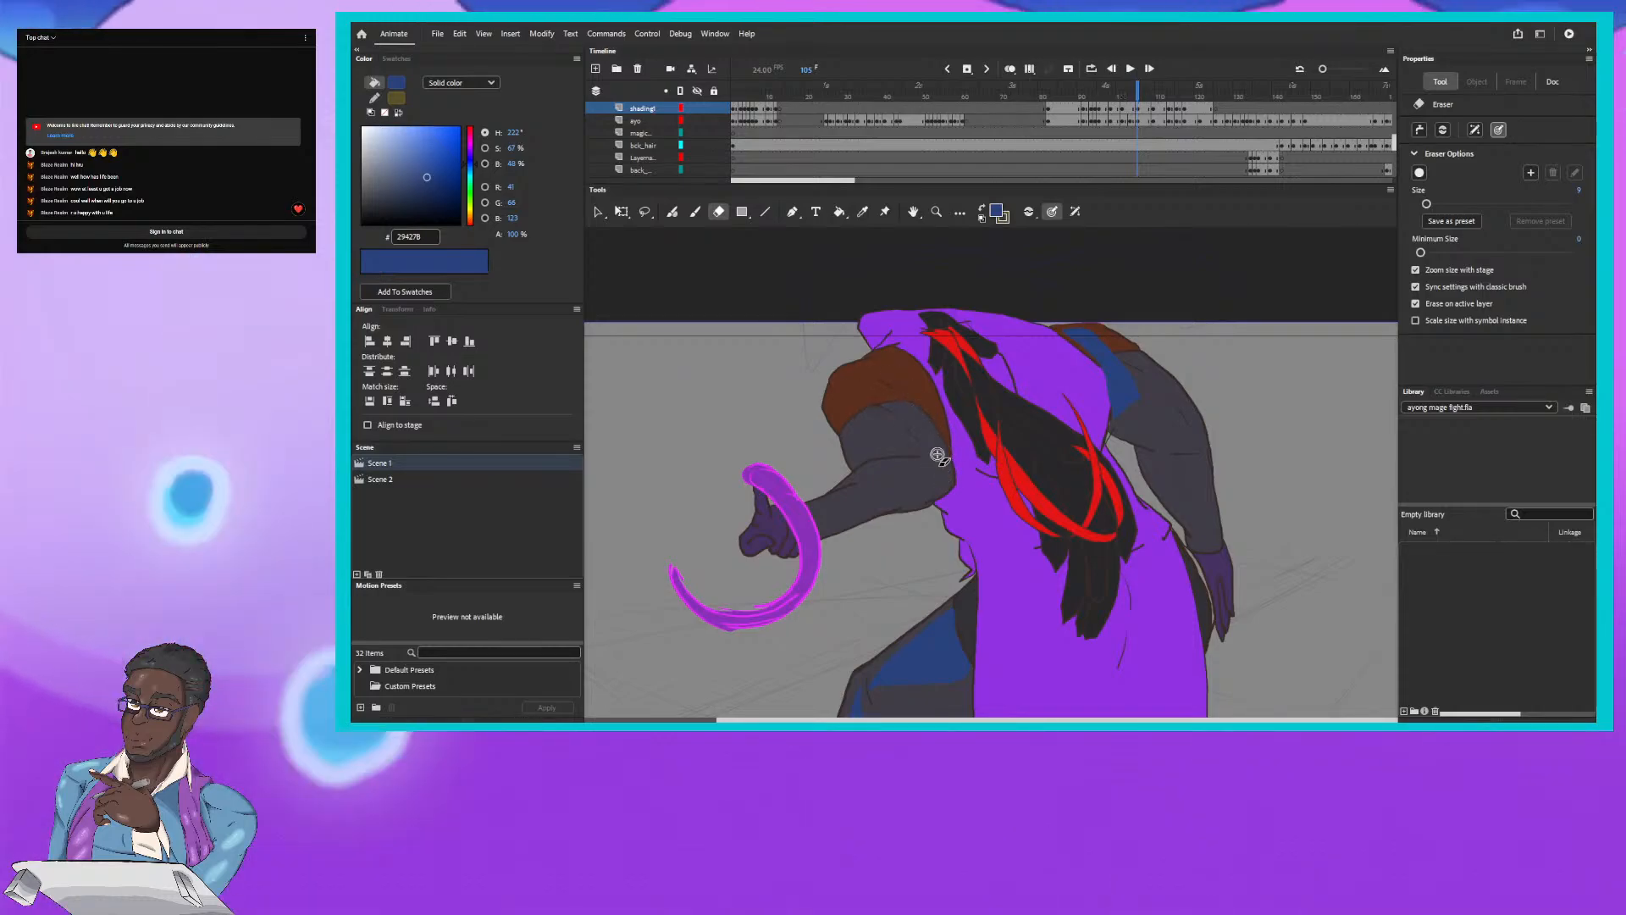
# Step: Outline a new shadow on the casting arm's upper arm with the Fluid Brush at frame 105 and fill it with blue
pyautogui.click(672, 212)
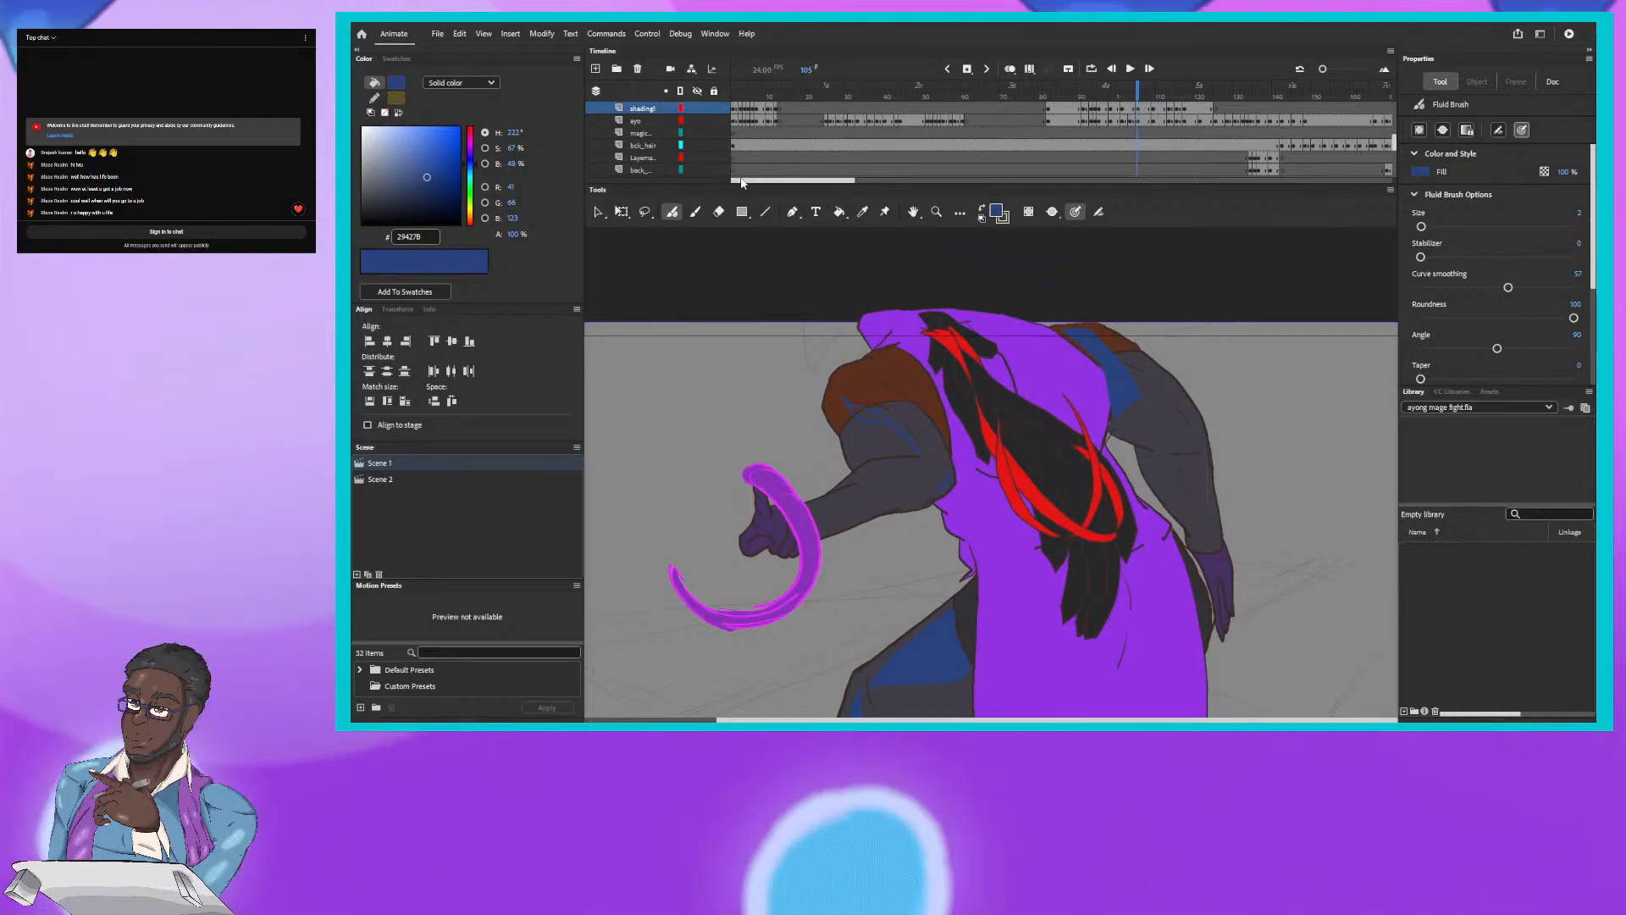
pyautogui.moveTo(740, 181); pyautogui.dragTo(753, 181)
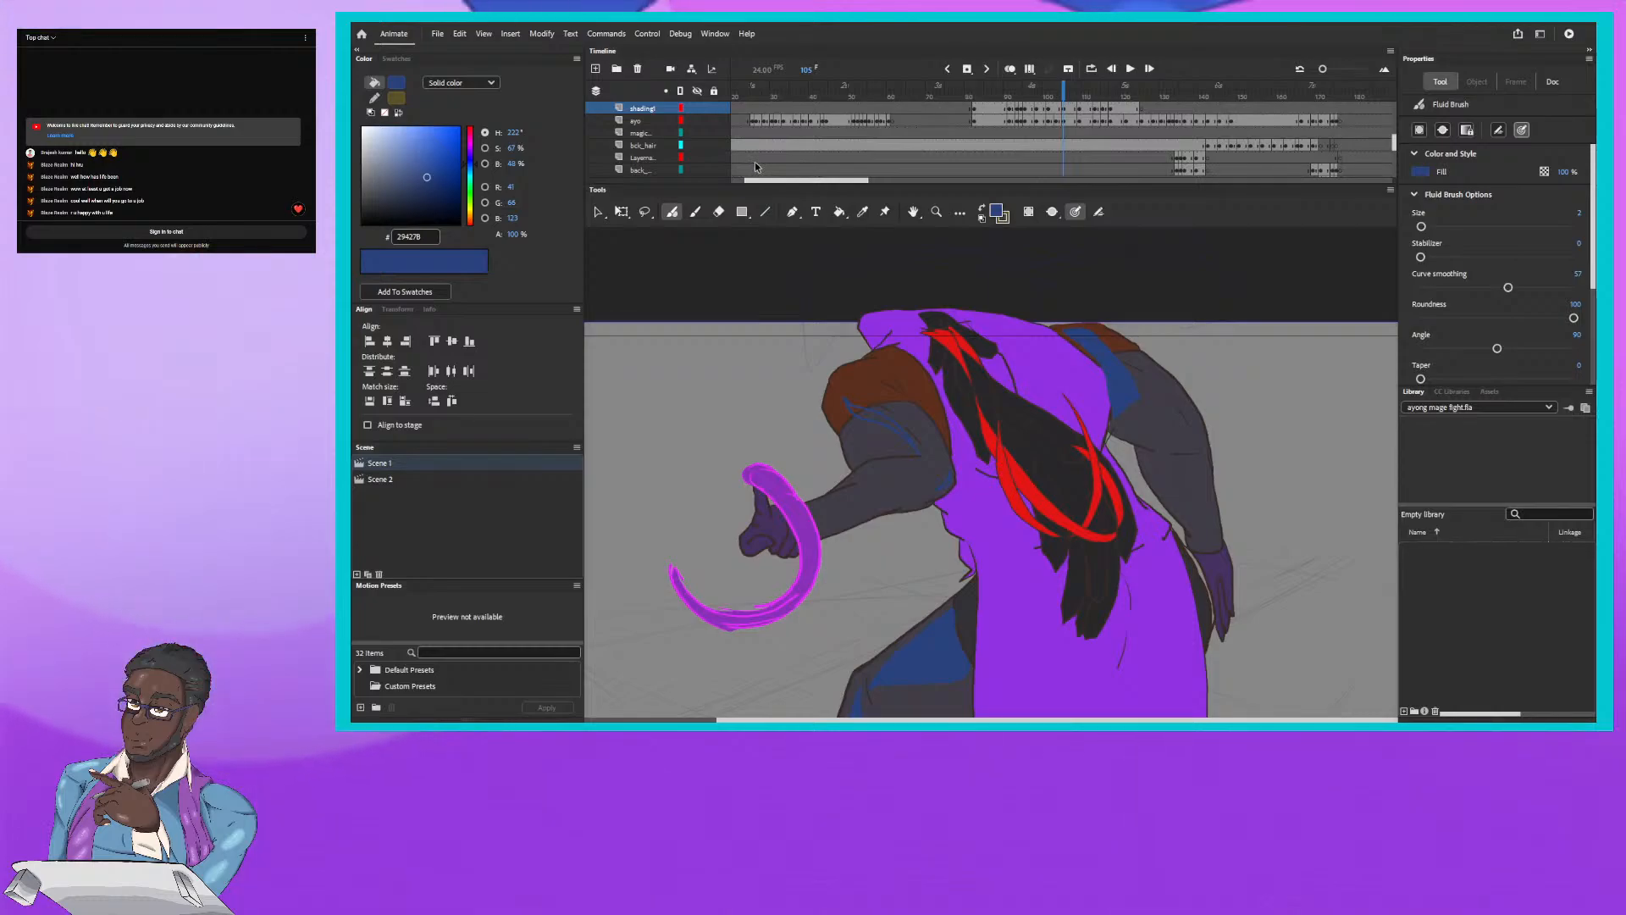
pyautogui.click(838, 213)
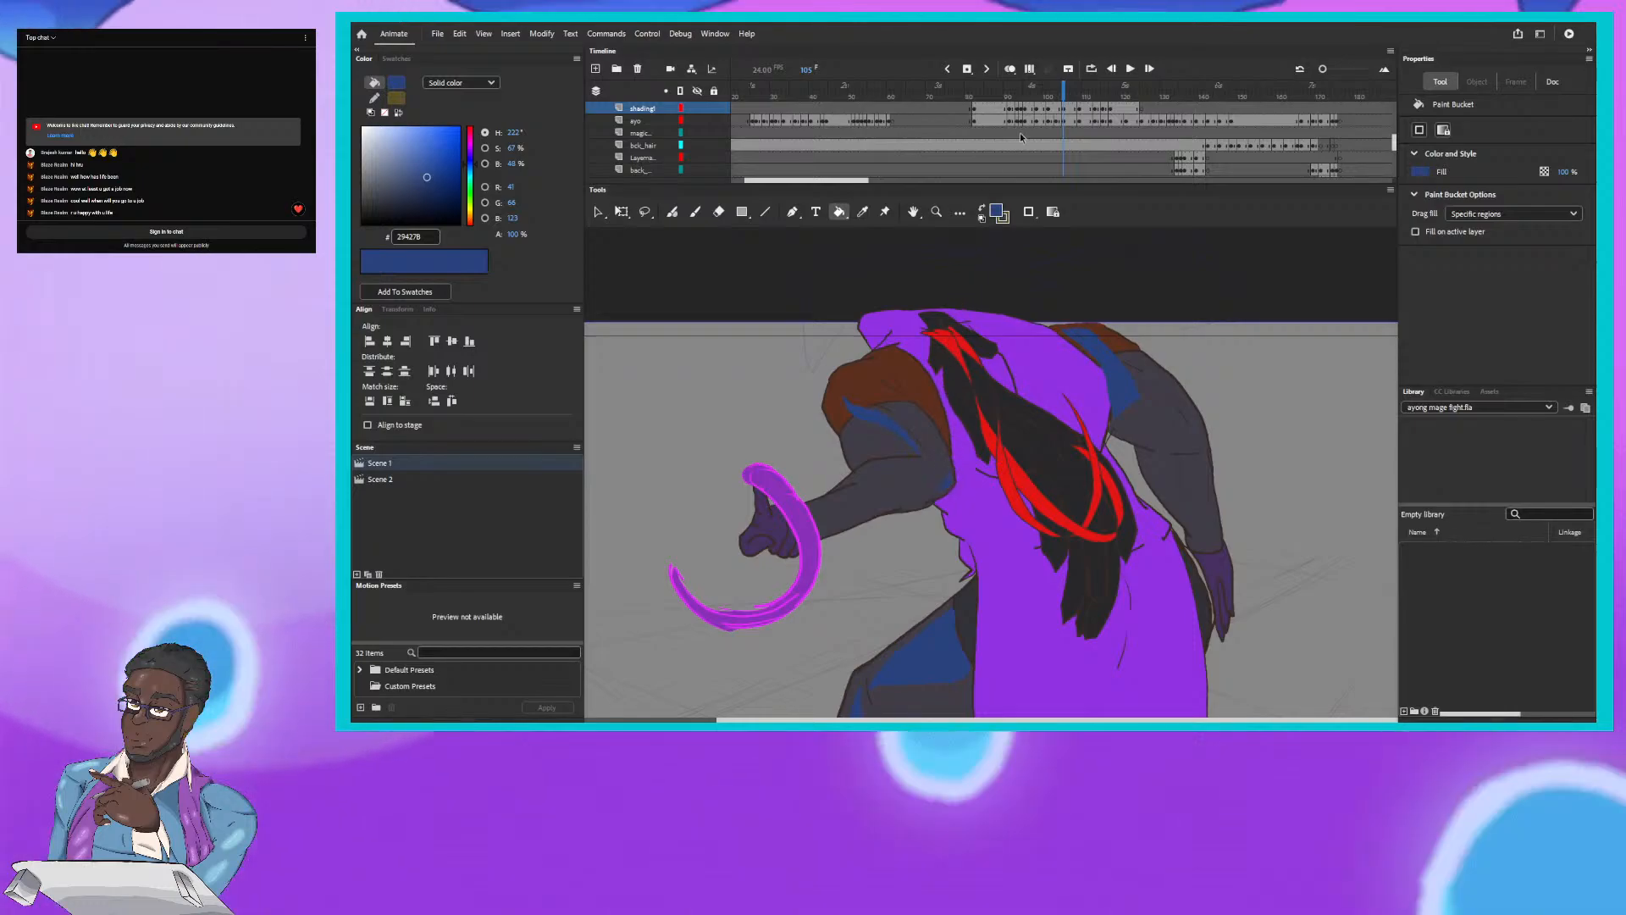
# Step: Step back to the frames before 105 and forward to 109, examining the casting arm's shading against each pose
pyautogui.press(',')
pyautogui.press(',')
pyautogui.press(',')
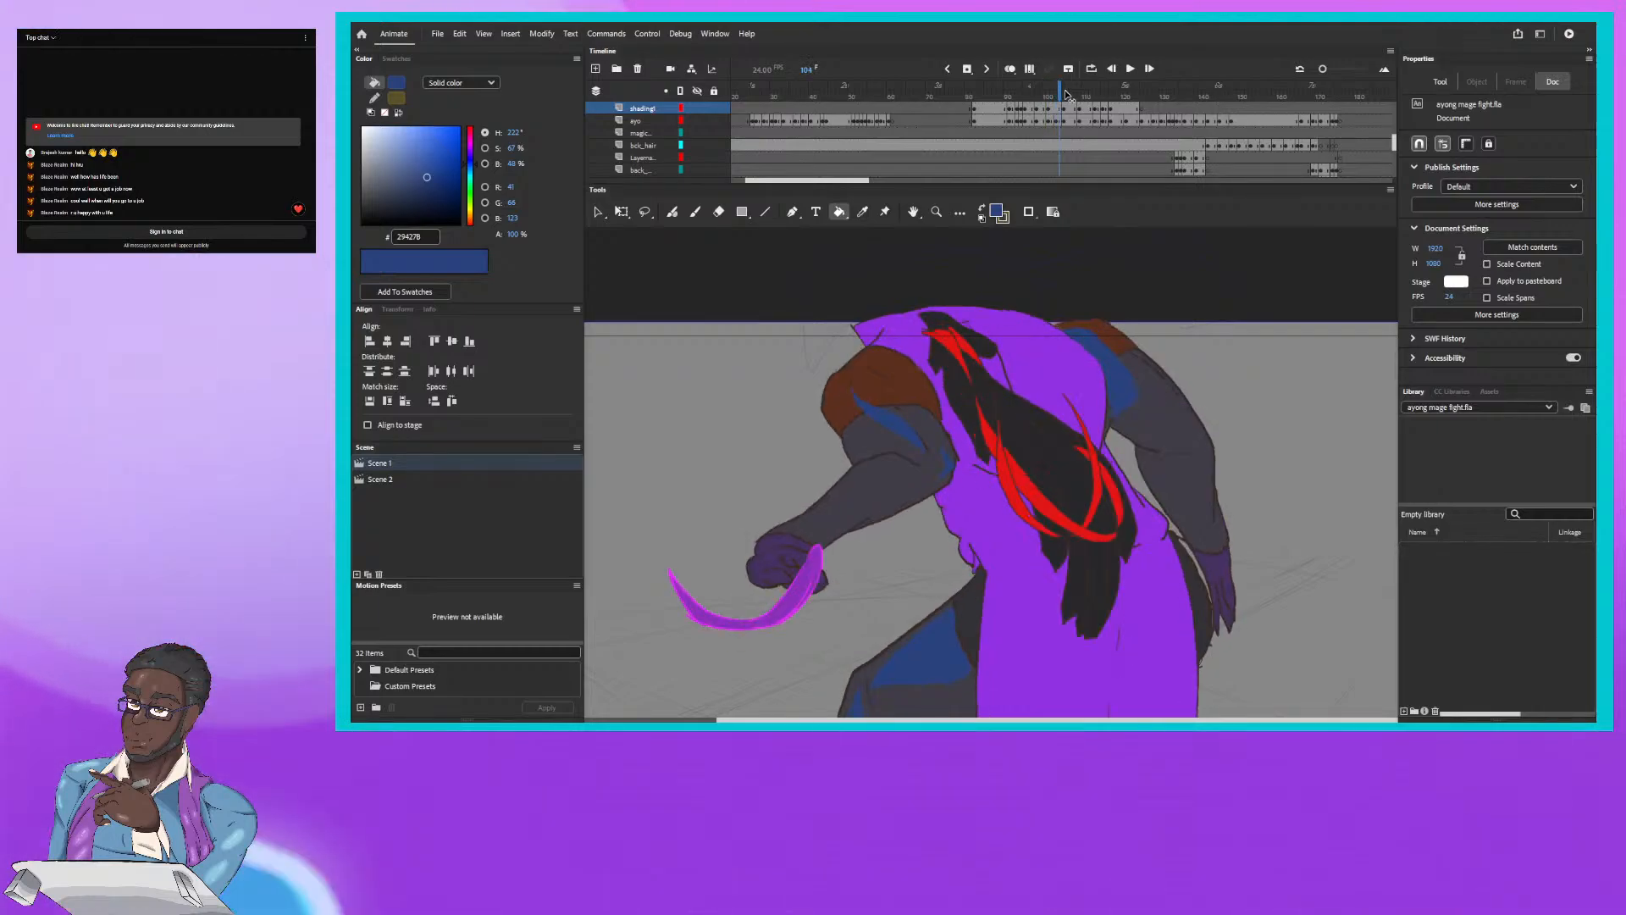
pyautogui.press('.')
pyautogui.press('.')
pyautogui.press('.')
pyautogui.press('.')
pyautogui.press('.')
pyautogui.press('.')
pyautogui.press('.')
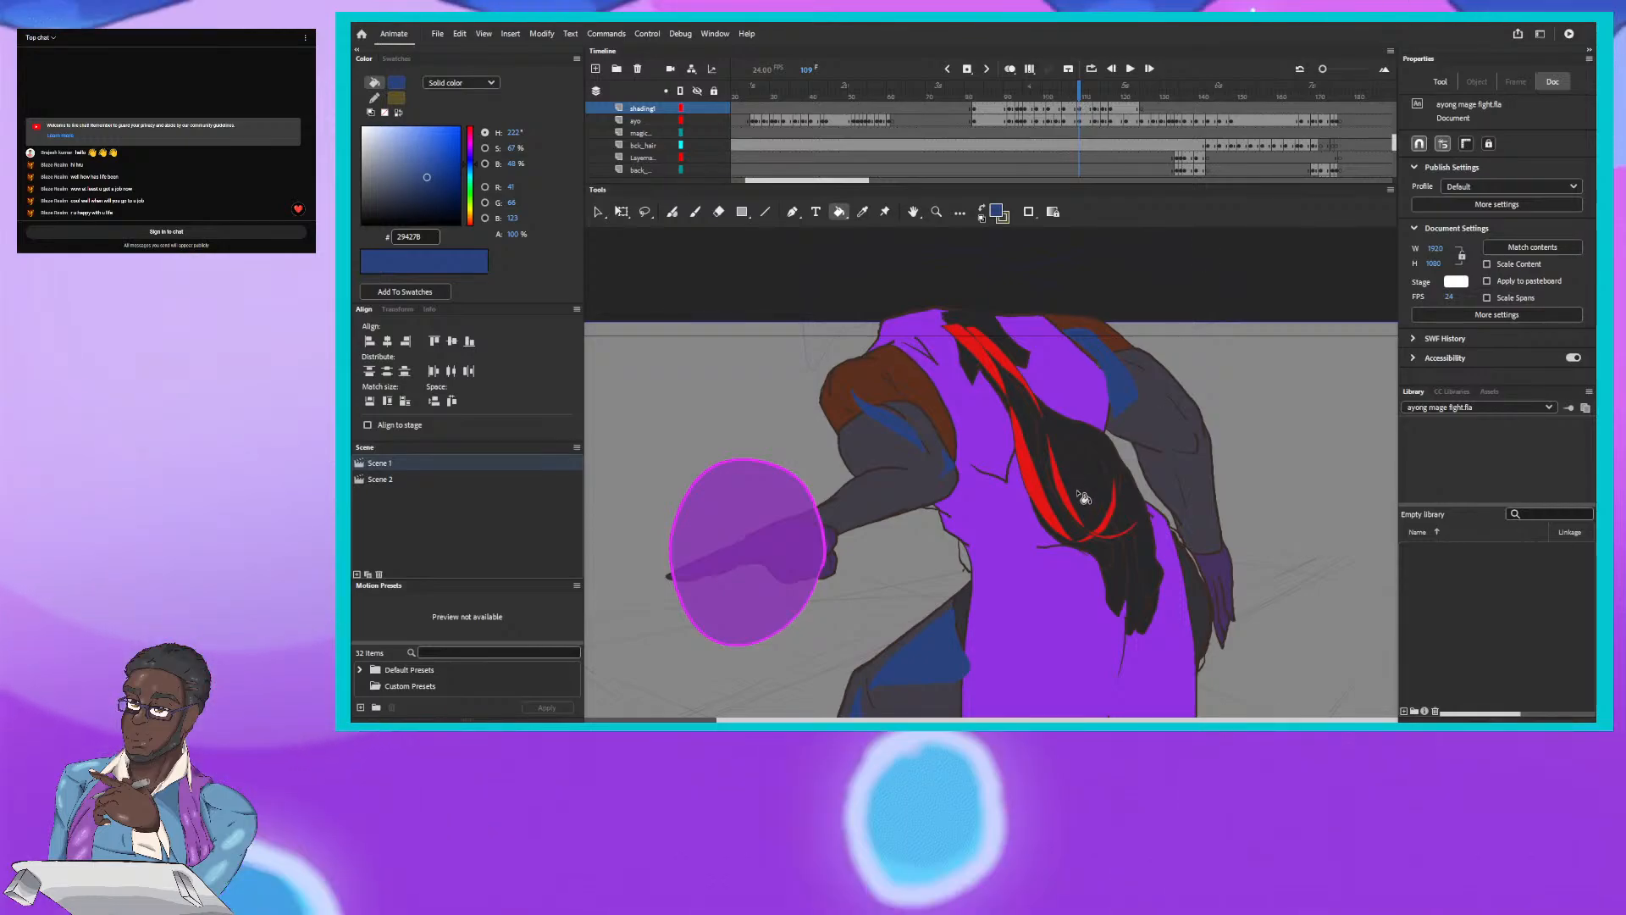
pyautogui.scroll(-5, 1196, 242)
pyautogui.scroll(6, 991, 475)
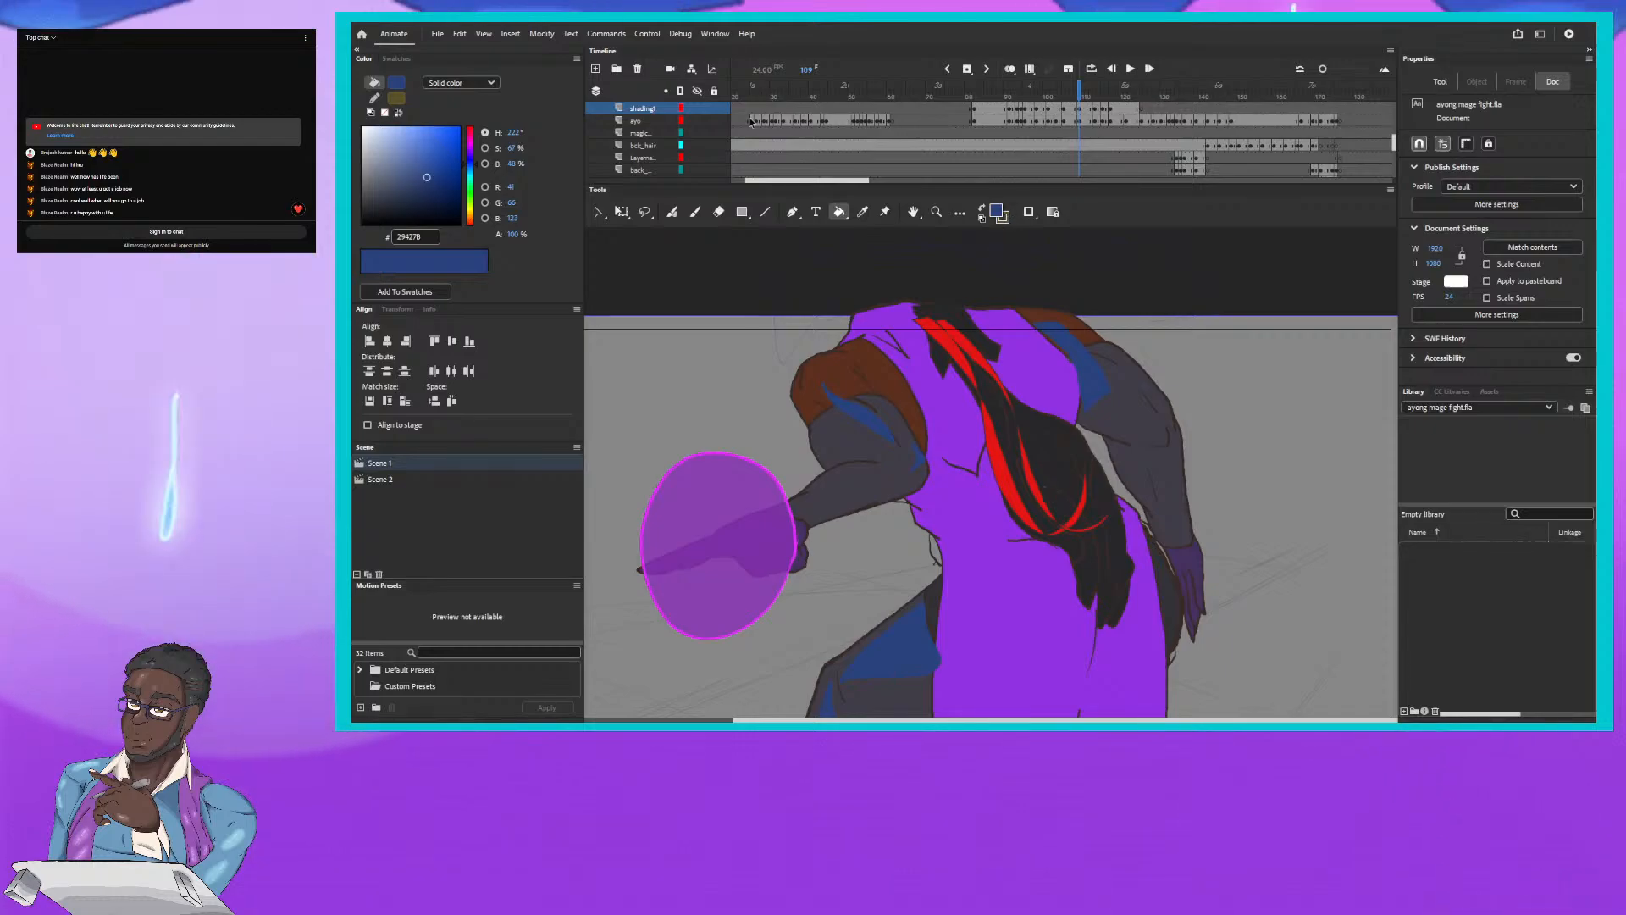
# Step: Erase the old blue shadows from both upper arms at frame 109 with an enlarged eraser
pyautogui.press('e')
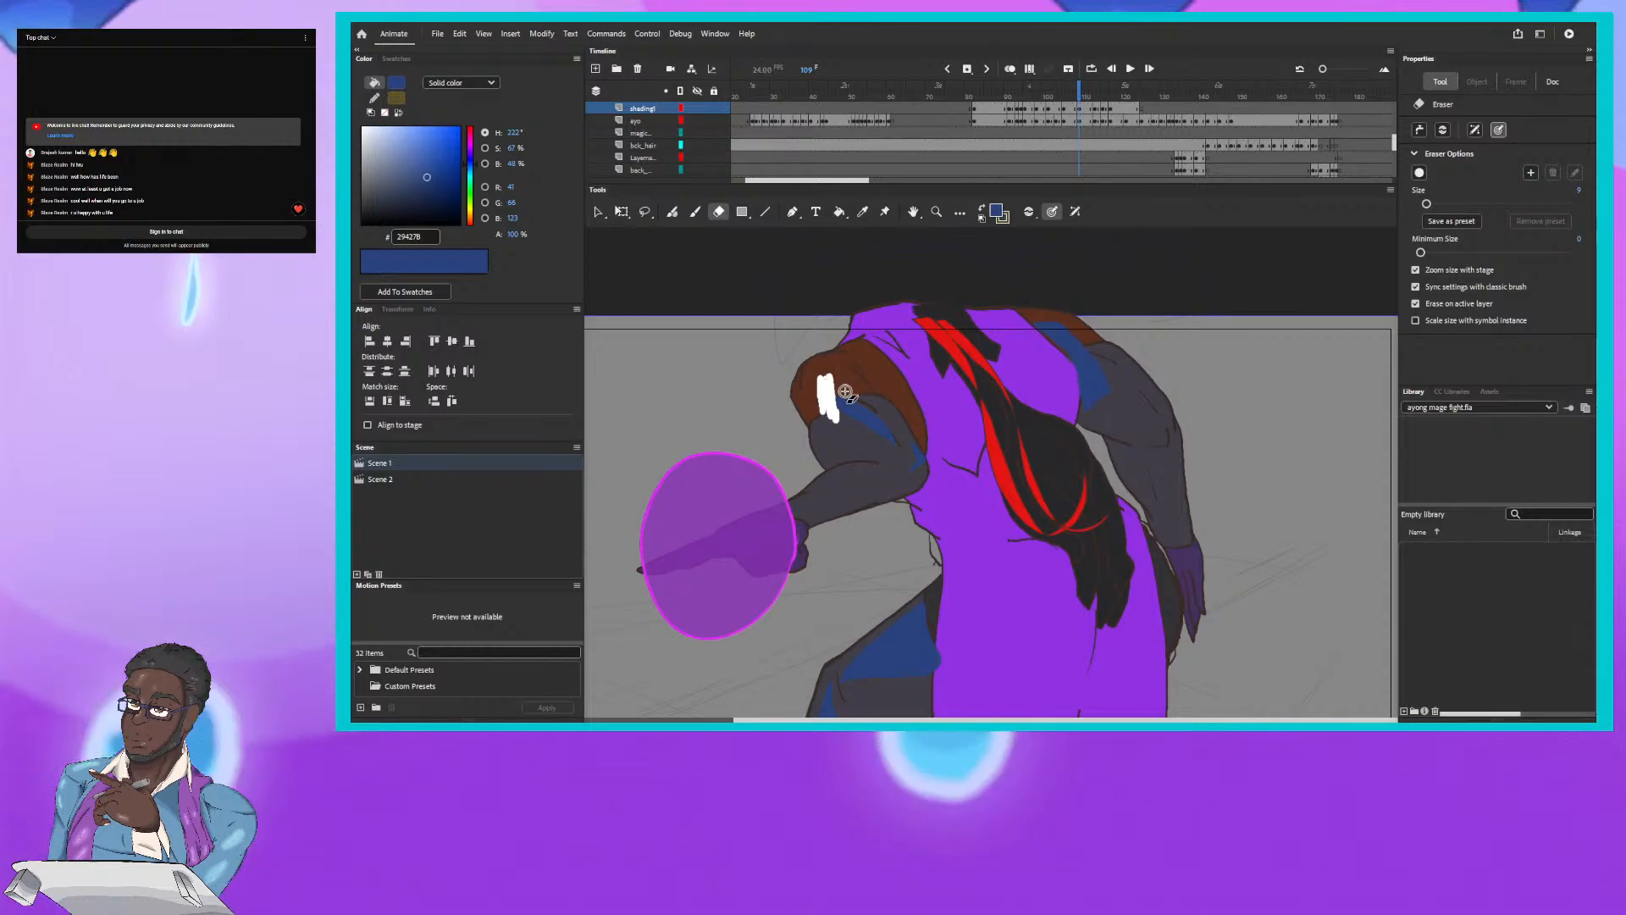
pyautogui.moveTo(1426, 205); pyautogui.dragTo(1429, 205)
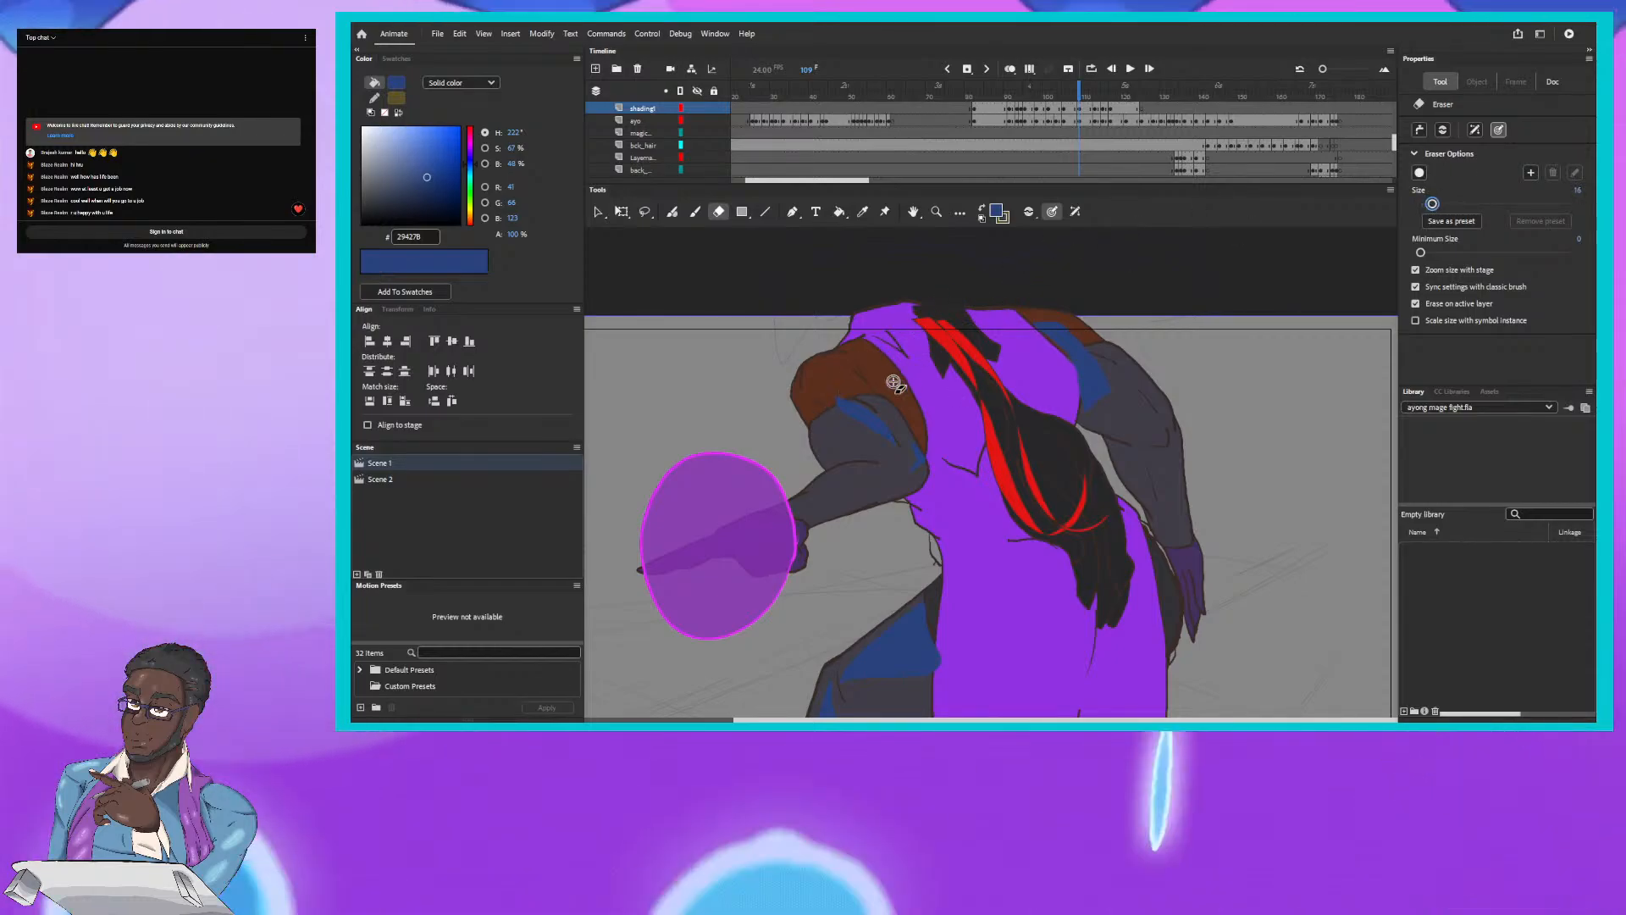
pyautogui.moveTo(835, 391)
pyautogui.mouseDown()
pyautogui.moveTo(856, 425)
pyautogui.moveTo(846, 394)
pyautogui.mouseUp()
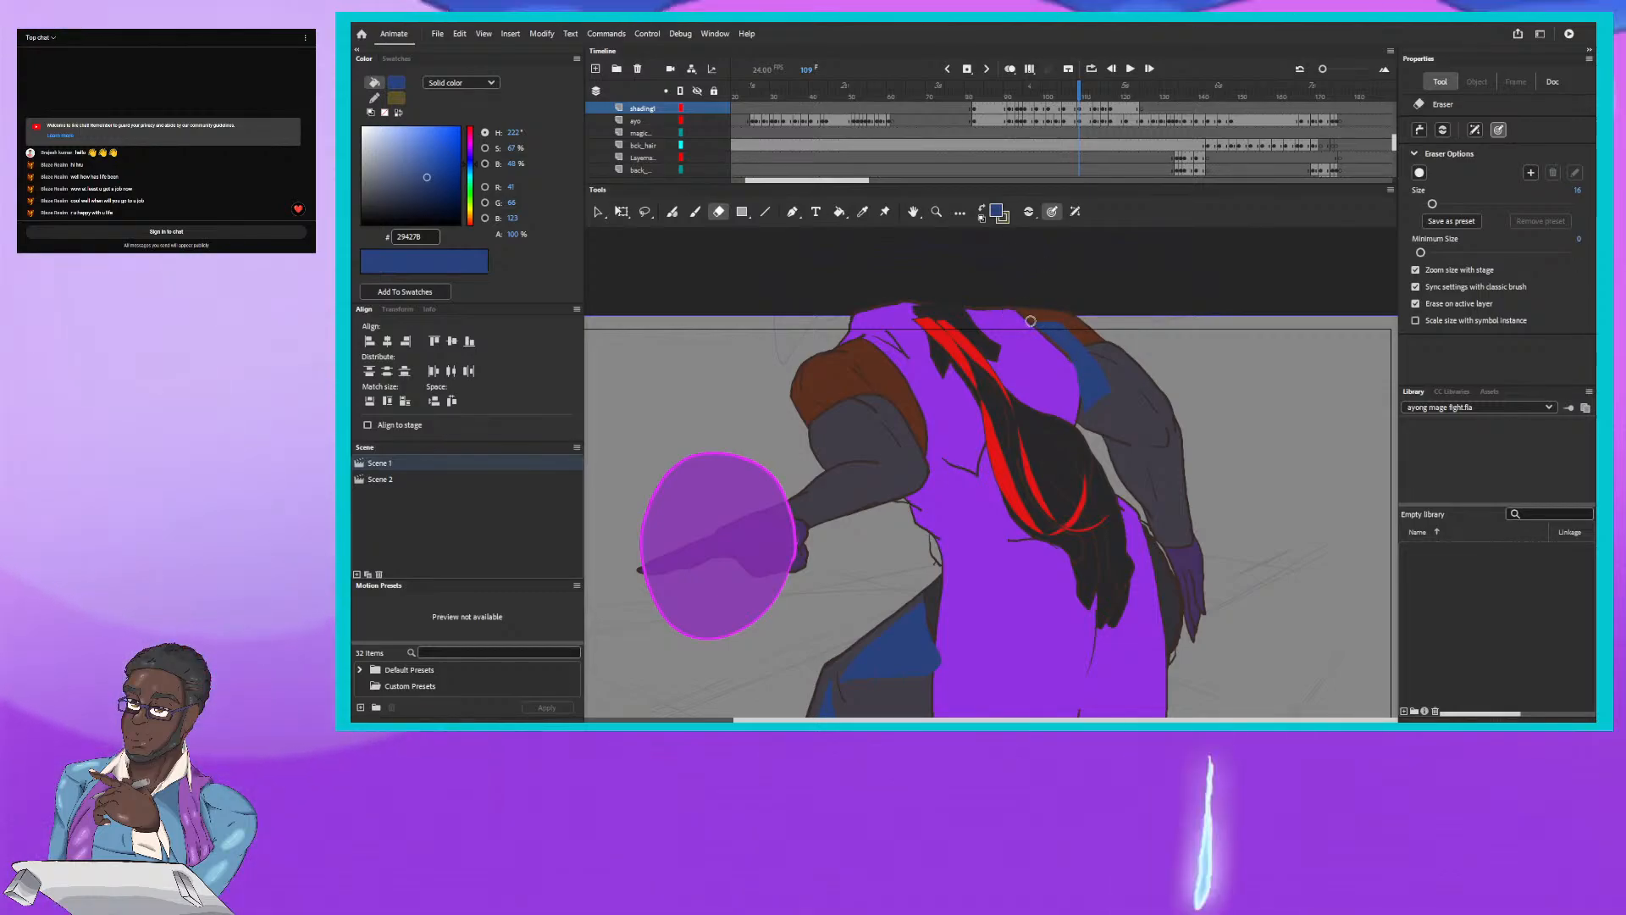
pyautogui.moveTo(1058, 352); pyautogui.dragTo(1094, 412)
pyautogui.moveTo(1031, 320); pyautogui.dragTo(1038, 310)
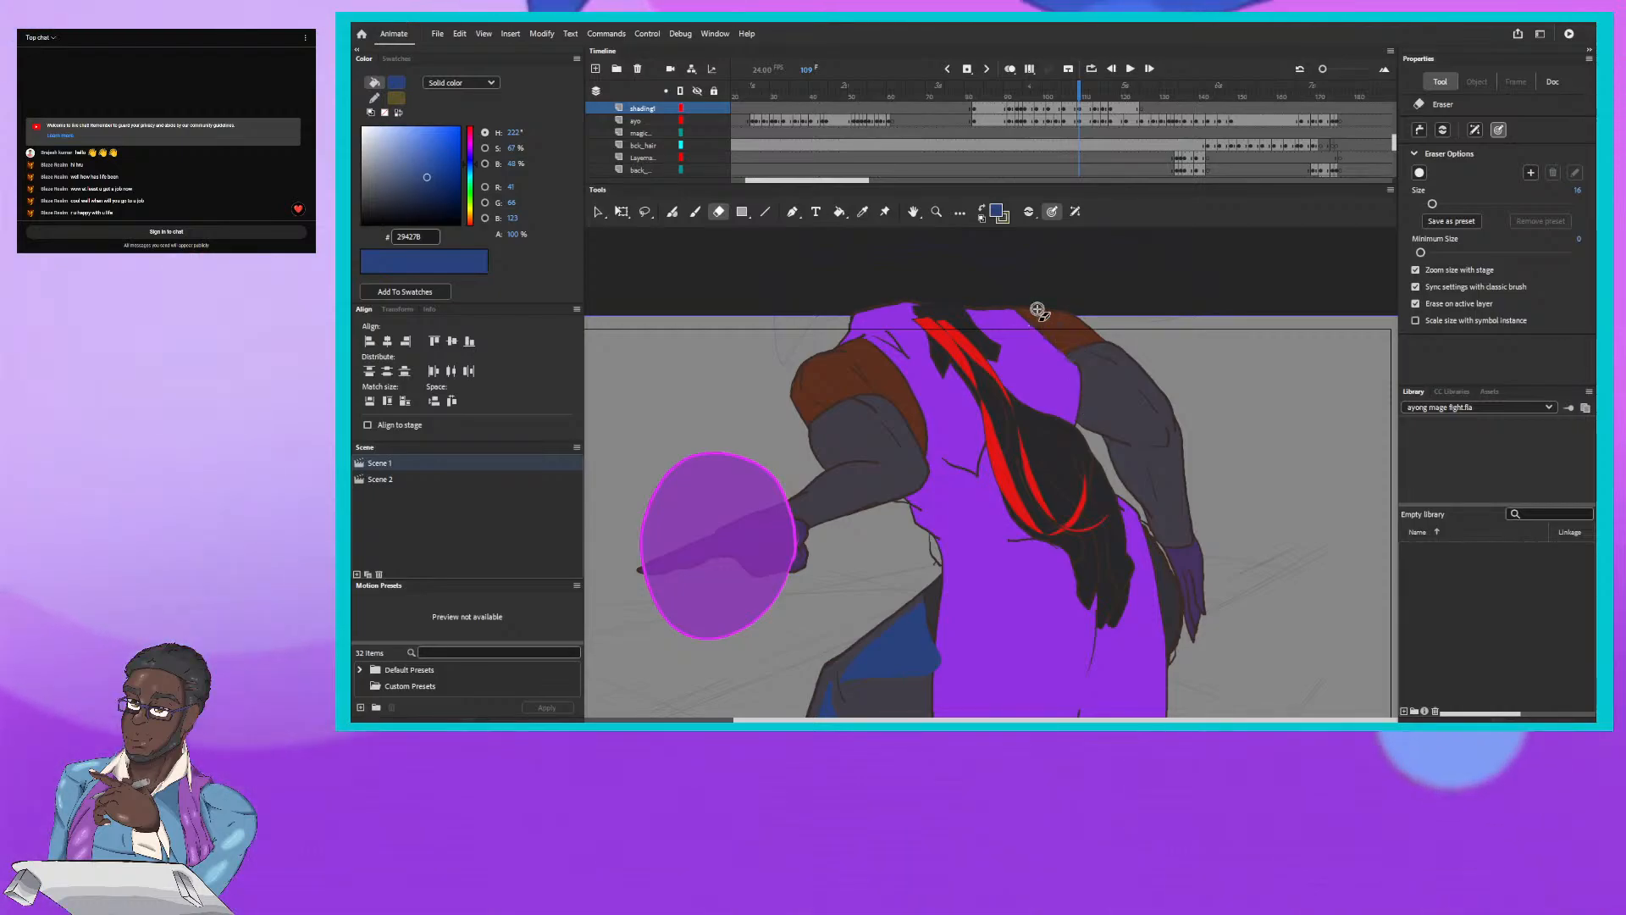
# Step: Outline new shadows on both upper arms with the Fluid Brush at frame 109 and fill them with blue
pyautogui.press('b')
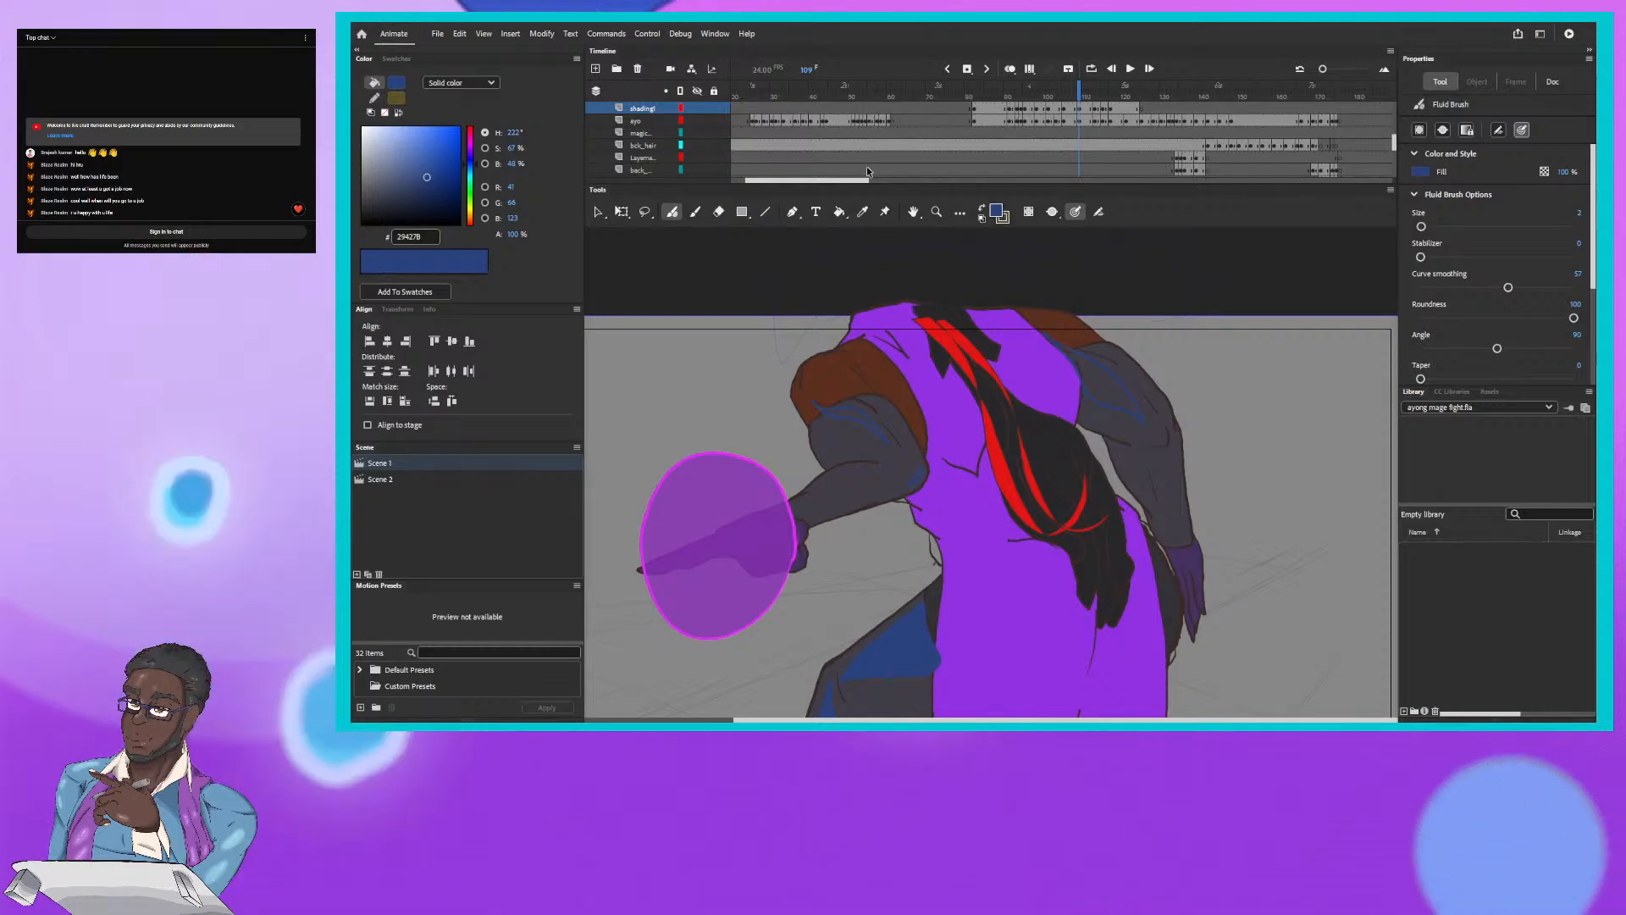
pyautogui.click(864, 419)
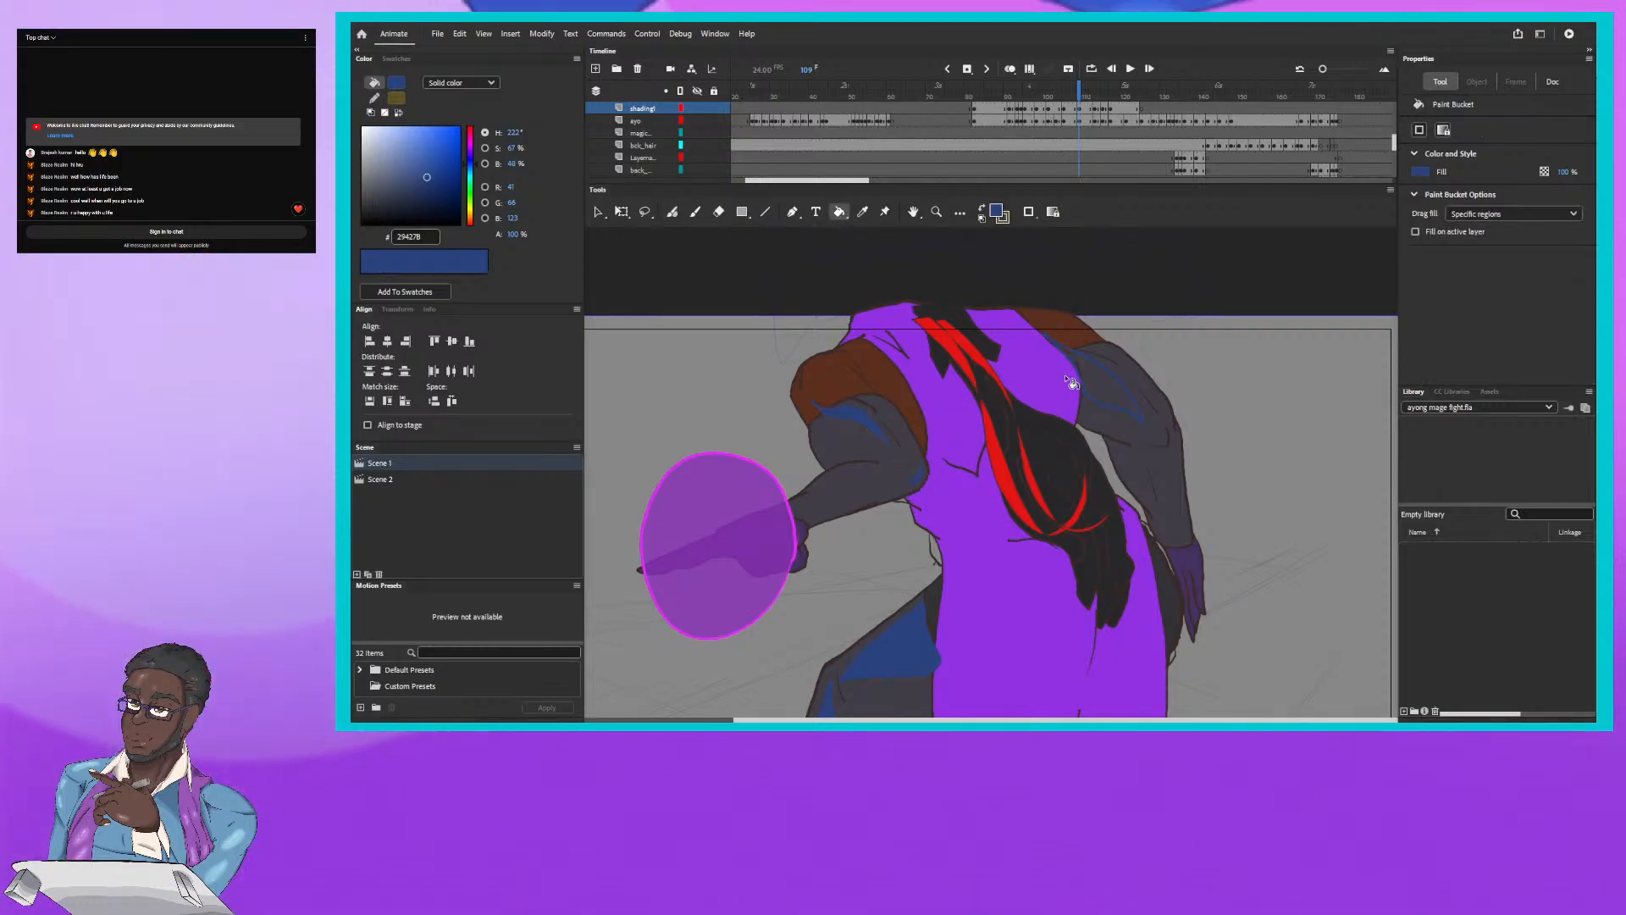
# Step: Advance to frame 114 and erase the old blue shadows from both upper arms
pyautogui.click(1081, 91)
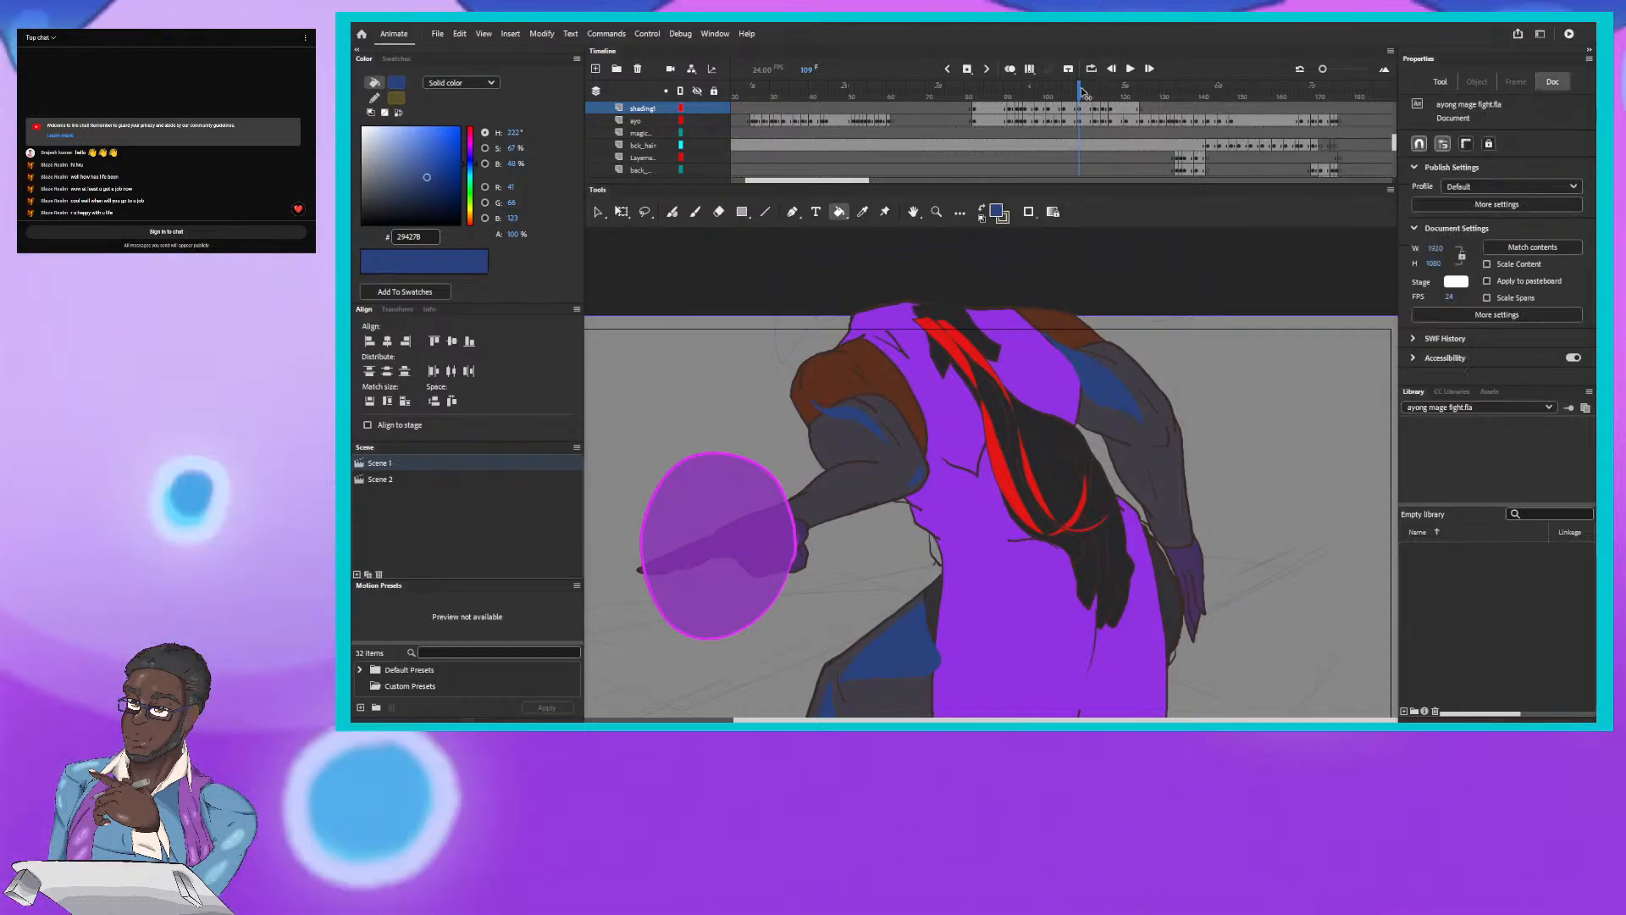
pyautogui.press('.')
pyautogui.press('.')
pyautogui.press('.')
pyautogui.press('.')
pyautogui.press('.')
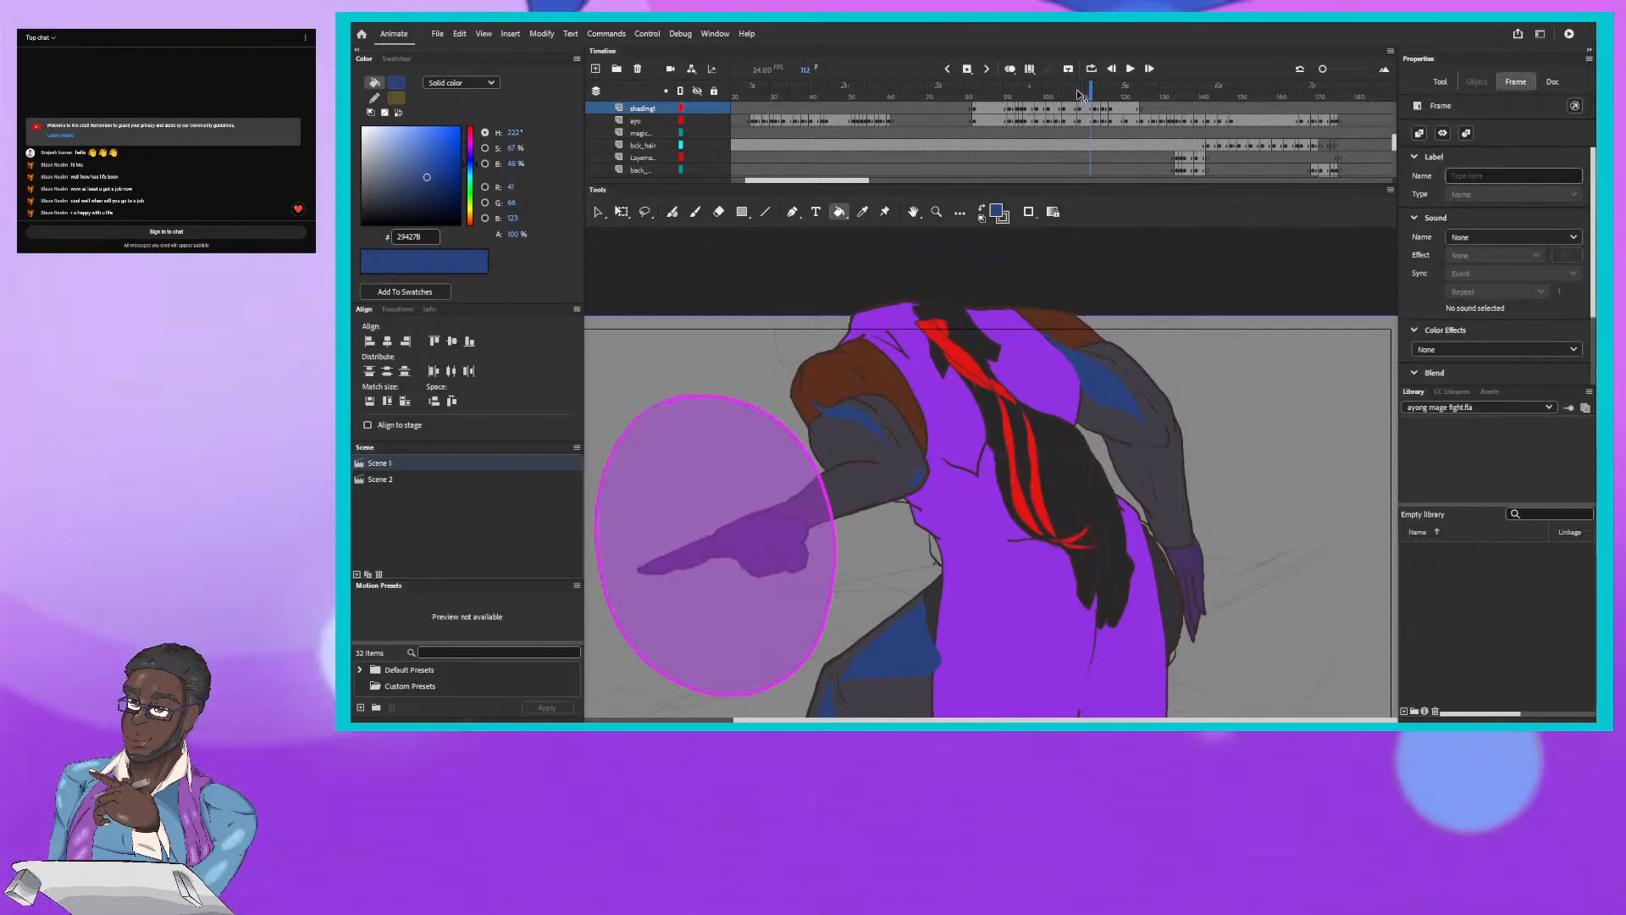
pyautogui.press('Escape')
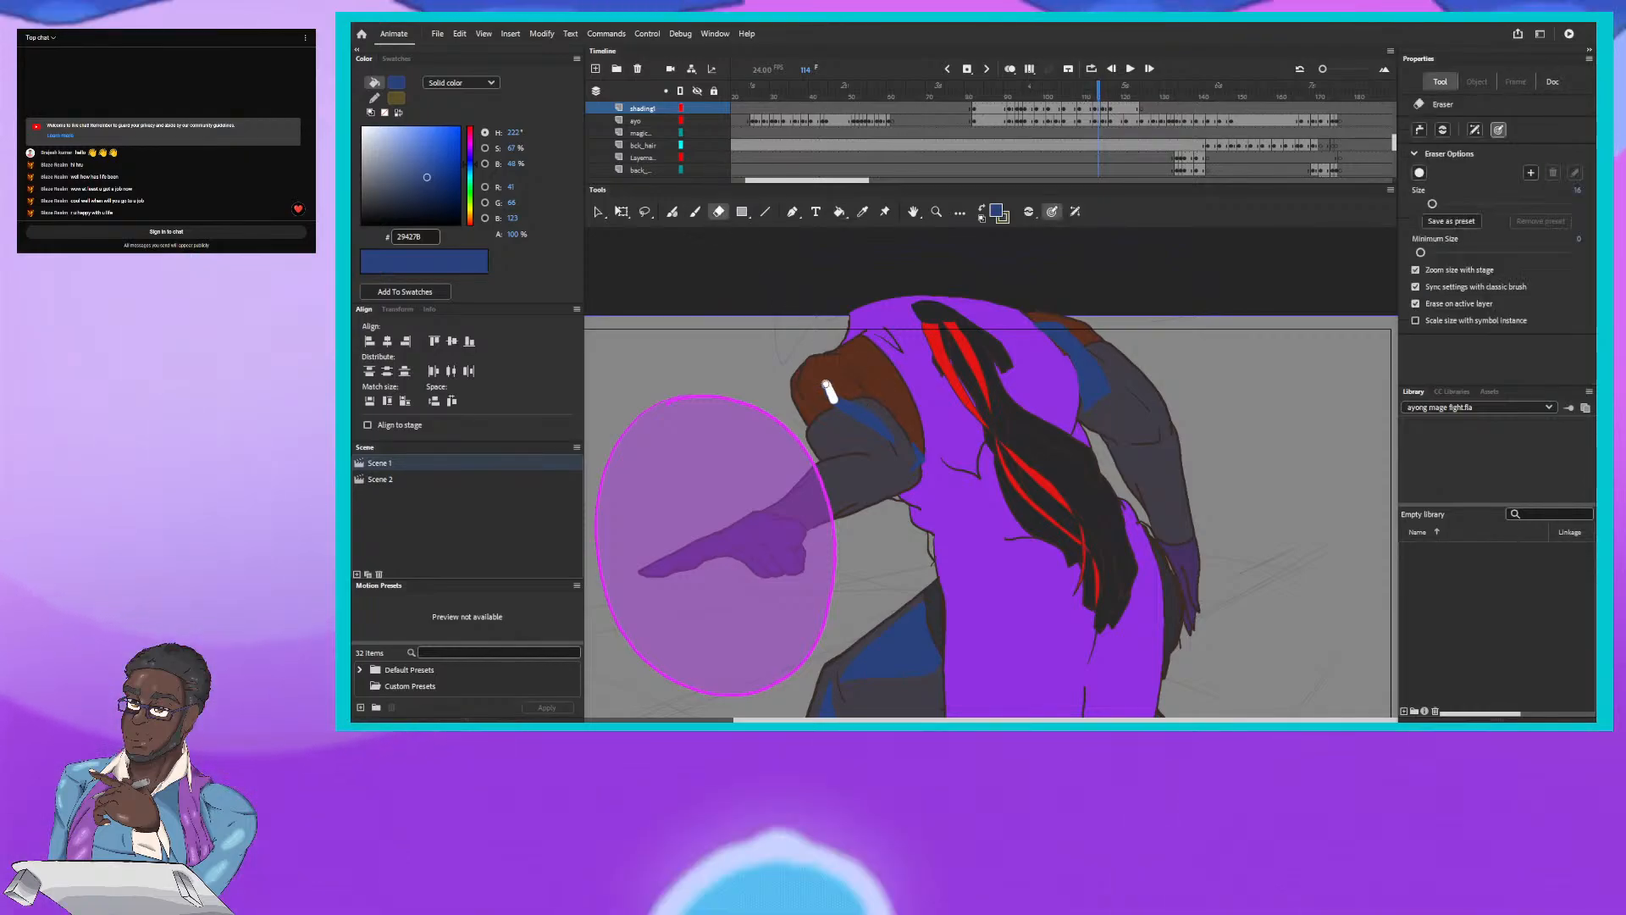
pyautogui.moveTo(825, 386)
pyautogui.mouseDown()
pyautogui.moveTo(890, 445)
pyautogui.moveTo(830, 394)
pyautogui.mouseUp()
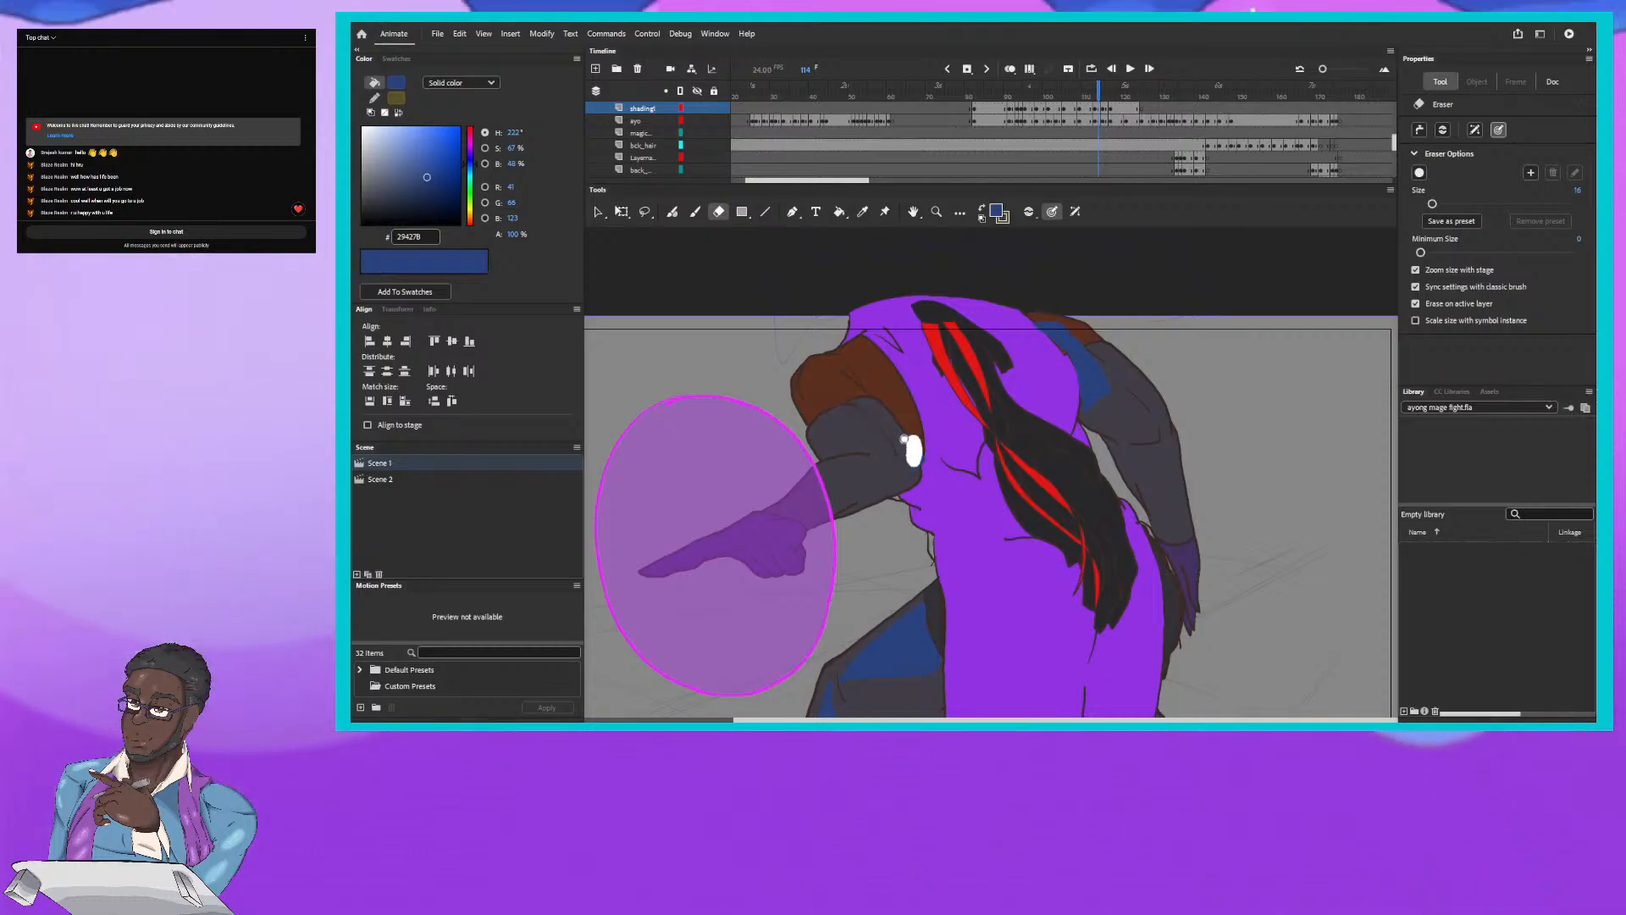
pyautogui.moveTo(905, 439); pyautogui.dragTo(908, 444)
pyautogui.moveTo(1050, 322)
pyautogui.mouseDown()
pyautogui.moveTo(1109, 404)
pyautogui.moveTo(1094, 415)
pyautogui.moveTo(1045, 321)
pyautogui.mouseUp()
# Step: Outline new shadows on both upper arms with the Fluid Brush at frame 114 and fill them with blue
pyautogui.click(672, 213)
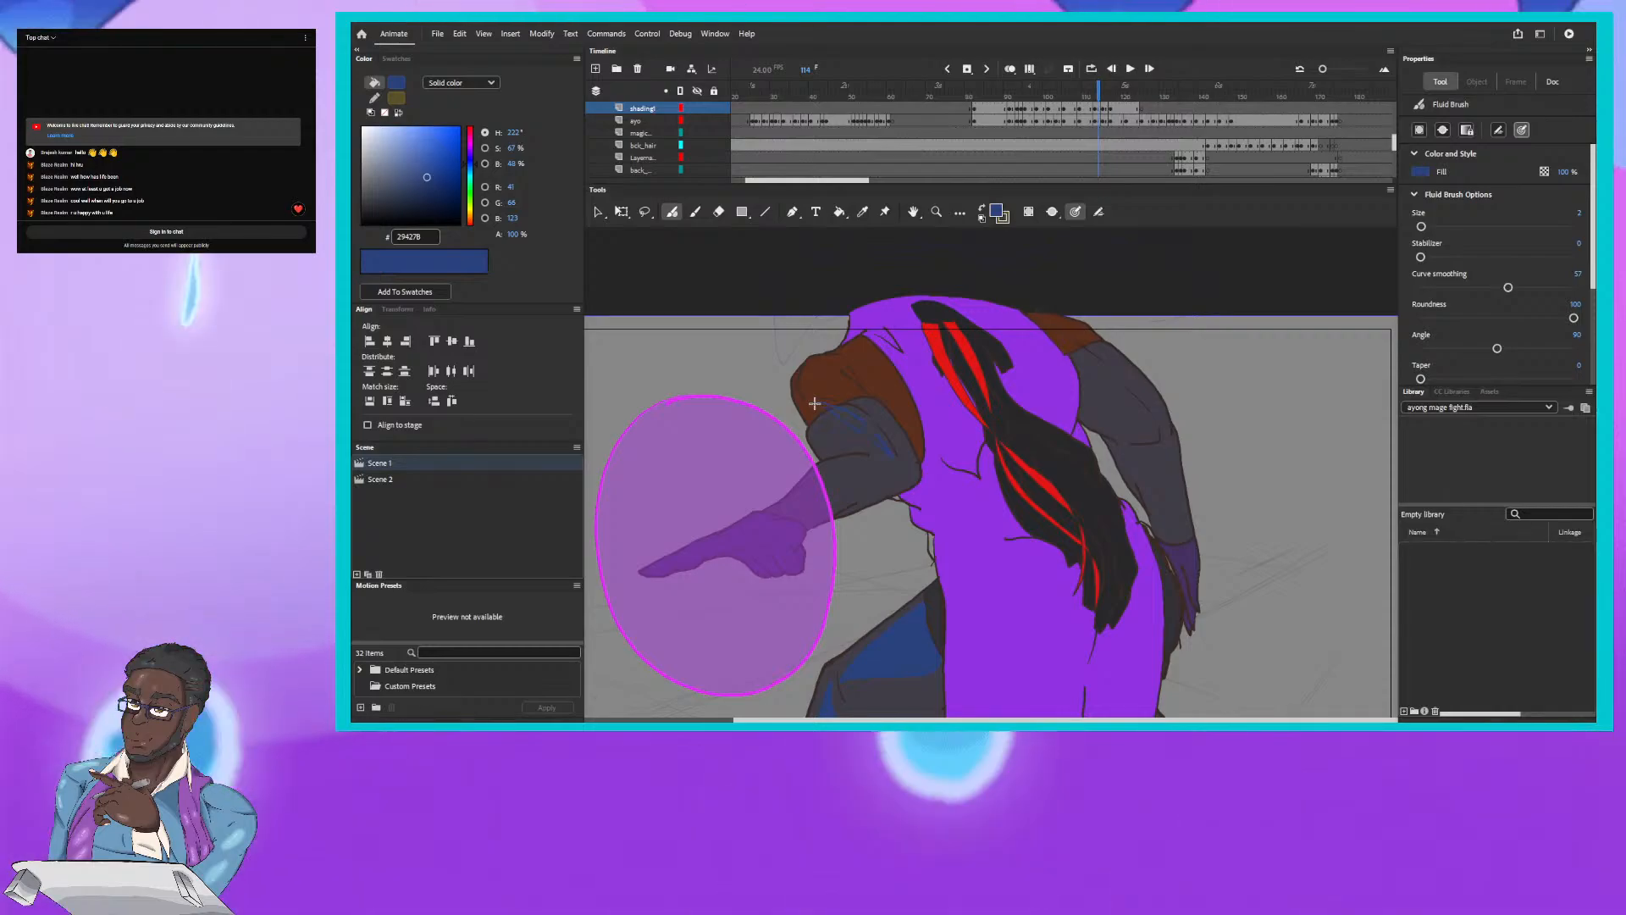
pyautogui.moveTo(814, 403); pyautogui.dragTo(897, 457)
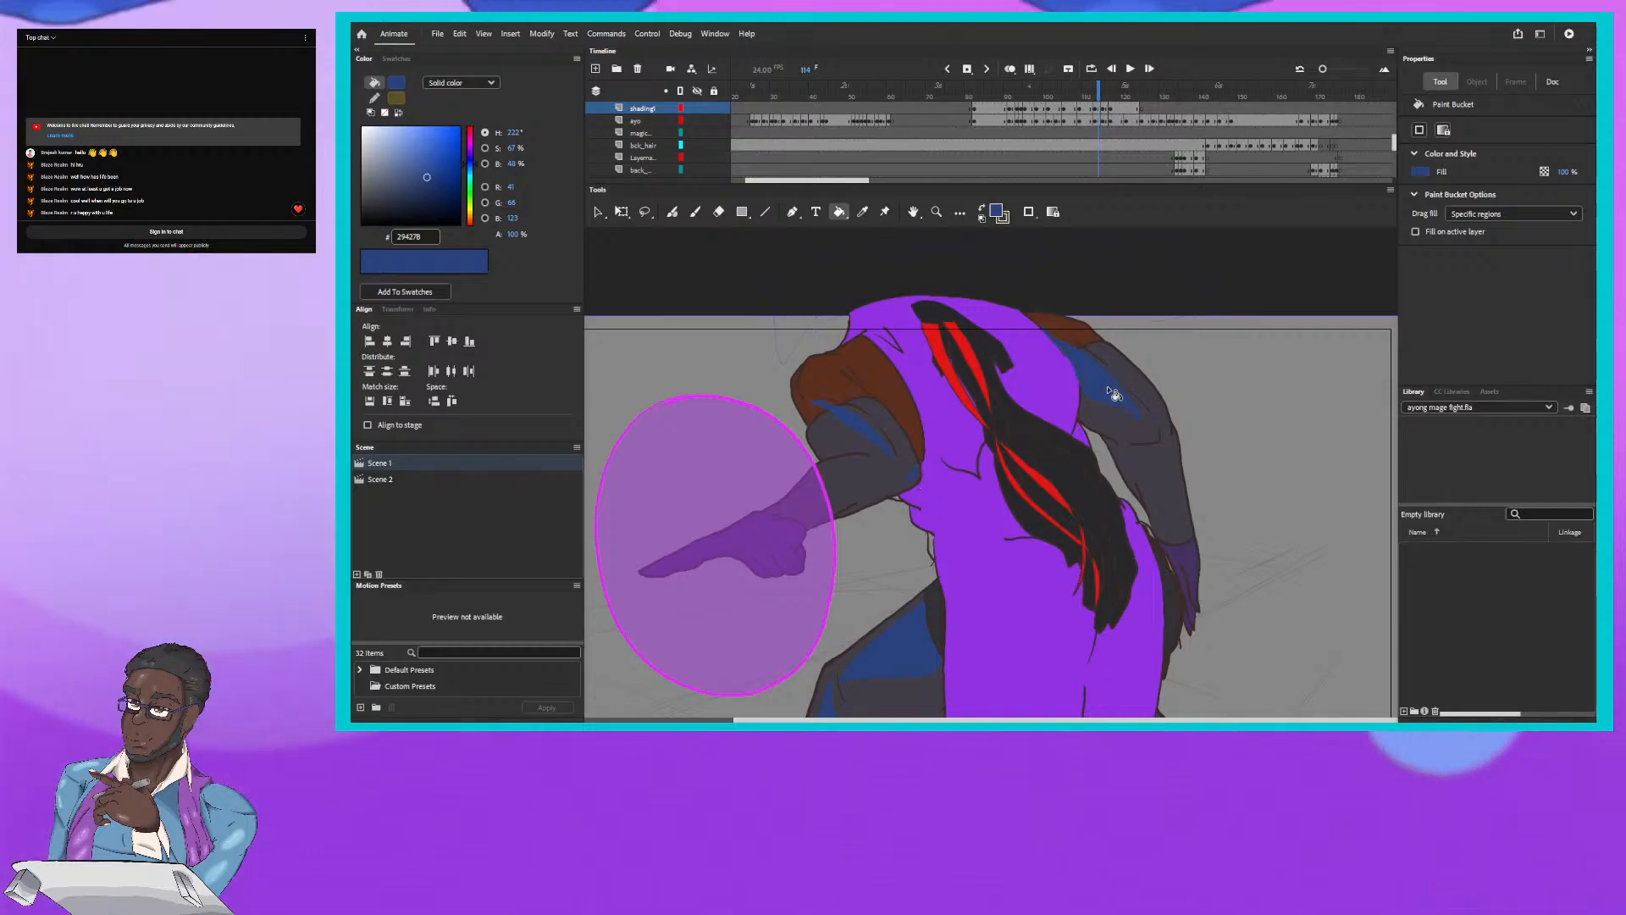
pyautogui.scroll(-5, 1114, 394)
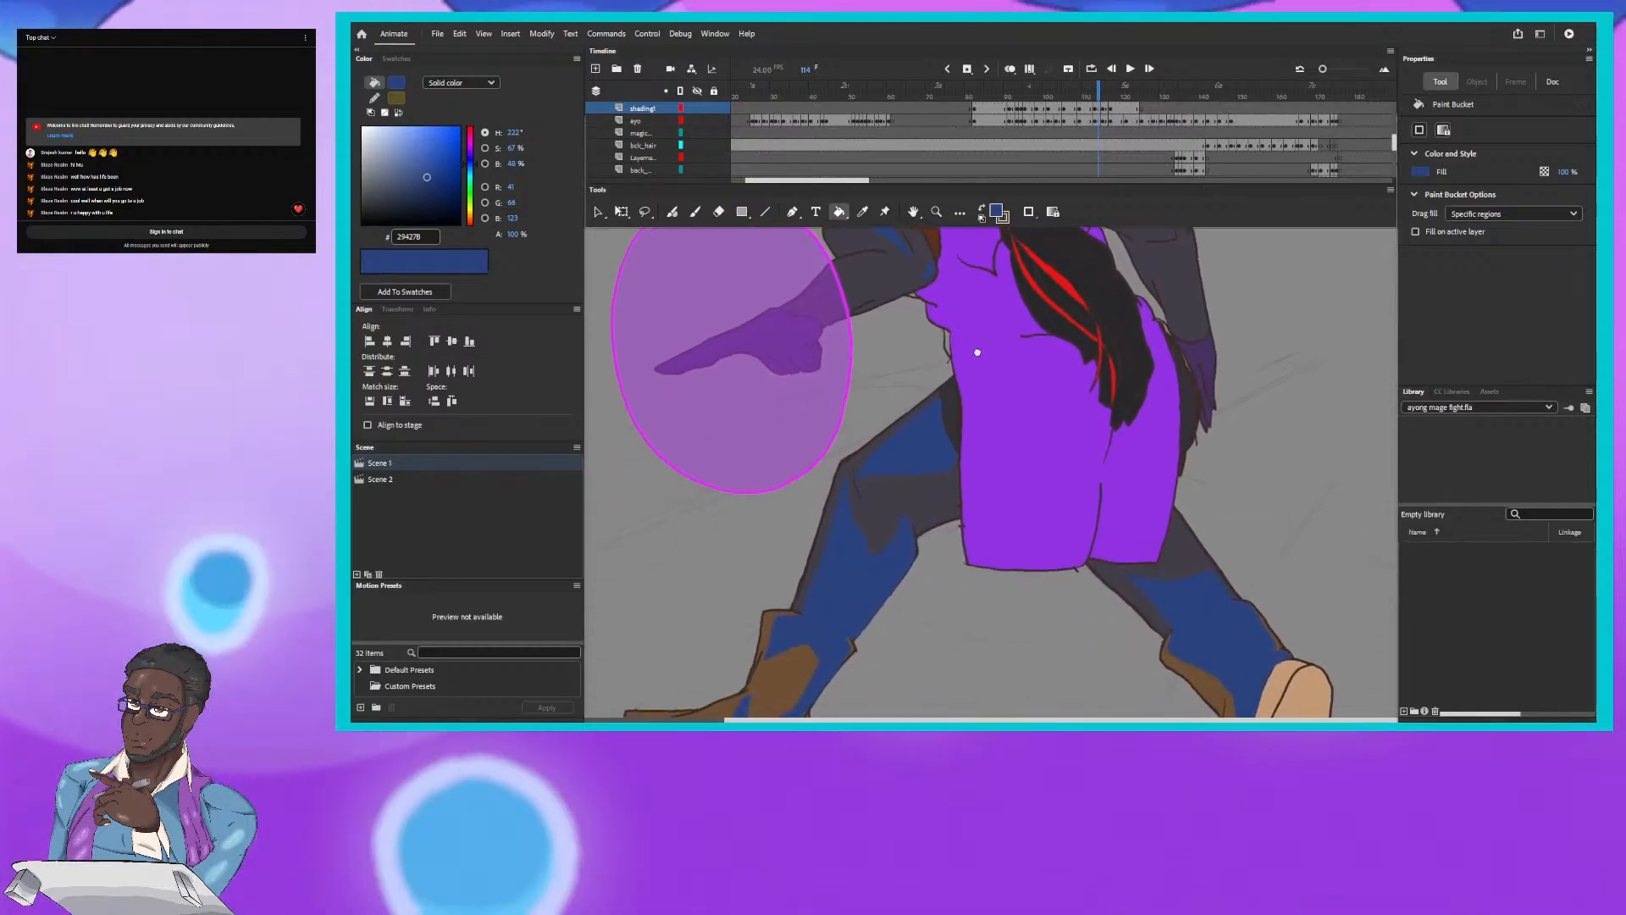
pyautogui.scroll(2, 954, 443)
# Step: Go to frame 115 and erase the old blue shadows from the casting arm and the lowered arm
pyautogui.click(1102, 88)
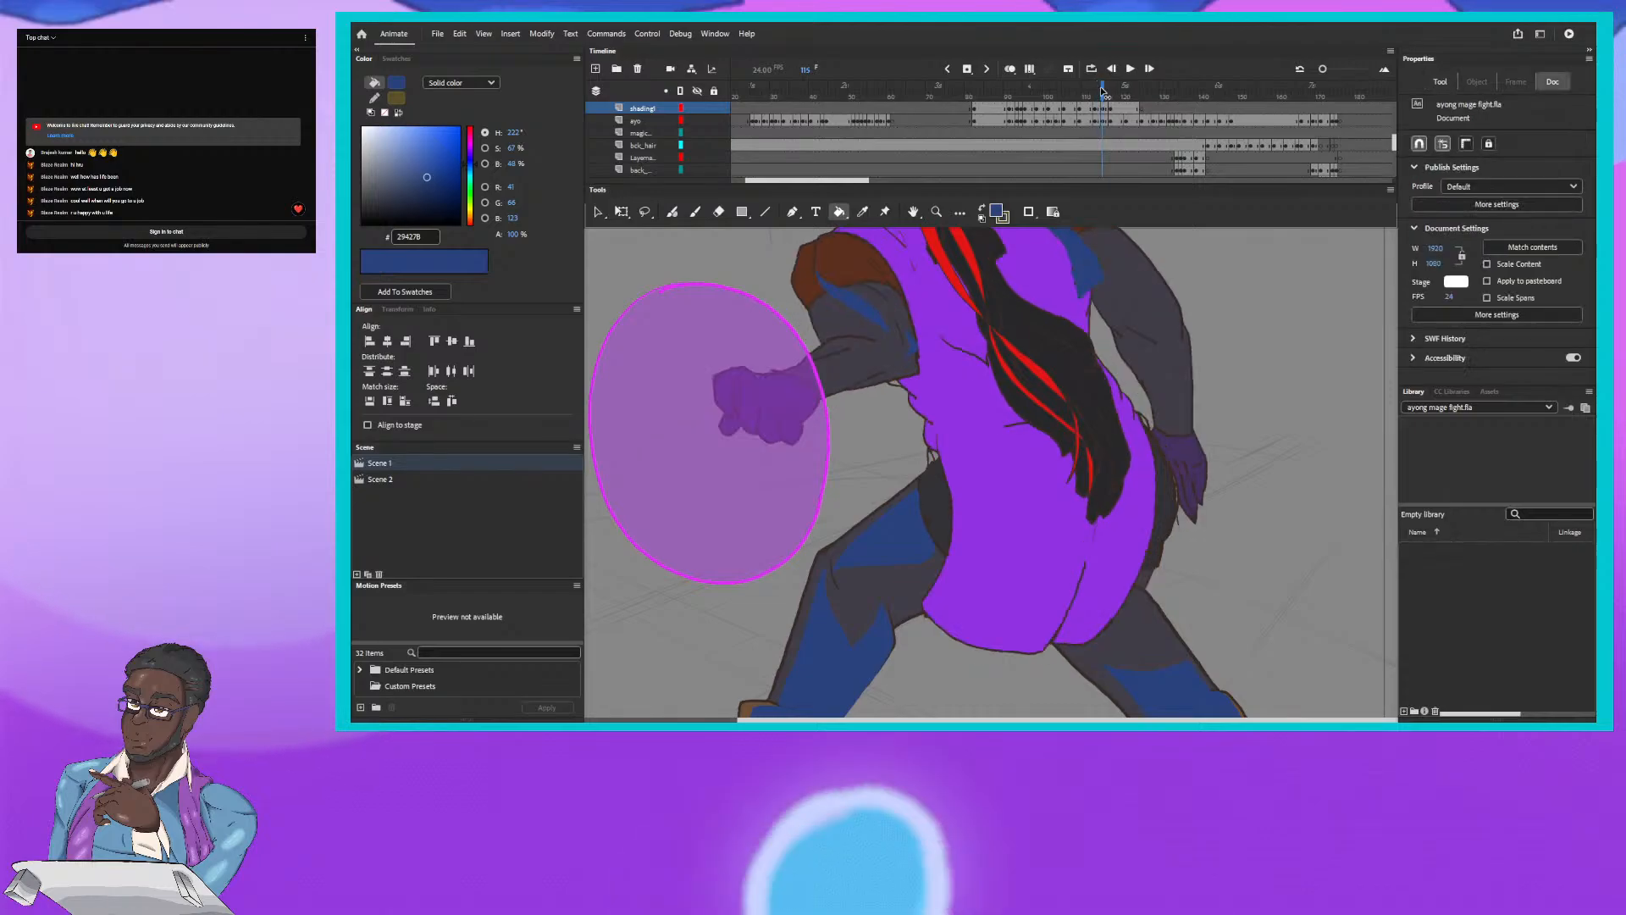
pyautogui.scroll(2, 855, 297)
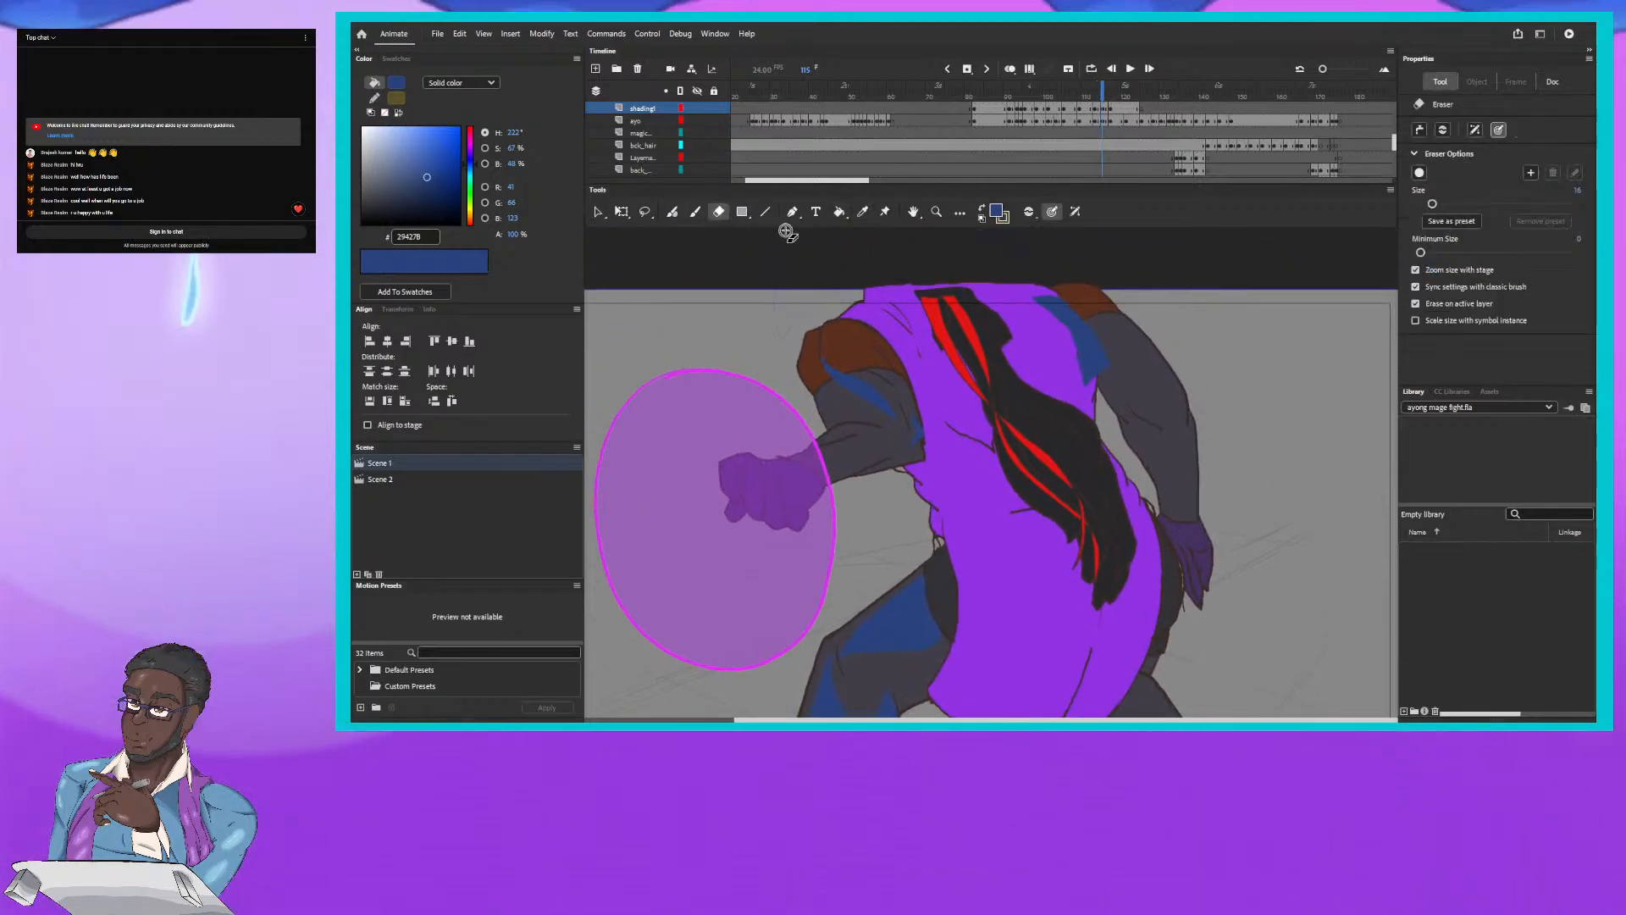
pyautogui.moveTo(855, 402); pyautogui.dragTo(826, 356)
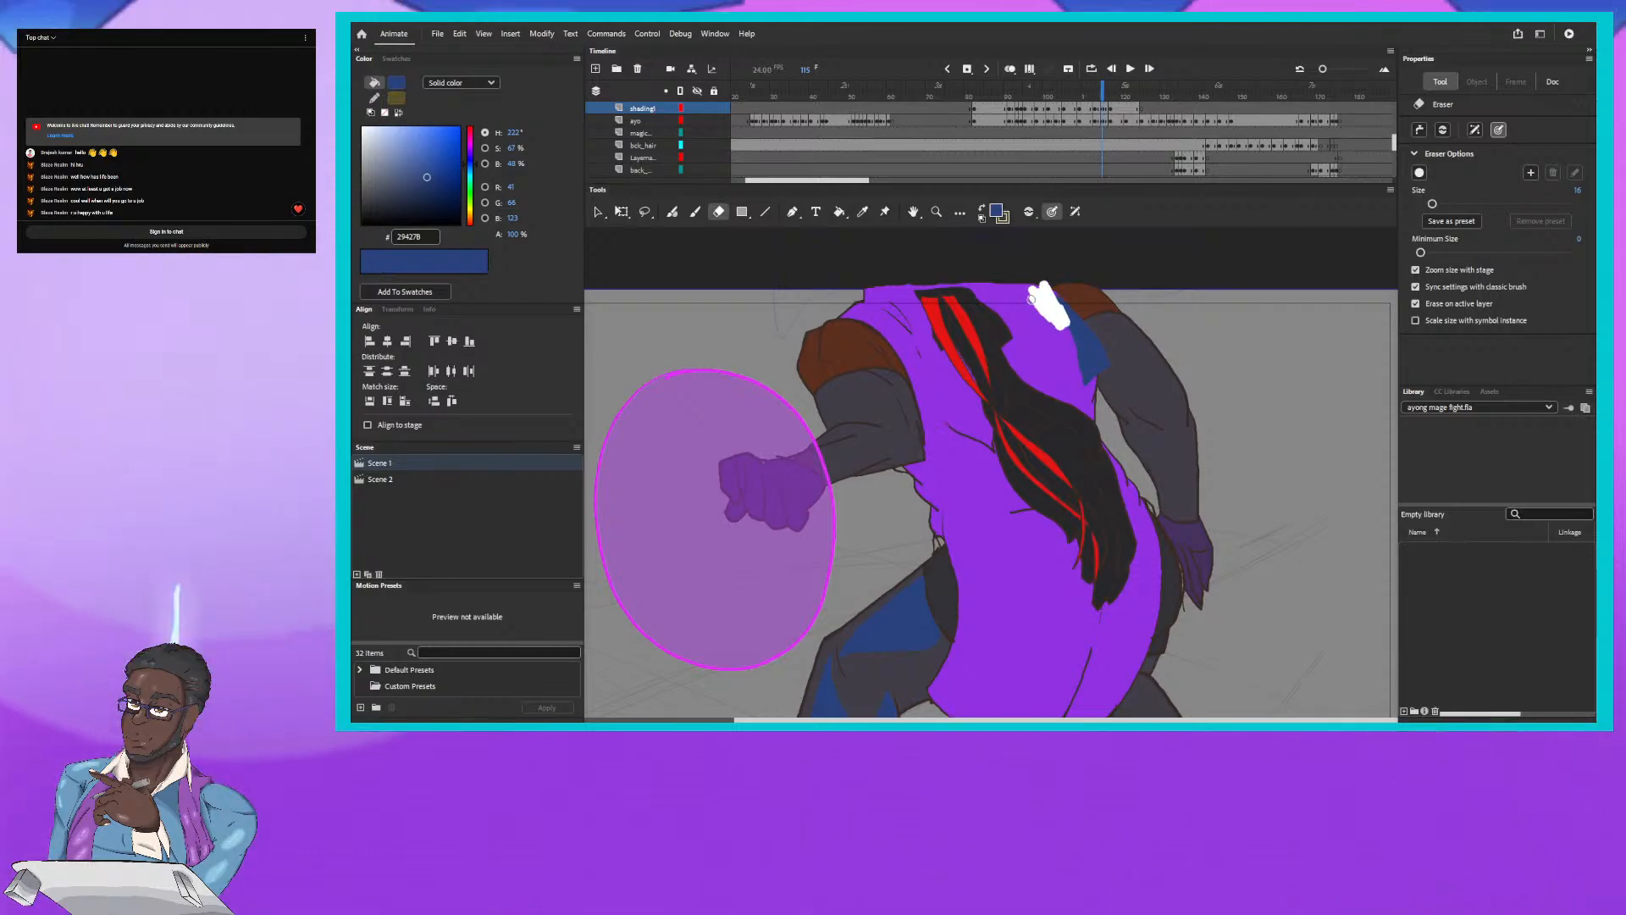
pyautogui.moveTo(1063, 322); pyautogui.dragTo(1105, 390)
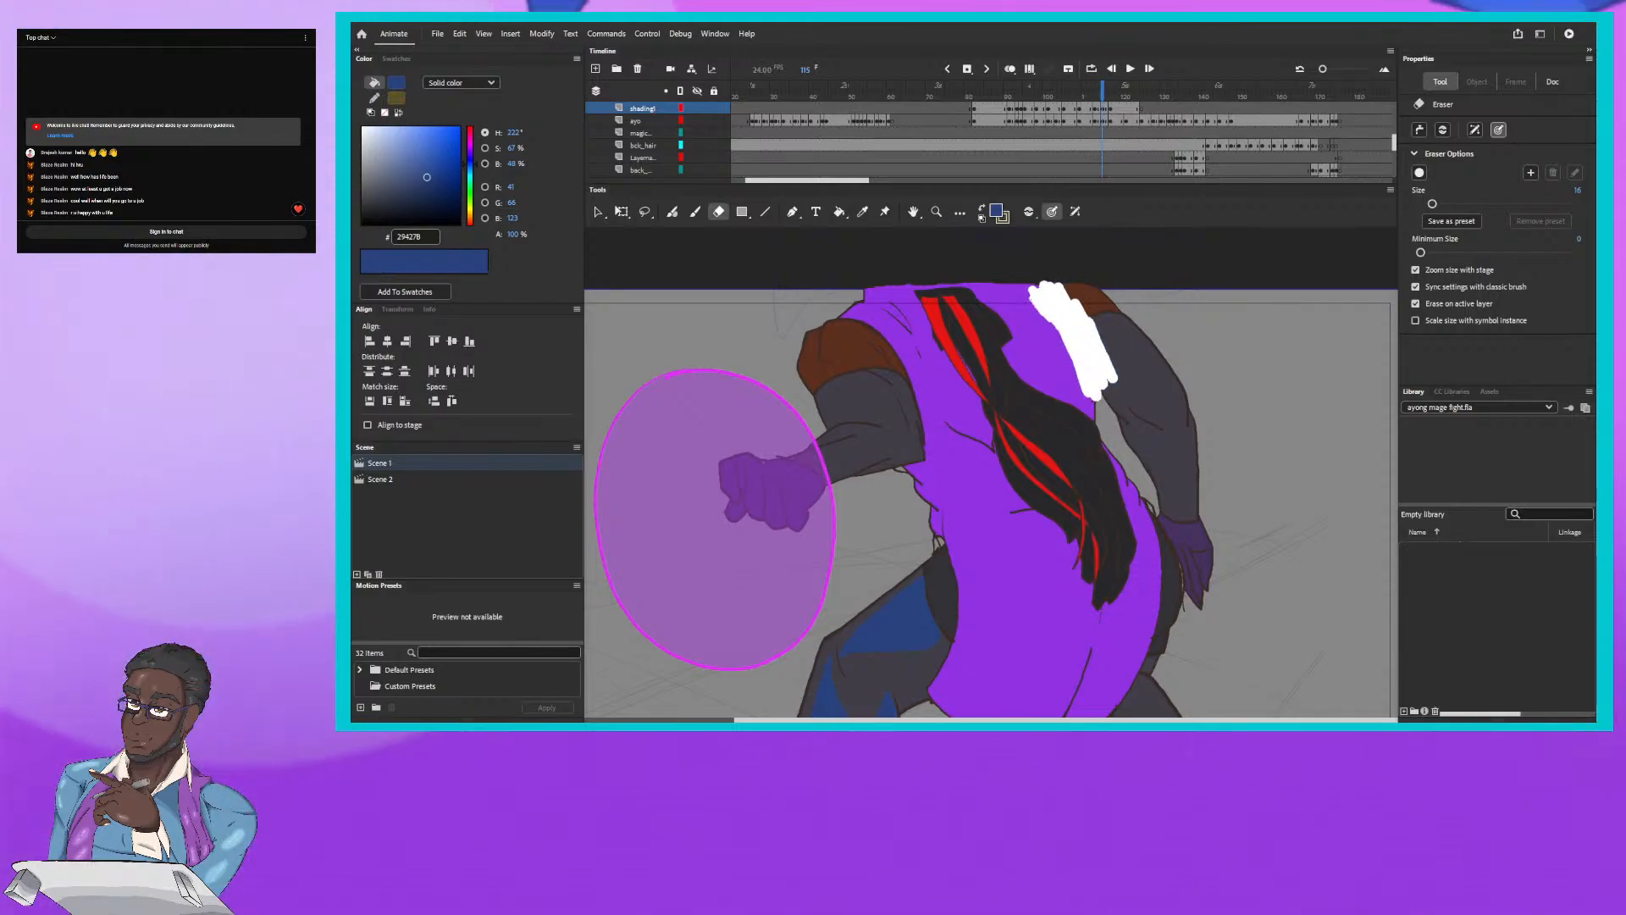
# Step: Outline new shadows on both upper arms with the Fluid Brush at frame 115 and fill them with blue
pyautogui.press('b')
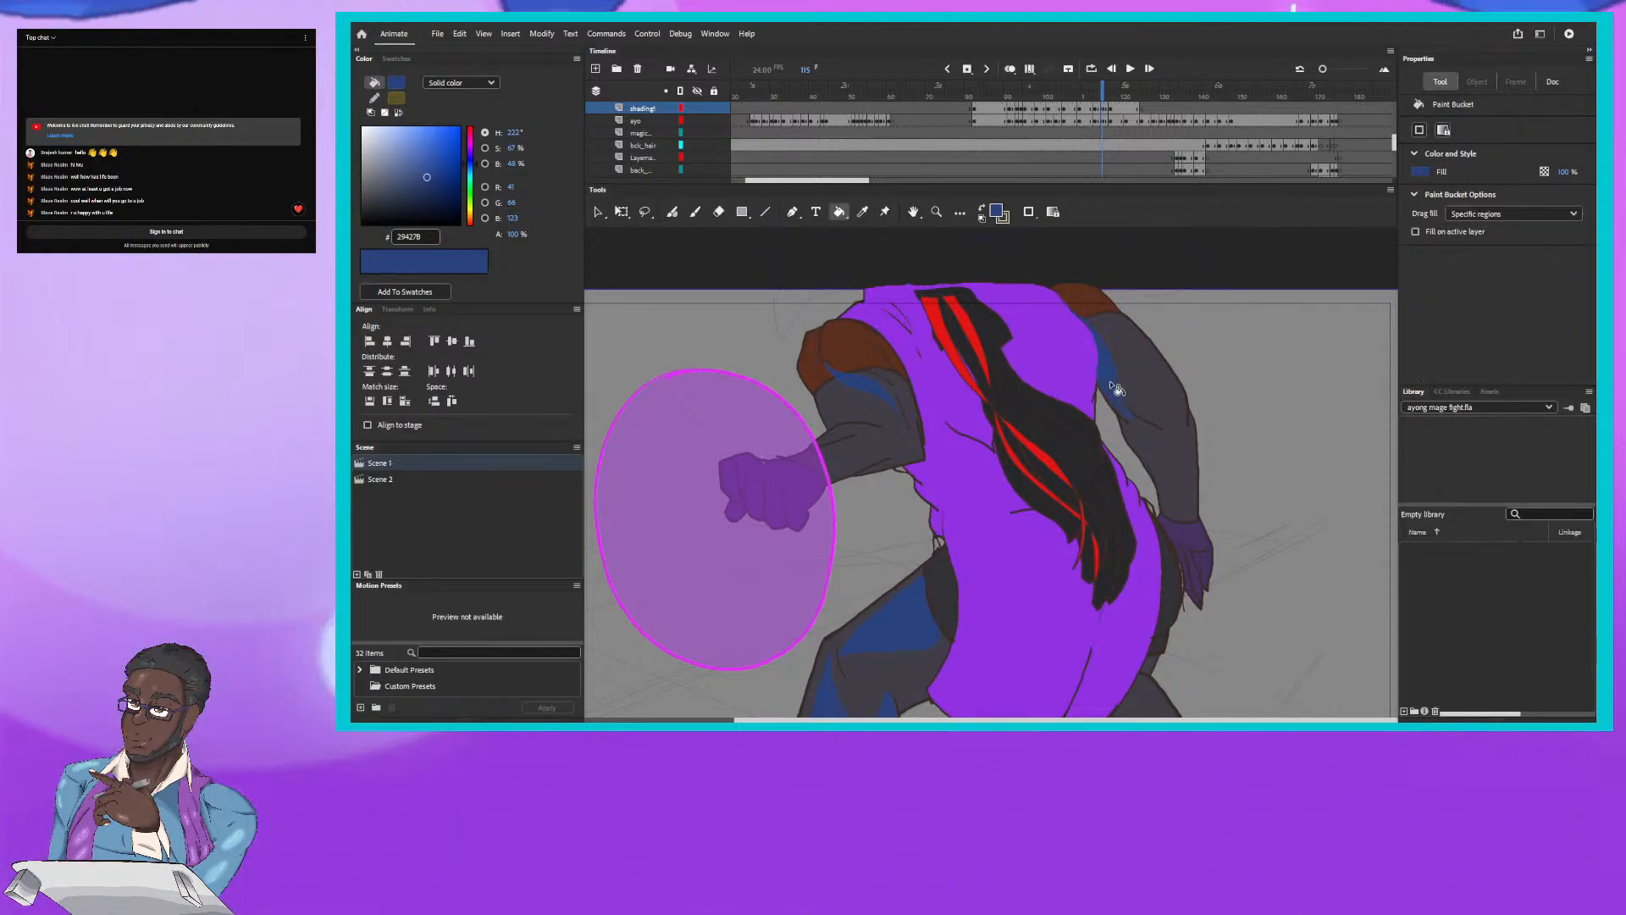
pyautogui.press('b')
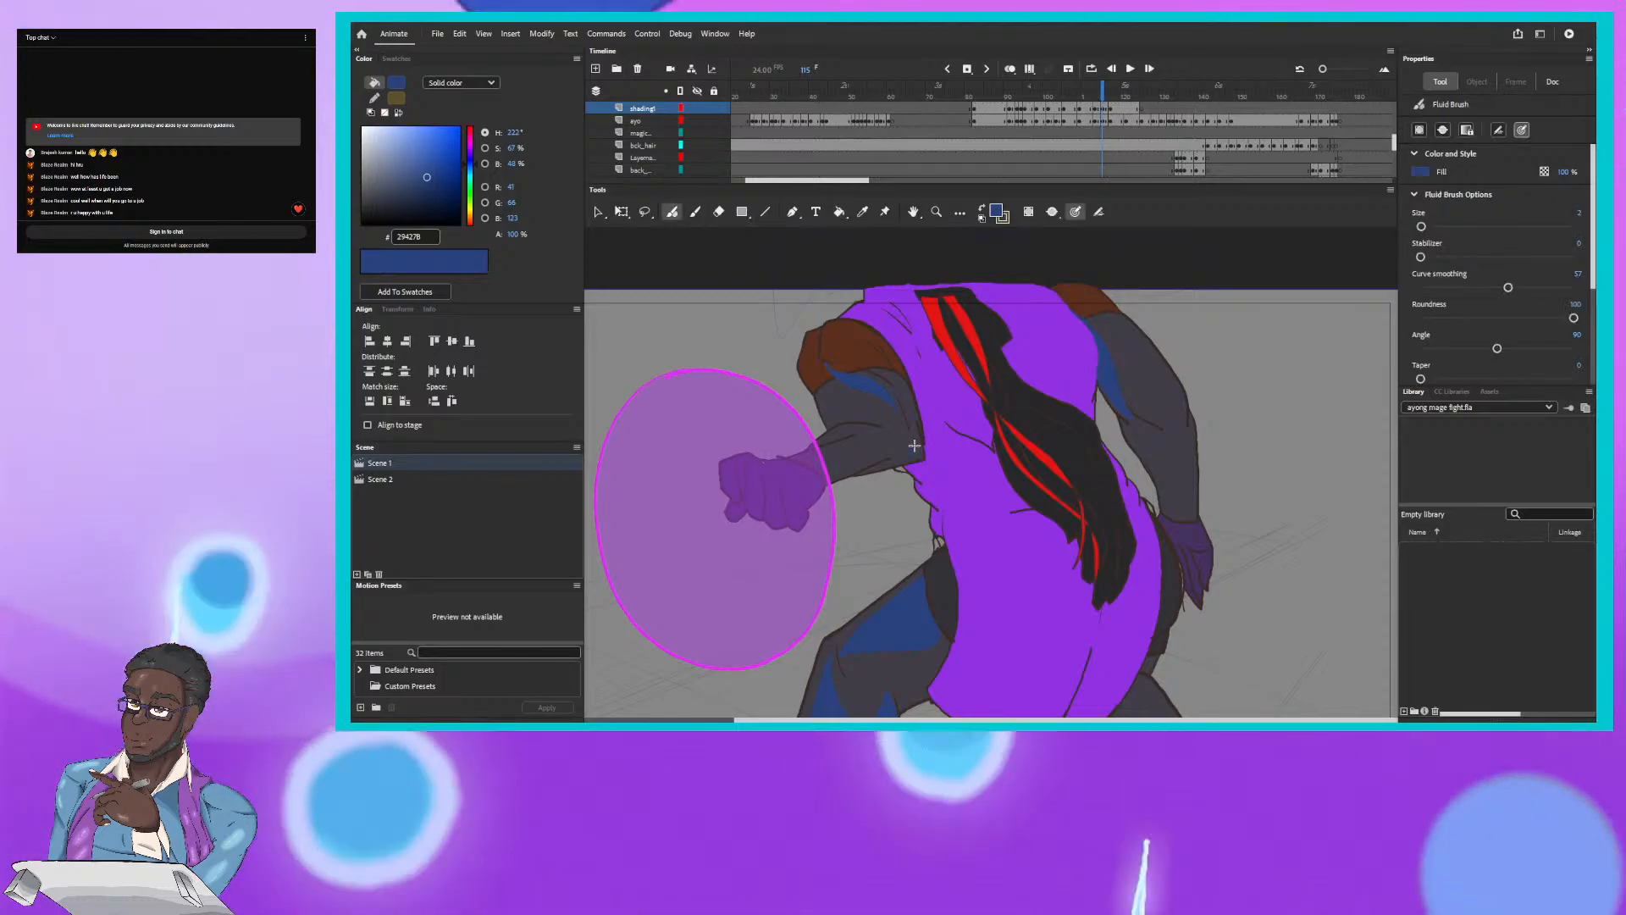
pyautogui.click(839, 212)
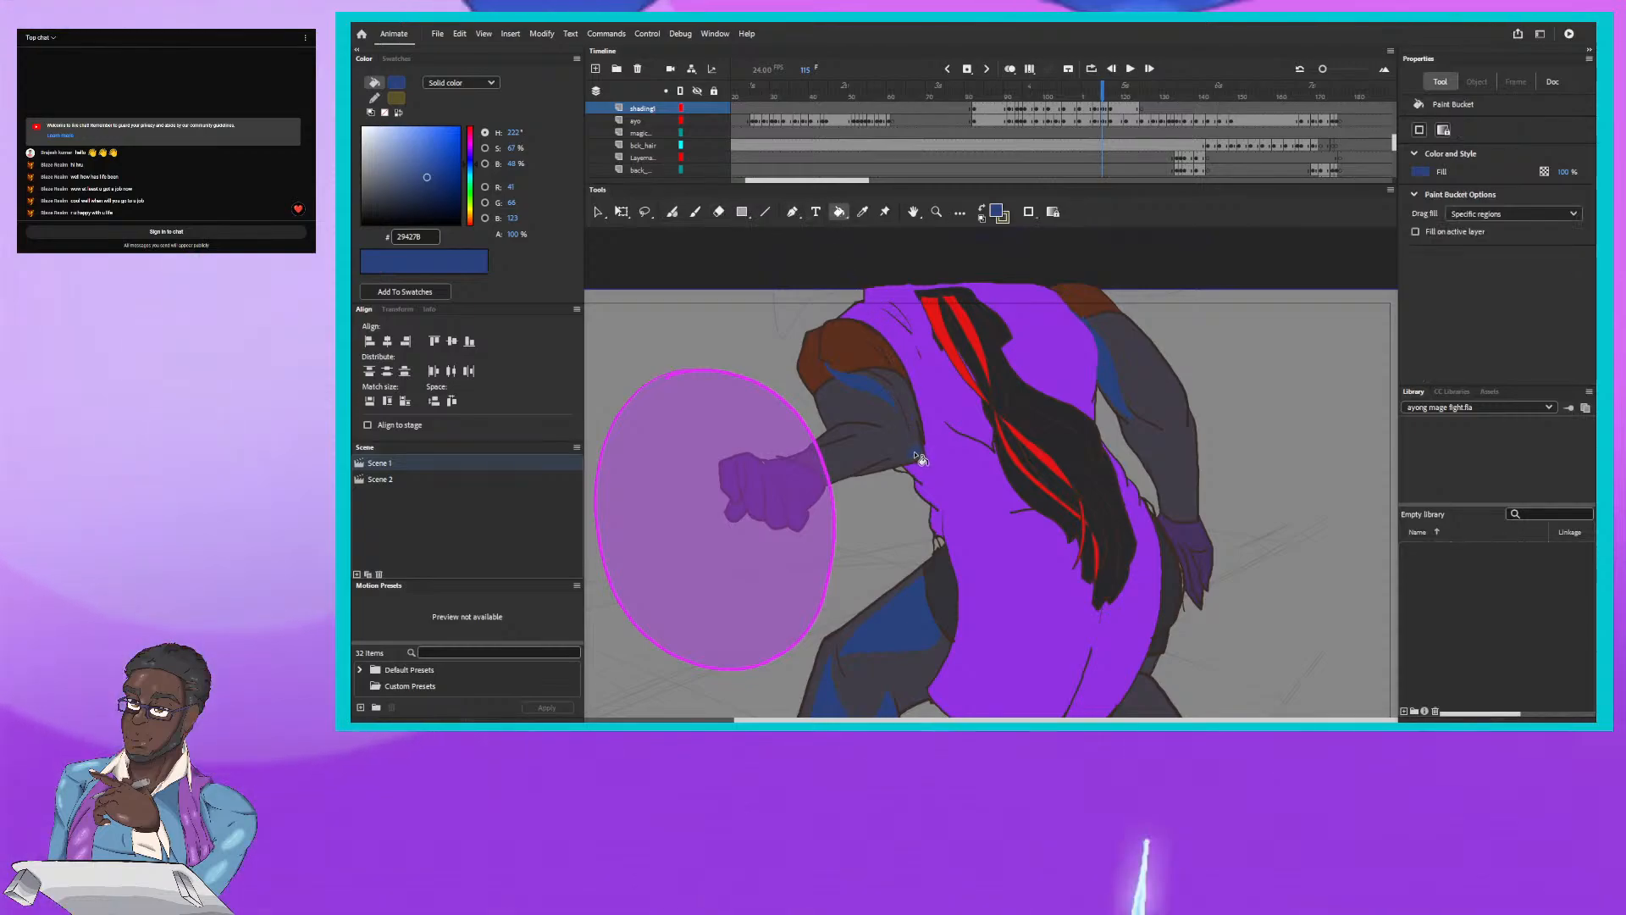
pyautogui.scroll(-5, 1012, 381)
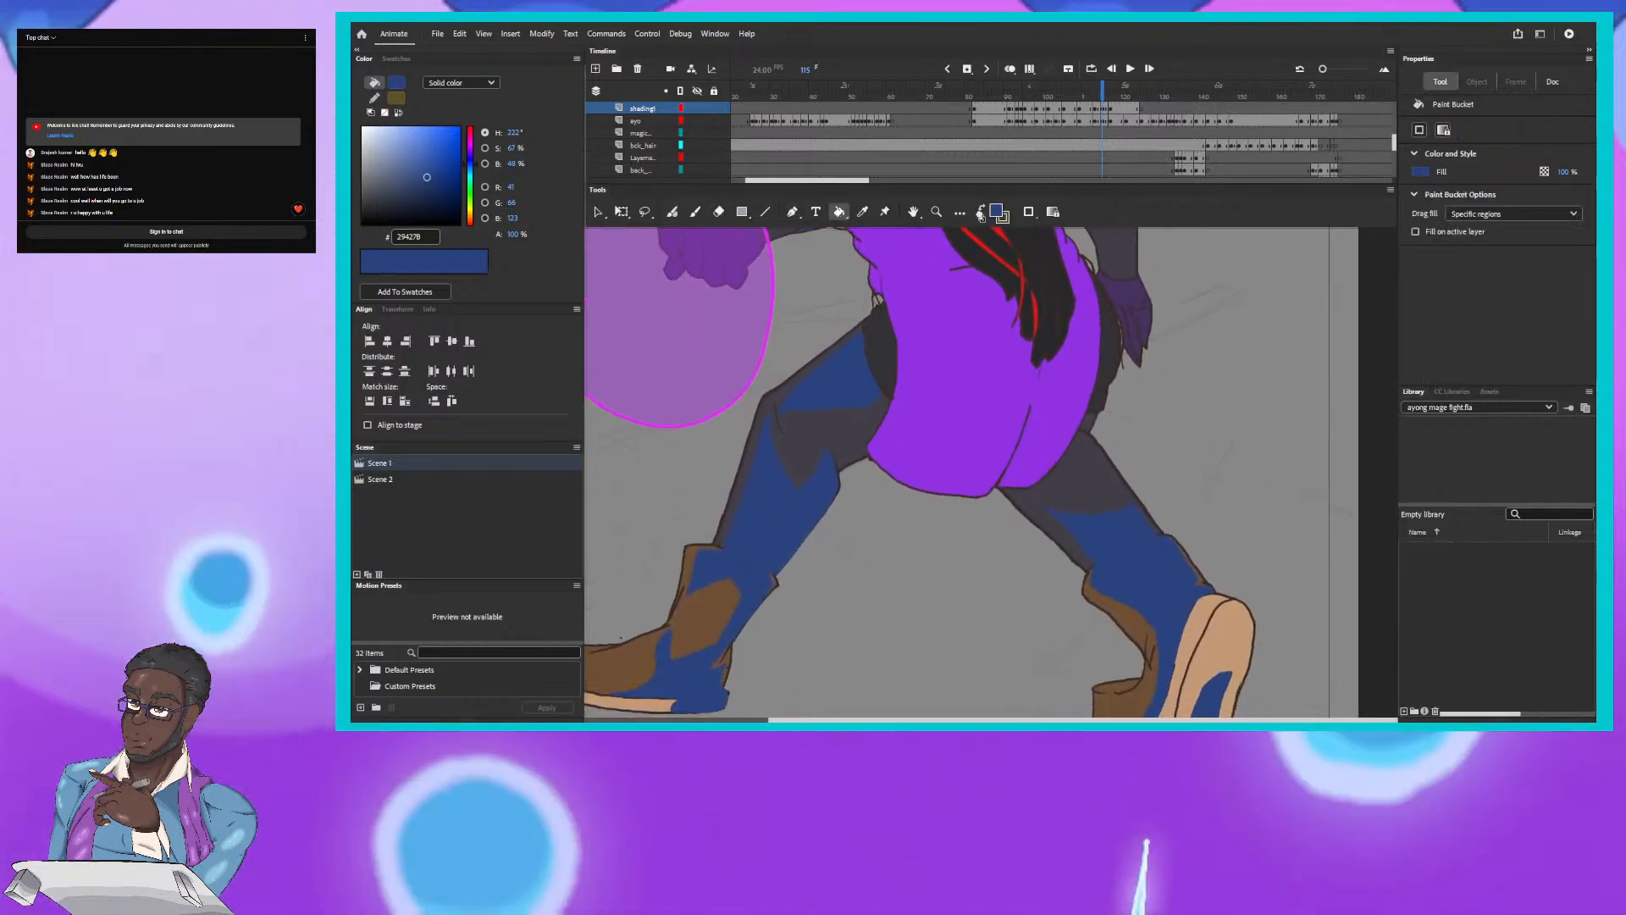
# Step: Go to frame 118 and erase the old blue shadow from the casting arm
pyautogui.click(1104, 90)
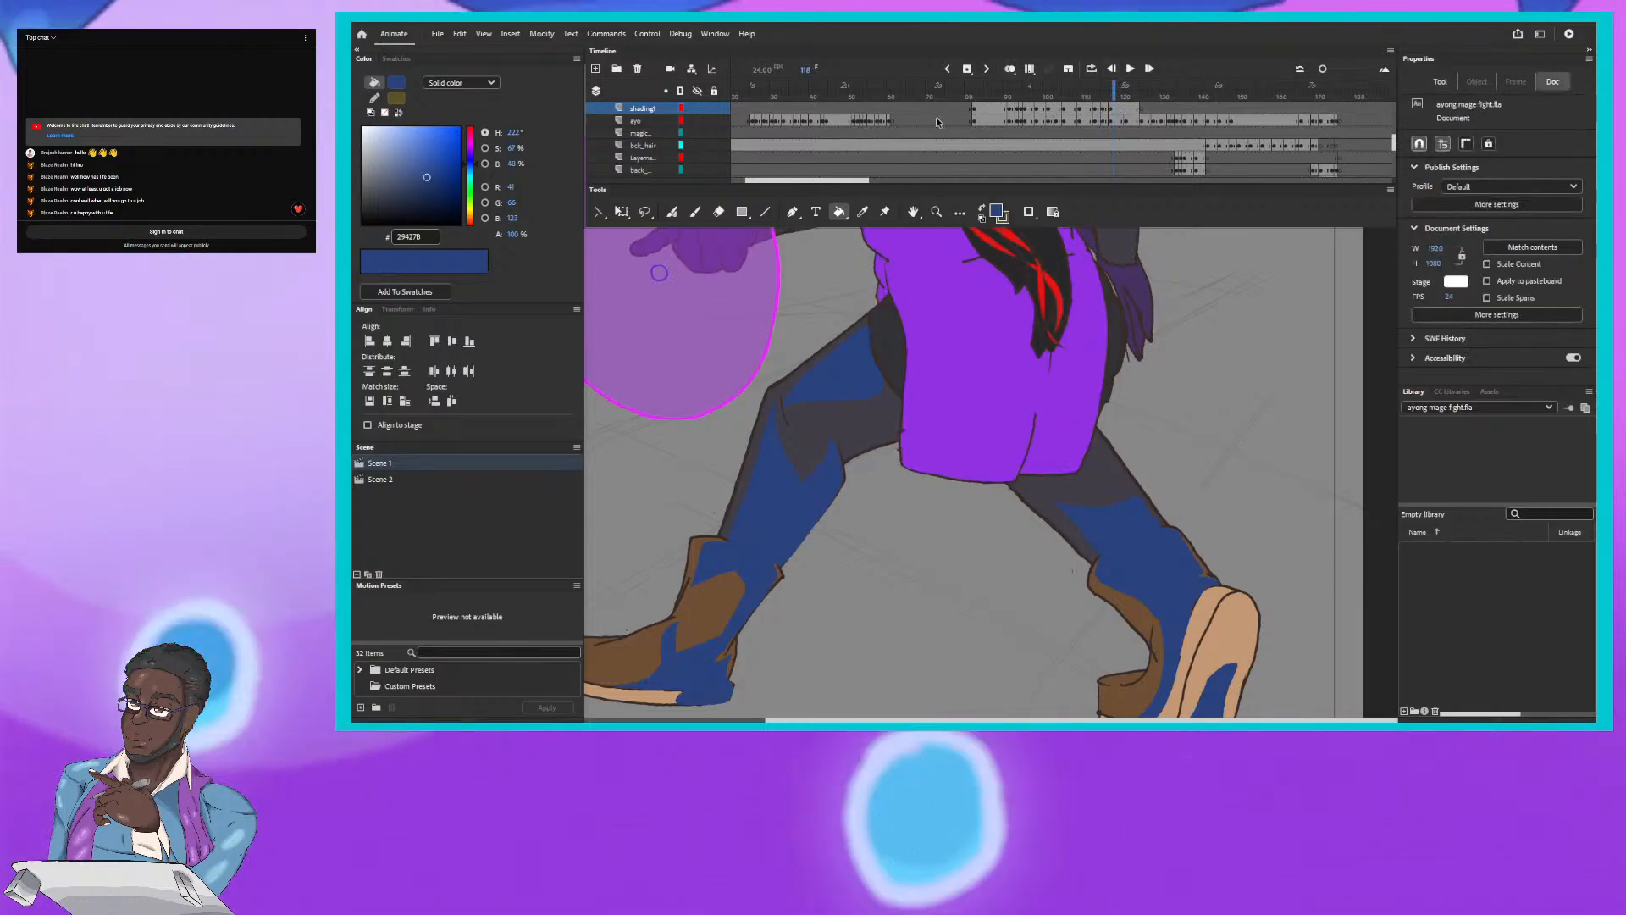
pyautogui.moveTo(874, 302); pyautogui.dragTo(923, 593)
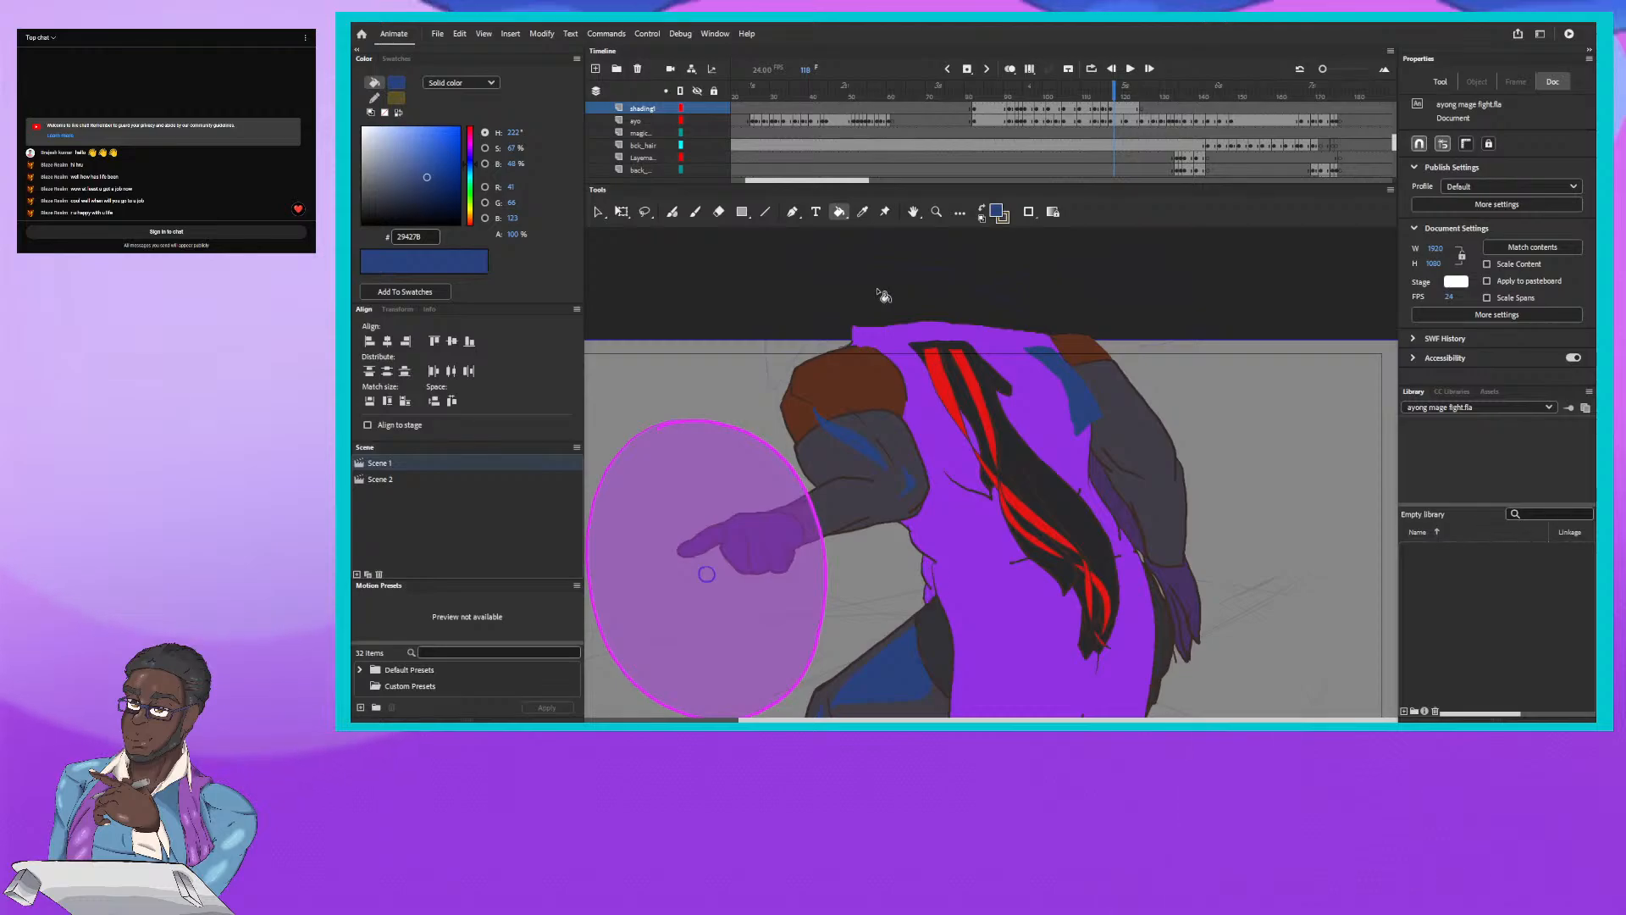
pyautogui.press('e')
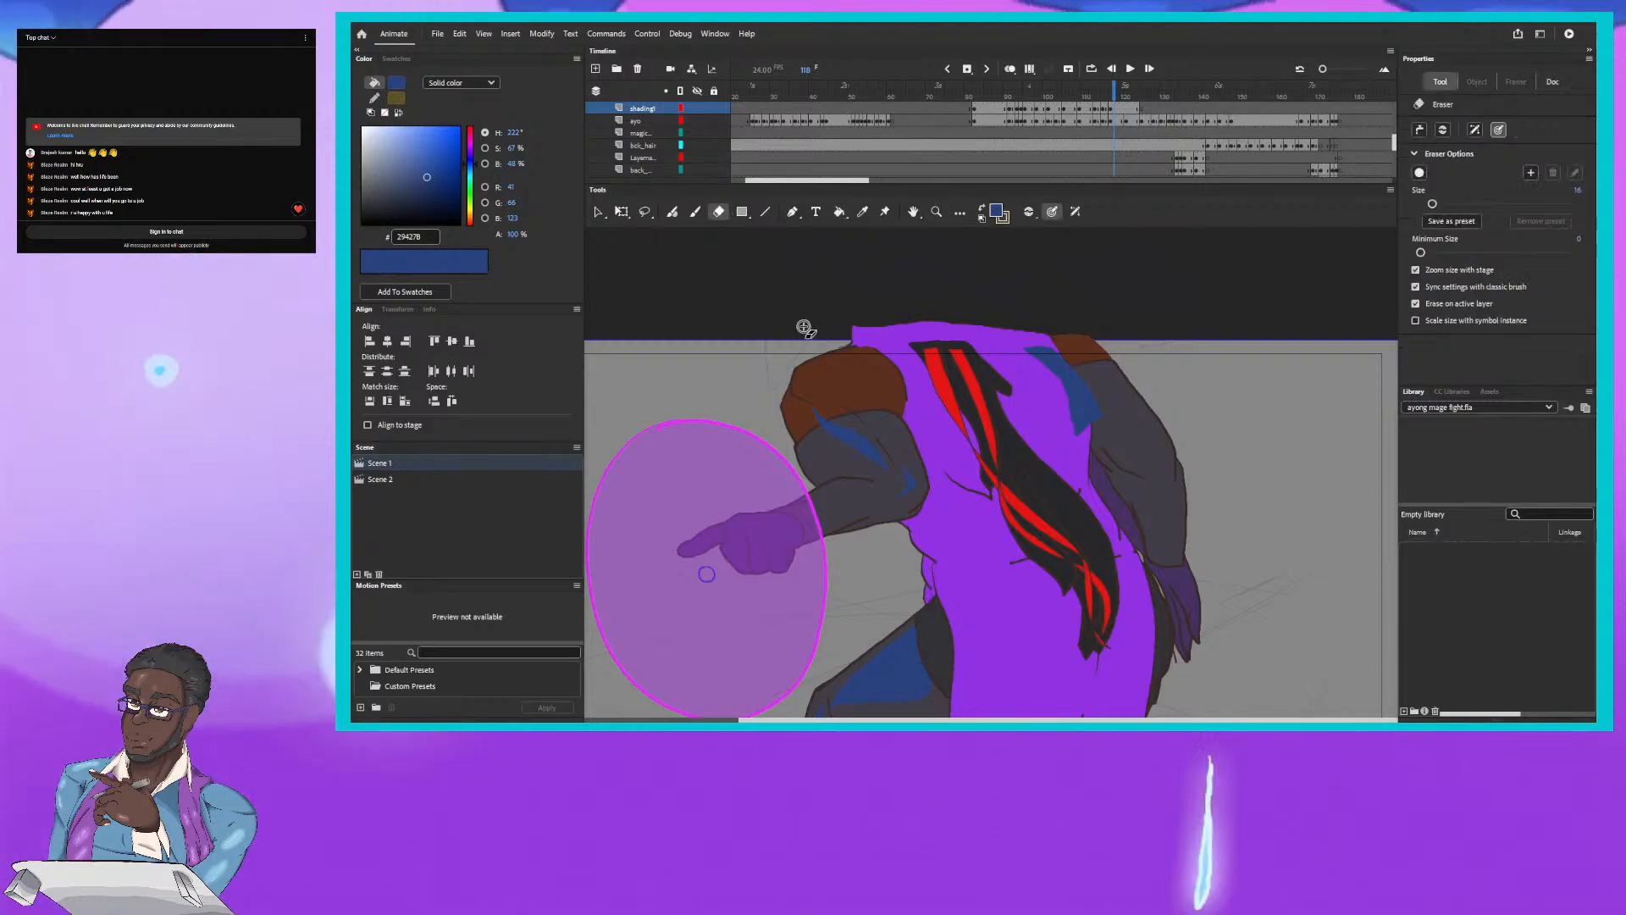
pyautogui.moveTo(813, 413)
pyautogui.mouseDown()
pyautogui.moveTo(880, 469)
pyautogui.moveTo(812, 411)
pyautogui.mouseUp()
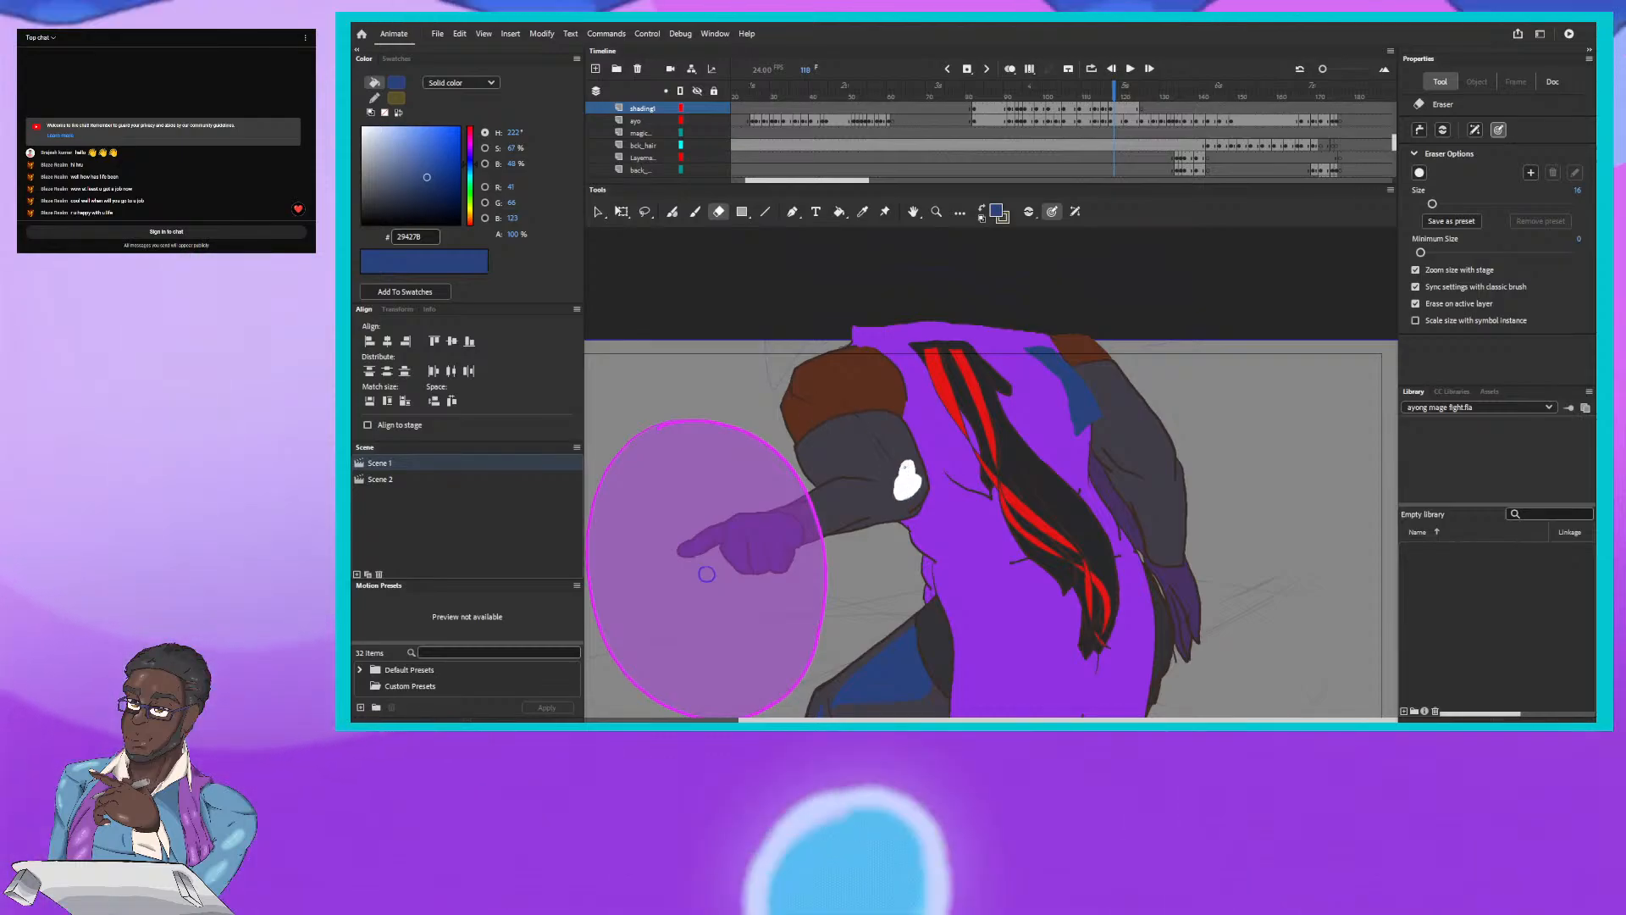
# Step: Replace the lowered arm's old shadow at frame 118, outlining new shadows on both arms with the Fluid Brush and filling them with blue
pyautogui.press('b')
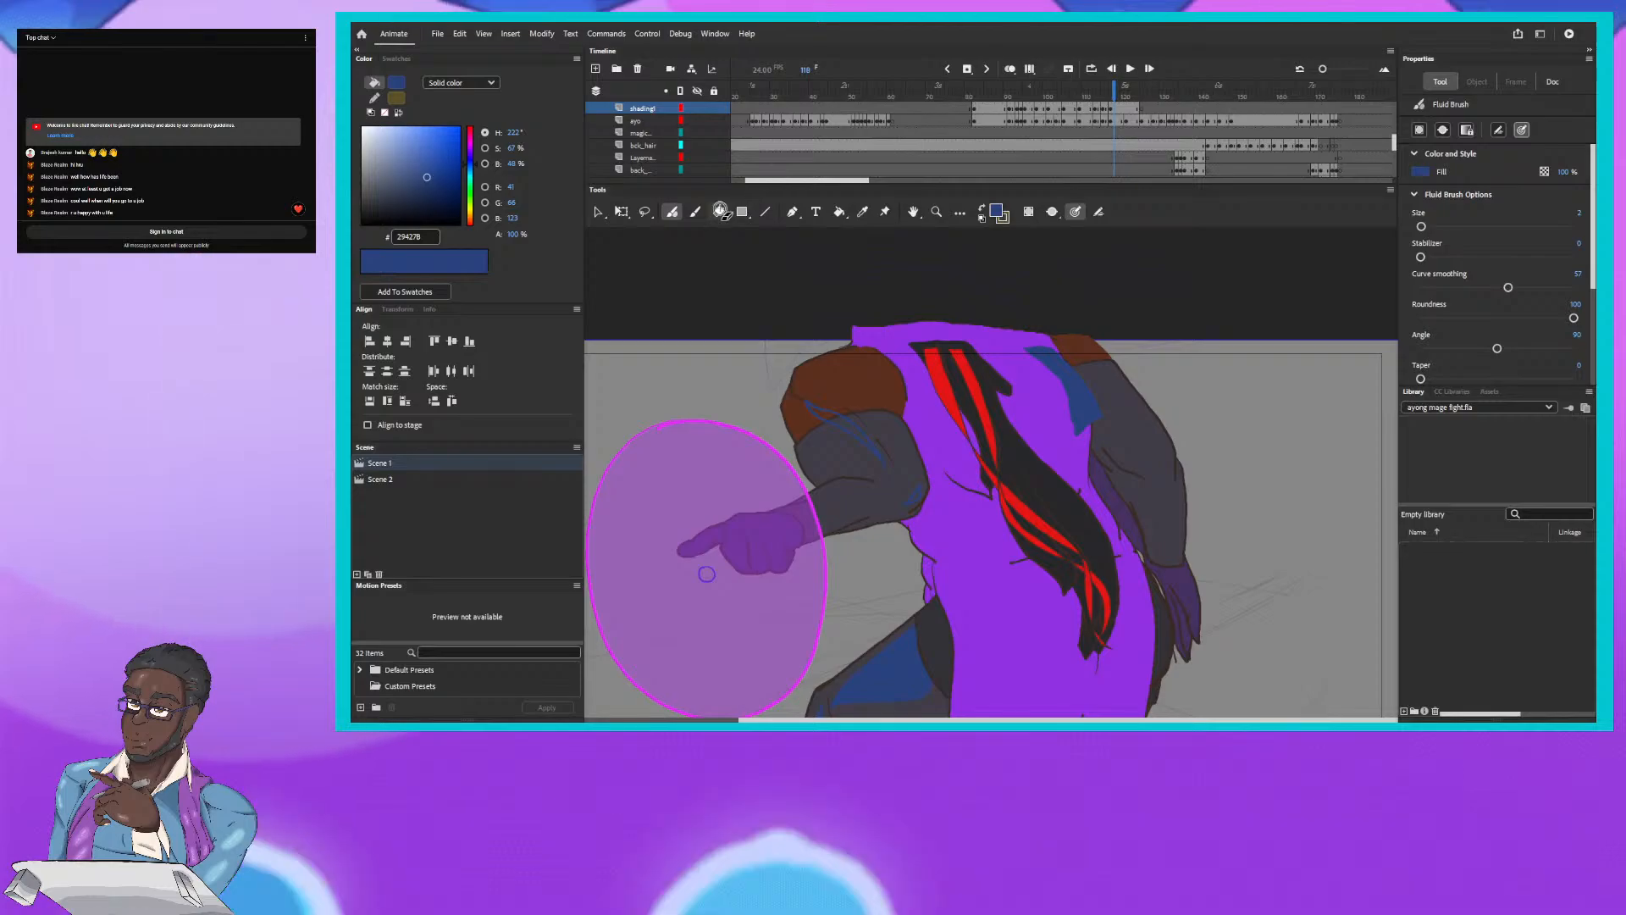
pyautogui.press('e')
pyautogui.moveTo(1023, 337)
pyautogui.mouseDown()
pyautogui.moveTo(1040, 369)
pyautogui.moveTo(1022, 337)
pyautogui.moveTo(1100, 437)
pyautogui.moveTo(1081, 450)
pyautogui.moveTo(1043, 319)
pyautogui.mouseUp()
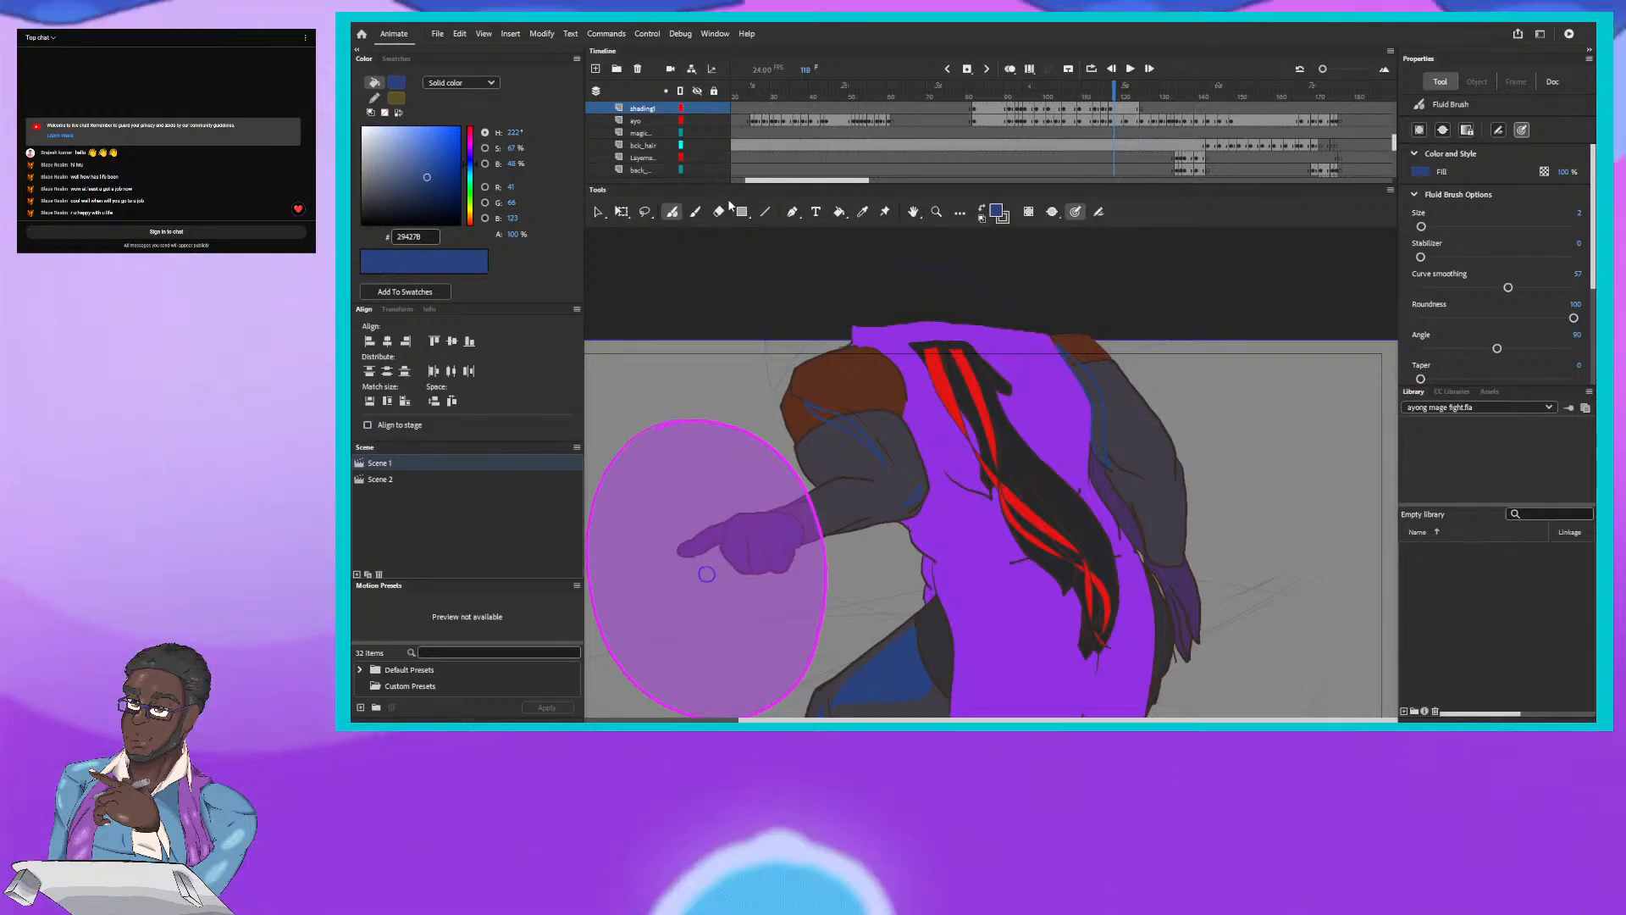
pyautogui.click(839, 212)
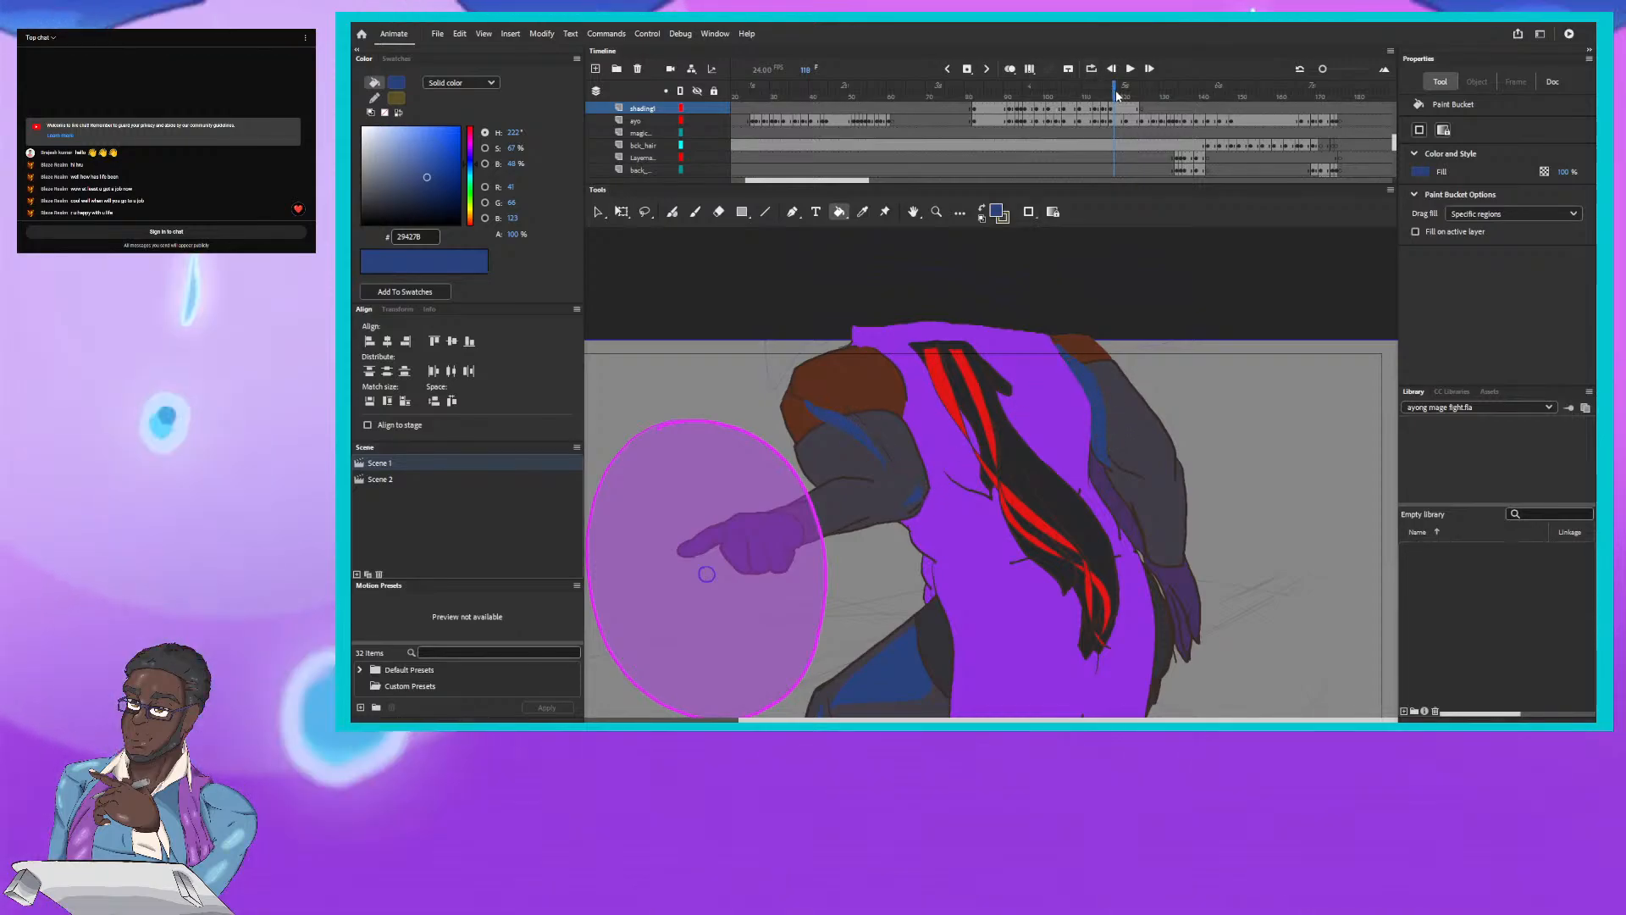
# Step: Step forward from frame 118 to 136, examining the poses beyond the shaded frames
pyautogui.press('.')
pyautogui.press('.')
pyautogui.press('.')
pyautogui.press('.')
pyautogui.press('.')
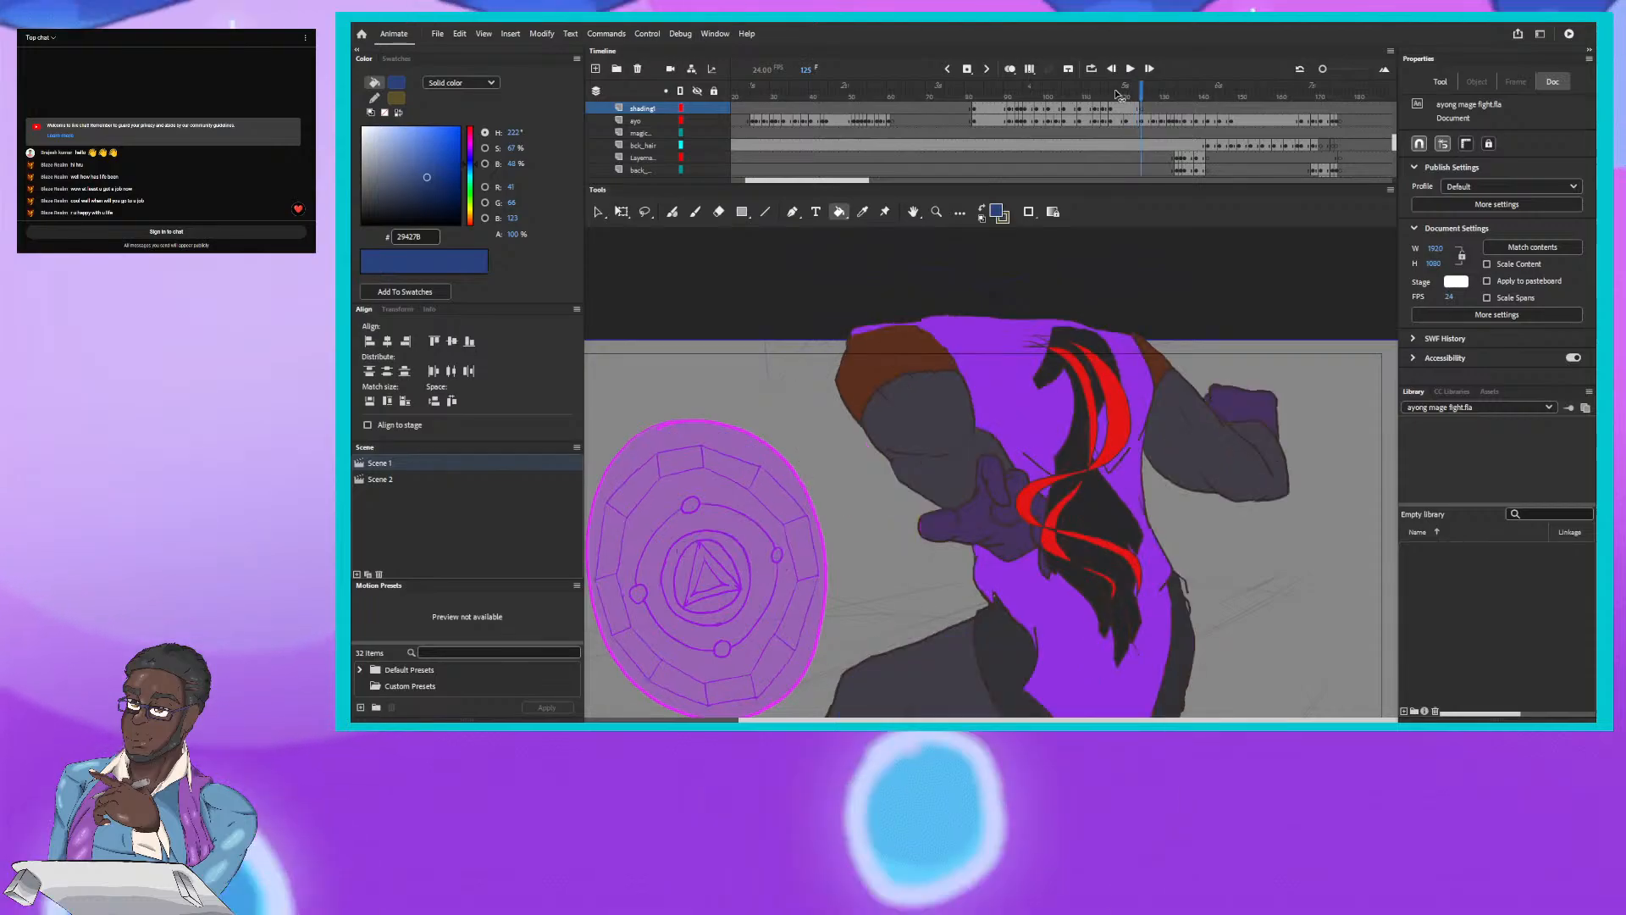
pyautogui.press('.')
pyautogui.press('.')
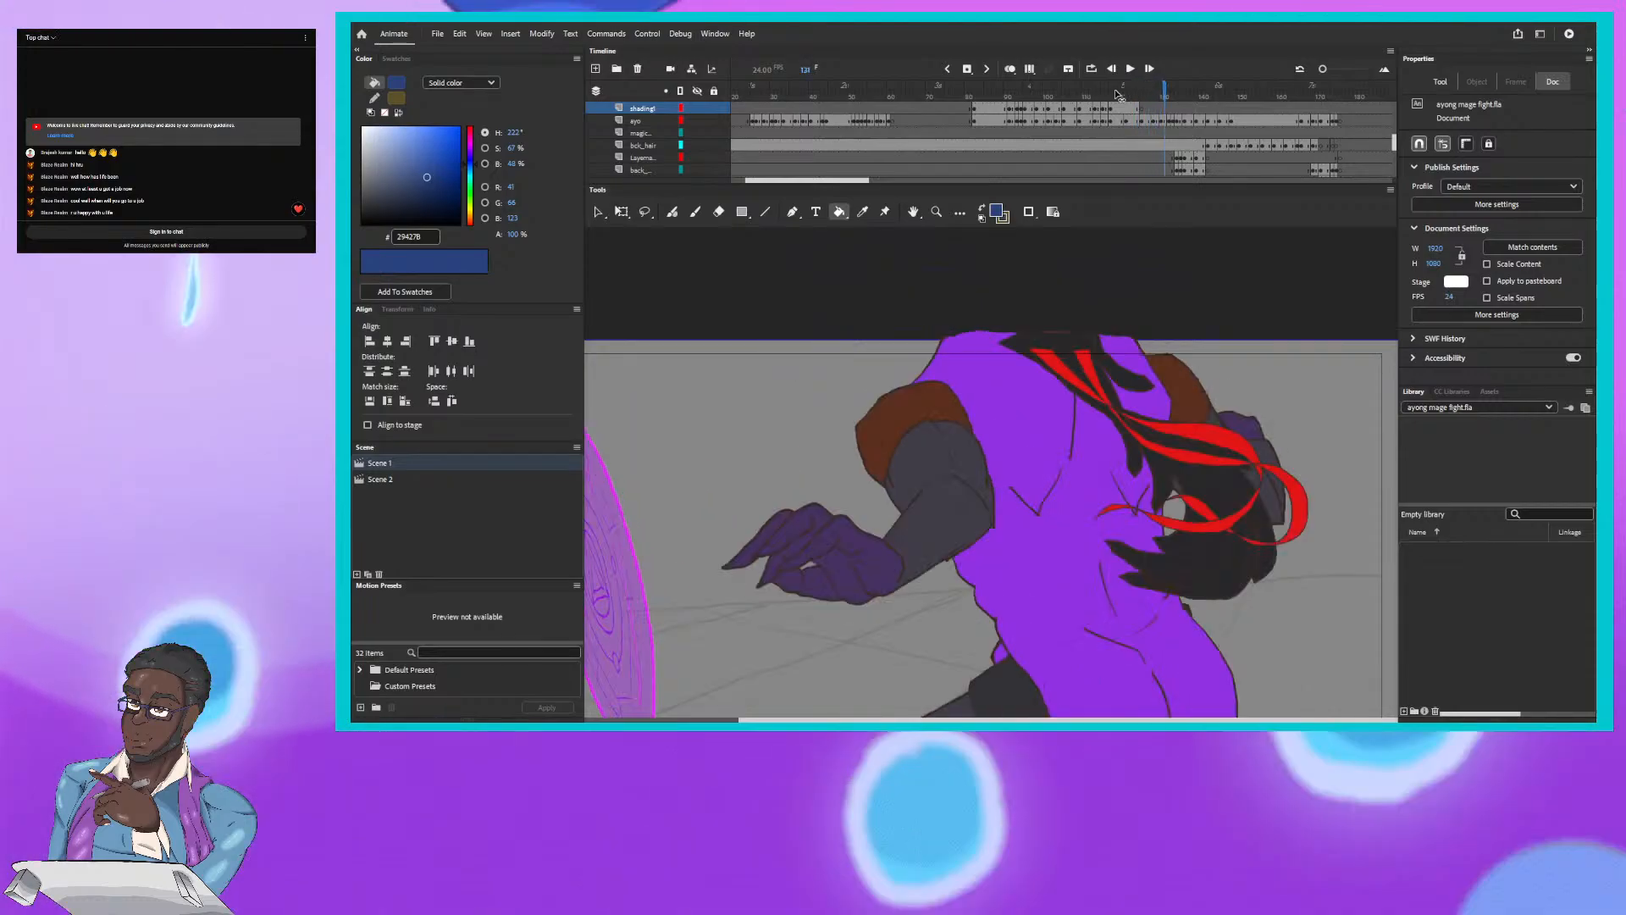
pyautogui.press('.')
pyautogui.press('.')
pyautogui.press('.')
pyautogui.press('.')
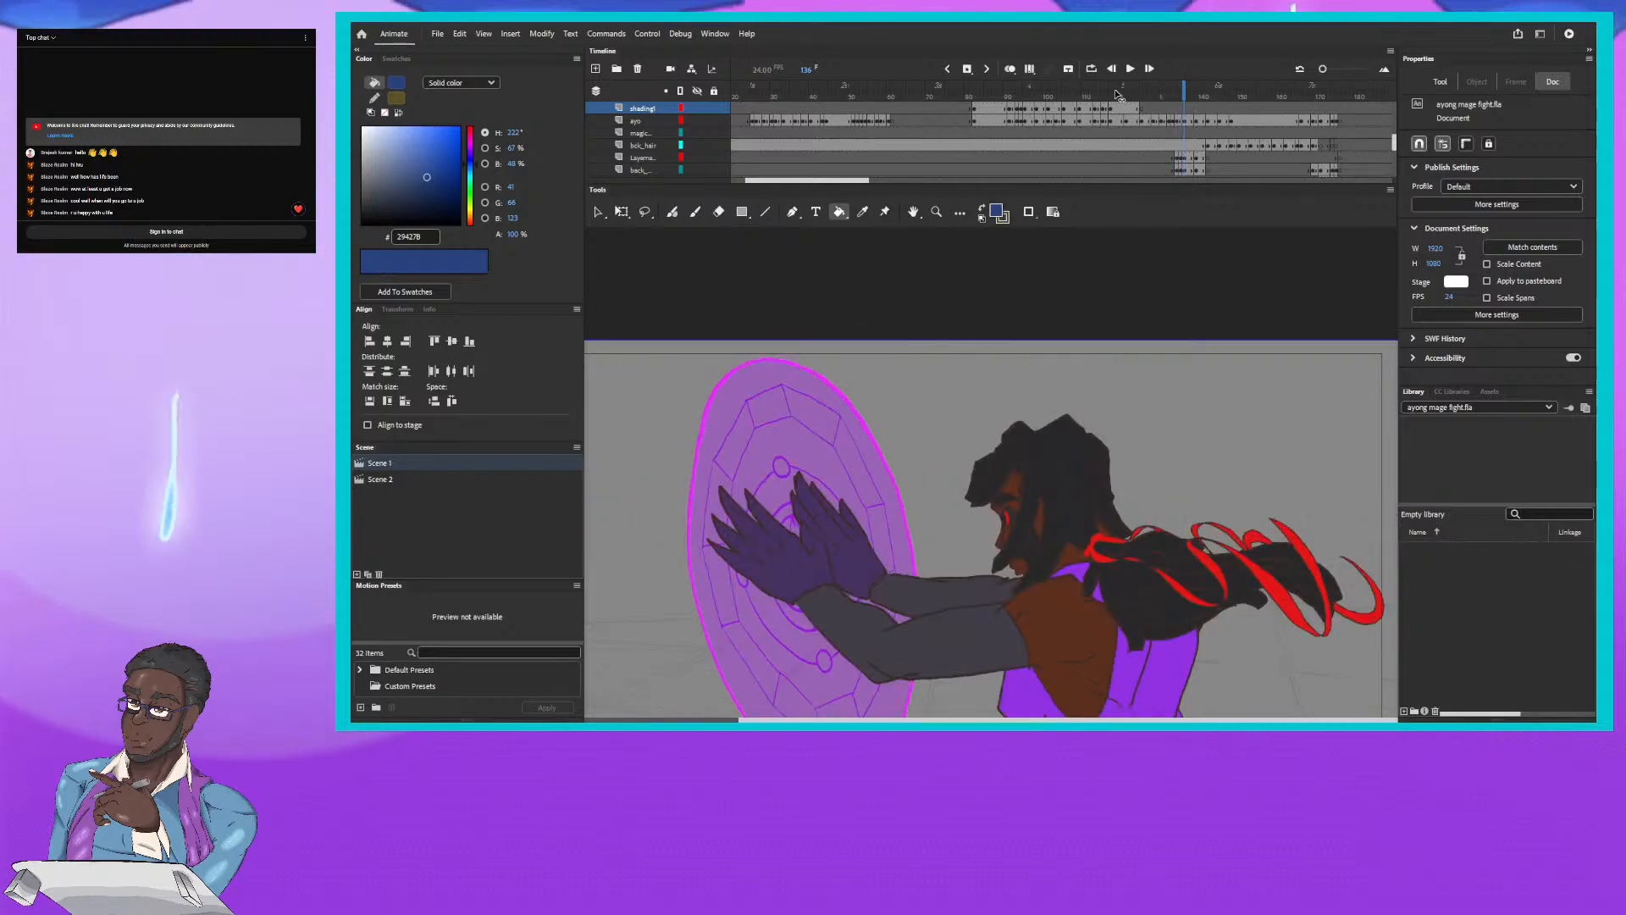
# Step: Step back and forth between frames 136 and 125, comparing the turning poses that follow the shaded section
pyautogui.press(',')
pyautogui.press(',')
pyautogui.press(',')
pyautogui.press(',')
pyautogui.press(',')
pyautogui.press(',')
pyautogui.press(',')
pyautogui.press(',')
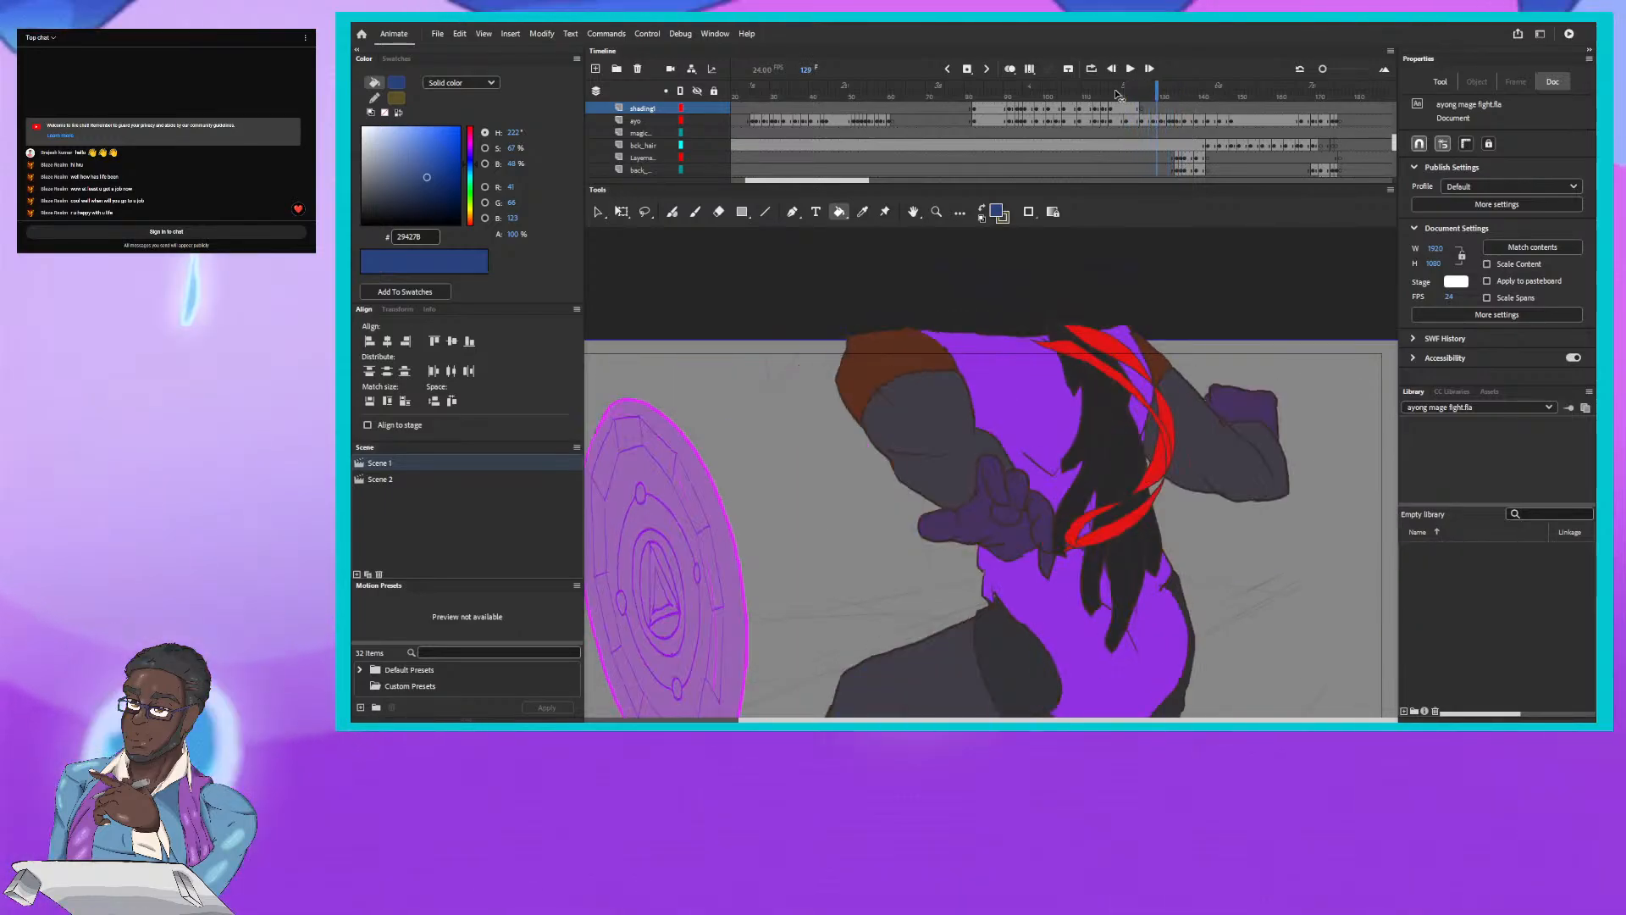
pyautogui.press('.')
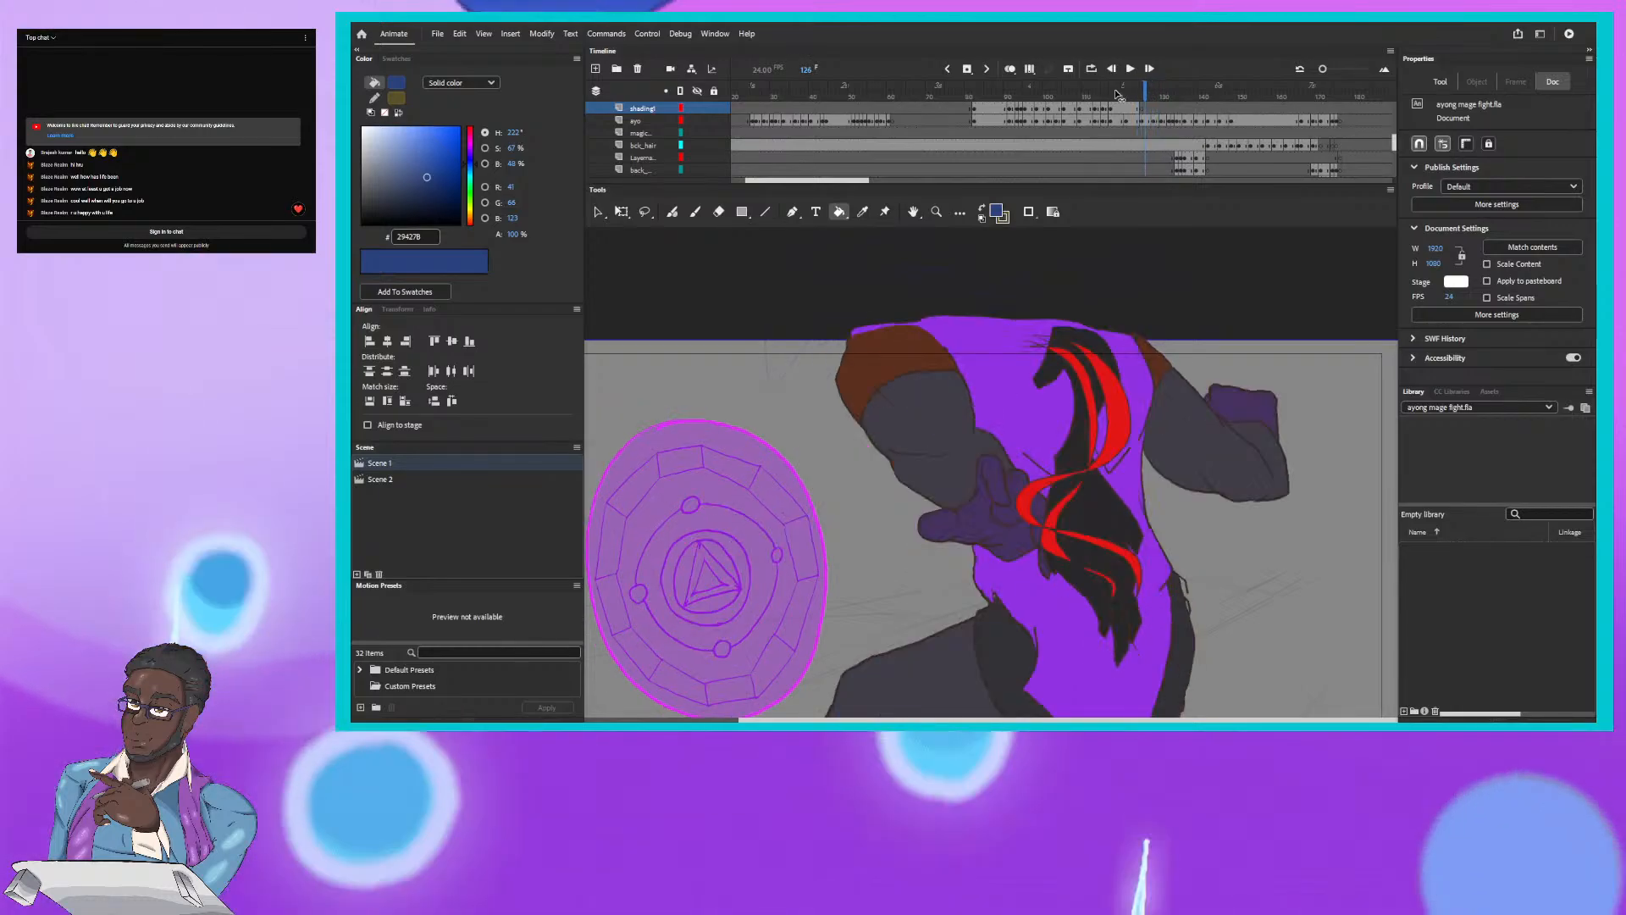
pyautogui.press(',')
pyautogui.press(',')
pyautogui.press(',')
pyautogui.press(',')
pyautogui.press(',')
pyautogui.press(',')
pyautogui.press(',')
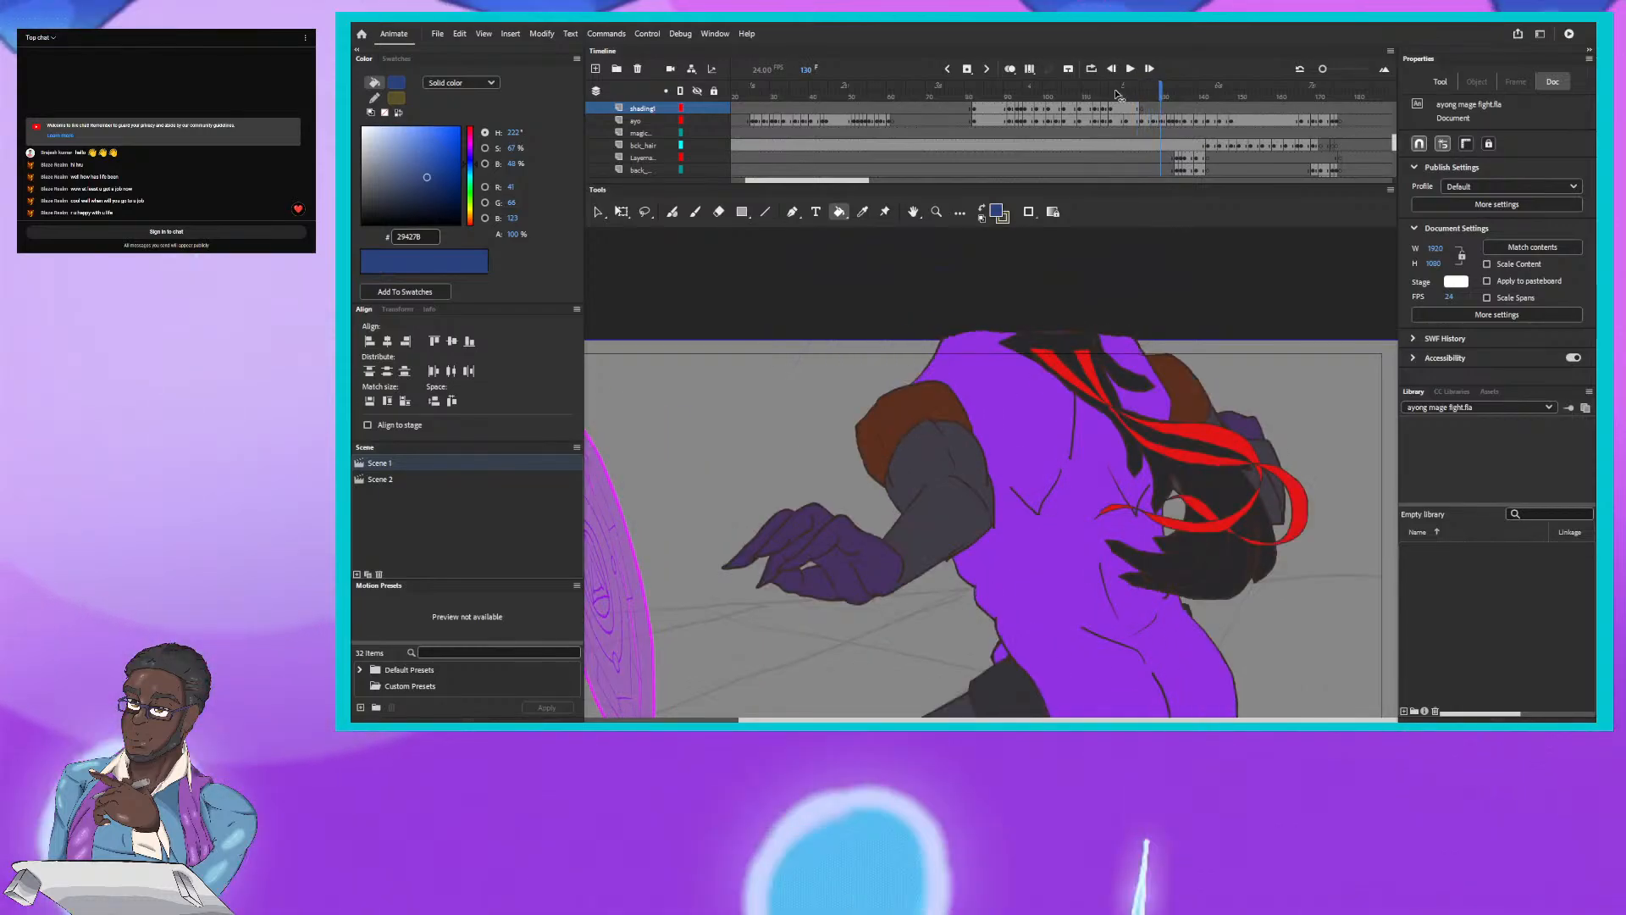
pyautogui.press('.')
pyautogui.press('.')
pyautogui.press('.')
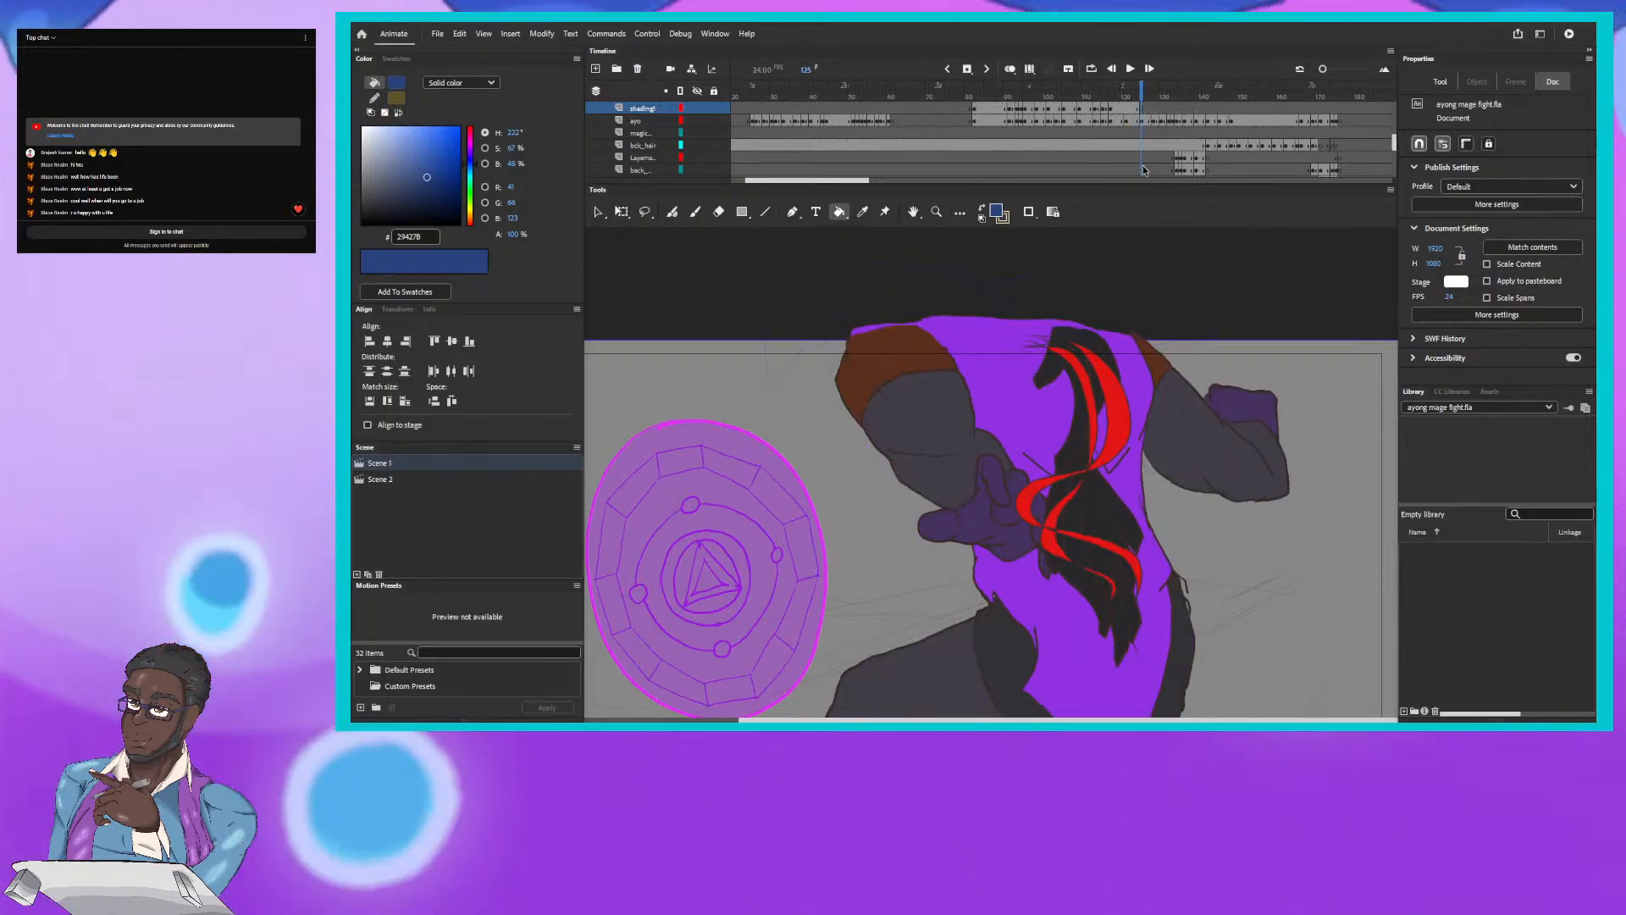
# Step: Step from frame 127 to frame 136, examining how the character turns away and raises both arms
pyautogui.click(1147, 96)
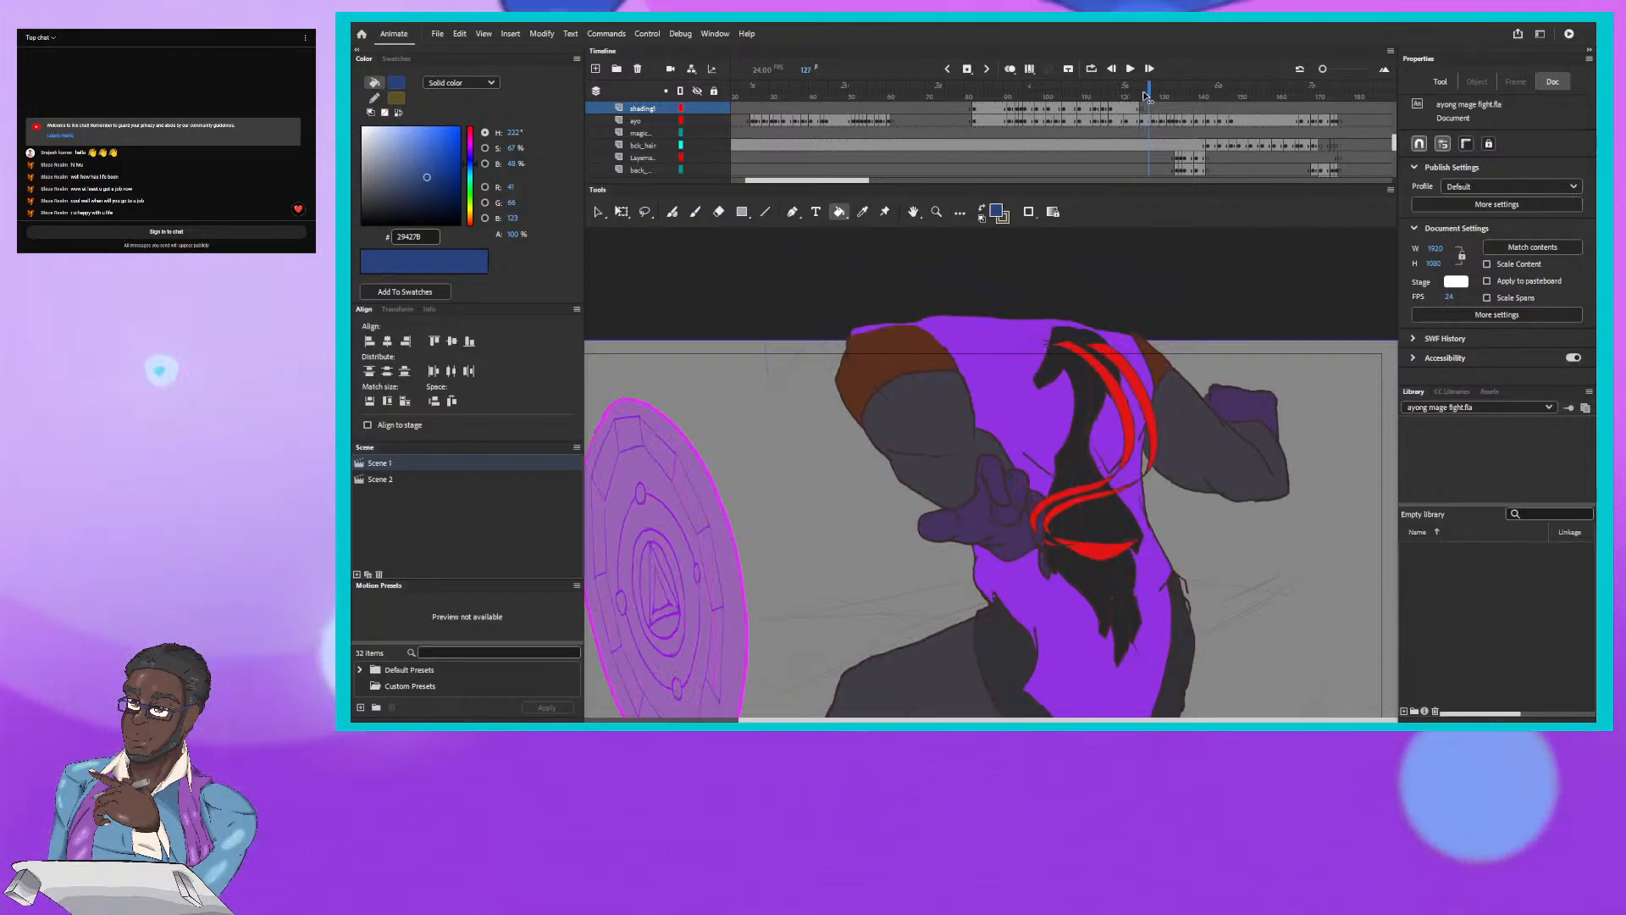
pyautogui.press(',')
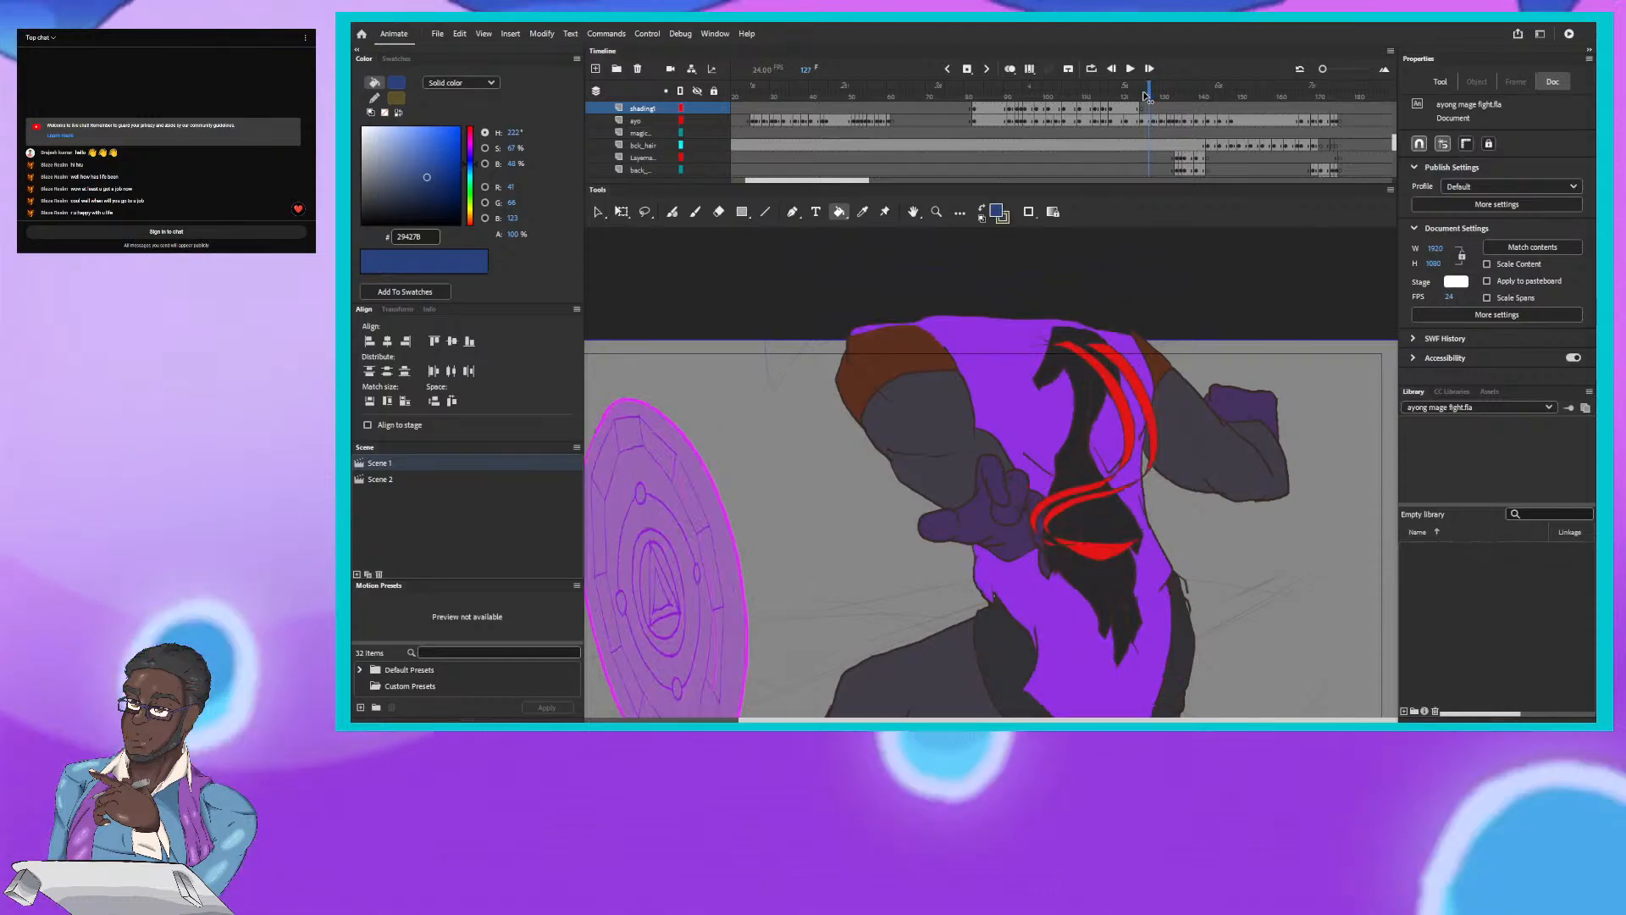
pyautogui.press('.')
pyautogui.press('.')
pyautogui.press('.')
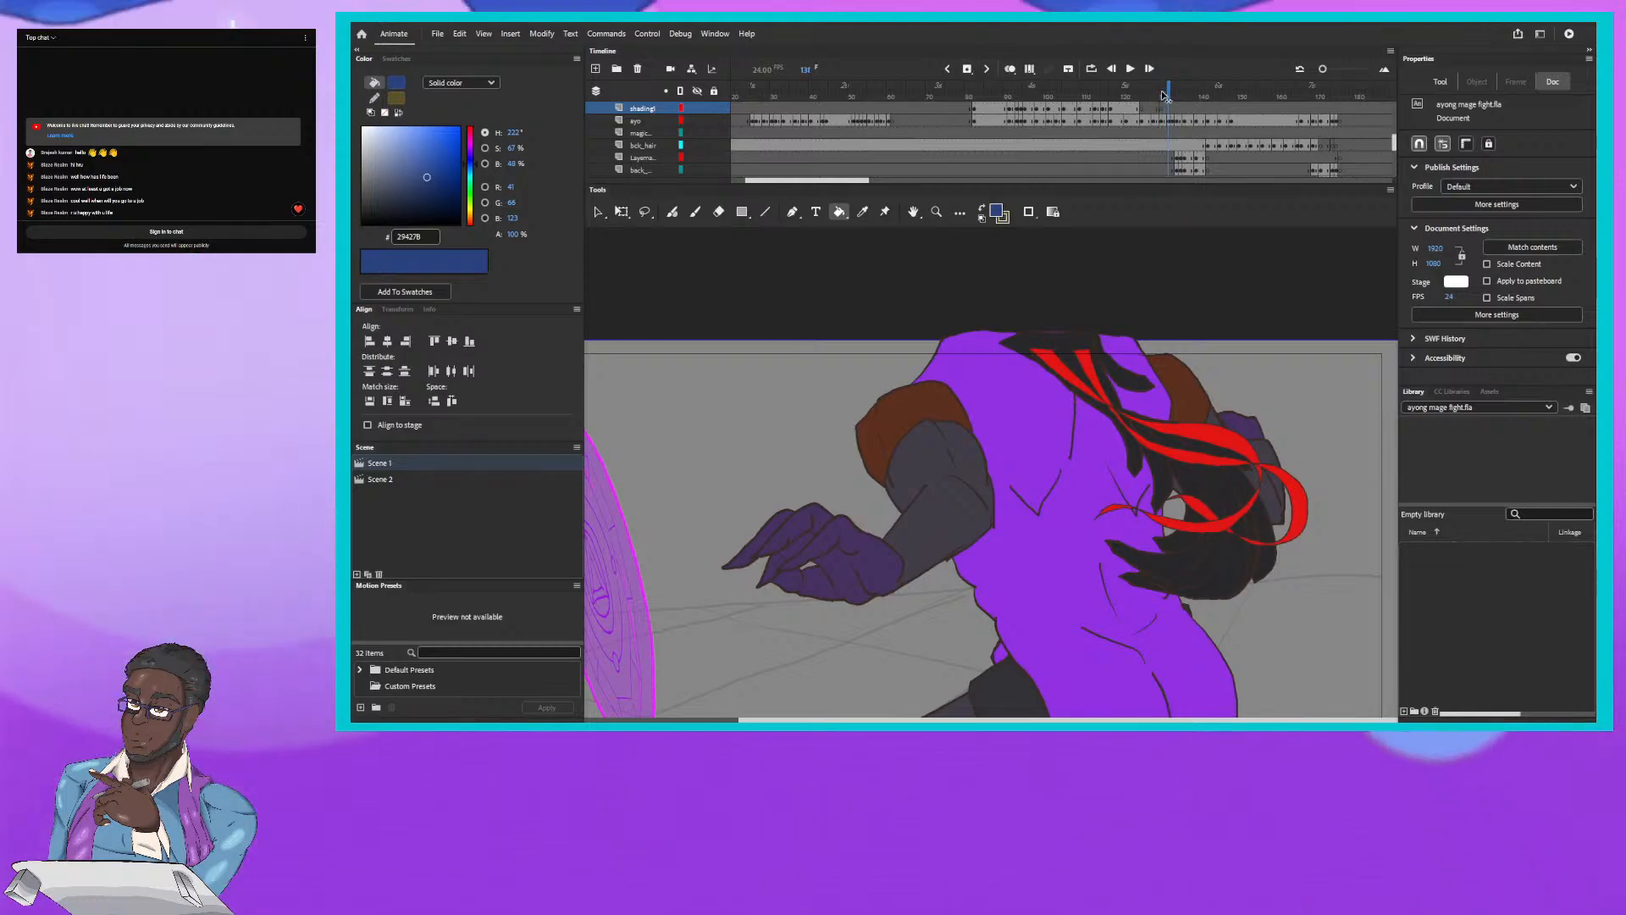
pyautogui.press('.')
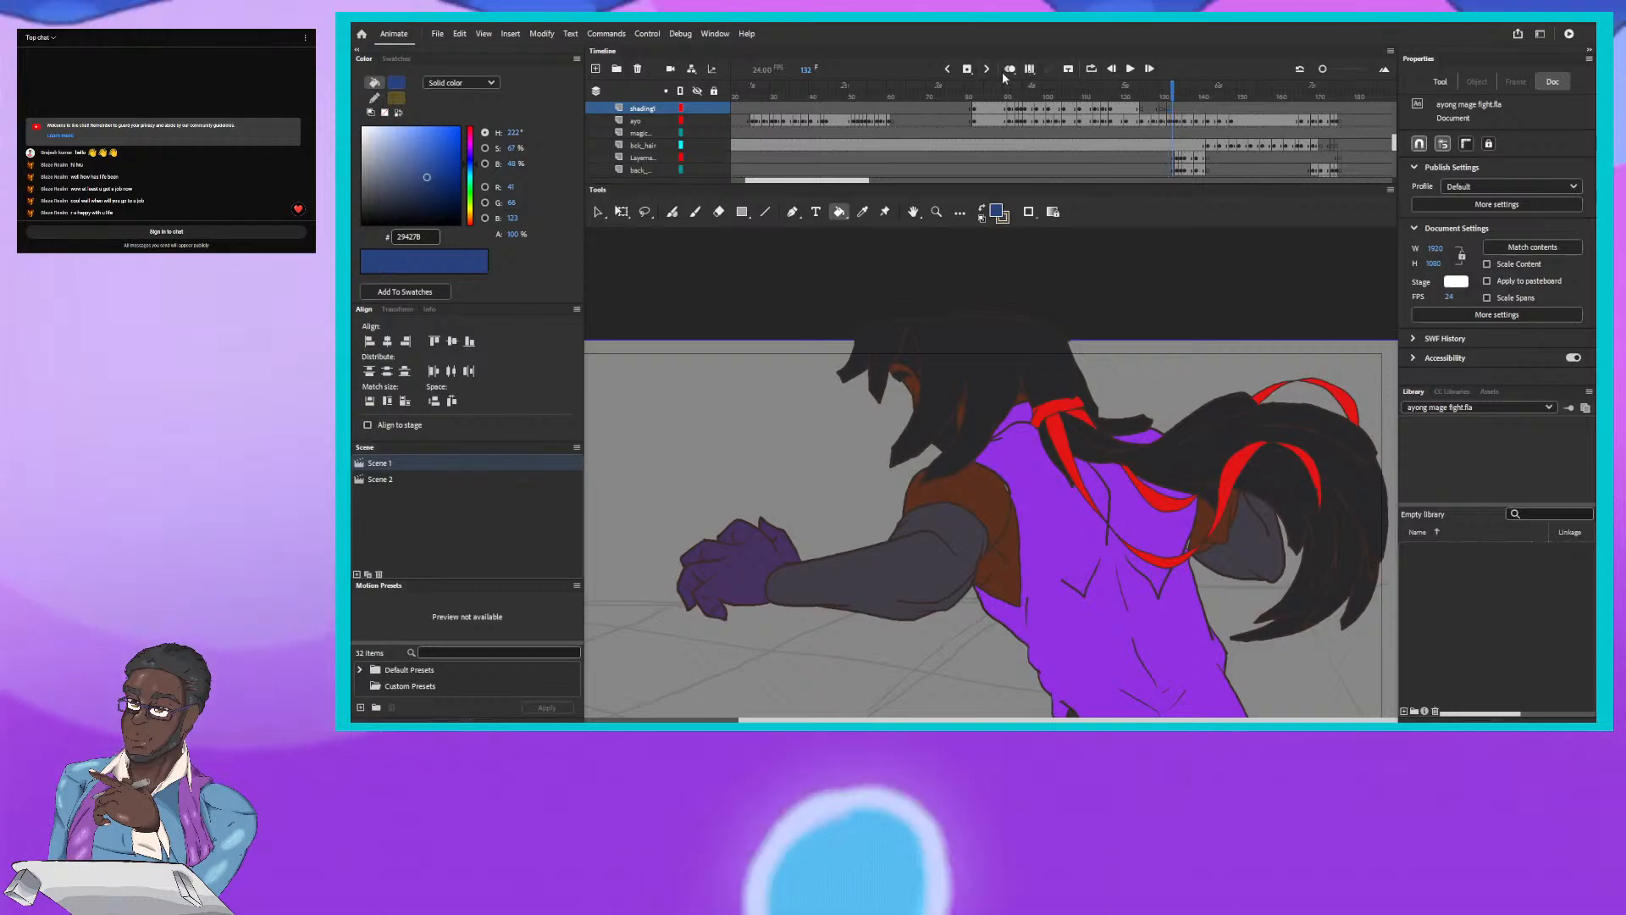
pyautogui.press(',')
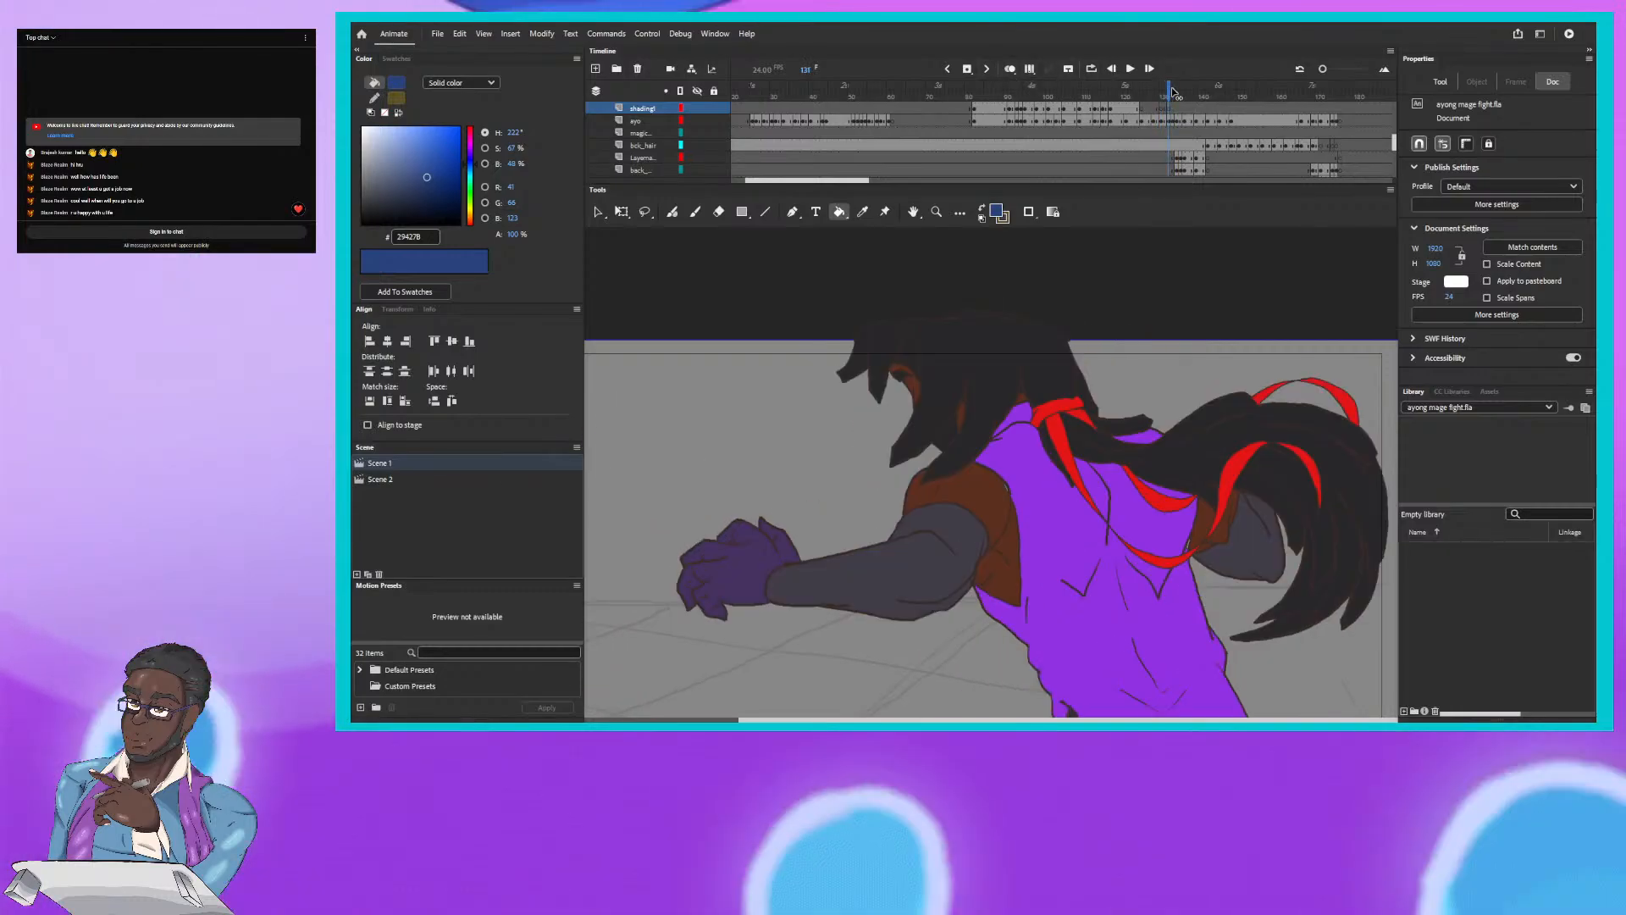
pyautogui.press('.')
pyautogui.press('.')
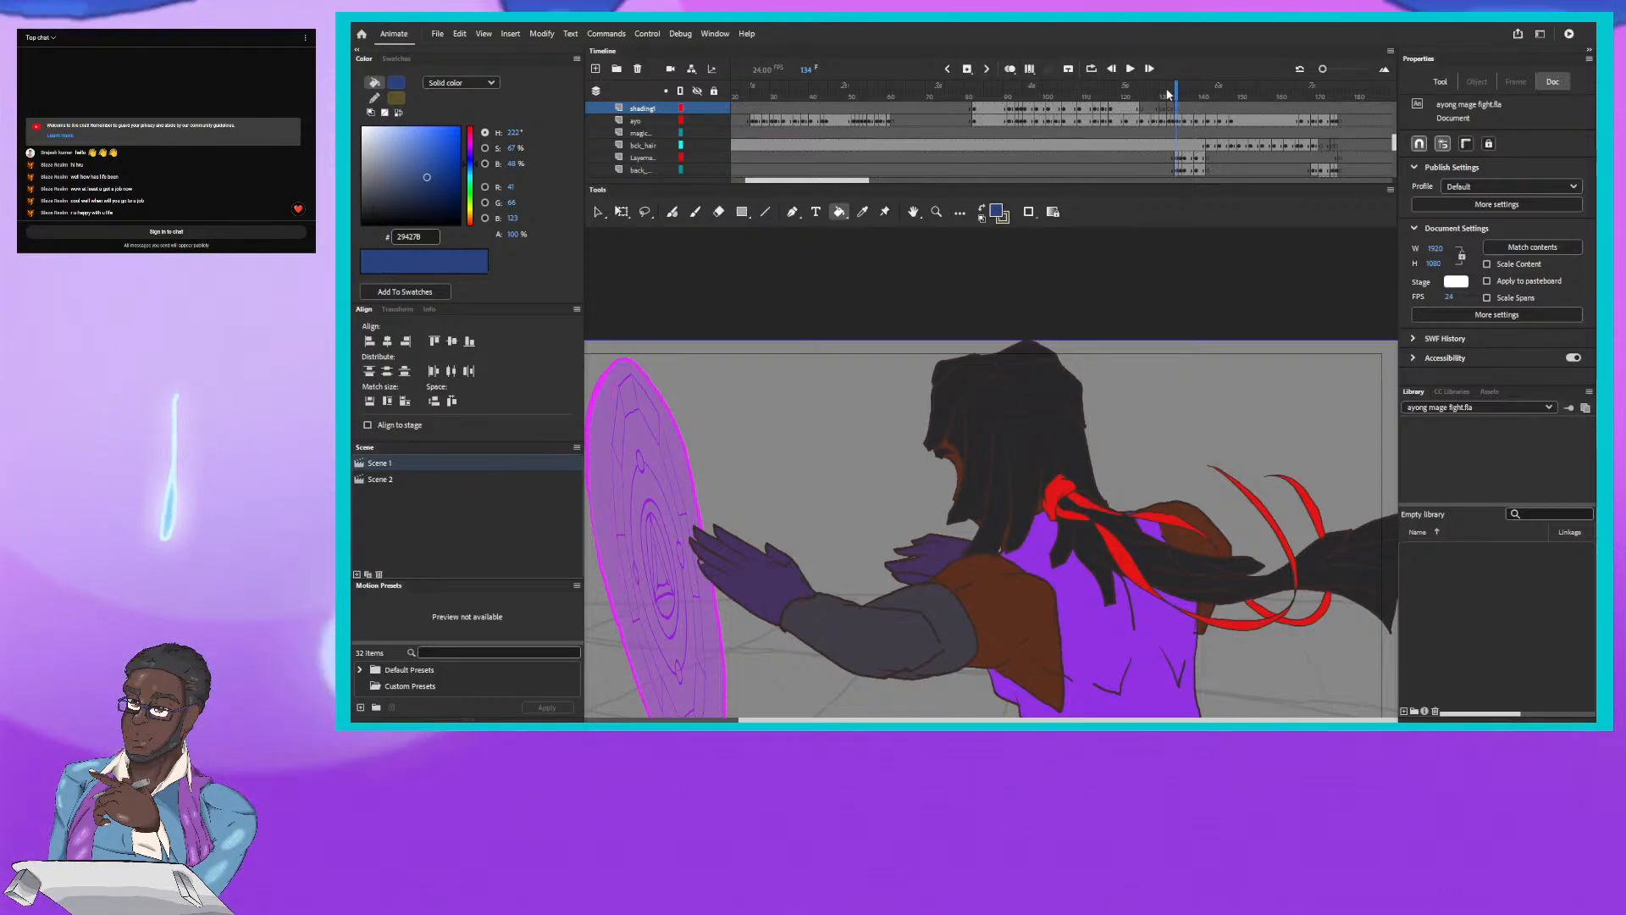
pyautogui.press('.')
pyautogui.press('.')
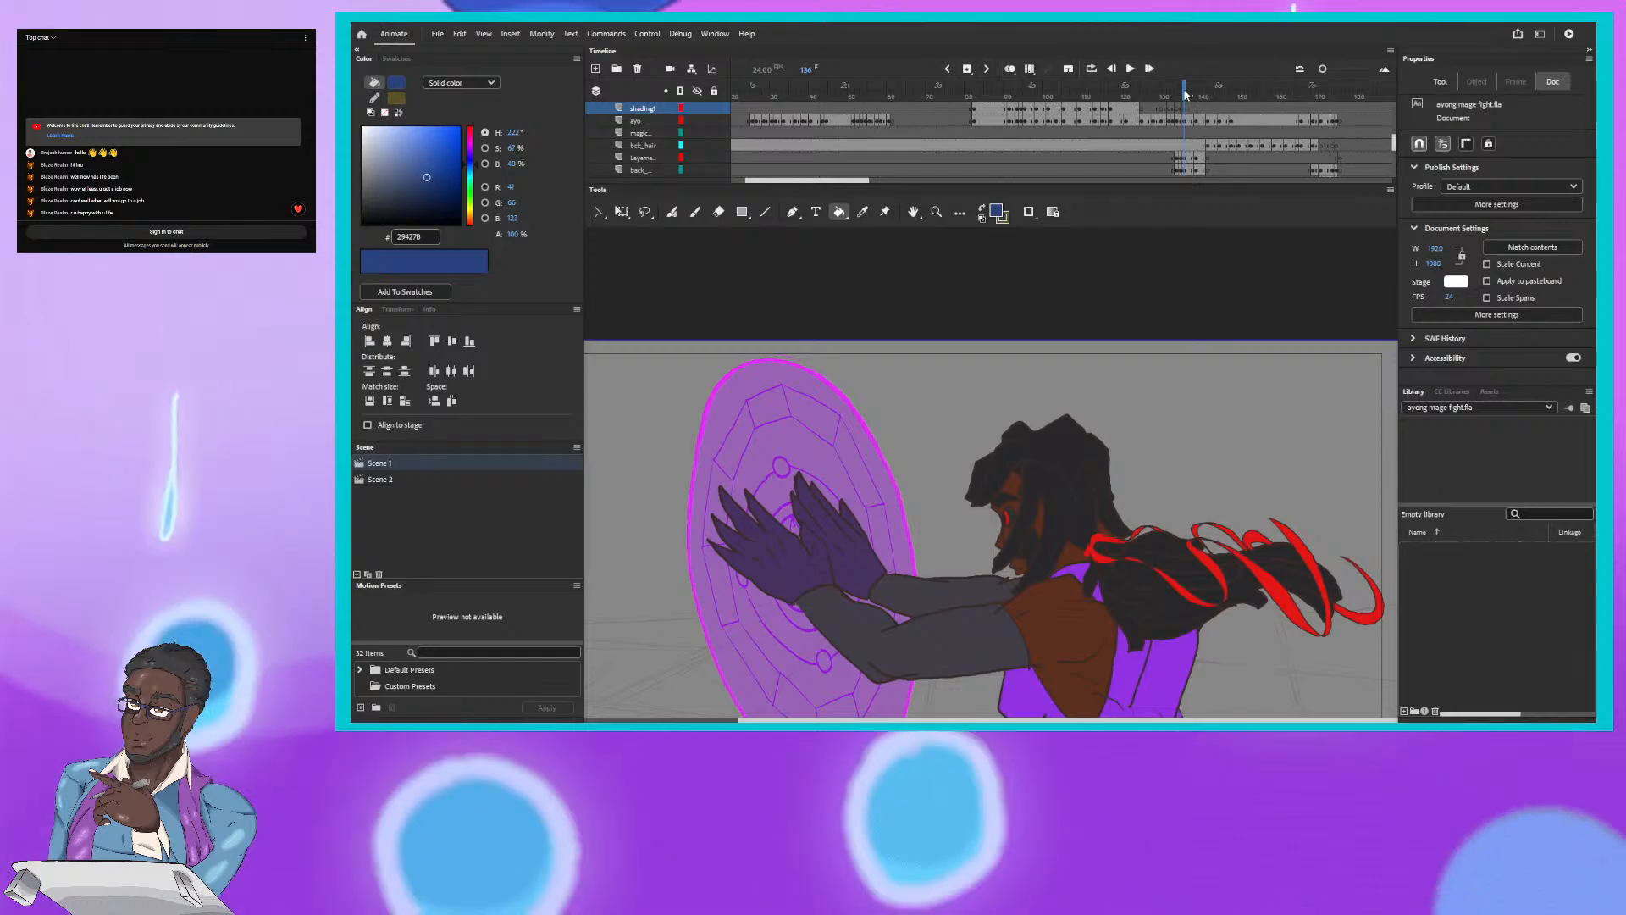
# Step: Continue on to frame 148, examining the poses with both hands pushing against the magic circle
pyautogui.press('.')
pyautogui.press('.')
pyautogui.press('.')
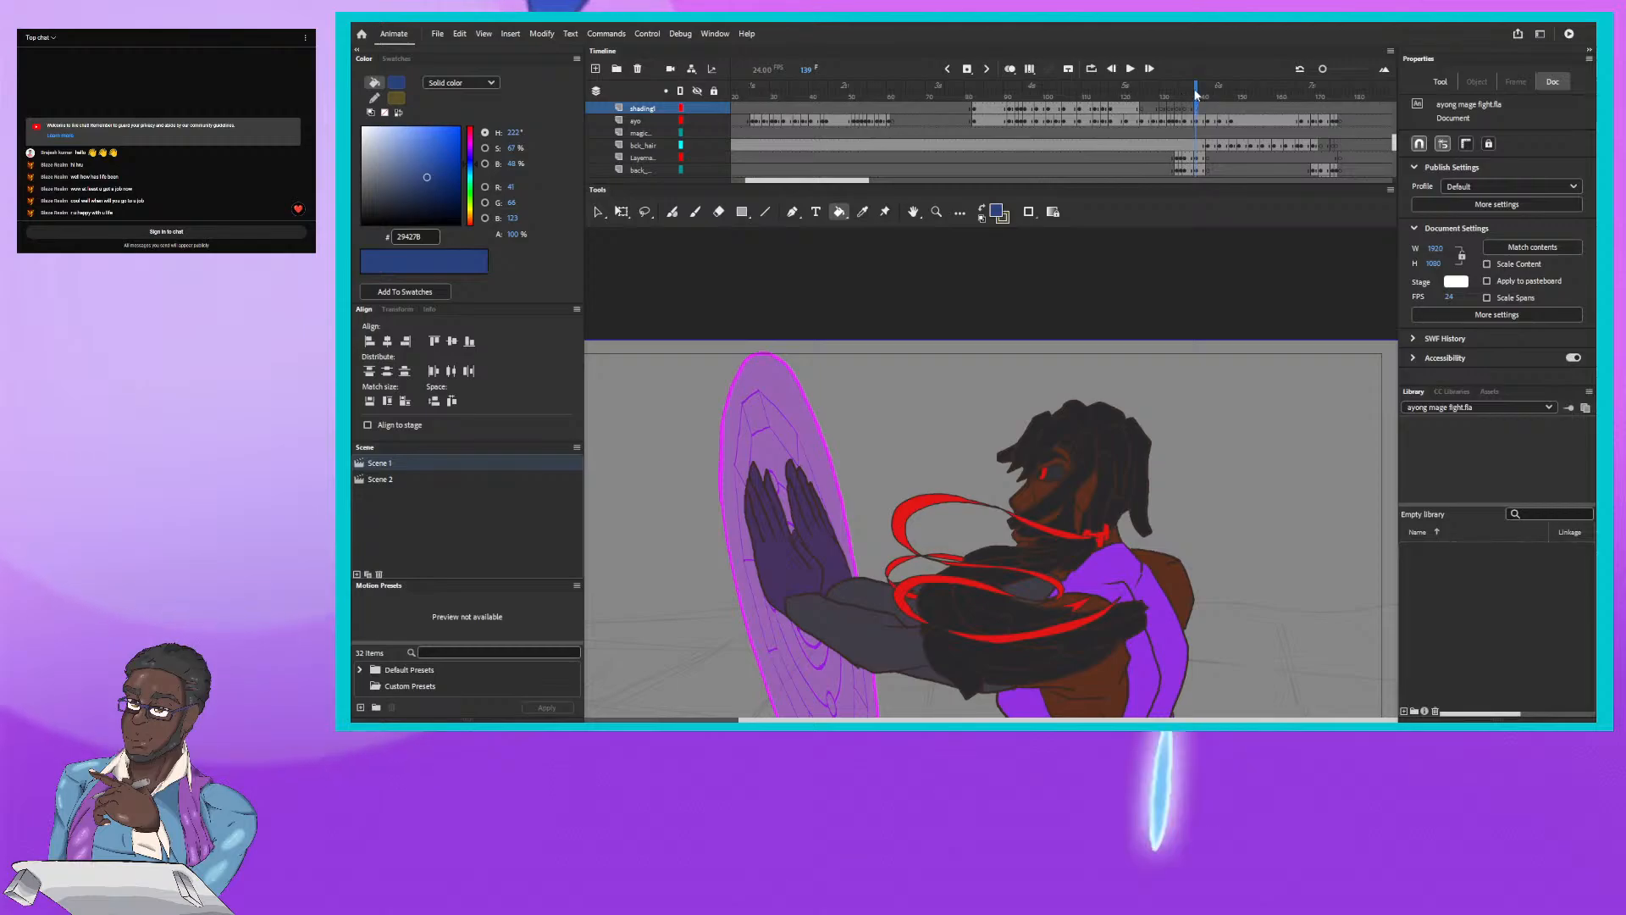
pyautogui.press('.')
pyautogui.press('.')
pyautogui.press('.')
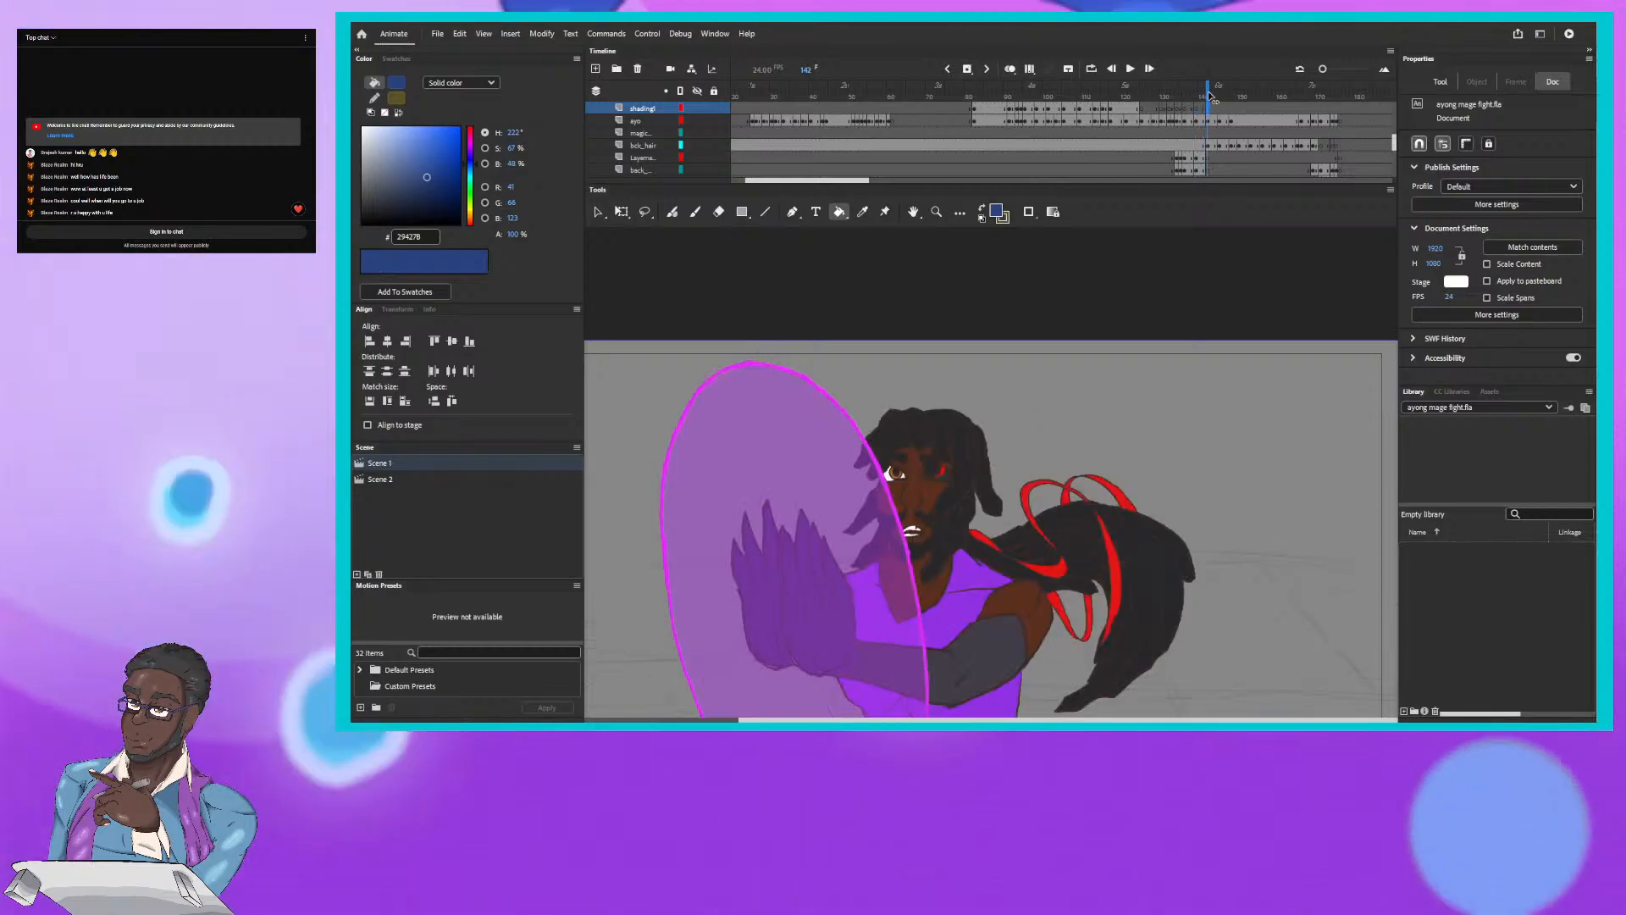
pyautogui.moveTo(1207, 95); pyautogui.dragTo(1211, 96)
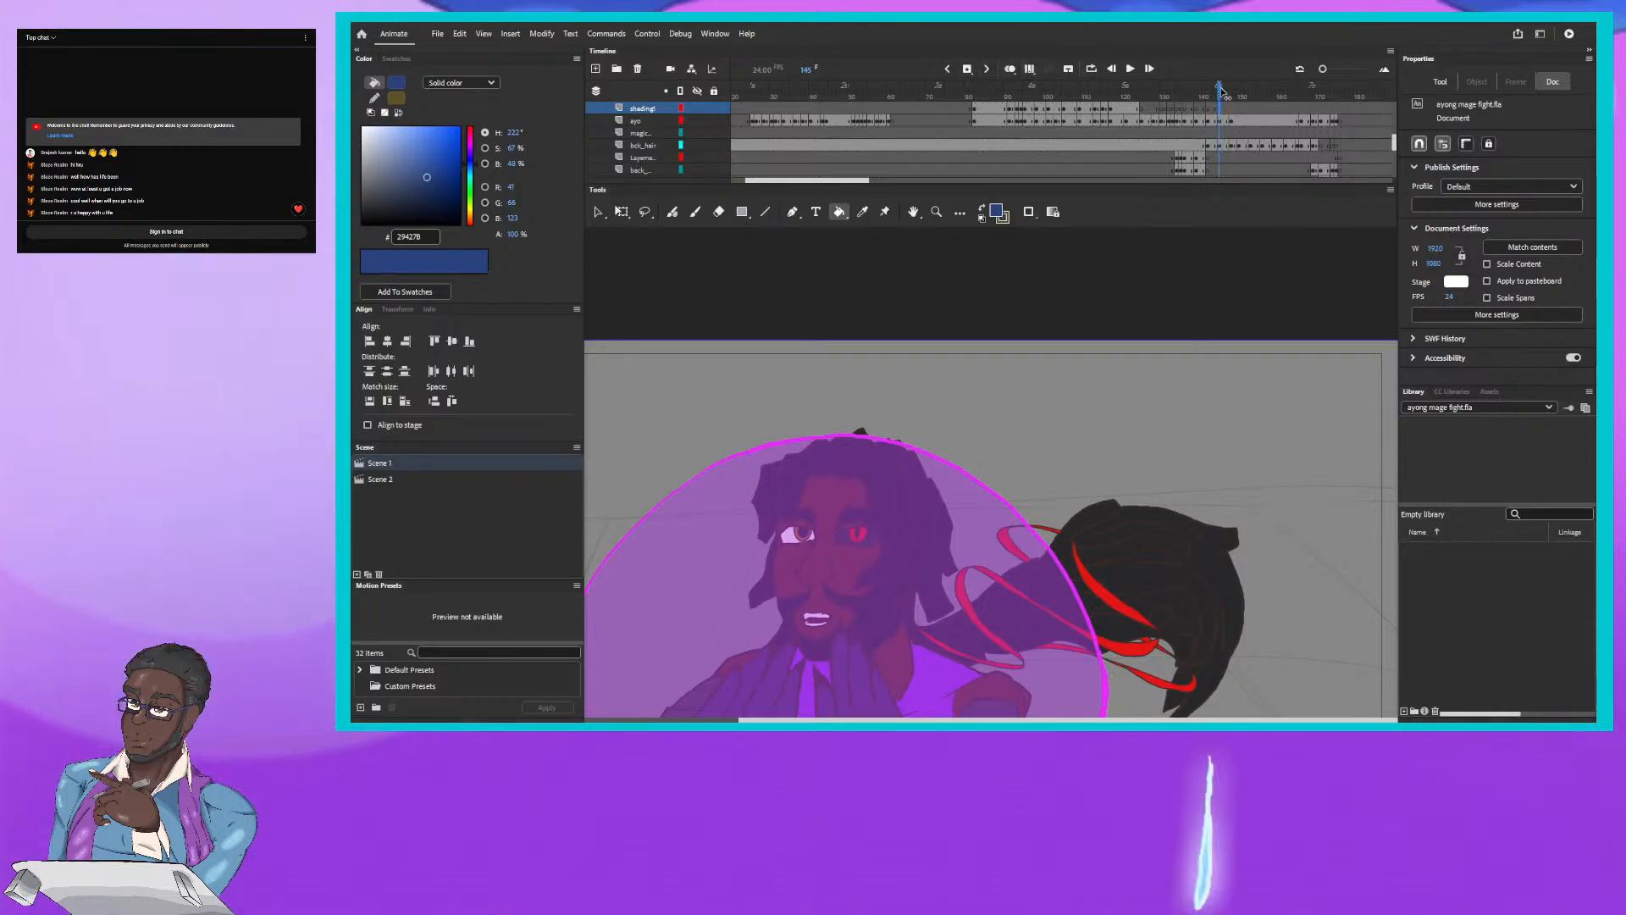
pyautogui.moveTo(1221, 91); pyautogui.dragTo(1230, 91)
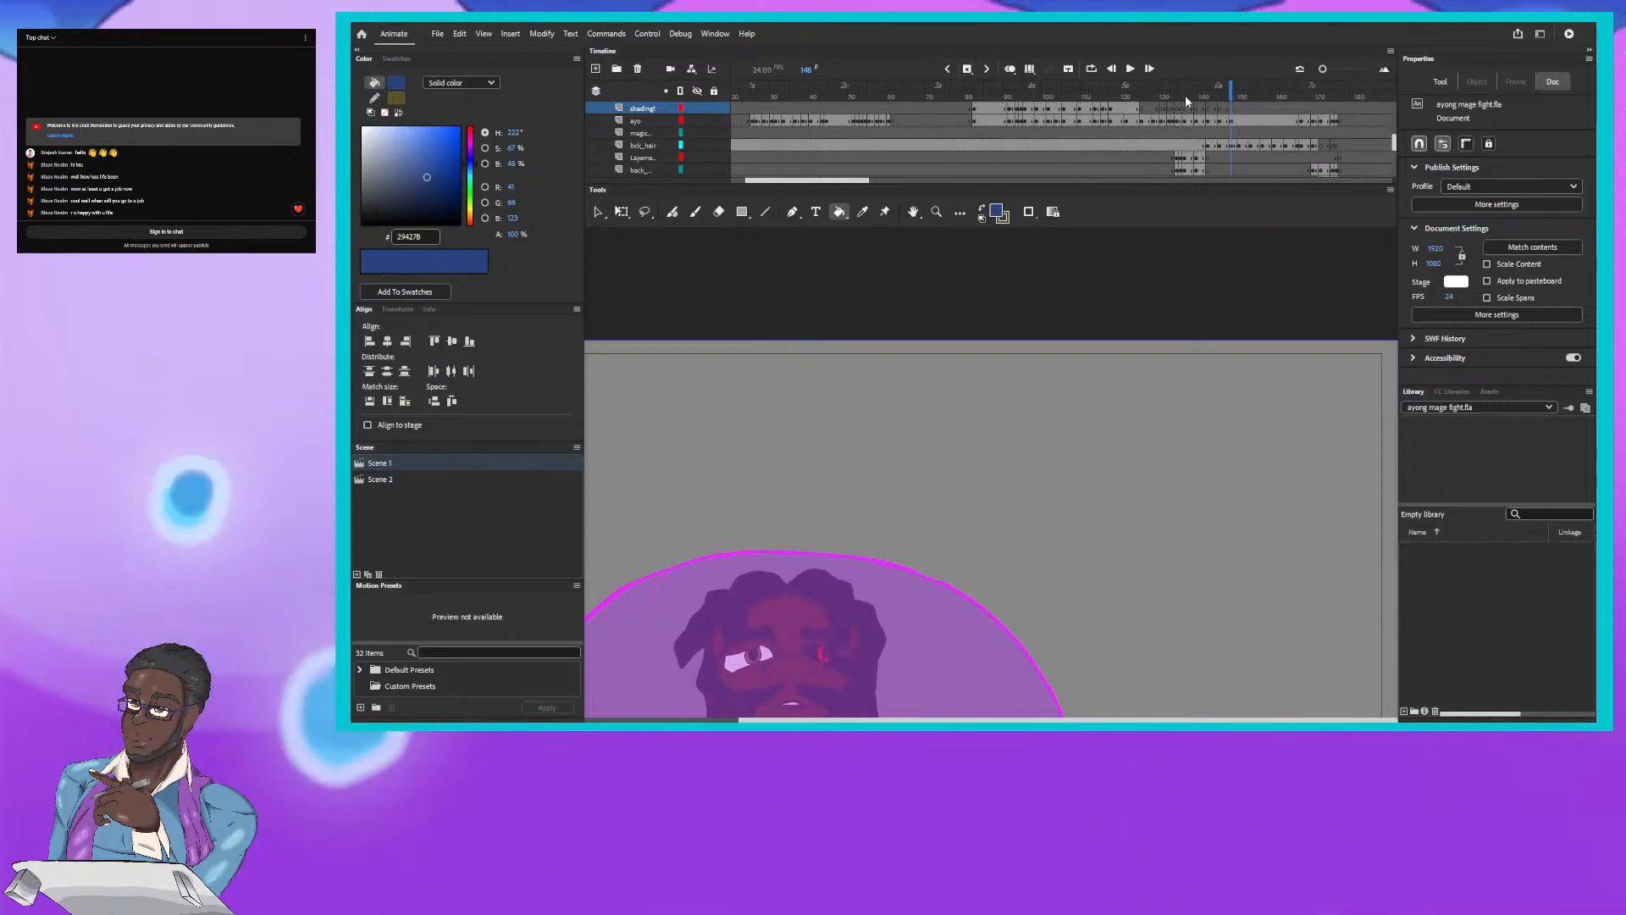
# Step: Return to frame 124 and check its shaded arms and legs as the reference for the next pose
pyautogui.press('Return')
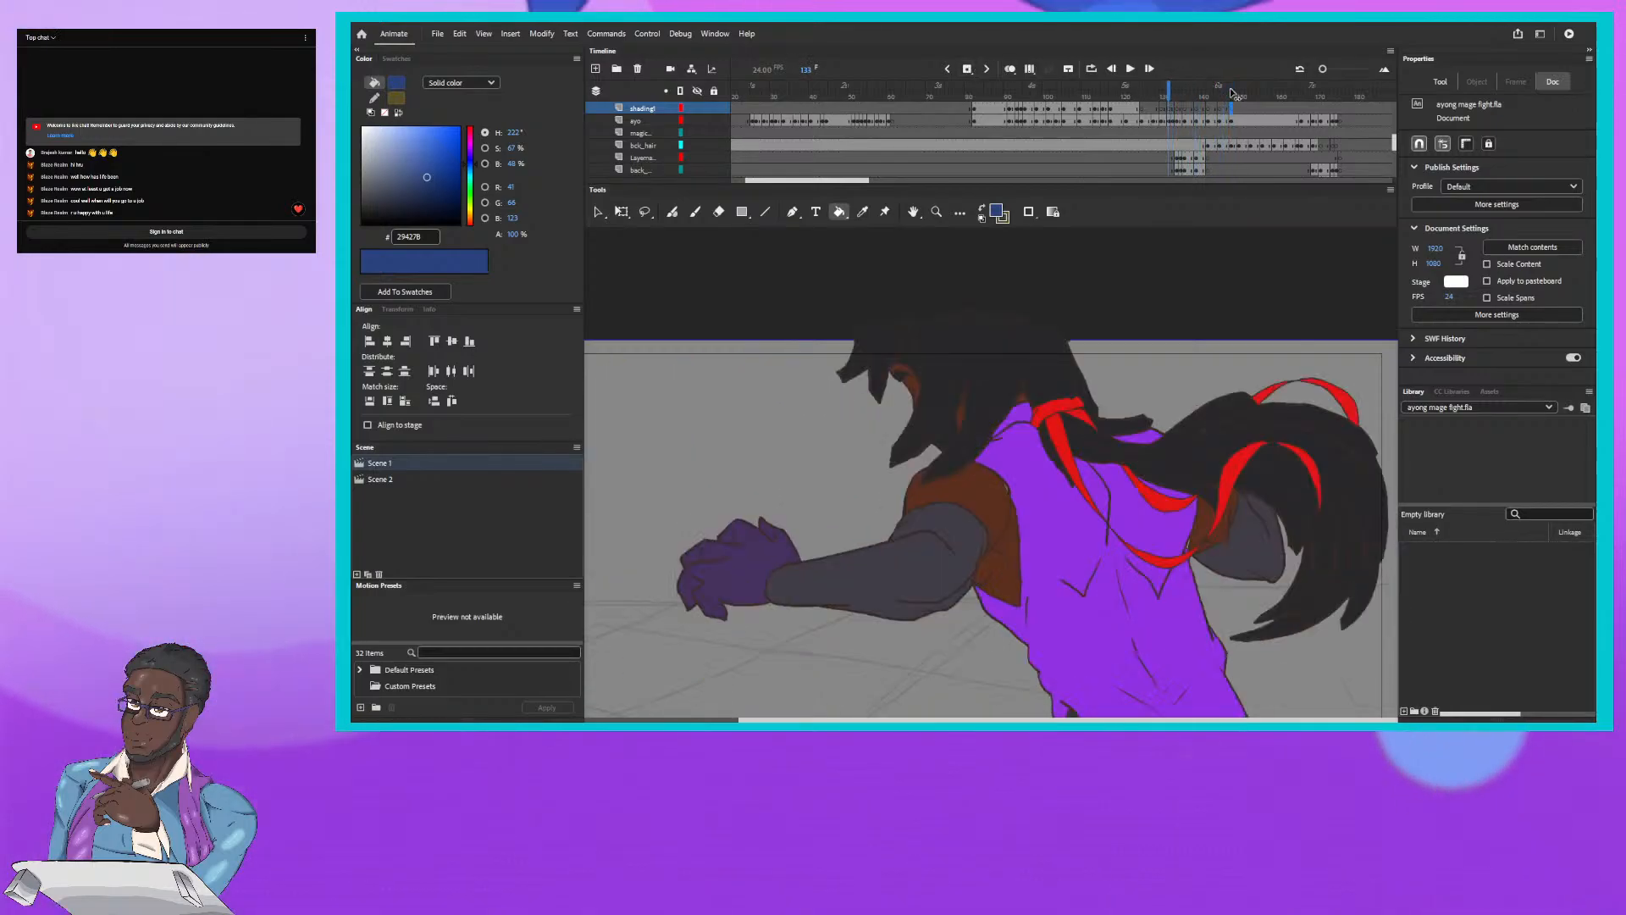
pyautogui.press(',')
pyautogui.press(',')
pyautogui.press(',')
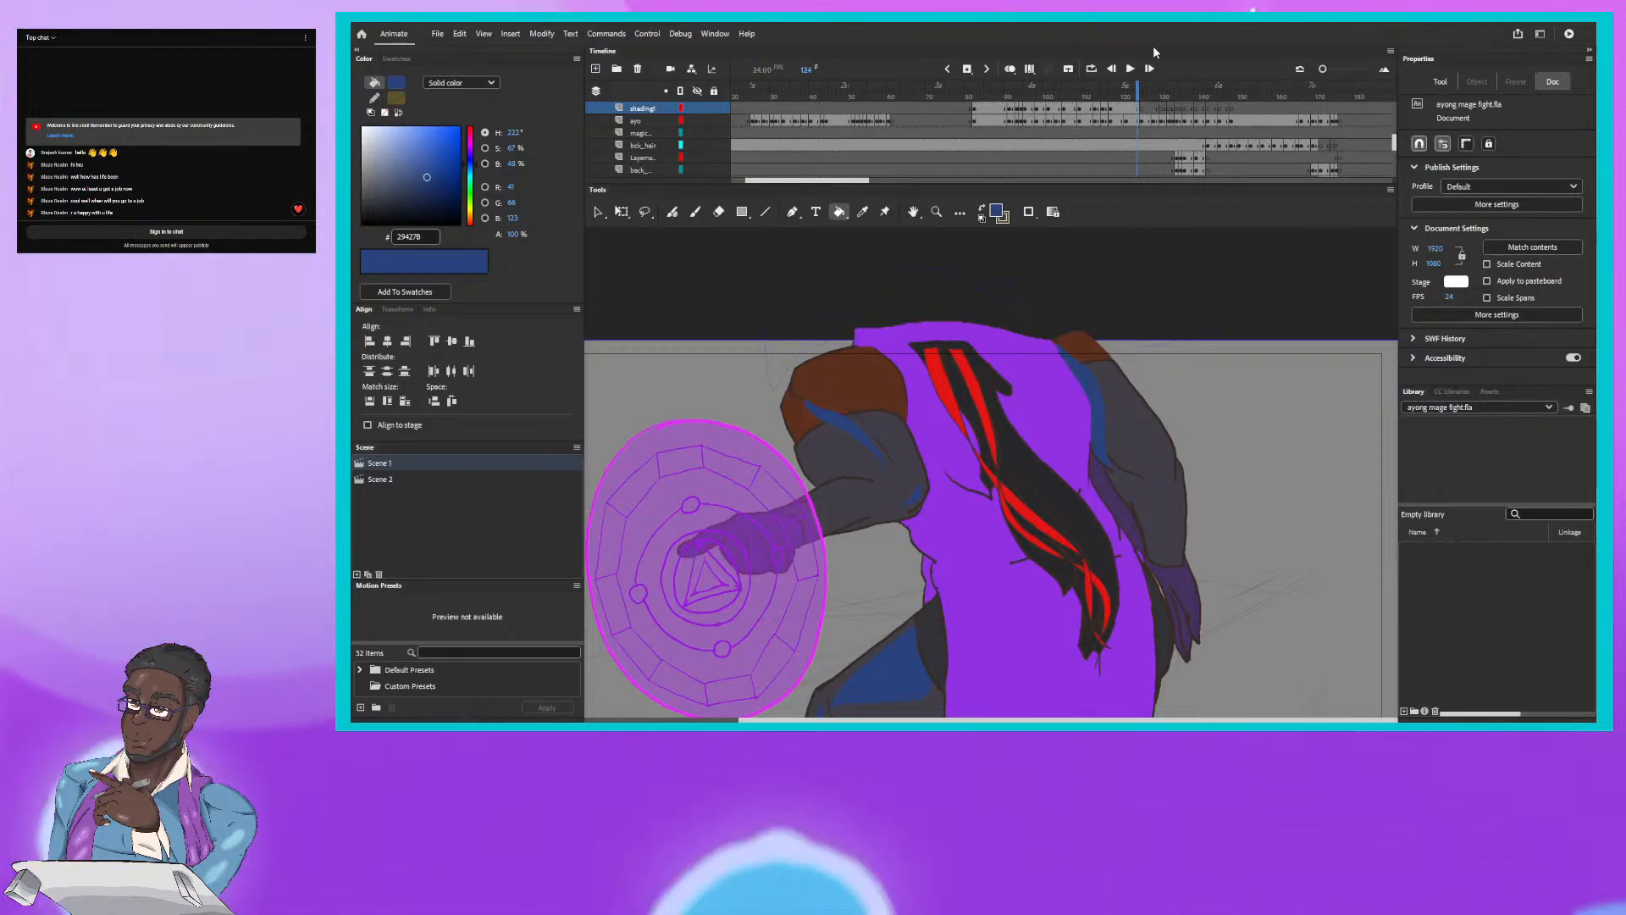
pyautogui.moveTo(811, 589); pyautogui.dragTo(776, 349)
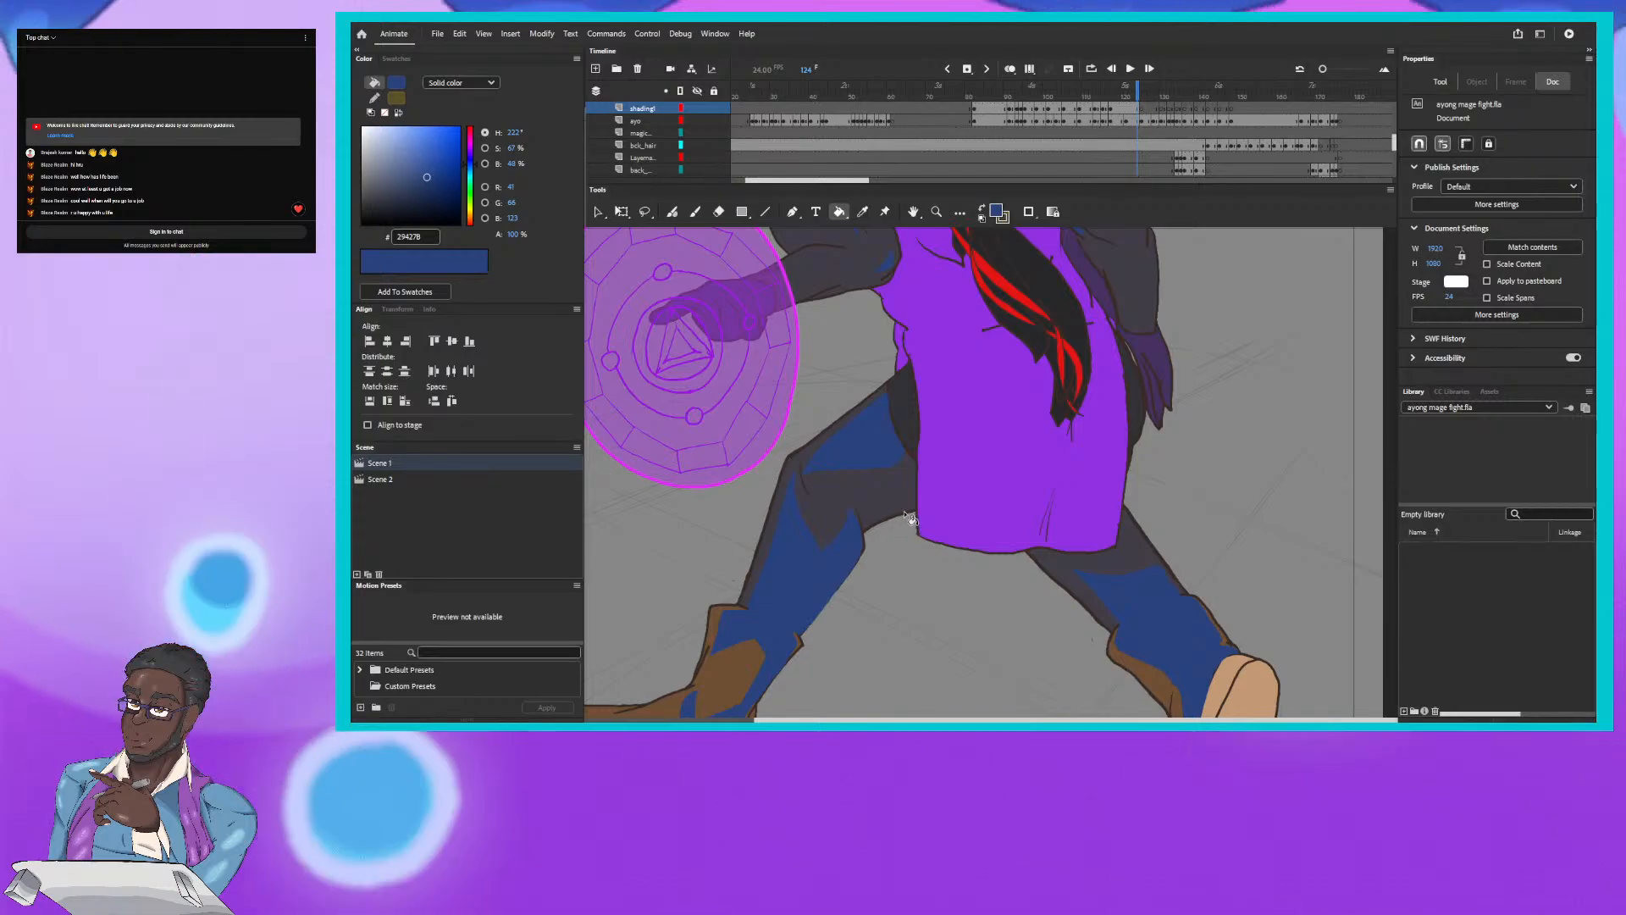
pyautogui.scroll(5, 896, 479)
pyautogui.scroll(-3, 893, 473)
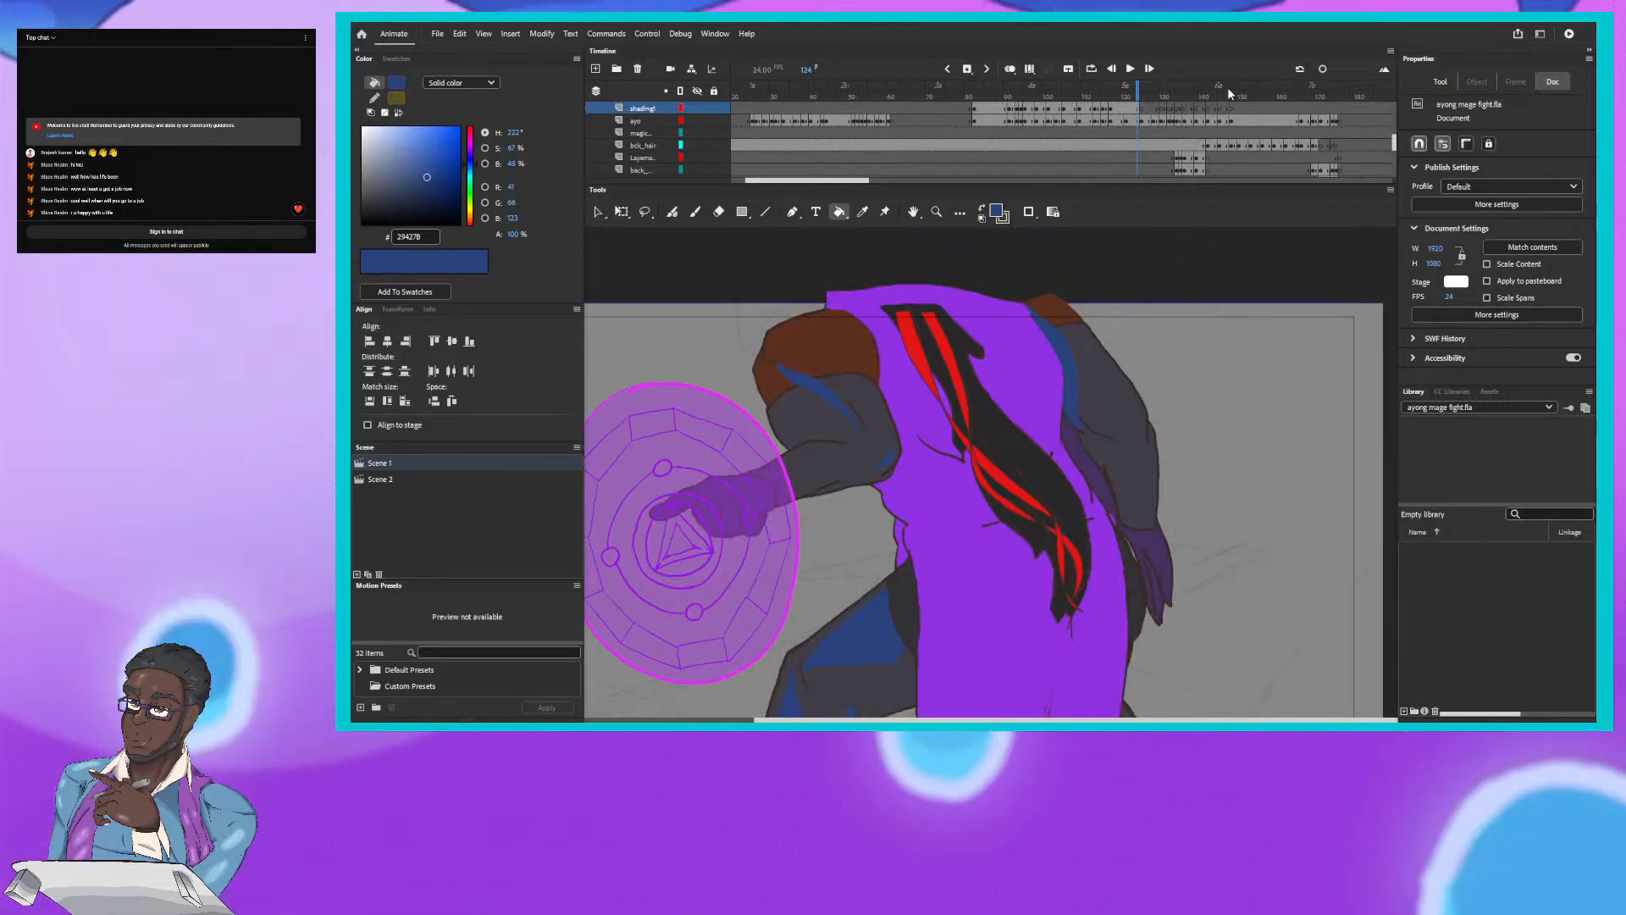
# Step: Scrub from frame 126 to 145 and back to 139, reviewing the unshaded poses that still need shadows
pyautogui.click(1148, 91)
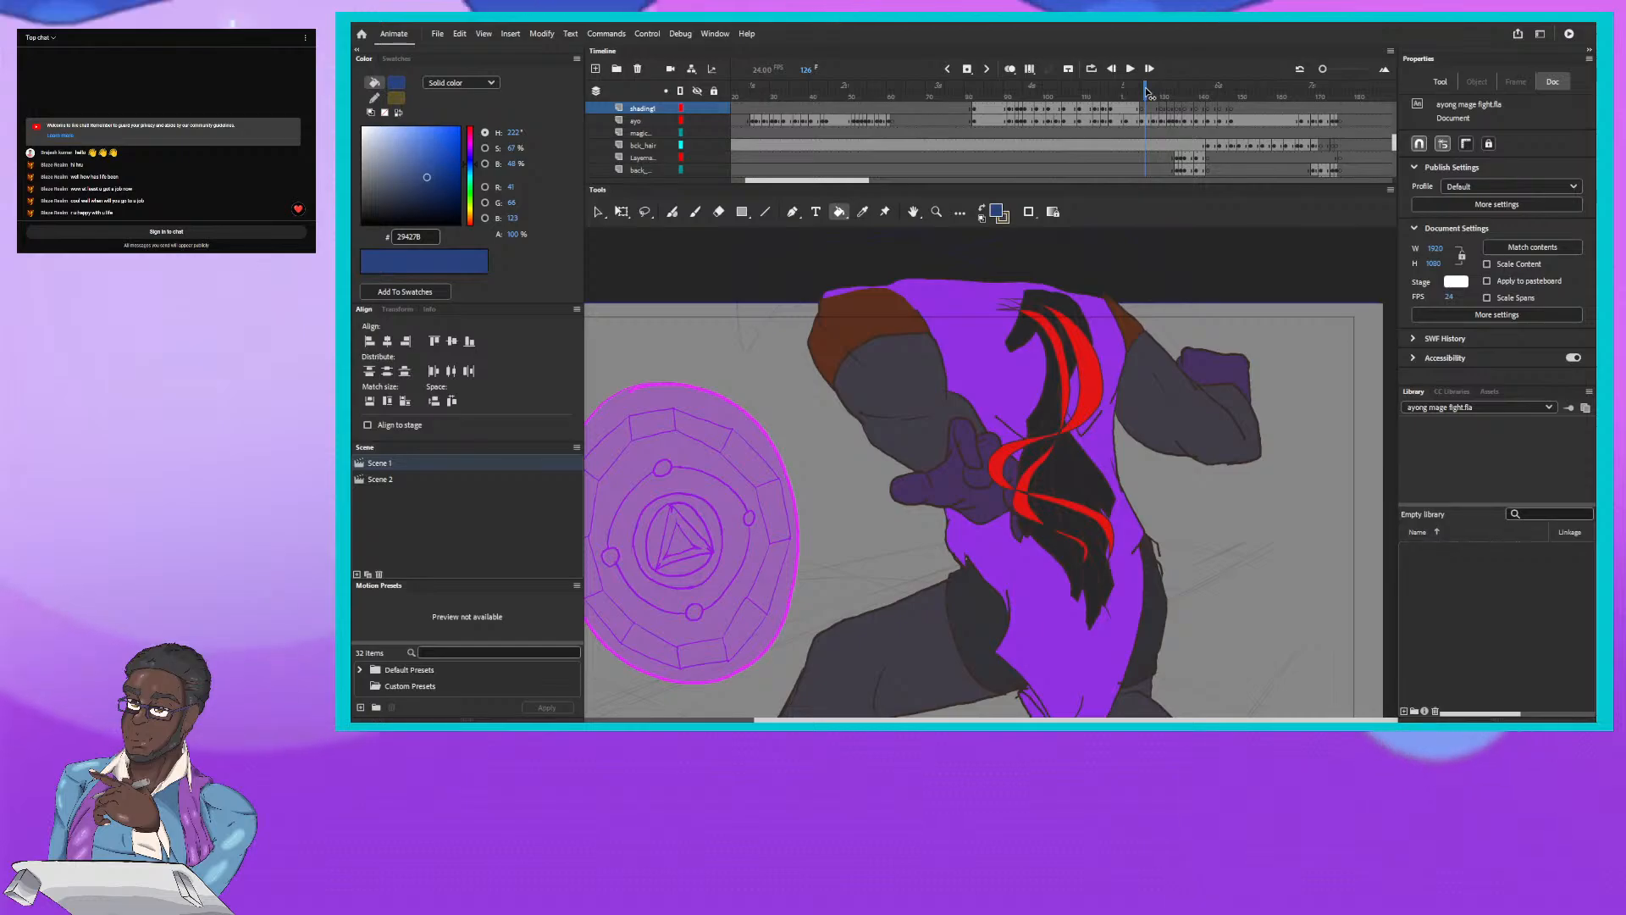
pyautogui.moveTo(1148, 92); pyautogui.dragTo(1188, 96)
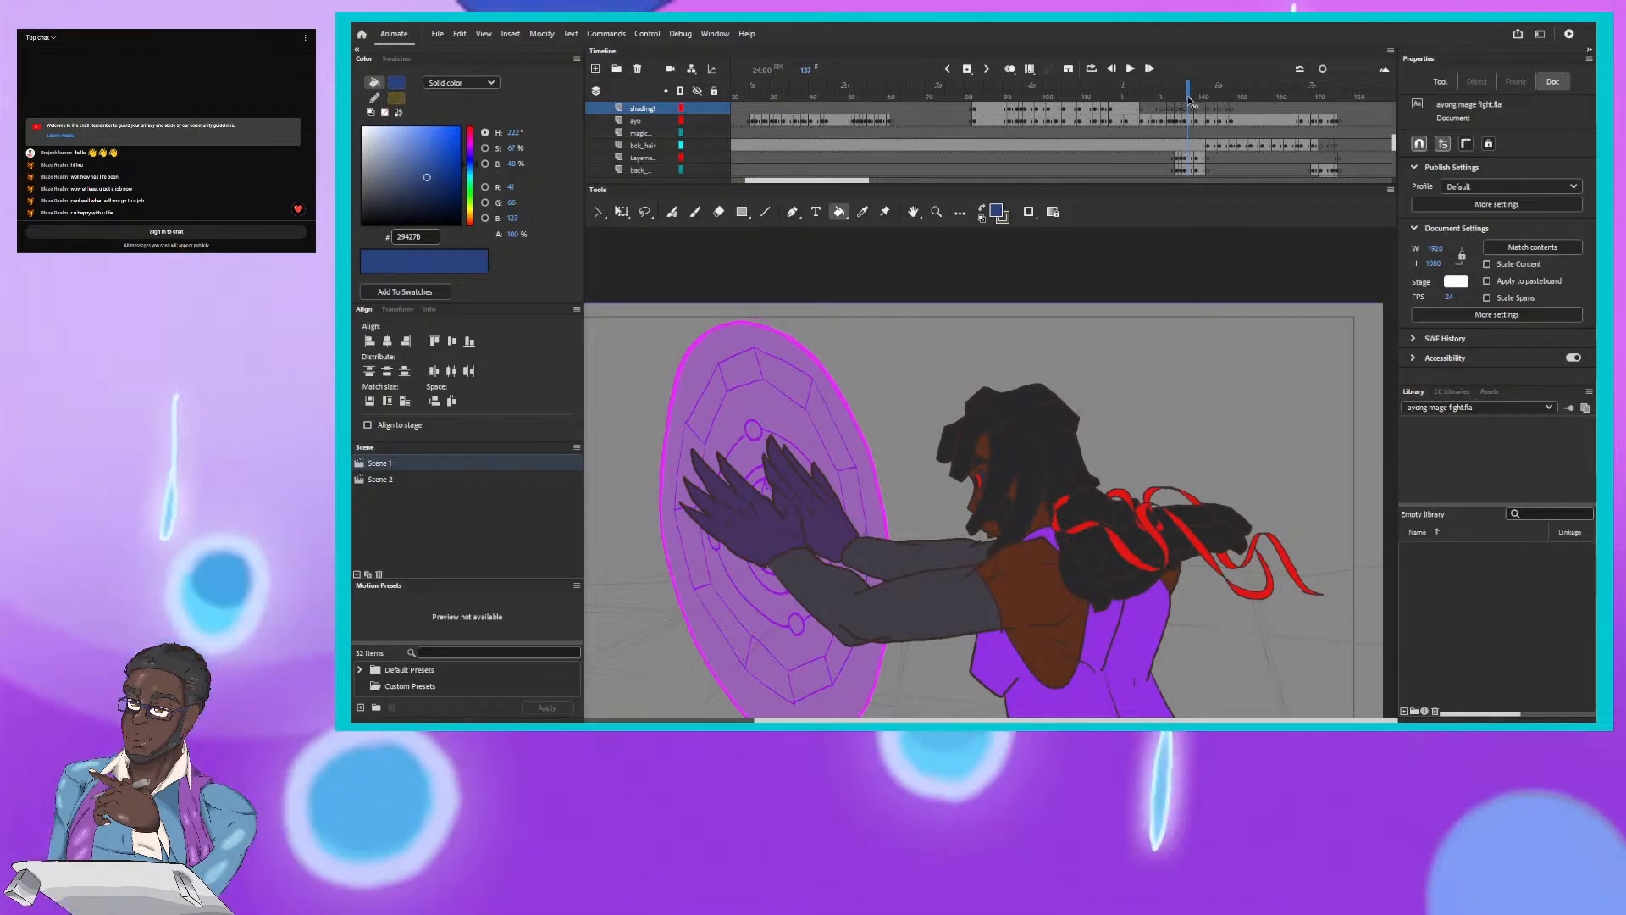
pyautogui.moveTo(1190, 100); pyautogui.dragTo(1208, 103)
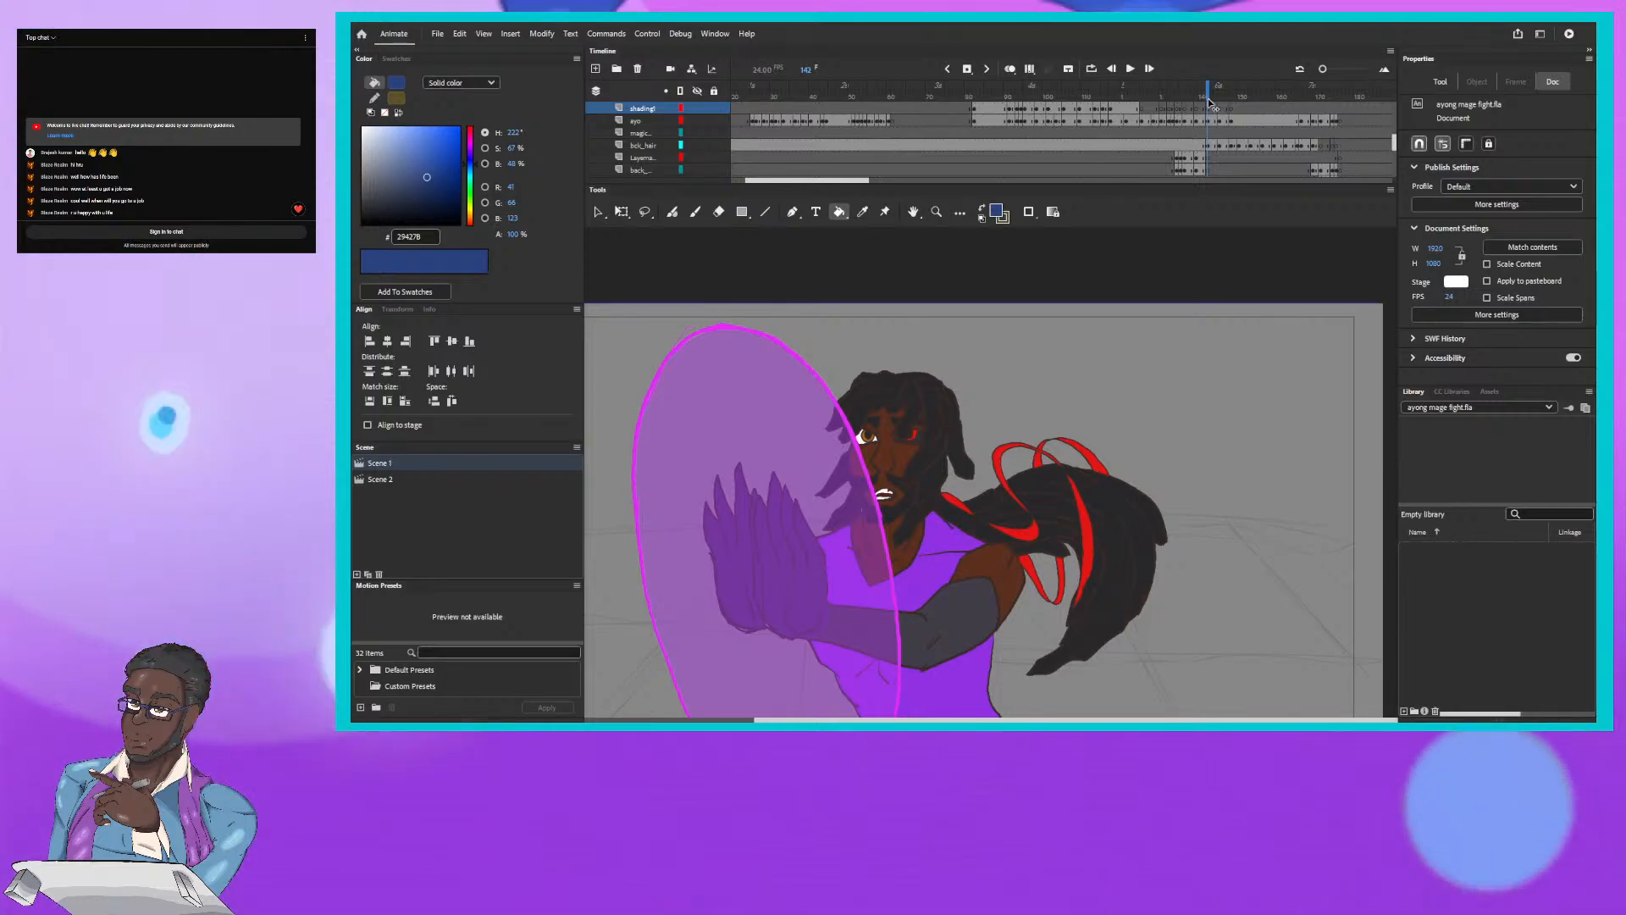
pyautogui.moveTo(1210, 102)
pyautogui.mouseDown()
pyautogui.moveTo(1248, 75)
pyautogui.moveTo(1224, 86)
pyautogui.mouseUp()
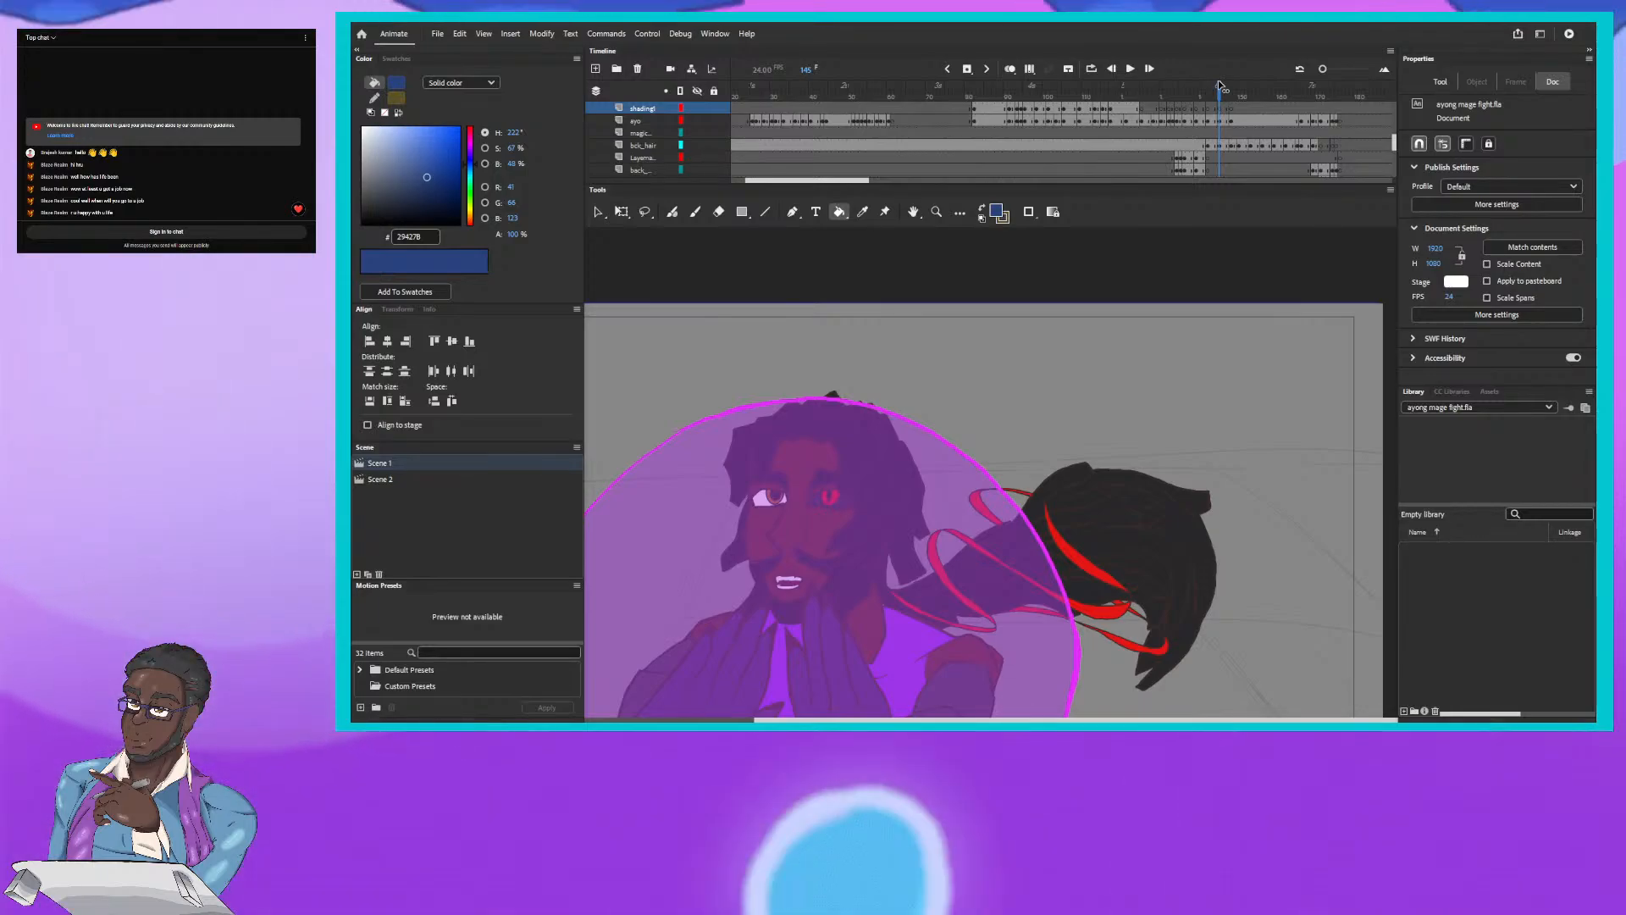
pyautogui.click(1217, 86)
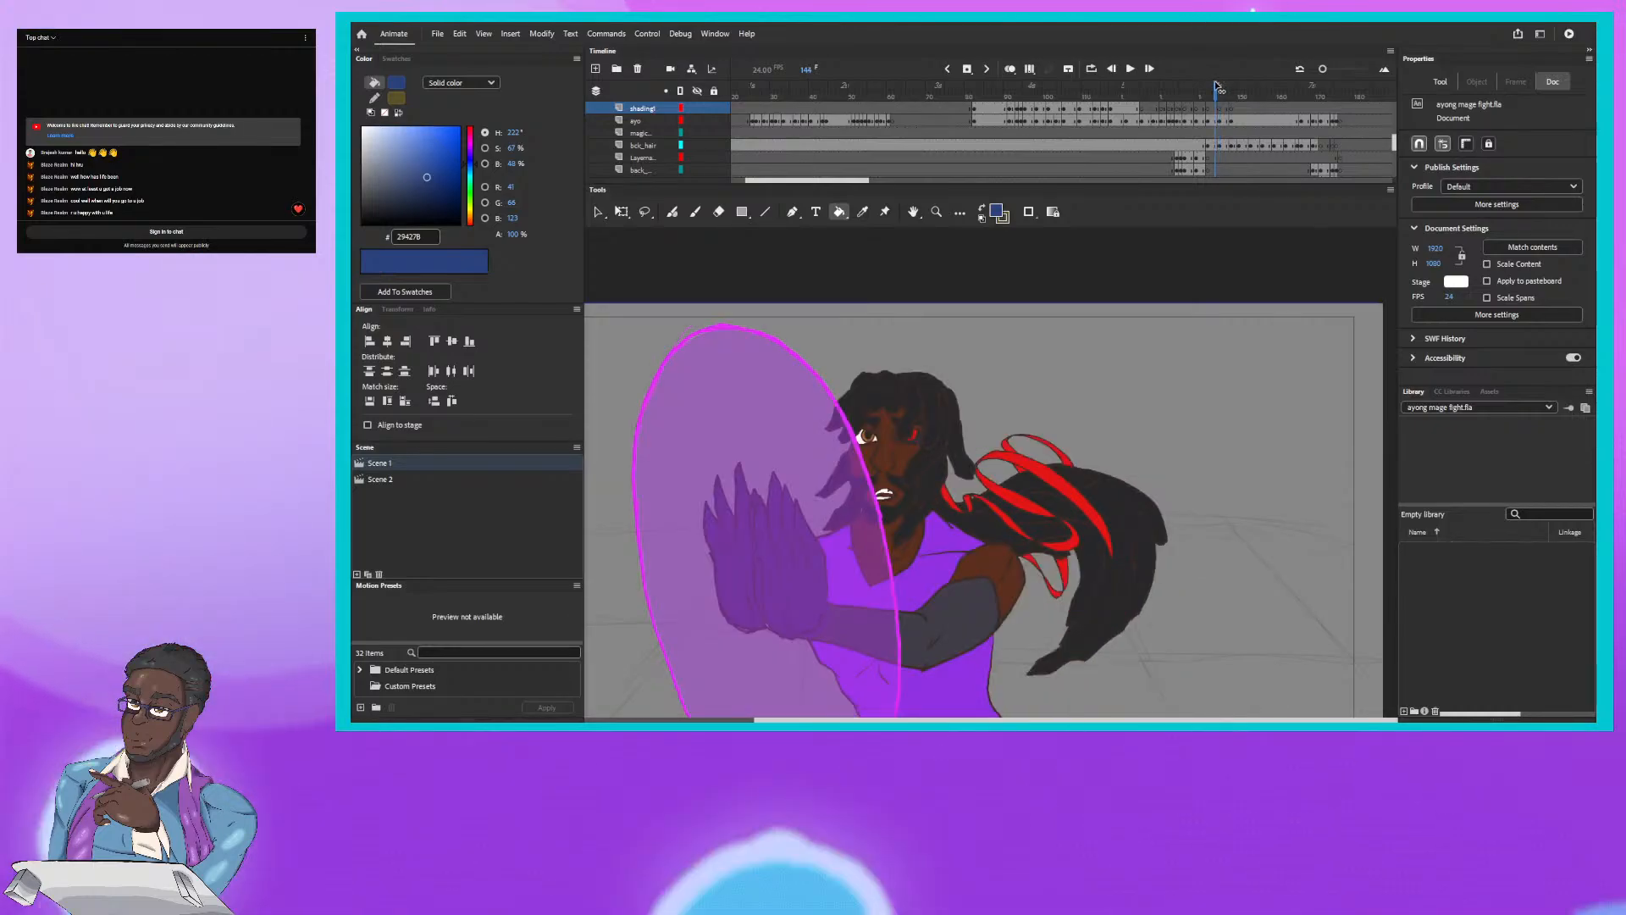
pyautogui.click(1201, 88)
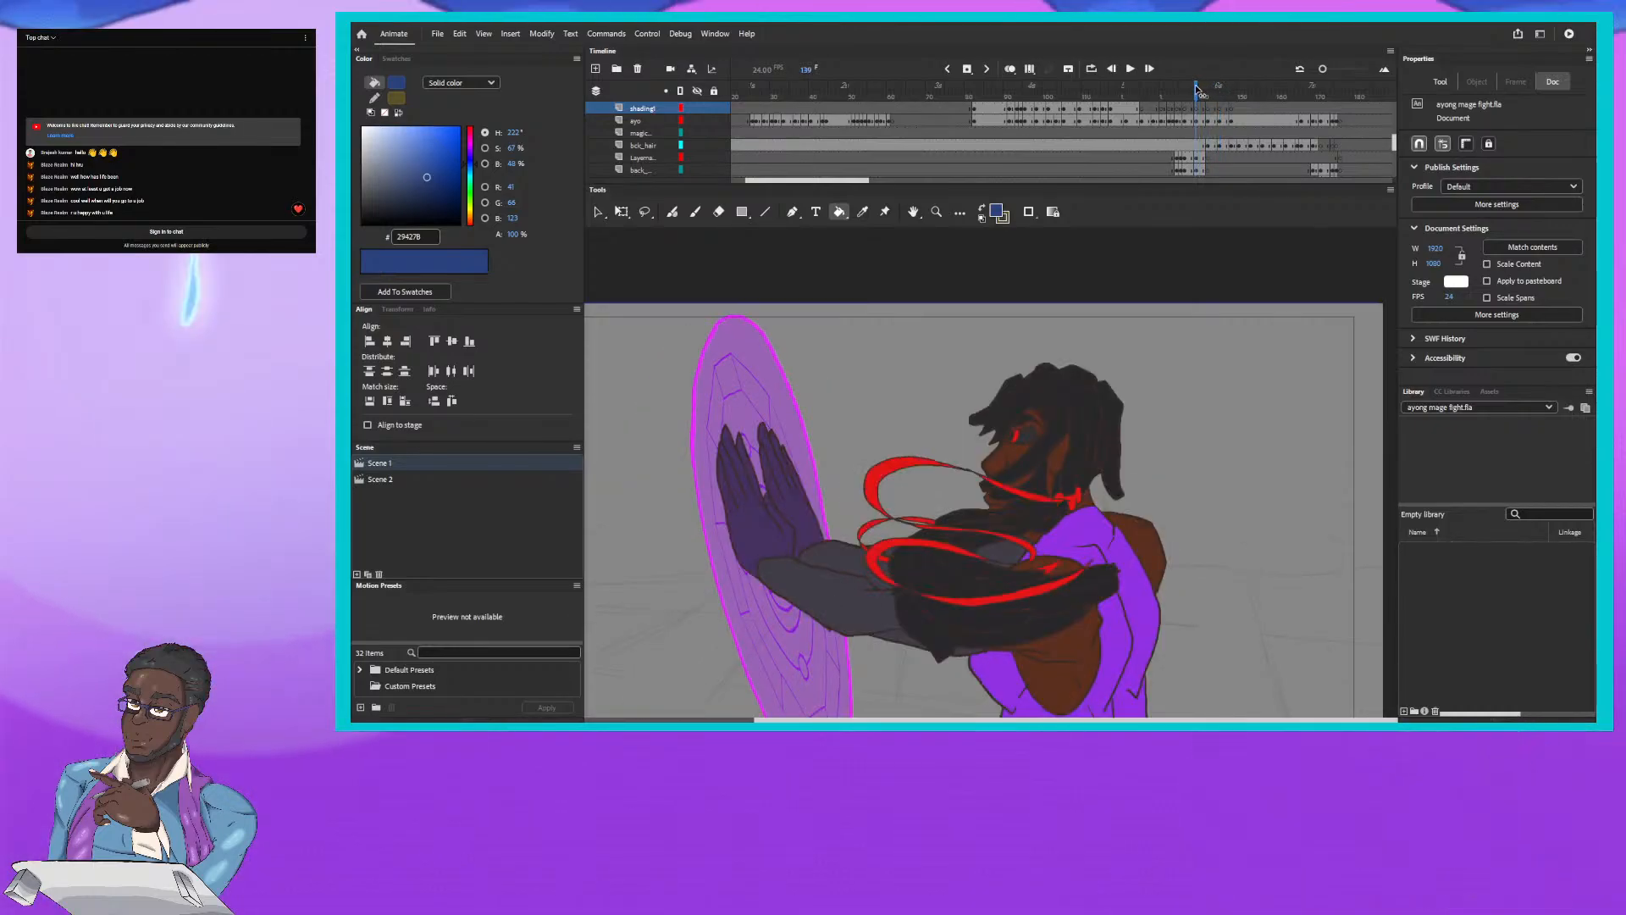
# Step: Compare frame 126 with the shading at frame 124, and outline blue shadows on both arms at frame 126 with the Fluid Brush
pyautogui.moveTo(1197, 88); pyautogui.dragTo(1151, 105)
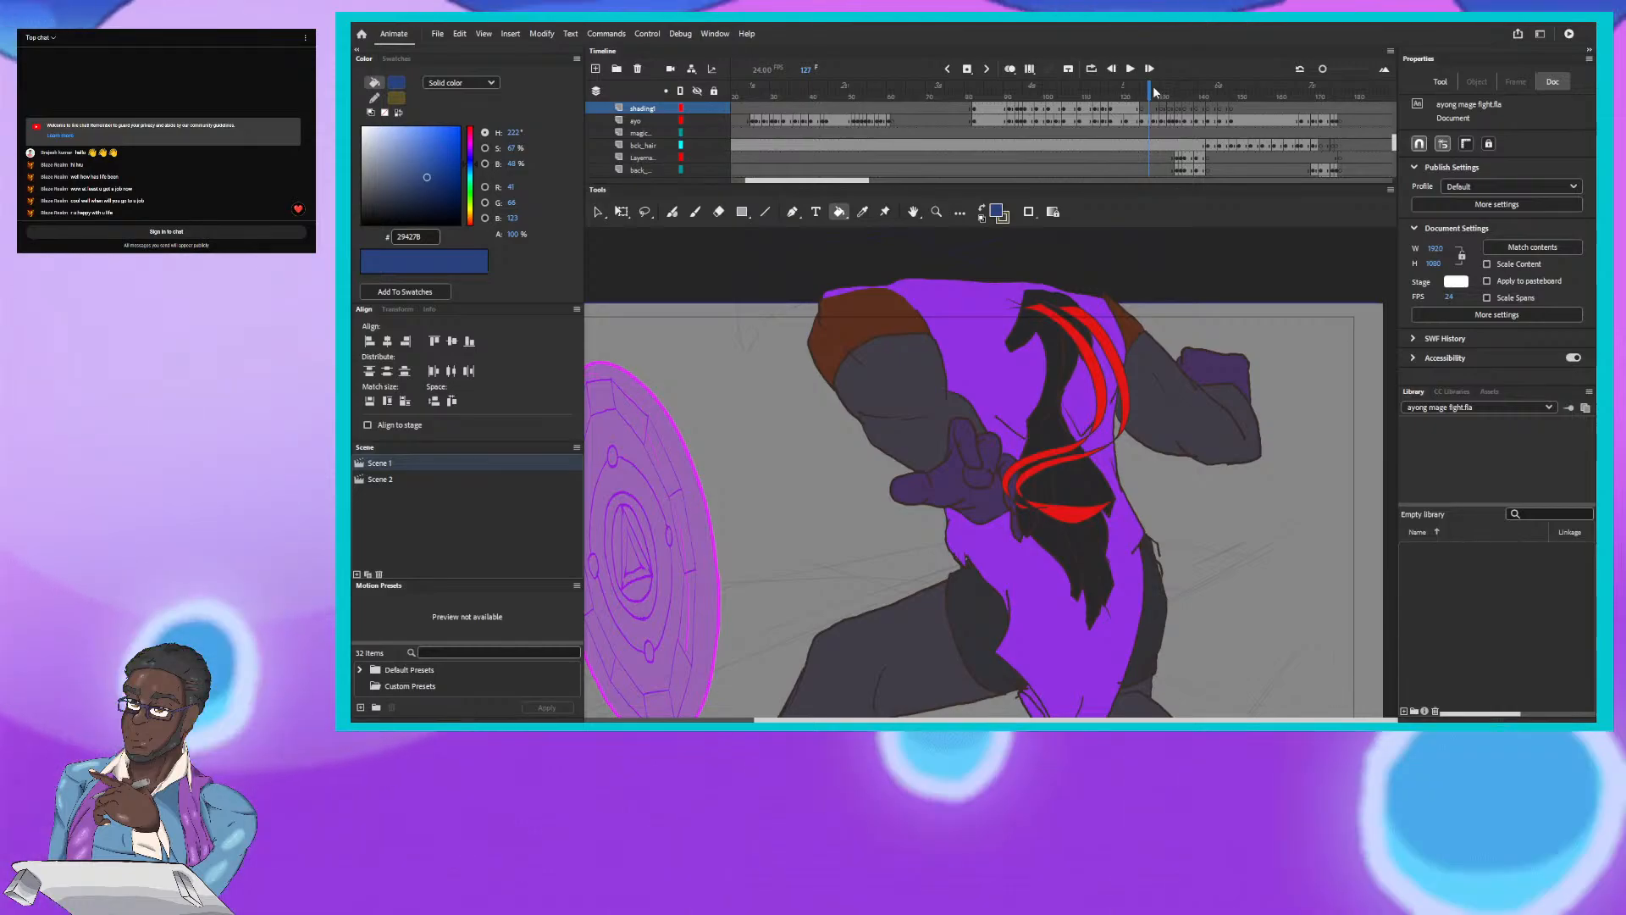
pyautogui.moveTo(1151, 91)
pyautogui.mouseDown()
pyautogui.moveTo(1160, 103)
pyautogui.moveTo(1123, 104)
pyautogui.moveTo(1147, 108)
pyautogui.mouseUp()
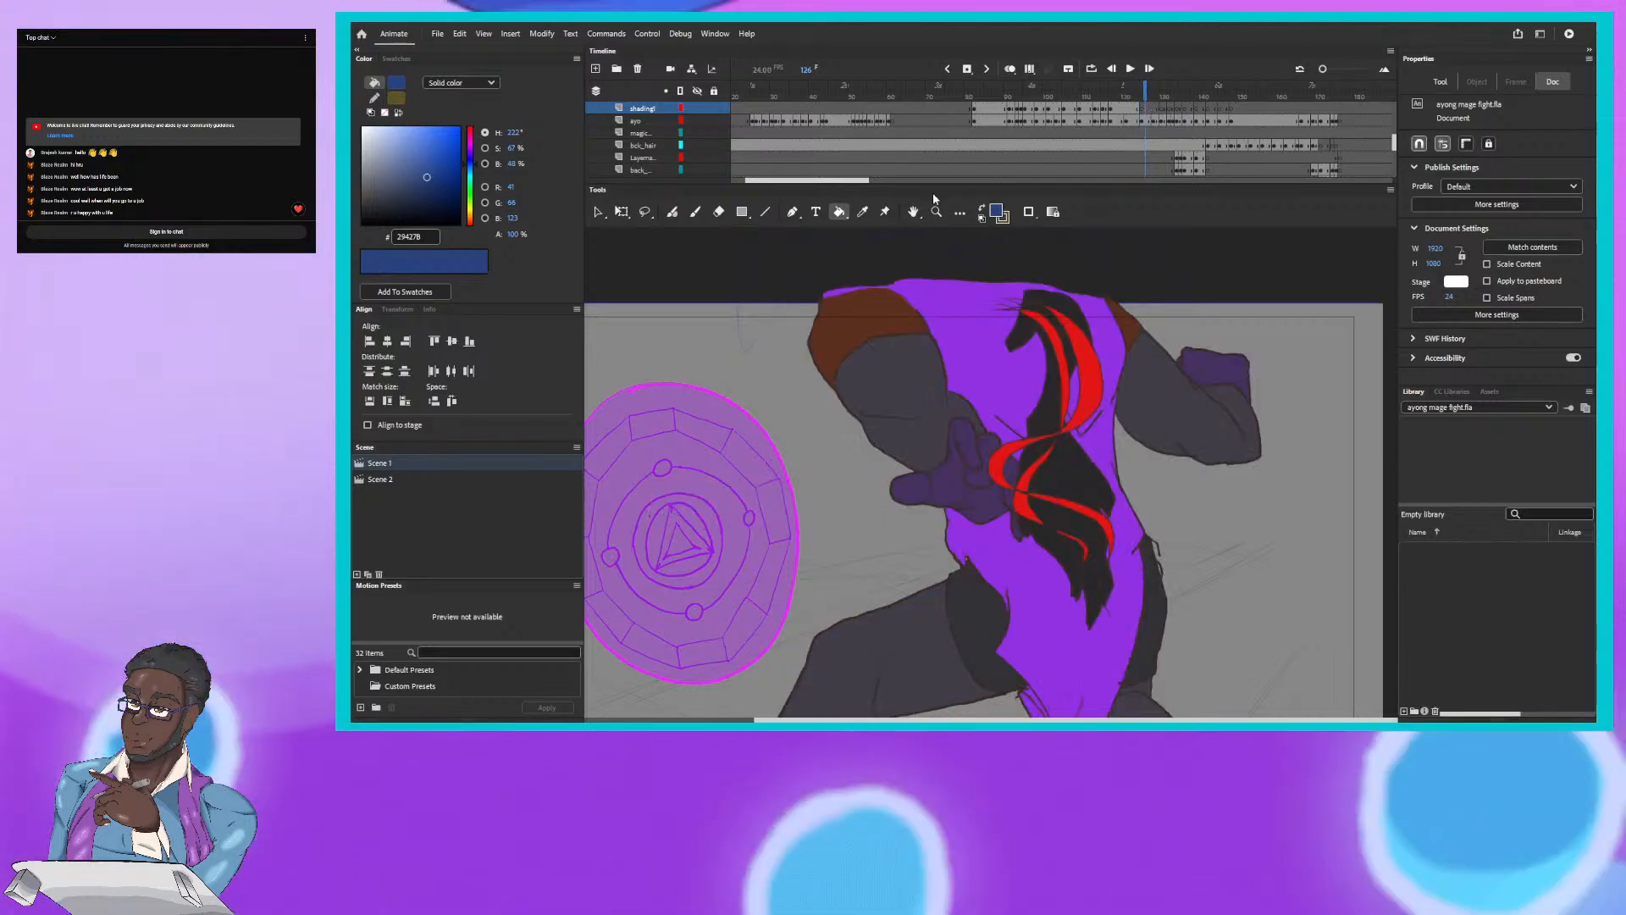
pyautogui.click(1143, 90)
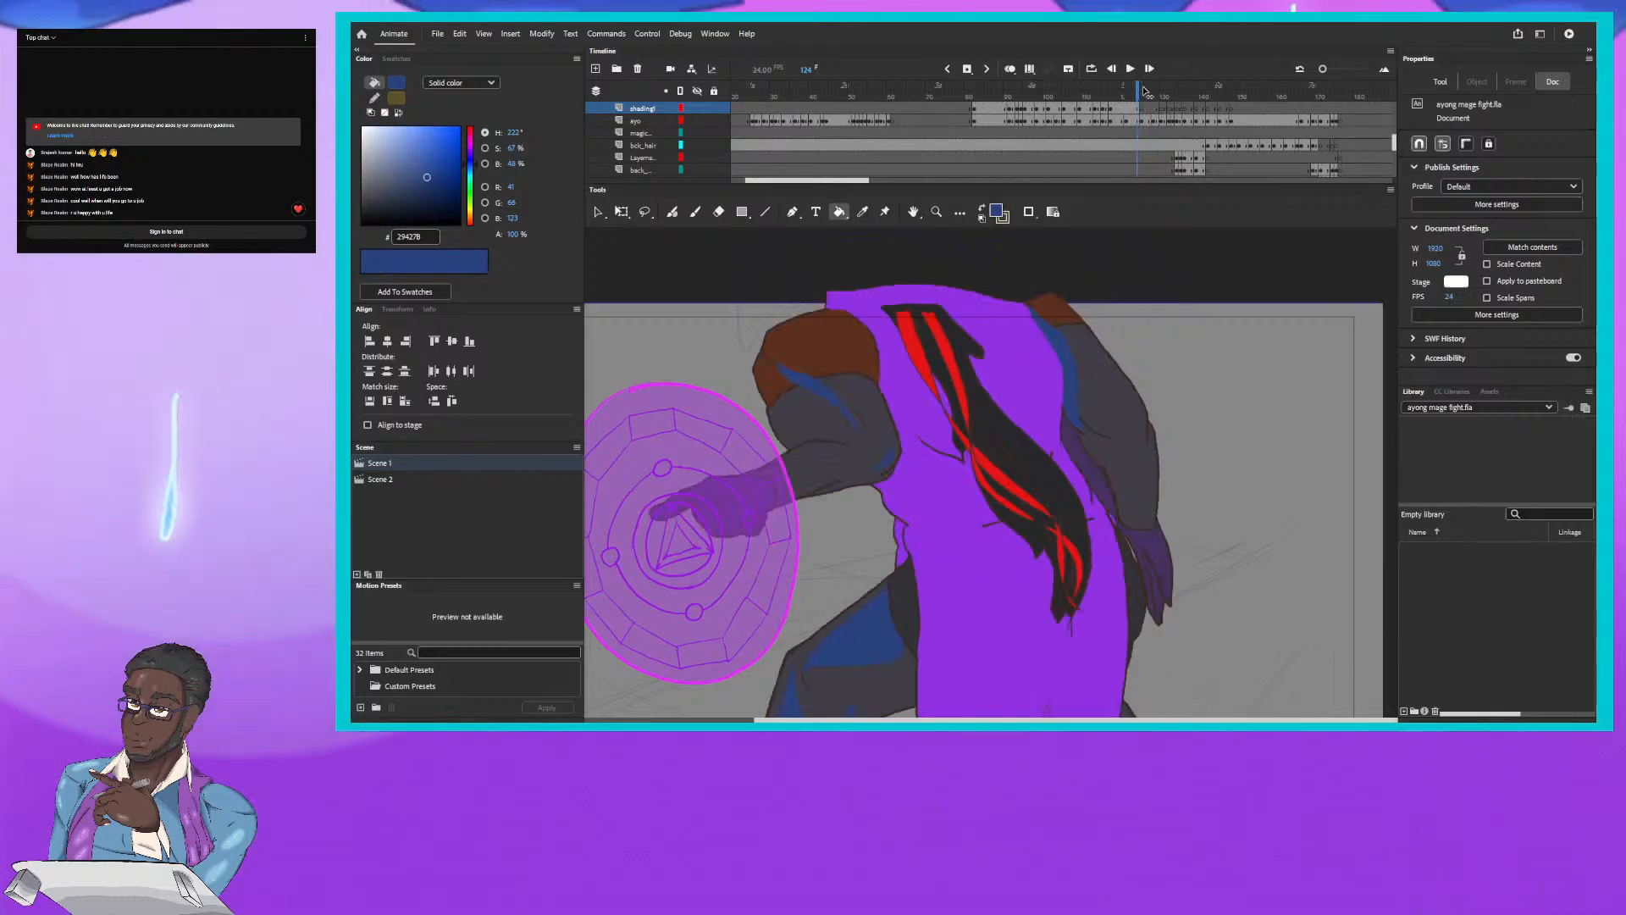
pyautogui.moveTo(1143, 91); pyautogui.dragTo(1150, 103)
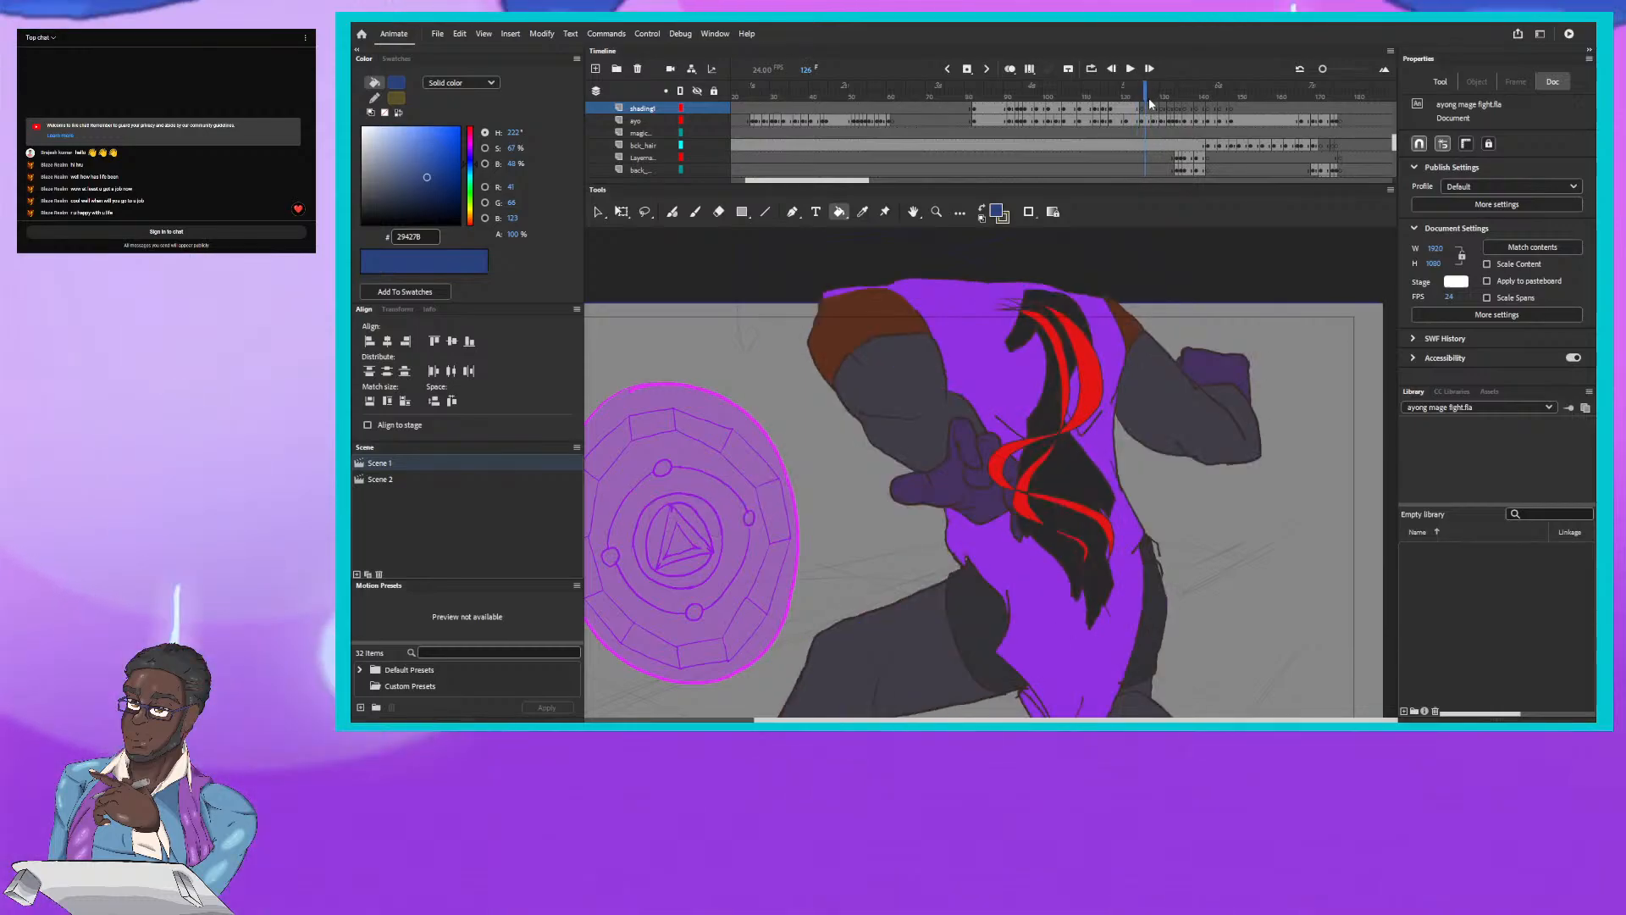
pyautogui.click(674, 212)
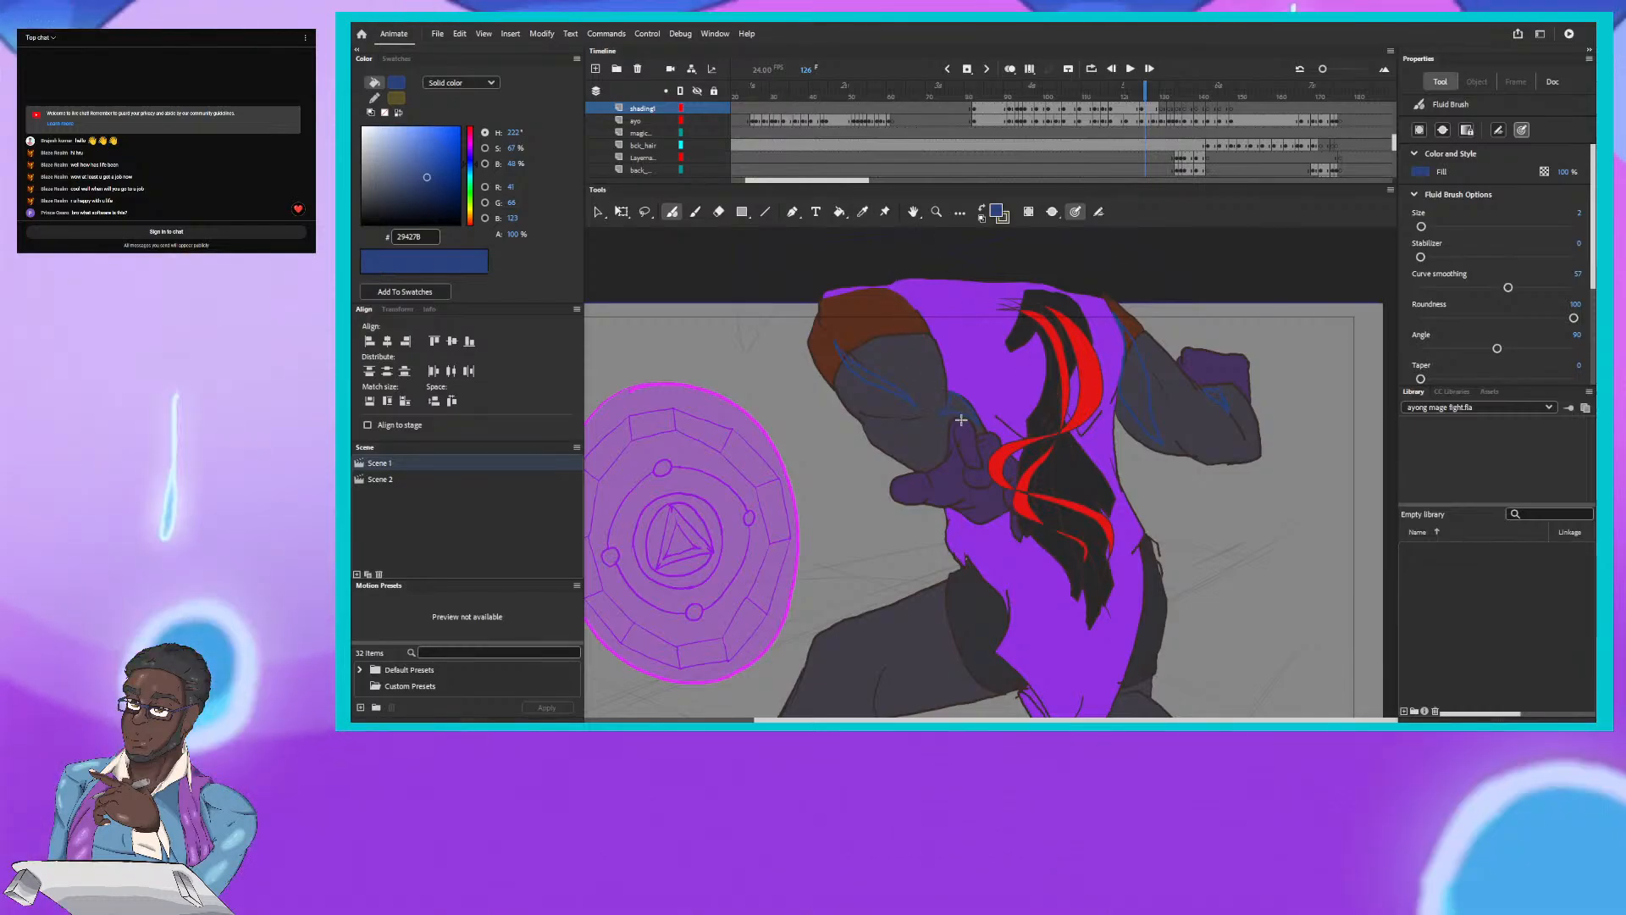
# Step: Check the leg shading at frame 124 and outline the shadow on the bent leg's thigh at frame 125
pyautogui.scroll(-4, 981, 259)
pyautogui.scroll(-1, 981, 259)
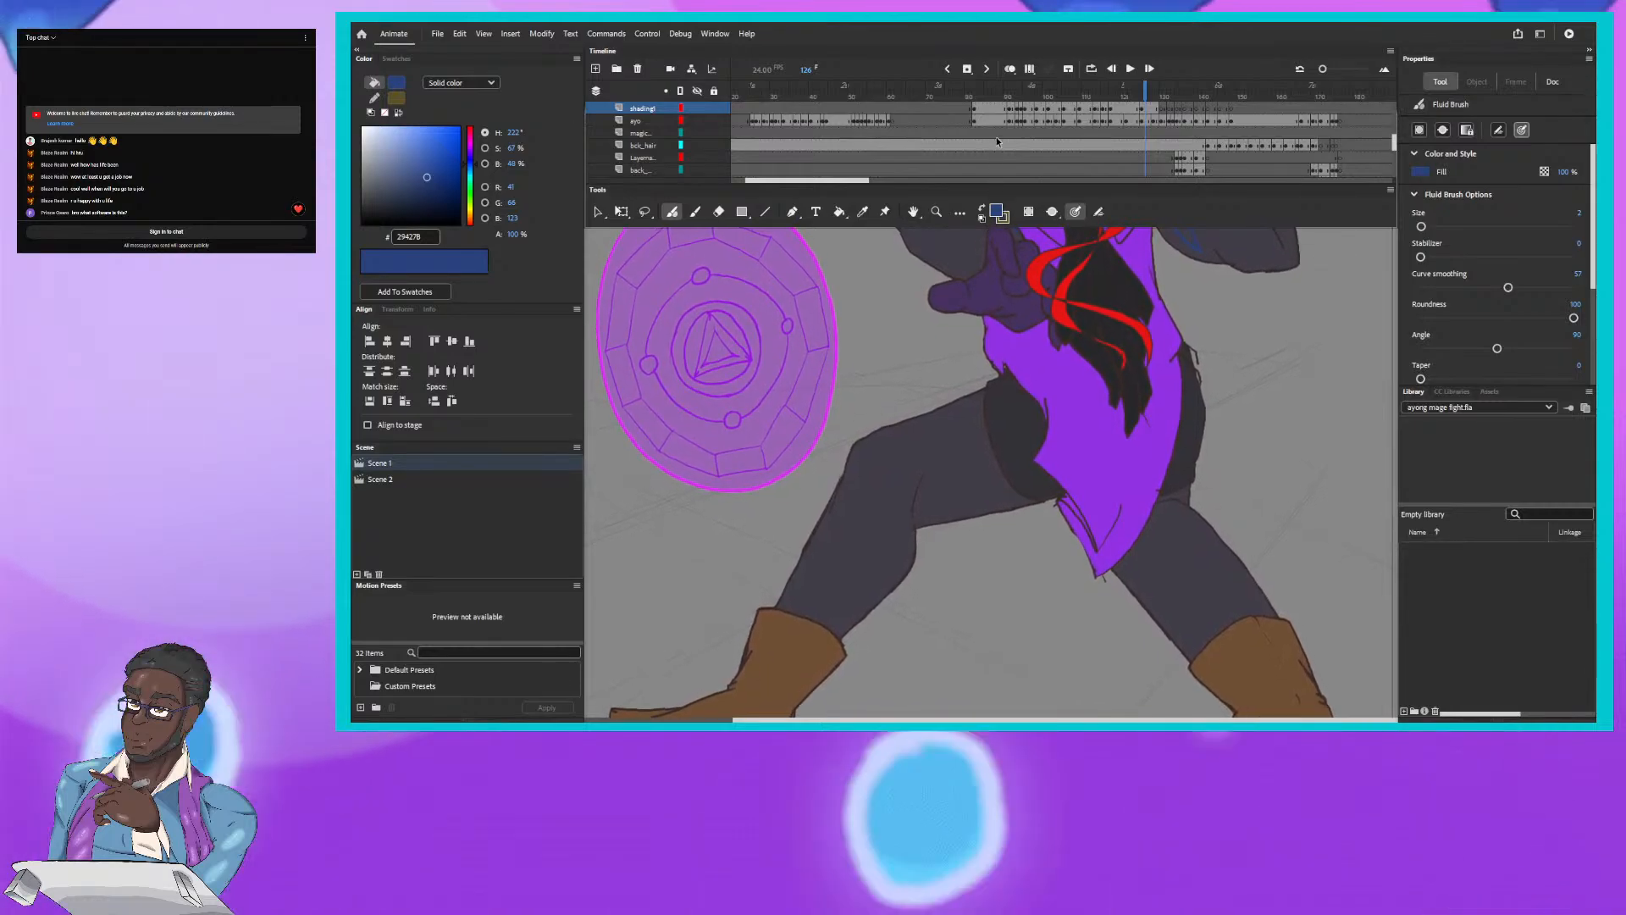
pyautogui.click(1140, 91)
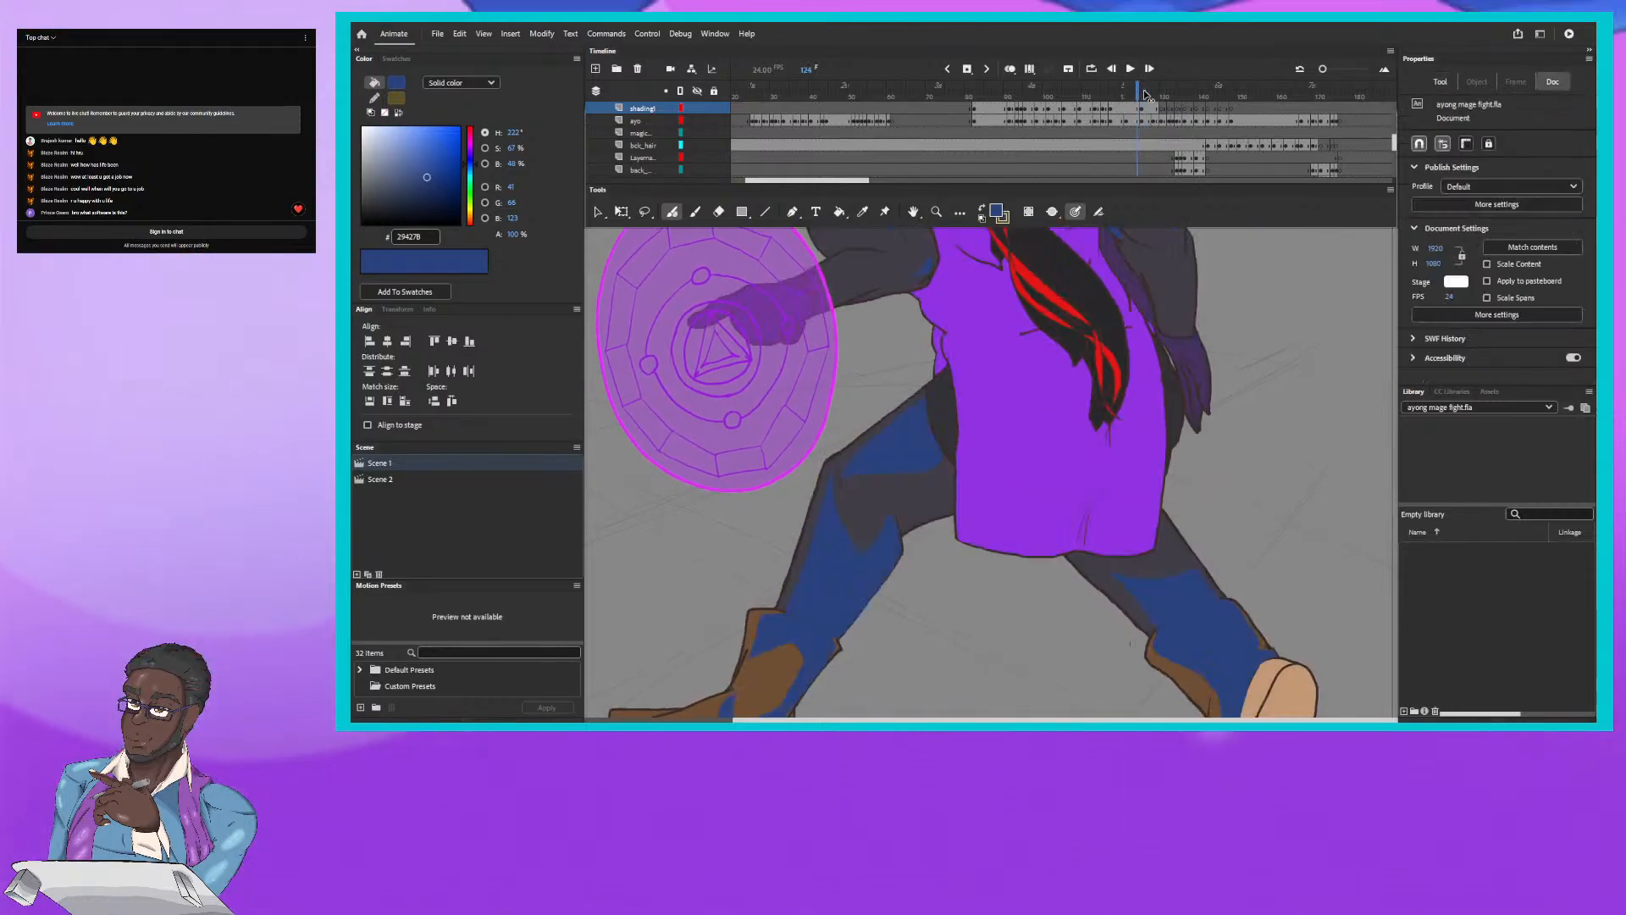
pyautogui.click(1143, 93)
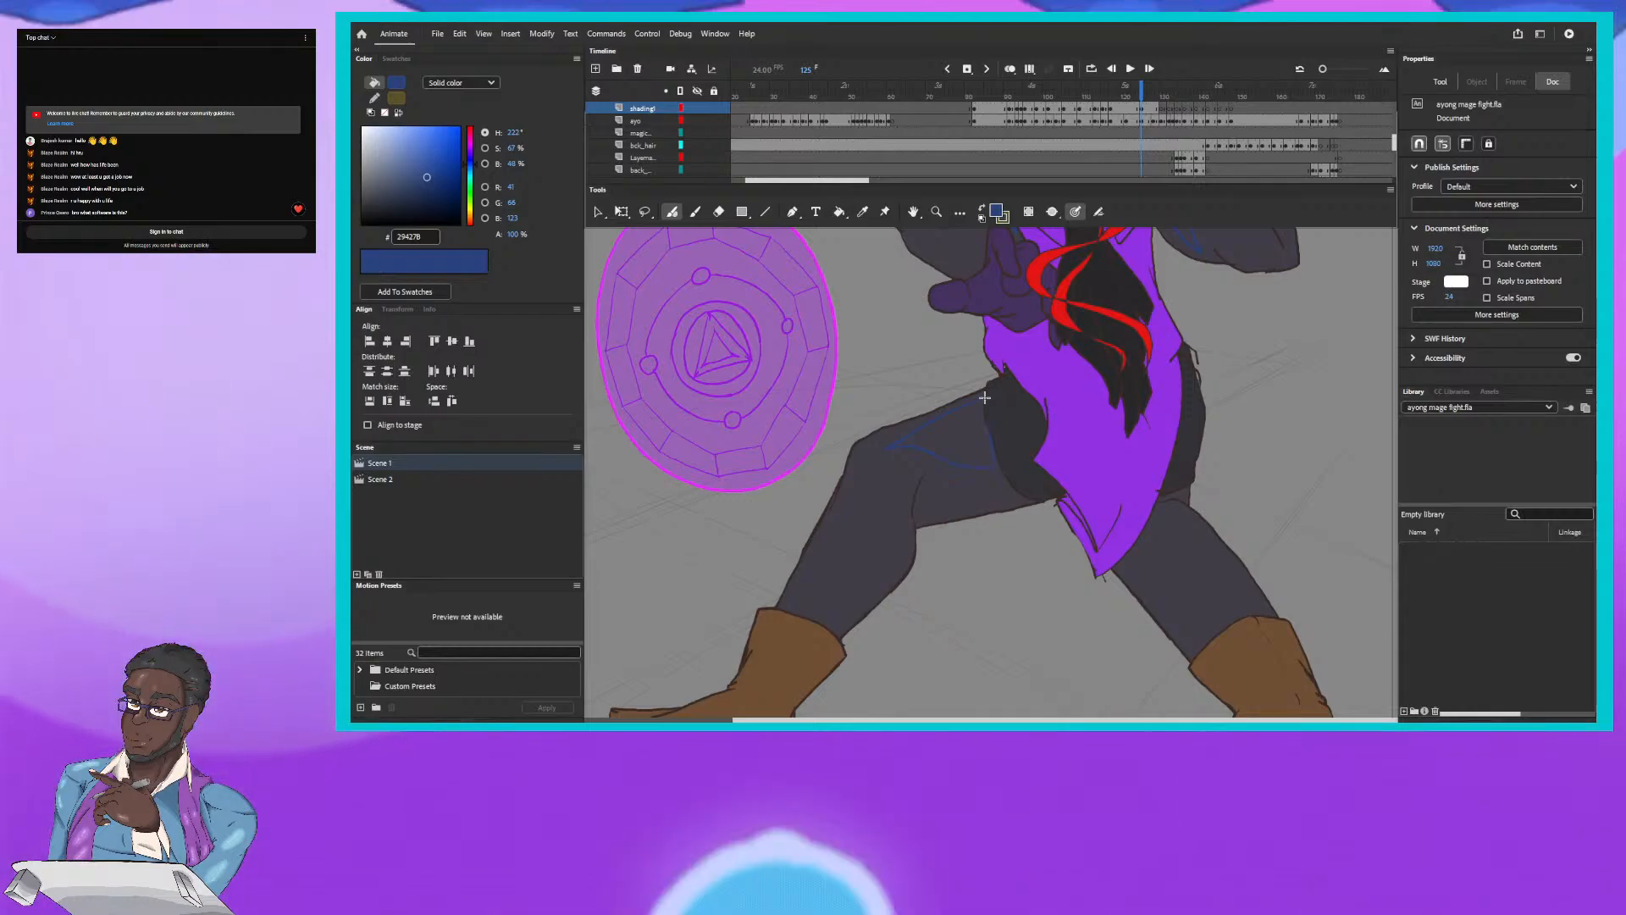
pyautogui.moveTo(984, 397); pyautogui.dragTo(995, 465)
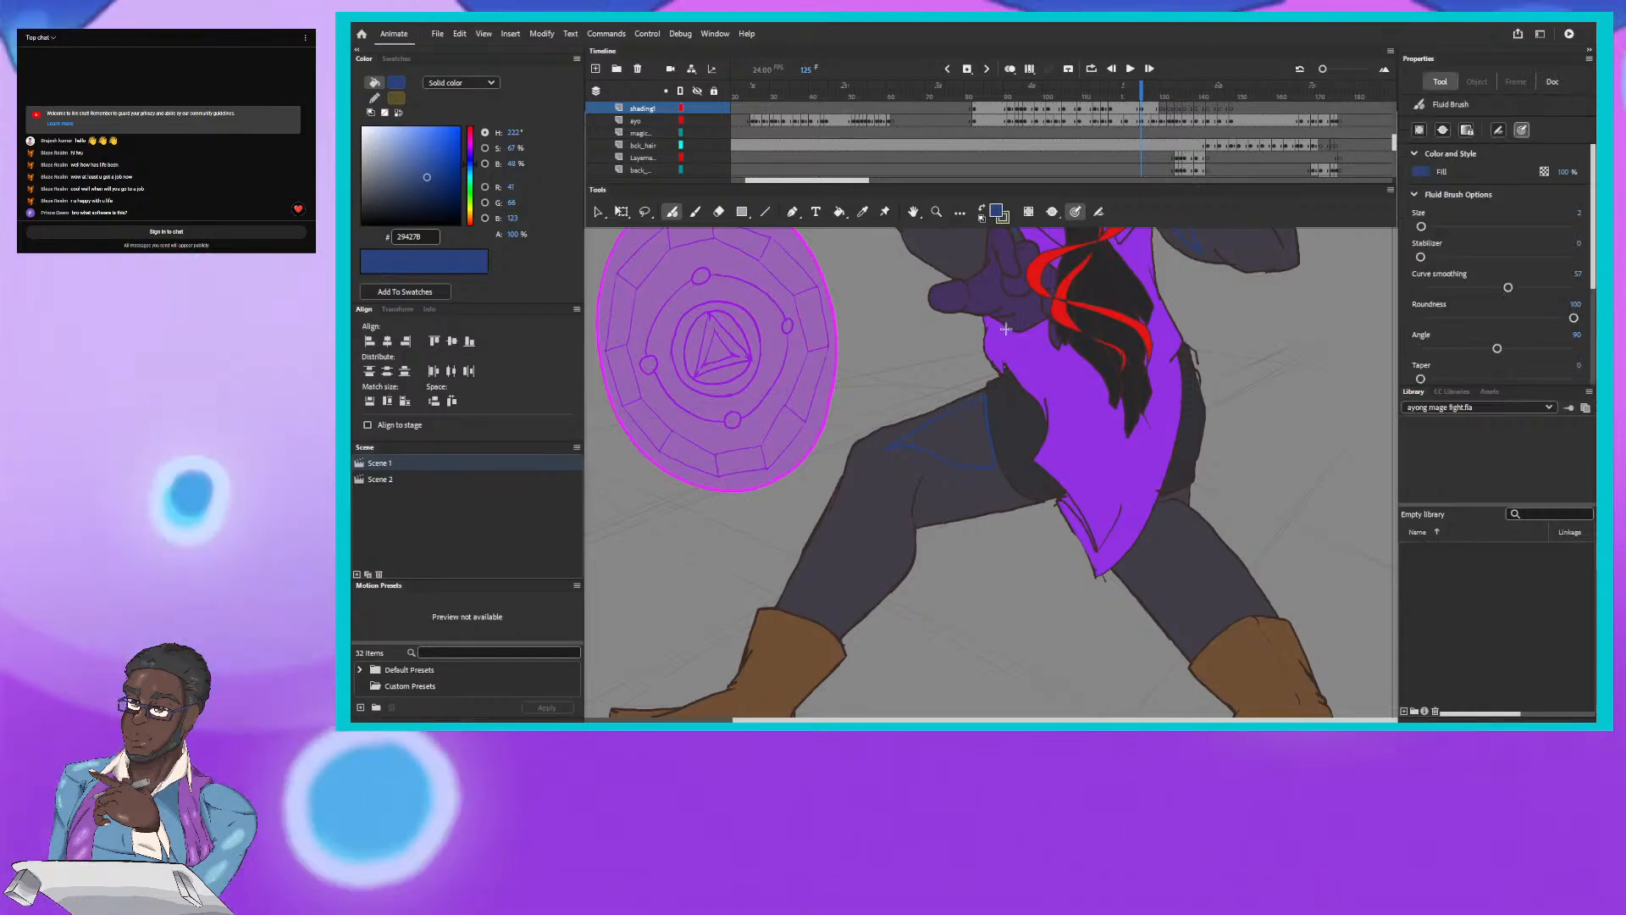
# Step: Compare frames 124 to 127 and outline the hip shadows and the shadow from the bent leg's knee down its calf at frame 125
pyautogui.click(1148, 88)
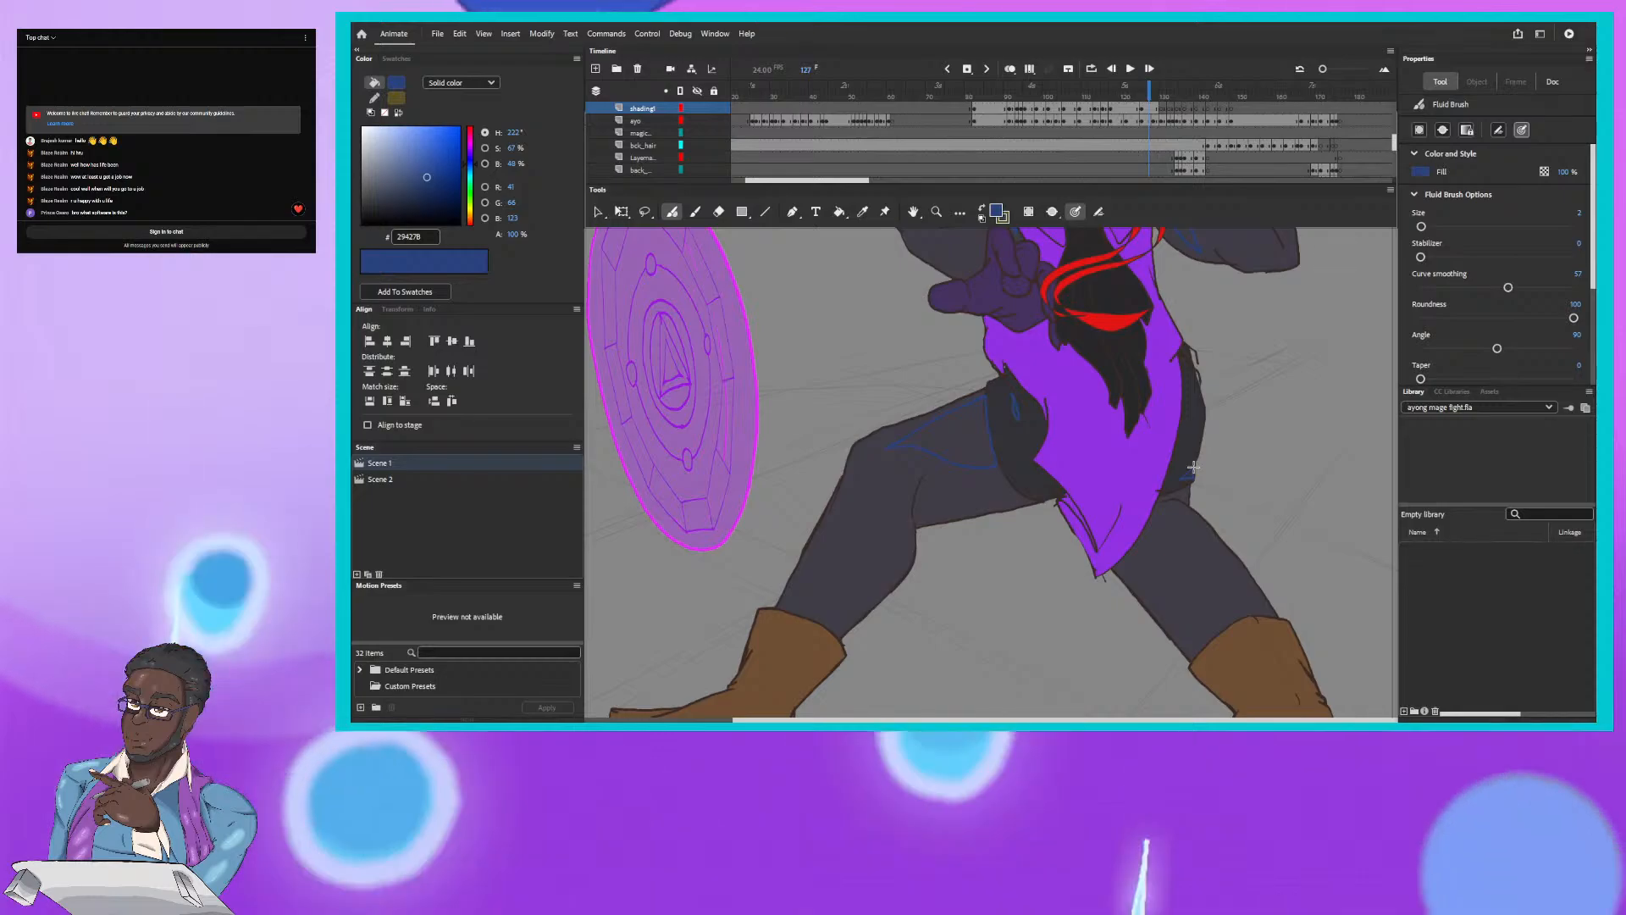
pyautogui.moveTo(1148, 90); pyautogui.dragTo(1137, 90)
pyautogui.click(1149, 90)
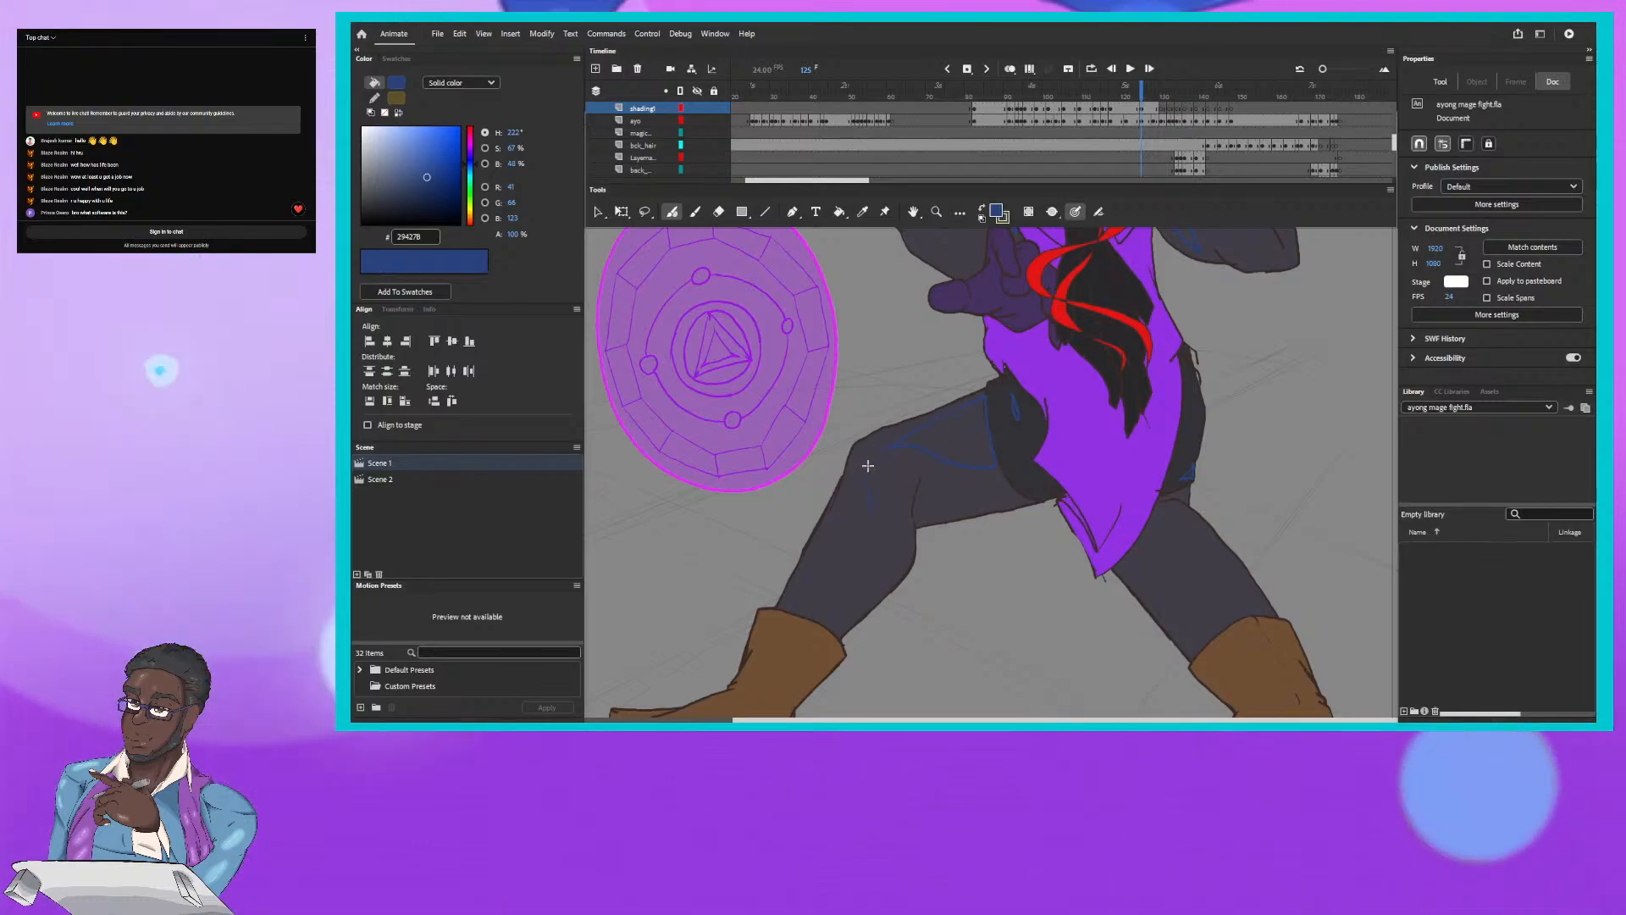
pyautogui.moveTo(881, 536)
pyautogui.mouseDown()
pyautogui.moveTo(915, 526)
pyautogui.moveTo(901, 581)
pyautogui.mouseUp()
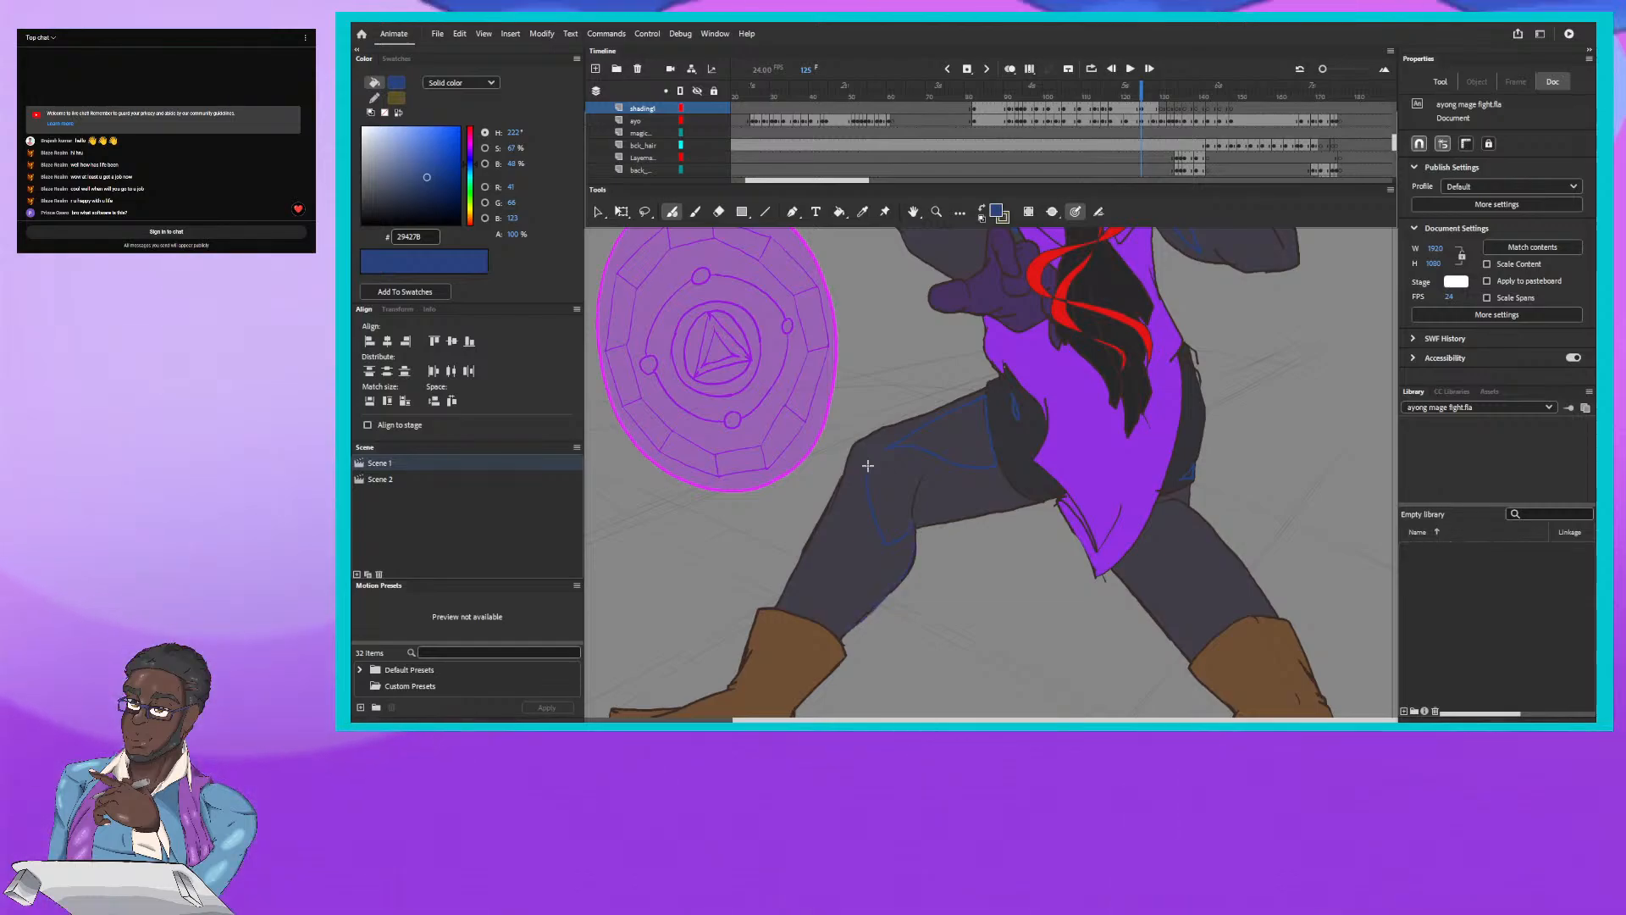
pyautogui.moveTo(889, 593); pyautogui.dragTo(840, 637)
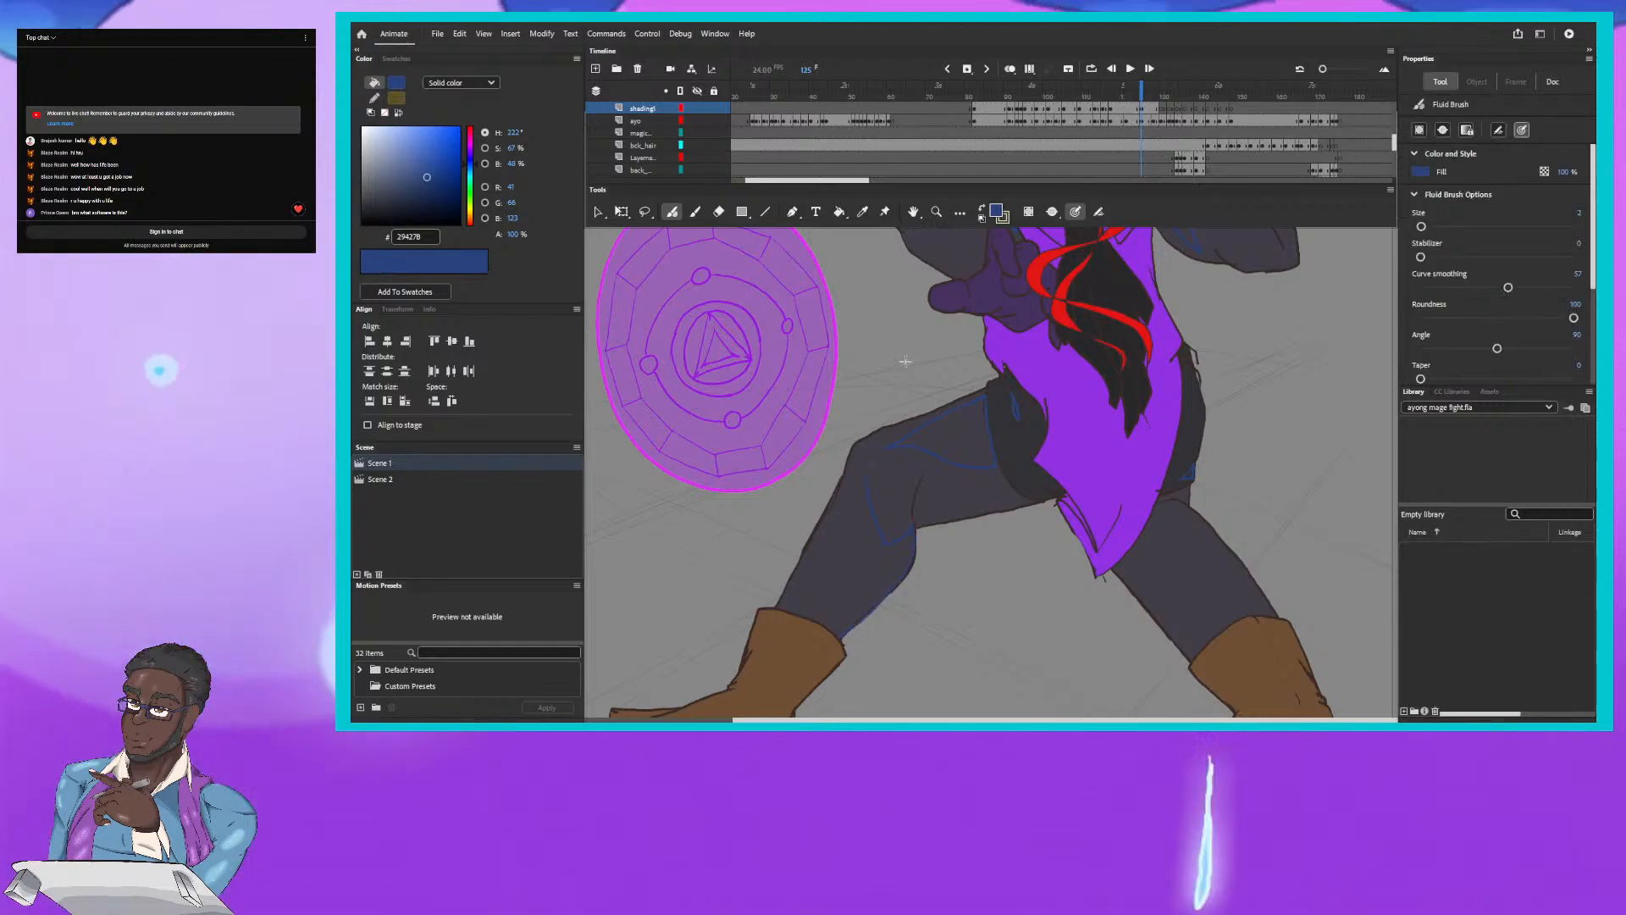
# Step: Check the lower leg shading at frame 124 and outline the shadow along the bent leg's shin and above the boot at frame 125
pyautogui.click(1141, 91)
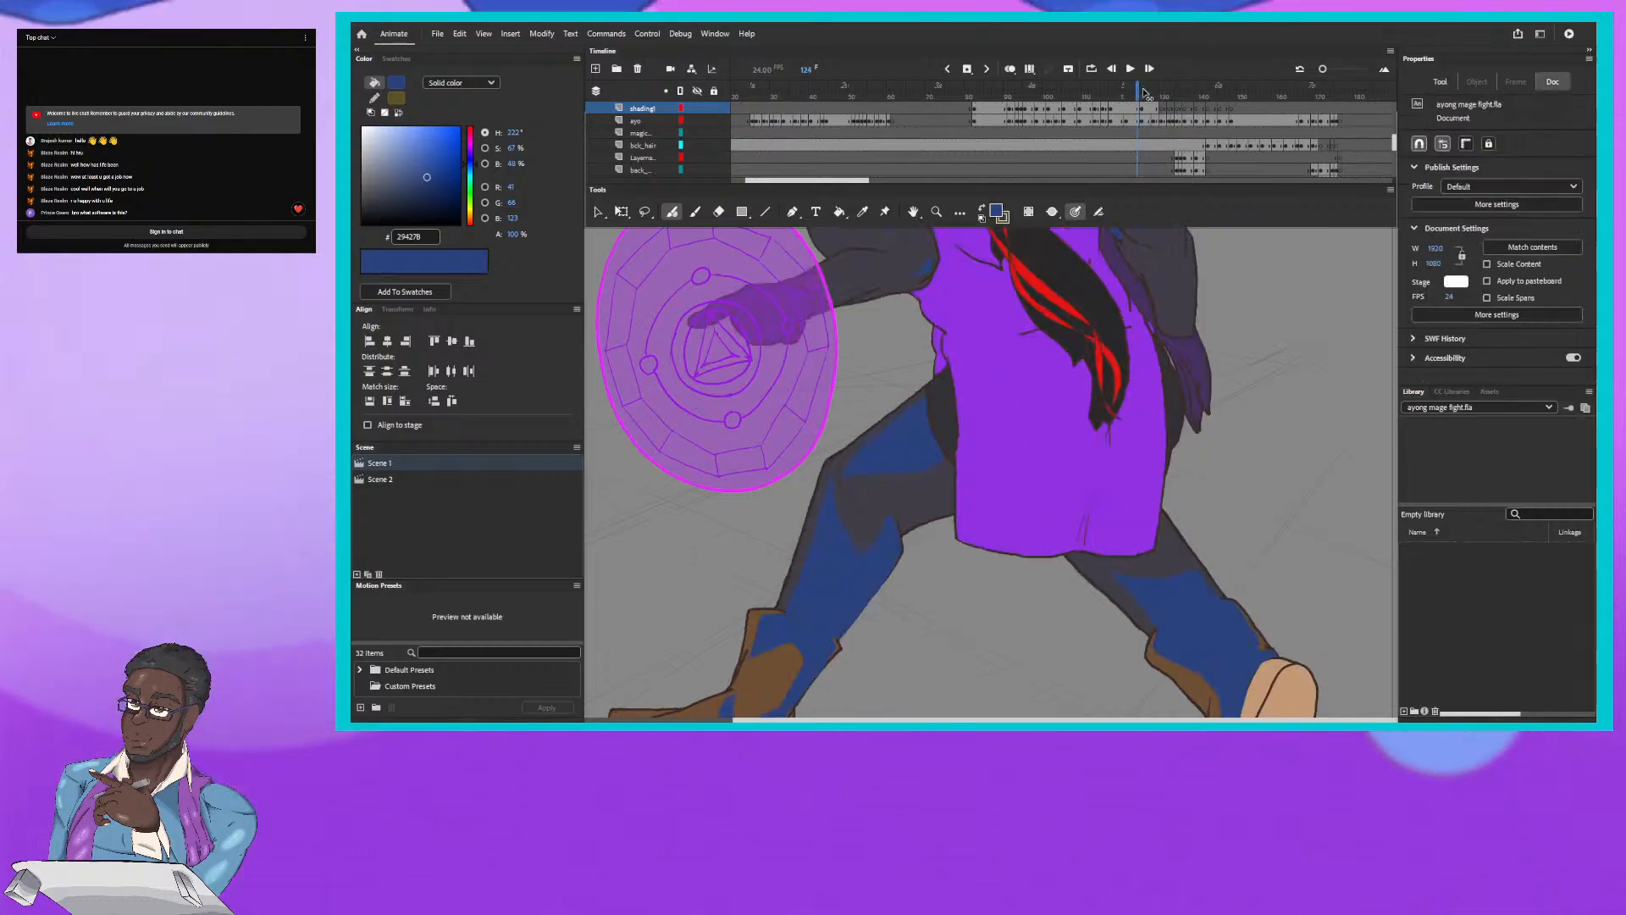
pyautogui.press('.')
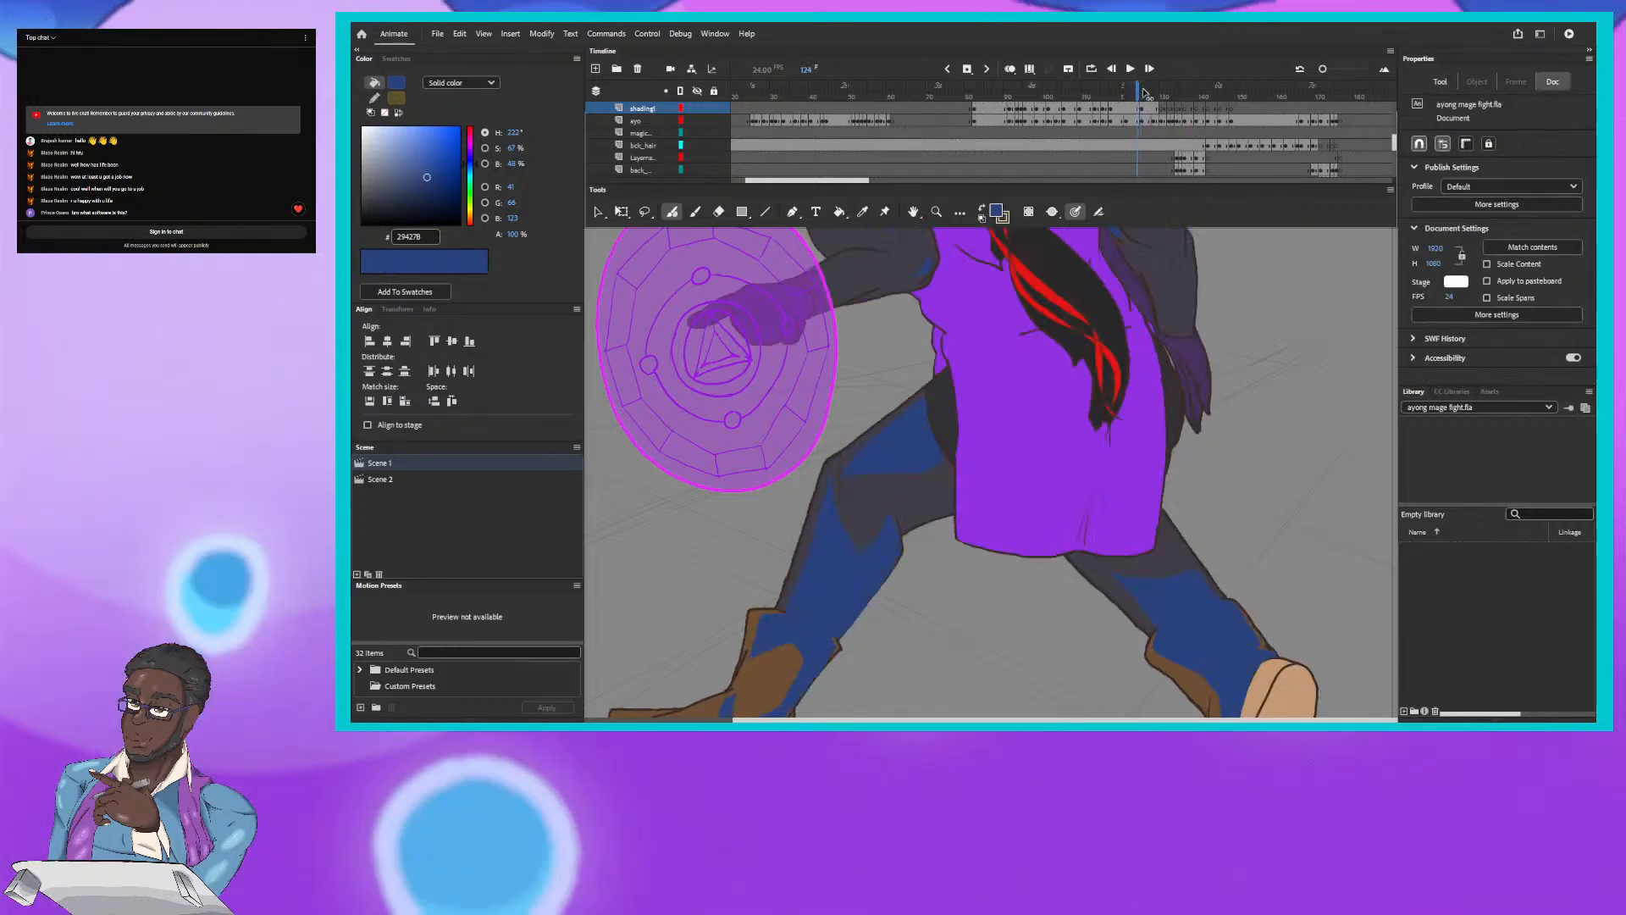
pyautogui.press('.')
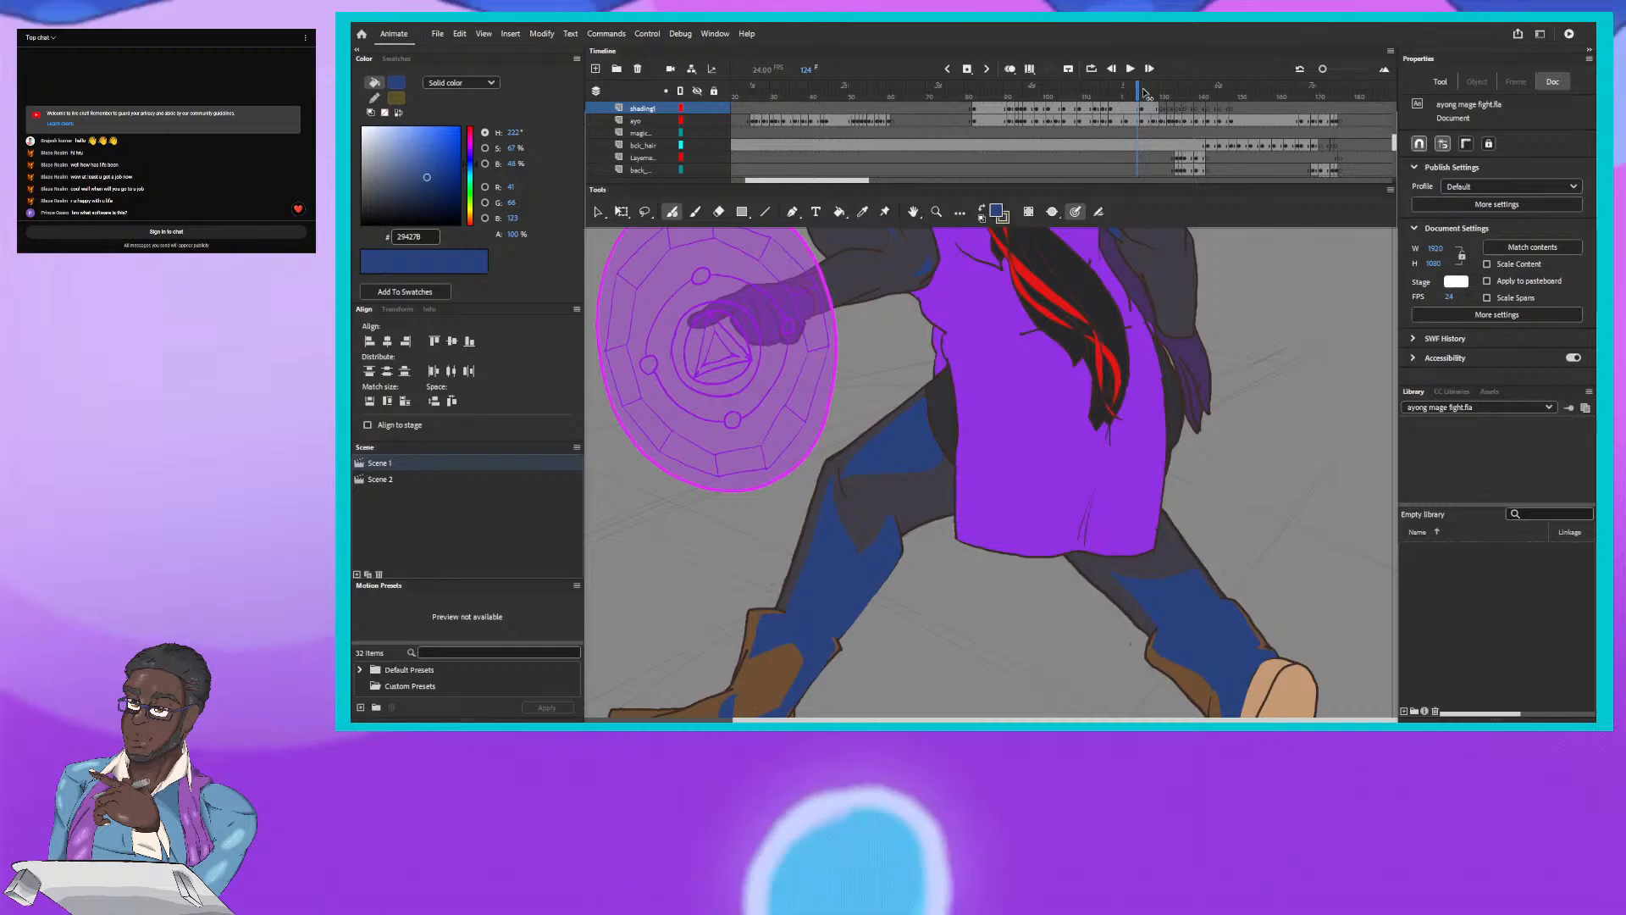
pyautogui.press('.')
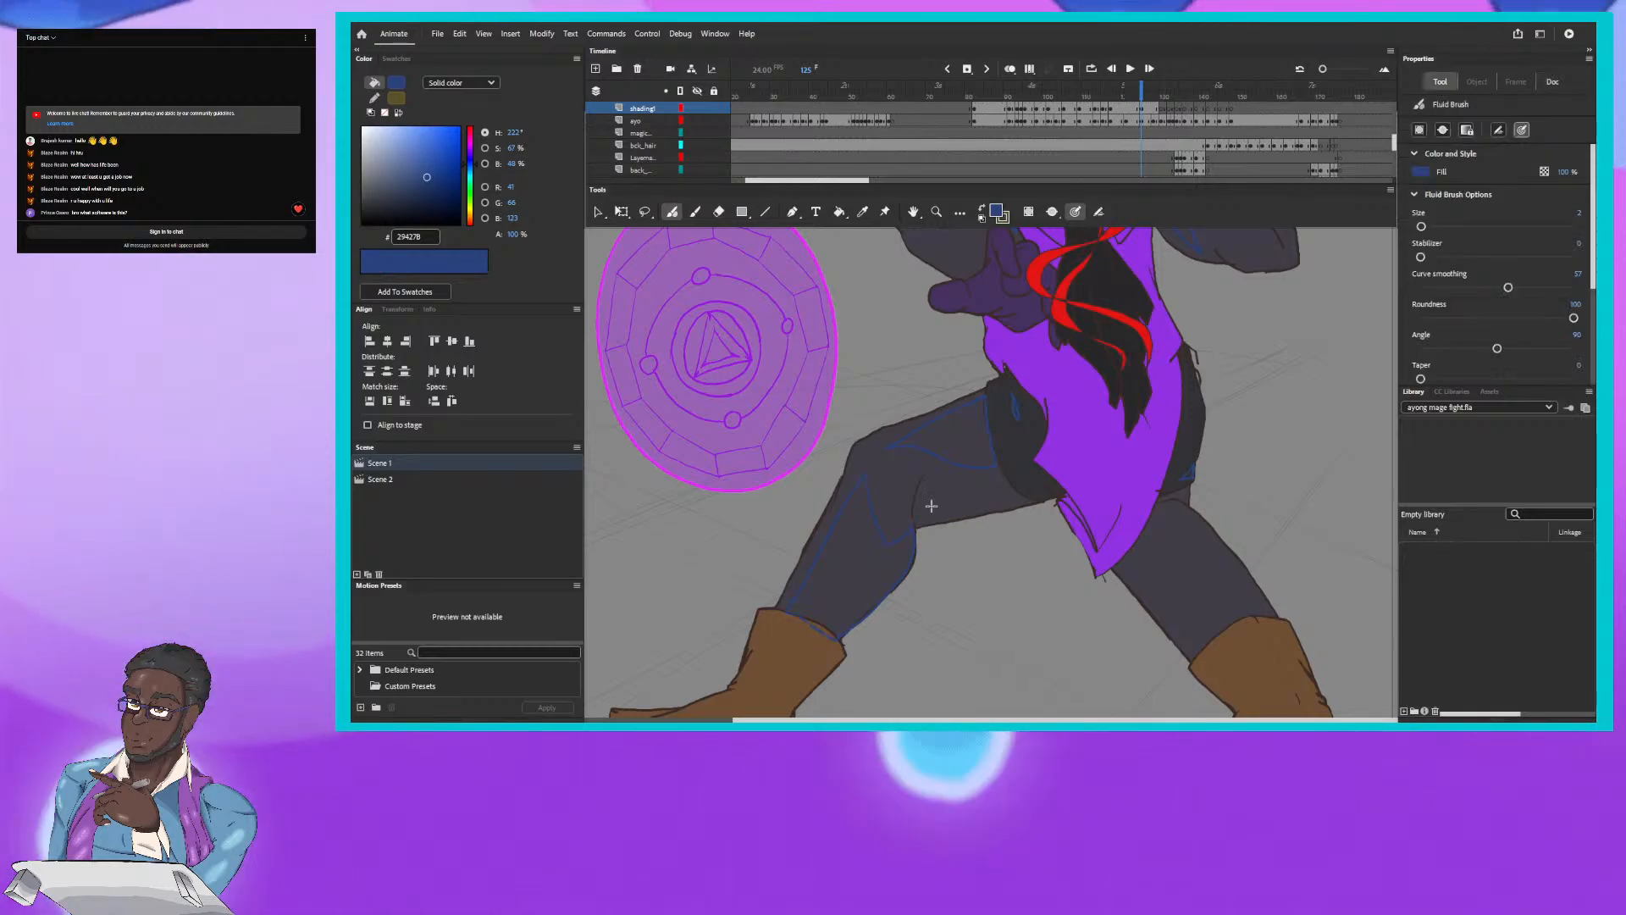
# Step: Check the boot shading at frame 124 and outline shadows on the bent leg's boot cuff, back edge, heel and sole at frame 125
pyautogui.moveTo(897, 457); pyautogui.dragTo(945, 376)
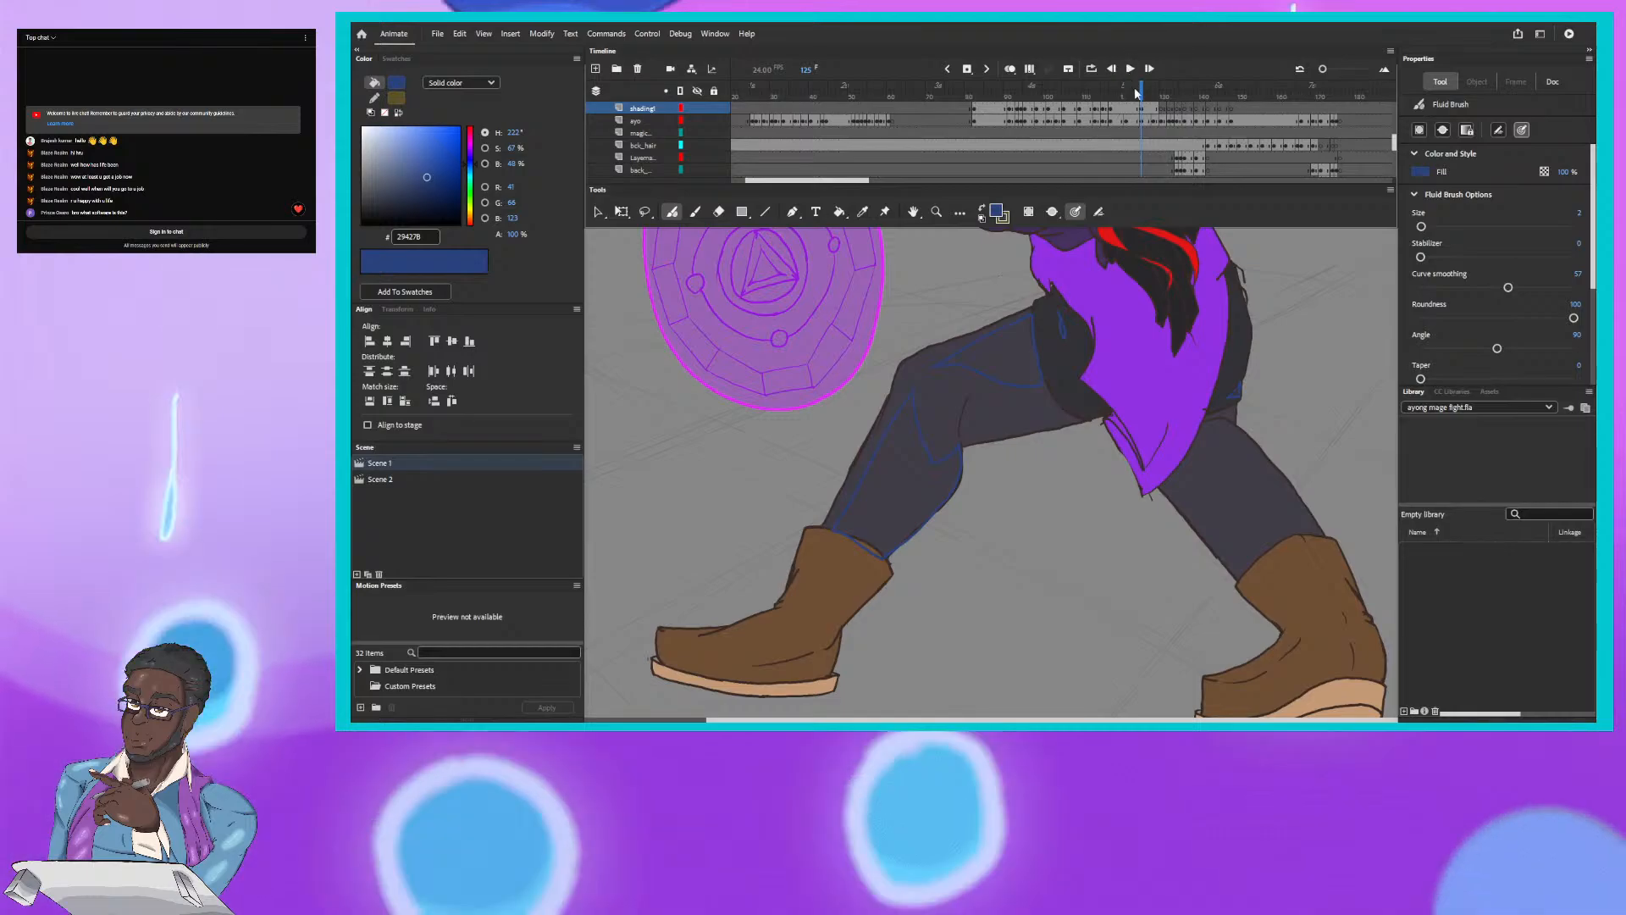
pyautogui.click(1137, 93)
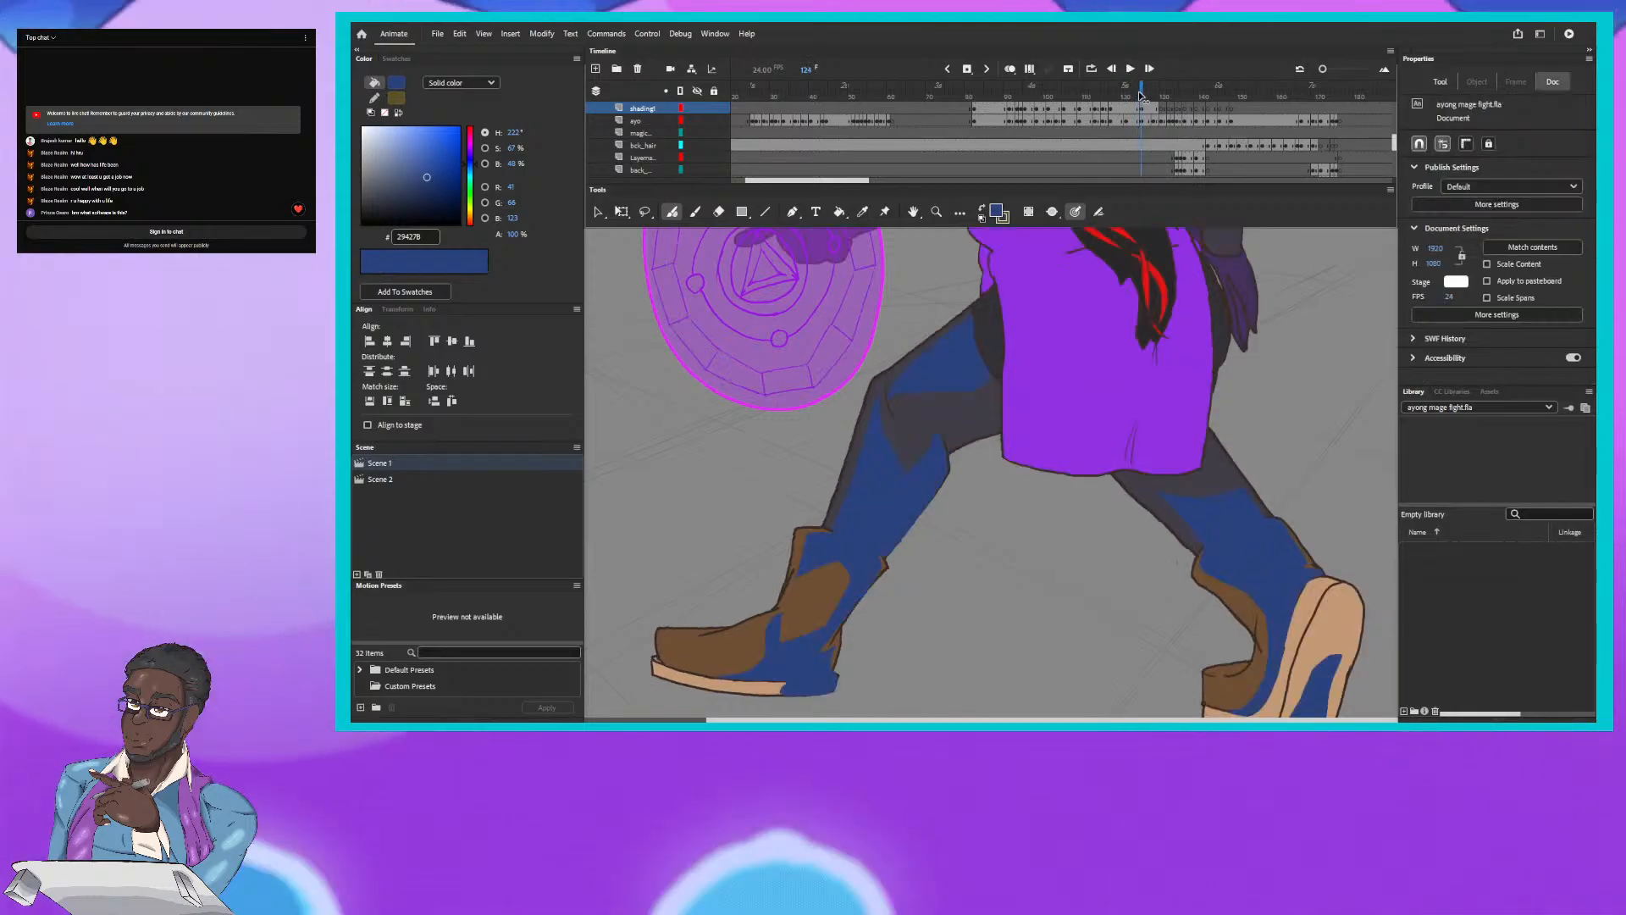
pyautogui.click(1141, 95)
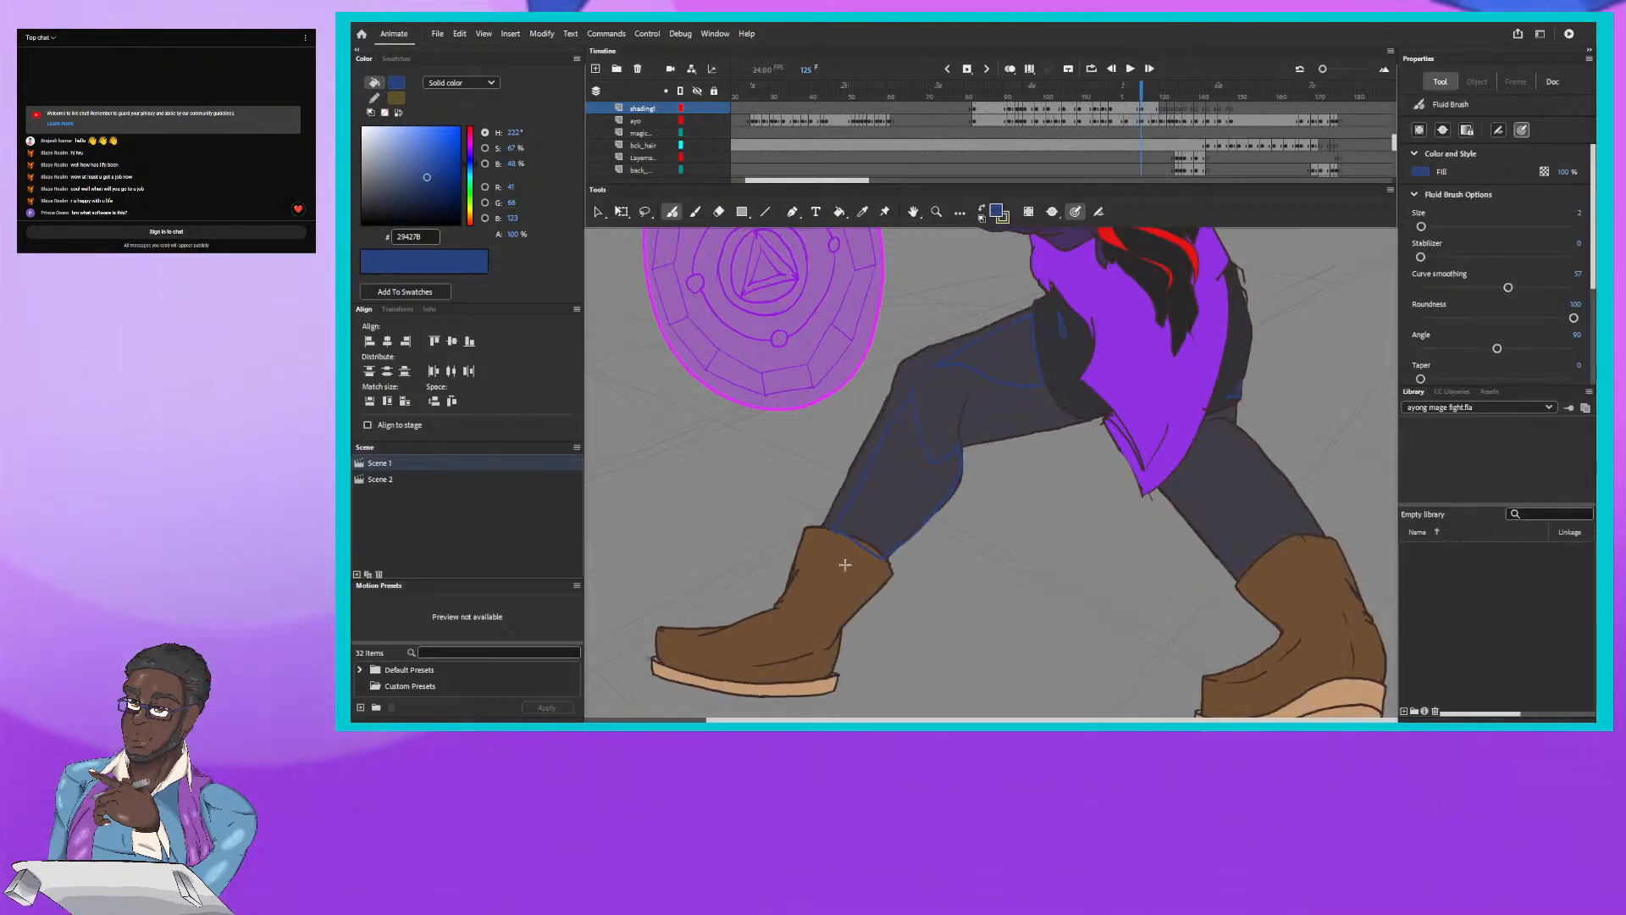
pyautogui.moveTo(817, 569); pyautogui.dragTo(824, 534)
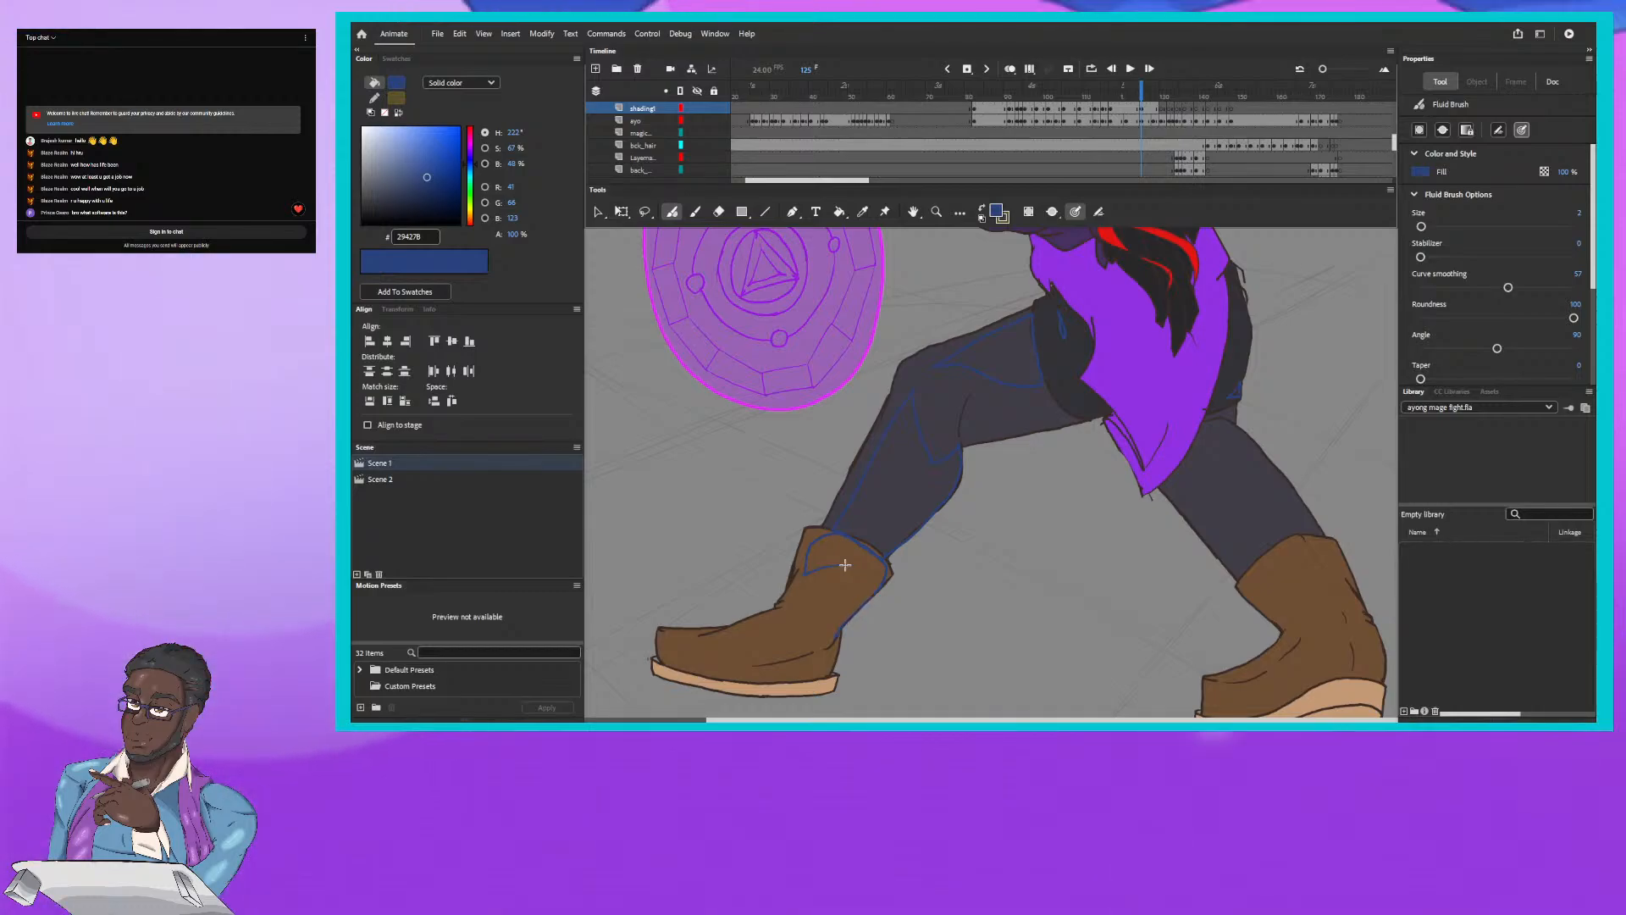
pyautogui.moveTo(832, 645); pyautogui.dragTo(828, 676)
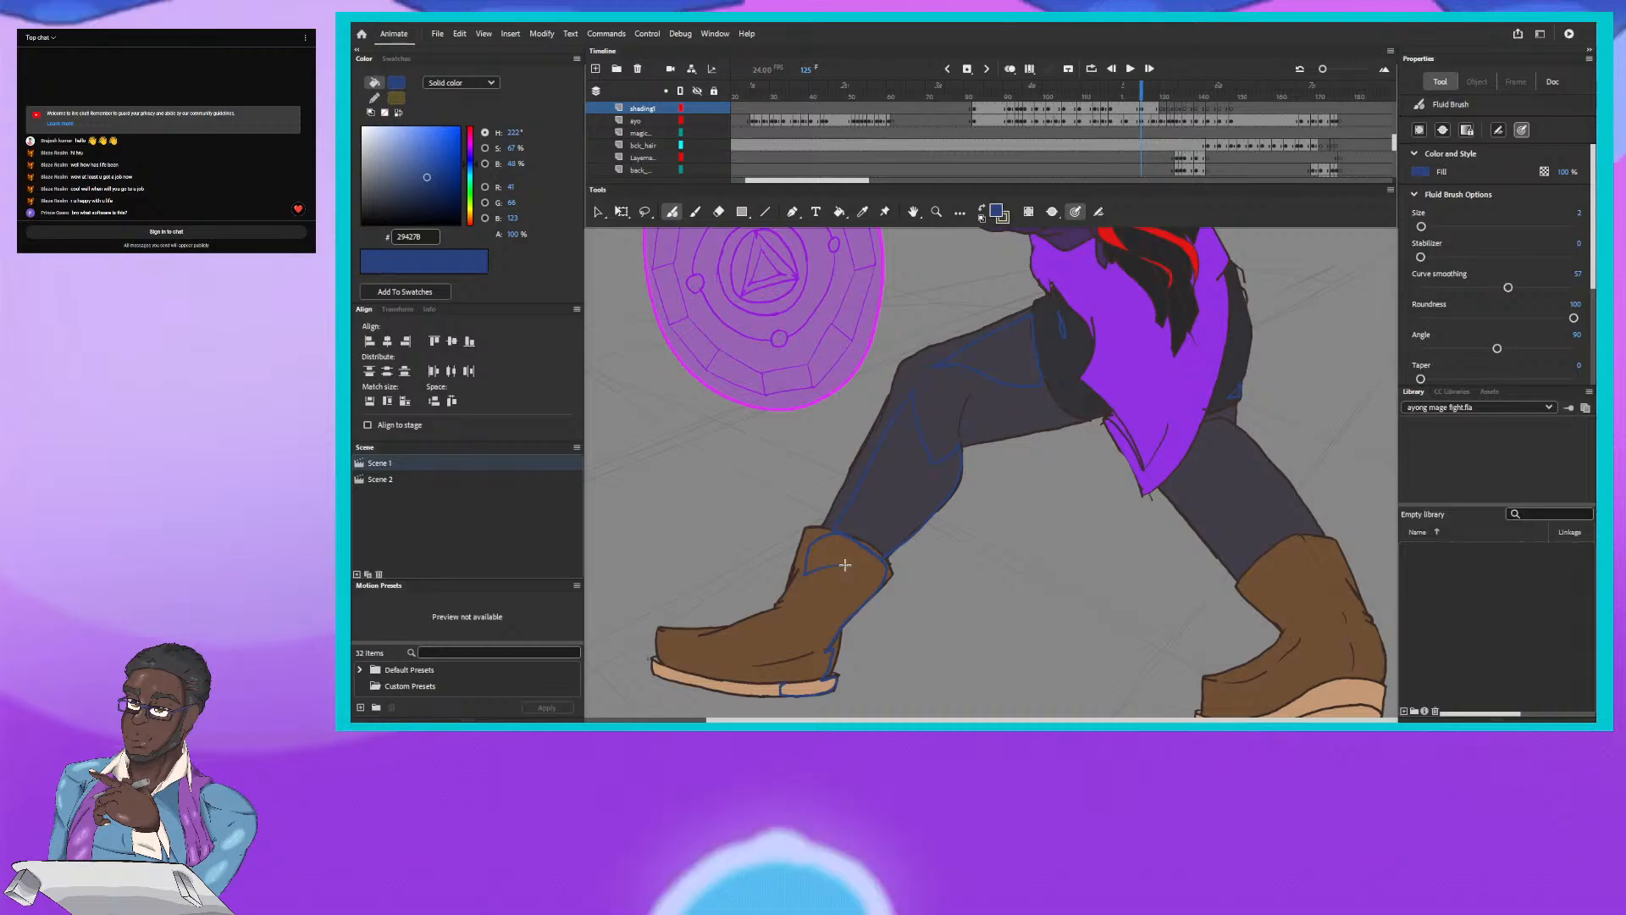
pyautogui.moveTo(826, 652); pyautogui.dragTo(727, 675)
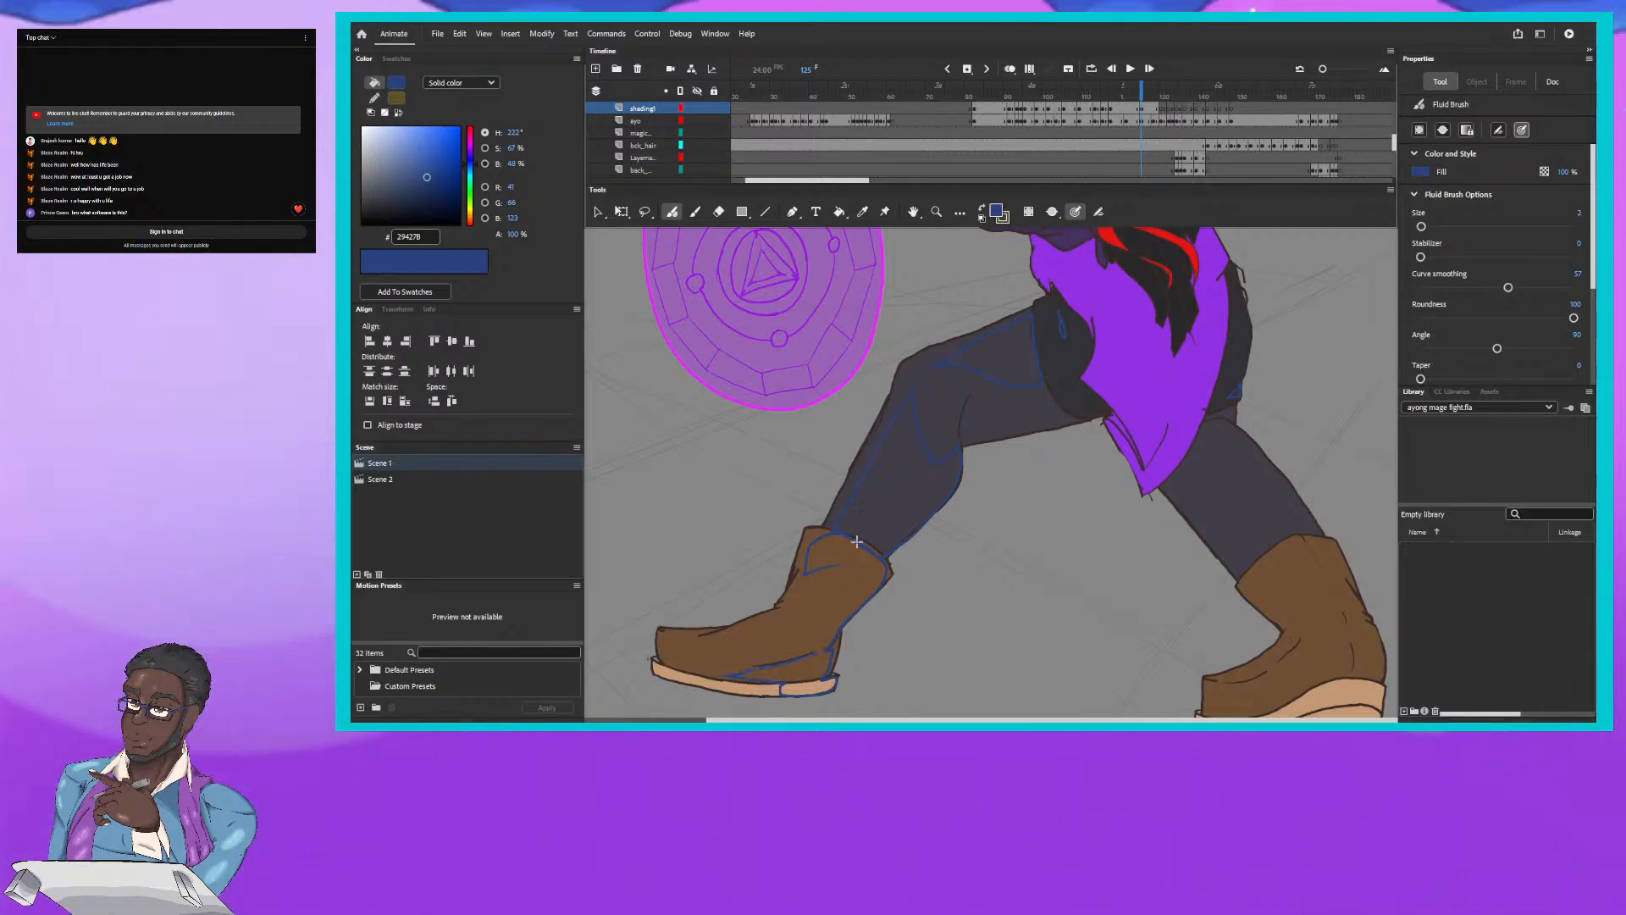
# Step: Finish outlining the front boot's shadow on frame 125 and fill the shadow areas of the front boot and trouser leg with dark blue
pyautogui.click(1141, 91)
pyautogui.click(1143, 92)
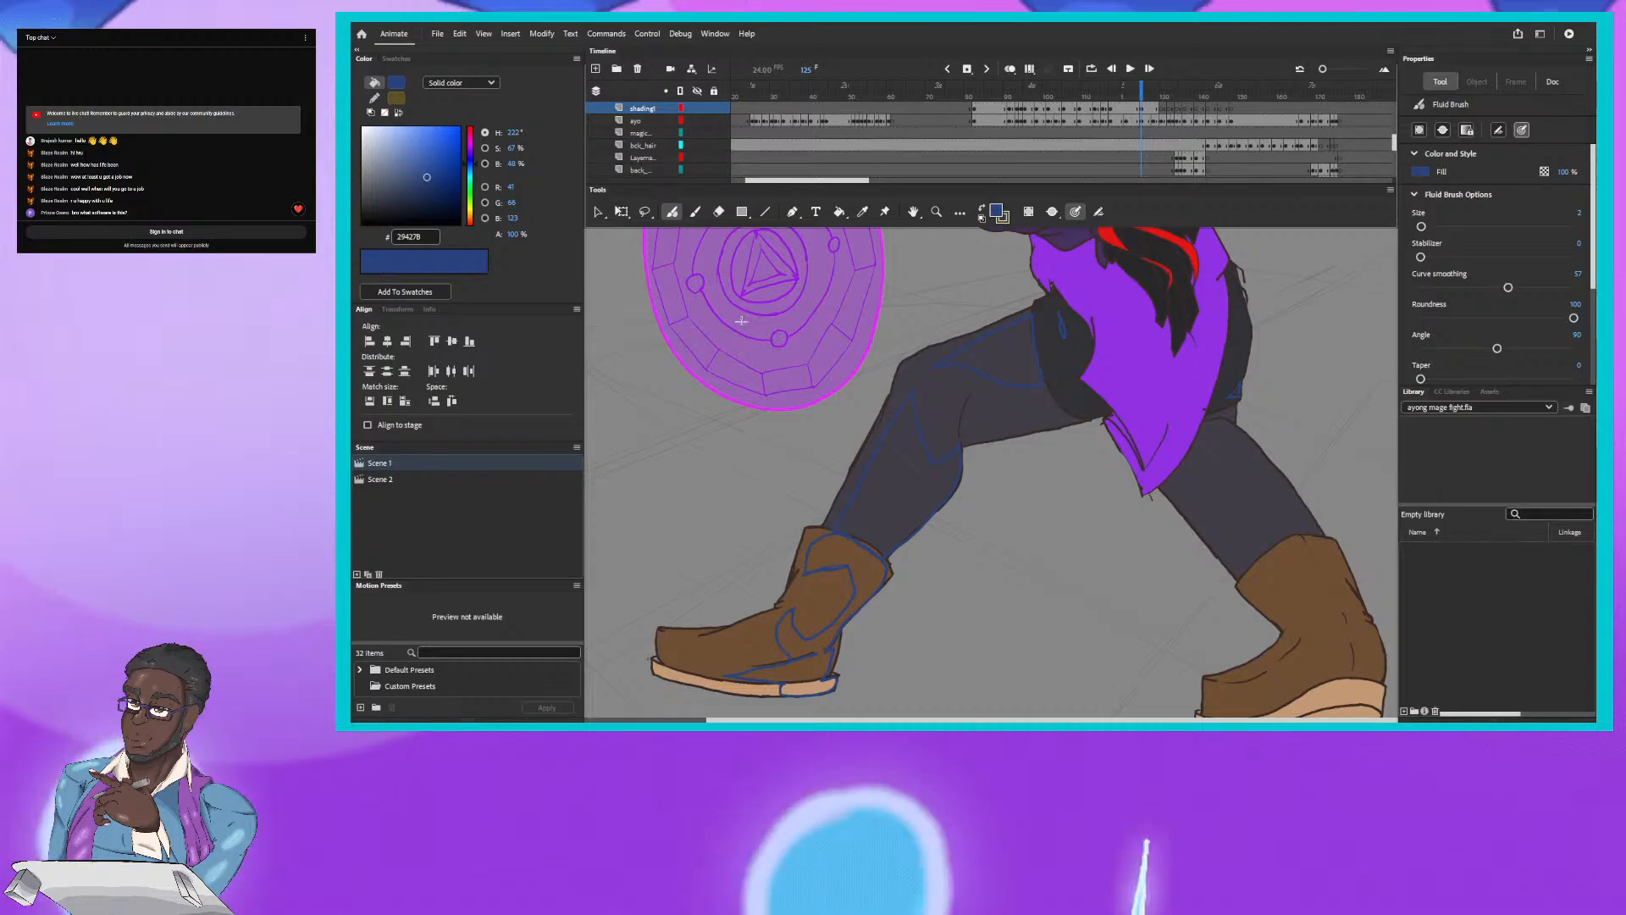
pyautogui.click(839, 212)
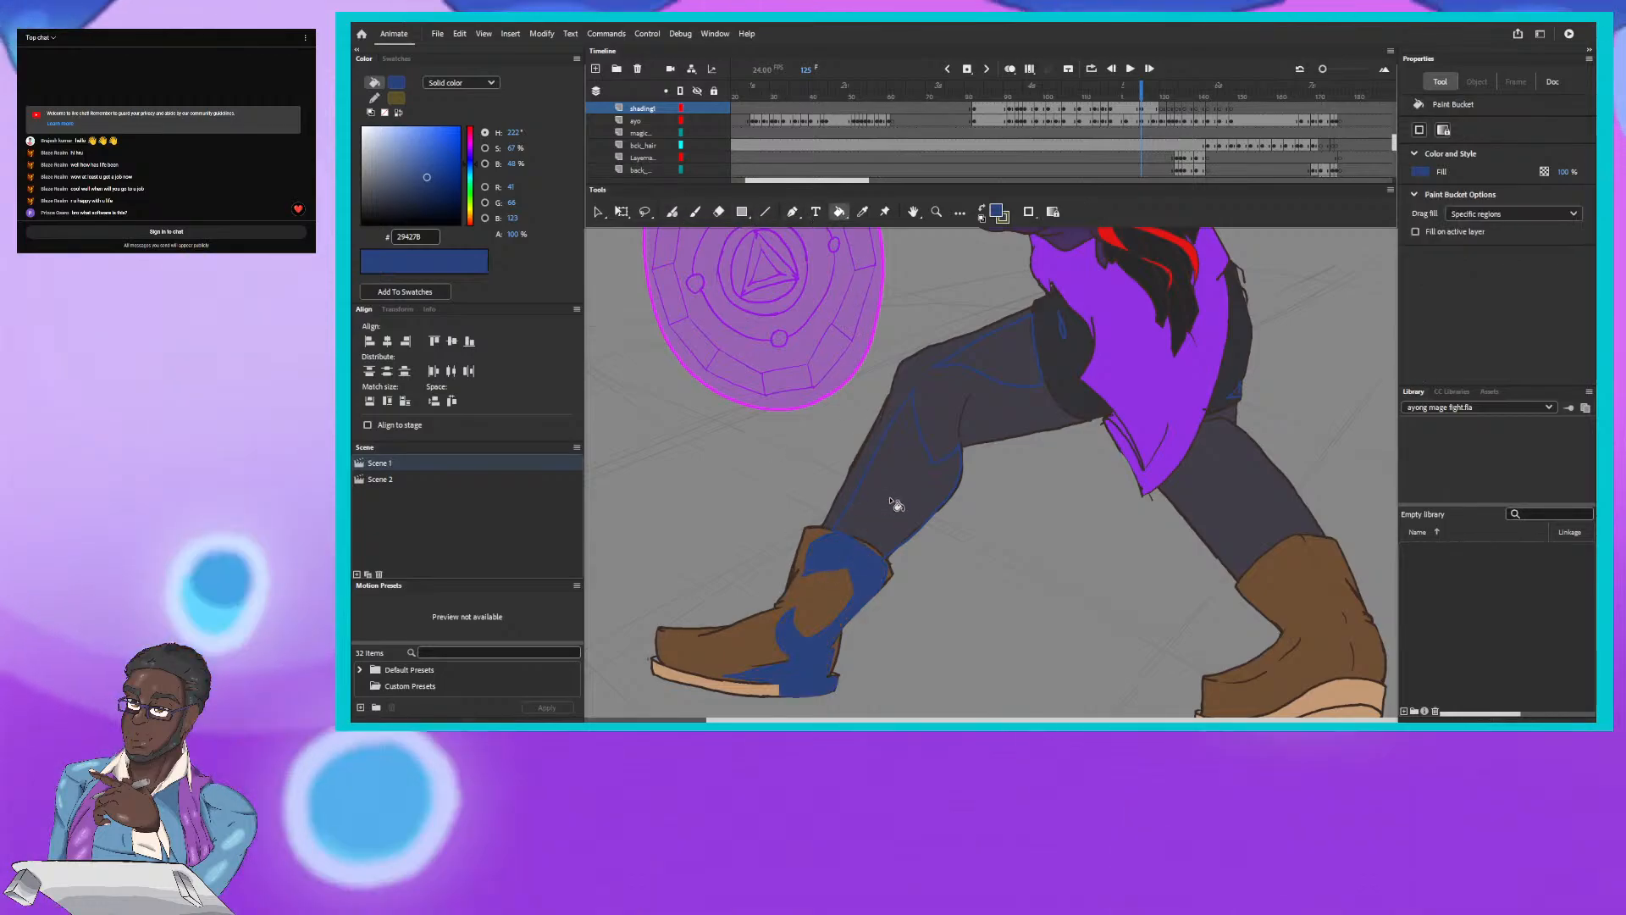
pyautogui.click(1055, 342)
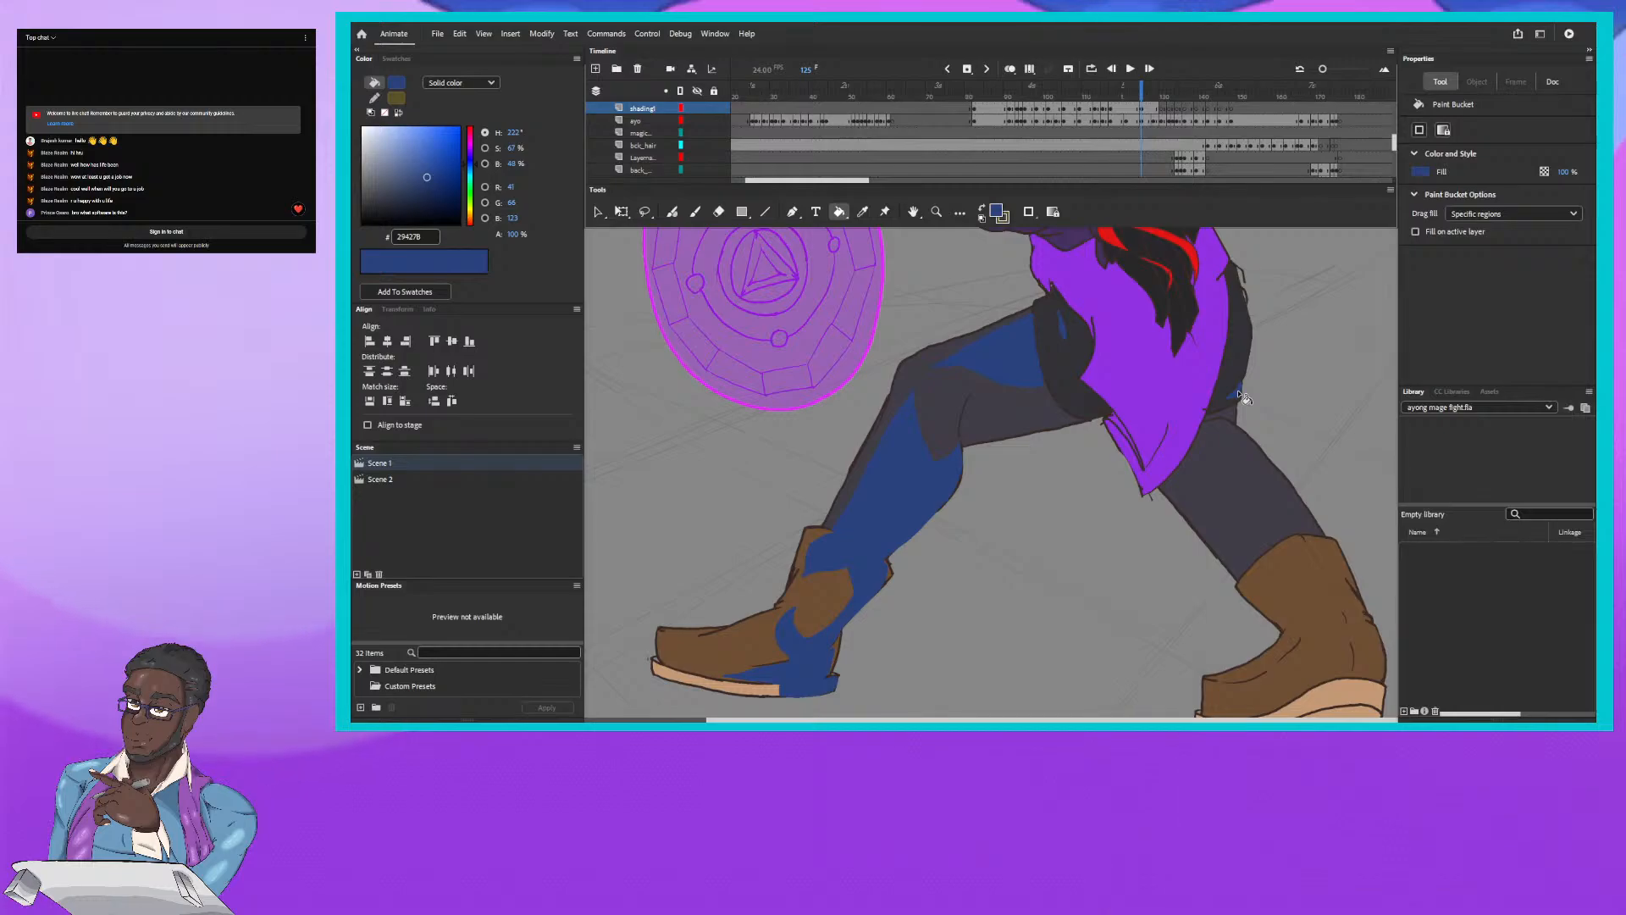
# Step: Outline the shadow area on the back trouser leg above the boot with the Fluid Brush, using frame 124 as reference
pyautogui.click(1137, 86)
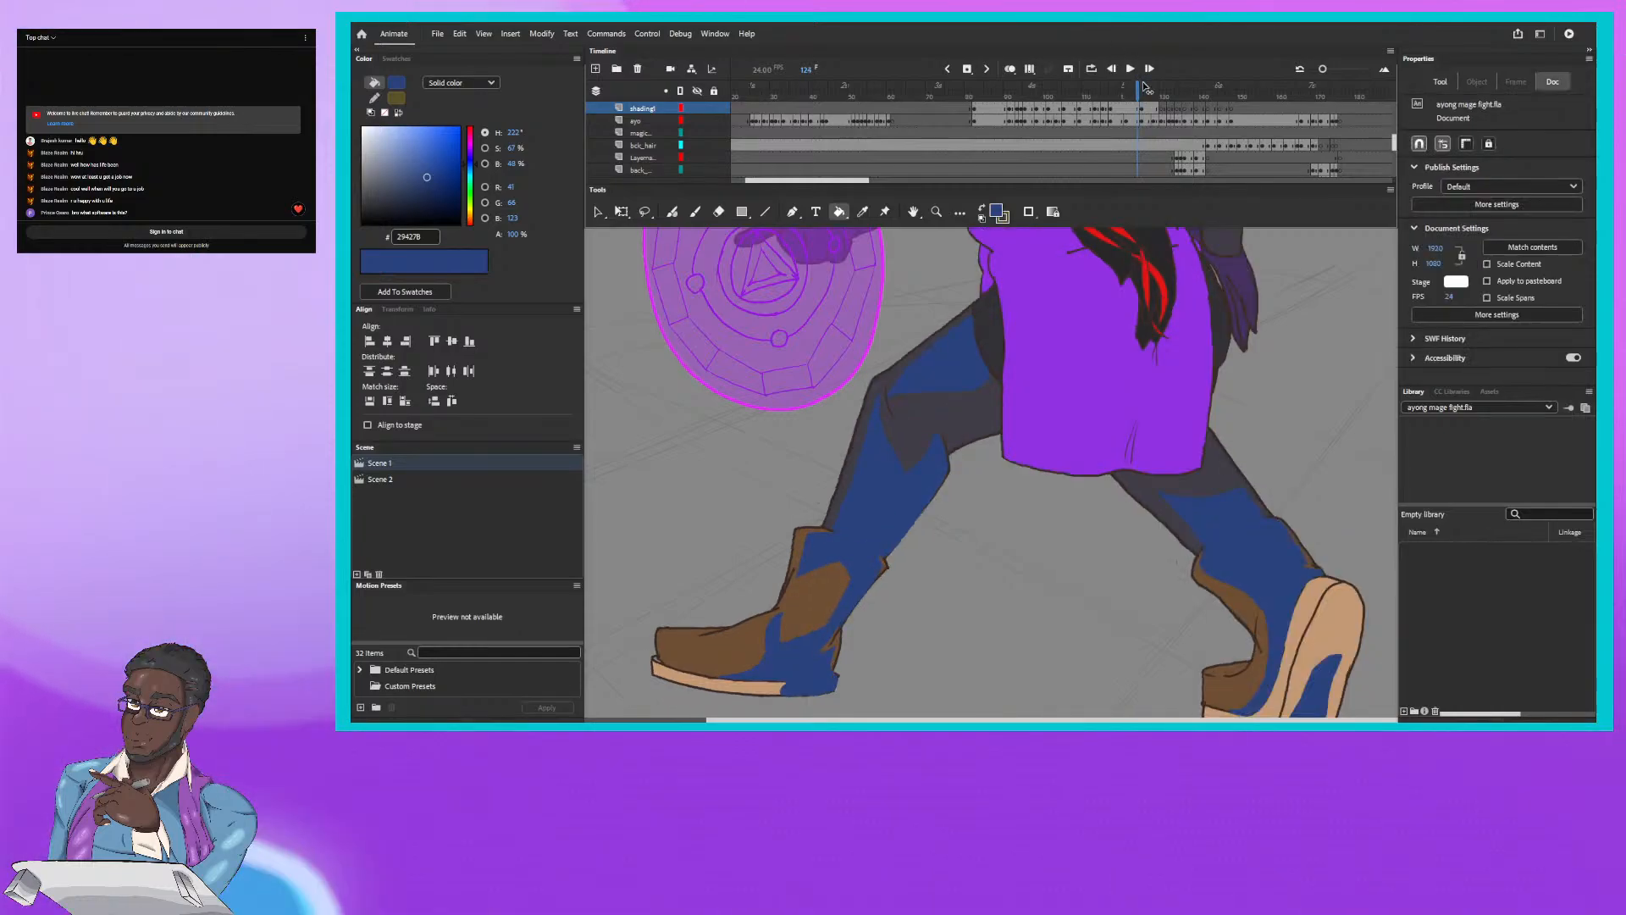
pyautogui.click(1146, 84)
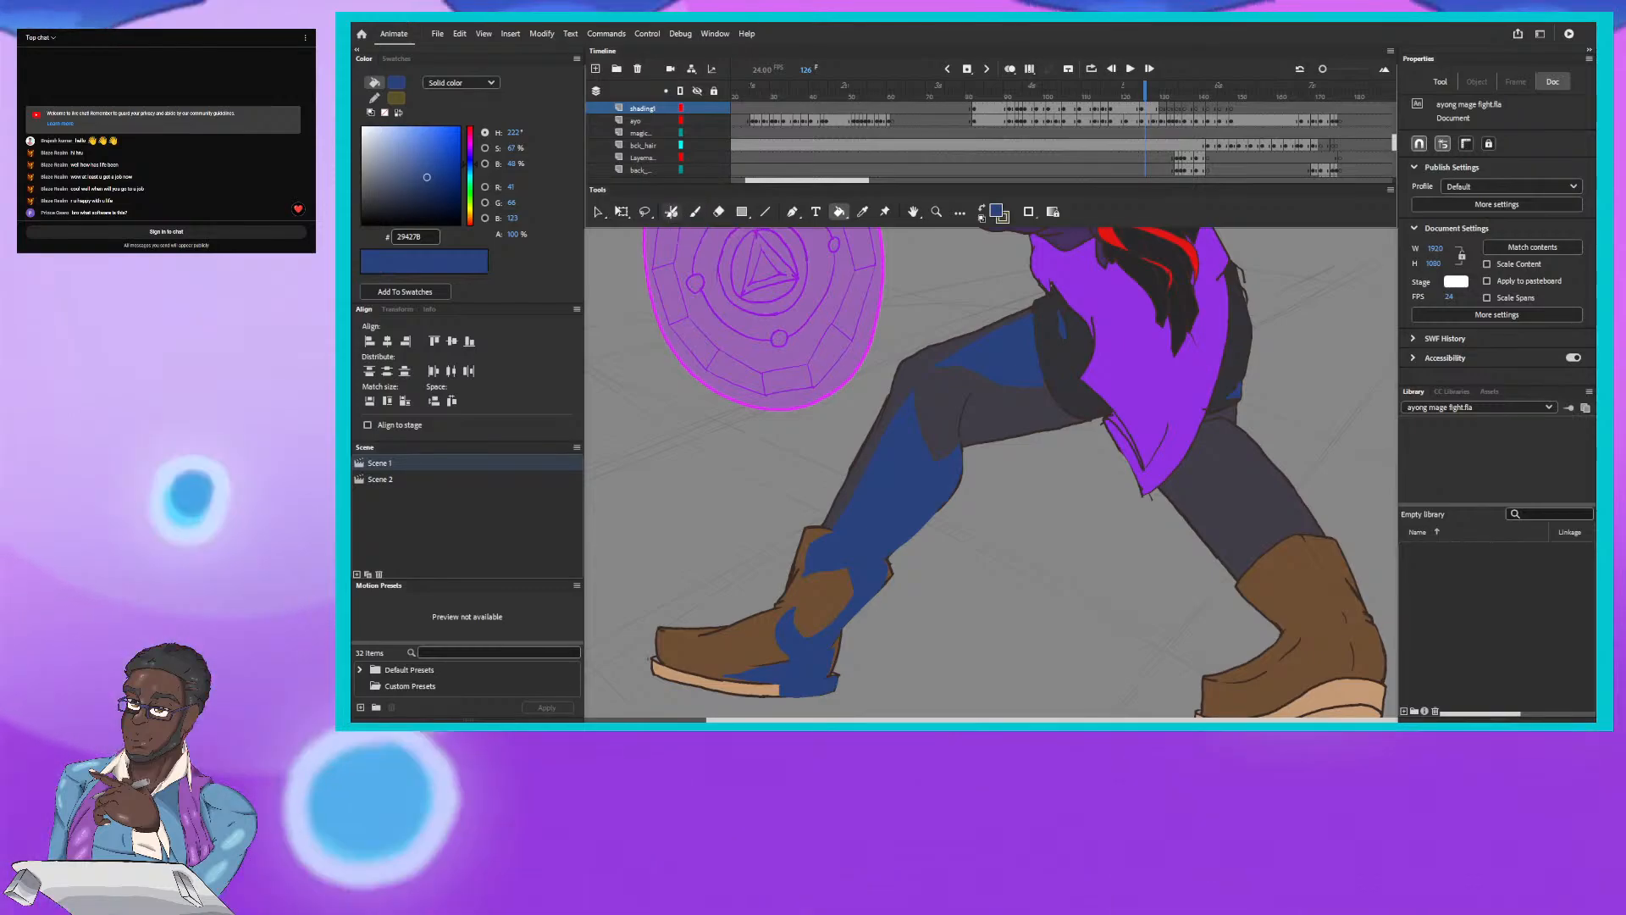
pyautogui.click(672, 212)
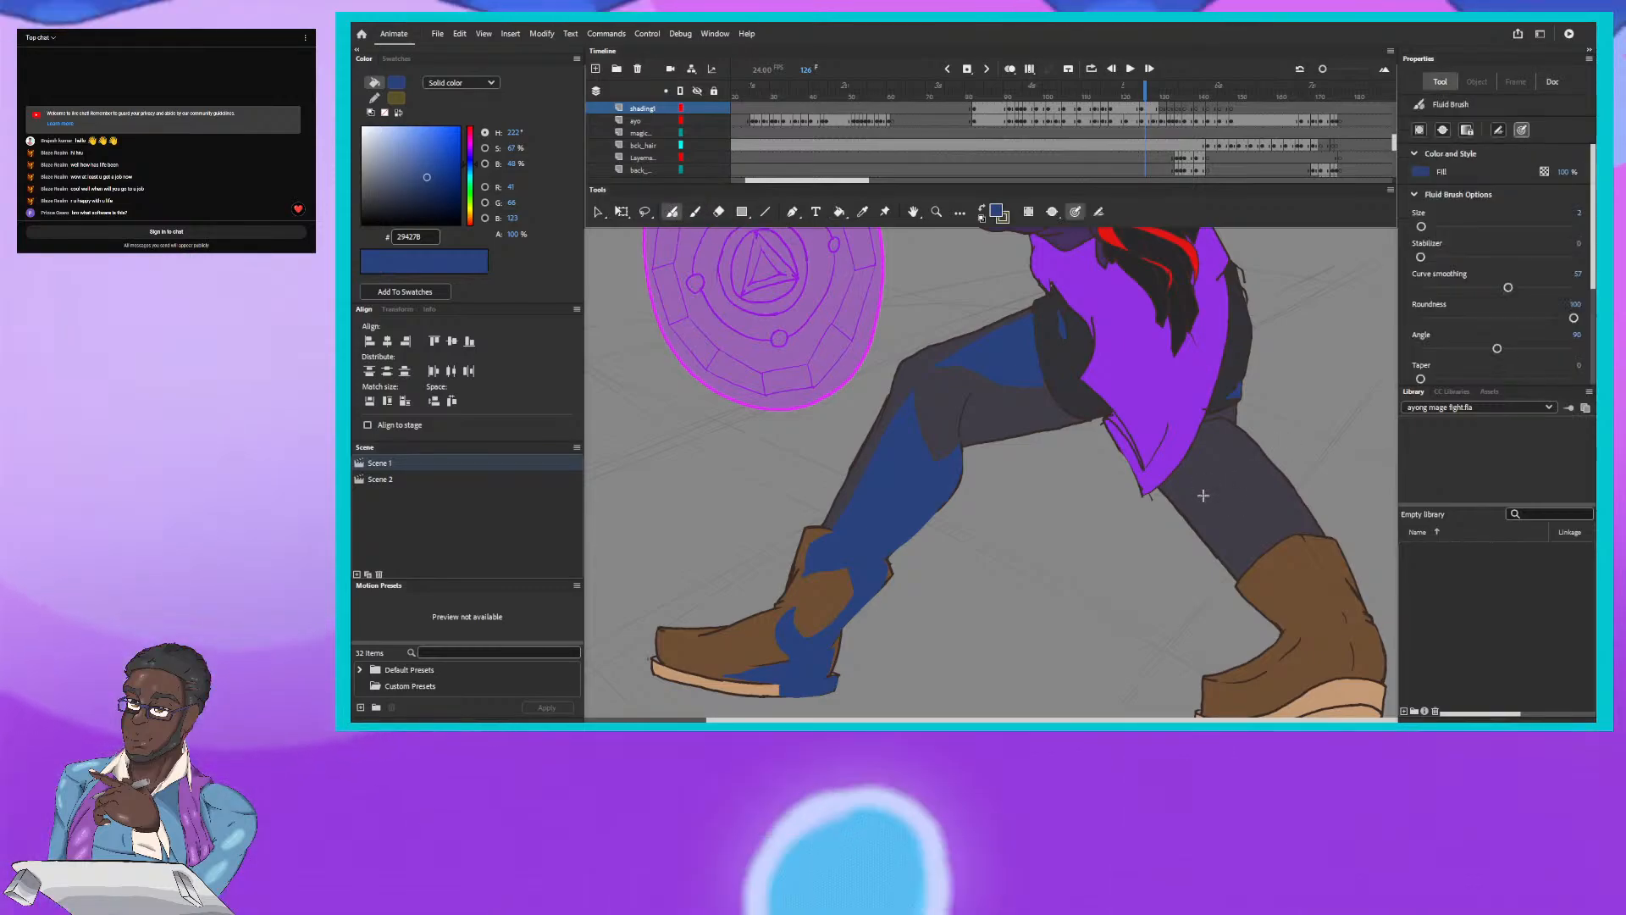
pyautogui.moveTo(1203, 496)
pyautogui.mouseDown()
pyautogui.moveTo(1251, 504)
pyautogui.moveTo(1262, 466)
pyautogui.moveTo(1320, 533)
pyautogui.mouseUp()
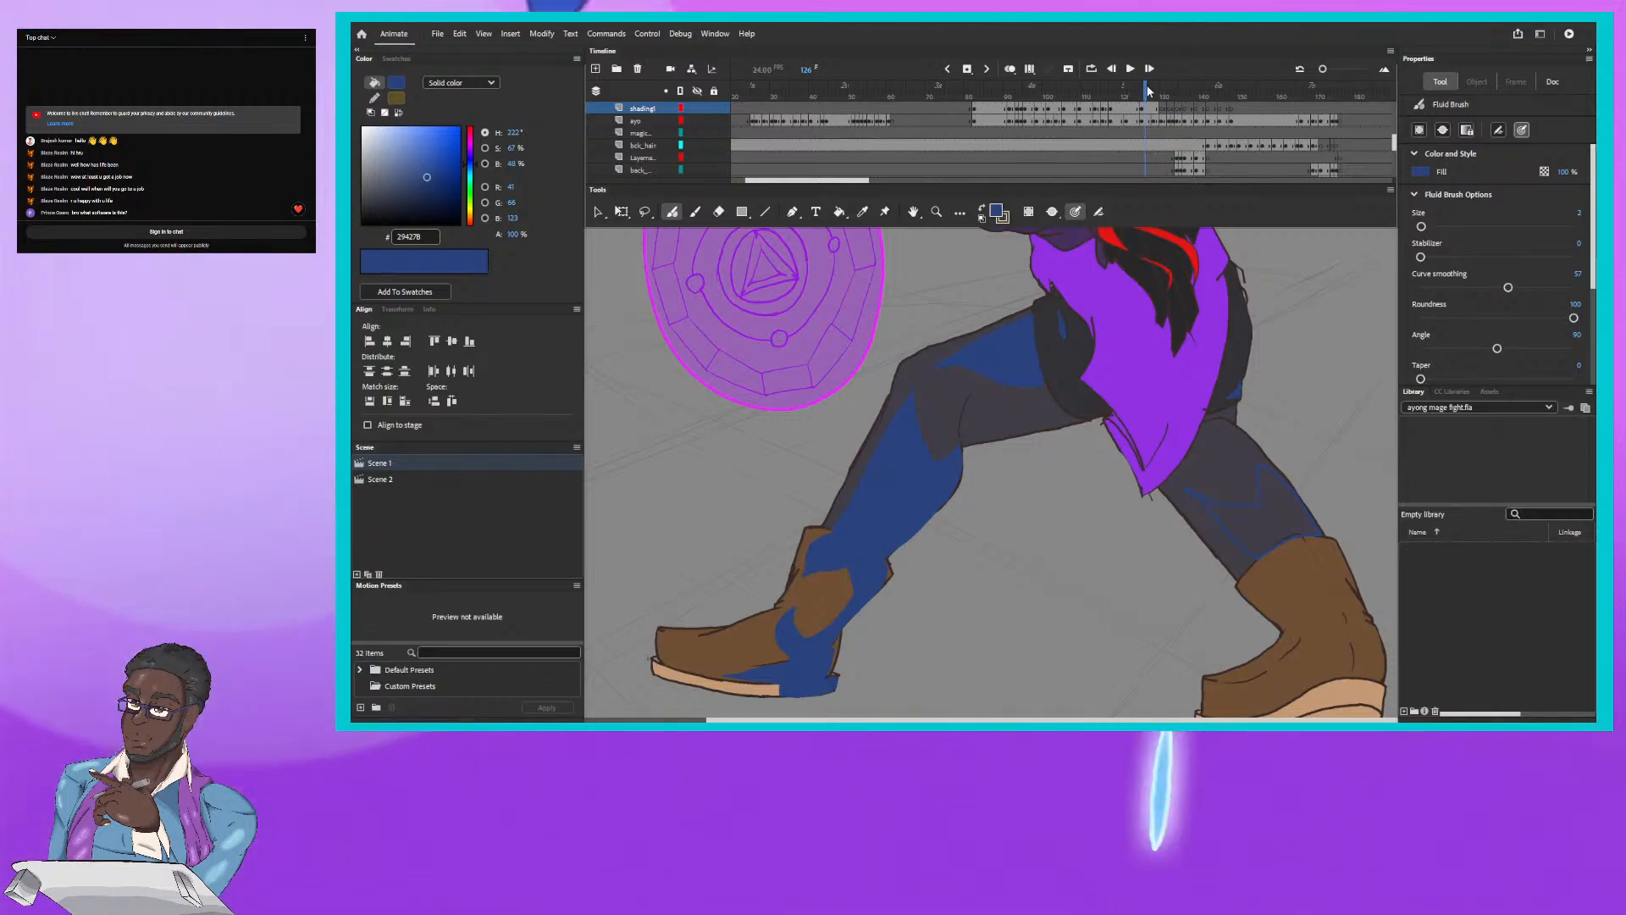
pyautogui.moveTo(1147, 88); pyautogui.dragTo(1143, 89)
pyautogui.press('.')
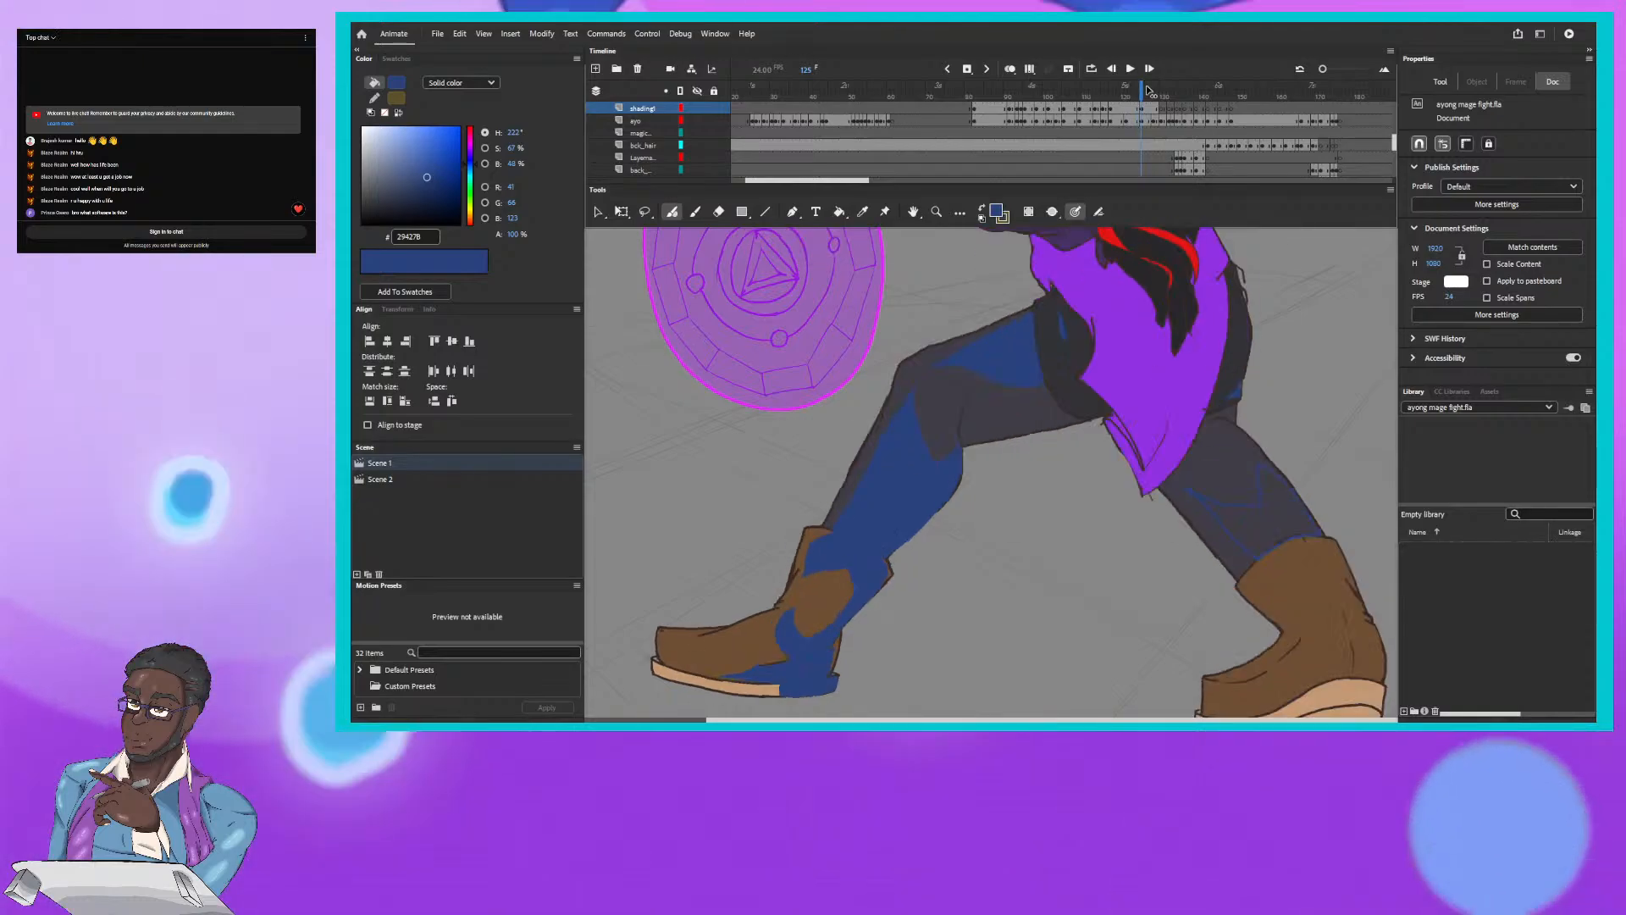
# Step: Compare the back boot with frame 124 and outline the shadow over its foot and heel on frame 125
pyautogui.moveTo(1360, 532); pyautogui.dragTo(1184, 342)
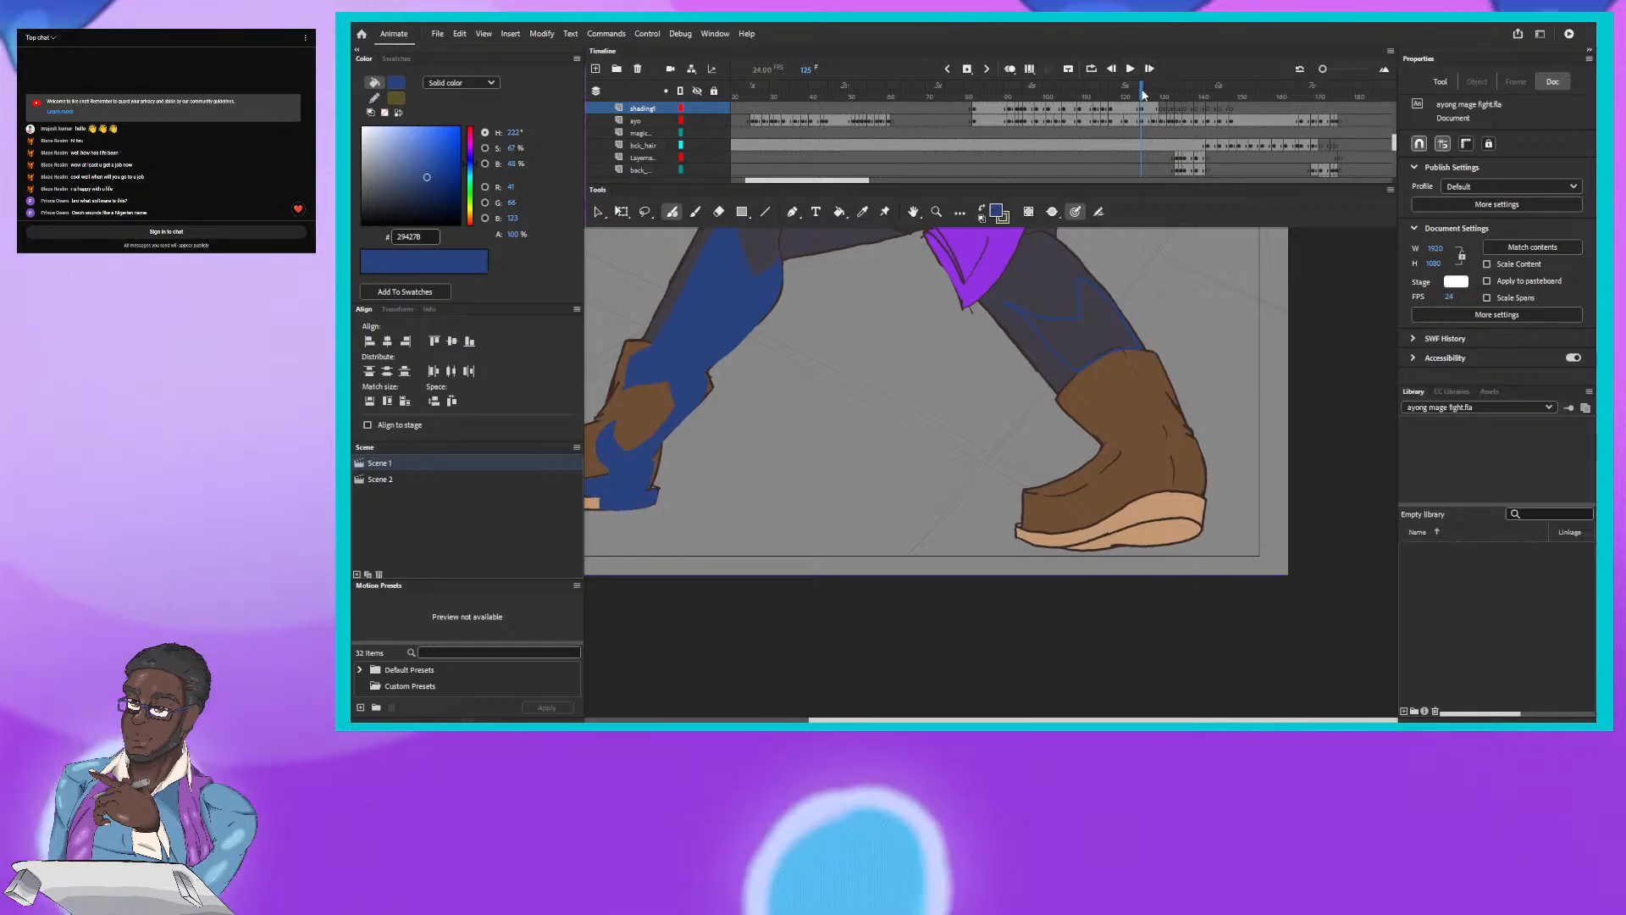
pyautogui.press(',')
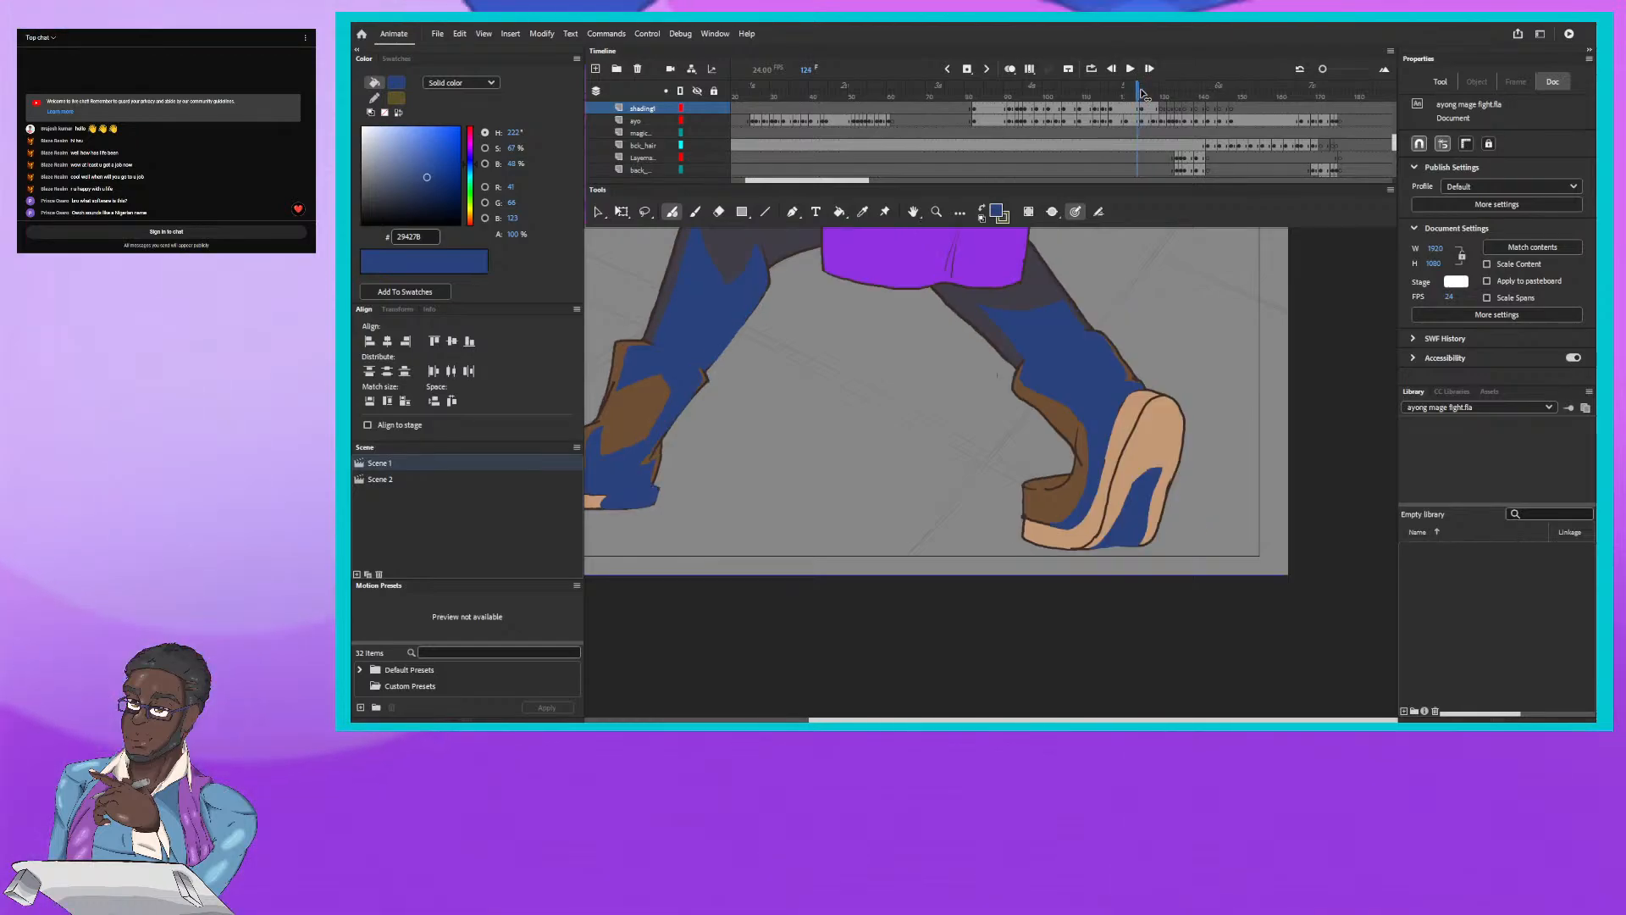
pyautogui.press('.')
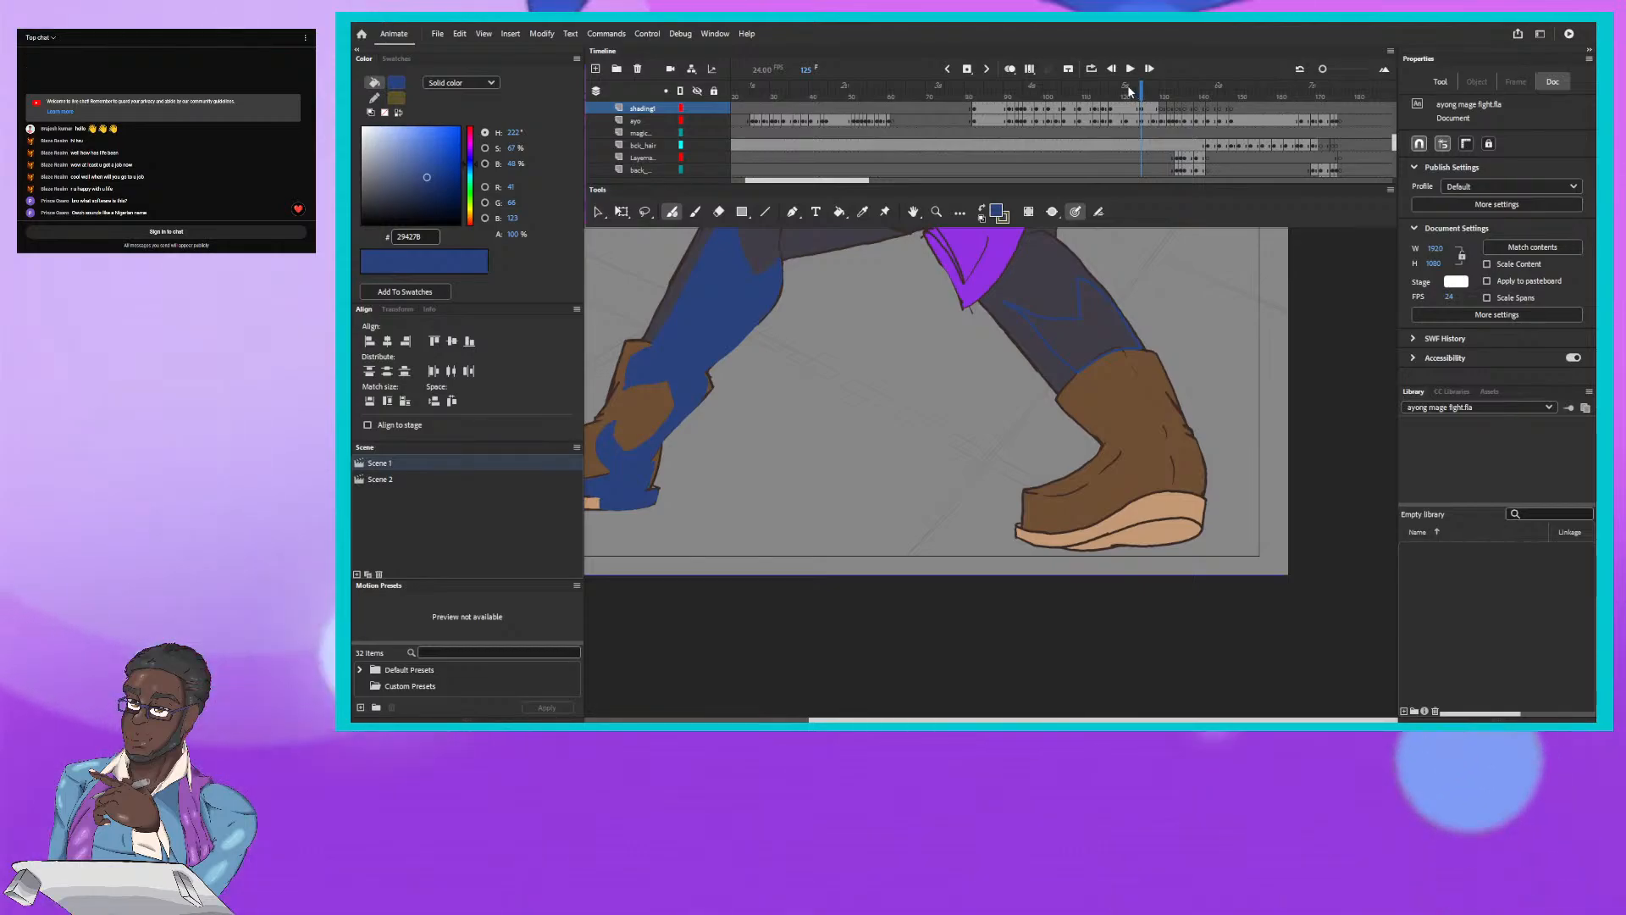
pyautogui.press(',')
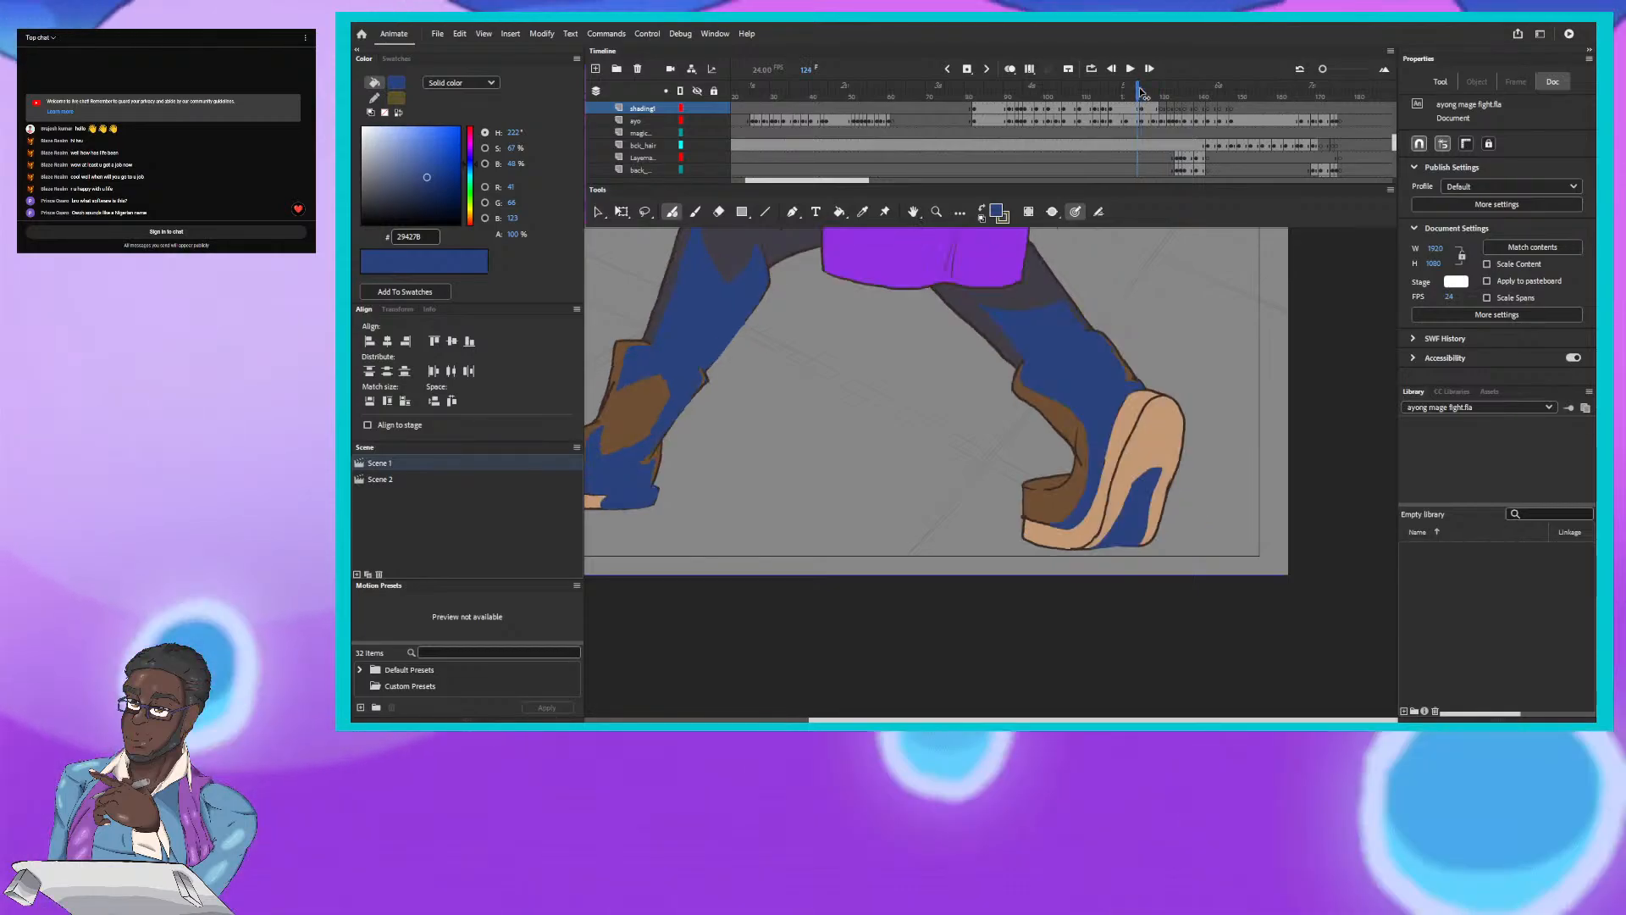
pyautogui.press('.')
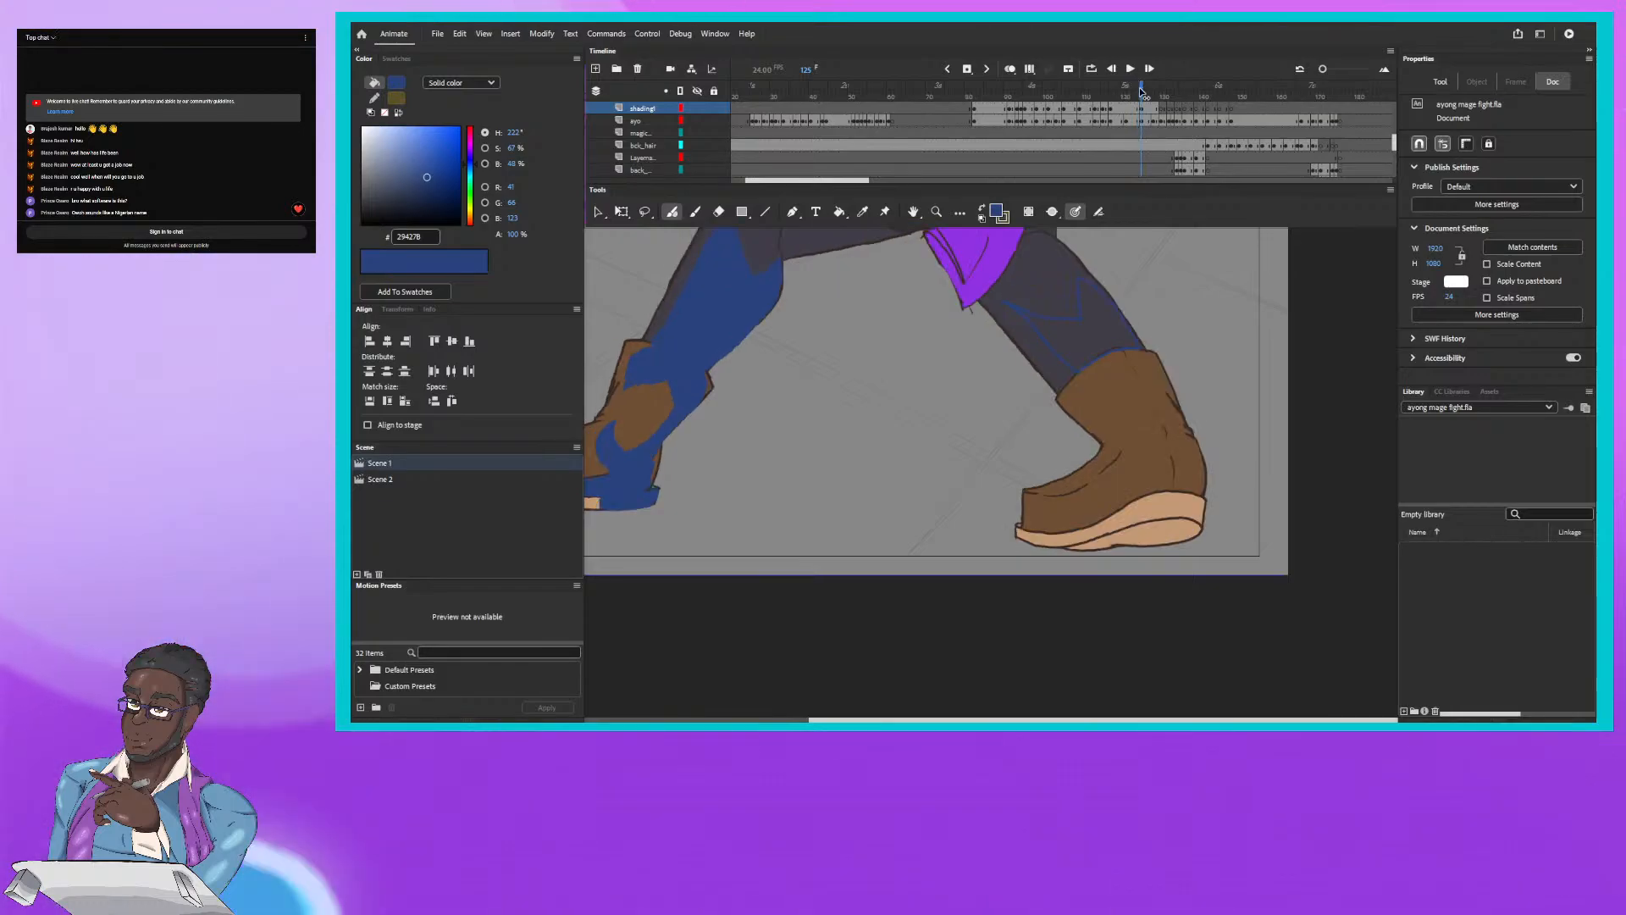
pyautogui.press(',')
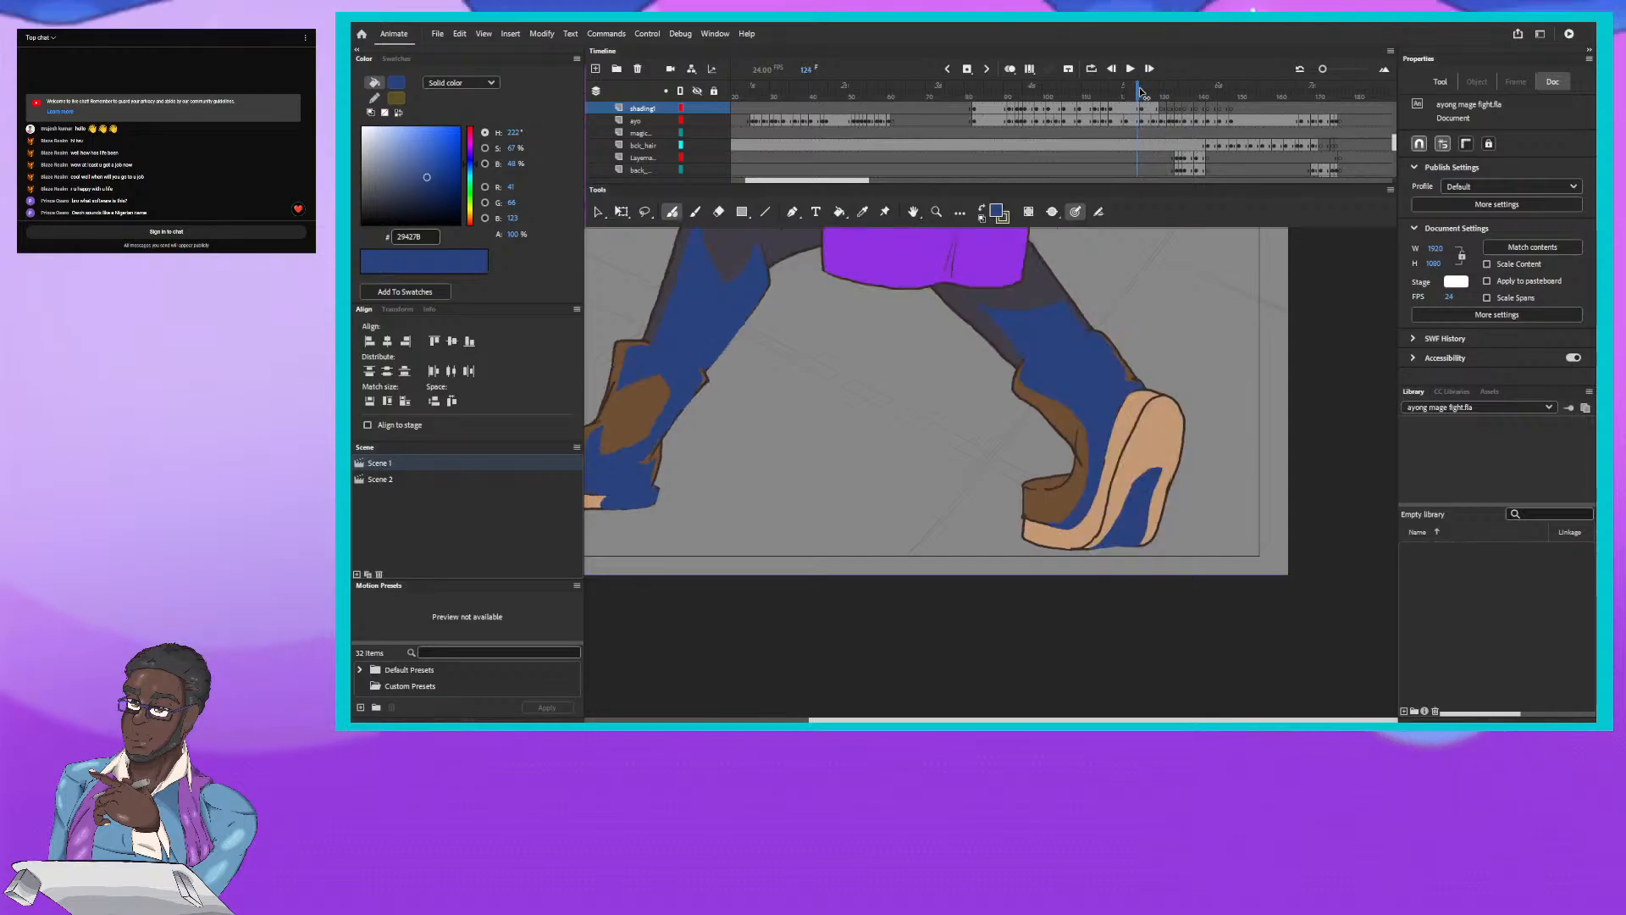
pyautogui.press('.')
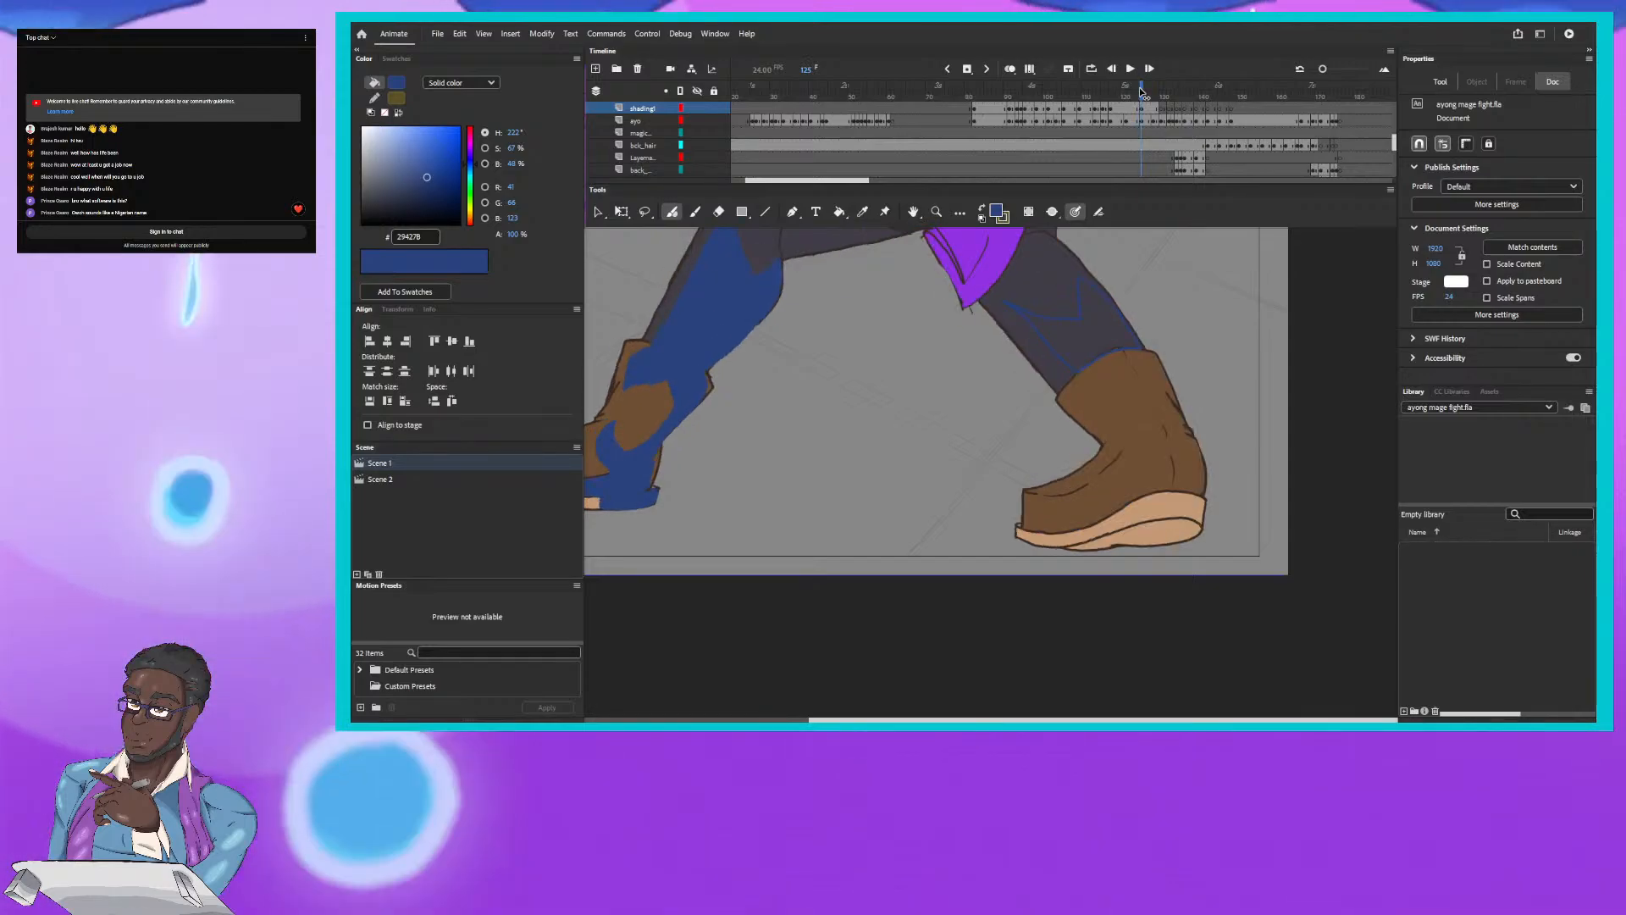
pyautogui.press(',')
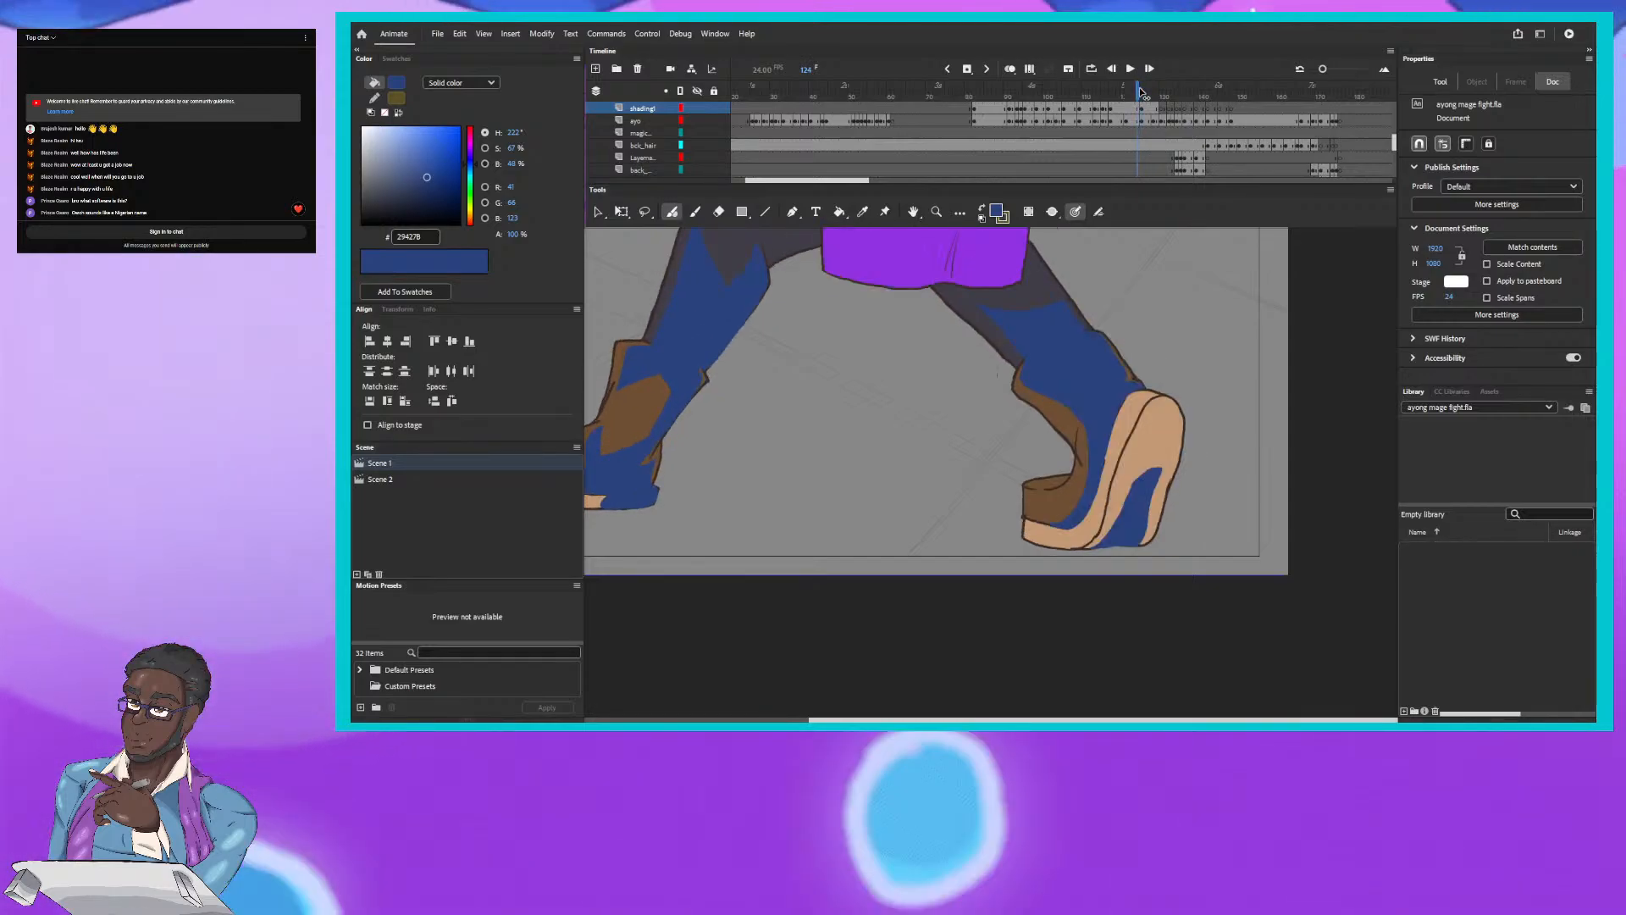
pyautogui.press('.')
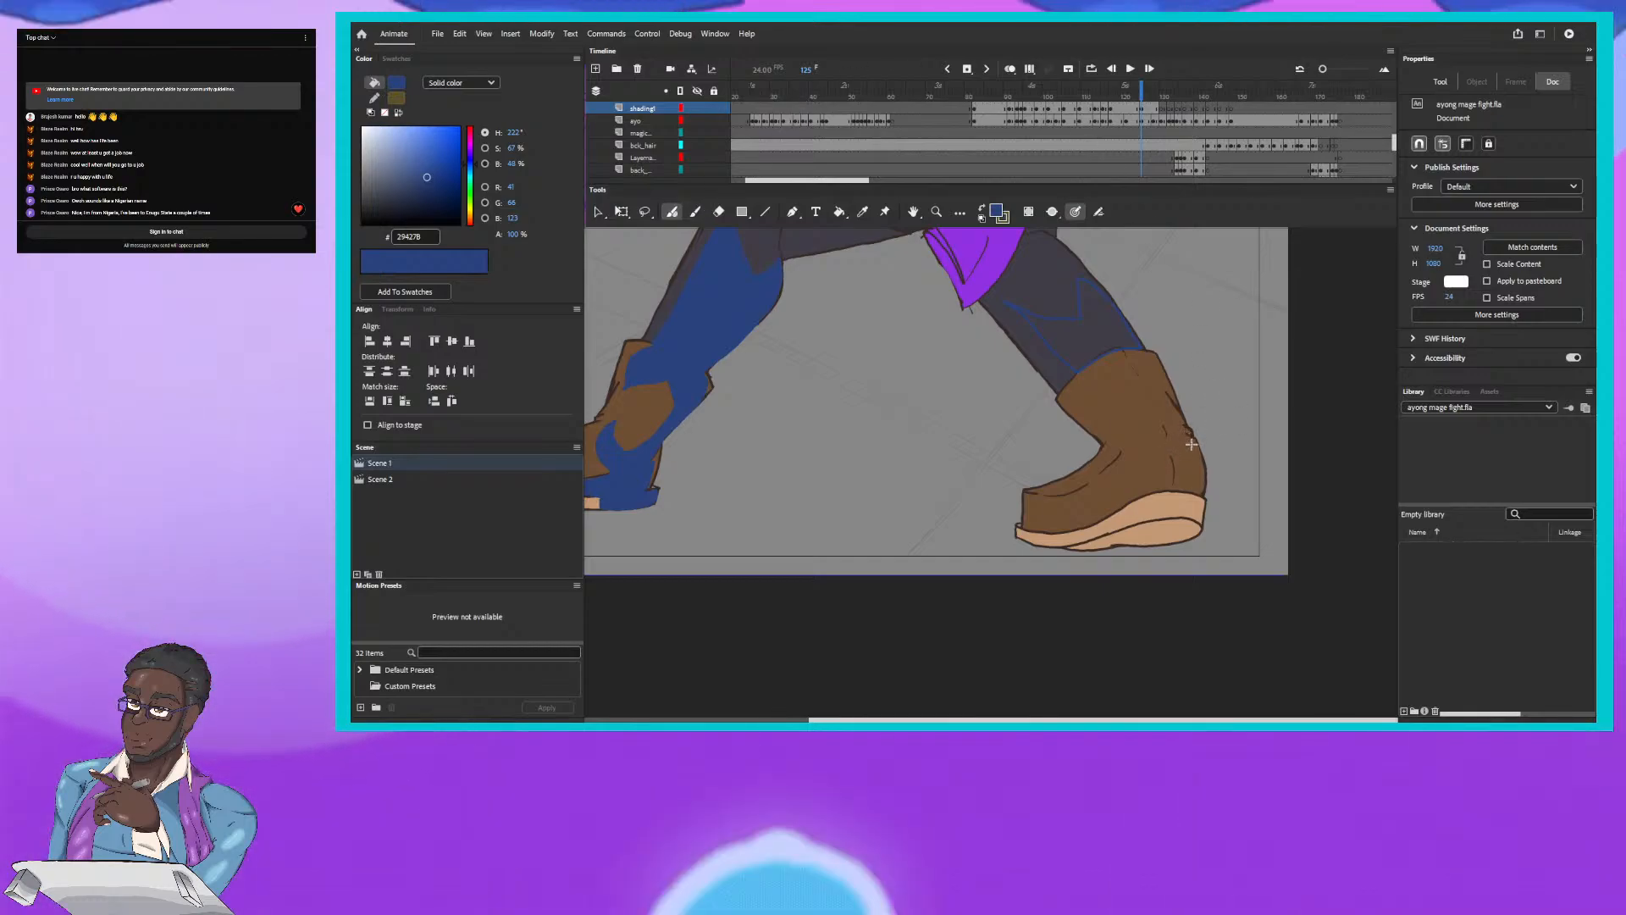
pyautogui.moveTo(1171, 435)
pyautogui.mouseDown()
pyautogui.moveTo(1193, 442)
pyautogui.moveTo(1144, 442)
pyautogui.moveTo(1061, 527)
pyautogui.mouseUp()
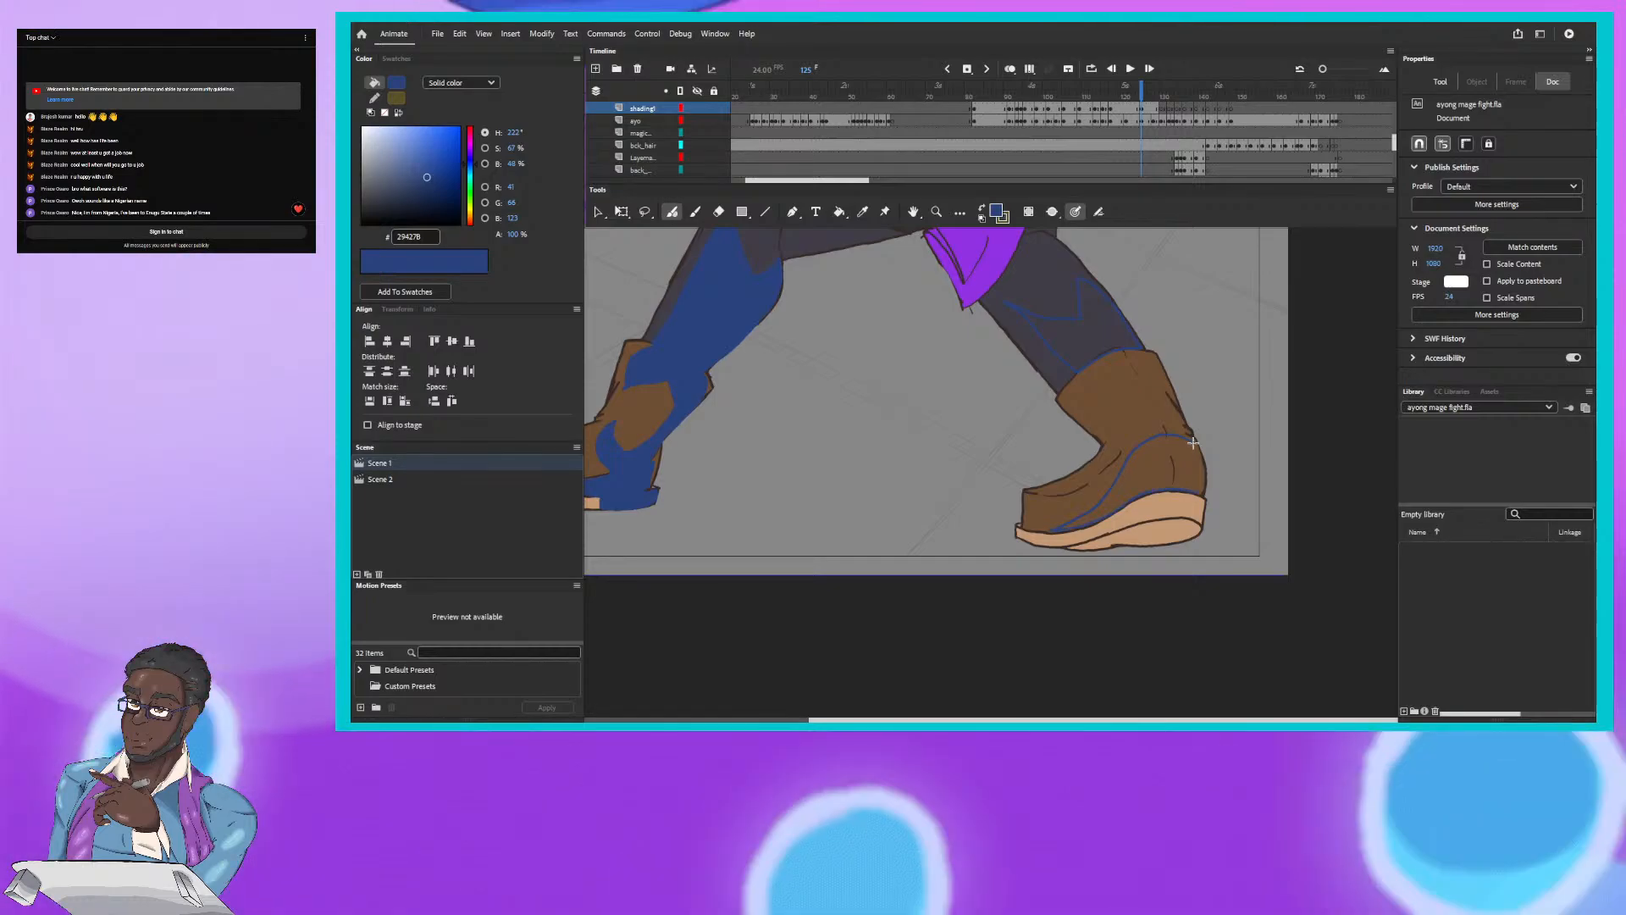
pyautogui.moveTo(1193, 442); pyautogui.dragTo(1198, 491)
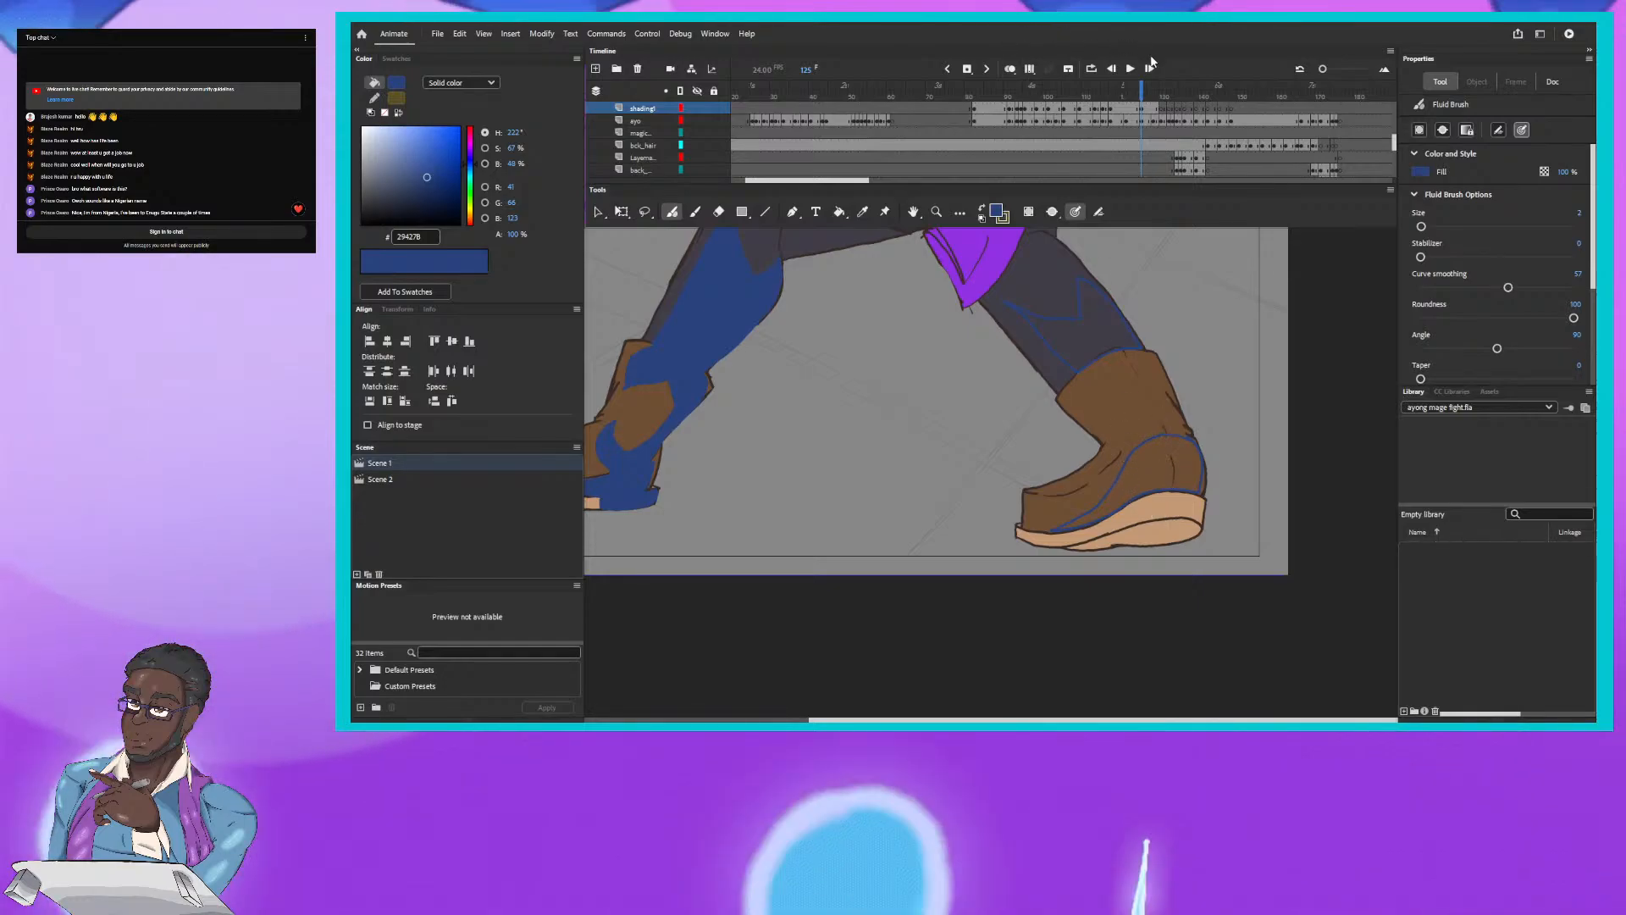
# Step: Outline the shadow along the shaft of the back boot on frame 125, checking its shape against frame 124
pyautogui.click(1142, 91)
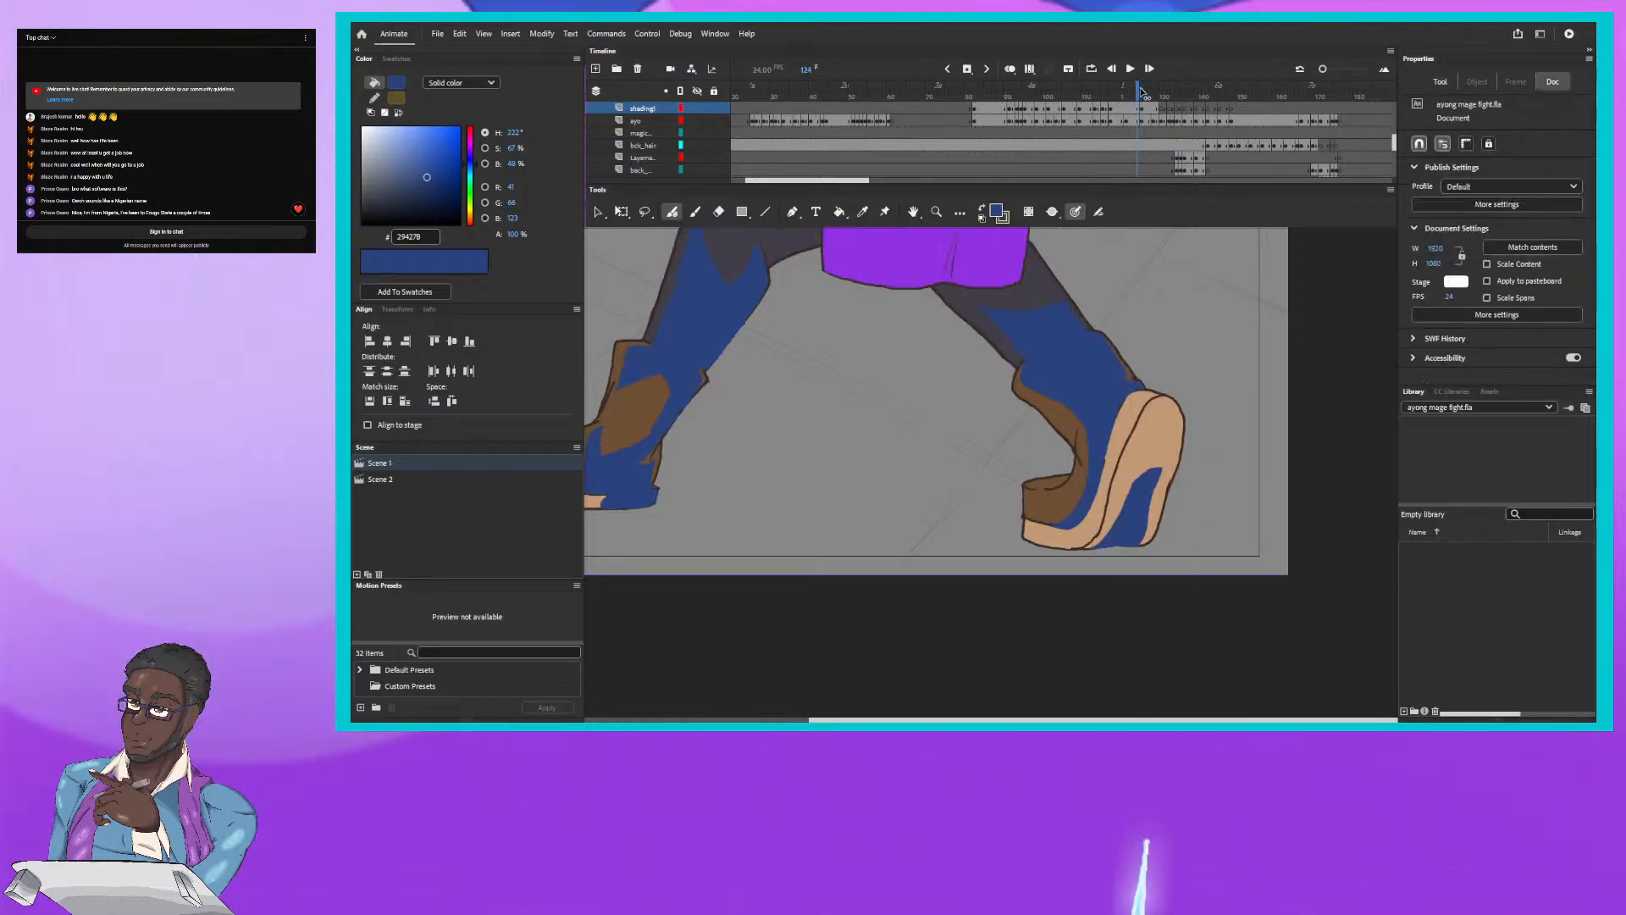
pyautogui.click(1143, 92)
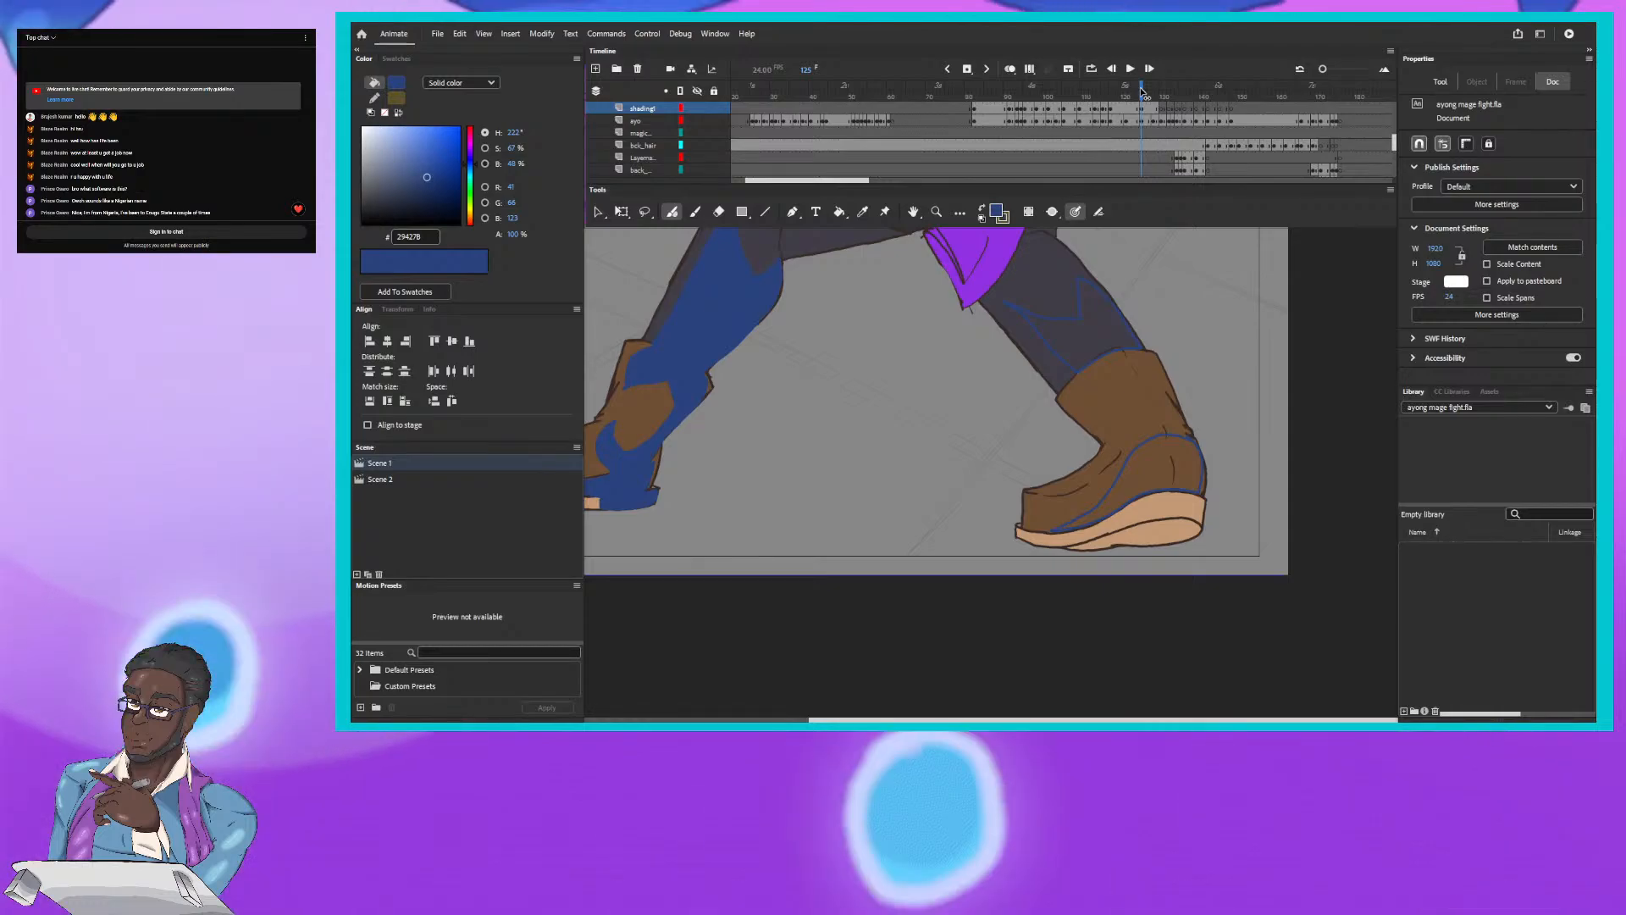
pyautogui.click(1140, 92)
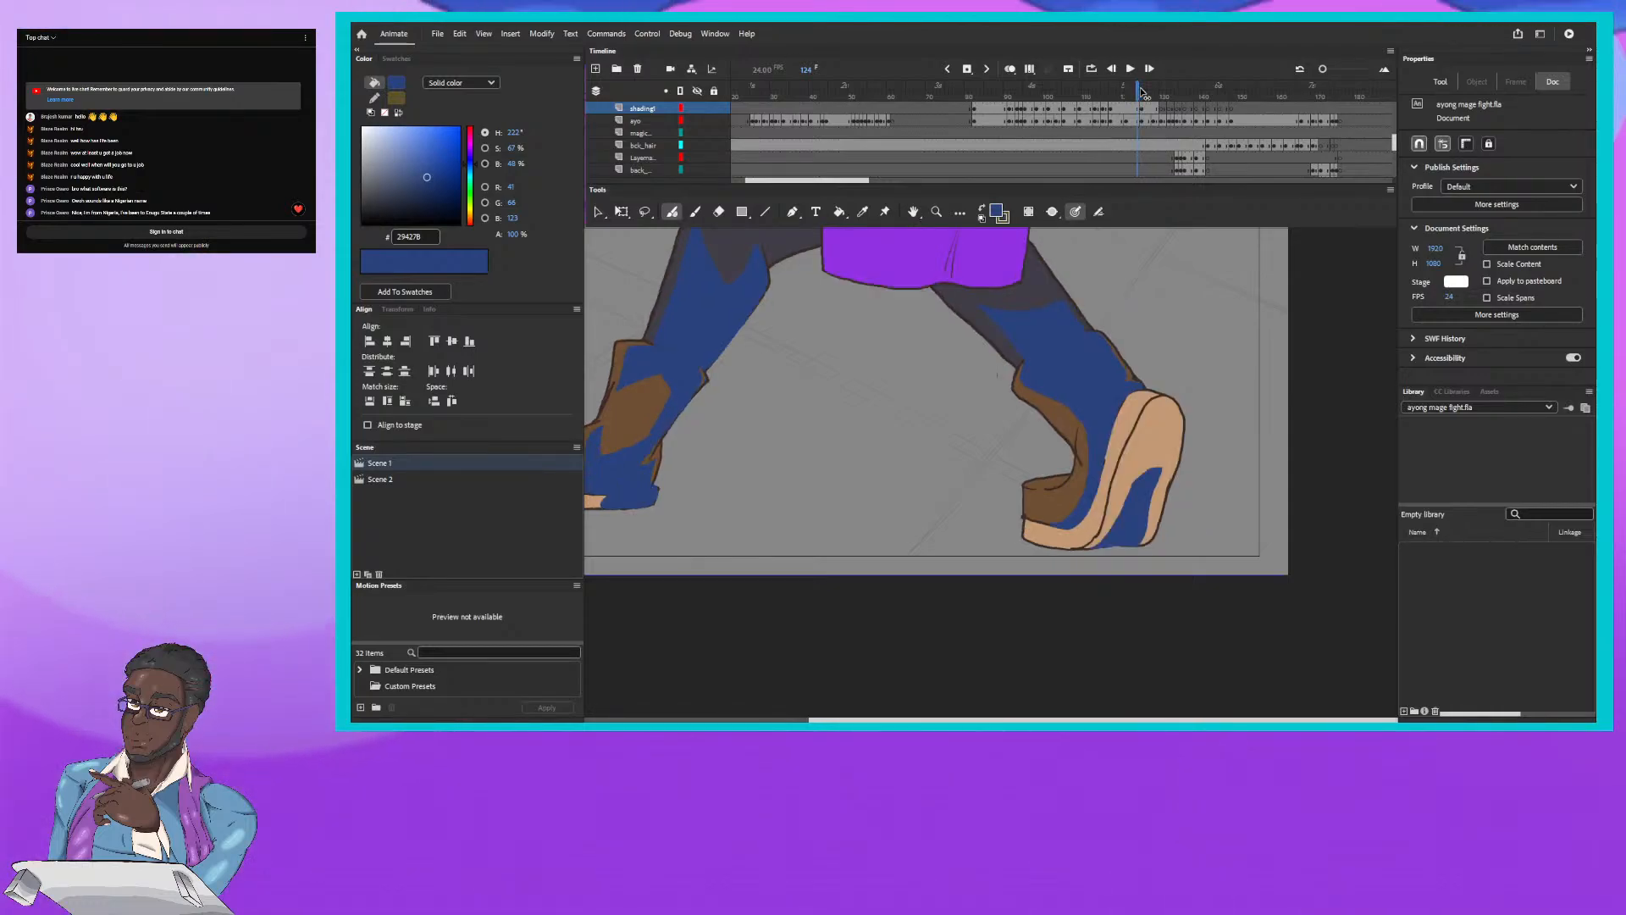
pyautogui.click(1144, 91)
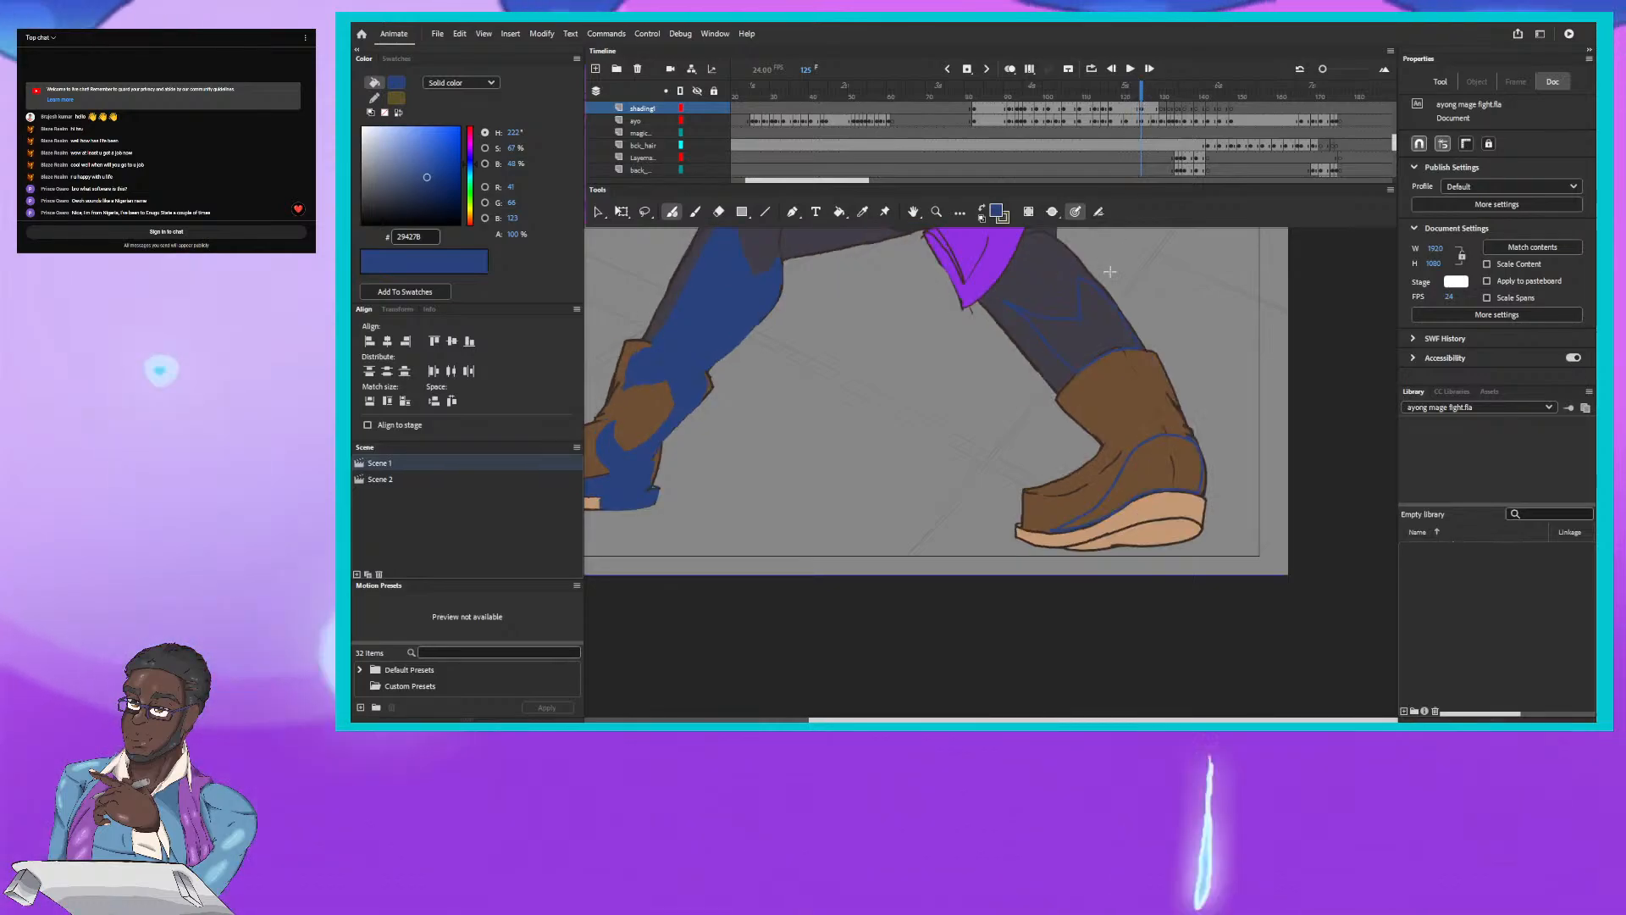
pyautogui.click(1084, 364)
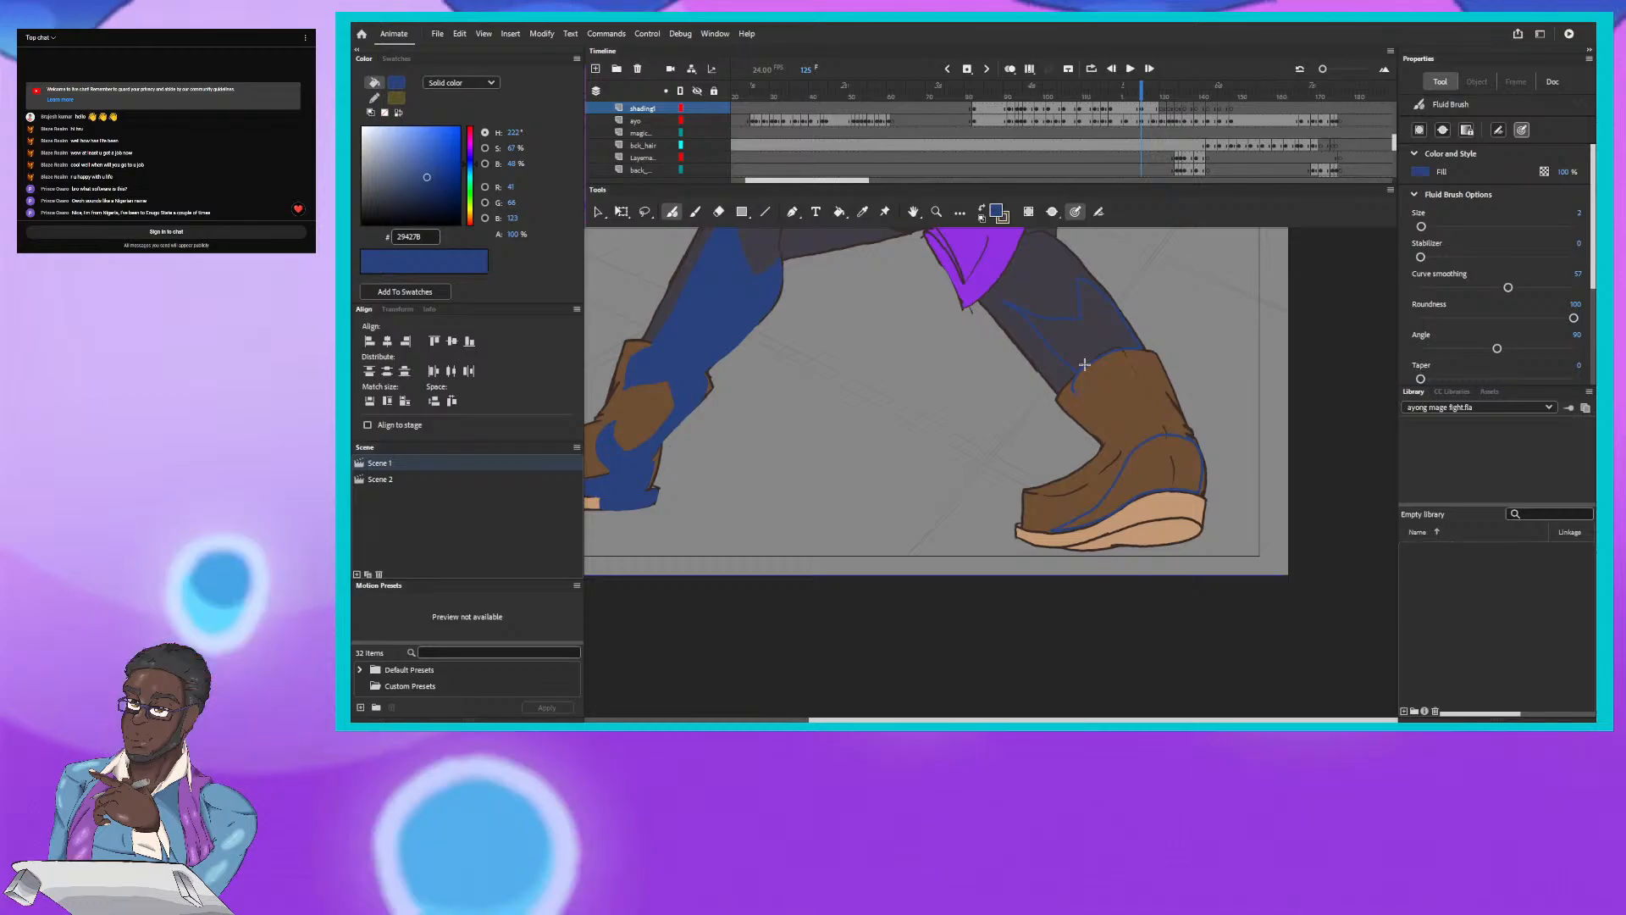
pyautogui.moveTo(1084, 364); pyautogui.dragTo(1082, 399)
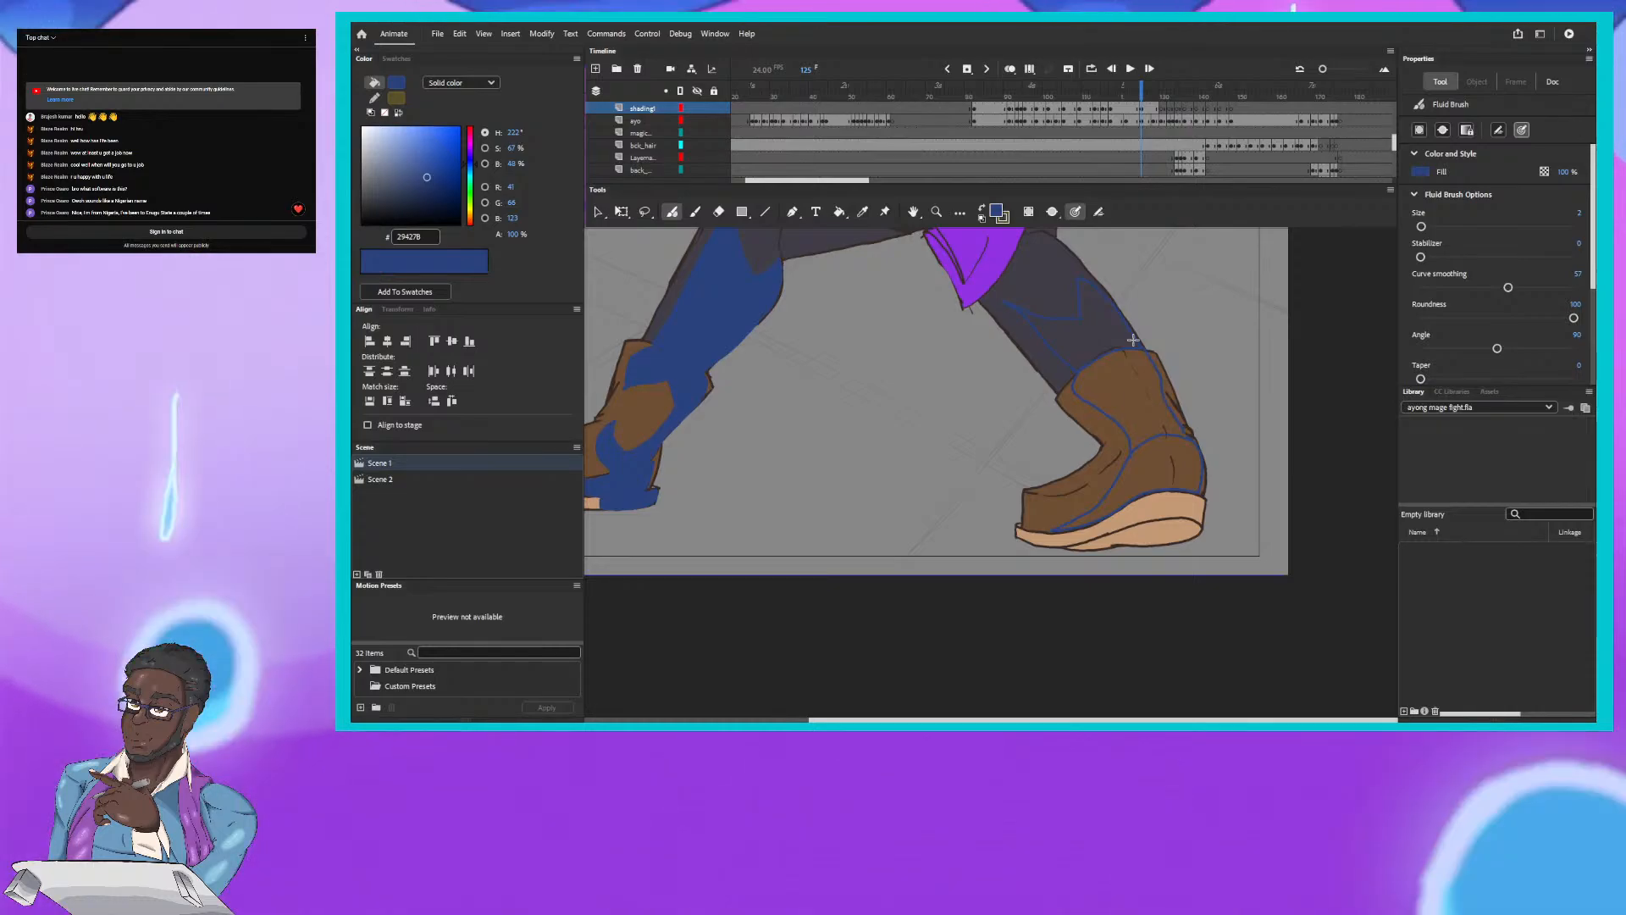
pyautogui.moveTo(1171, 412); pyautogui.dragTo(1187, 437)
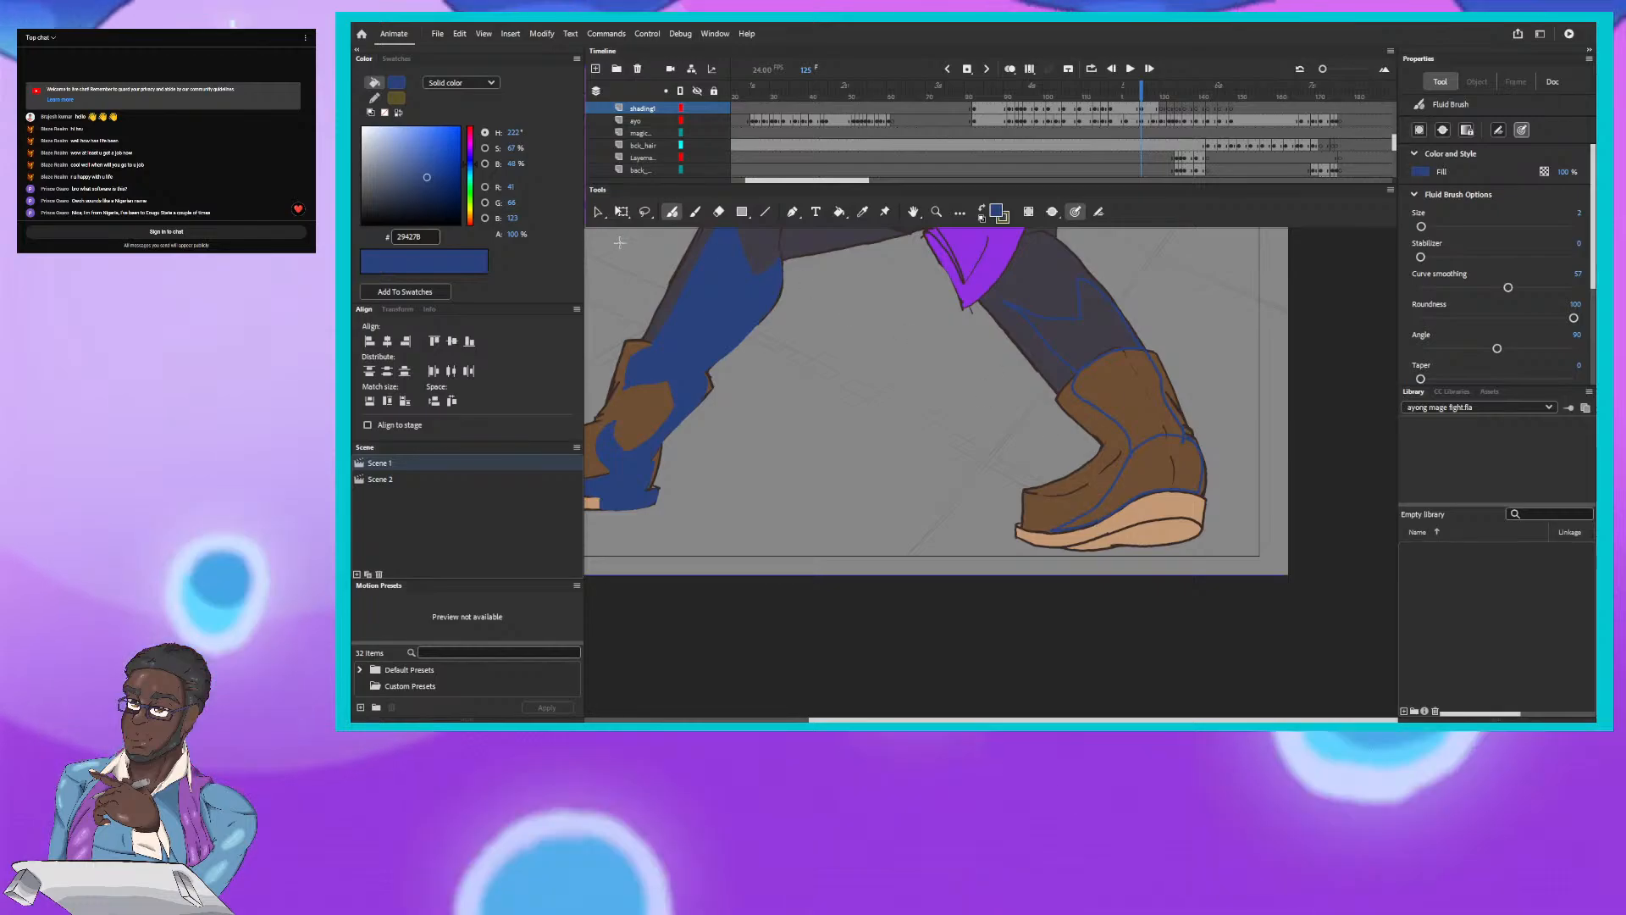
# Step: Dock the floating Tools panel back beneath the Timeline and shrink it to a single row
pyautogui.moveTo(646, 199)
pyautogui.mouseDown()
pyautogui.moveTo(664, 207)
pyautogui.moveTo(649, 174)
pyautogui.mouseUp()
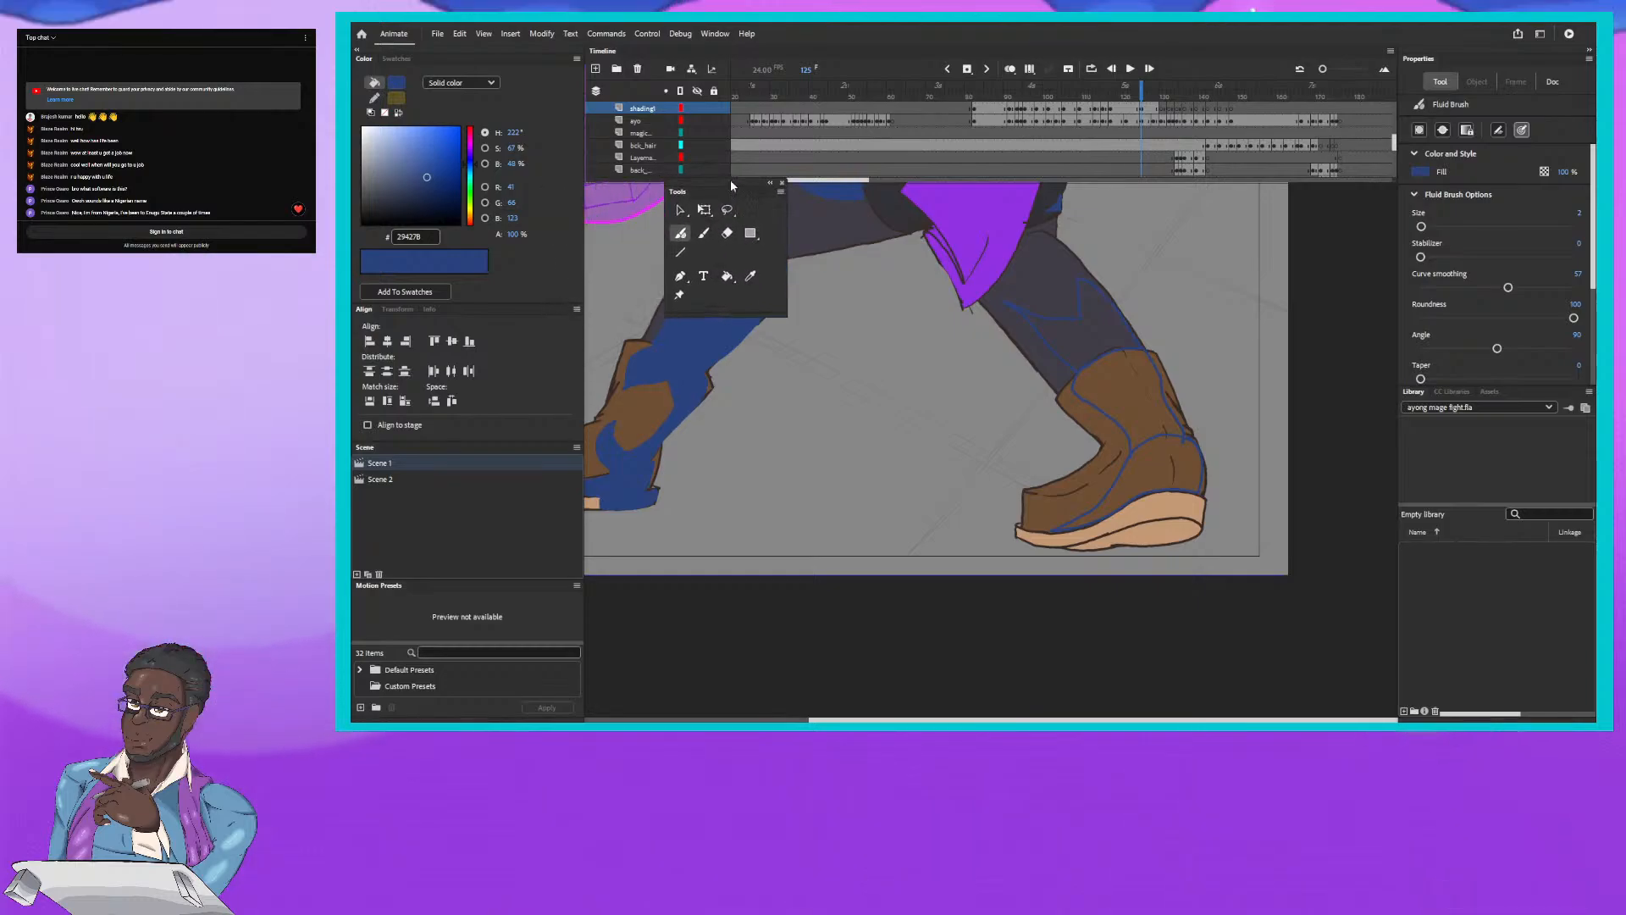
pyautogui.moveTo(830, 149); pyautogui.dragTo(852, 118)
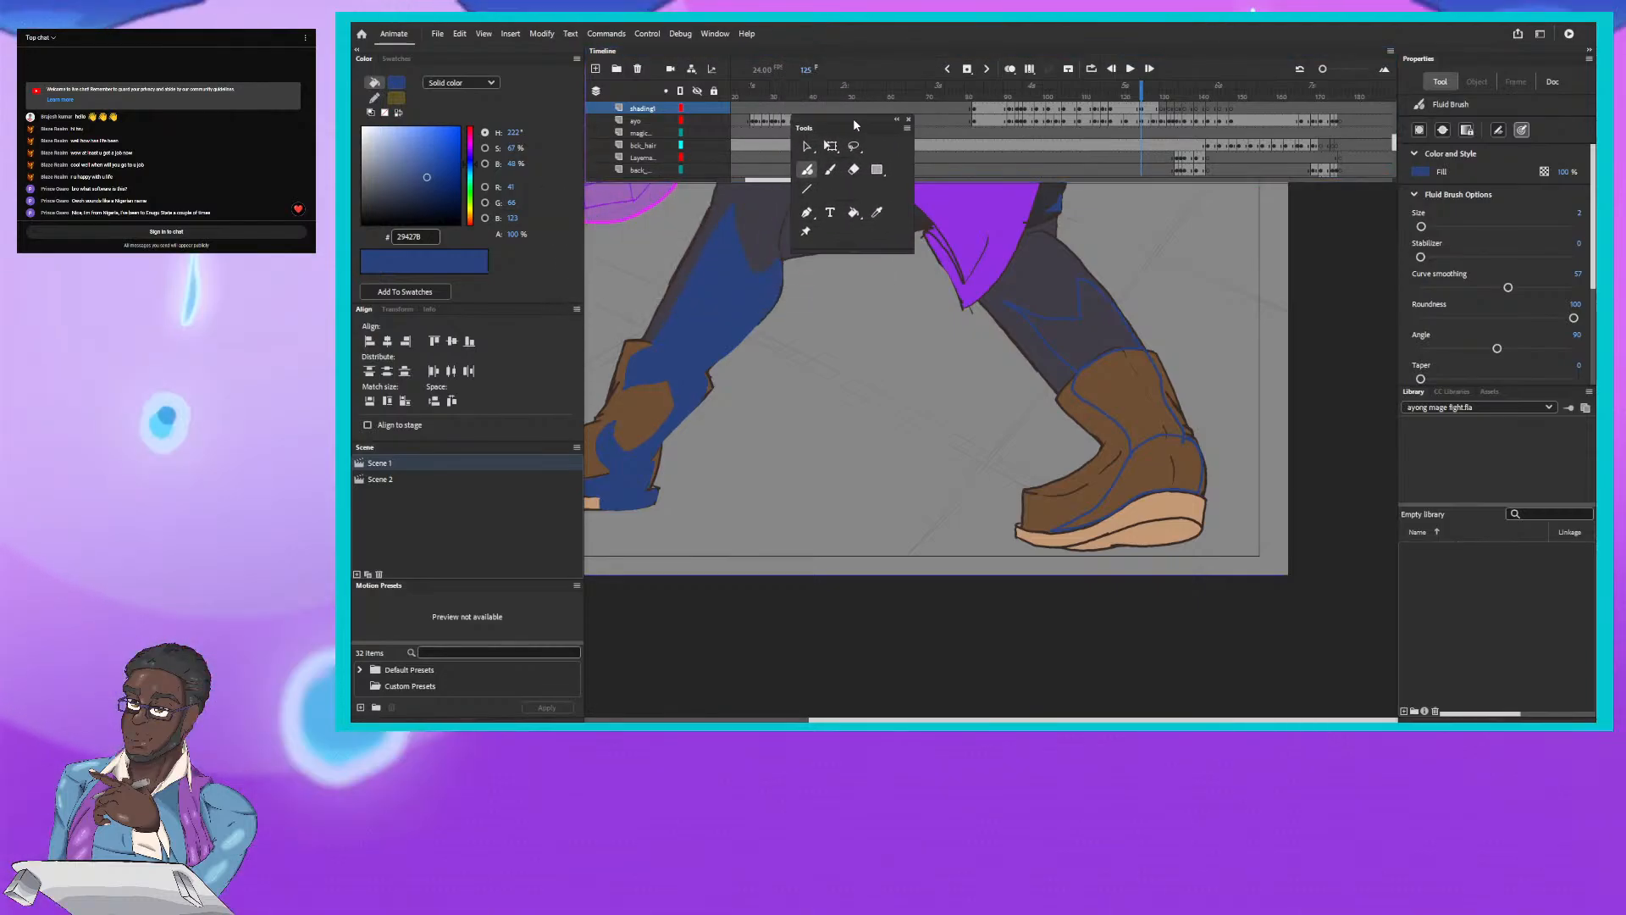
pyautogui.moveTo(872, 187); pyautogui.dragTo(872, 187)
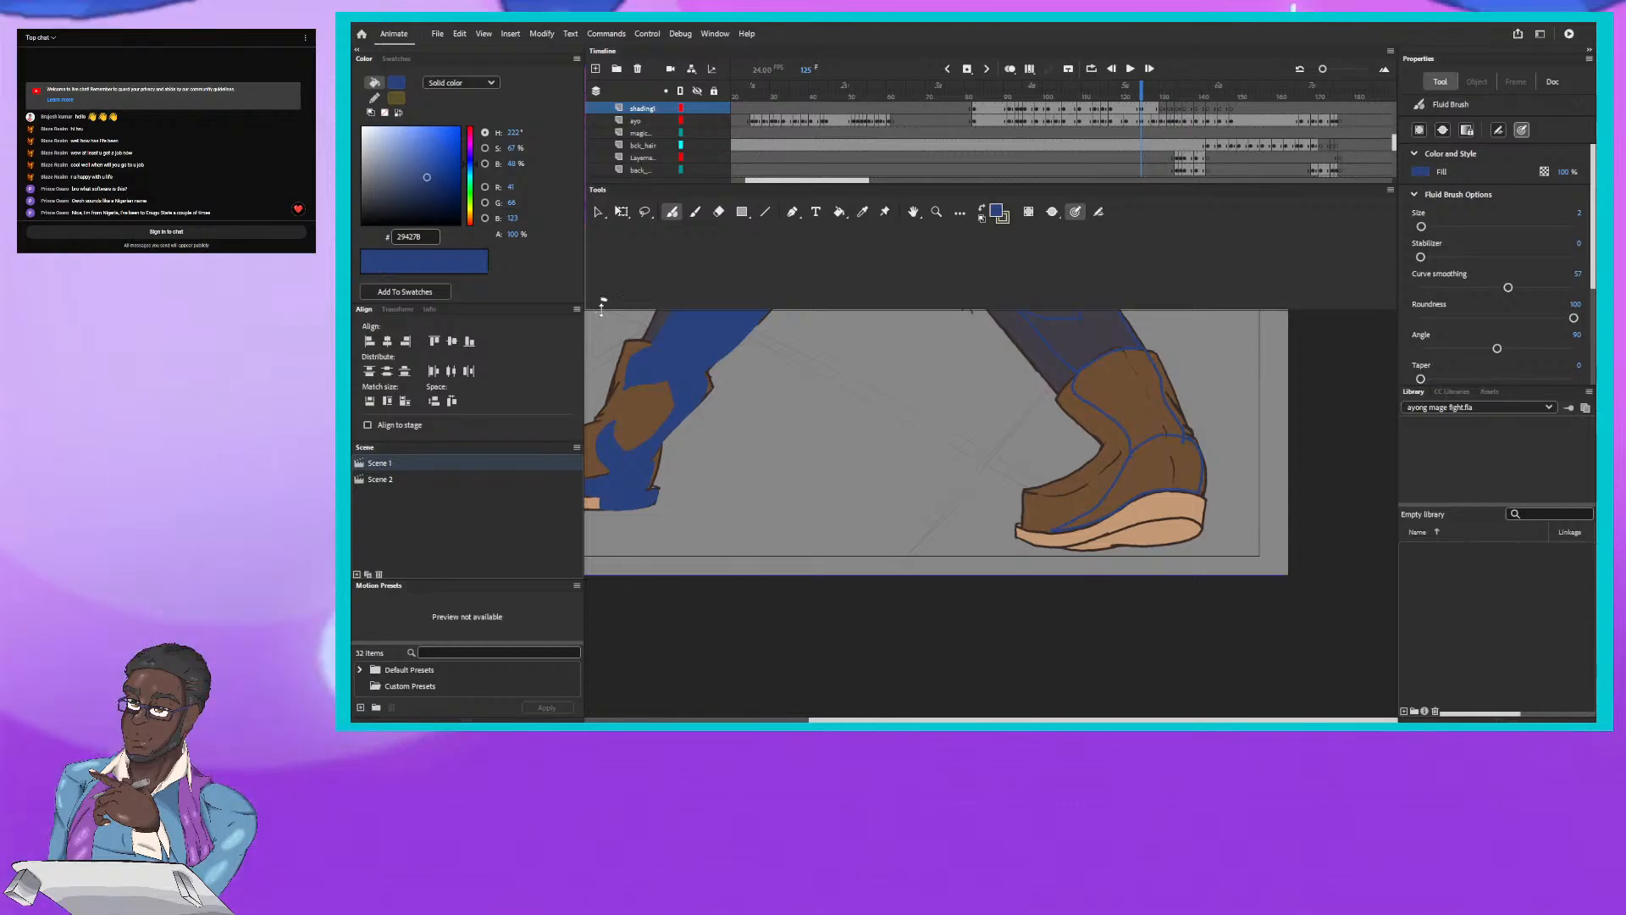
pyautogui.moveTo(602, 307); pyautogui.dragTo(604, 193)
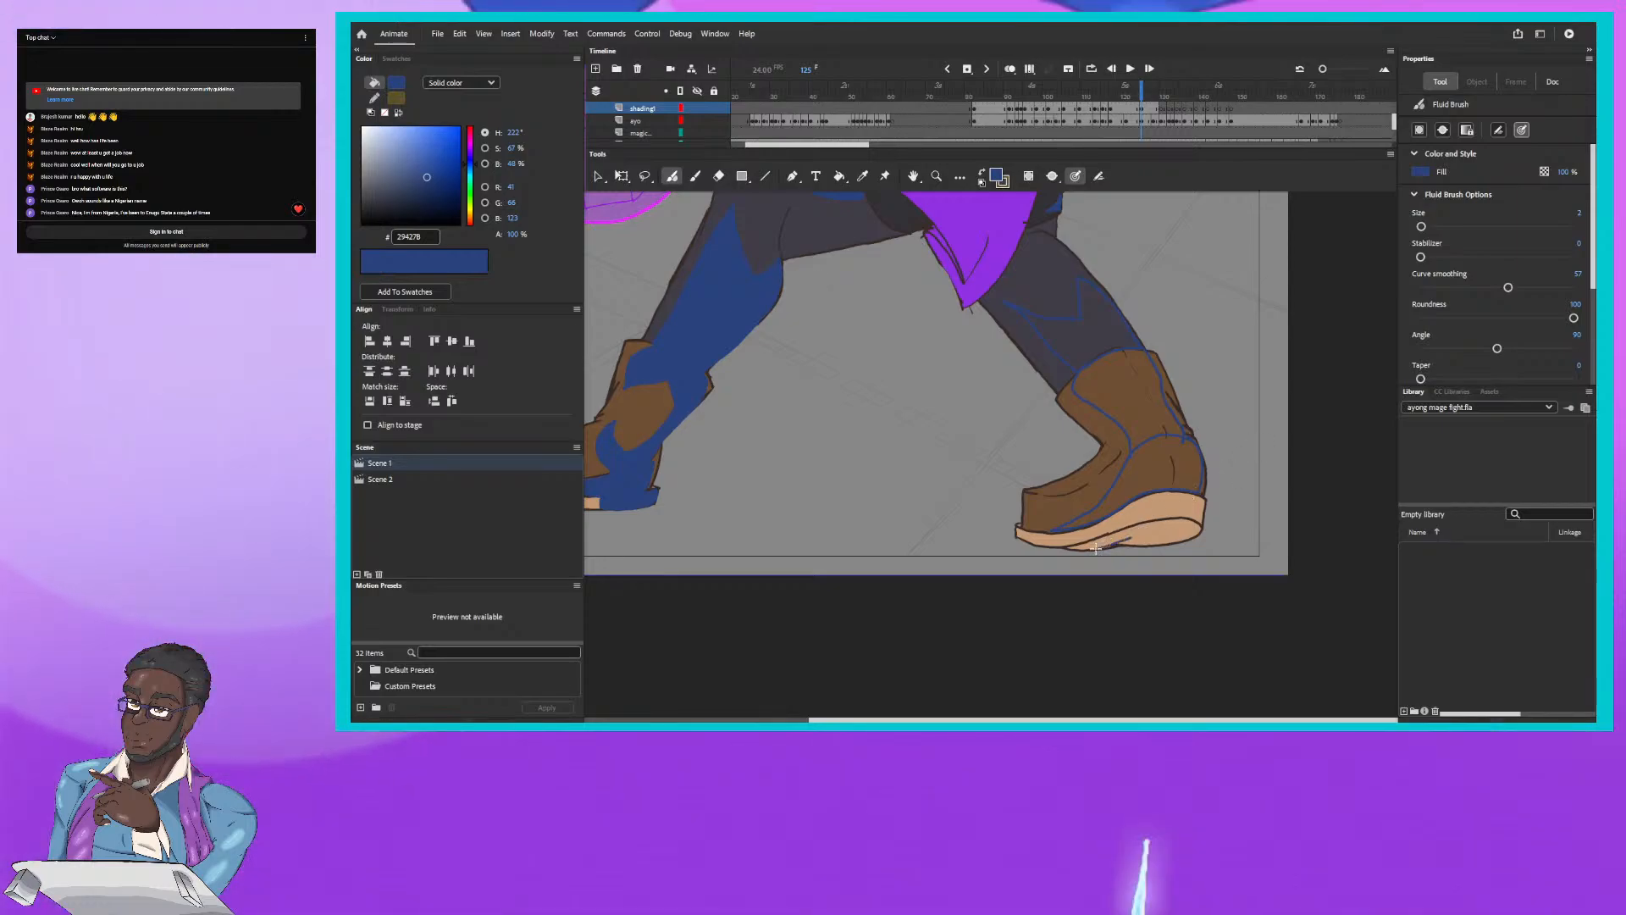
# Step: Outline a shadow on the back boot's sole and fill the sole, boot and back trouser leg shadows with dark blue
pyautogui.moveTo(1150, 532); pyautogui.dragTo(1159, 543)
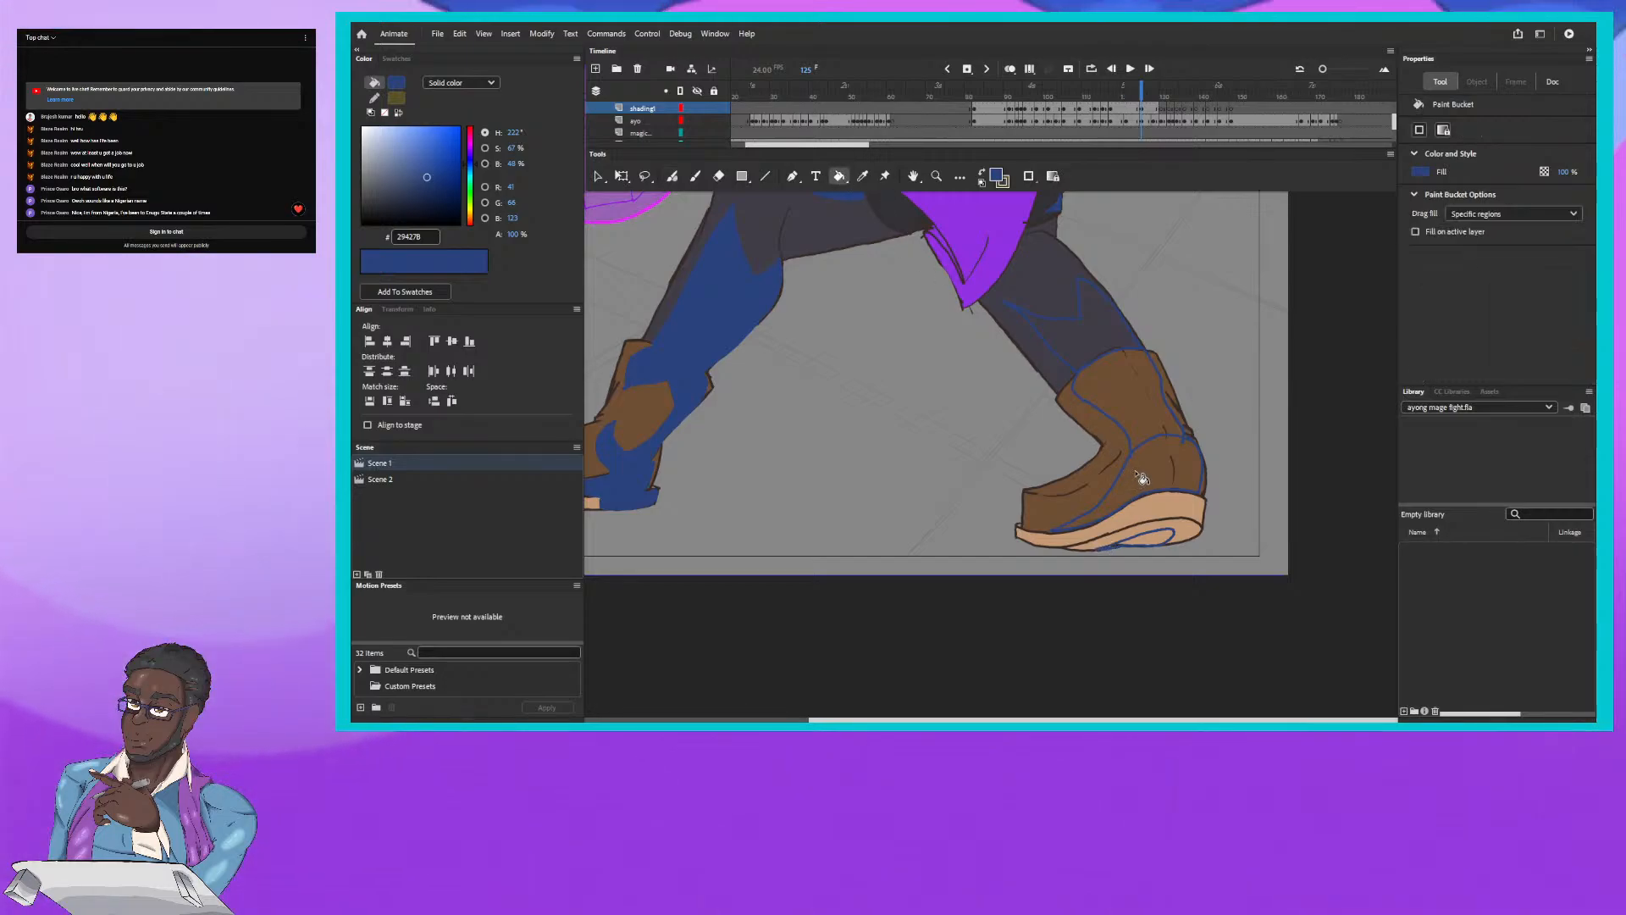
pyautogui.click(1142, 479)
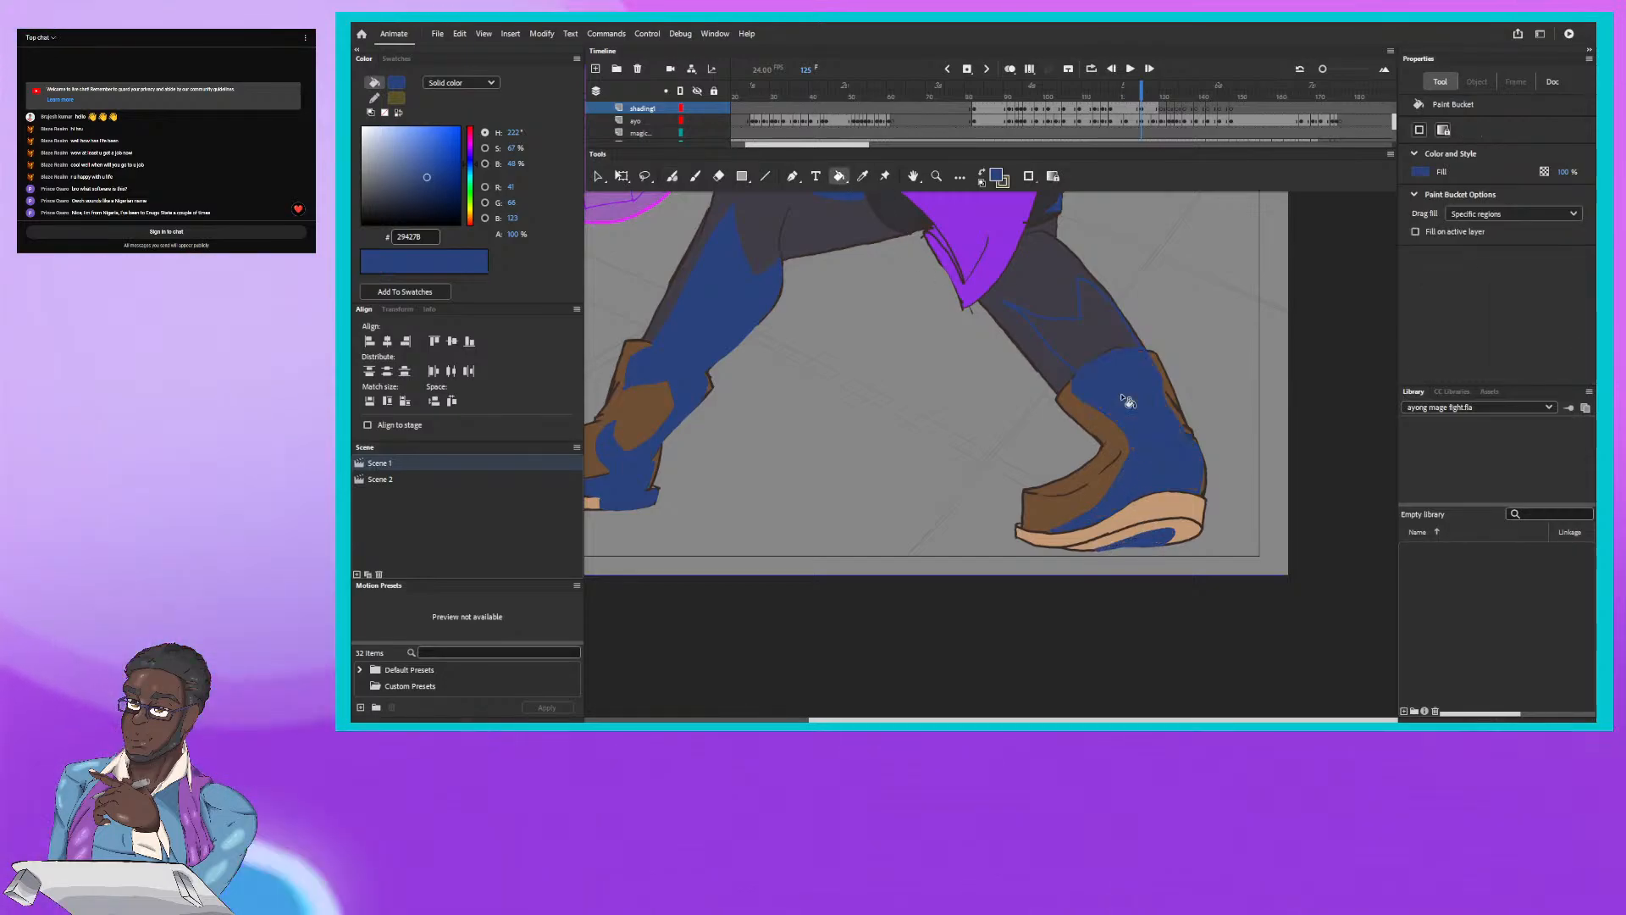
pyautogui.click(1074, 339)
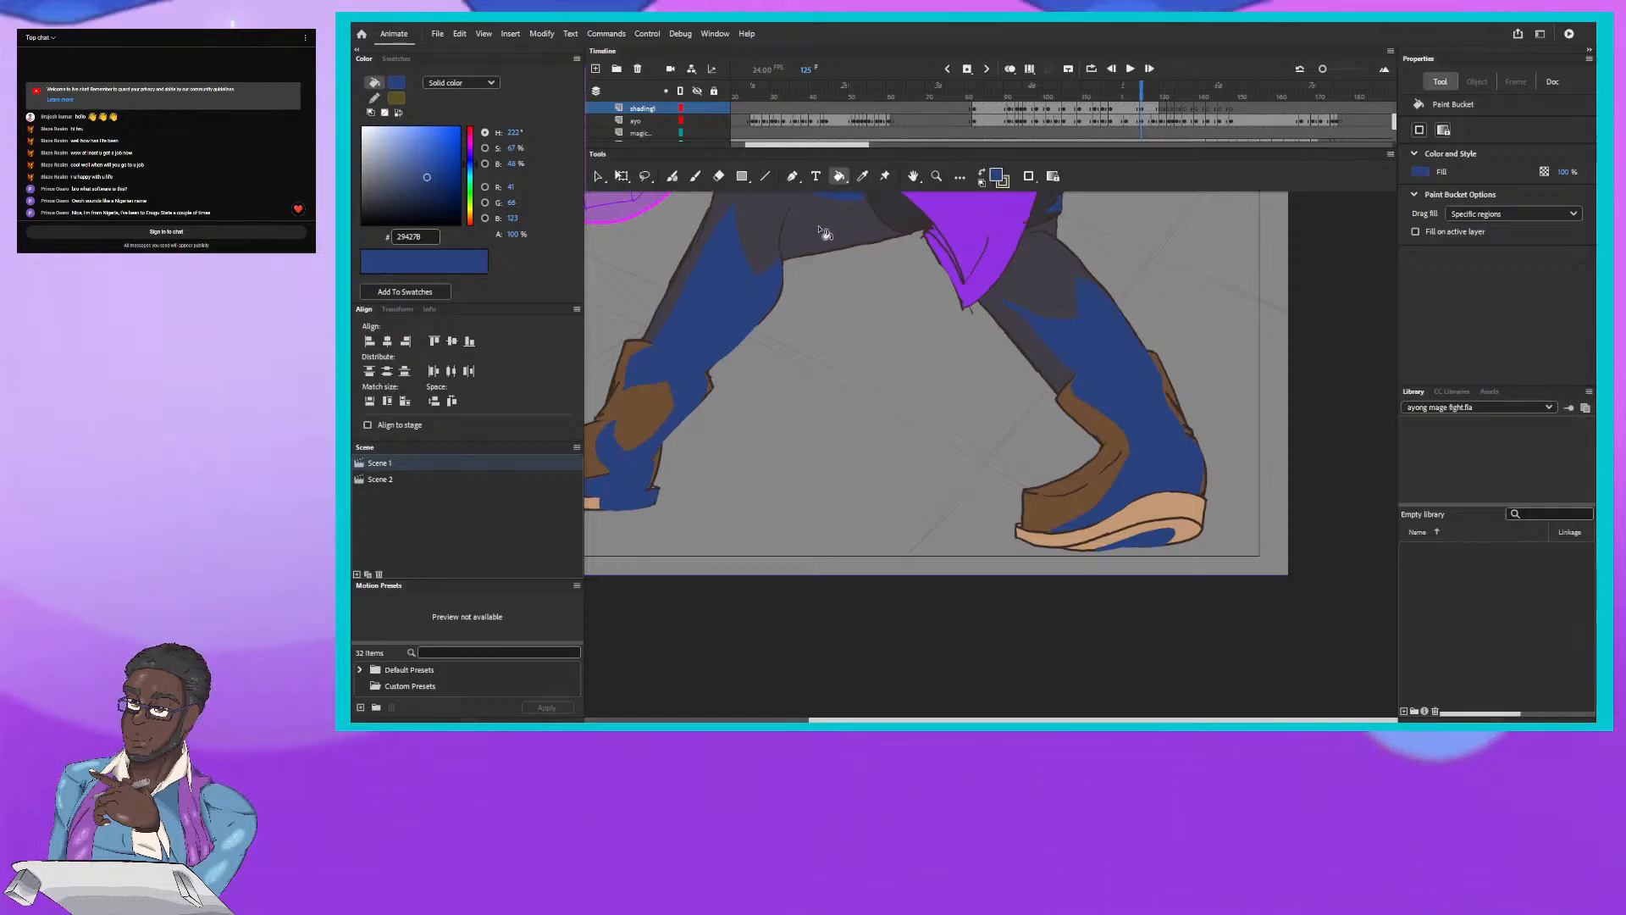
# Step: Bring the character's upper body into view and move the playhead to frame 130
pyautogui.moveTo(819, 227); pyautogui.dragTo(901, 443)
pyautogui.moveTo(898, 270); pyautogui.dragTo(955, 419)
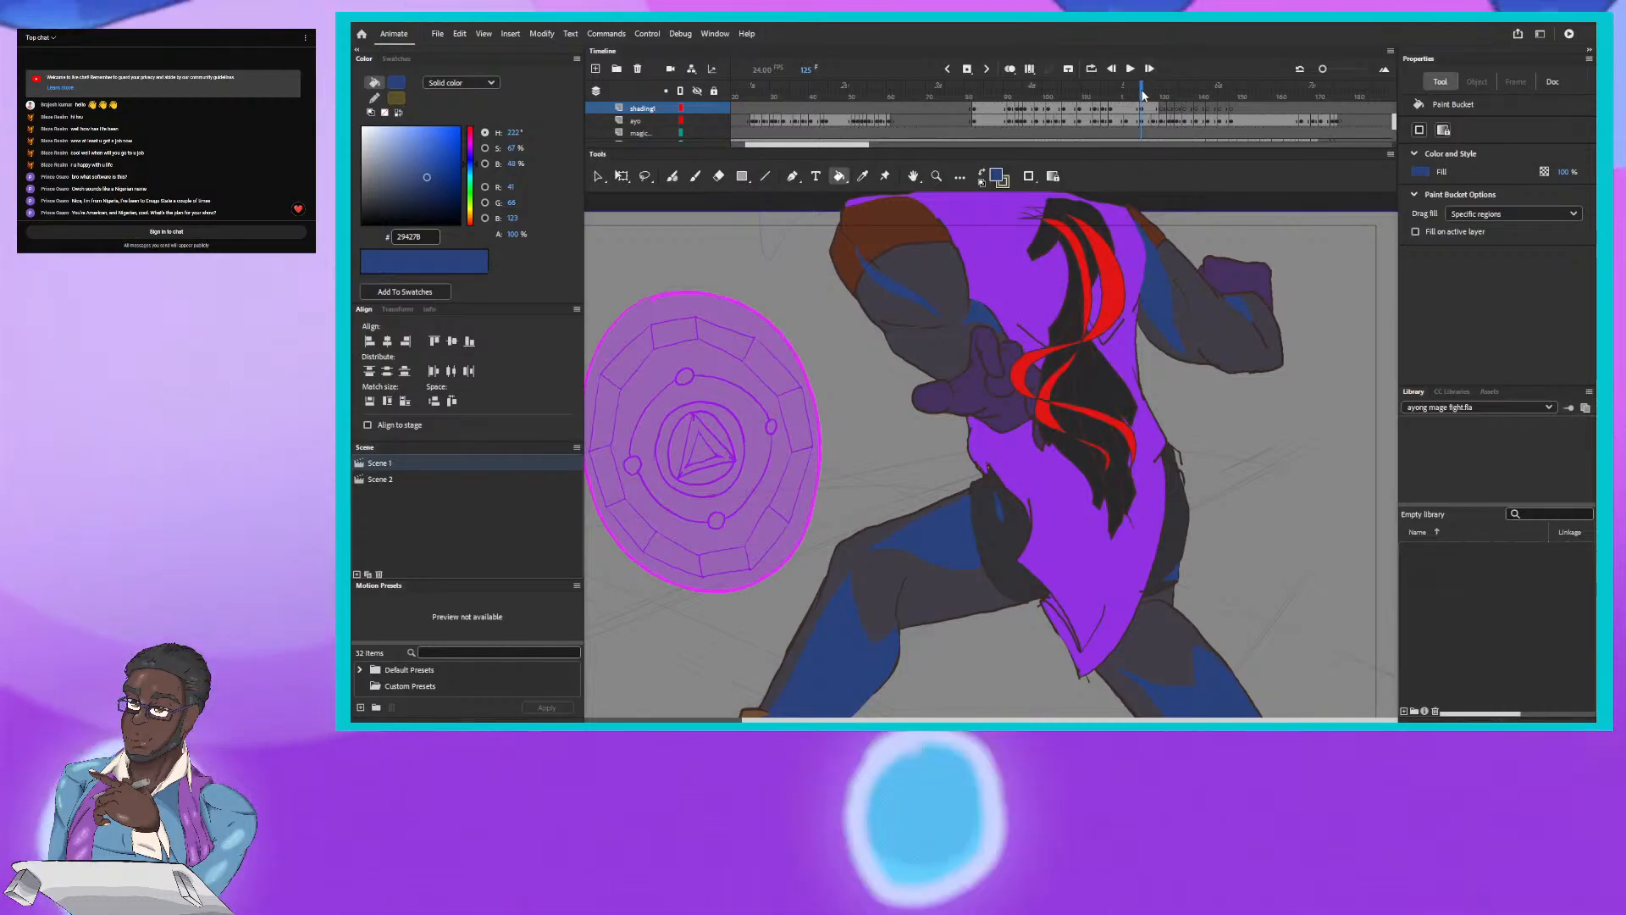
pyautogui.moveTo(1142, 94); pyautogui.dragTo(1165, 94)
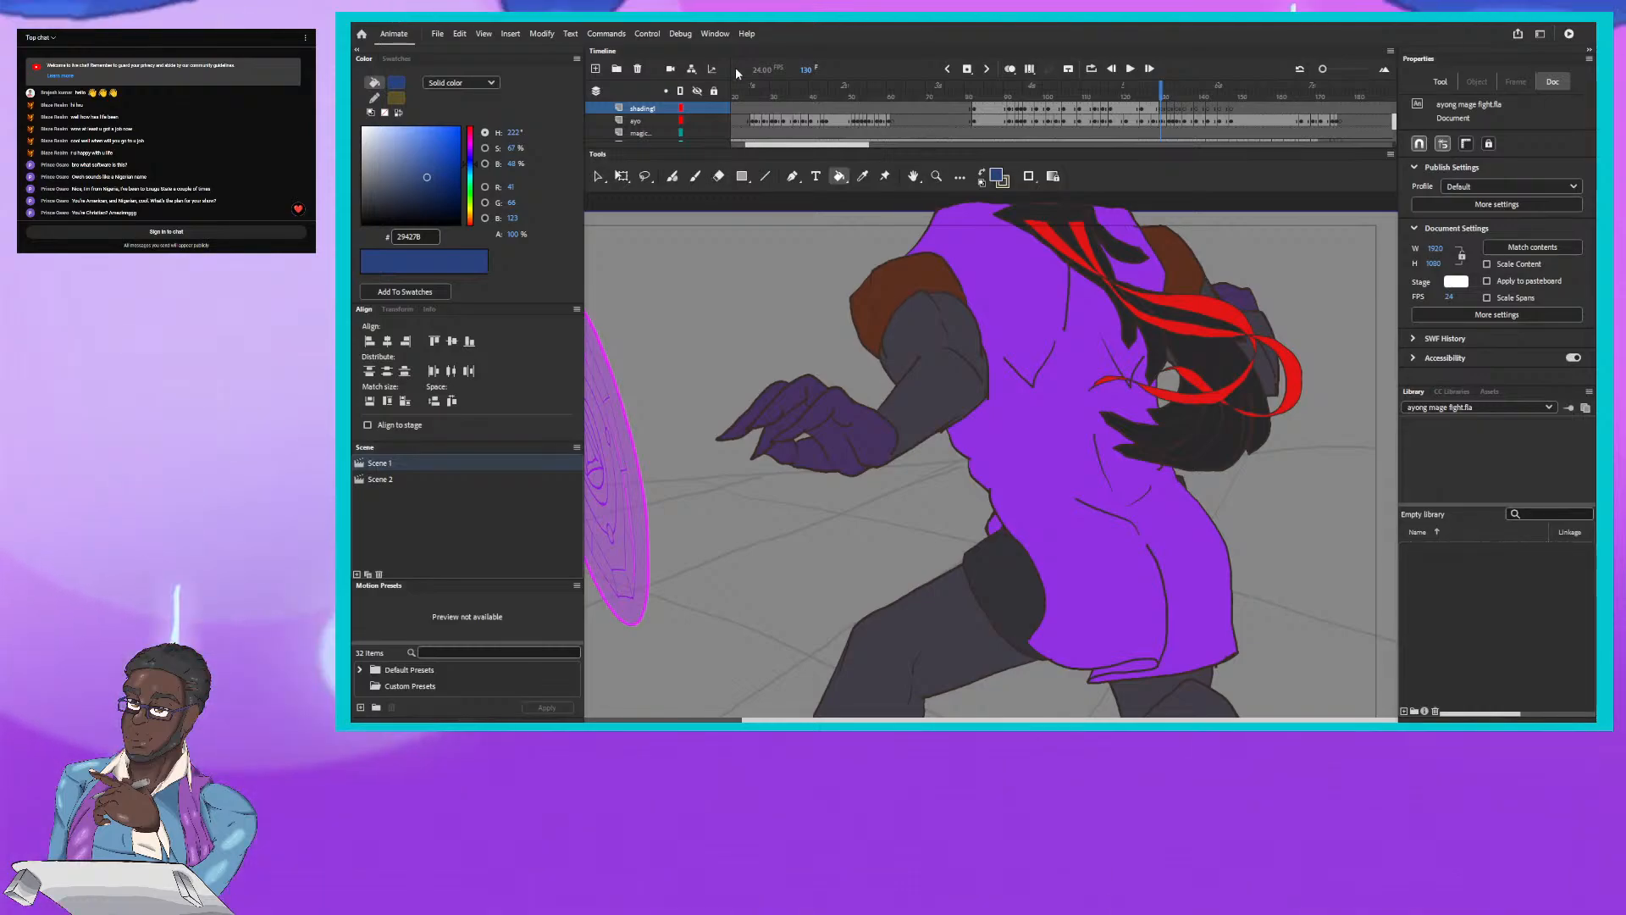
# Step: Paint a small dark blue shadow across the front arm's brown sleeve edge and upper arm on frame 130 with the Fluid Brush
pyautogui.click(1158, 92)
pyautogui.click(1162, 93)
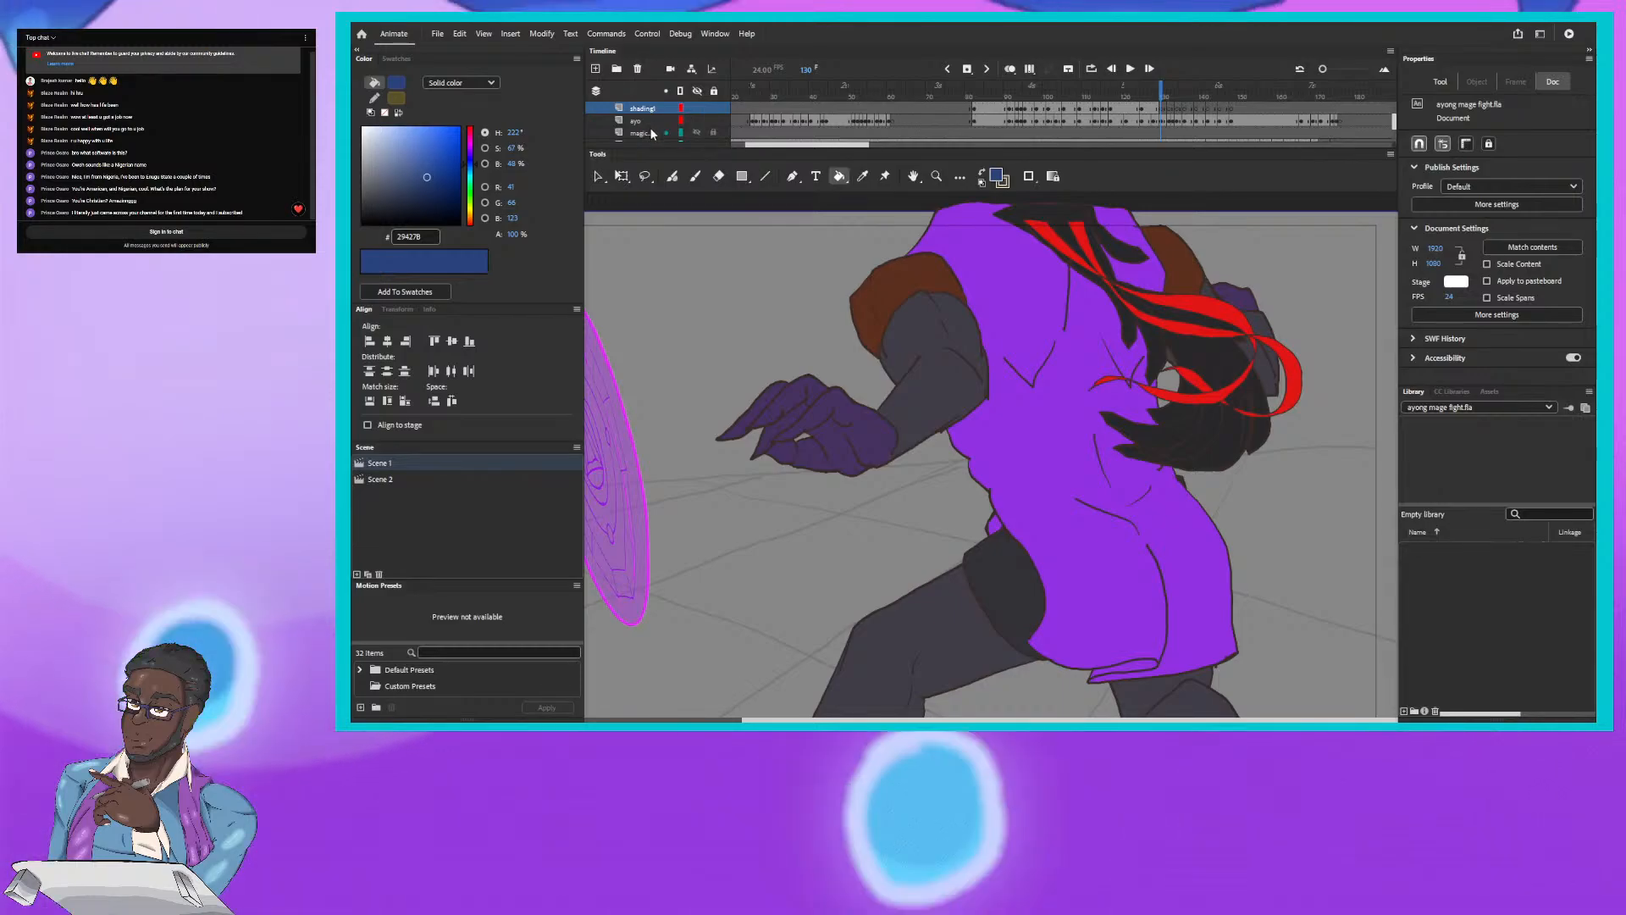
pyautogui.click(672, 176)
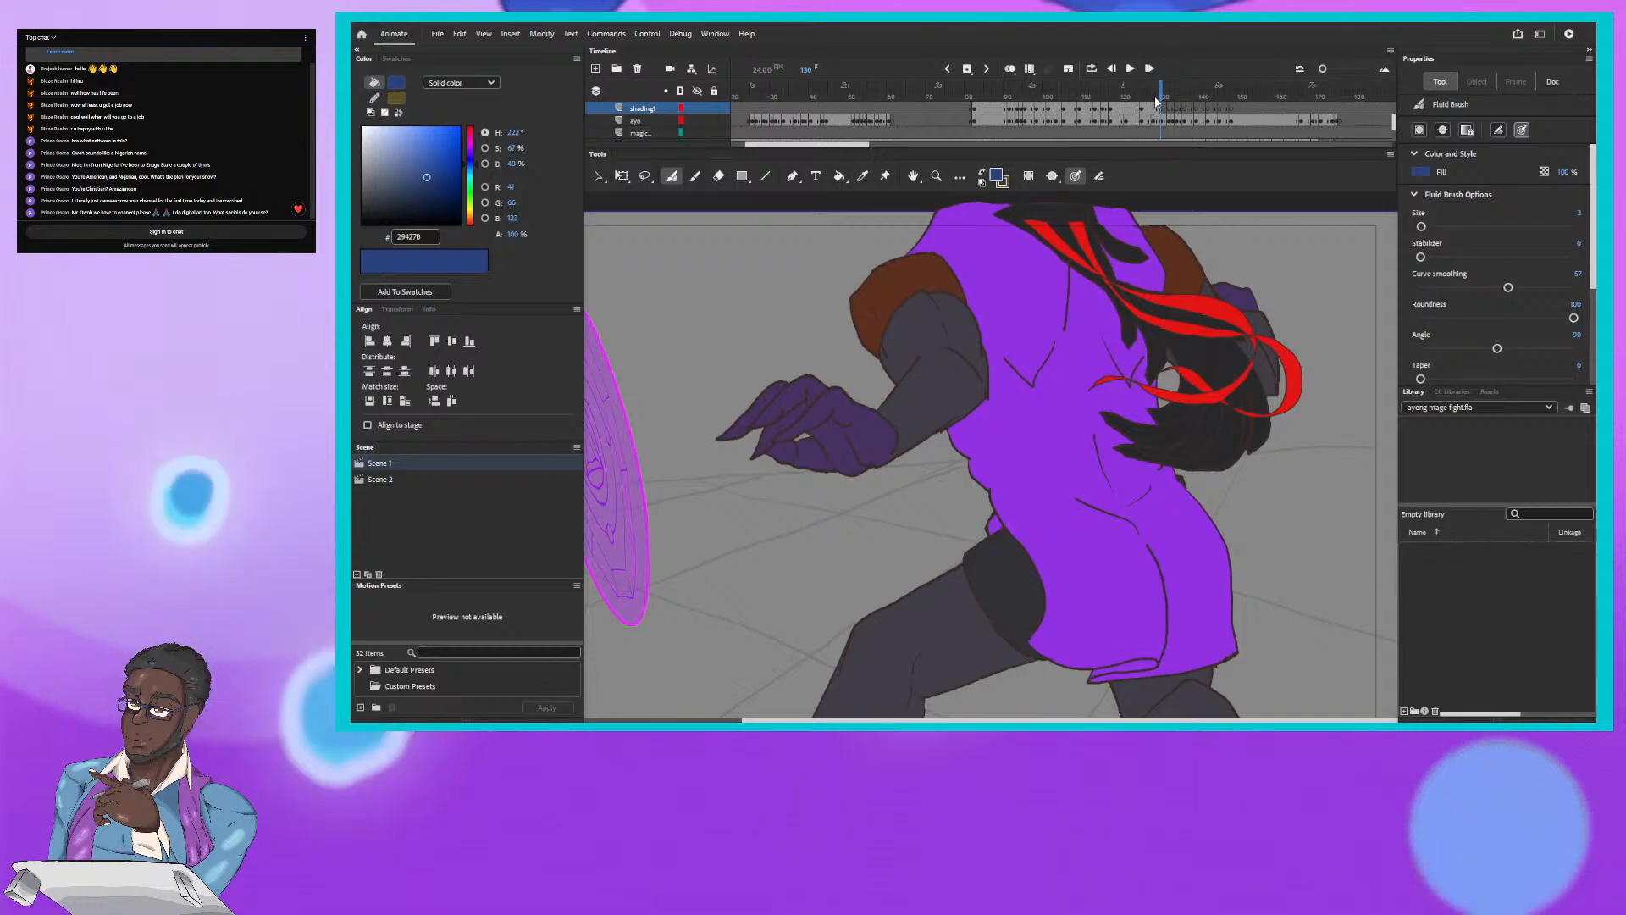
pyautogui.moveTo(1160, 93); pyautogui.dragTo(1160, 90)
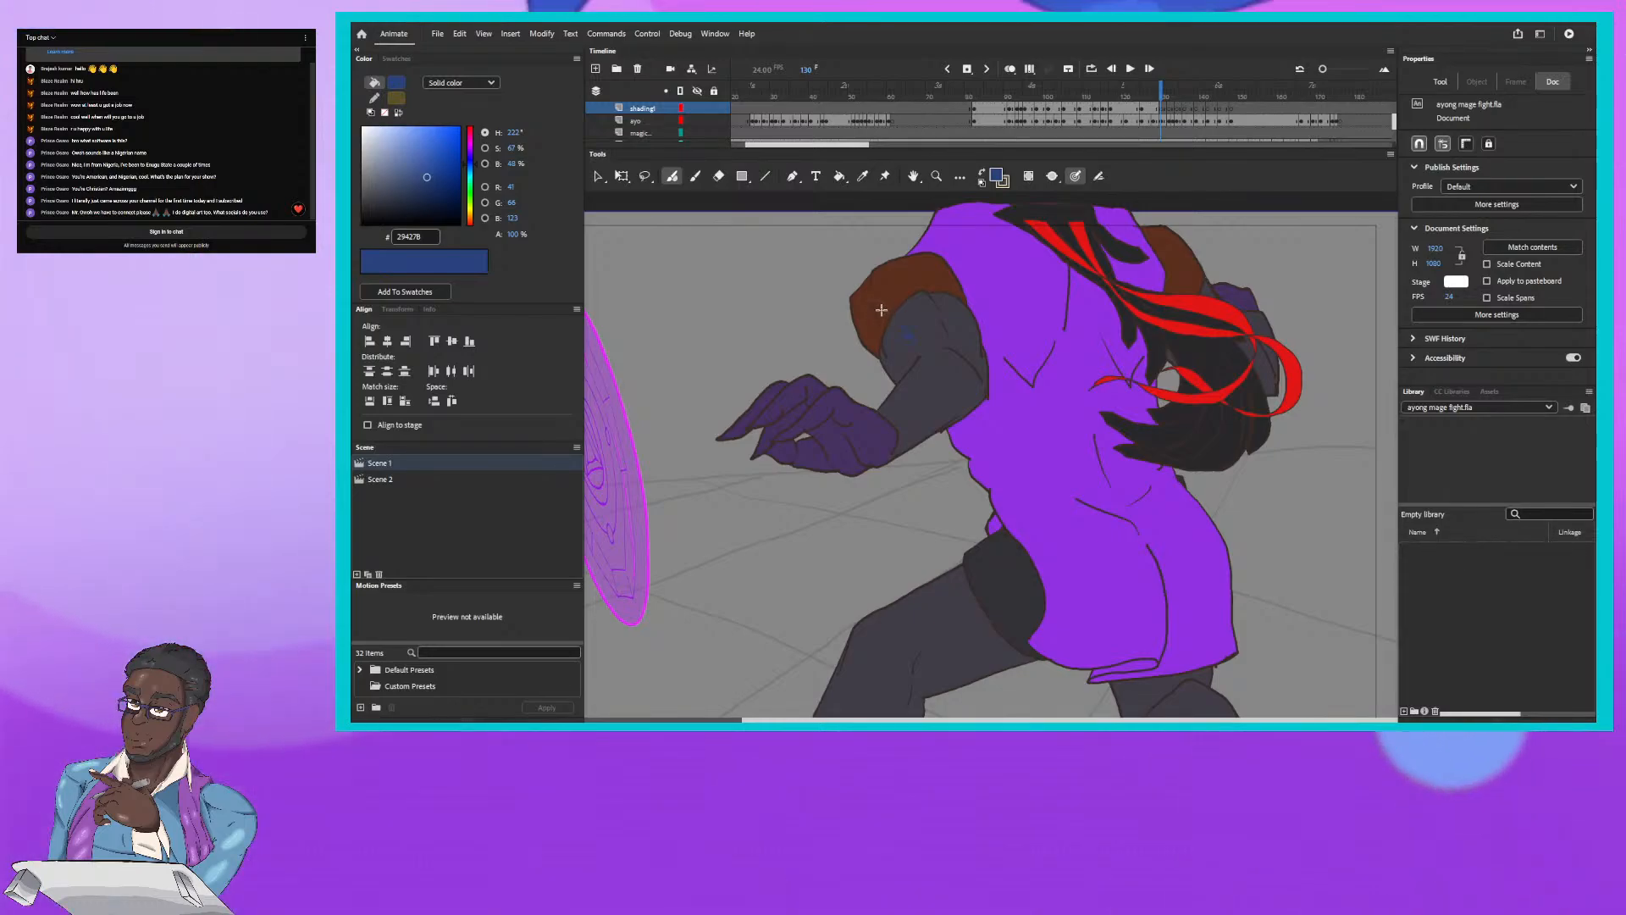
pyautogui.moveTo(881, 310); pyautogui.dragTo(915, 339)
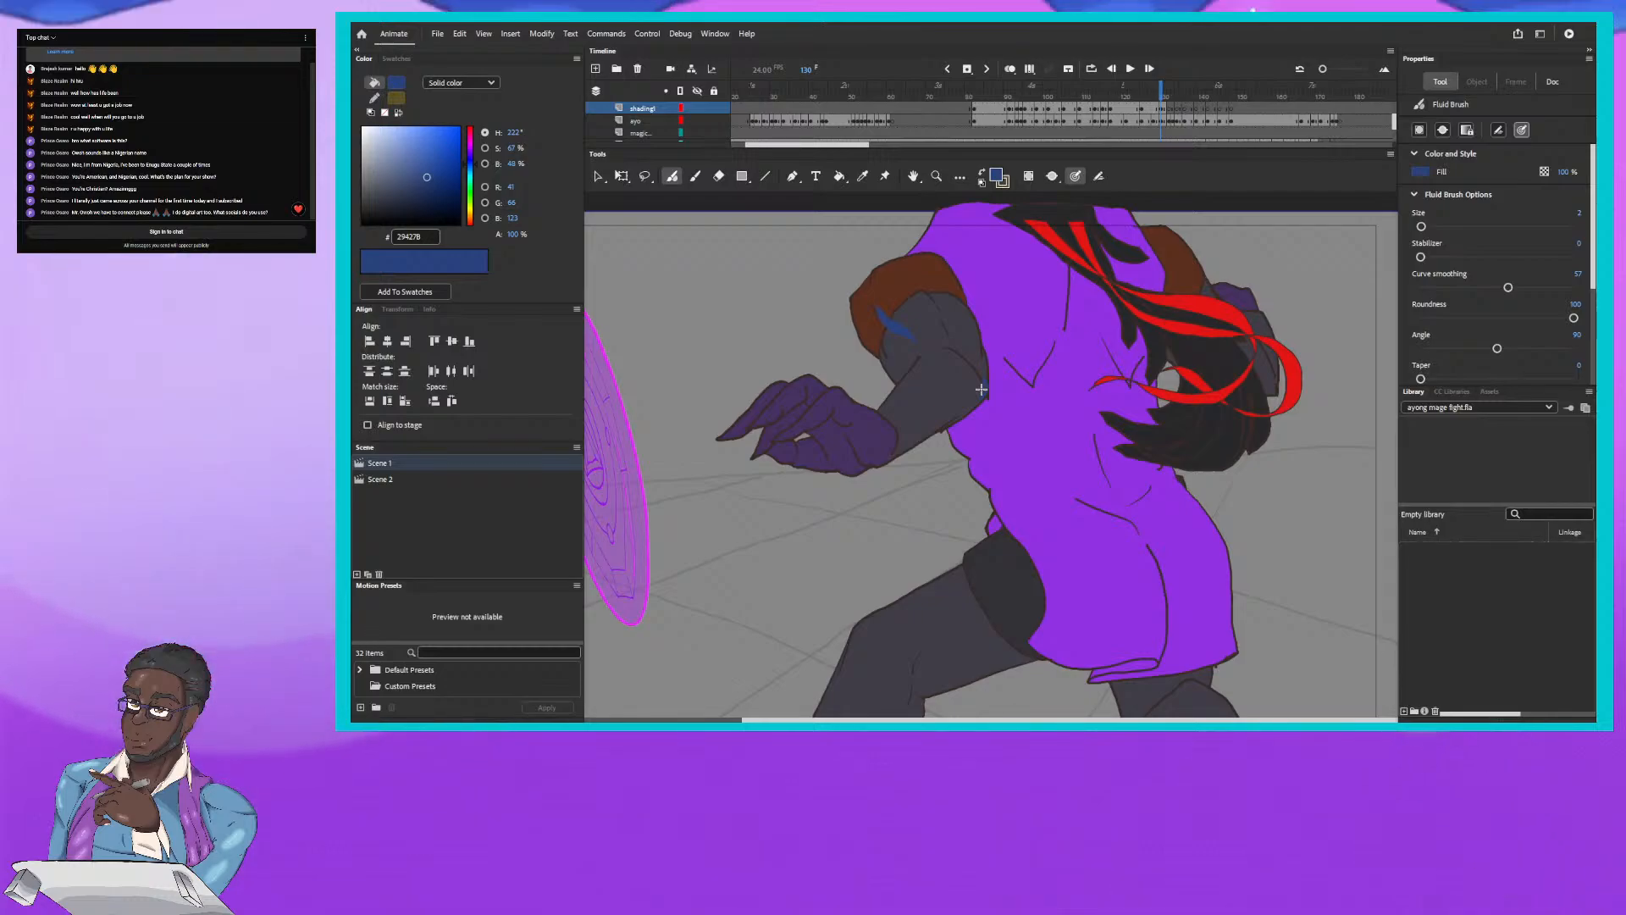
# Step: Outline a shadow on the front thigh on frame 130, using the leg shading on frame 129 as reference
pyautogui.click(1162, 93)
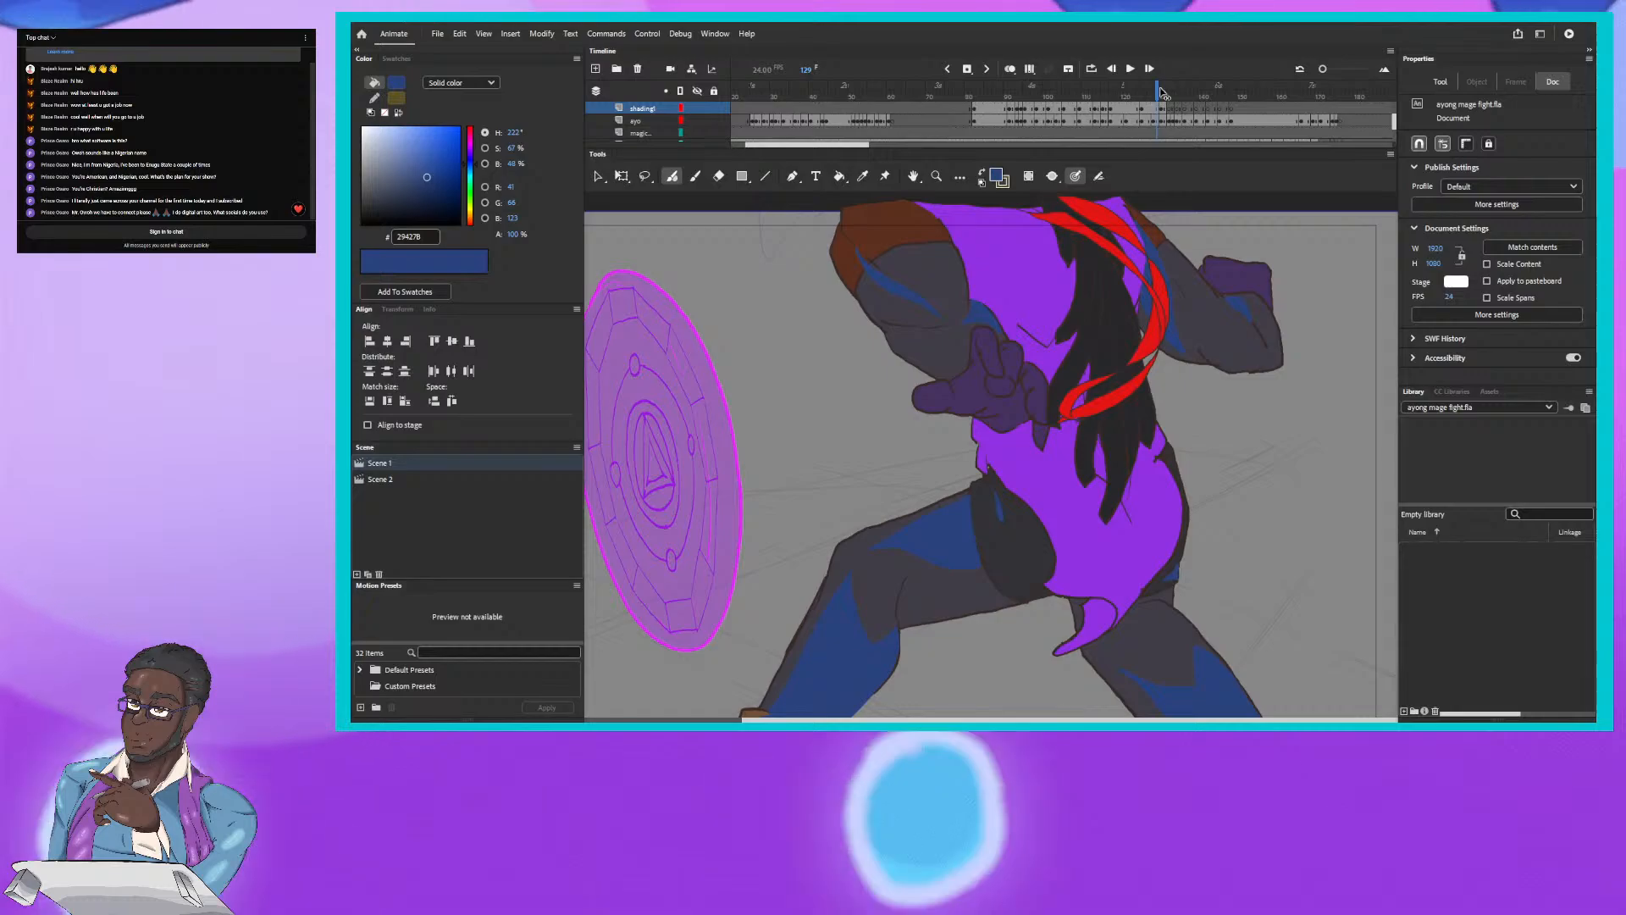
pyautogui.click(1166, 97)
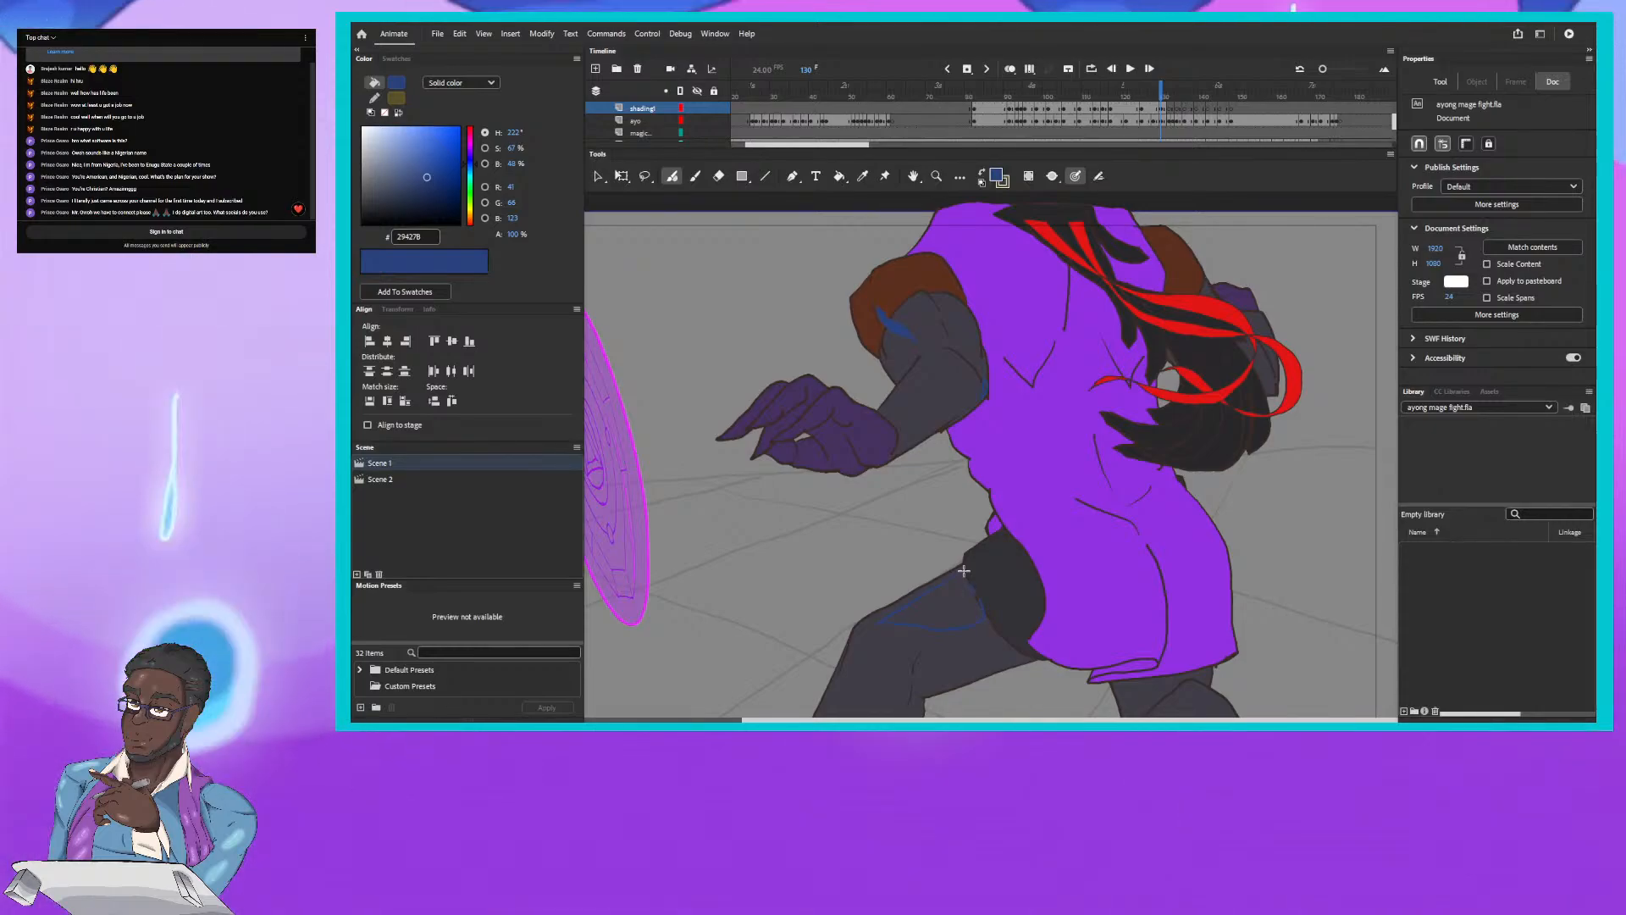
pyautogui.moveTo(964, 571); pyautogui.dragTo(984, 618)
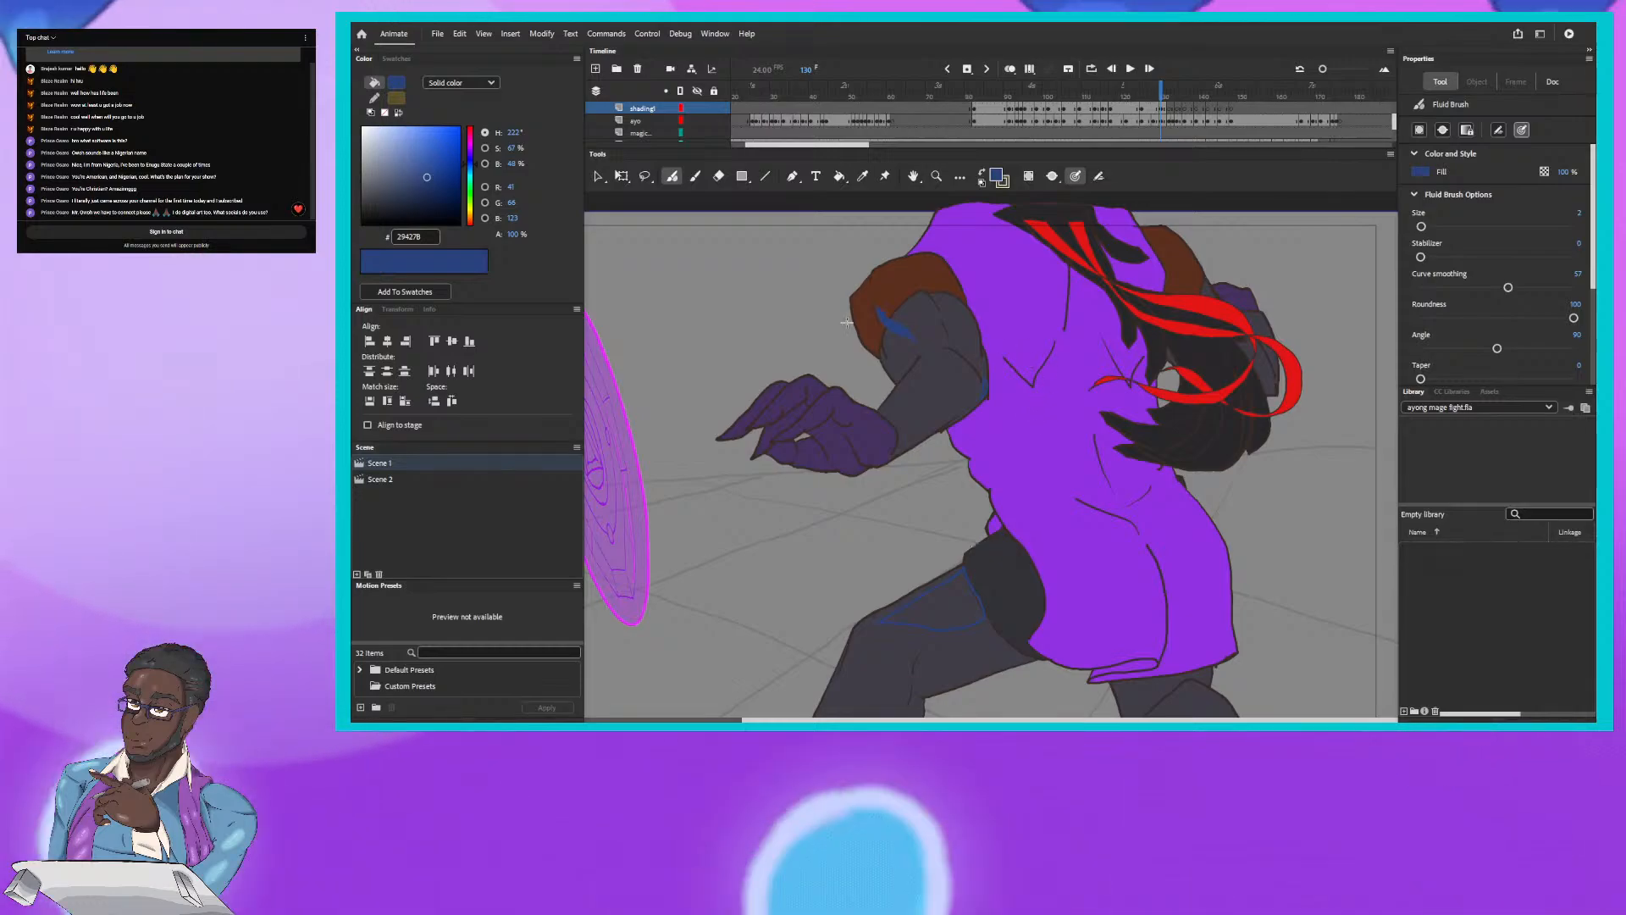
pyautogui.moveTo(856, 551); pyautogui.dragTo(915, 352)
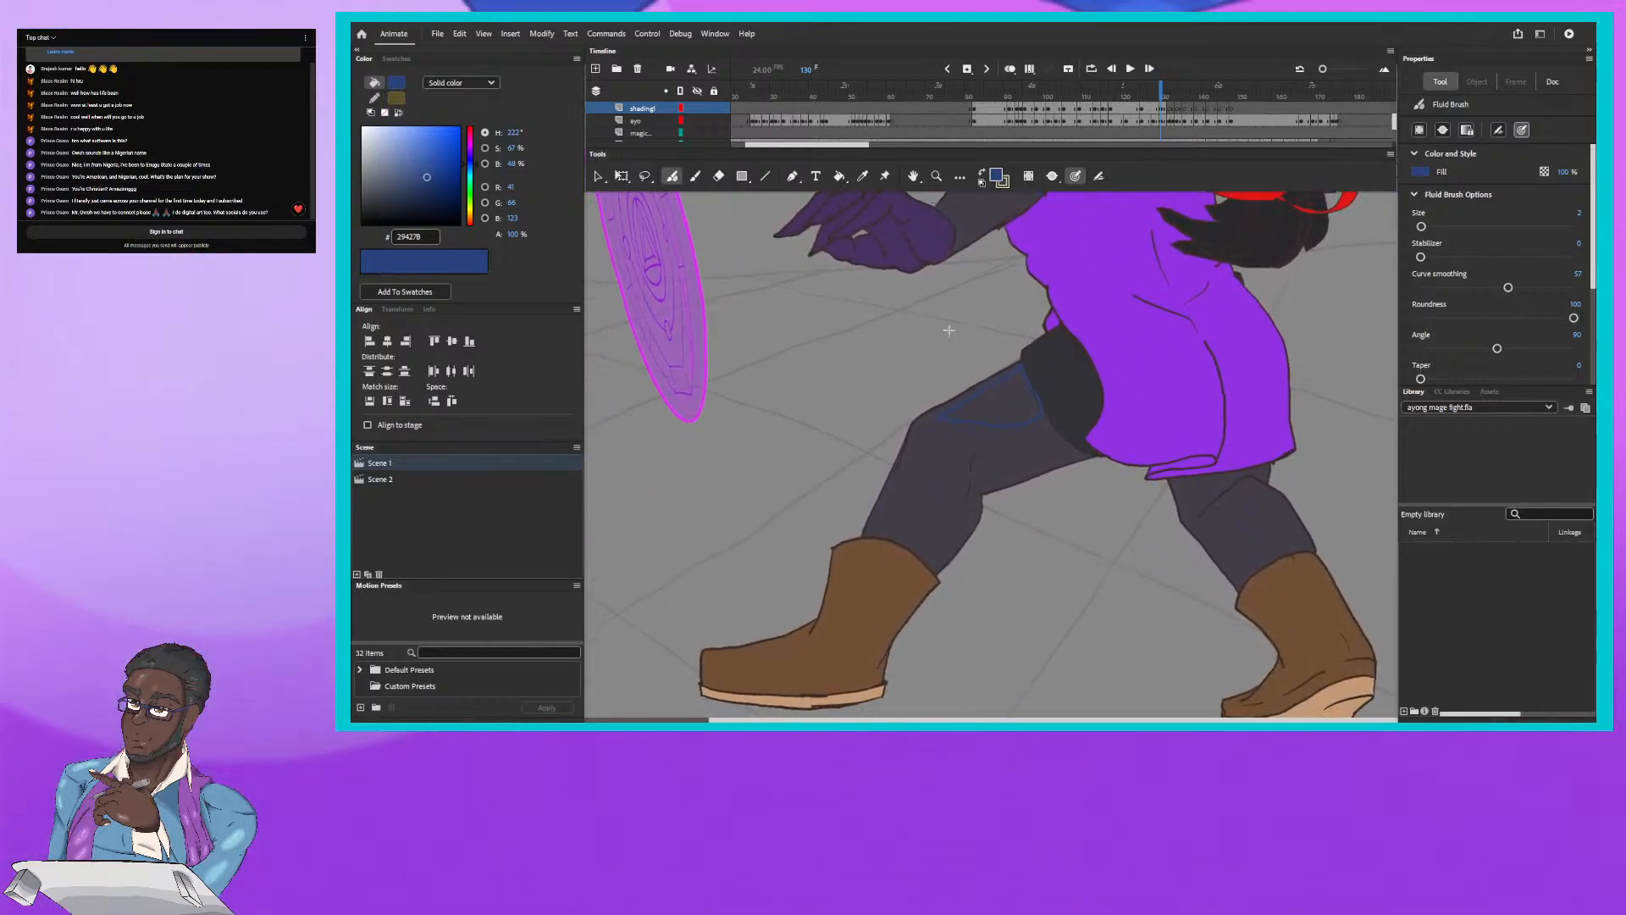
pyautogui.click(1162, 91)
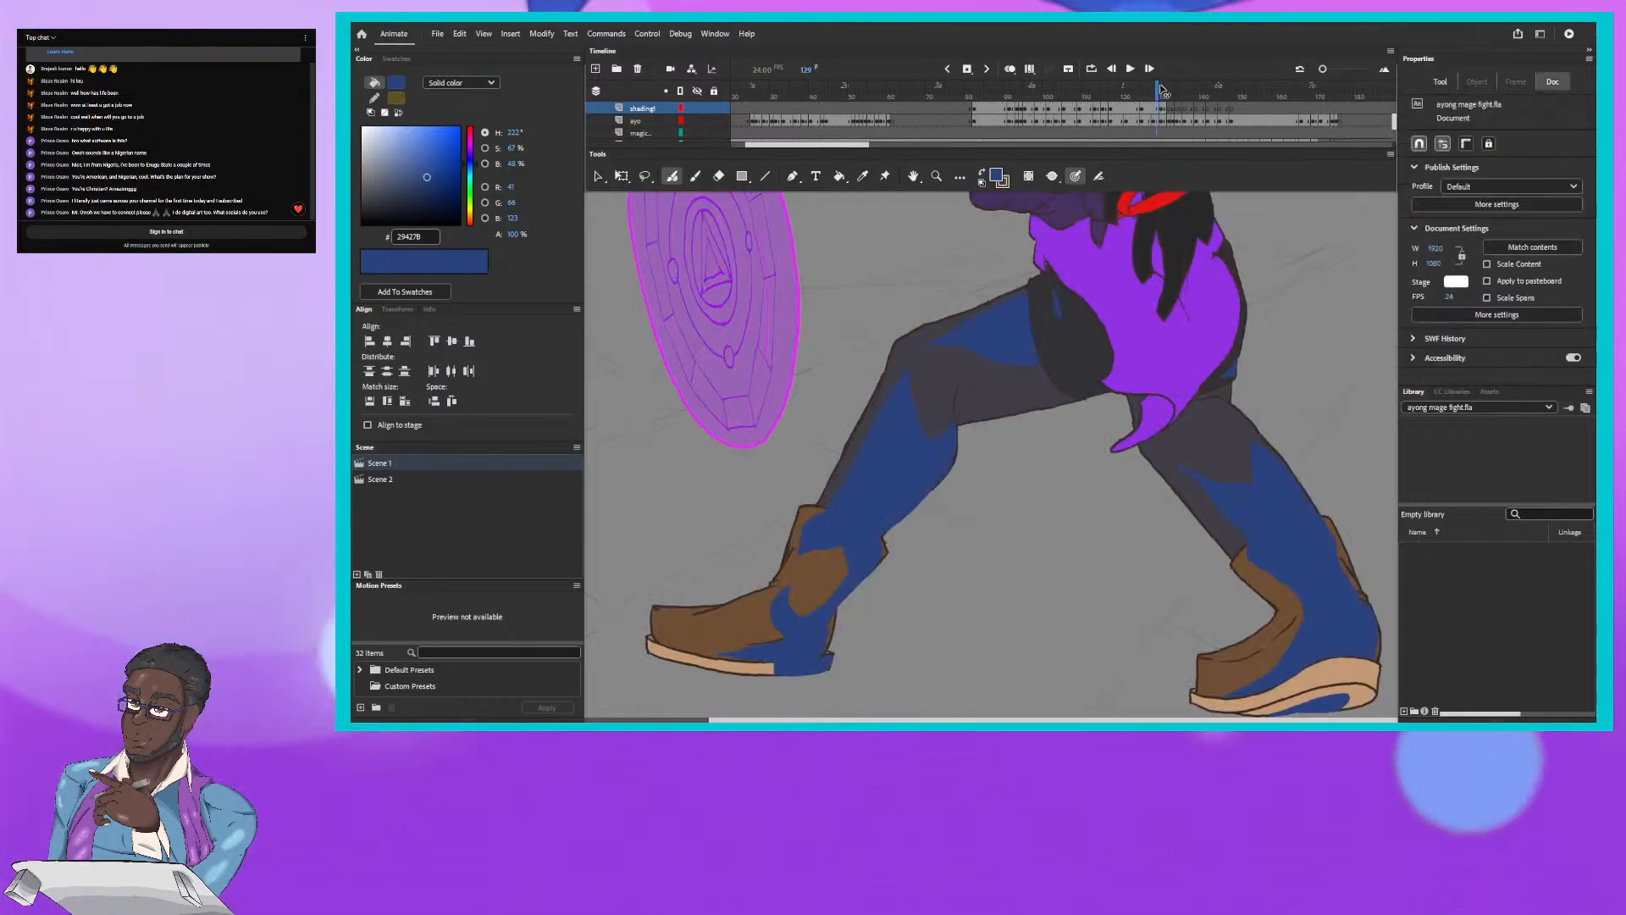
pyautogui.click(1163, 92)
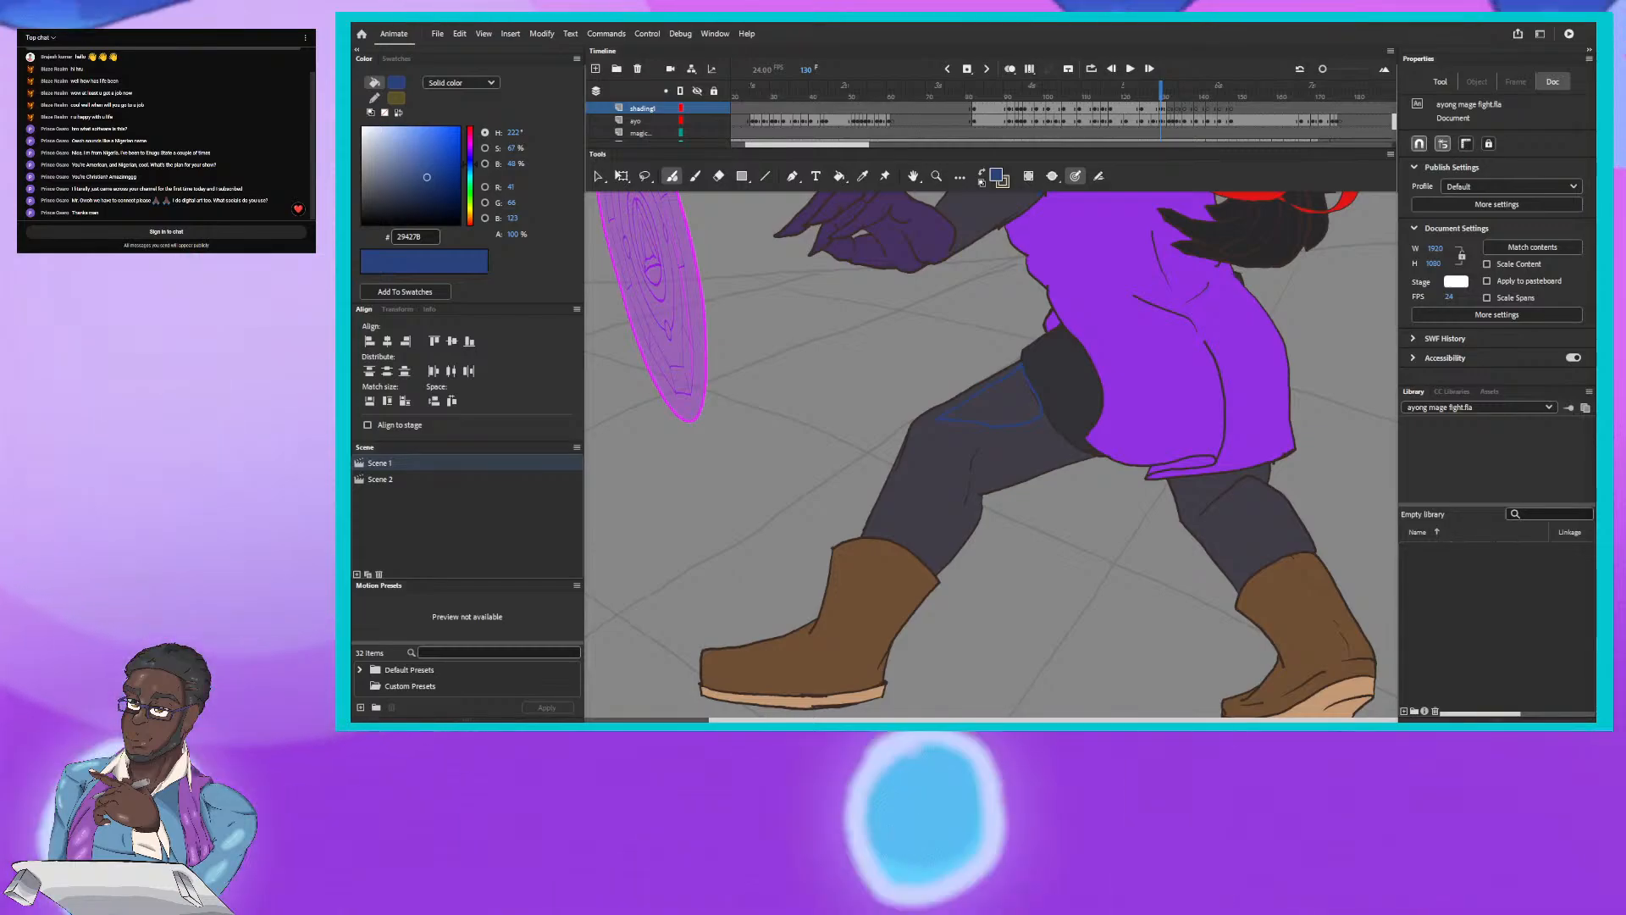
# Step: Bring up the browser's YouTube community page, view the winged character post in full, and move the window away again
pyautogui.moveTo(1596, 196); pyautogui.dragTo(1006, 100)
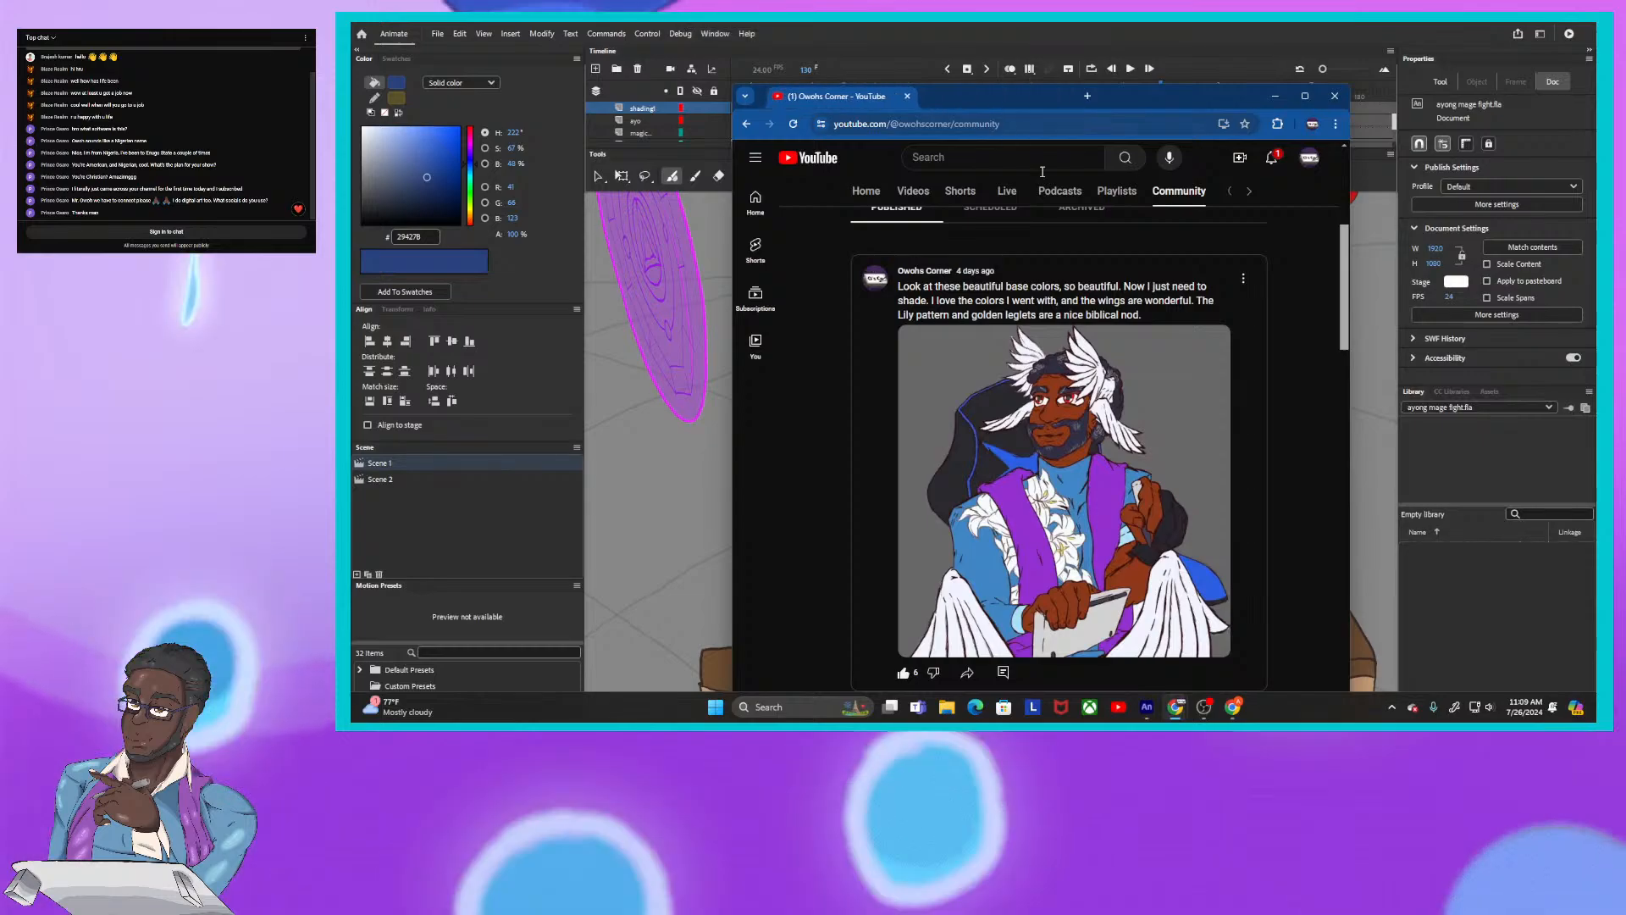
pyautogui.scroll(-1, 1120, 463)
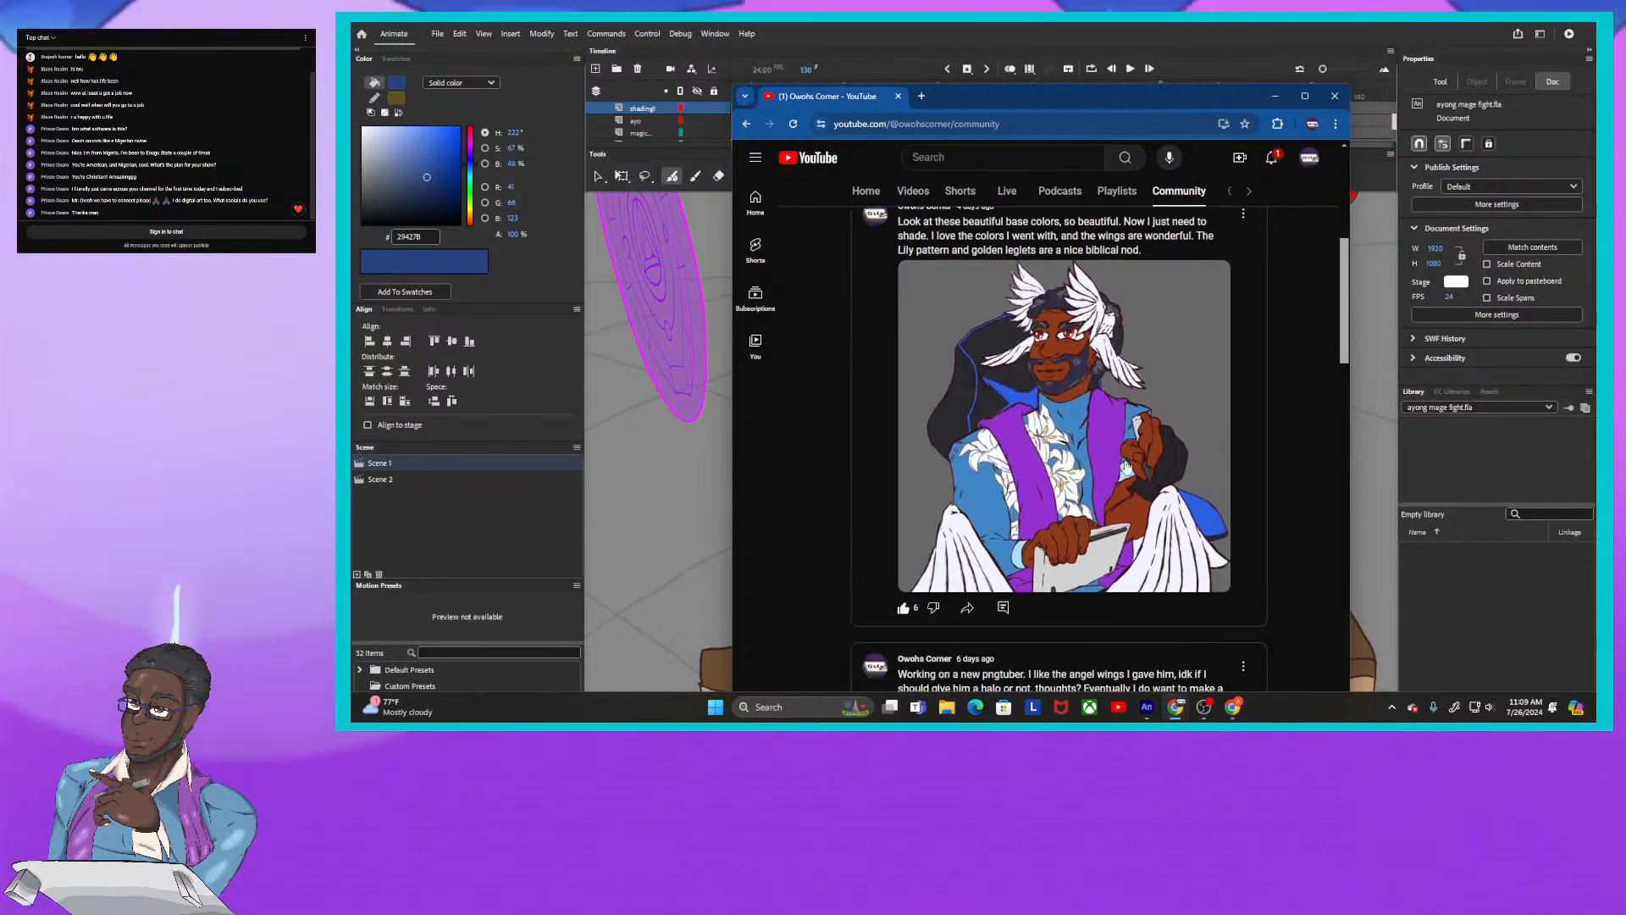
pyautogui.scroll(-1, 1125, 465)
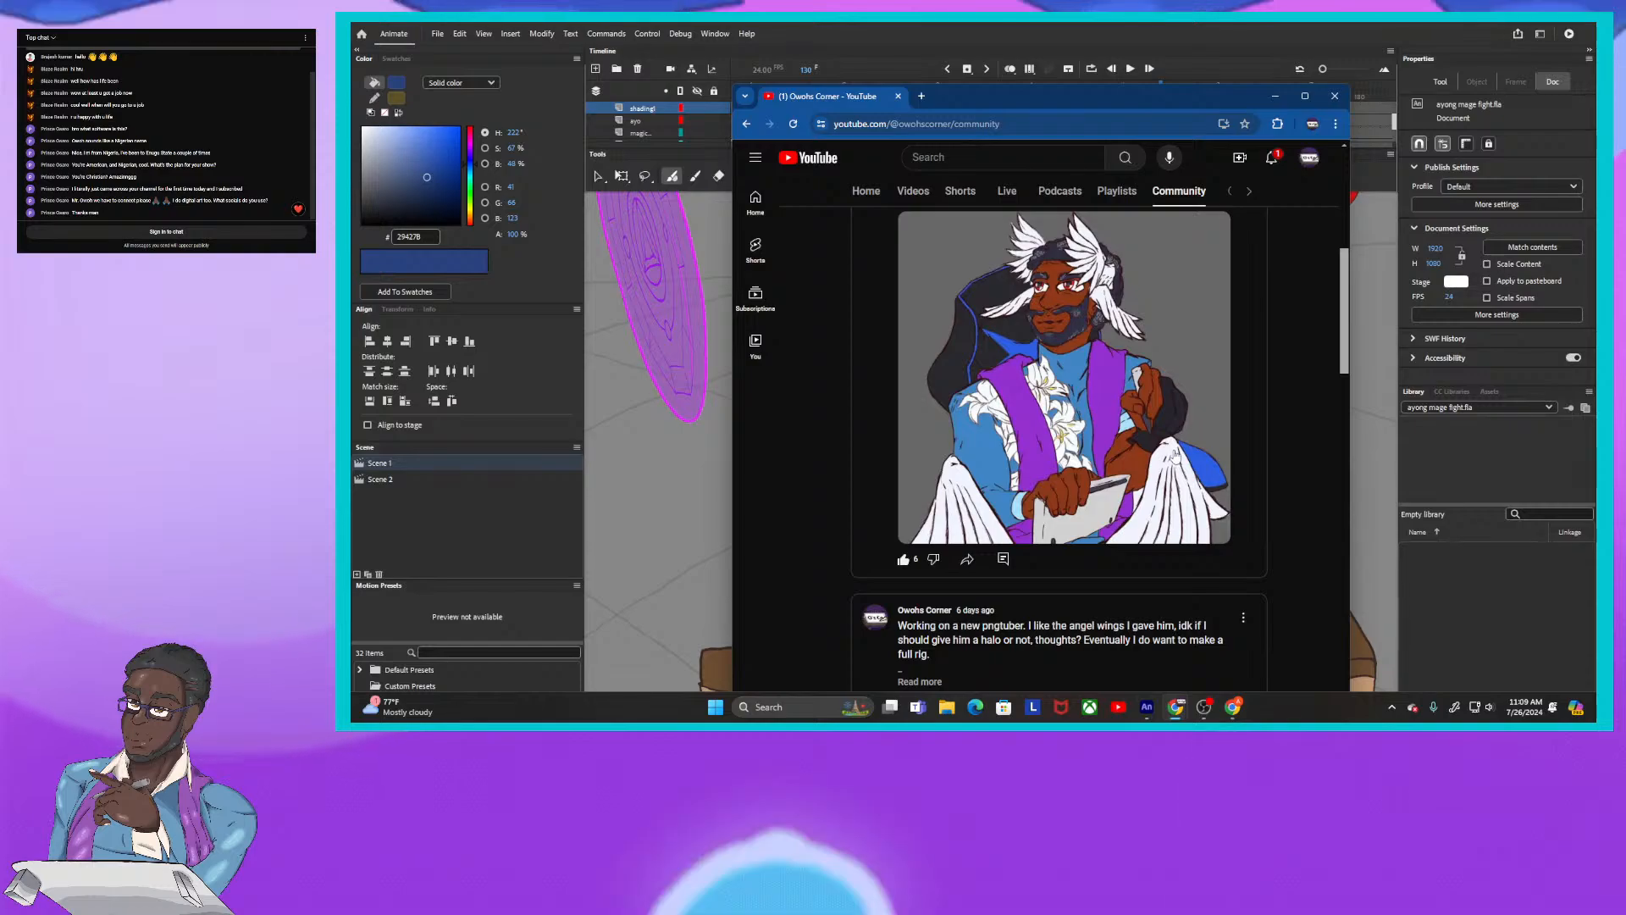
pyautogui.click(1107, 453)
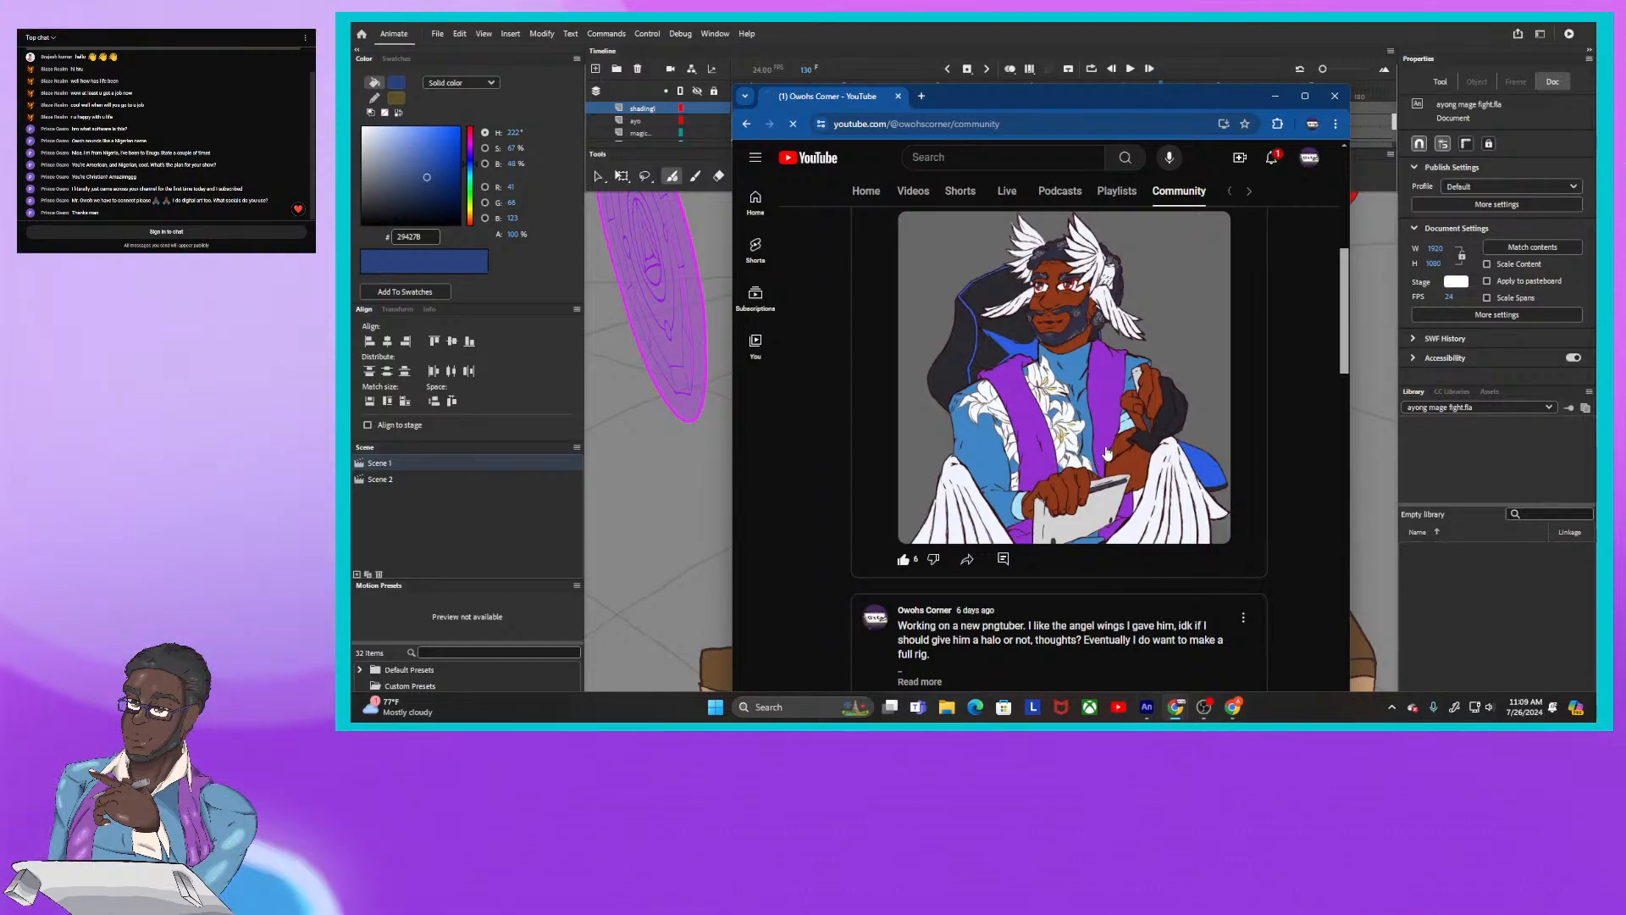
pyautogui.scroll(-3, 1135, 509)
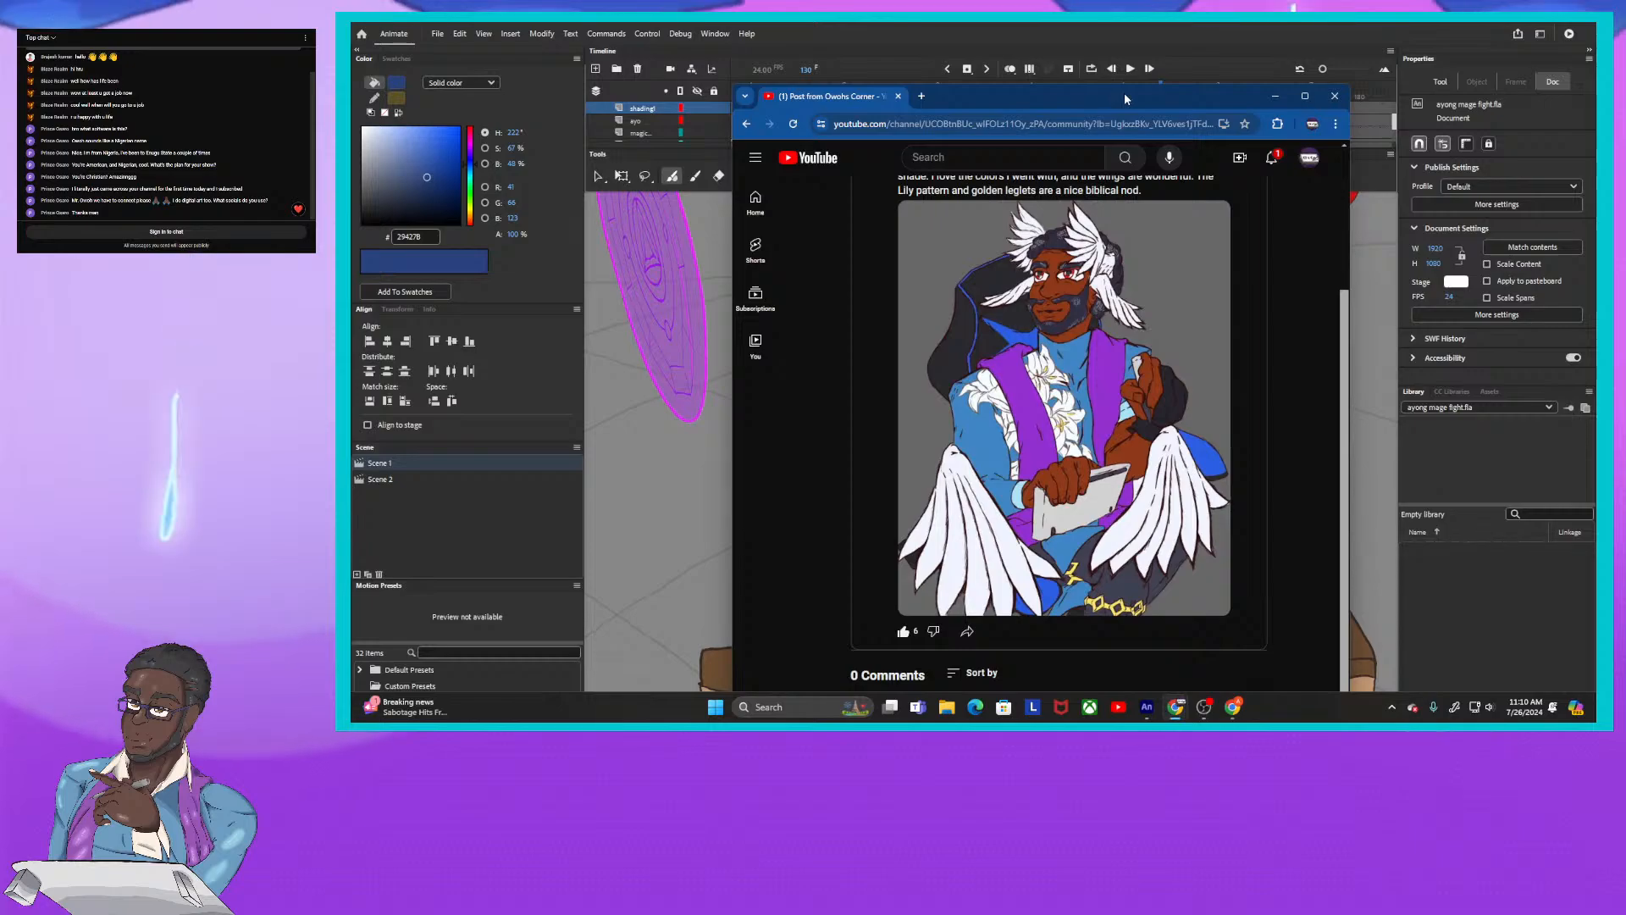
pyautogui.moveTo(1106, 94); pyautogui.dragTo(1625, 94)
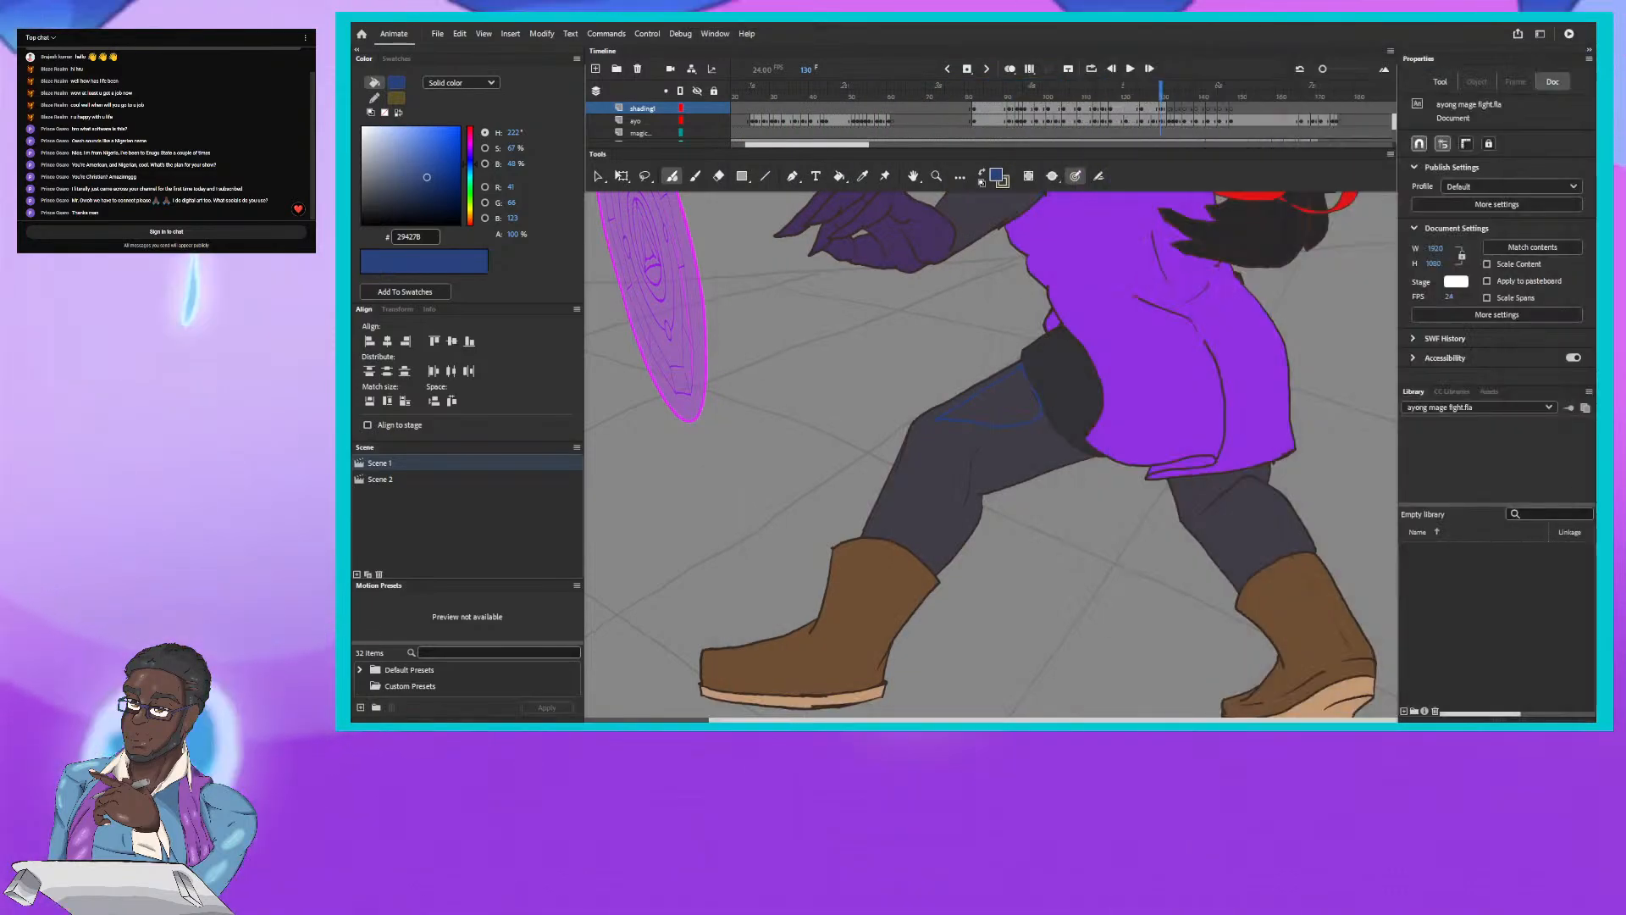
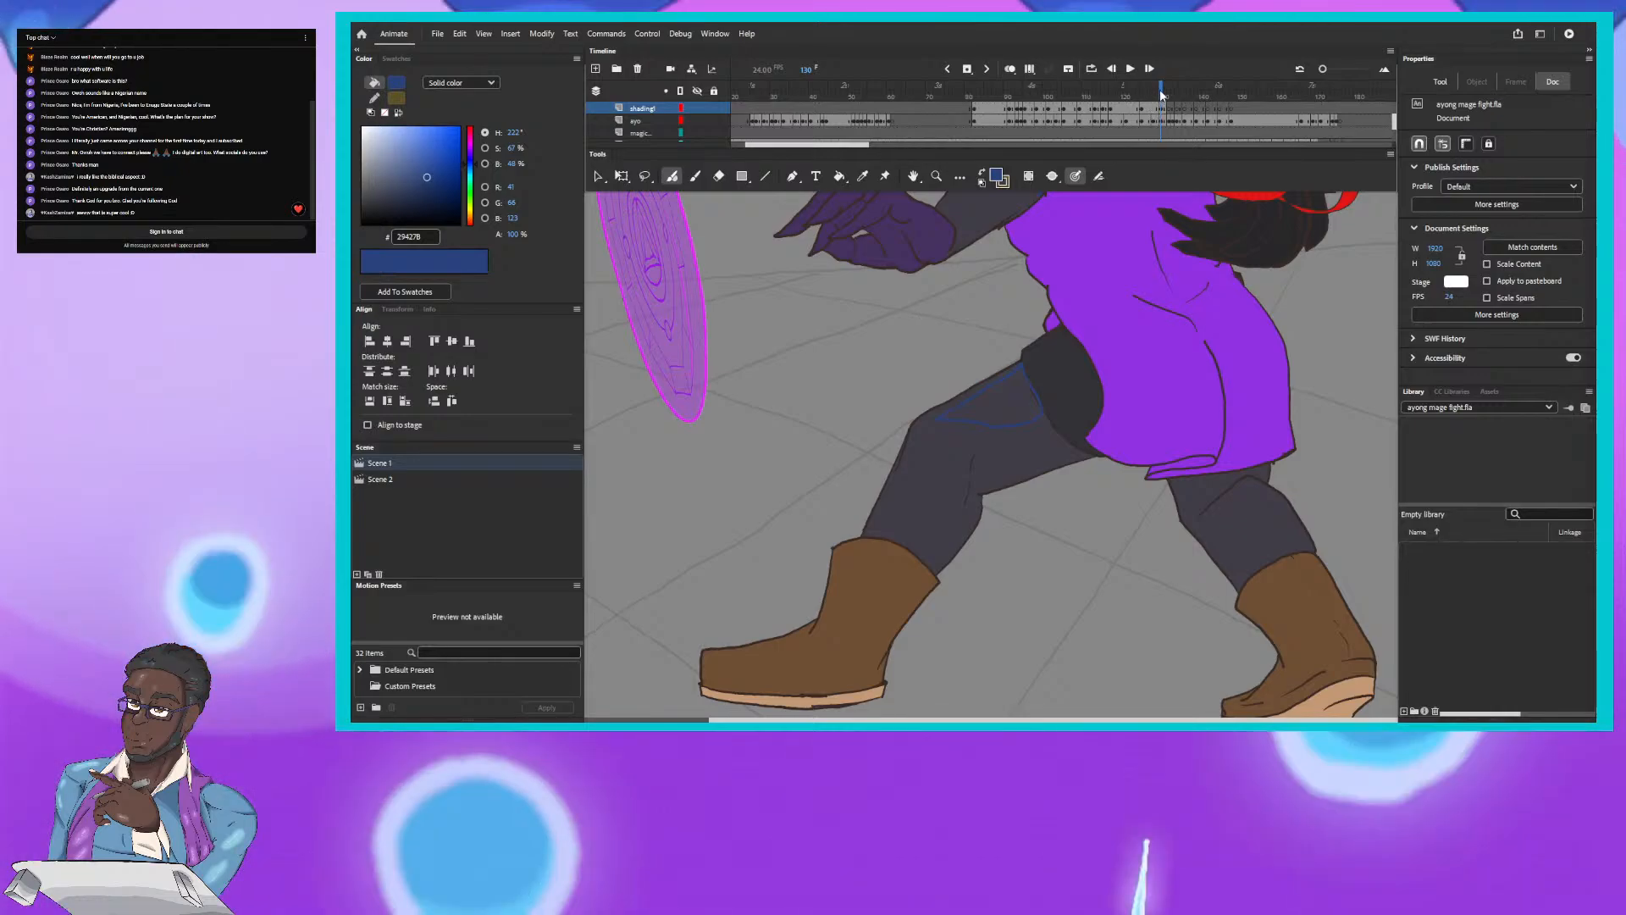
# Step: Outline shadows on the front trouser leg below the knee and along the top of the front boot on frame 130
pyautogui.moveTo(1160, 88); pyautogui.dragTo(1160, 88)
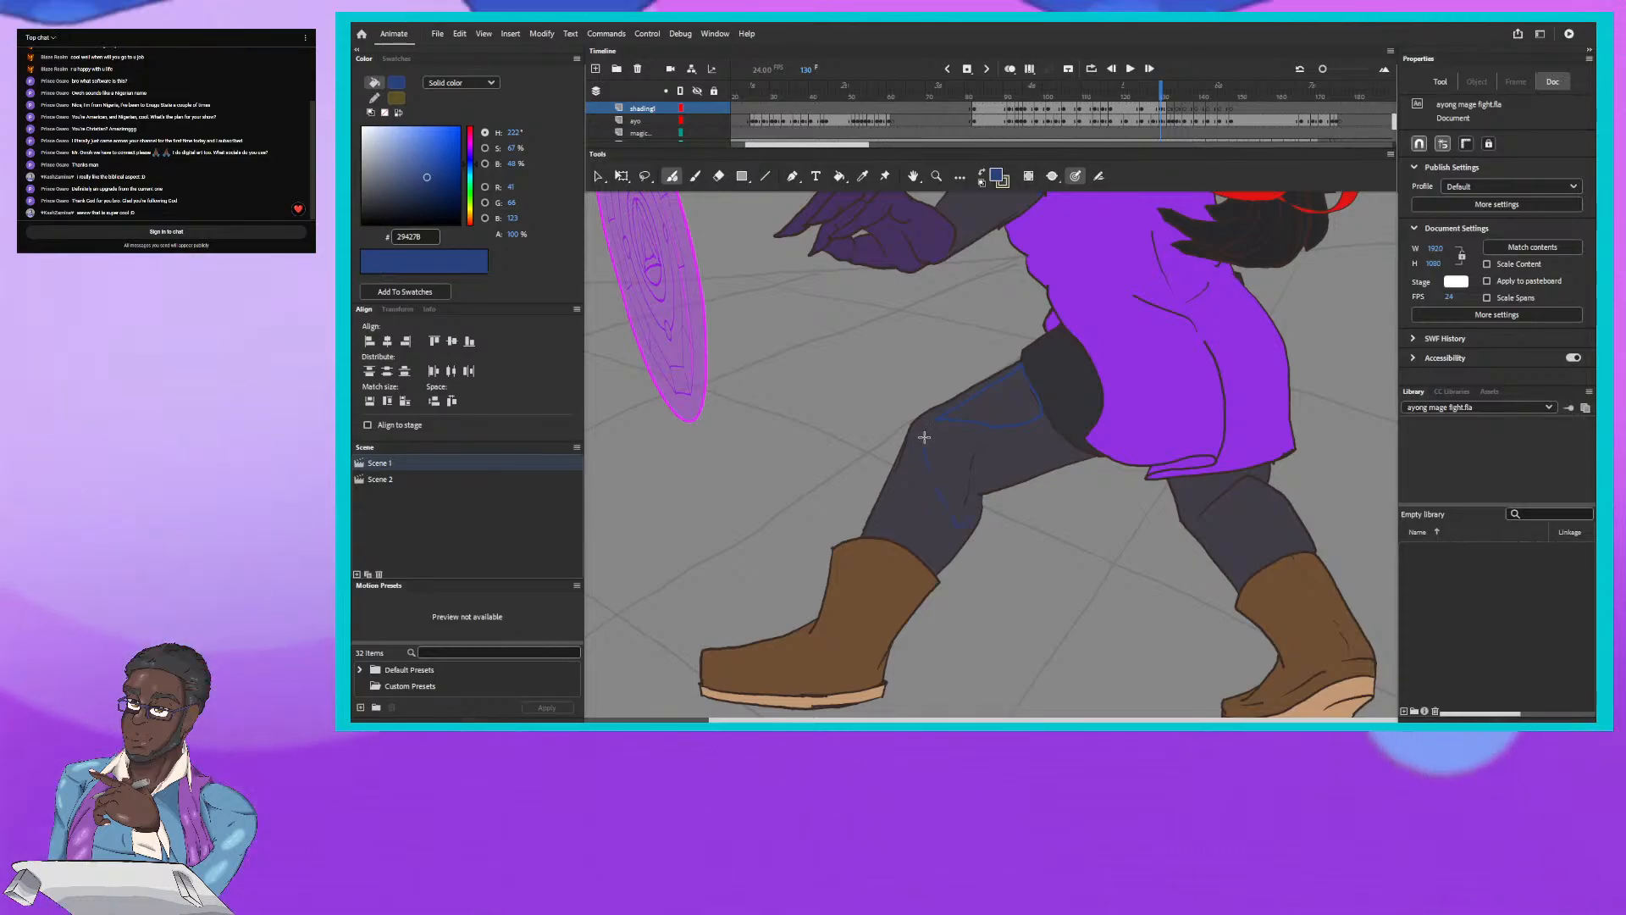
pyautogui.moveTo(973, 534); pyautogui.dragTo(935, 575)
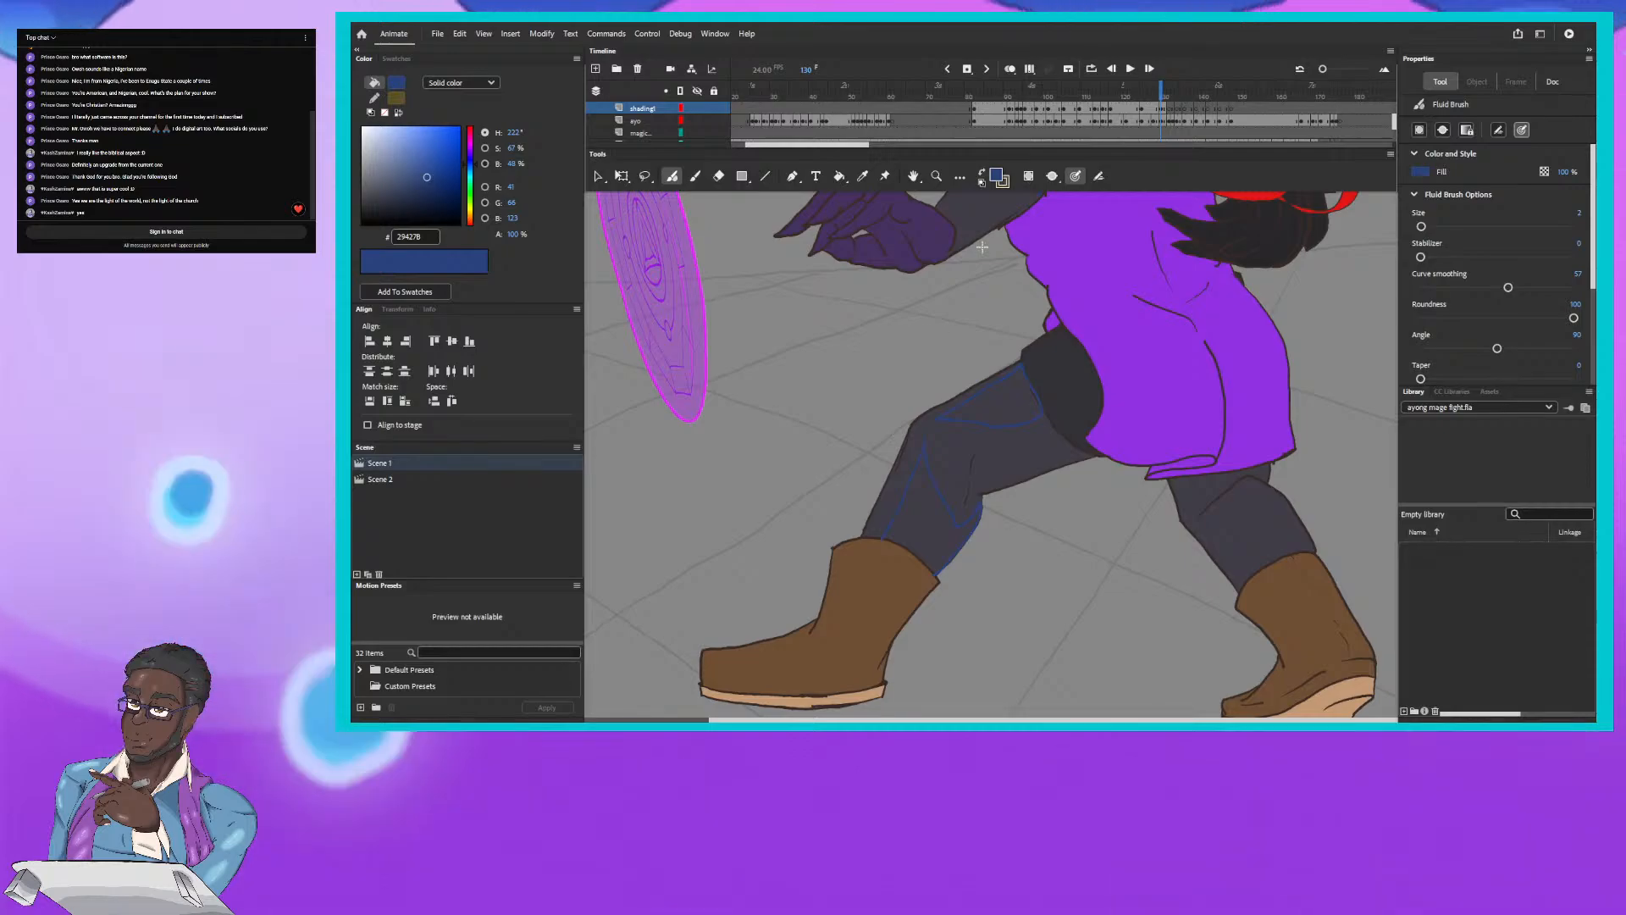
pyautogui.click(1163, 95)
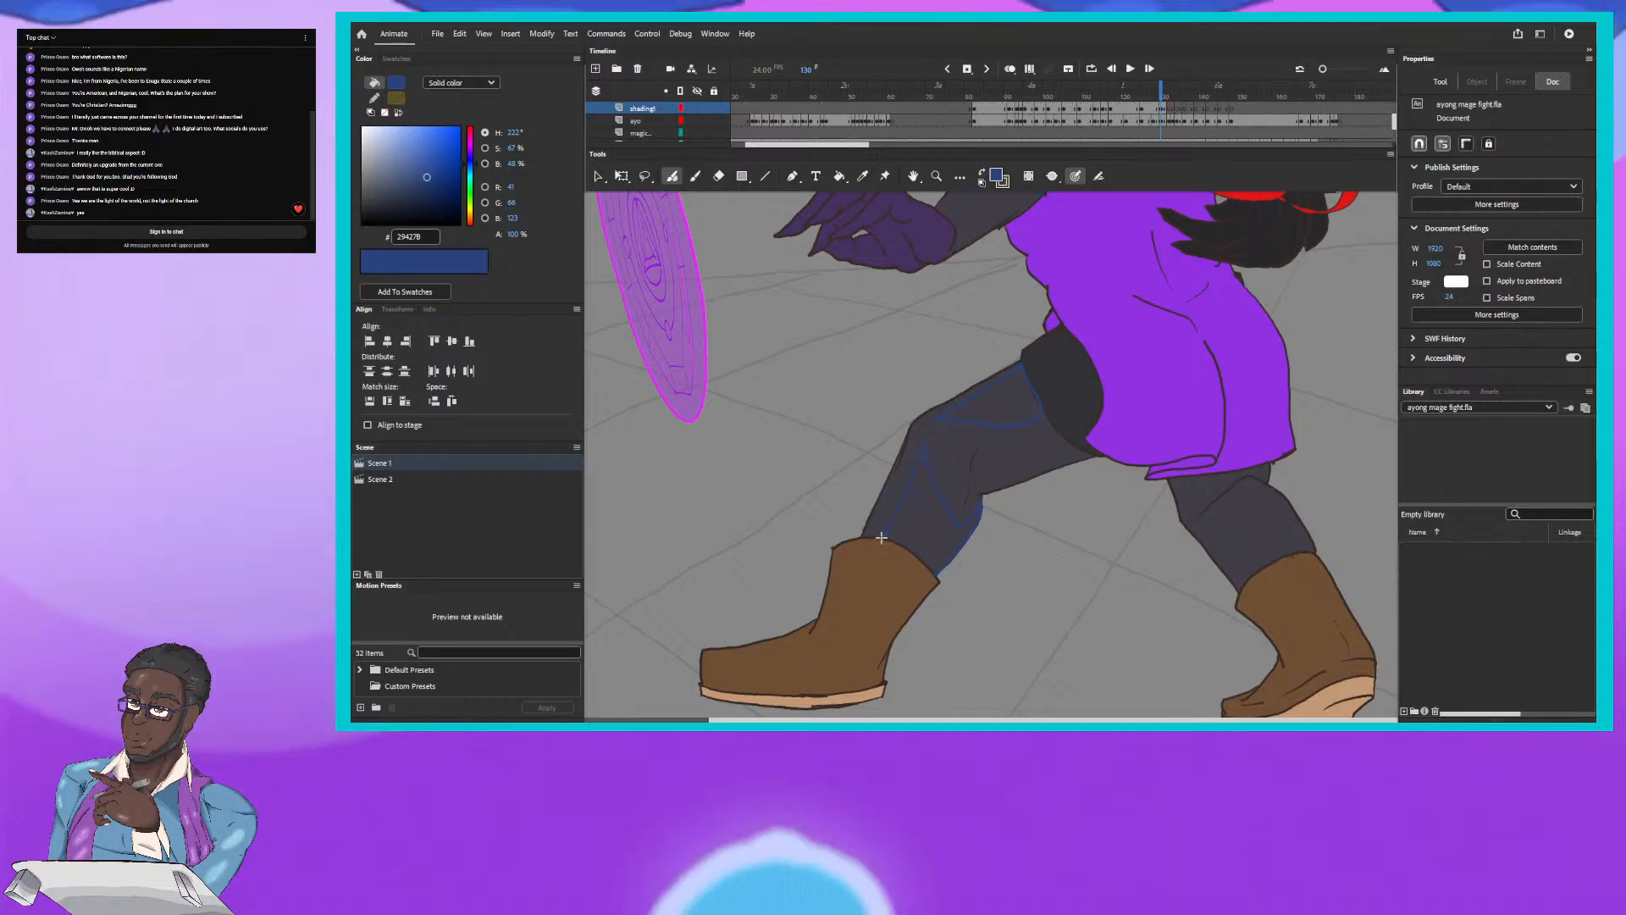
pyautogui.moveTo(881, 537); pyautogui.dragTo(835, 586)
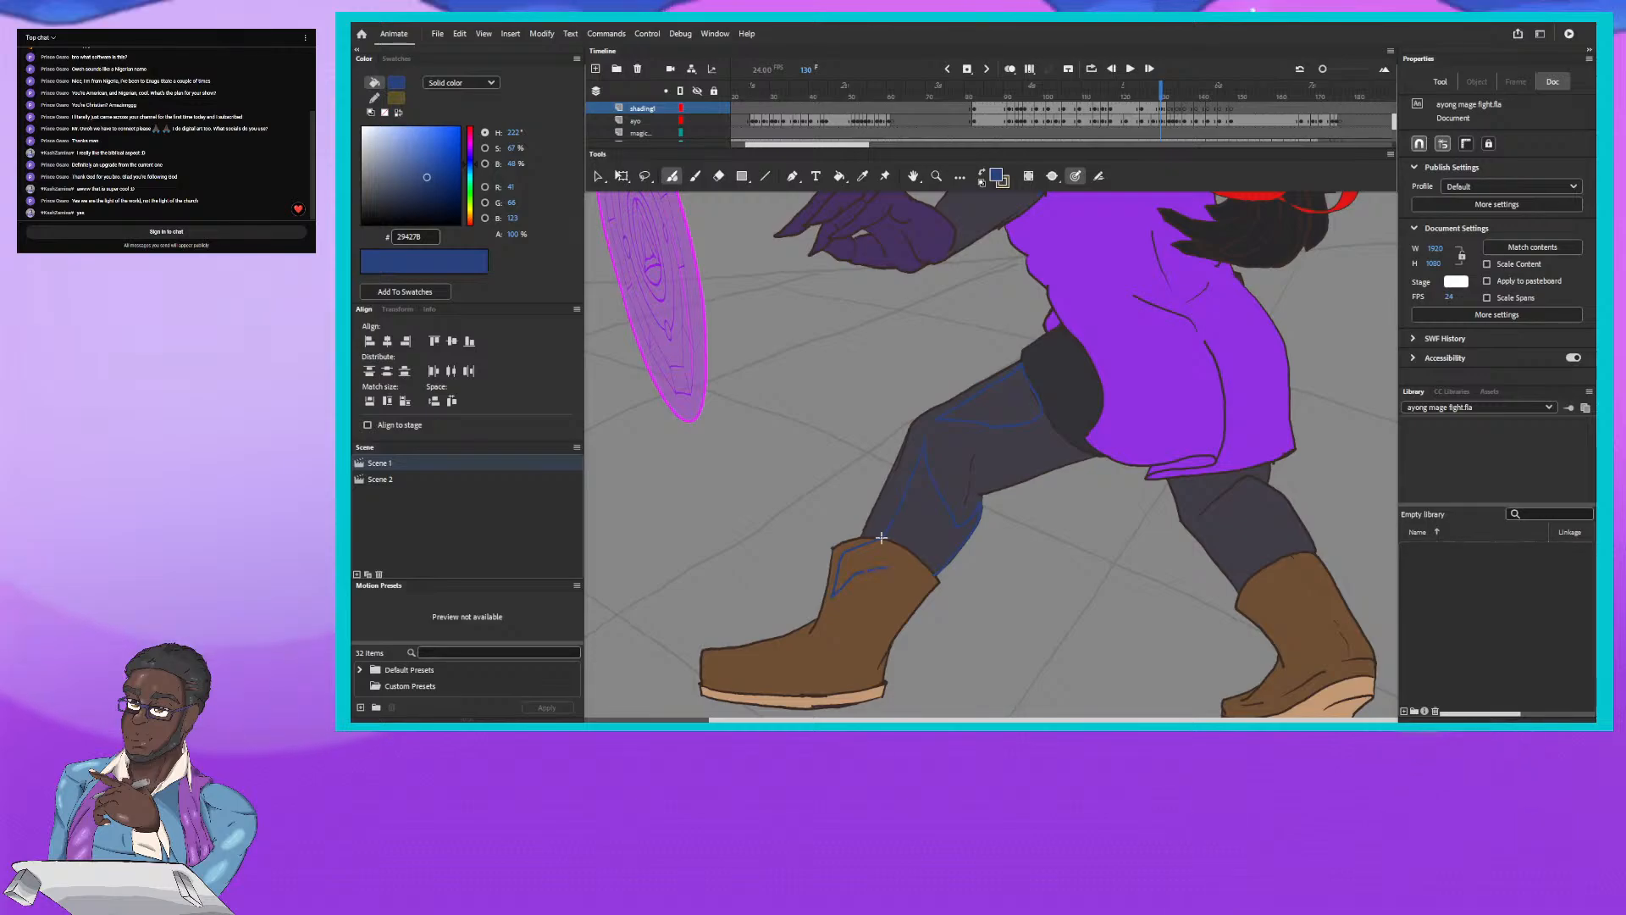
pyautogui.moveTo(900, 564); pyautogui.dragTo(911, 582)
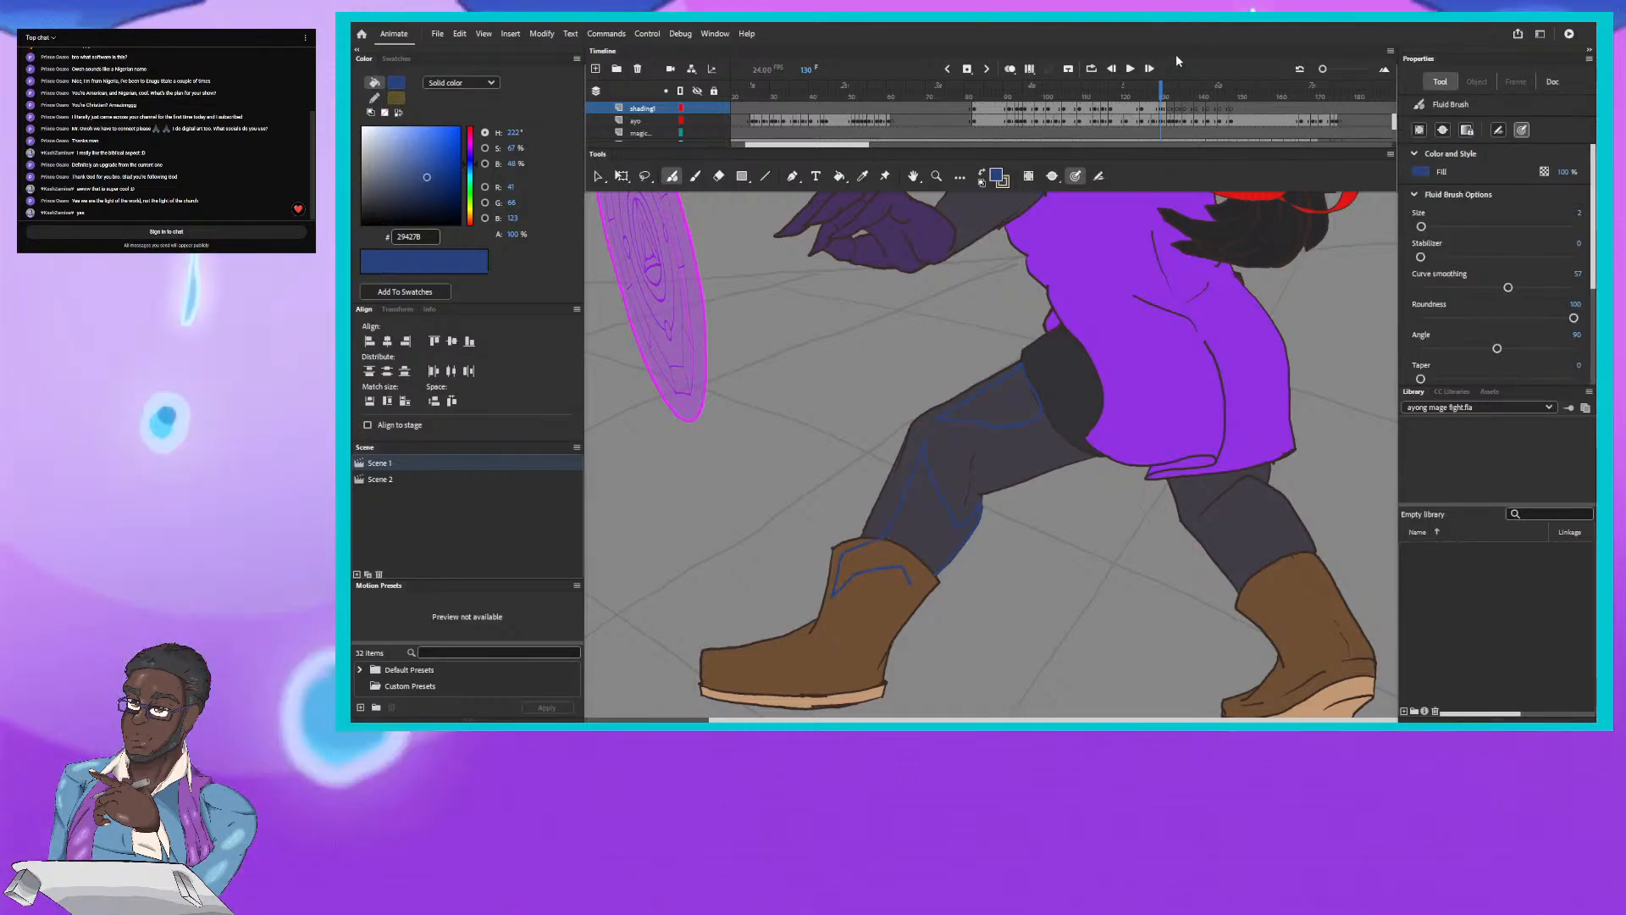
# Step: Outline the curved shadow edge down the front boot's shaft on frame 130, comparing it with frame 129
pyautogui.click(1160, 92)
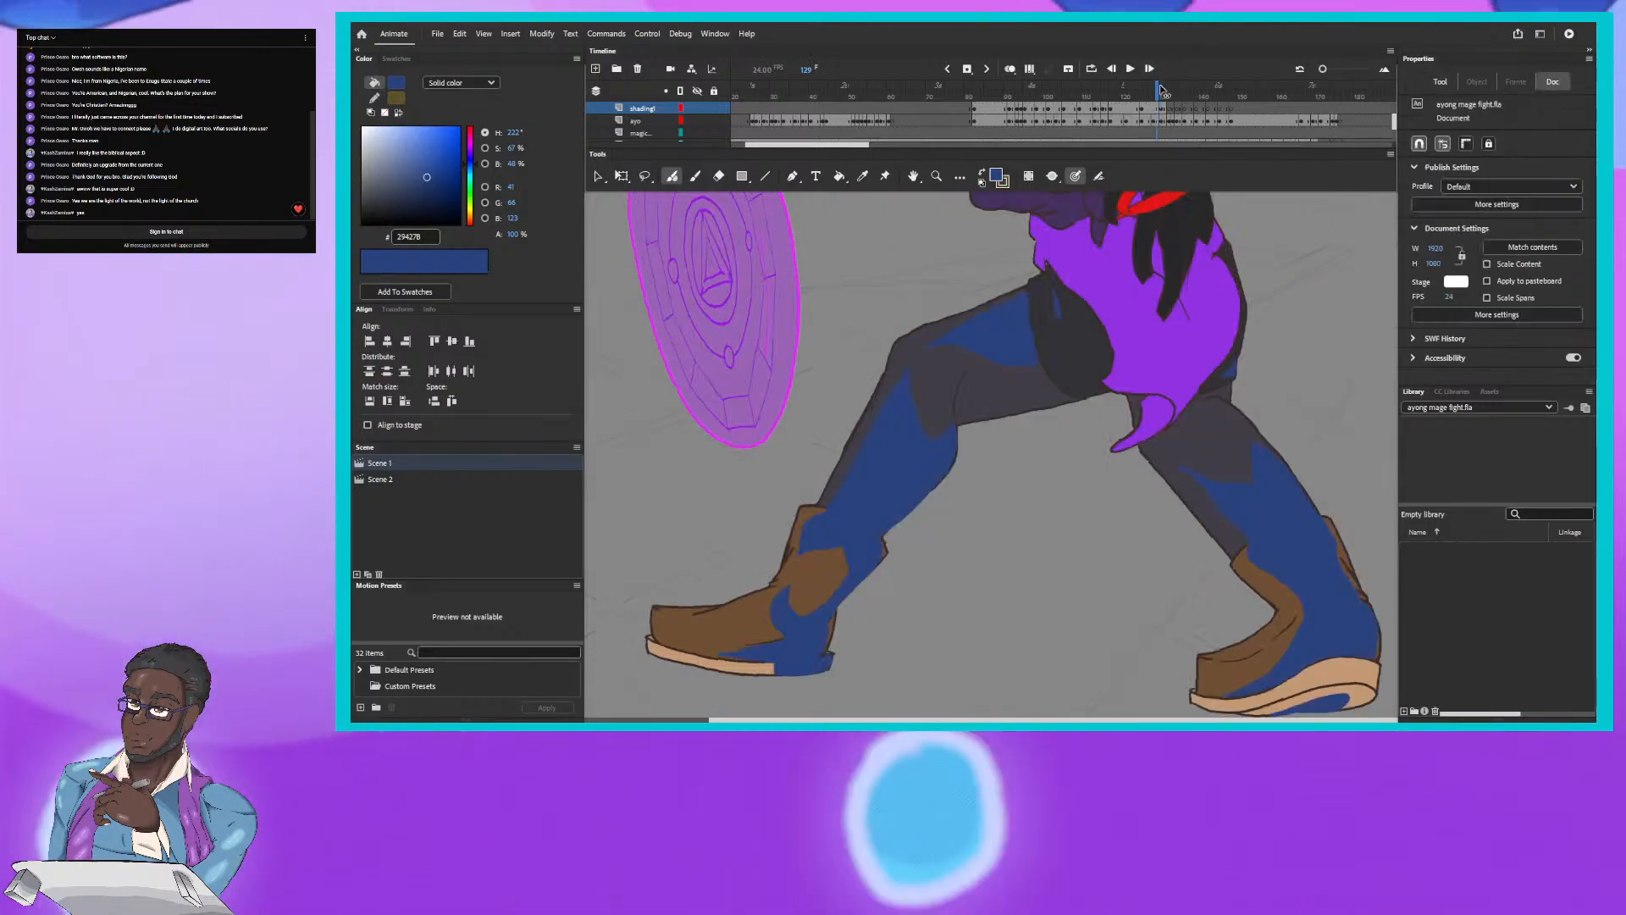
pyautogui.click(1163, 93)
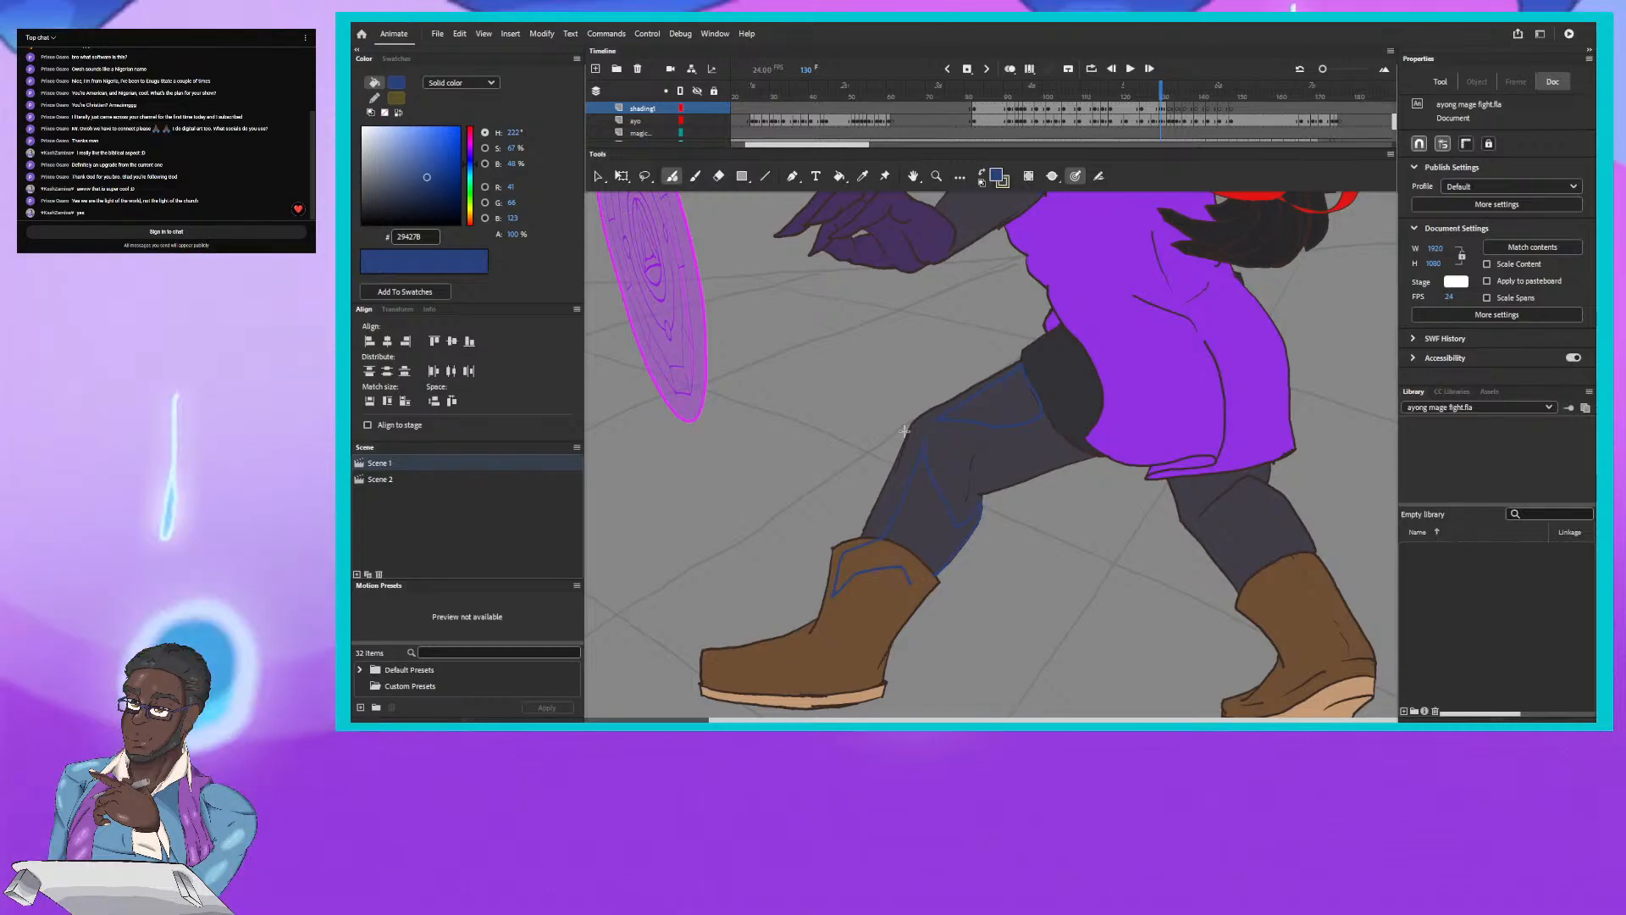
pyautogui.click(1160, 93)
pyautogui.click(1162, 94)
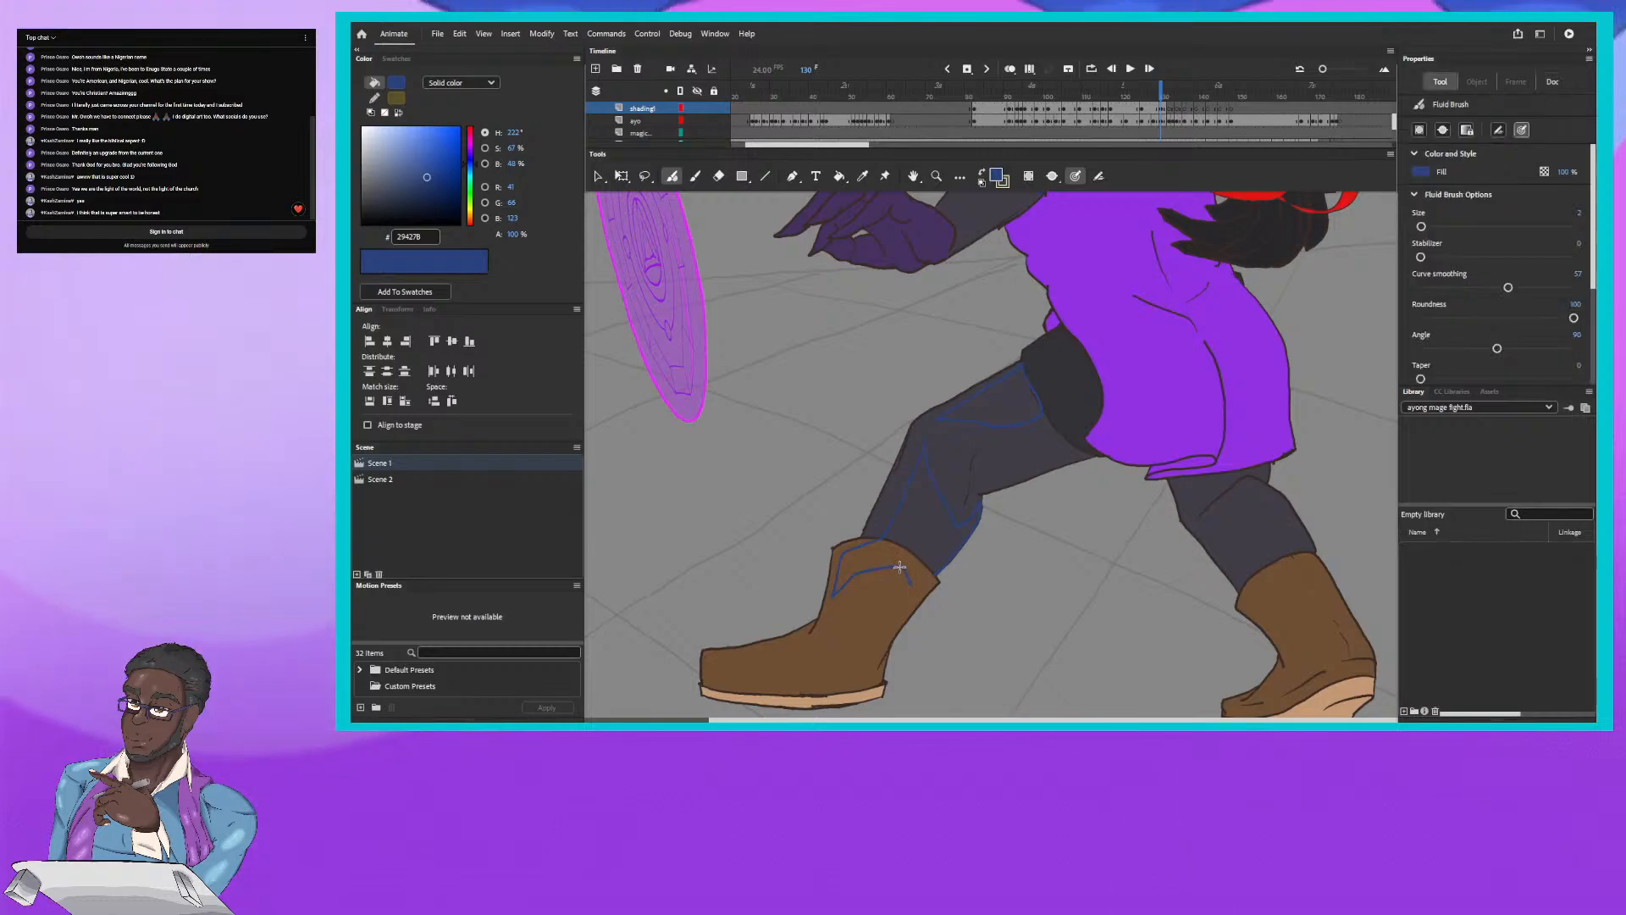
pyautogui.moveTo(898, 603); pyautogui.dragTo(899, 566)
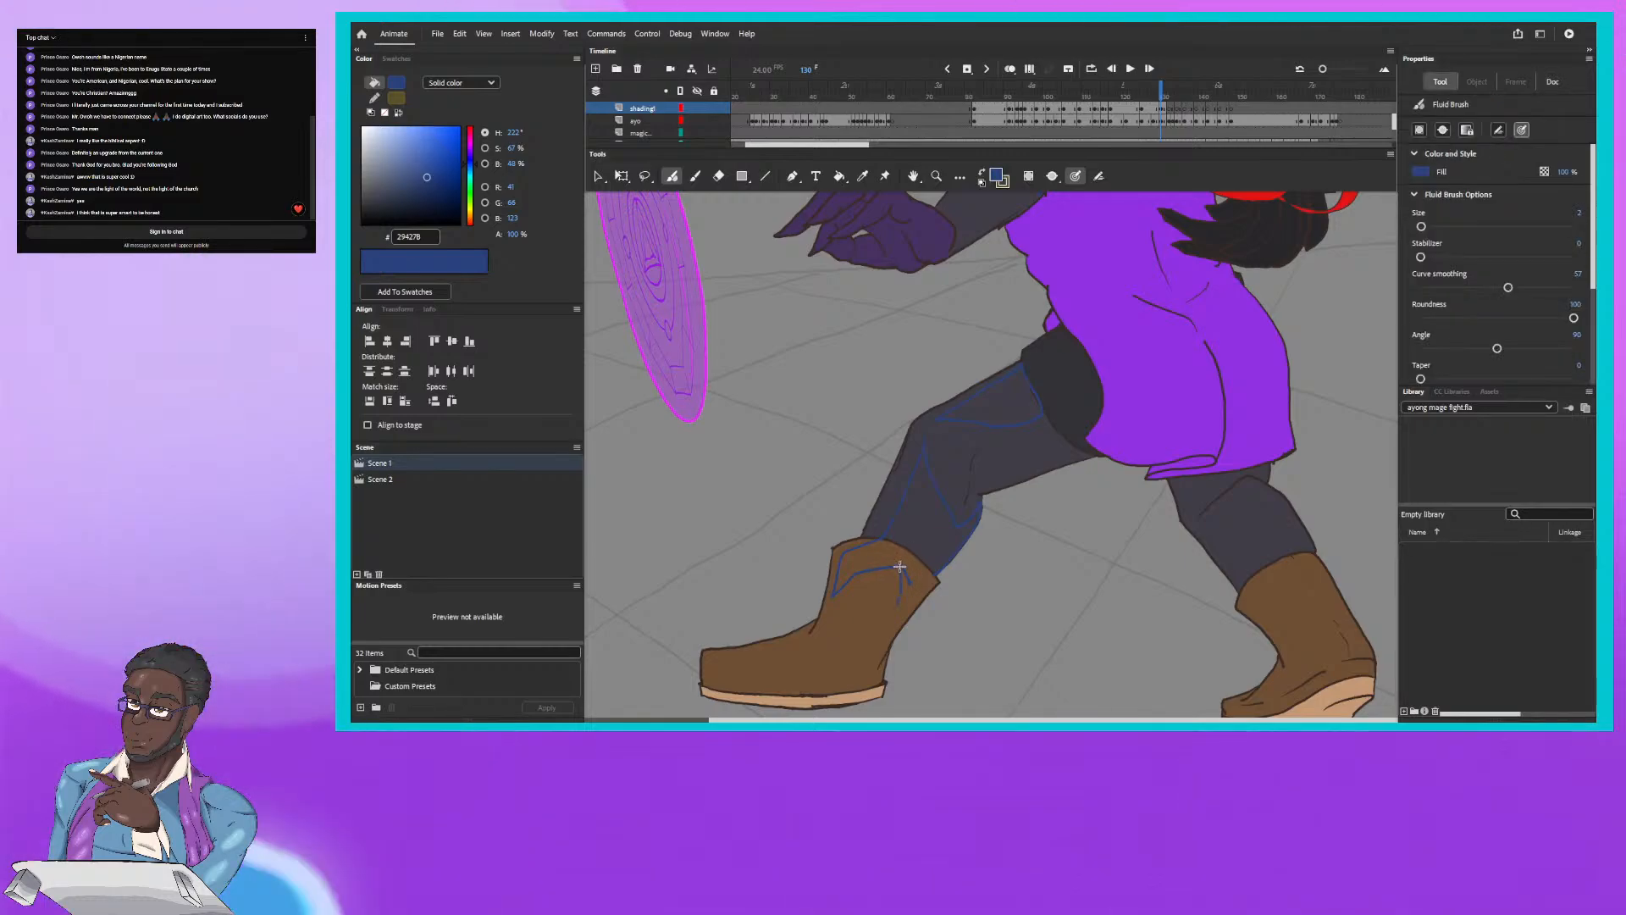
pyautogui.moveTo(838, 661); pyautogui.dragTo(899, 568)
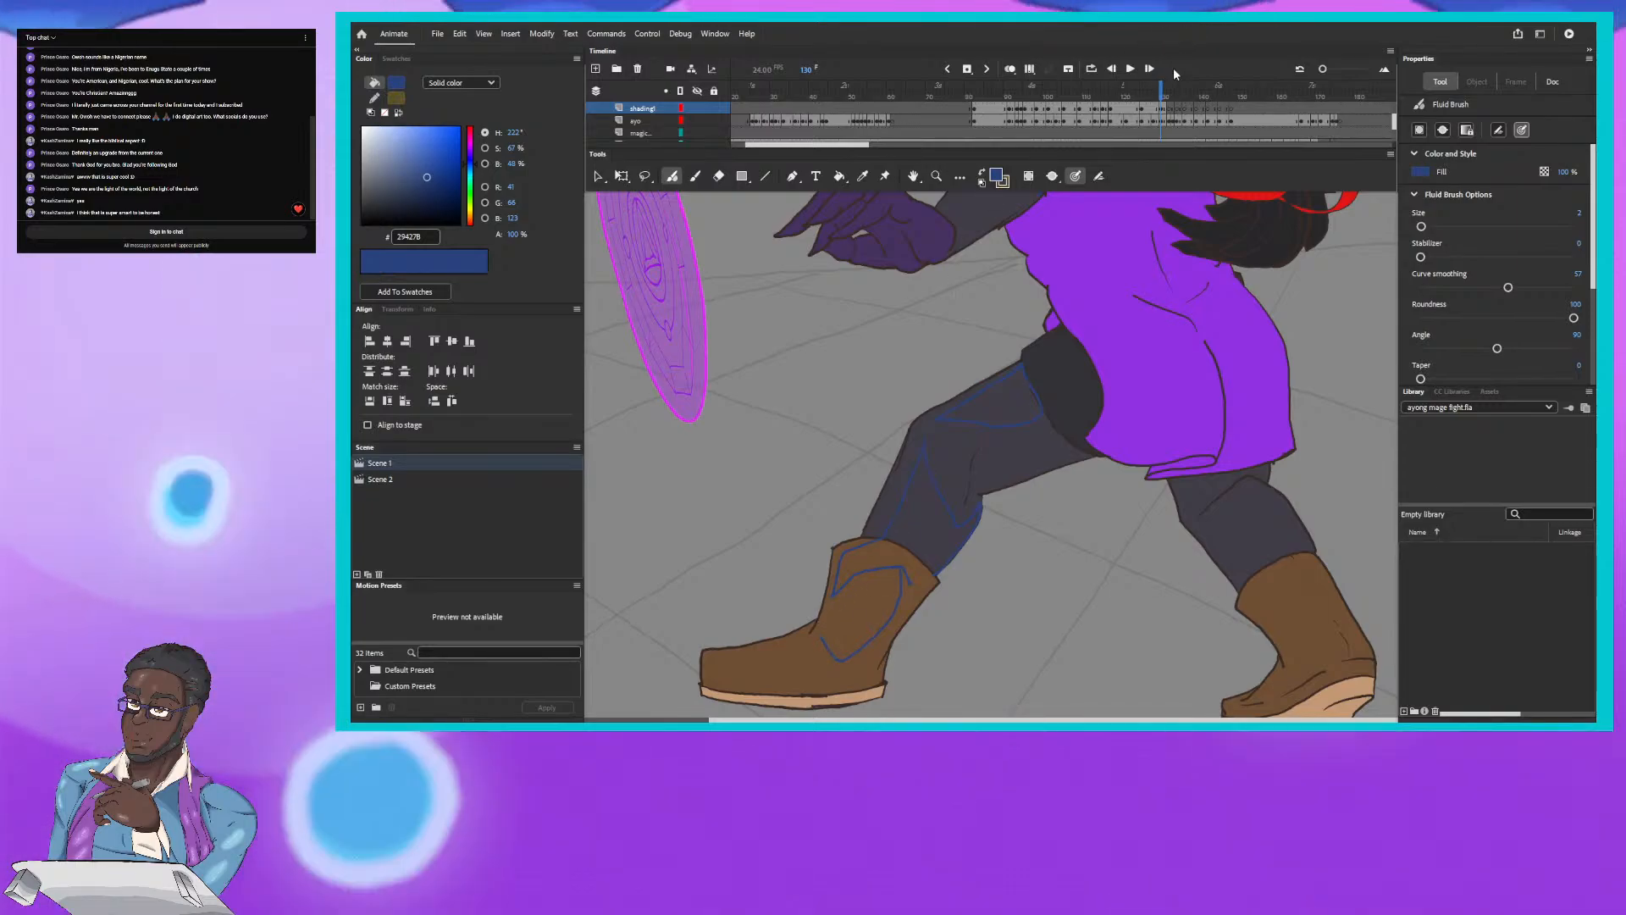
# Step: Outline the shadow down the back edge of the front boot and along its foot above the sole, matching frame 129
pyautogui.click(1158, 91)
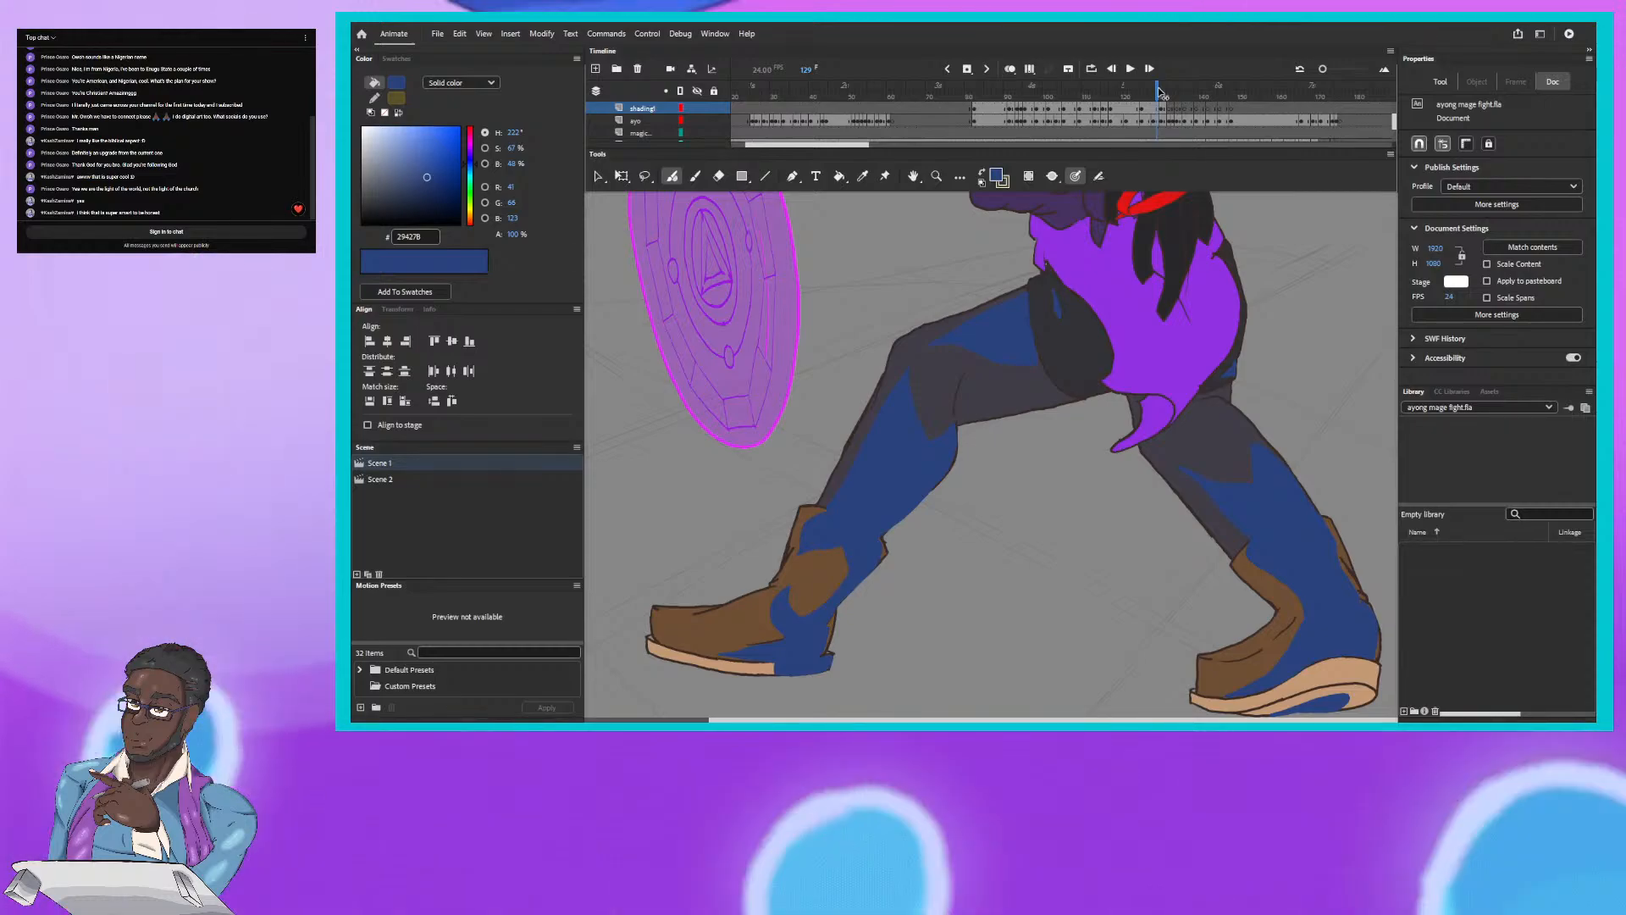
pyautogui.click(1161, 91)
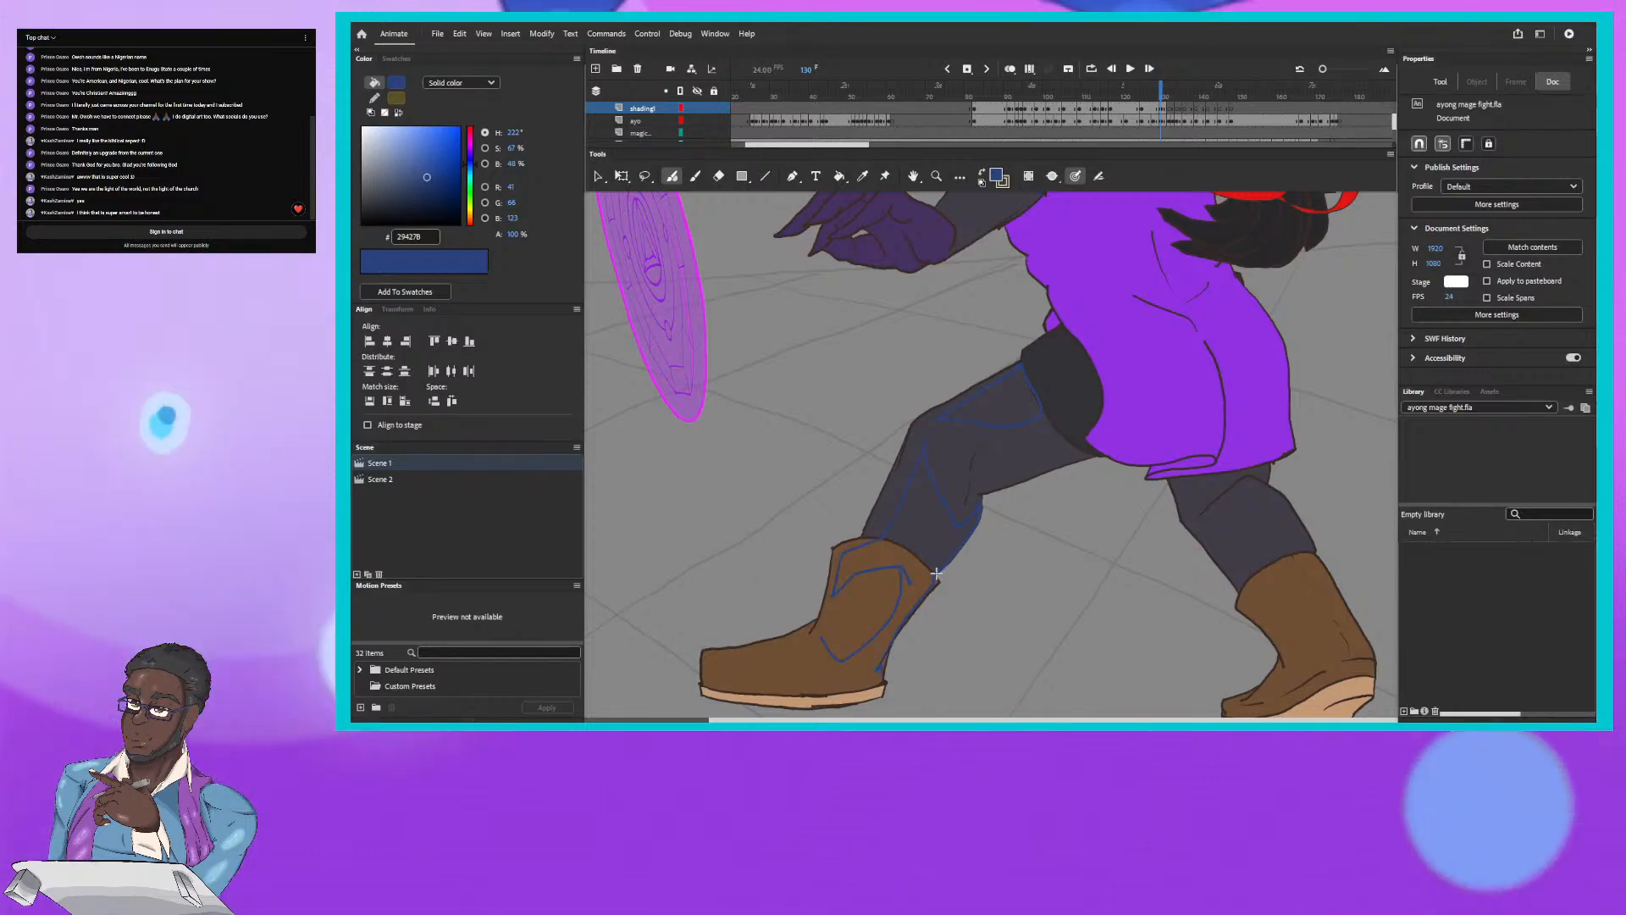
pyautogui.moveTo(878, 668); pyautogui.dragTo(883, 678)
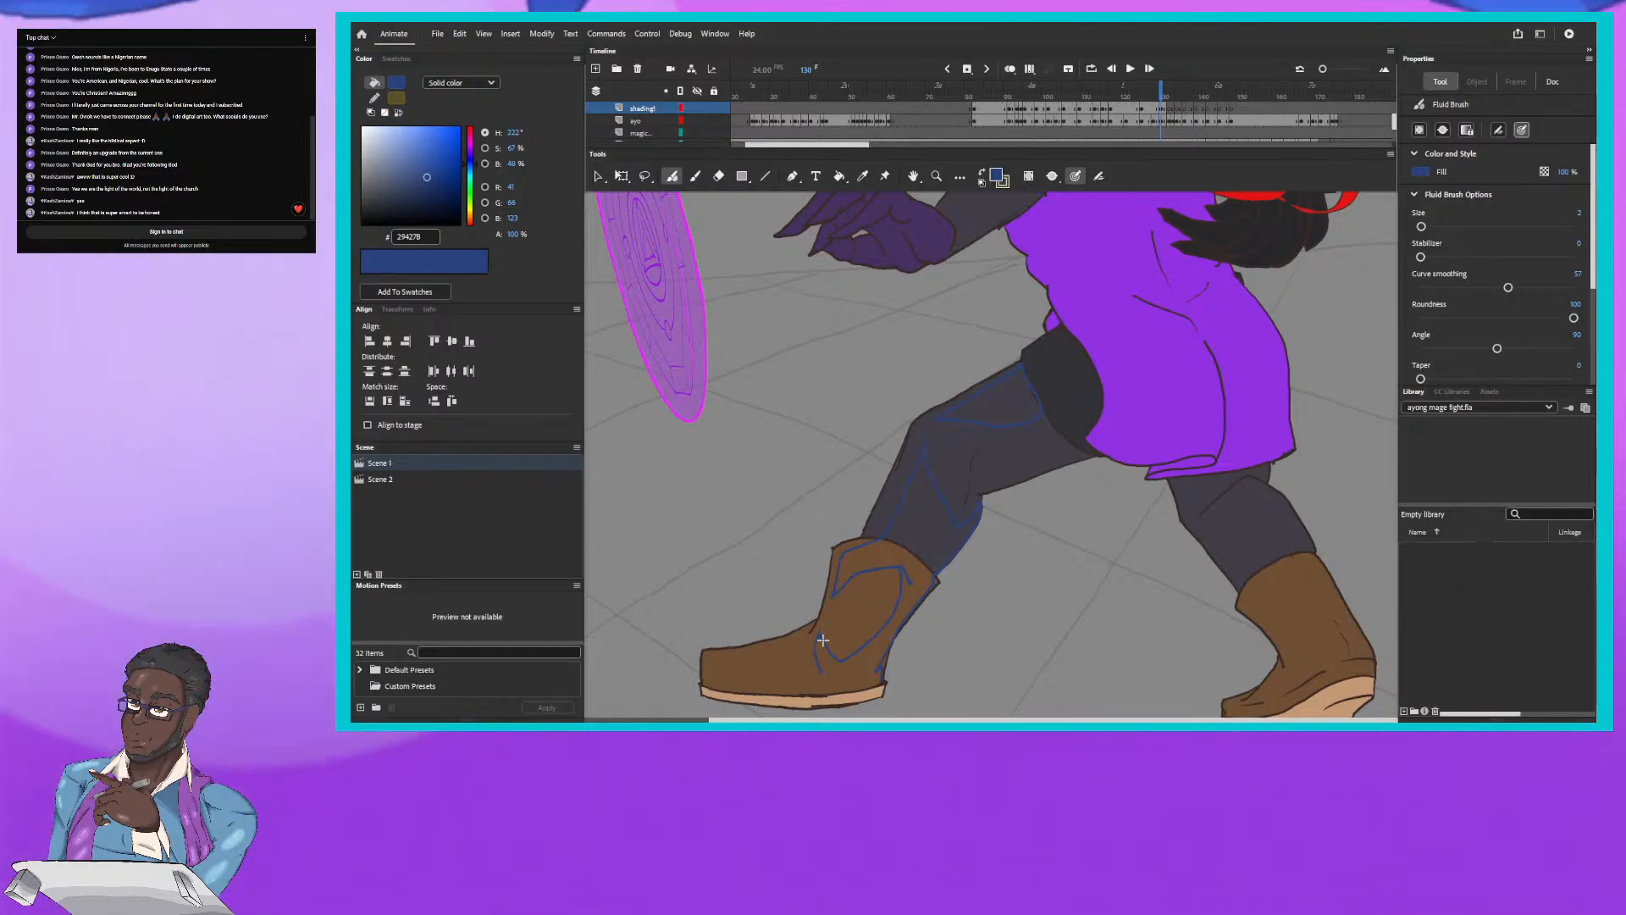
pyautogui.click(1161, 93)
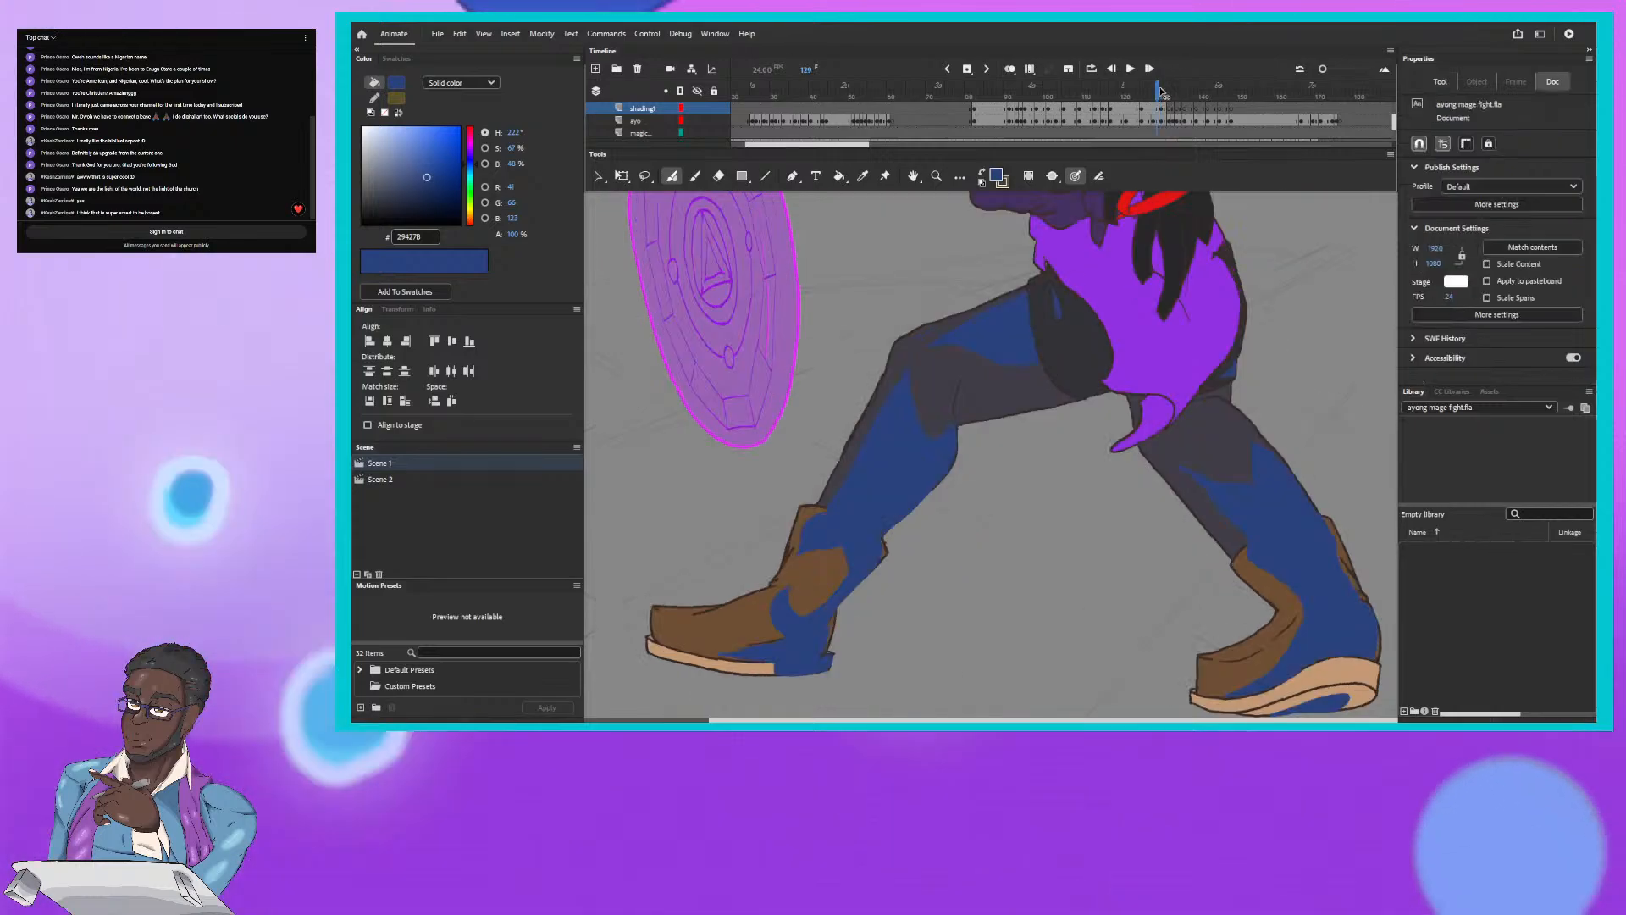
pyautogui.press('.')
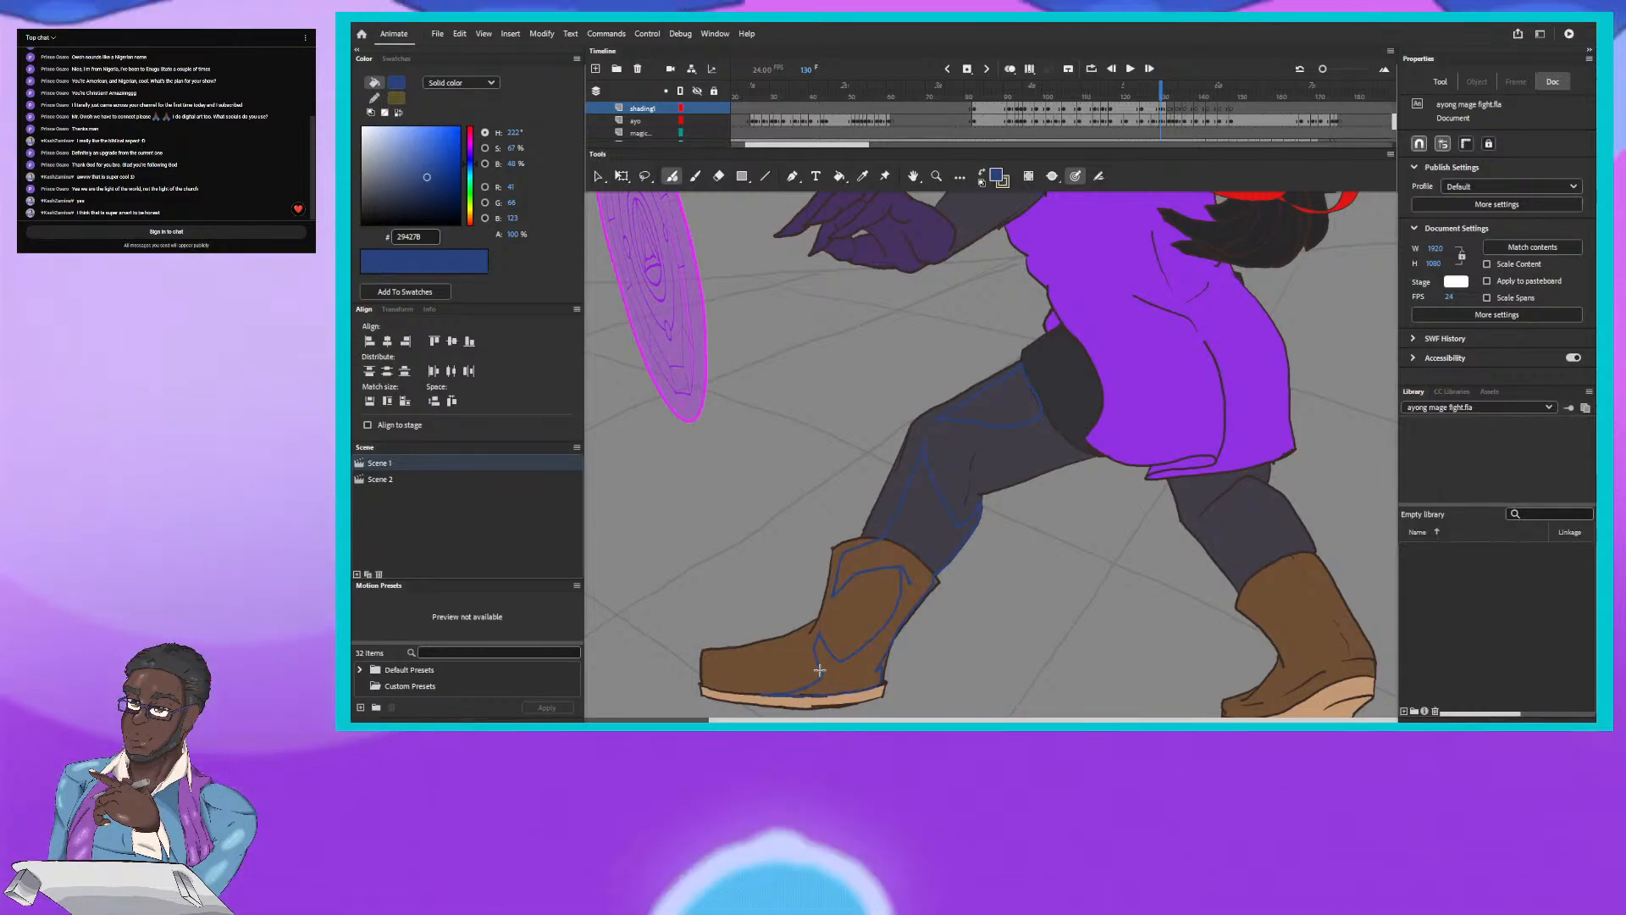
# Step: Close the shadow outlines at the front boot's heel and sole, and fill the boot and lower trouser leg shadows with dark blue
pyautogui.click(872, 663)
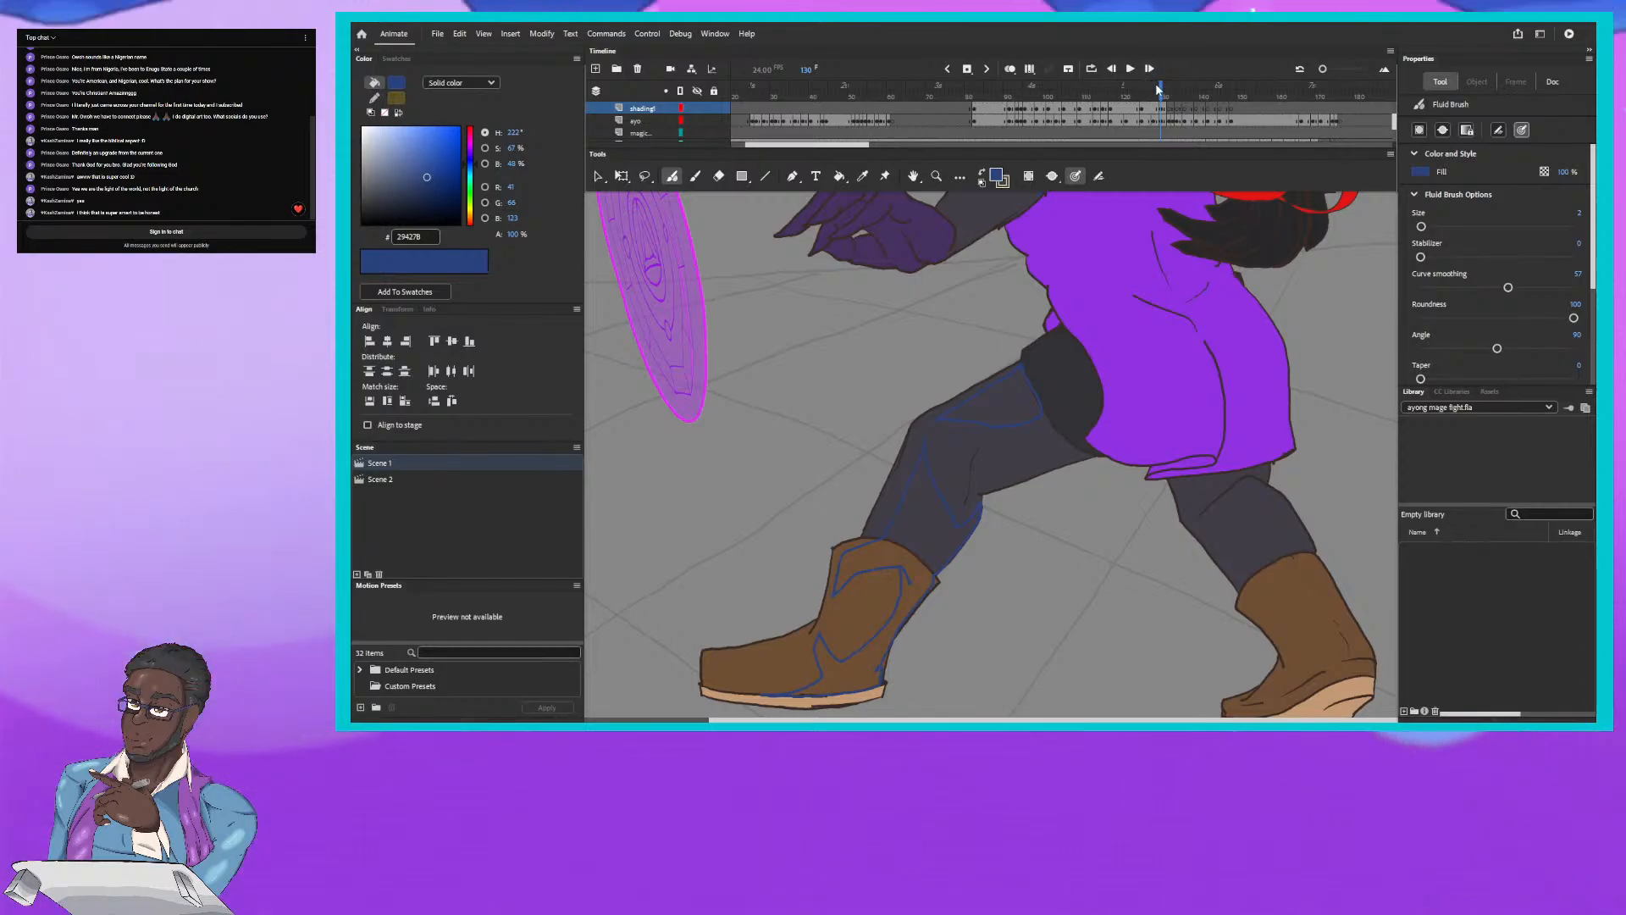
pyautogui.moveTo(1160, 92); pyautogui.dragTo(1161, 90)
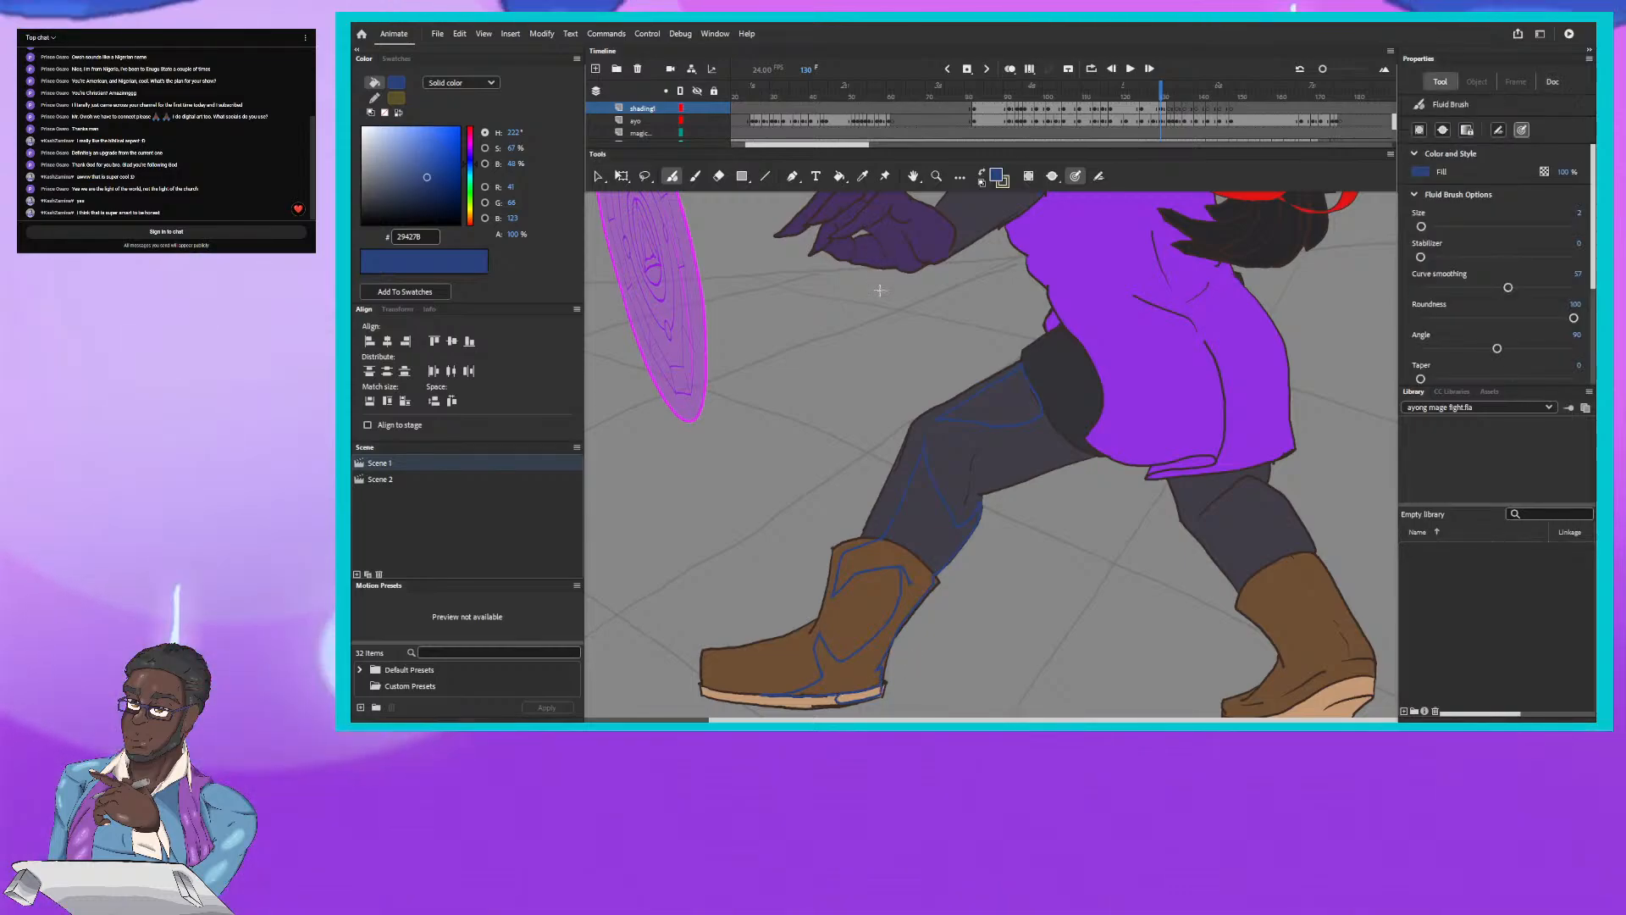
pyautogui.click(847, 686)
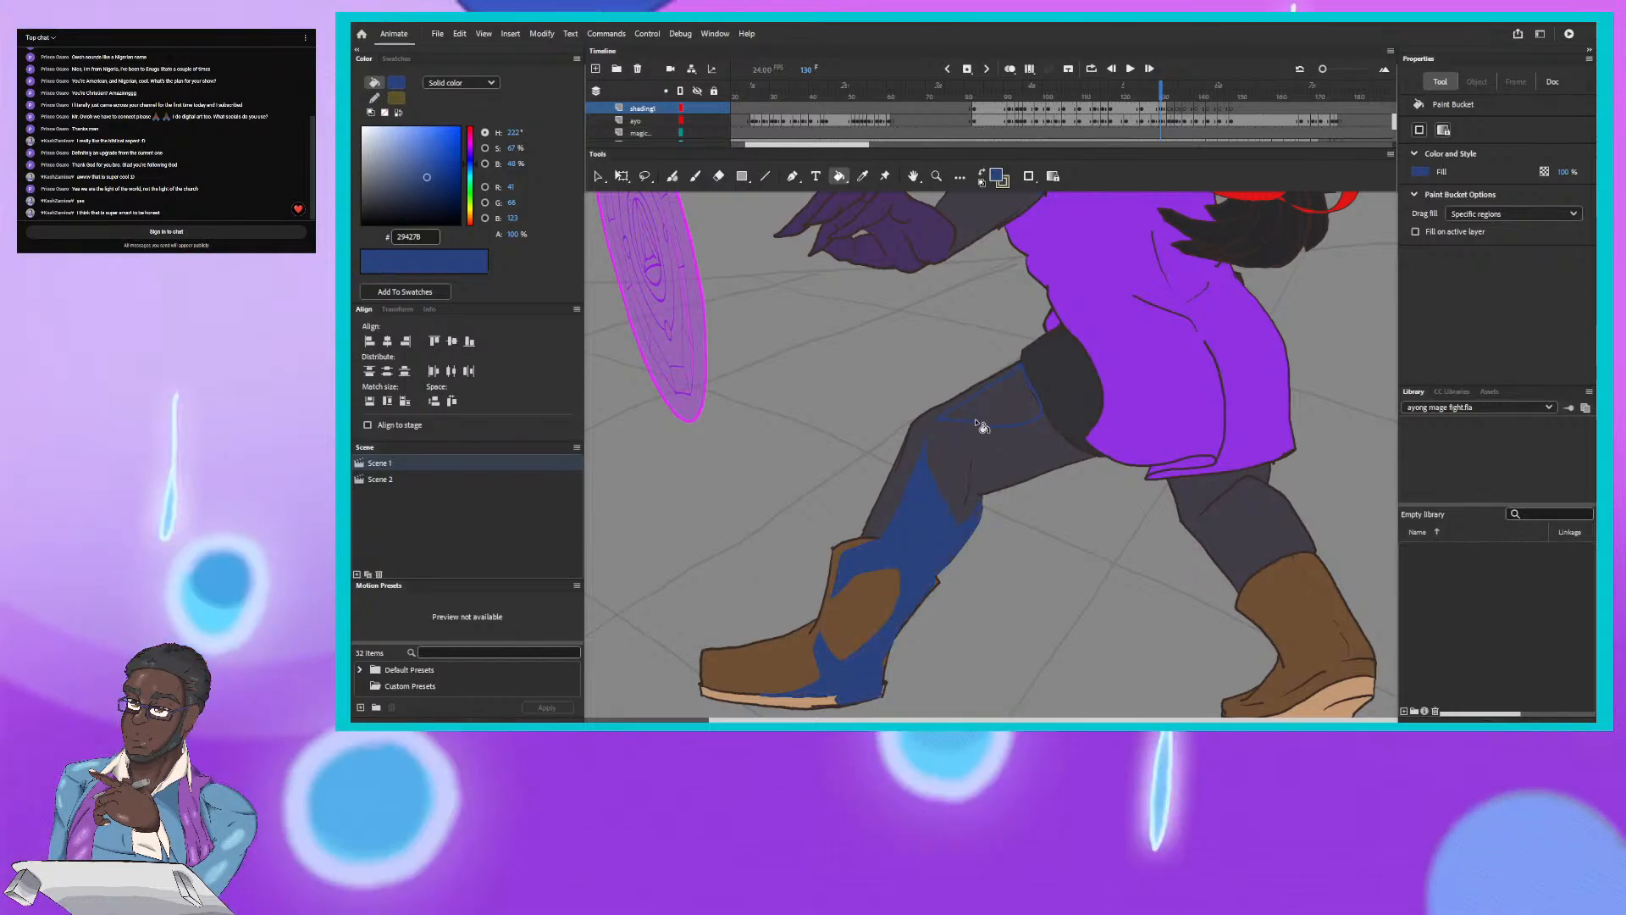
# Step: Fill the outlined shadow on top of the front thigh with dark blue on frame 130
pyautogui.click(986, 408)
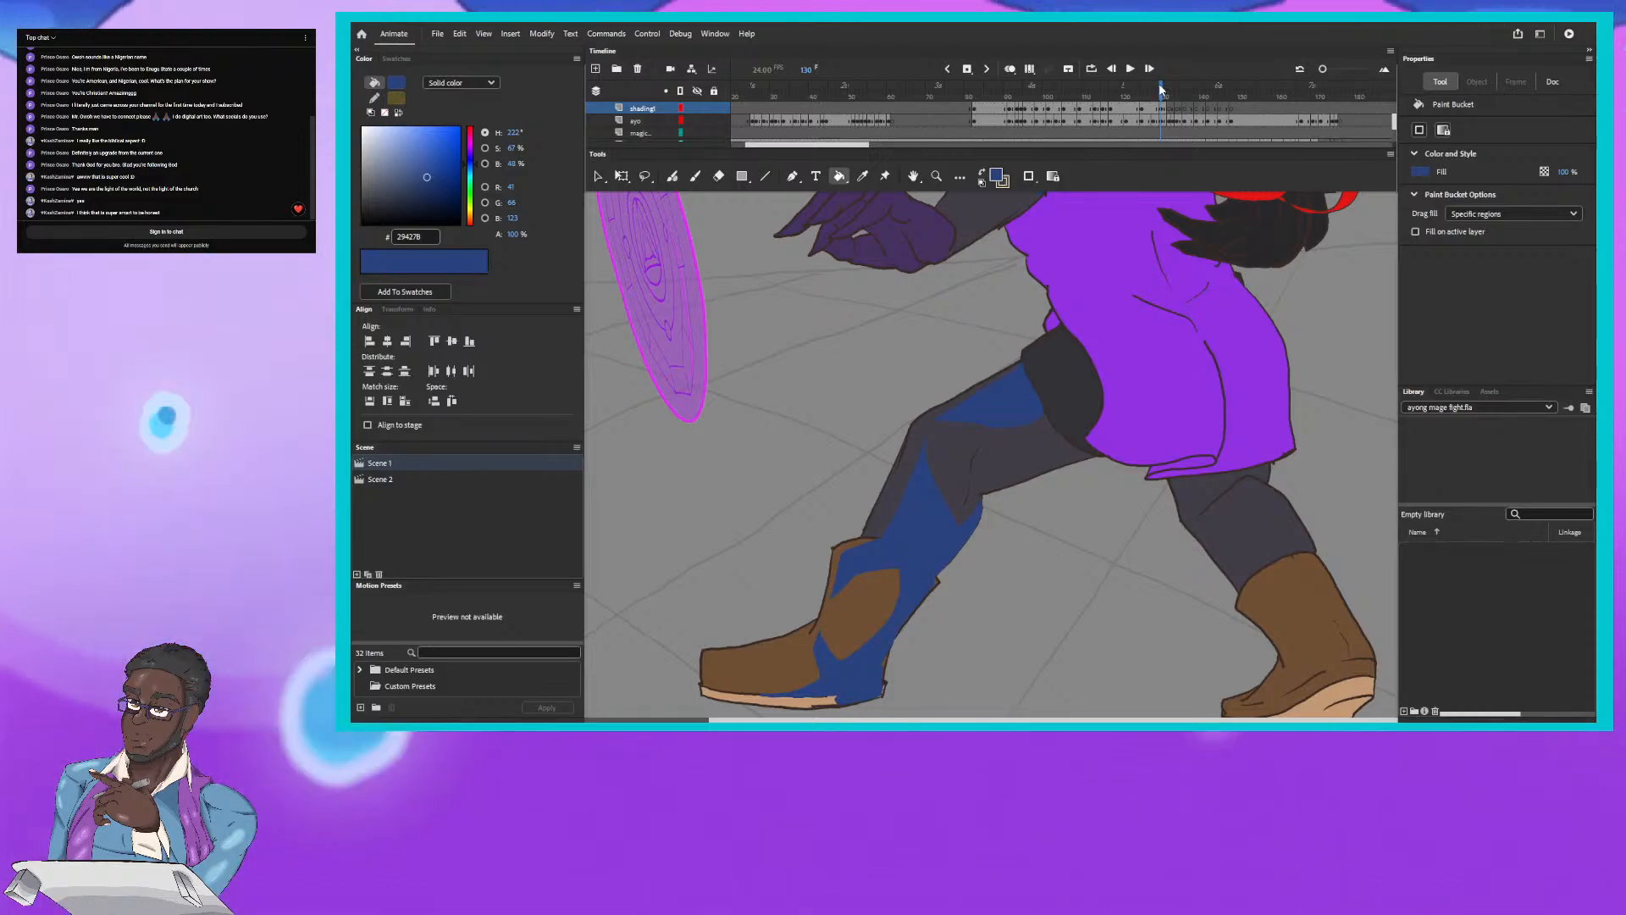
# Step: Step back and forth through the frames before 130 to examine how the leg shadows were shaded
pyautogui.click(1159, 90)
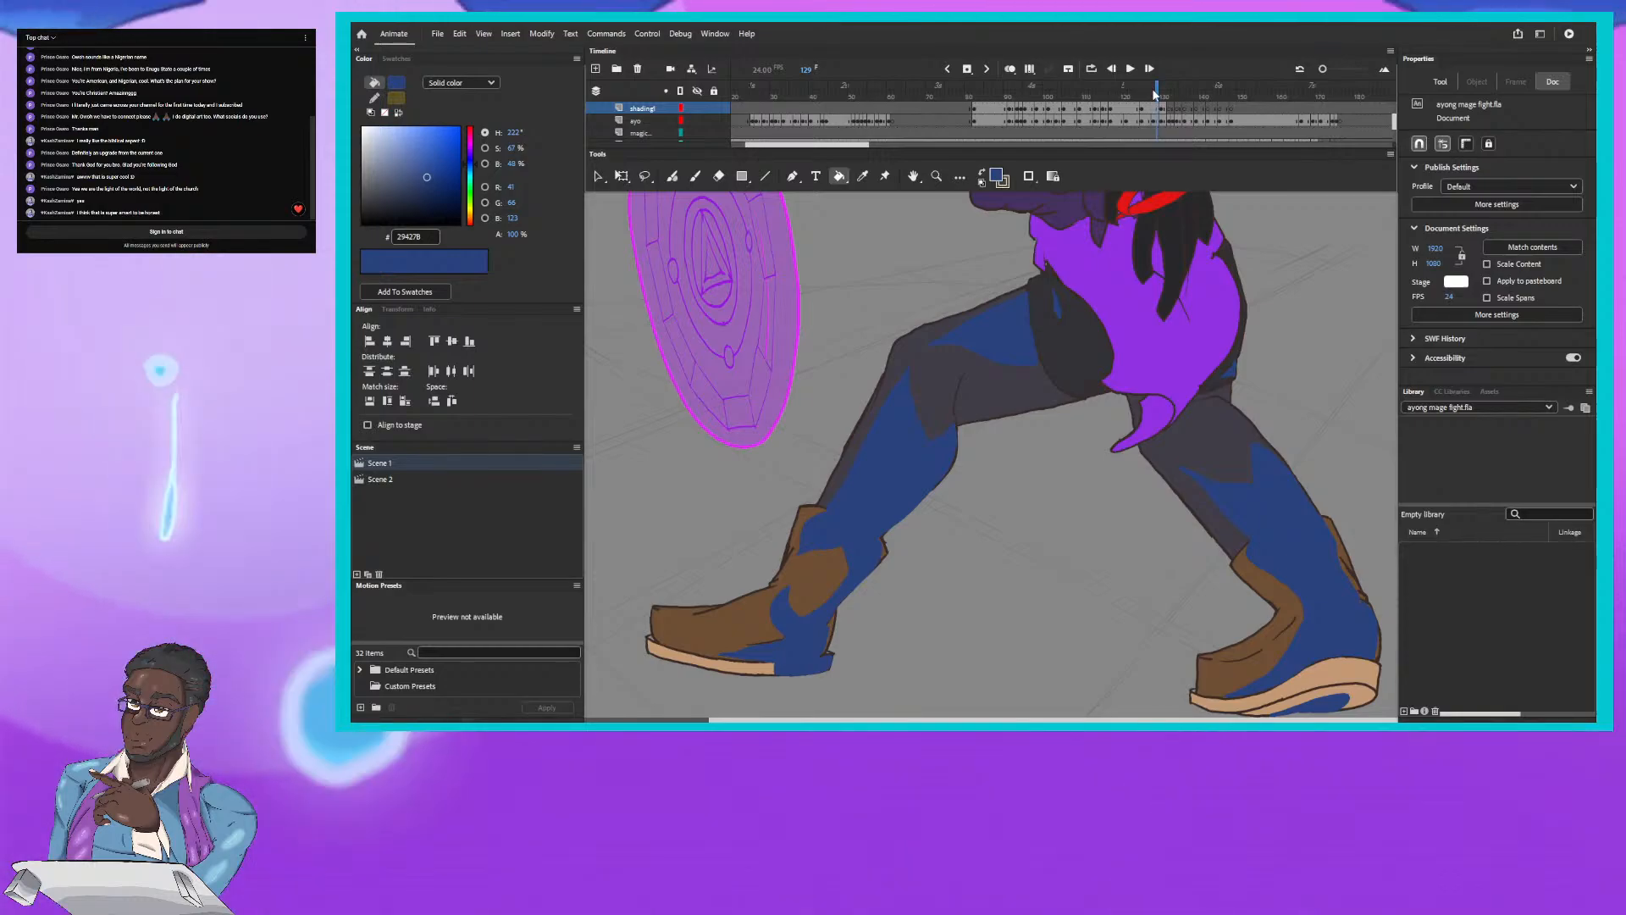
pyautogui.press(',')
pyautogui.press(',')
pyautogui.press(',')
pyautogui.press(',')
pyautogui.press(',')
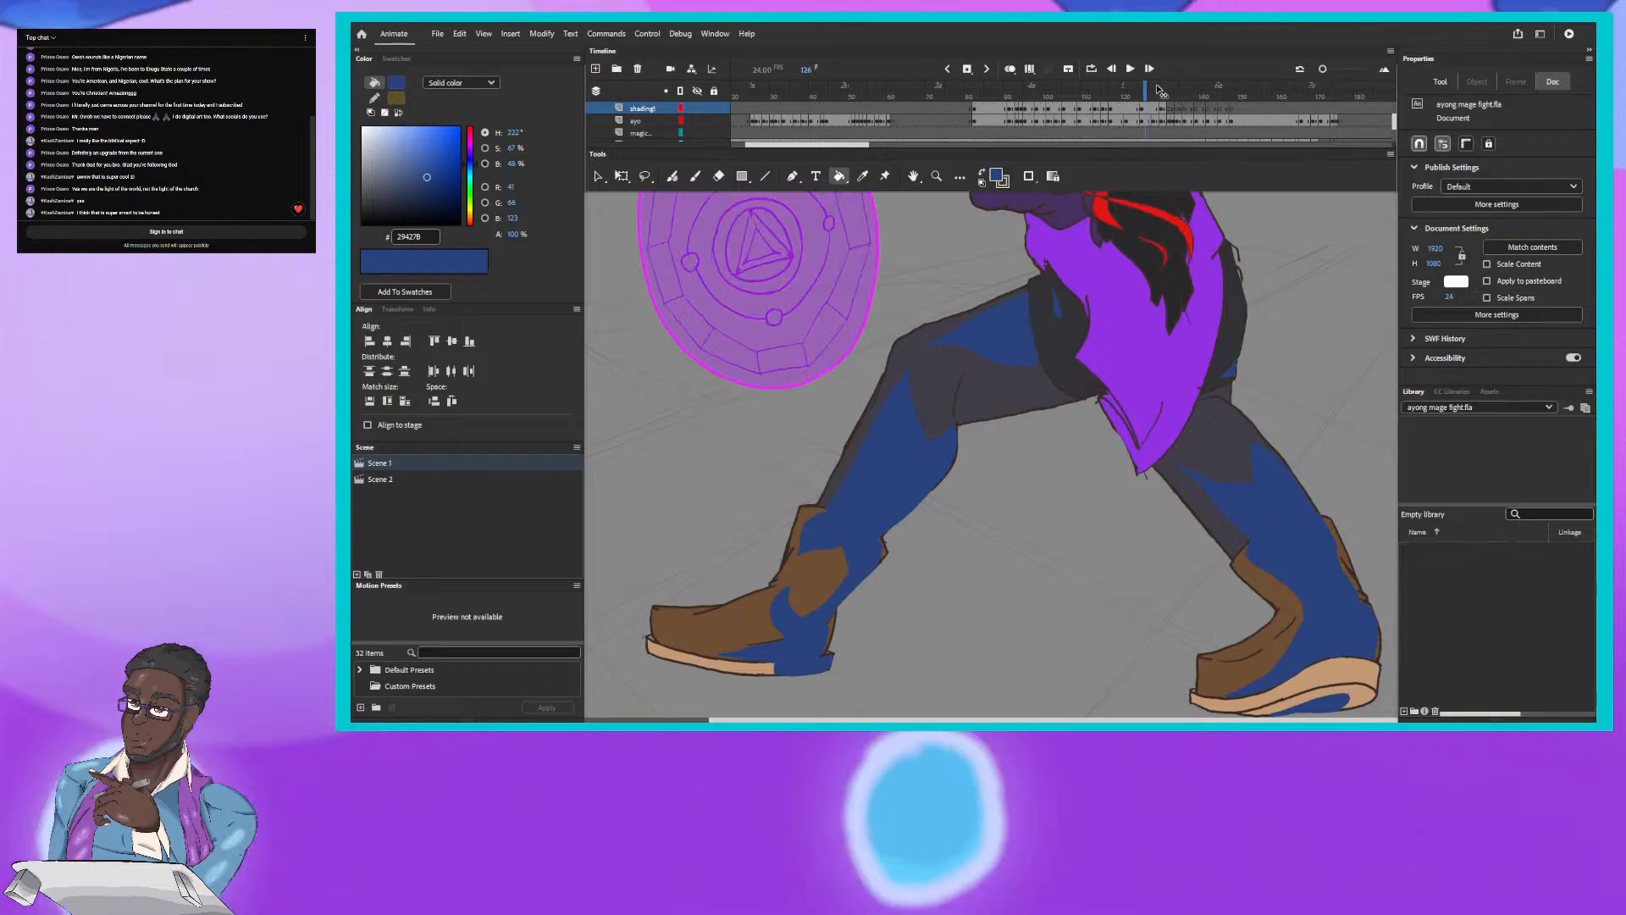
pyautogui.press('.')
pyautogui.press('.')
pyautogui.press('.')
pyautogui.press('.')
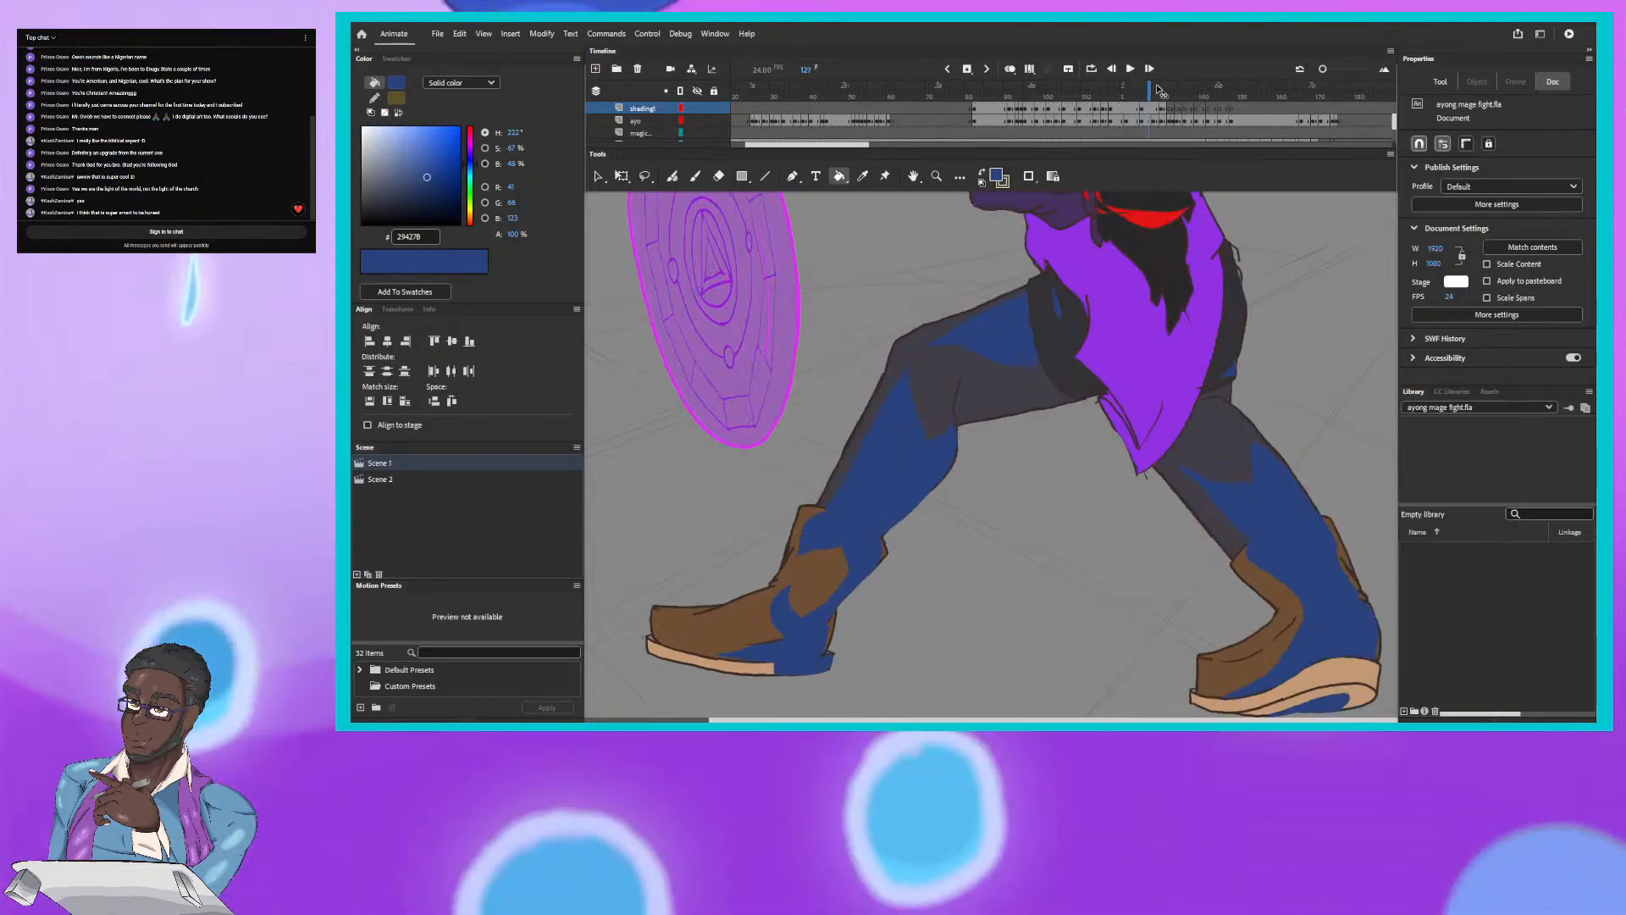
pyautogui.press('.')
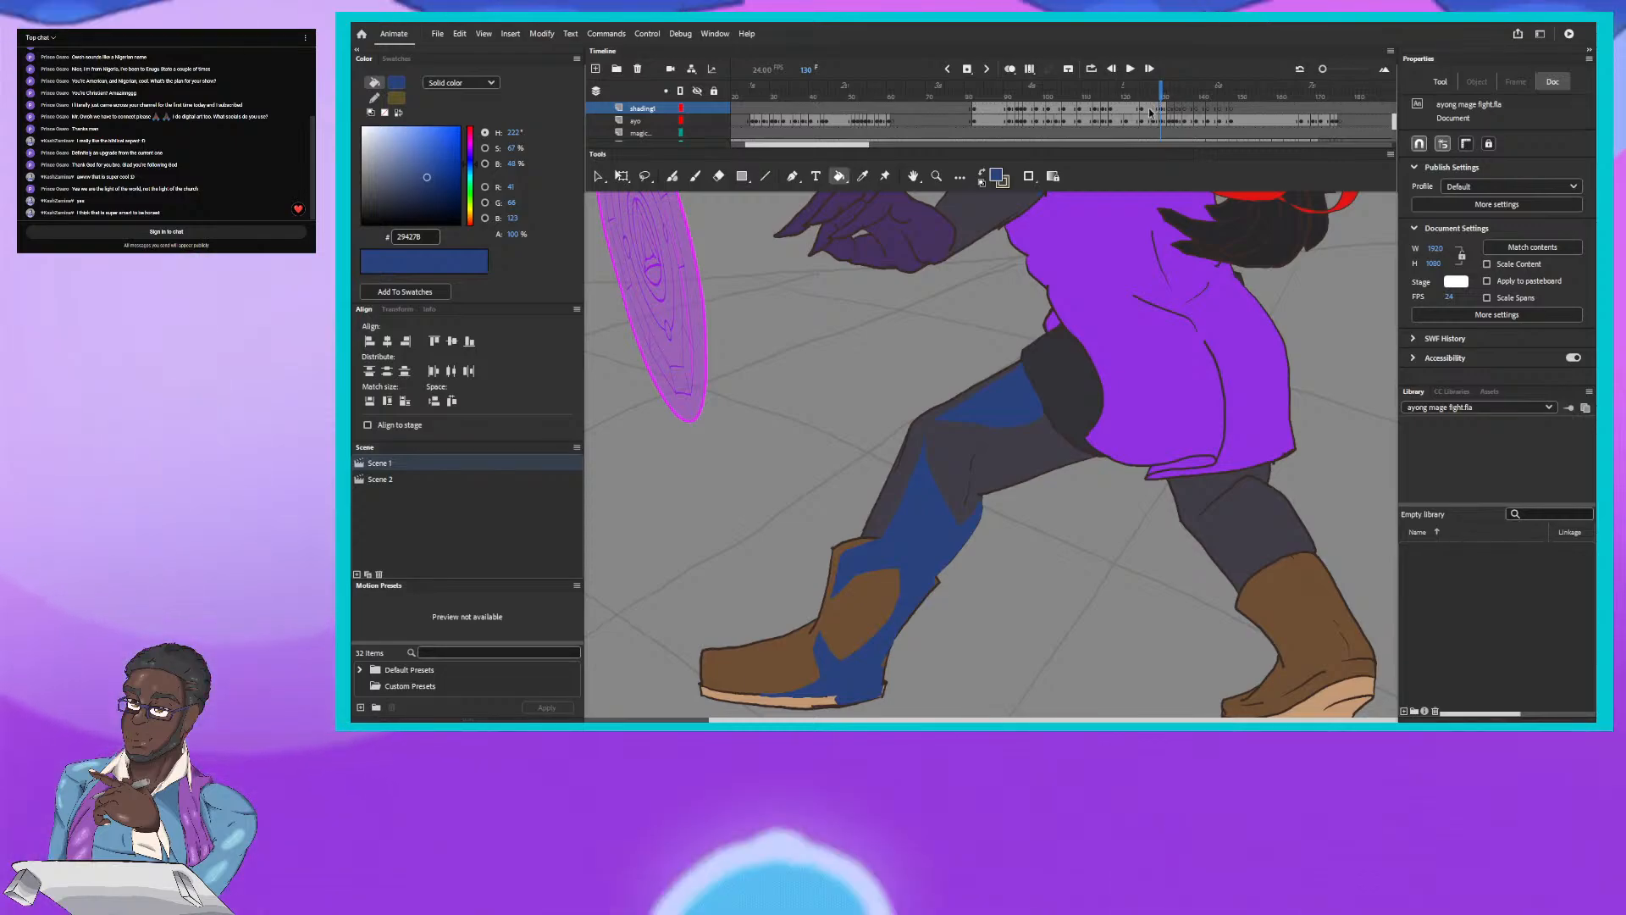
# Step: Outline the shadows along the back boot's shaft, foot and sole on frame 130 with the Fluid Brush, using frame 129 as reference
pyautogui.moveTo(1005, 364); pyautogui.dragTo(812, 248)
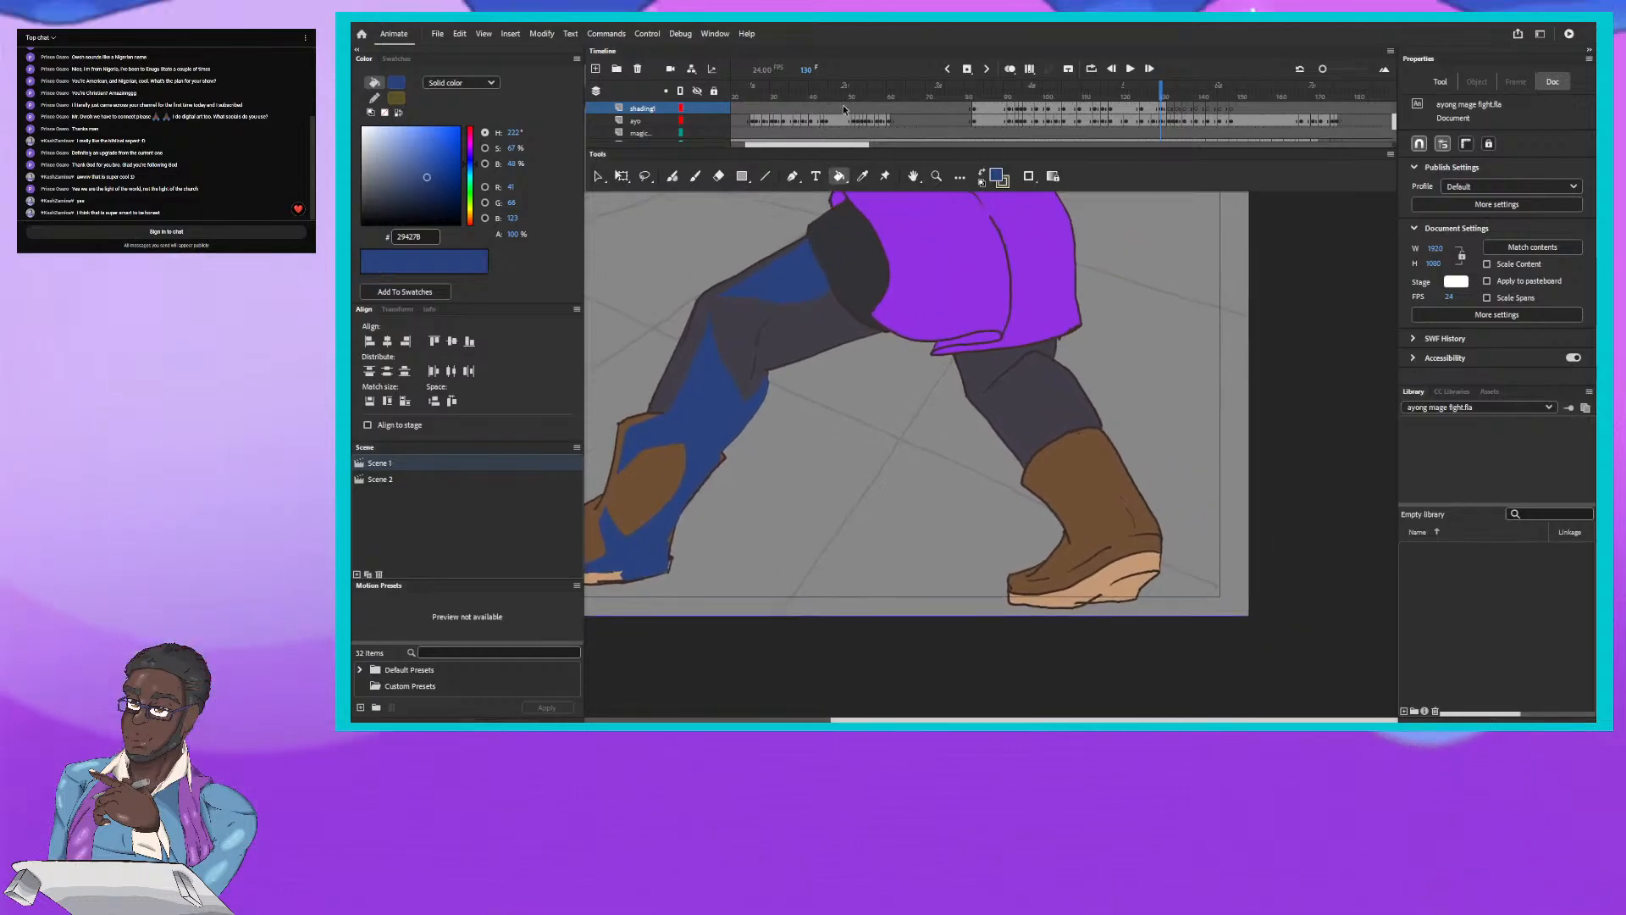
pyautogui.click(1160, 93)
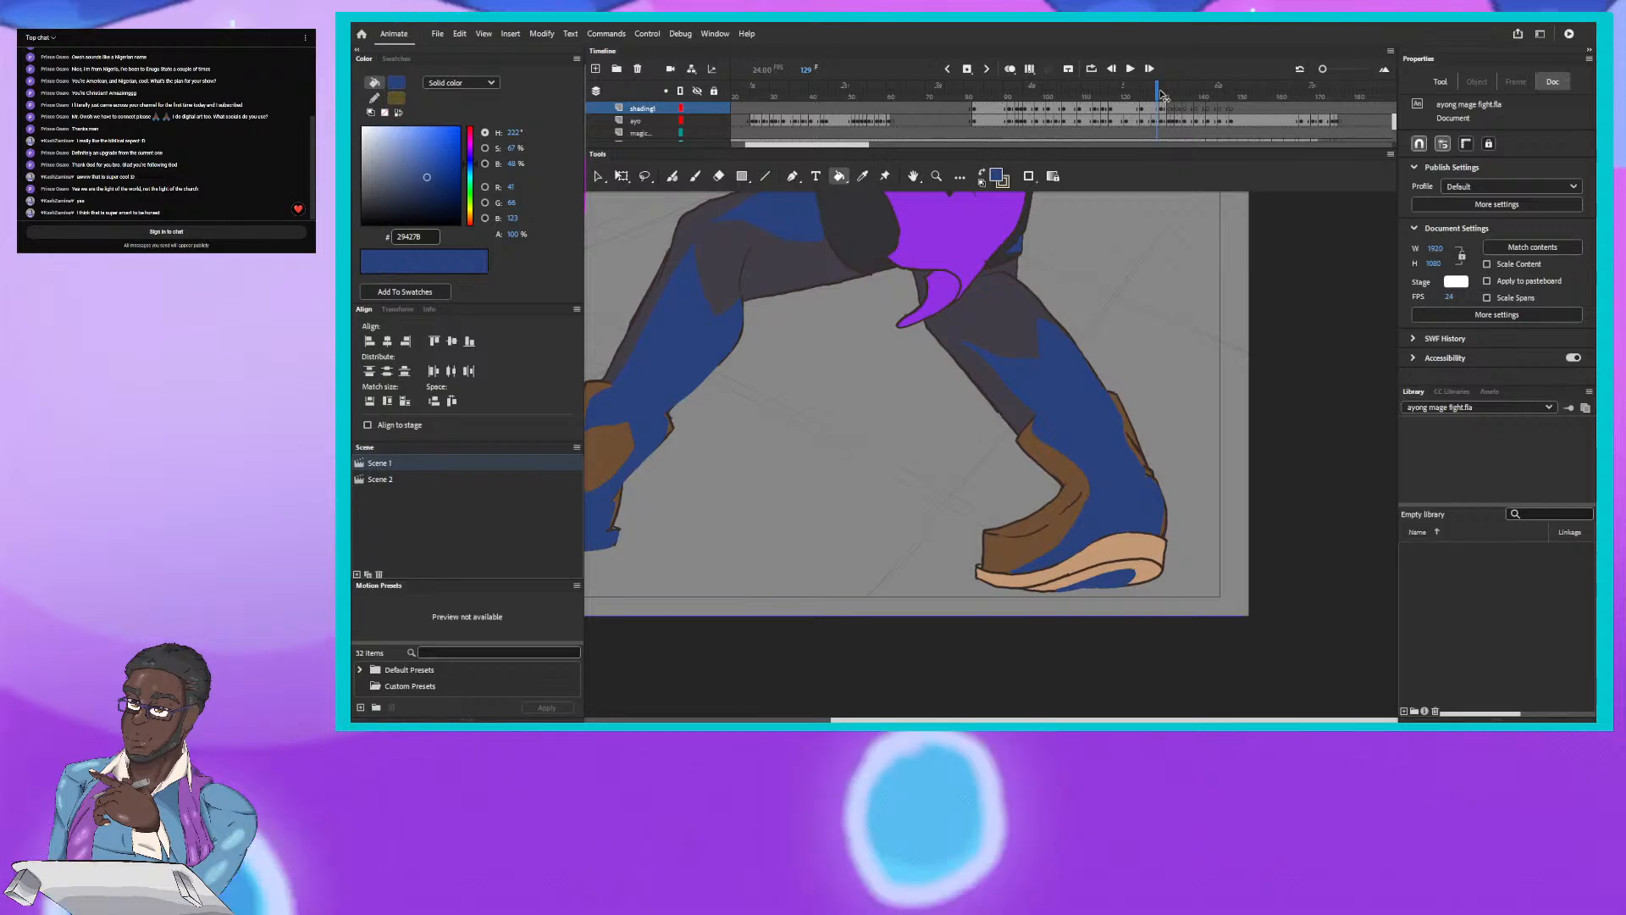
pyautogui.click(1163, 93)
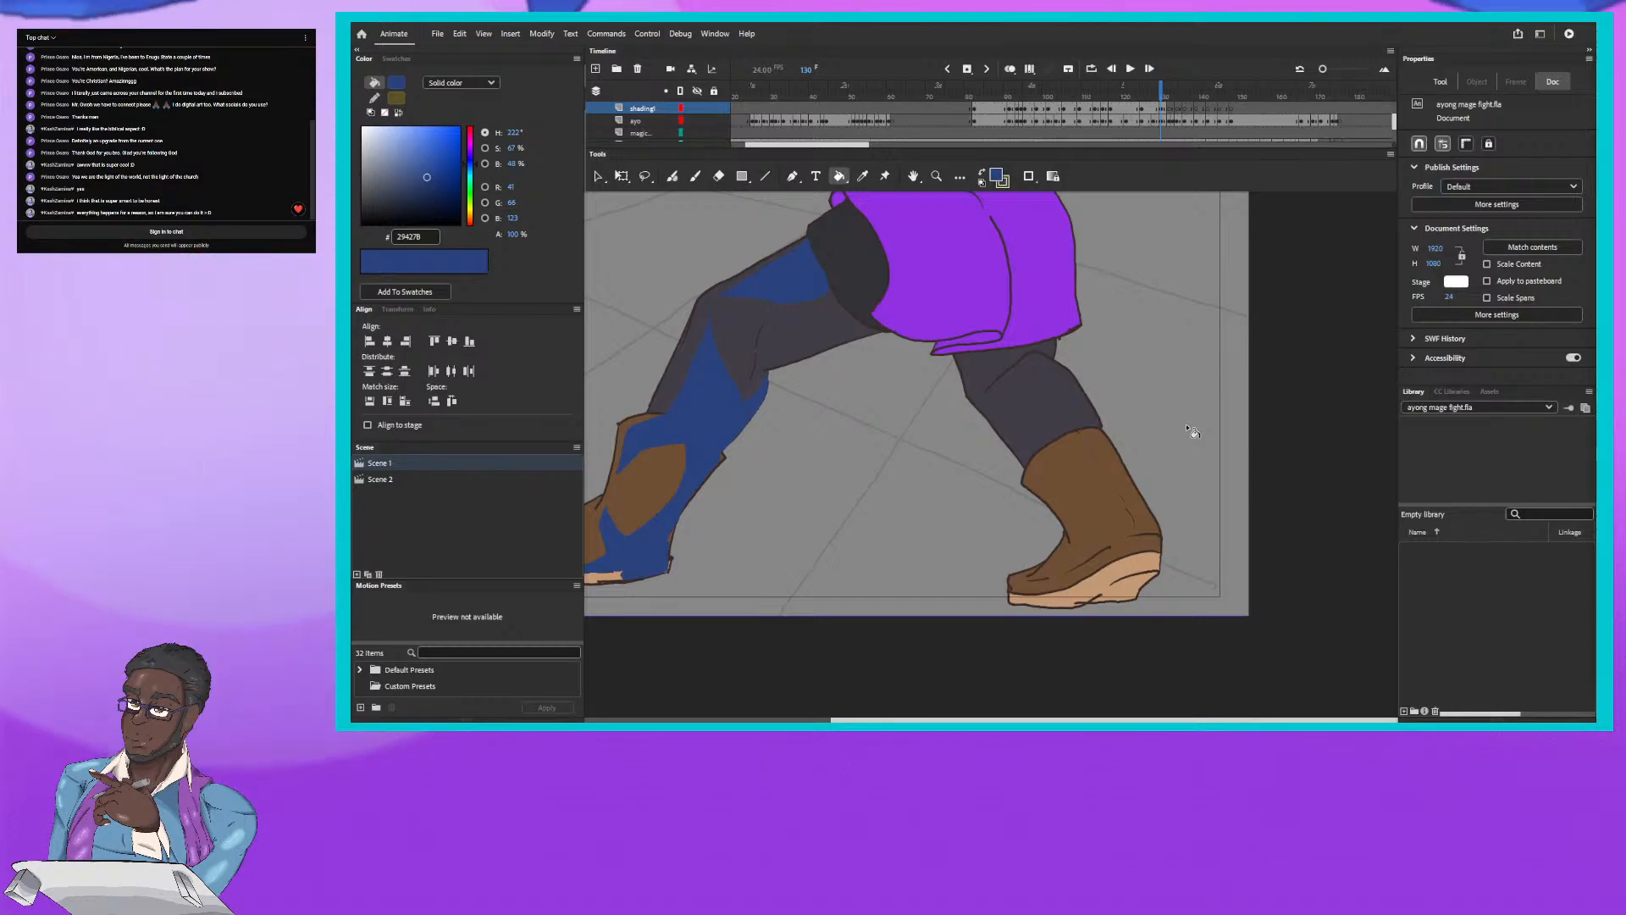
pyautogui.click(1160, 89)
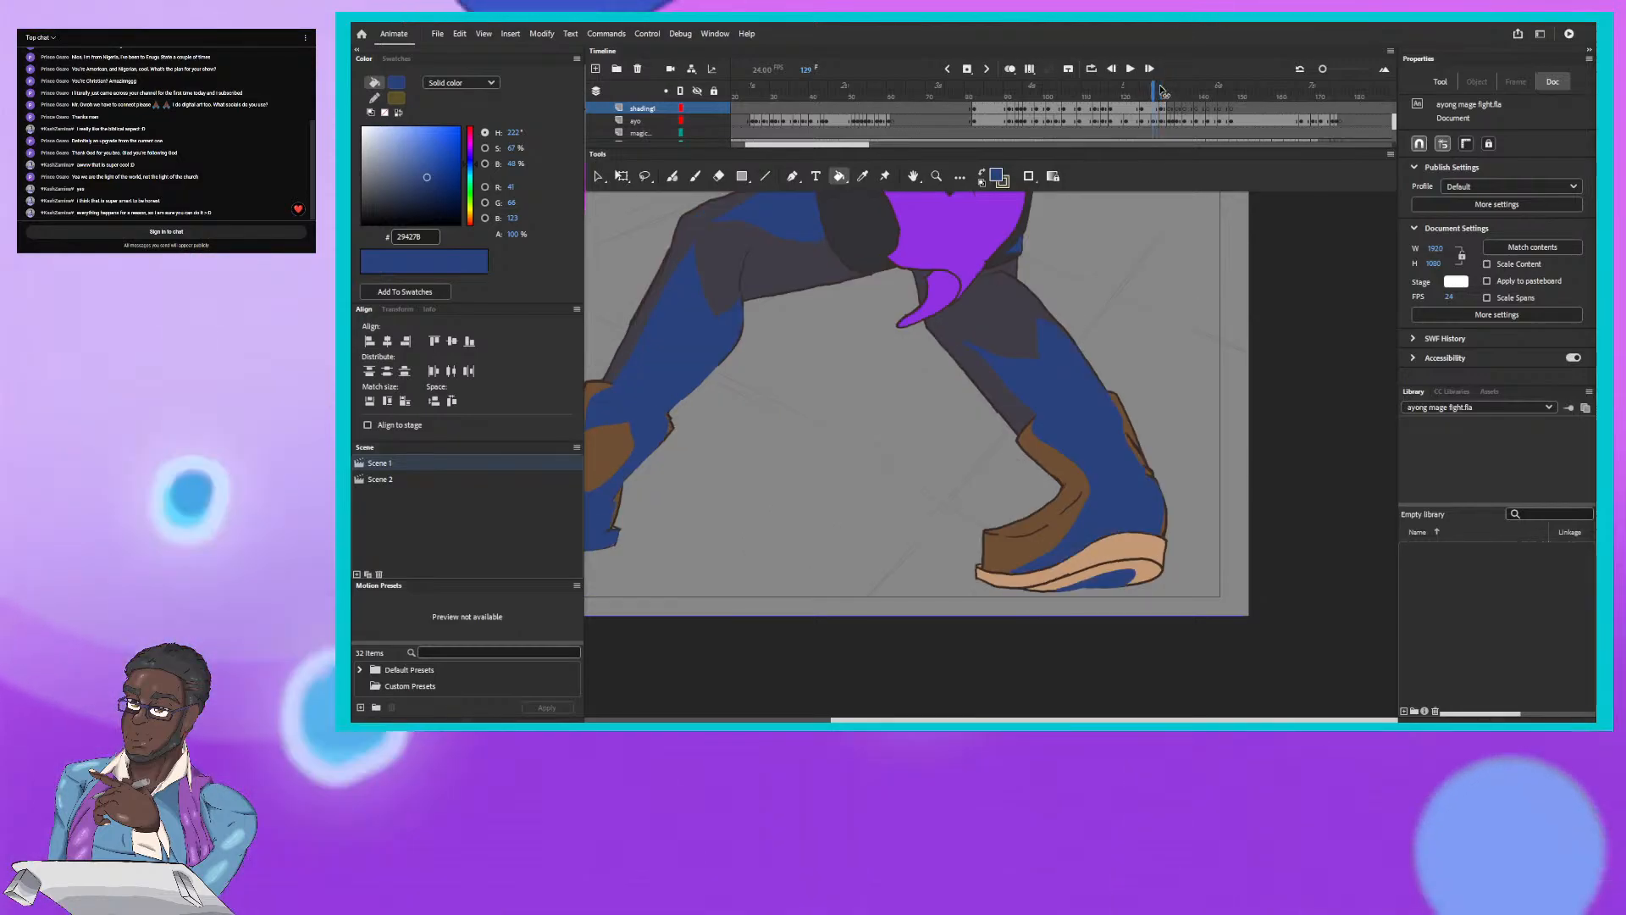
pyautogui.click(1163, 90)
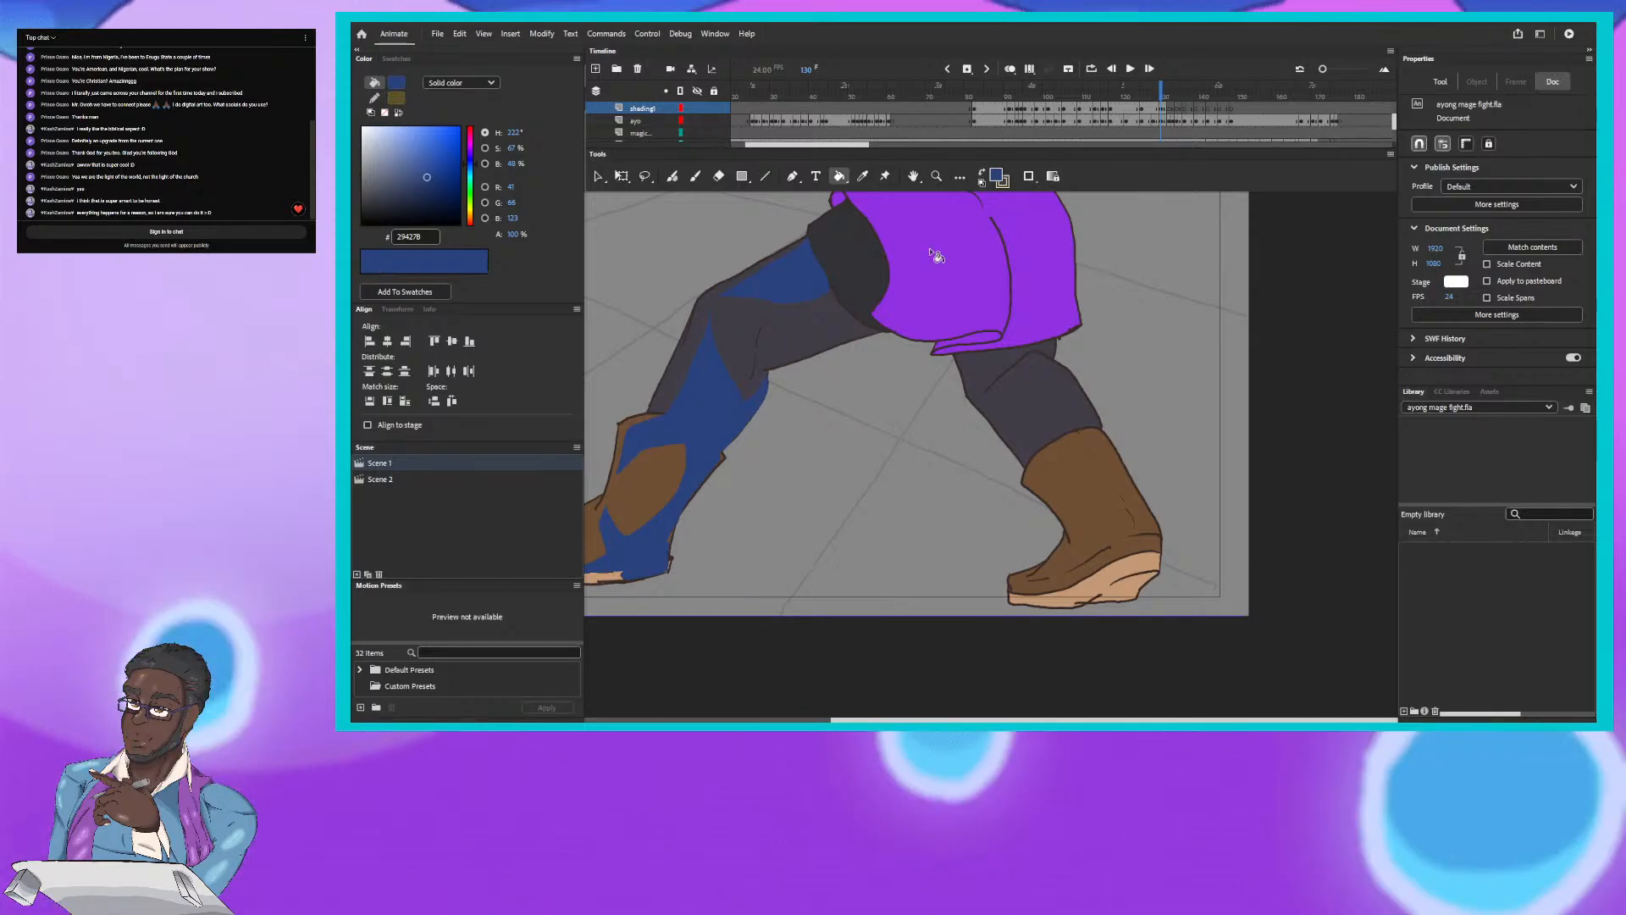
pyautogui.click(685, 399)
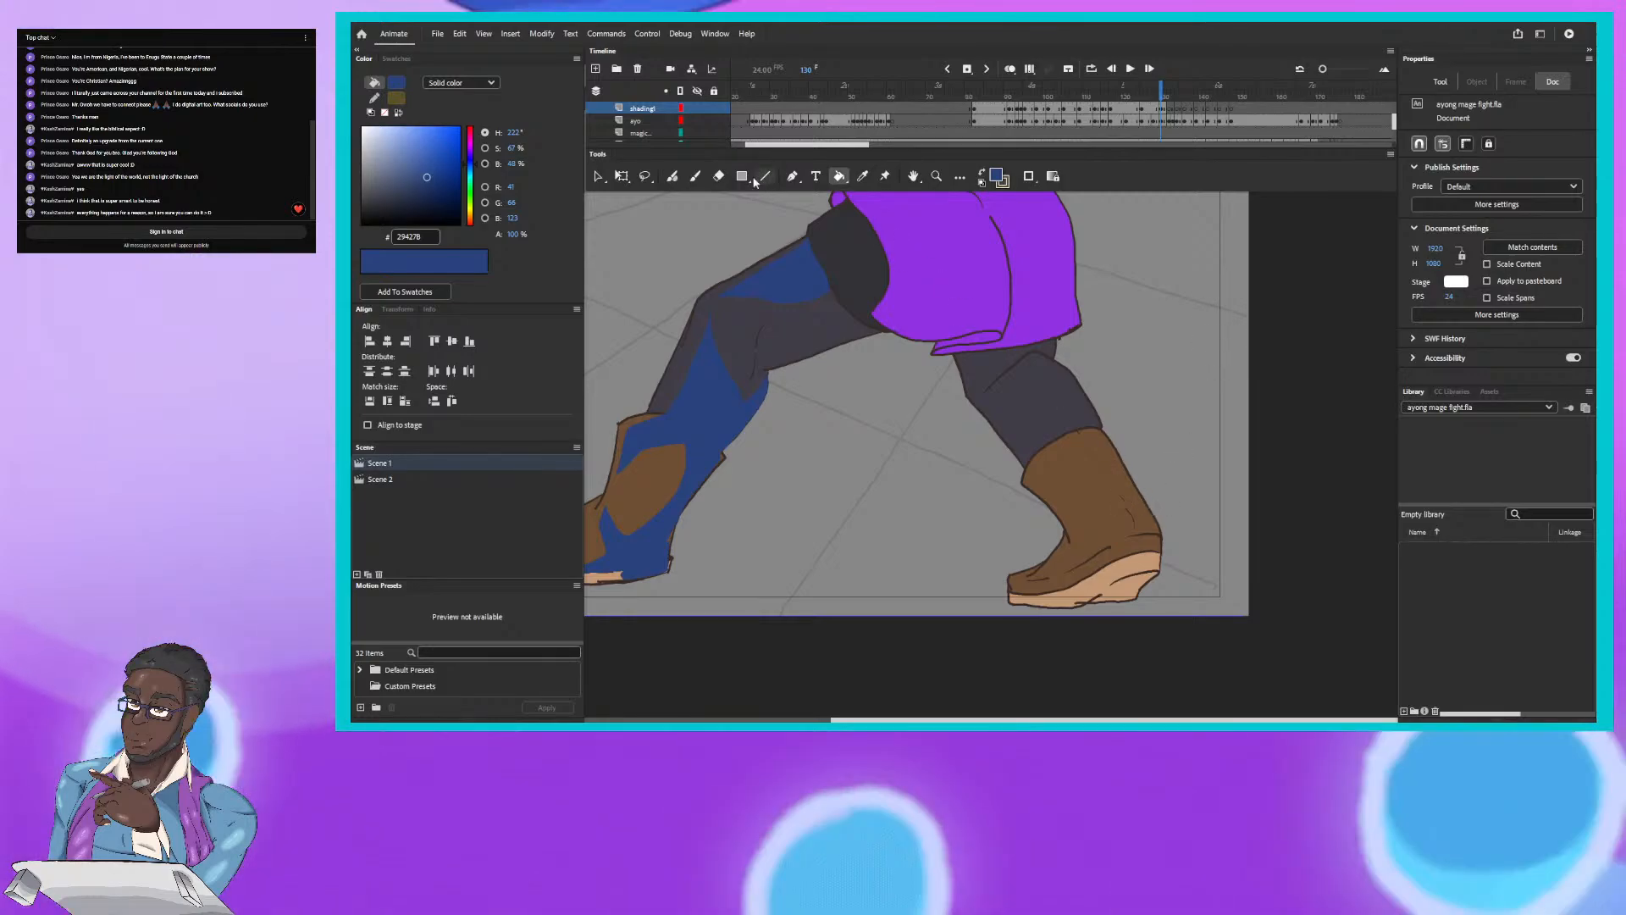
pyautogui.click(673, 176)
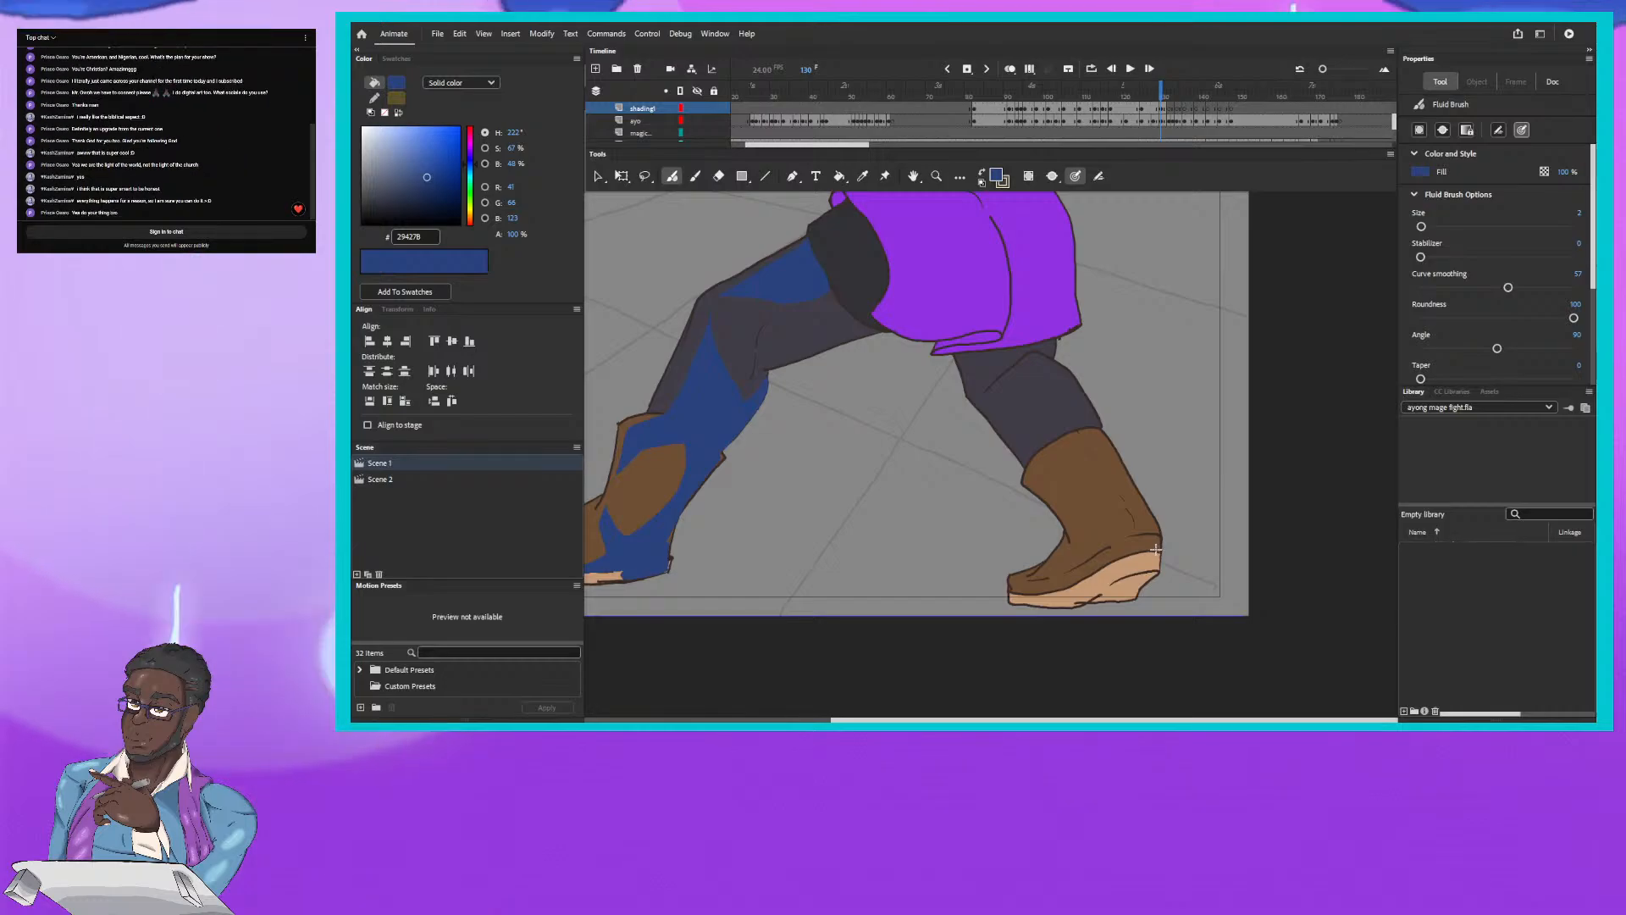
pyautogui.moveTo(1155, 549); pyautogui.dragTo(1099, 436)
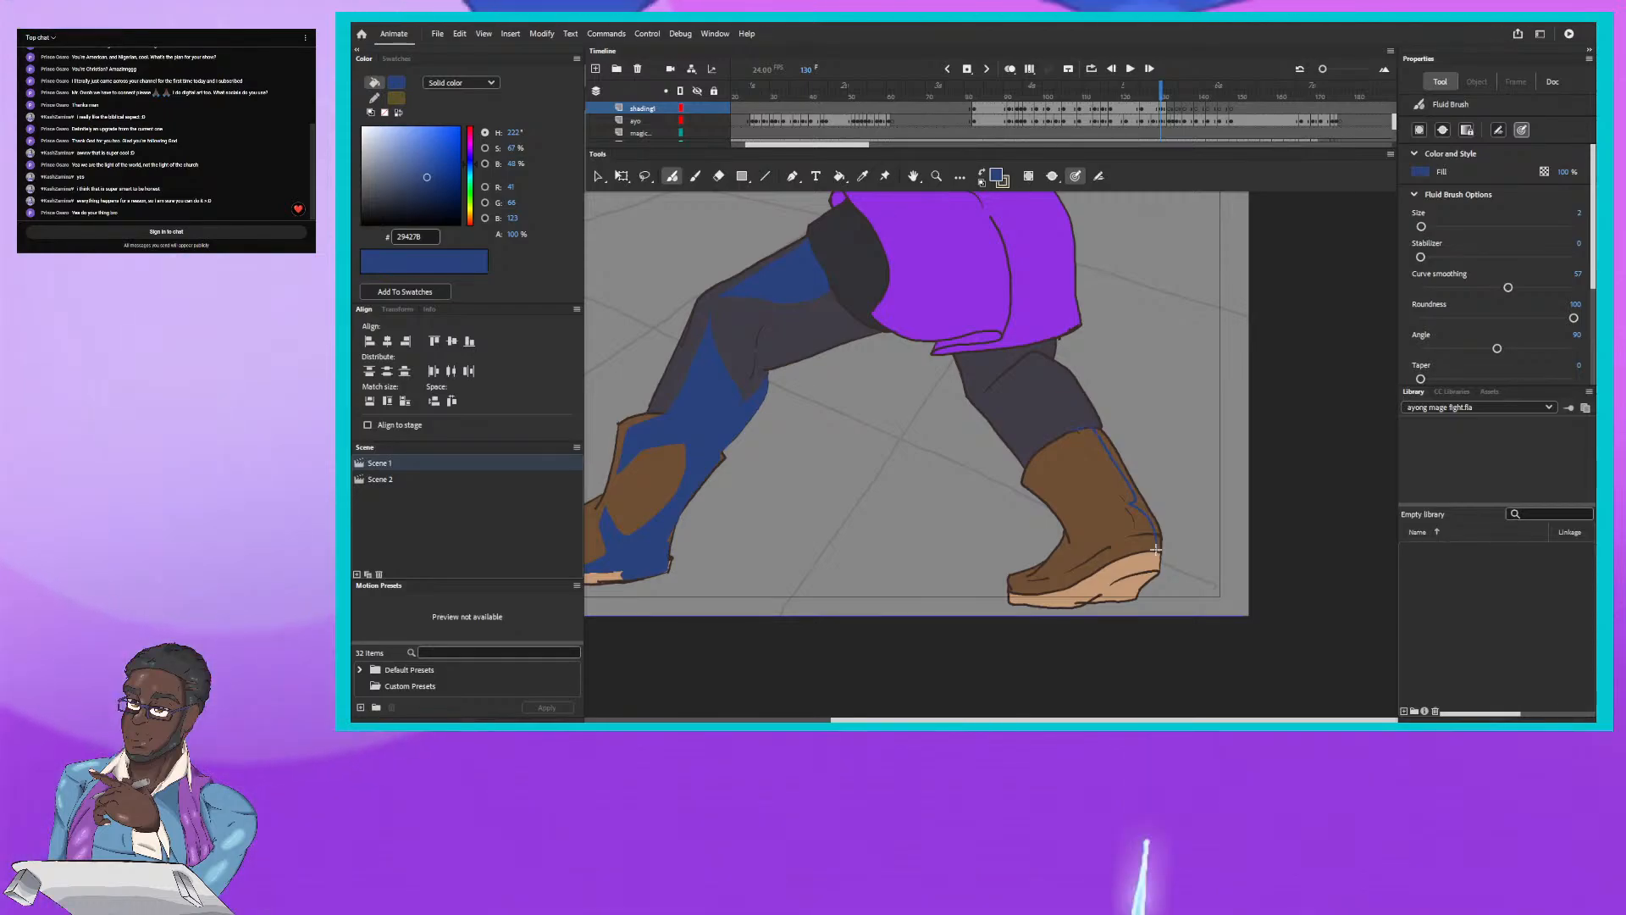
pyautogui.moveTo(1041, 449)
pyautogui.mouseDown()
pyautogui.moveTo(1026, 470)
pyautogui.moveTo(1055, 489)
pyautogui.mouseUp()
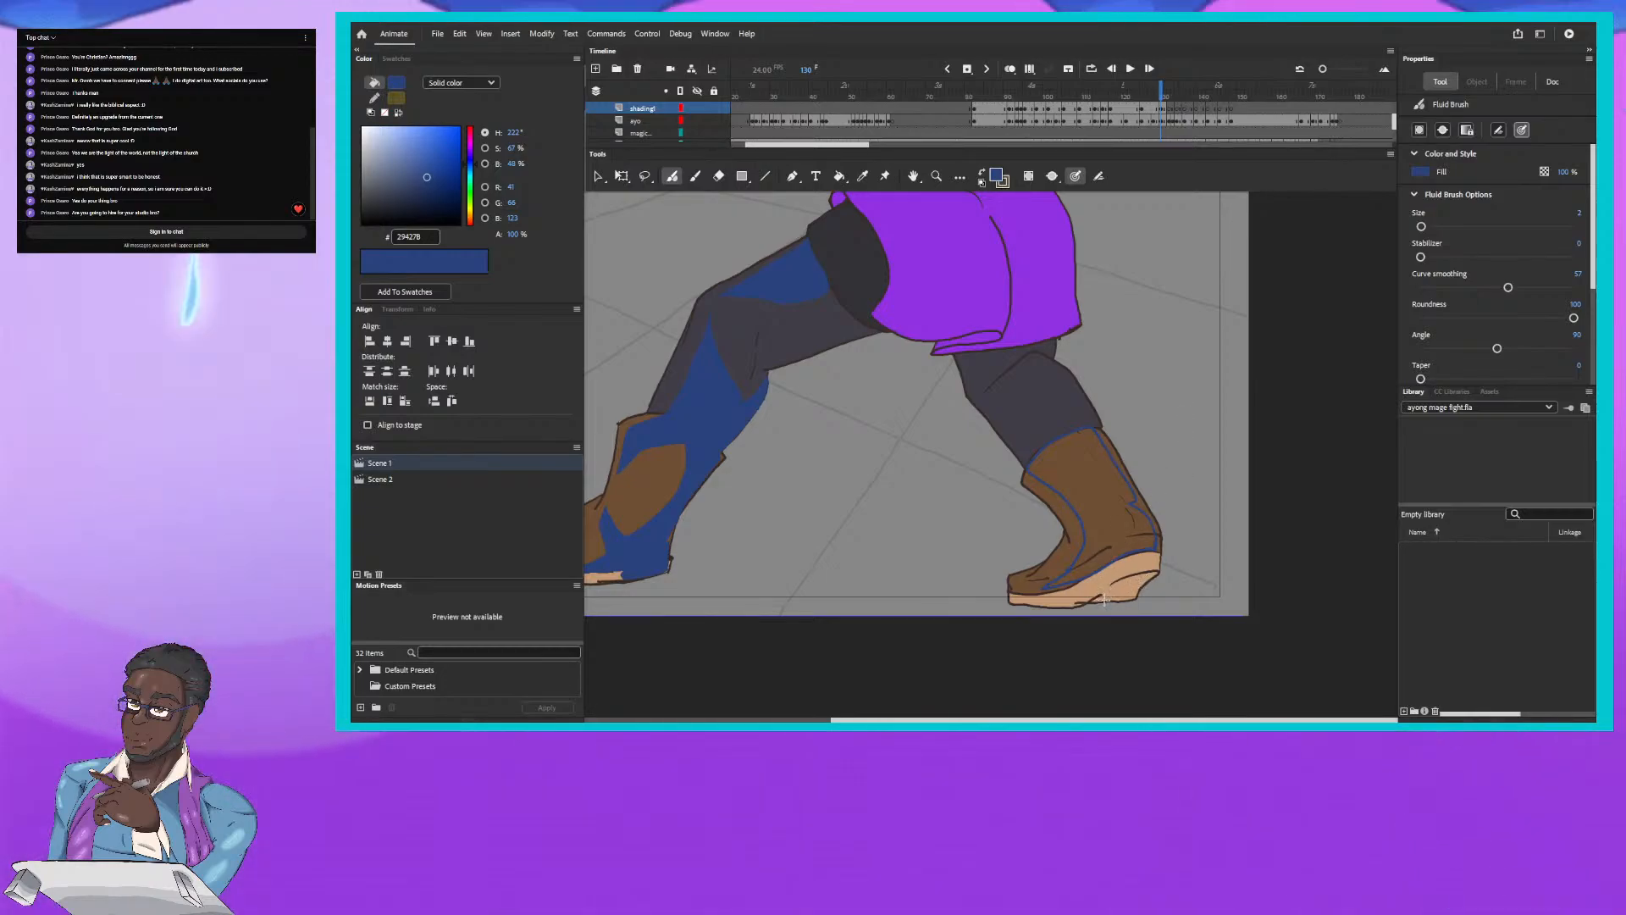
pyautogui.moveTo(1105, 600); pyautogui.dragTo(1130, 594)
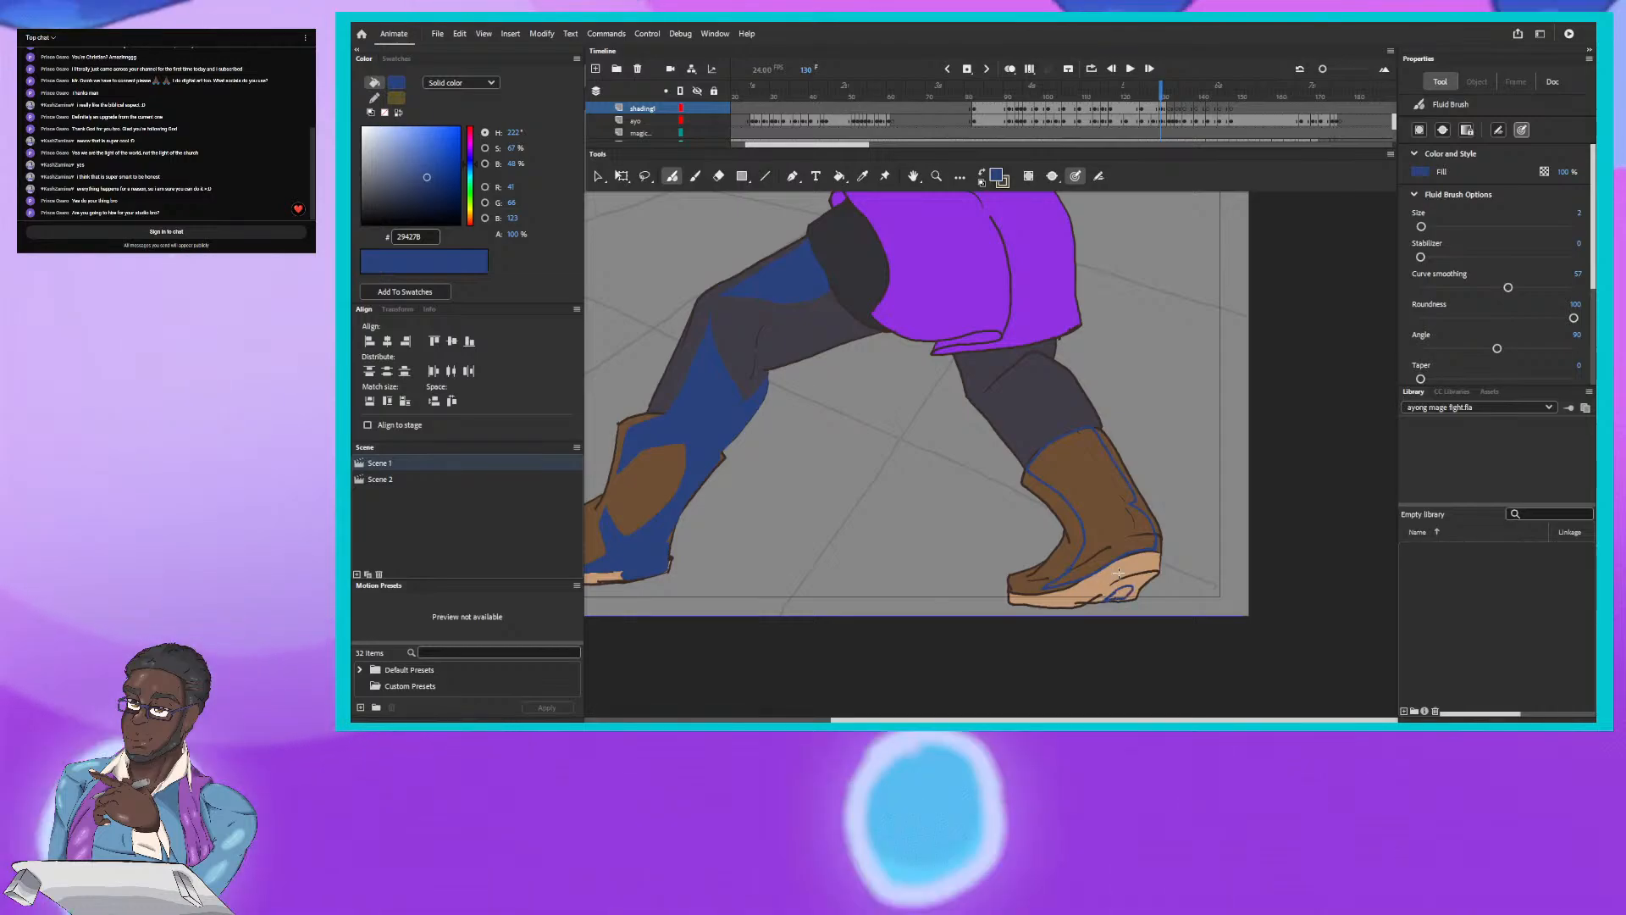
# Step: Outline the back trouser leg's shadow from the knee to the boot, and fill the back leg, boot and sole shadows with dark blue
pyautogui.click(1161, 87)
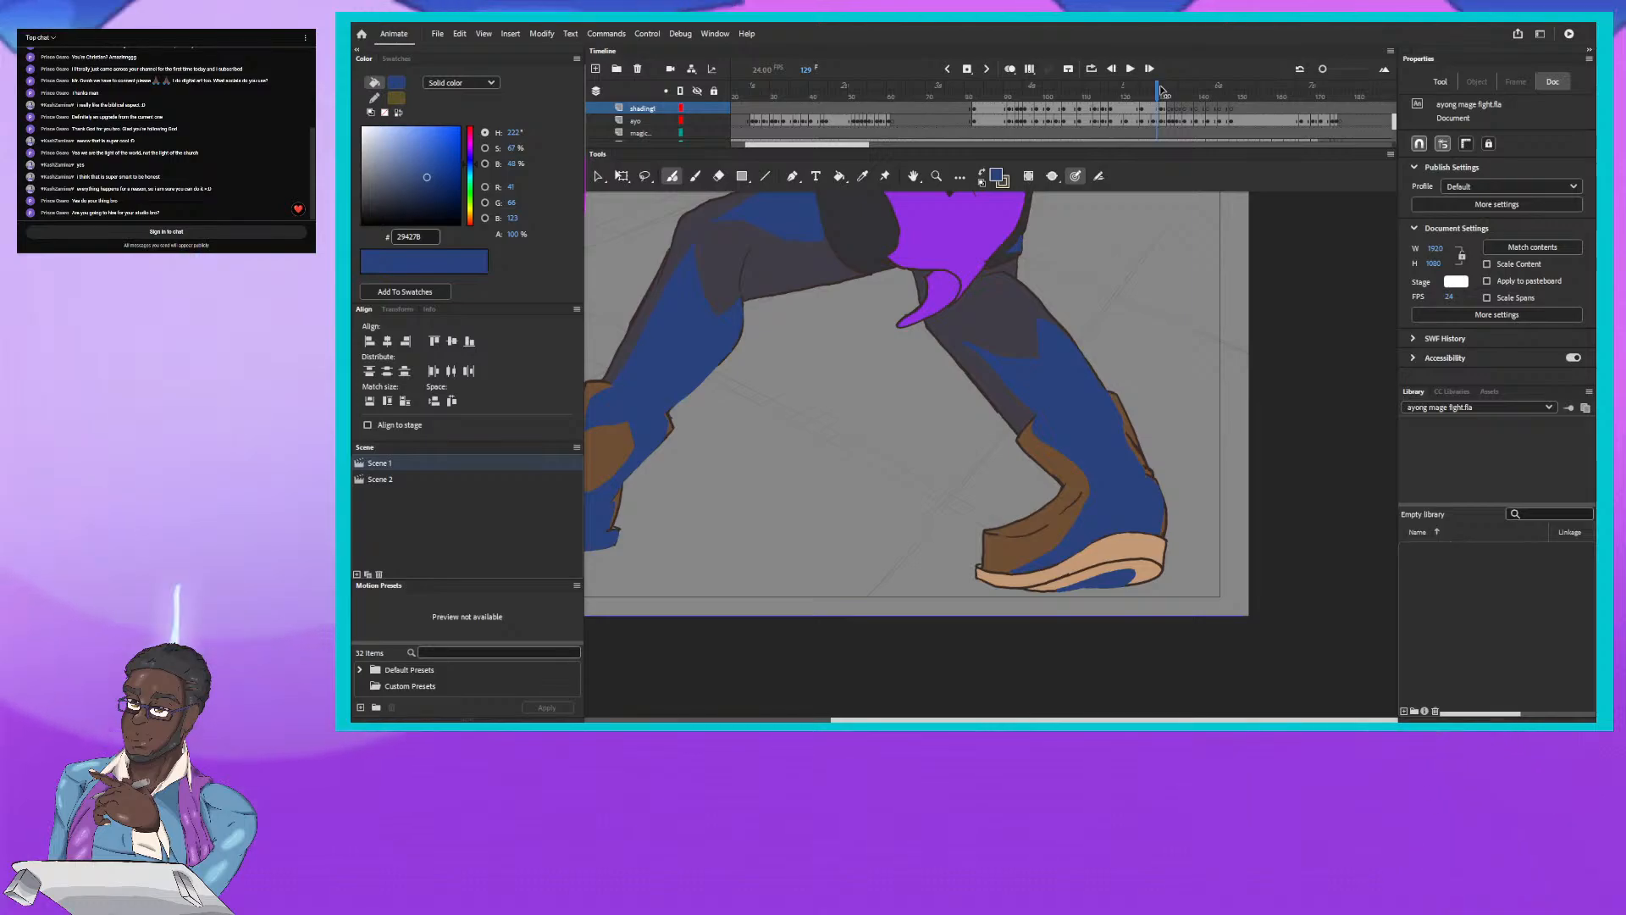
pyautogui.click(1161, 87)
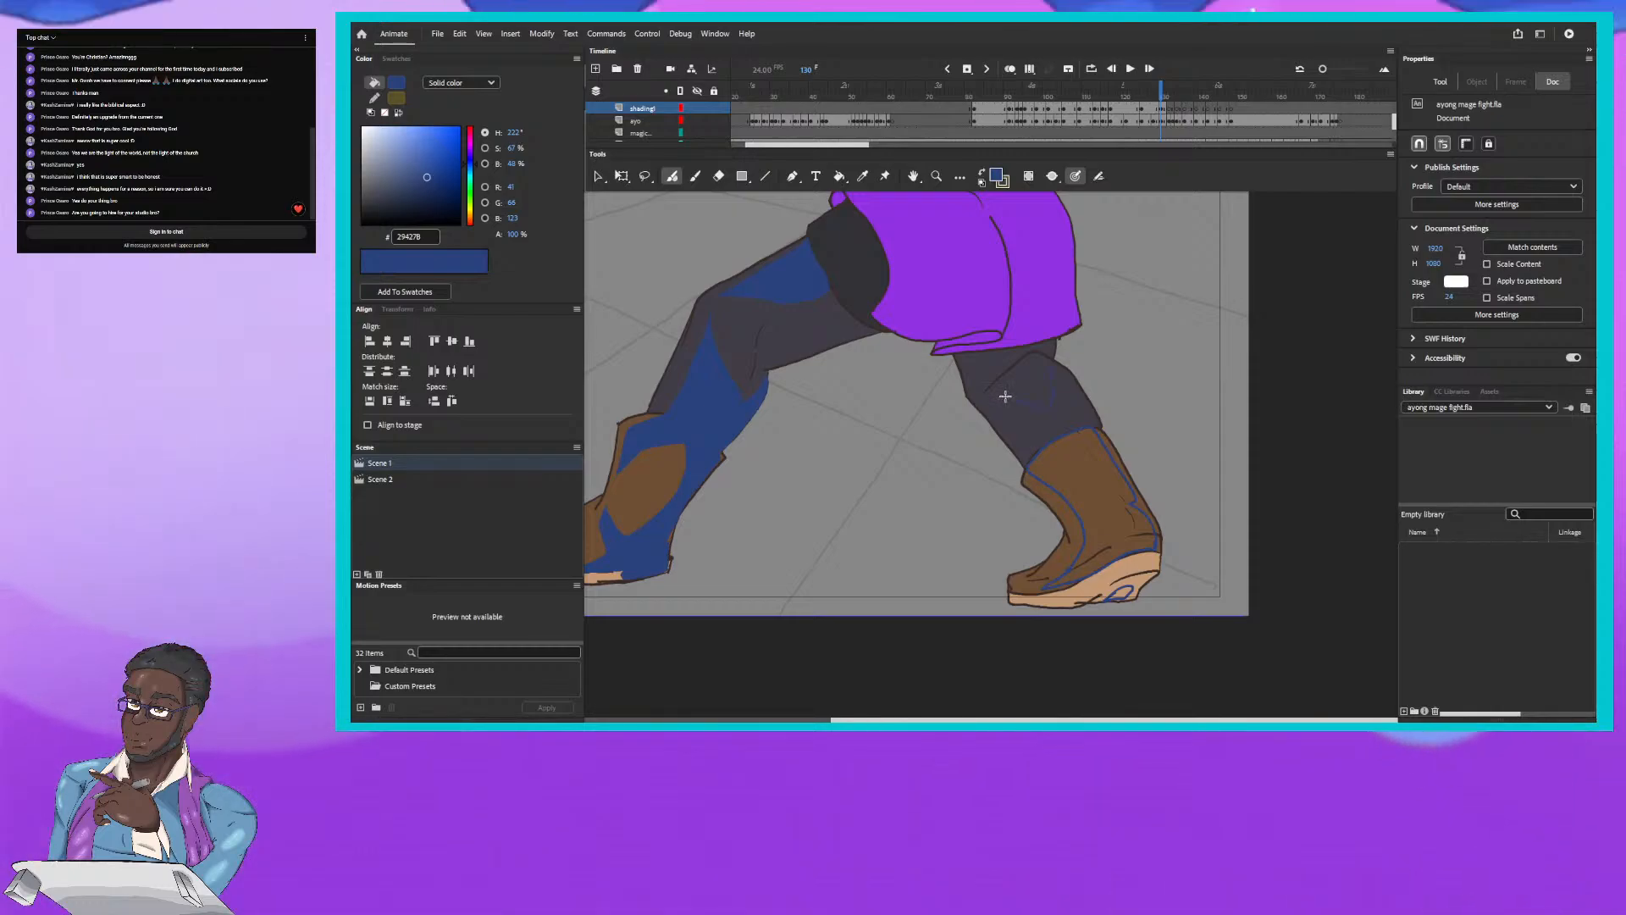
pyautogui.moveTo(1100, 426); pyautogui.dragTo(998, 398)
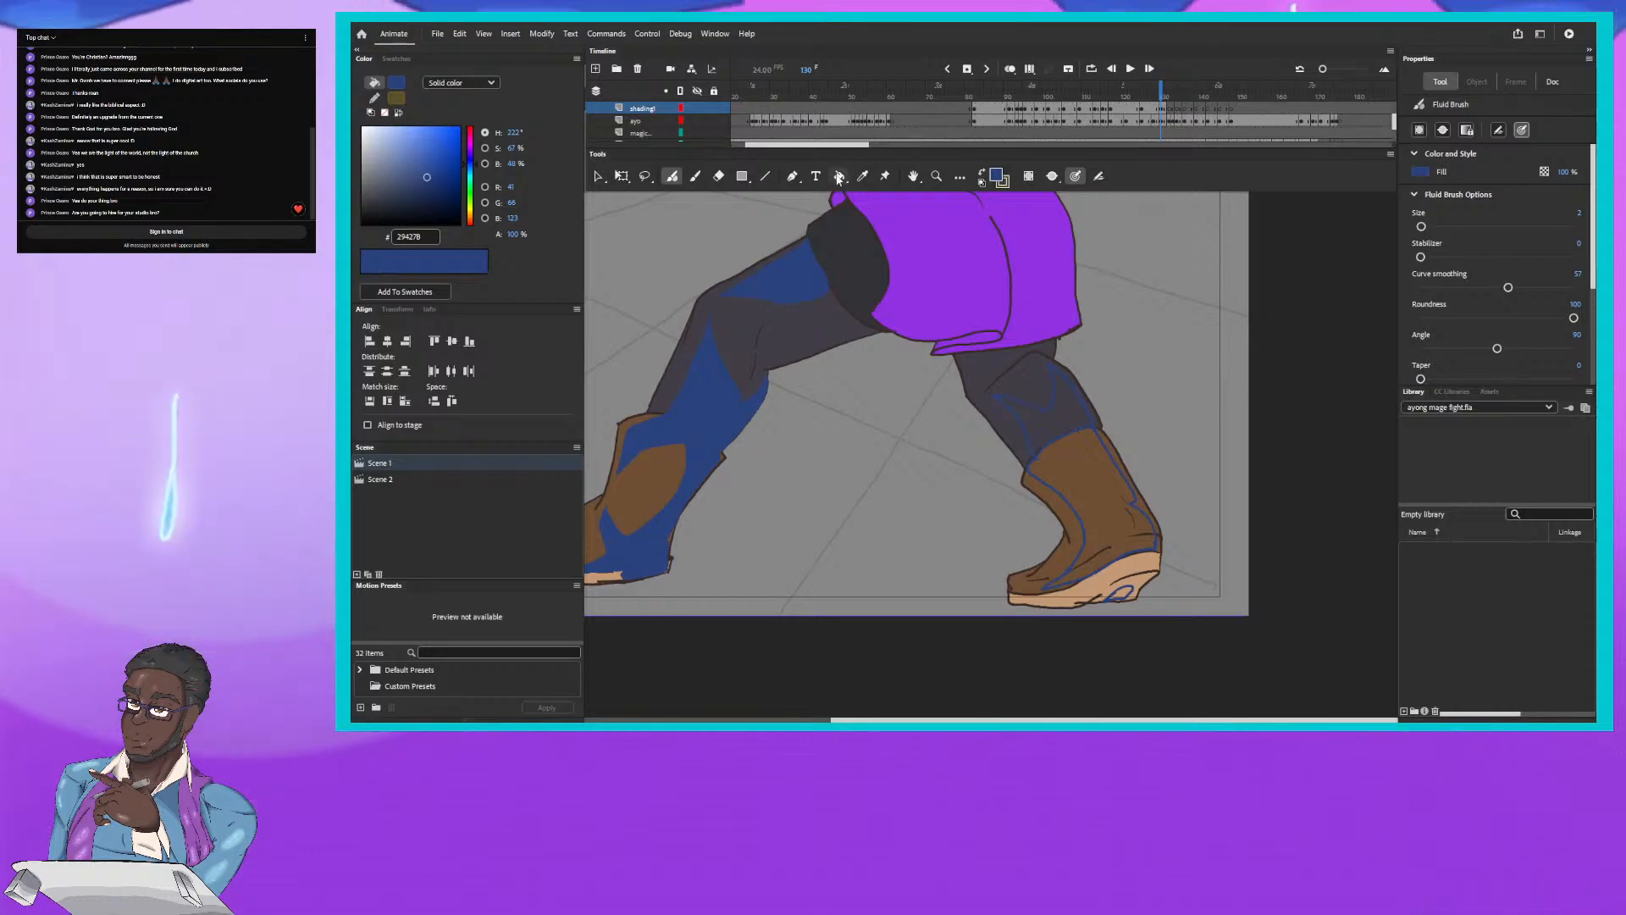
pyautogui.click(838, 176)
pyautogui.click(1045, 424)
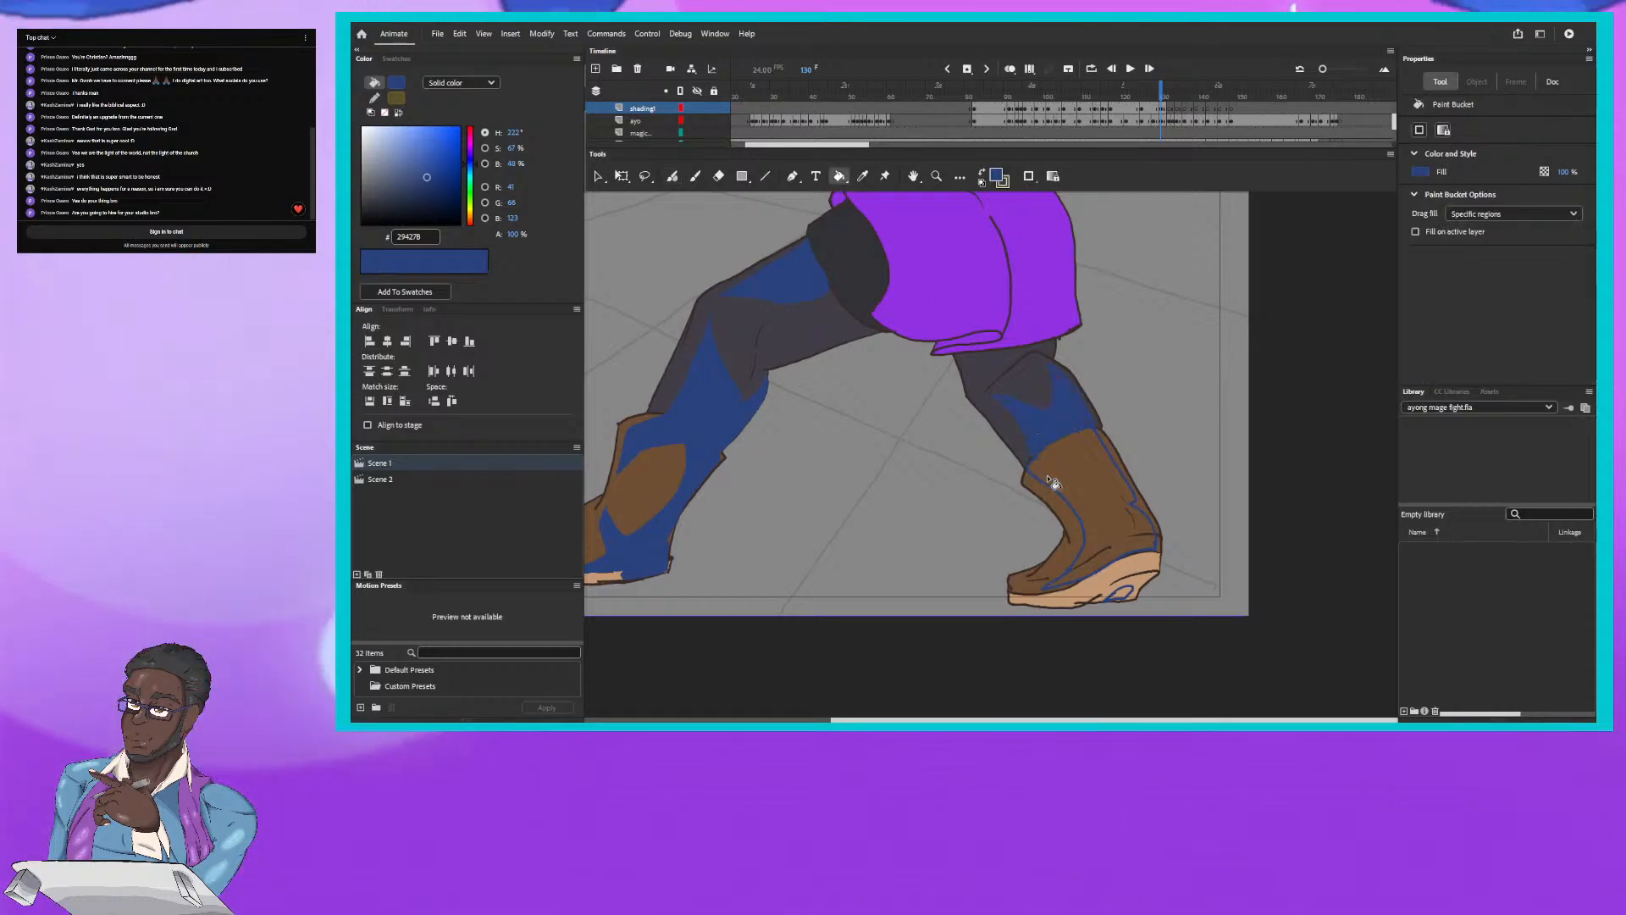
pyautogui.click(1120, 593)
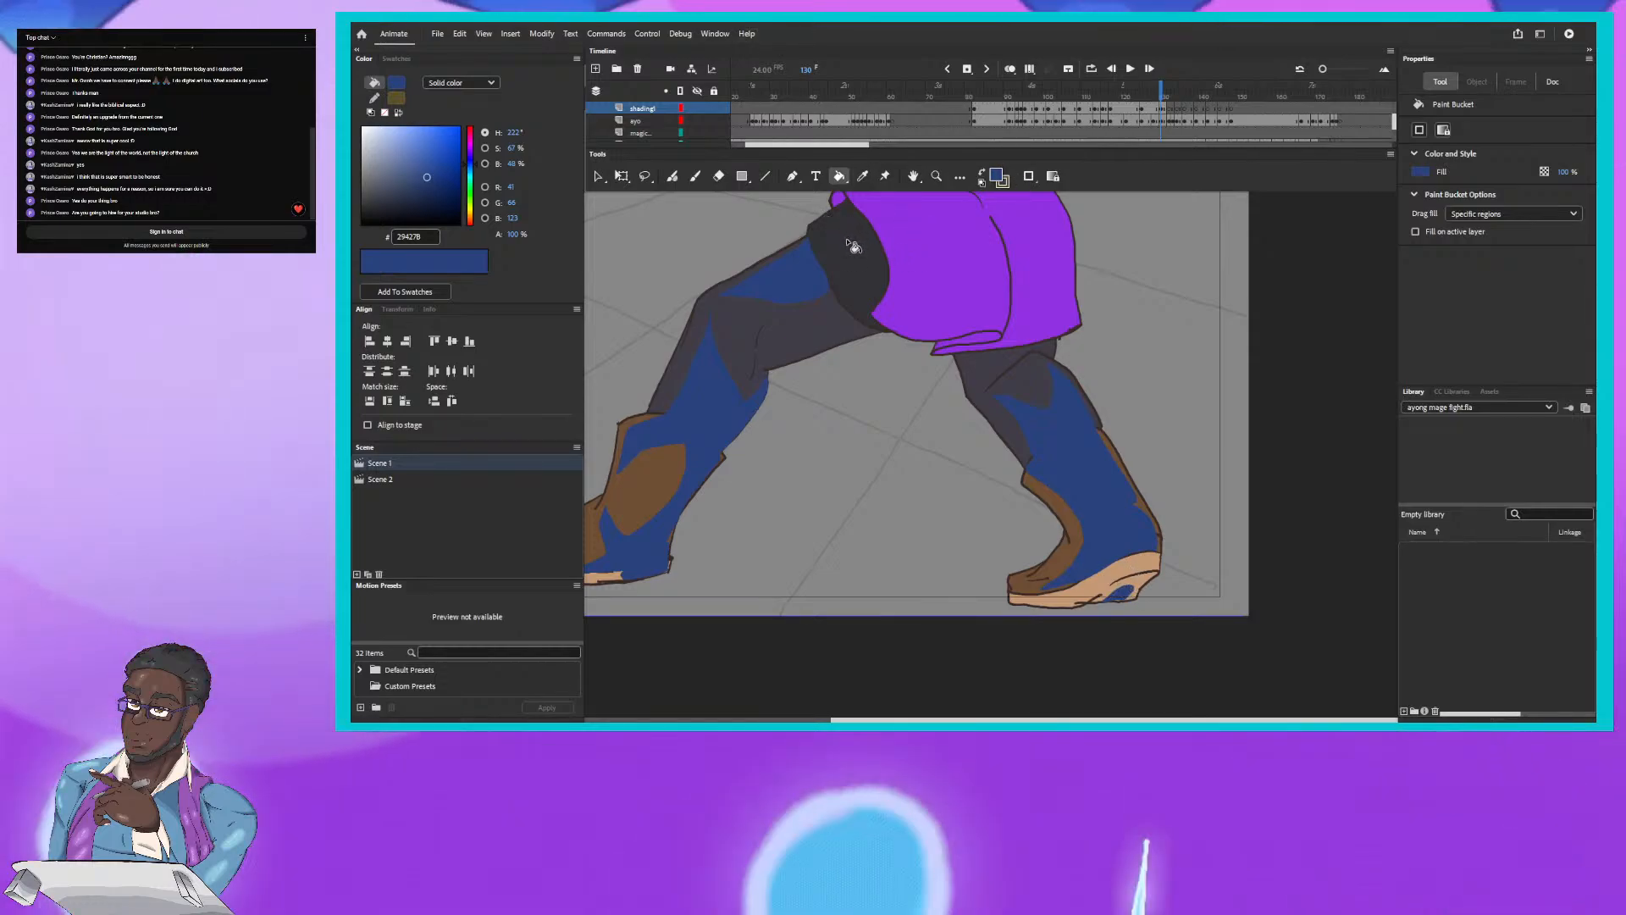
# Step: Outline shadows at the tunic's chest and waist folds and on the outstretched hand on frame 130, checking against frame 129
pyautogui.moveTo(885, 336)
pyautogui.mouseDown()
pyautogui.moveTo(969, 516)
pyautogui.moveTo(969, 491)
pyautogui.mouseUp()
pyautogui.moveTo(937, 338); pyautogui.dragTo(960, 460)
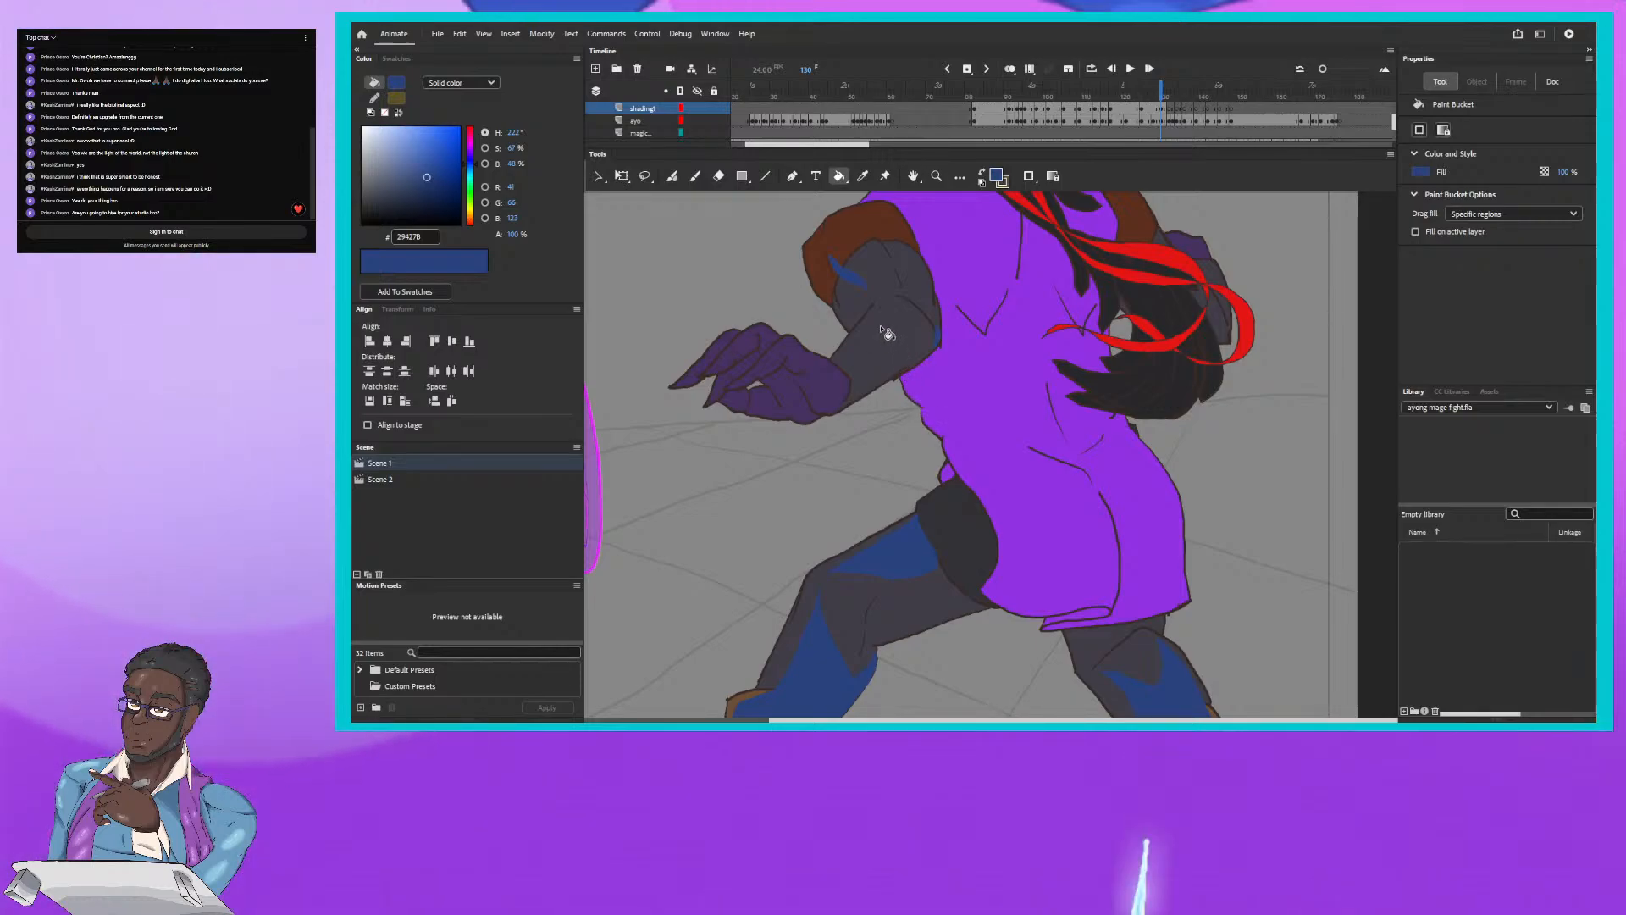
pyautogui.click(1159, 92)
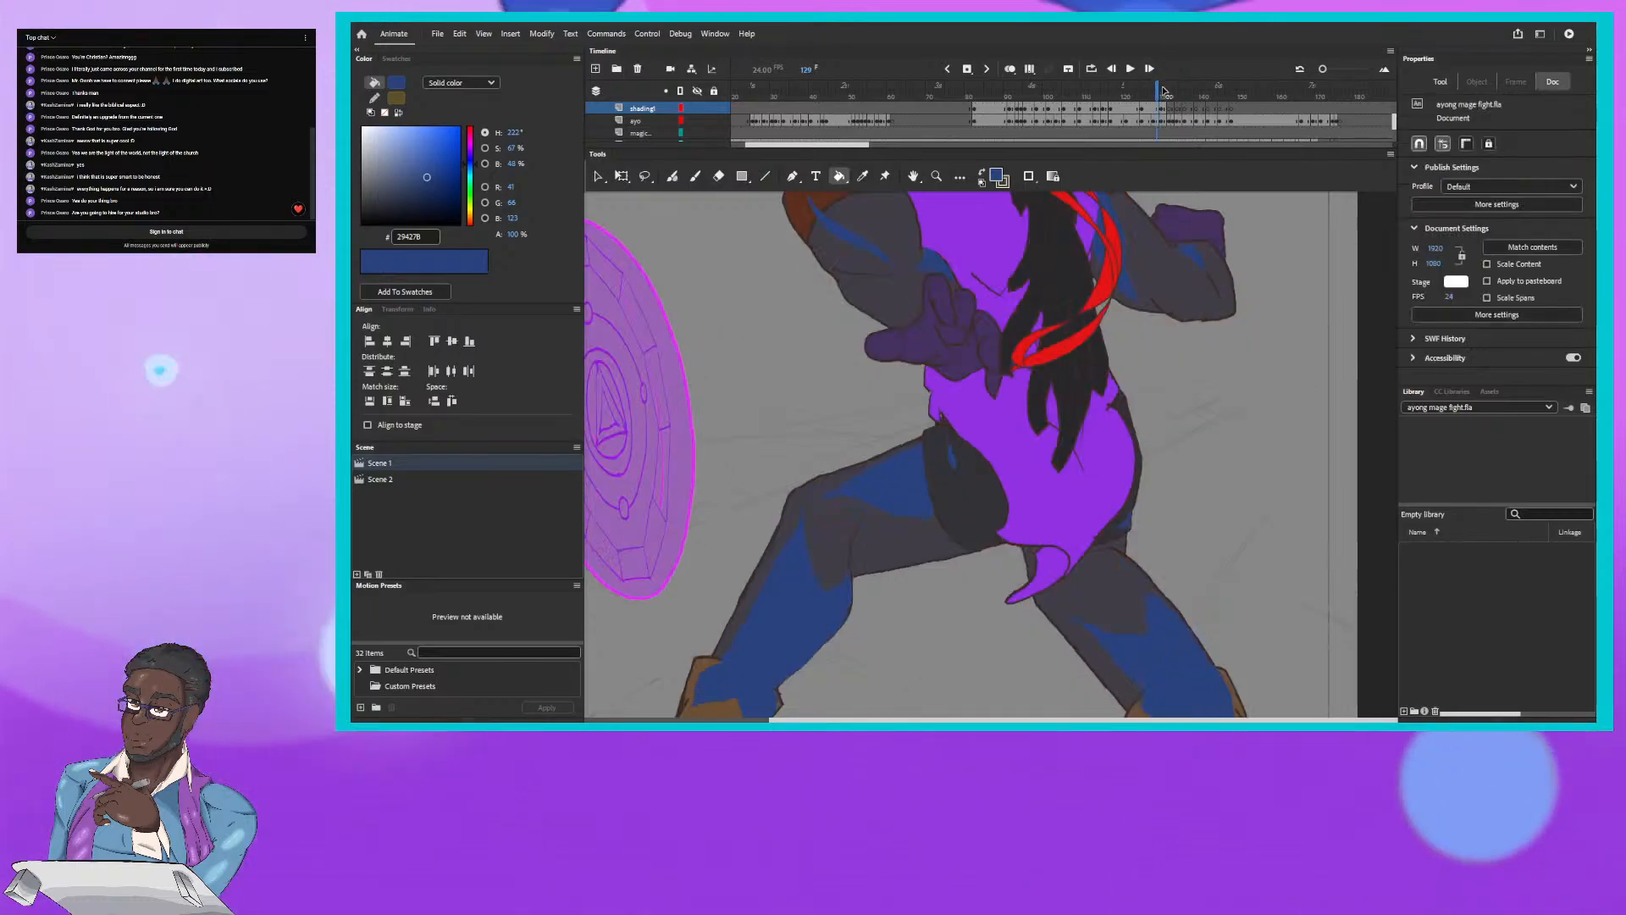
pyautogui.click(1163, 93)
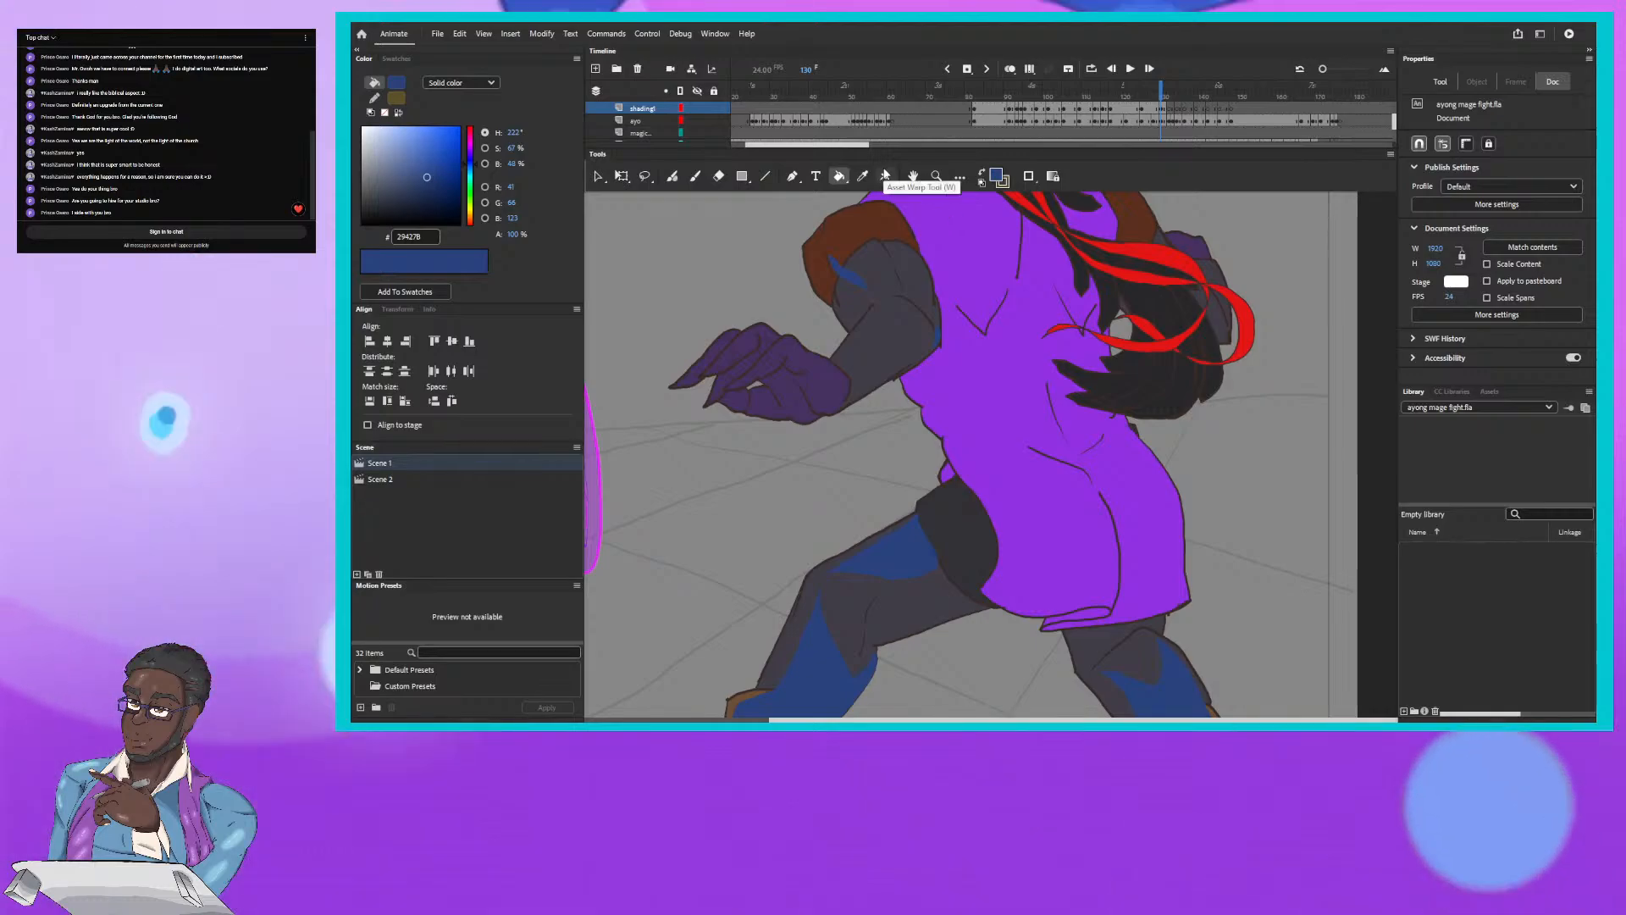
pyautogui.click(672, 176)
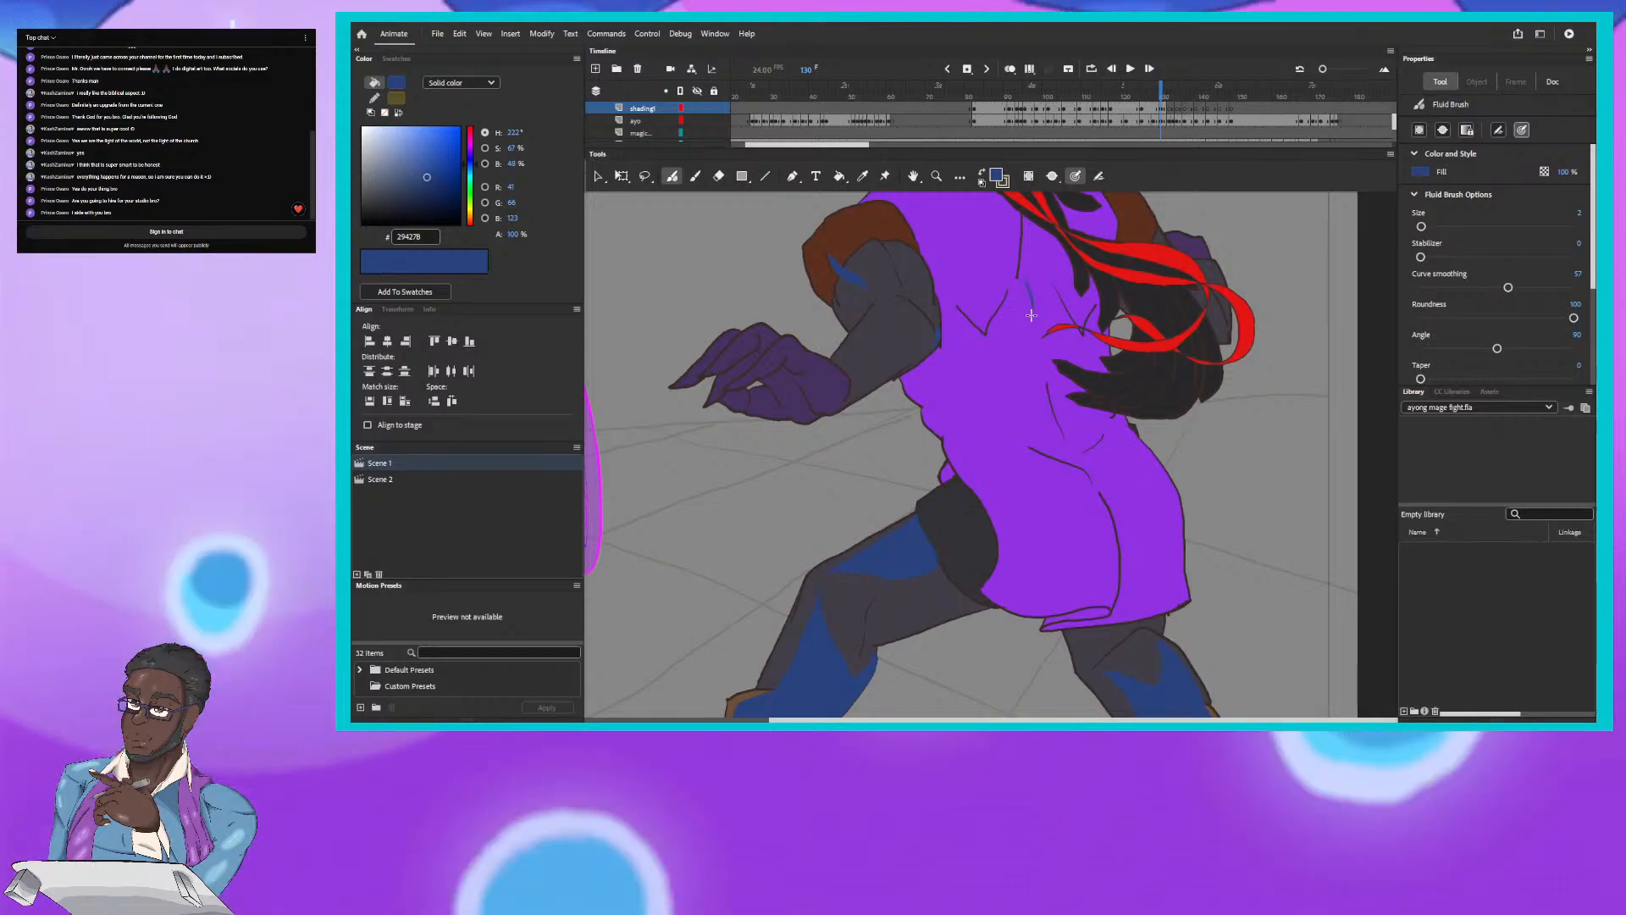
pyautogui.moveTo(1032, 315); pyautogui.dragTo(1022, 259)
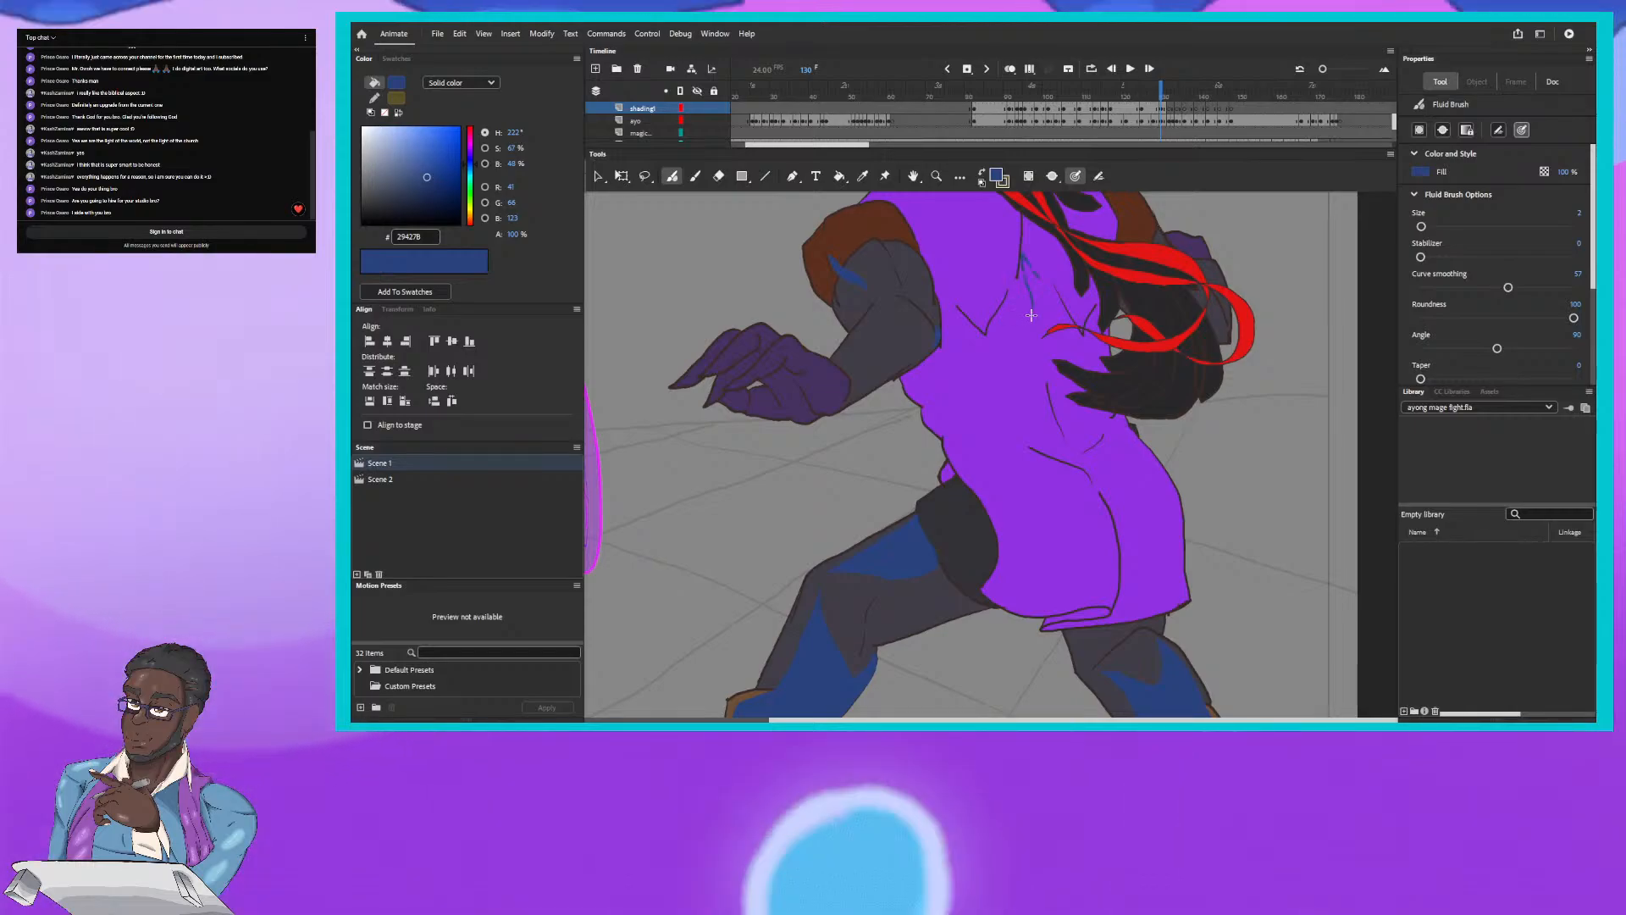
pyautogui.moveTo(1023, 256); pyautogui.dragTo(1041, 281)
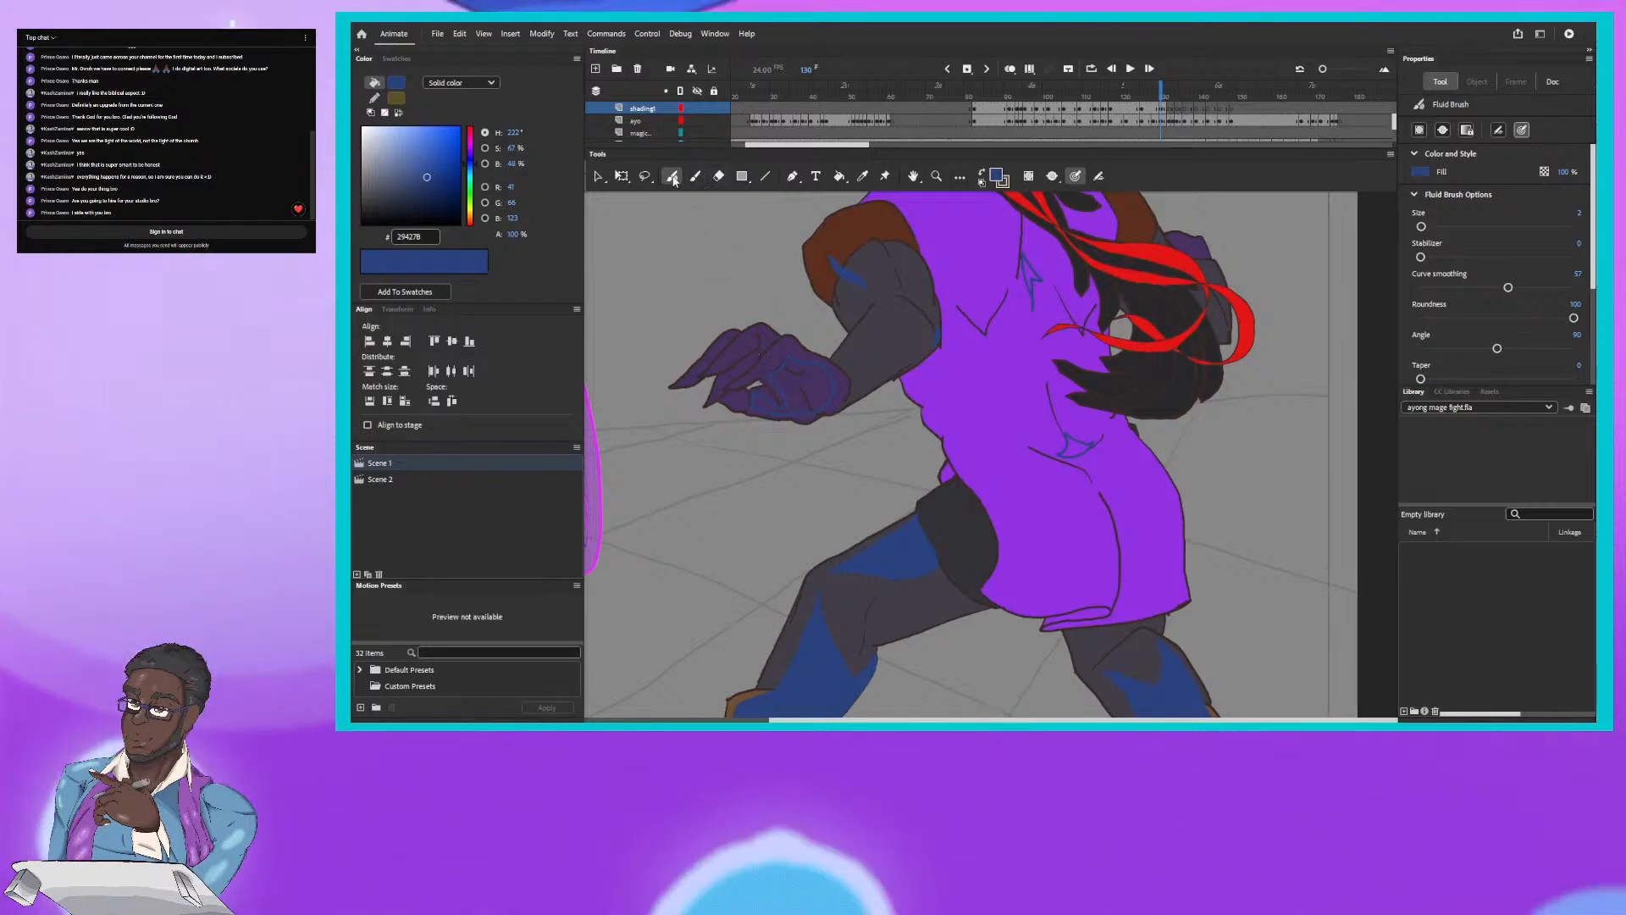
# Step: Fill the outlined shadows on the outstretched hand and at the tunic's chest and waist folds with dark blue
pyautogui.click(839, 176)
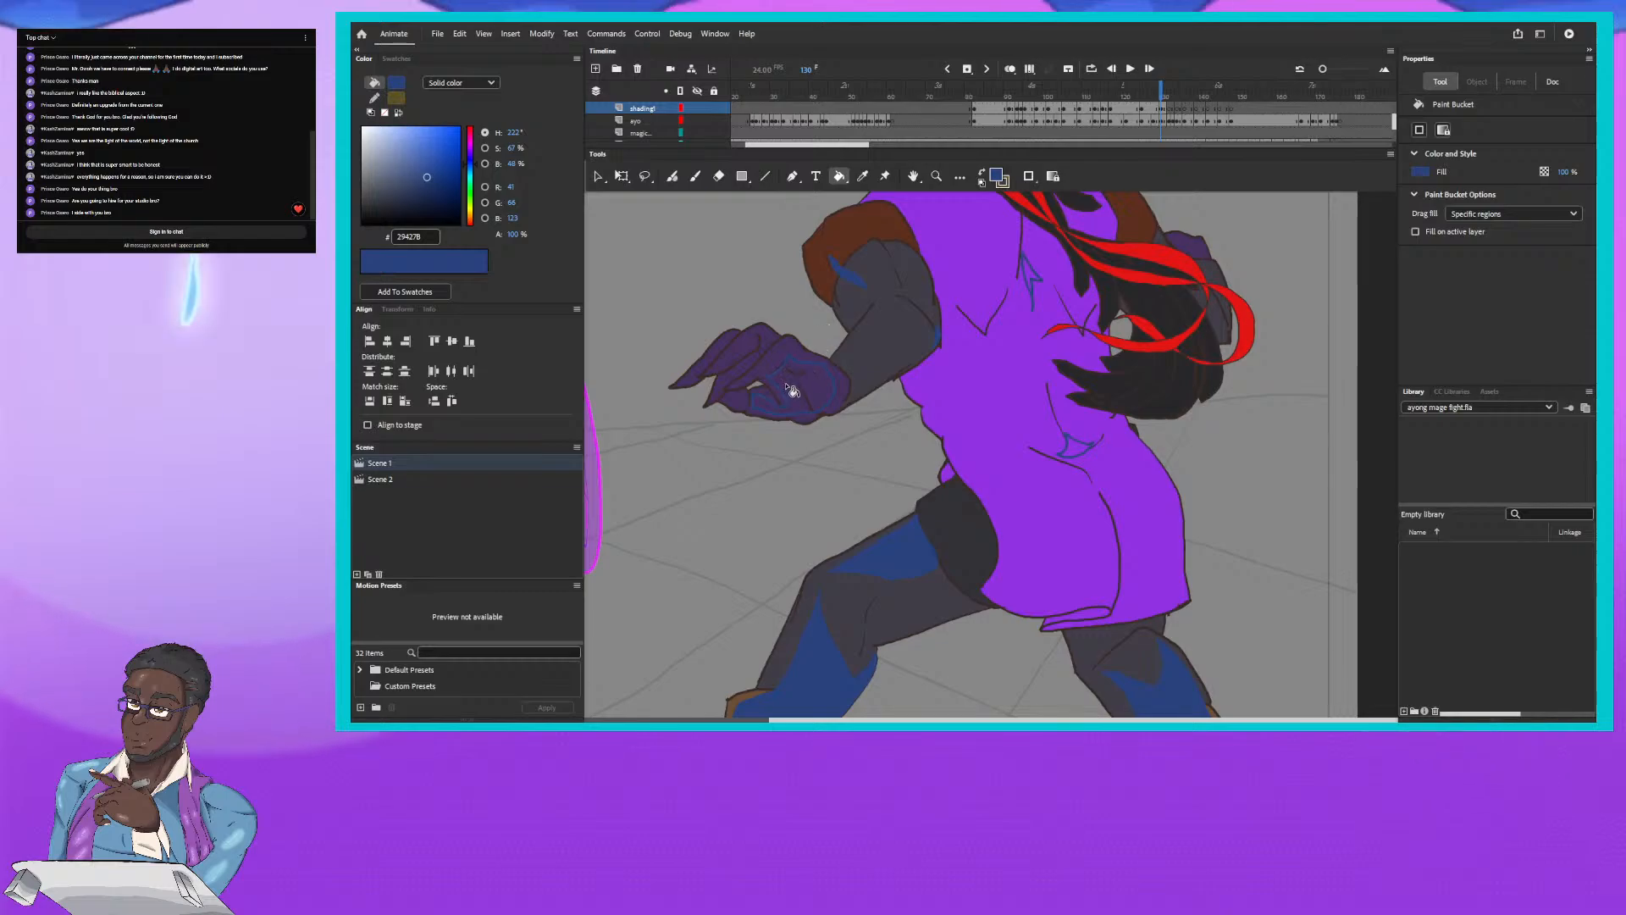
pyautogui.click(792, 389)
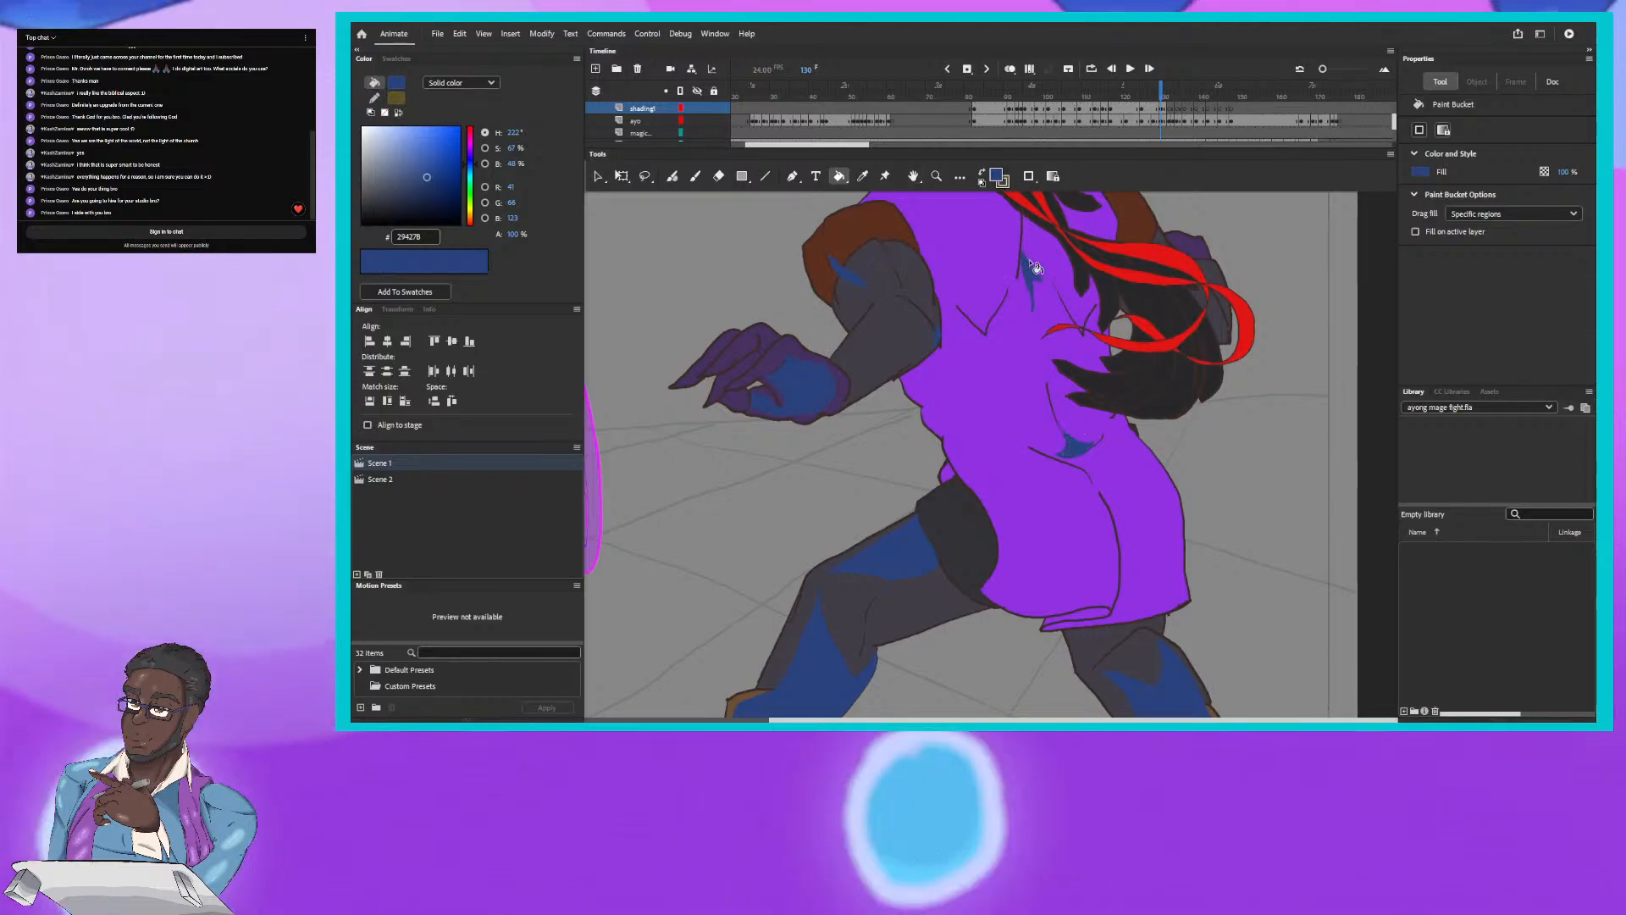
pyautogui.click(1025, 304)
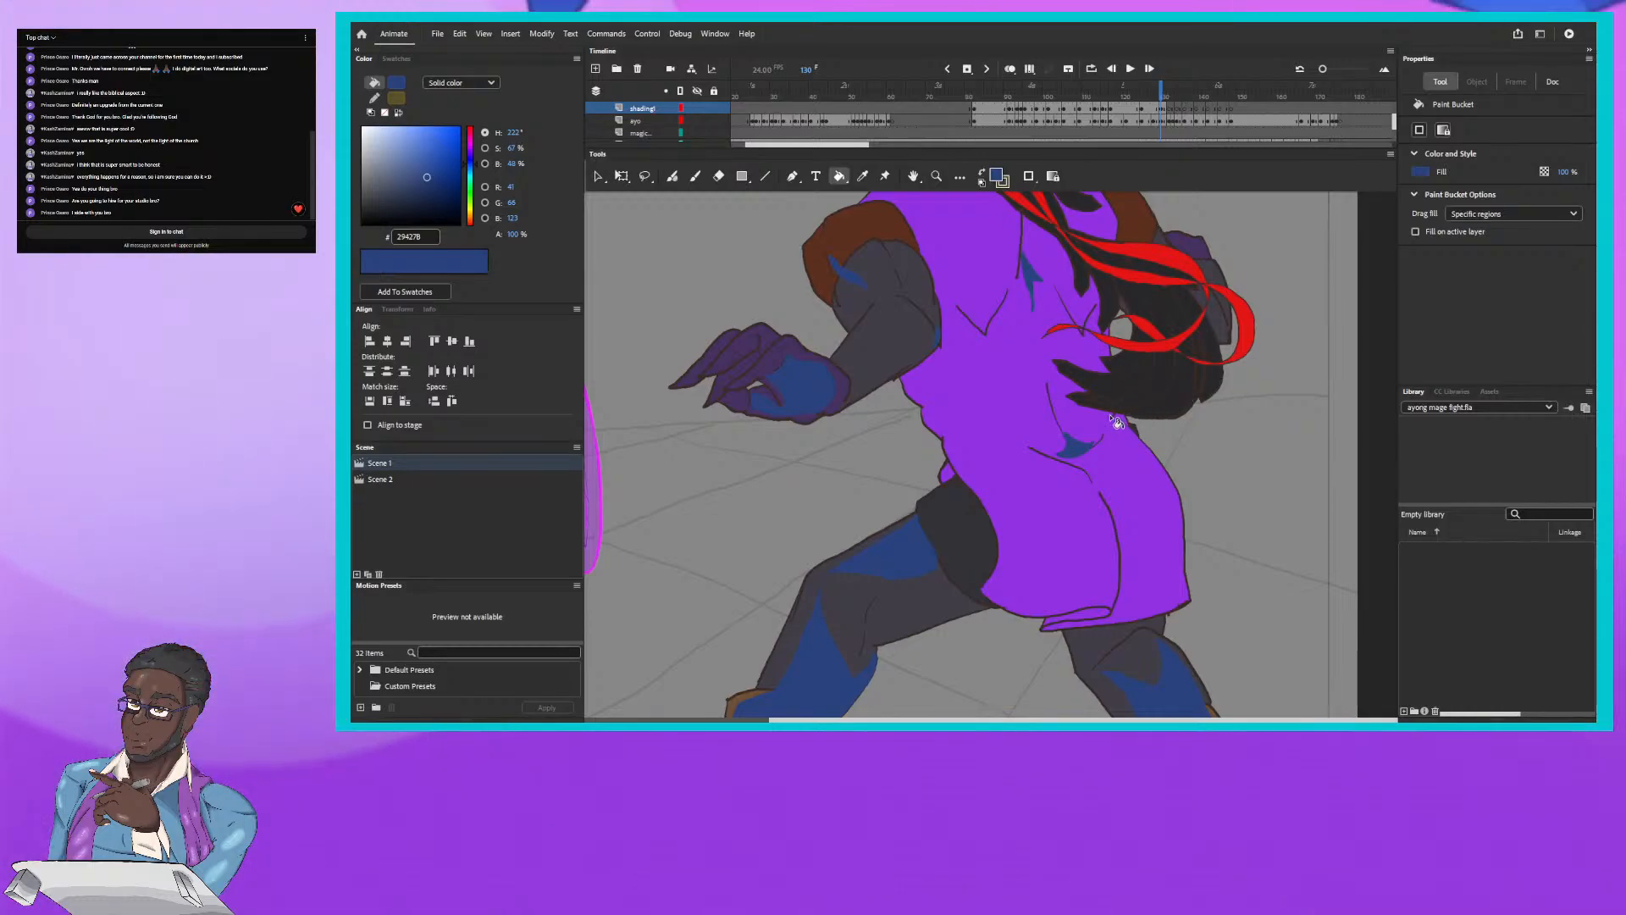
# Step: Outline a shadow inside the folded hem of the tunic on frame 130 and fill it with dark blue
pyautogui.scroll(5, 1117, 421)
pyautogui.scroll(-3, 1118, 419)
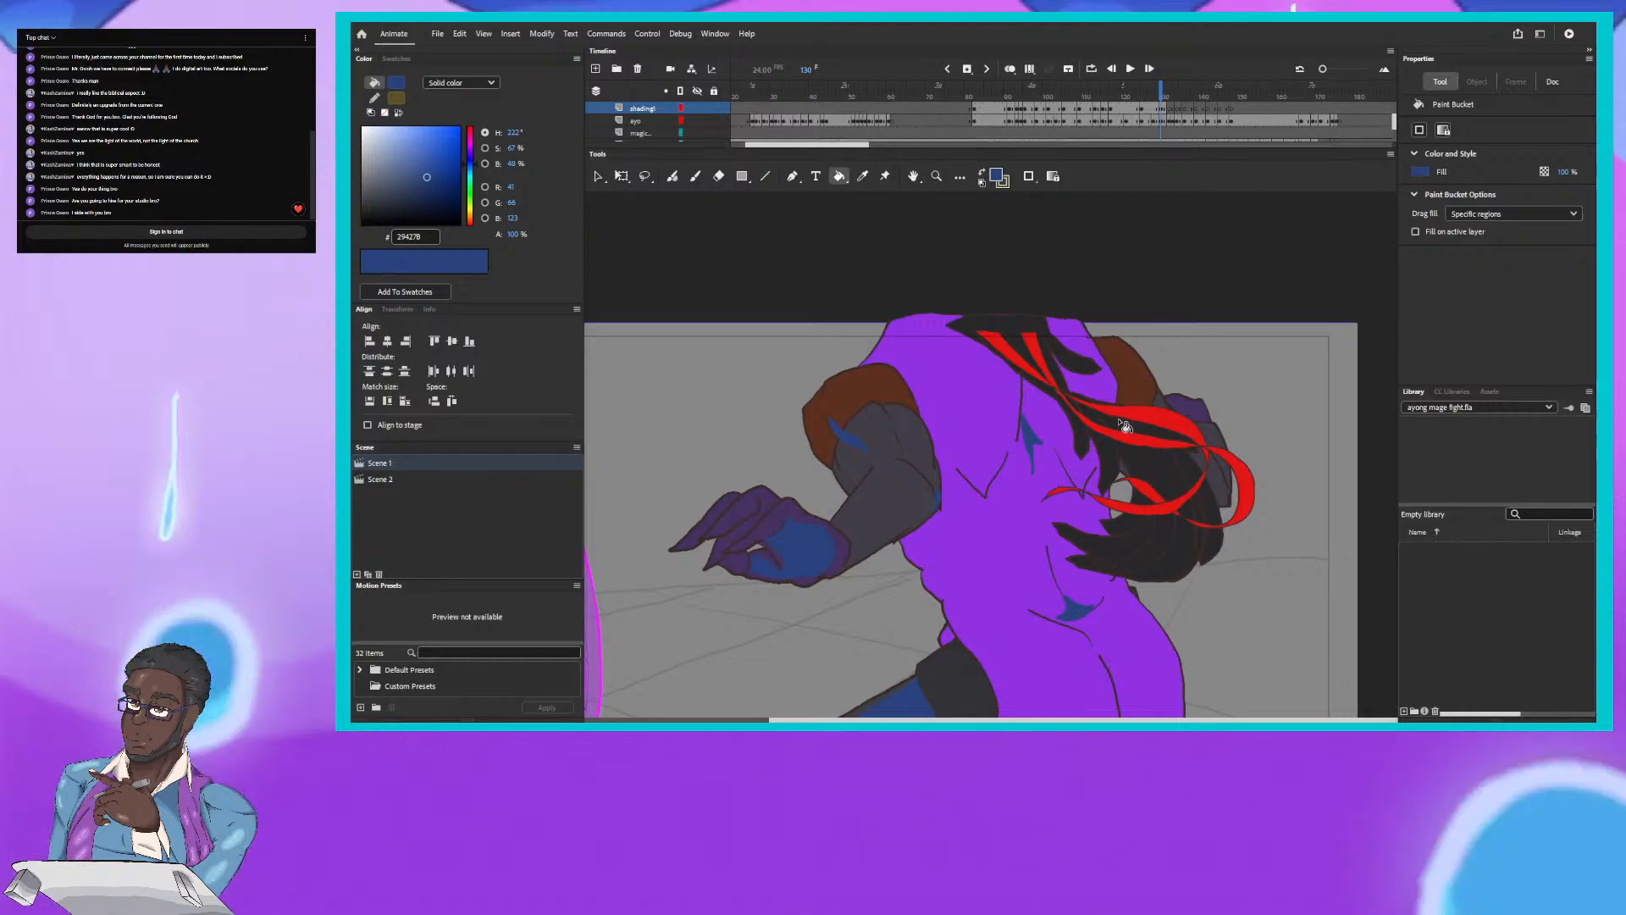
pyautogui.scroll(-3, 1135, 410)
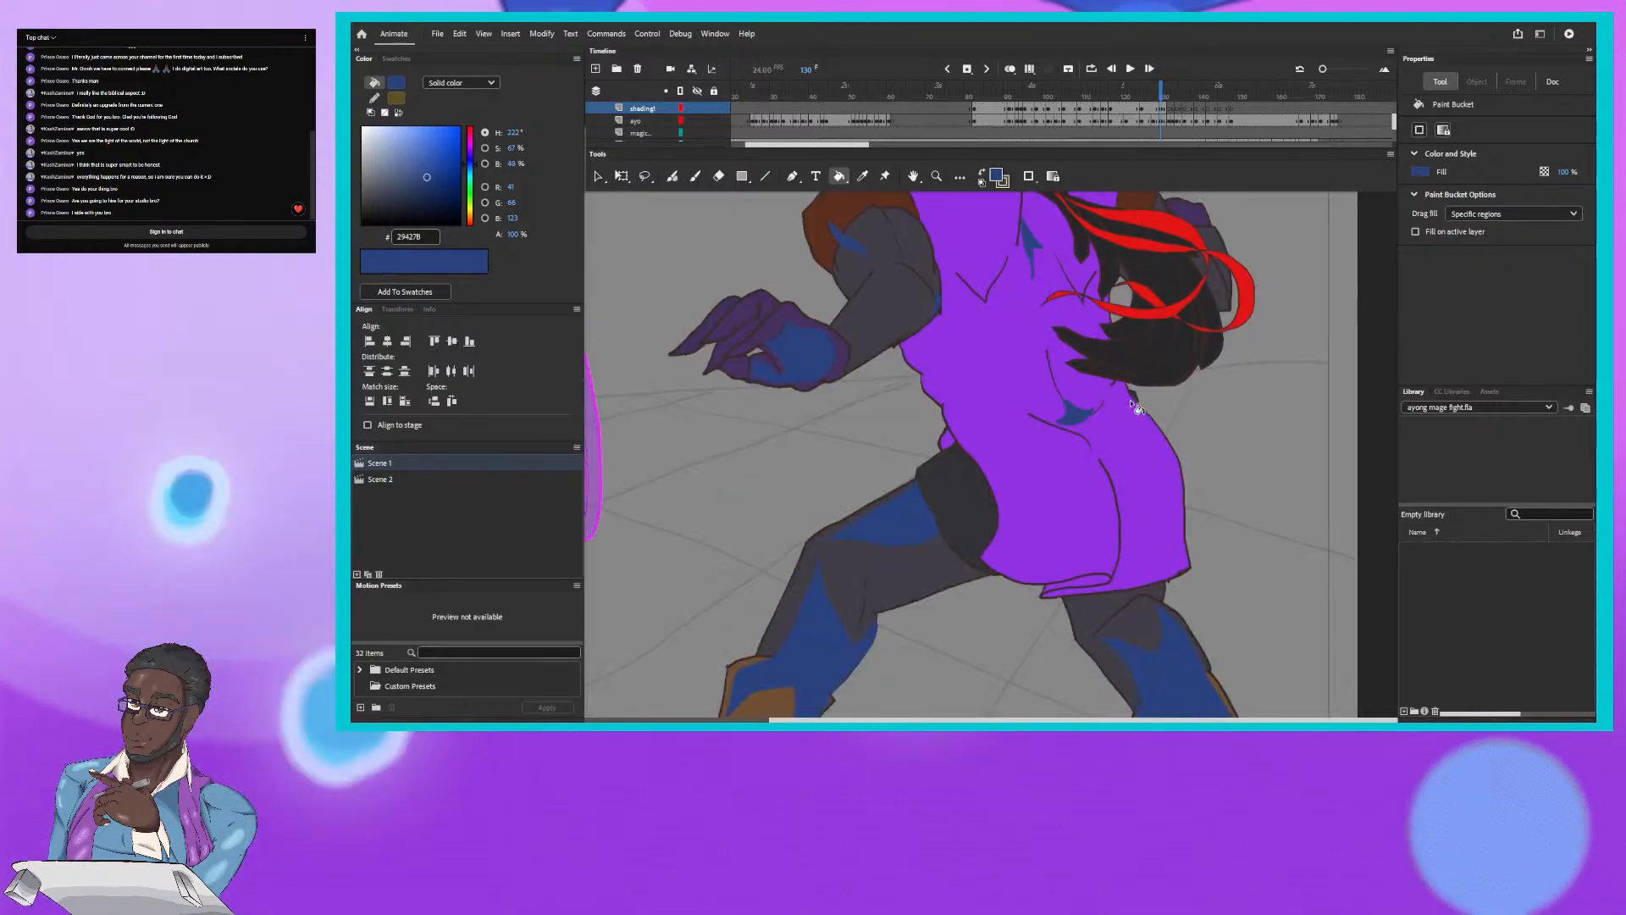
pyautogui.scroll(-6, 1135, 406)
pyautogui.scroll(3, 1135, 406)
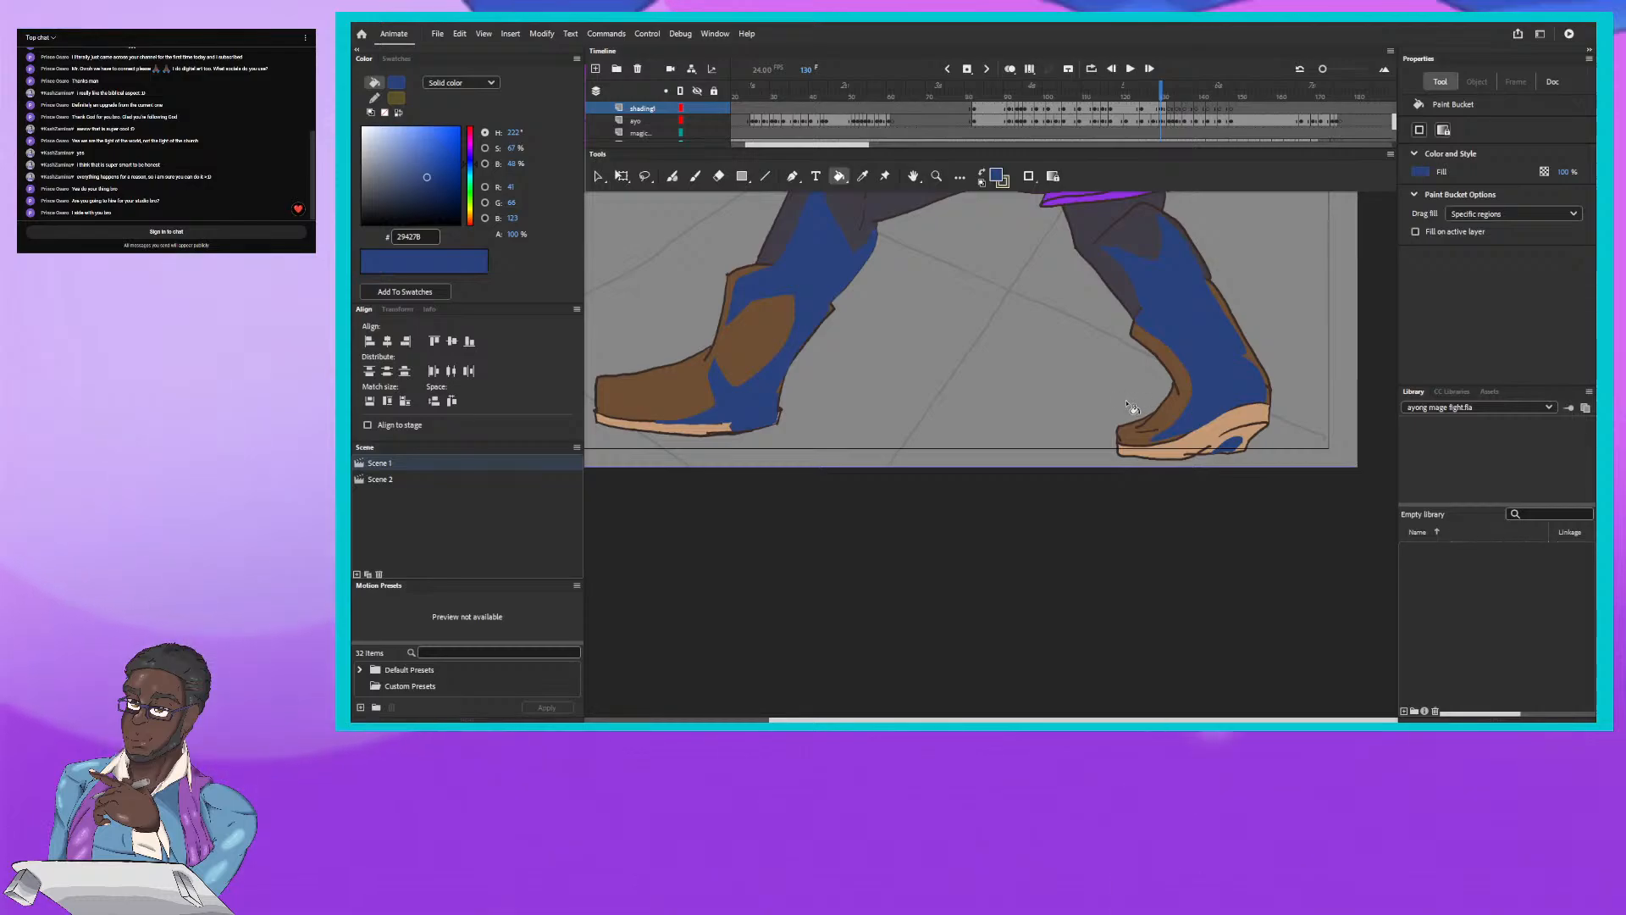
pyautogui.scroll(3, 1103, 412)
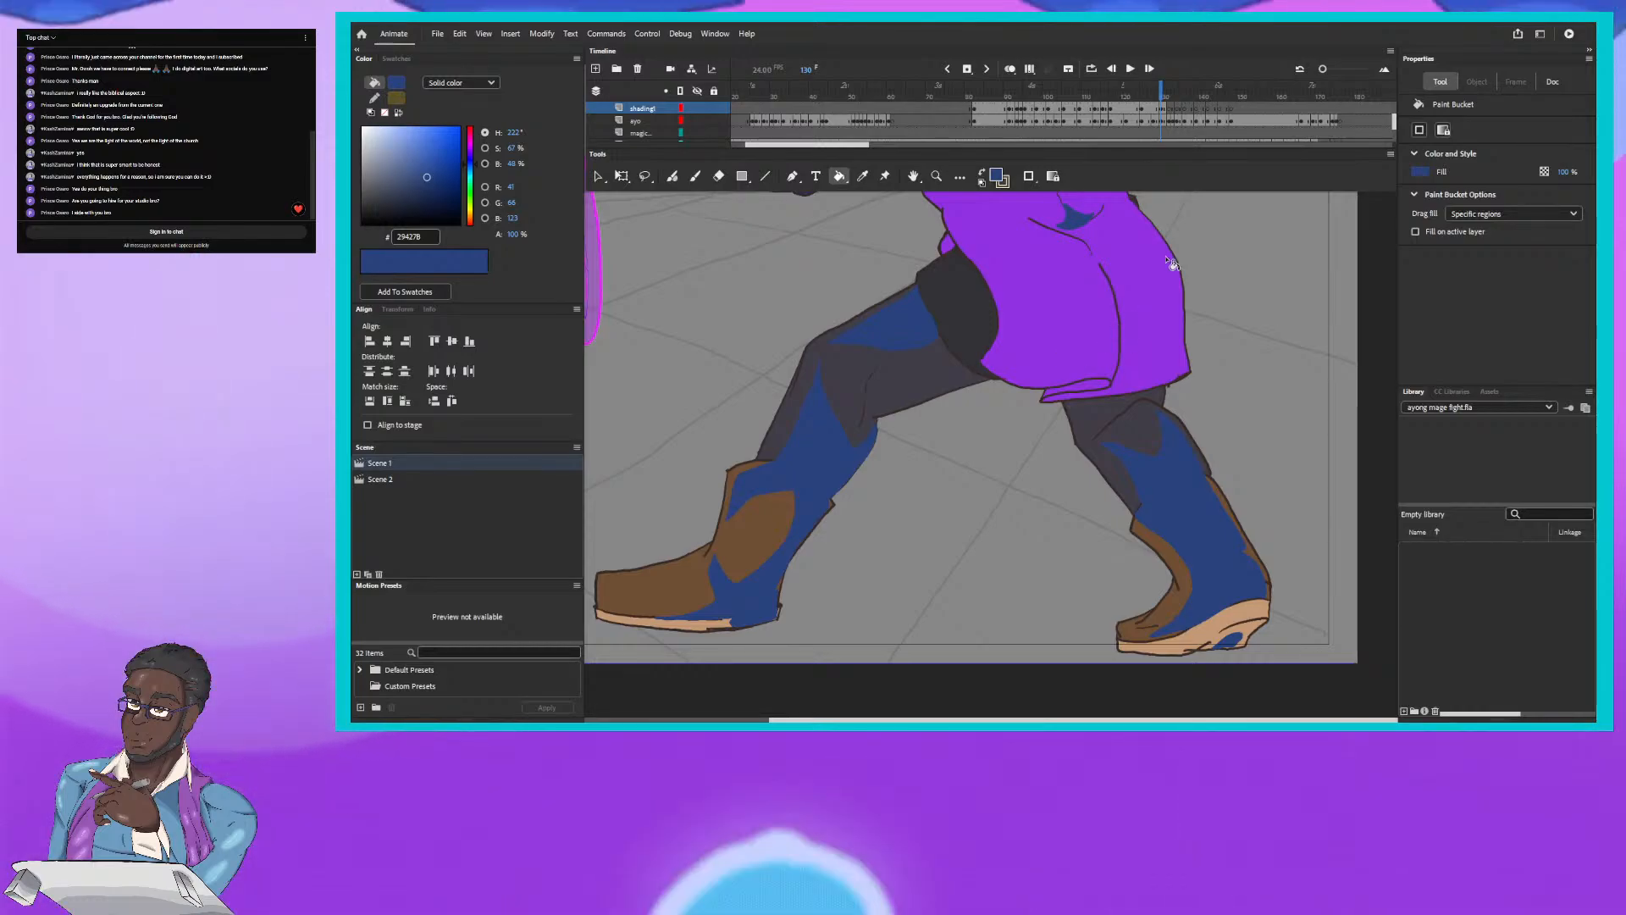
pyautogui.click(676, 178)
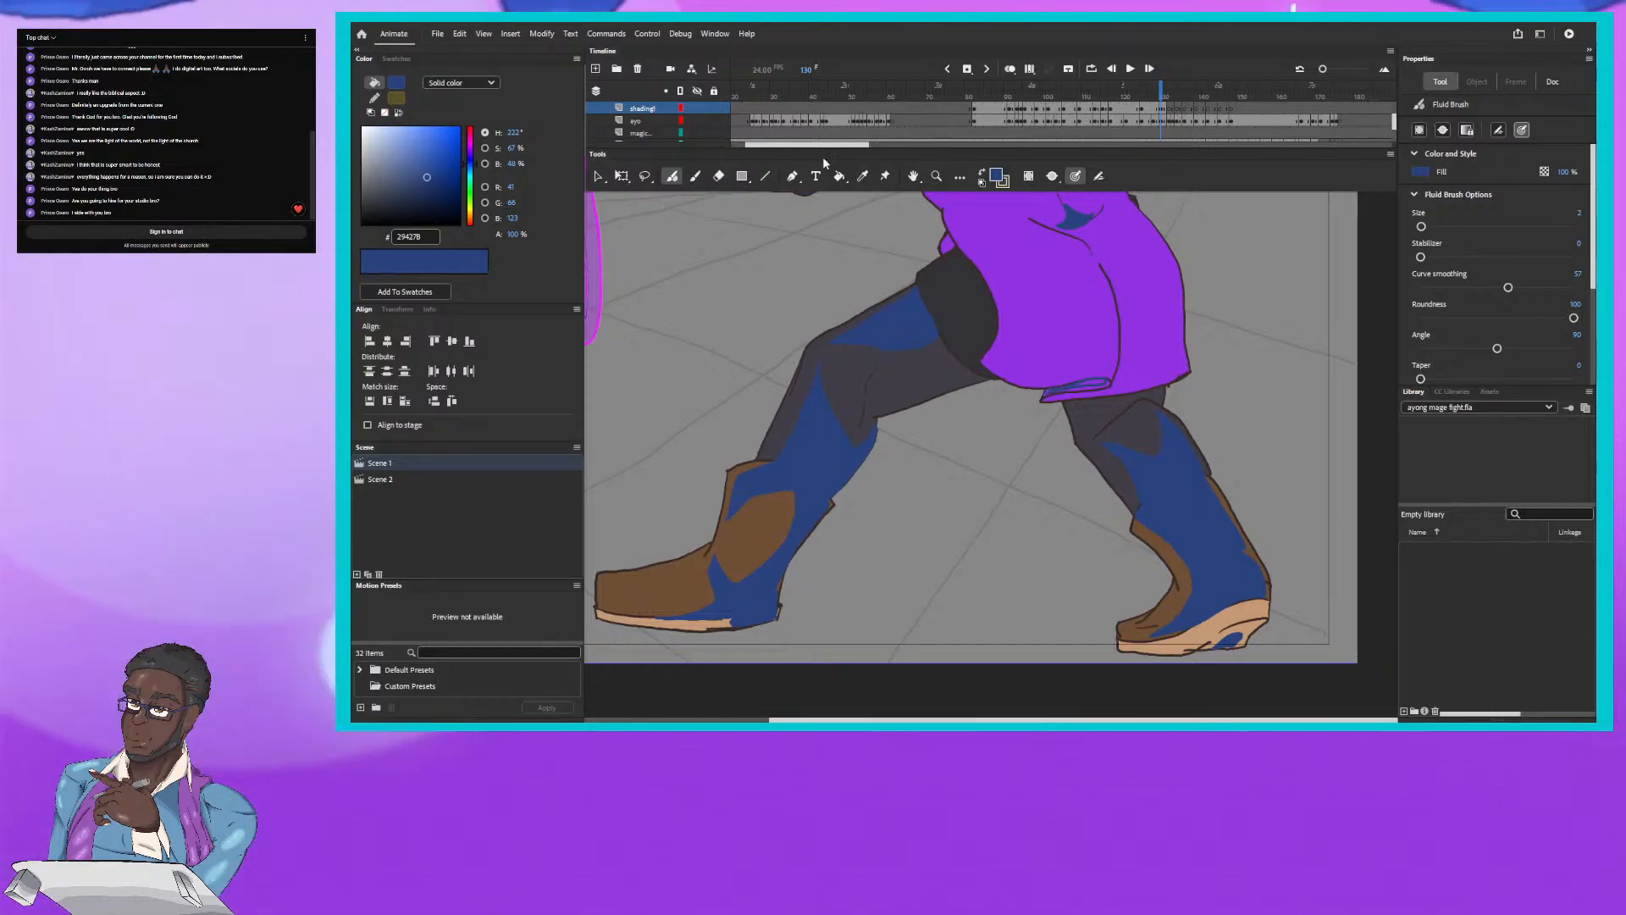
pyautogui.click(839, 175)
pyautogui.click(1097, 392)
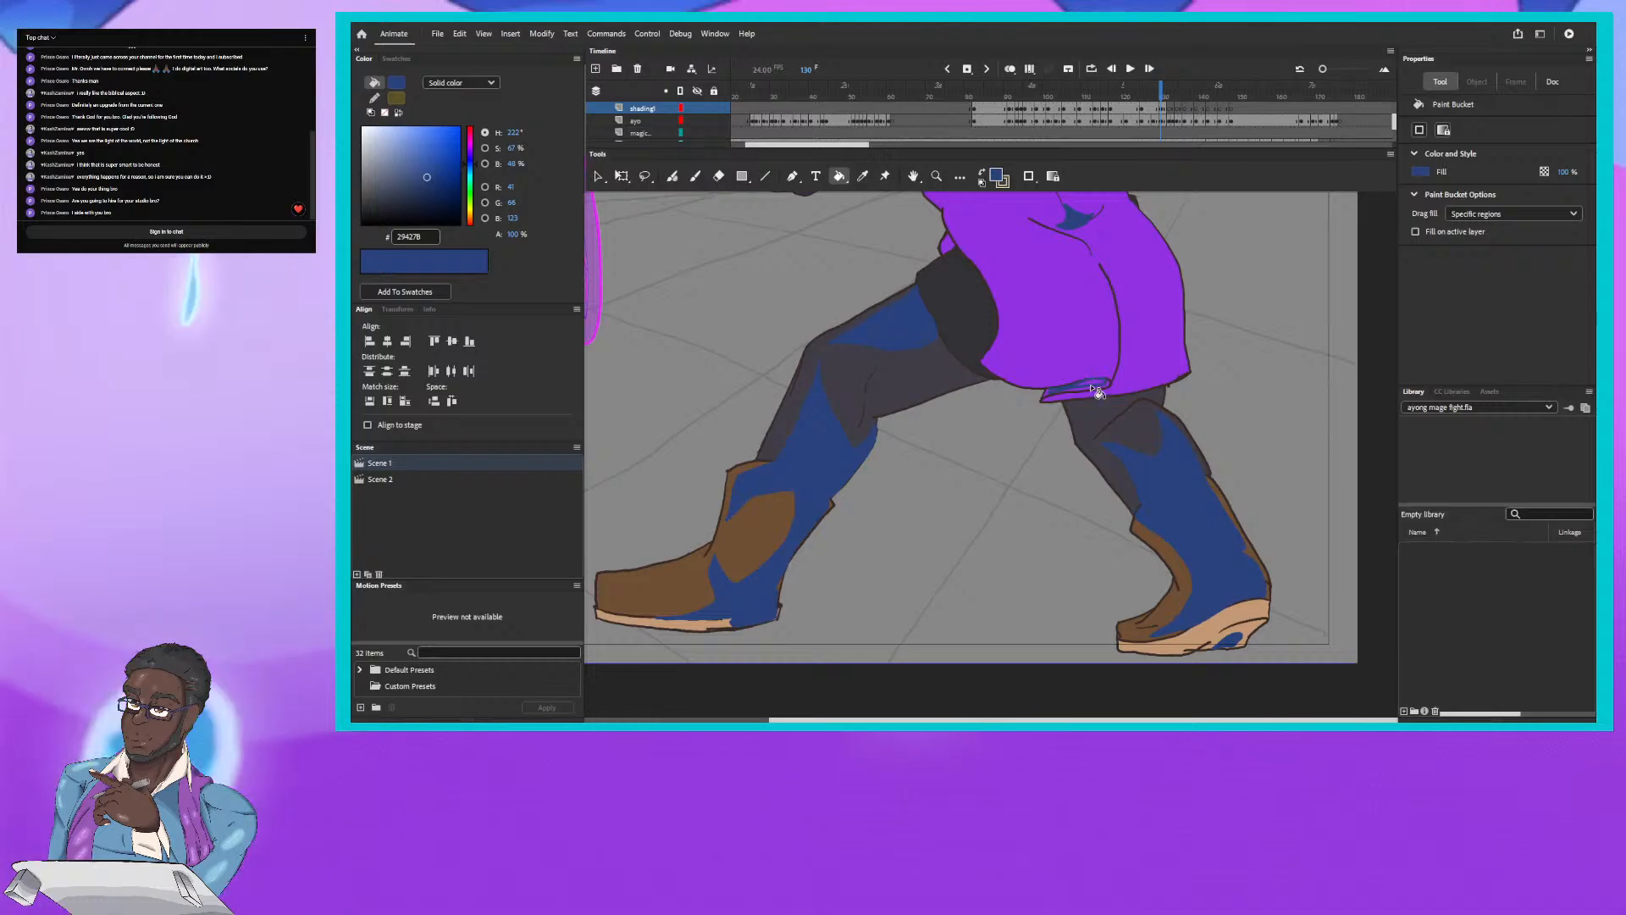
# Step: Fill the outlined shadow in the tunic's folded hem with dark blue to complete frame 130
pyautogui.click(1092, 386)
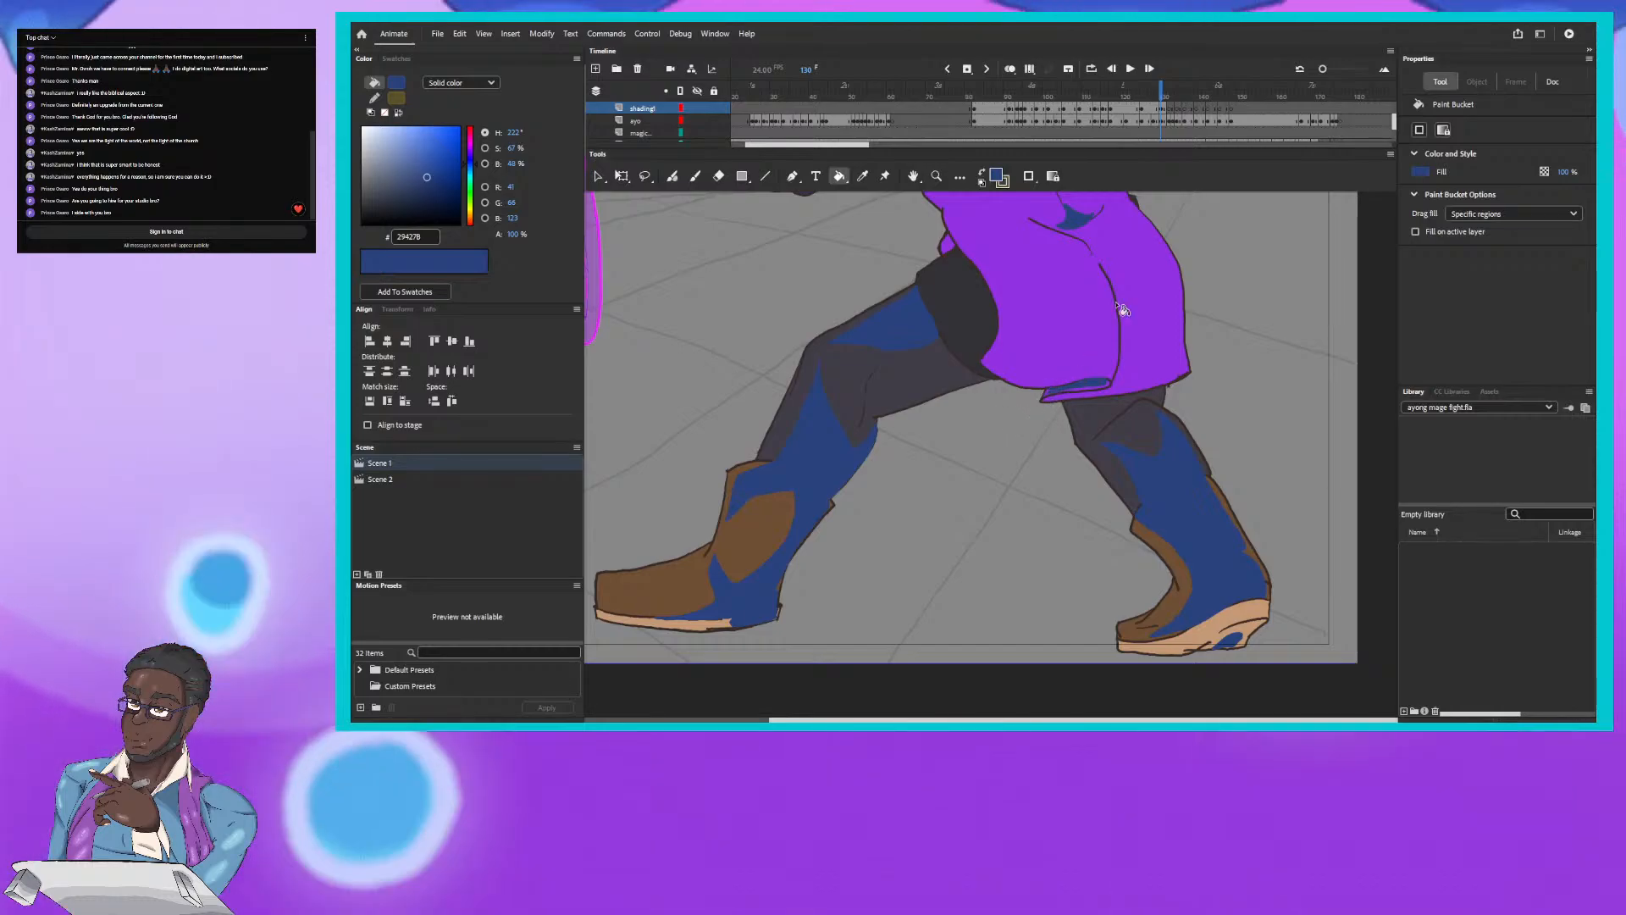
pyautogui.scroll(5, 771, 445)
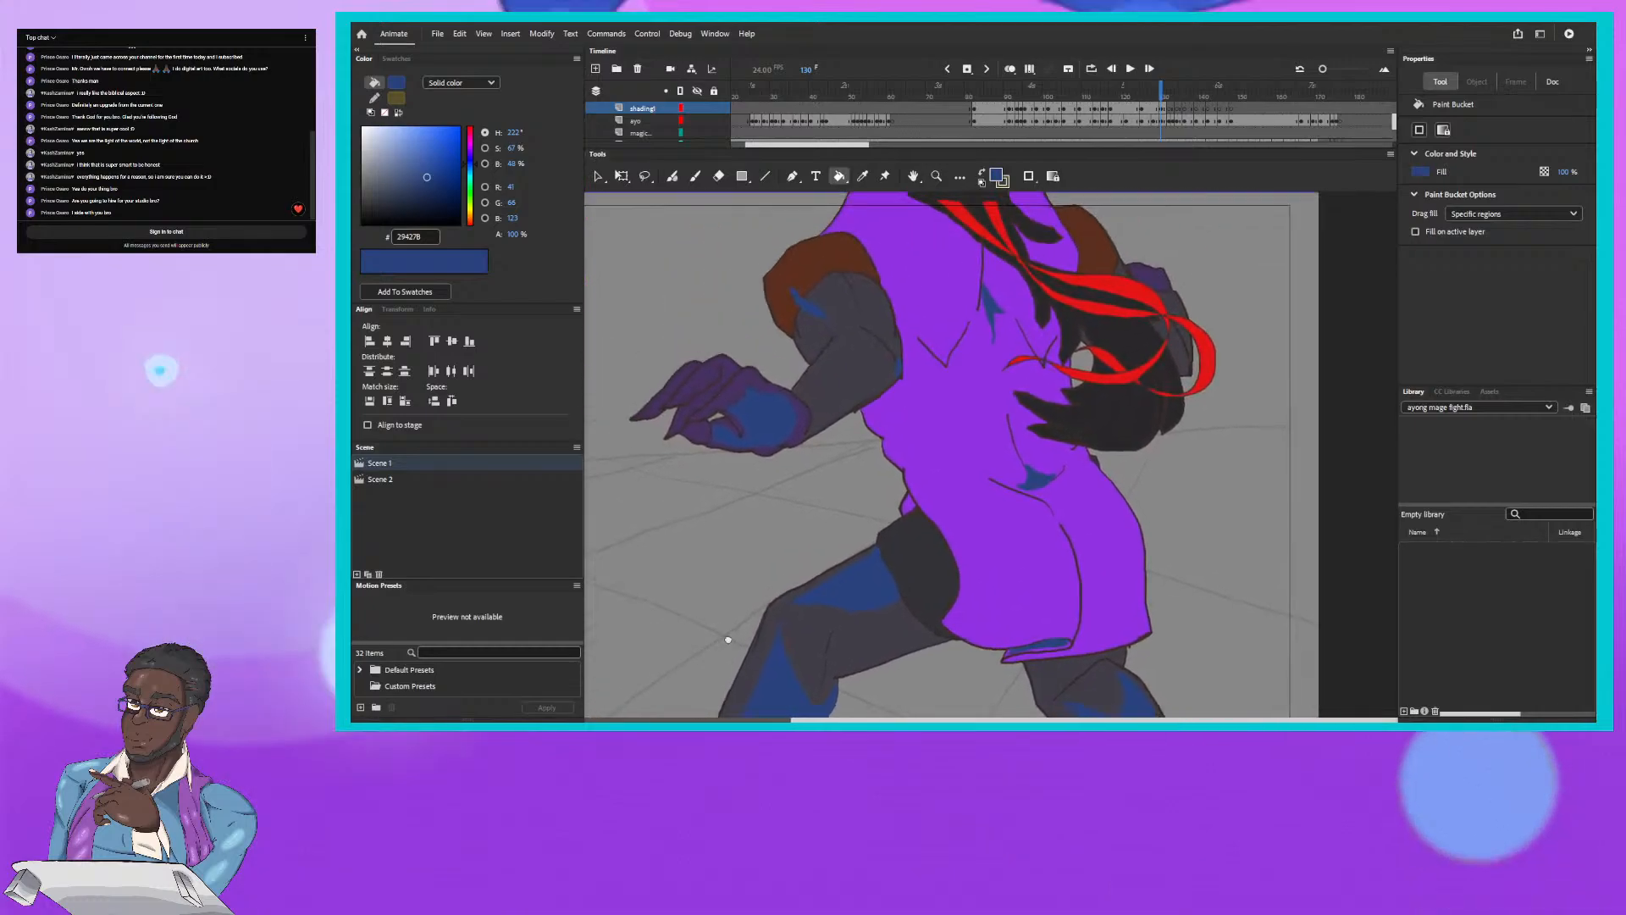
pyautogui.scroll(3, 794, 465)
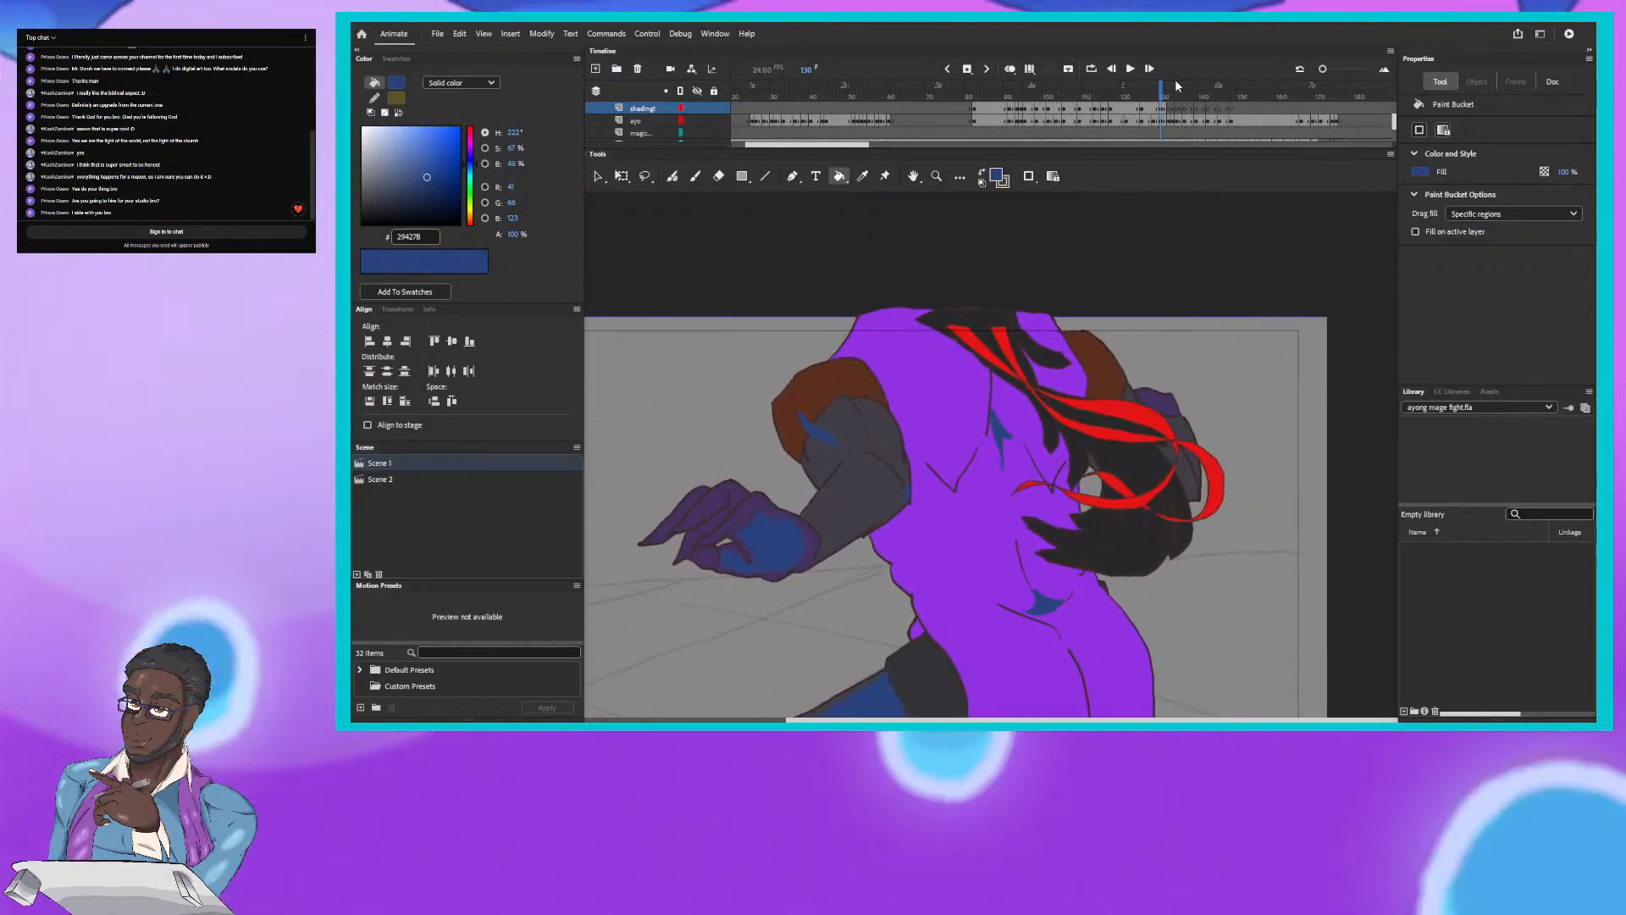
# Step: Outline shadows at the tunic's folded hem and waist fold on the frame 132 pose, comparing it with the neighbouring frames
pyautogui.moveTo(1163, 92); pyautogui.dragTo(1166, 92)
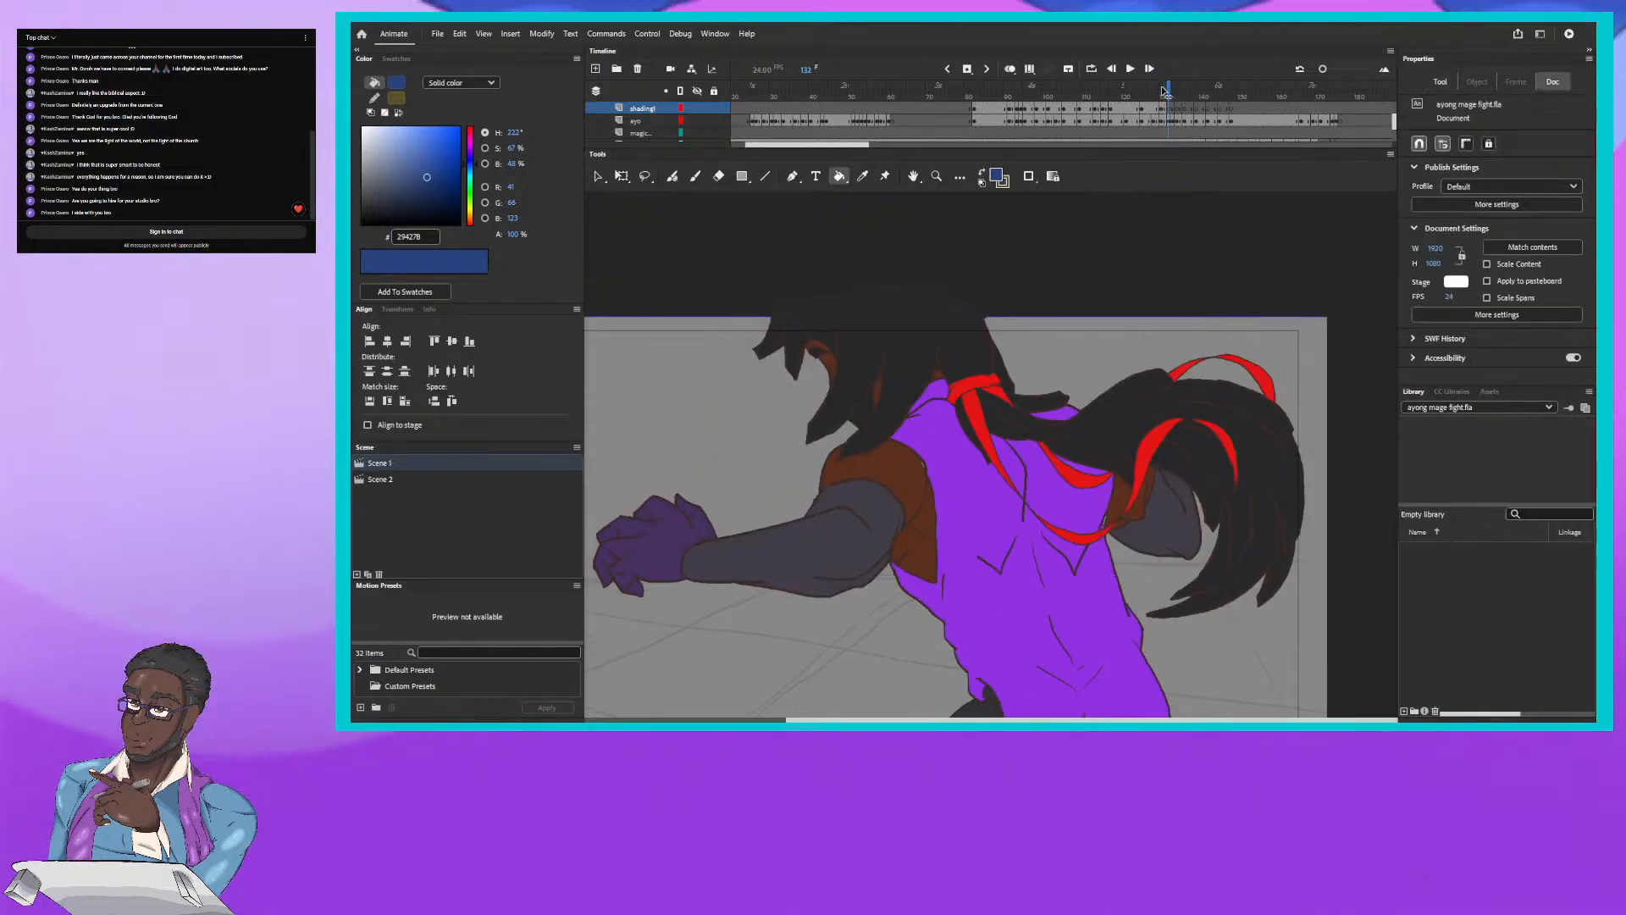
pyautogui.press('.')
pyautogui.press('.')
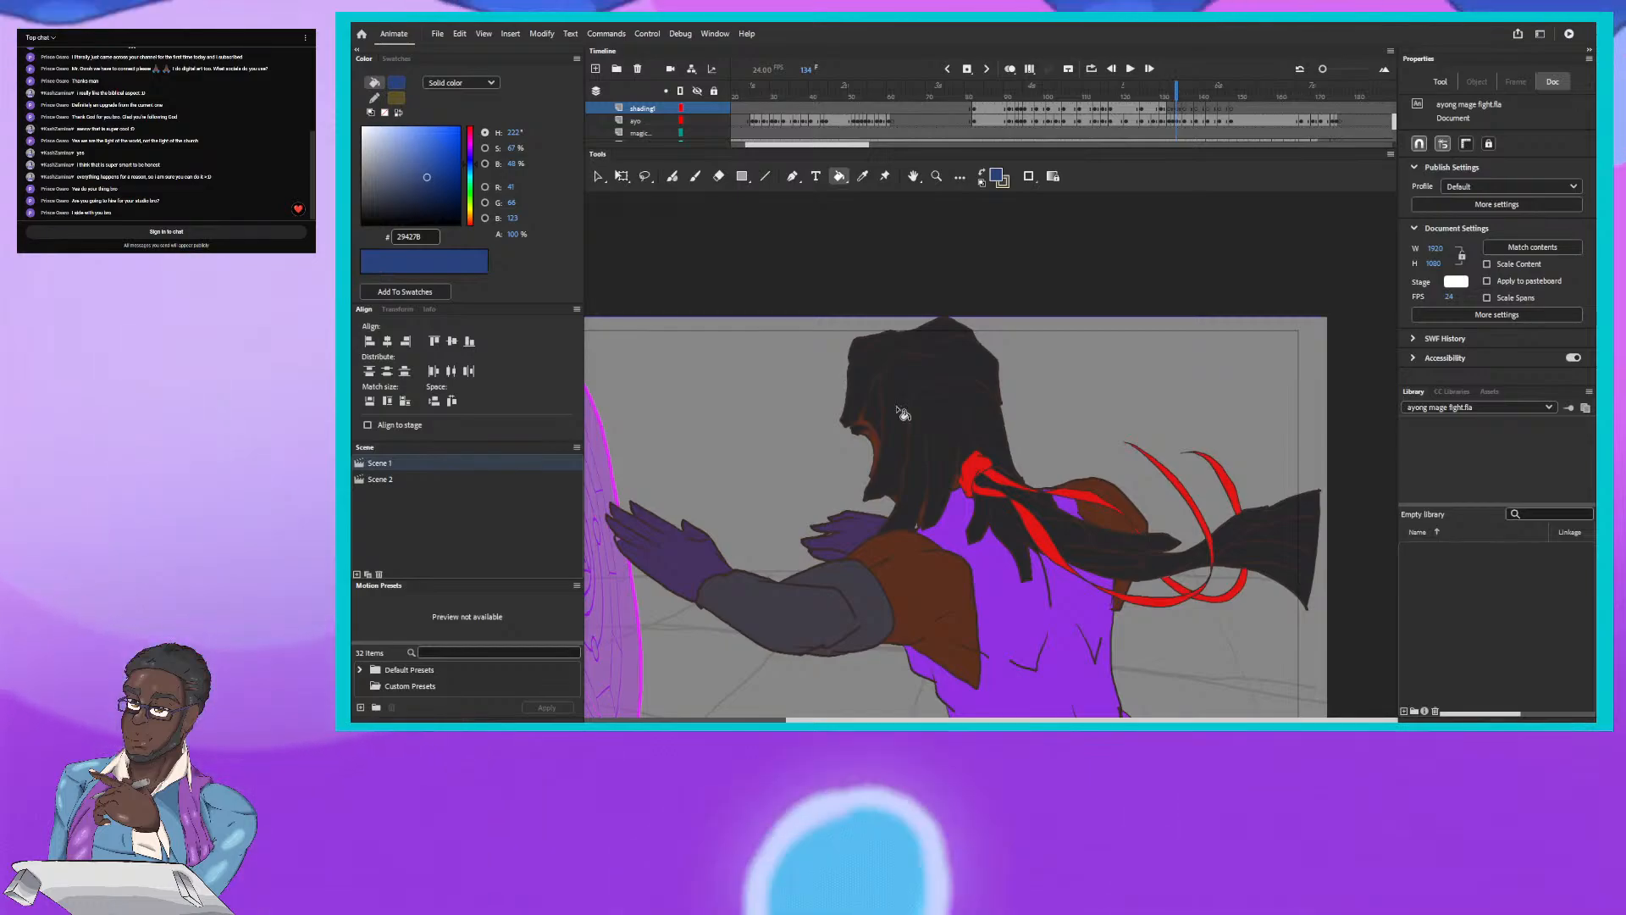
pyautogui.moveTo(876, 466)
pyautogui.mouseDown()
pyautogui.moveTo(809, 253)
pyautogui.moveTo(725, 134)
pyautogui.mouseUp()
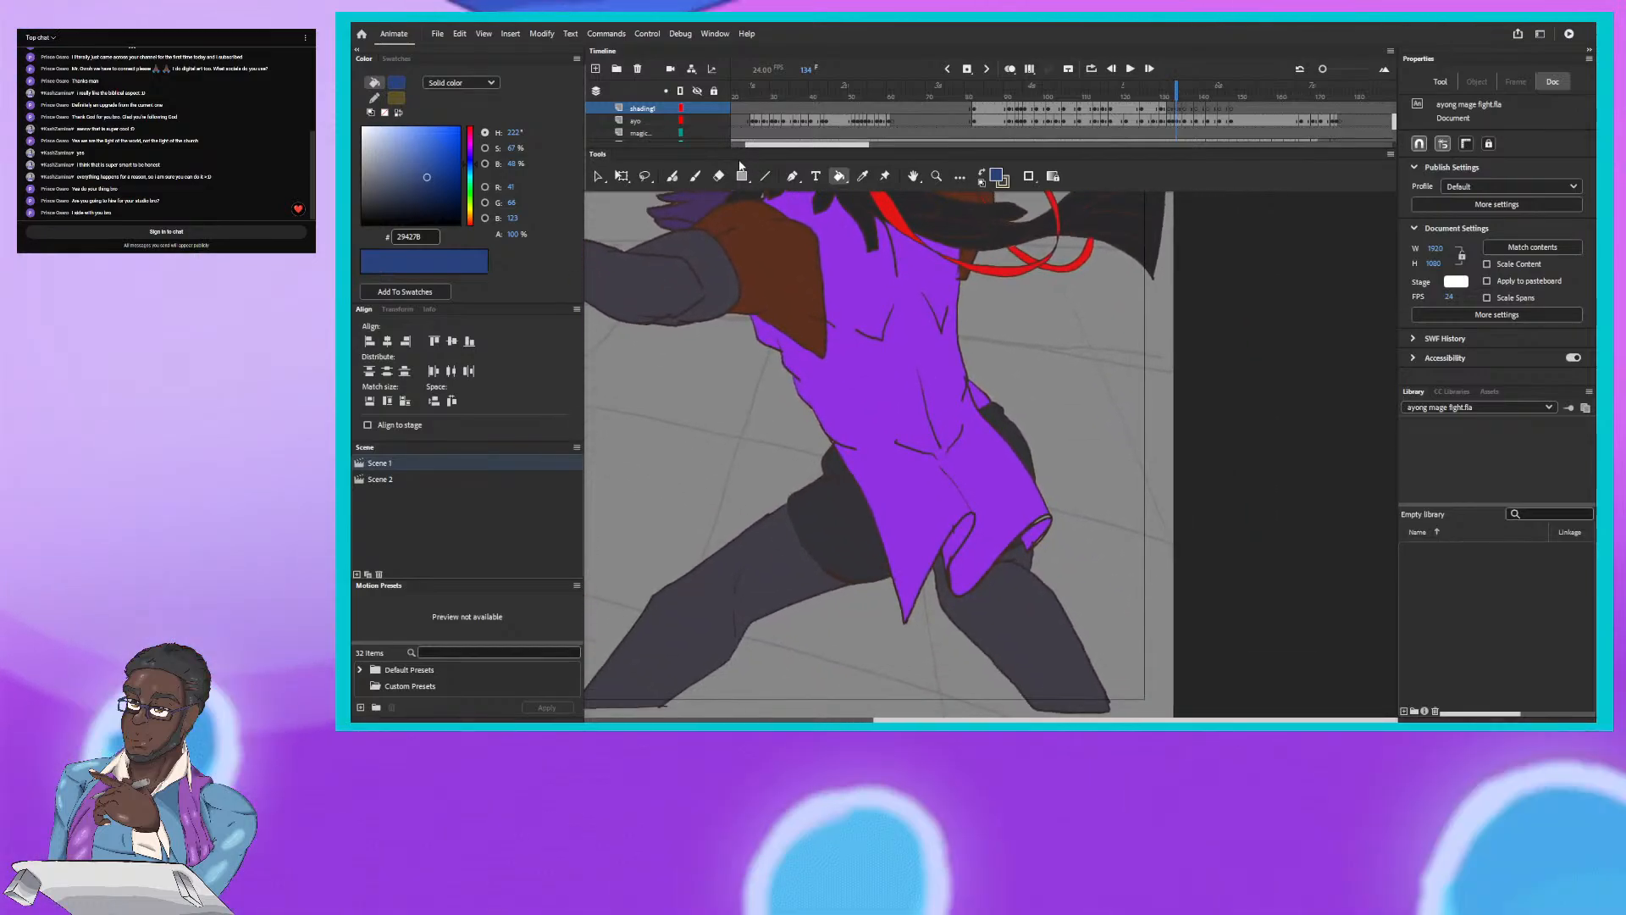
pyautogui.click(1165, 97)
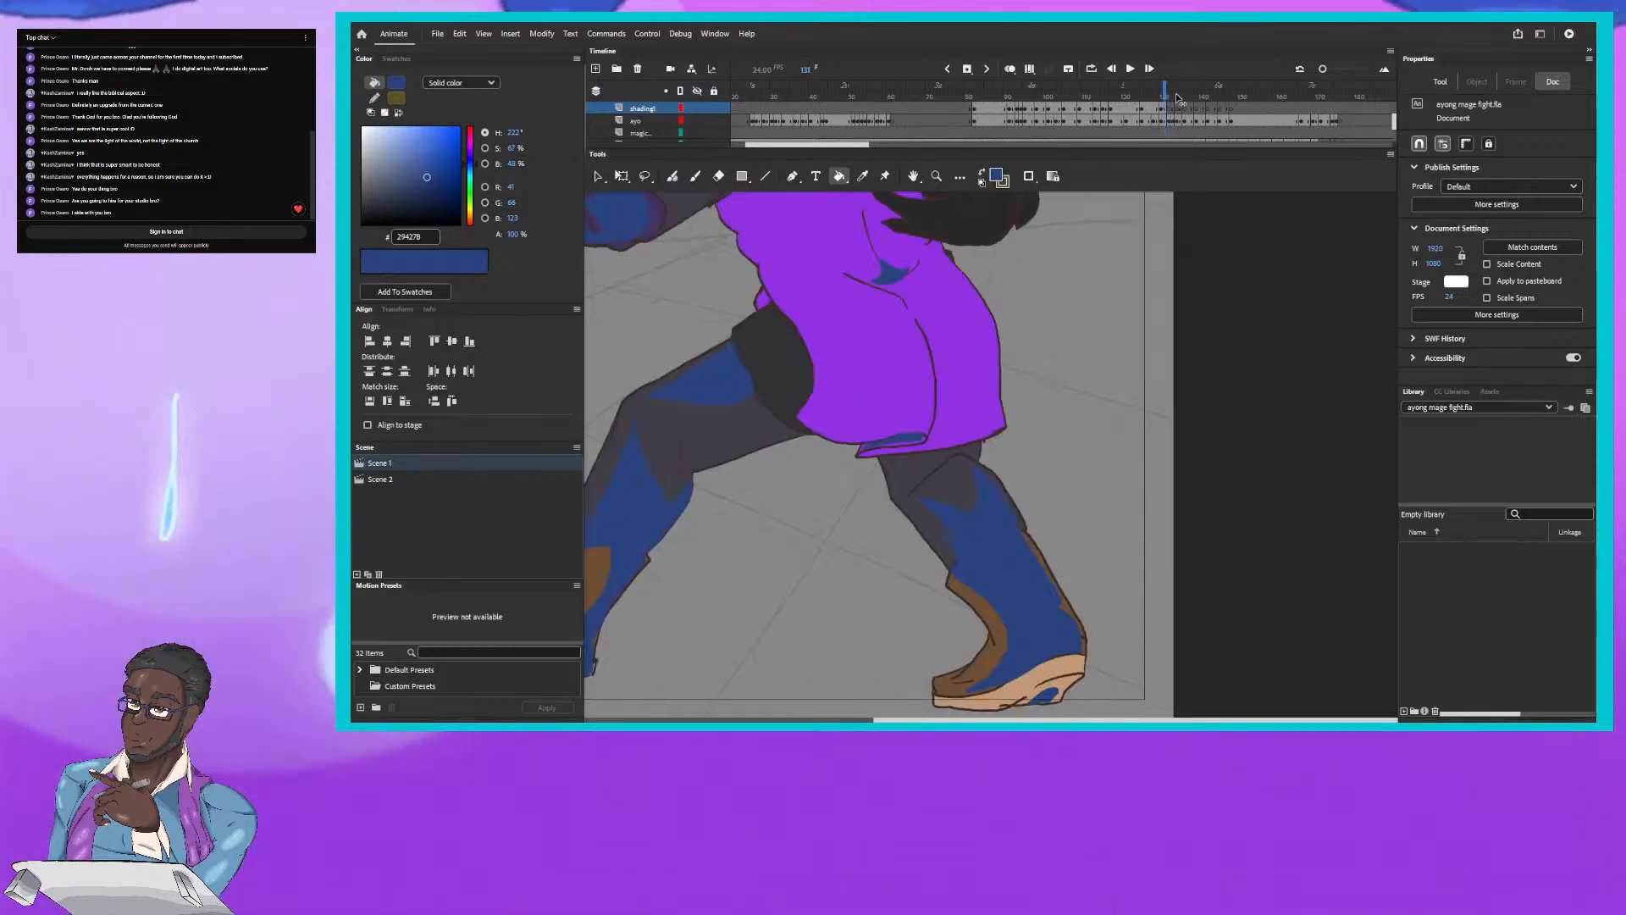
pyautogui.press('.')
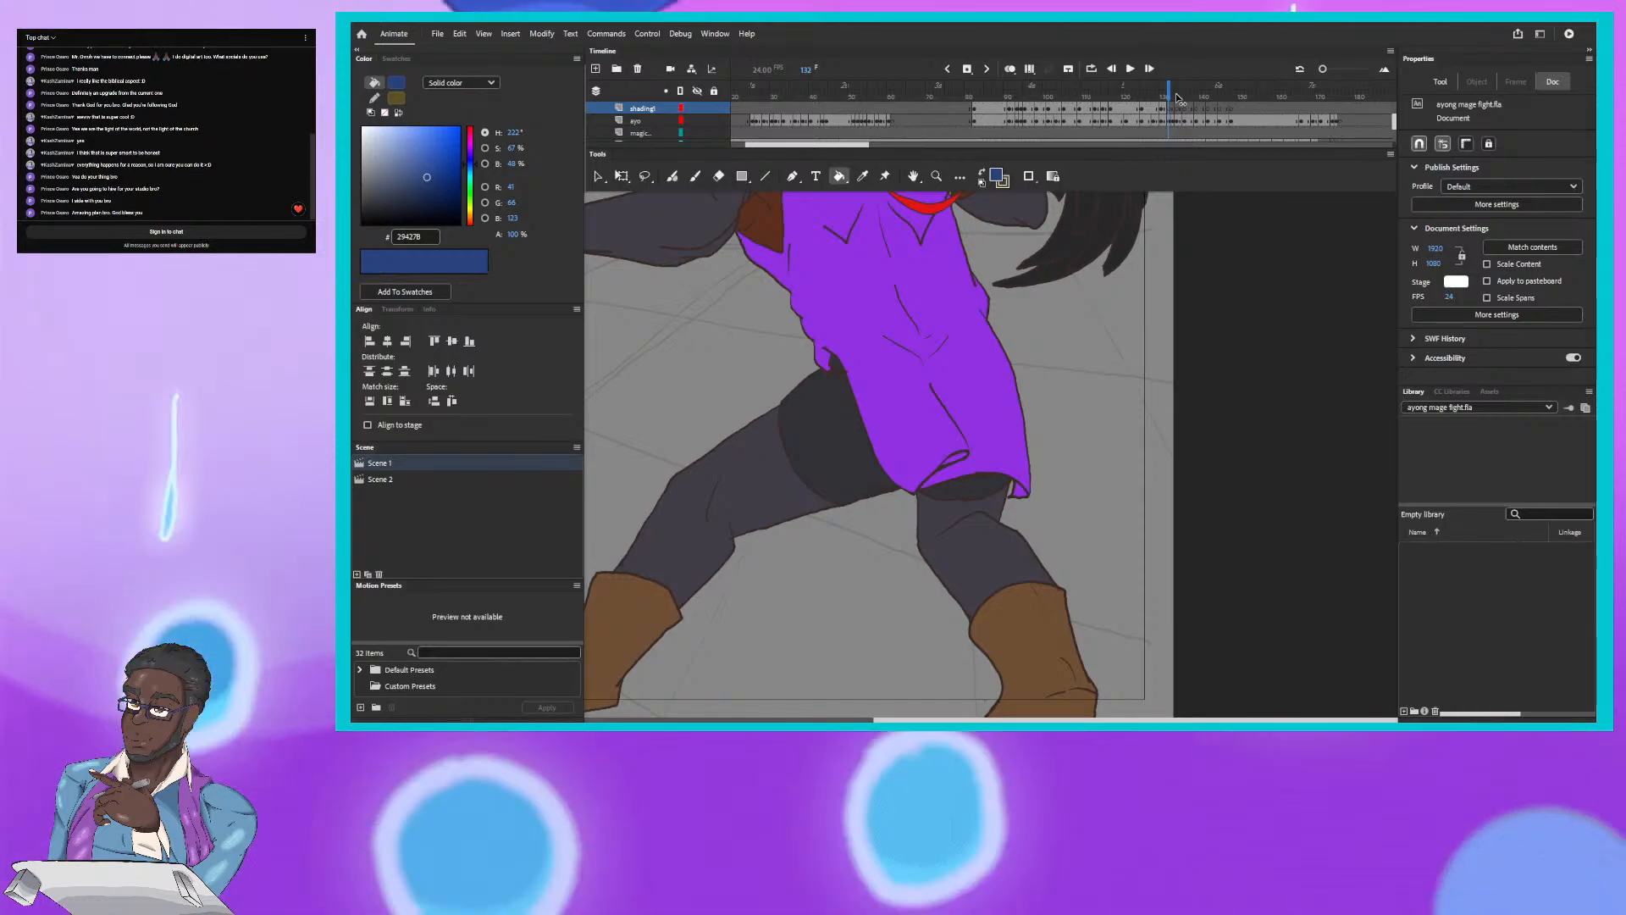
pyautogui.press('.')
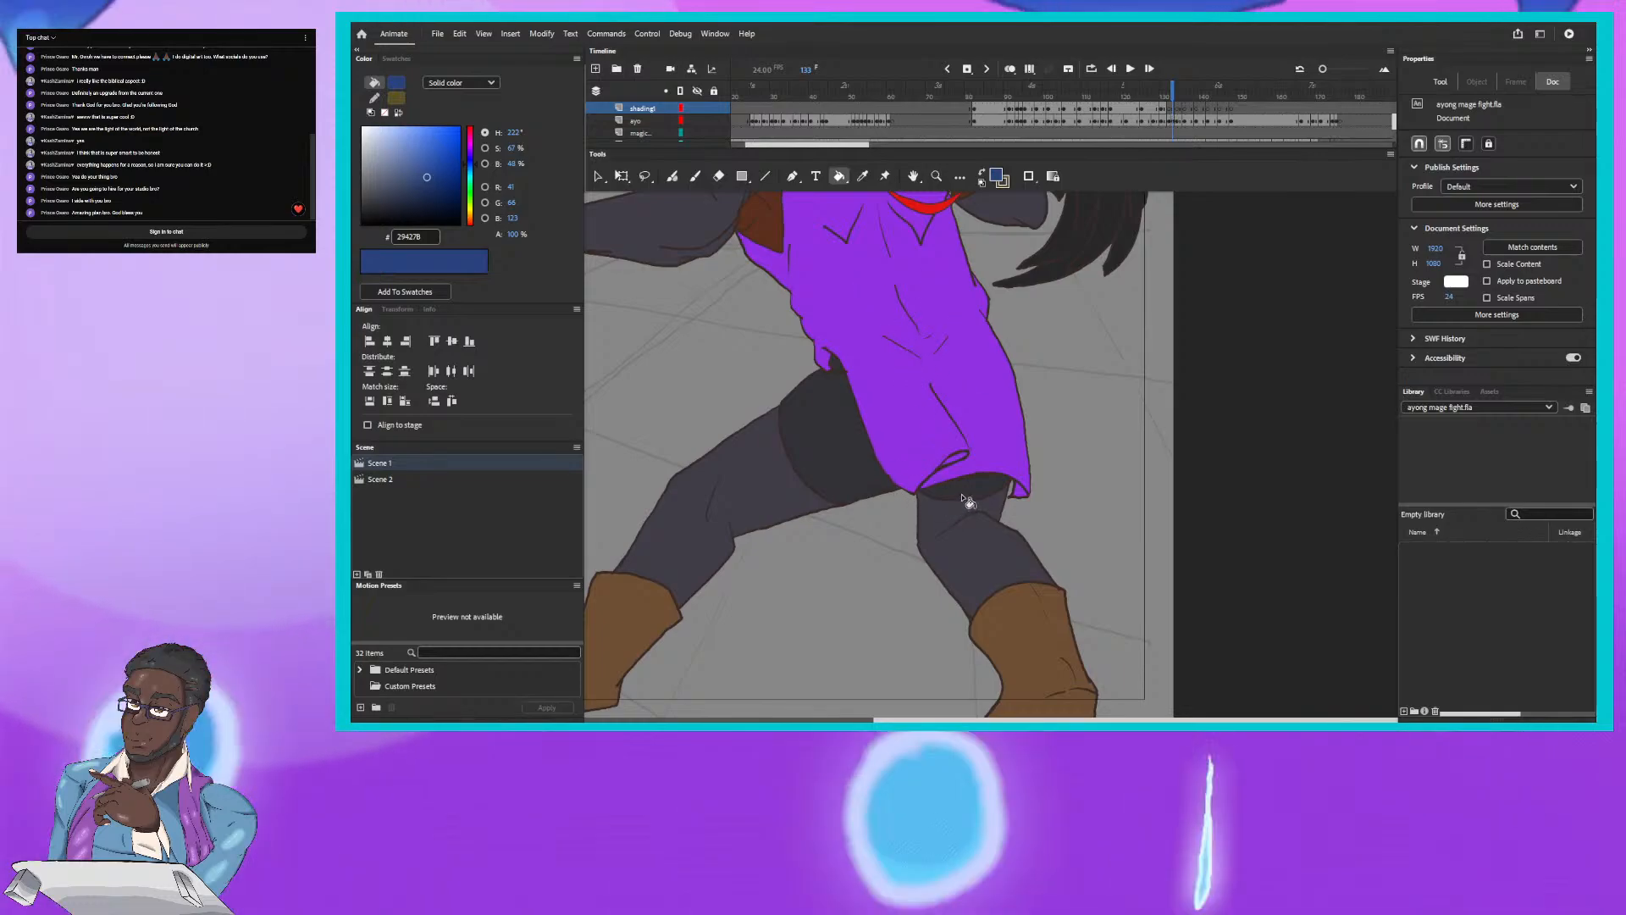
pyautogui.click(670, 176)
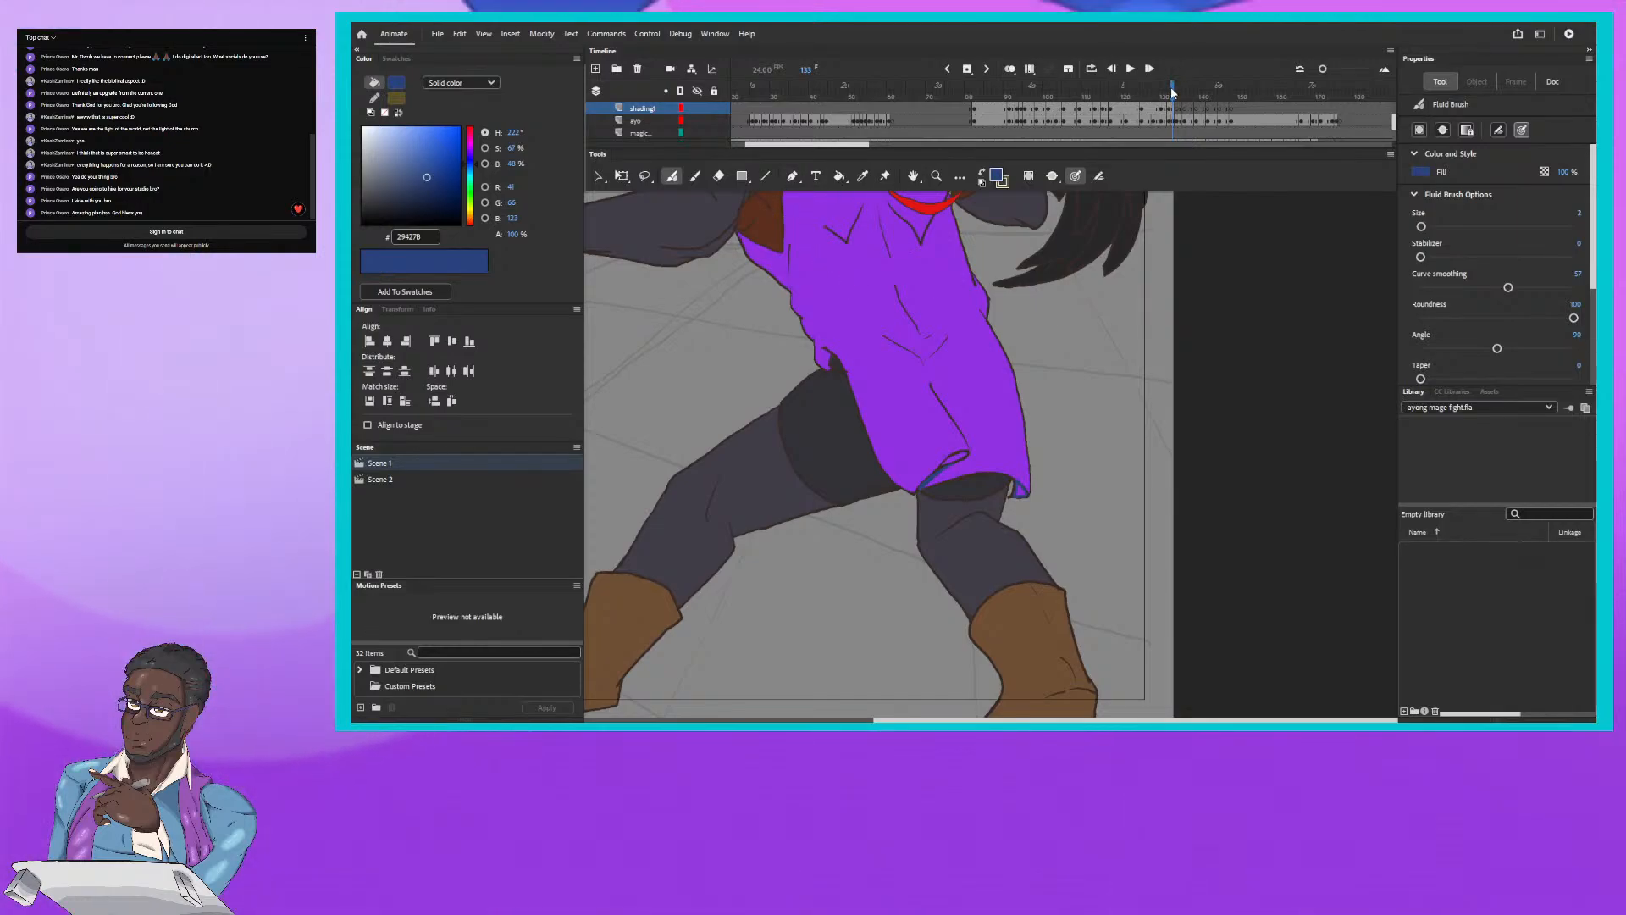
pyautogui.moveTo(1172, 90); pyautogui.dragTo(1172, 86)
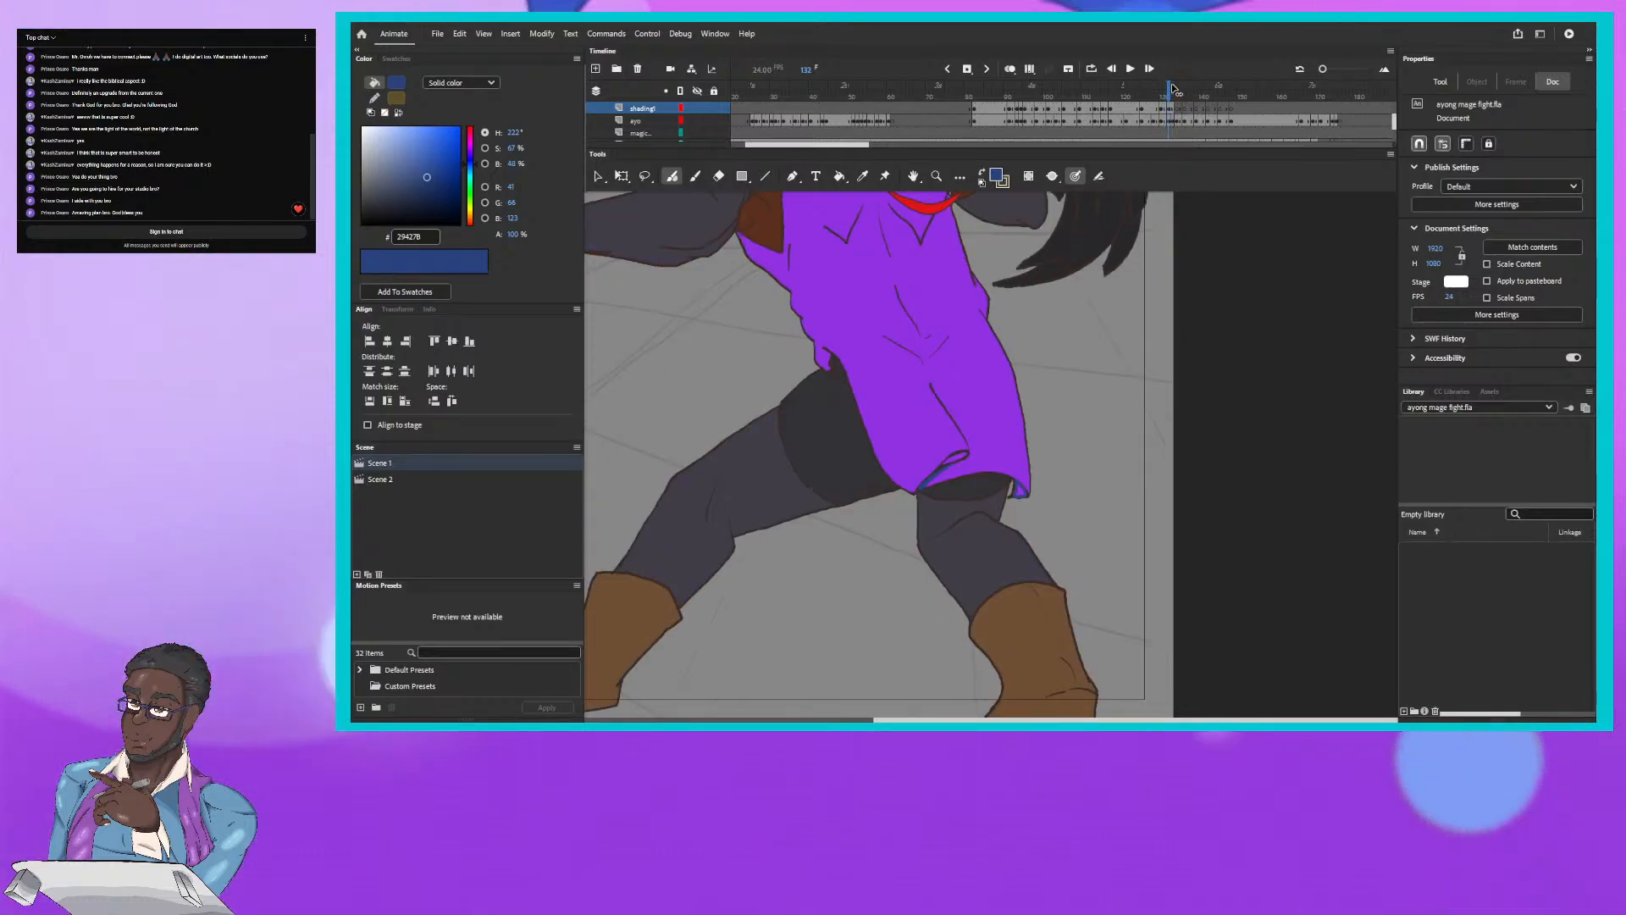
pyautogui.click(1171, 105)
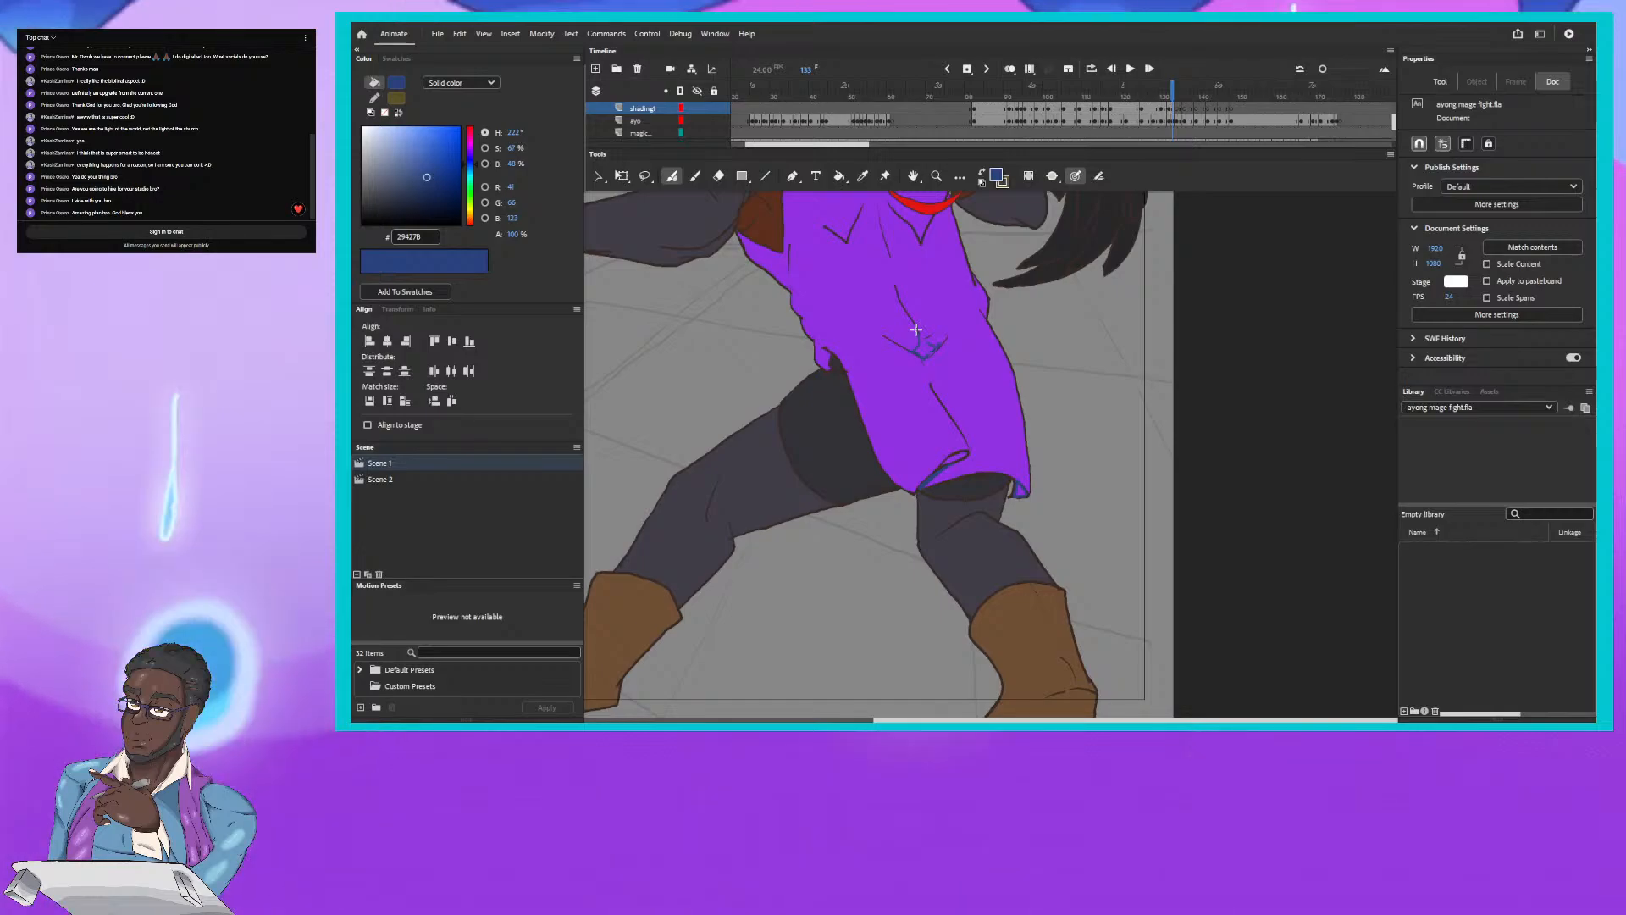
pyautogui.moveTo(917, 329); pyautogui.dragTo(937, 347)
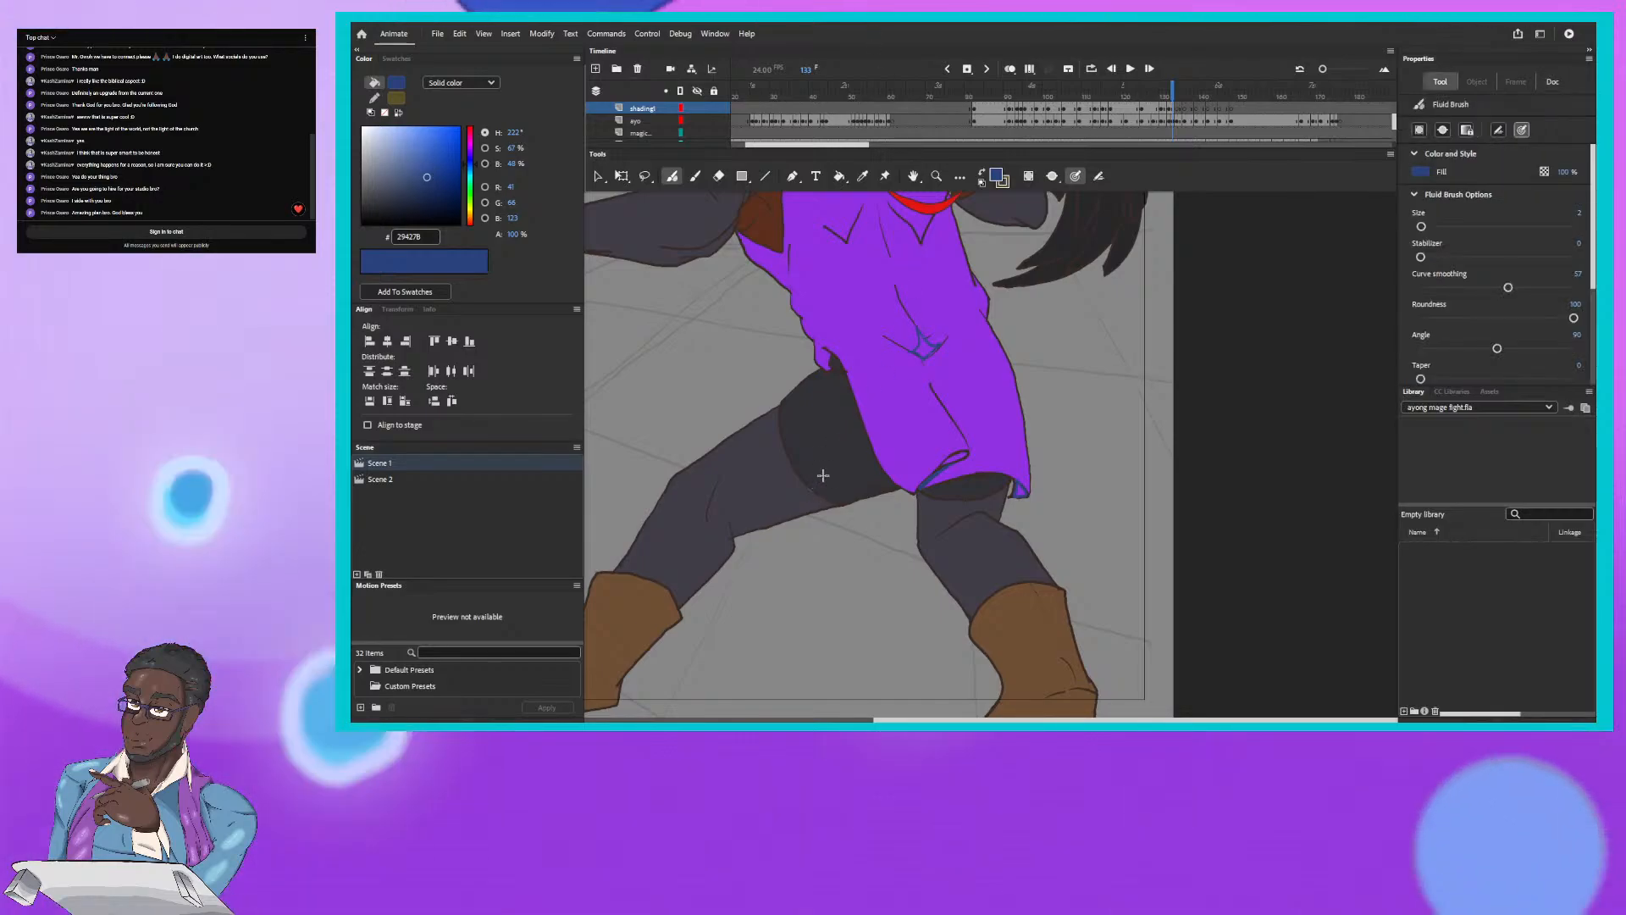
# Step: Outline the front thigh's shadow and the upper edge of the front boot's shadow on frame 132, checking against frame 131
pyautogui.moveTo(774, 421); pyautogui.dragTo(982, 364)
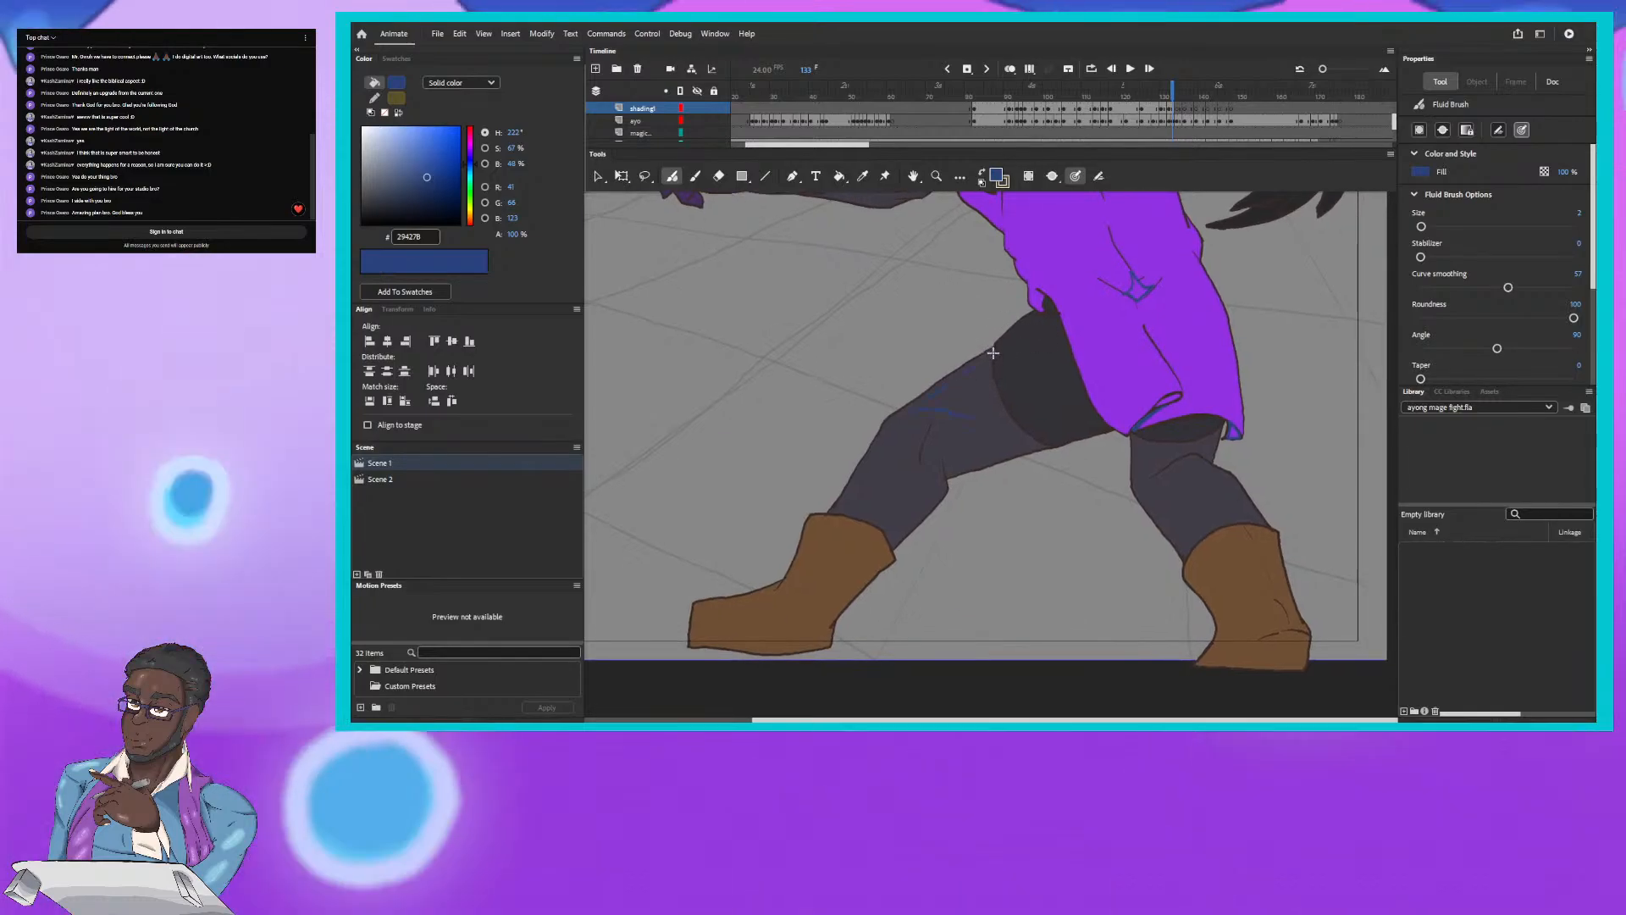
pyautogui.hotkey('ctrl', 'z')
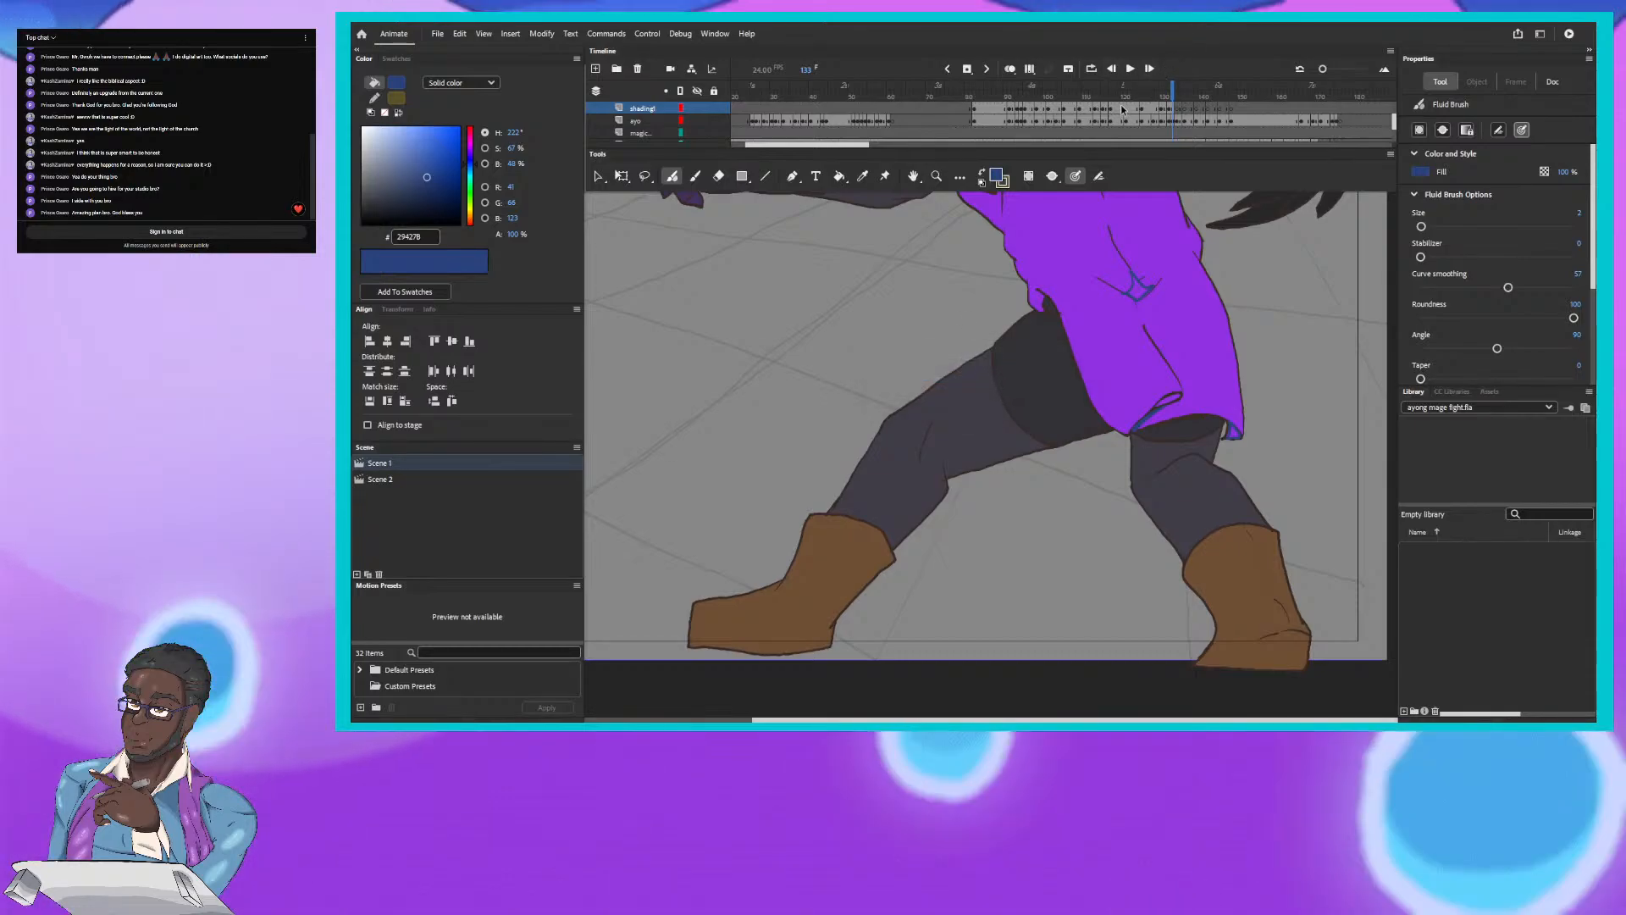
pyautogui.click(1174, 92)
pyautogui.press(',')
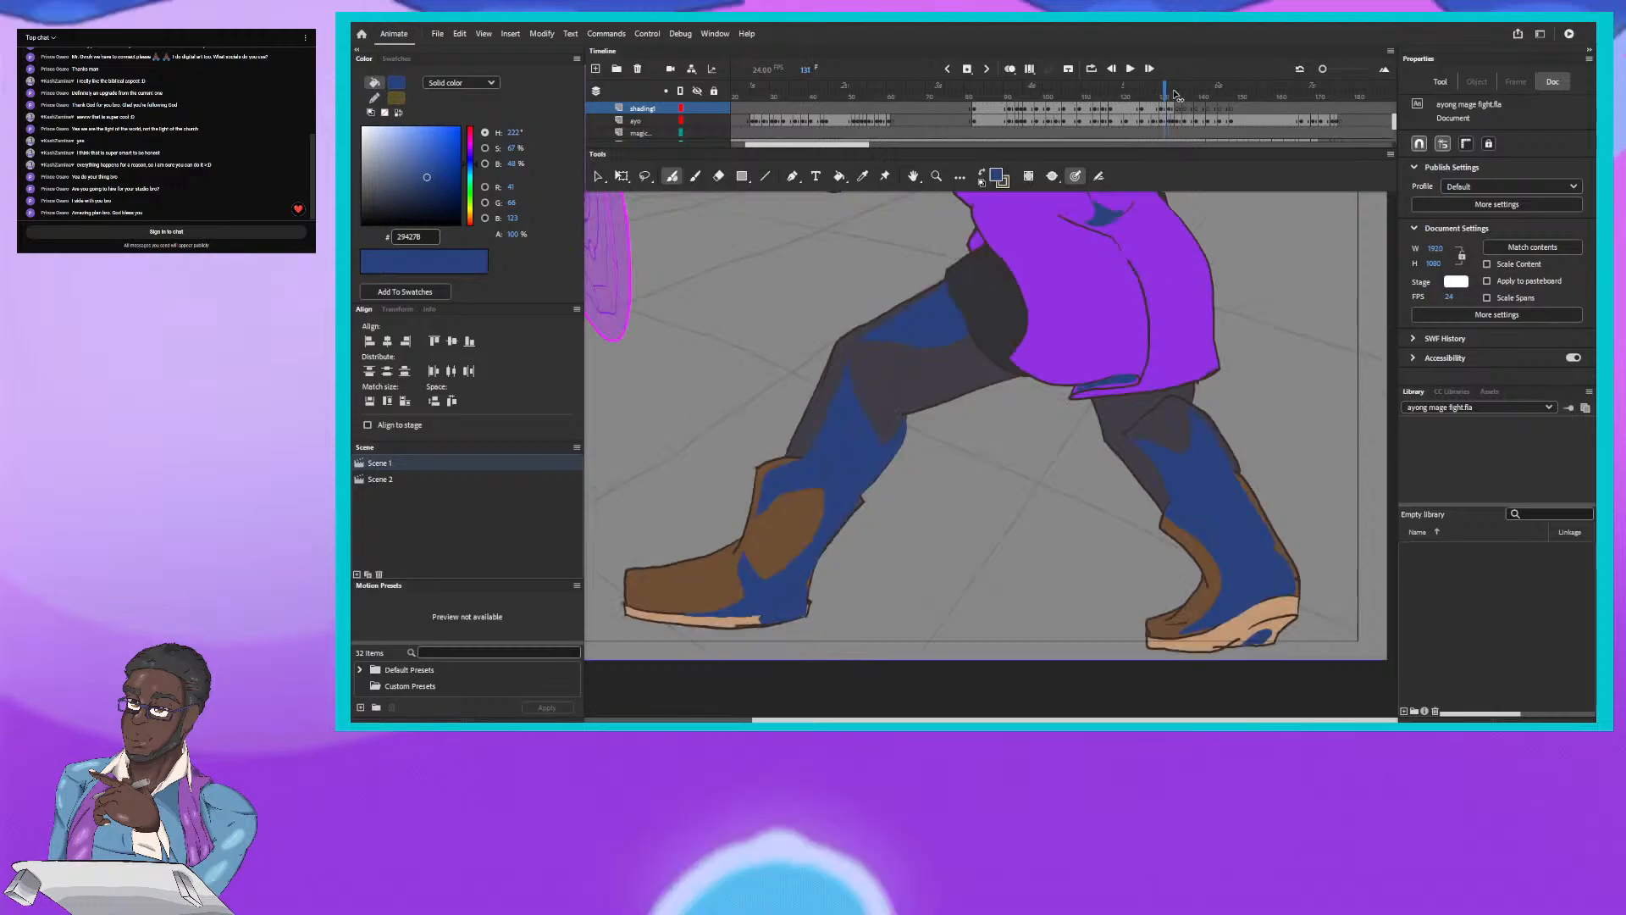
pyautogui.press('.')
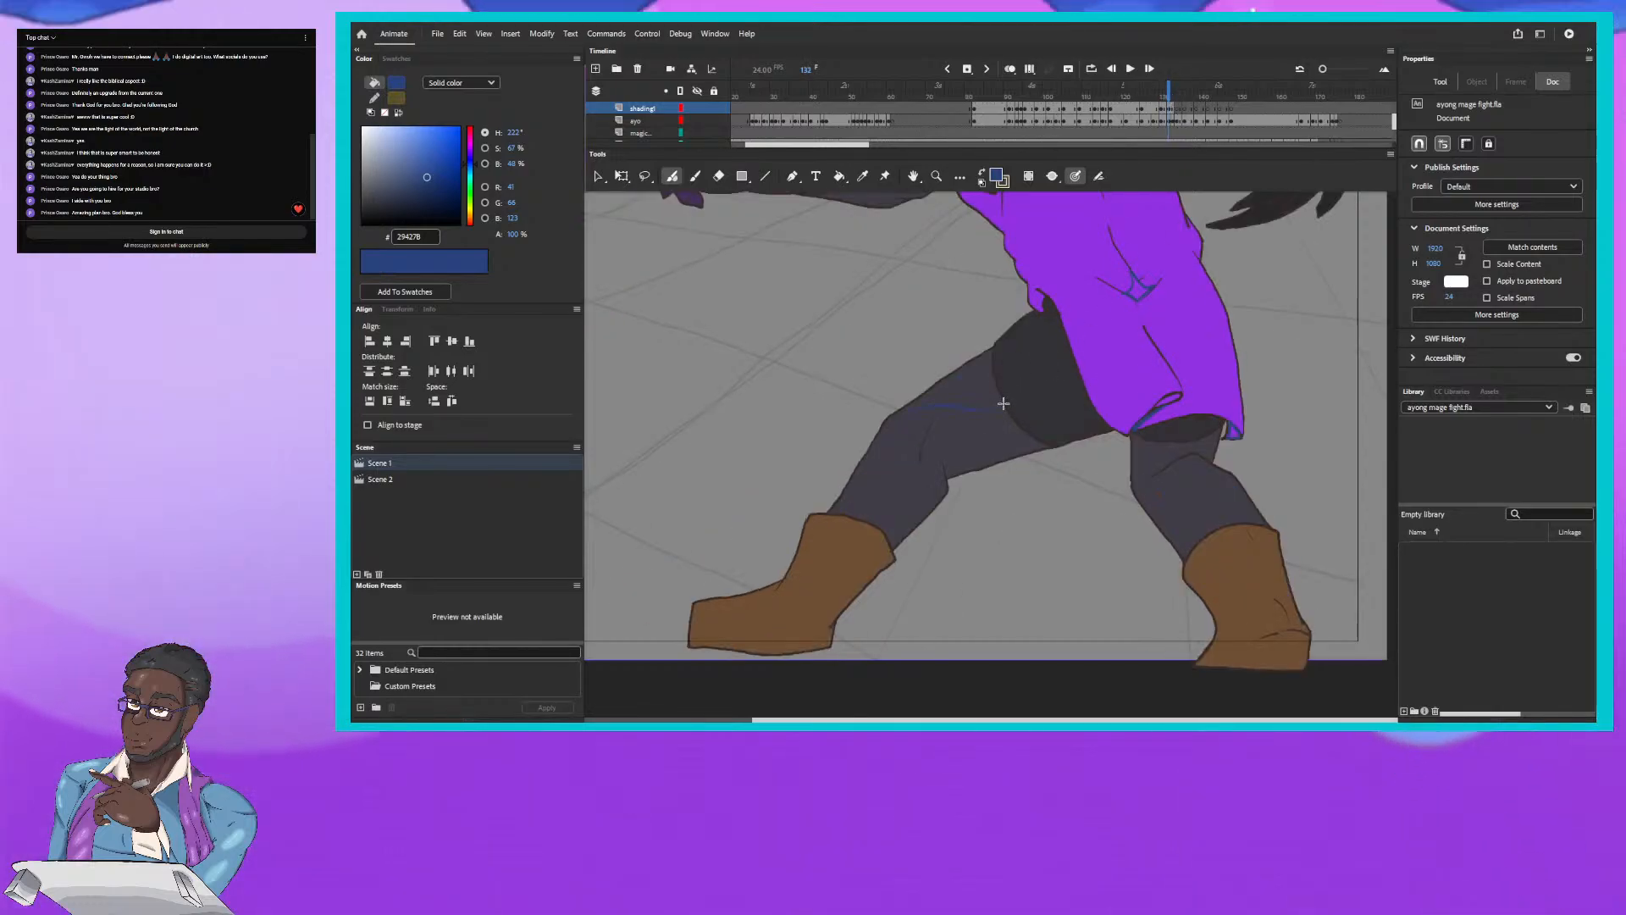
pyautogui.moveTo(920, 407); pyautogui.dragTo(991, 352)
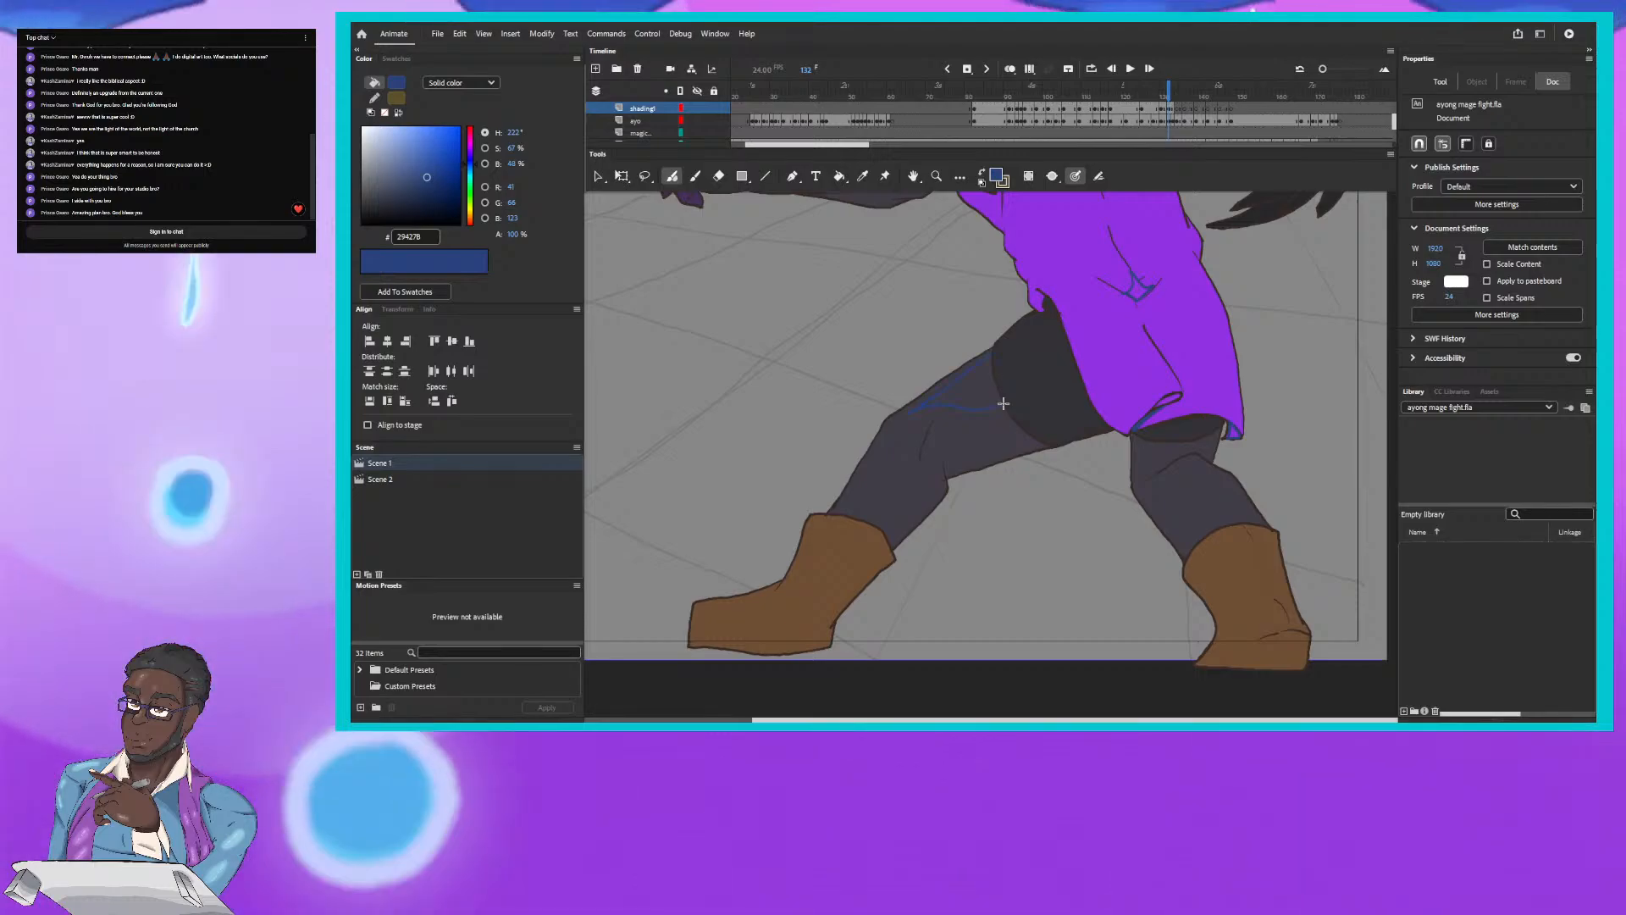
pyautogui.moveTo(1003, 403); pyautogui.dragTo(1004, 405)
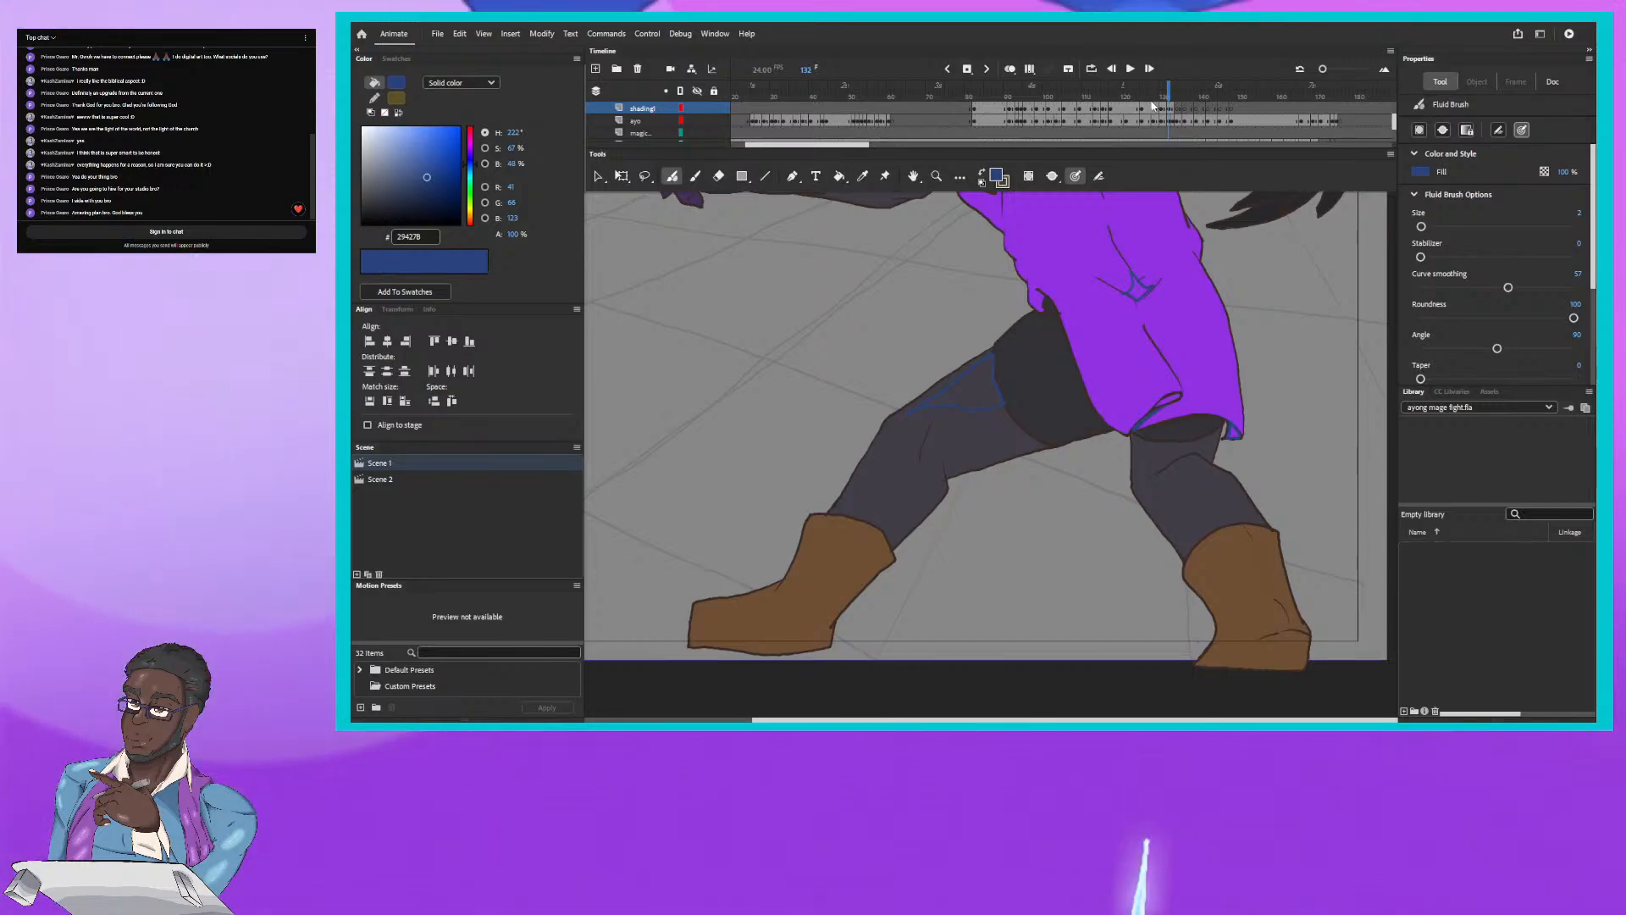
pyautogui.moveTo(1166, 96); pyautogui.dragTo(1168, 91)
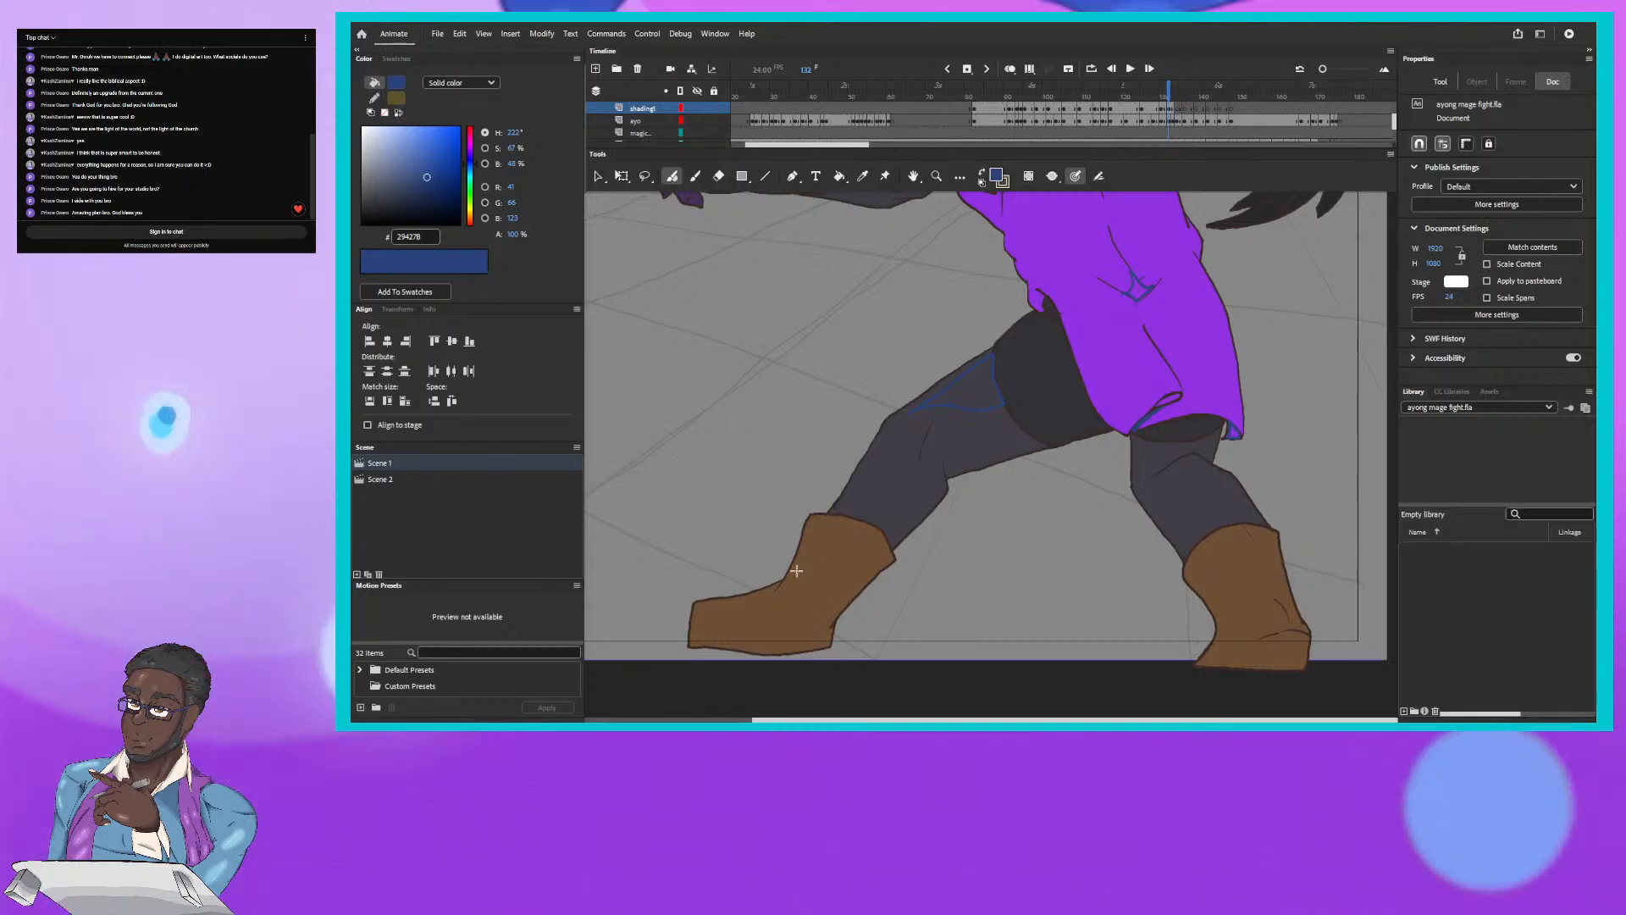
pyautogui.moveTo(834, 520); pyautogui.dragTo(798, 564)
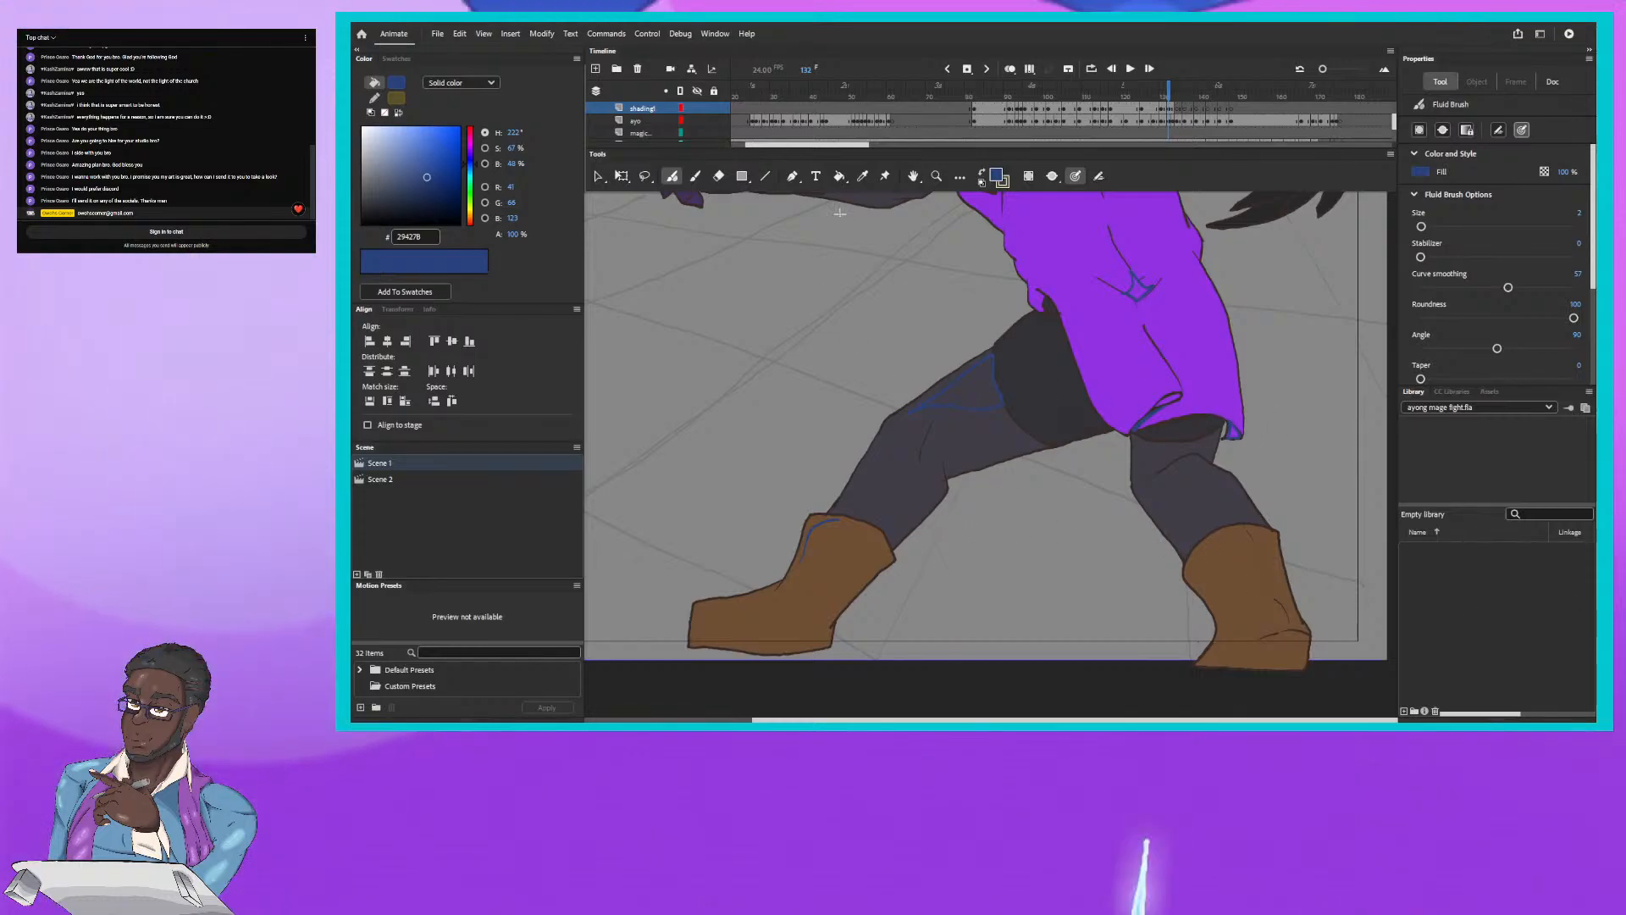
# Step: Fill the outlined shadows on the front thigh, the tunic hem and the waist fold with dark blue
pyautogui.click(840, 176)
pyautogui.click(972, 386)
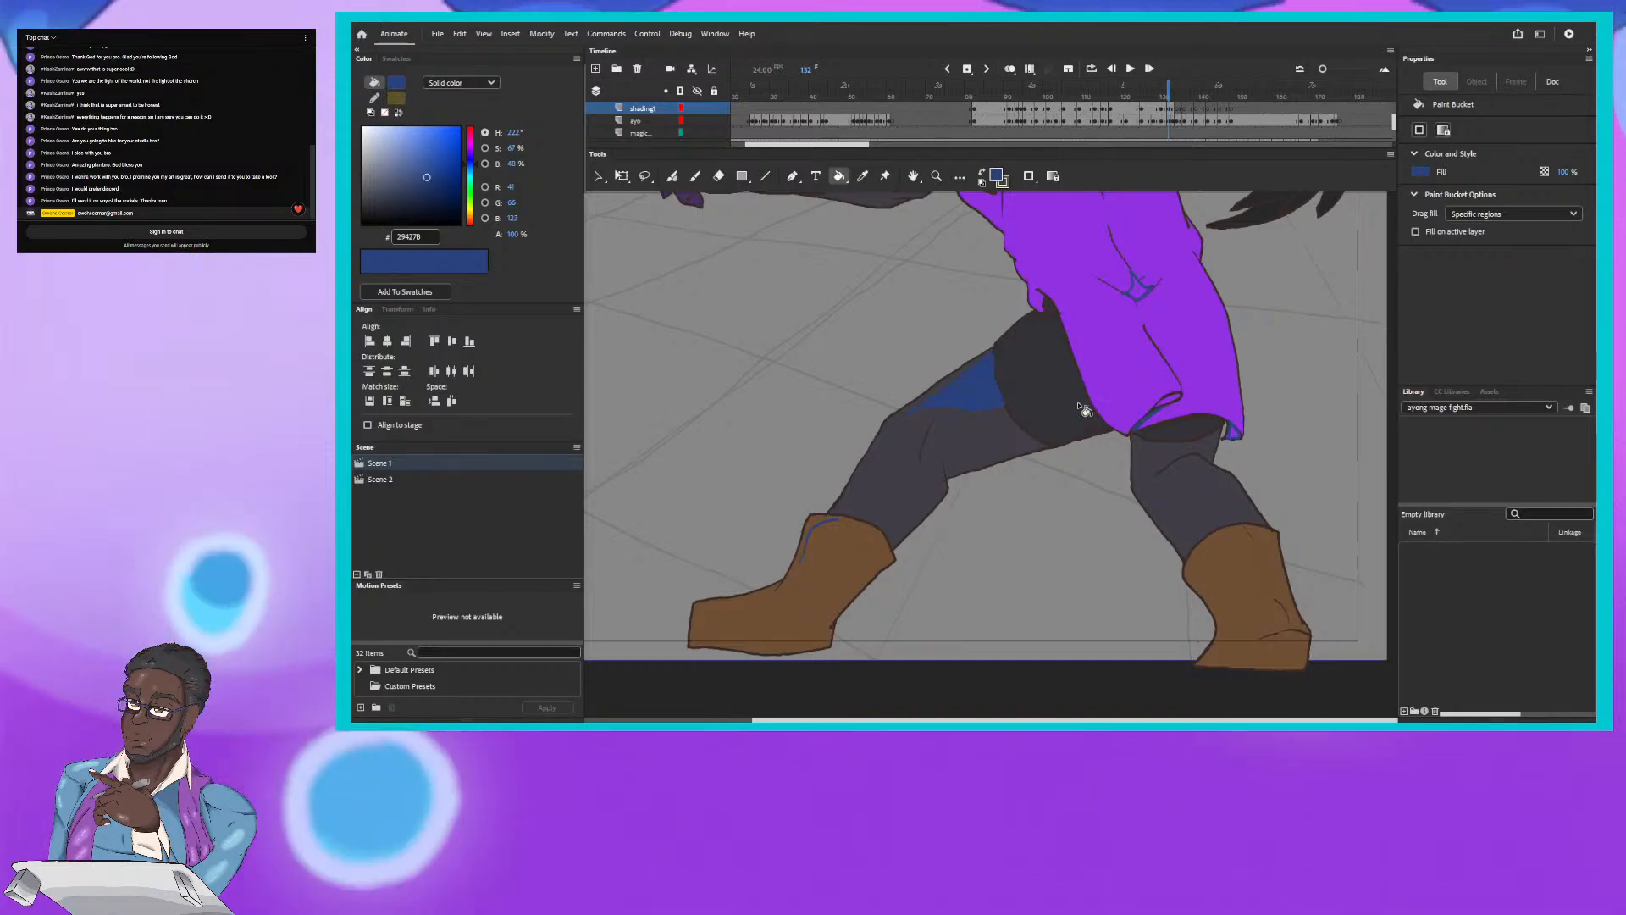
pyautogui.click(1232, 433)
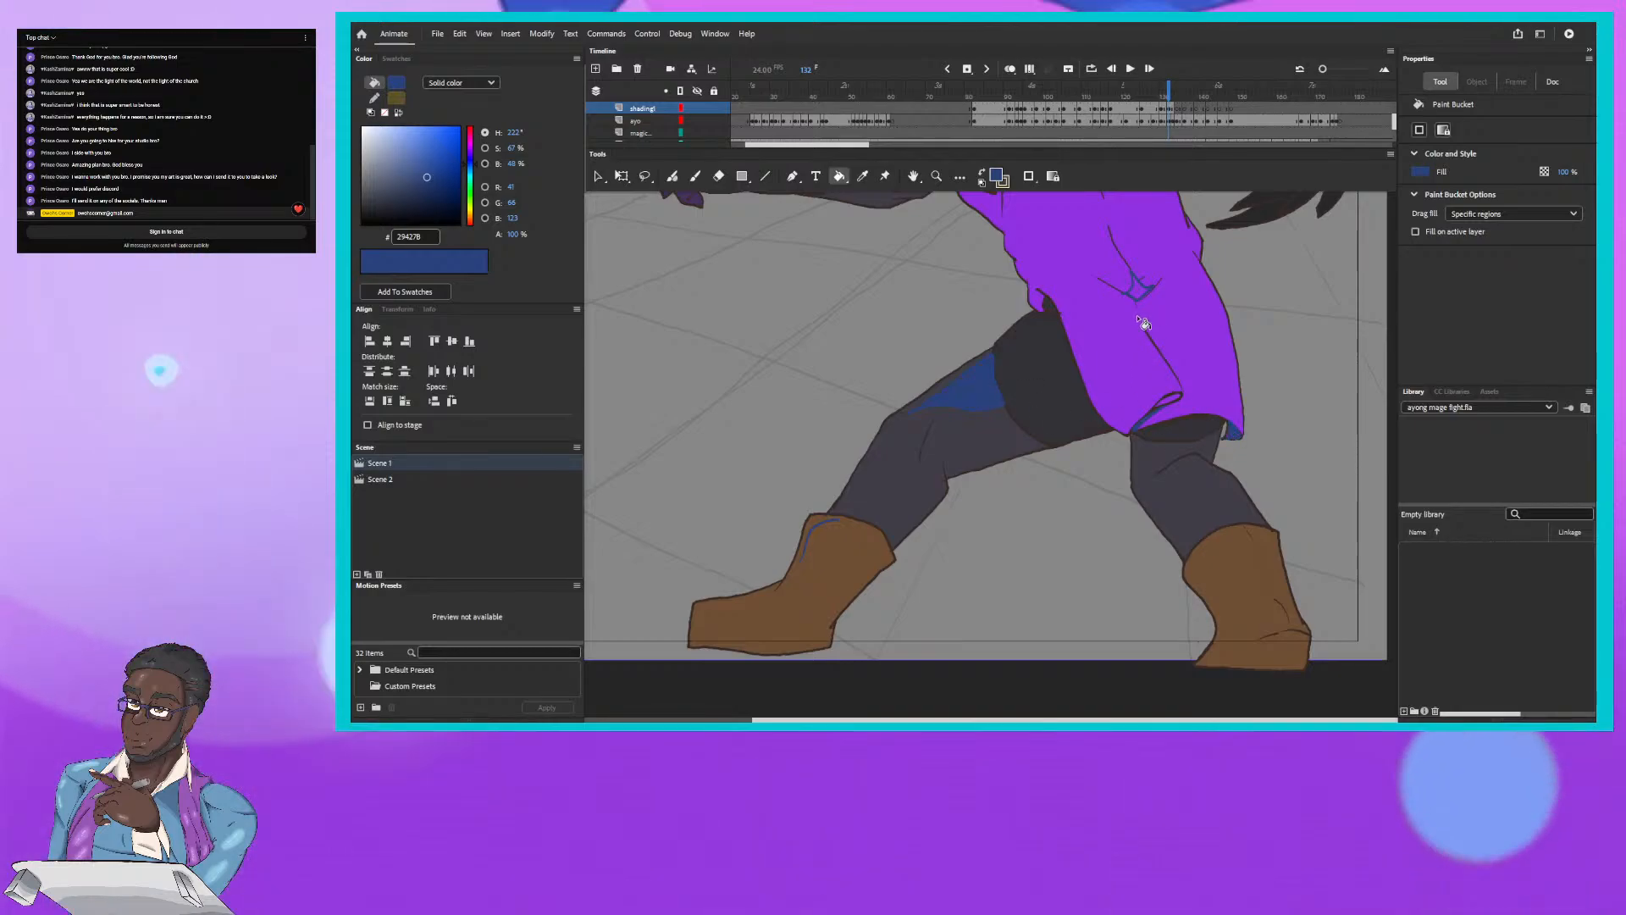
pyautogui.click(1165, 417)
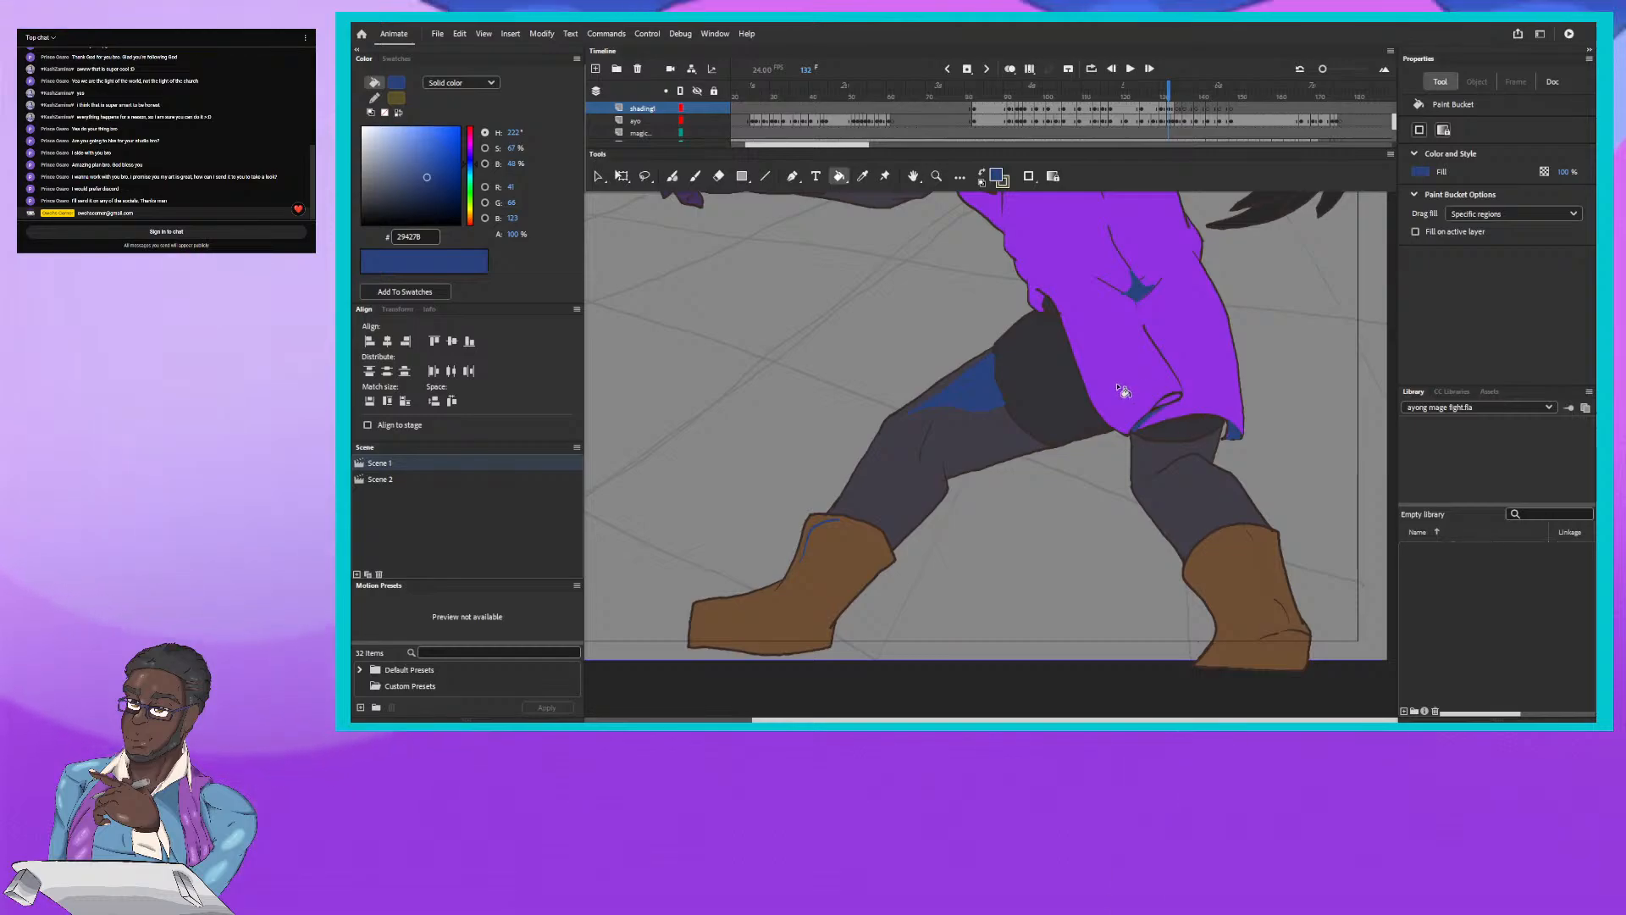
# Step: Outline the front boot and lower trouser leg shadows on frame 132, using frame 131 and onion skinning as reference
pyautogui.scroll(3, 1078, 373)
pyautogui.scroll(-6, 1079, 374)
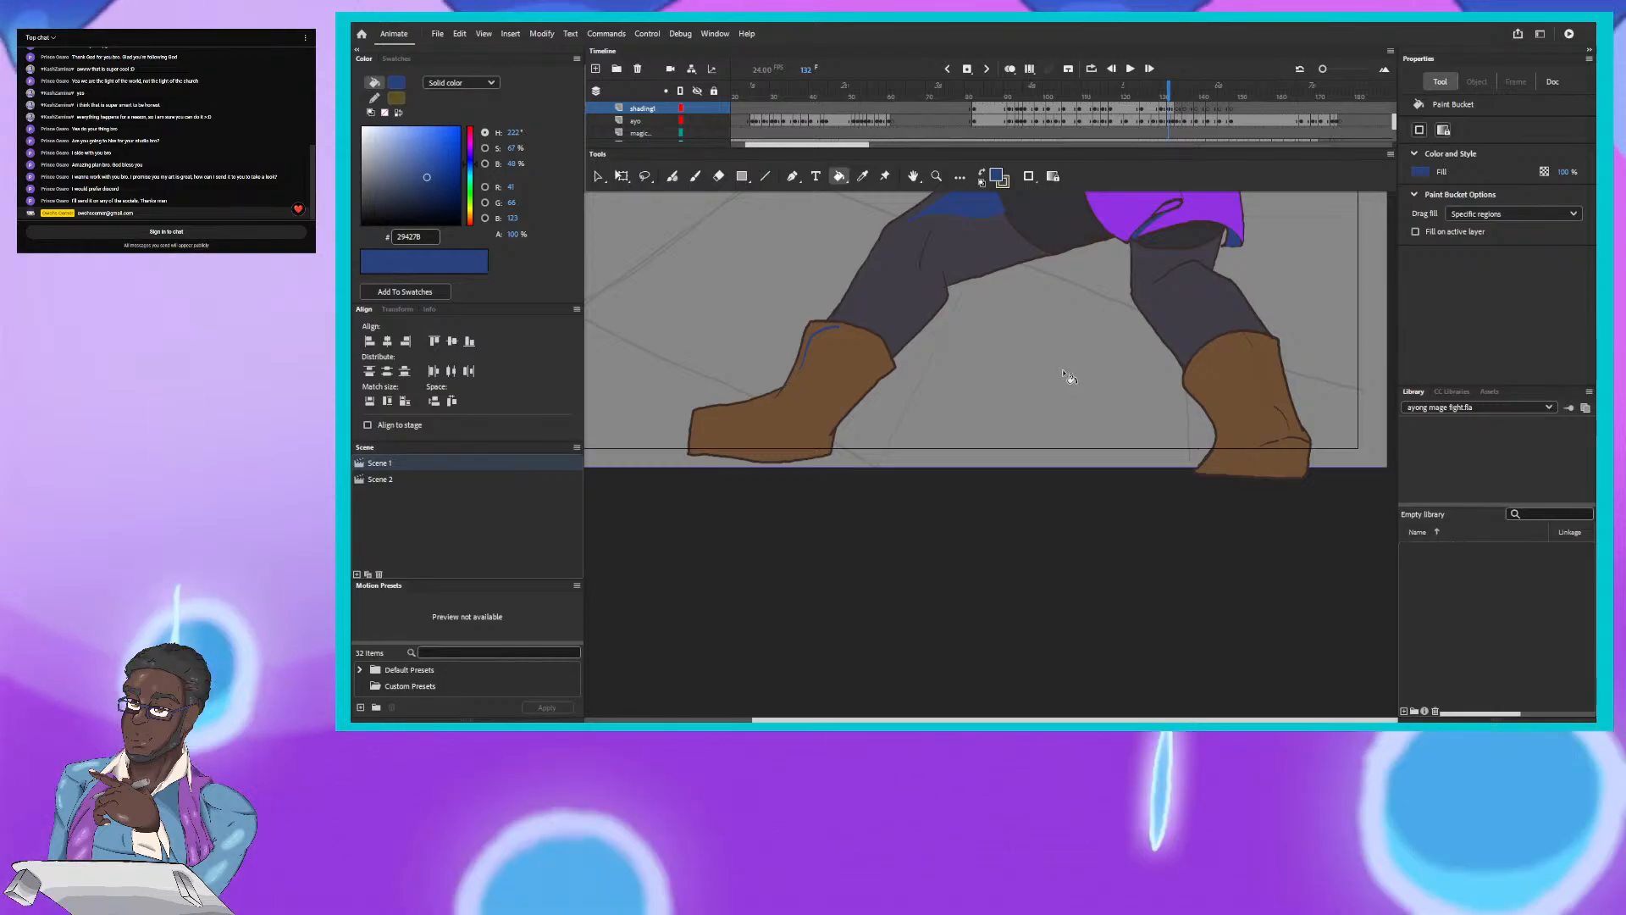
pyautogui.click(1168, 88)
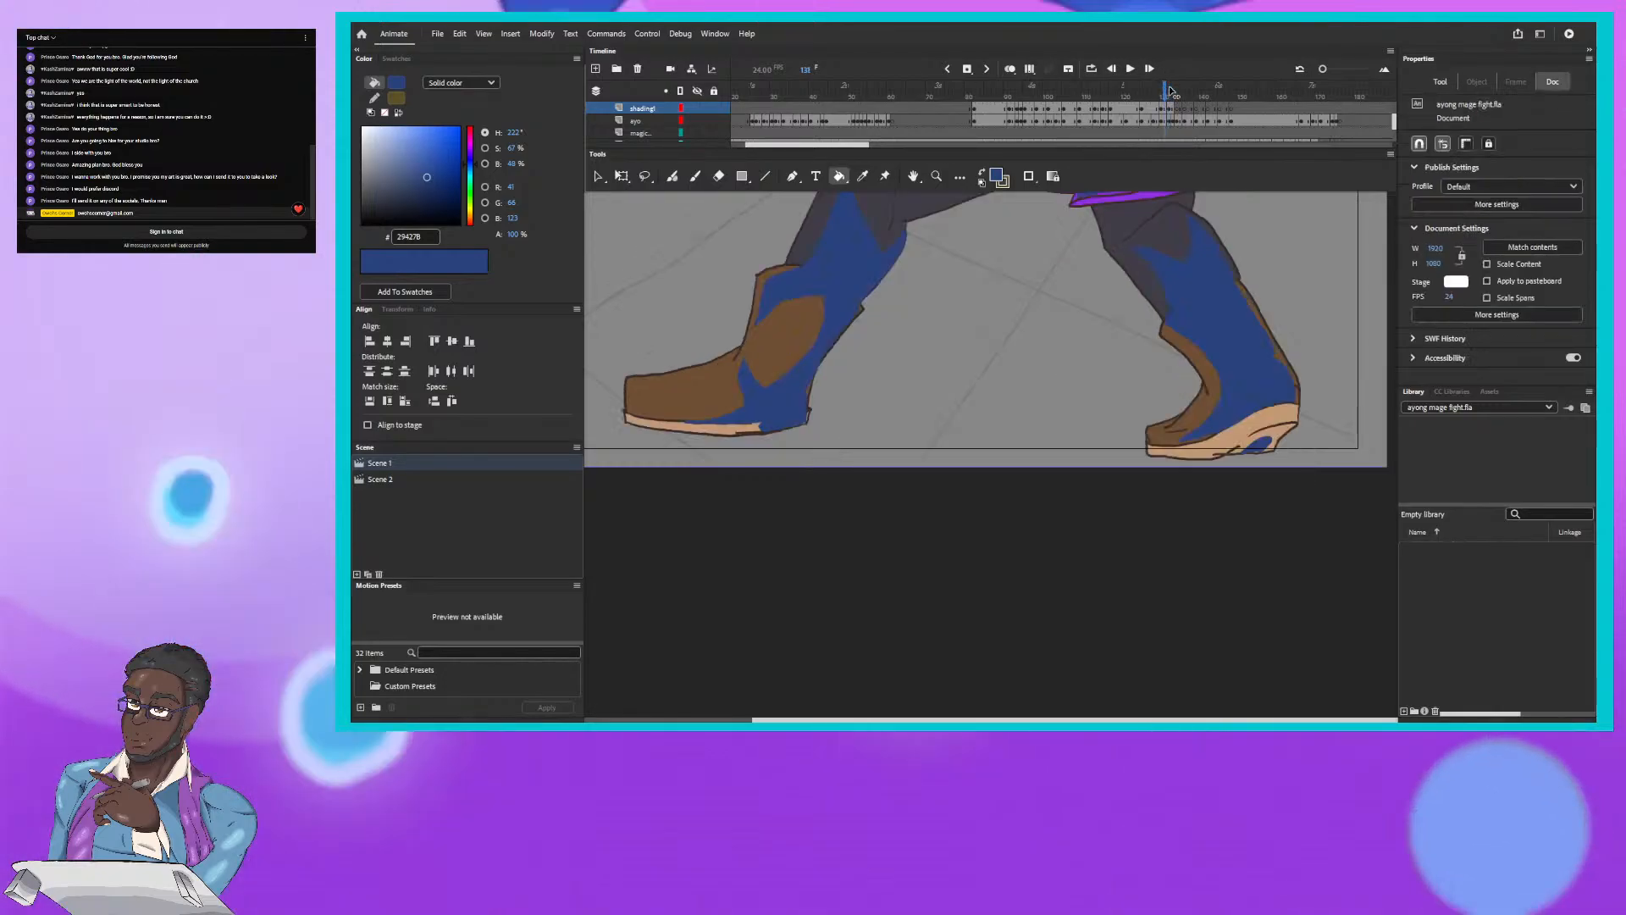
pyautogui.click(1170, 90)
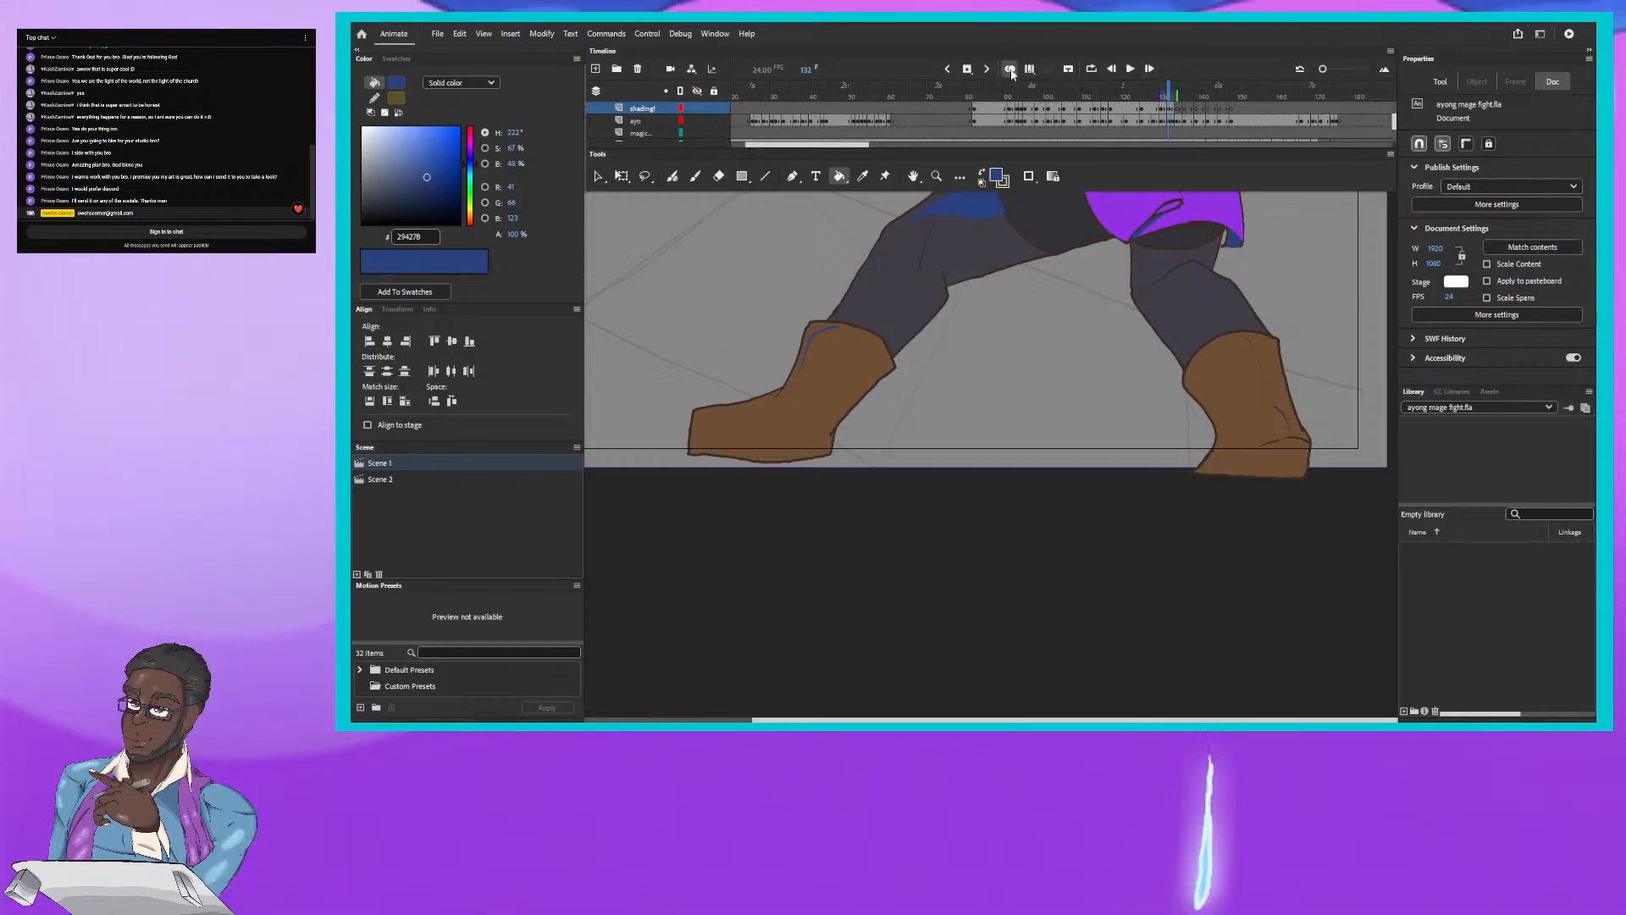
pyautogui.click(1010, 70)
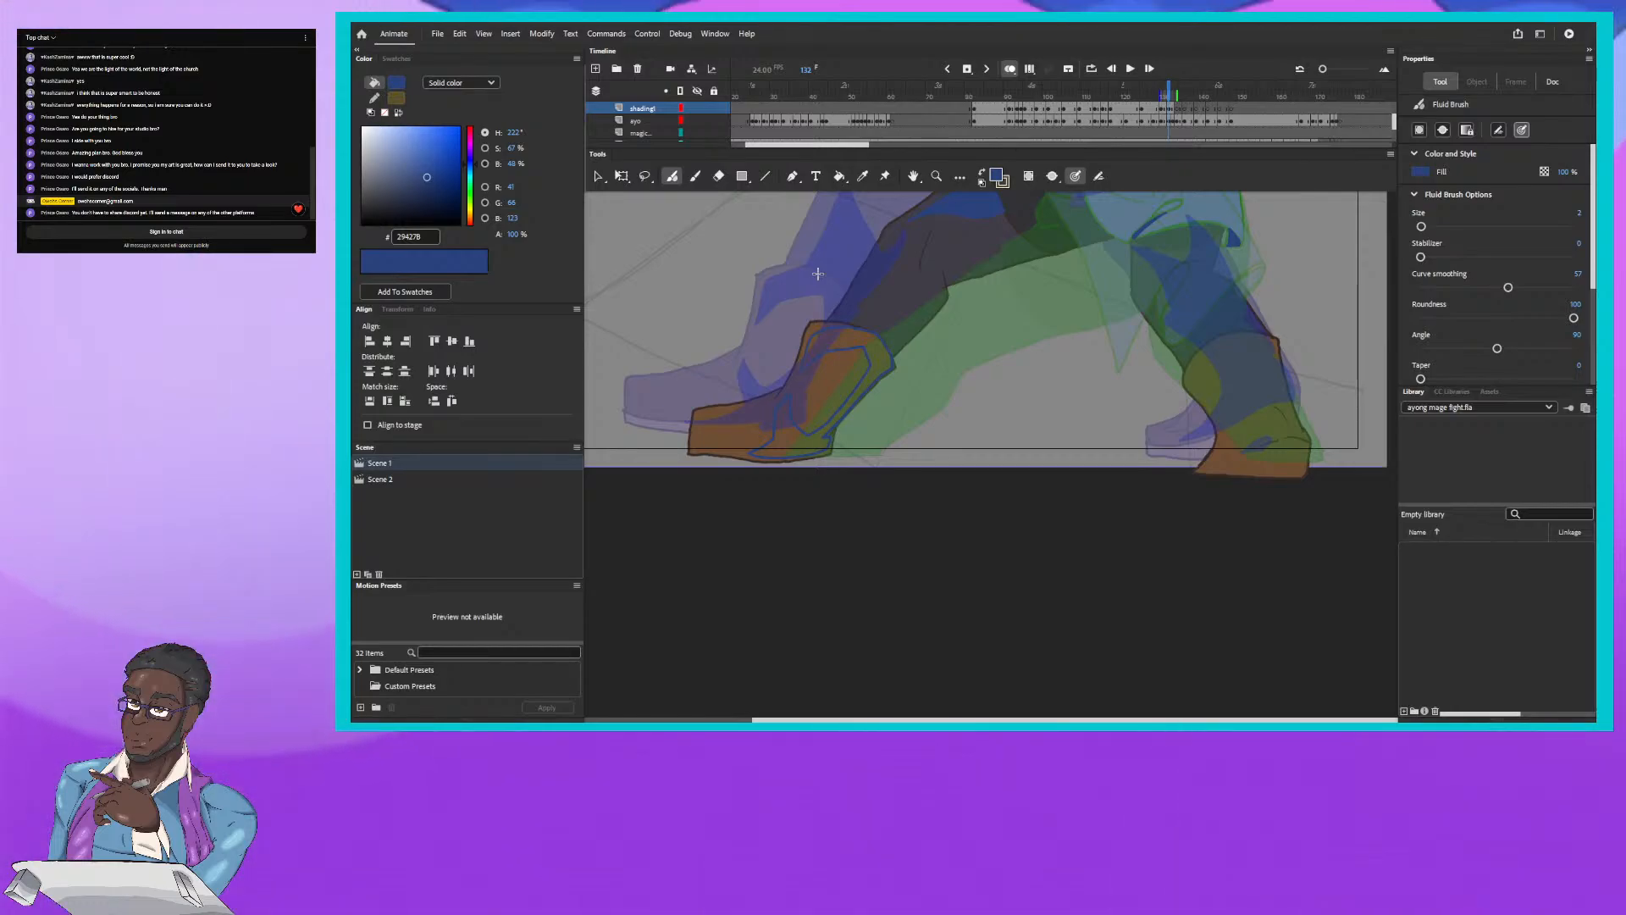
pyautogui.click(1004, 70)
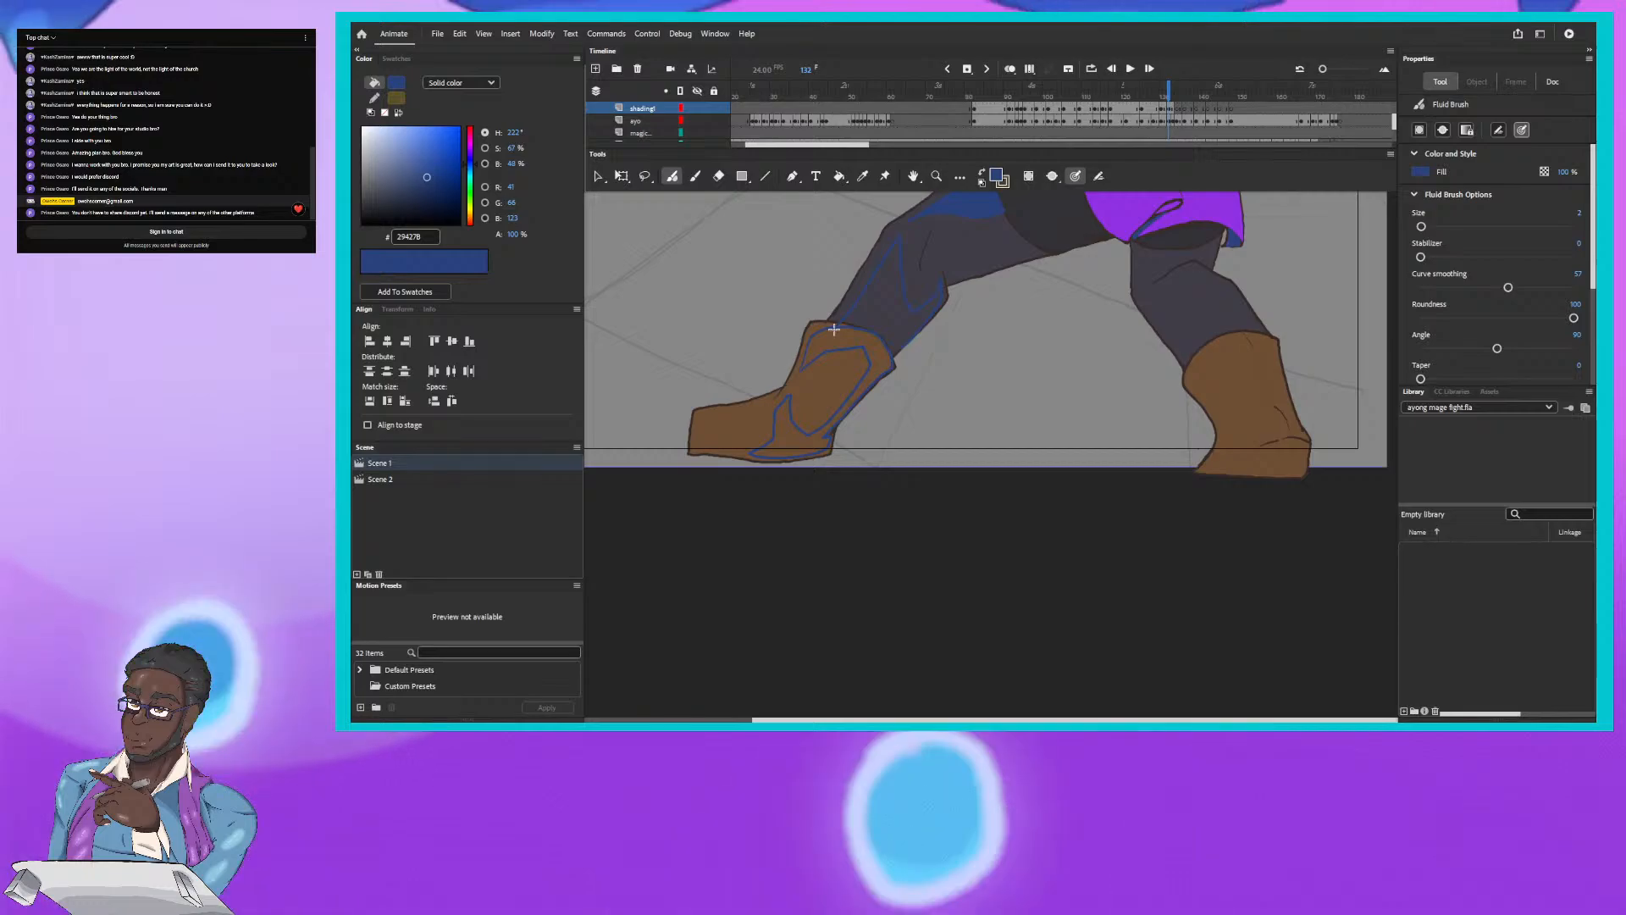
pyautogui.moveTo(943, 290); pyautogui.dragTo(890, 343)
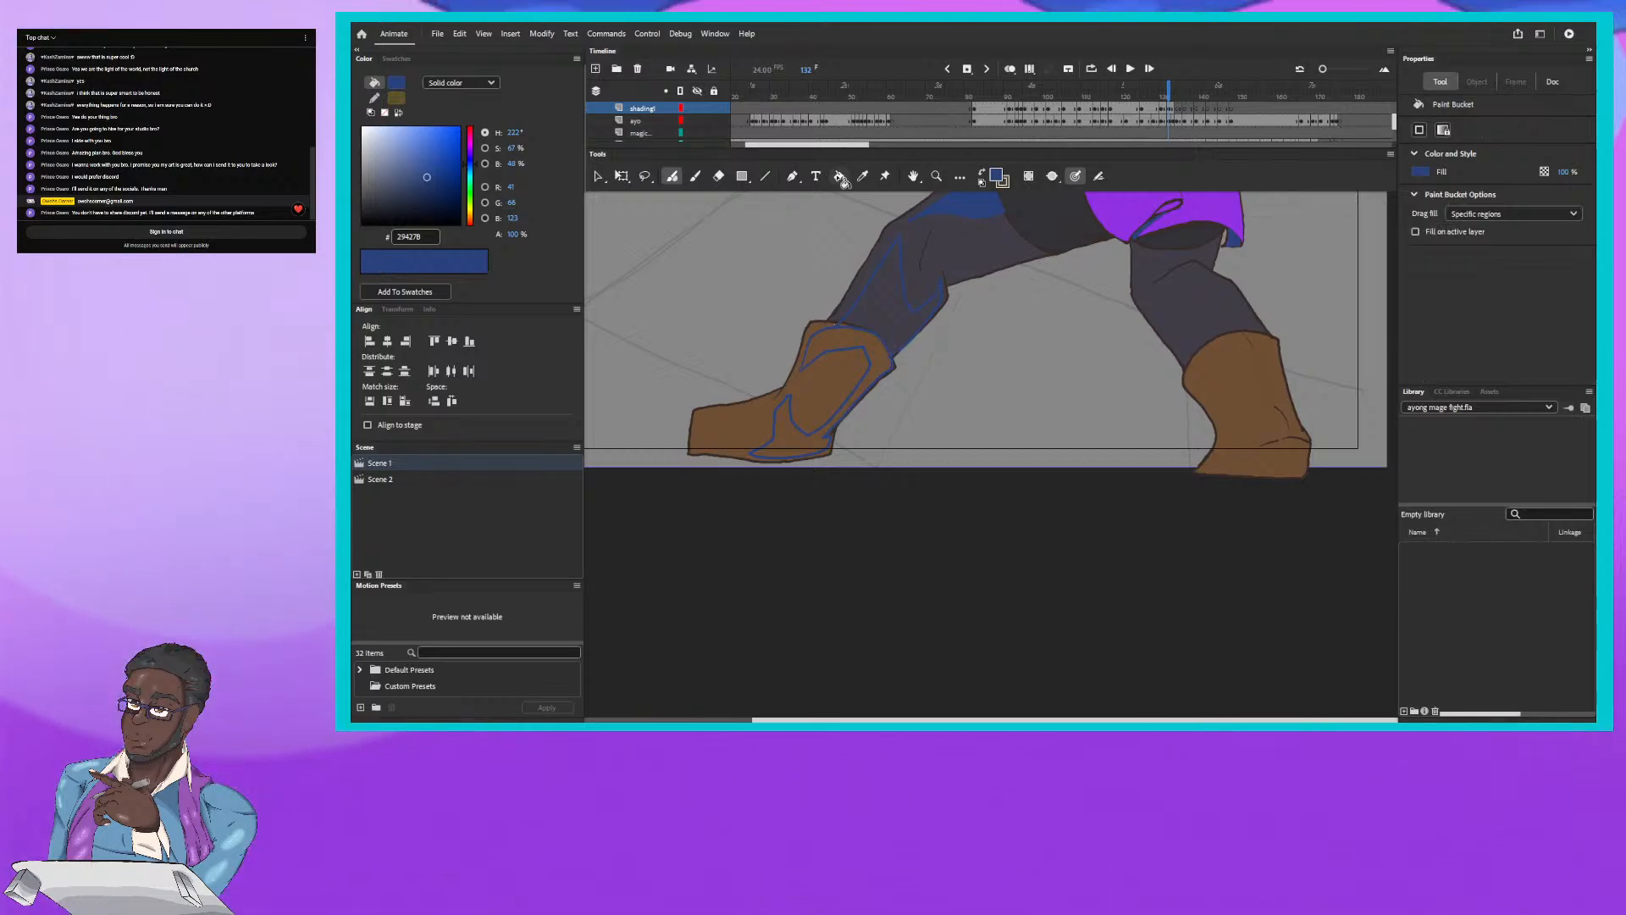
# Step: Close the gap in the front boot's shadow outline and fill the boot and lower trouser leg shadows with dark blue
pyautogui.click(845, 352)
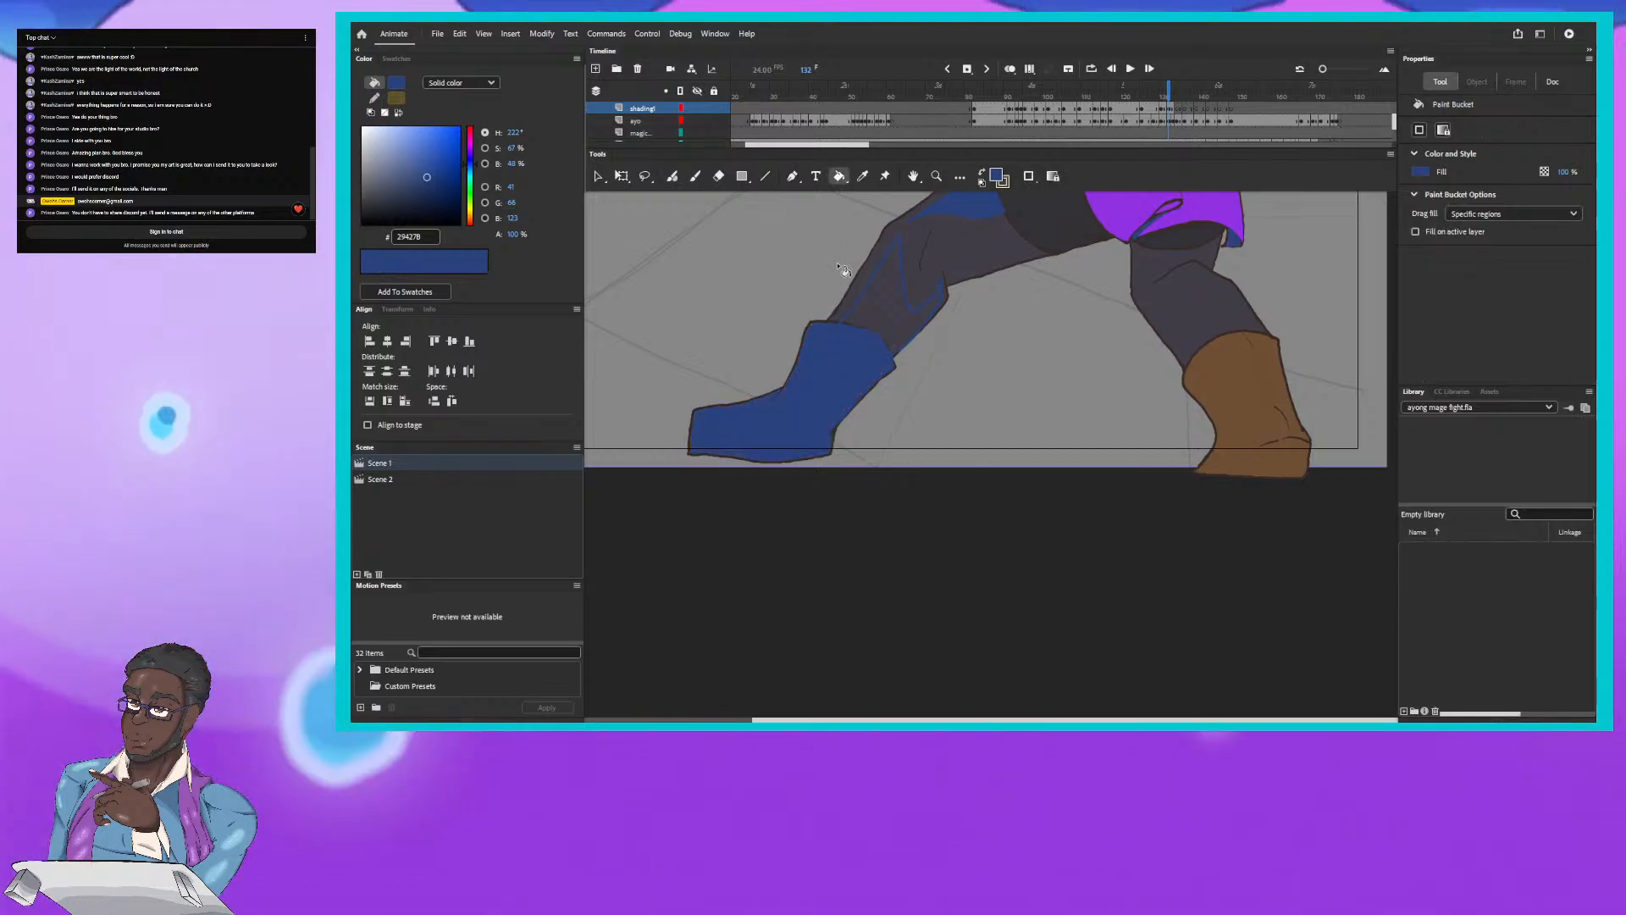
pyautogui.hotkey('ctrl', 'z')
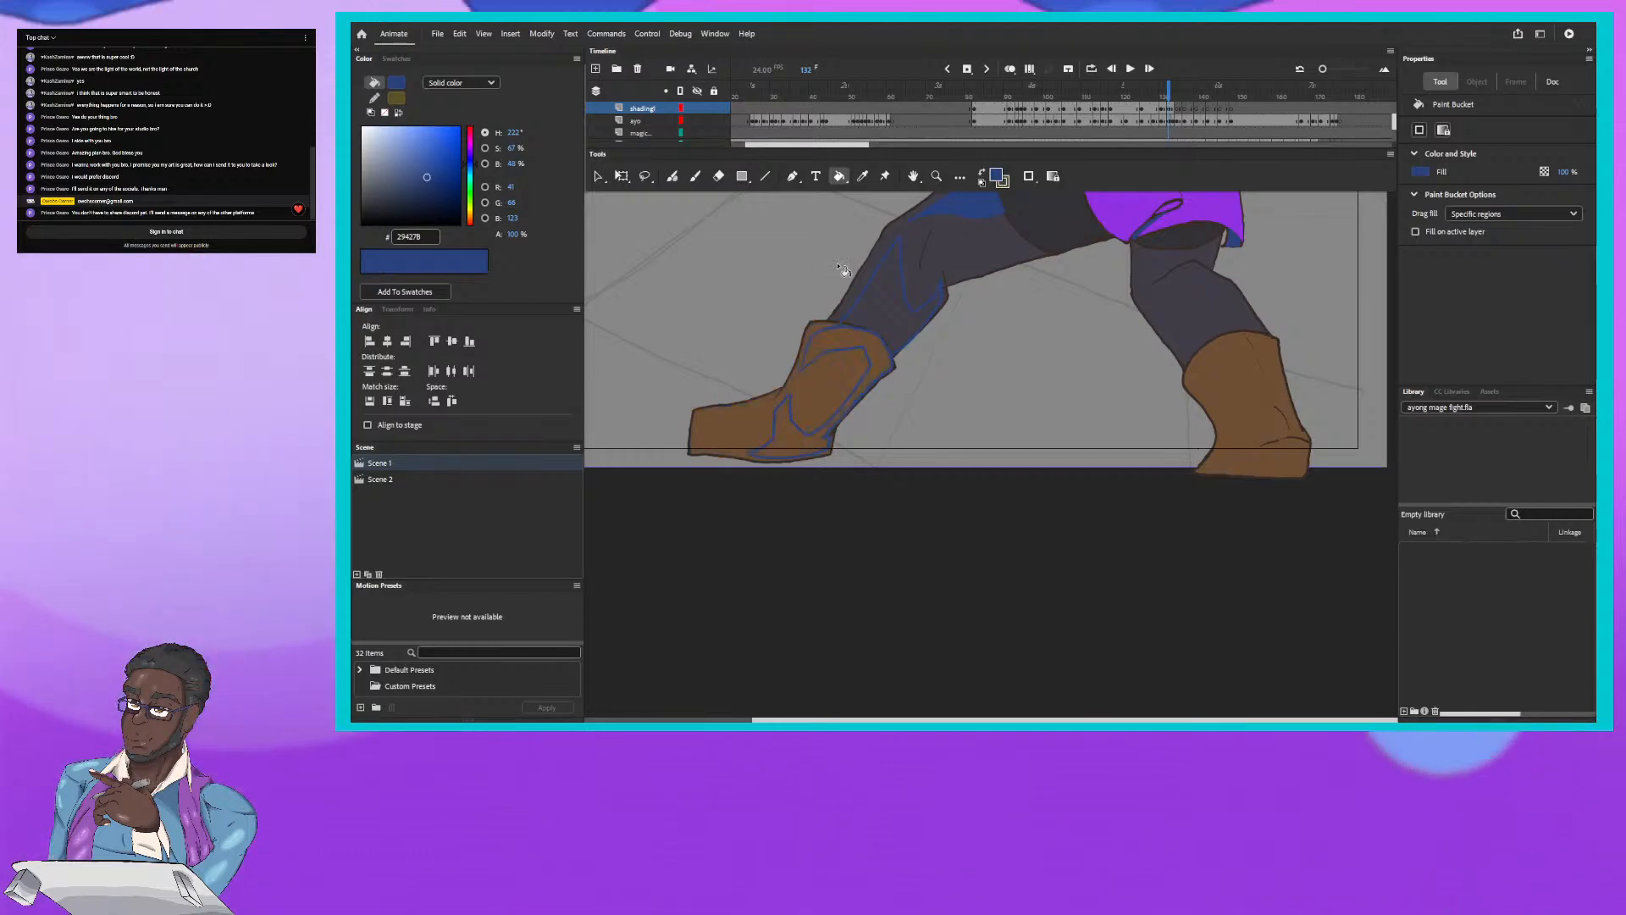
pyautogui.press('b')
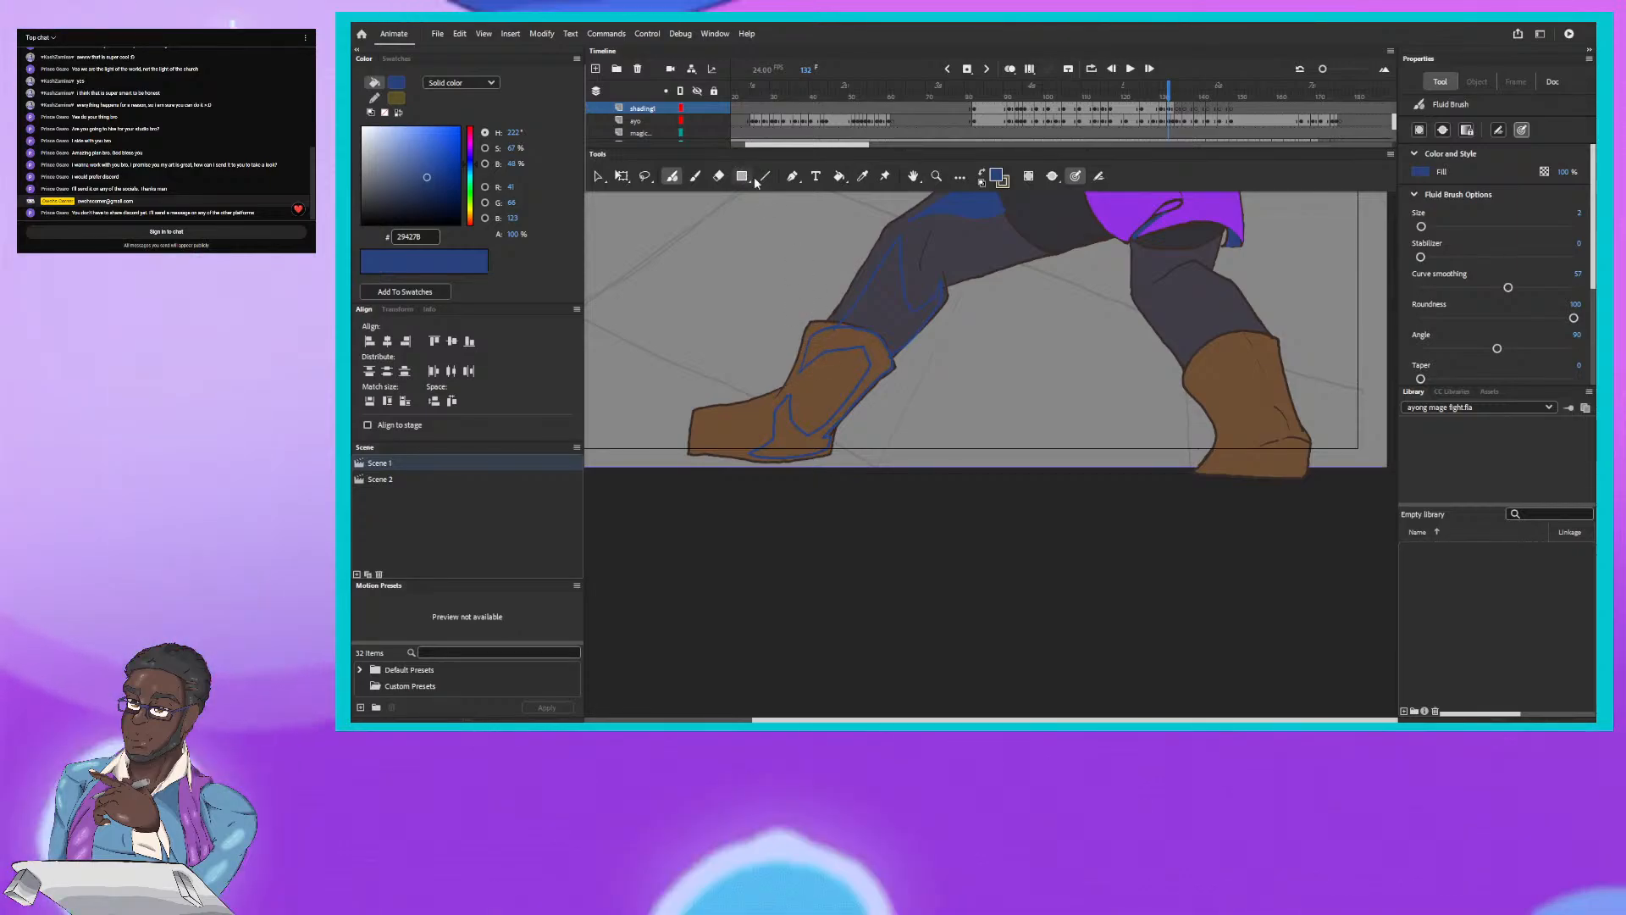
pyautogui.click(840, 175)
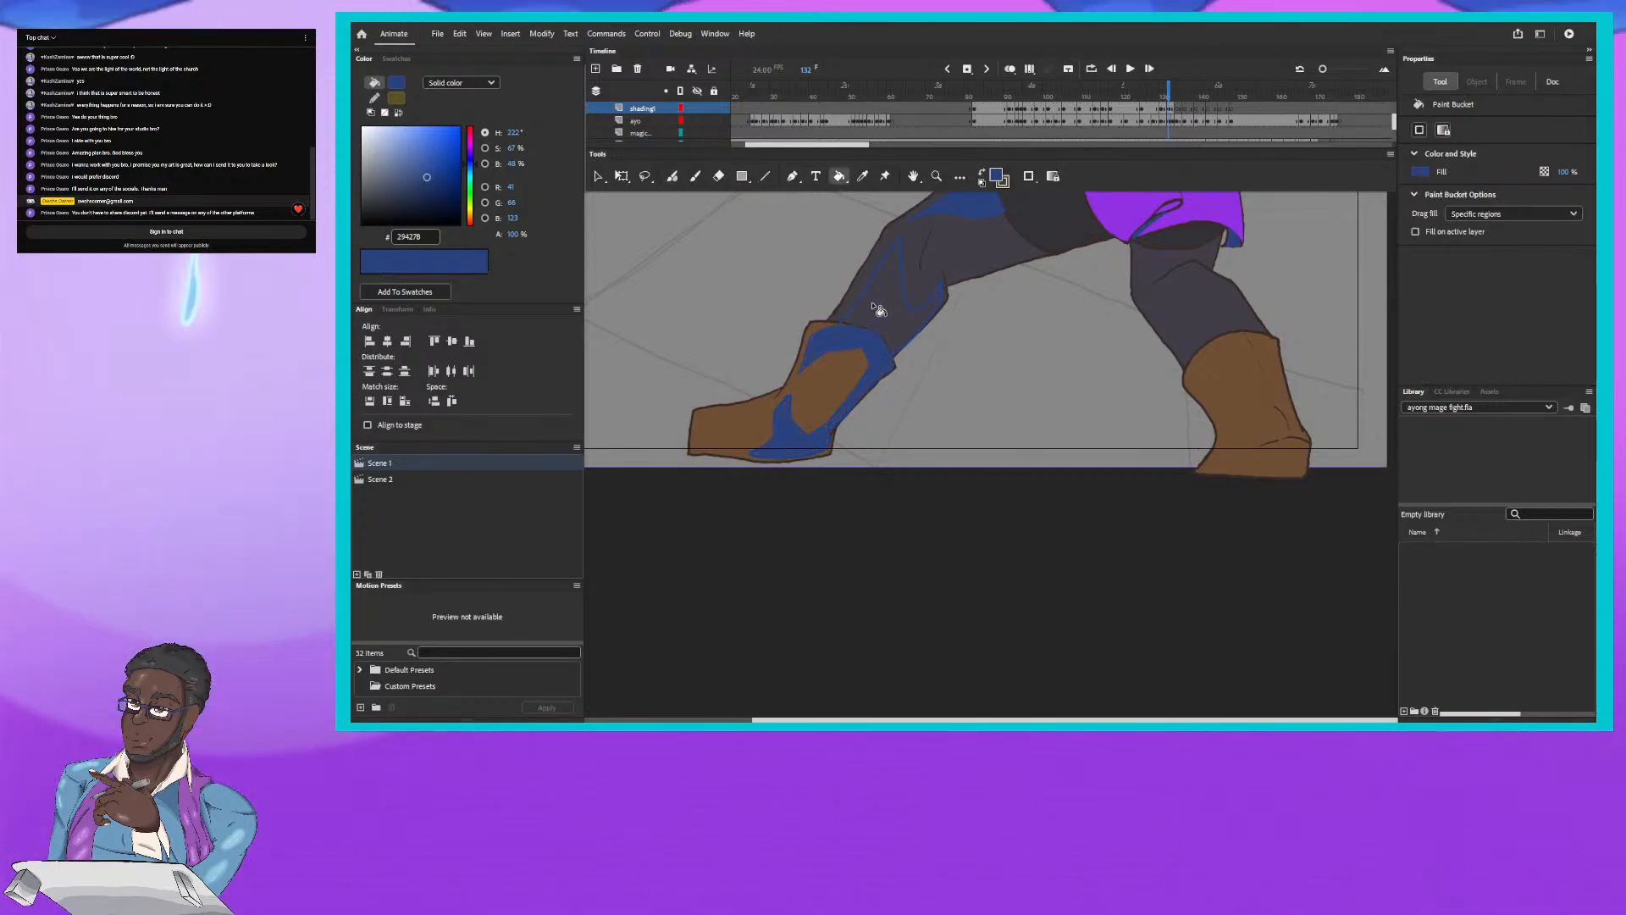
pyautogui.scroll(3, 973, 344)
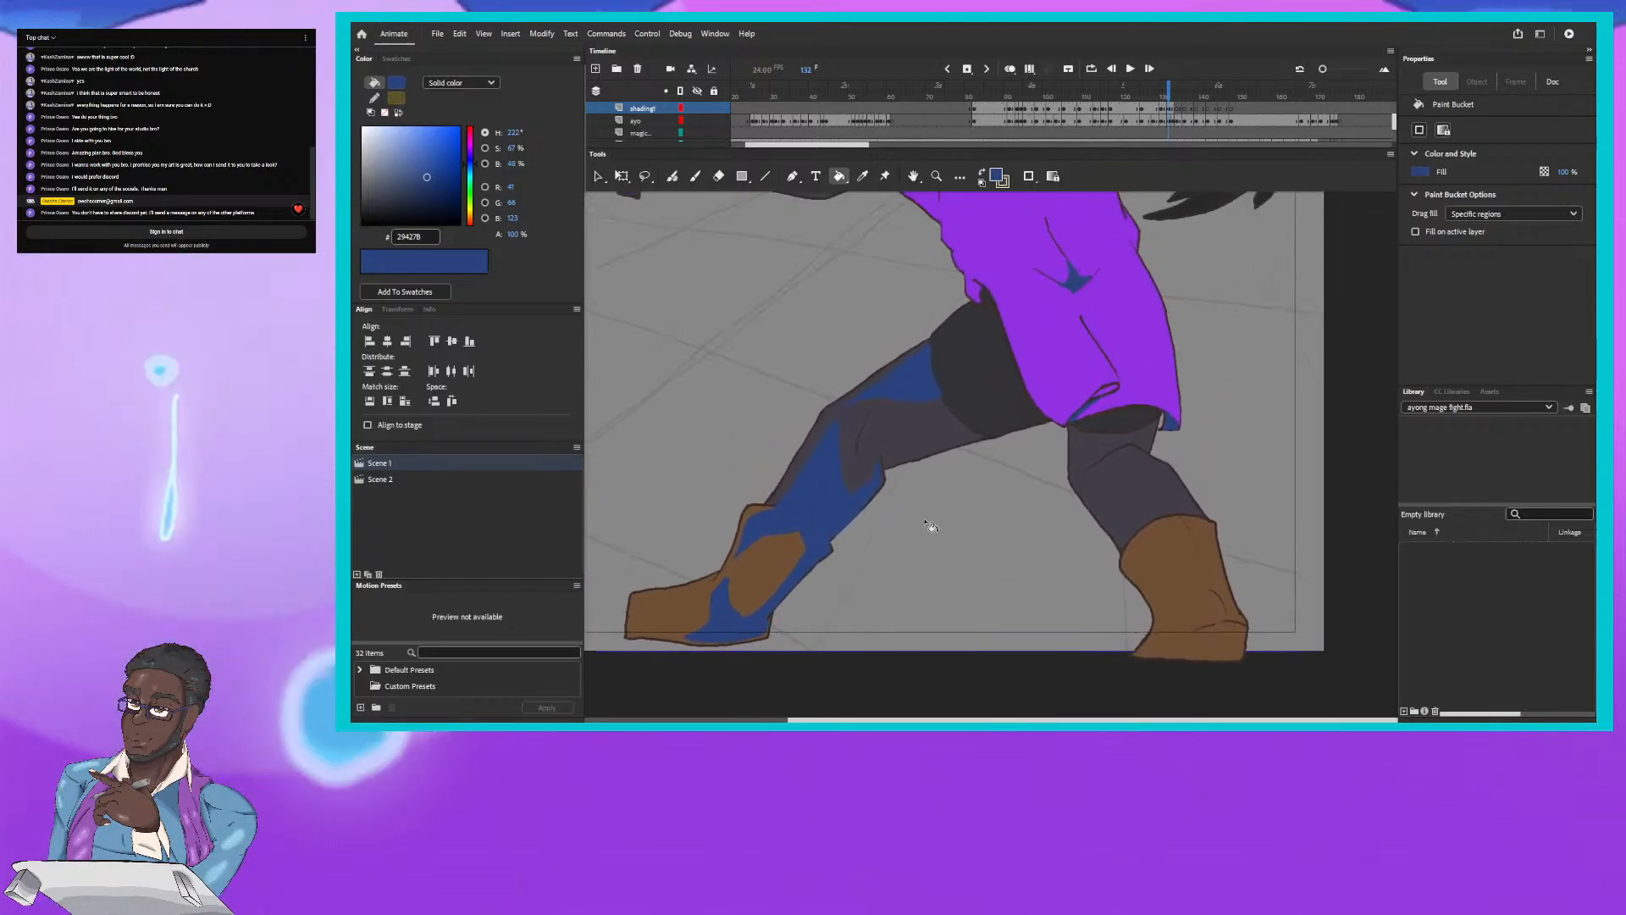
# Step: Add a small dark blue shadow beneath the elbow of the outstretched arm on frame 132
pyautogui.scroll(4, 931, 526)
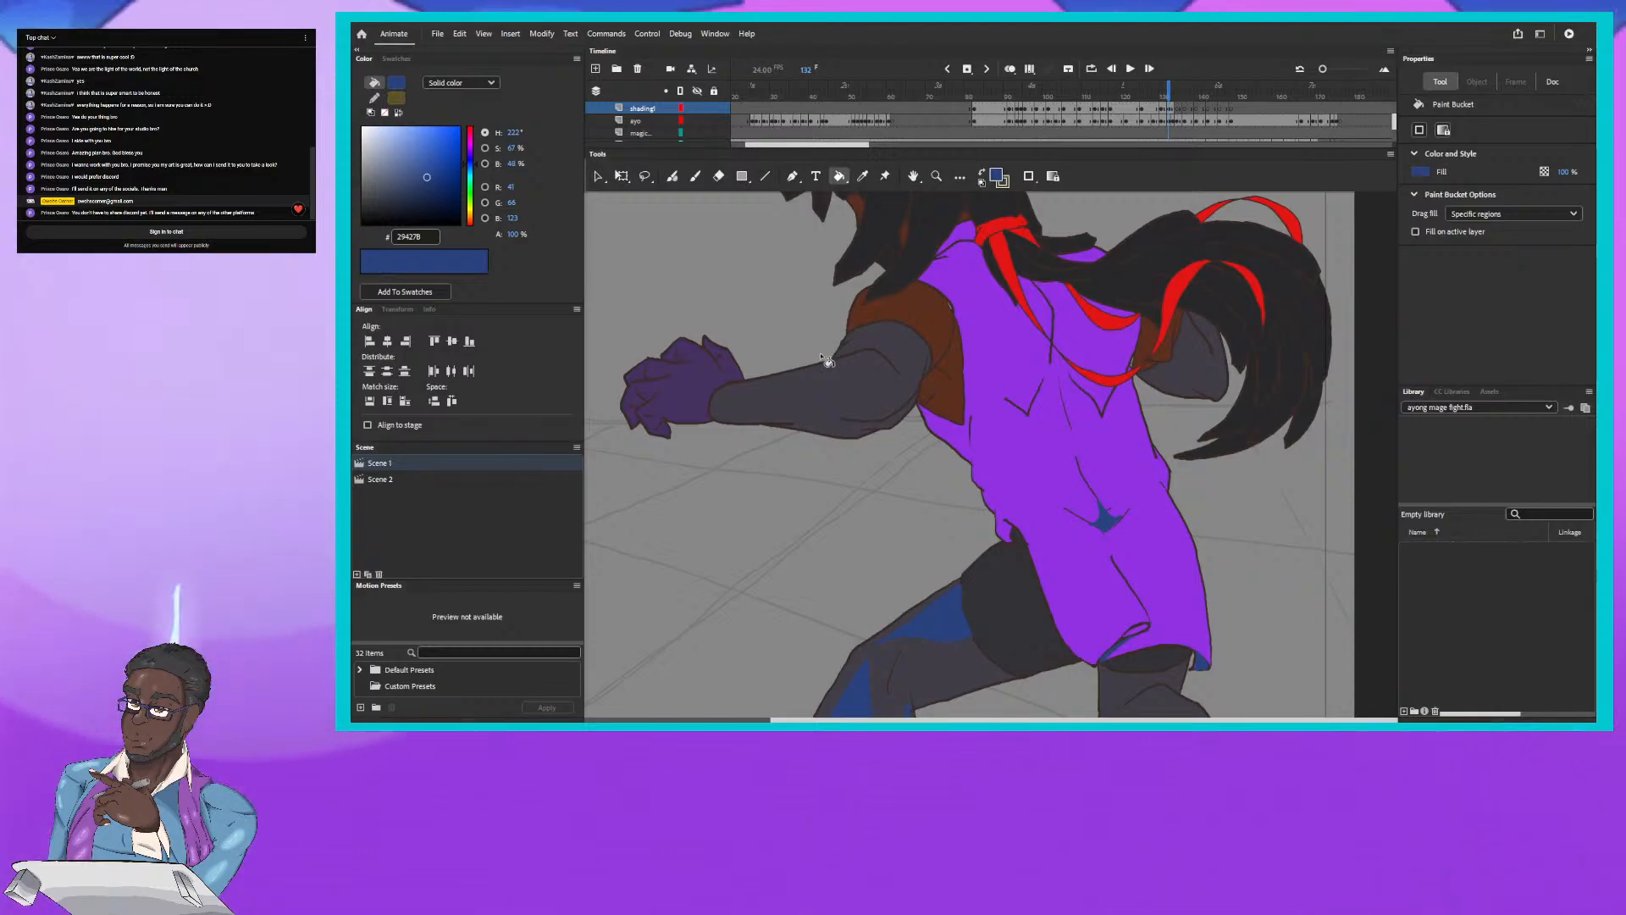
pyautogui.moveTo(808, 364); pyautogui.dragTo(770, 306)
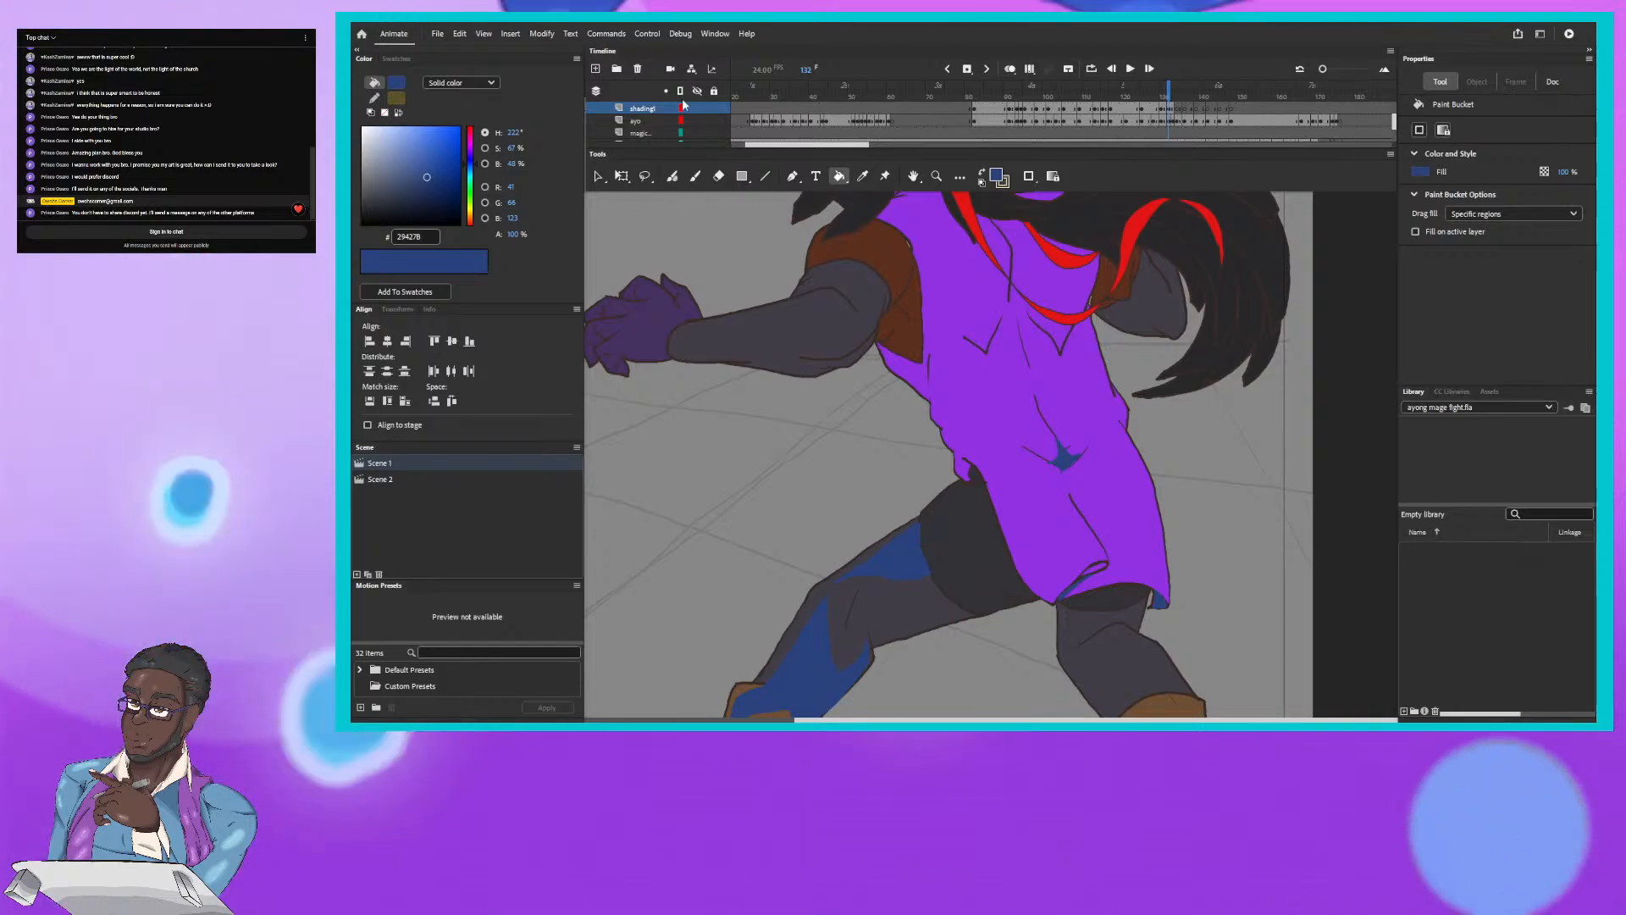
pyautogui.click(672, 176)
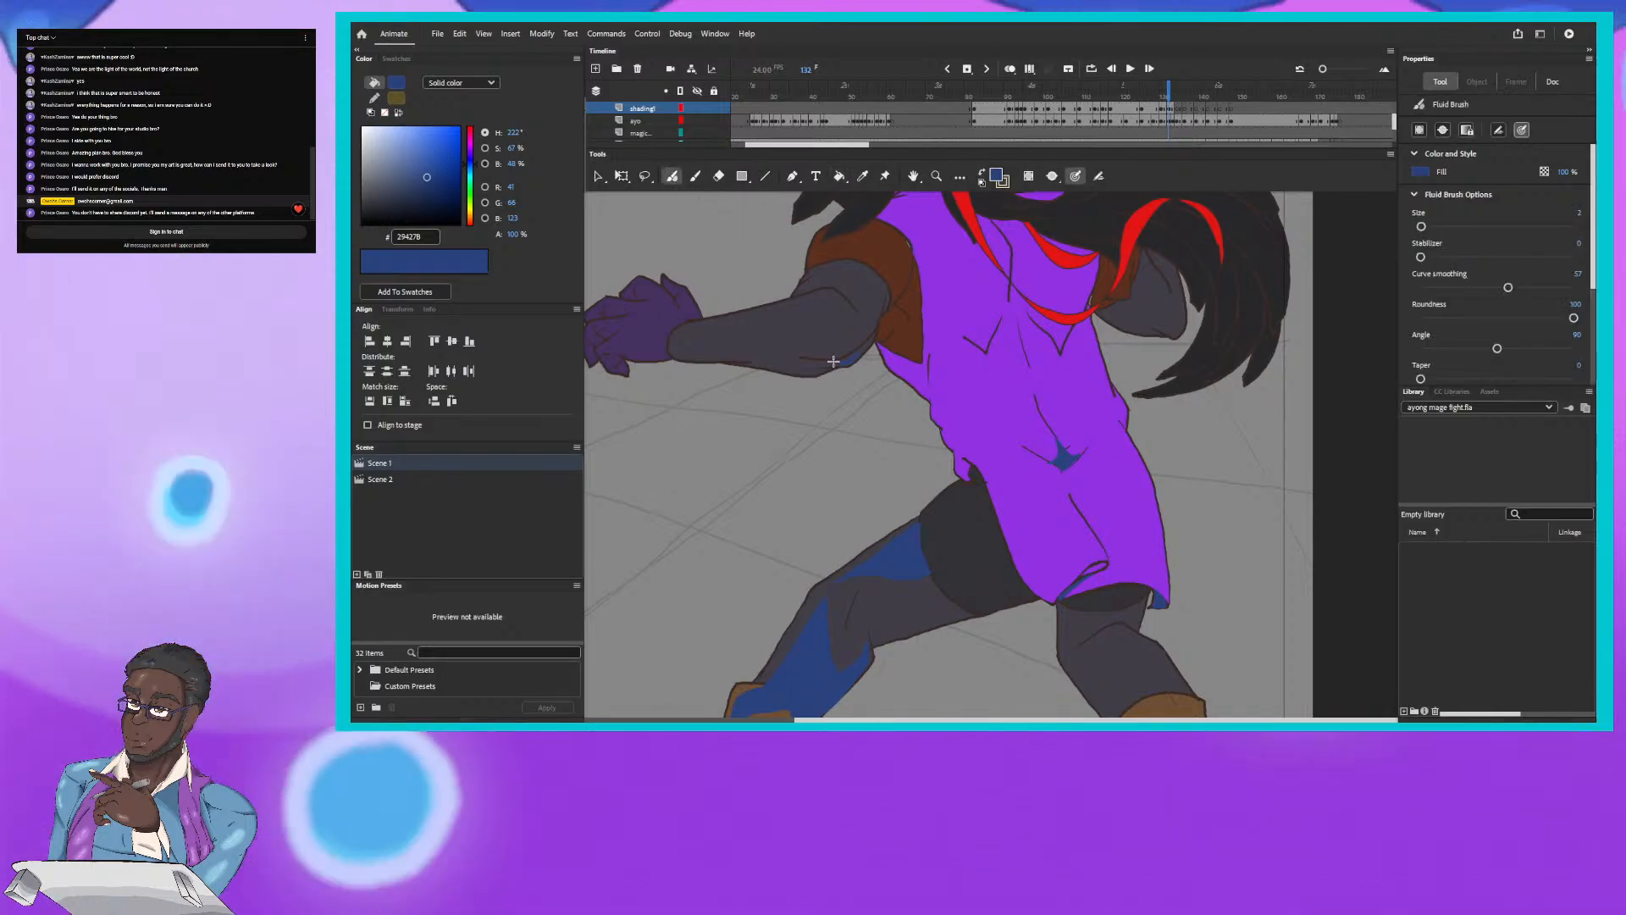
# Step: Flip back and forth between frame 131 and the following frames to compare the arm and torso shading
pyautogui.click(1168, 89)
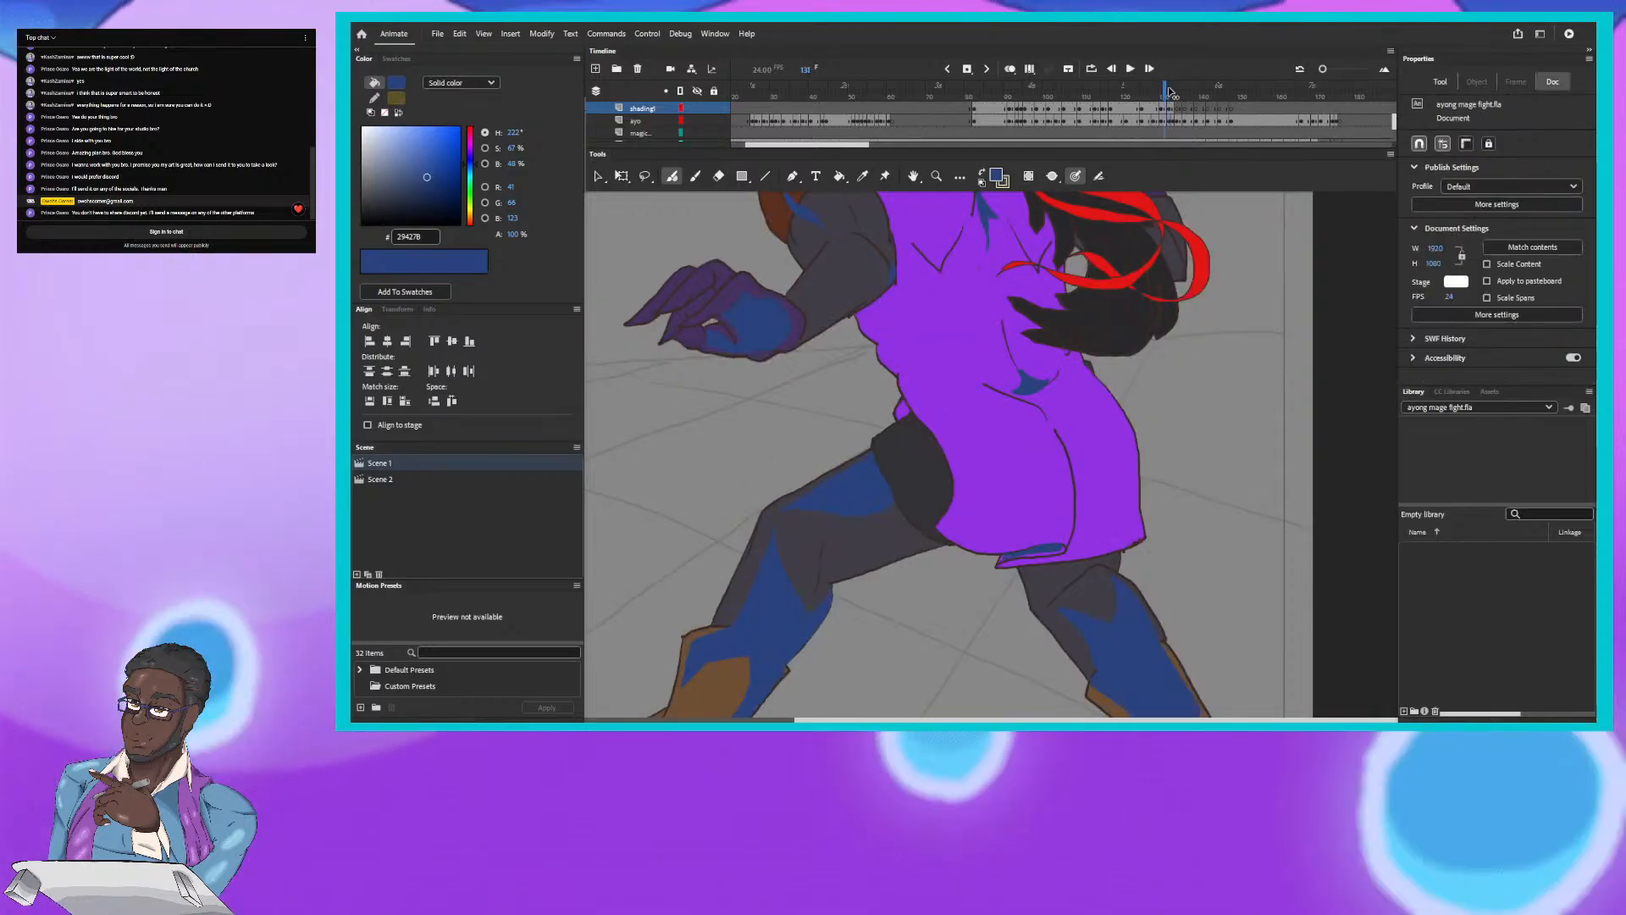
pyautogui.click(1170, 90)
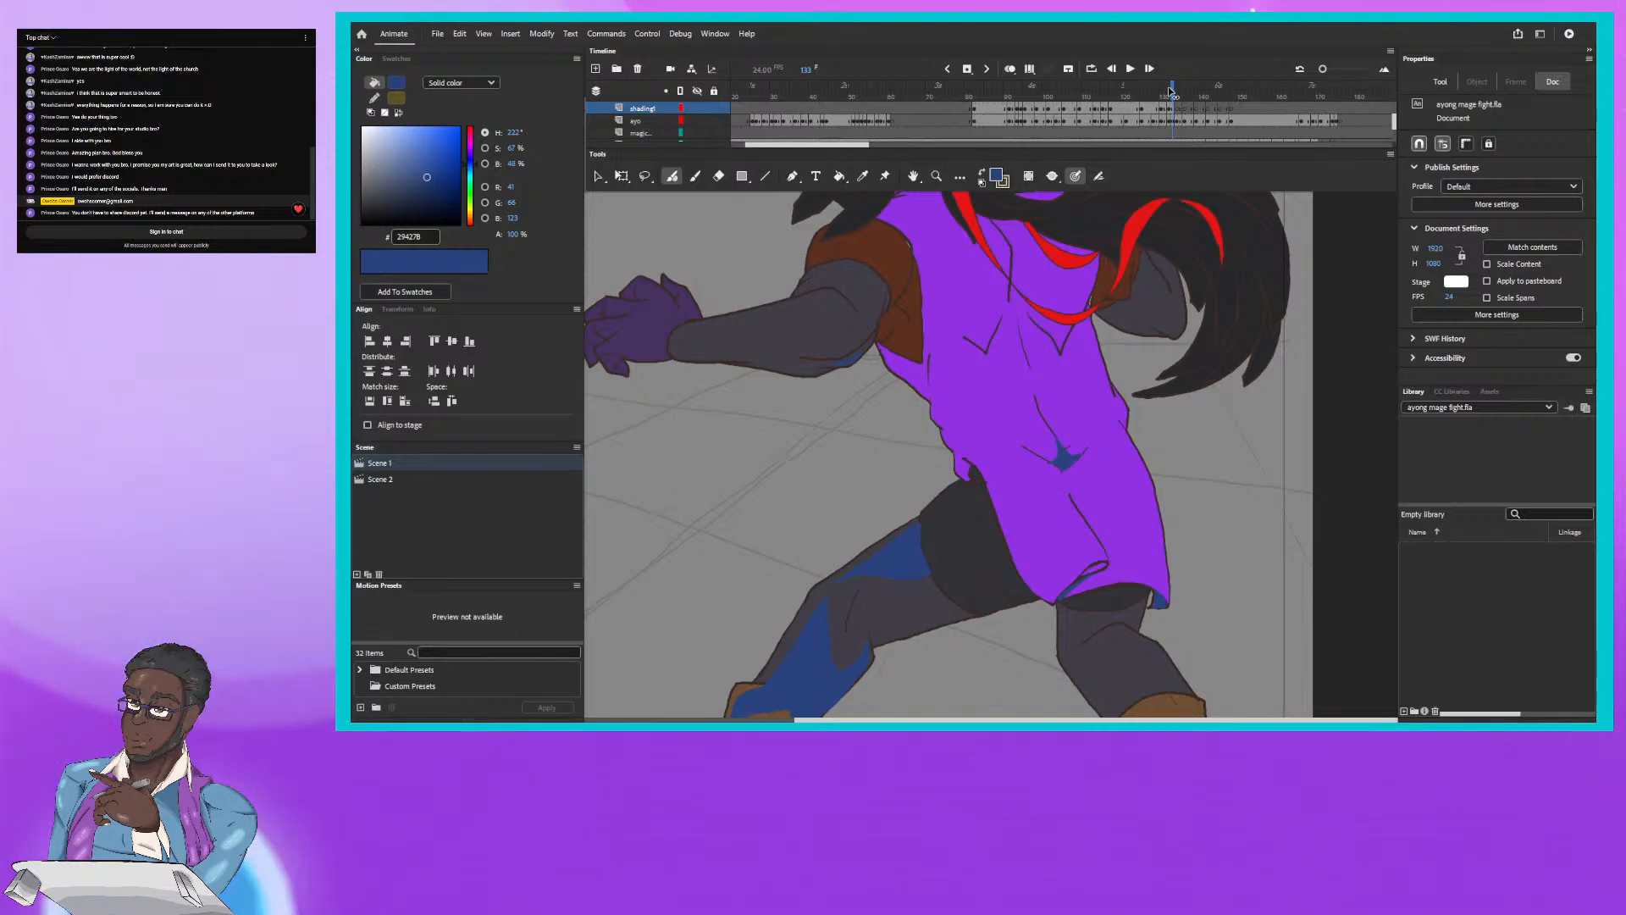
pyautogui.click(1169, 90)
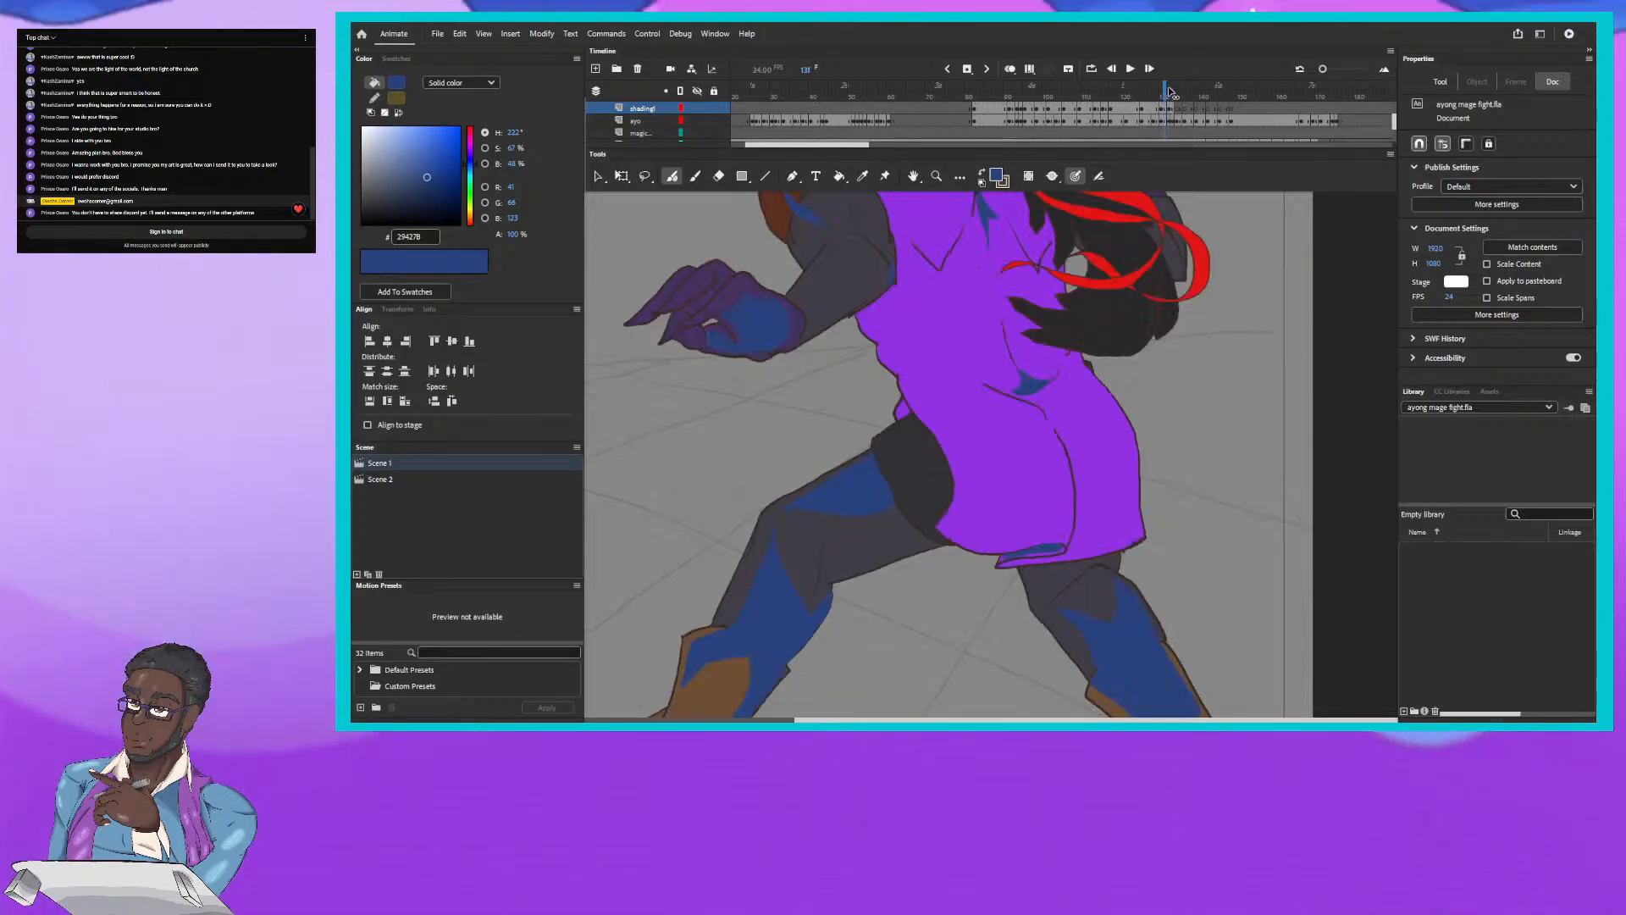
pyautogui.click(1170, 90)
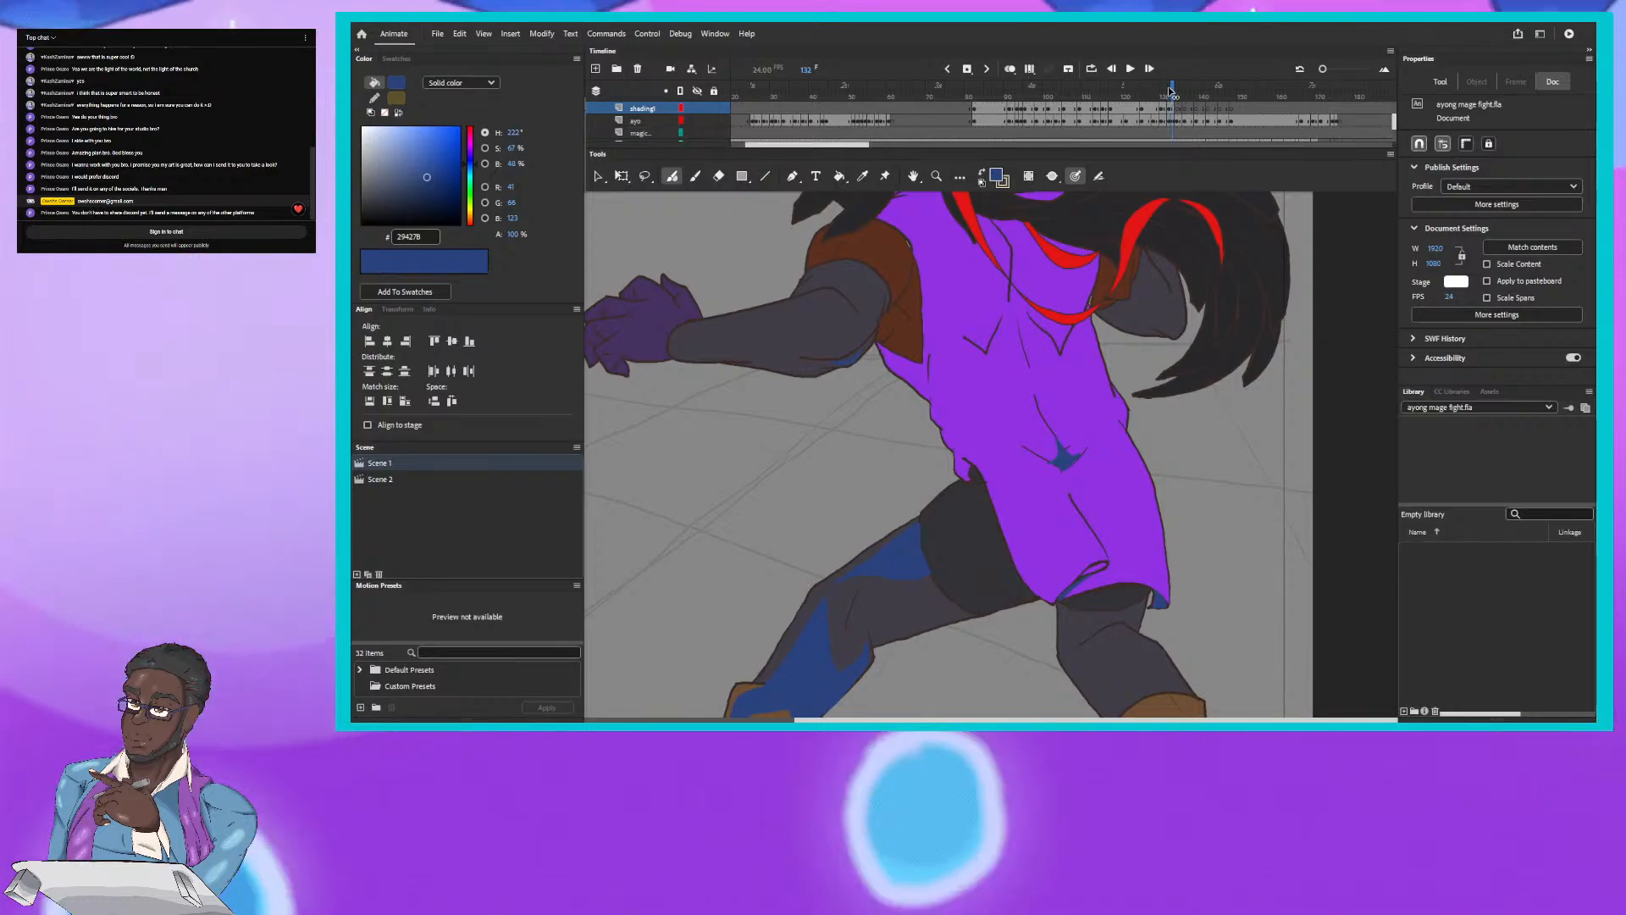
pyautogui.press('.')
pyautogui.press(',')
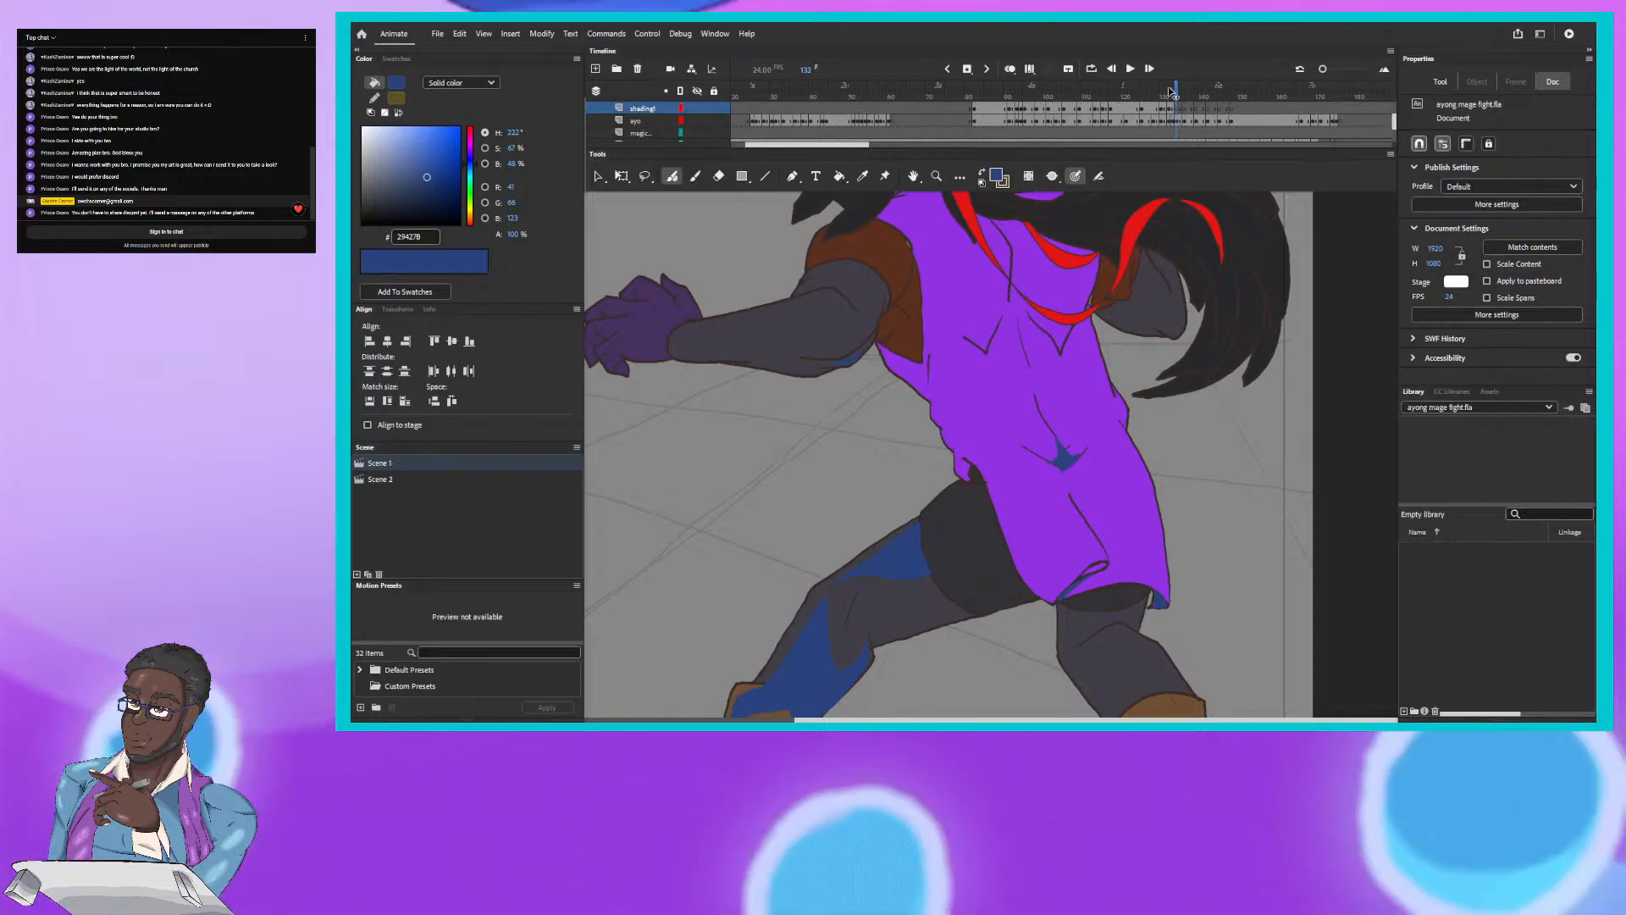
pyautogui.press(',')
pyautogui.press('.')
pyautogui.press('.')
pyautogui.press('.')
pyautogui.press(',')
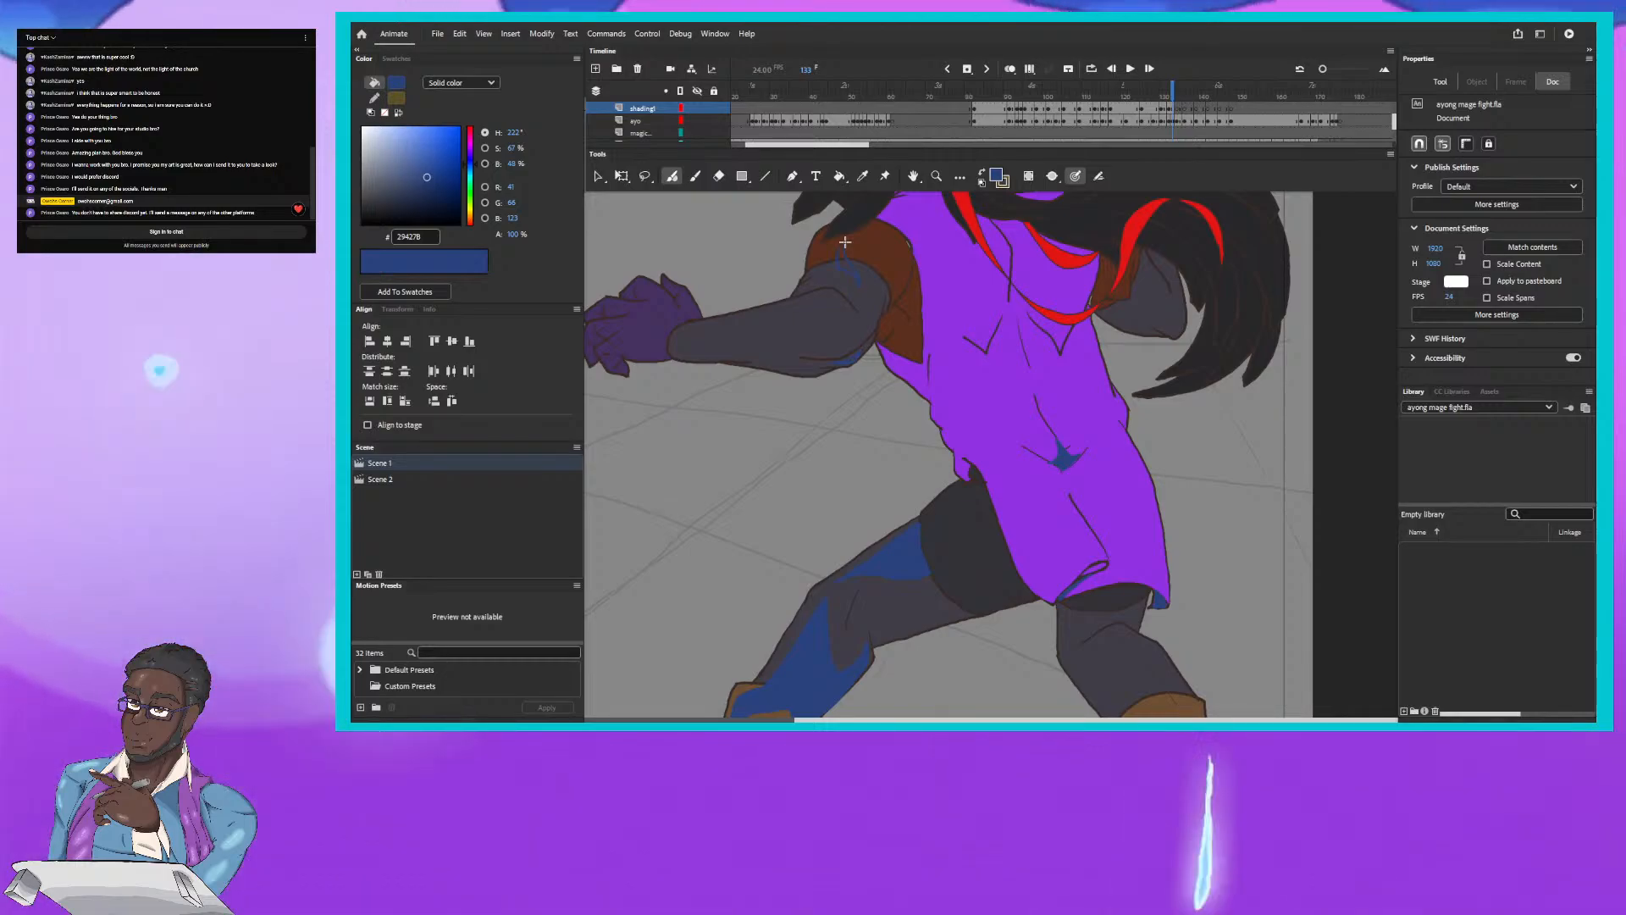
# Step: Outline and fill dark blue shadows on the outstretched arm's shoulder and armpit, checking them against frame 131
pyautogui.moveTo(854, 278); pyautogui.dragTo(846, 248)
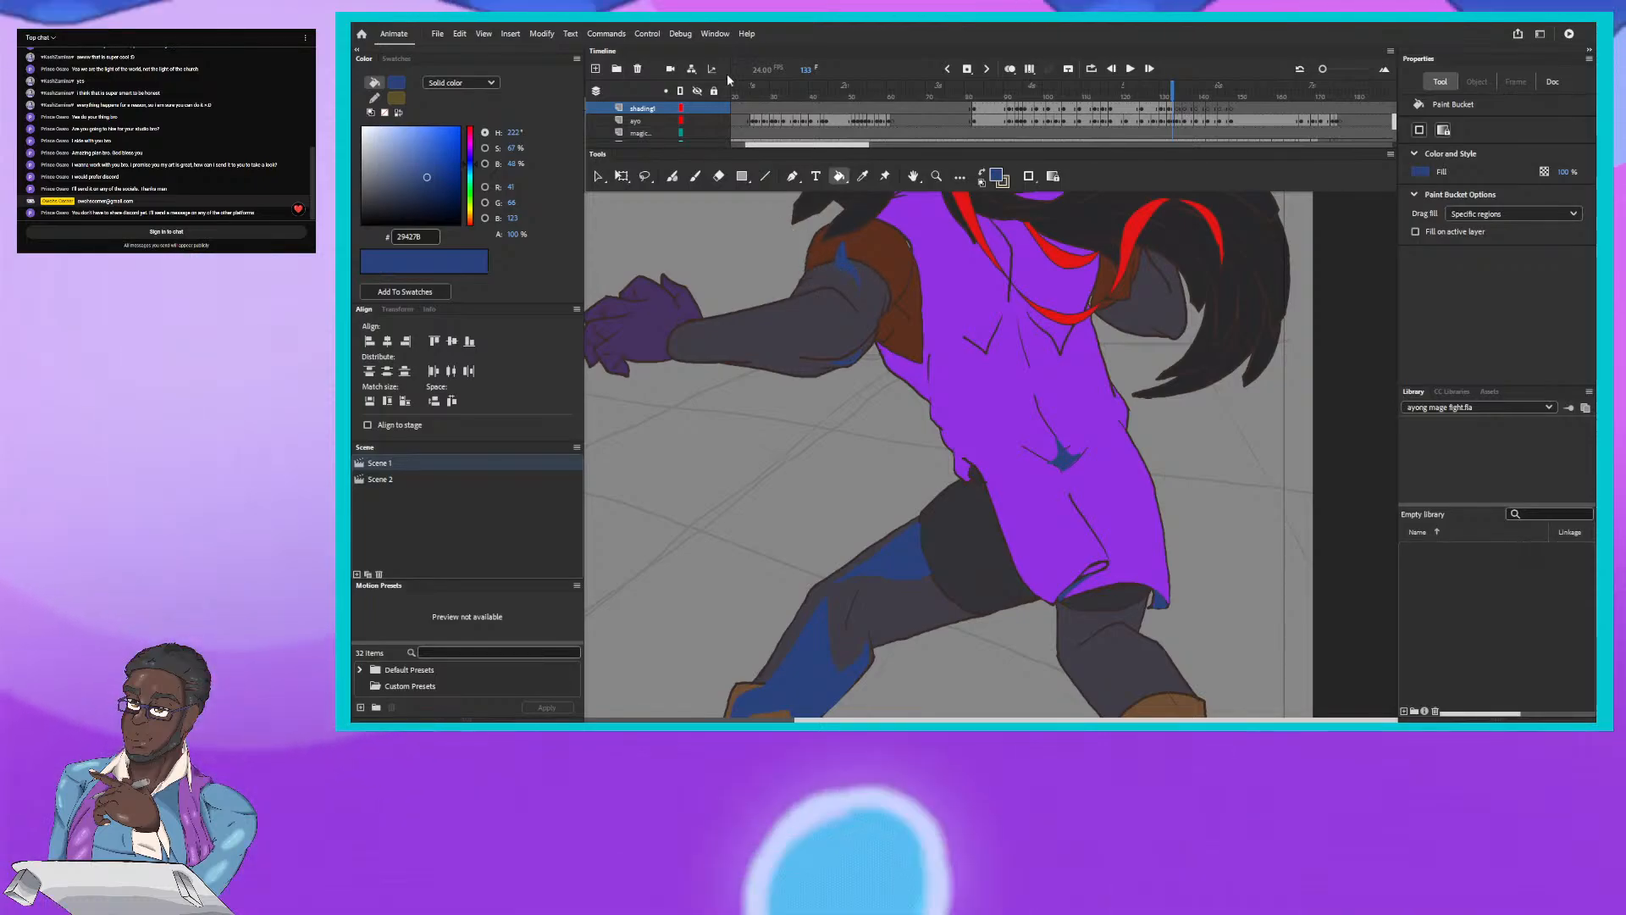
pyautogui.click(673, 177)
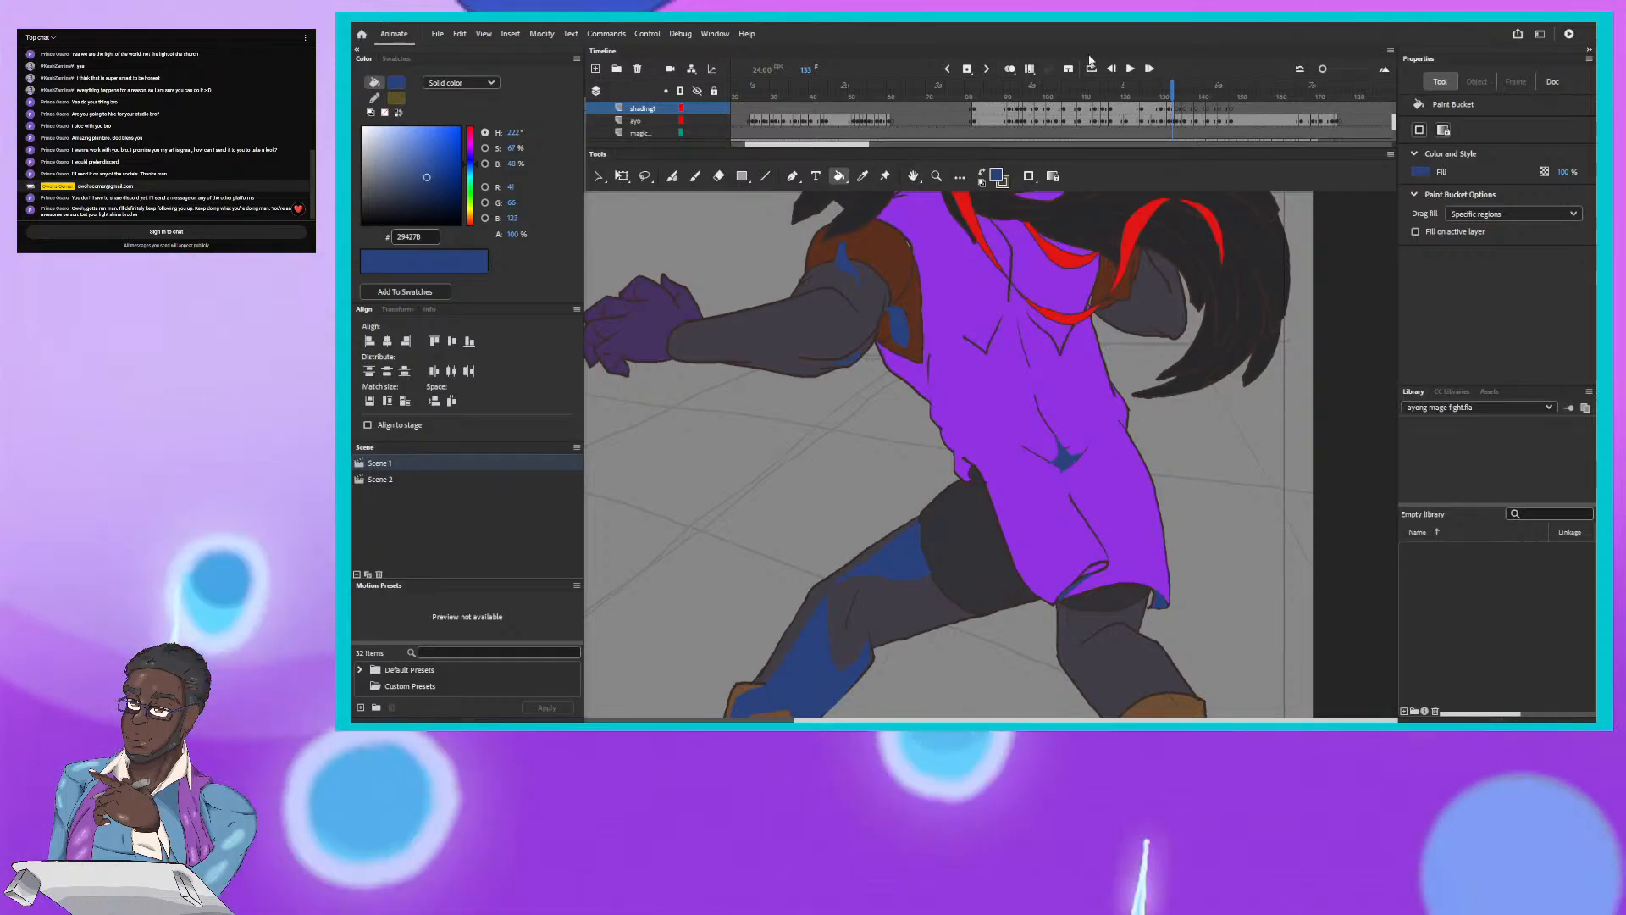
pyautogui.click(1169, 91)
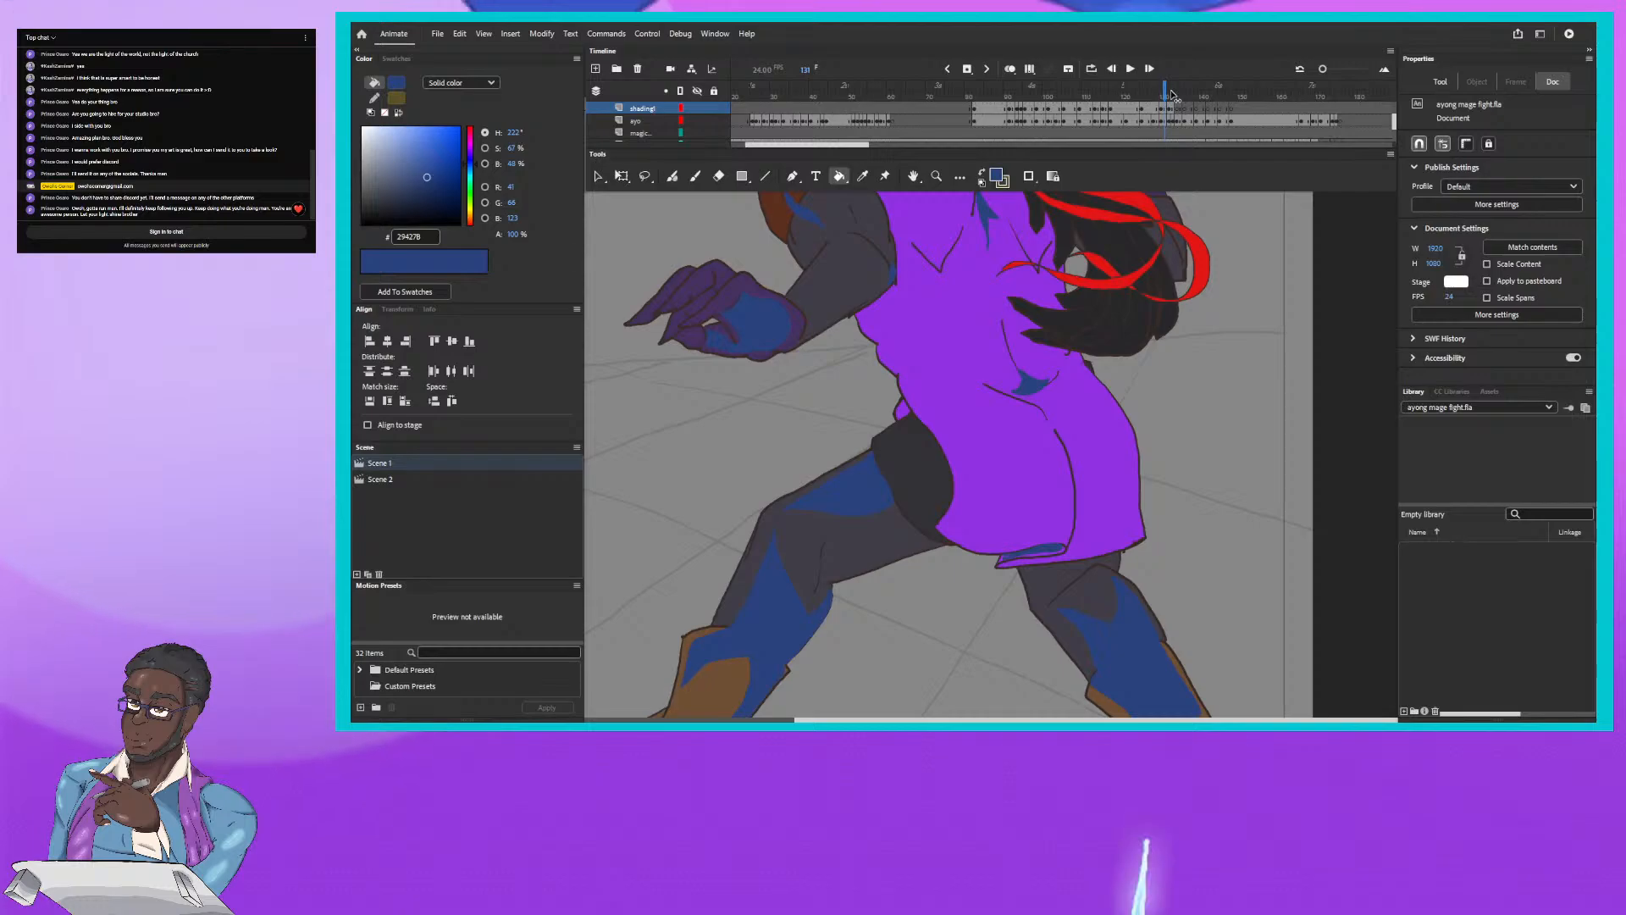
pyautogui.click(1171, 91)
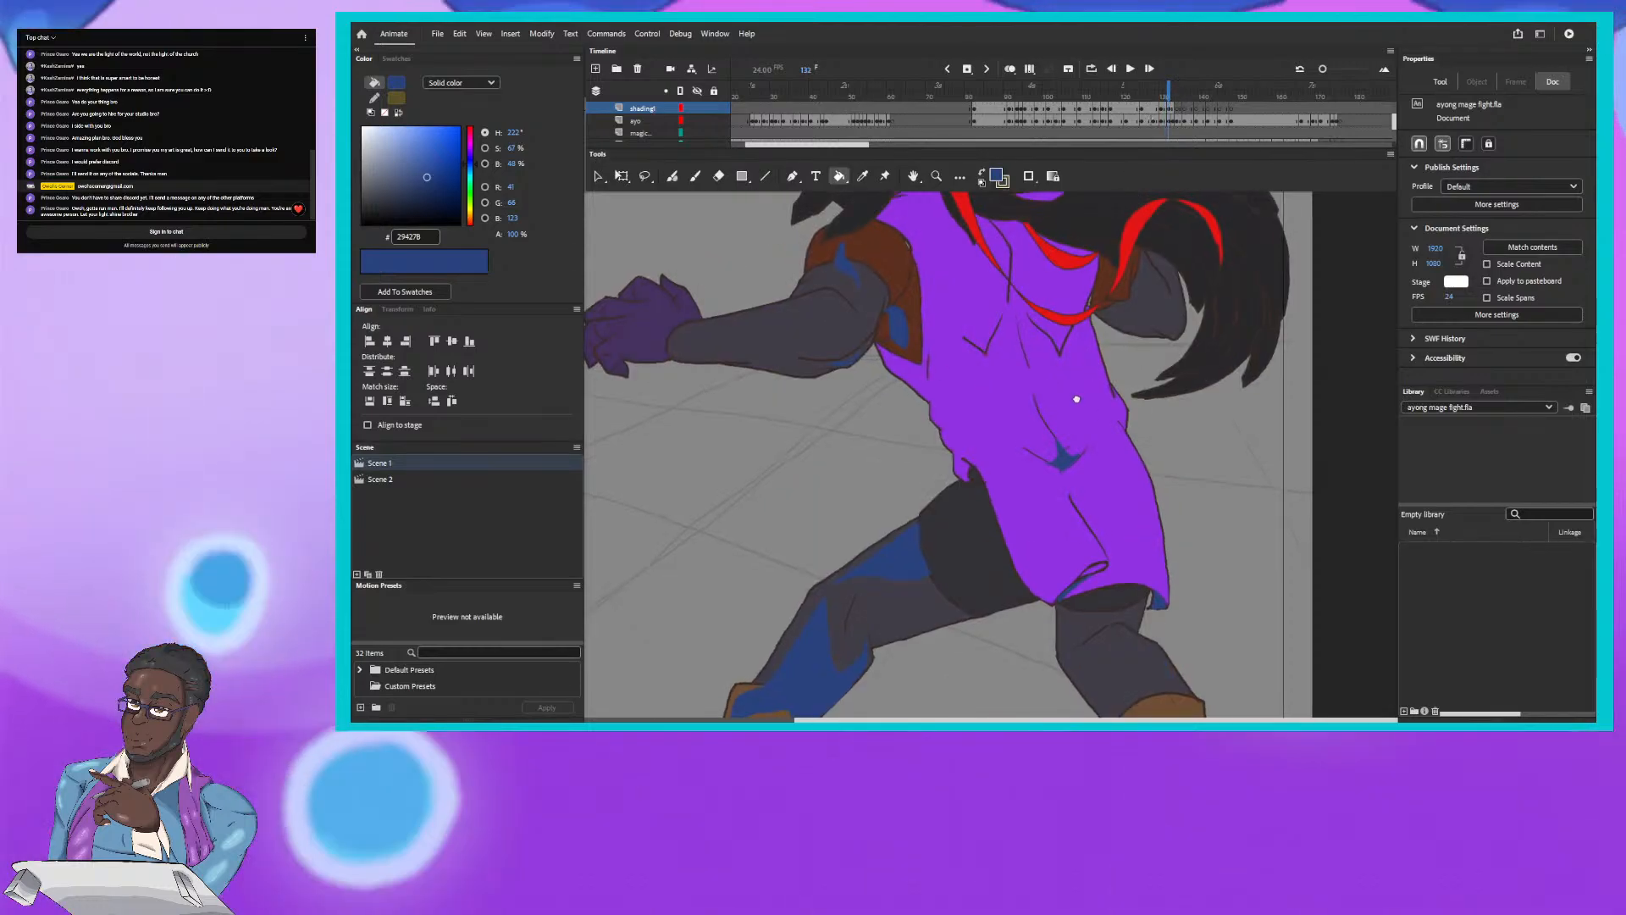
# Step: Outline the shadow along the rear boot's heel, sole and front edge on frame 132, using frame 131 as reference
pyautogui.moveTo(1076, 399); pyautogui.dragTo(920, 188)
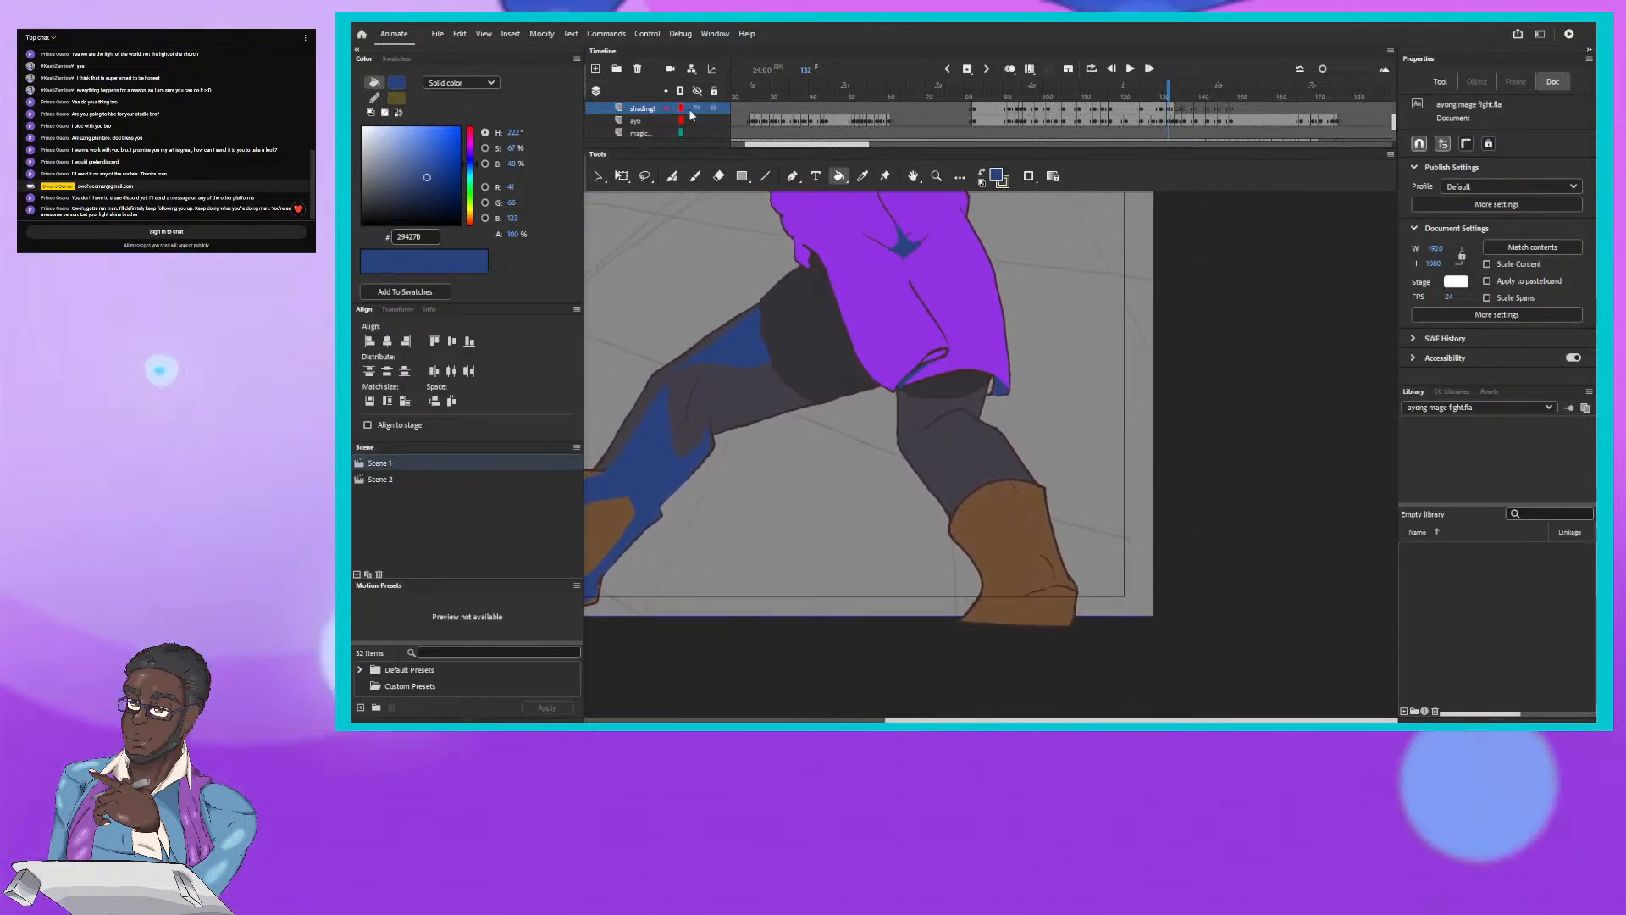
pyautogui.press('b')
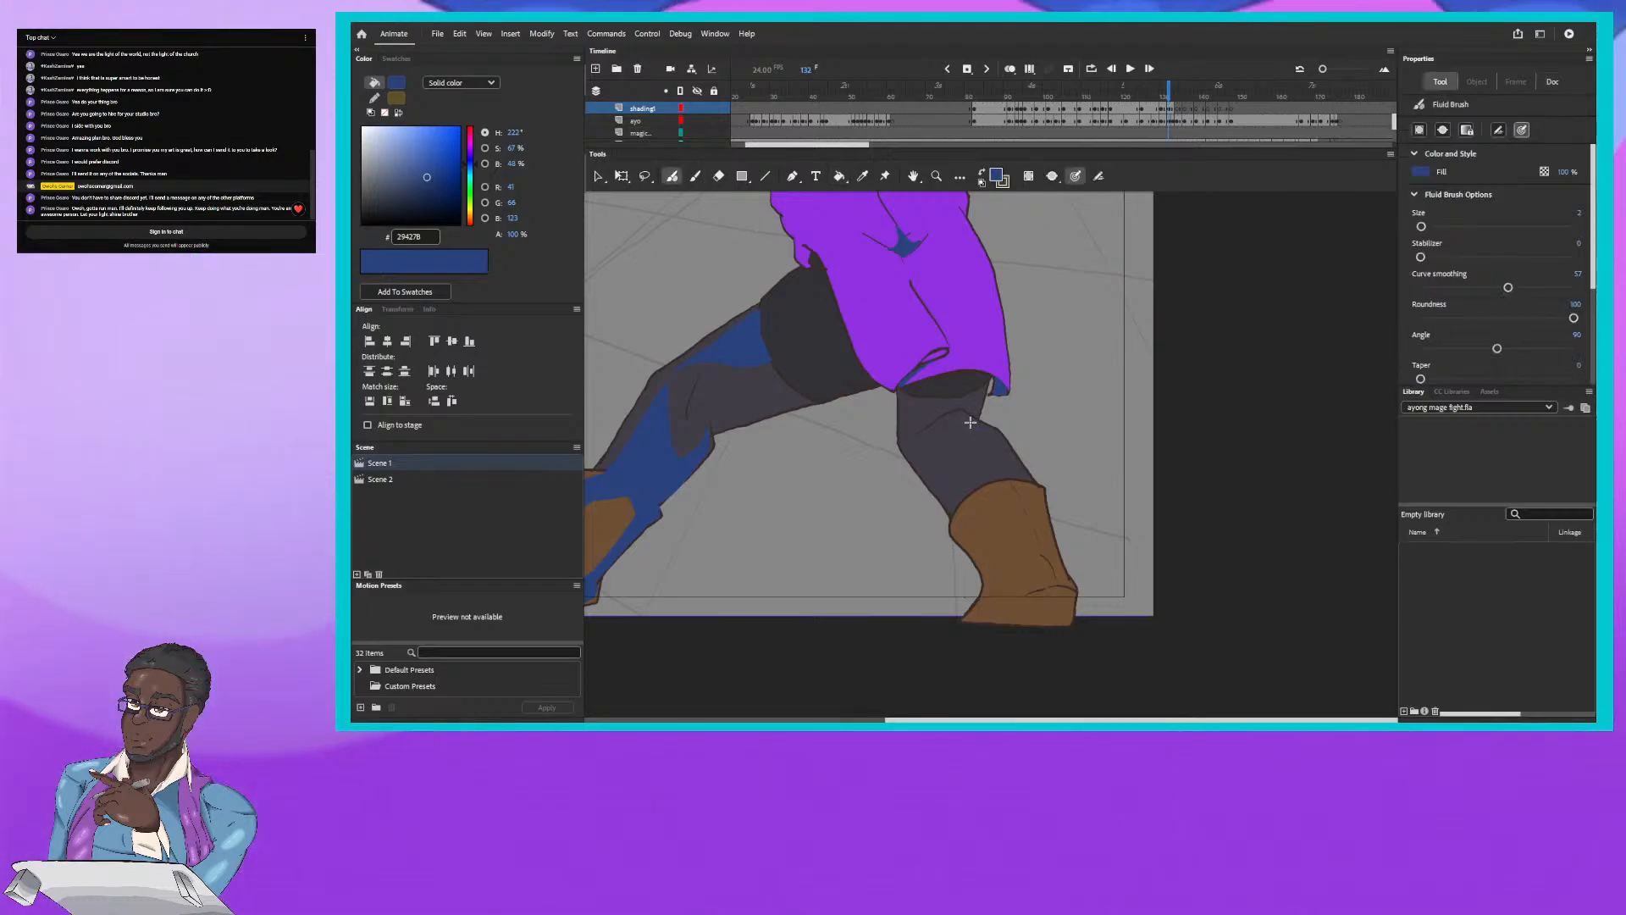
pyautogui.moveTo(971, 422)
pyautogui.mouseDown()
pyautogui.moveTo(1032, 493)
pyautogui.moveTo(1062, 579)
pyautogui.mouseUp()
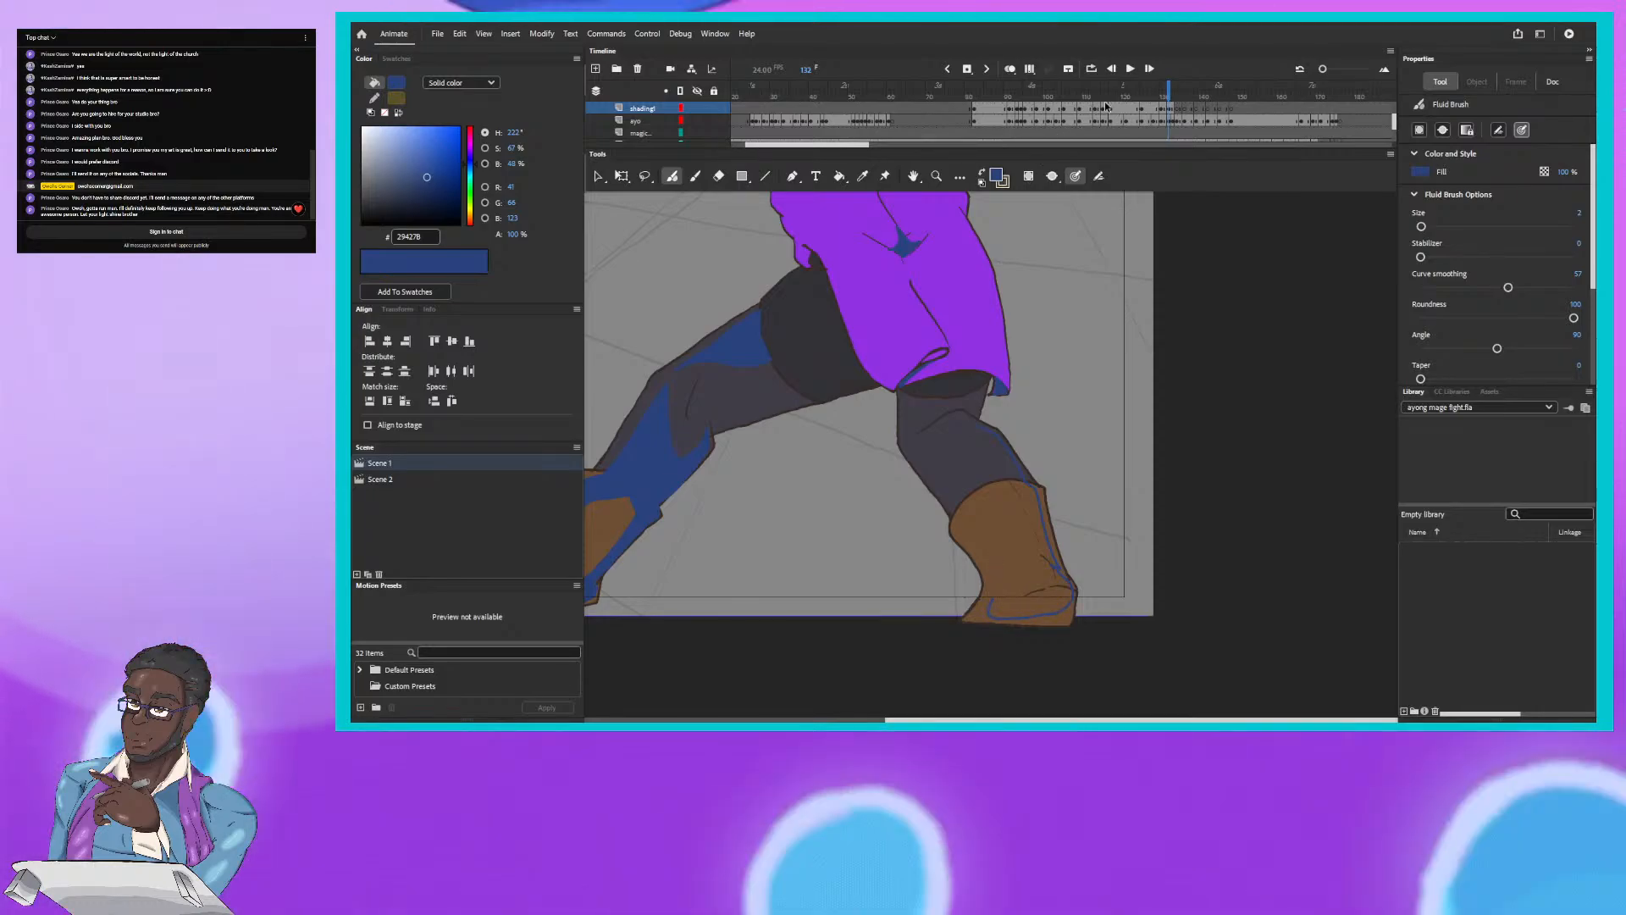
pyautogui.click(1166, 89)
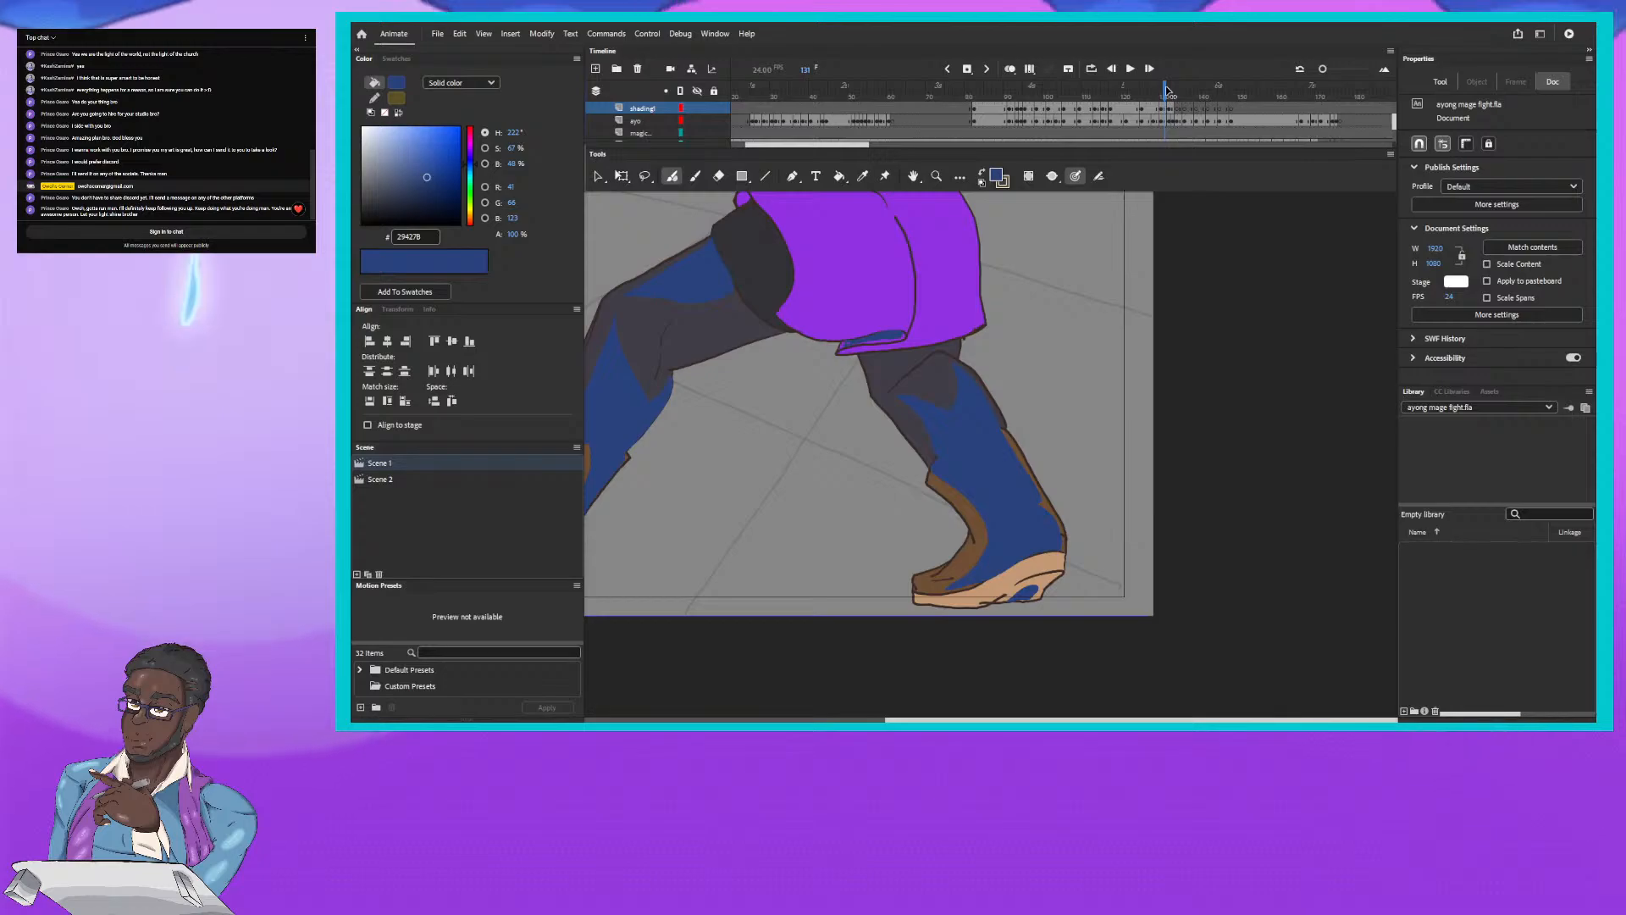
pyautogui.press('.')
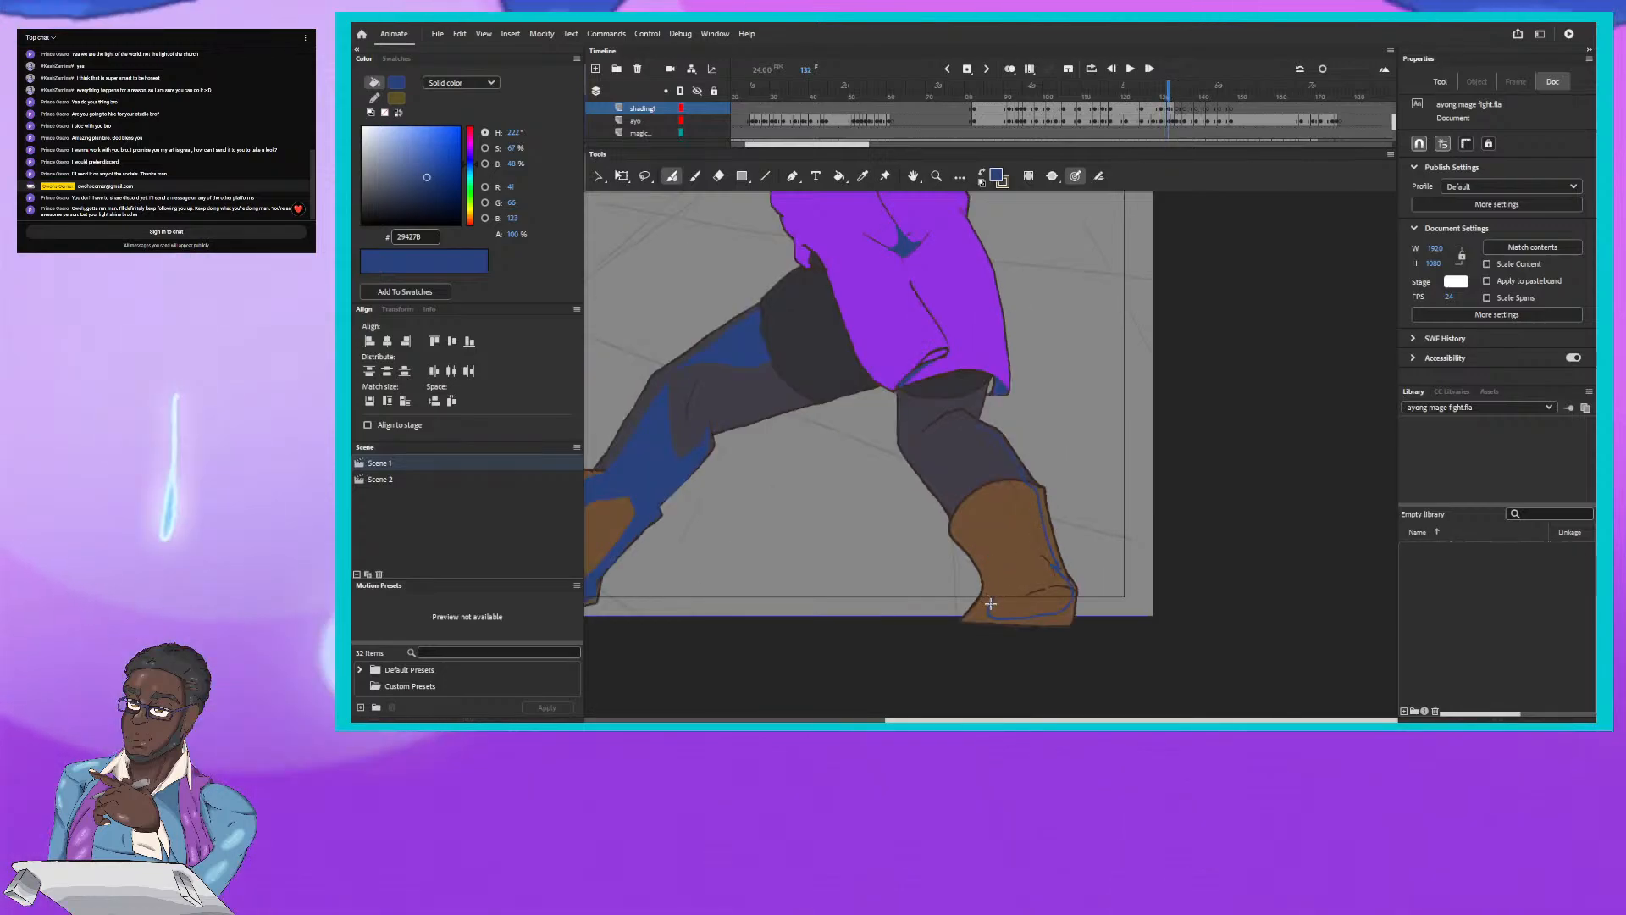
pyautogui.moveTo(989, 606); pyautogui.dragTo(979, 547)
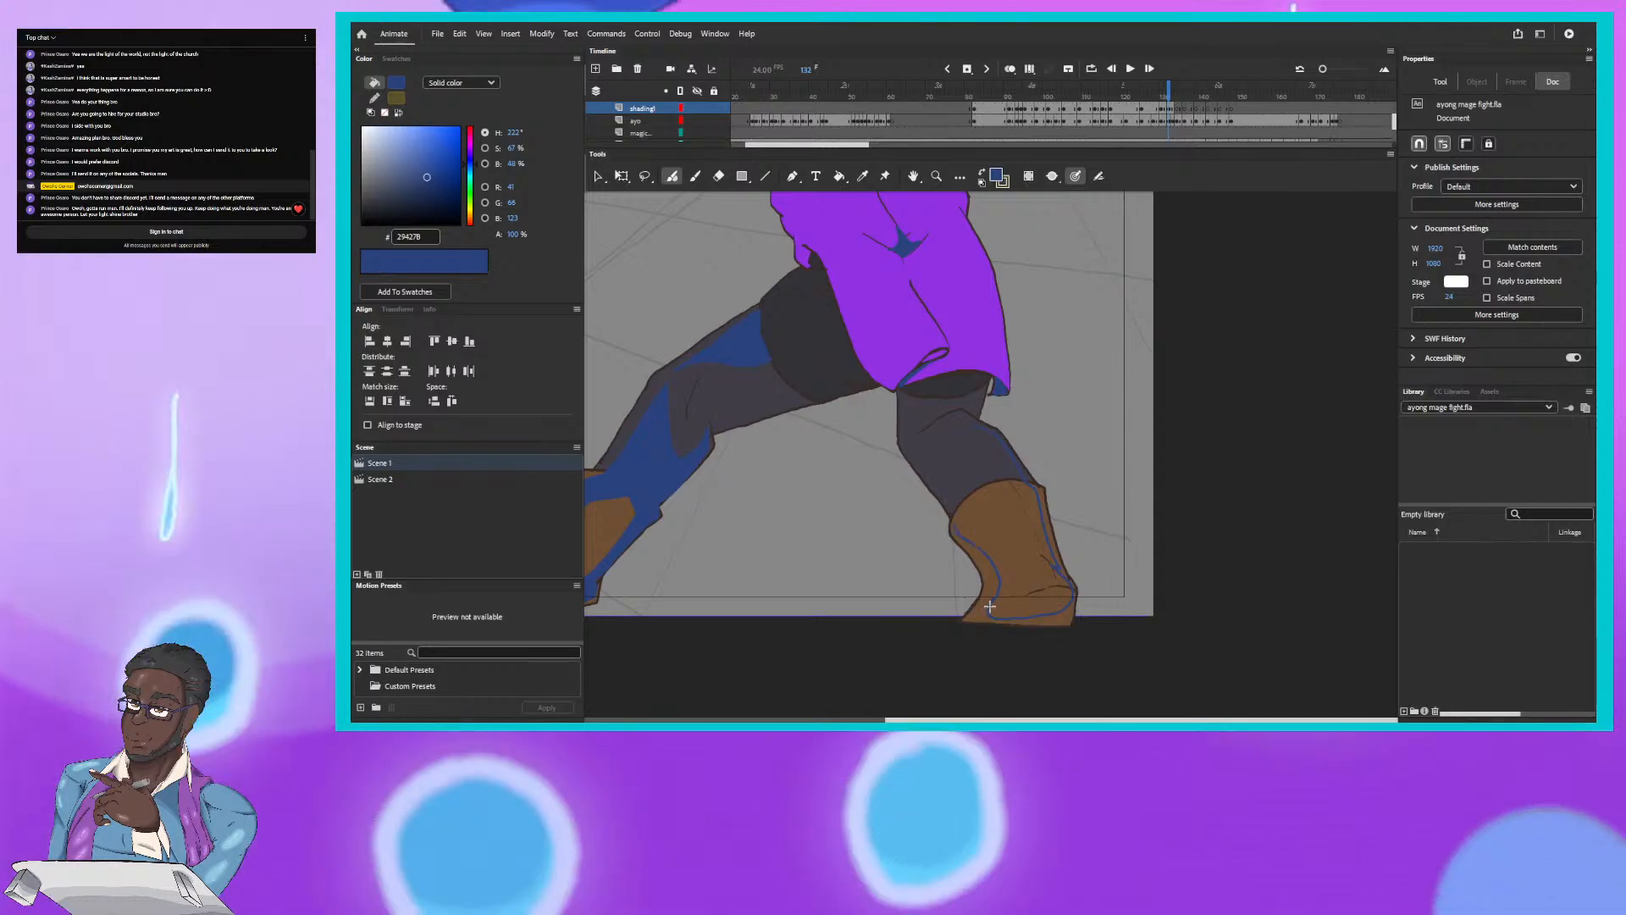
# Step: Outline the rear lower trouser leg's shadow after checking frame 131, and fill the leg and boot shadows with dark blue
pyautogui.click(1164, 91)
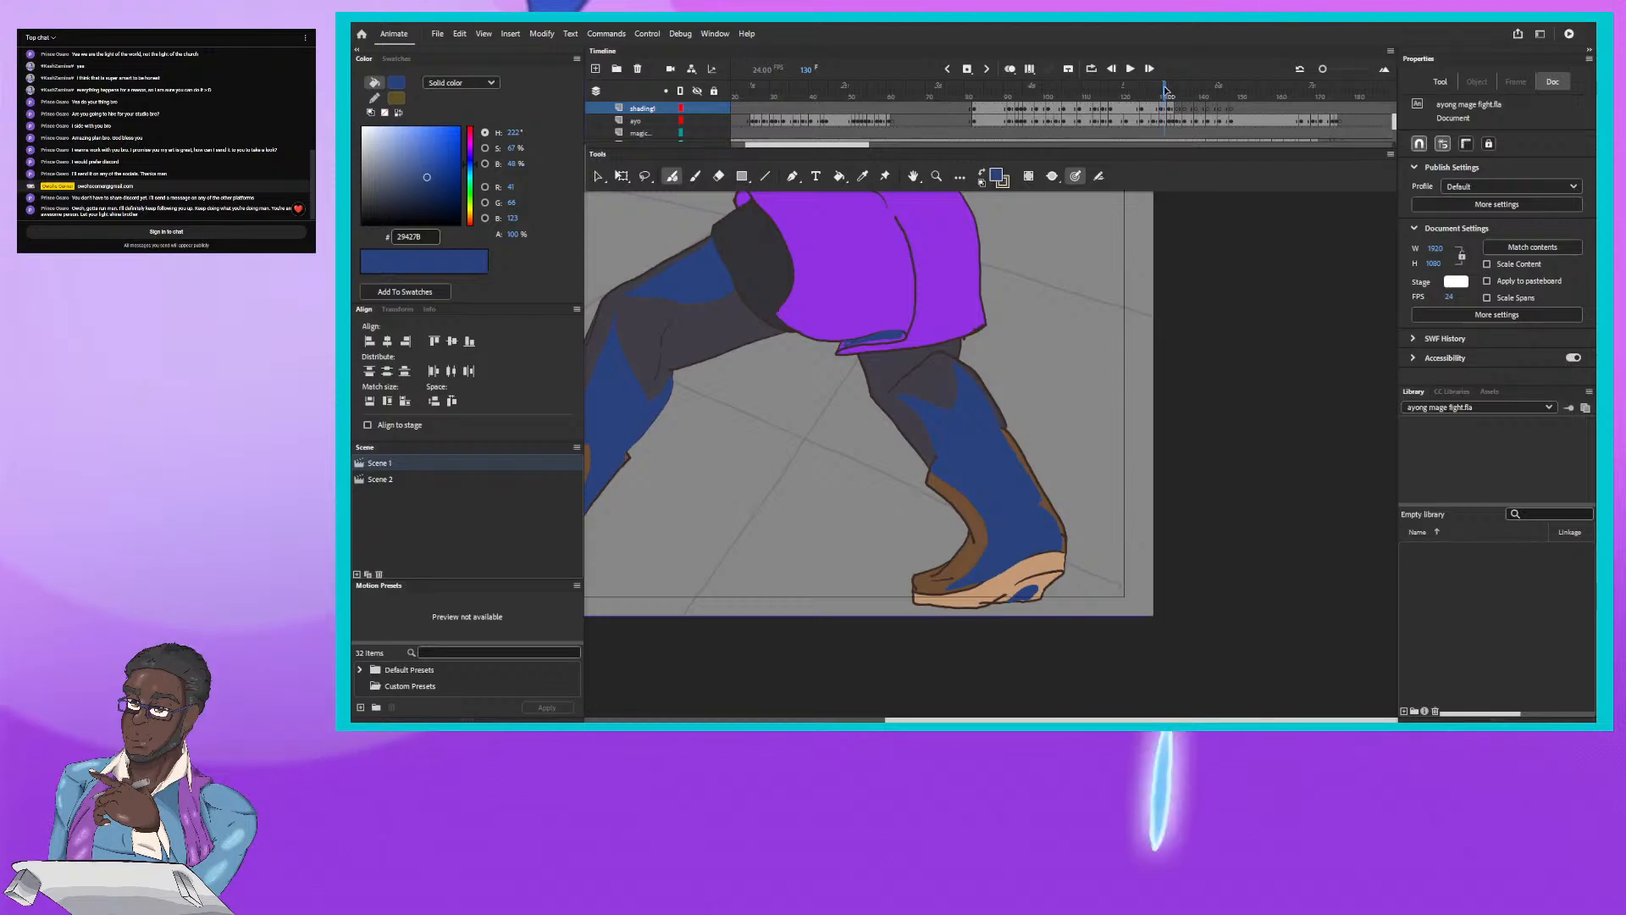
pyautogui.click(1165, 90)
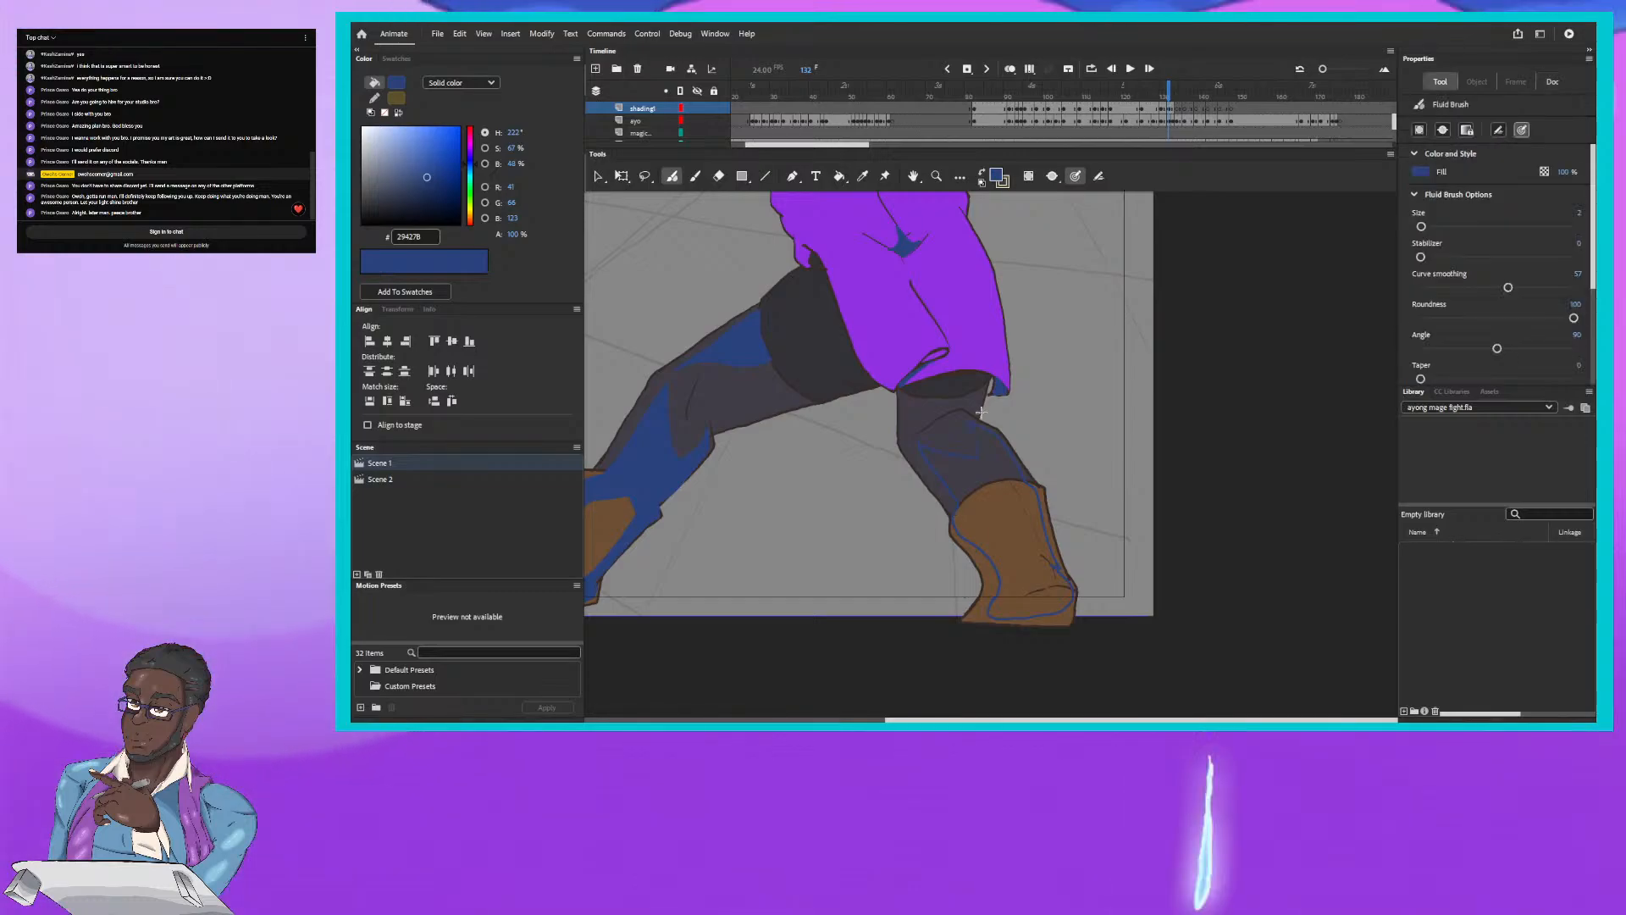
pyautogui.click(839, 176)
pyautogui.click(975, 470)
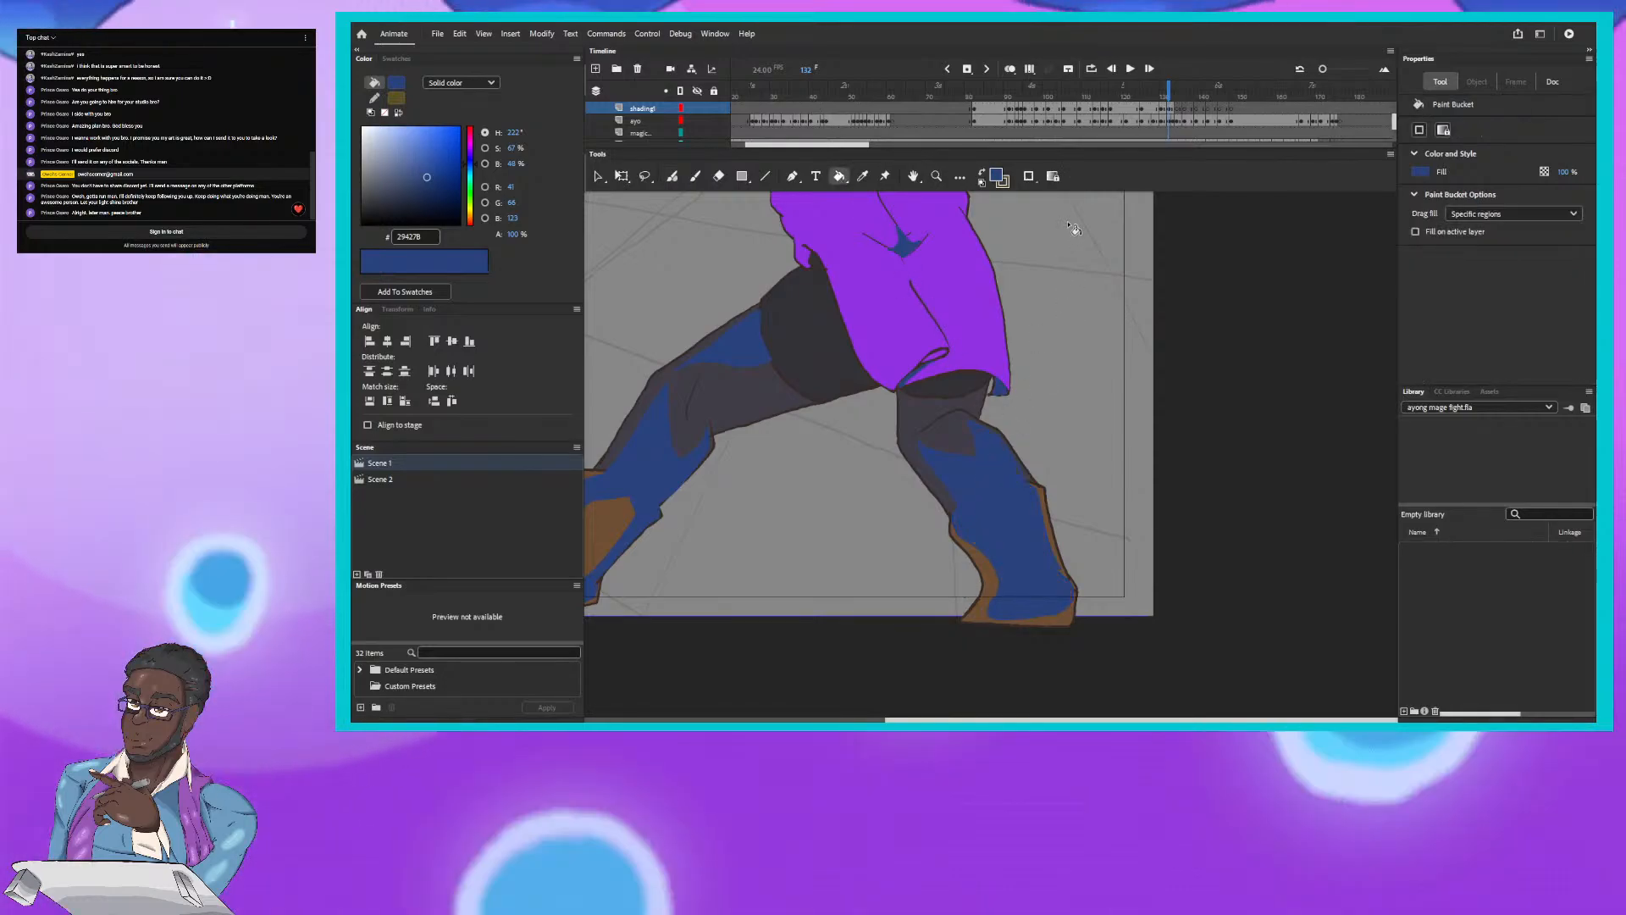
# Step: Outline a narrow shadow along the tunic's mid-back crease on frame 132 and fill it with dark blue
pyautogui.moveTo(805, 301)
pyautogui.mouseDown()
pyautogui.moveTo(885, 489)
pyautogui.moveTo(831, 305)
pyautogui.moveTo(904, 453)
pyautogui.mouseUp()
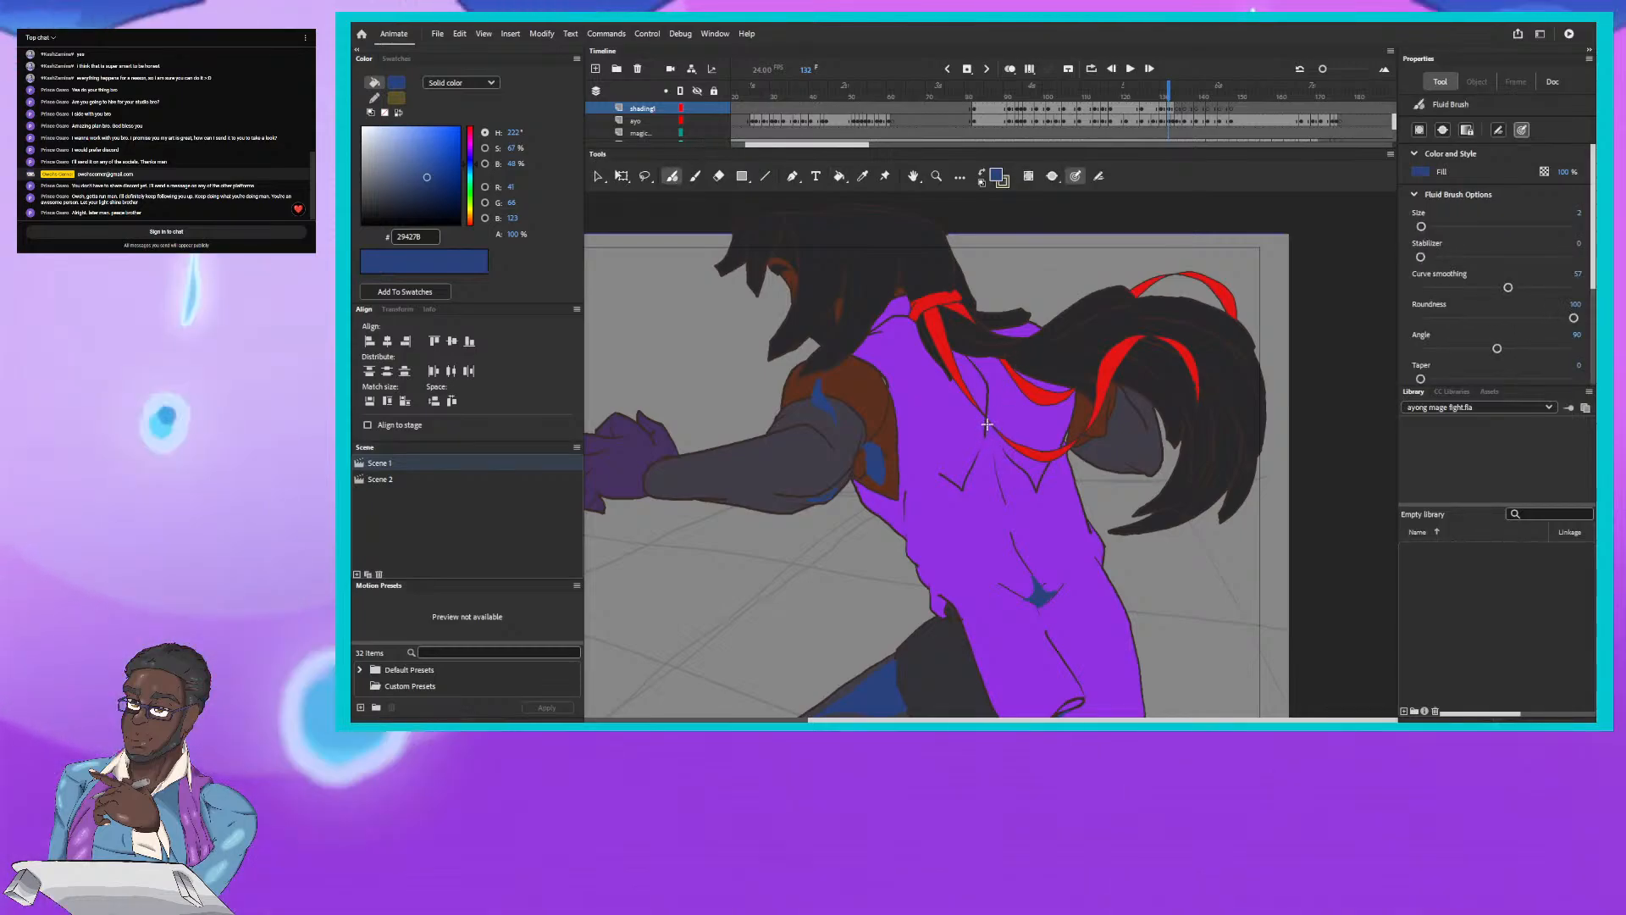
pyautogui.moveTo(987, 428); pyautogui.dragTo(1000, 464)
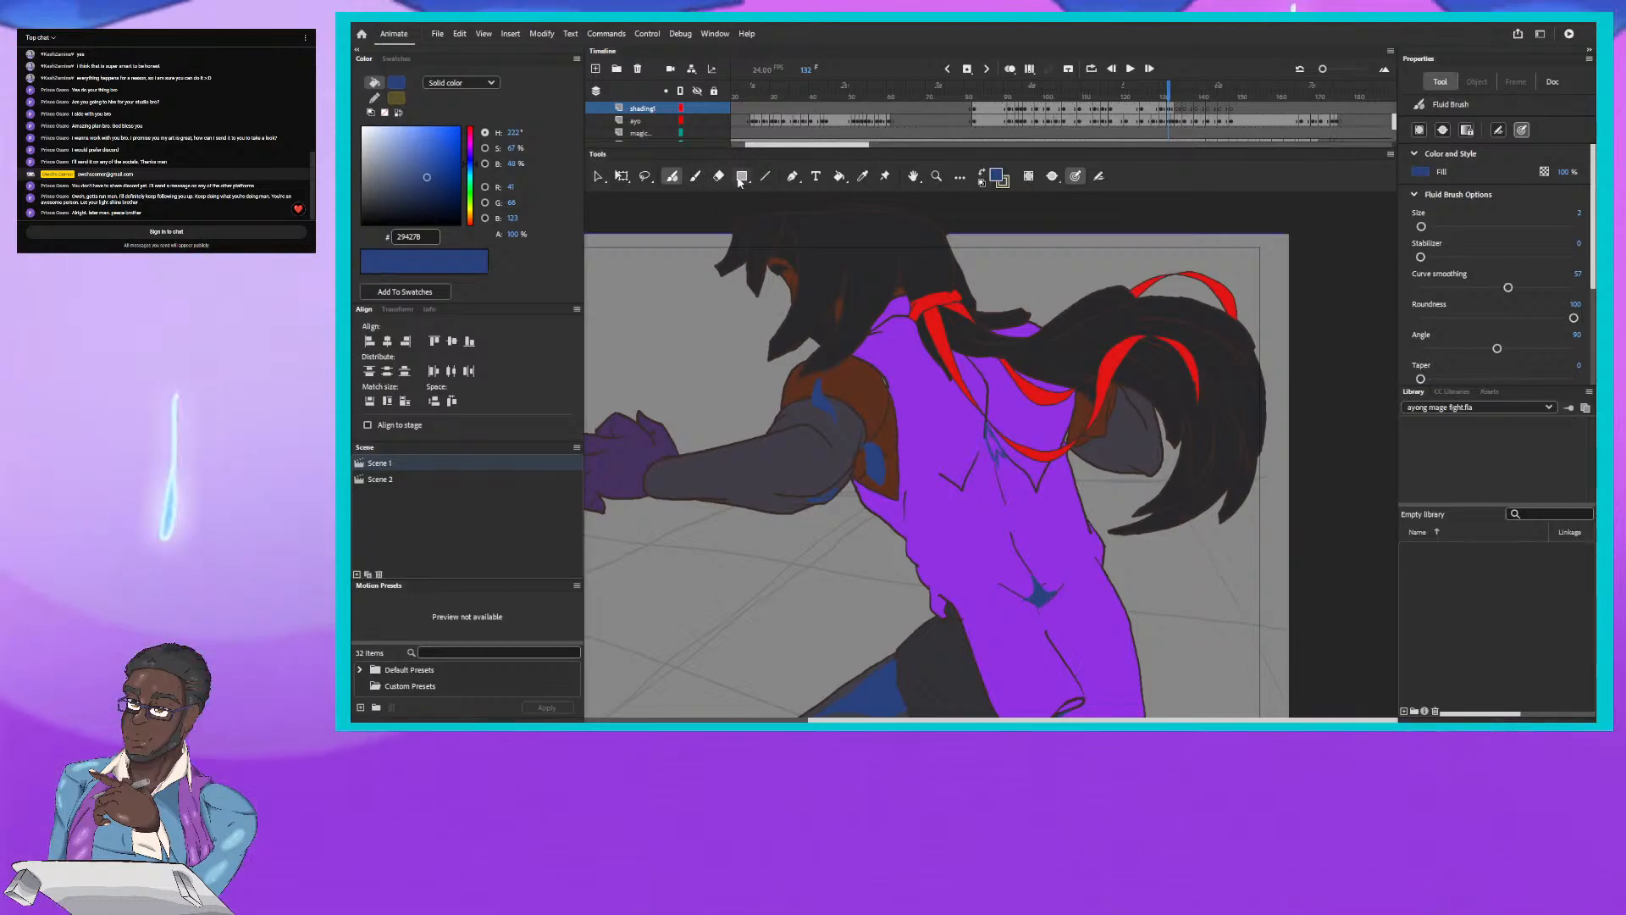
pyautogui.click(839, 177)
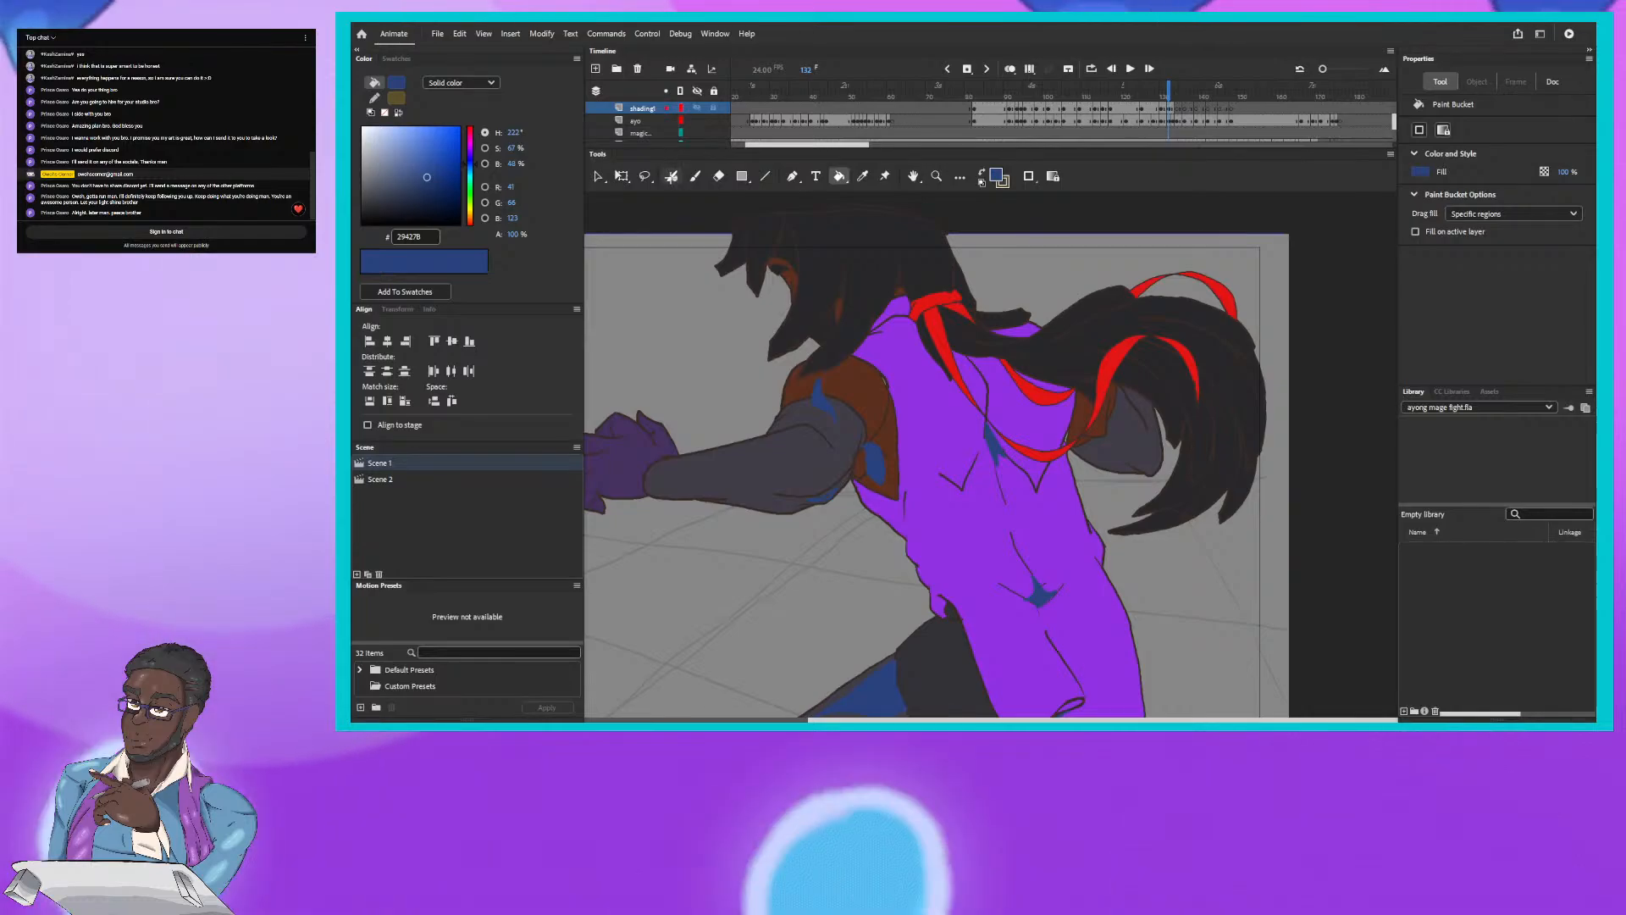
# Step: Draw dark blue shadows on the far arm's forearm and brown upper-arm area behind the ponytail, and fill them
pyautogui.click(672, 177)
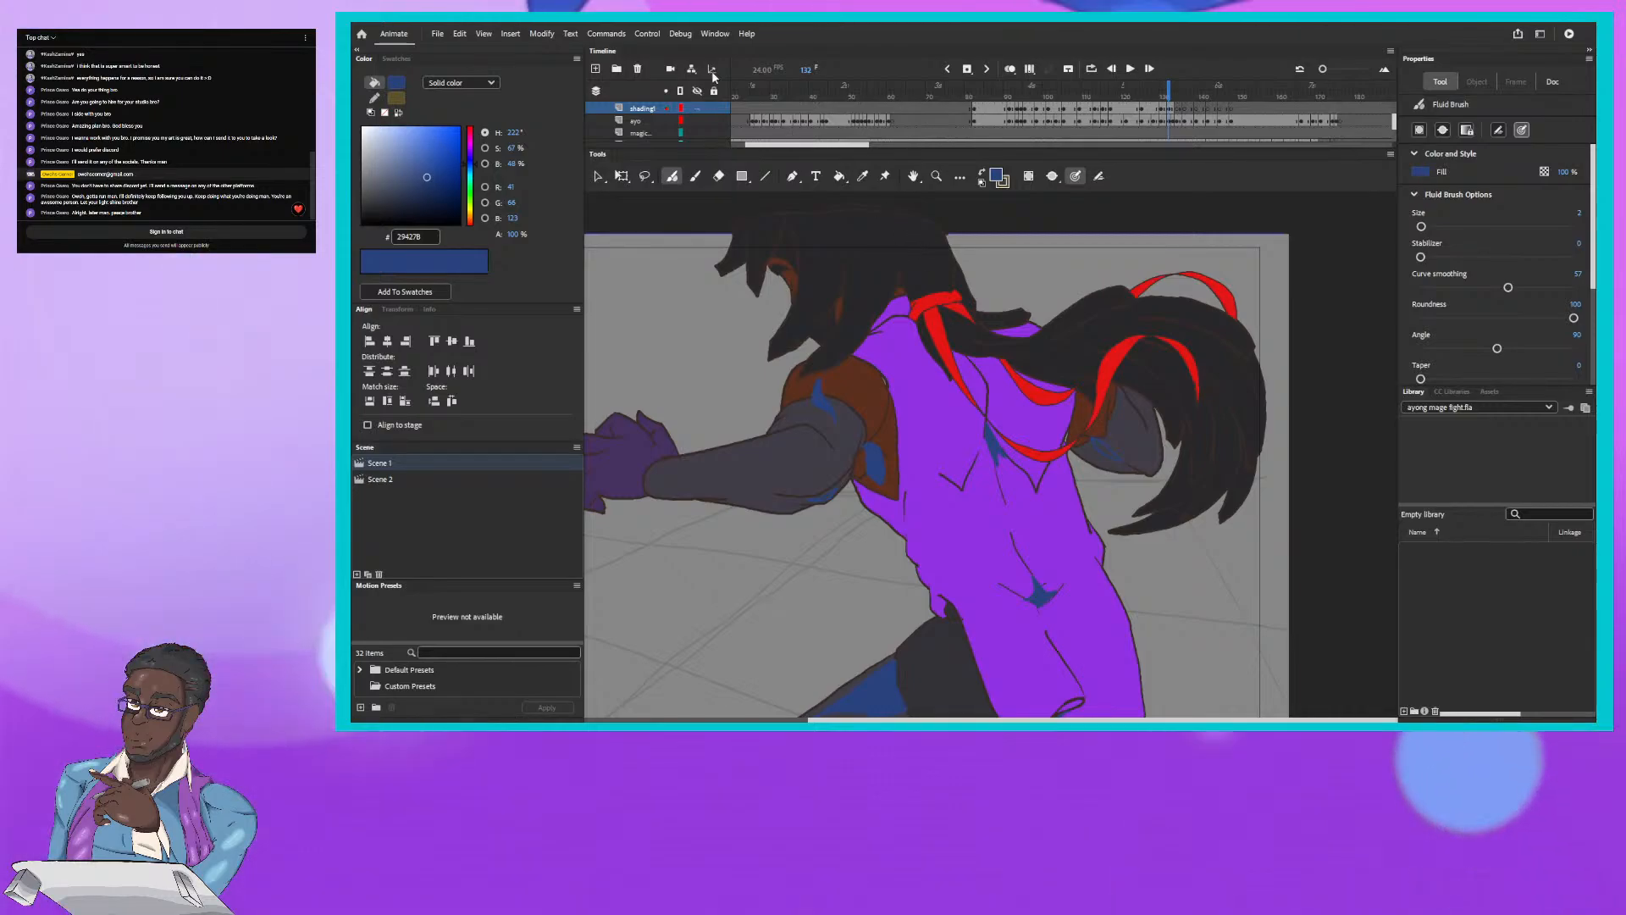
pyautogui.click(838, 177)
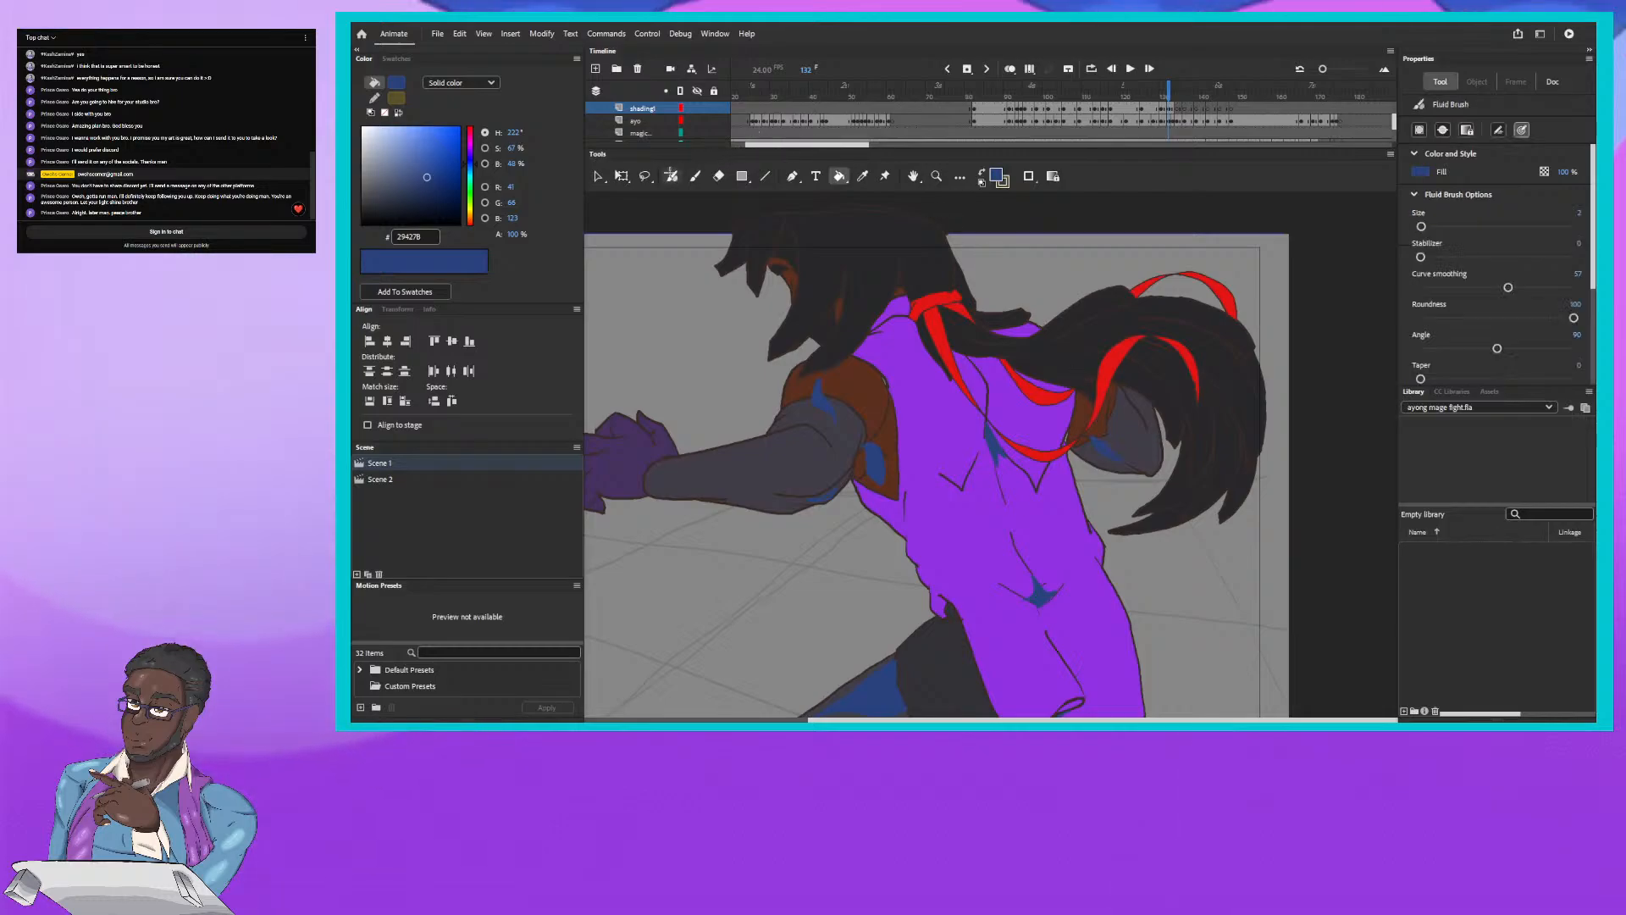
pyautogui.click(671, 174)
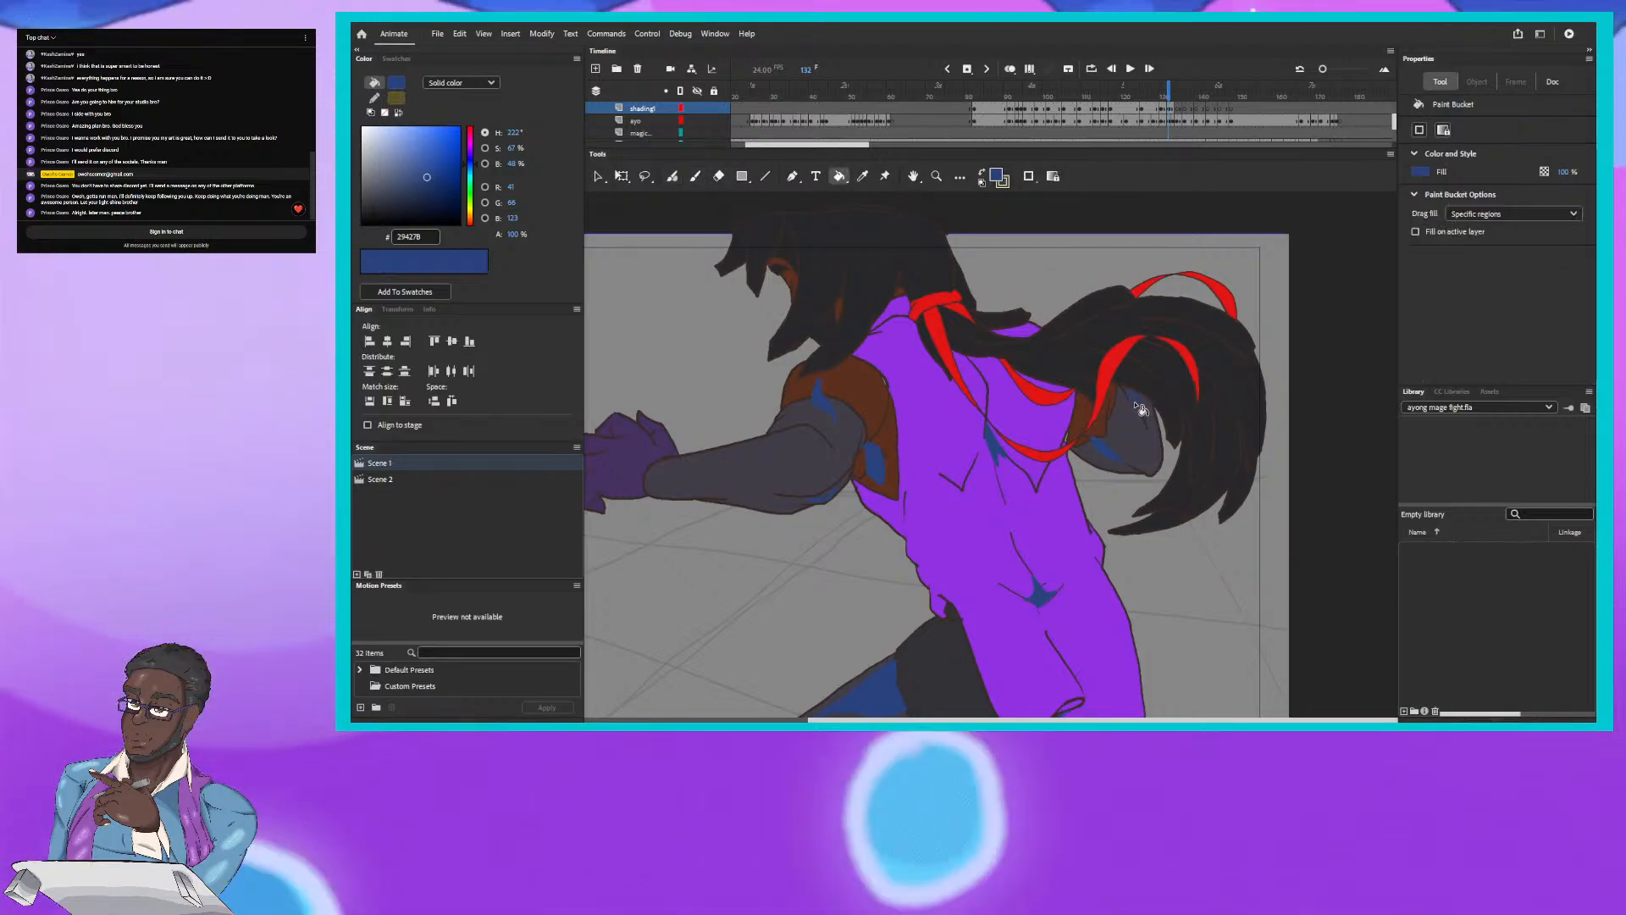
pyautogui.press('b')
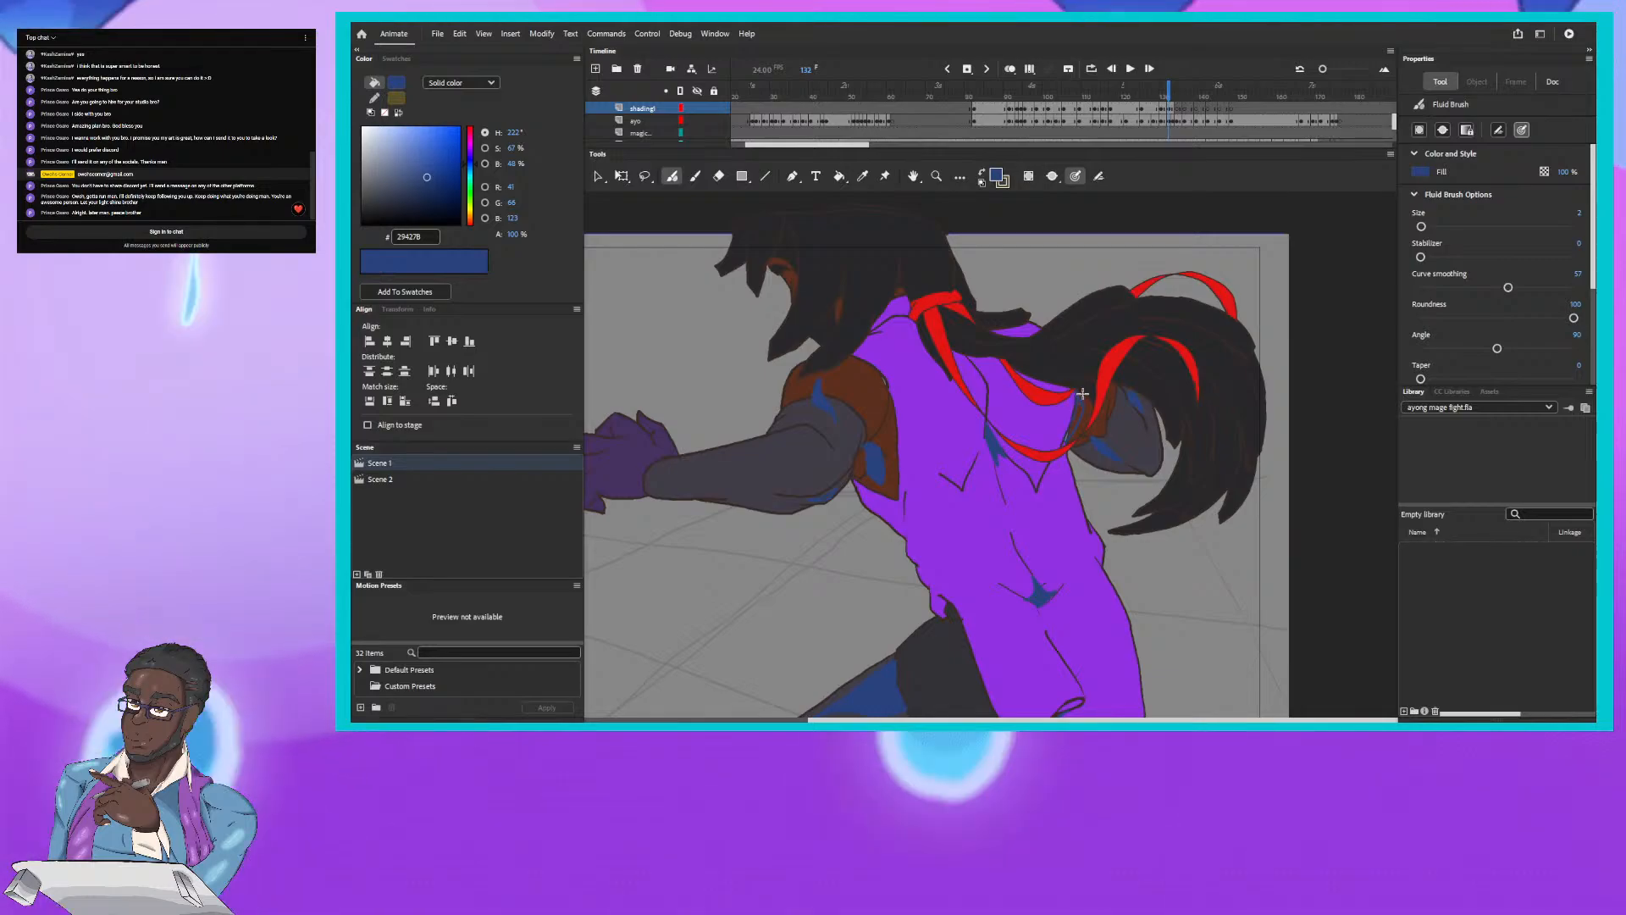
pyautogui.press('k')
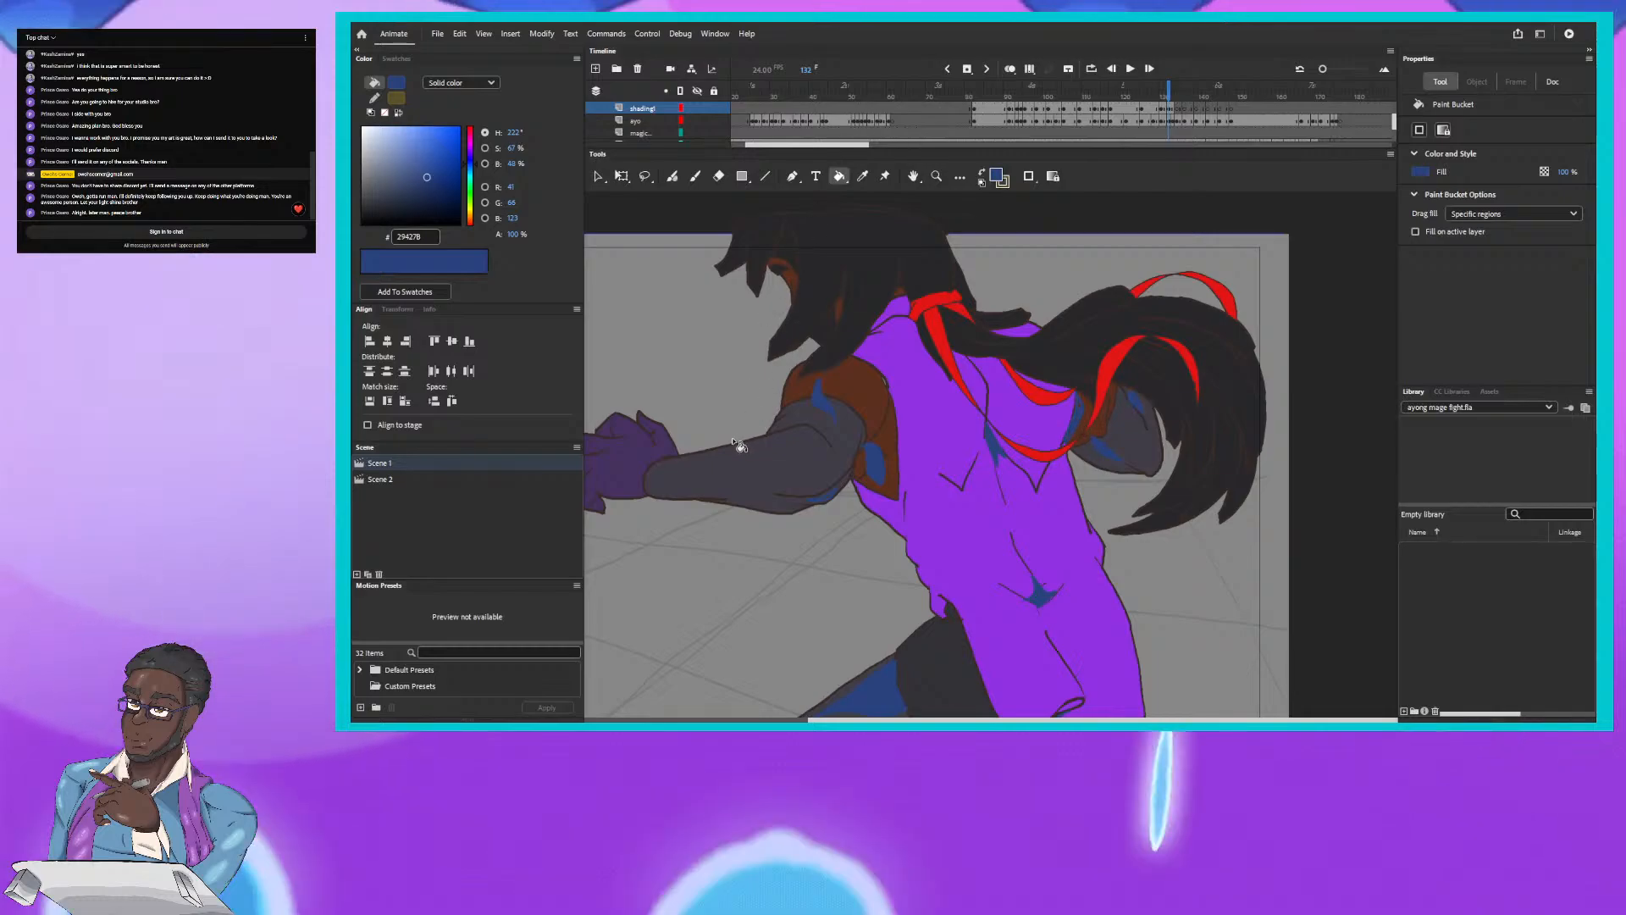
# Step: Check the finished shading on frame 132 and advance to frame 134 of the shading layer
pyautogui.moveTo(742, 437); pyautogui.dragTo(814, 461)
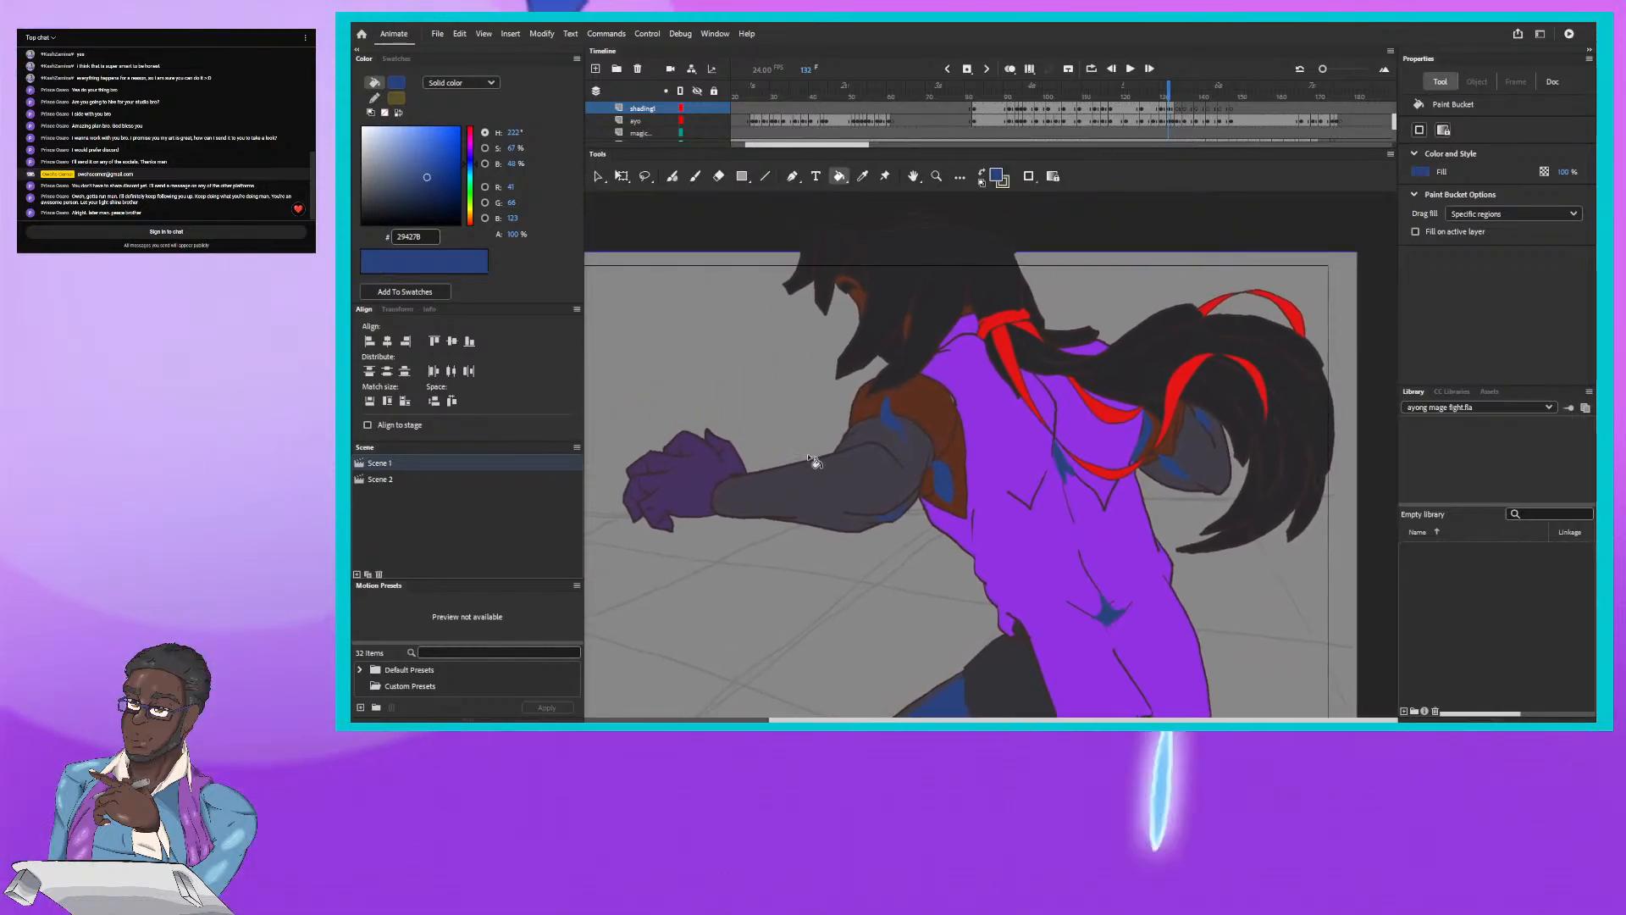
pyautogui.moveTo(905, 541); pyautogui.dragTo(824, 229)
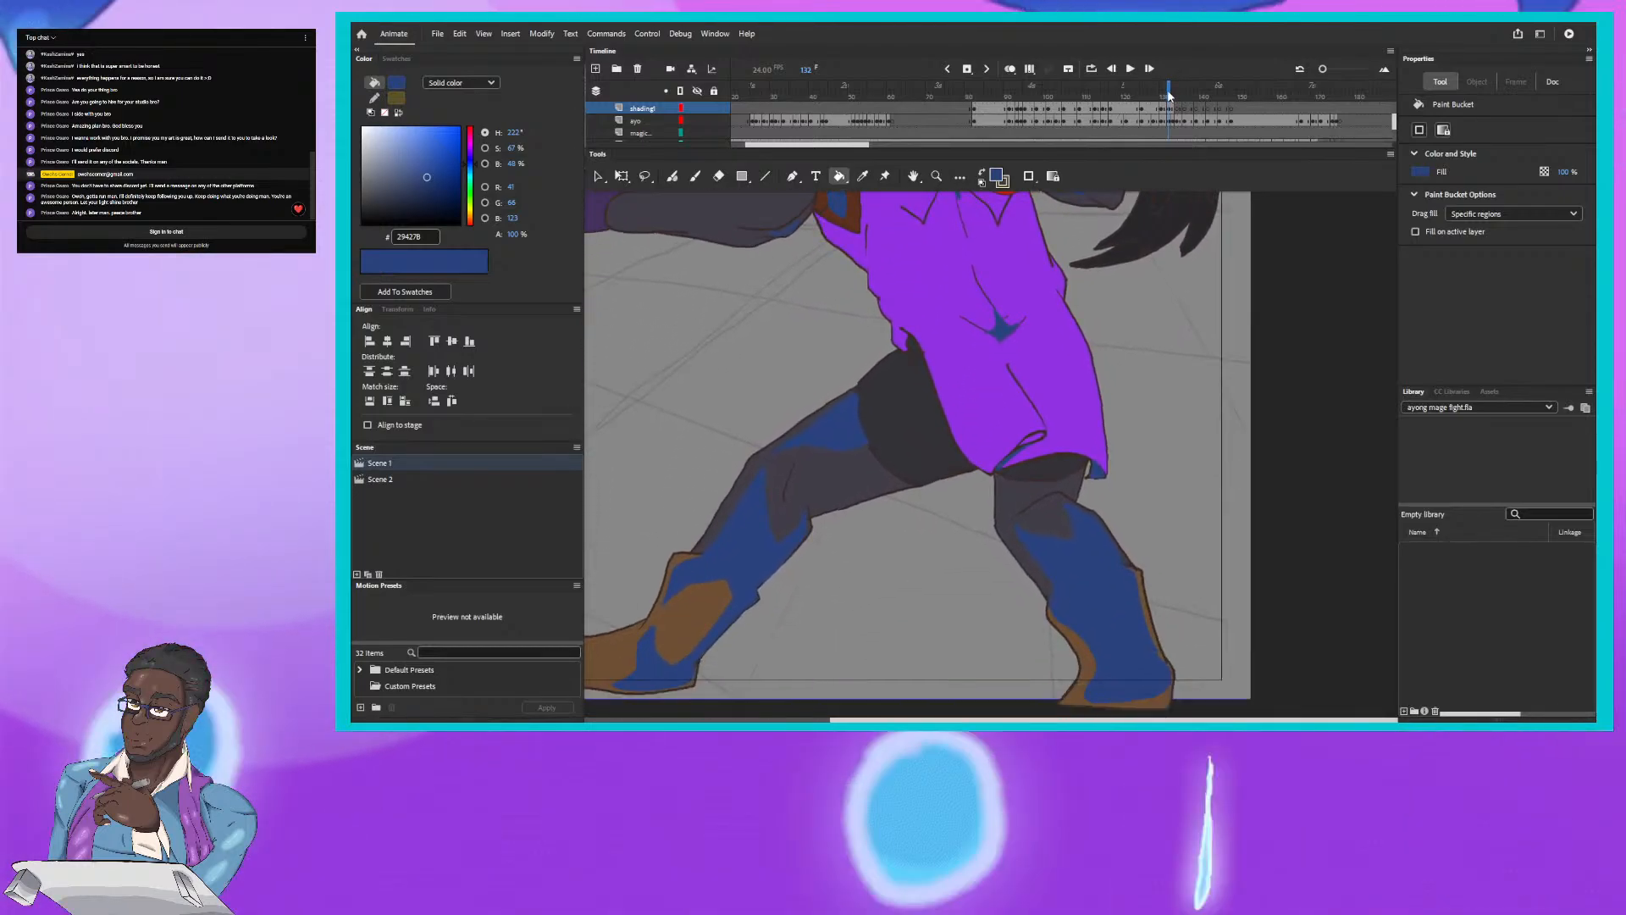
pyautogui.moveTo(1169, 90); pyautogui.dragTo(1169, 90)
pyautogui.press('.')
pyautogui.press('.')
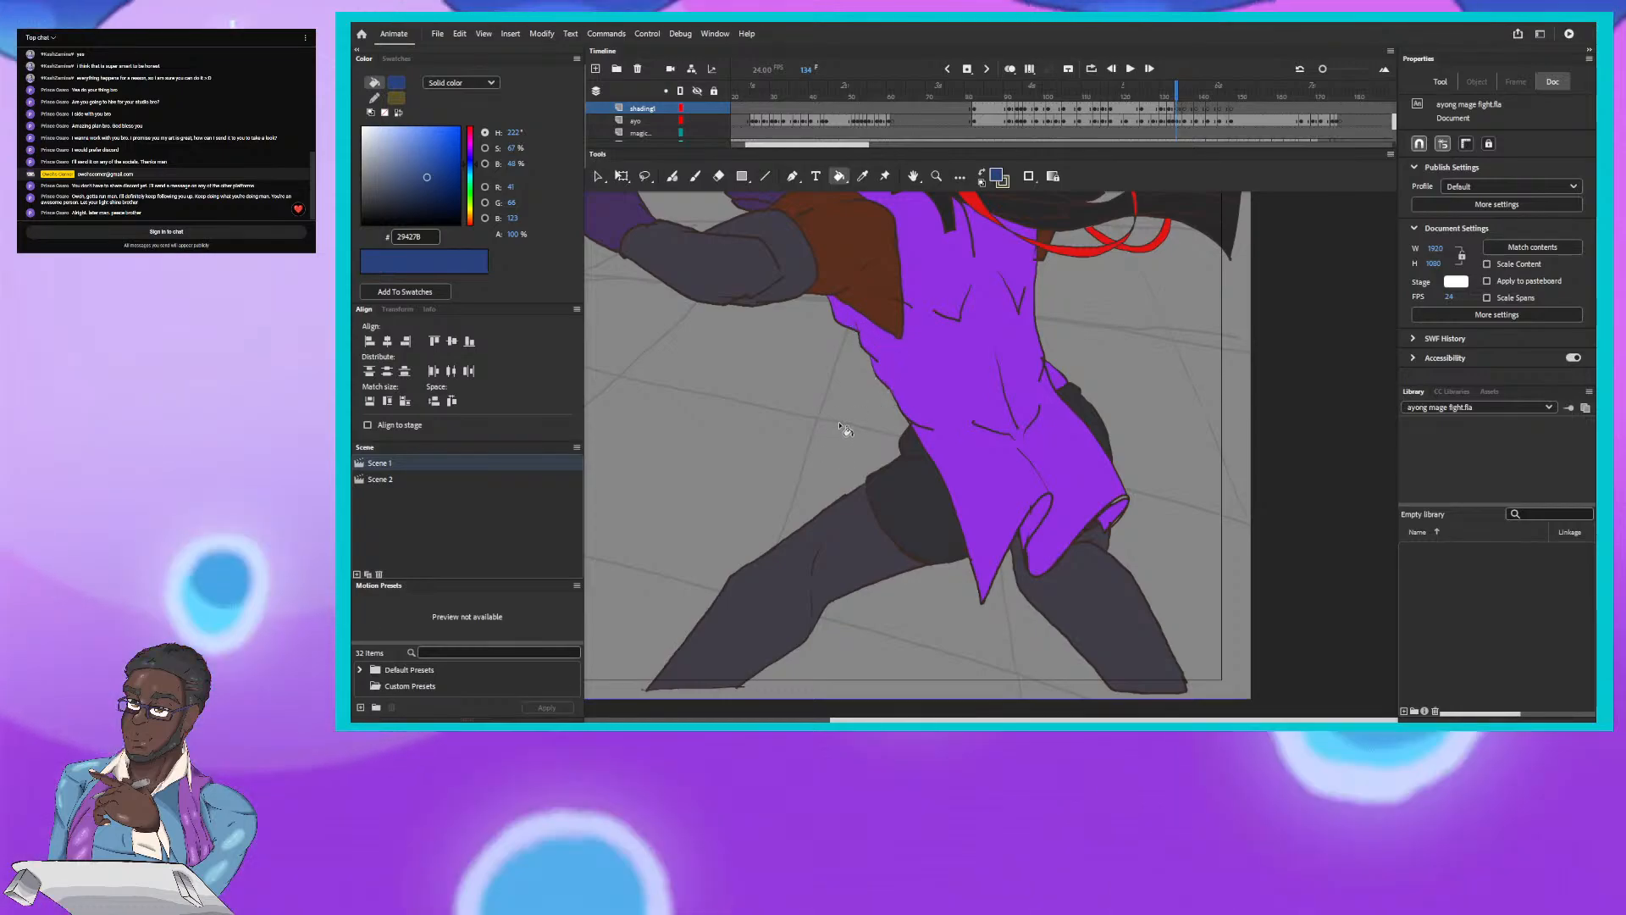
pyautogui.moveTo(844, 438); pyautogui.dragTo(854, 588)
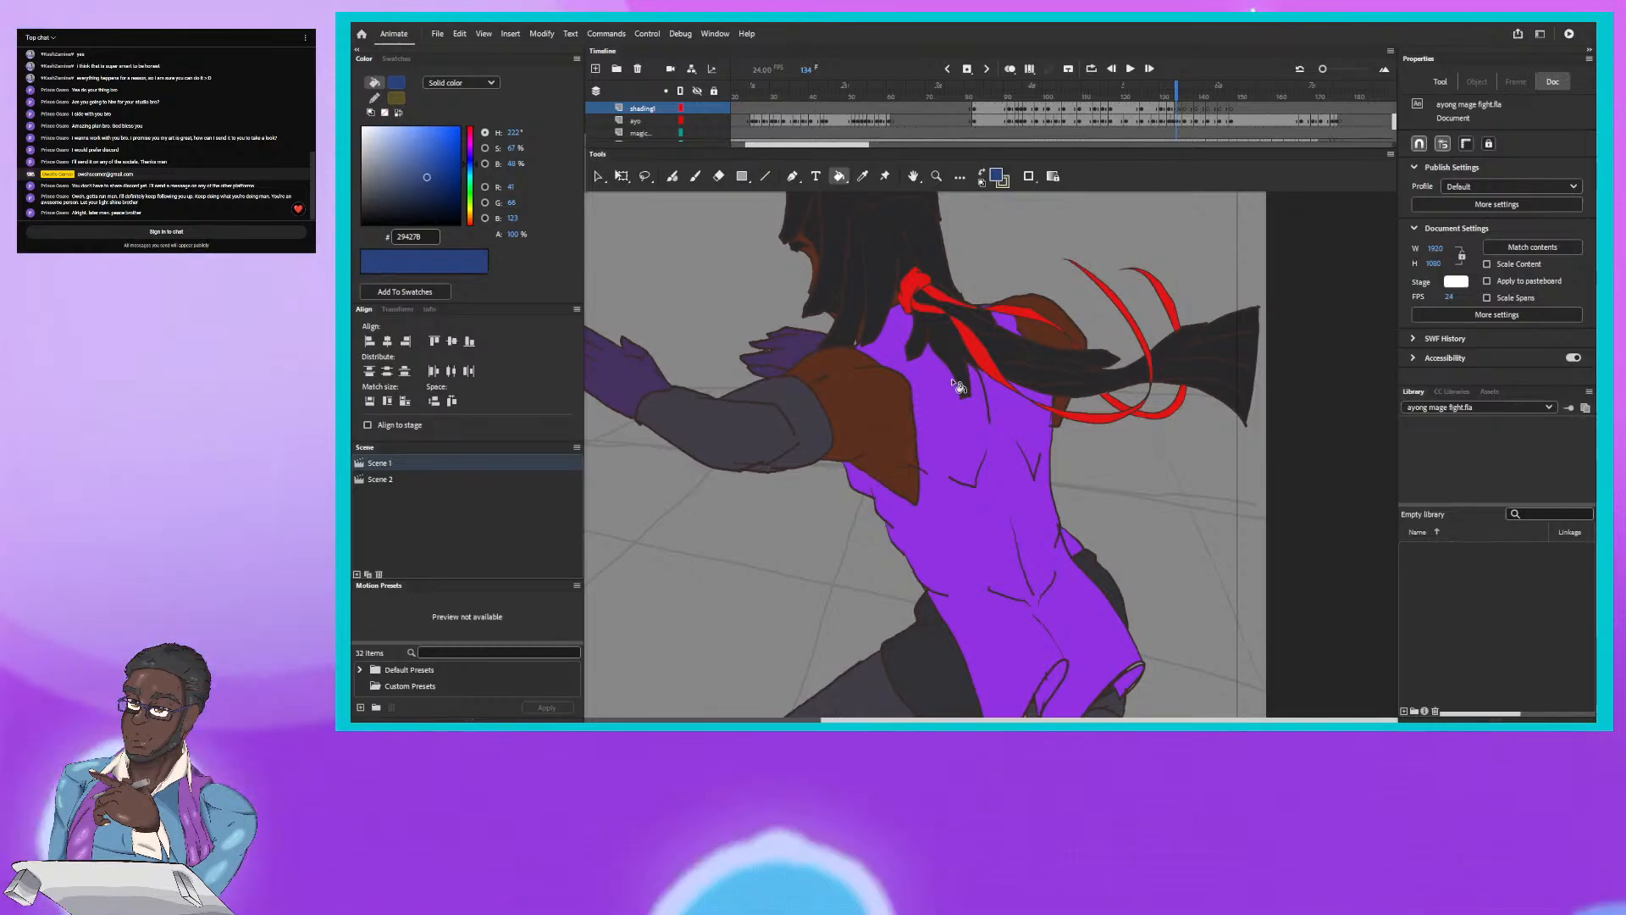
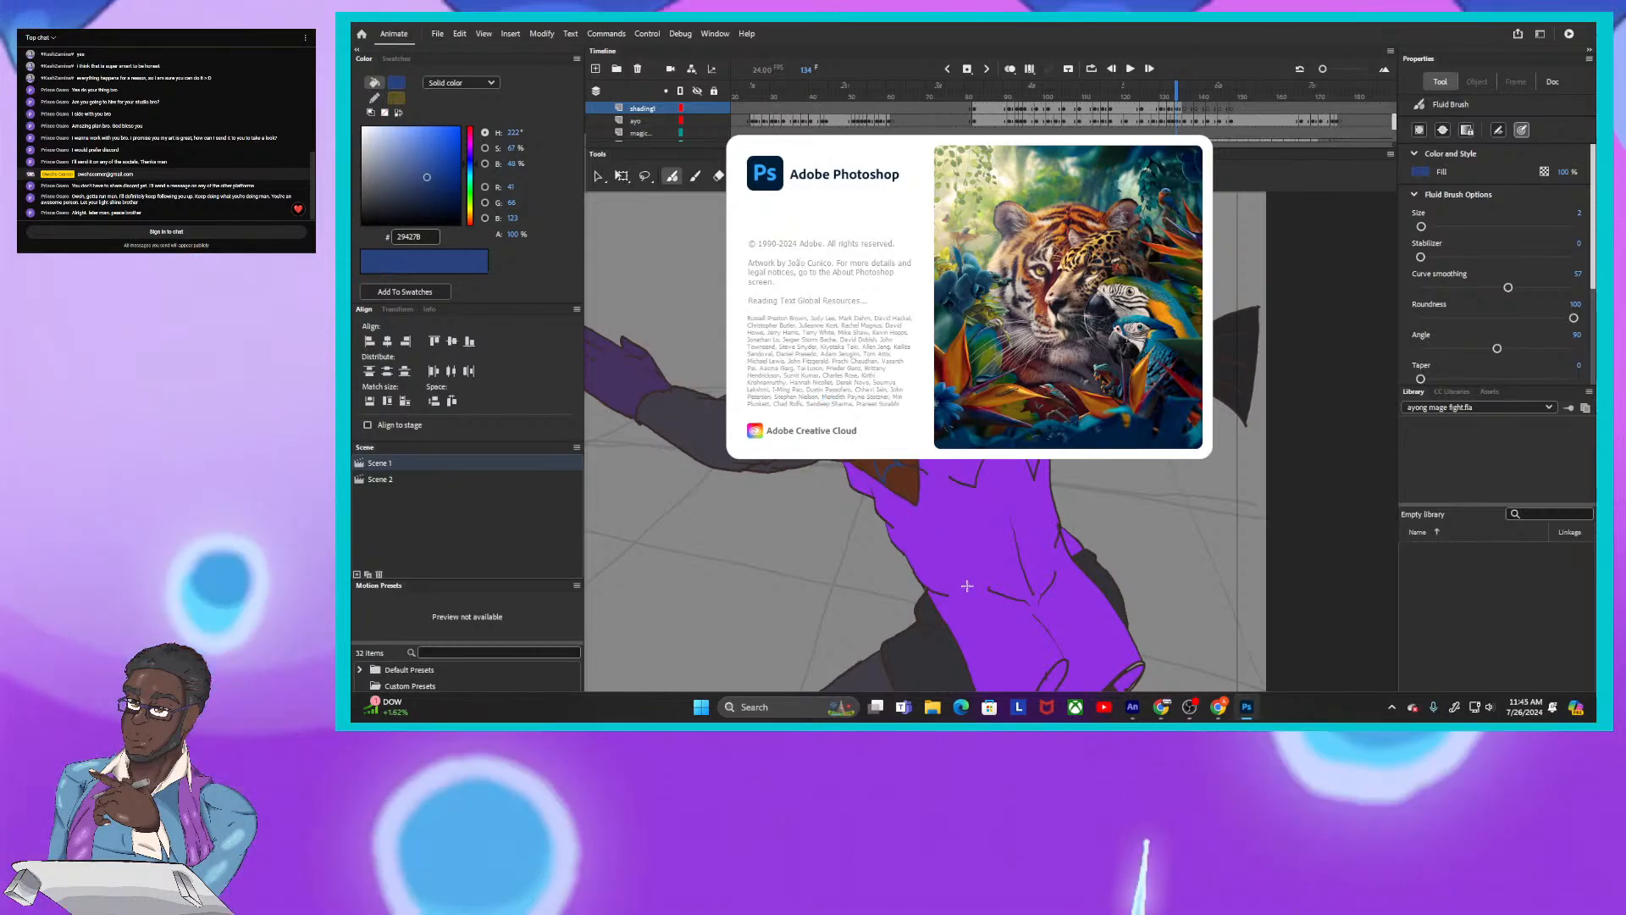
# Step: Outline small shadow shapes at the tunic's lower-back crease and along its mid-back crease on frame 134
pyautogui.click(1037, 591)
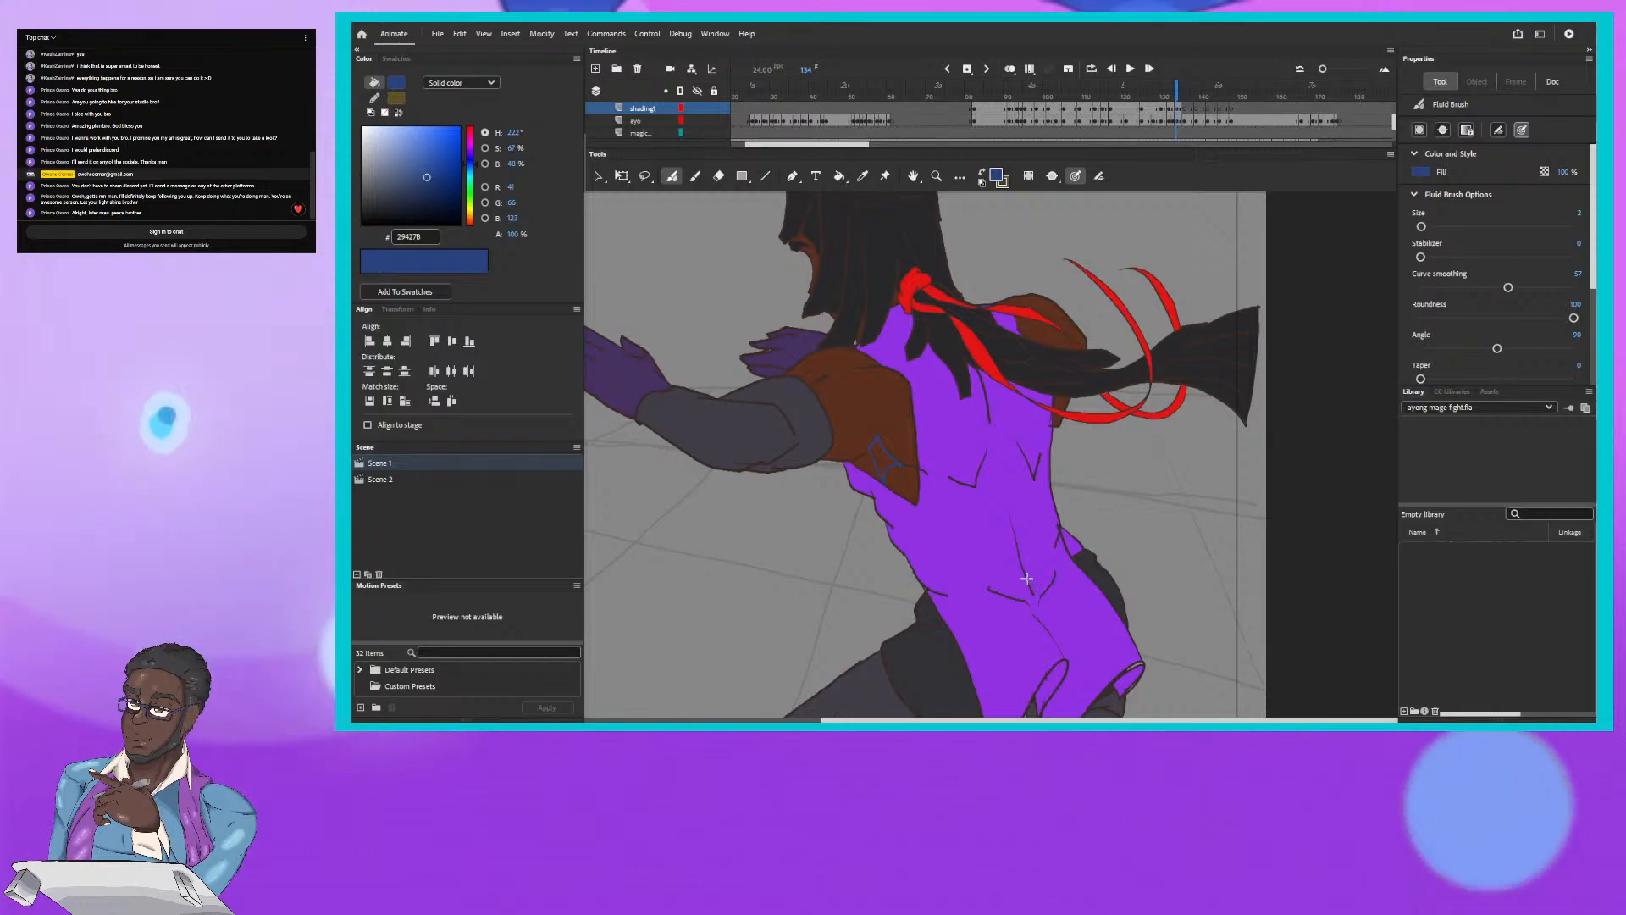
pyautogui.moveTo(1042, 590); pyautogui.dragTo(1026, 580)
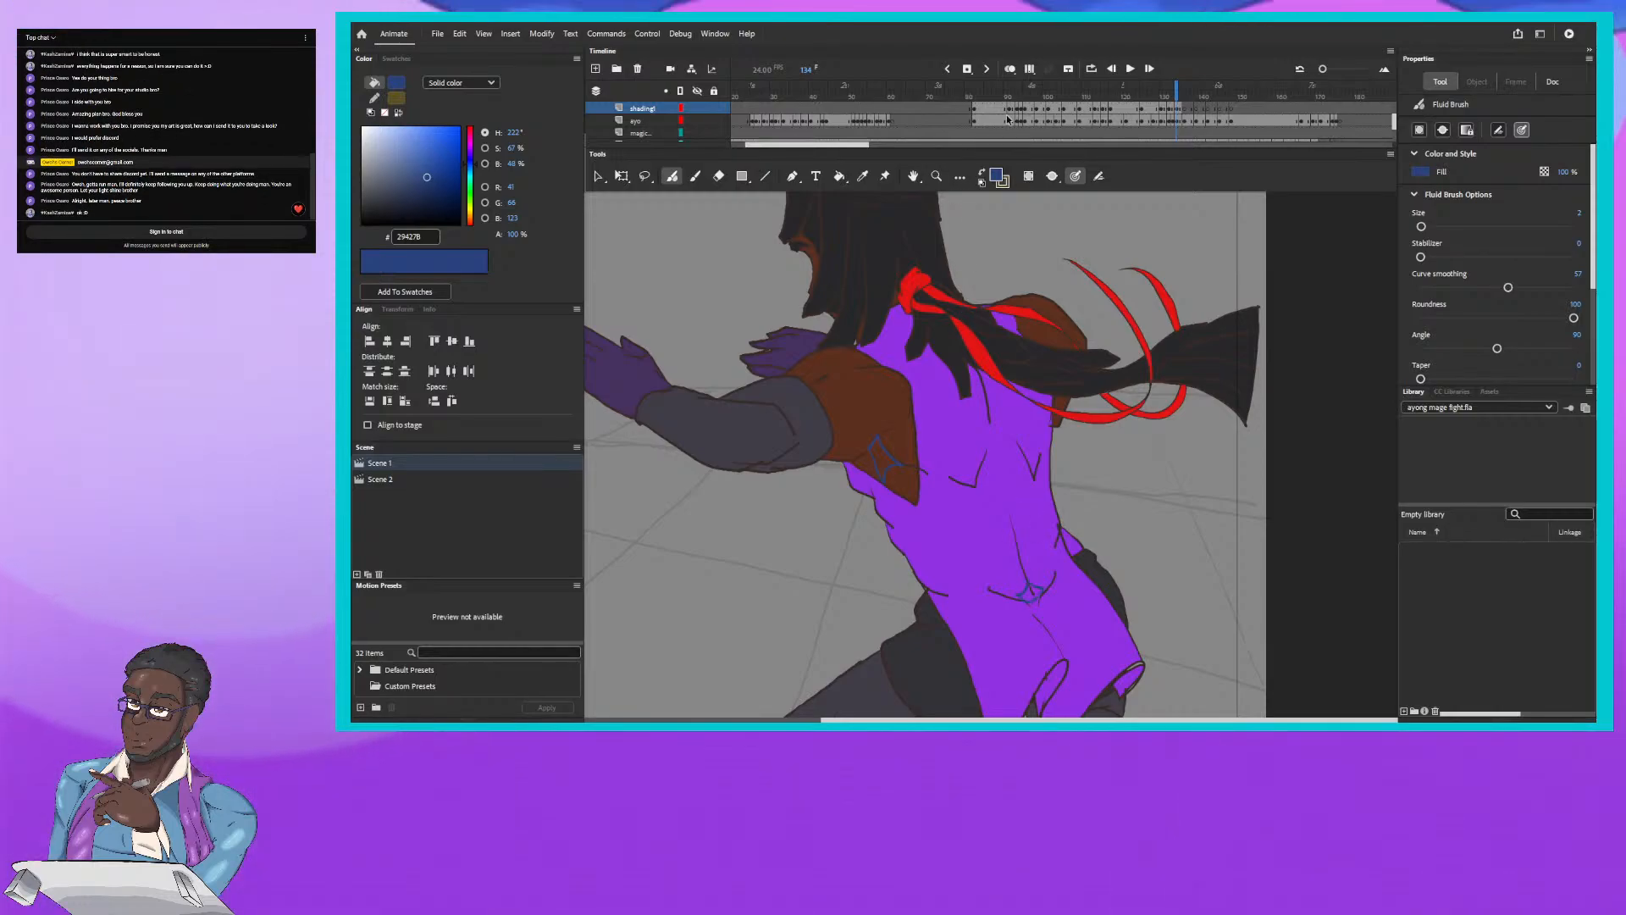
pyautogui.moveTo(1174, 93); pyautogui.dragTo(1176, 89)
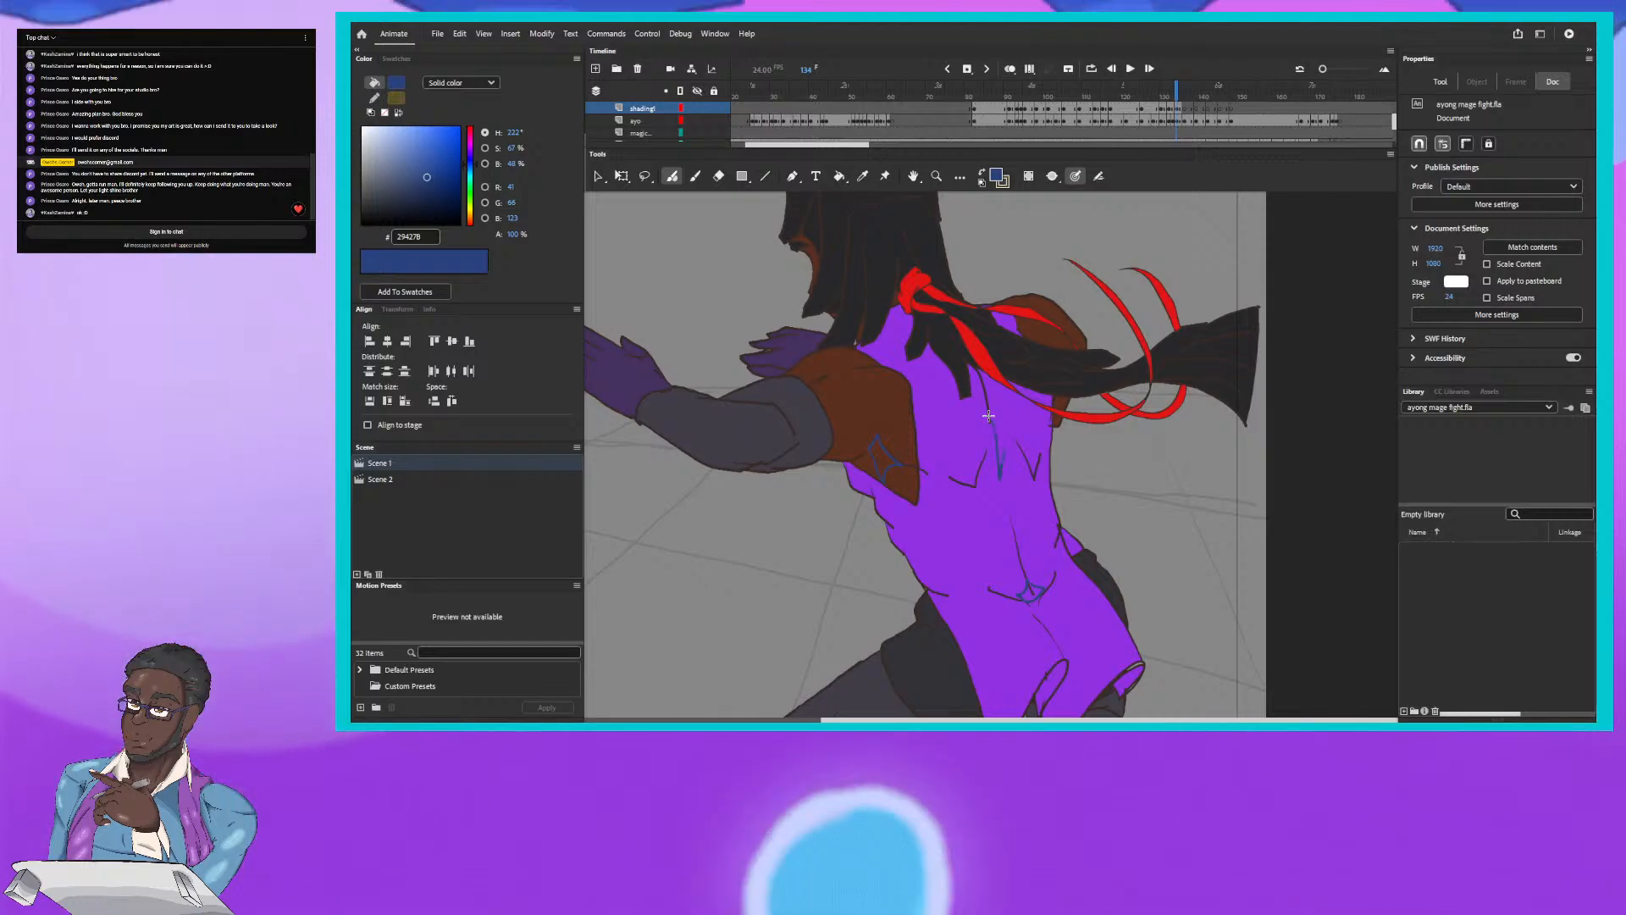
pyautogui.moveTo(990, 418); pyautogui.dragTo(1013, 442)
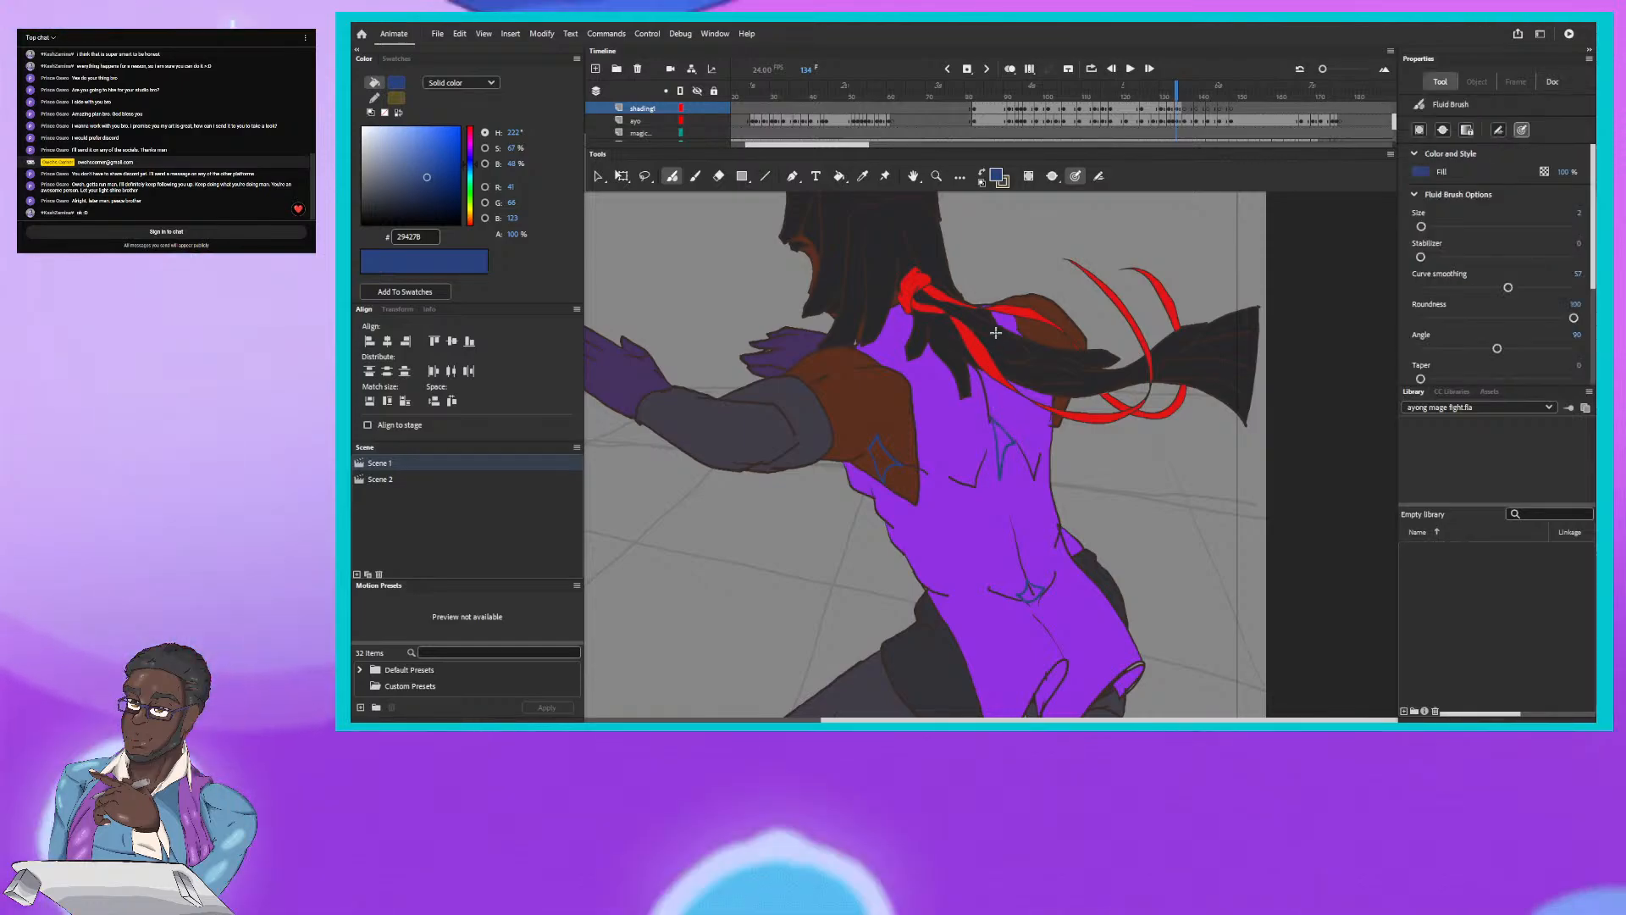
pyautogui.moveTo(1176, 92); pyautogui.dragTo(1178, 92)
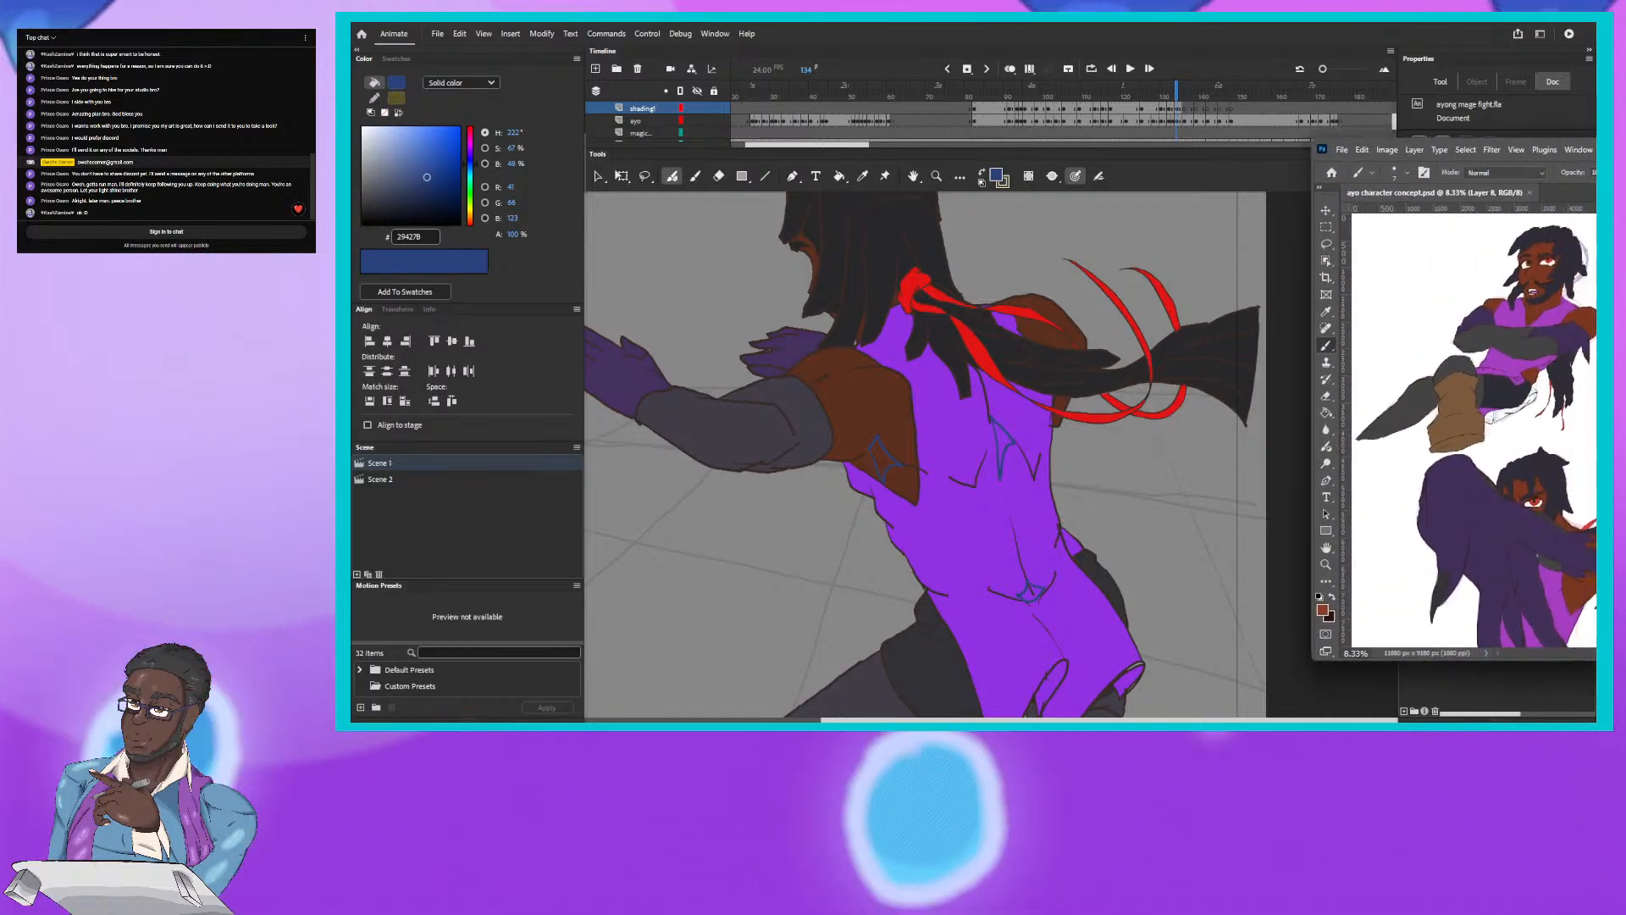
# Step: Switch to Photoshop and examine the character poses and clothing on the concept sheet, moving its window into view and back out
pyautogui.moveTo(1625, 148); pyautogui.dragTo(988, 119)
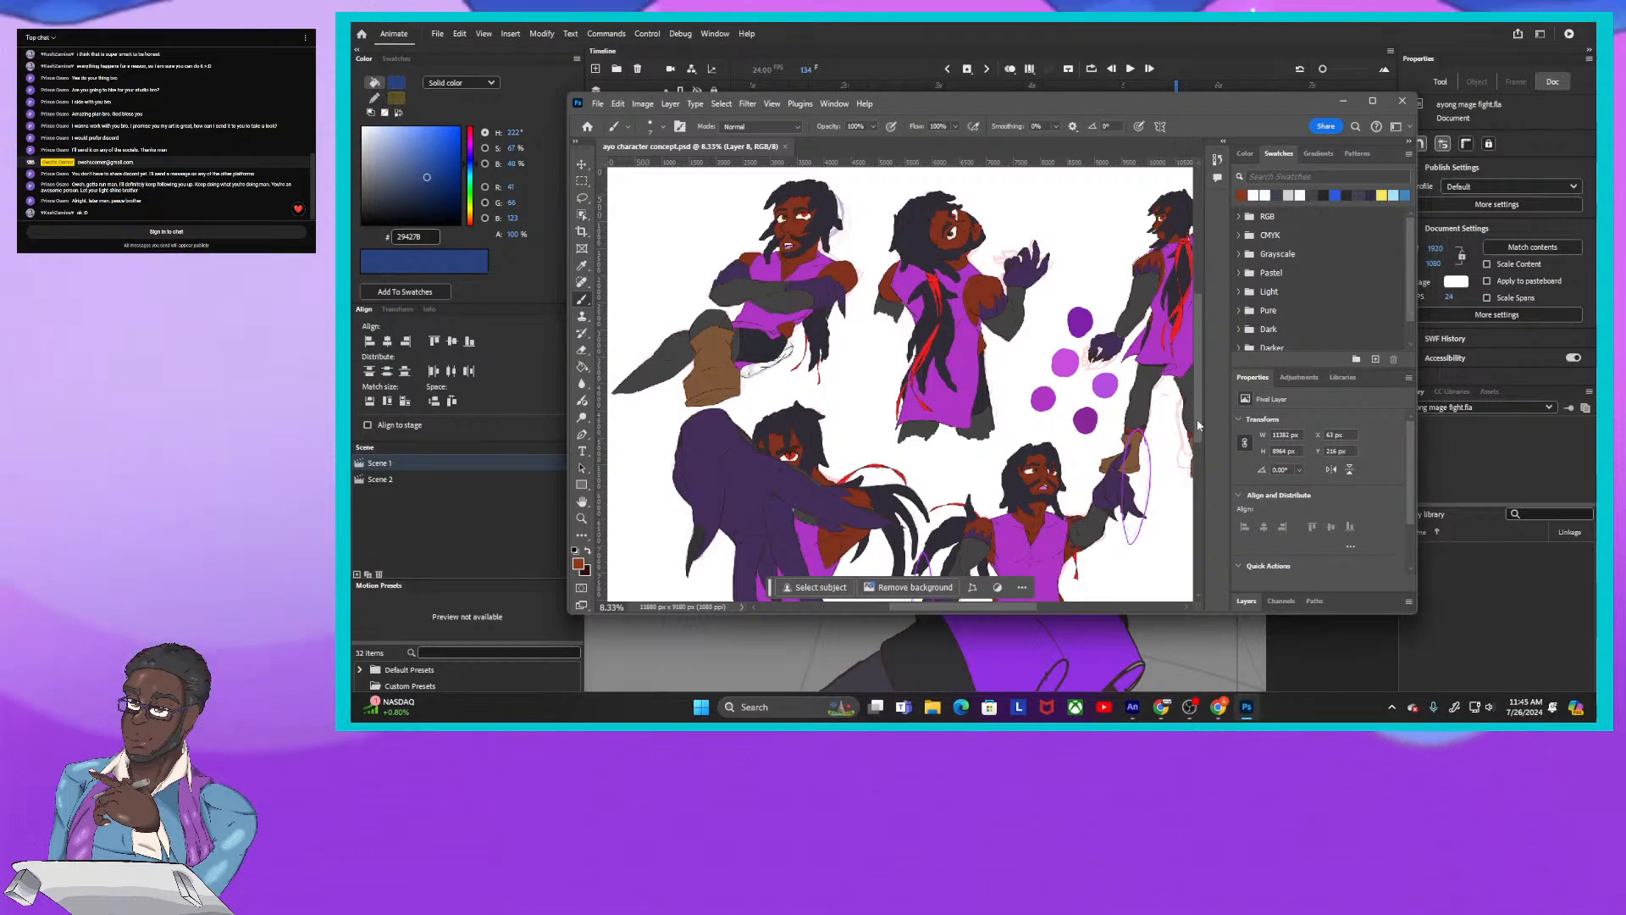
pyautogui.moveTo(1198, 425); pyautogui.dragTo(1192, 444)
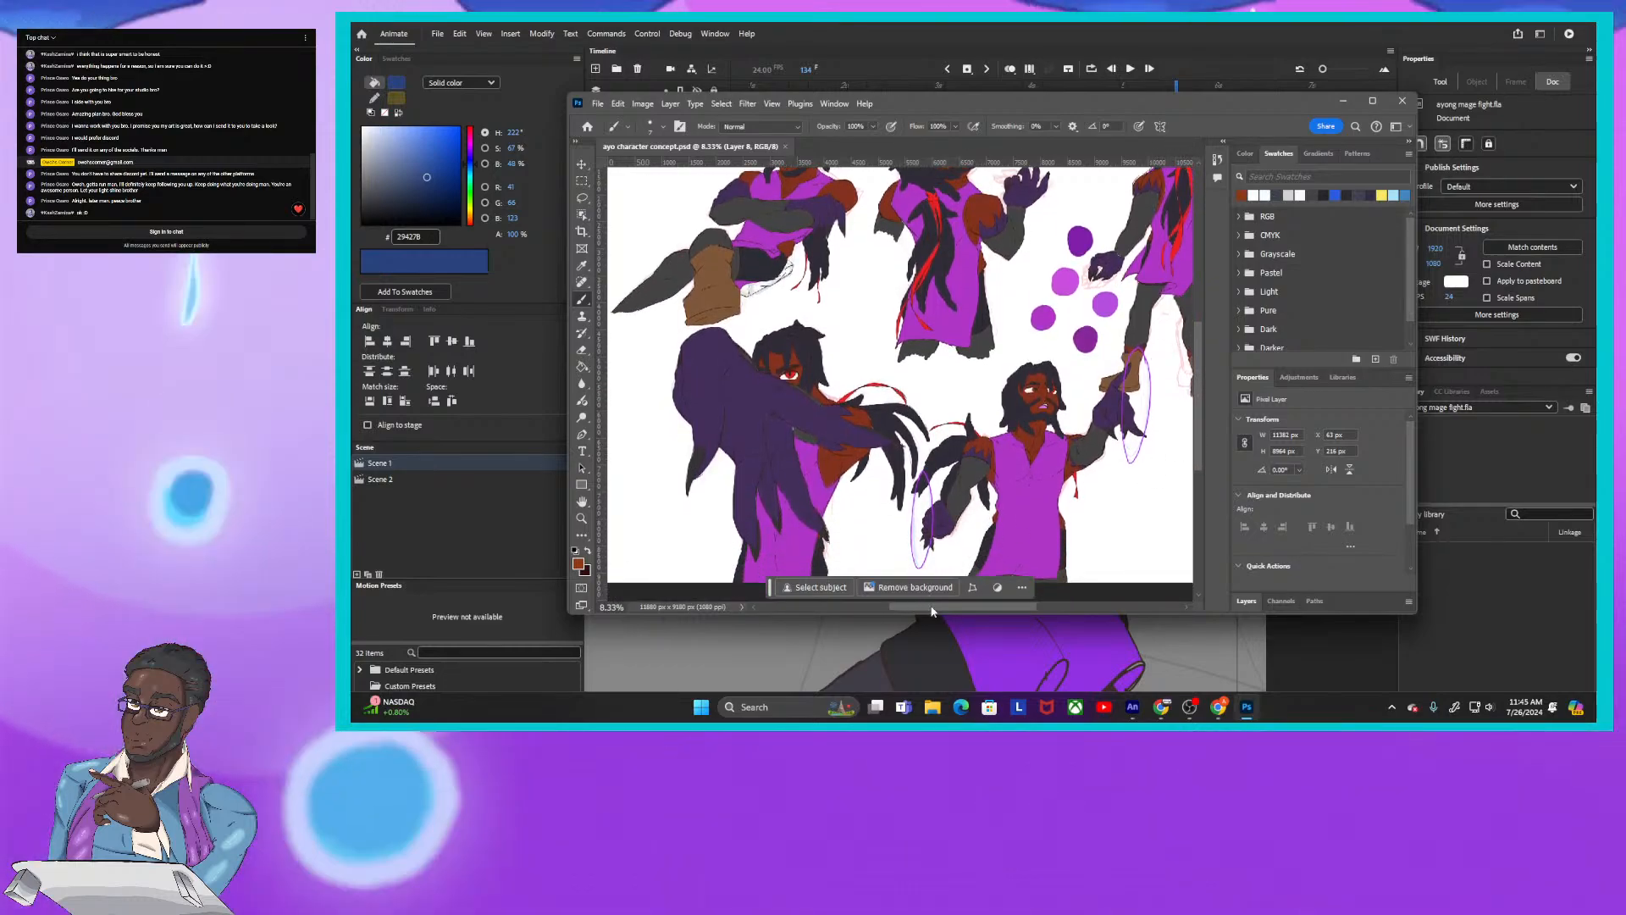
pyautogui.moveTo(932, 610); pyautogui.dragTo(953, 609)
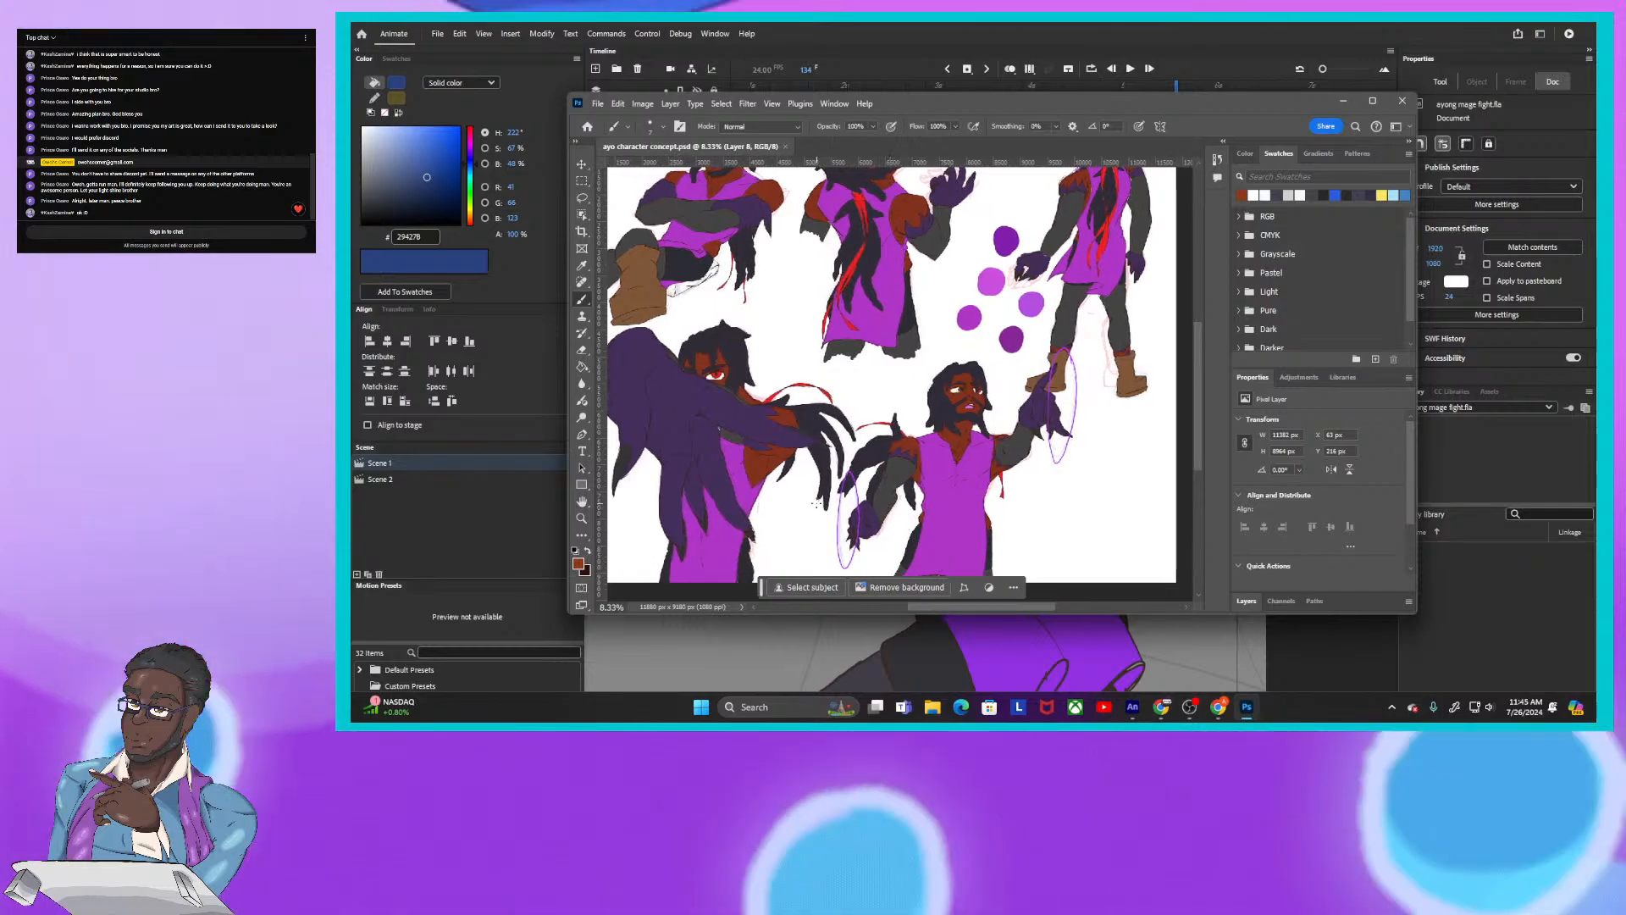
pyautogui.scroll(-1, 816, 503)
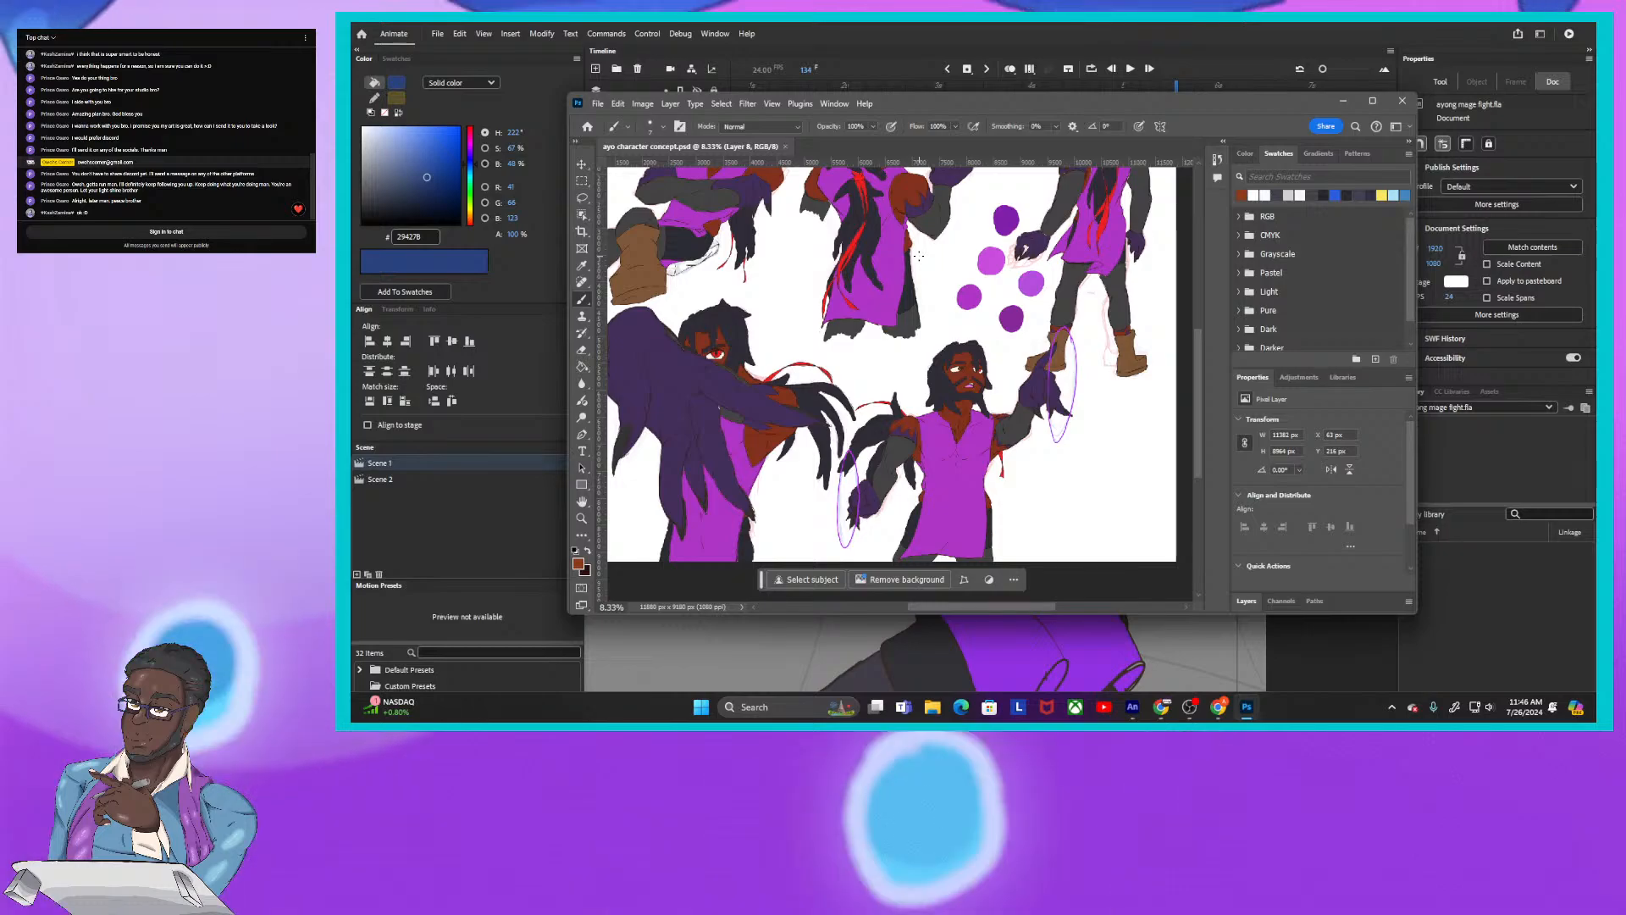
pyautogui.scroll(1, 1003, 418)
pyautogui.scroll(3, 1003, 421)
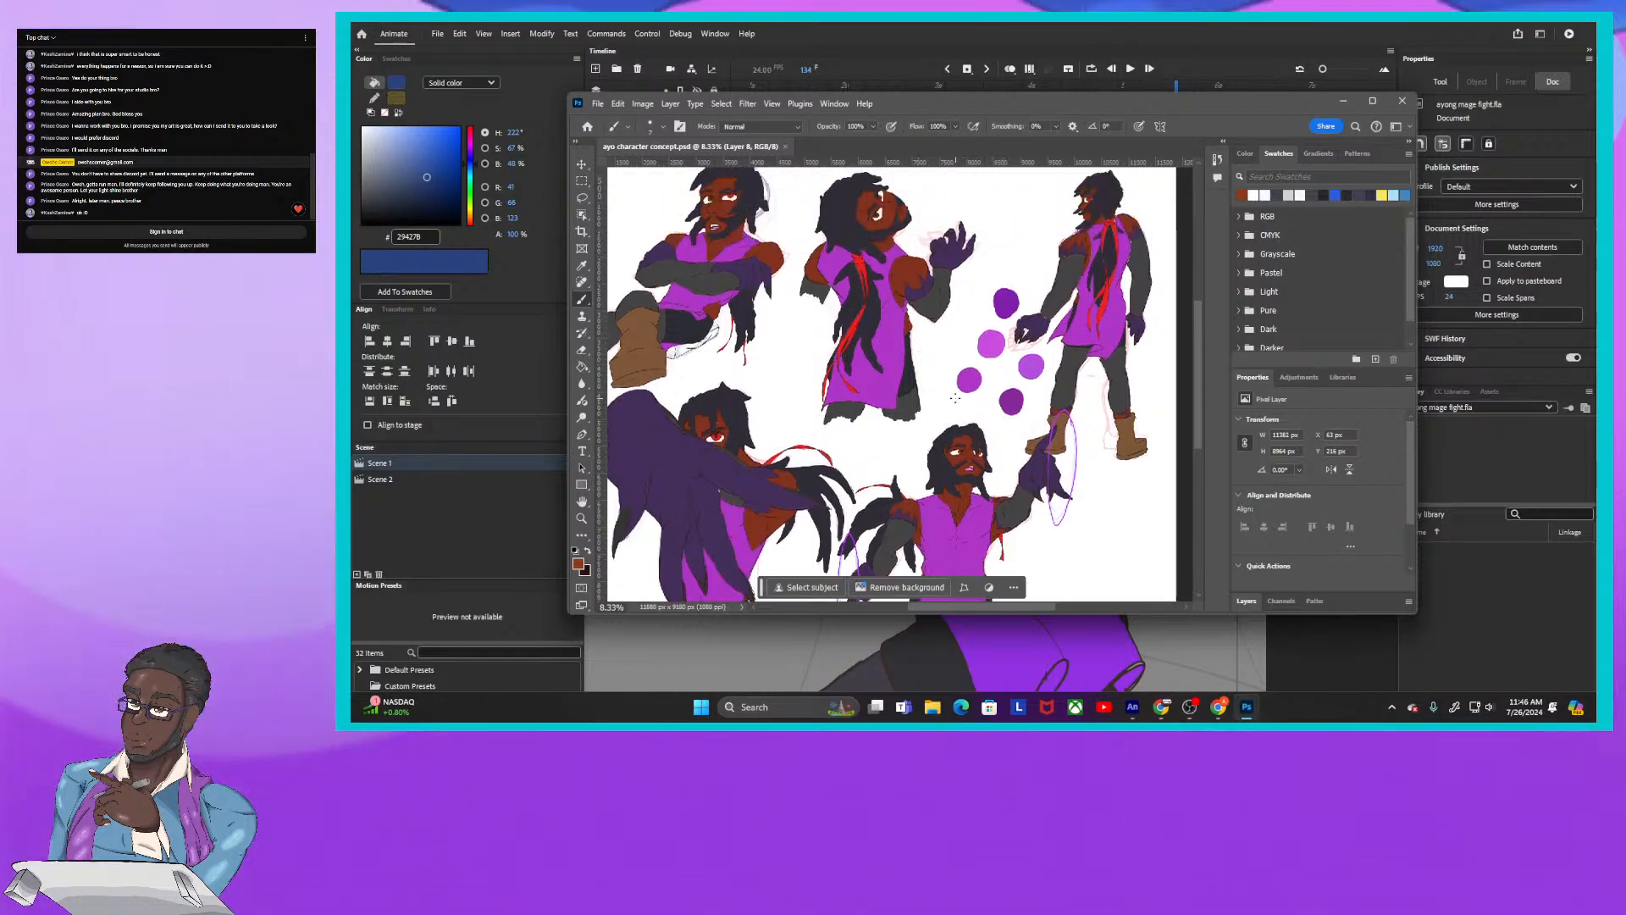
pyautogui.scroll(2, 954, 397)
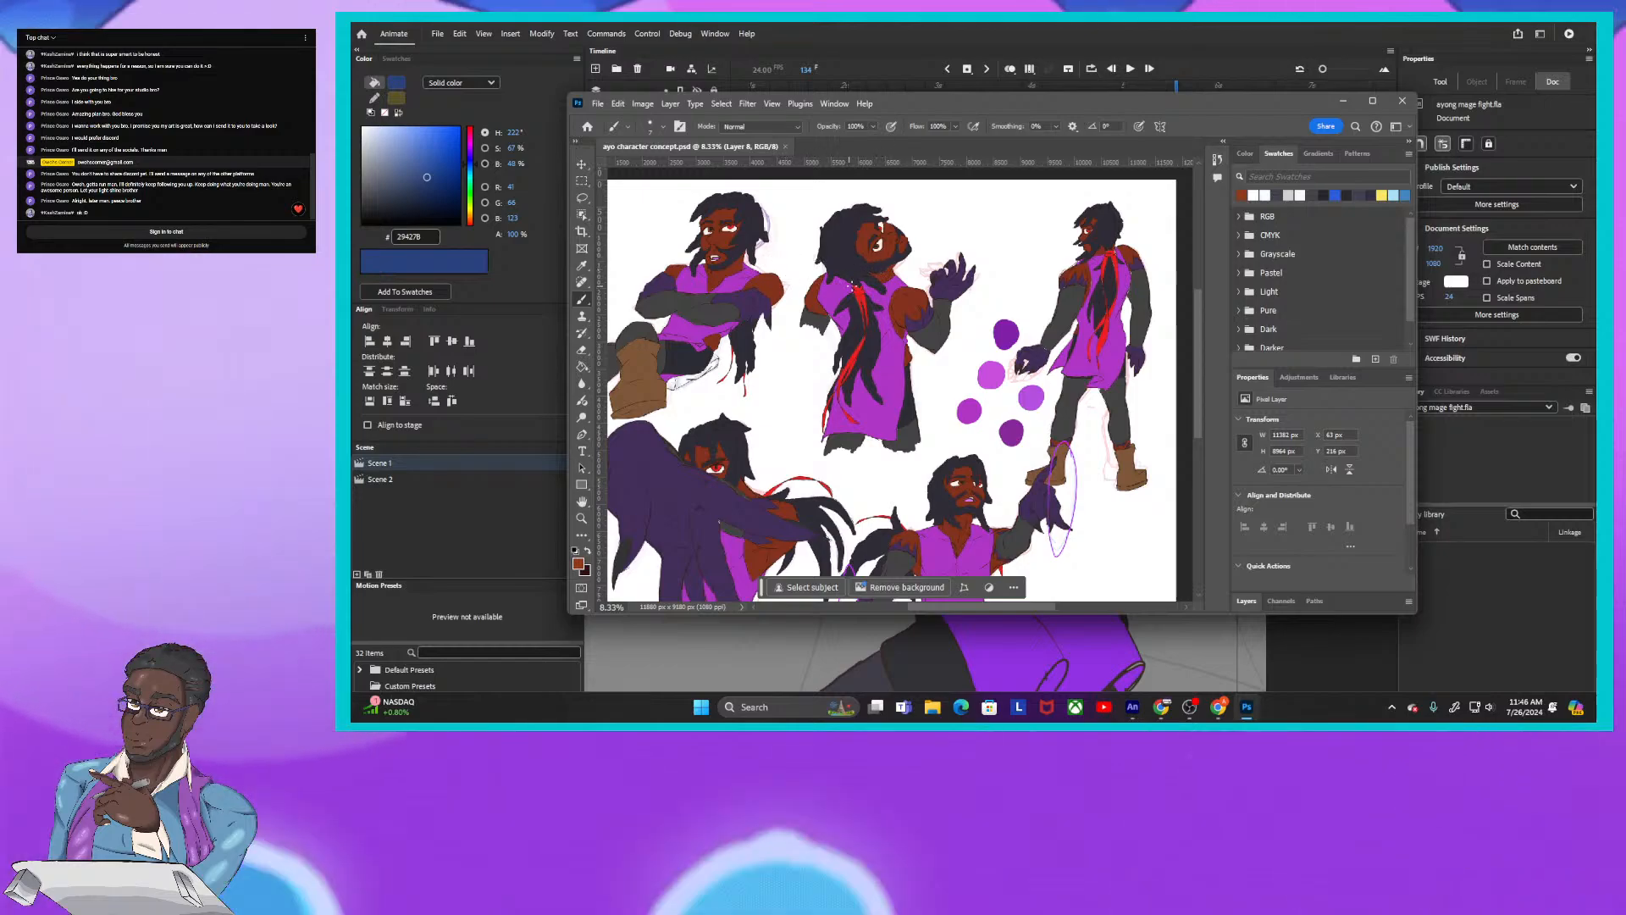
pyautogui.scroll(-1, 850, 360)
pyautogui.scroll(-3, 849, 359)
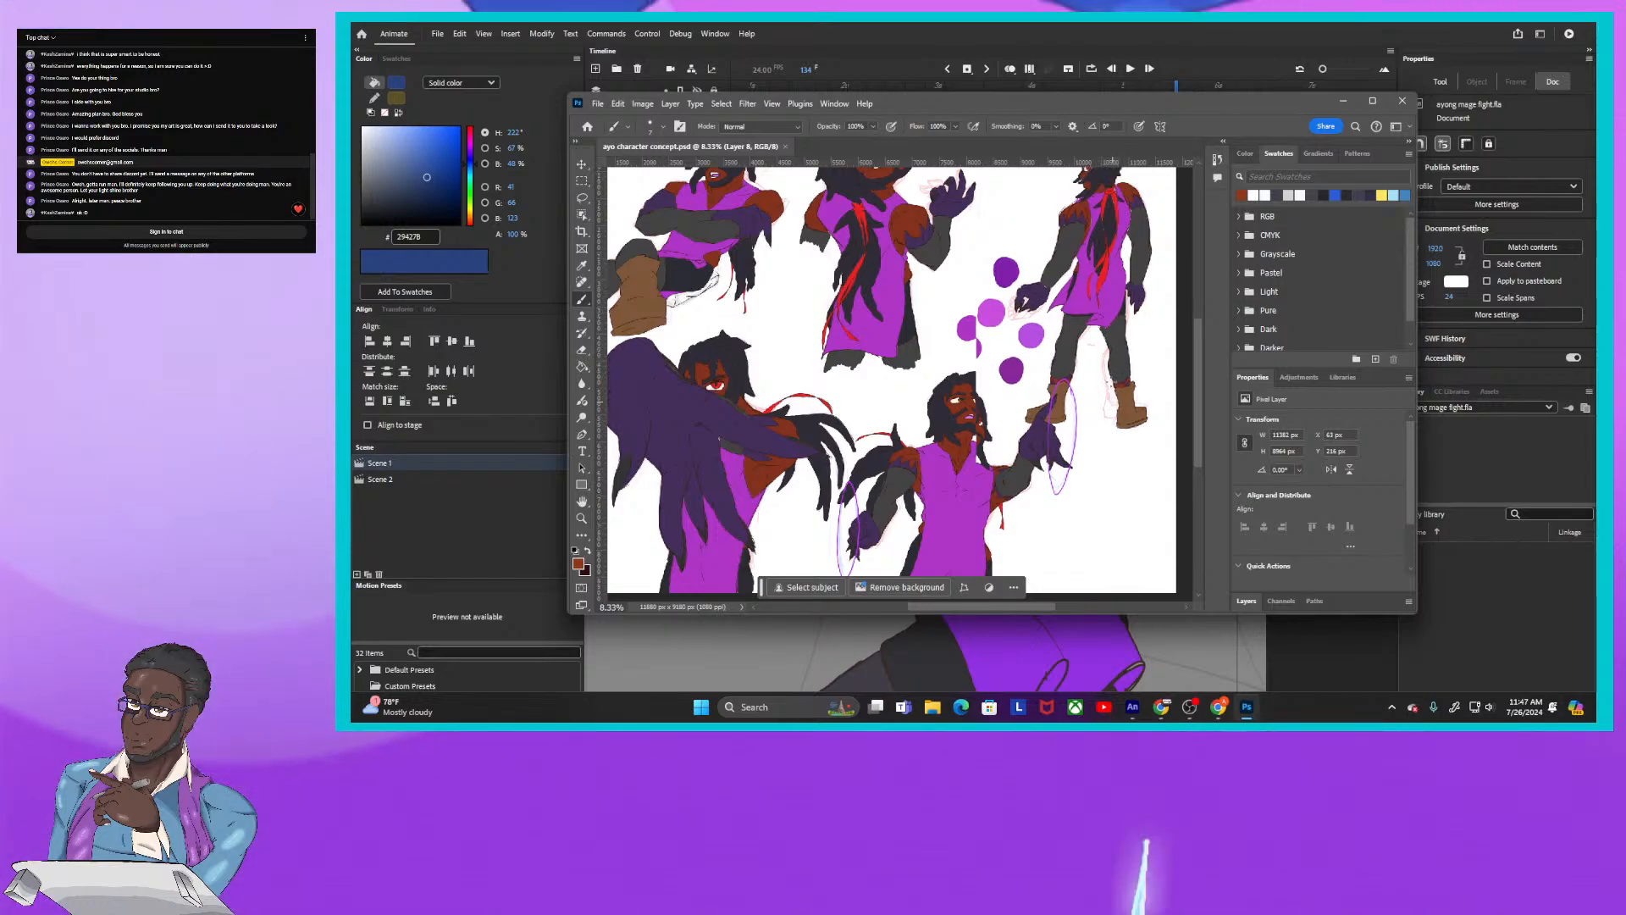
pyautogui.scroll(2, 1054, 445)
pyautogui.scroll(2, 1055, 445)
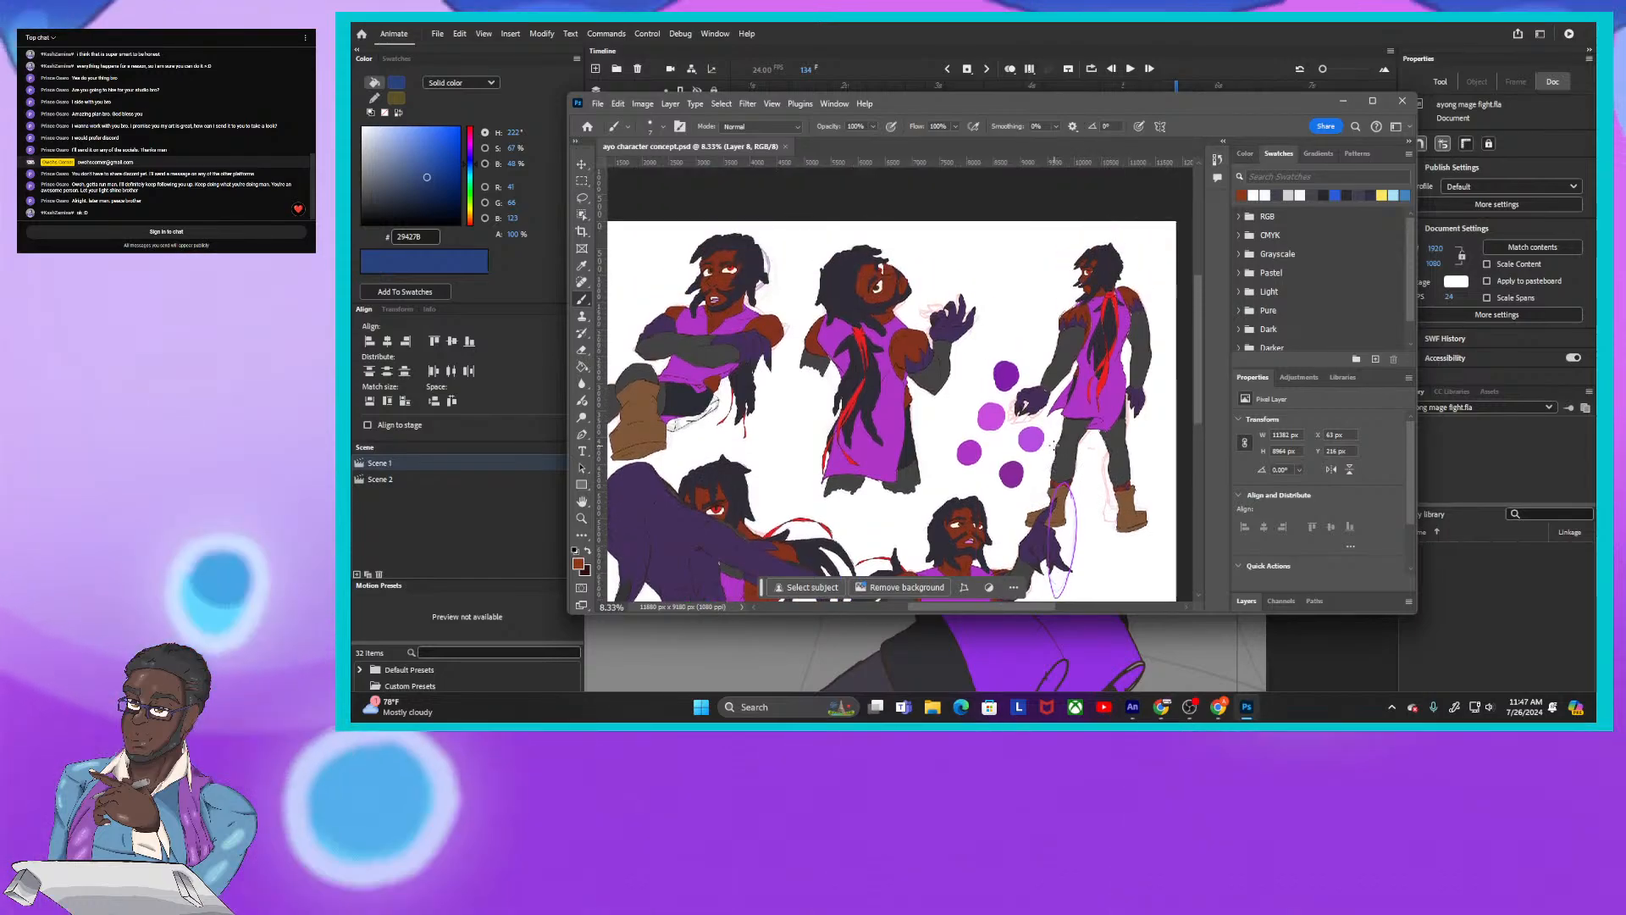
pyautogui.scroll(-1, 1131, 515)
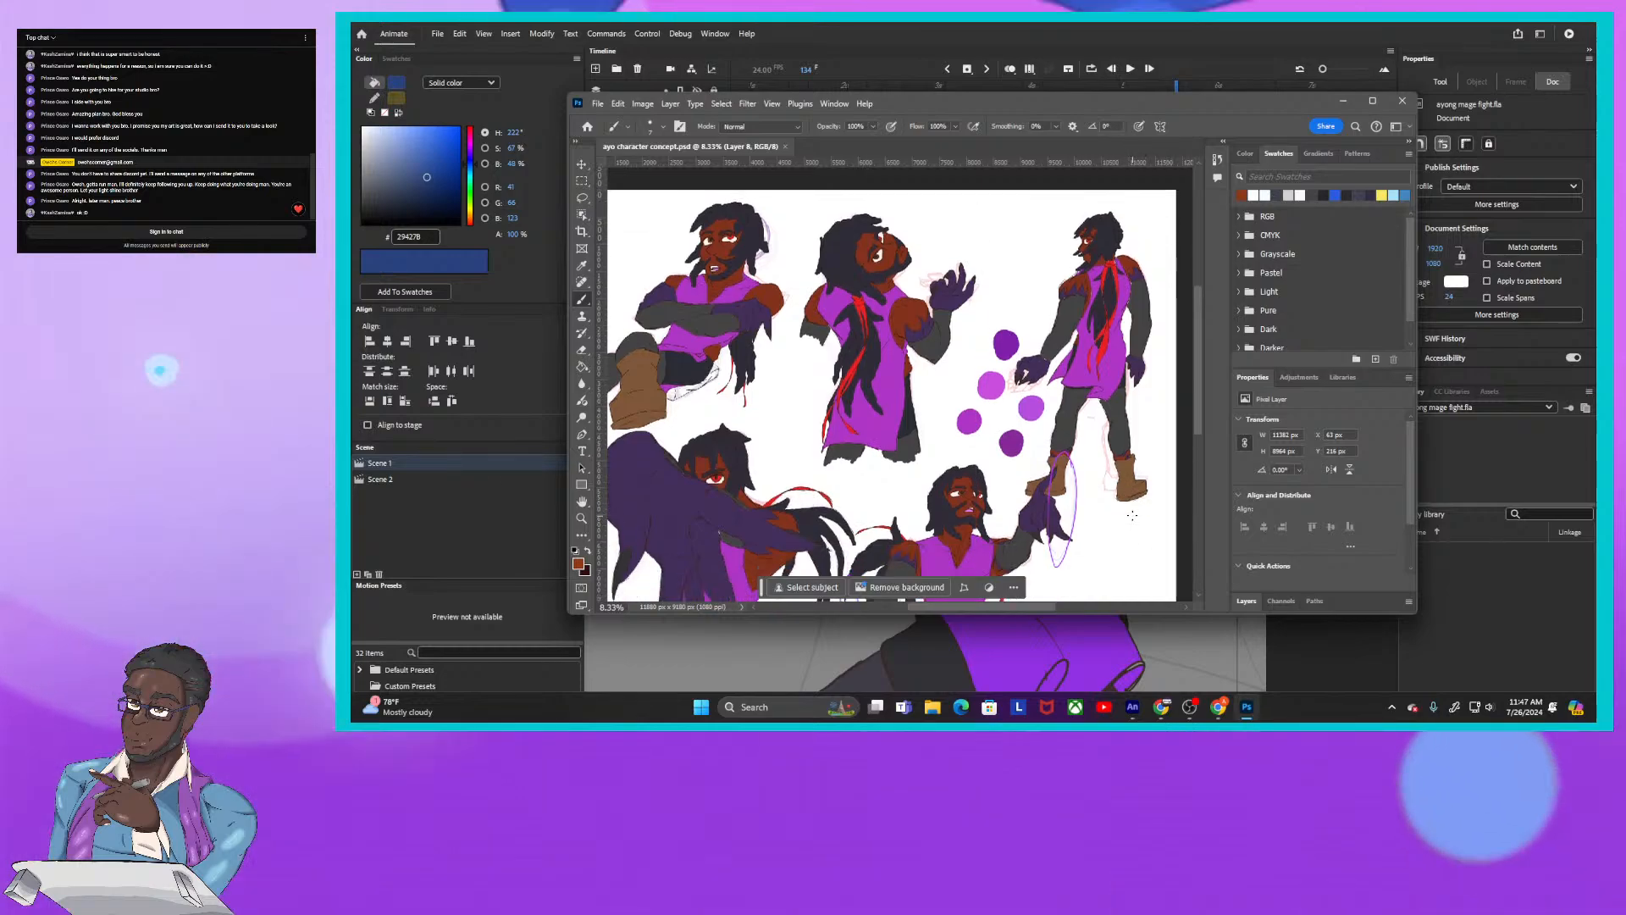
pyautogui.scroll(-5, 1132, 515)
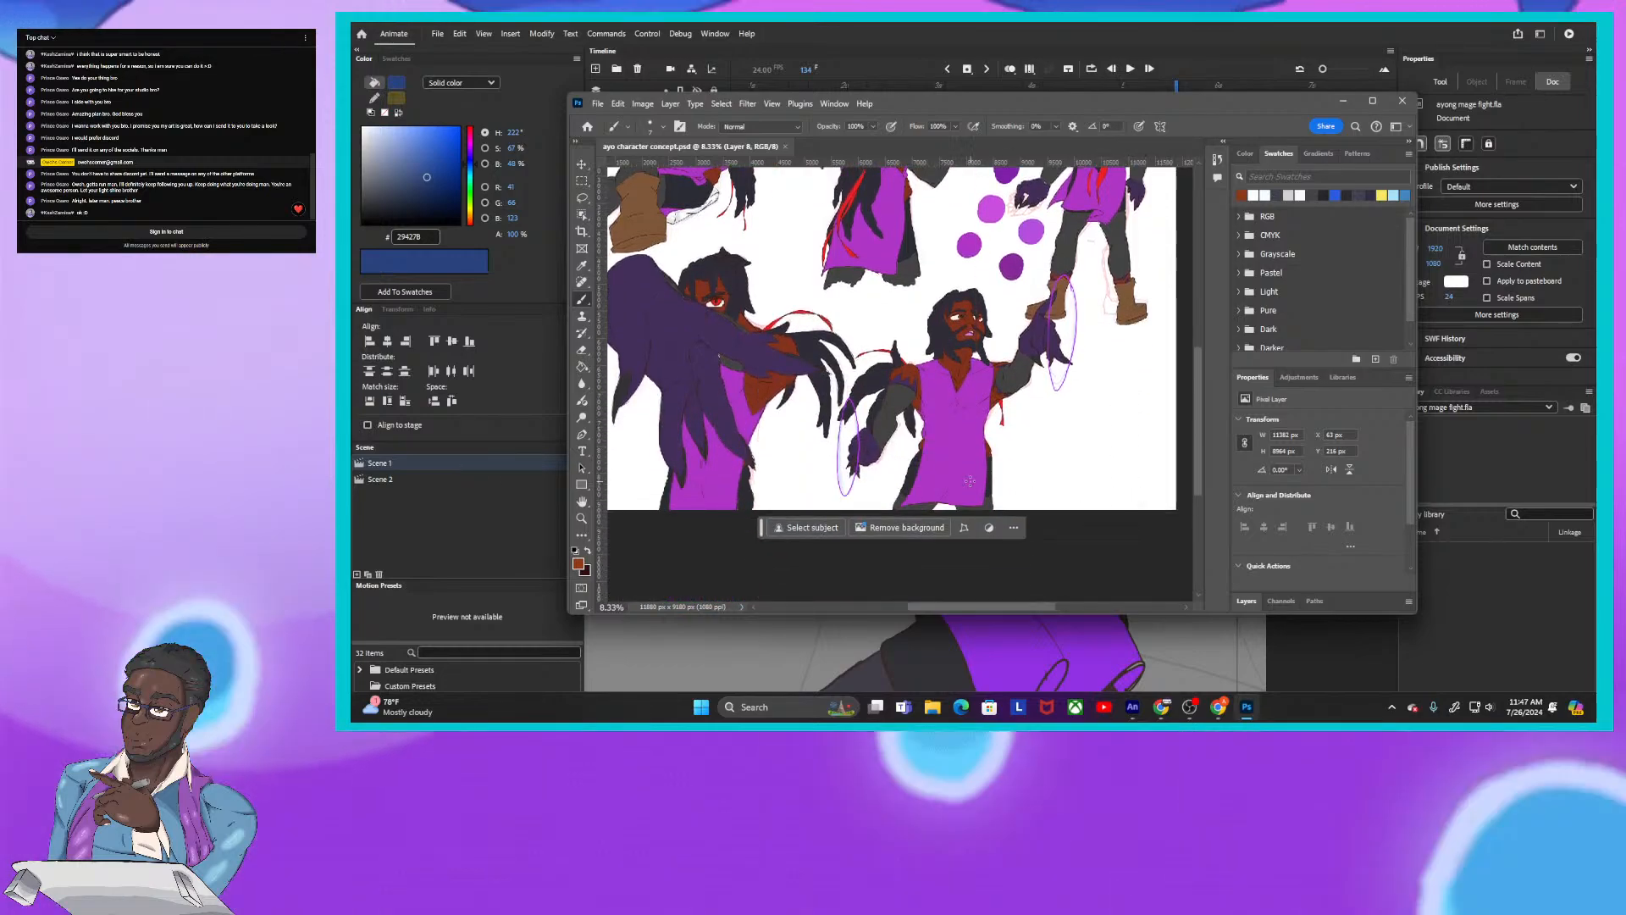
pyautogui.scroll(3, 969, 481)
pyautogui.scroll(4, 970, 481)
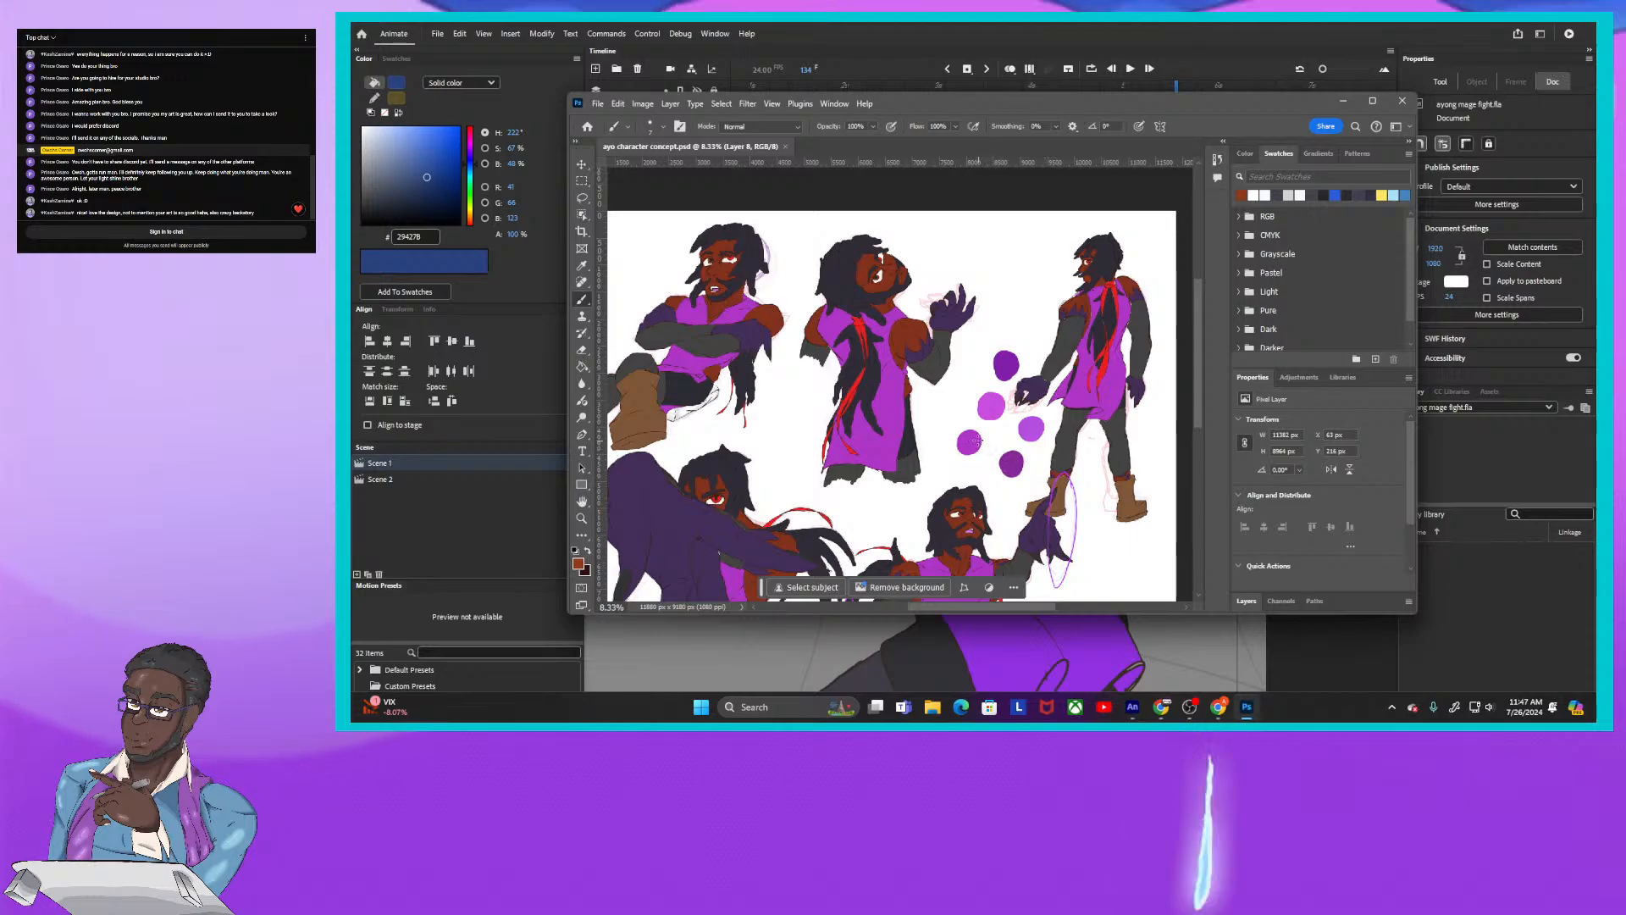
pyautogui.scroll(-2, 972, 440)
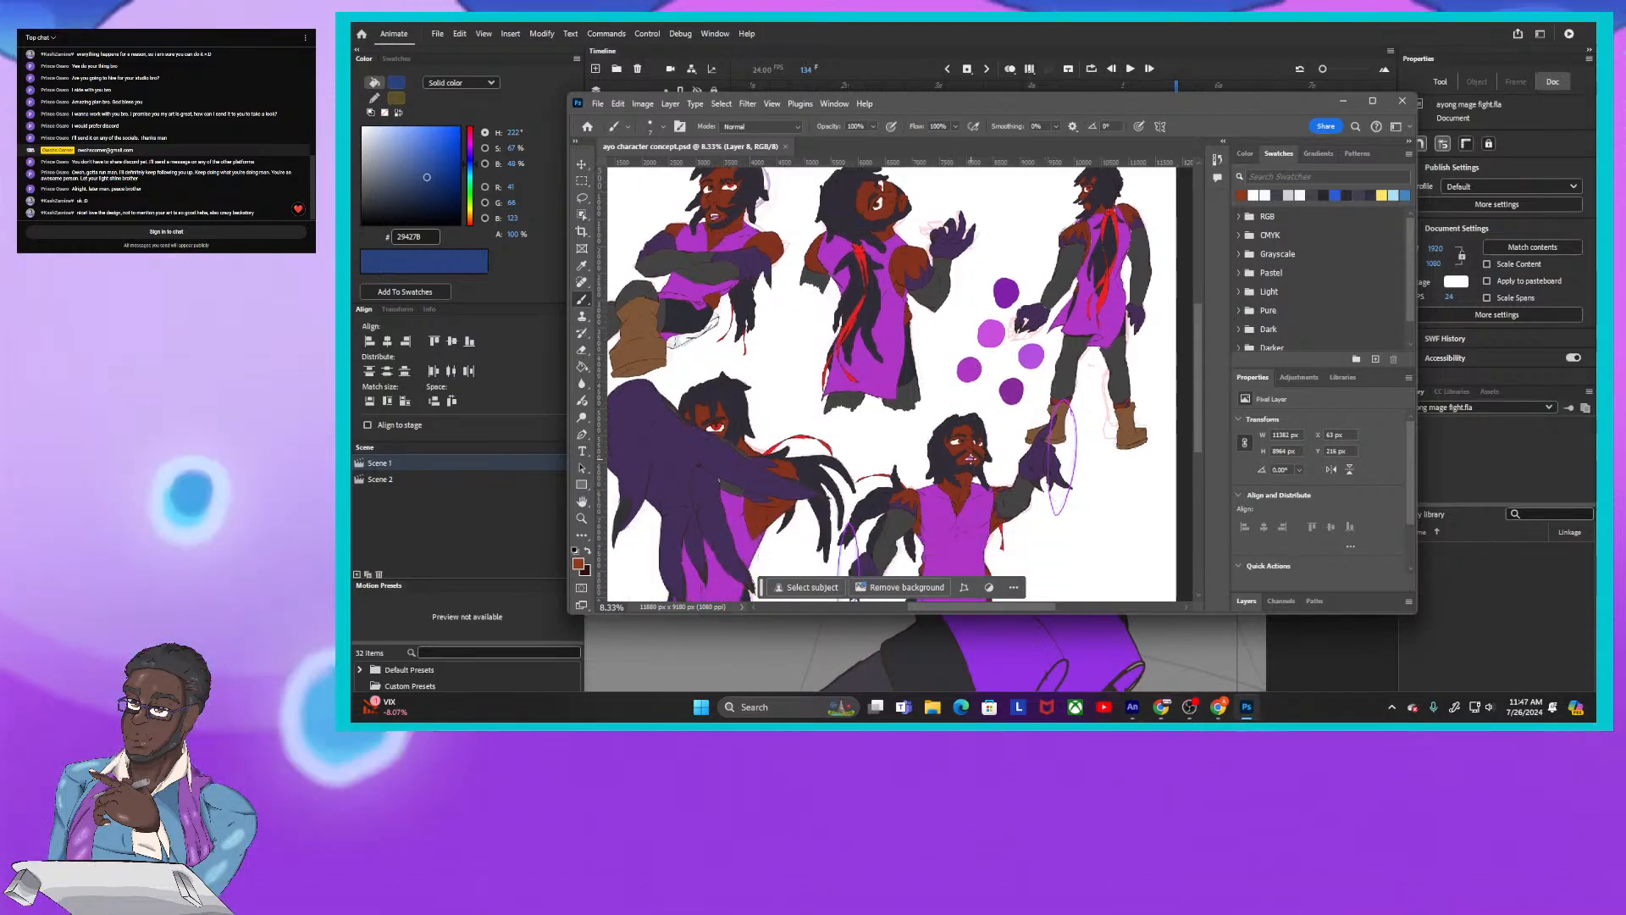
pyautogui.scroll(-2, 898, 498)
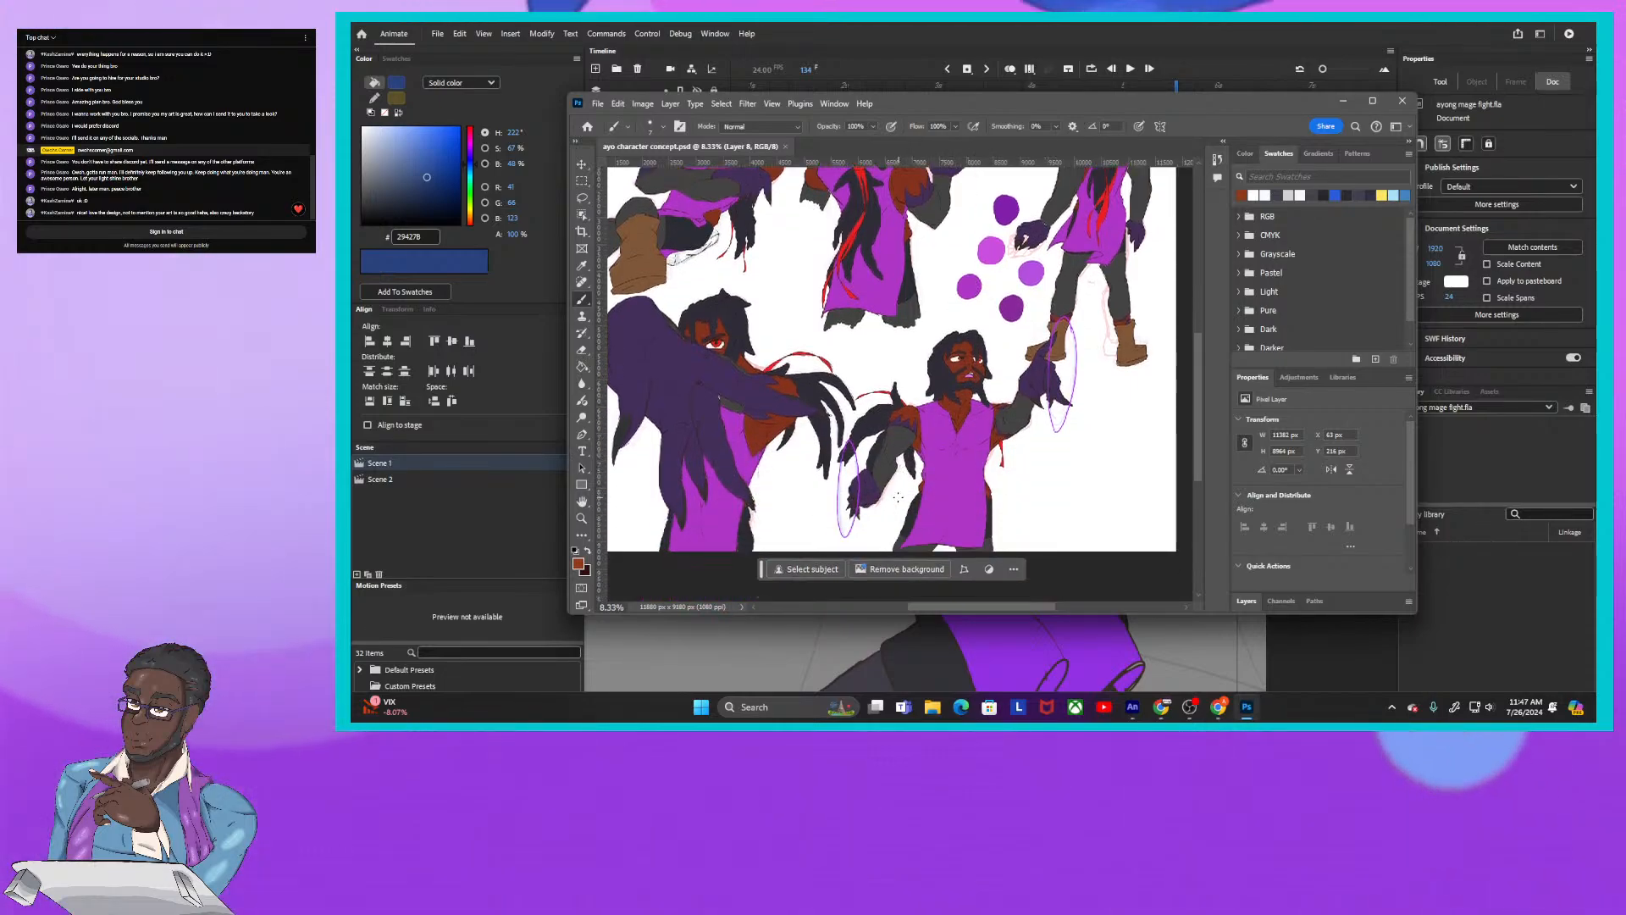
pyautogui.scroll(1, 898, 497)
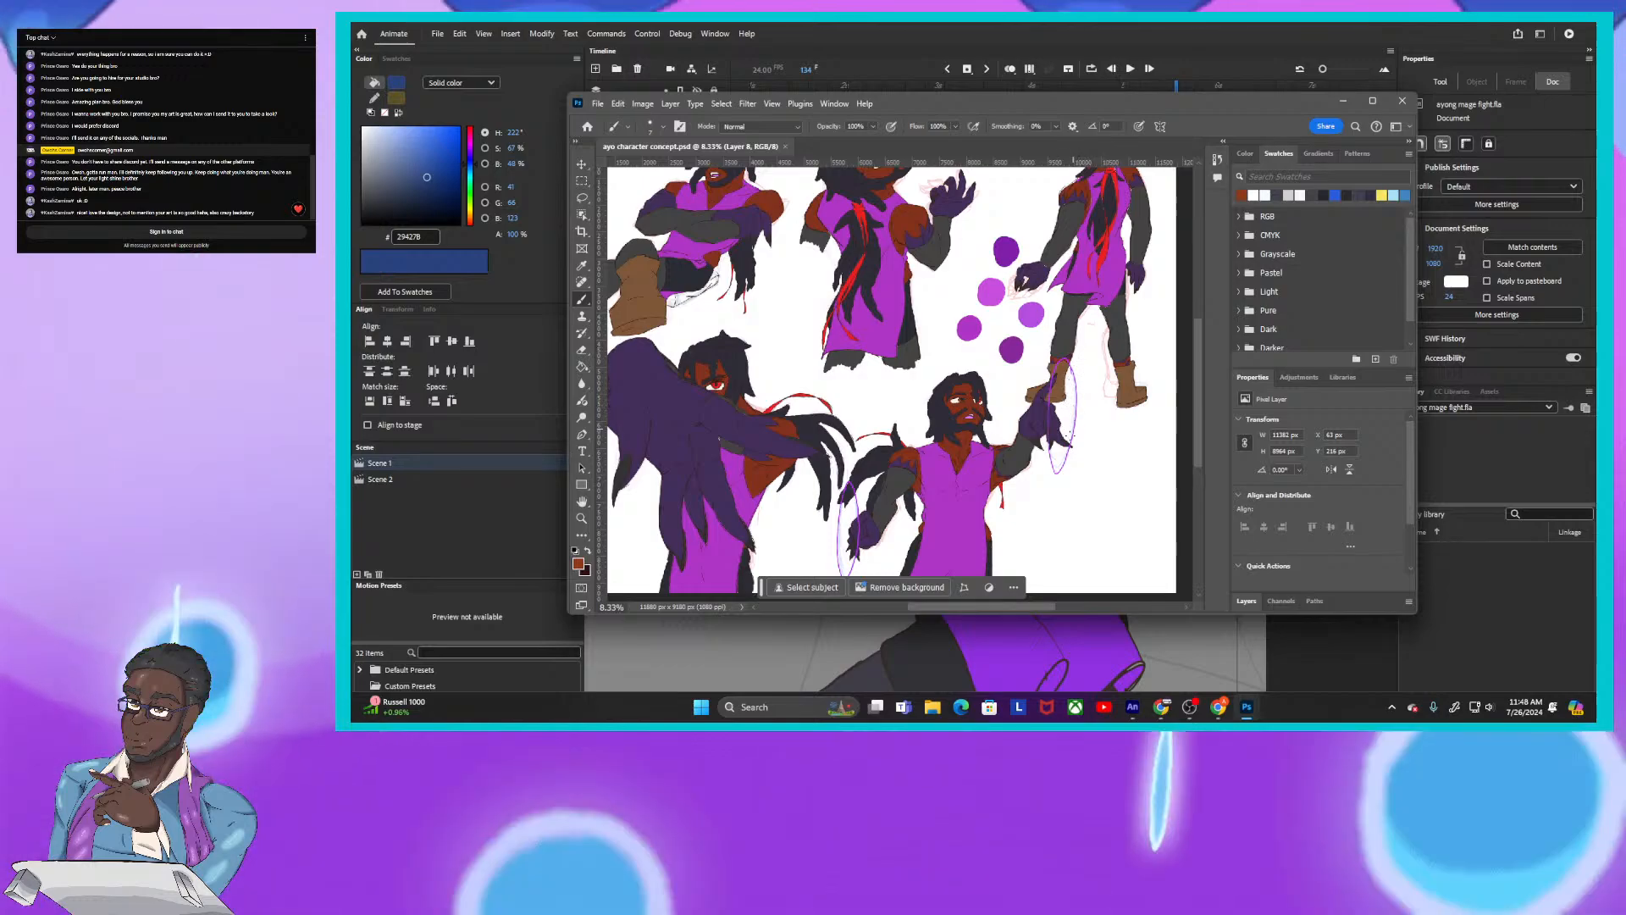
pyautogui.scroll(-2, 1001, 489)
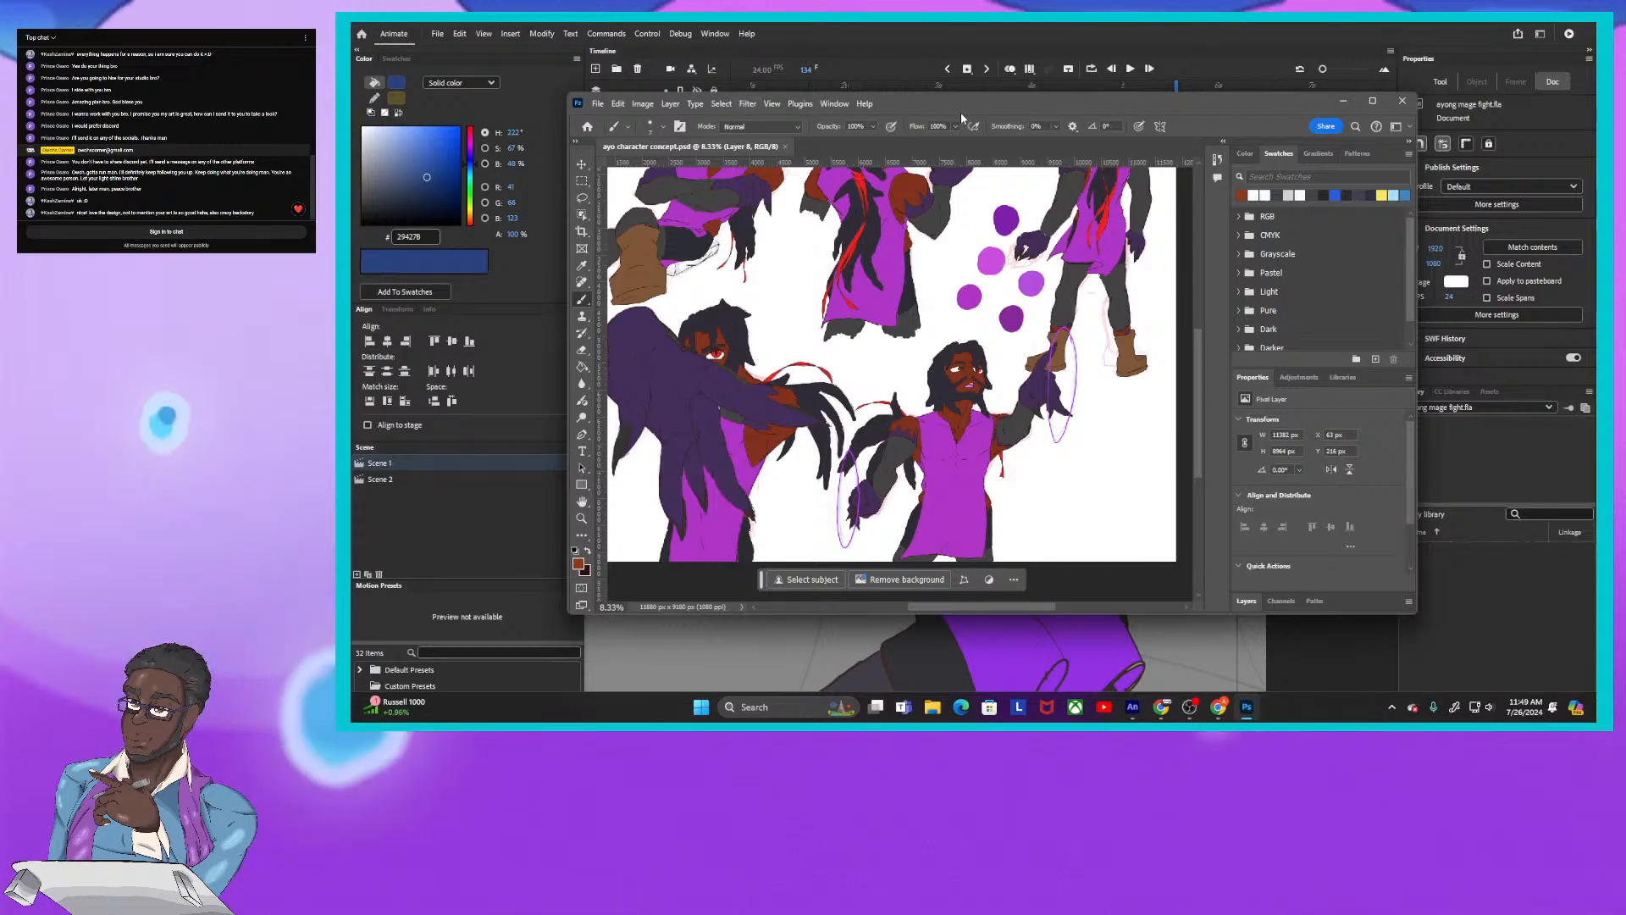
pyautogui.moveTo(967, 105); pyautogui.dragTo(1625, 182)
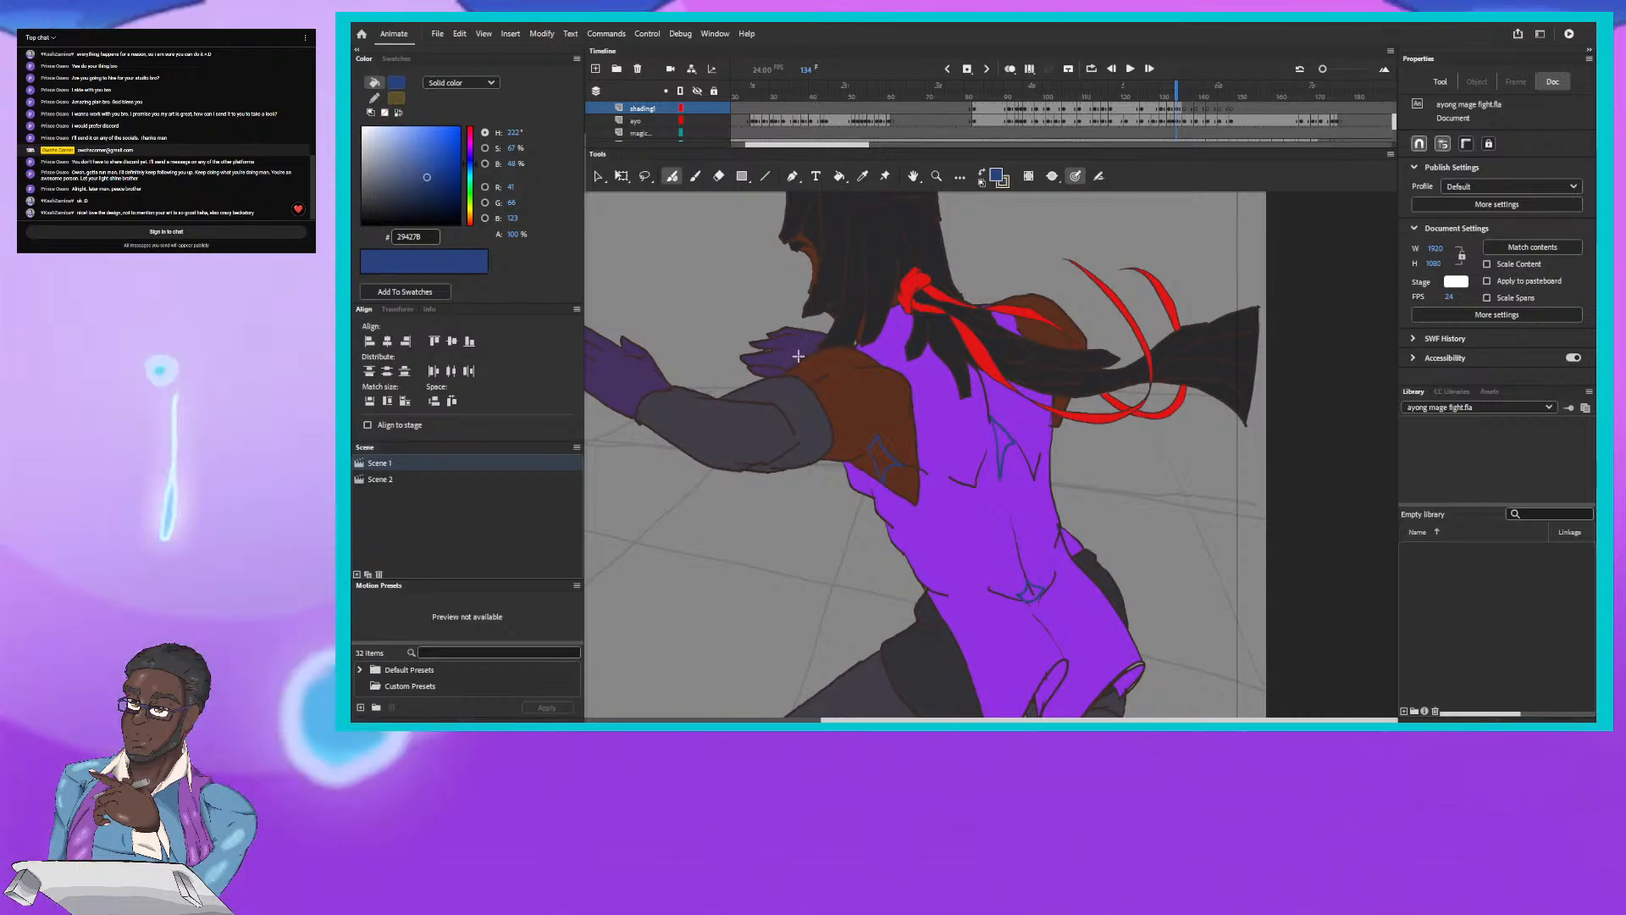
# Step: Back in Animate, look over the mage's figure on frame 134 from head to feet, and bring up the Photoshop concept sheet again
pyautogui.scroll(-5, 750, 445)
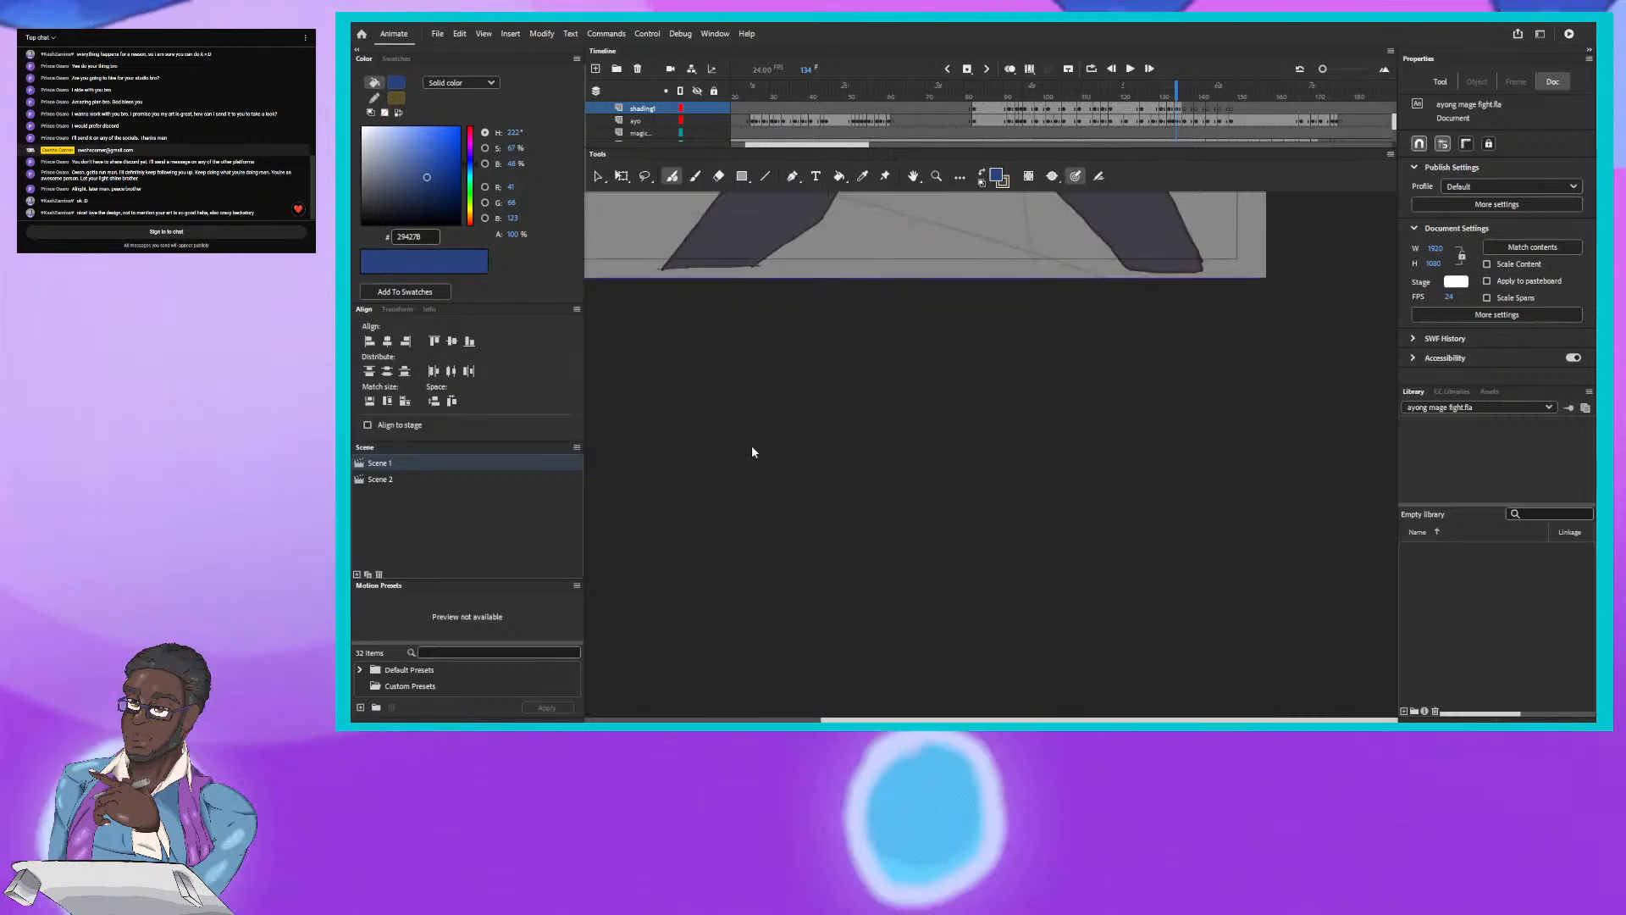
pyautogui.scroll(10, 750, 445)
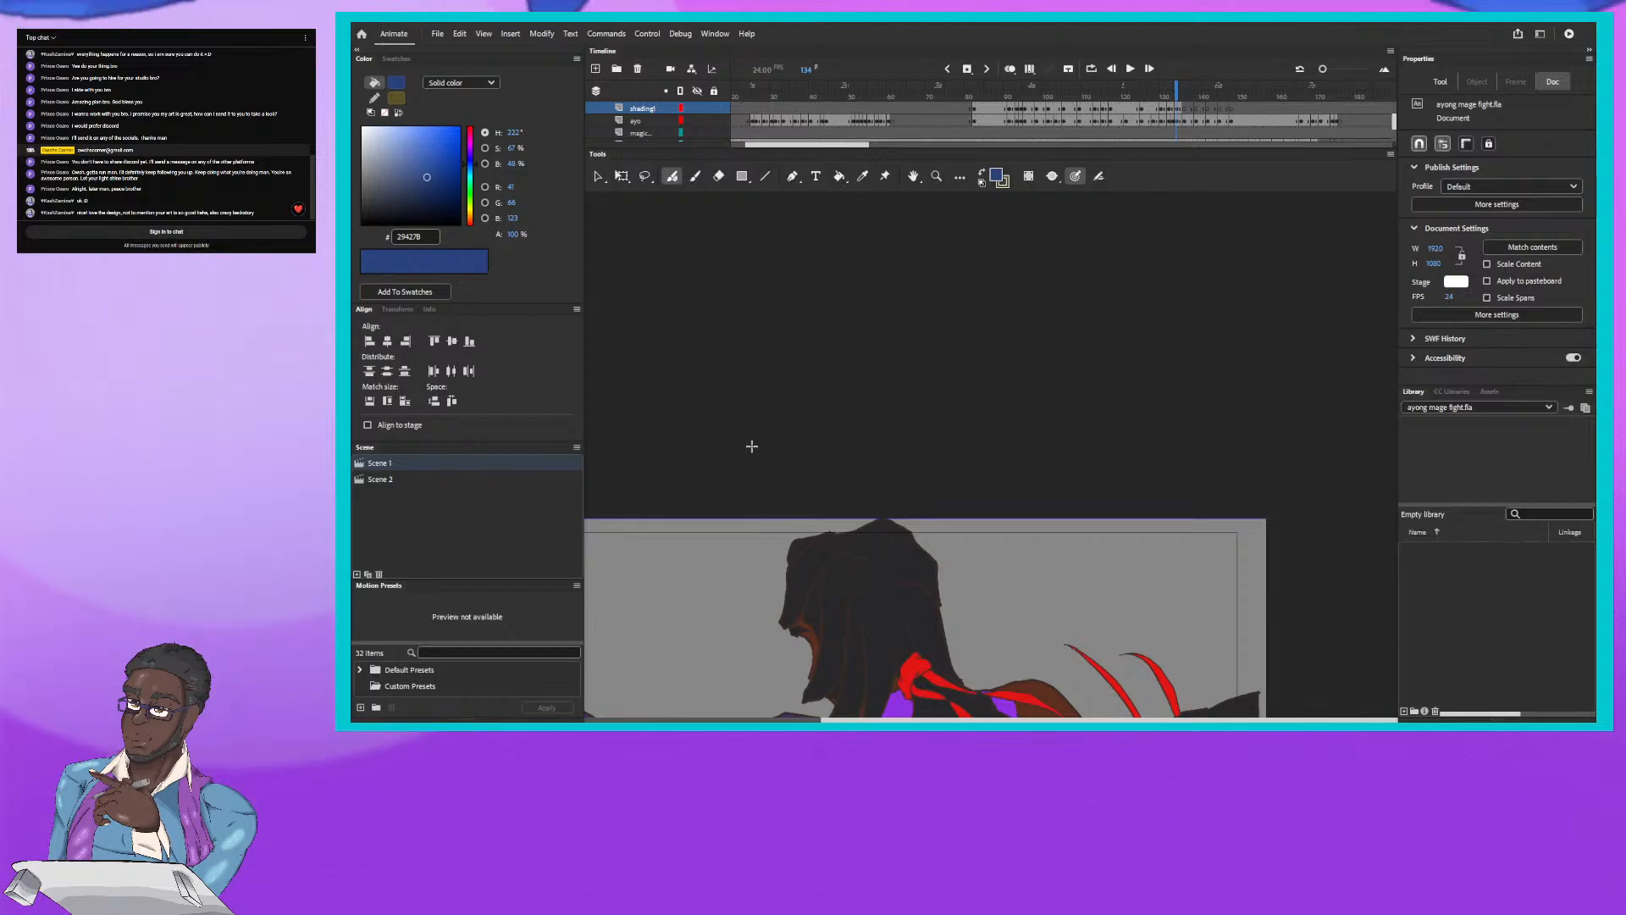
pyautogui.scroll(-10, 974, 464)
pyautogui.scroll(4, 974, 464)
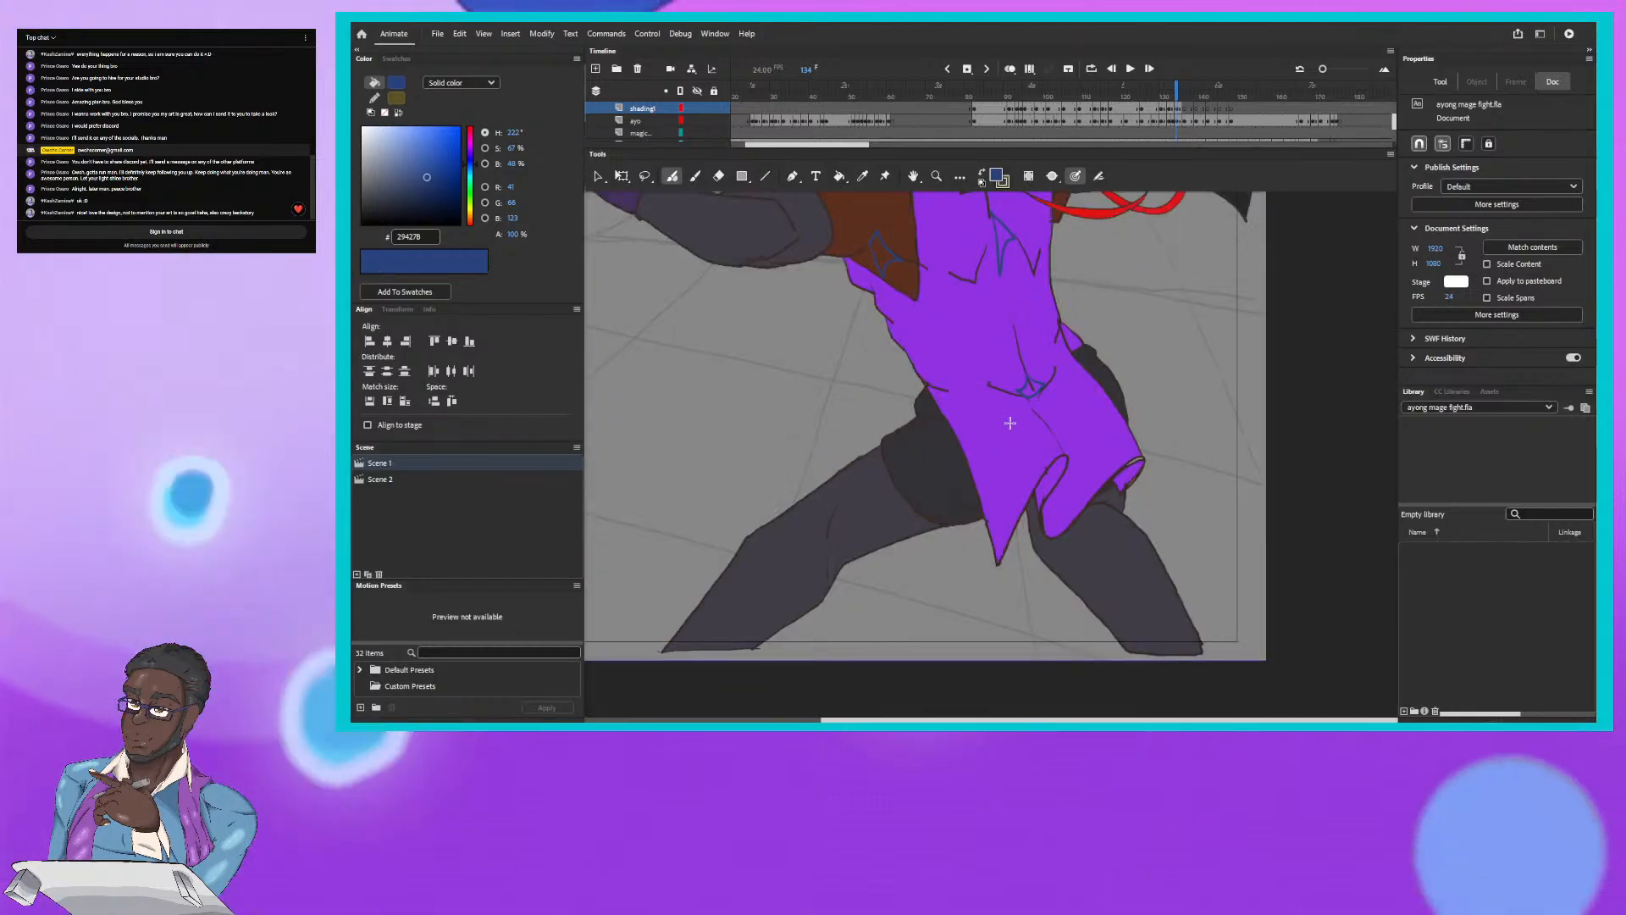
pyautogui.scroll(5, 1009, 422)
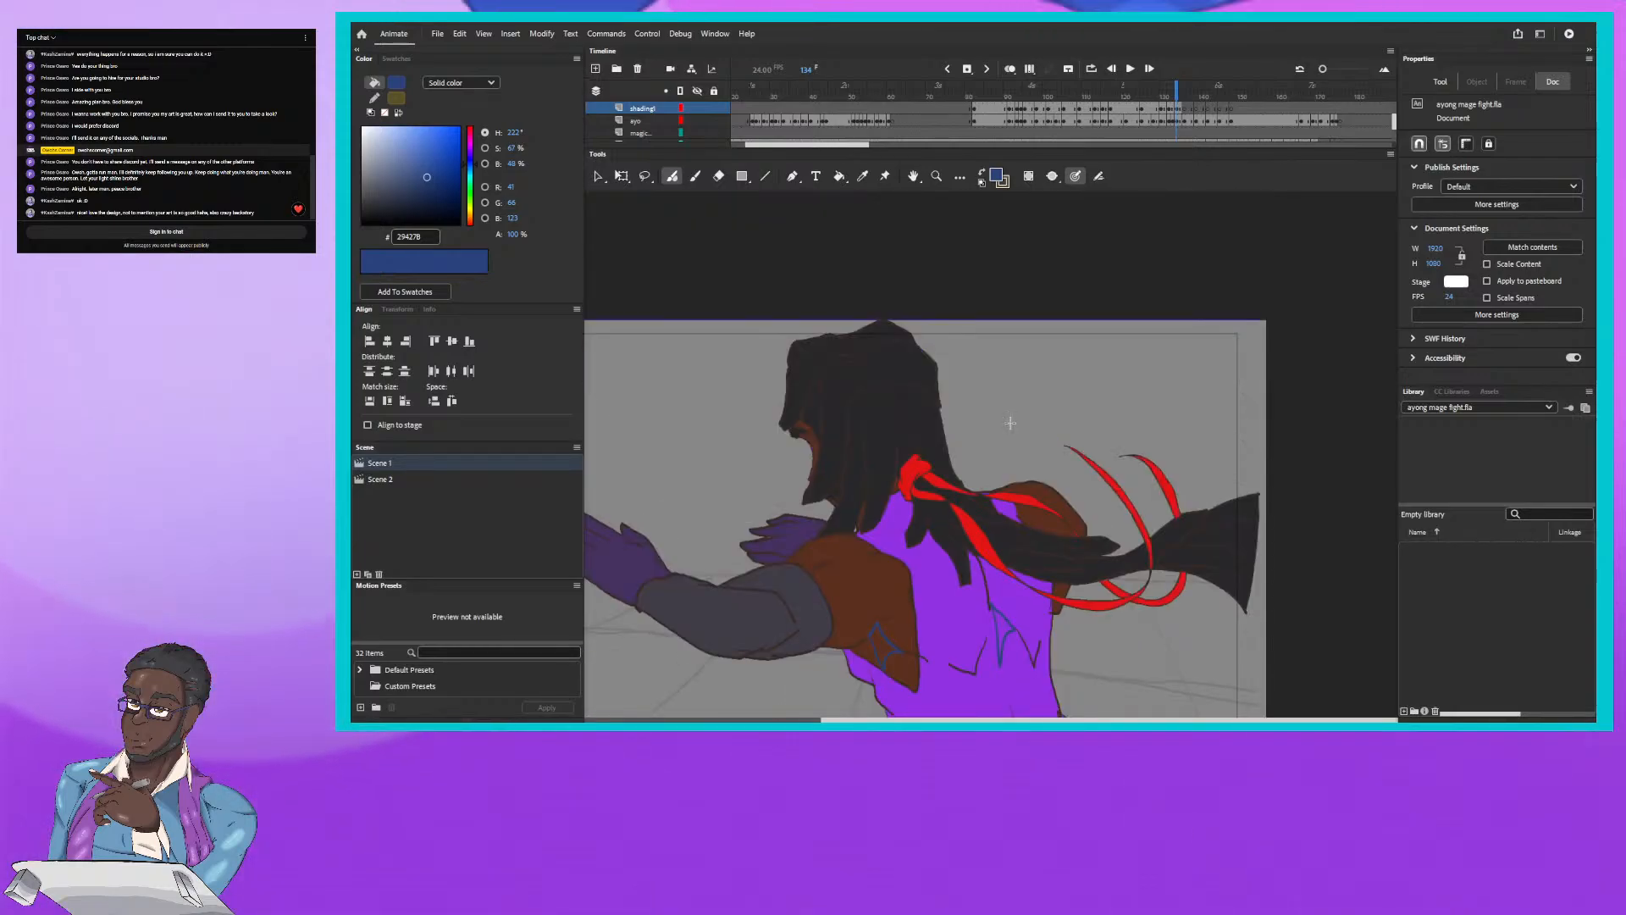
pyautogui.scroll(3, 1010, 422)
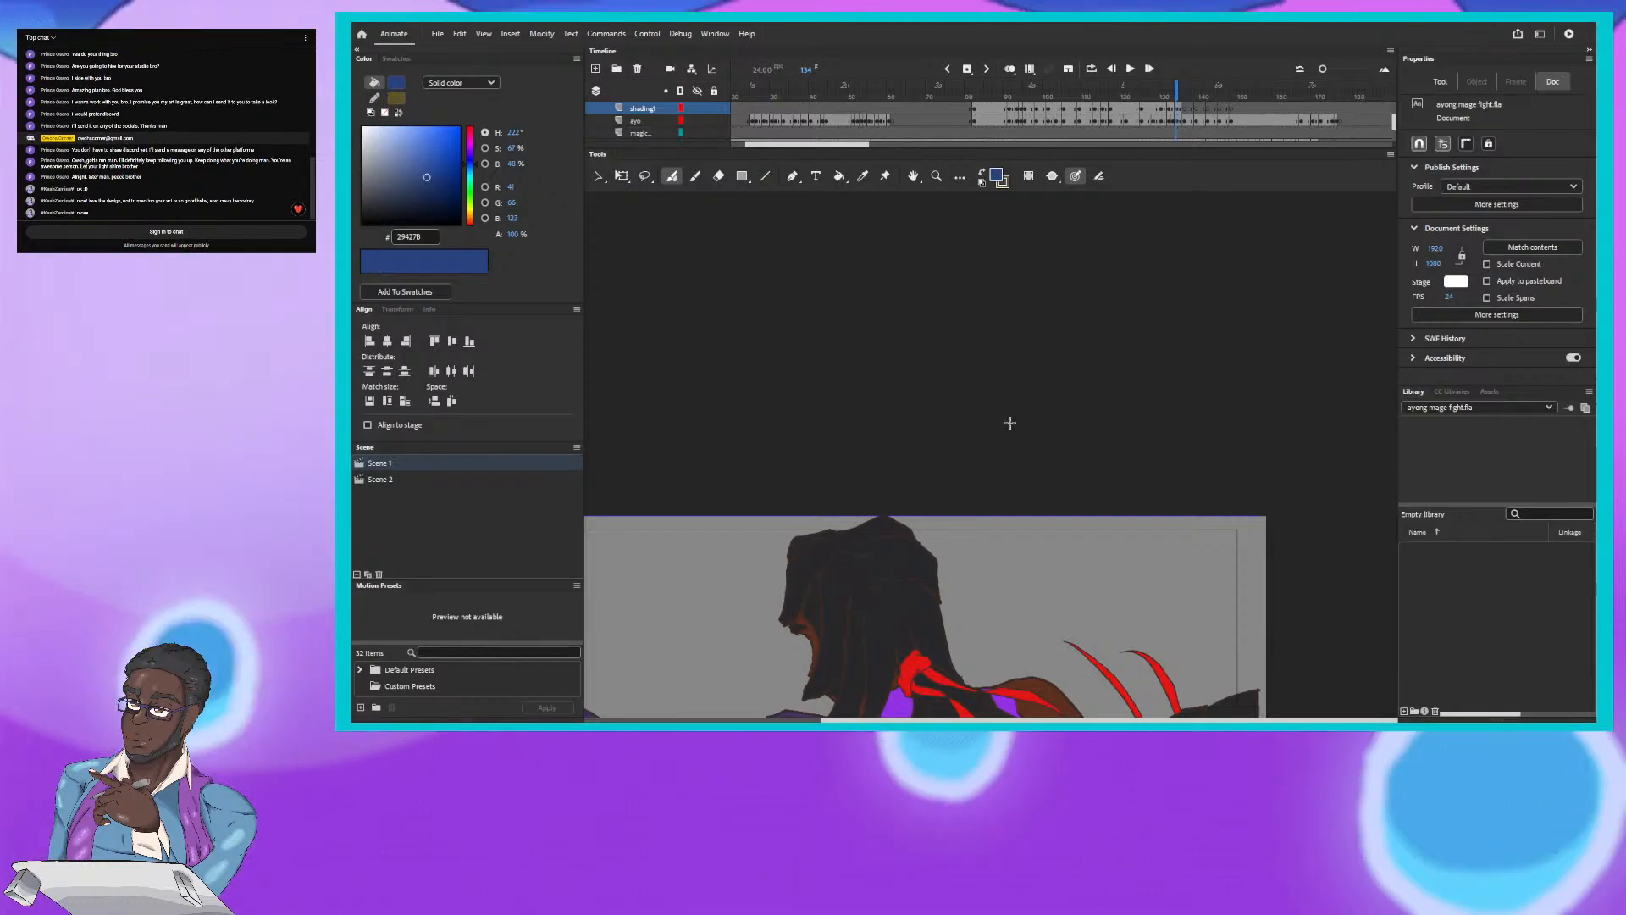
pyautogui.scroll(-10, 883, 444)
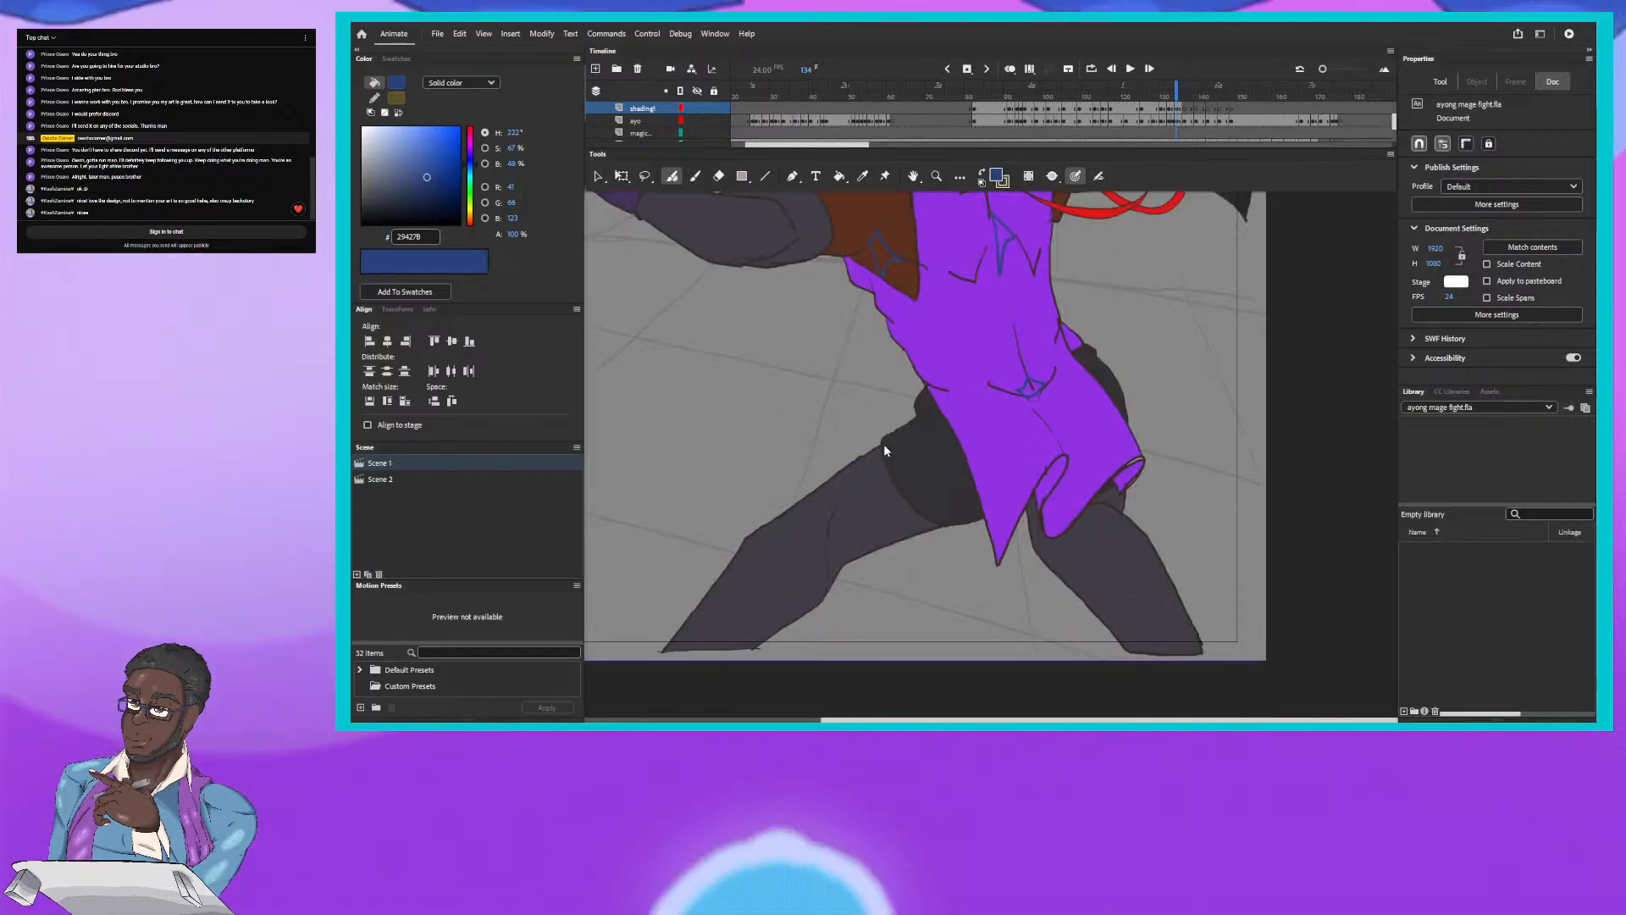
pyautogui.scroll(3, 874, 452)
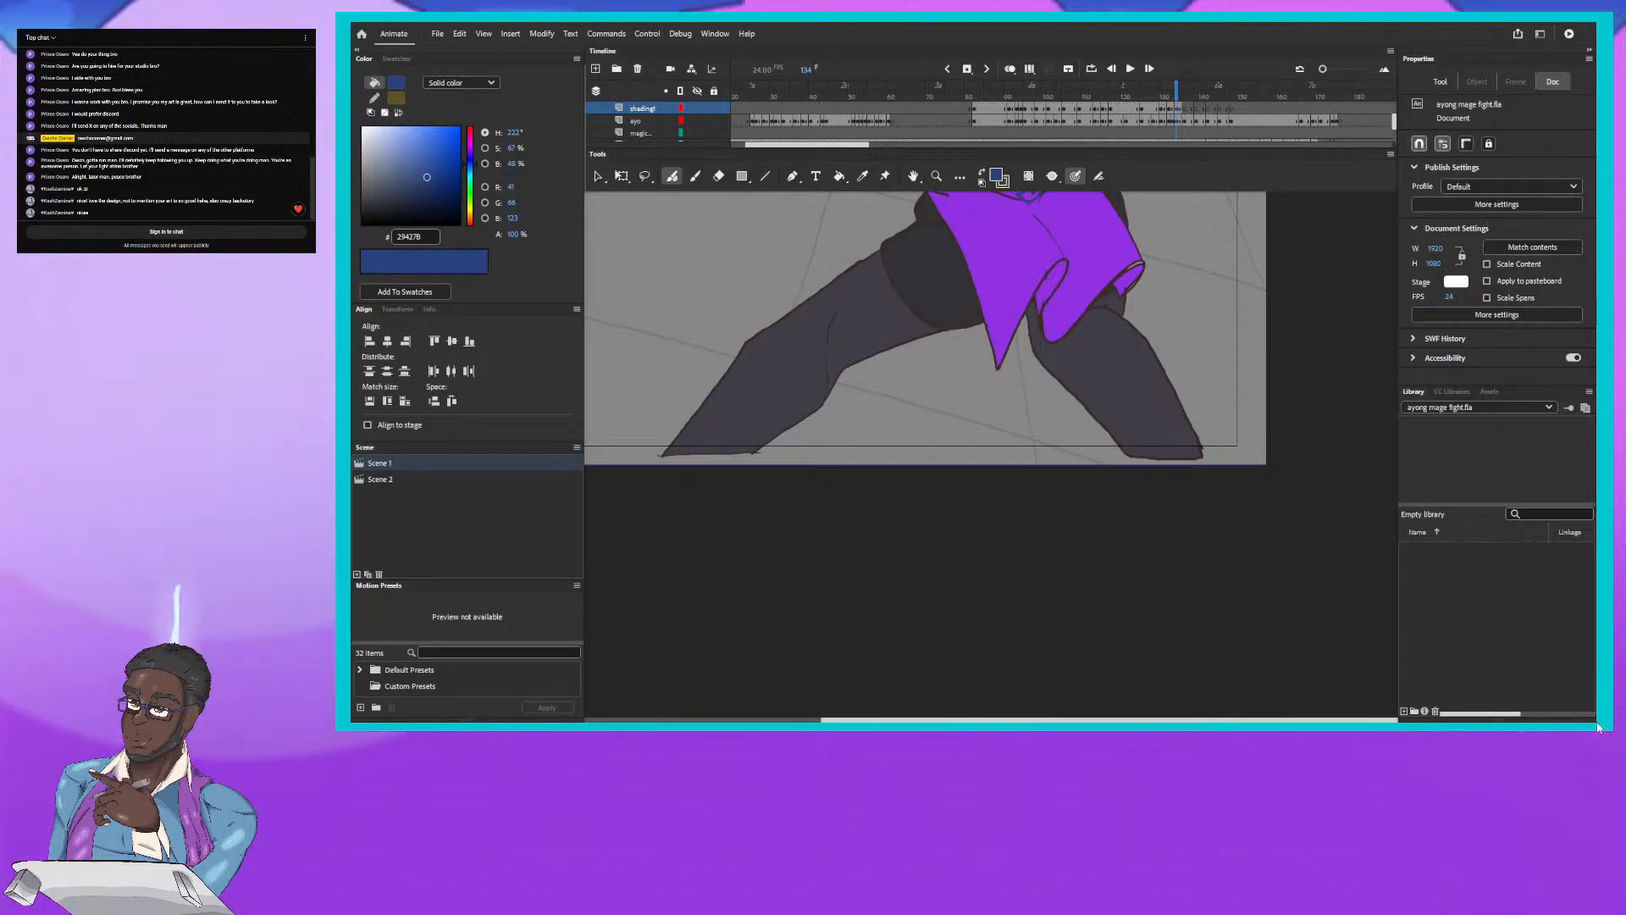
pyautogui.scroll(8, 940, 381)
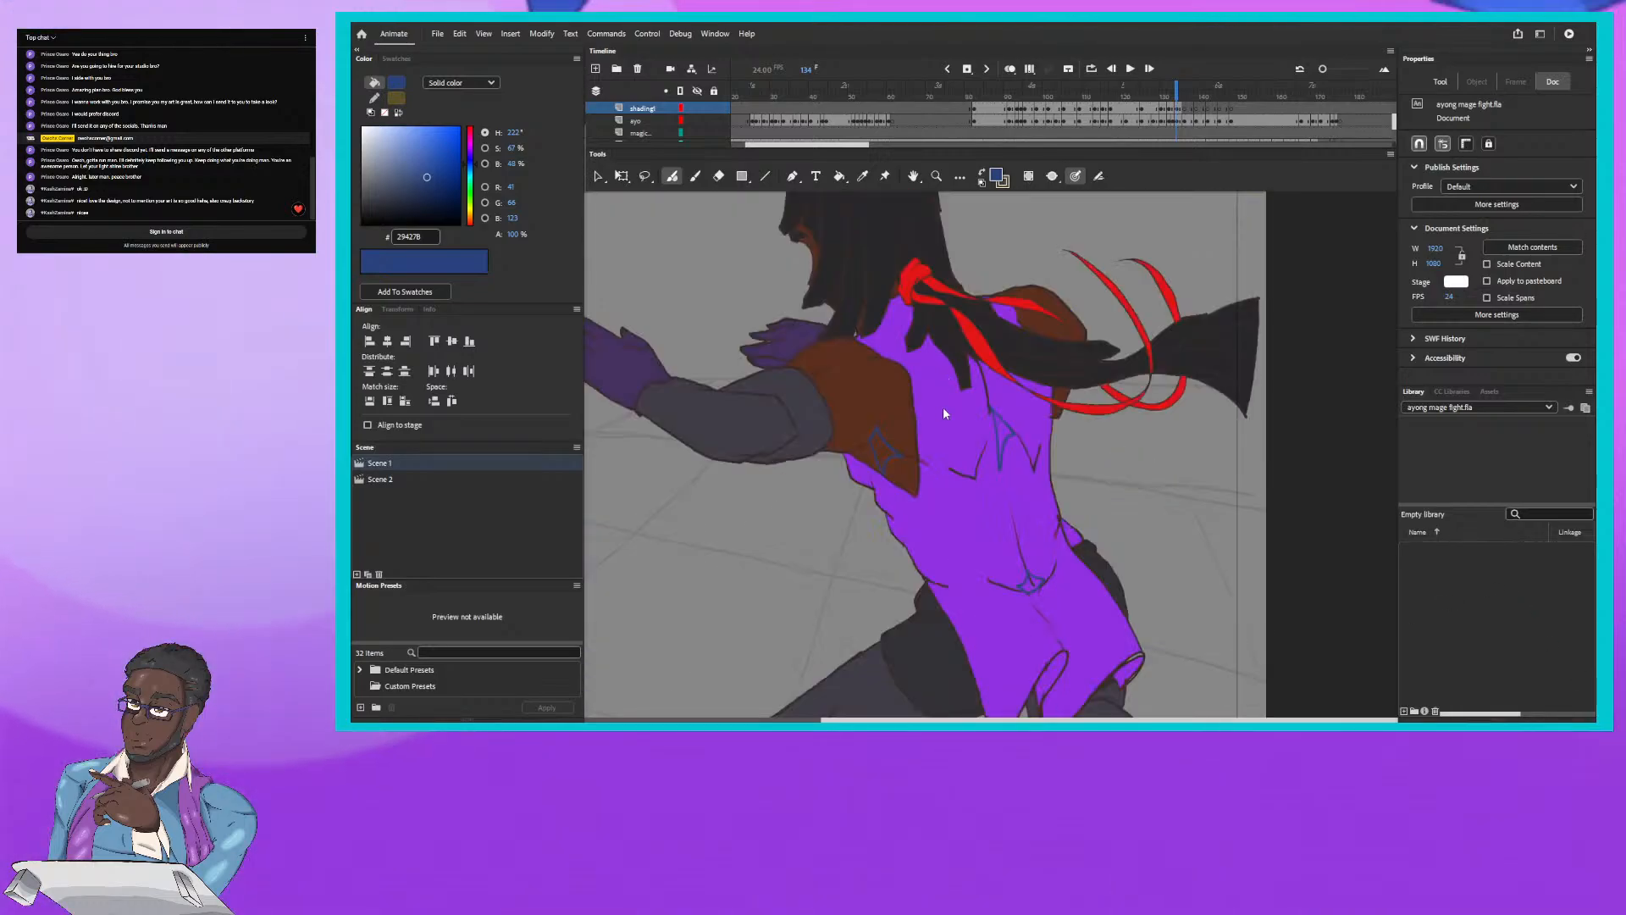
pyautogui.scroll(5, 949, 397)
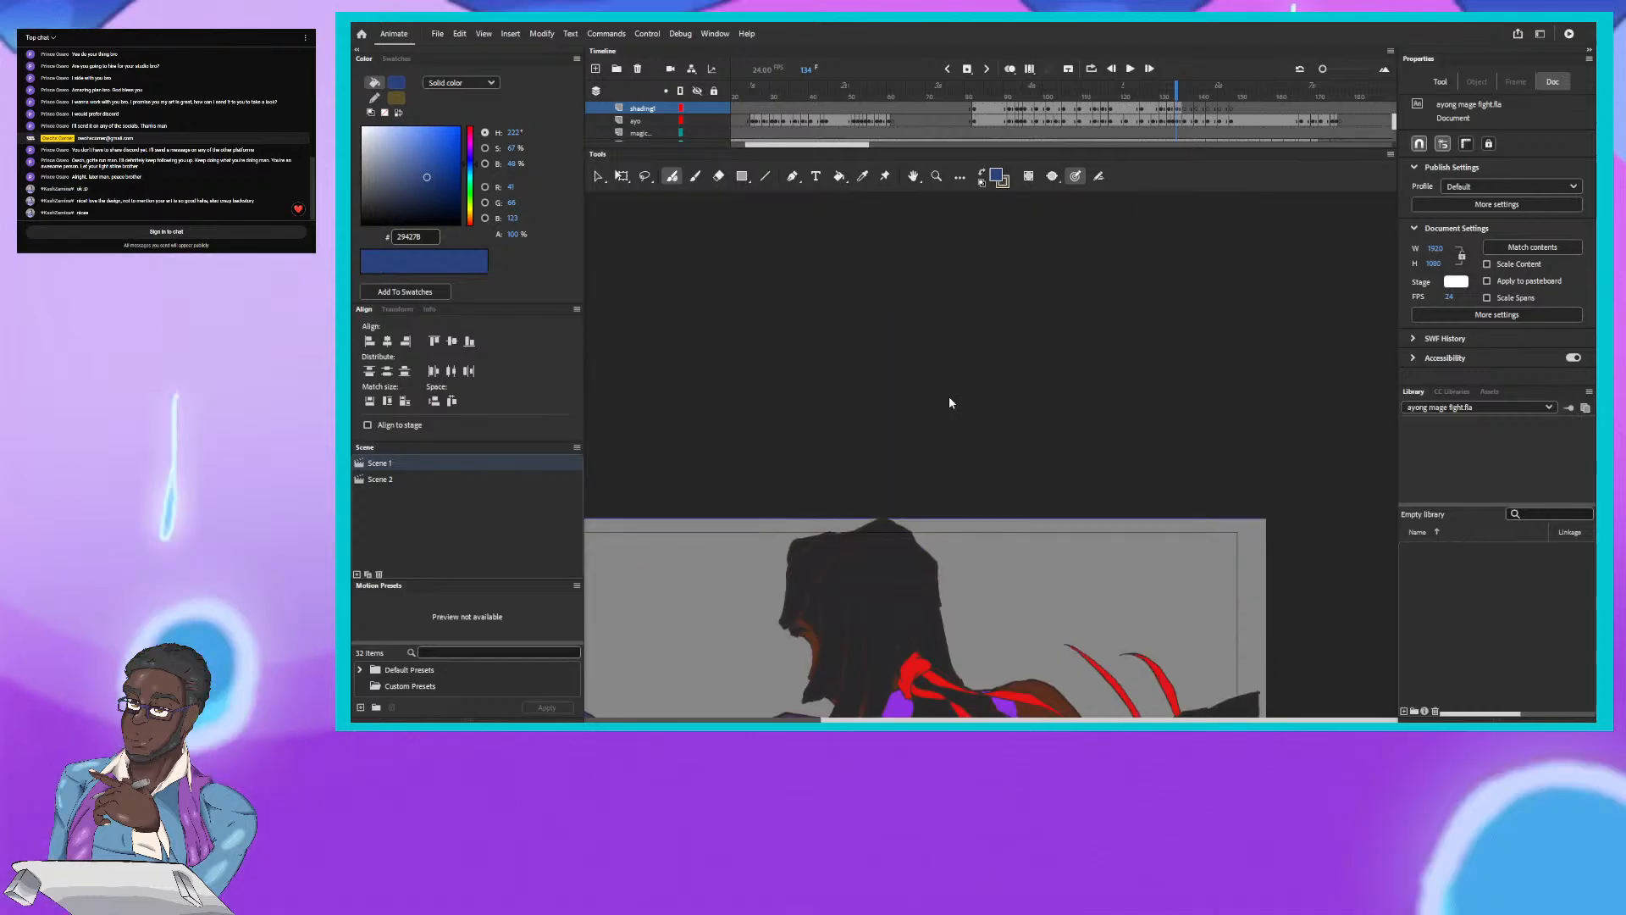
pyautogui.scroll(5, 949, 396)
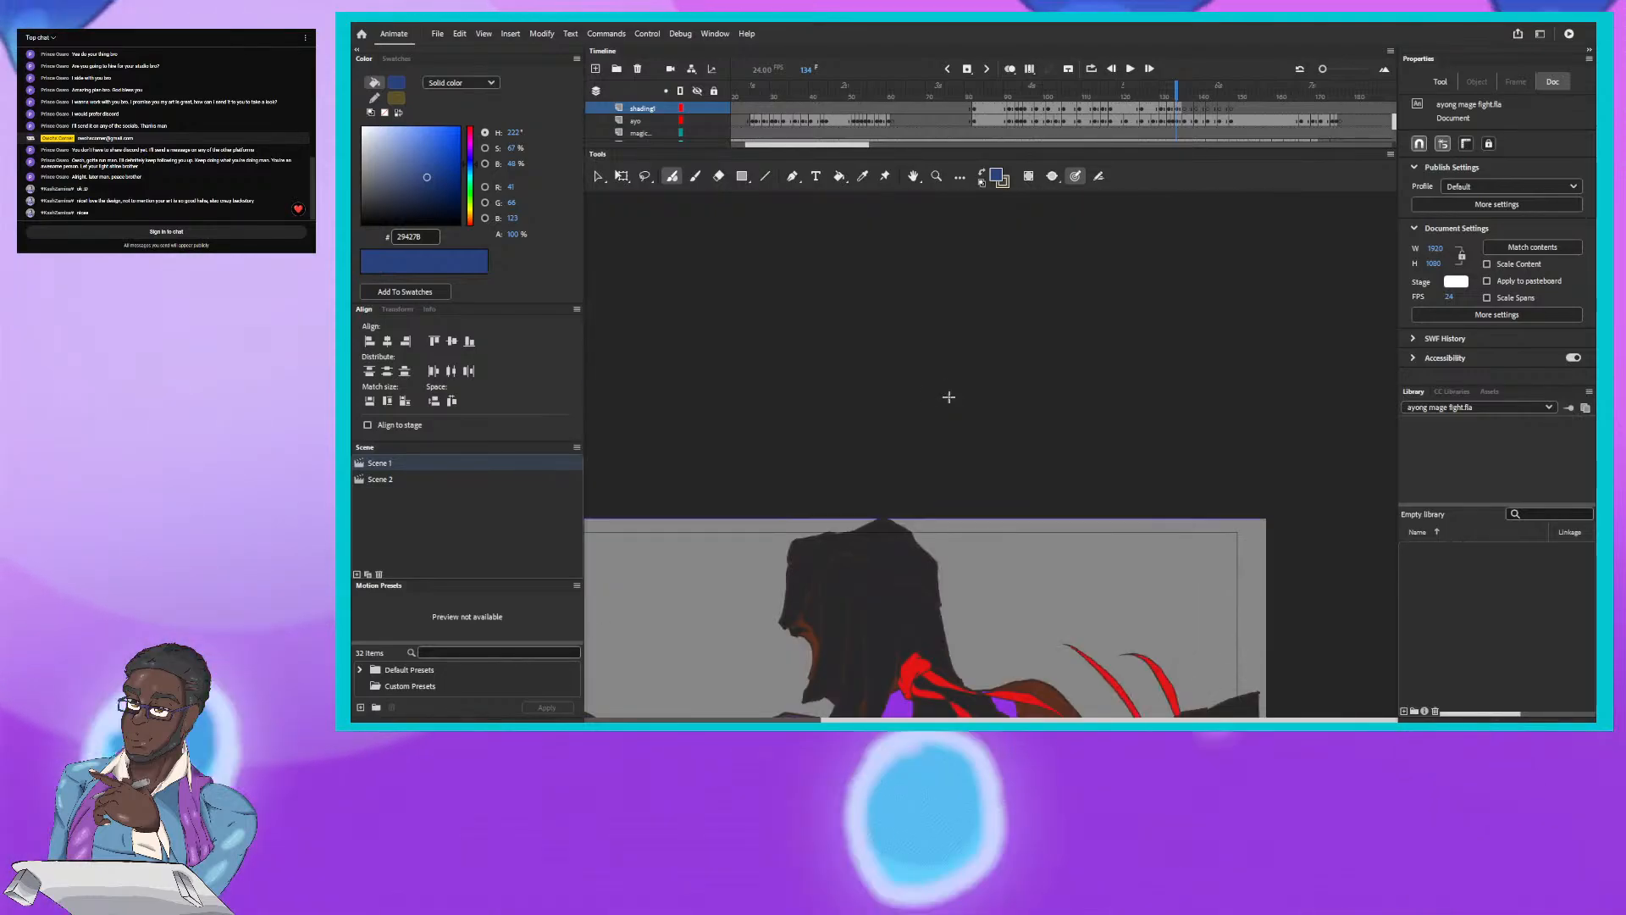
pyautogui.scroll(-15, 948, 399)
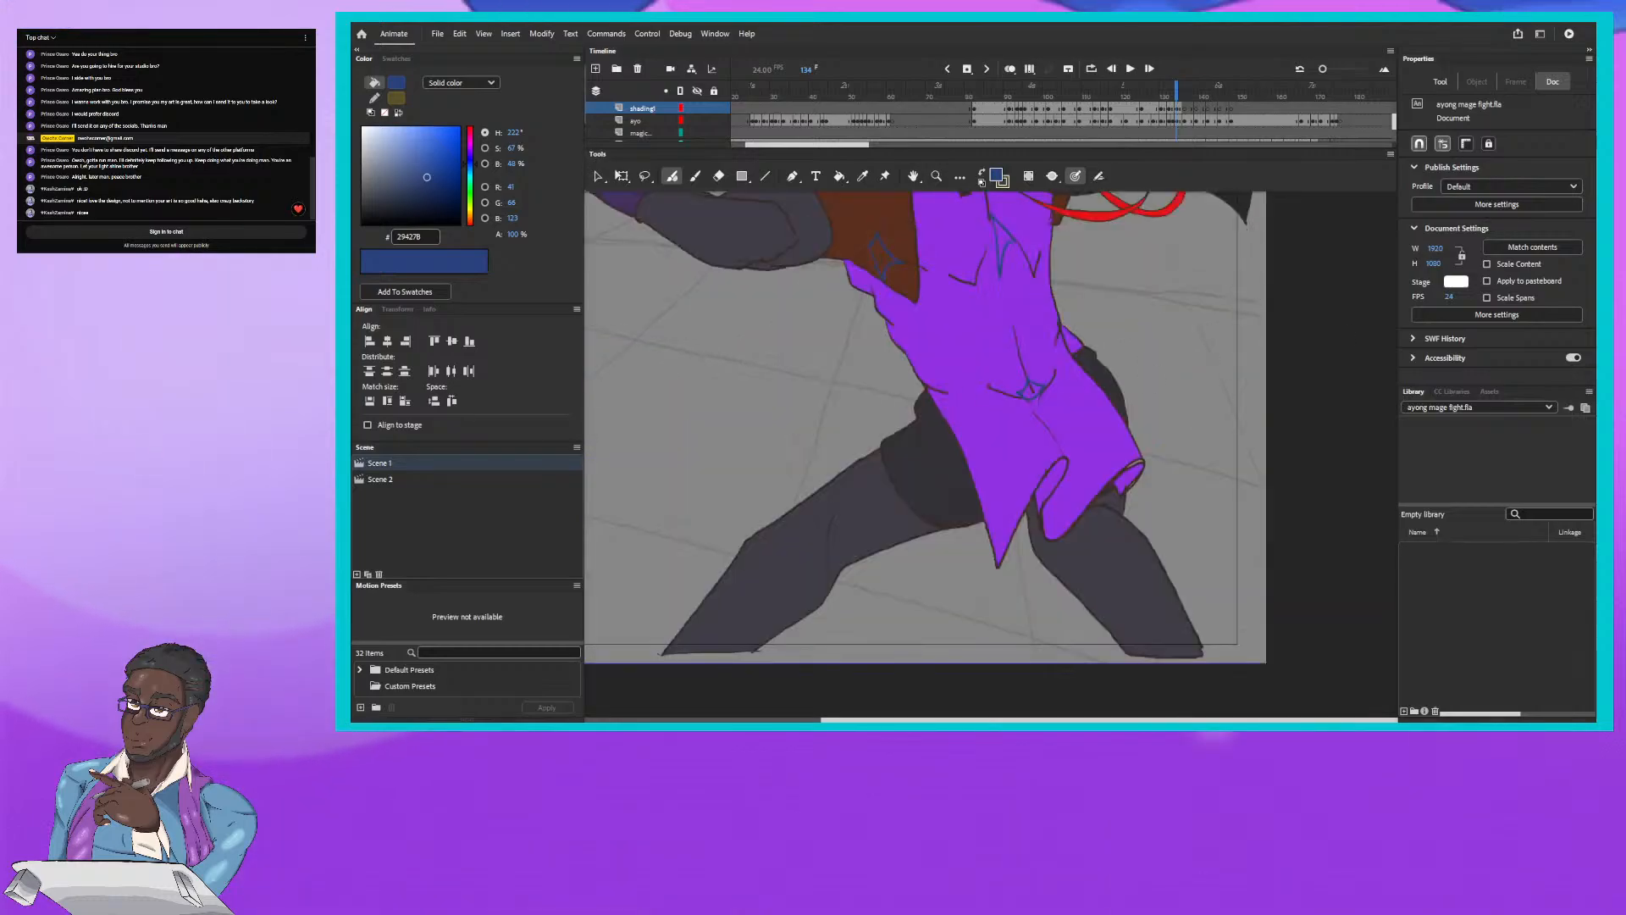
pyautogui.hotkey('alt', 'Tab')
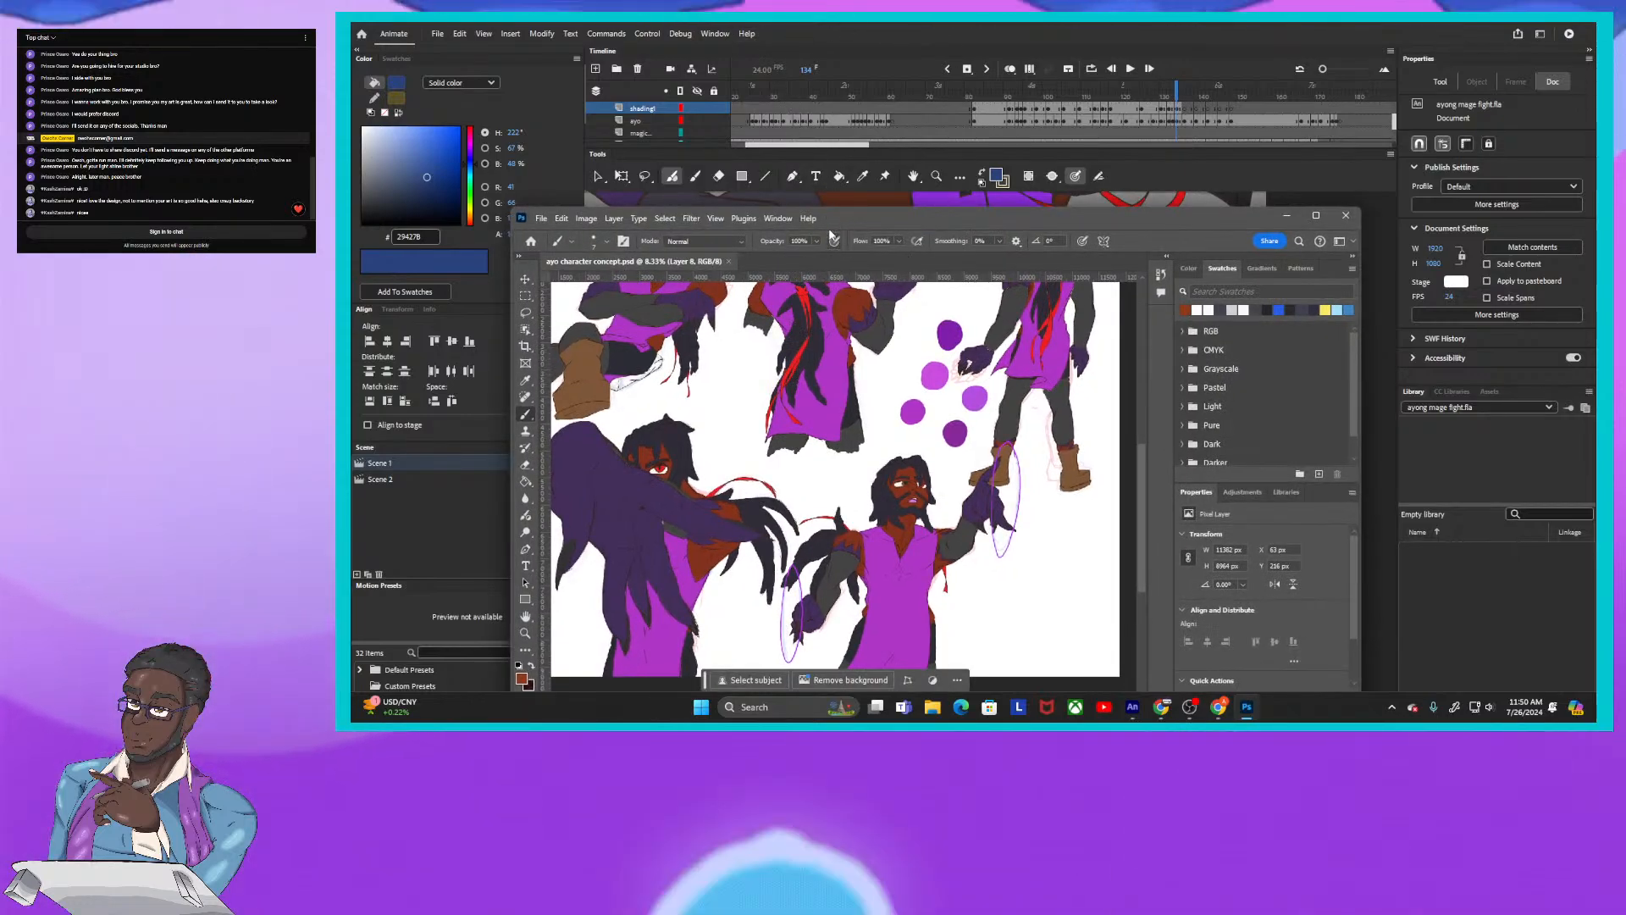
# Step: Back in Animate, fill the outlined shadow shapes on the shoulder, mid-back, lower back and hem fold of frame 134 with dark blue
pyautogui.click(1485, 90)
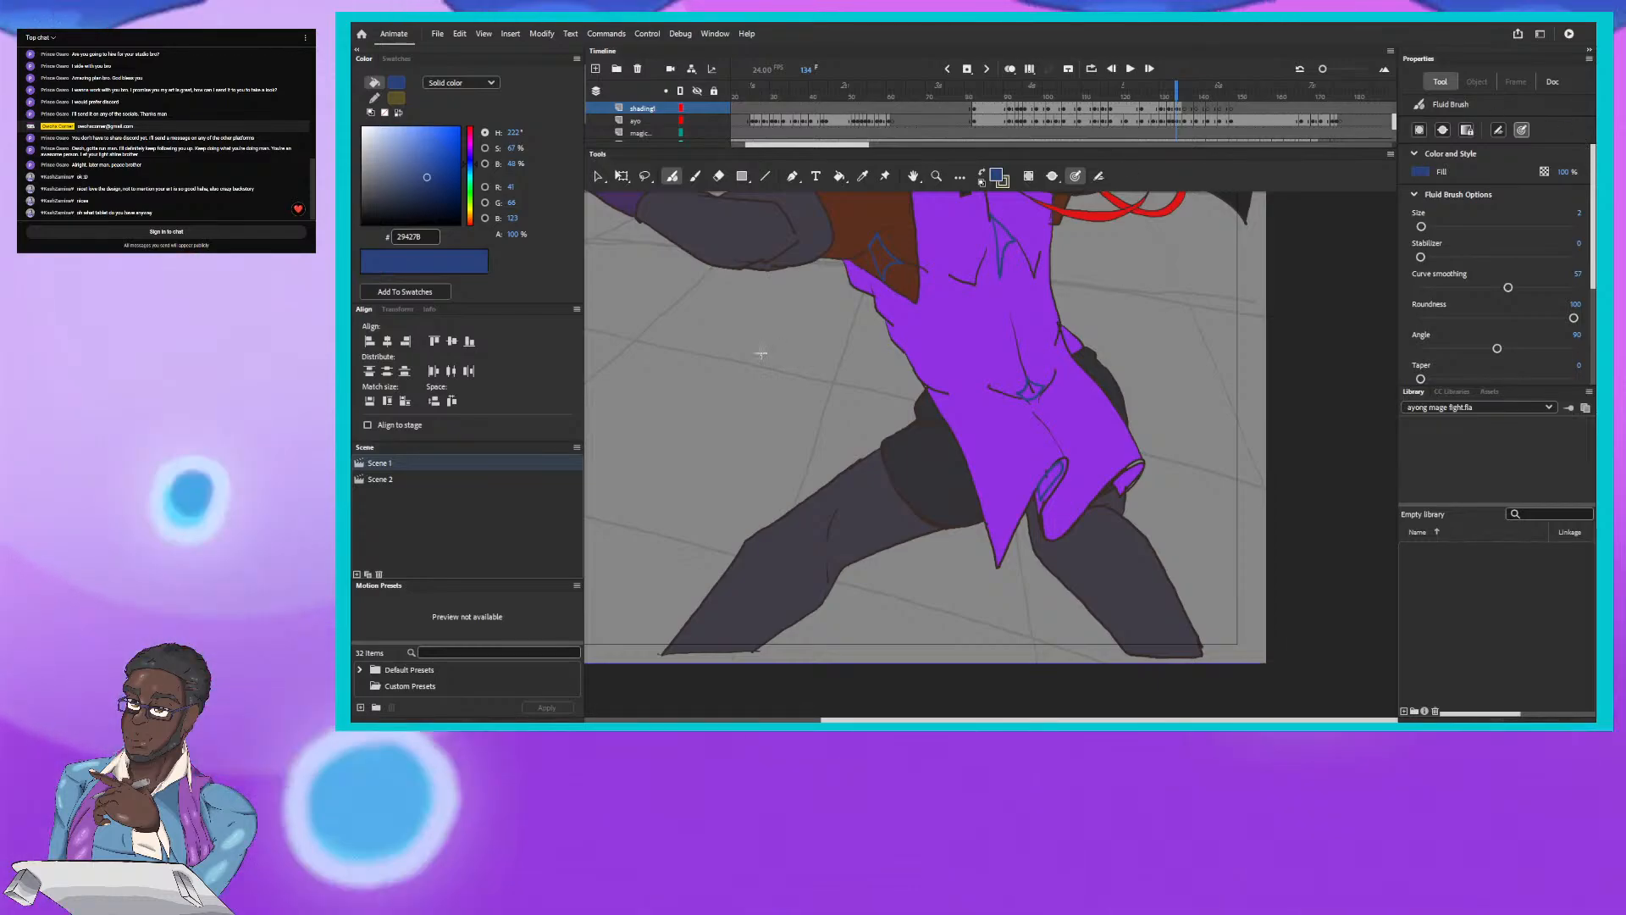
pyautogui.click(840, 177)
pyautogui.click(881, 261)
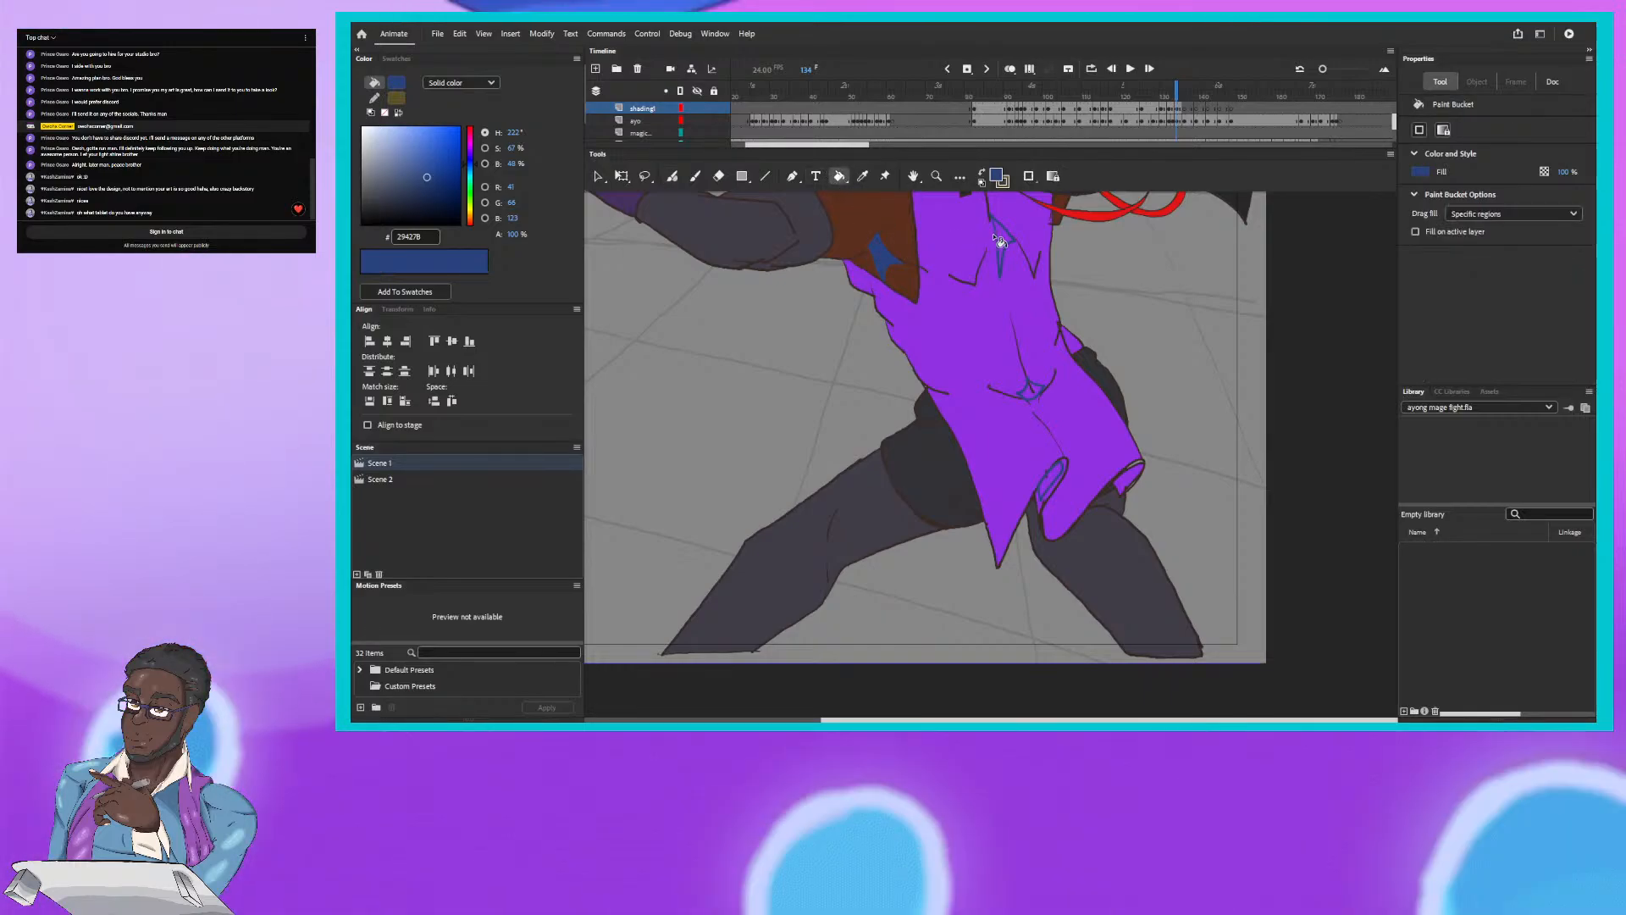
pyautogui.click(1000, 241)
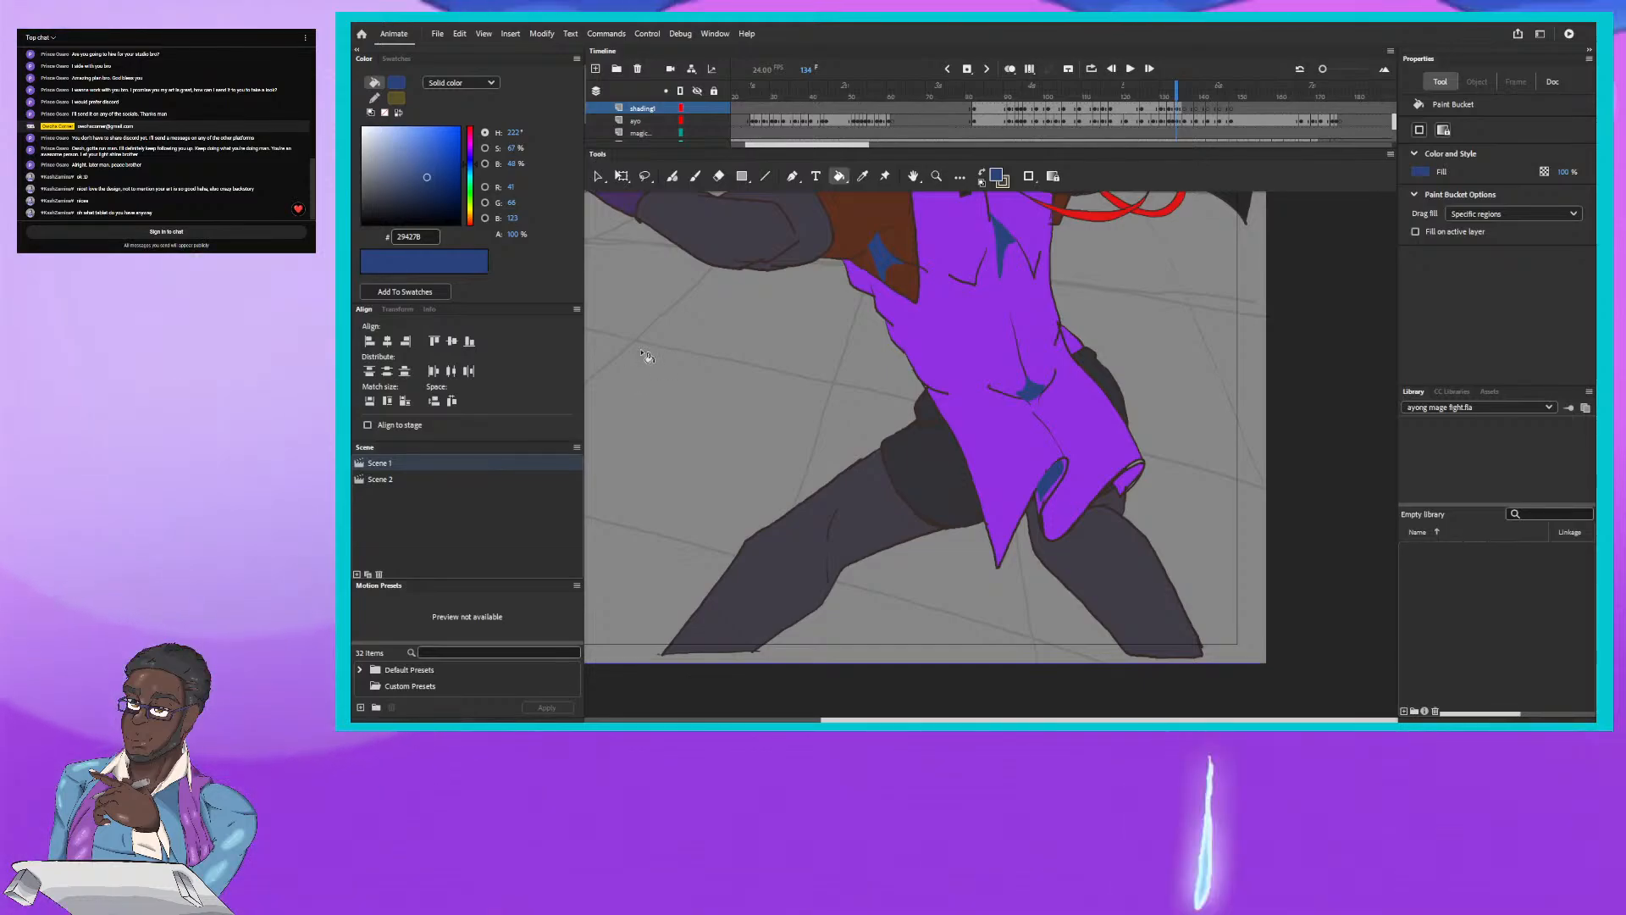
# Step: Using frame 133 as reference, outline and fill dark blue shadows on the outstretched leg's thigh and shin on frame 134
pyautogui.click(1175, 88)
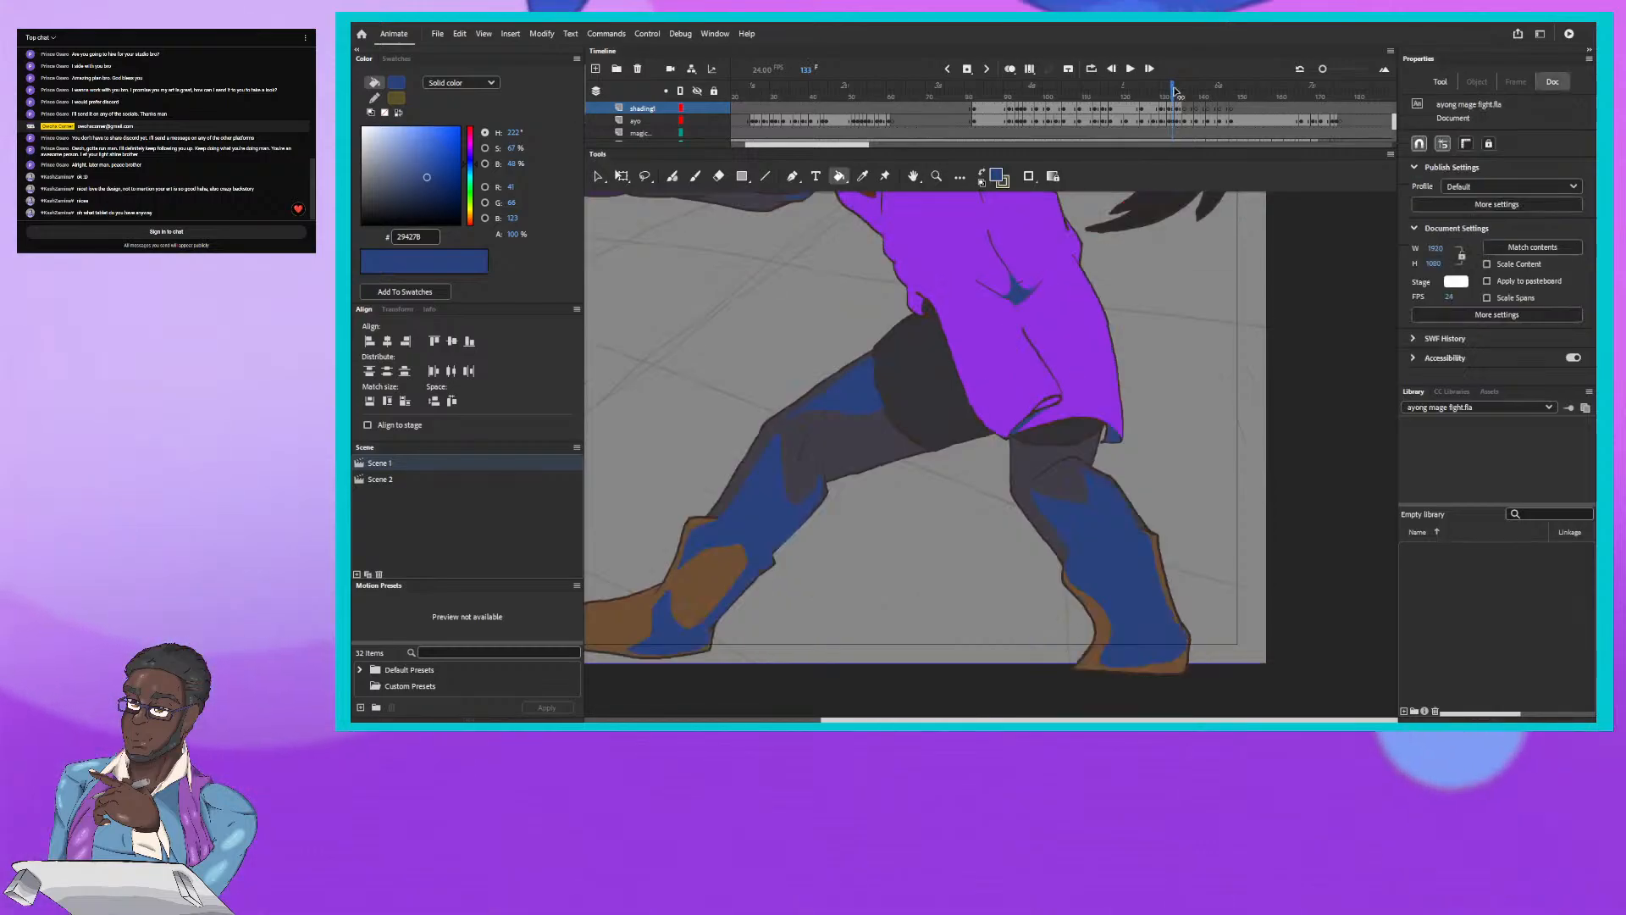
pyautogui.click(1176, 89)
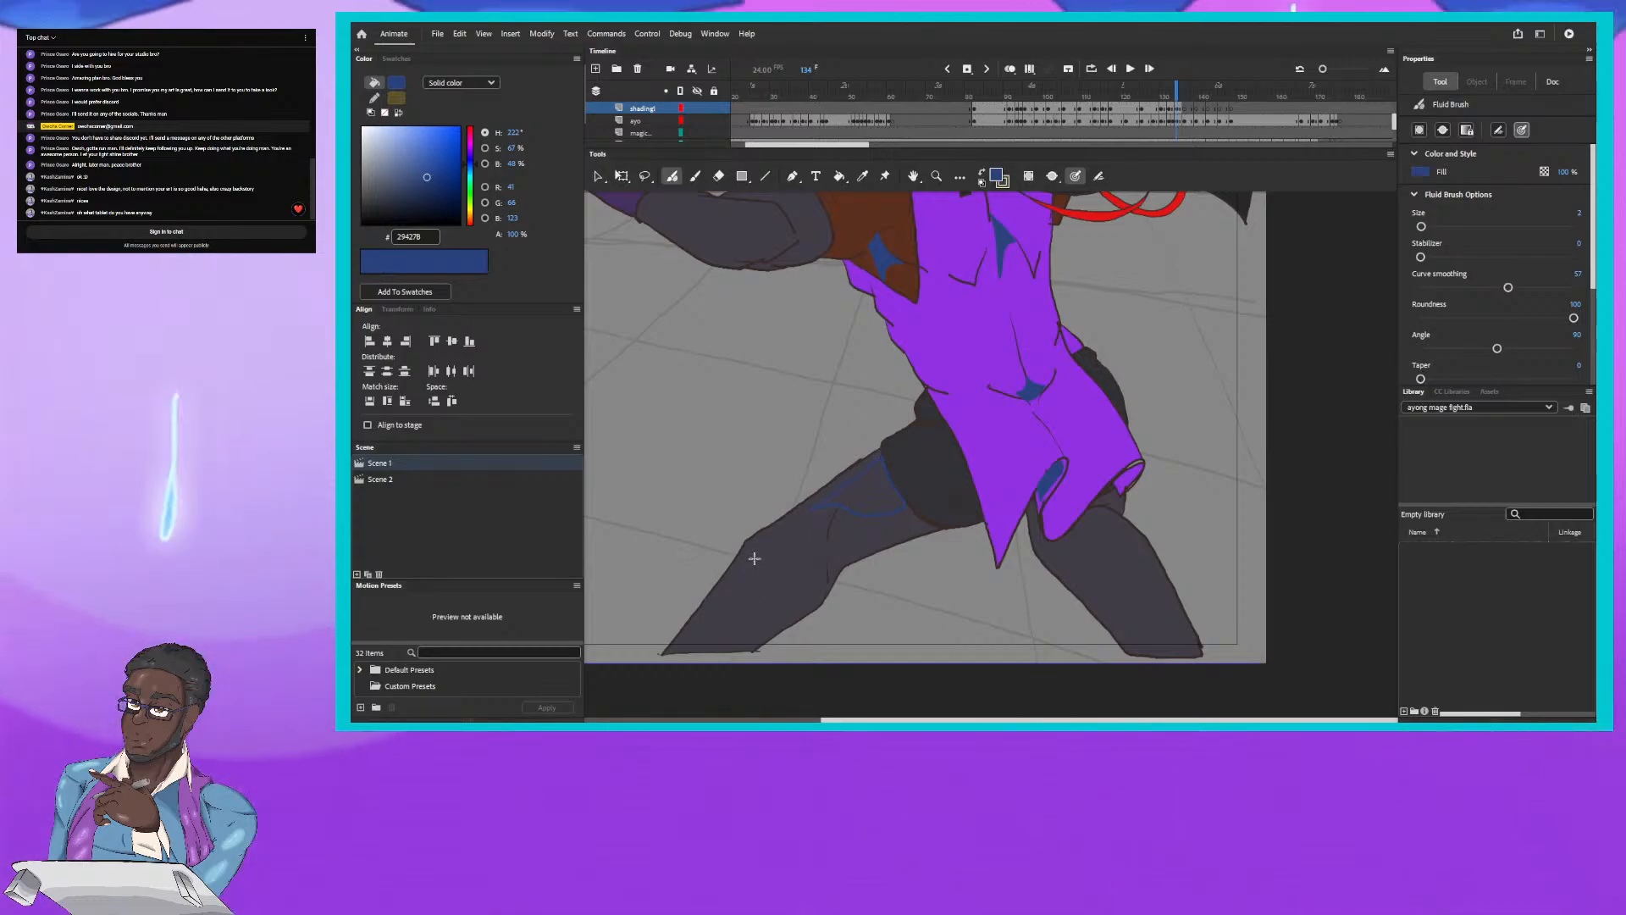
pyautogui.click(1175, 91)
pyautogui.click(1179, 92)
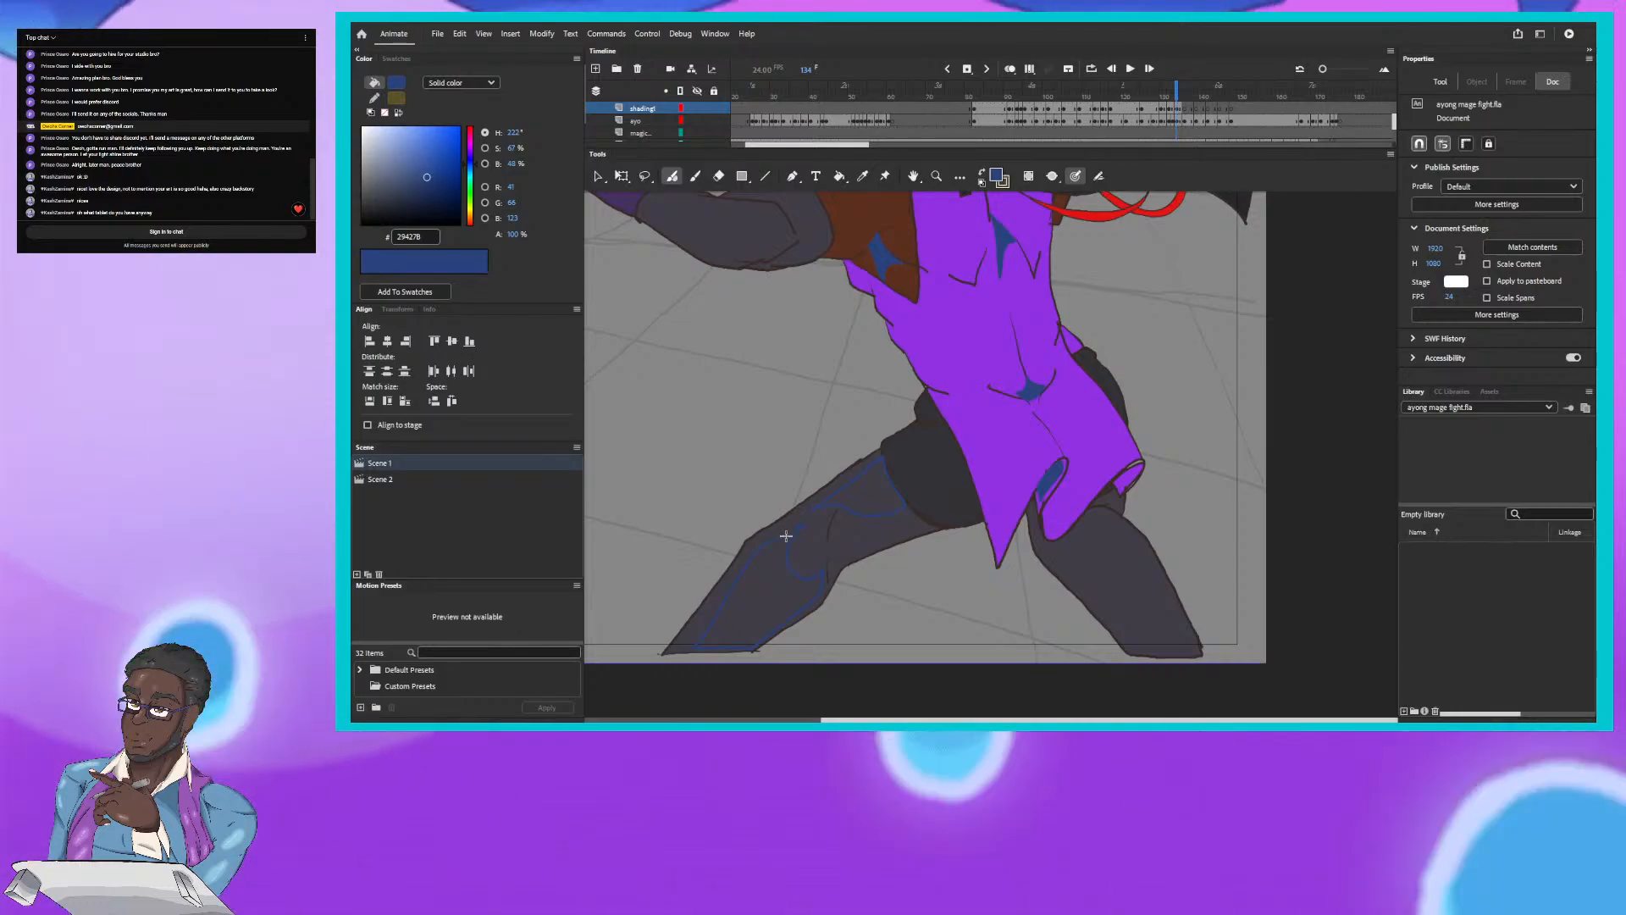
pyautogui.moveTo(803, 525); pyautogui.dragTo(768, 543)
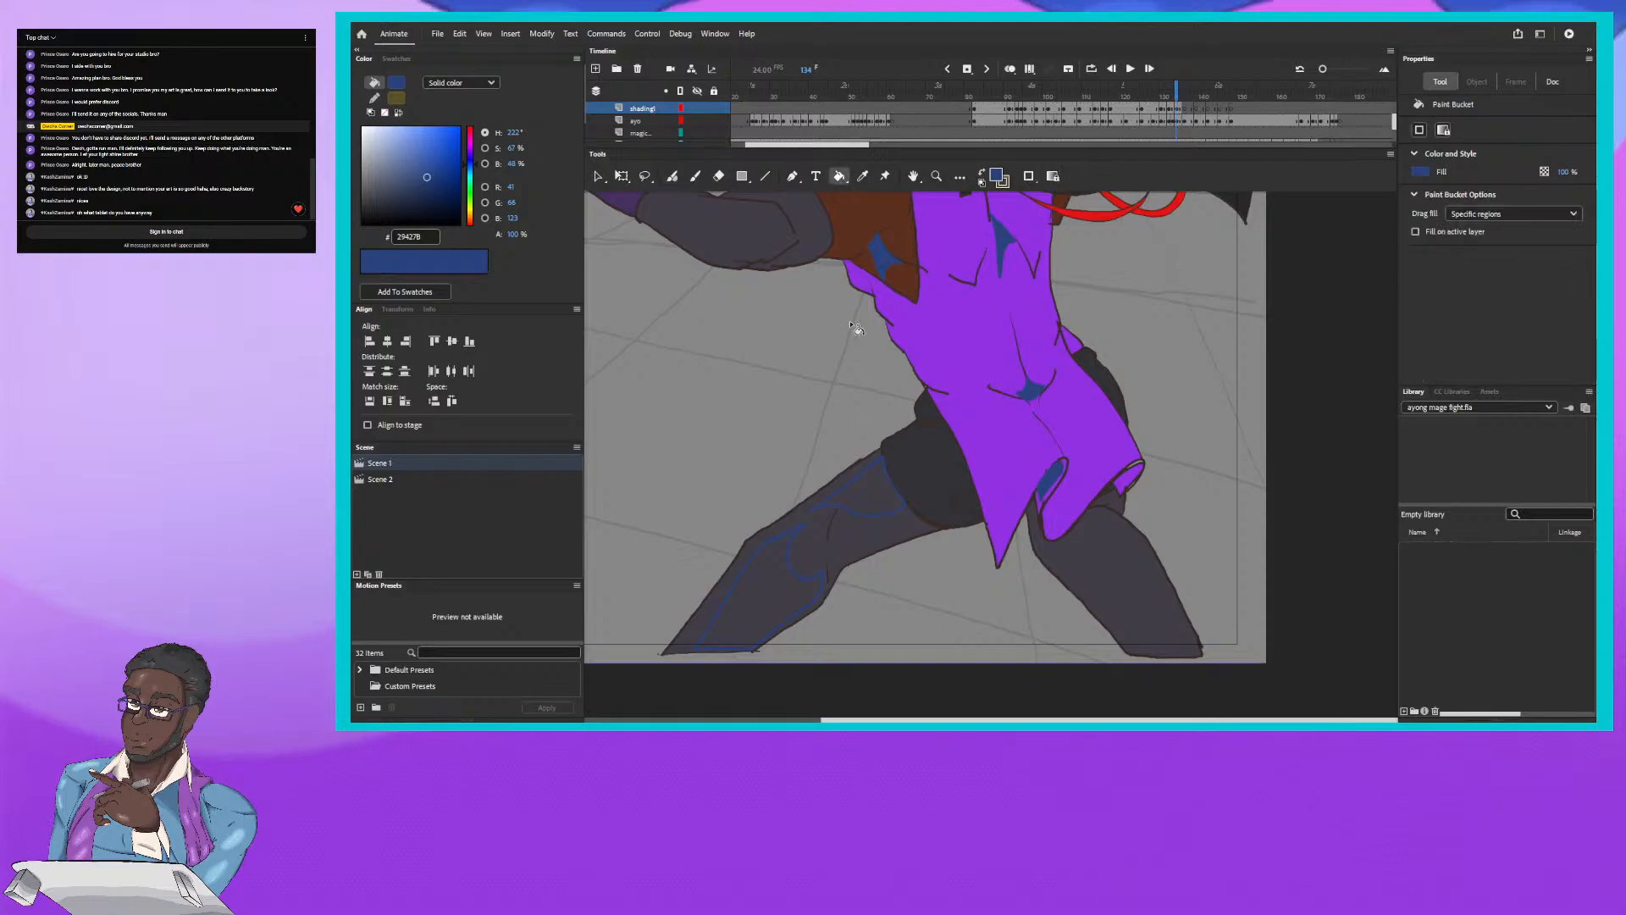
pyautogui.click(759, 587)
pyautogui.click(869, 487)
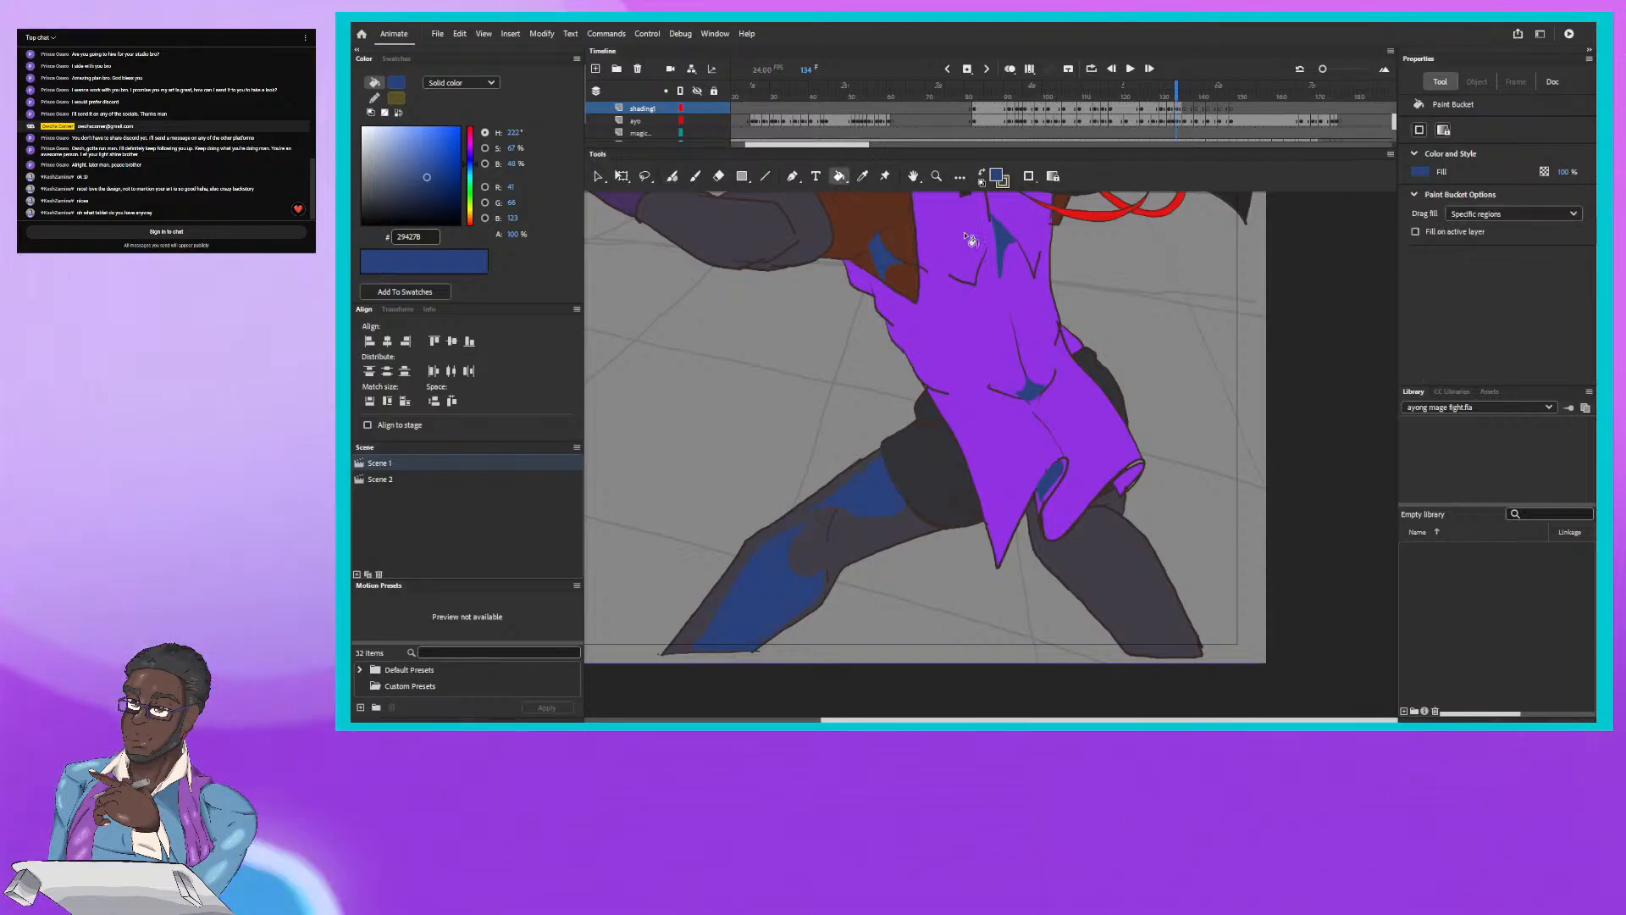
# Step: Outline and fill a dark blue shadow along the mage's other leg, from below the tunic hem down to the ankle
pyautogui.moveTo(1177, 93); pyautogui.dragTo(1178, 95)
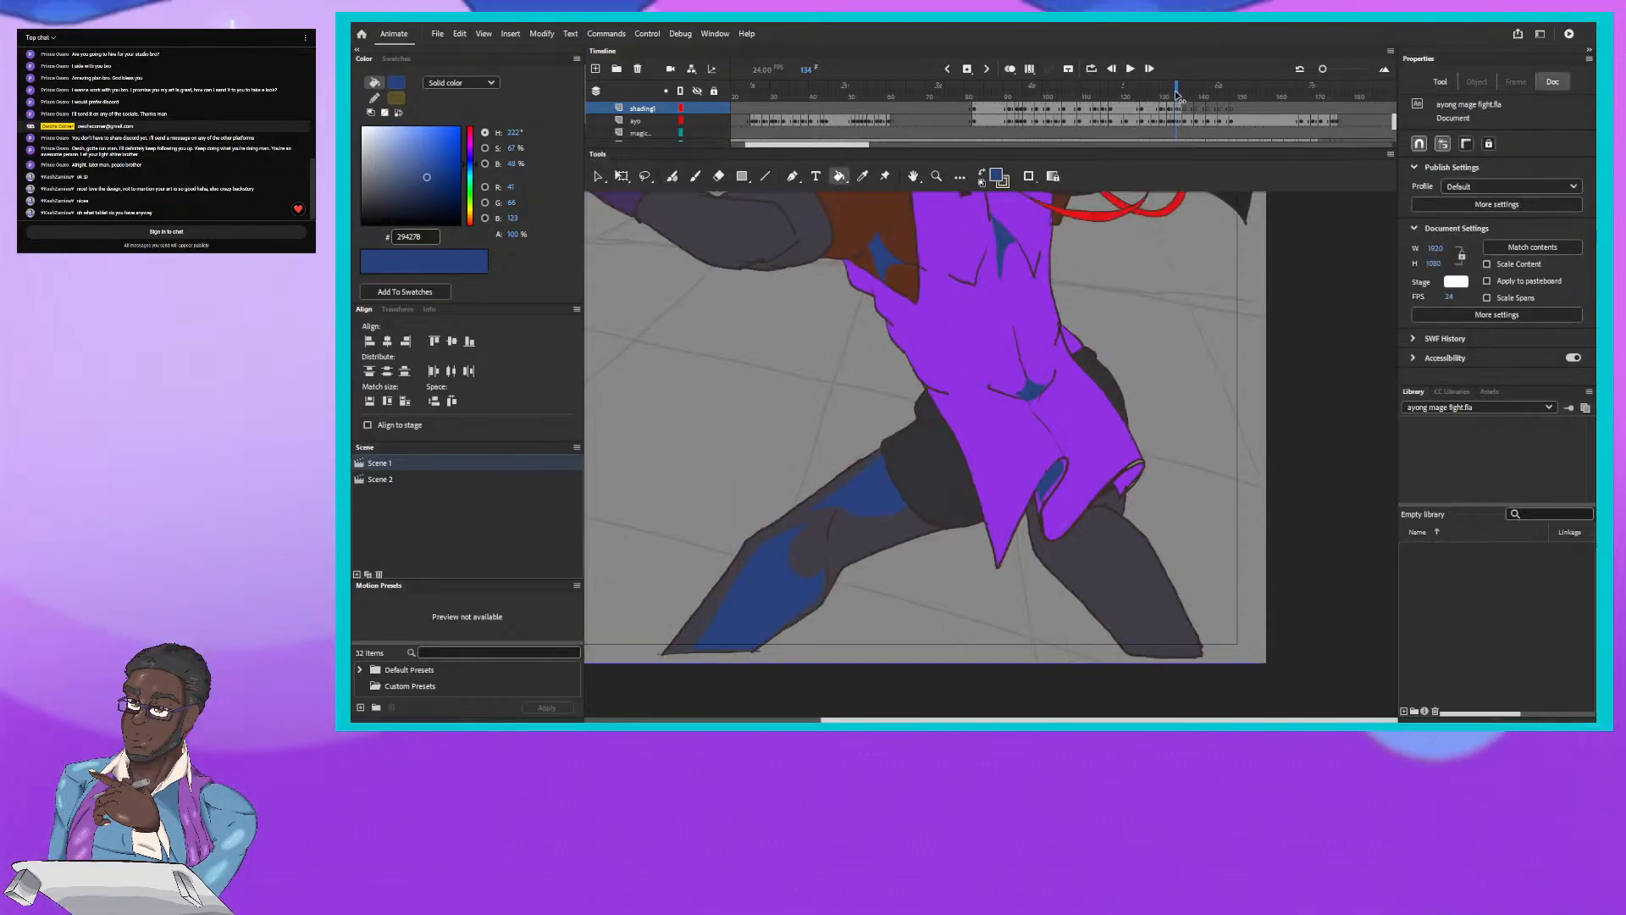
pyautogui.click(671, 175)
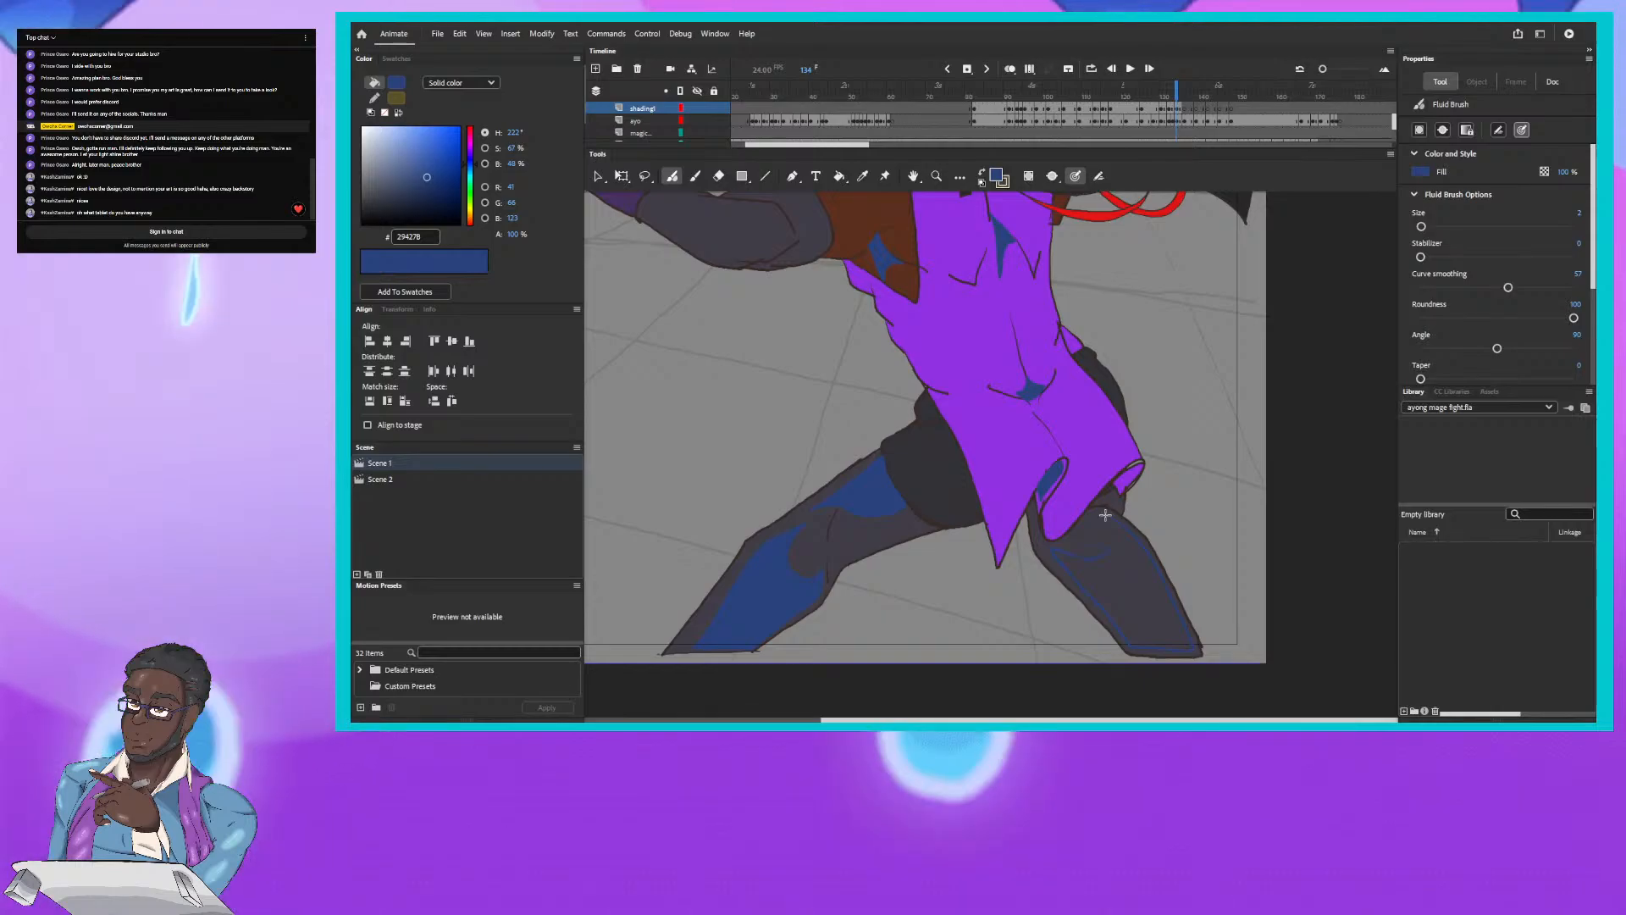
pyautogui.moveTo(1105, 515); pyautogui.dragTo(1116, 515)
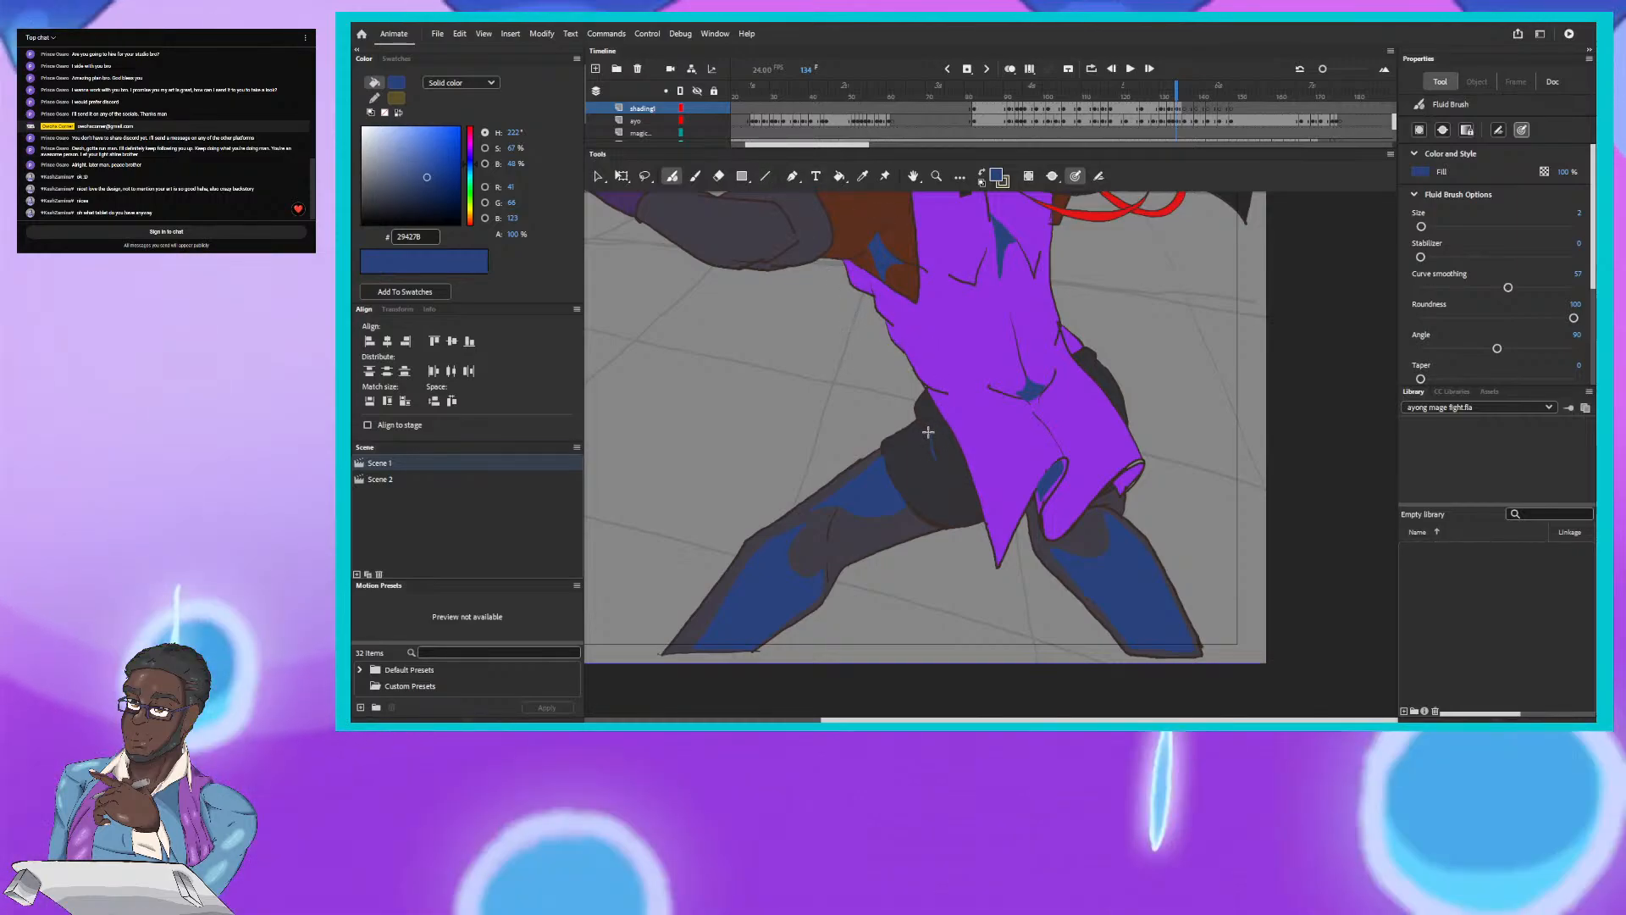
# Step: Outline small shadow shapes on the shorts, and outline and fill dark blue shadows on the tunic's two hem folds
pyautogui.moveTo(928, 432); pyautogui.dragTo(936, 459)
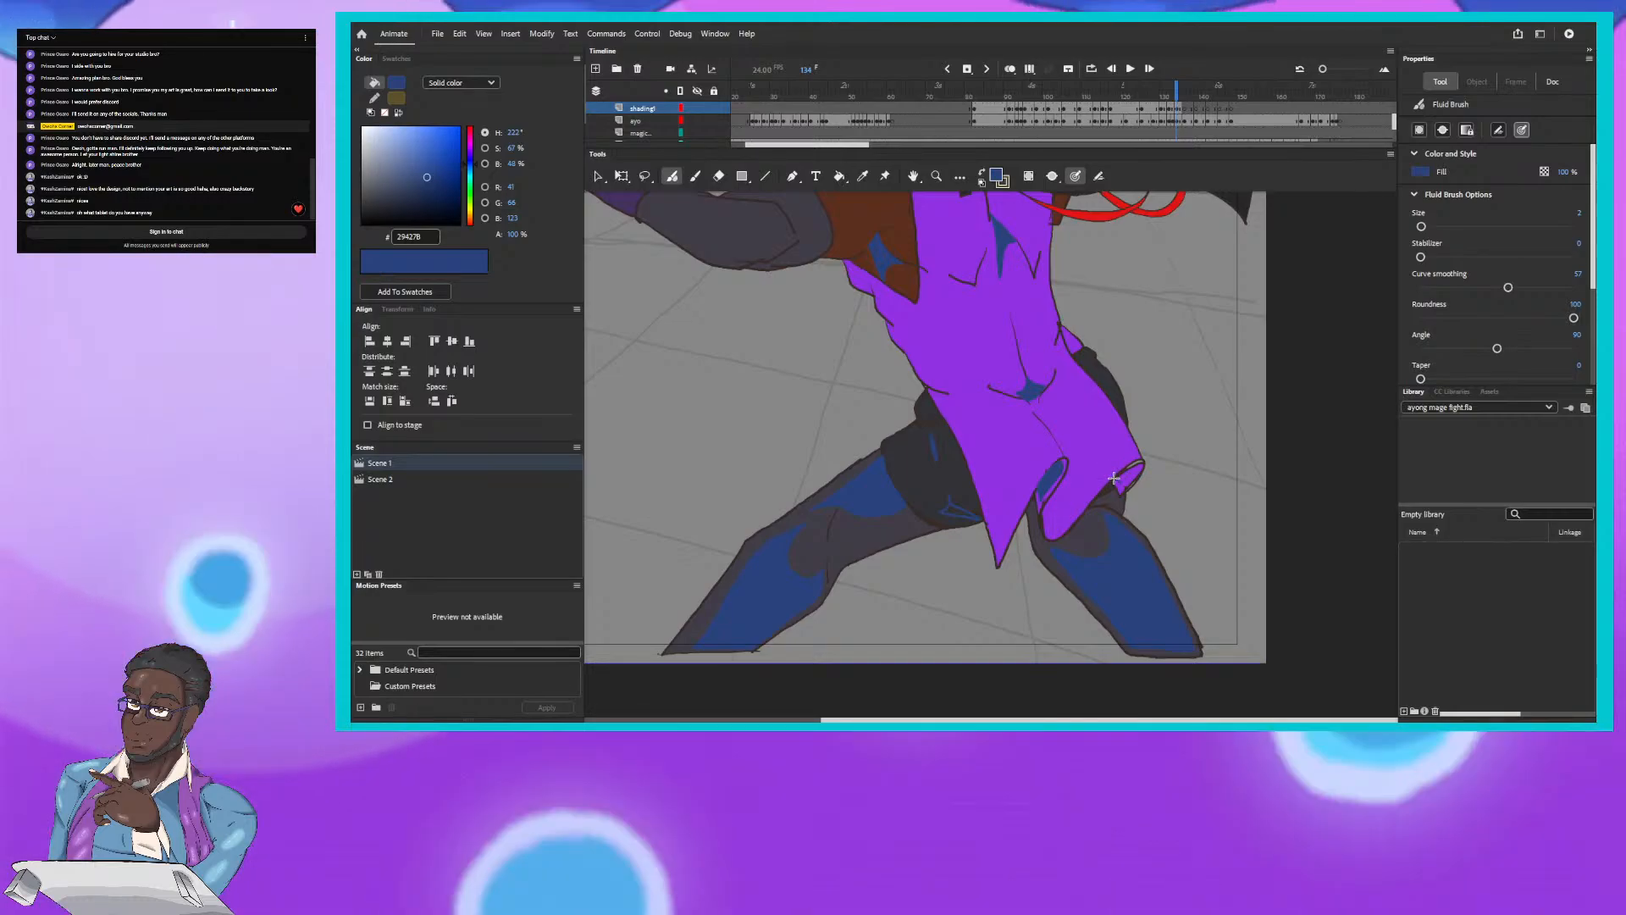
pyautogui.moveTo(1114, 477); pyautogui.dragTo(1120, 486)
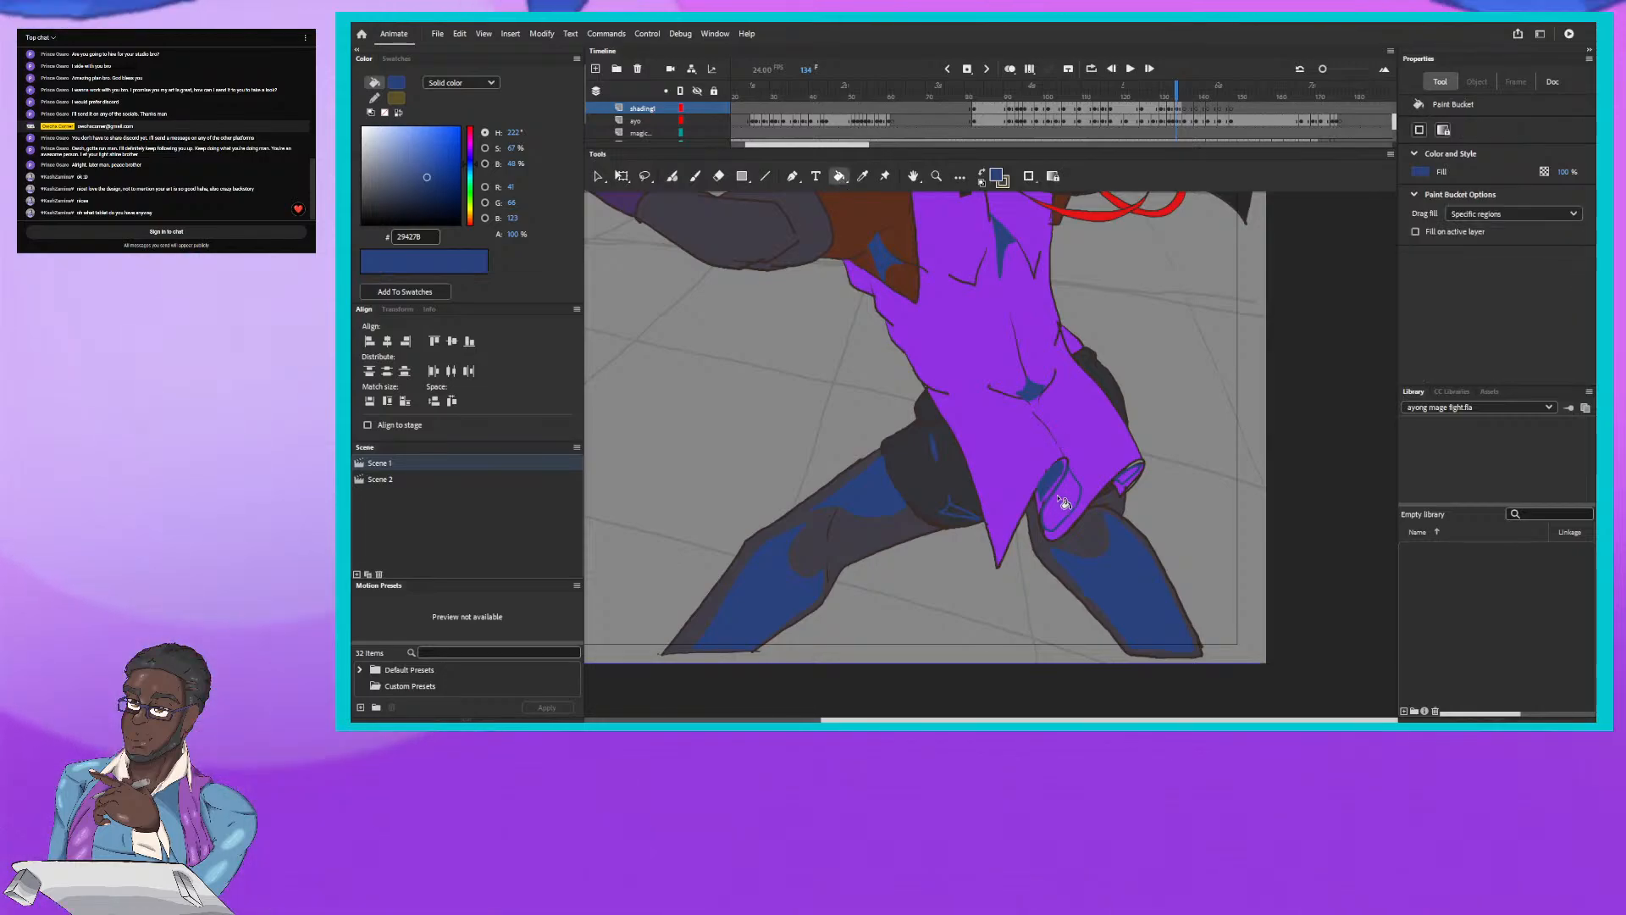
pyautogui.click(1124, 477)
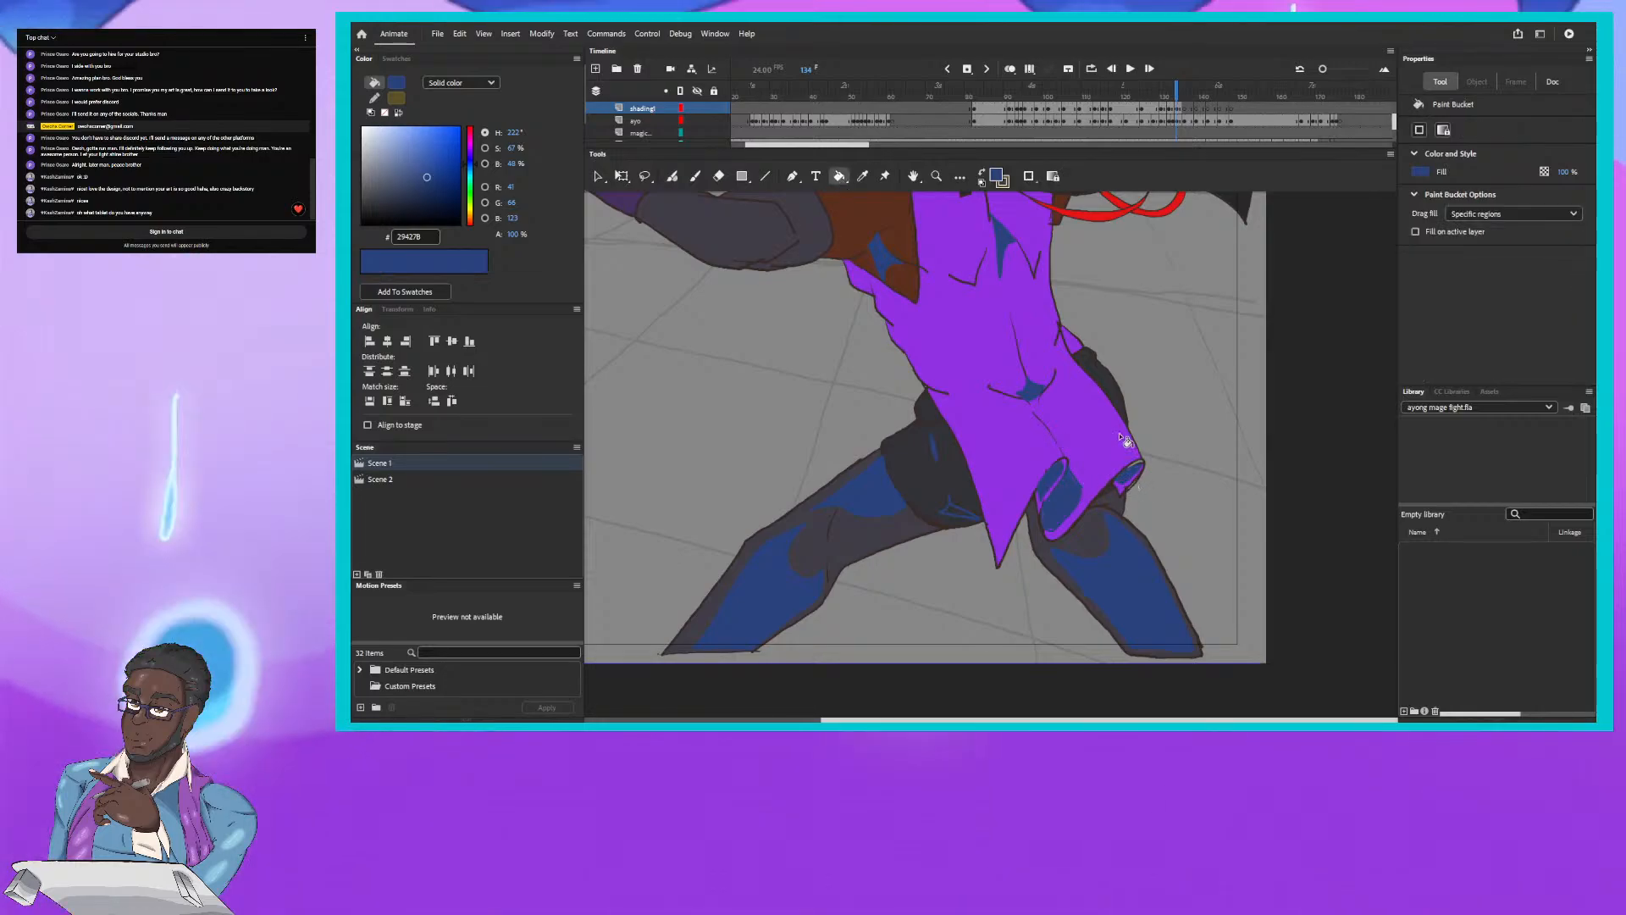
# Step: Outline and fill dark blue shadows on the mage's extended arm and bare shoulder on frame 134
pyautogui.scroll(5, 889, 285)
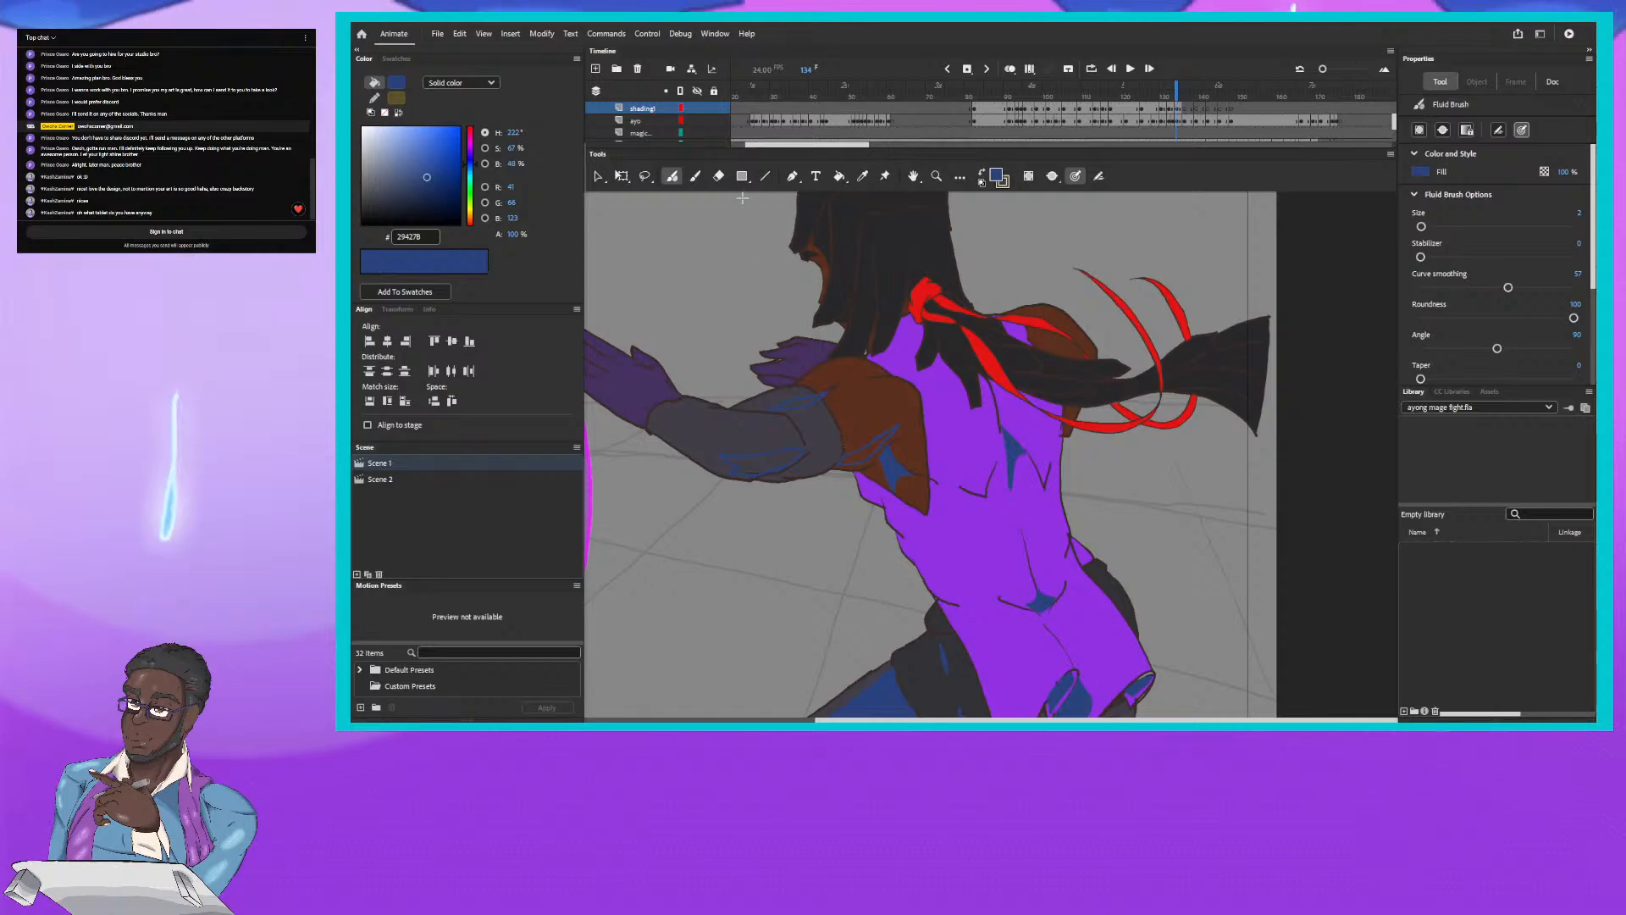
pyautogui.press('k')
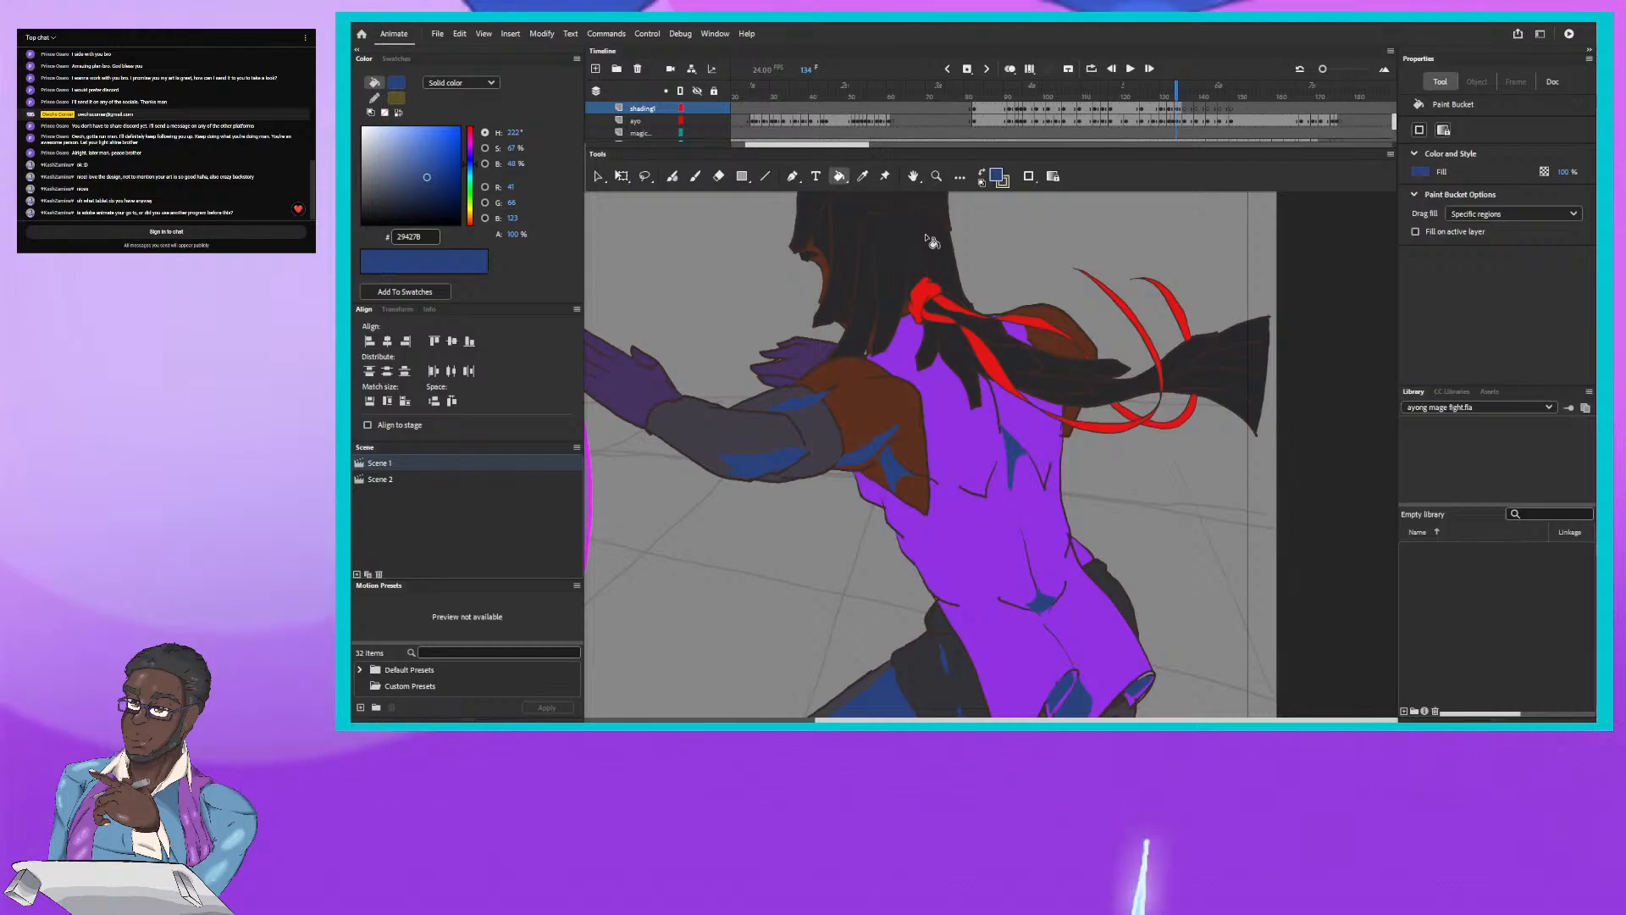
# Step: Step back and forth through frames 127 to 134 to compare the shading across the mage's turn
pyautogui.moveTo(1176, 91); pyautogui.dragTo(1145, 91)
pyautogui.press('.')
pyautogui.press('.')
pyautogui.press('.')
pyautogui.press('.')
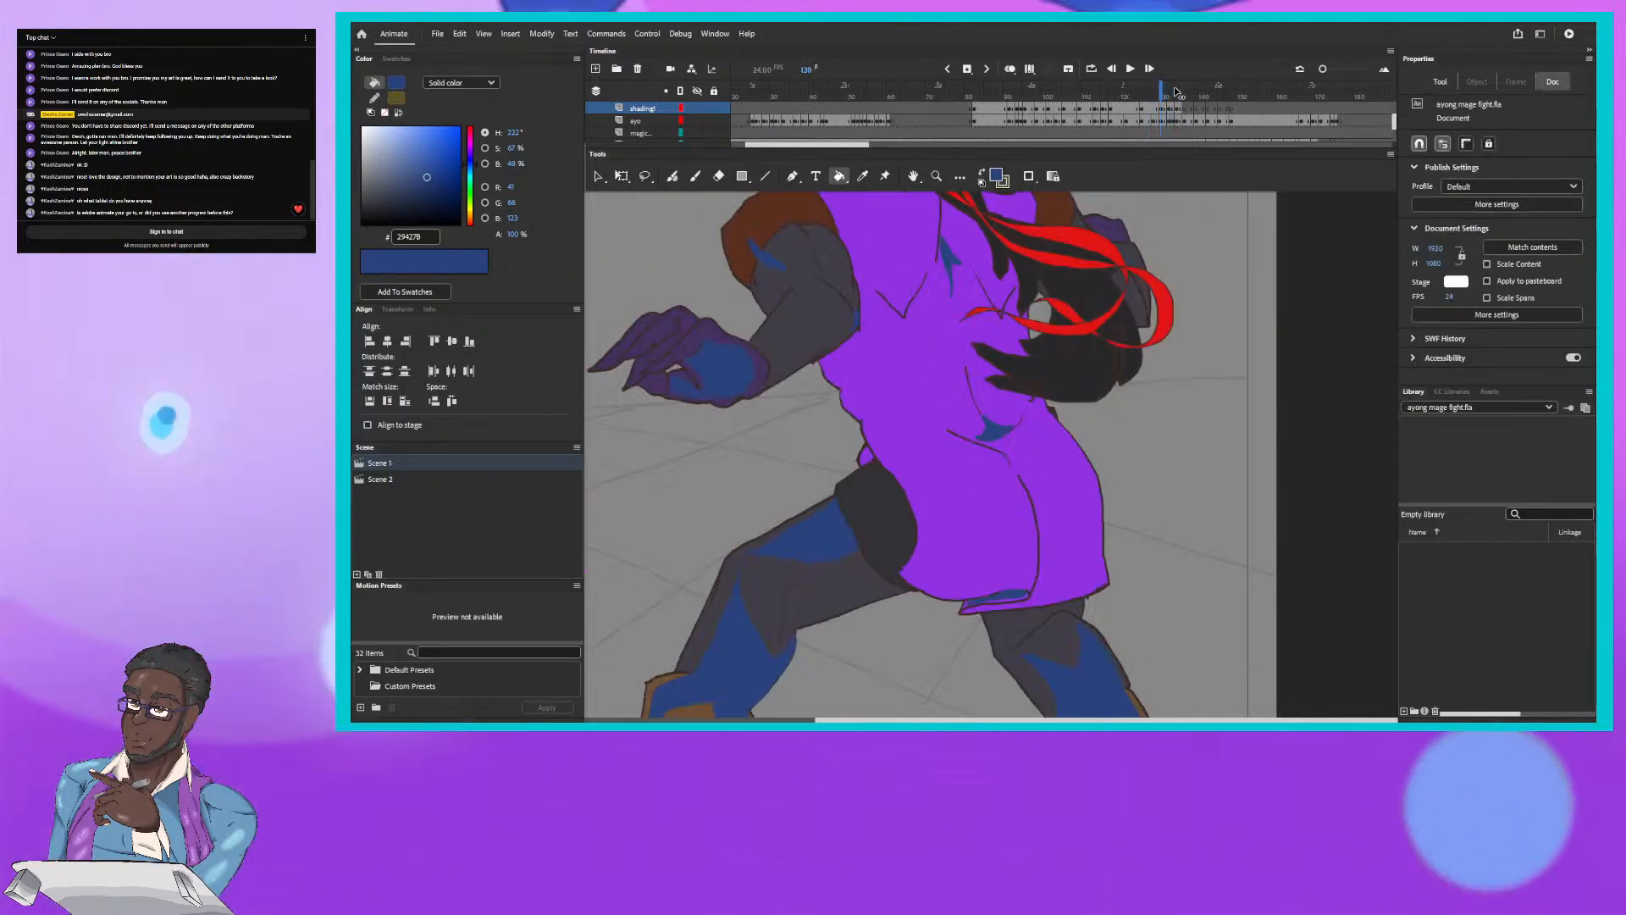
pyautogui.press(',')
pyautogui.press(',')
pyautogui.press(',')
pyautogui.press(',')
pyautogui.press(',')
pyautogui.press(',')
pyautogui.press(',')
pyautogui.press(',')
pyautogui.press(',')
pyautogui.press(',')
pyautogui.press(',')
pyautogui.press(',')
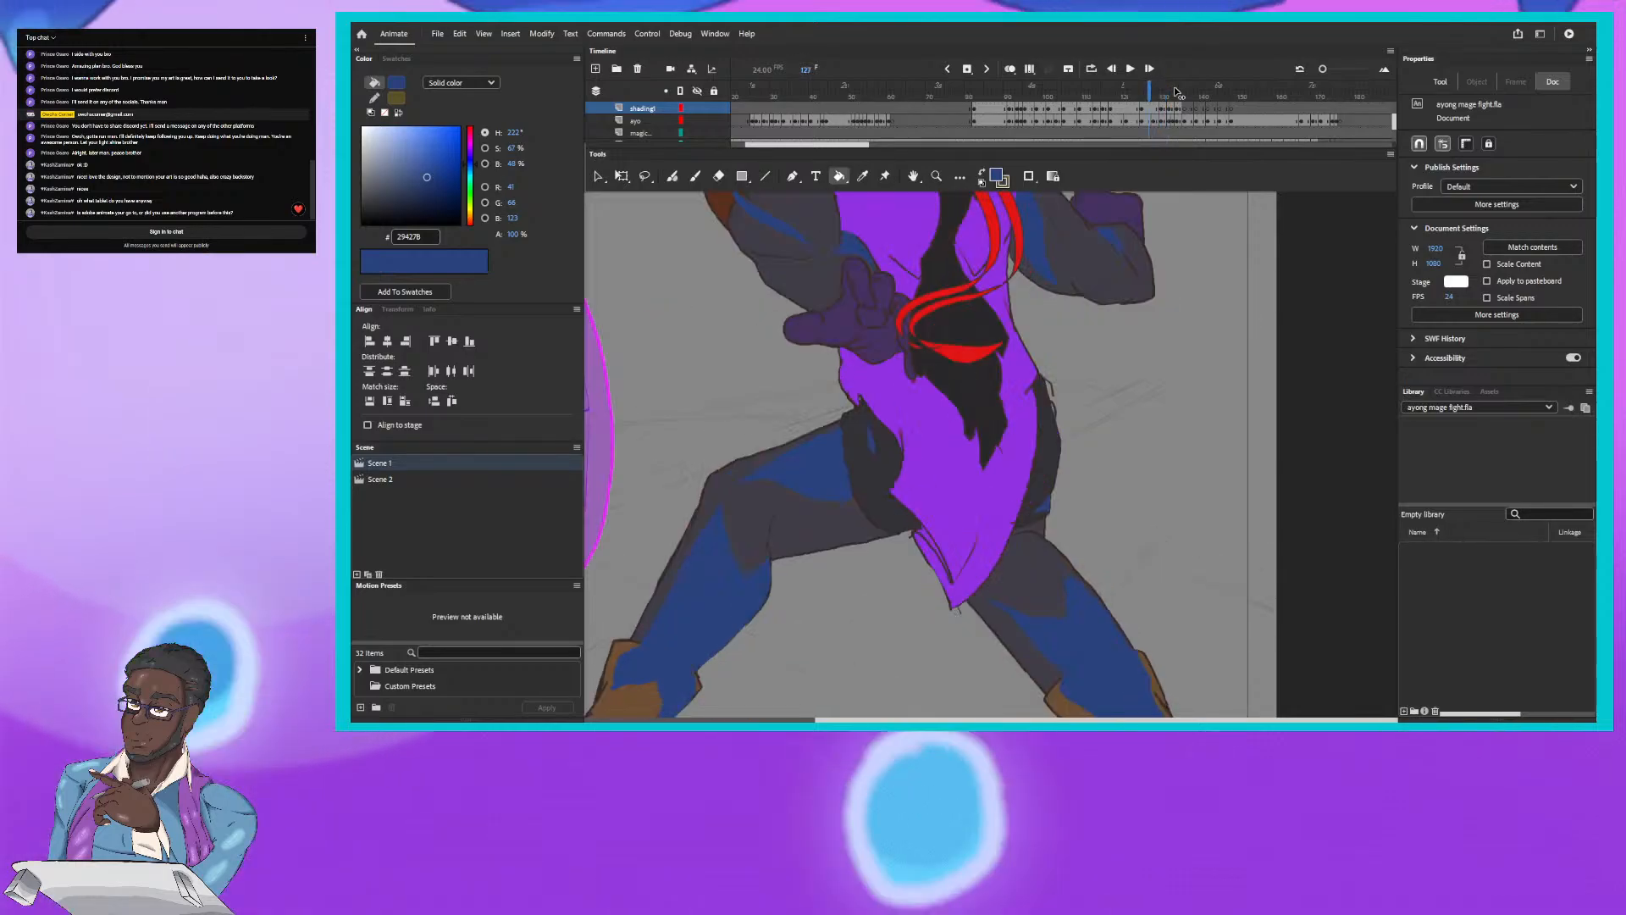
pyautogui.press('.')
pyautogui.press('.')
pyautogui.press('.')
pyautogui.press('.')
pyautogui.press('.')
pyautogui.press('.')
pyautogui.press('.')
pyautogui.press('.')
pyautogui.press('.')
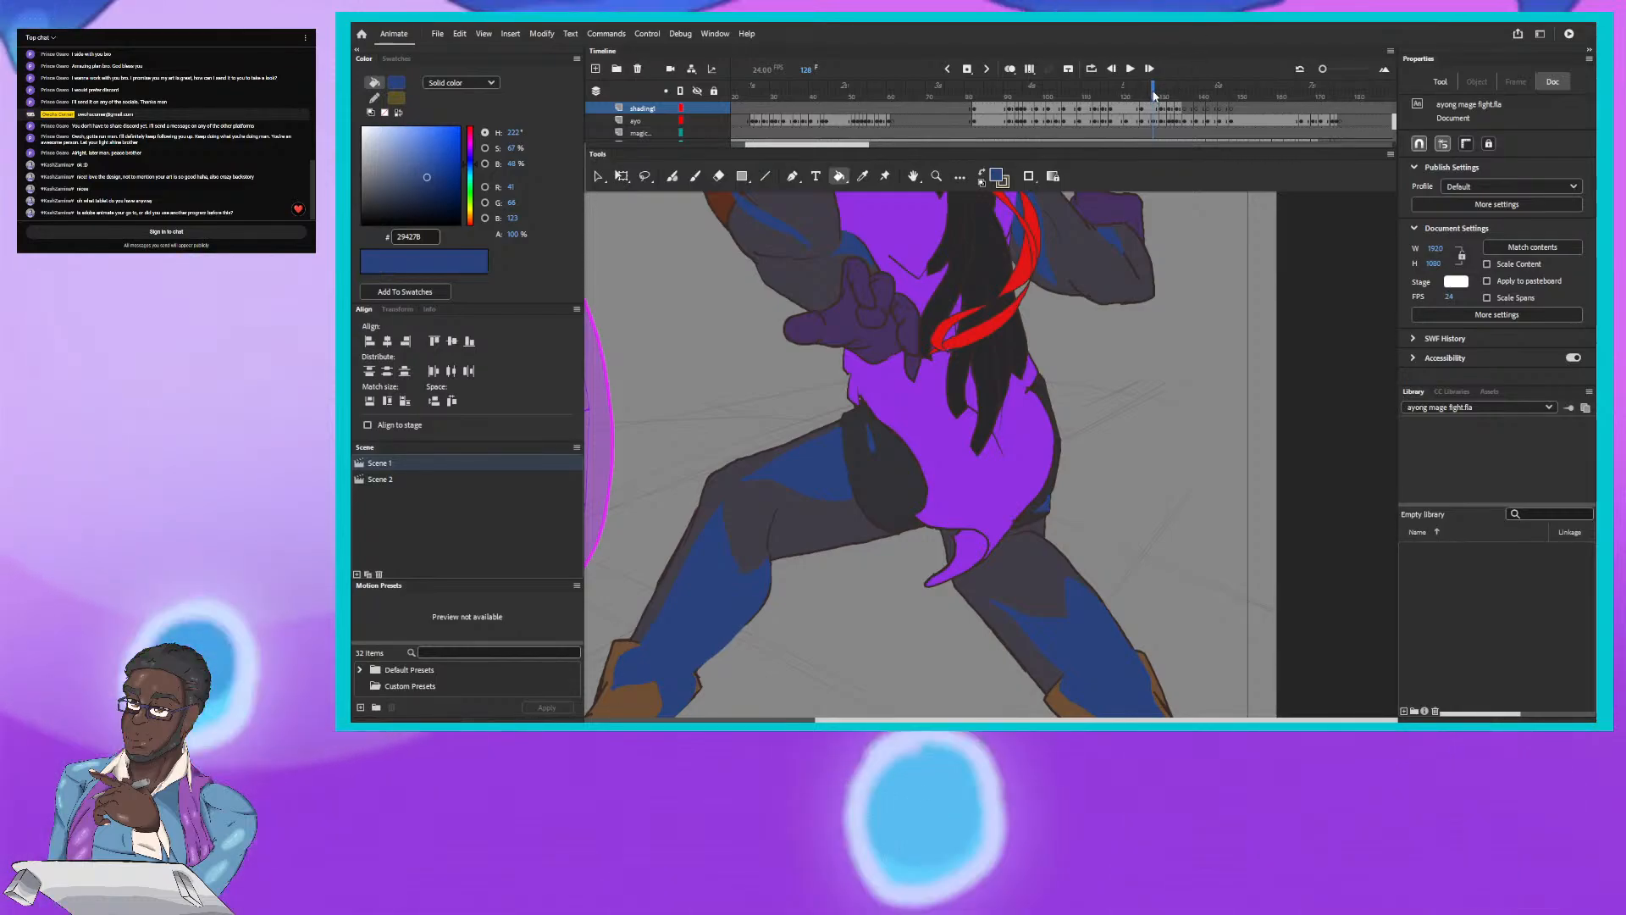
pyautogui.moveTo(1172, 91); pyautogui.dragTo(1154, 91)
pyautogui.press('.')
pyautogui.press('.')
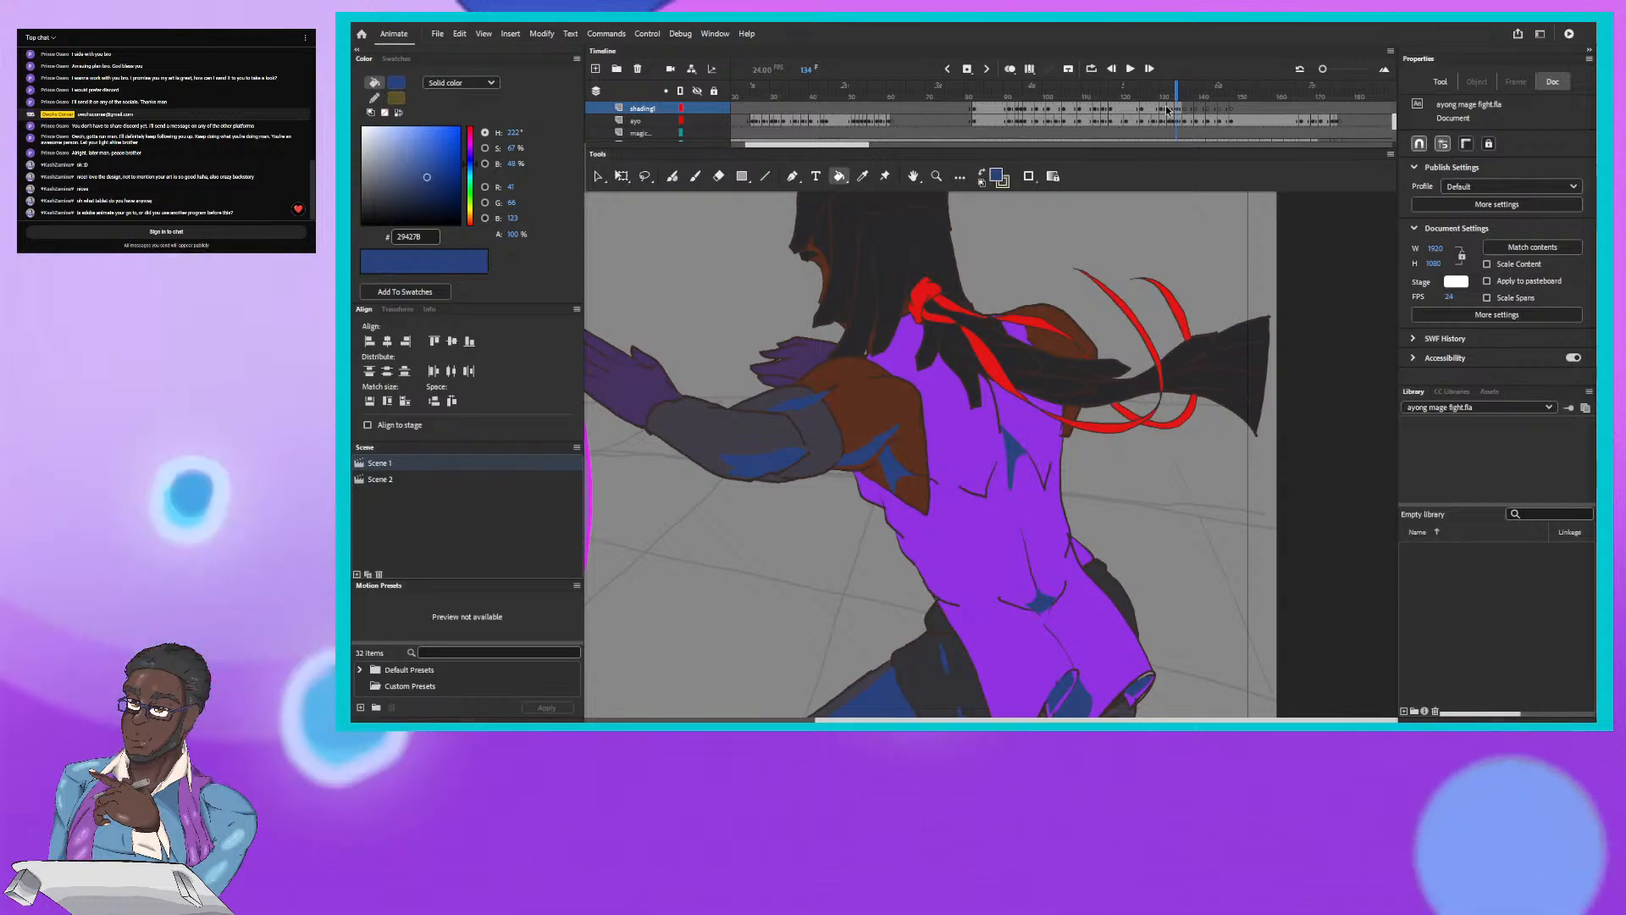
pyautogui.rightClick(895, 542)
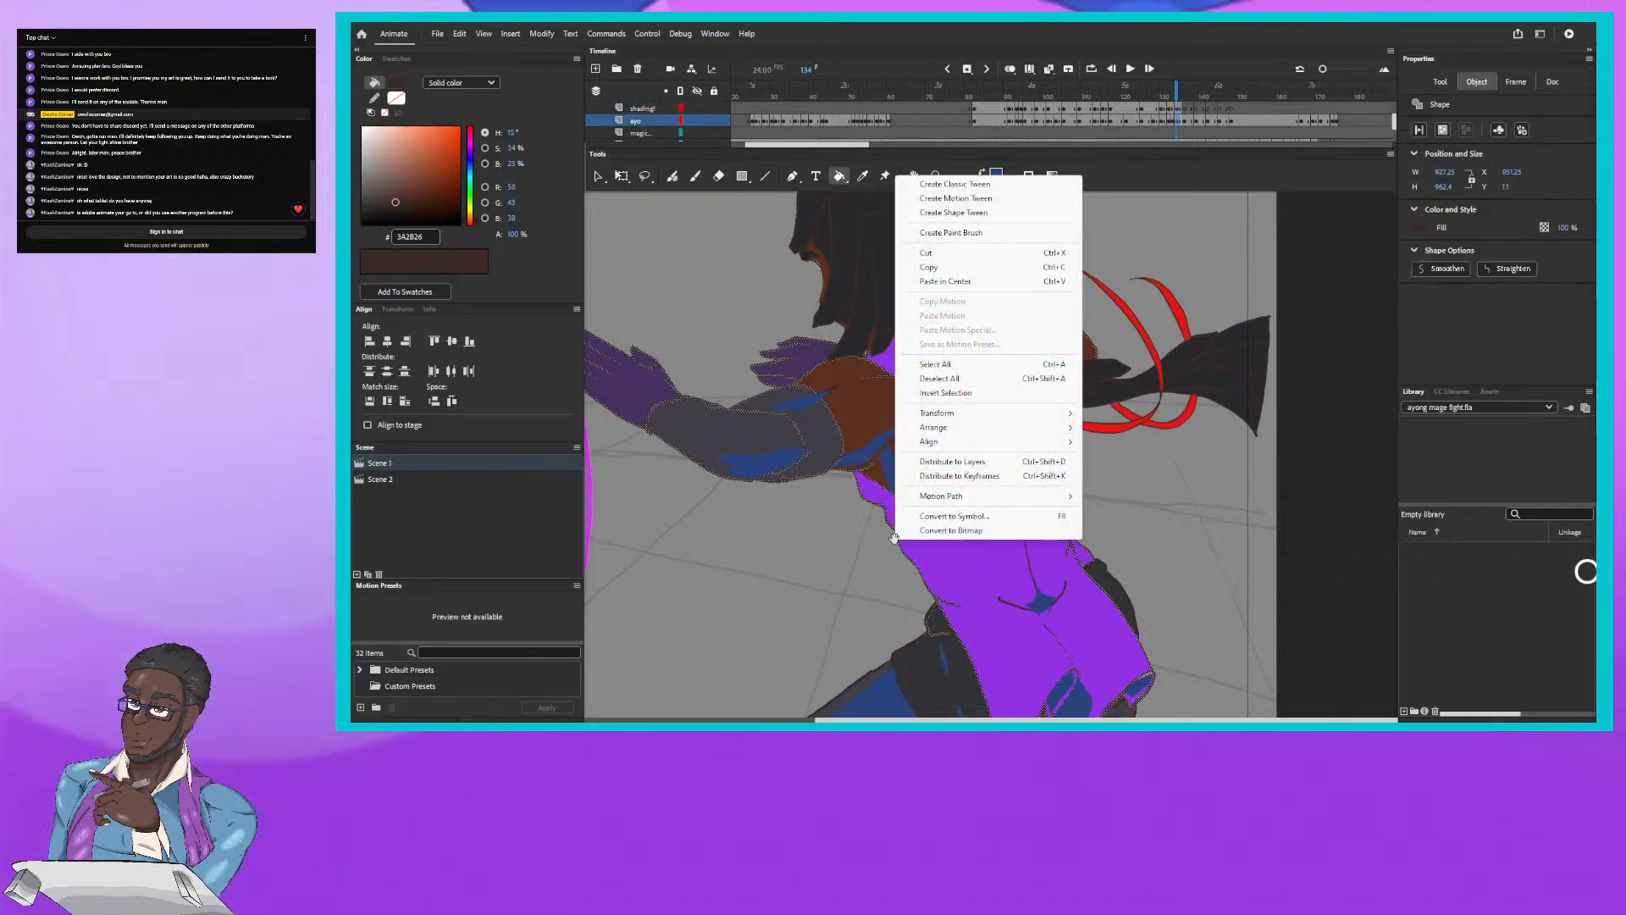
pyautogui.rightClick(1592, 579)
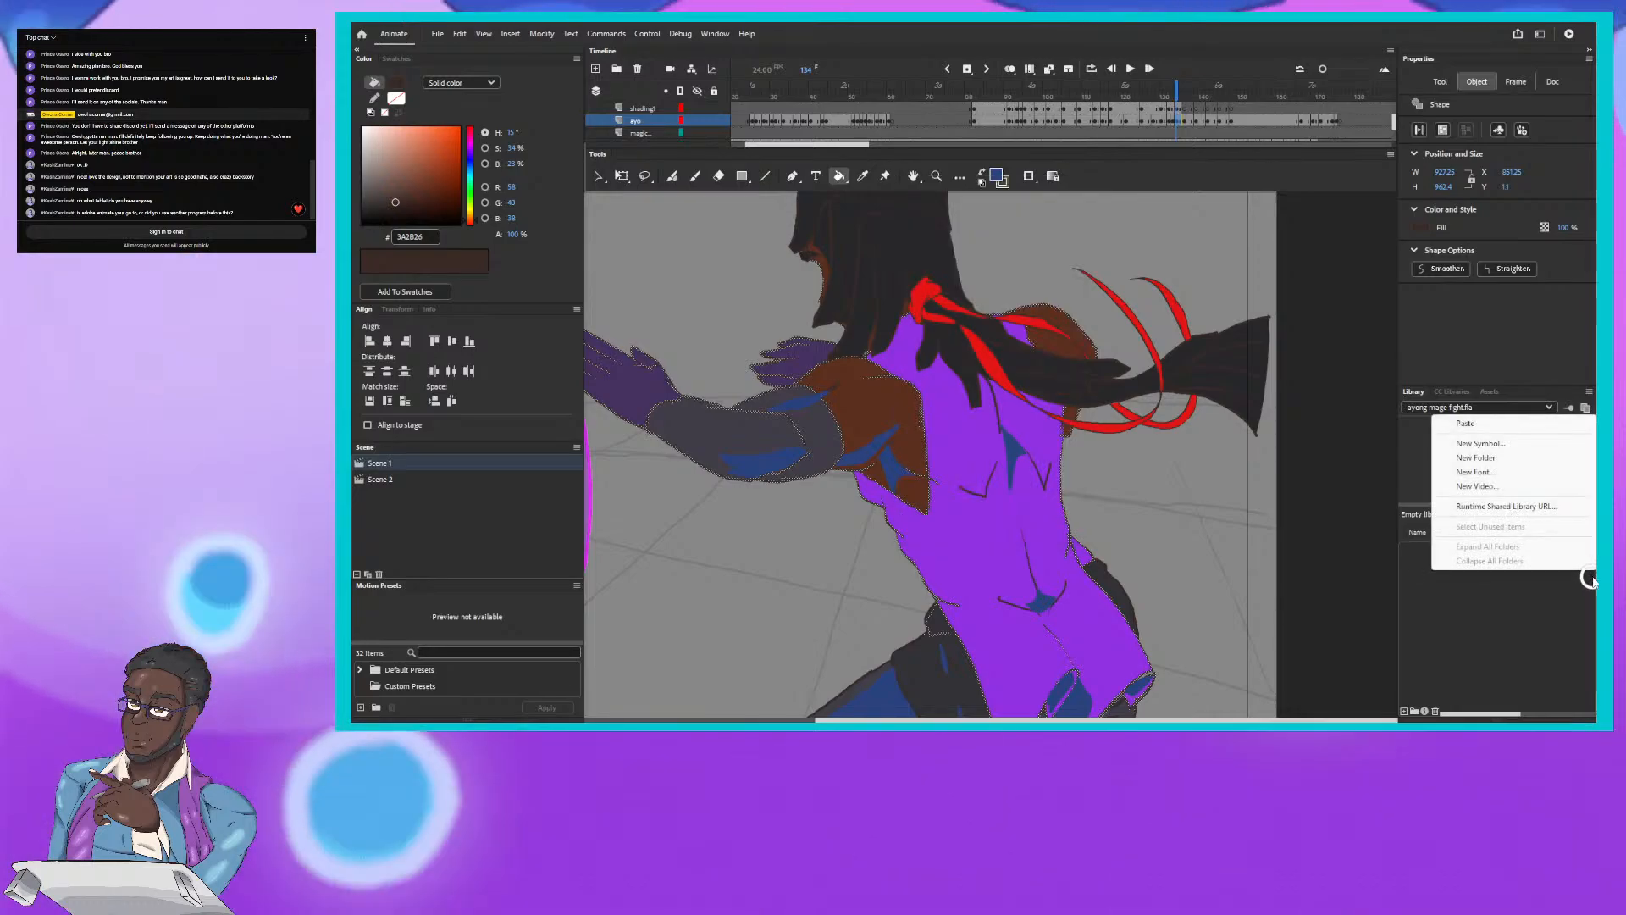
pyautogui.click(965, 410)
pyautogui.rightClick(974, 412)
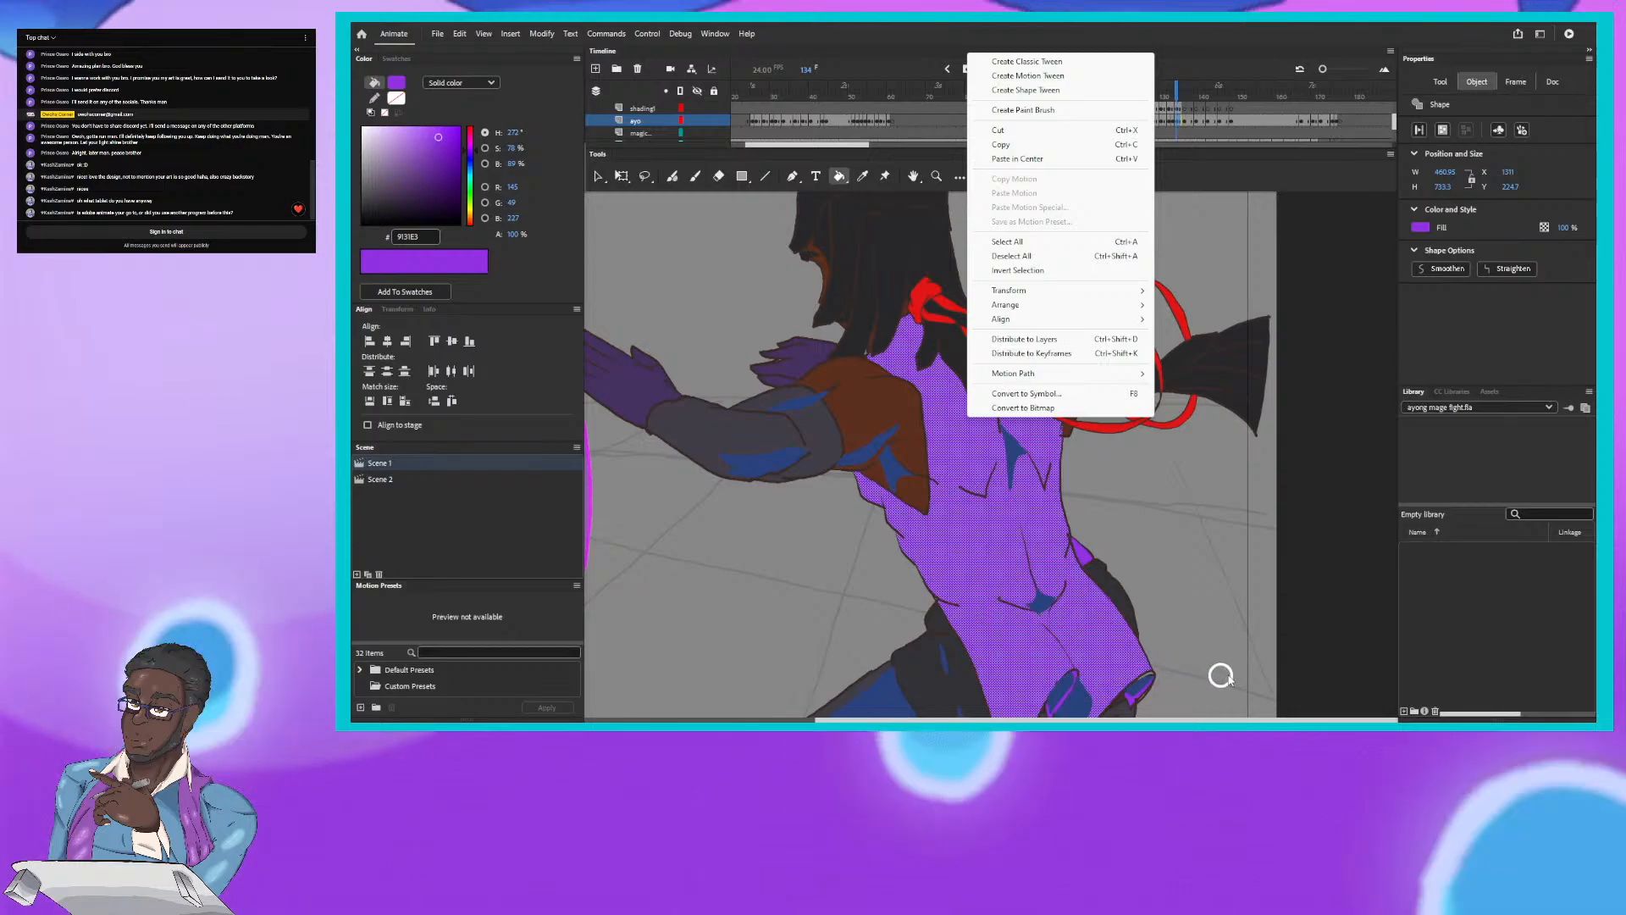
pyautogui.click(1592, 598)
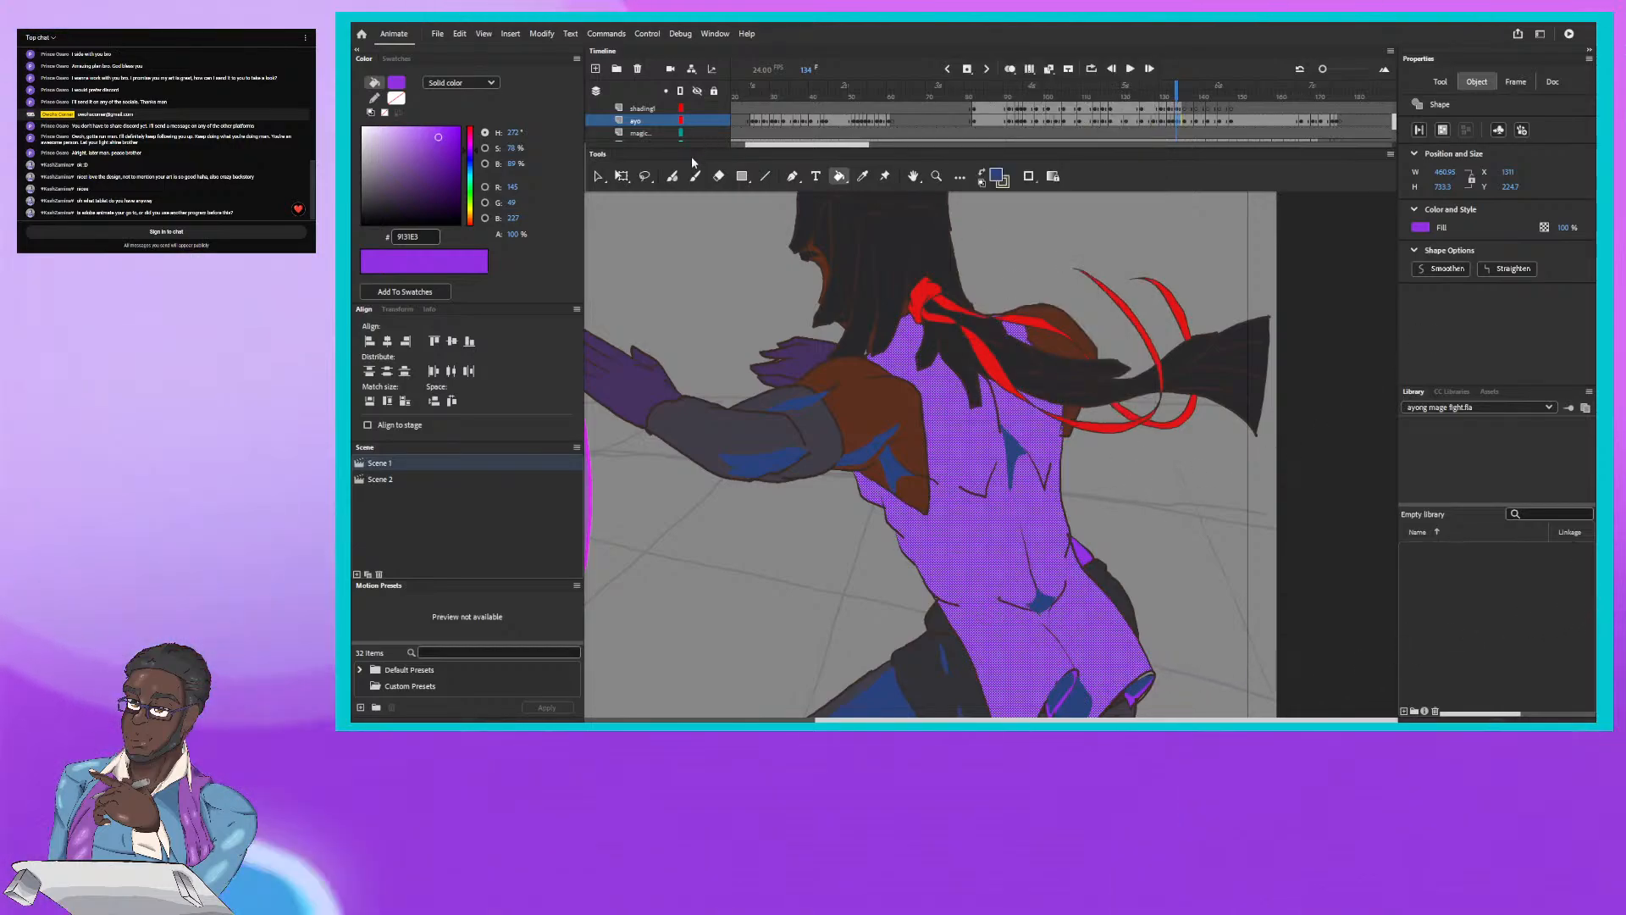
pyautogui.click(622, 176)
pyautogui.click(750, 517)
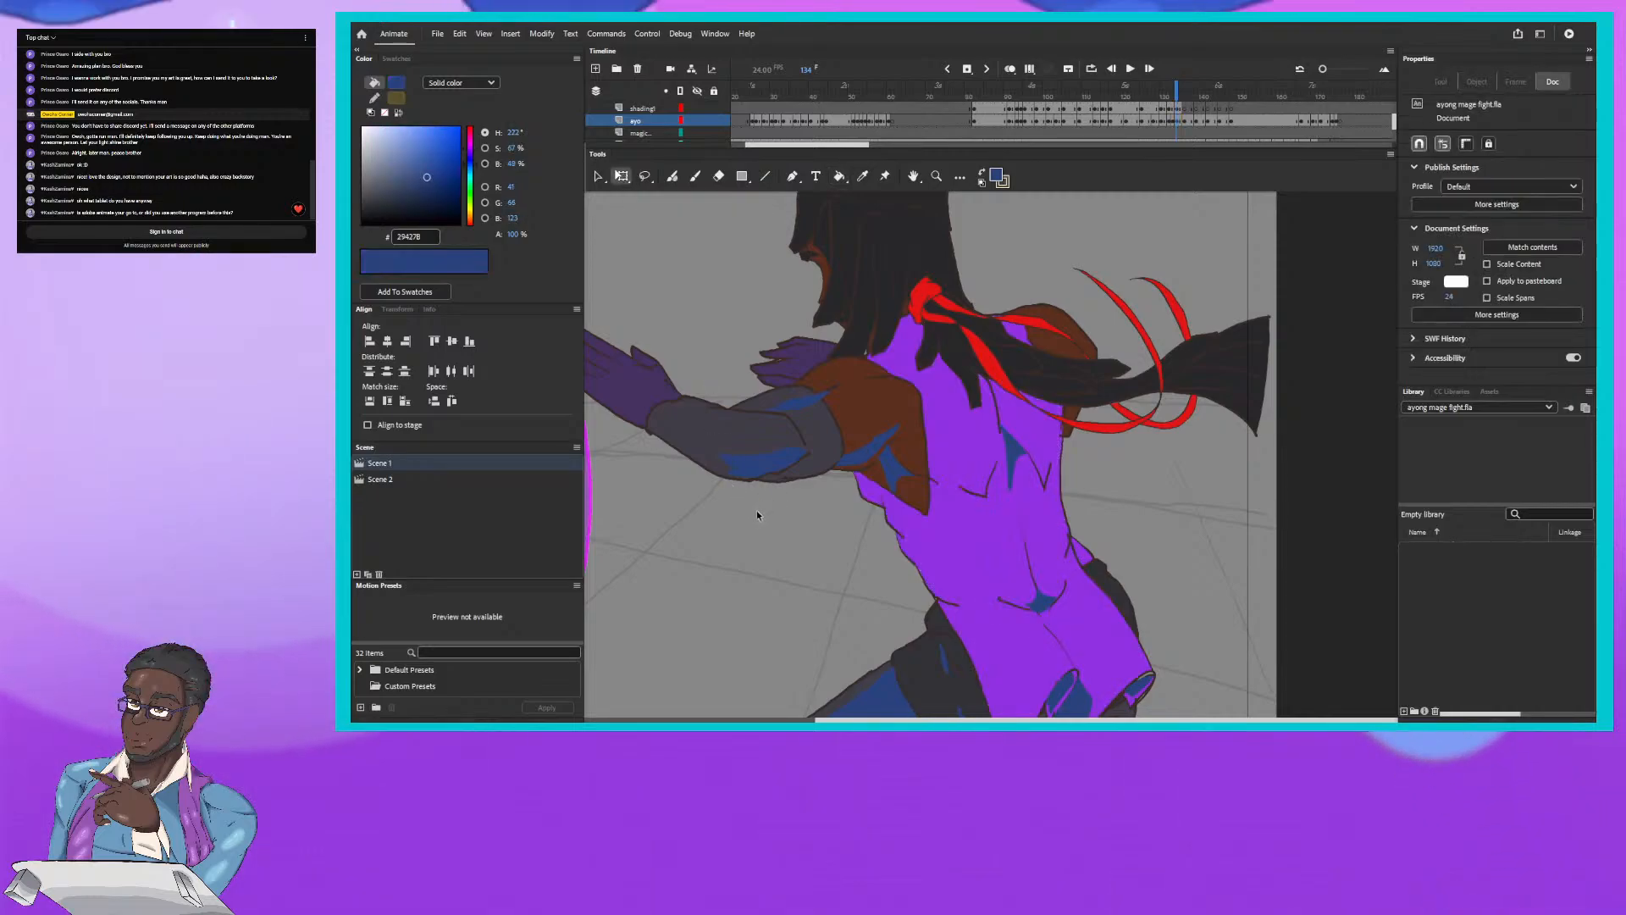
# Step: On the shading layer, outline and fill a dark blue shadow on the tunic's collar beneath the hair, and fill the shorts' shadow outlines
pyautogui.click(642, 109)
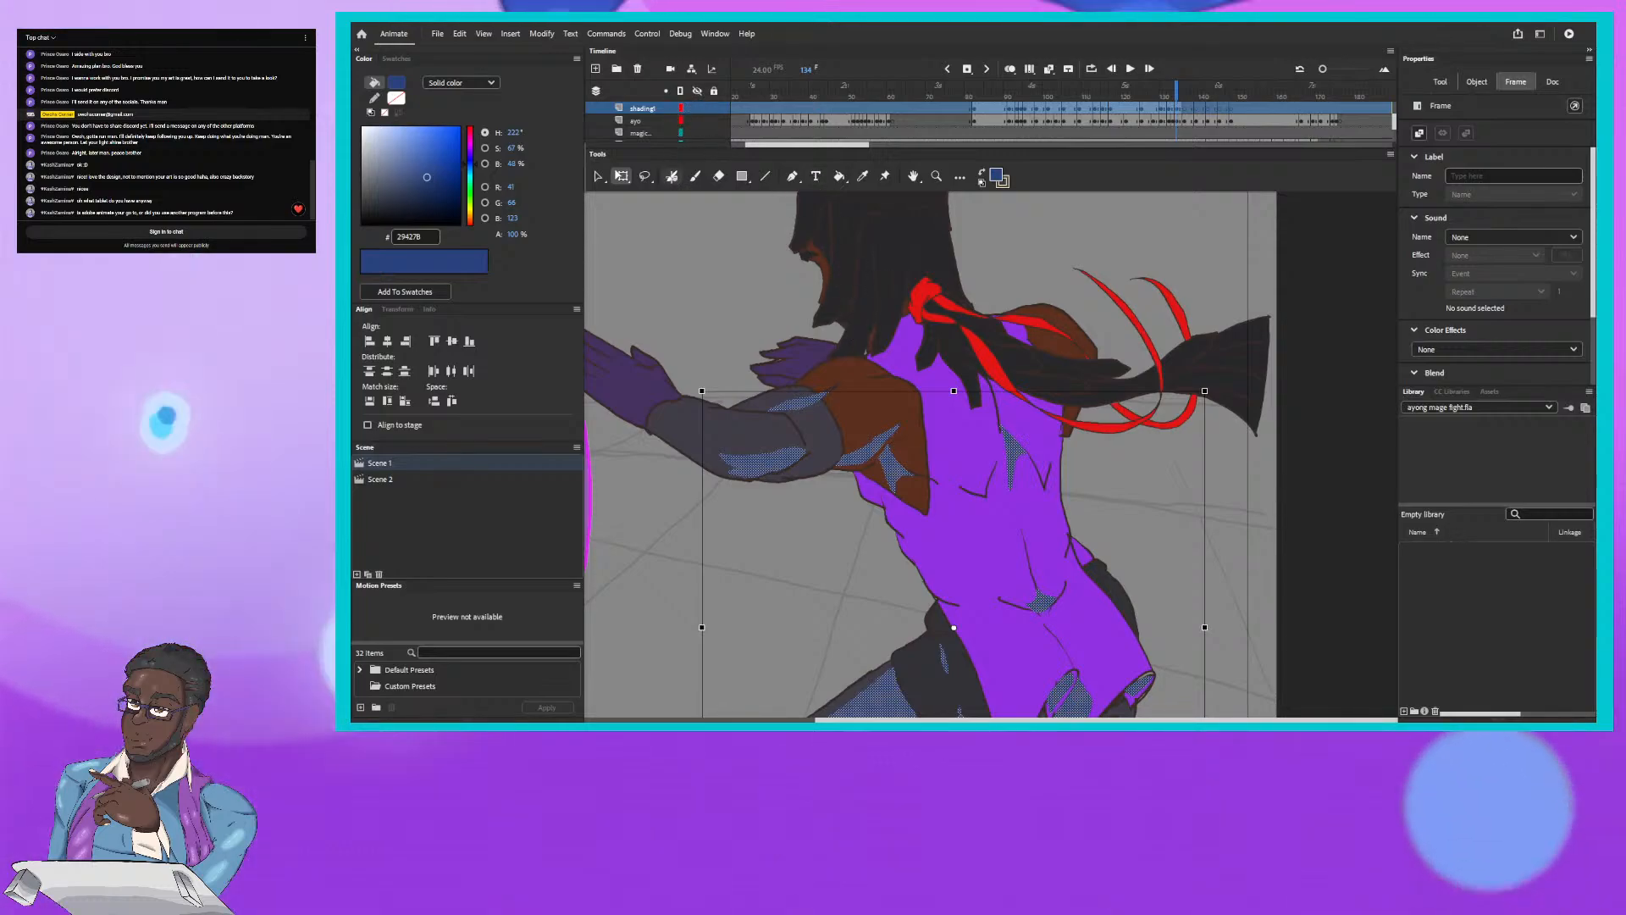
pyautogui.click(673, 177)
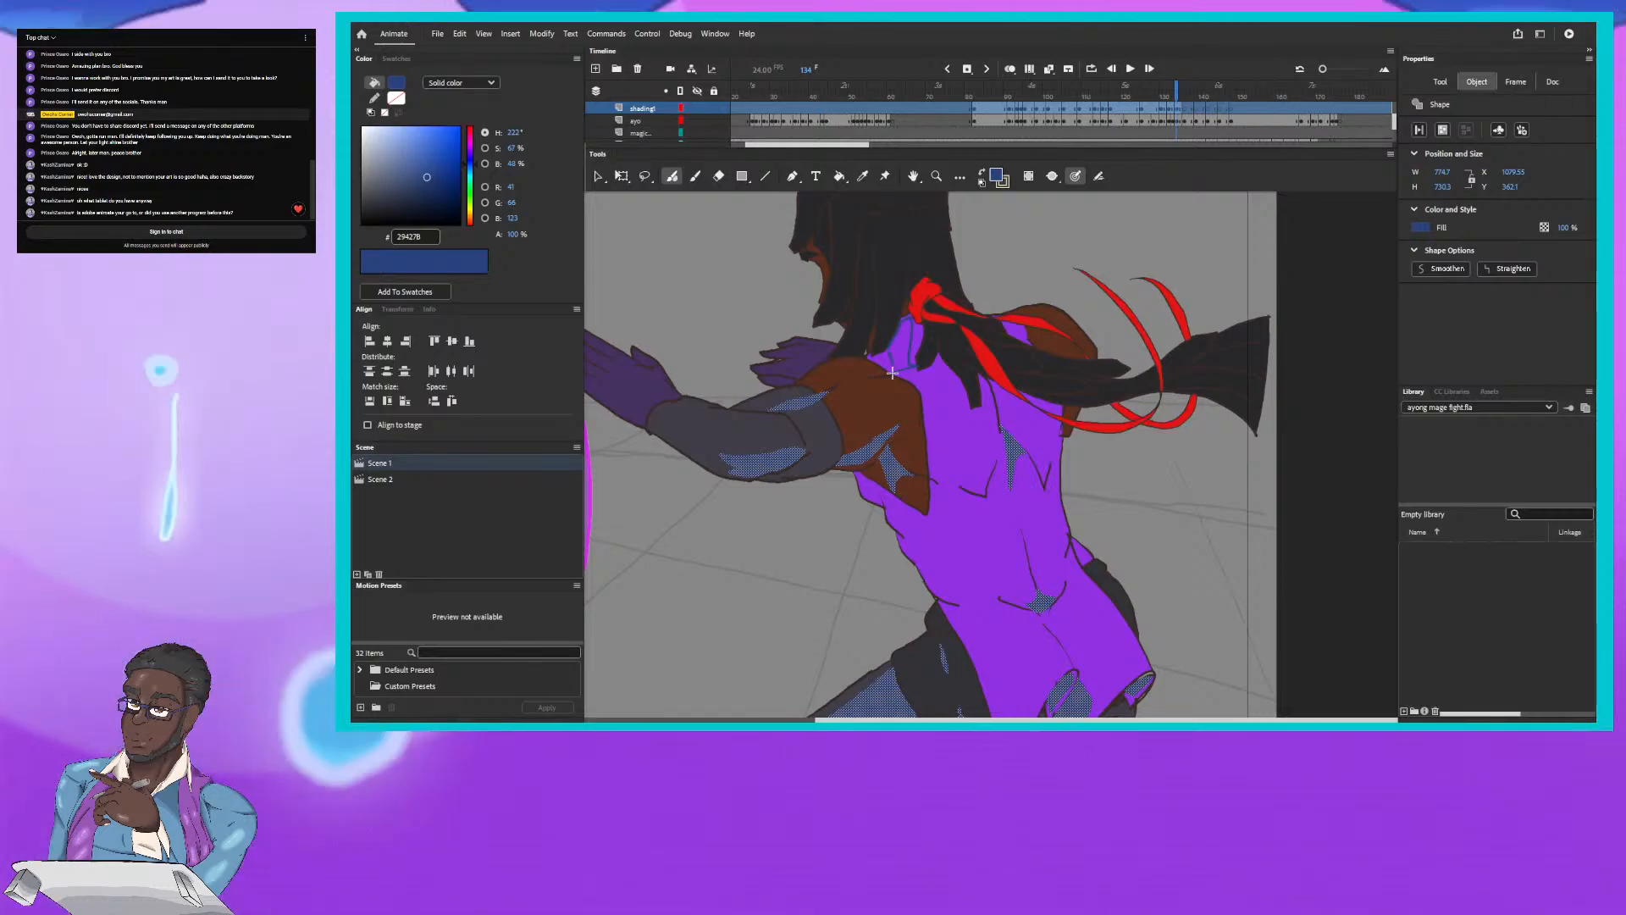
pyautogui.click(892, 372)
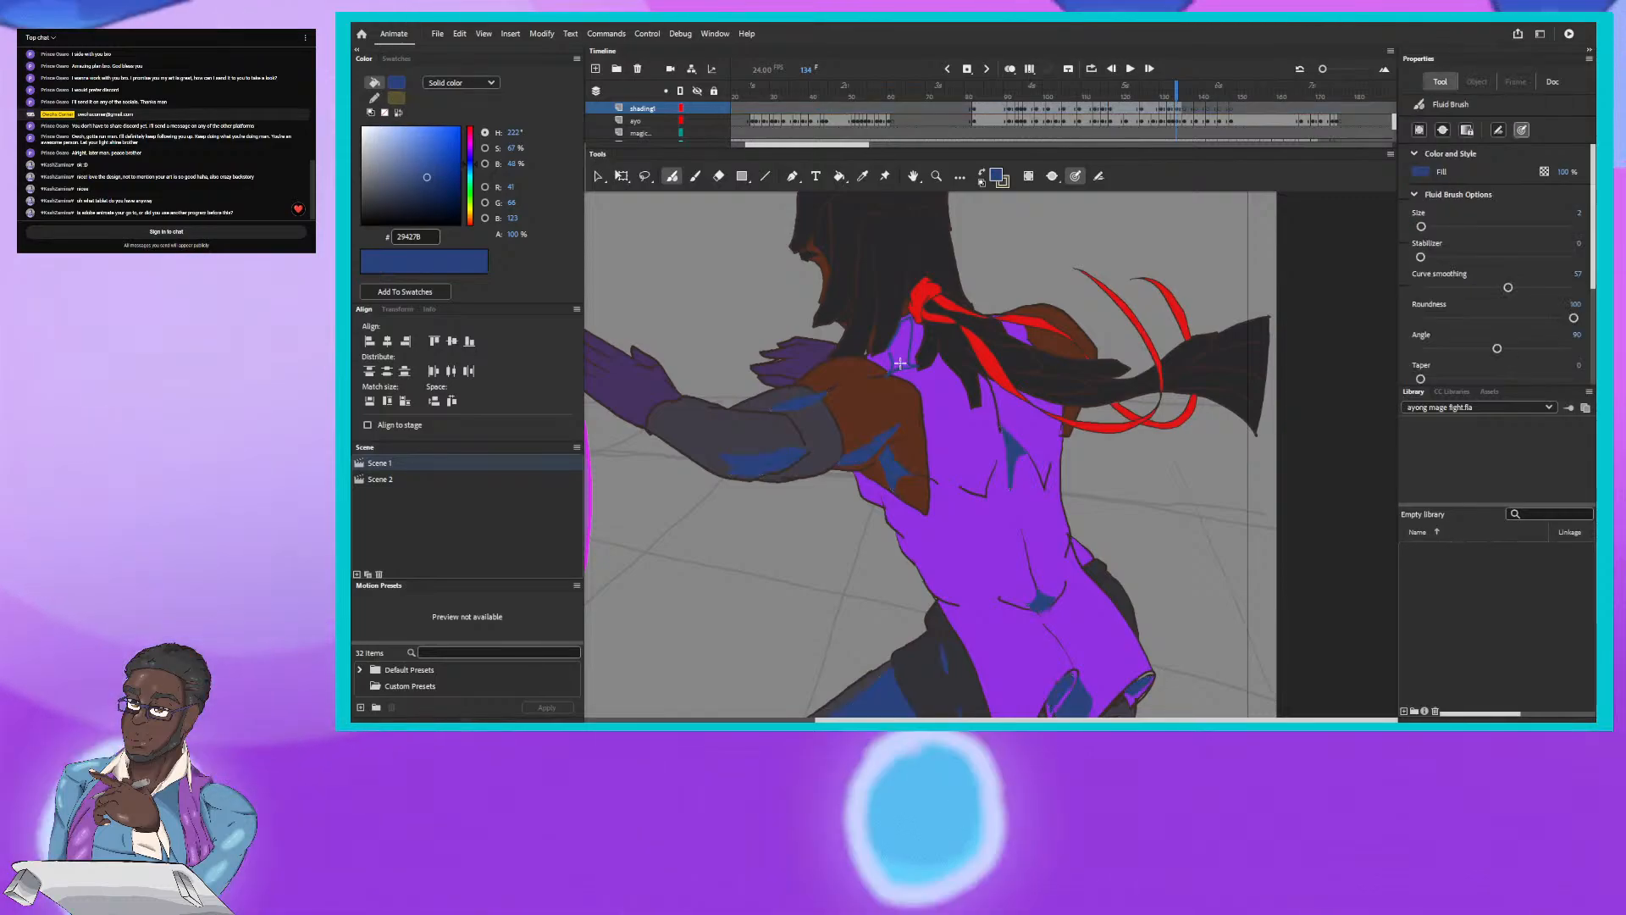
pyautogui.click(839, 176)
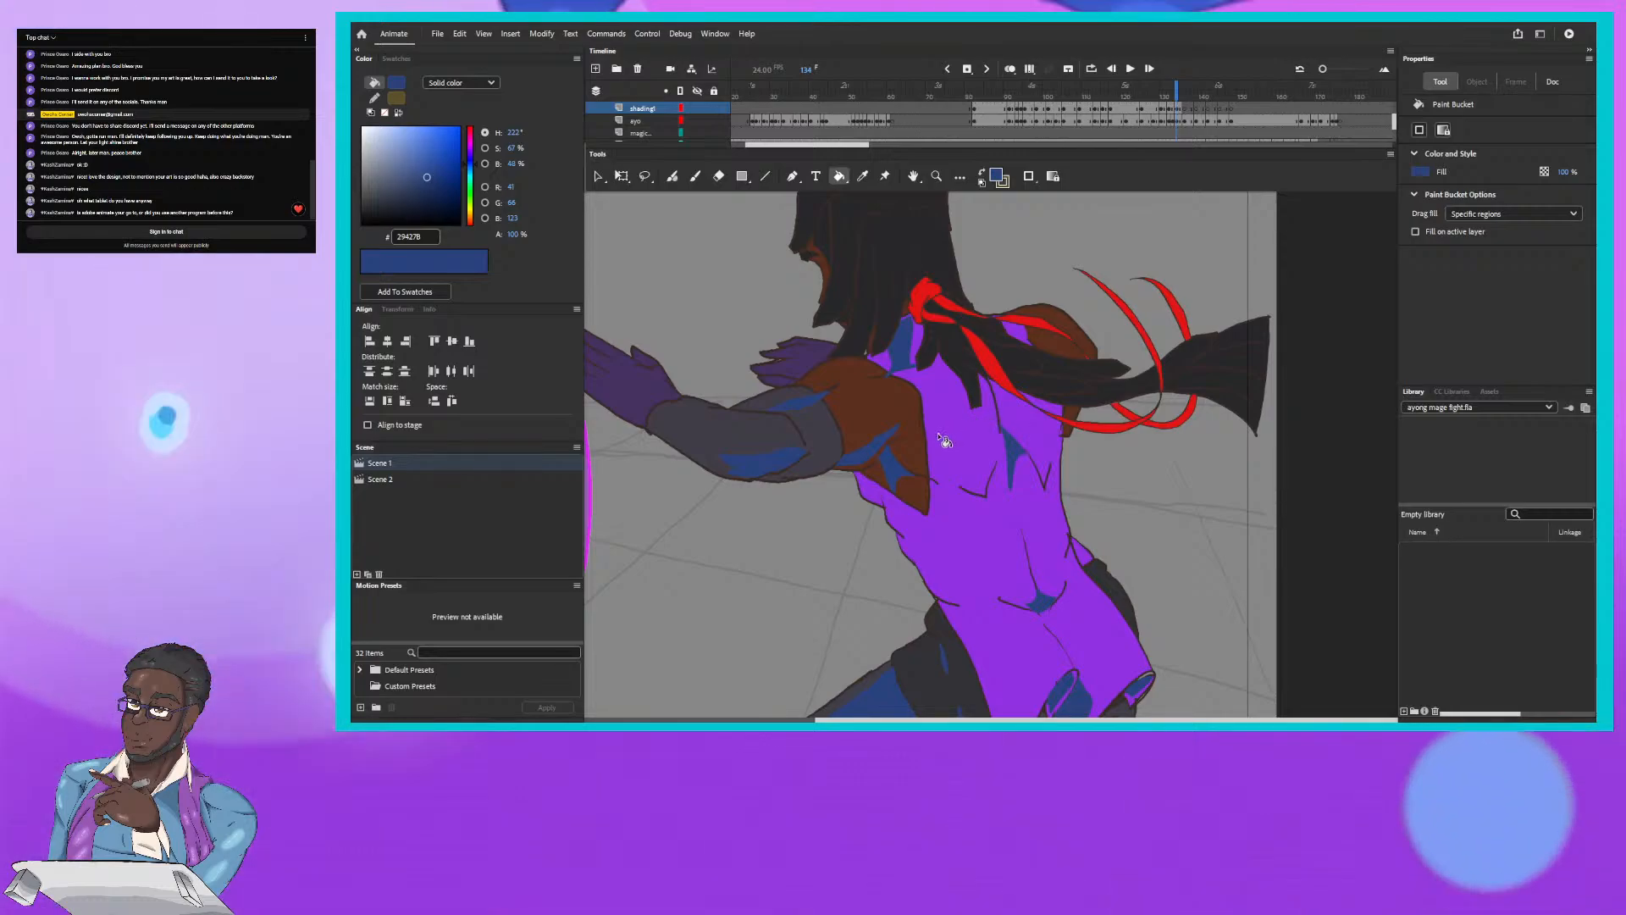
pyautogui.moveTo(932, 424)
pyautogui.mouseDown()
pyautogui.moveTo(847, 207)
pyautogui.moveTo(811, 193)
pyautogui.mouseUp()
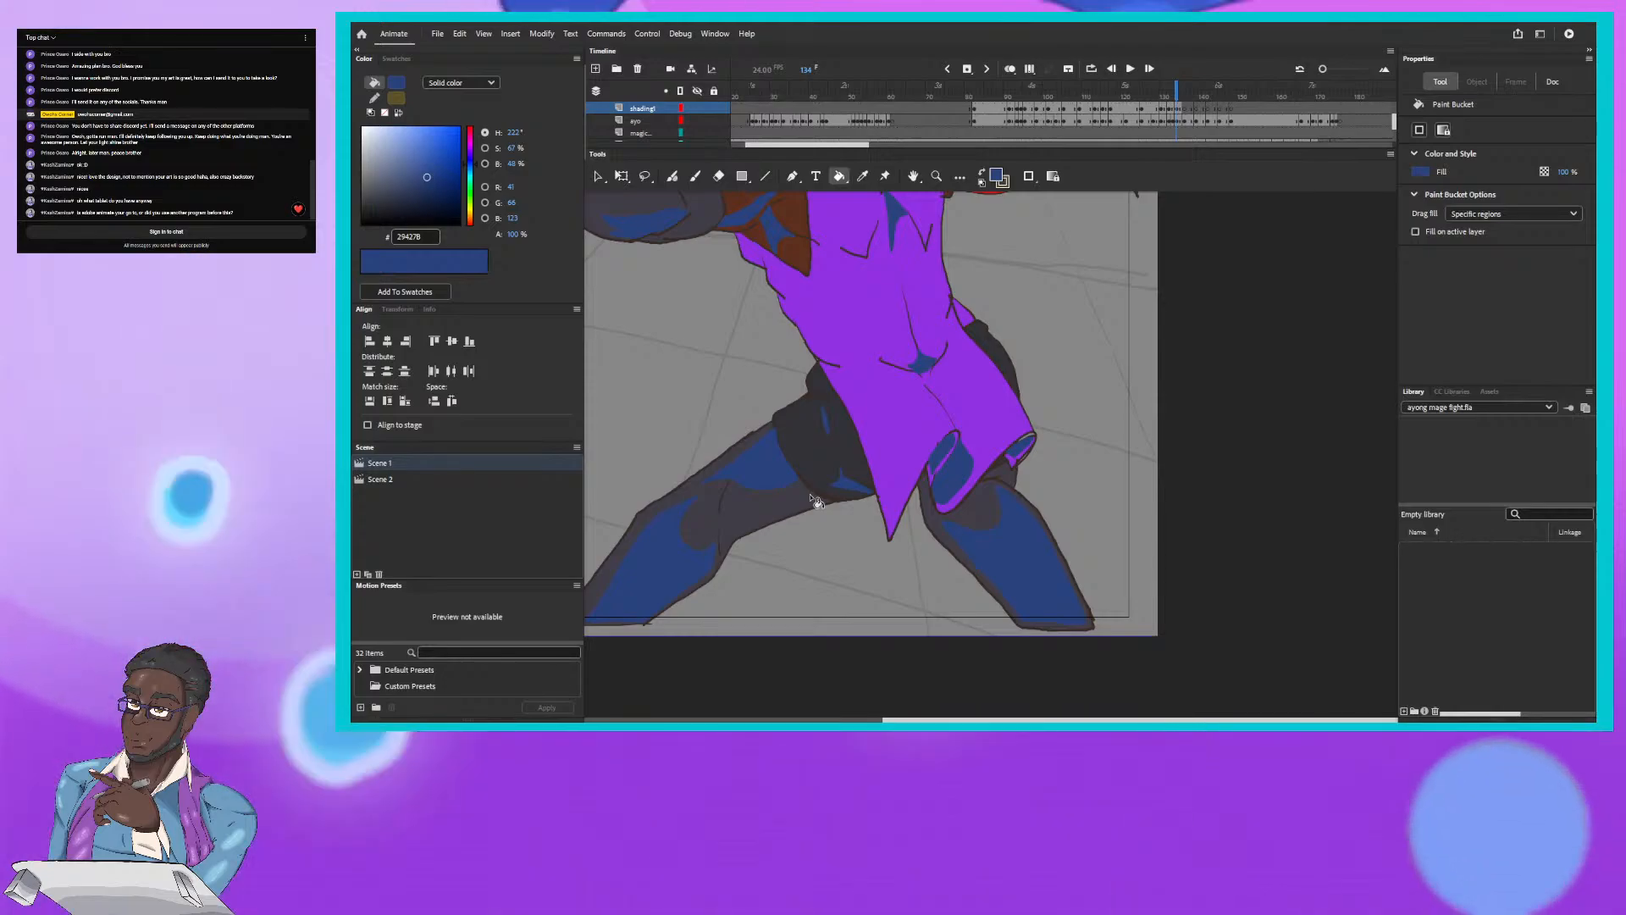
pyautogui.scroll(10, 974, 474)
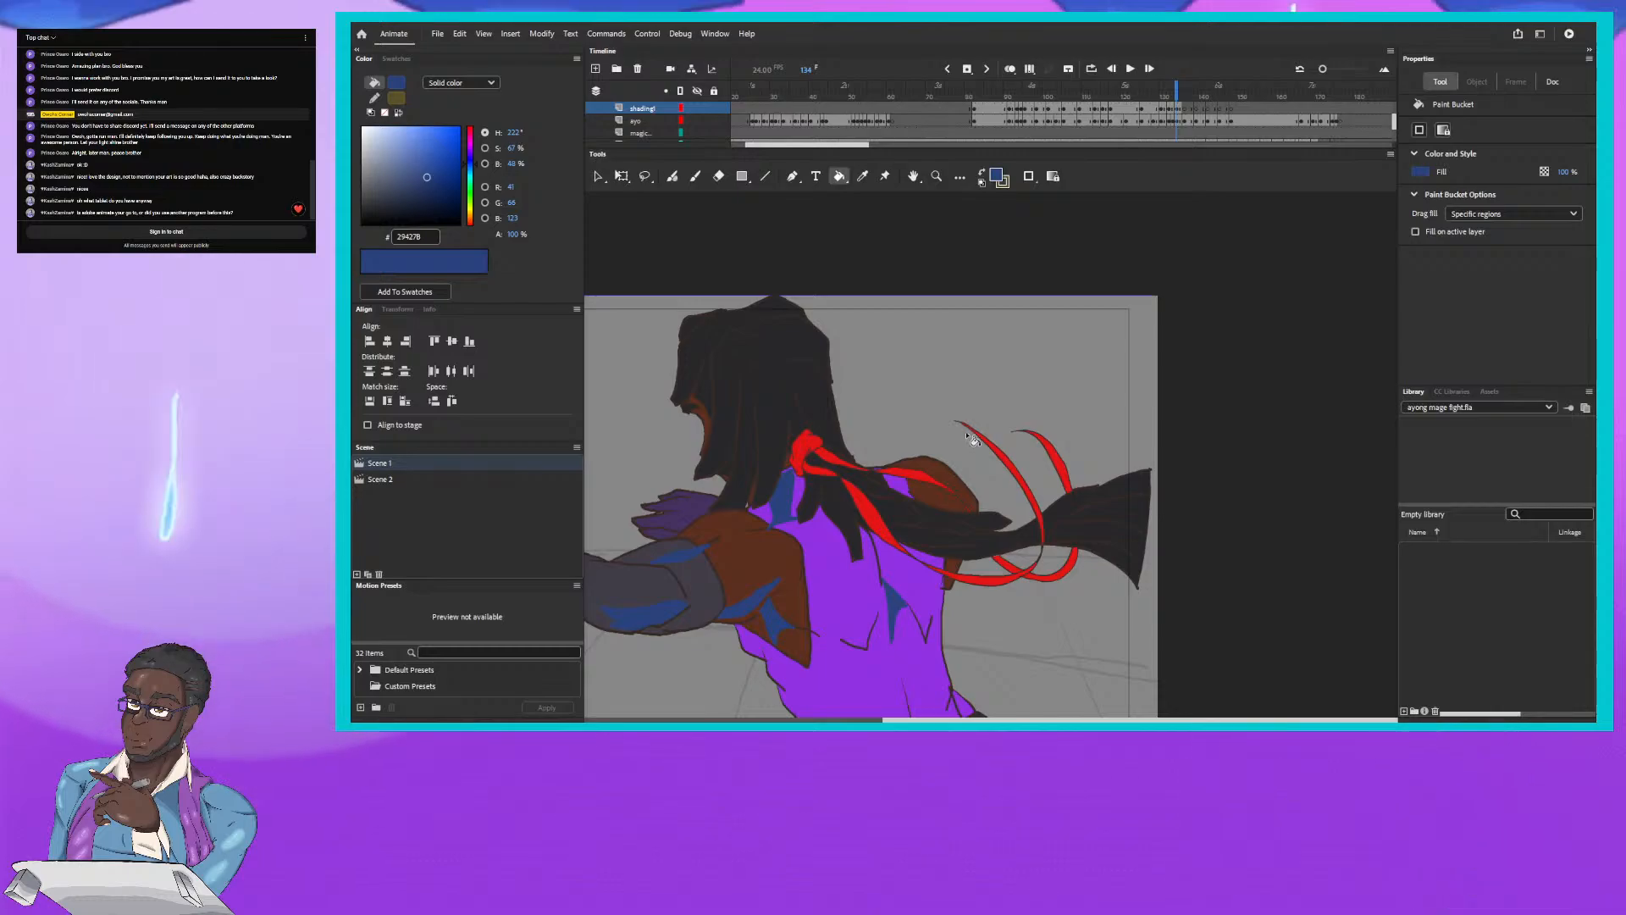
# Step: Look over the mage's poses between frames 132 and 142, ending on frame 136
pyautogui.click(1170, 93)
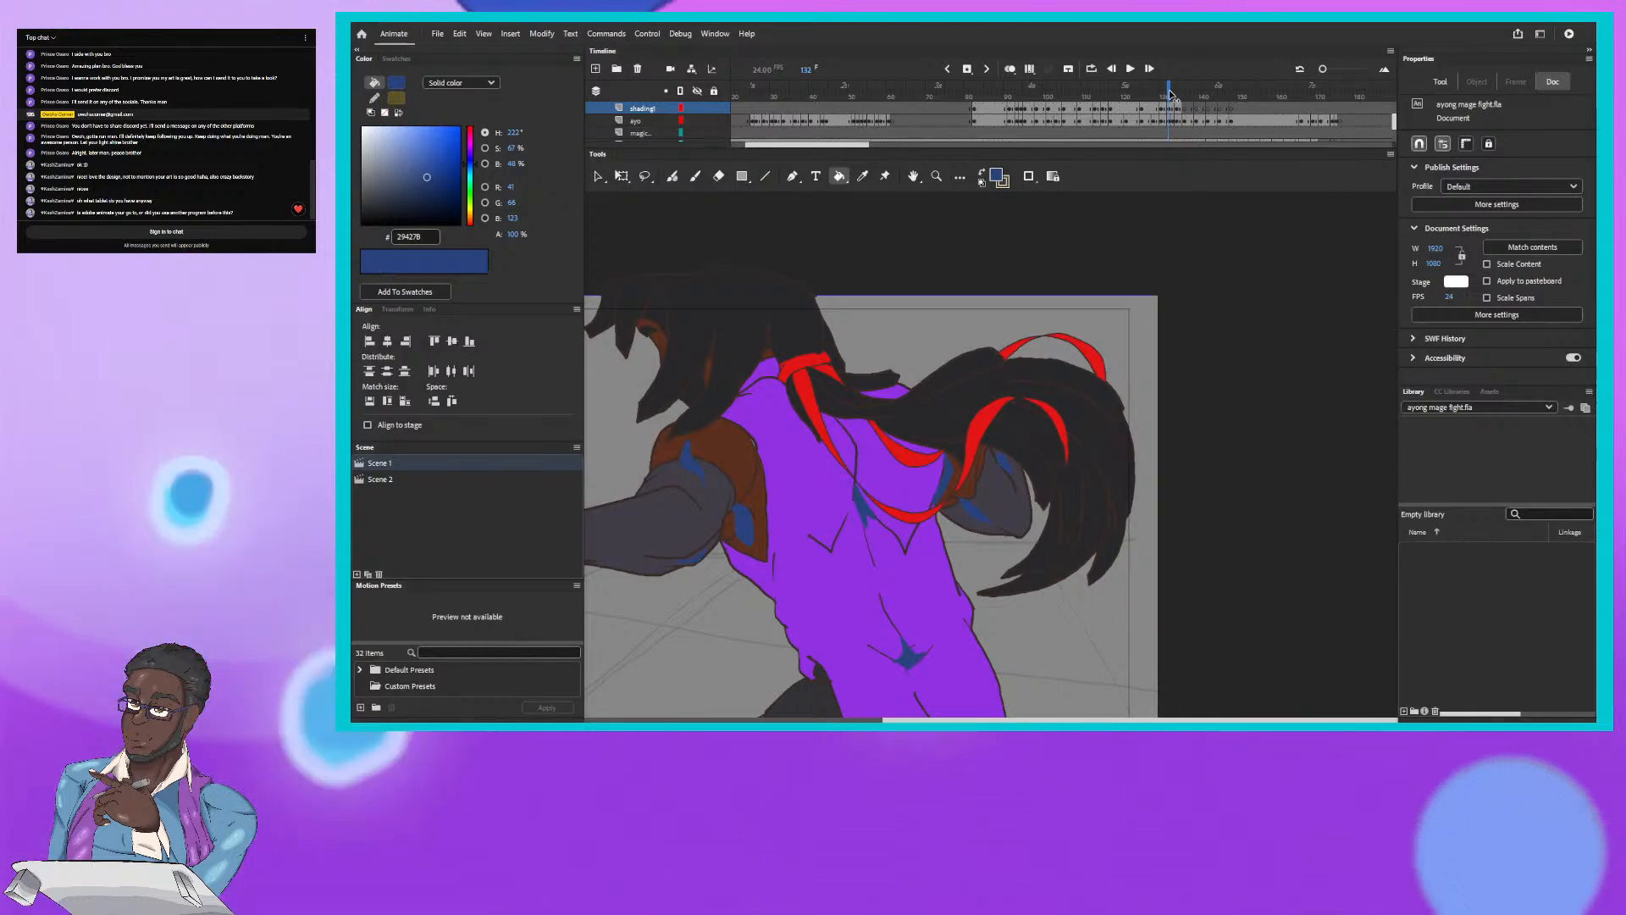
pyautogui.moveTo(1169, 94); pyautogui.dragTo(1210, 113)
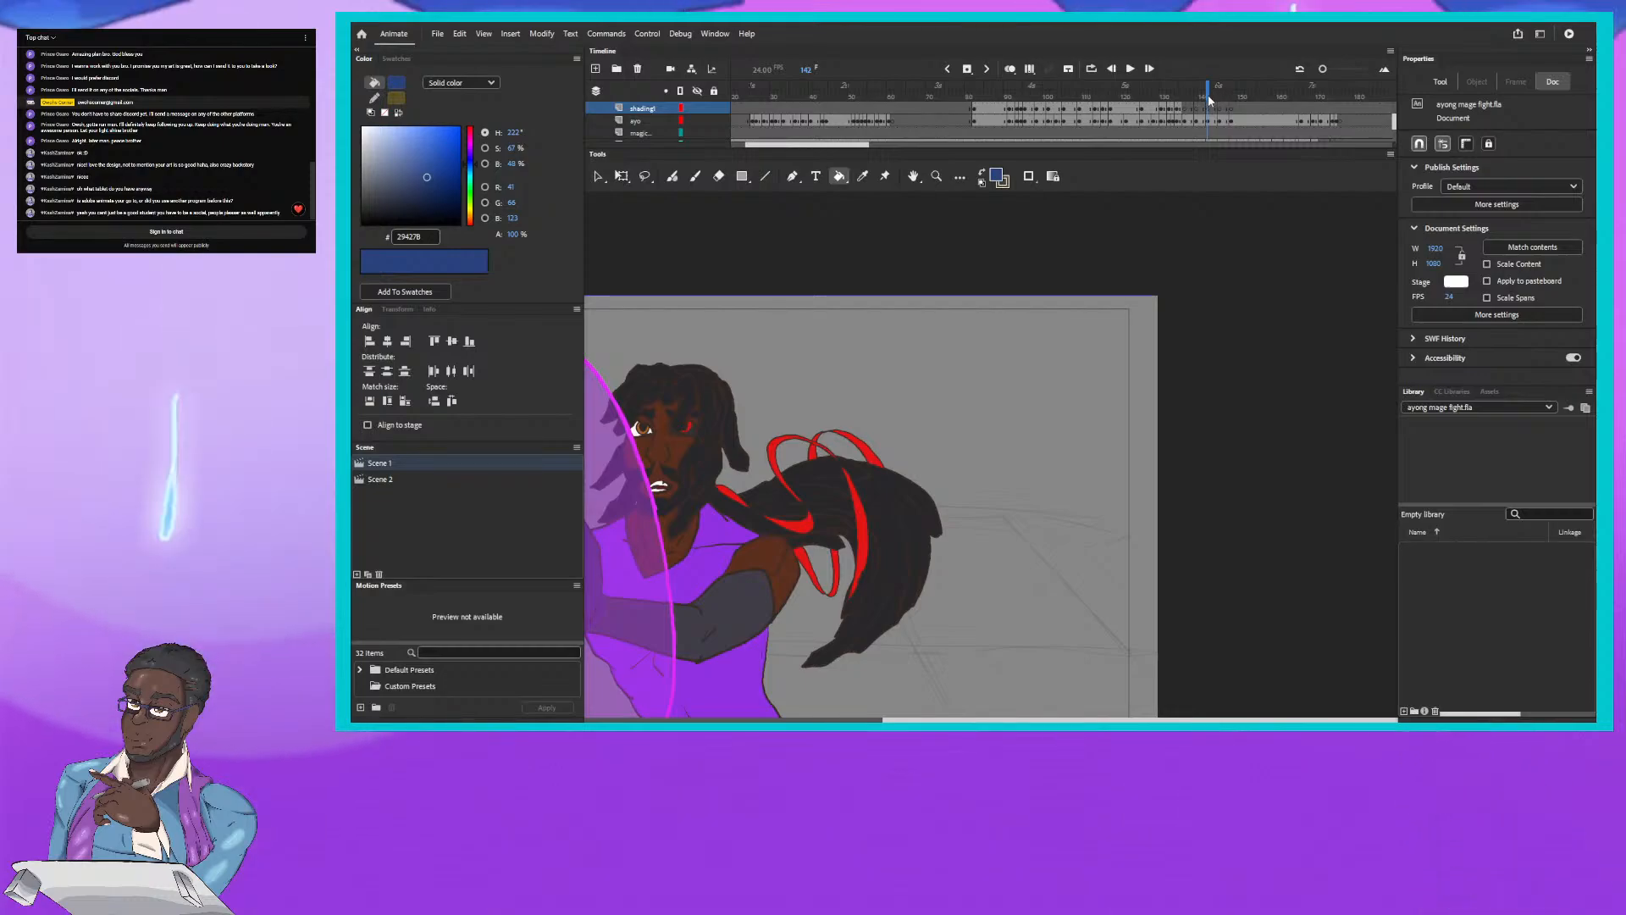
pyautogui.moveTo(1209, 100); pyautogui.dragTo(1201, 100)
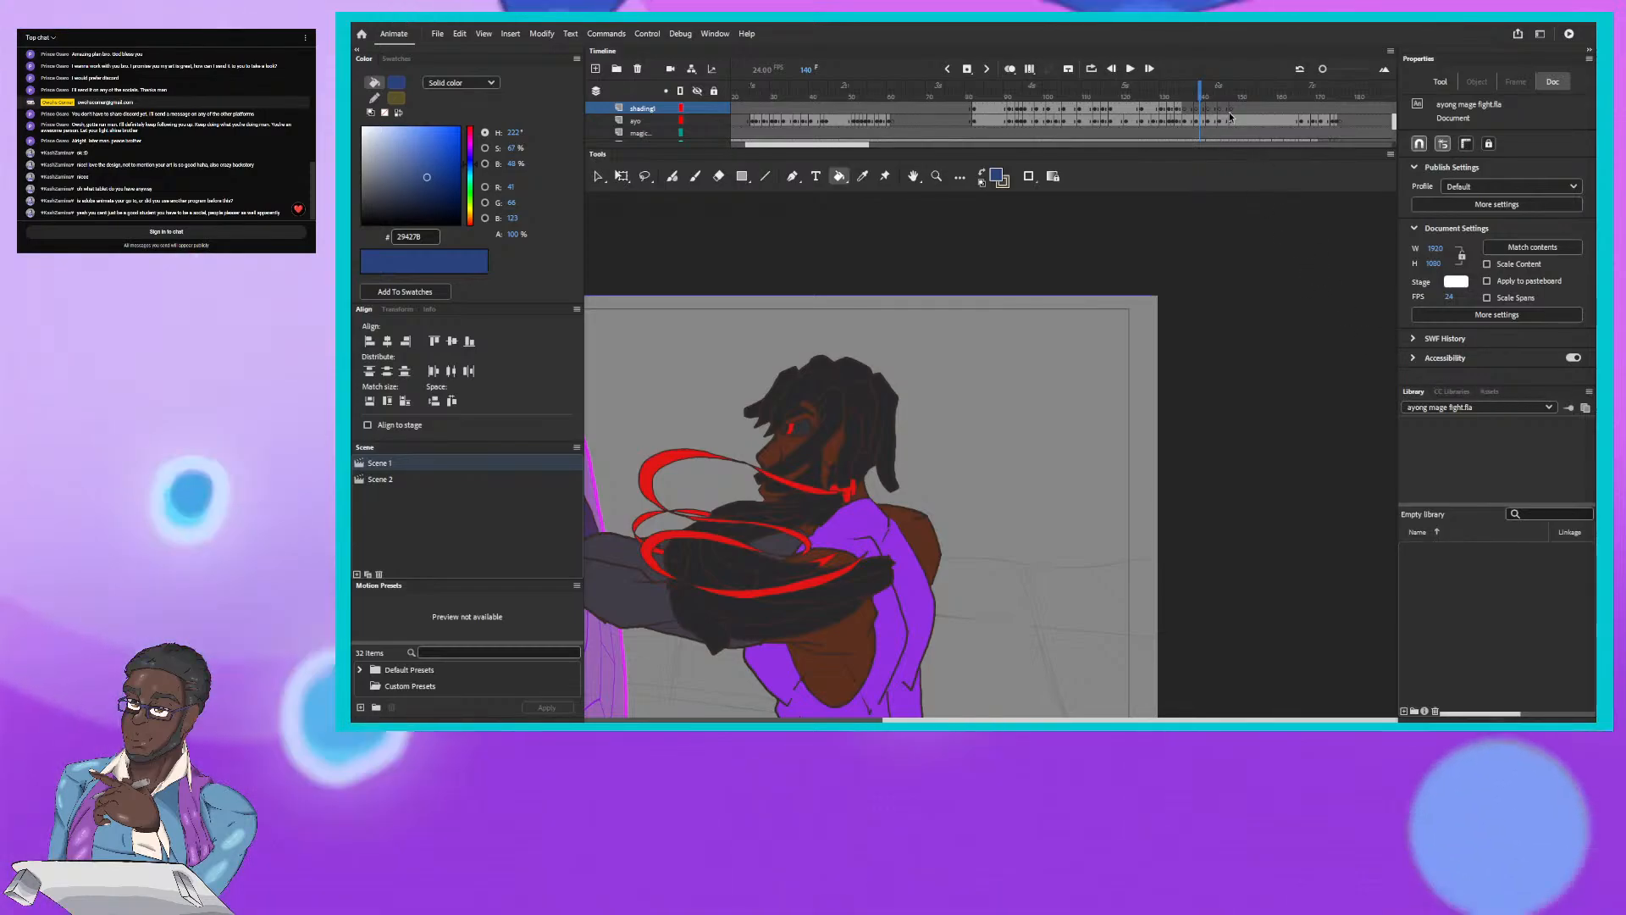
pyautogui.moveTo(1199, 85); pyautogui.dragTo(1184, 99)
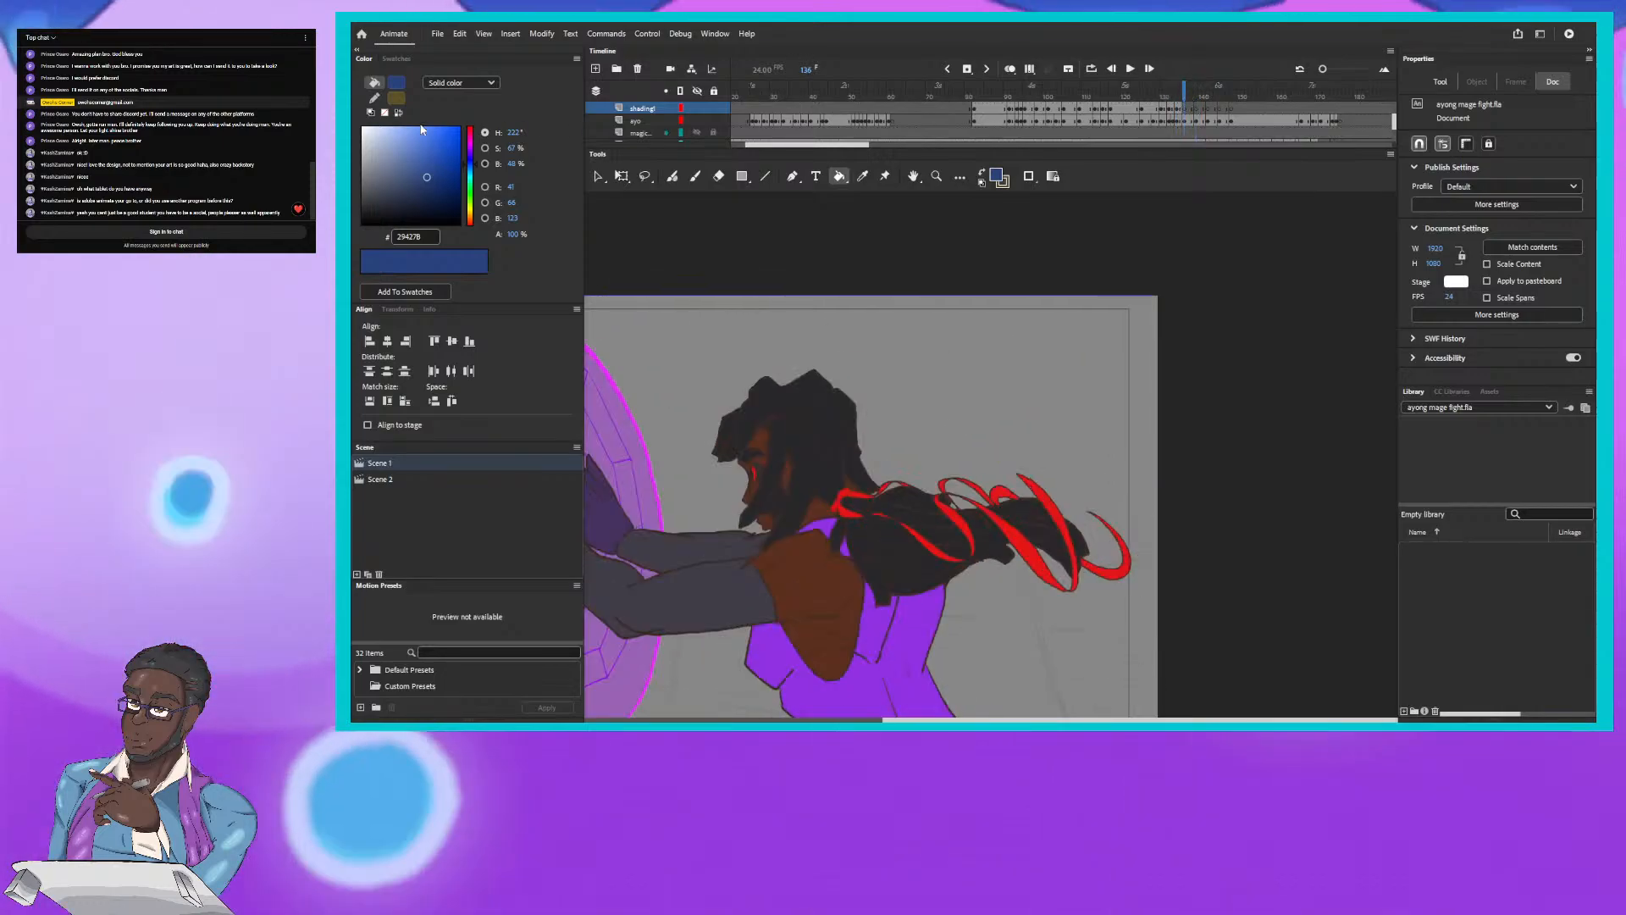
# Step: Save the fight animation file and return the workspace to standard screen mode
pyautogui.click(438, 34)
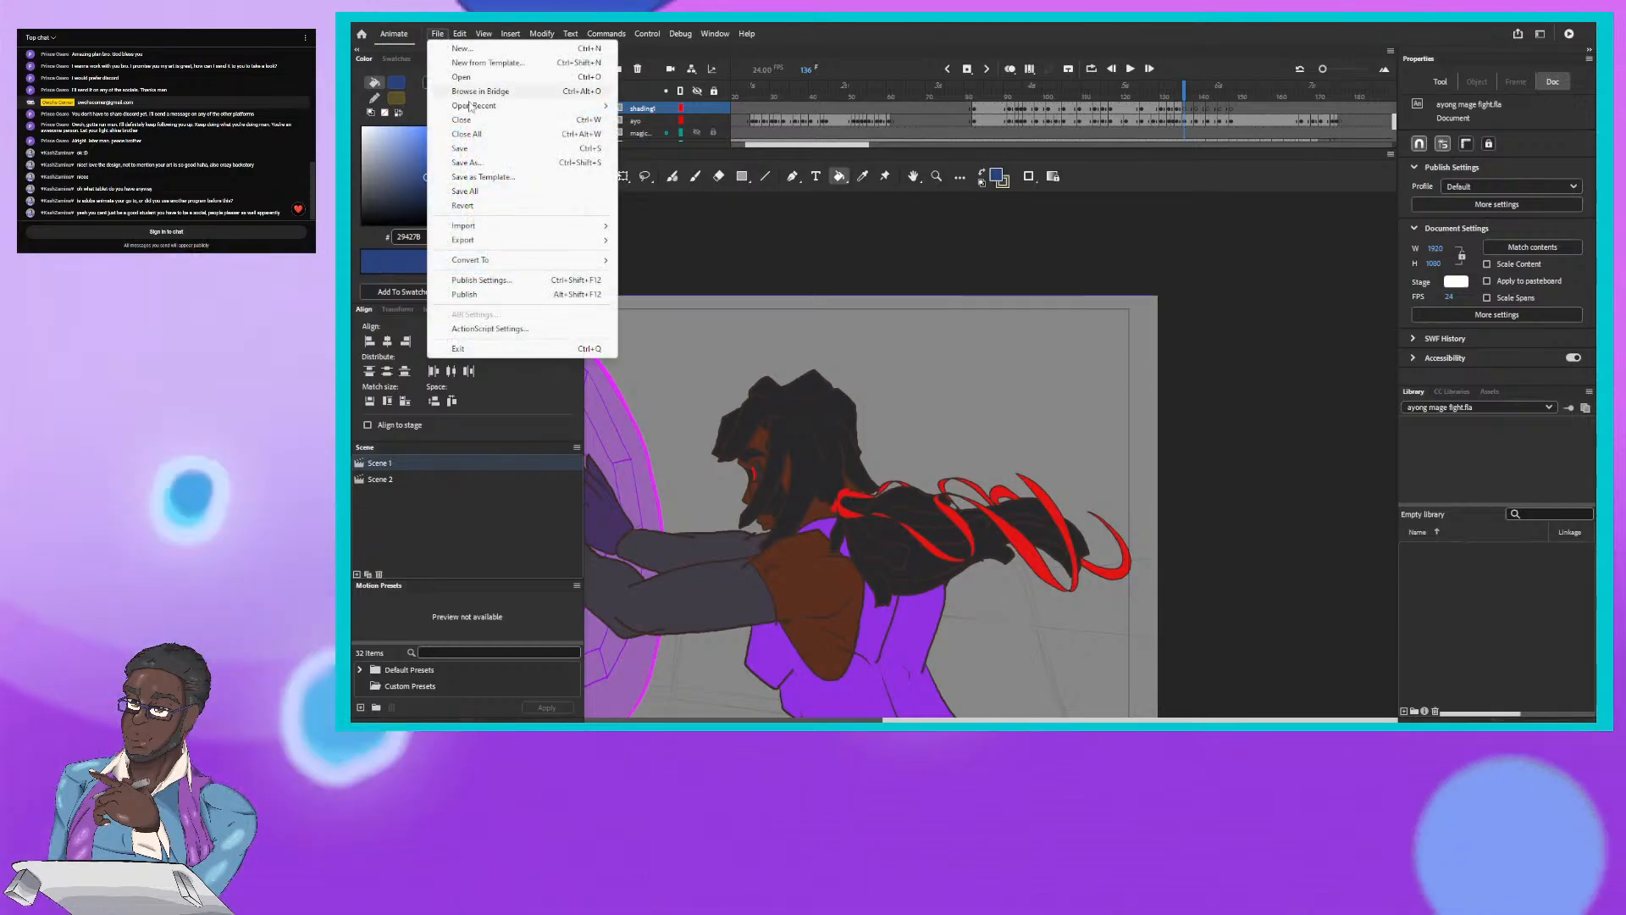
pyautogui.click(462, 148)
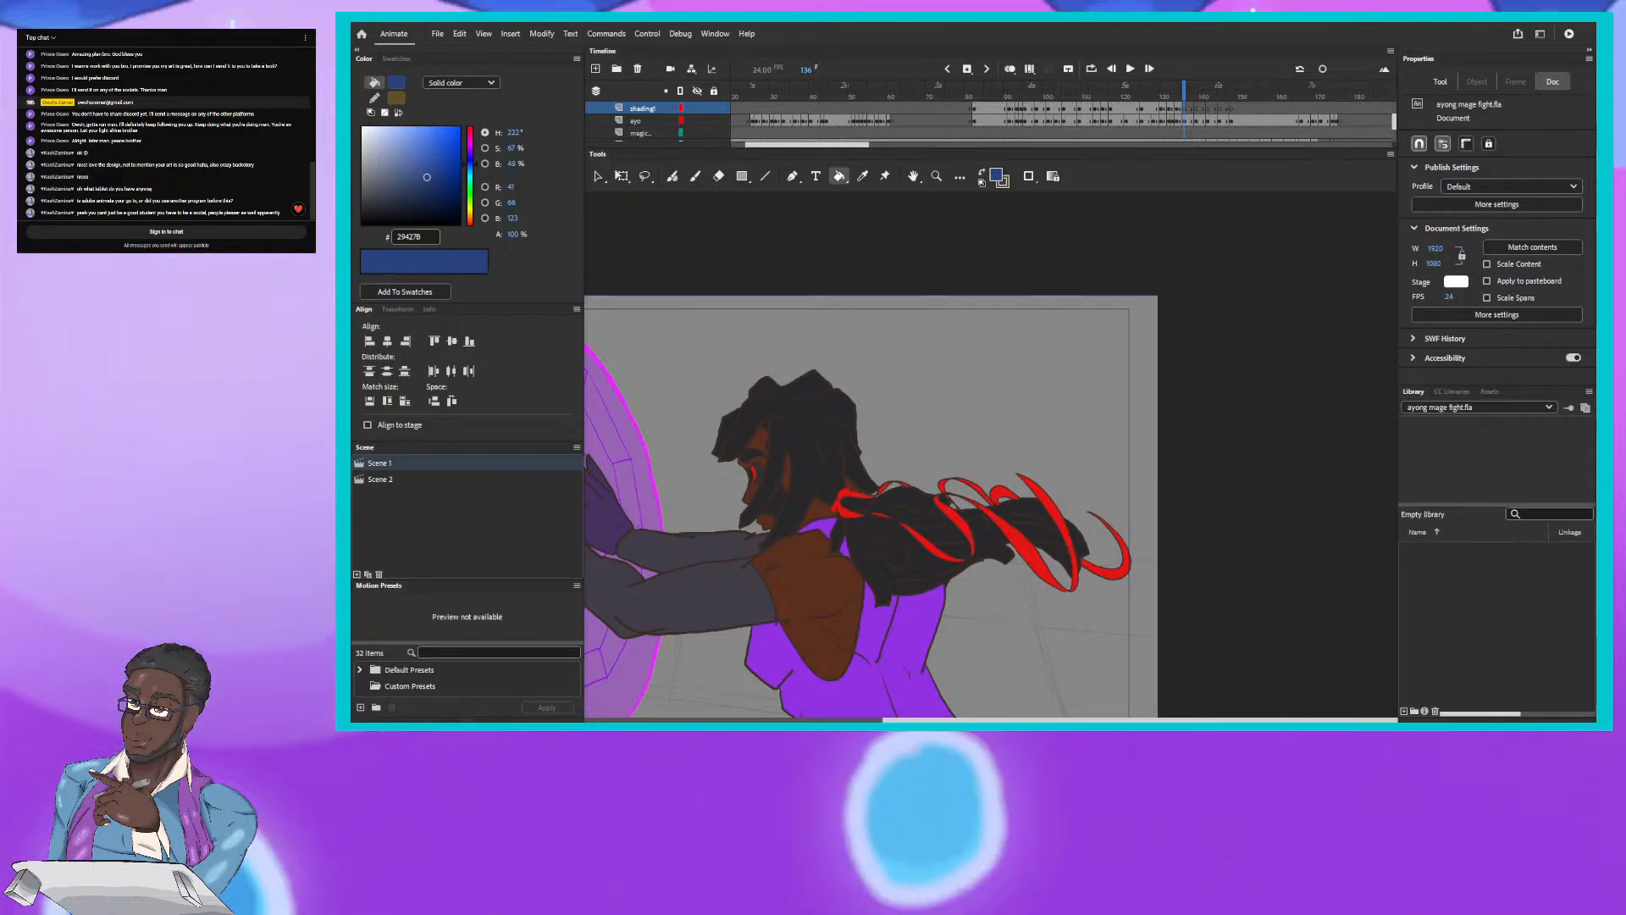
pyautogui.click(437, 34)
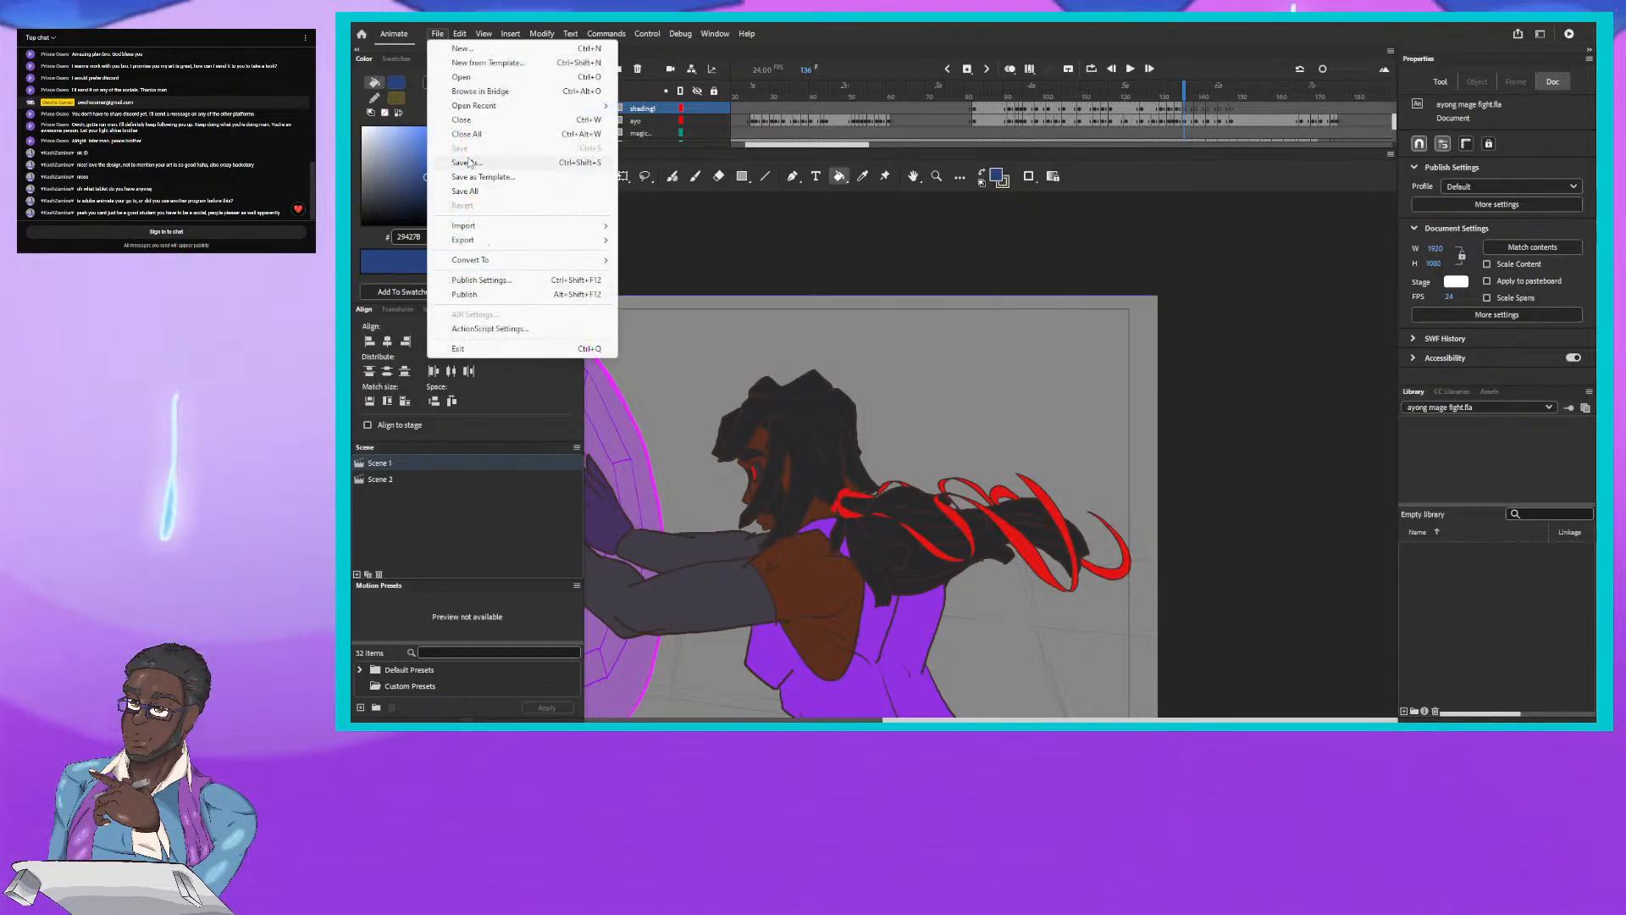
pyautogui.moveTo(558, 32)
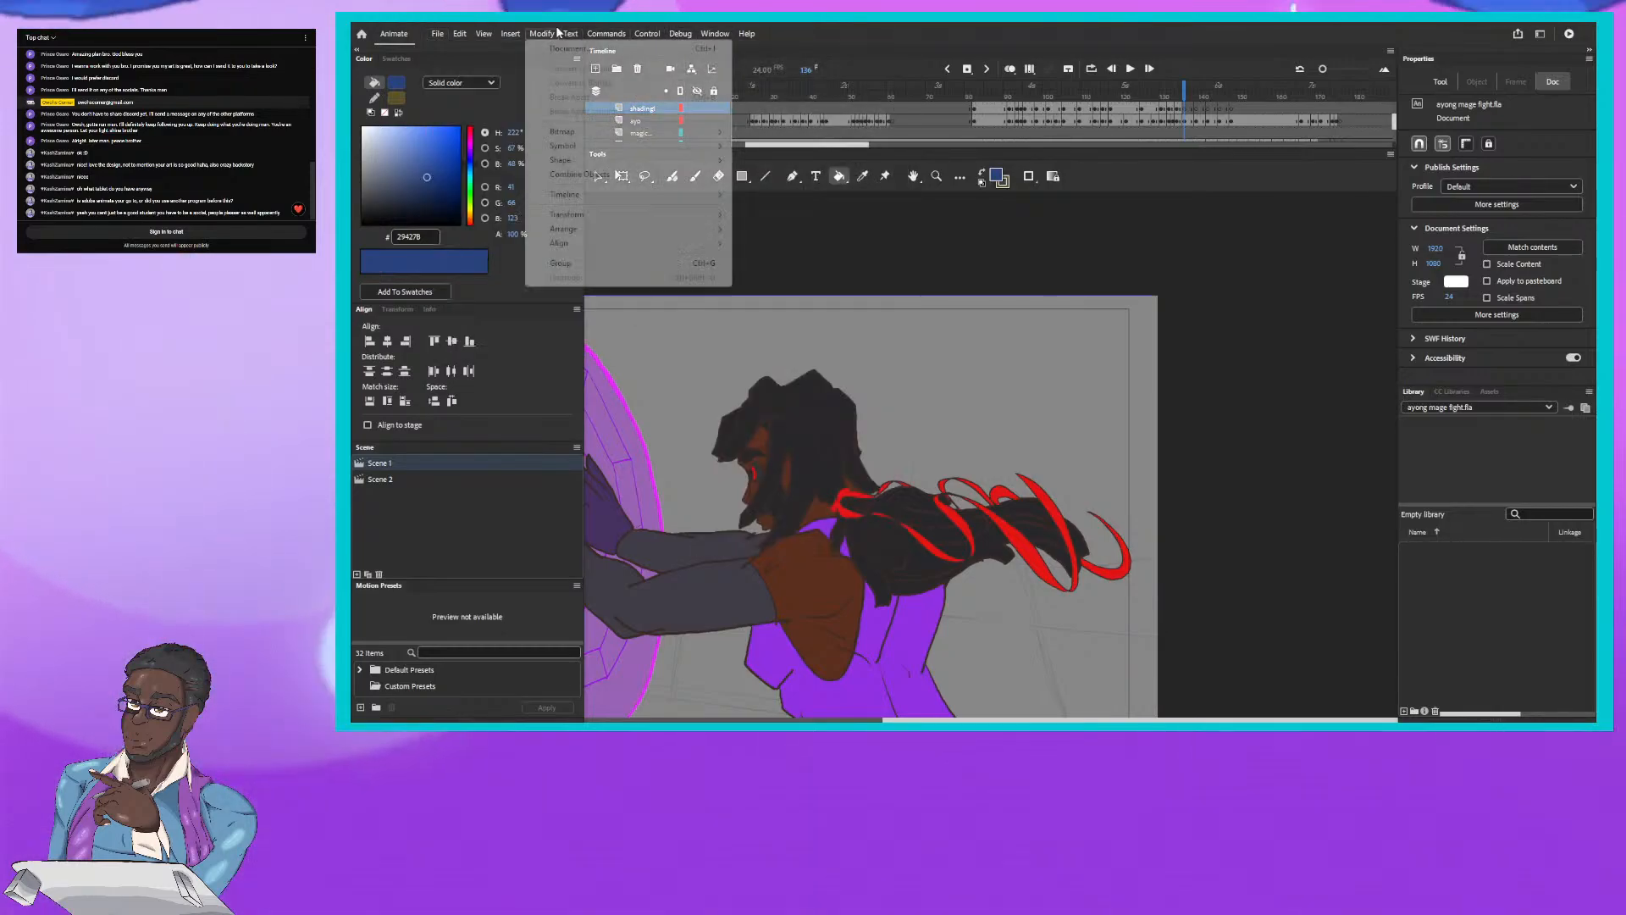
pyautogui.click(496, 34)
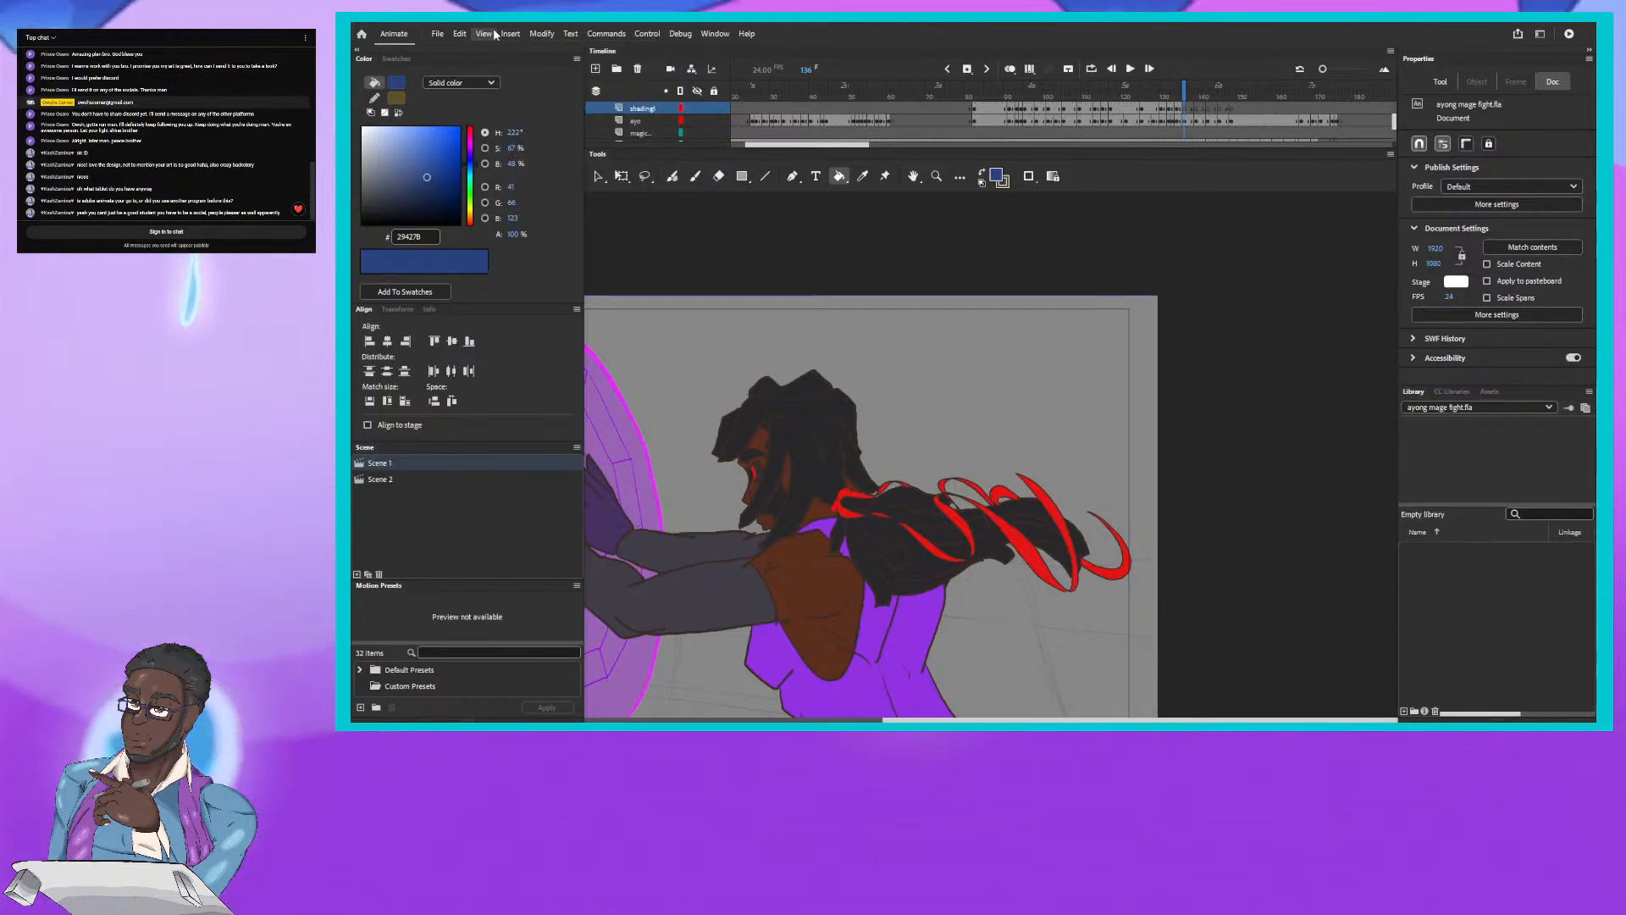
pyautogui.click(495, 34)
pyautogui.moveTo(584, 248)
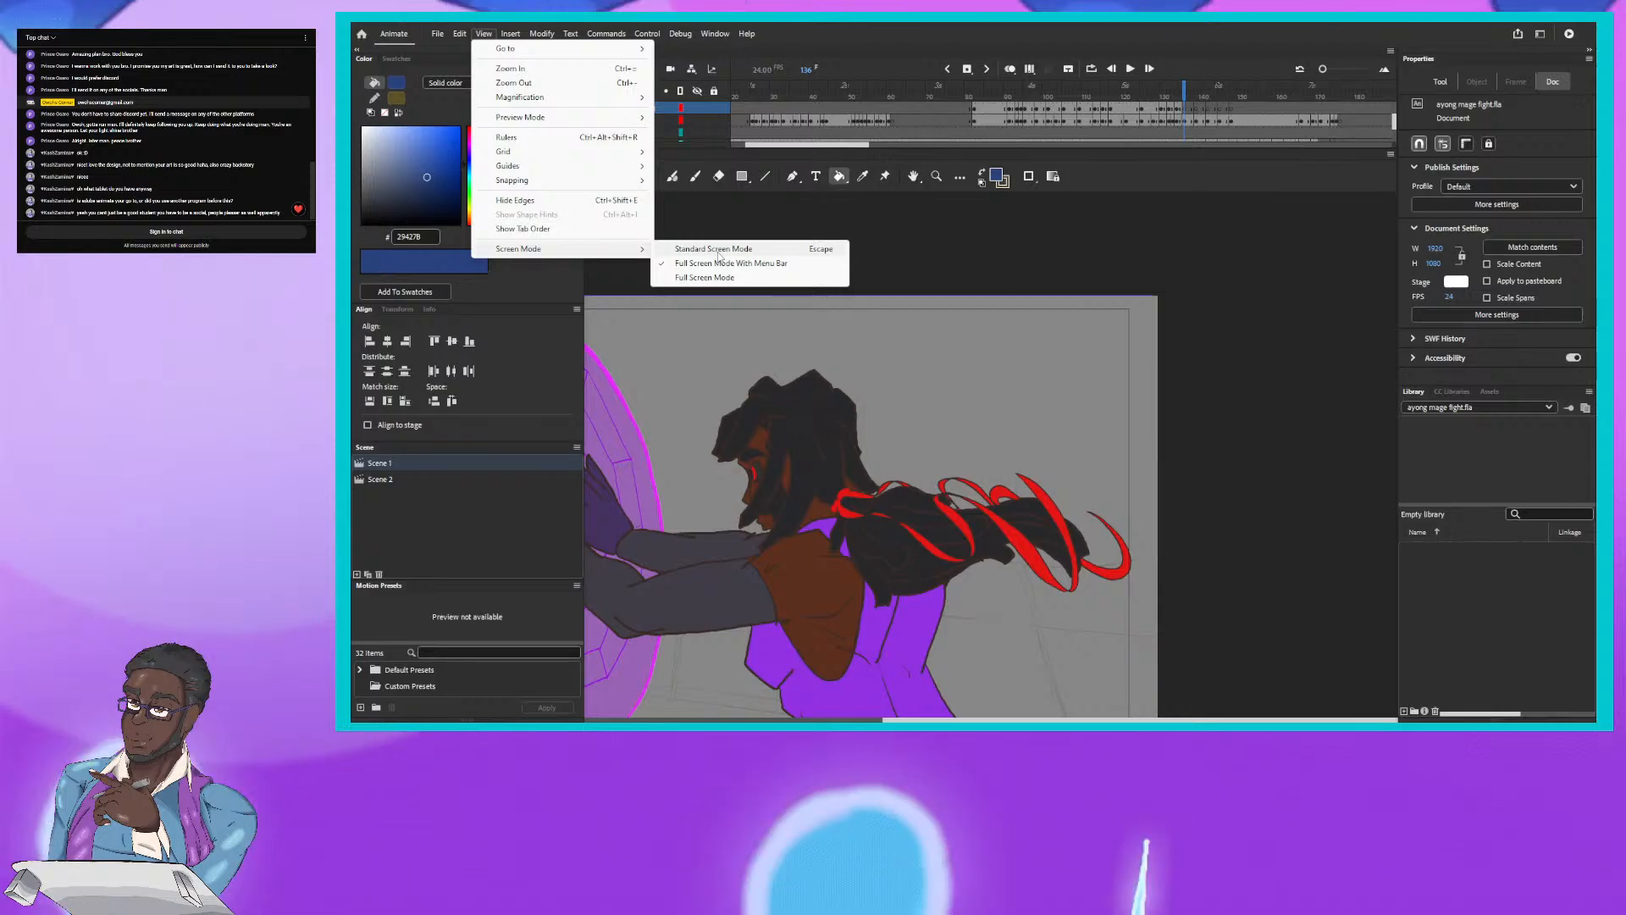
pyautogui.click(719, 249)
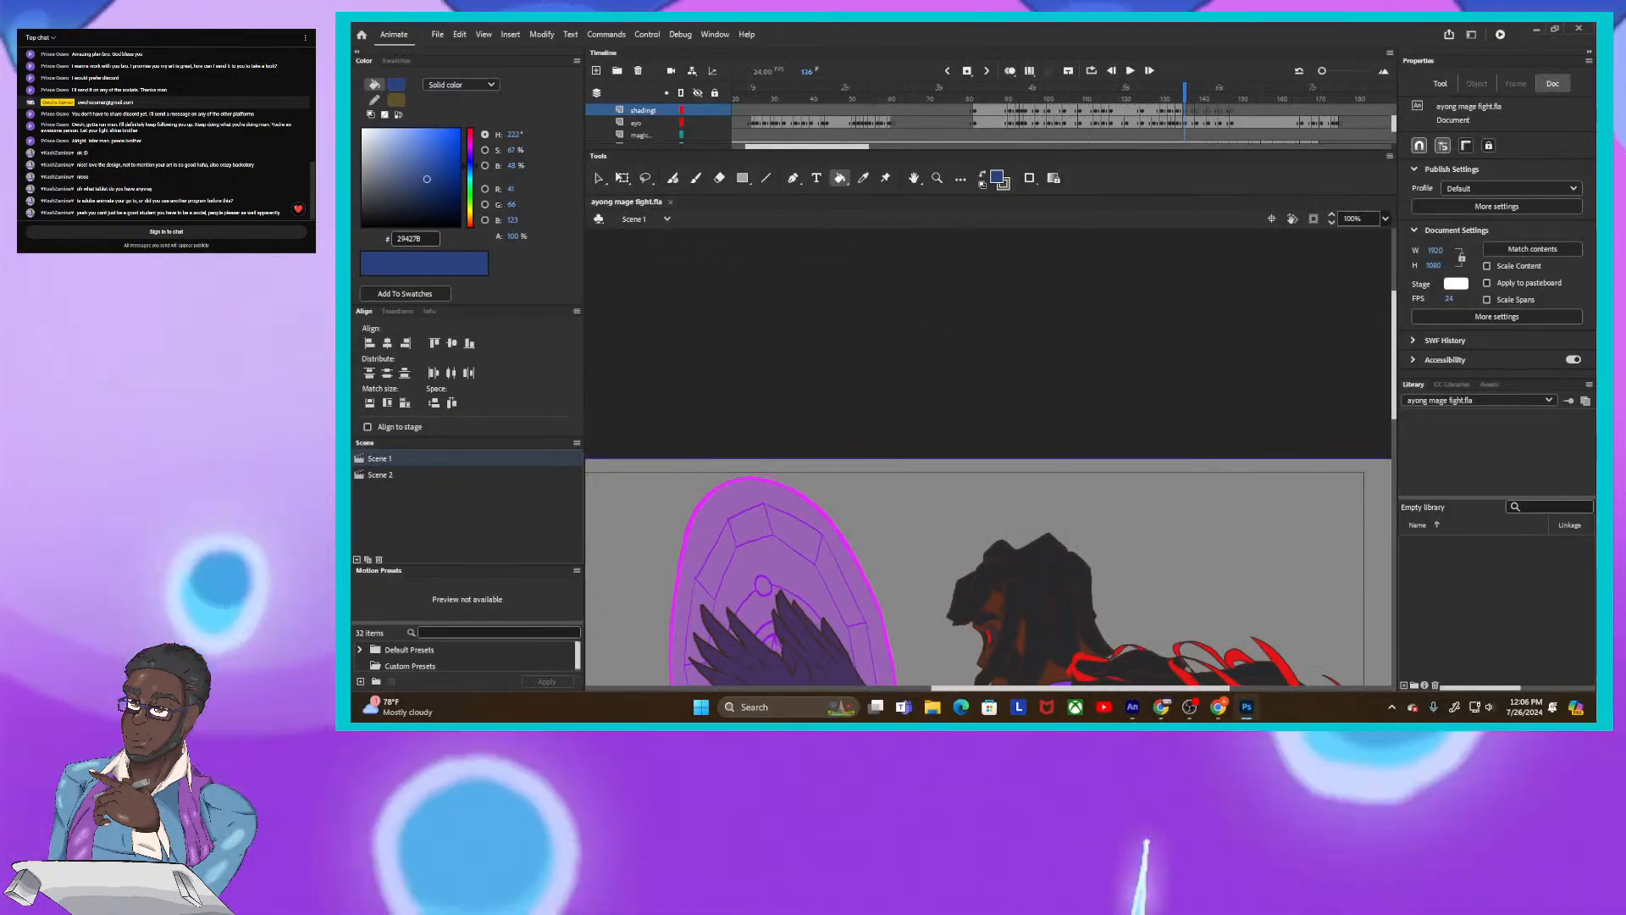
# Step: Switch to the character concept sheet in Photoshop and lower the opacity of the Layer 1 sketches to about 45%
pyautogui.hotkey('alt', 'Tab')
pyautogui.moveTo(1625, 161)
pyautogui.mouseDown()
pyautogui.moveTo(1608, 189)
pyautogui.moveTo(1053, 228)
pyautogui.moveTo(958, 122)
pyautogui.moveTo(946, 23)
pyautogui.mouseUp()
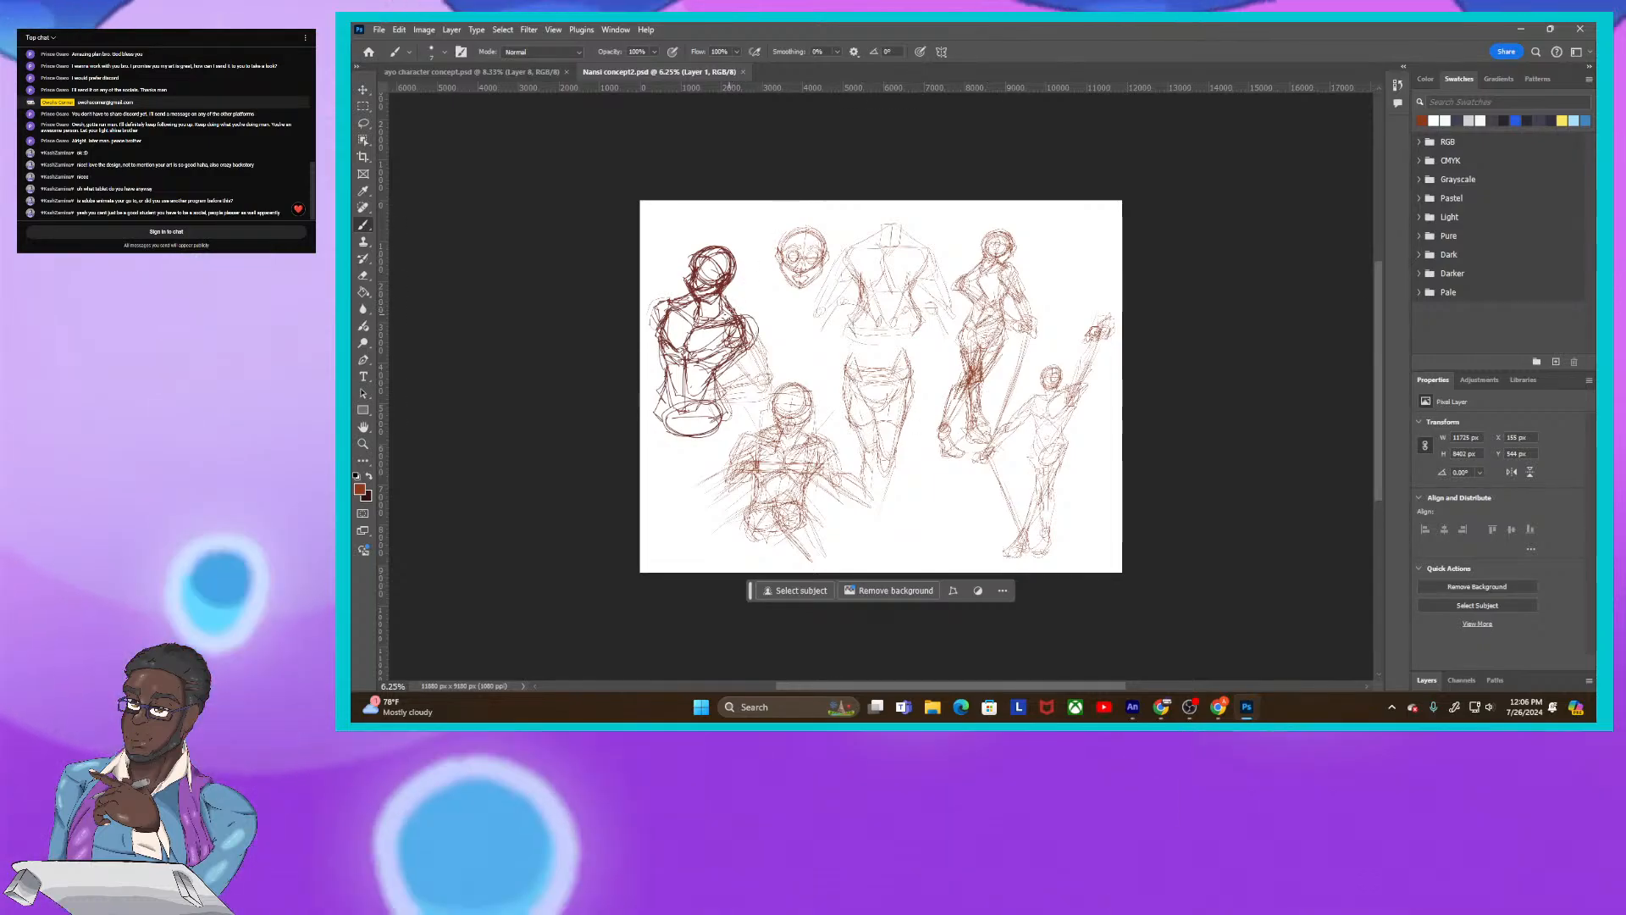
pyautogui.hotkey('ctrl', '+')
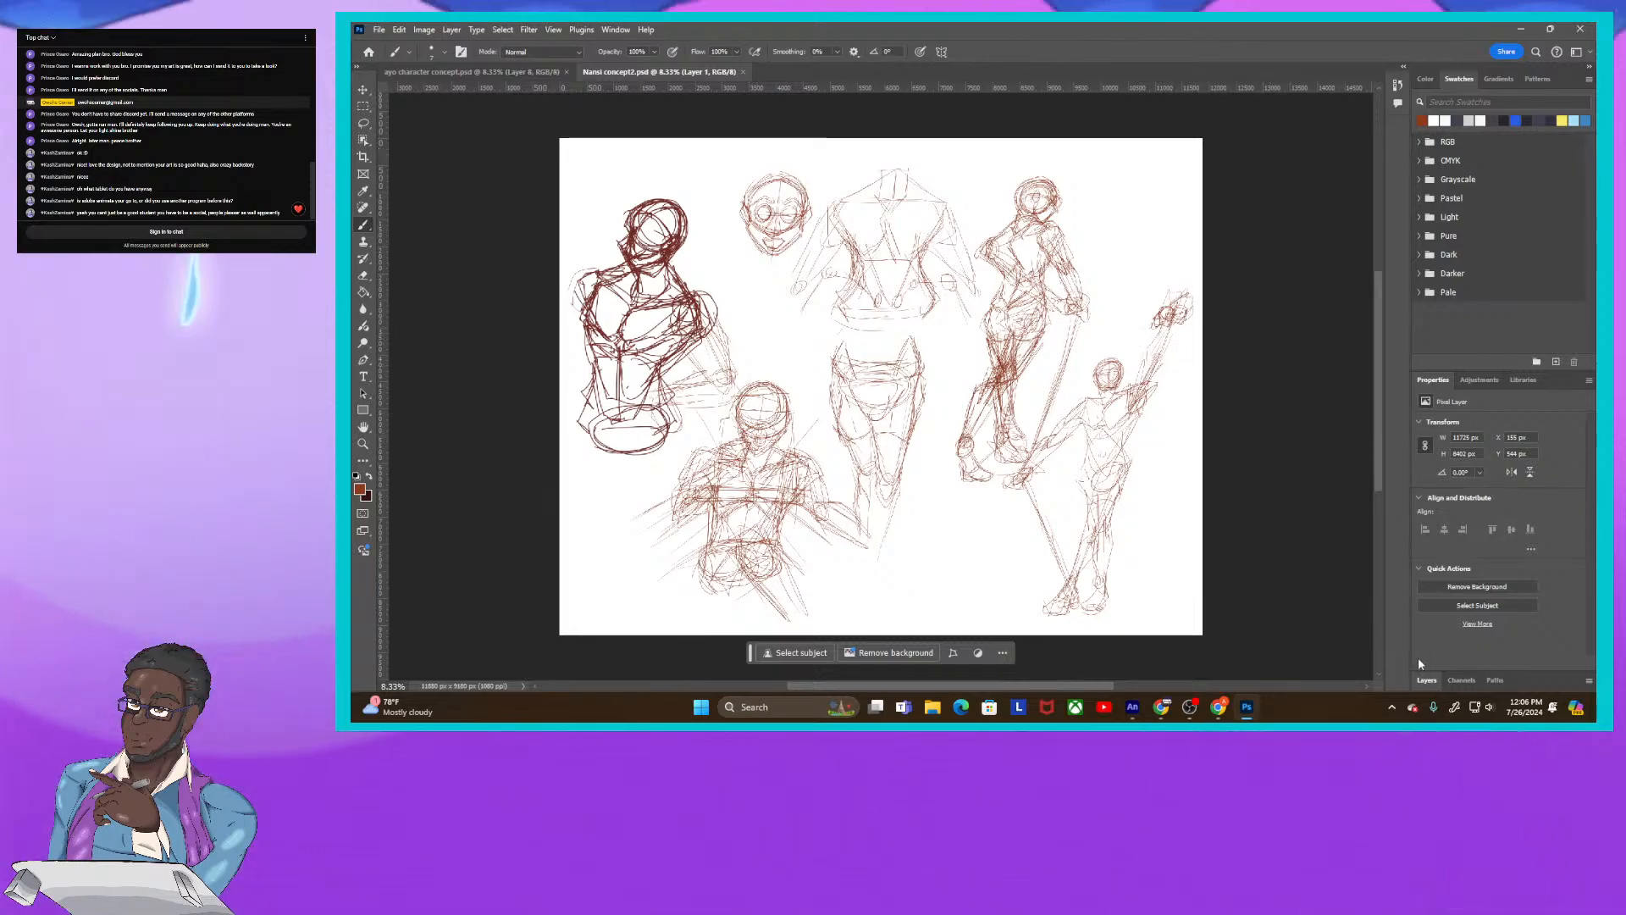
pyautogui.click(1427, 679)
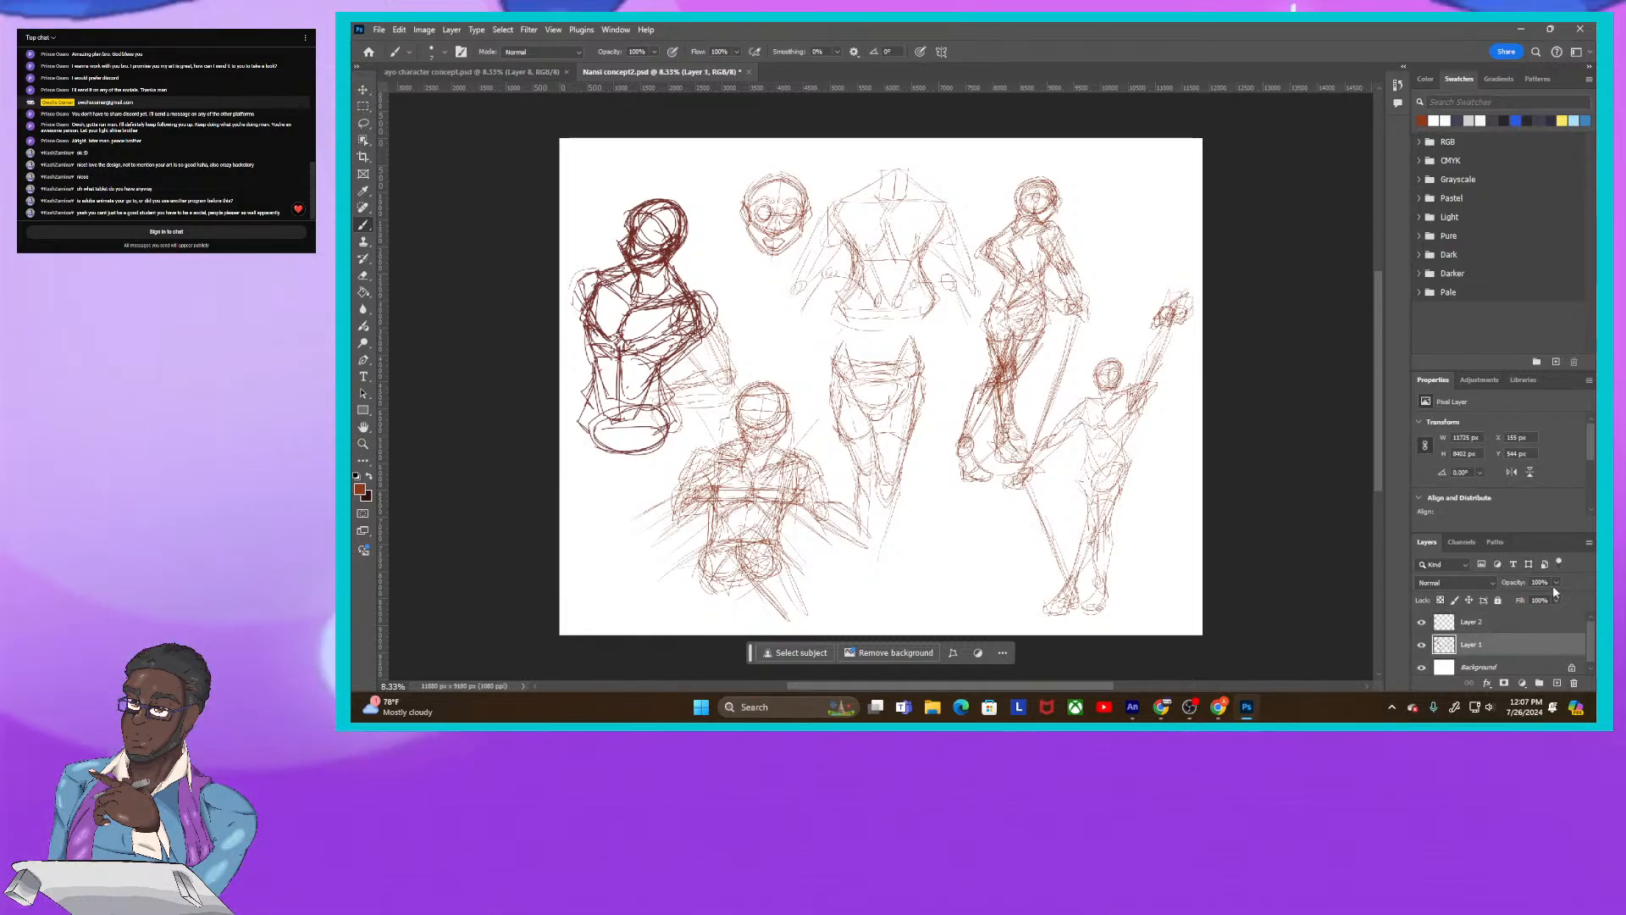
pyautogui.click(1555, 582)
pyautogui.moveTo(1558, 597); pyautogui.dragTo(1524, 602)
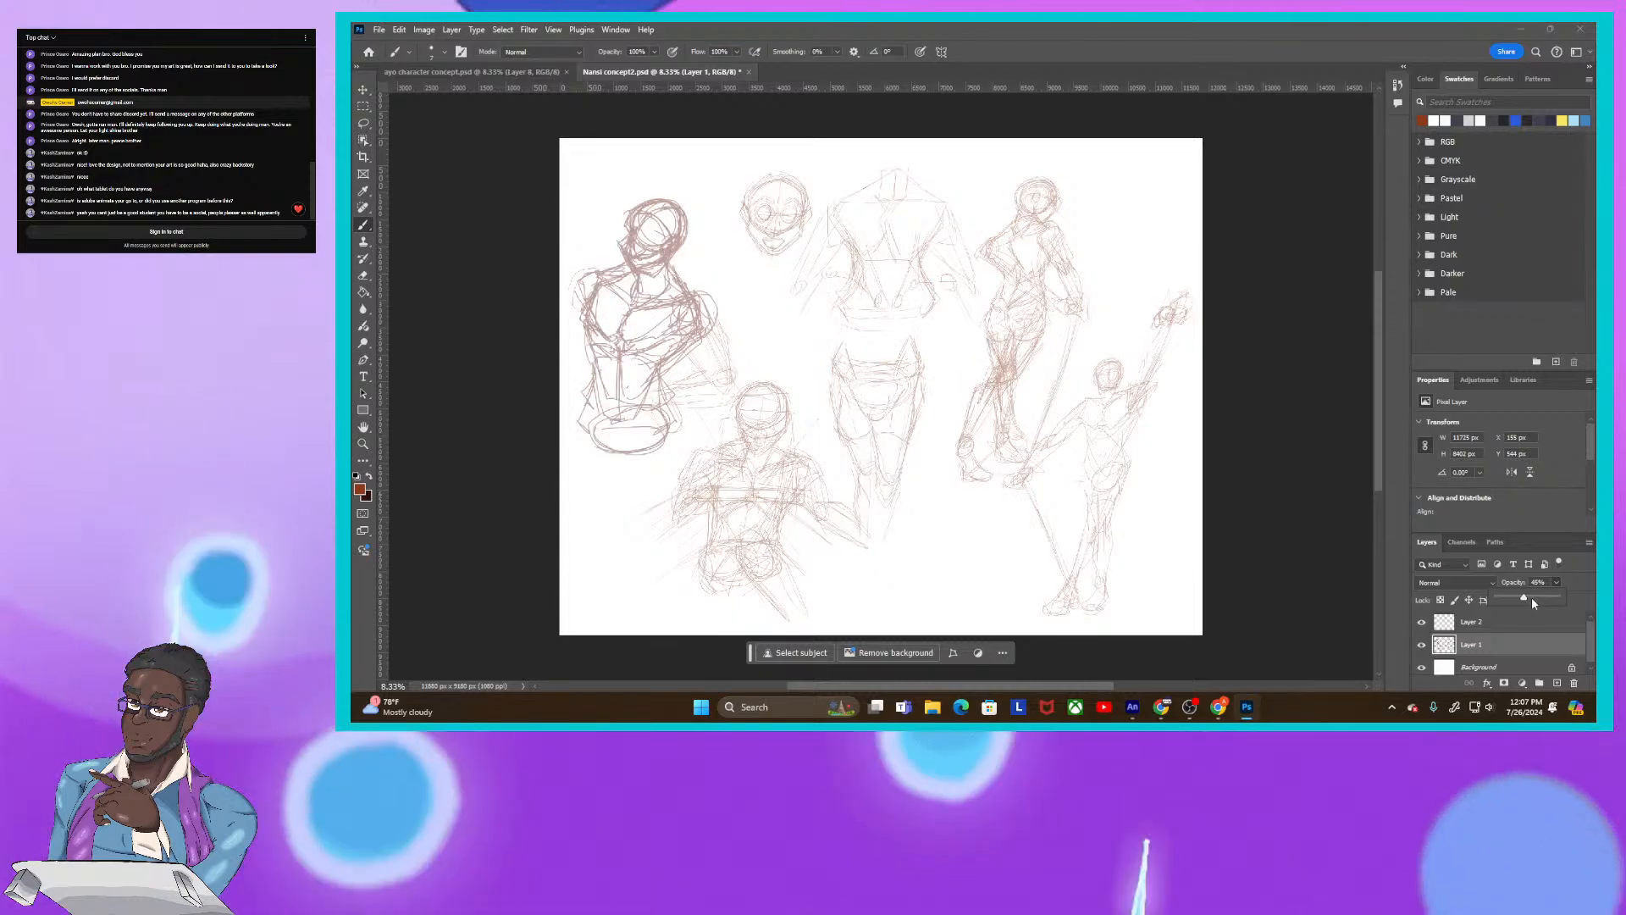
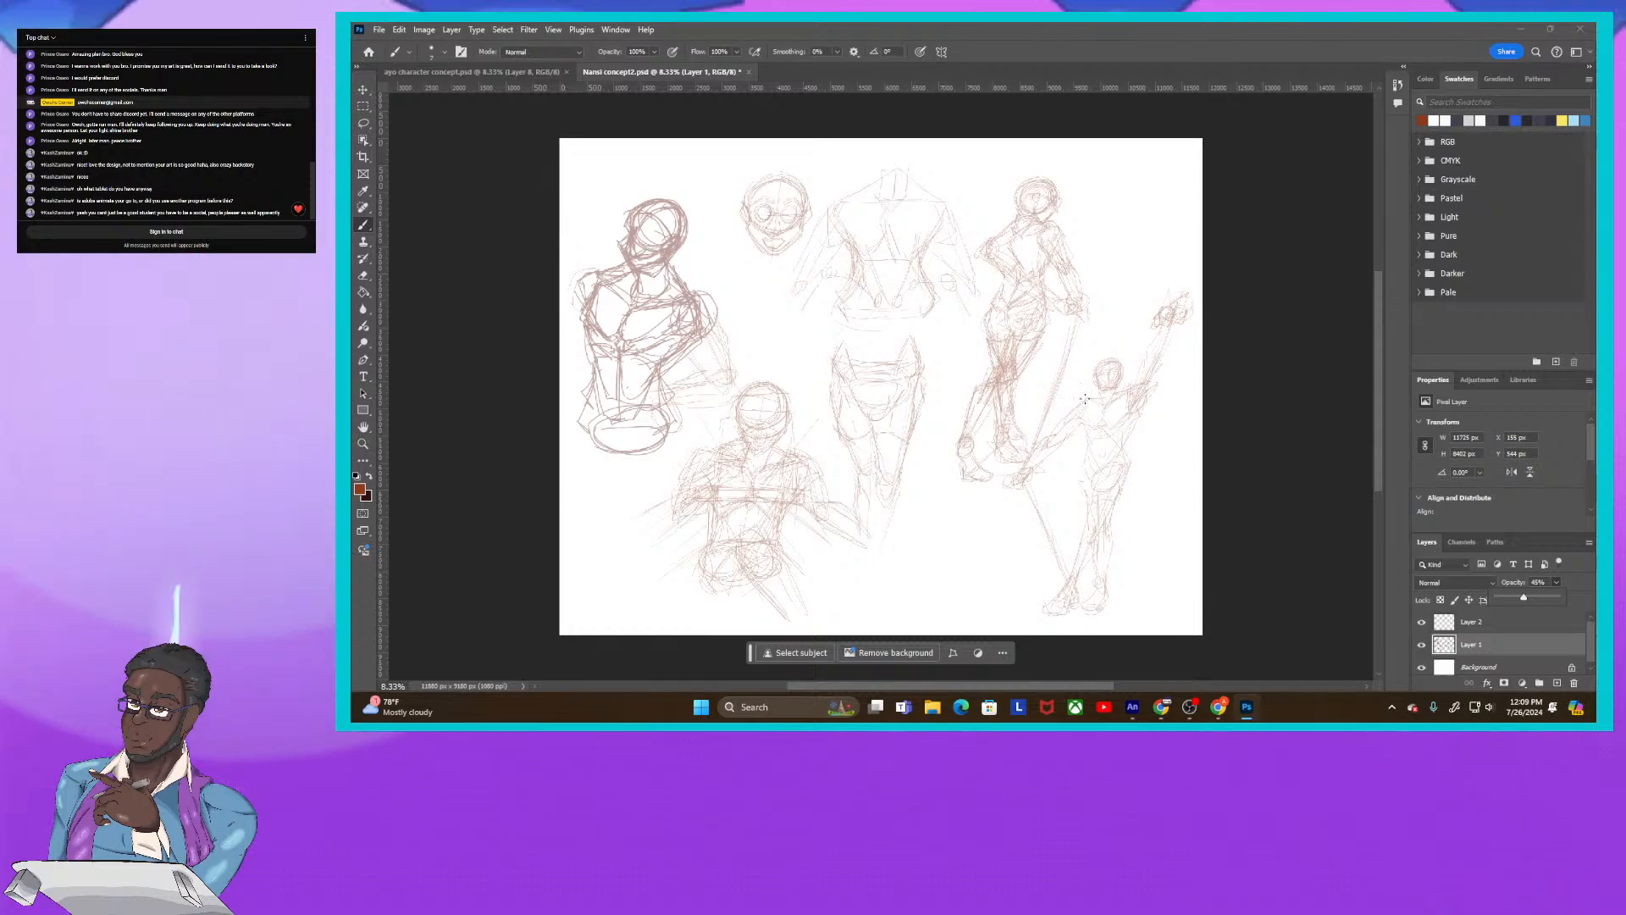
# Step: On Layer 2, brush darker lines over the bent knee and lower leg of the standing full-body figure
pyautogui.click(1468, 621)
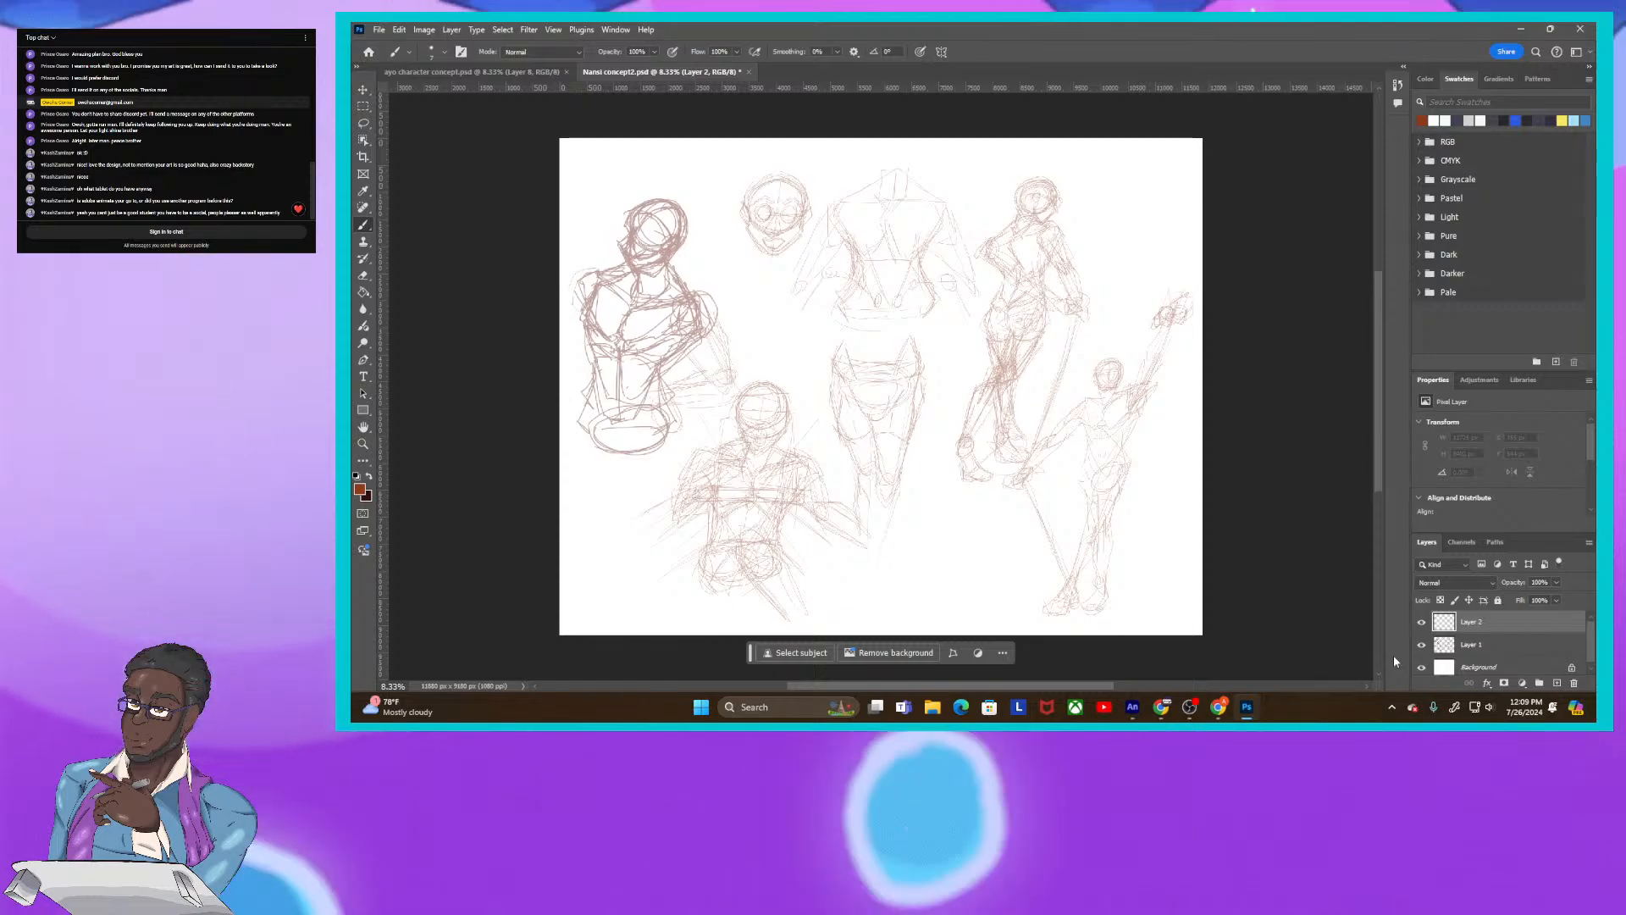
pyautogui.hotkey('ctrl', '+')
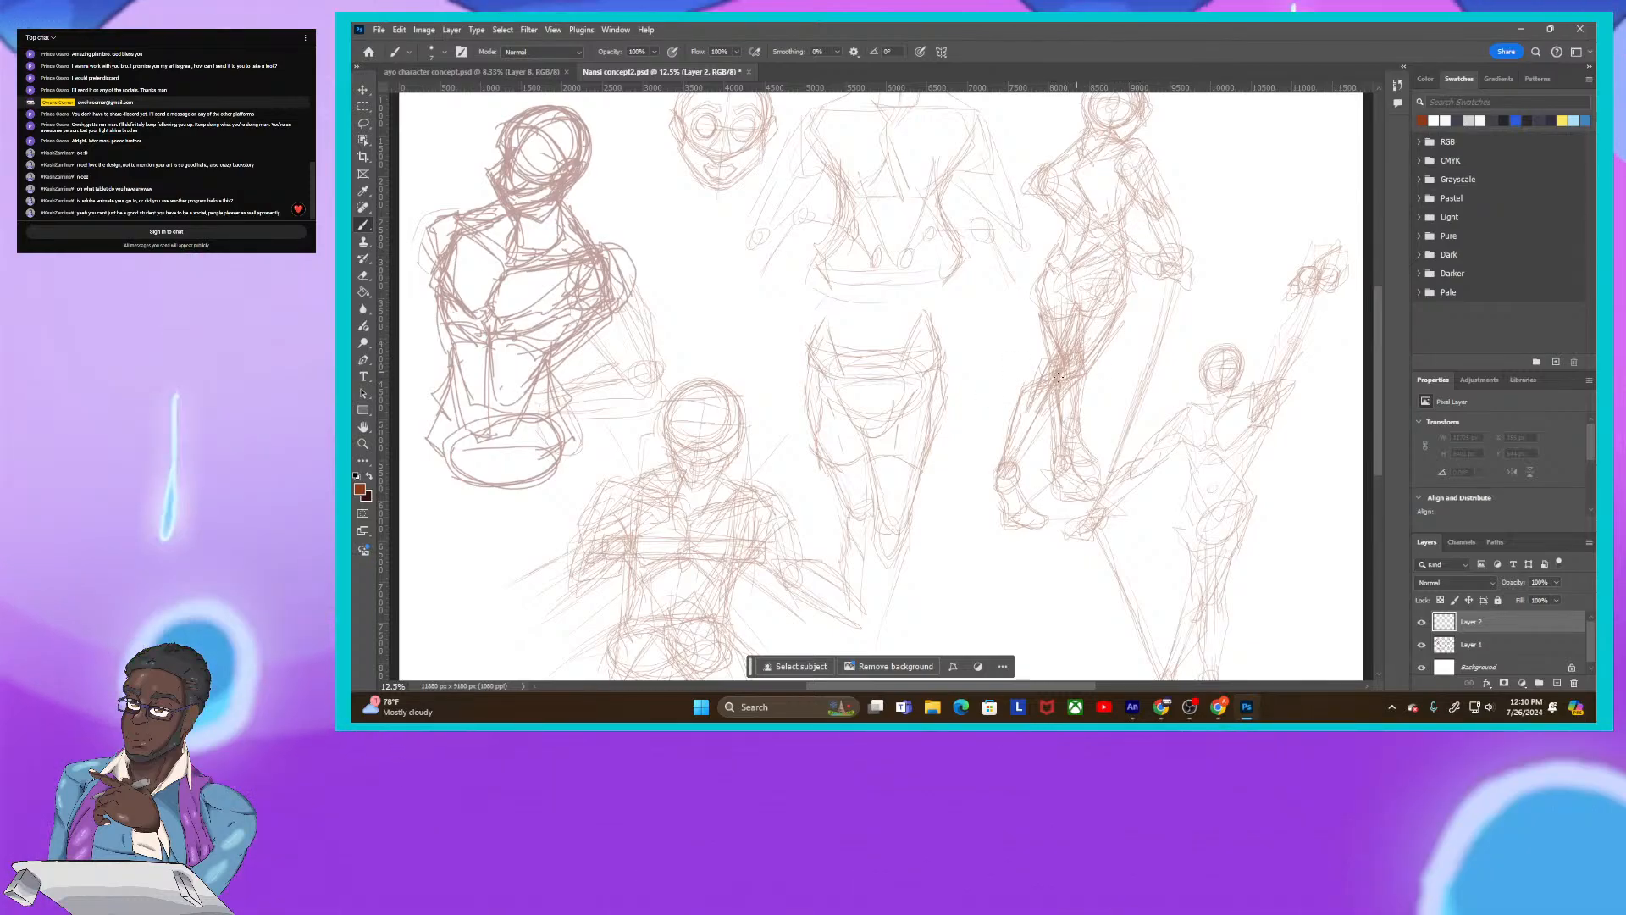
pyautogui.moveTo(1078, 370); pyautogui.dragTo(1050, 381)
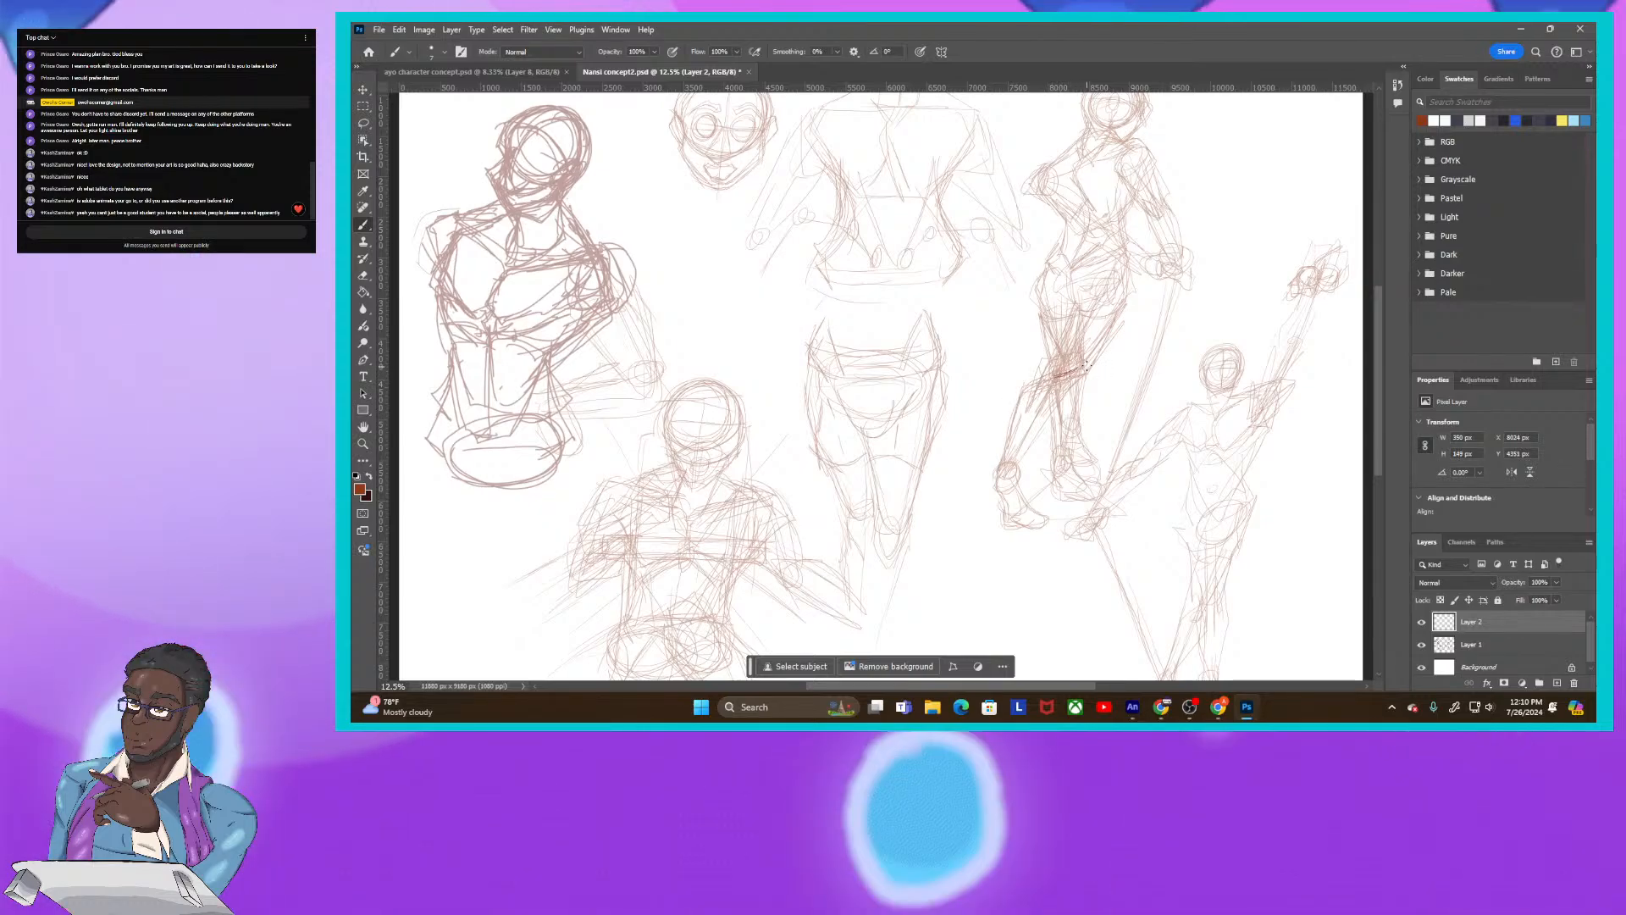
pyautogui.moveTo(1087, 366)
pyautogui.mouseDown()
pyautogui.moveTo(1024, 385)
pyautogui.moveTo(998, 467)
pyautogui.mouseUp()
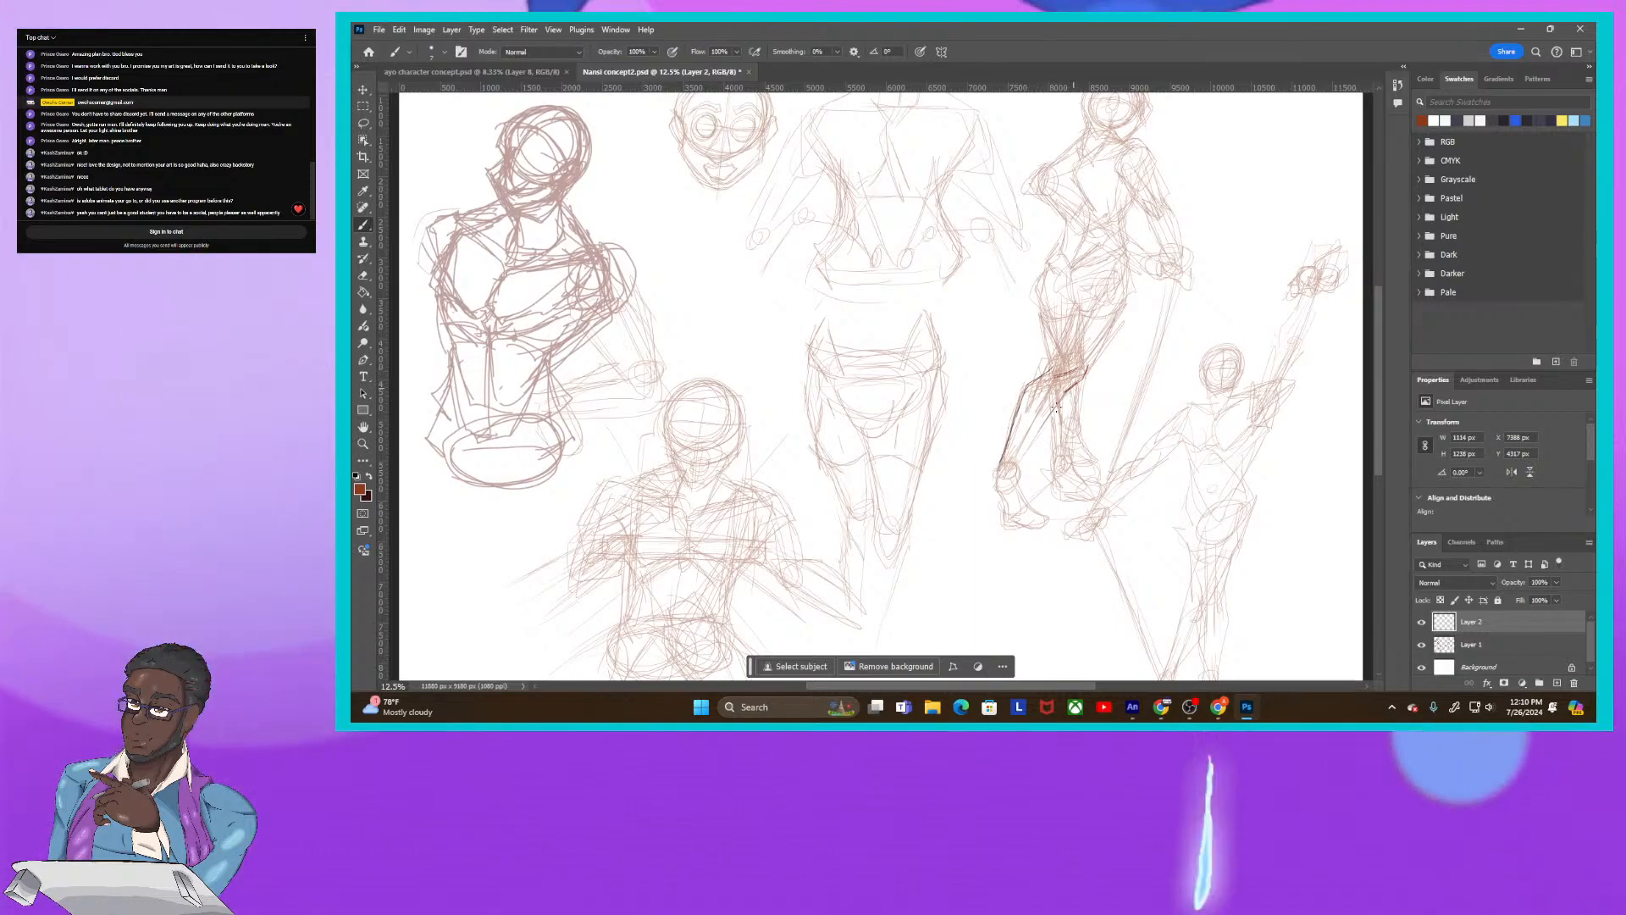
pyautogui.moveTo(1050, 415); pyautogui.dragTo(1012, 471)
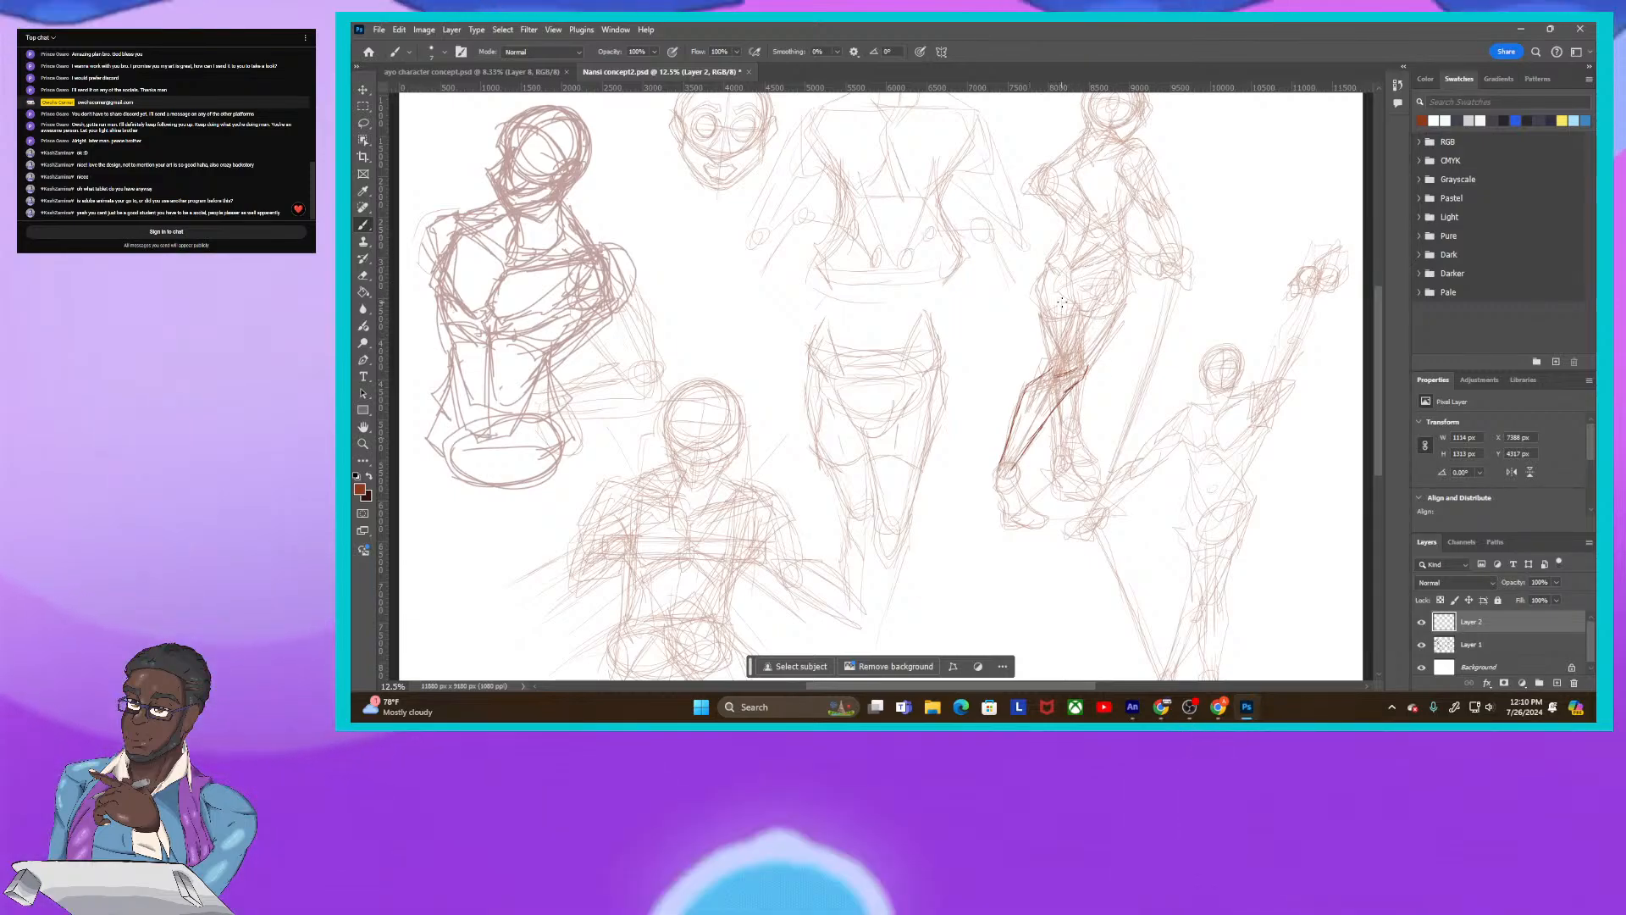
# Step: Trace the hips, thighs and waist of the standing figure with darker brush lines
pyautogui.moveTo(1065, 312); pyautogui.dragTo(1099, 310)
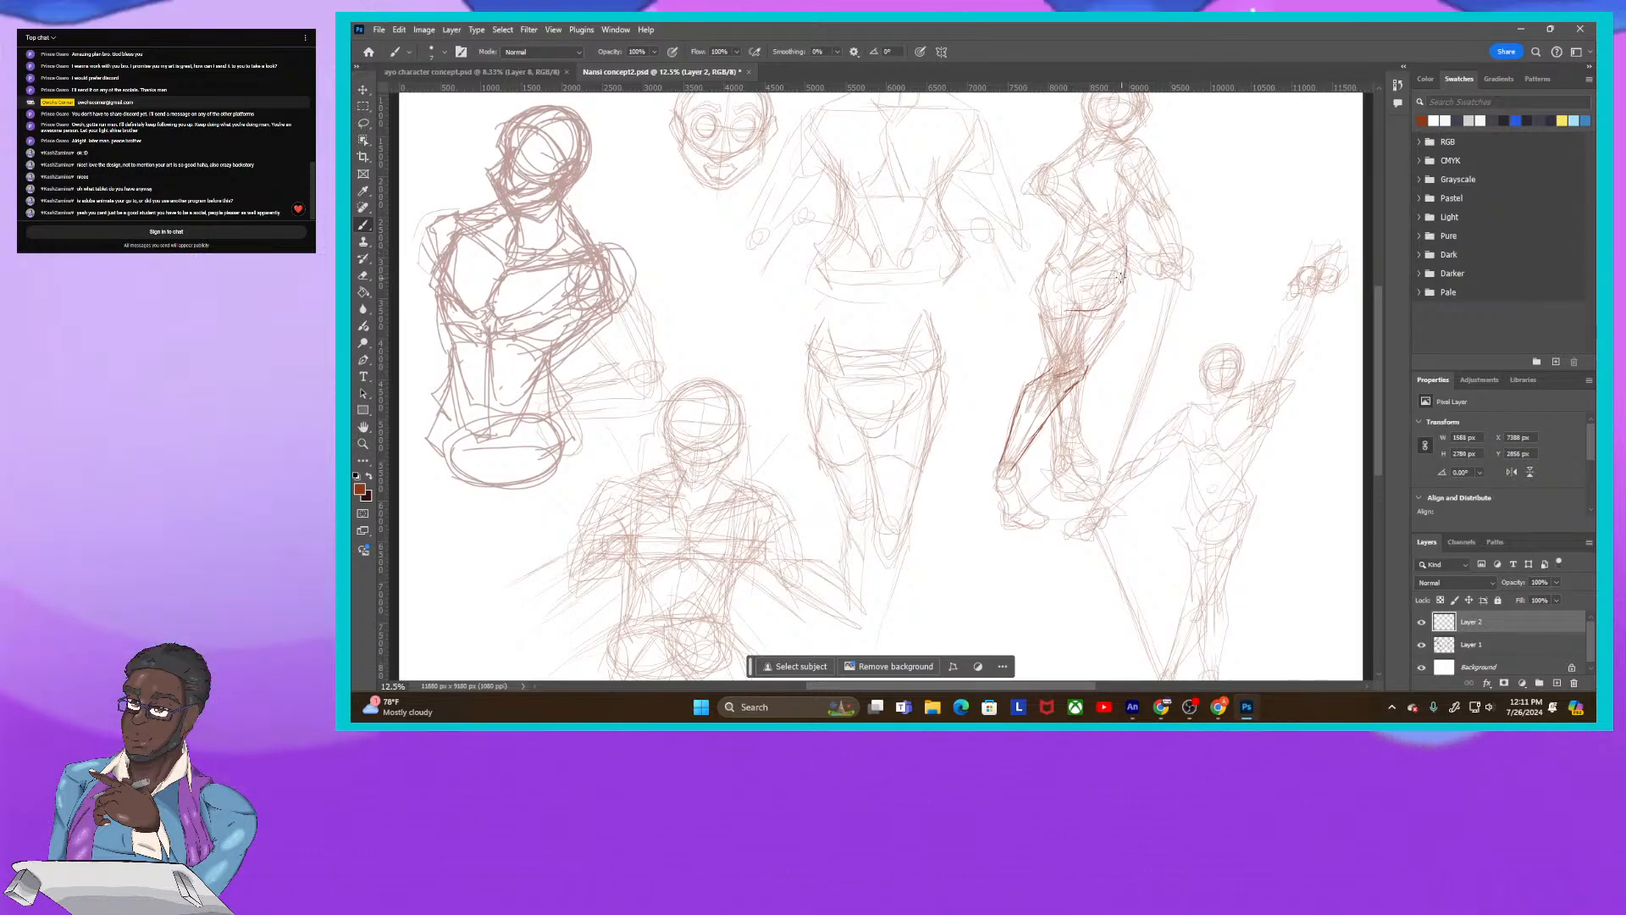
pyautogui.moveTo(1126, 247); pyautogui.dragTo(1094, 345)
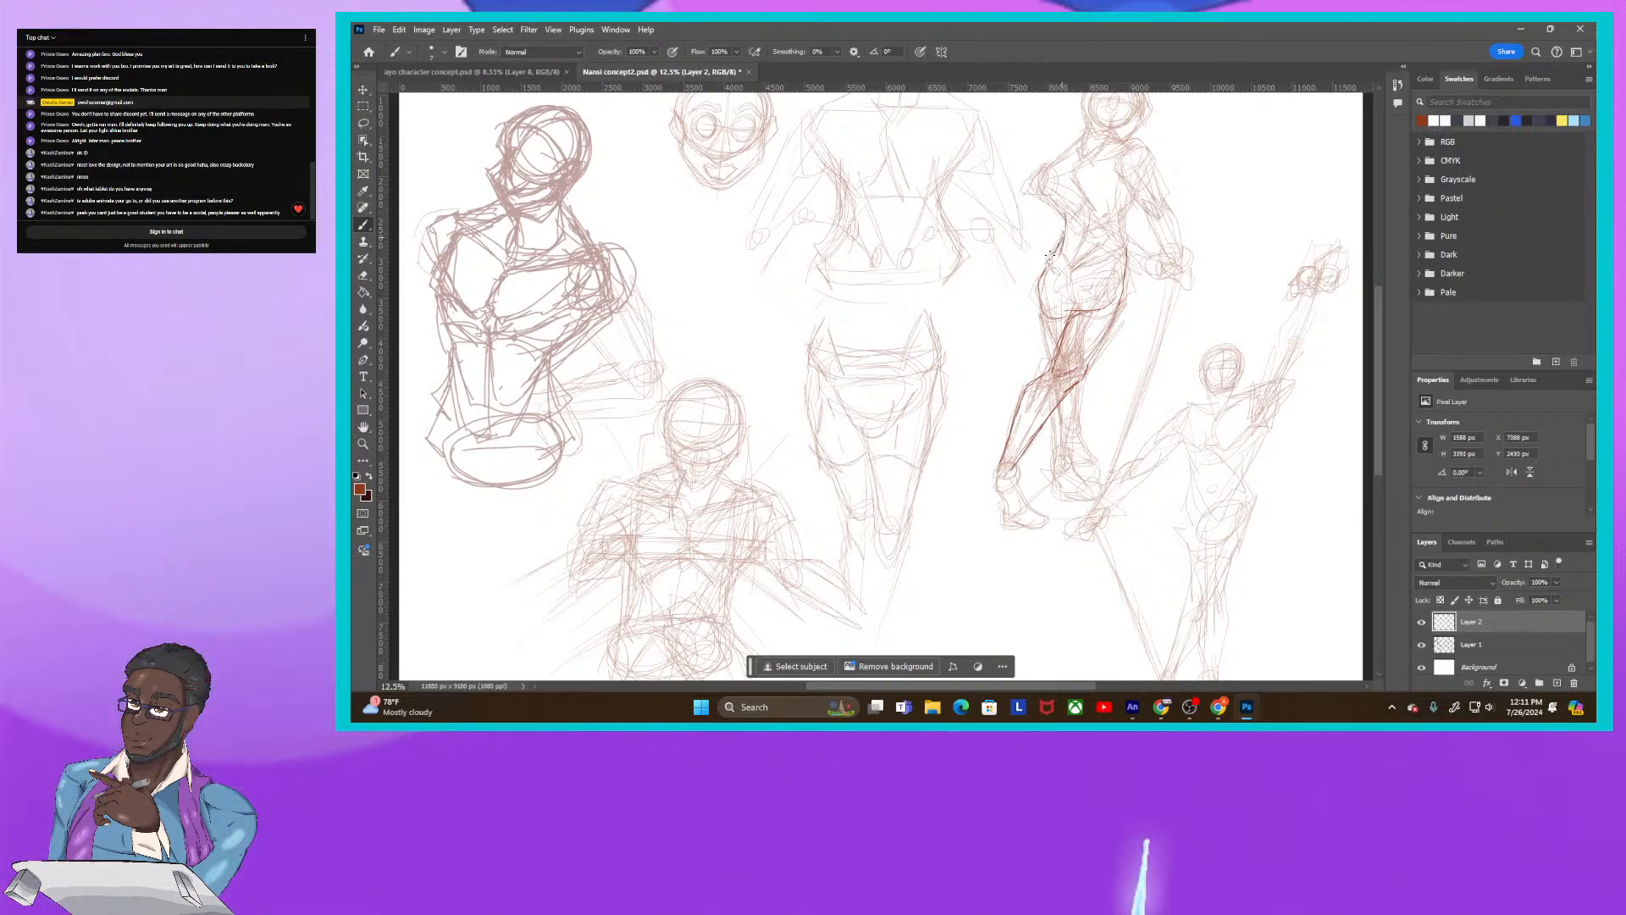
pyautogui.moveTo(1047, 261)
pyautogui.mouseDown()
pyautogui.moveTo(1095, 241)
pyautogui.moveTo(1126, 201)
pyautogui.moveTo(1106, 257)
pyautogui.mouseUp()
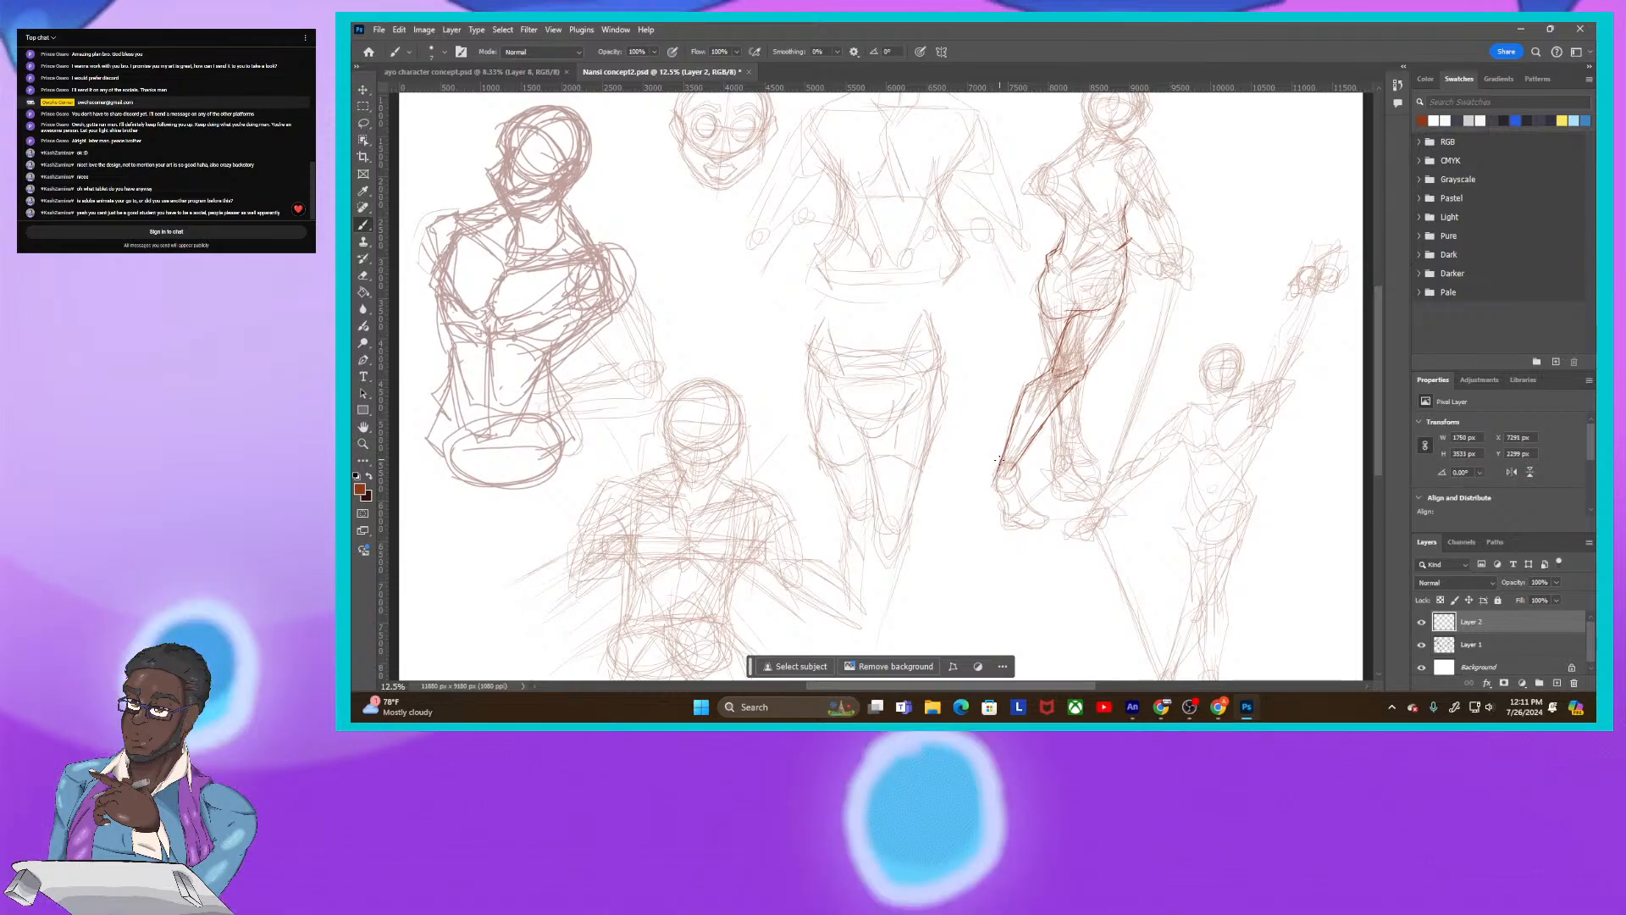
# Step: Define the ankles and both feet of the standing figure over the faded sketch
pyautogui.moveTo(1004, 464)
pyautogui.mouseDown()
pyautogui.moveTo(999, 500)
pyautogui.moveTo(989, 479)
pyautogui.moveTo(1011, 462)
pyautogui.moveTo(1016, 526)
pyautogui.mouseUp()
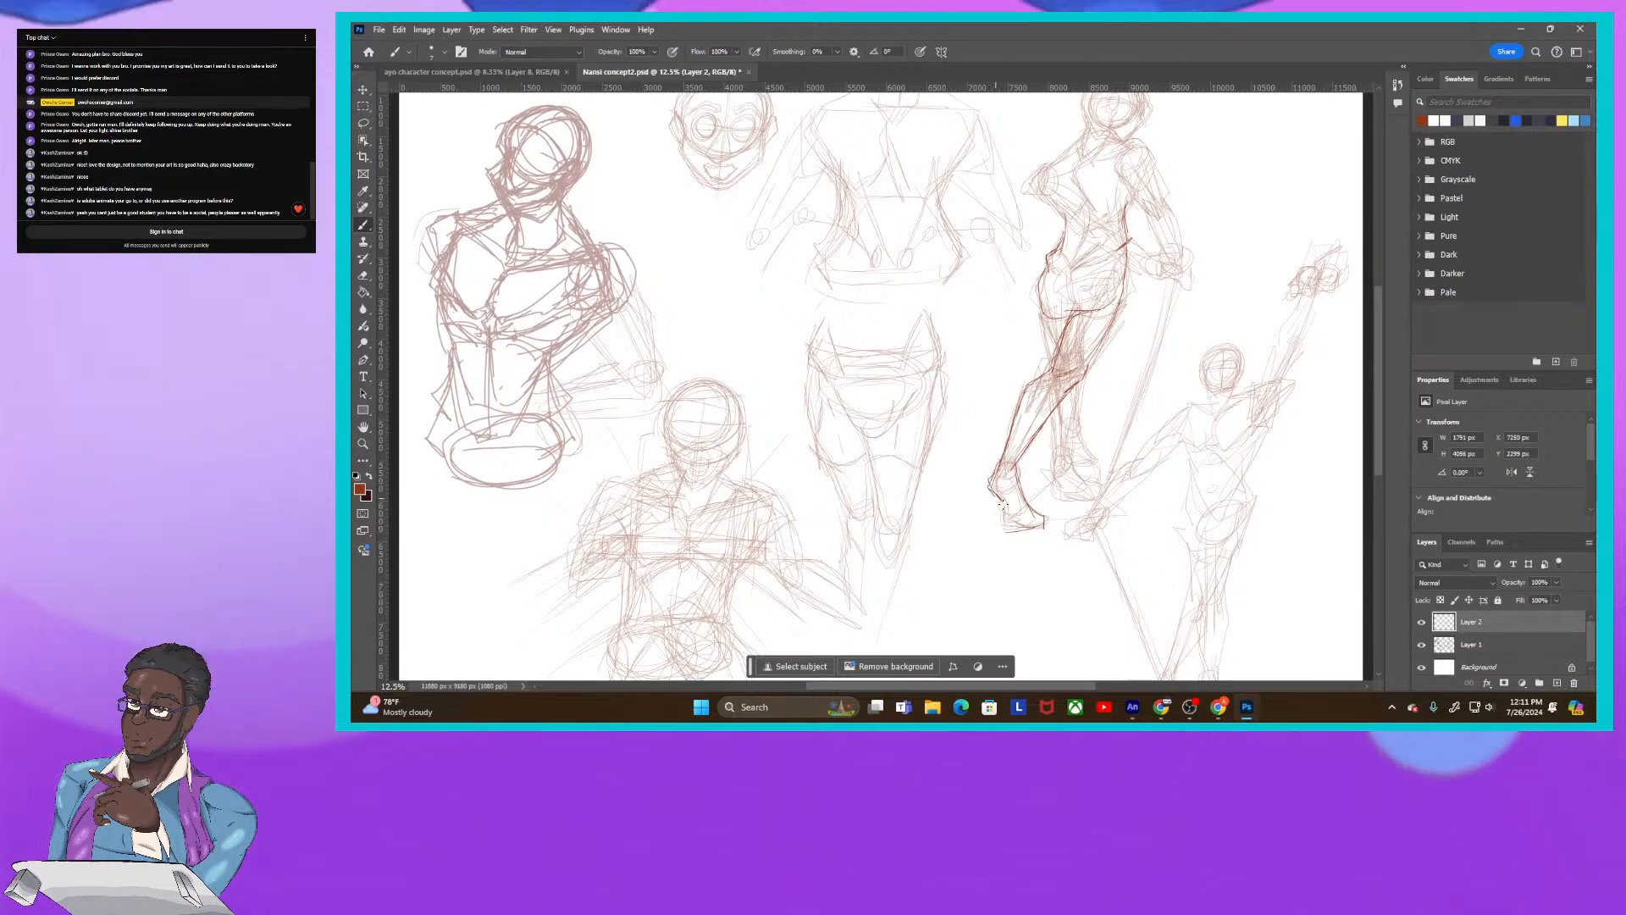
pyautogui.moveTo(1002, 511); pyautogui.dragTo(1018, 531)
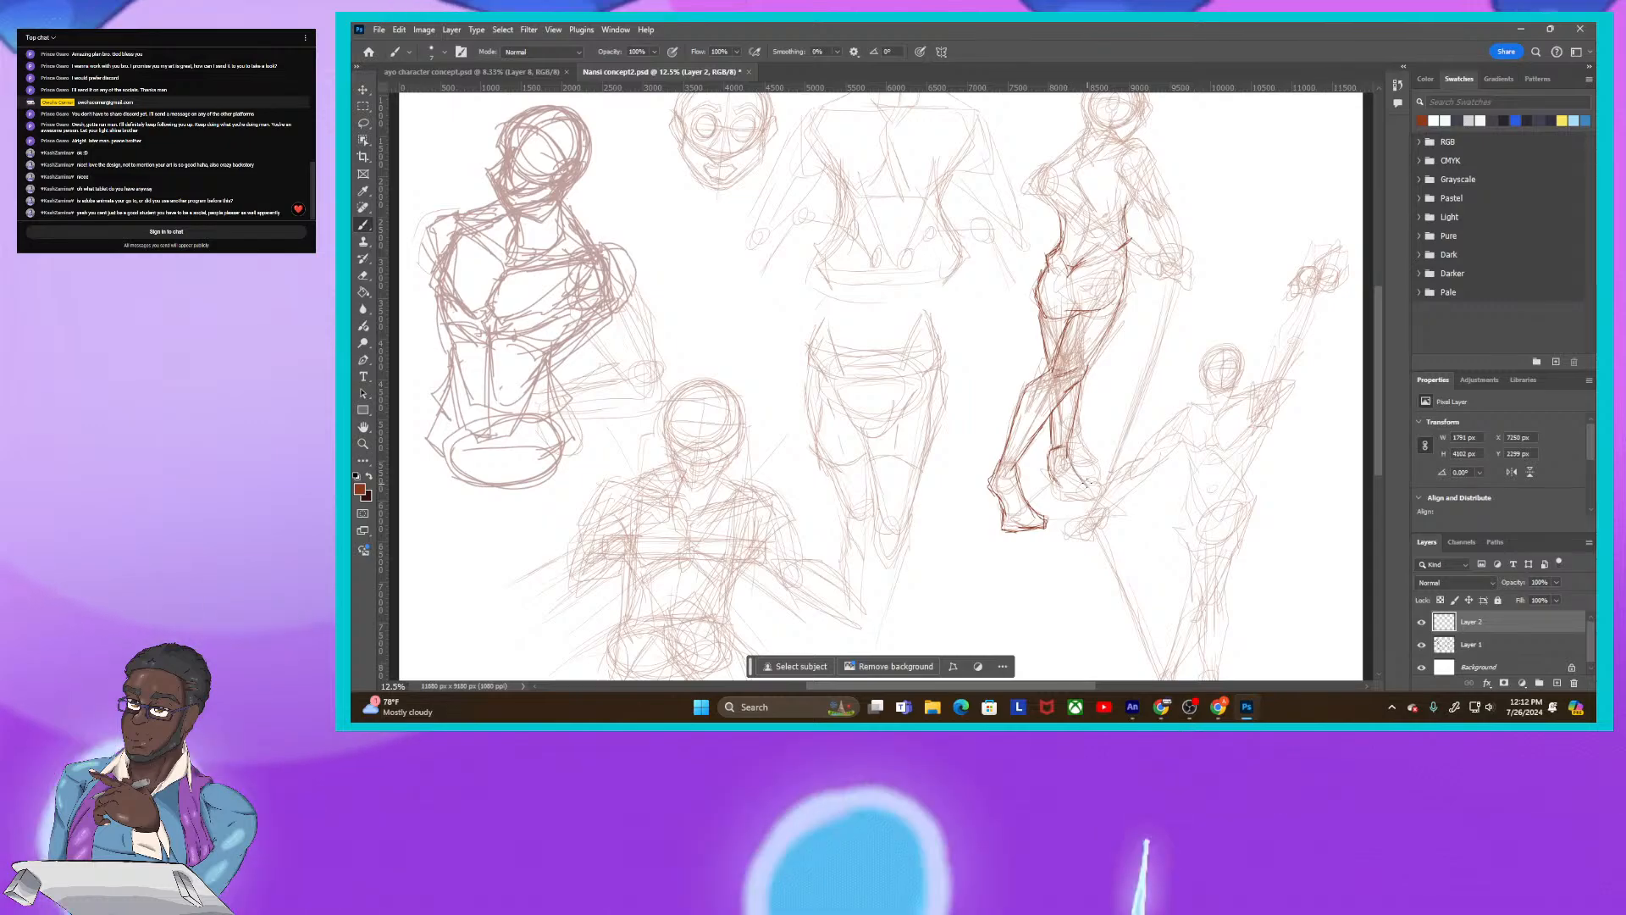
pyautogui.moveTo(1069, 457)
pyautogui.mouseDown()
pyautogui.moveTo(1091, 484)
pyautogui.moveTo(1055, 497)
pyautogui.moveTo(1092, 500)
pyautogui.mouseUp()
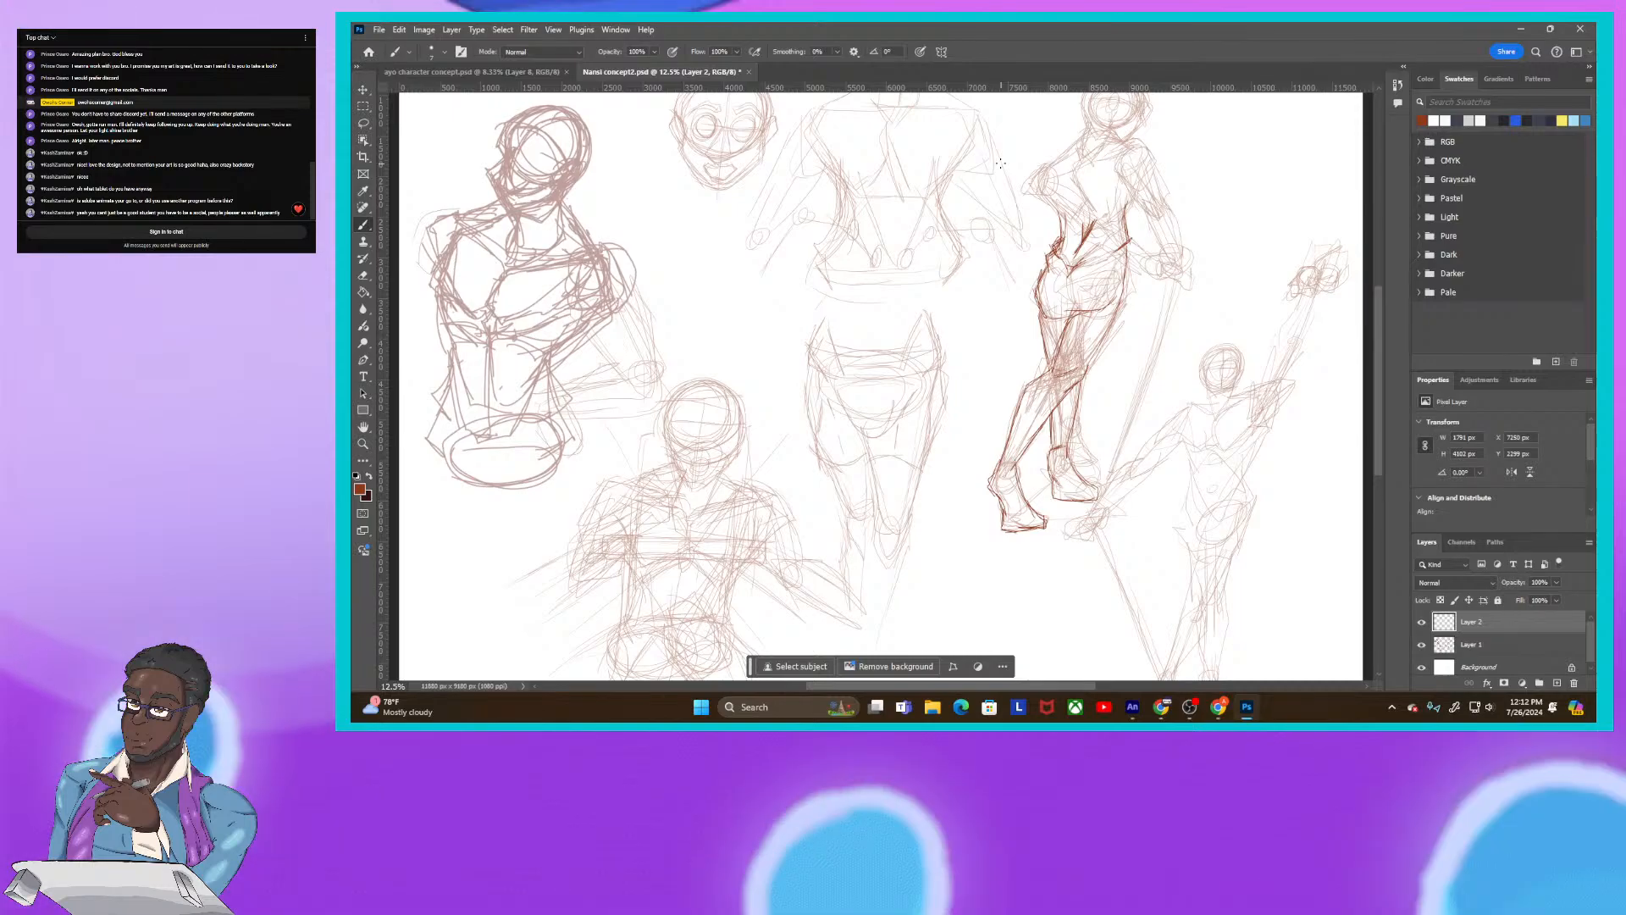
# Step: Clean up the standing figure's waist lines with the Eraser and brush in the torso and bent arm
pyautogui.click(363, 275)
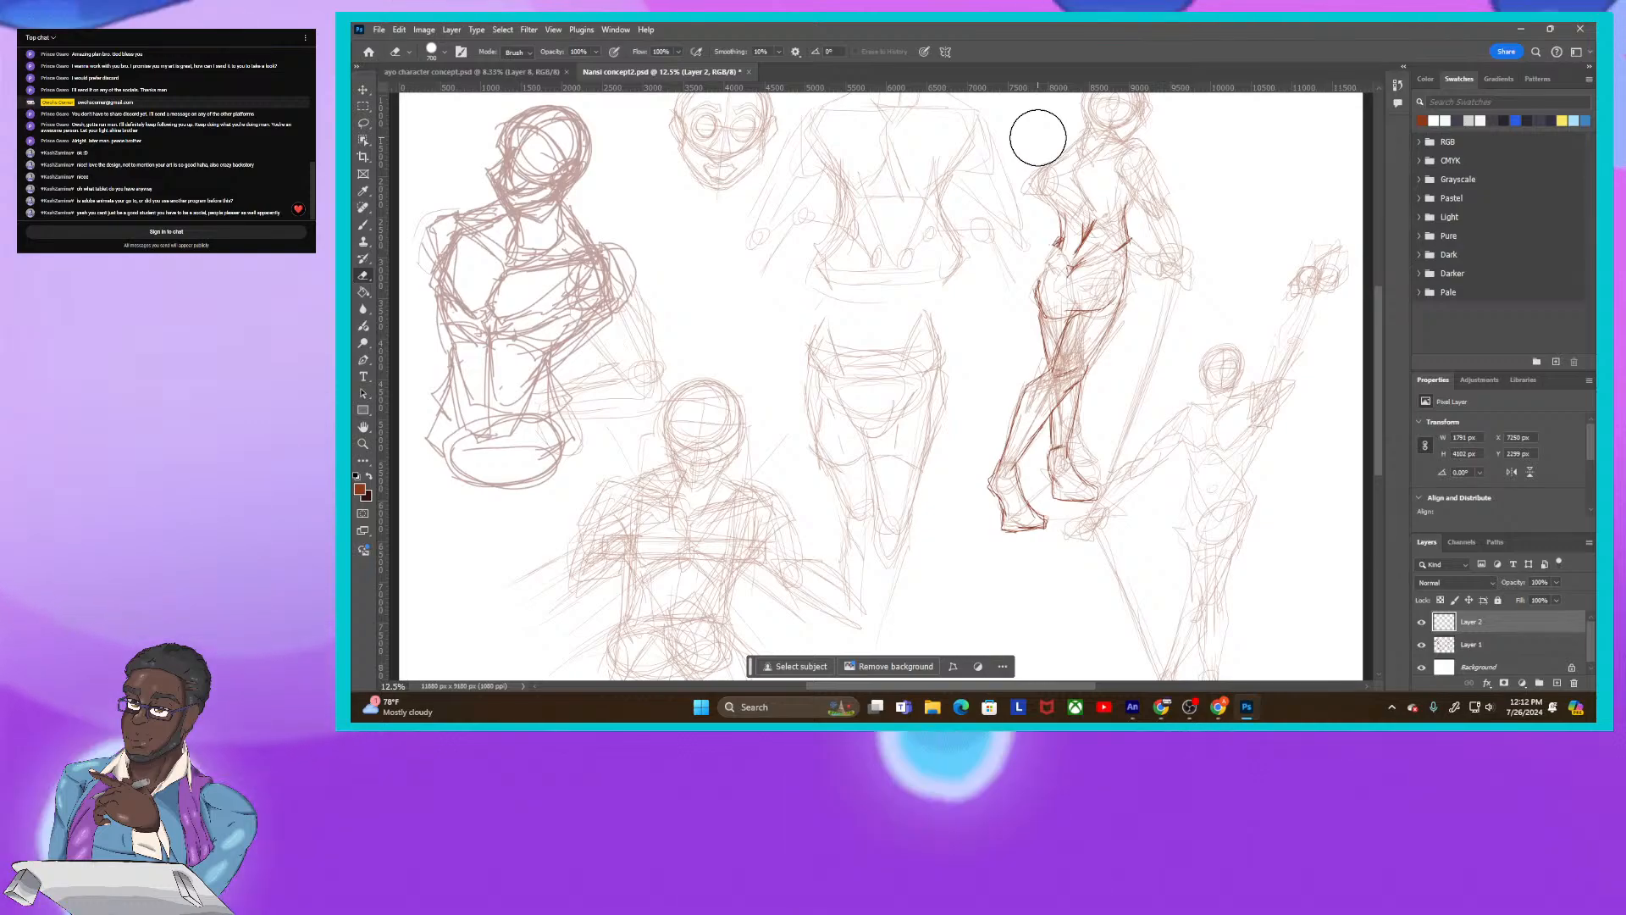
pyautogui.click(363, 225)
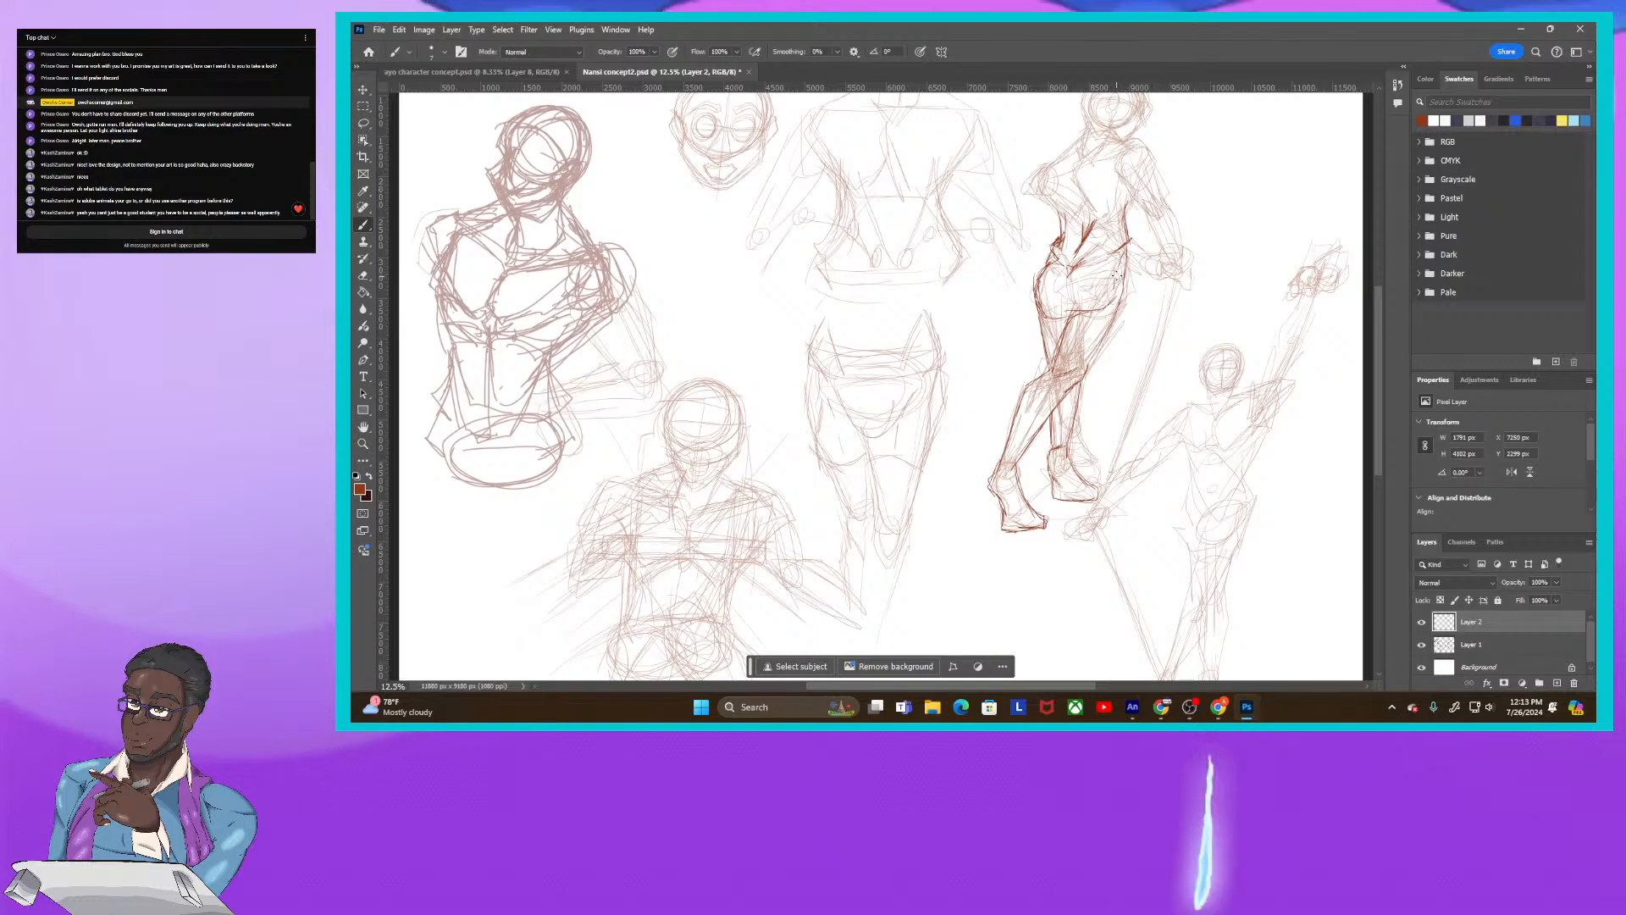
pyautogui.moveTo(1079, 183)
pyautogui.mouseDown()
pyautogui.moveTo(1089, 214)
pyautogui.moveTo(1079, 167)
pyautogui.mouseUp()
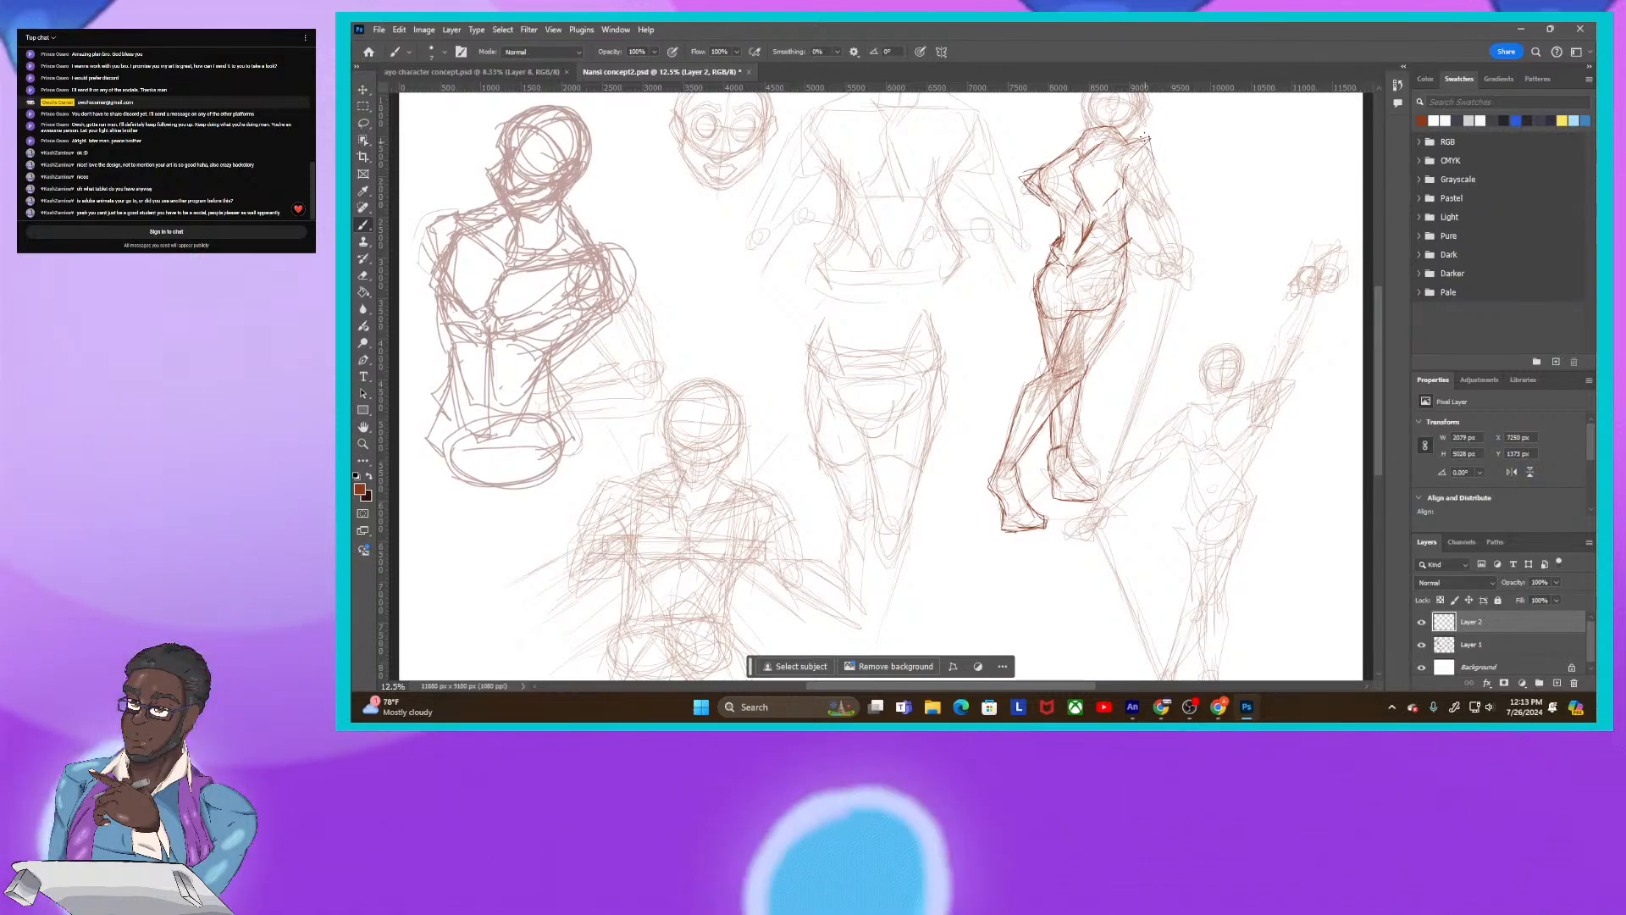
# Step: Trace the standing figure's straight arm down to the hand, and the long staff it rests on
pyautogui.moveTo(1149, 138); pyautogui.dragTo(1164, 194)
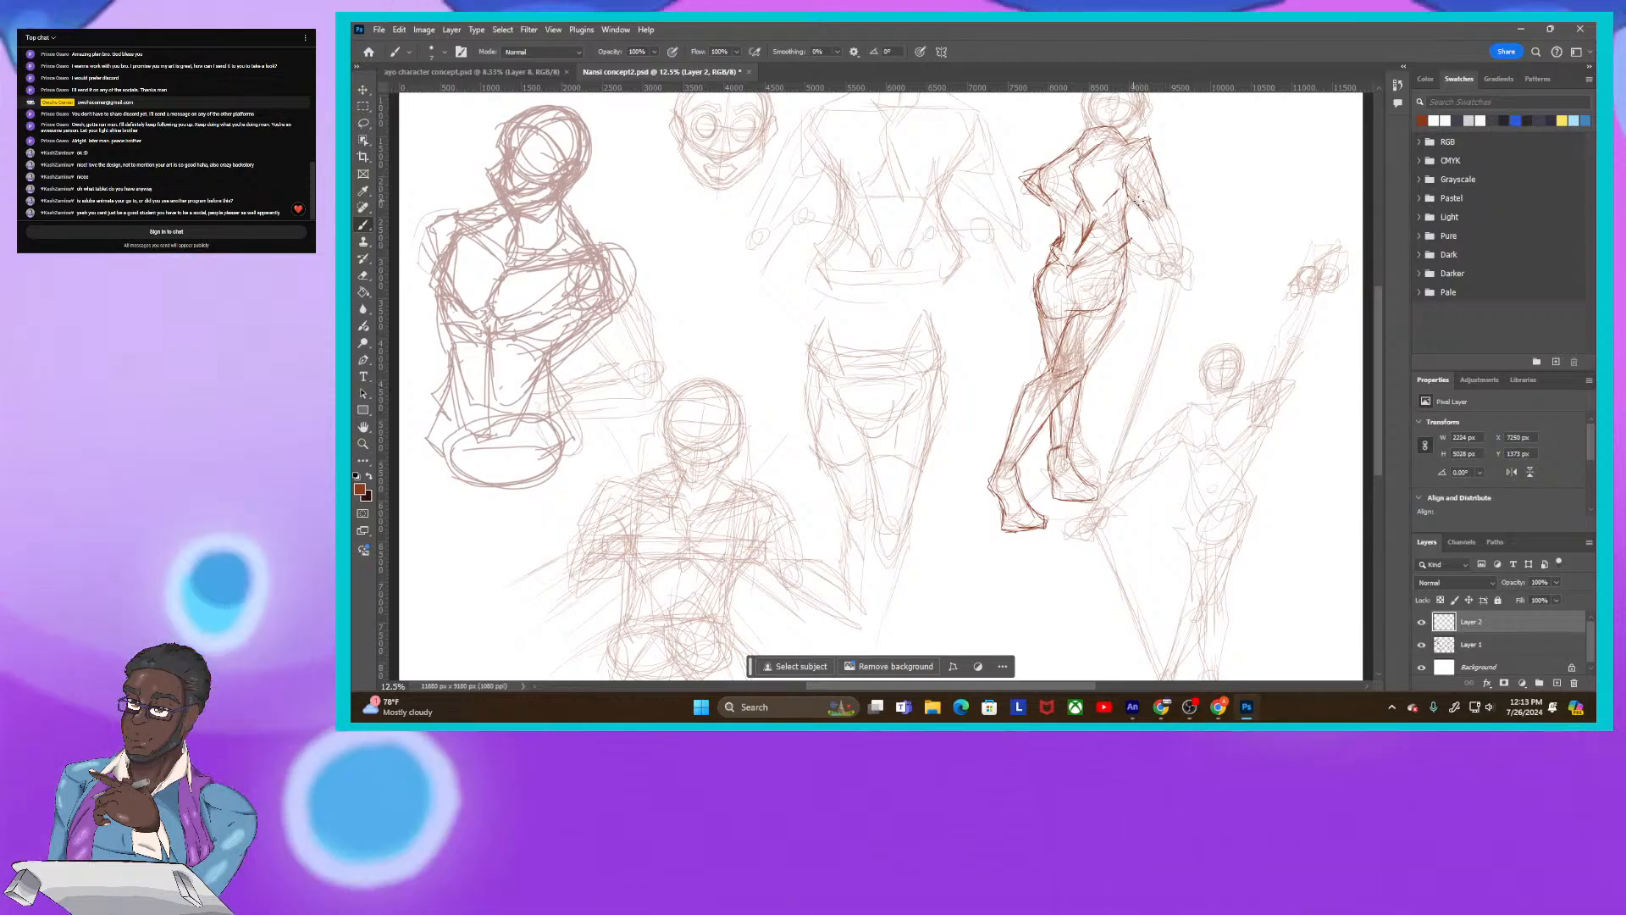
pyautogui.moveTo(1158, 188)
pyautogui.mouseDown()
pyautogui.moveTo(1177, 247)
pyautogui.moveTo(1138, 207)
pyautogui.moveTo(1188, 250)
pyautogui.mouseUp()
pyautogui.moveTo(1191, 271); pyautogui.dragTo(1167, 273)
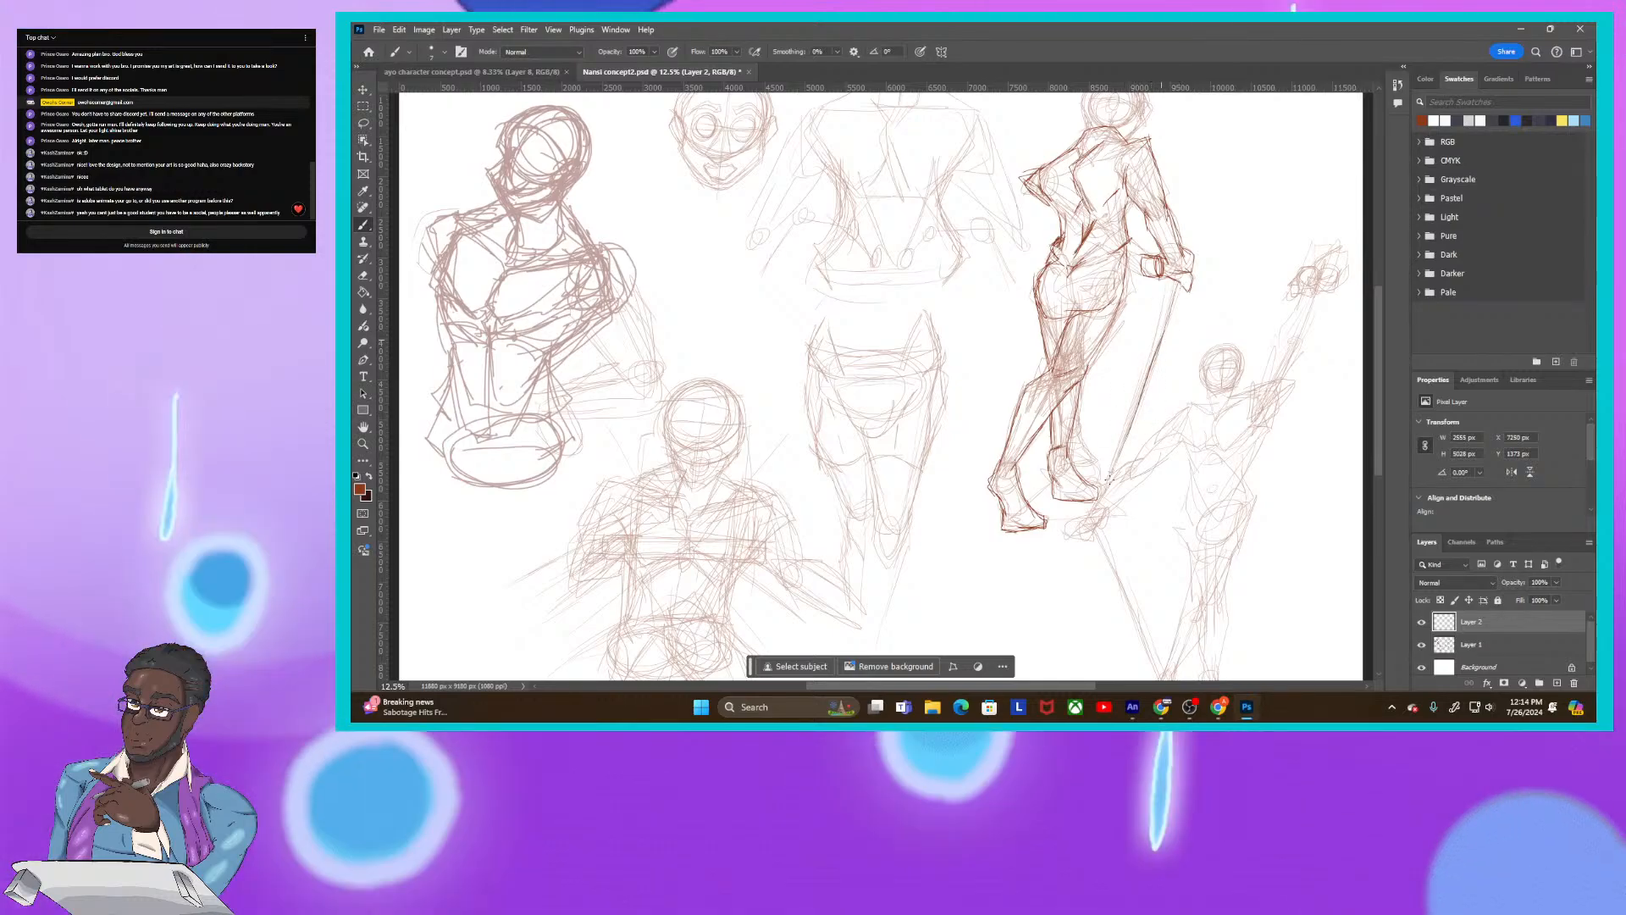
pyautogui.moveTo(1163, 337); pyautogui.dragTo(1118, 463)
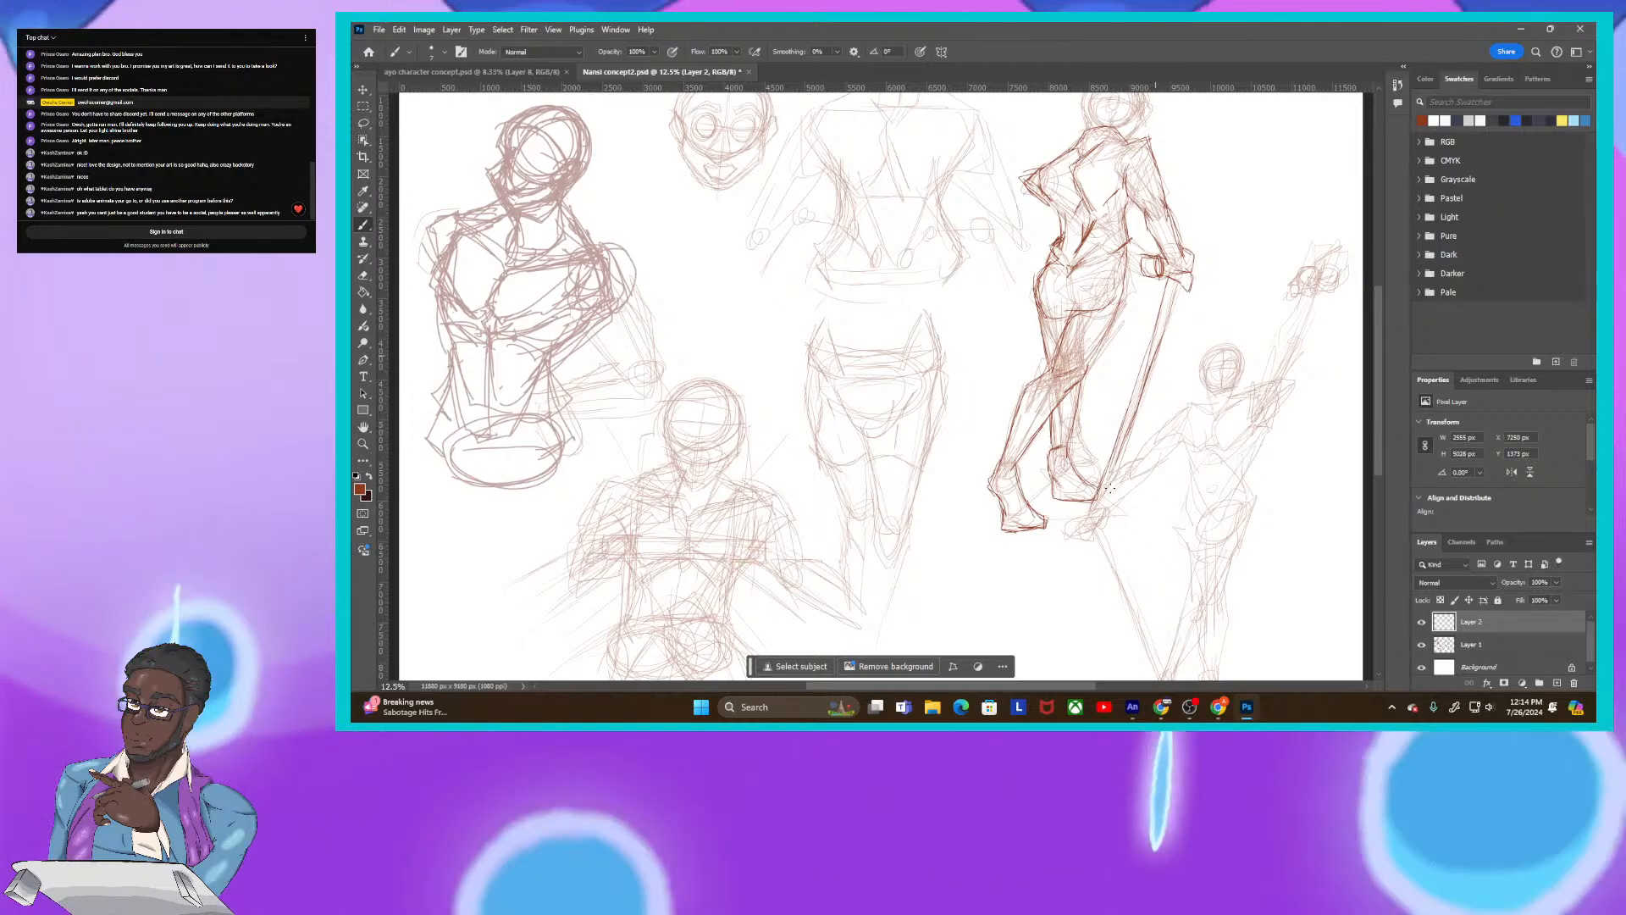
pyautogui.moveTo(1126, 441); pyautogui.dragTo(1096, 506)
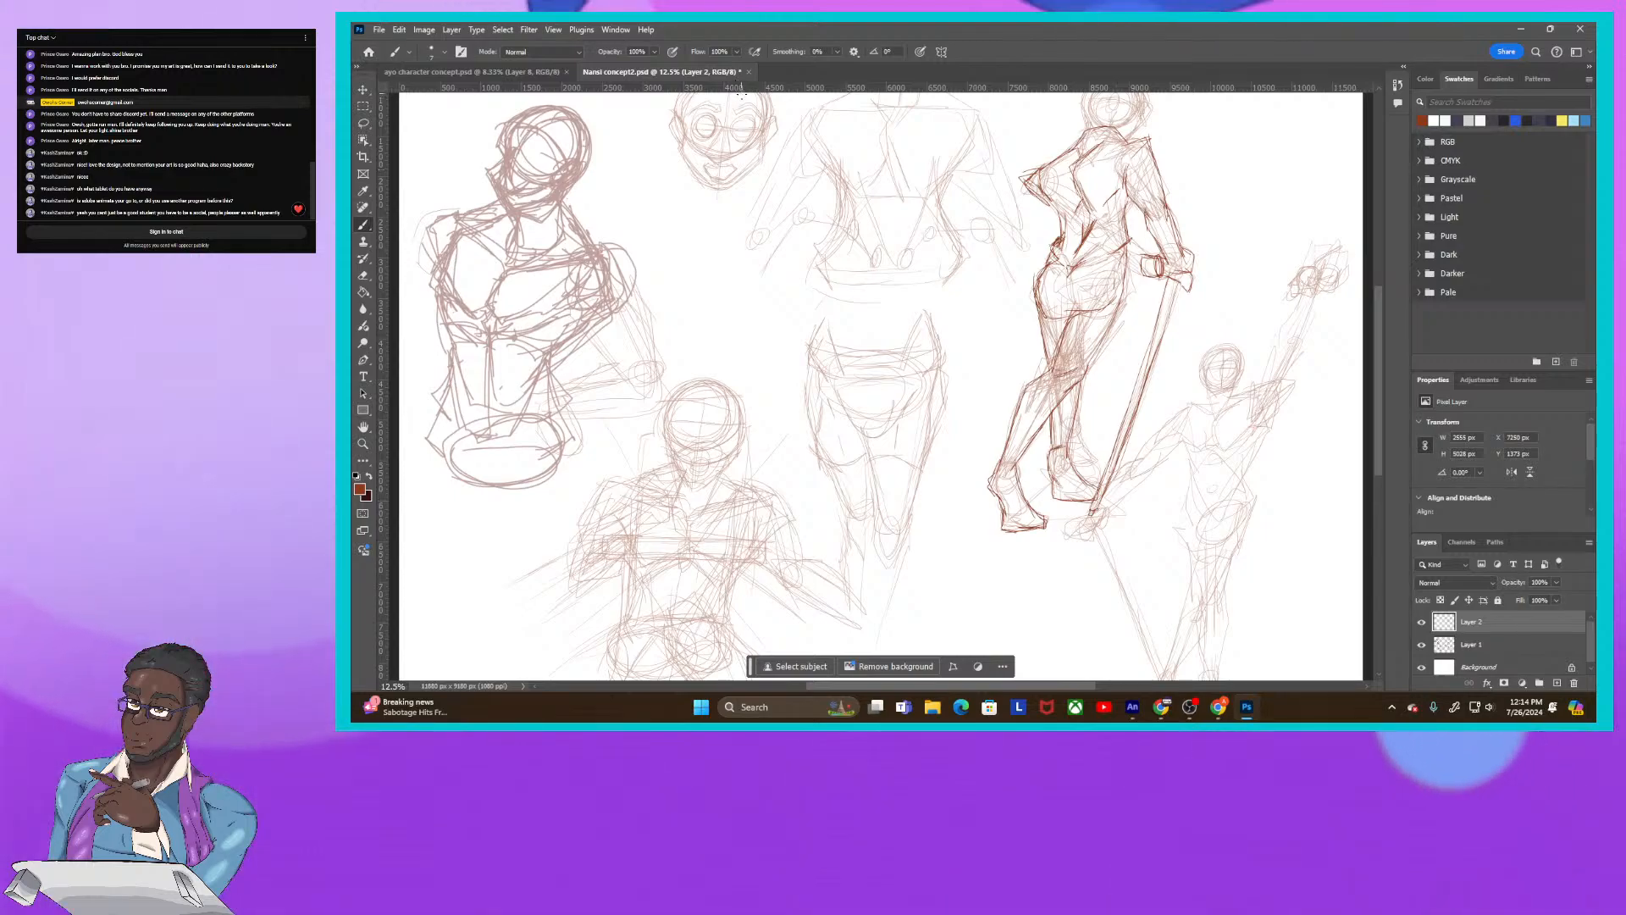
# Step: Draw the standing figure's head with firmer contour lines around the crown and the side of the face
pyautogui.moveTo(873, 366); pyautogui.dragTo(826, 441)
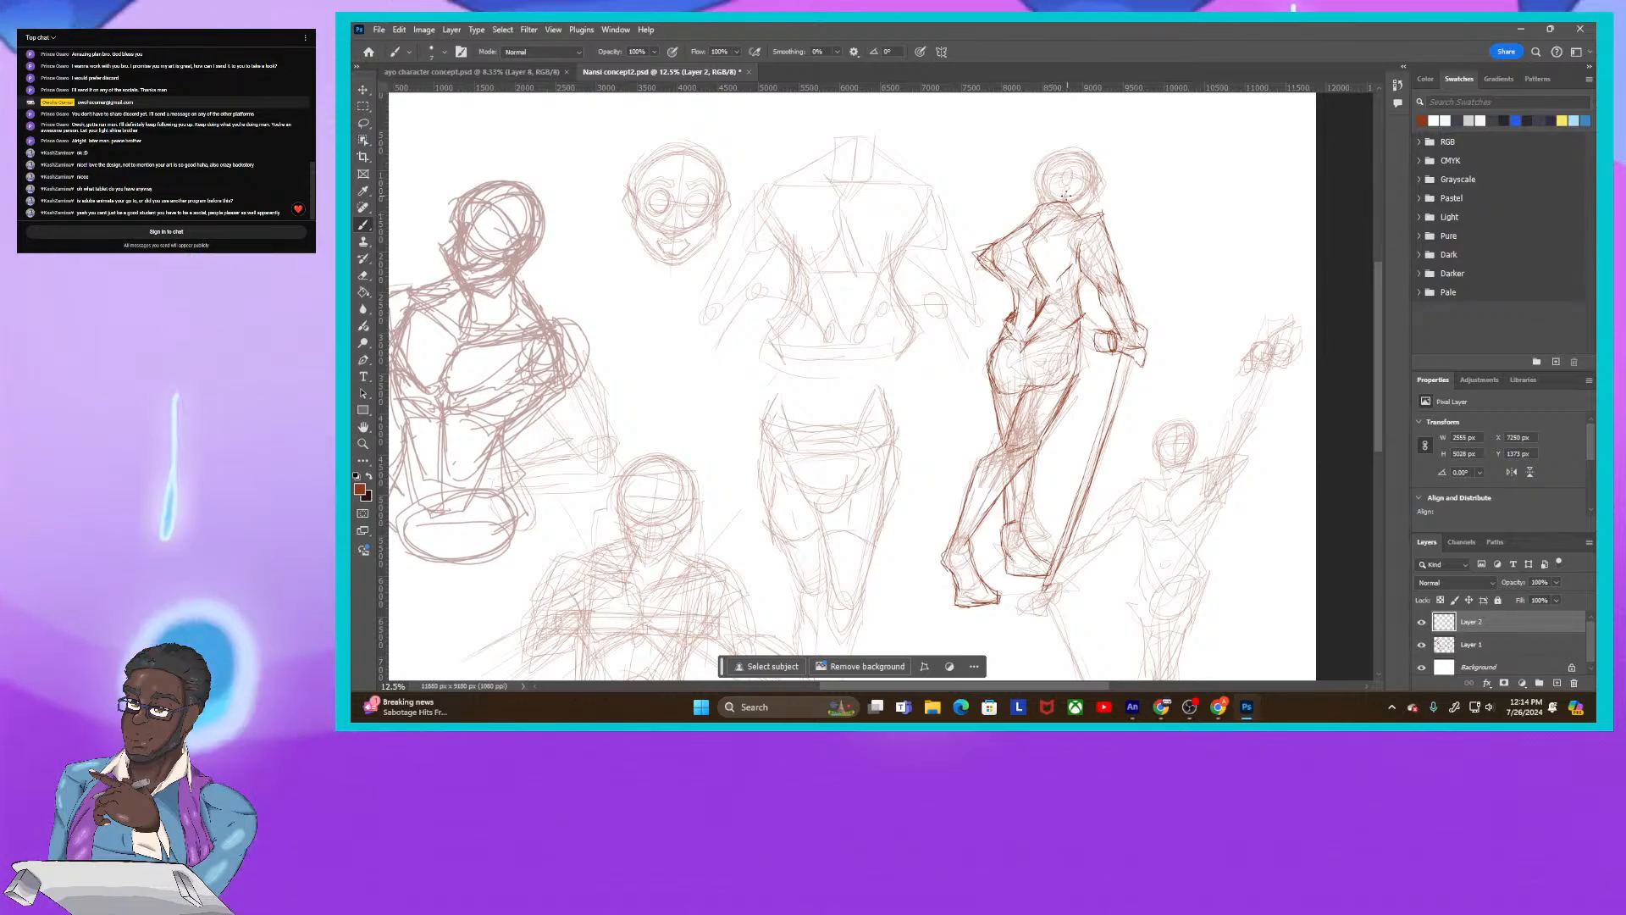
pyautogui.moveTo(1034, 178)
pyautogui.mouseDown()
pyautogui.moveTo(1038, 200)
pyautogui.moveTo(1064, 145)
pyautogui.mouseUp()
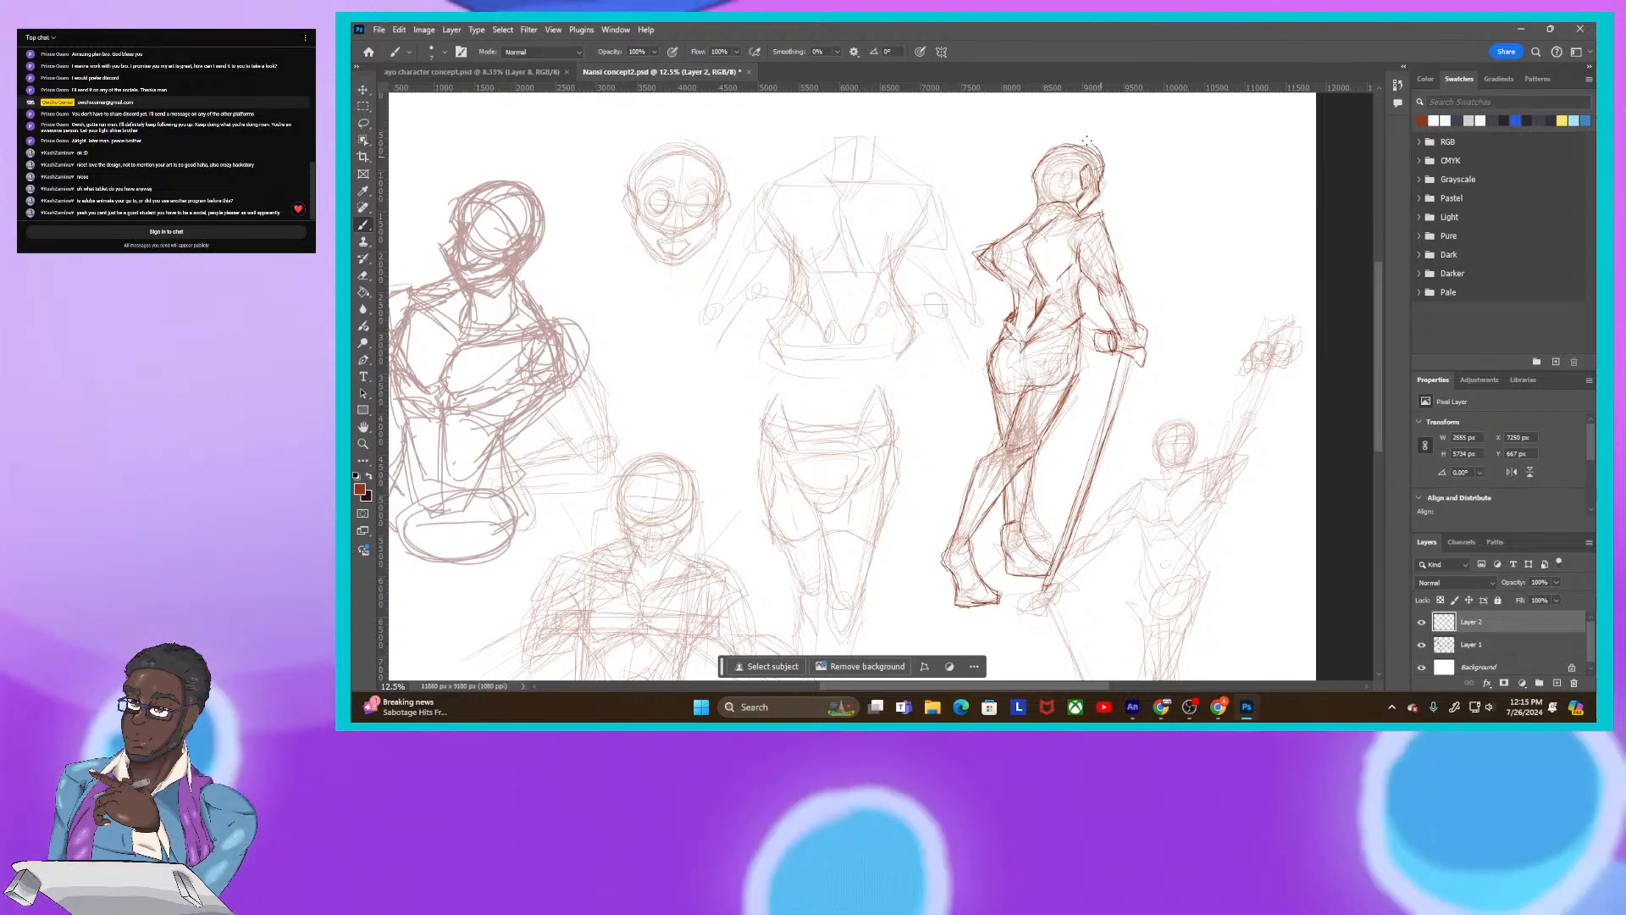
pyautogui.moveTo(1101, 157); pyautogui.dragTo(1041, 155)
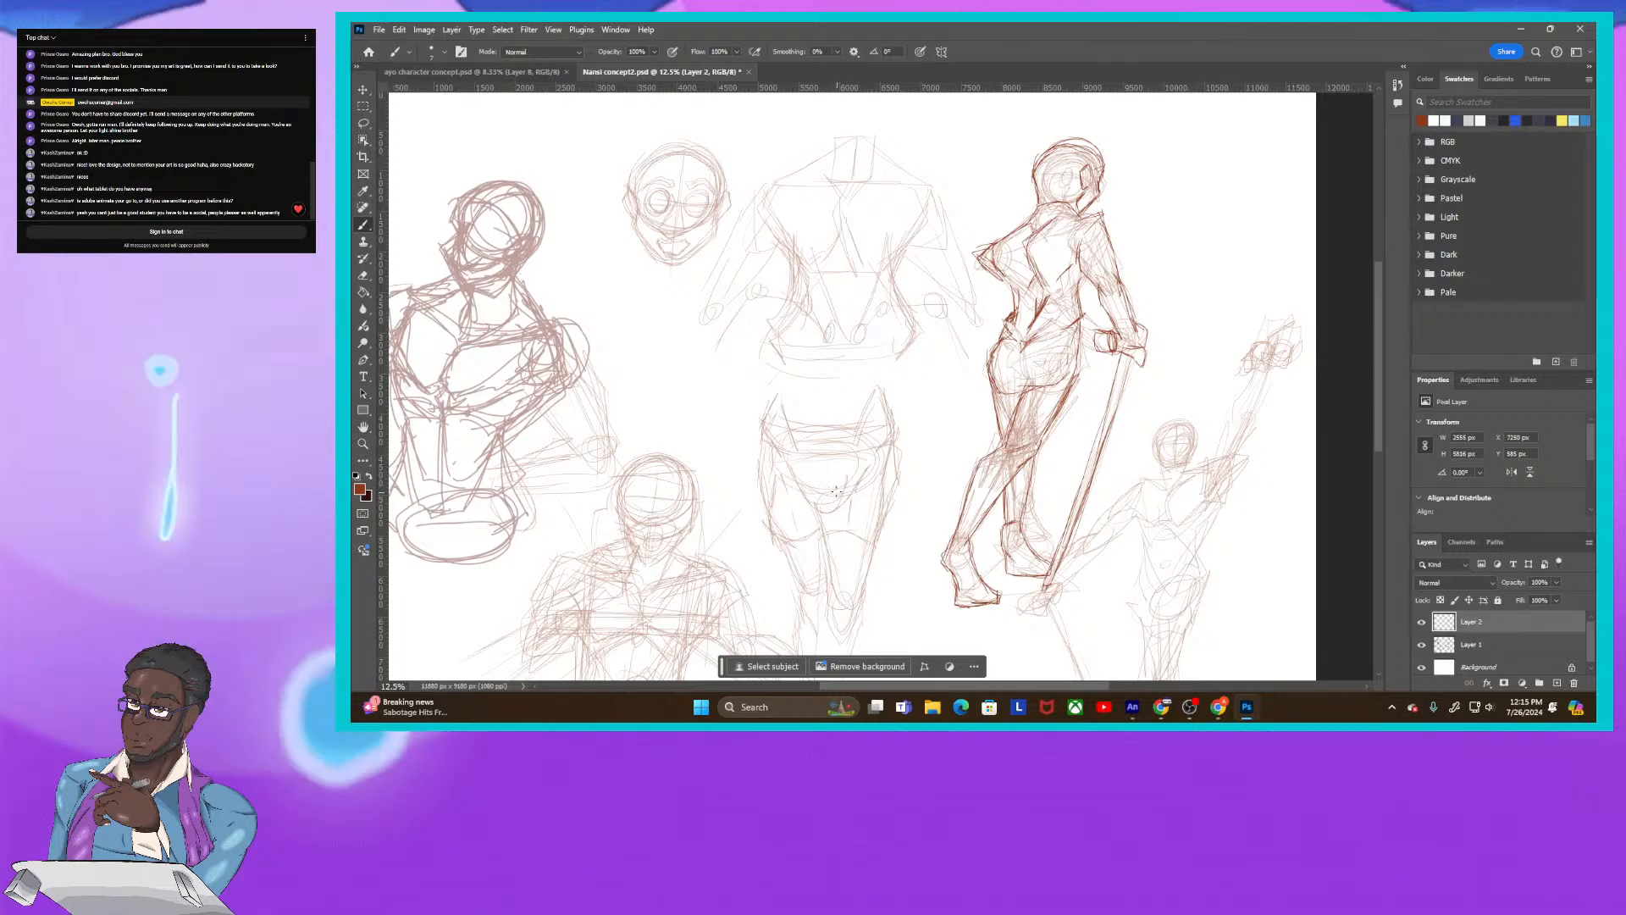
# Step: Trace the head, cap line and chin of the small figure with the raised arm, down to the collar
pyautogui.moveTo(800, 509); pyautogui.dragTo(671, 338)
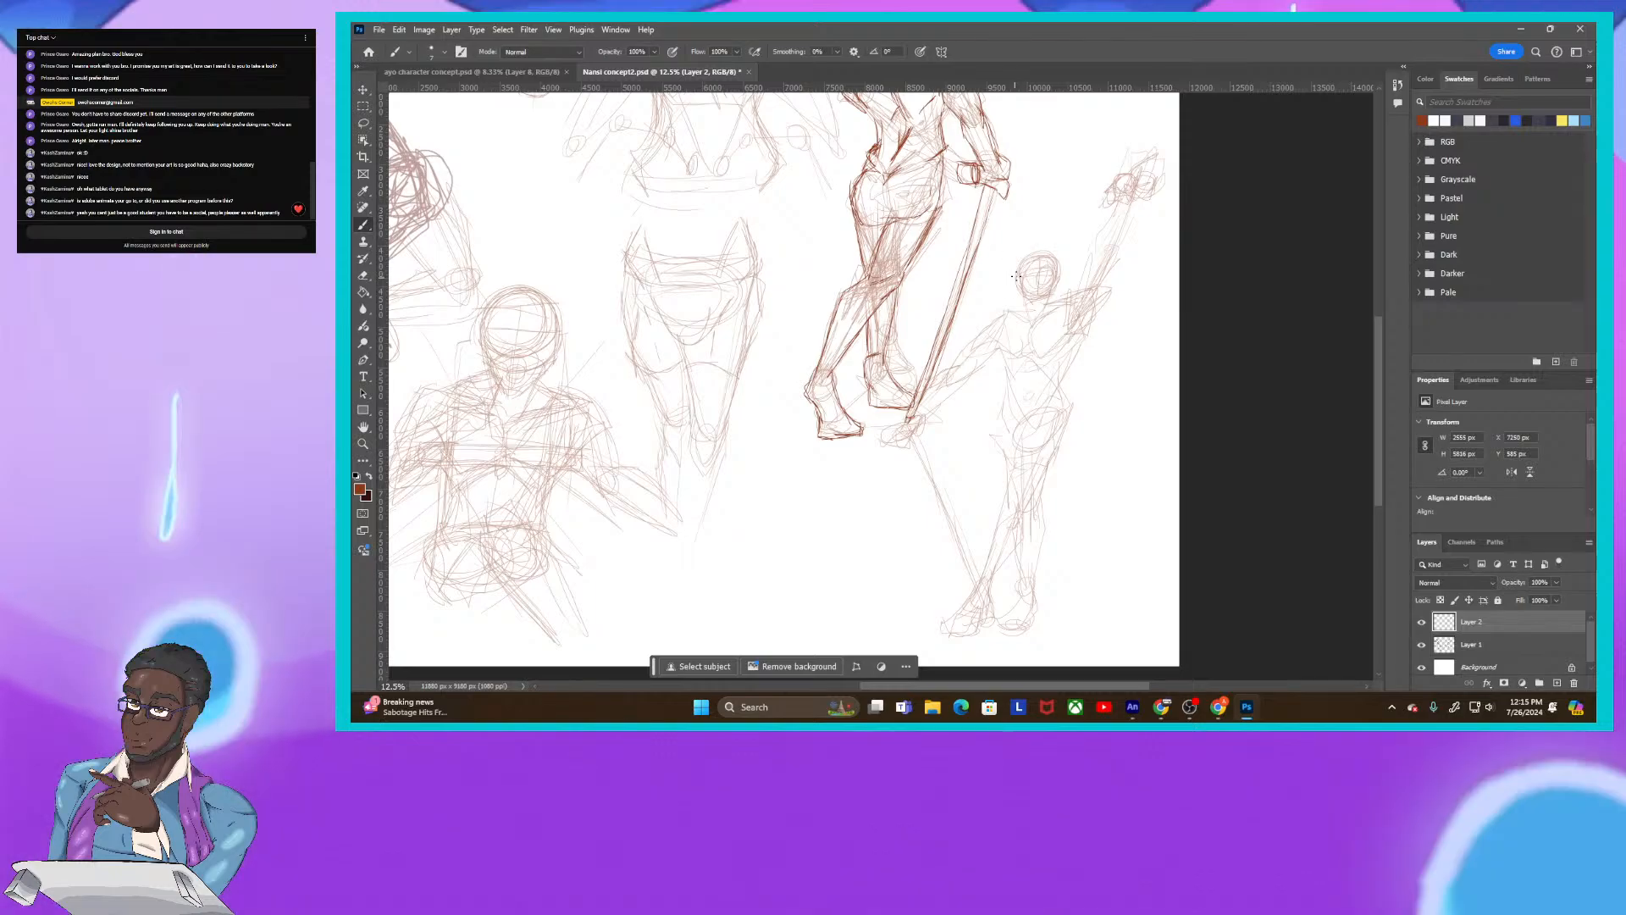
pyautogui.moveTo(1020, 276)
pyautogui.mouseDown()
pyautogui.moveTo(1056, 269)
pyautogui.moveTo(1023, 270)
pyautogui.mouseUp()
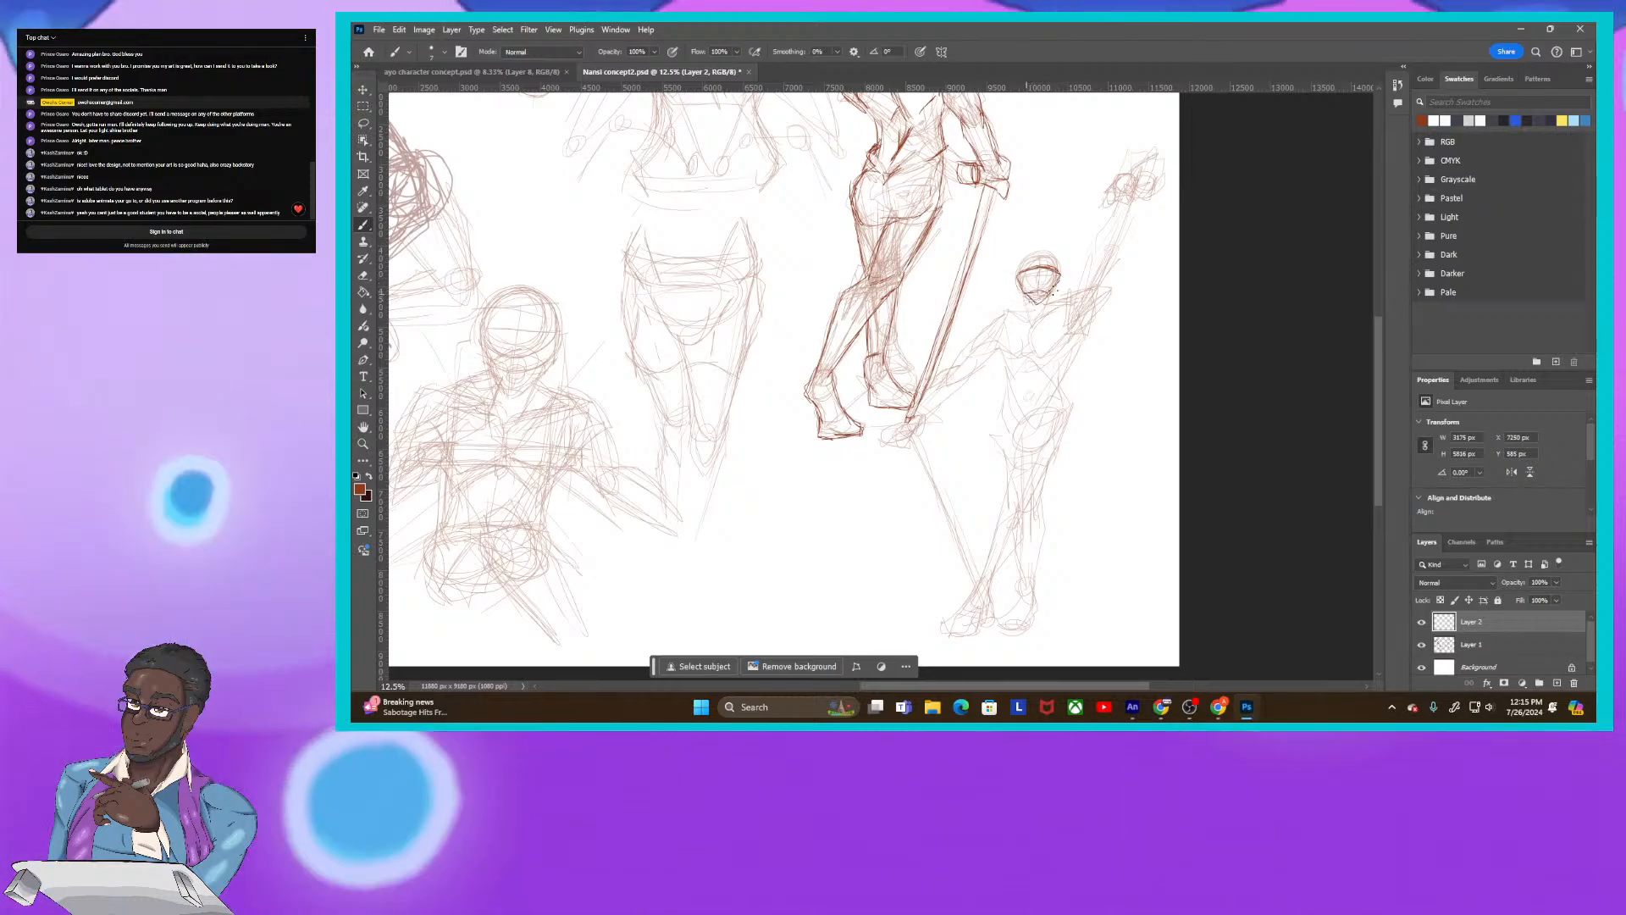
pyautogui.moveTo(1023, 294); pyautogui.dragTo(1034, 304)
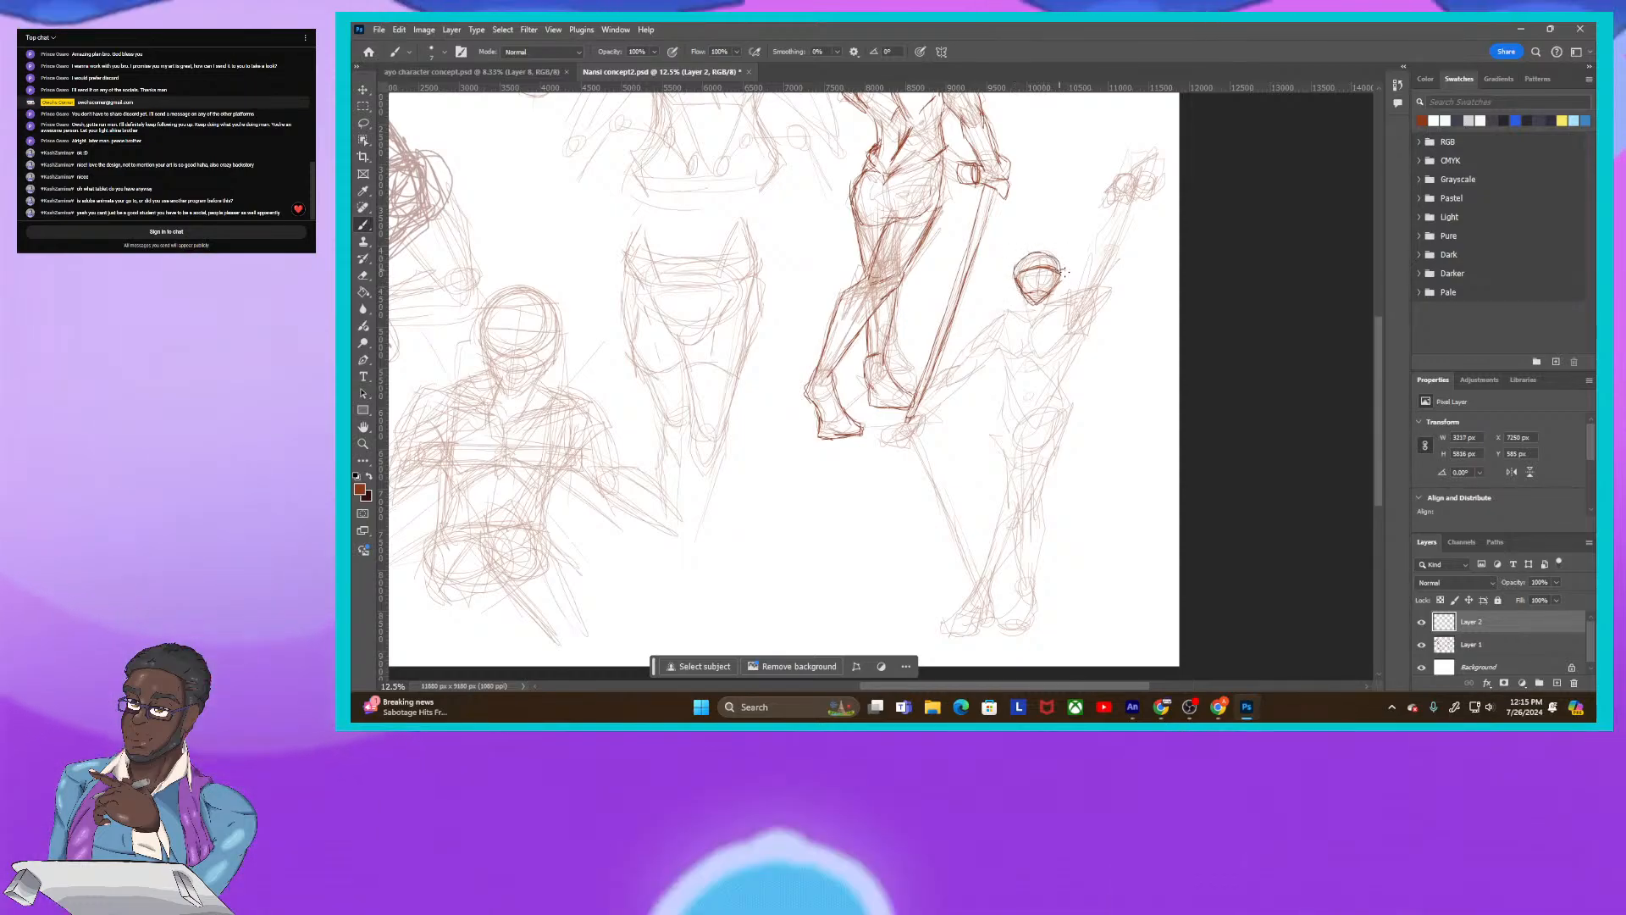
pyautogui.moveTo(1065, 271); pyautogui.dragTo(1061, 280)
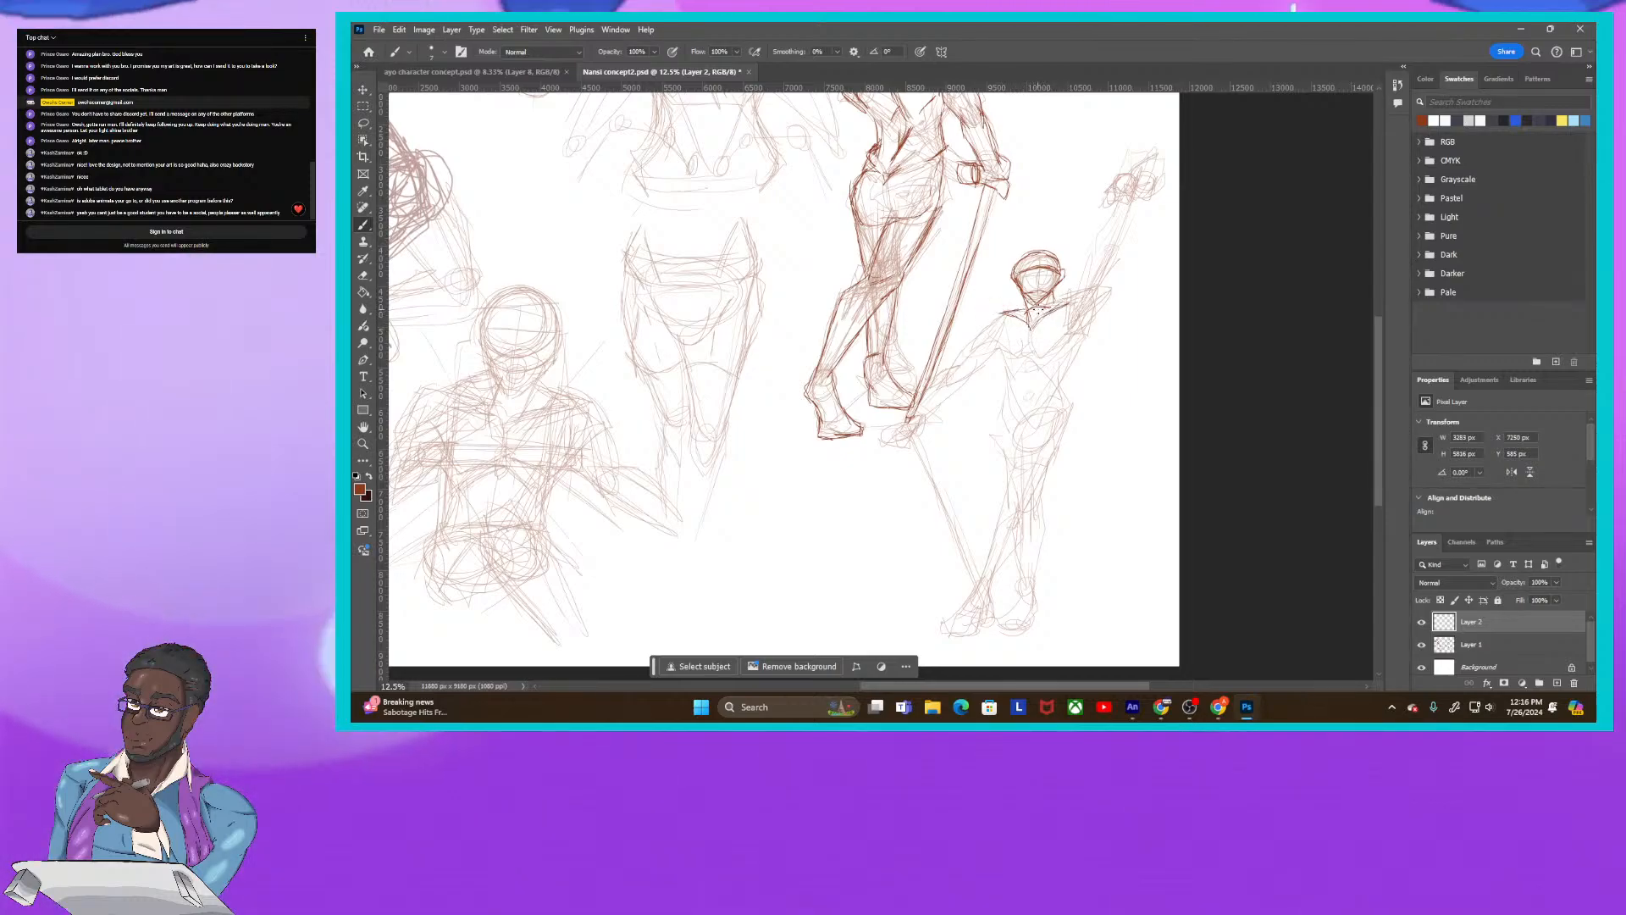
# Step: Trace the small figure's raised arm, jacketed torso and lowered arm down to the hand over the faded sketch
pyautogui.moveTo(1066, 297); pyautogui.dragTo(1103, 283)
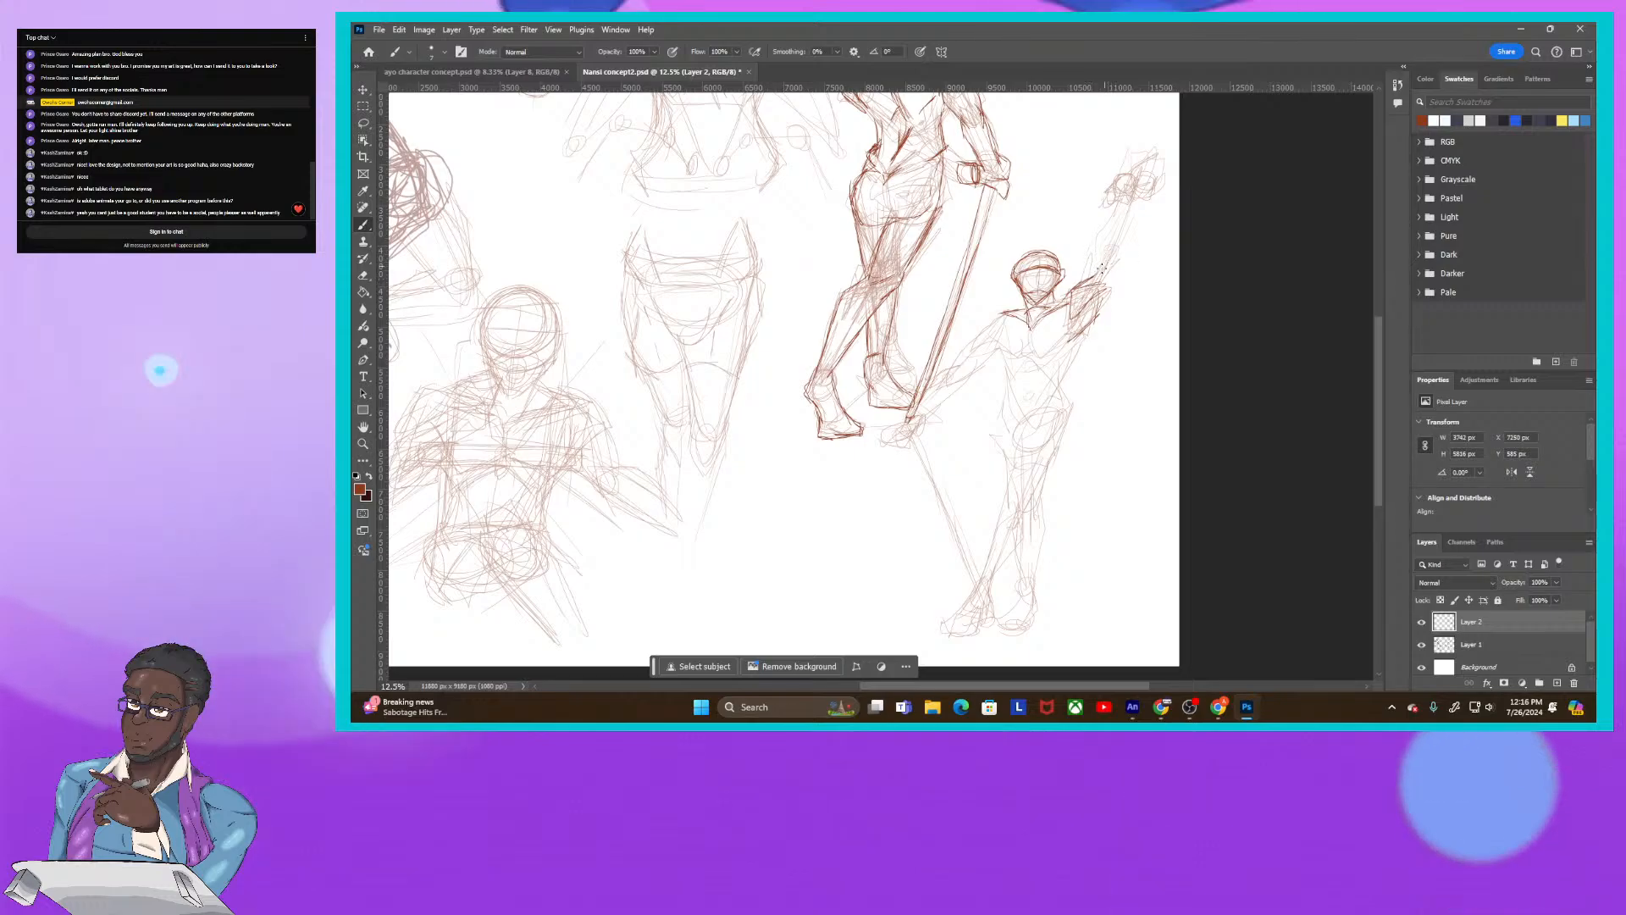
pyautogui.moveTo(1090, 256)
pyautogui.mouseDown()
pyautogui.moveTo(1079, 285)
pyautogui.moveTo(1127, 238)
pyautogui.mouseUp()
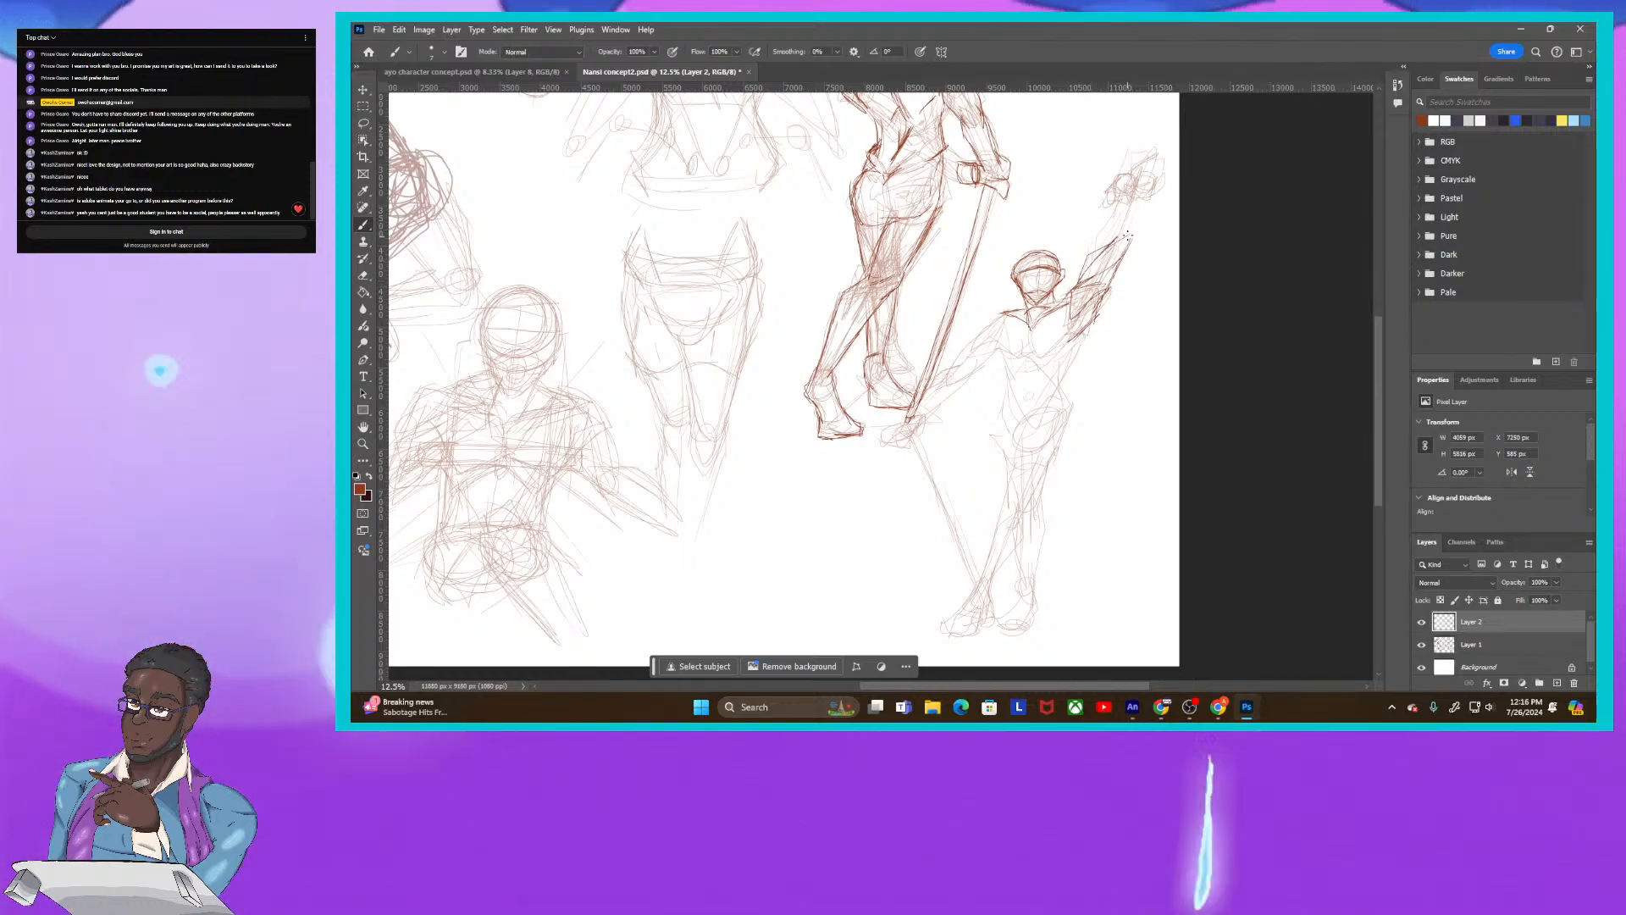
pyautogui.moveTo(1126, 239)
pyautogui.mouseDown()
pyautogui.moveTo(1140, 209)
pyautogui.moveTo(1120, 237)
pyautogui.mouseUp()
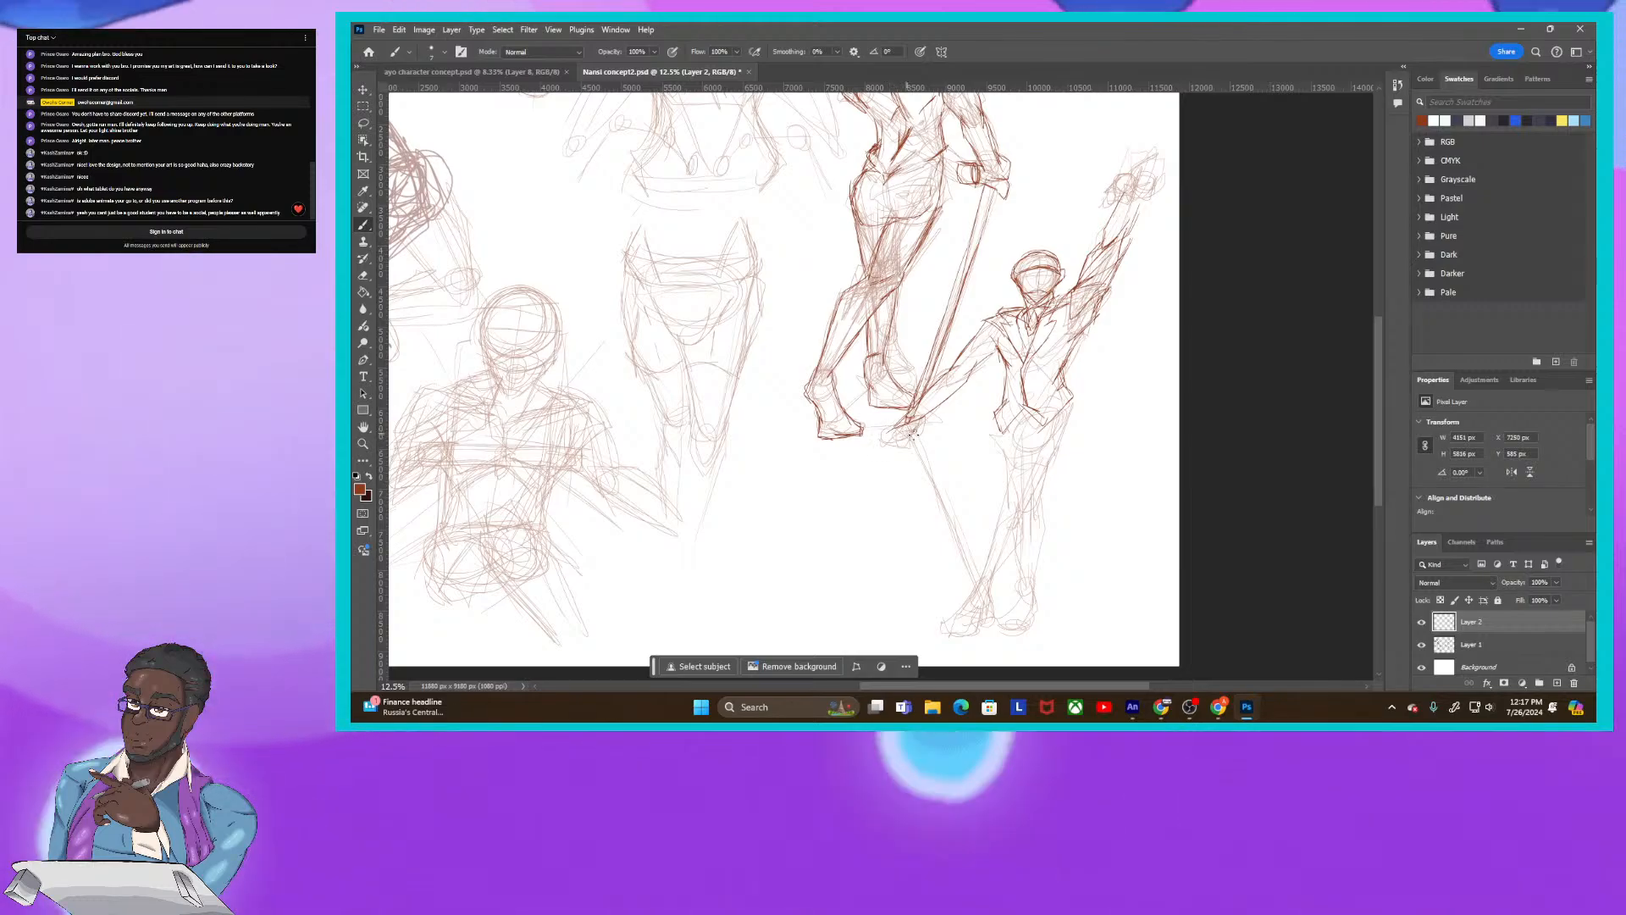
pyautogui.moveTo(905, 452)
pyautogui.mouseDown()
pyautogui.moveTo(911, 435)
pyautogui.moveTo(911, 456)
pyautogui.mouseUp()
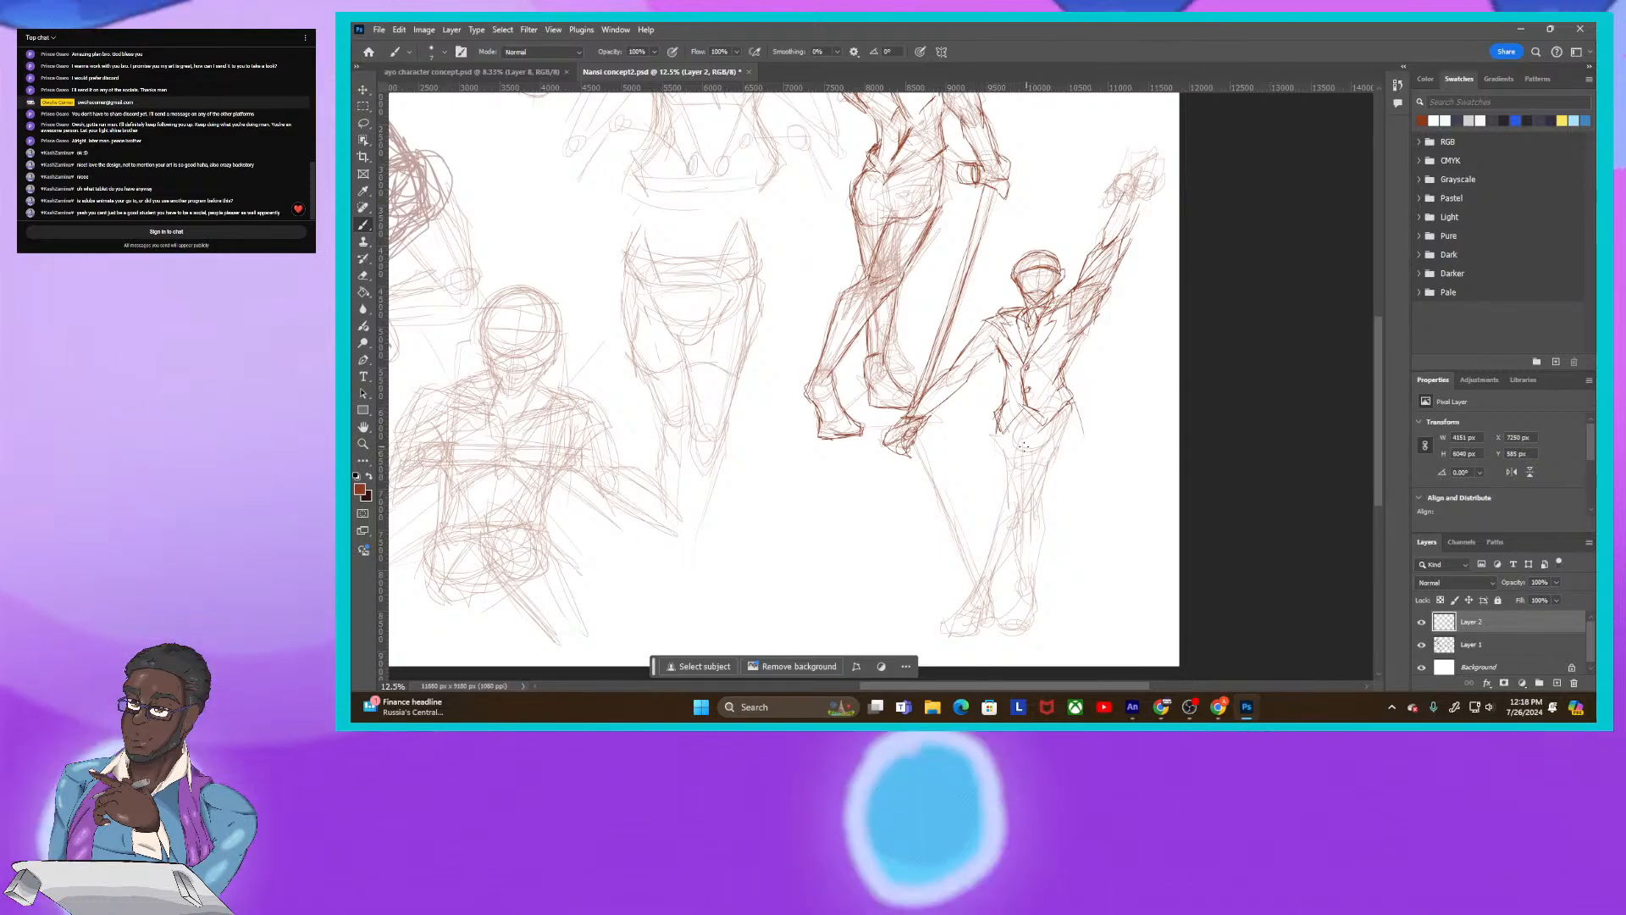
# Step: Trace the small figure's hips, crossed legs and feet, and firm up the cane under the lowered hand
pyautogui.moveTo(1068, 437); pyautogui.dragTo(1047, 467)
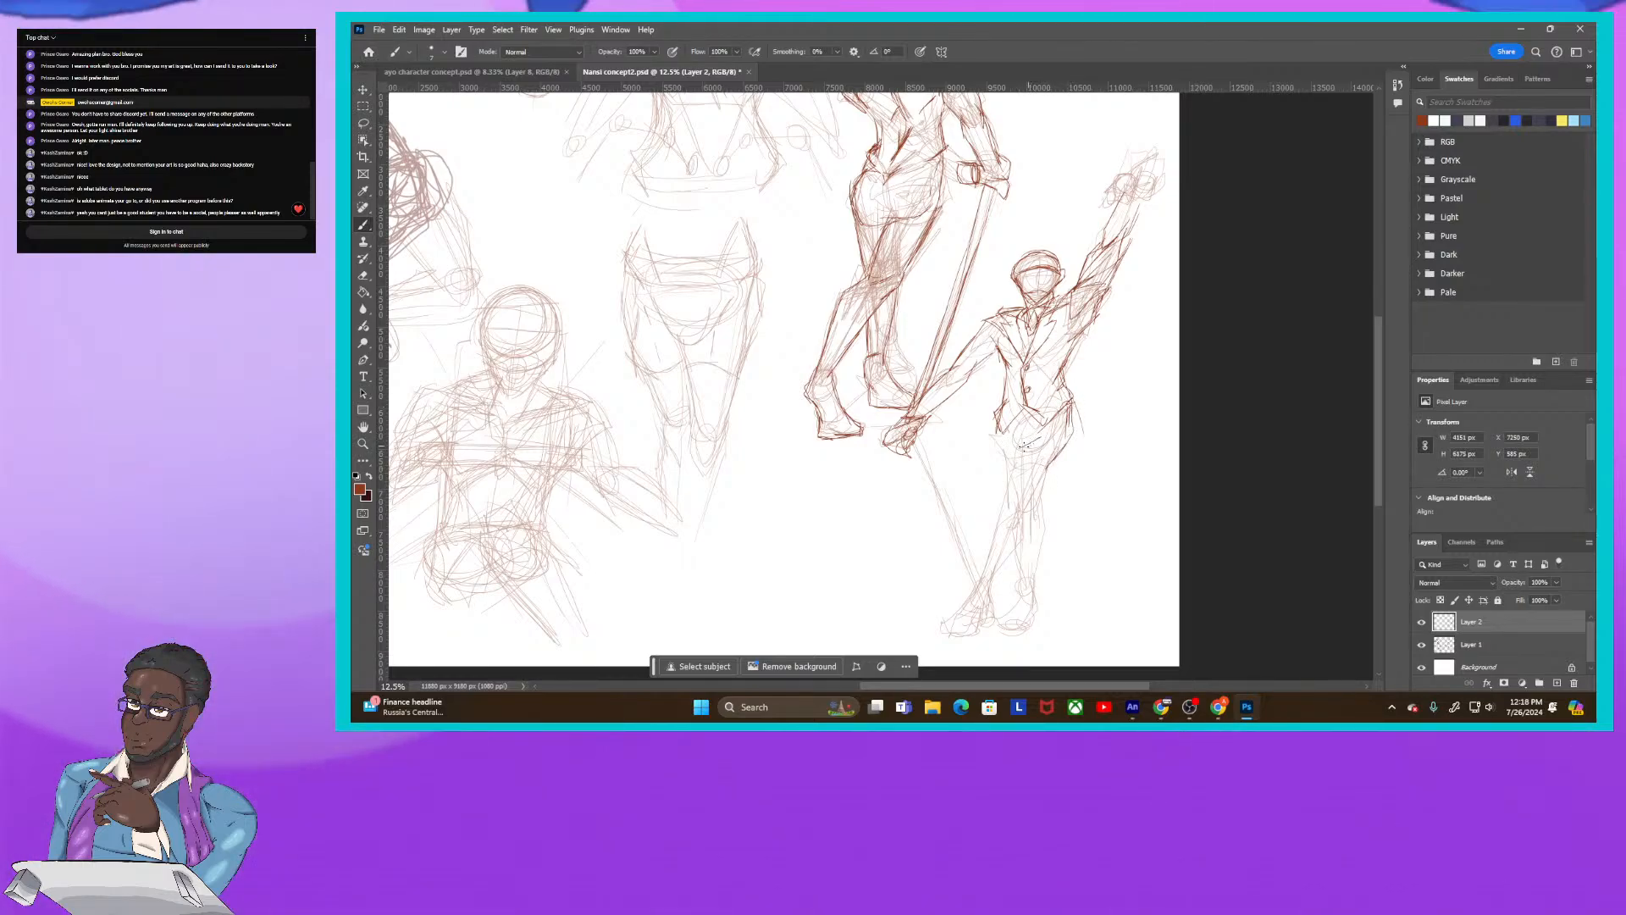
pyautogui.moveTo(1010, 476); pyautogui.dragTo(1046, 470)
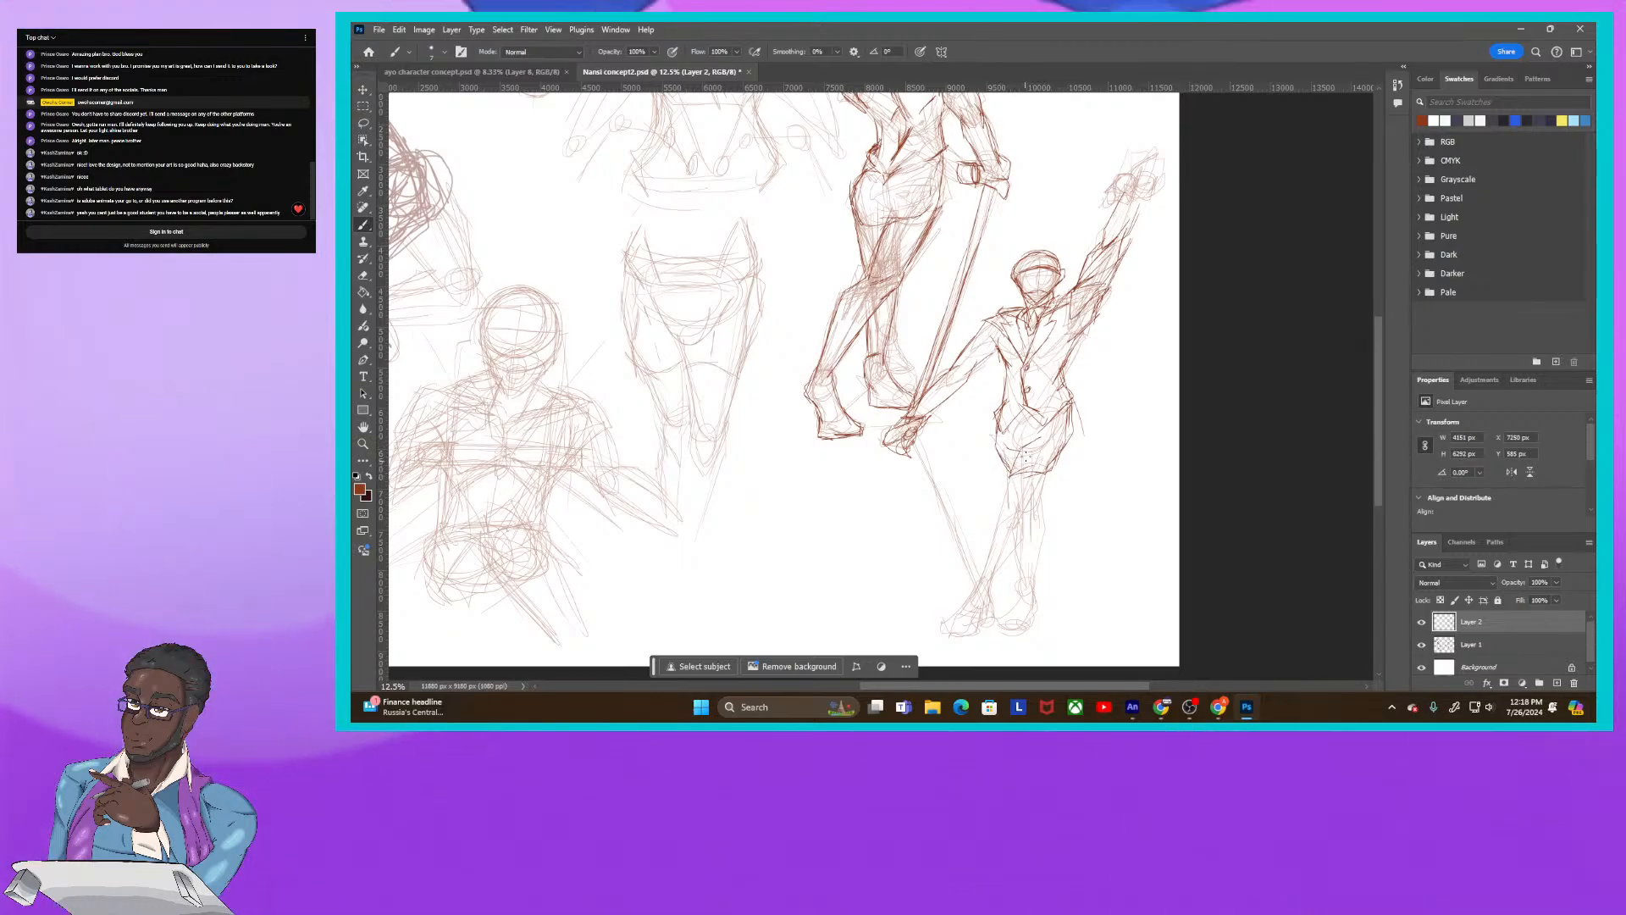
pyautogui.moveTo(1051, 468)
pyautogui.mouseDown()
pyautogui.moveTo(1030, 517)
pyautogui.moveTo(998, 533)
pyautogui.mouseUp()
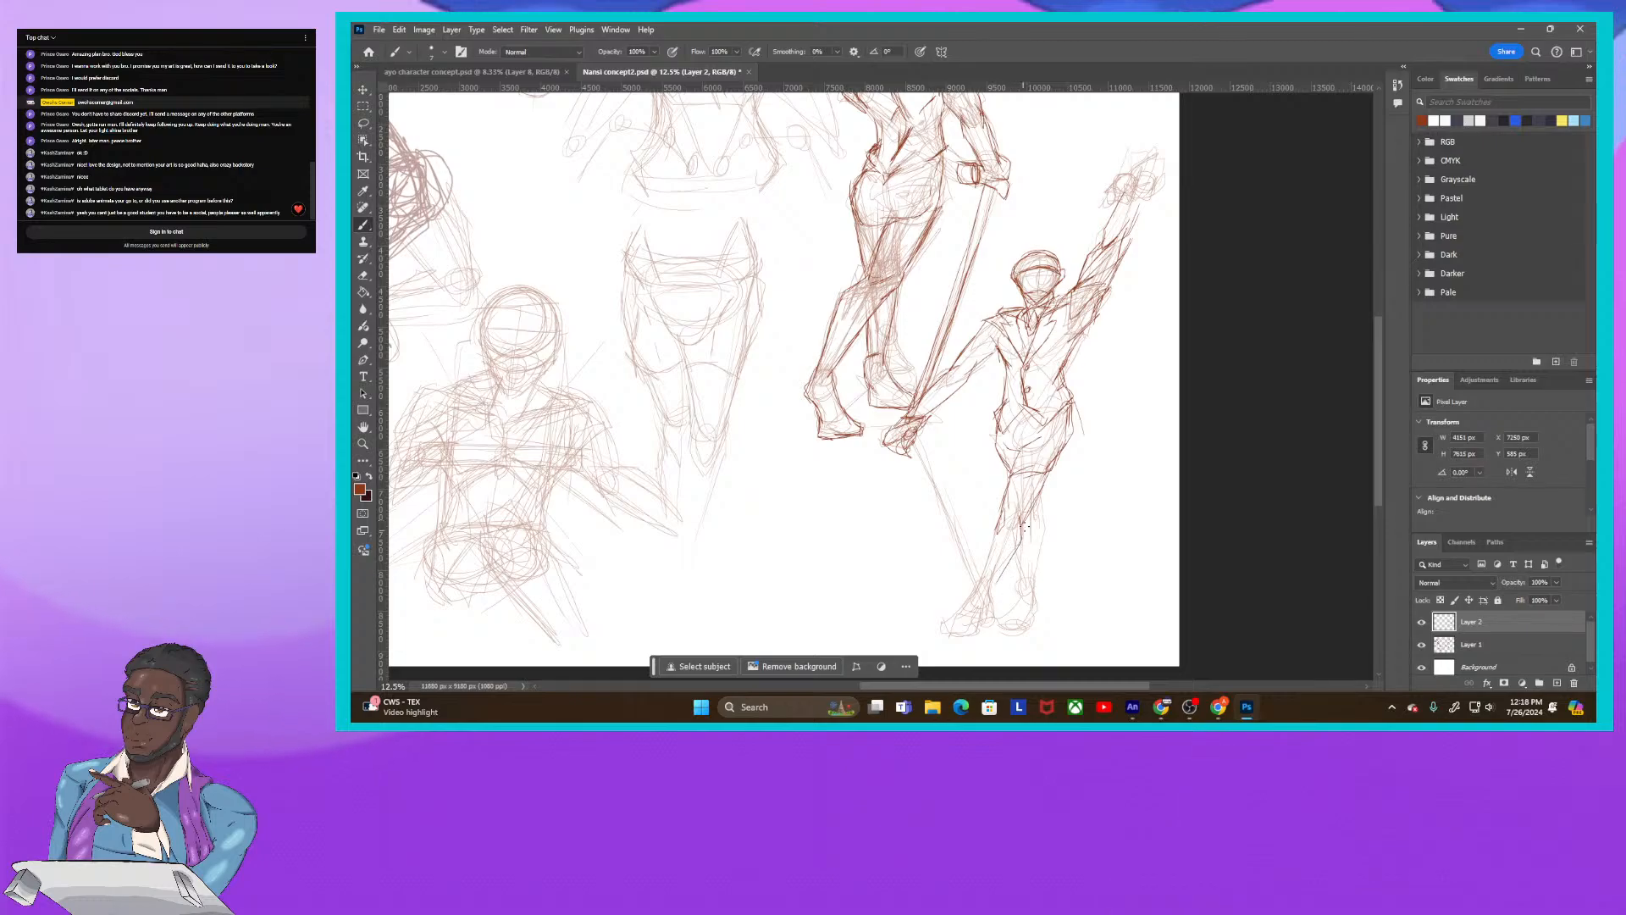
pyautogui.moveTo(1024, 526); pyautogui.dragTo(986, 602)
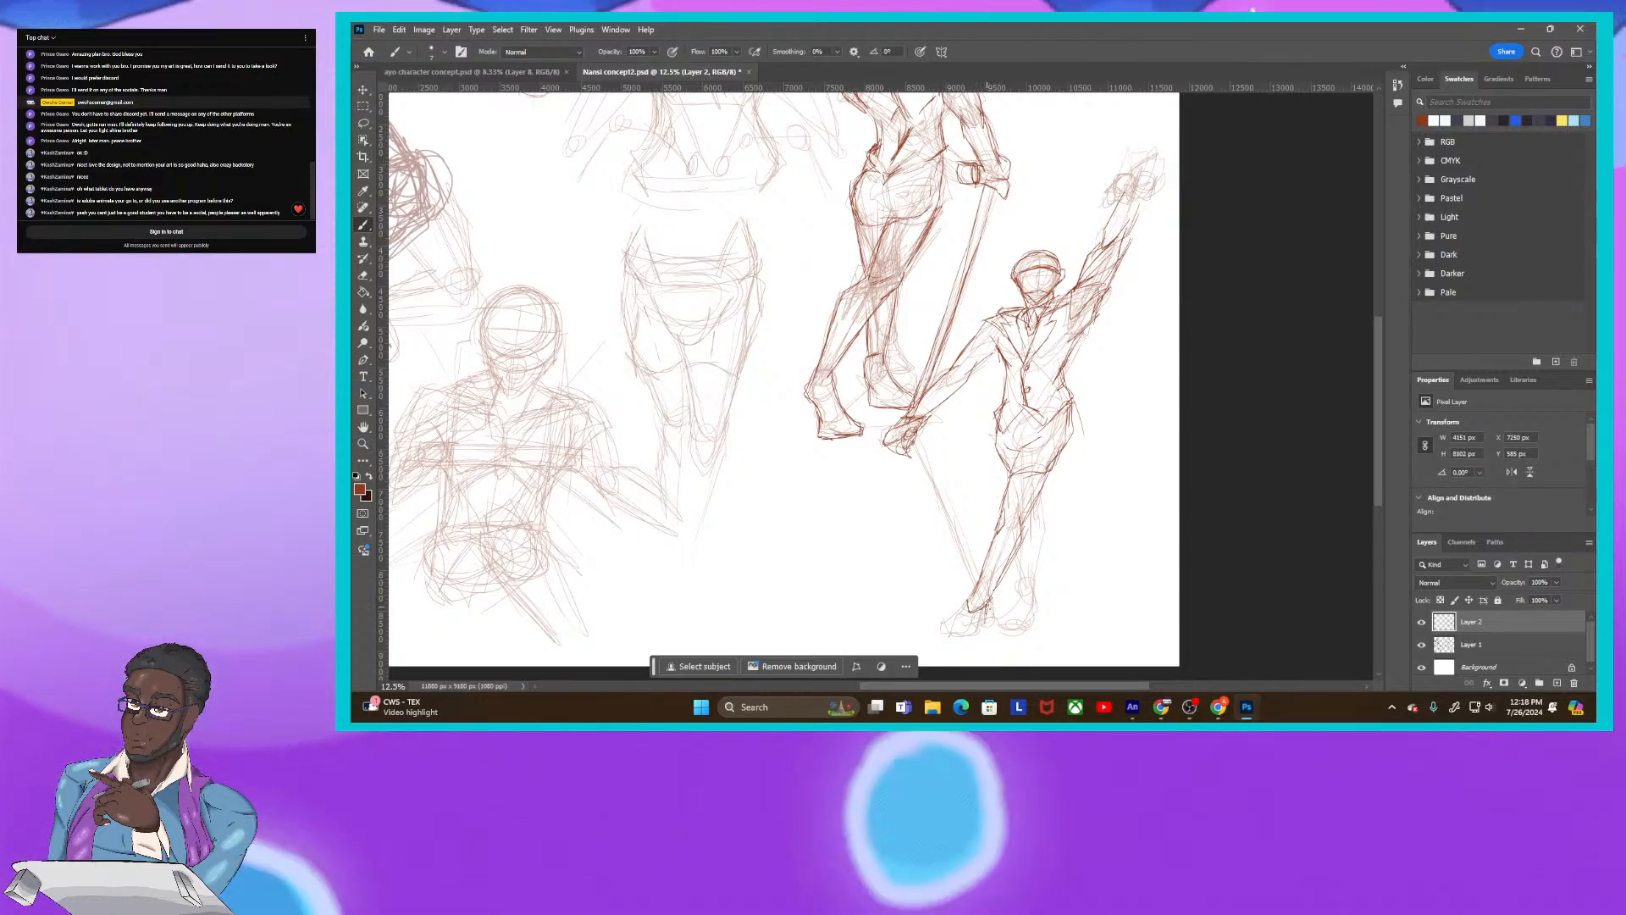
pyautogui.moveTo(985, 604); pyautogui.dragTo(952, 635)
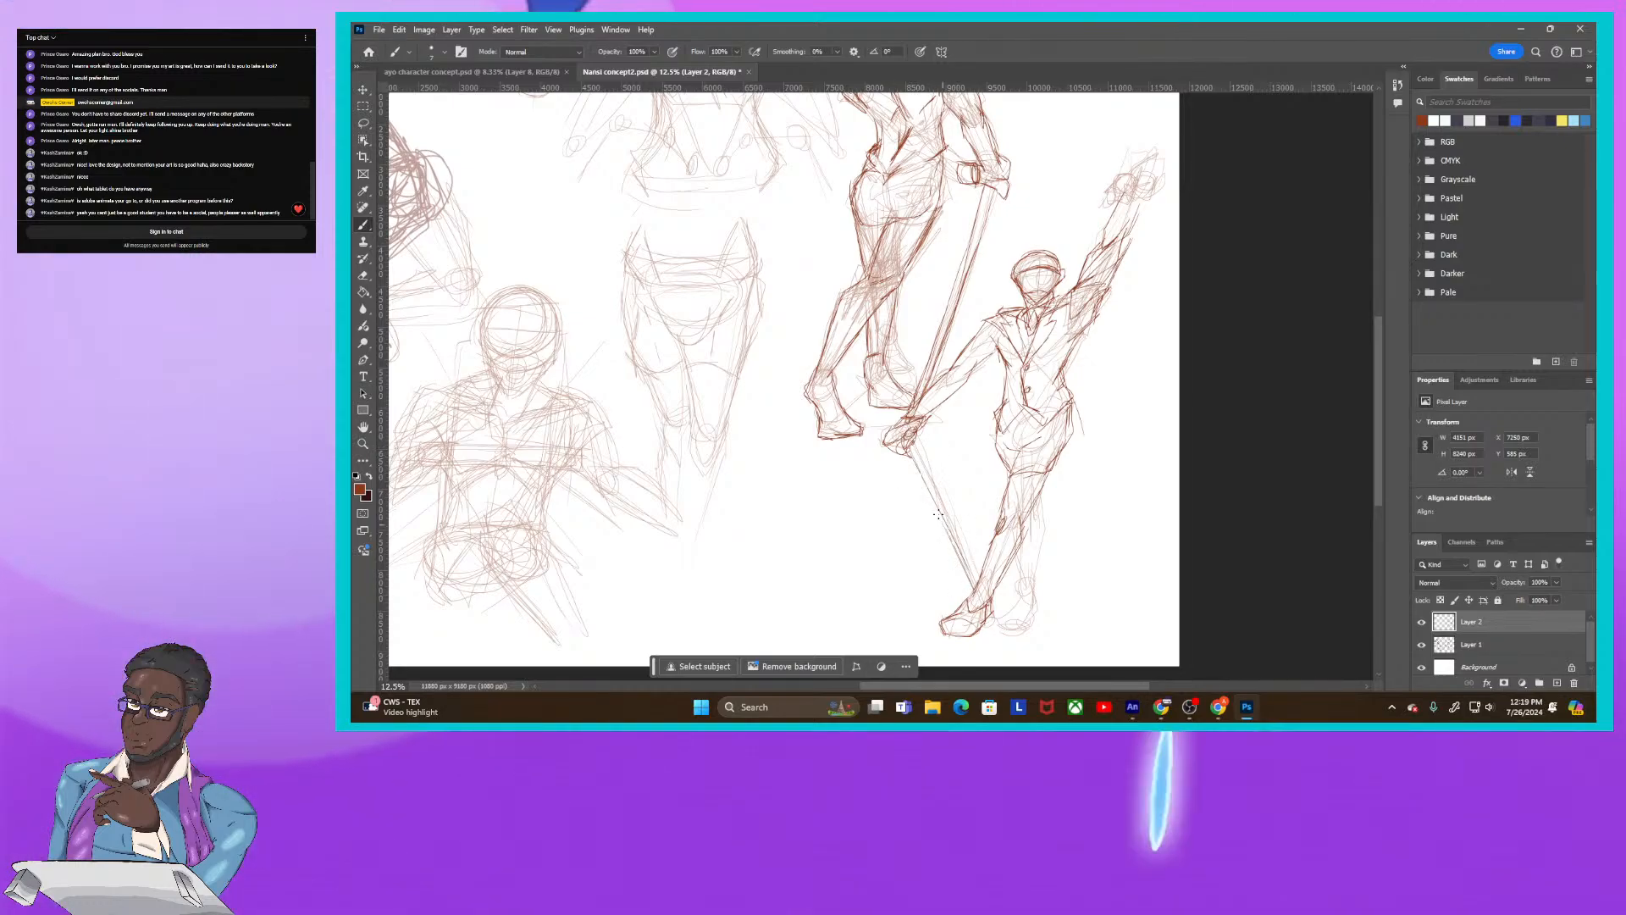
pyautogui.moveTo(936, 488); pyautogui.dragTo(979, 591)
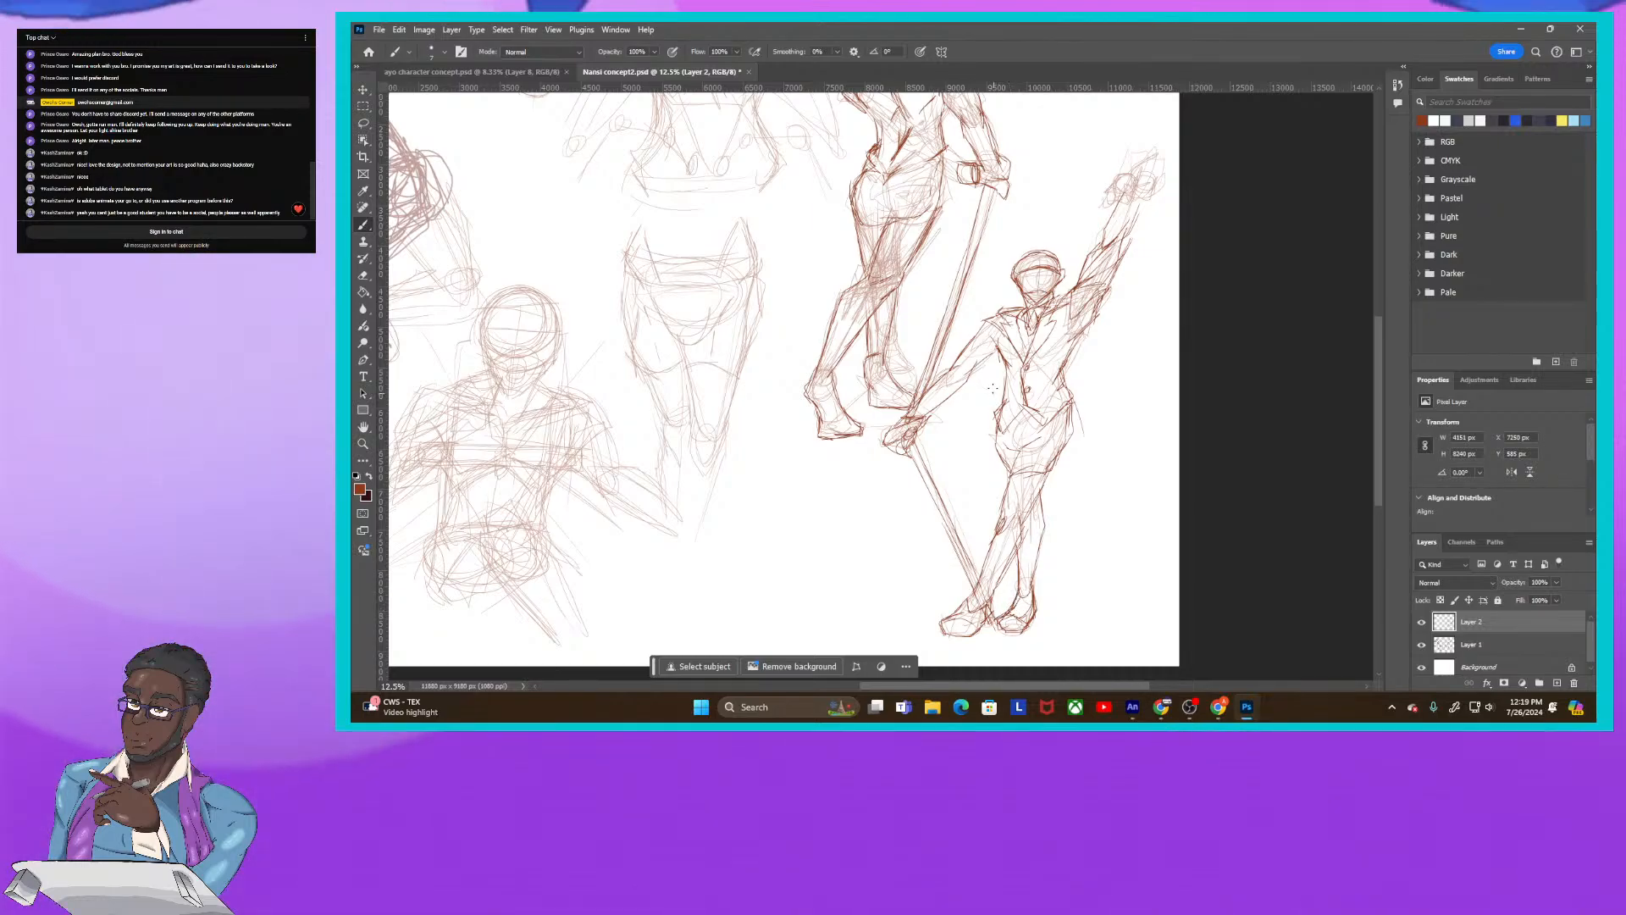
# Step: Sketch long pointed coat tails hanging from the small figure's waist on both sides of the legs
pyautogui.moveTo(1067, 398); pyautogui.dragTo(1092, 493)
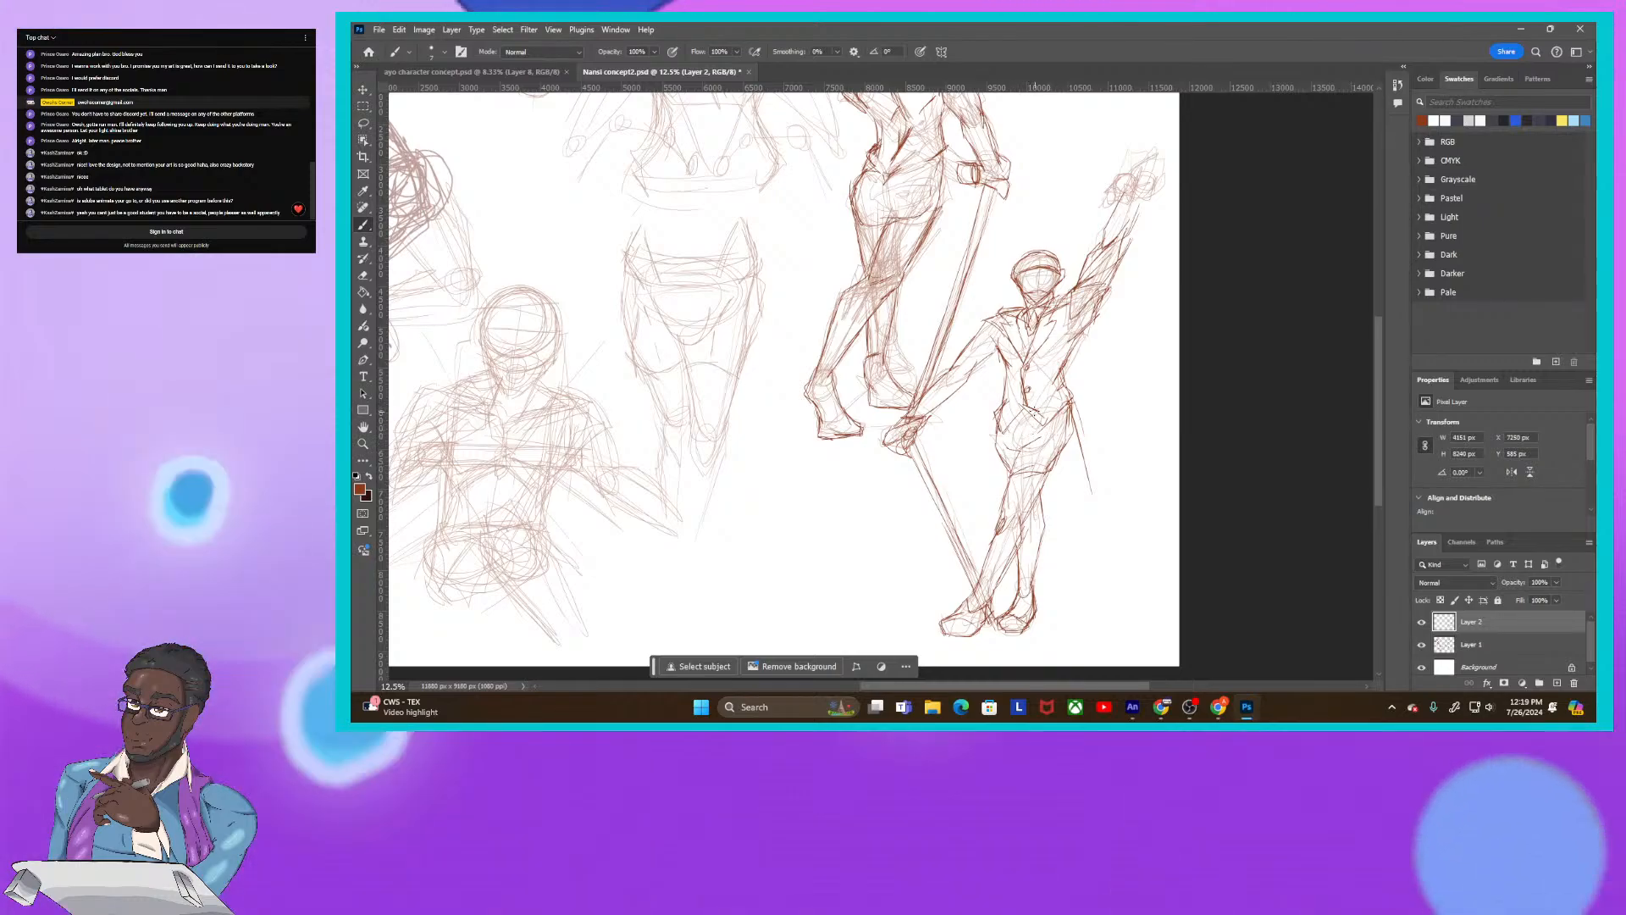
pyautogui.moveTo(1074, 526); pyautogui.dragTo(1101, 563)
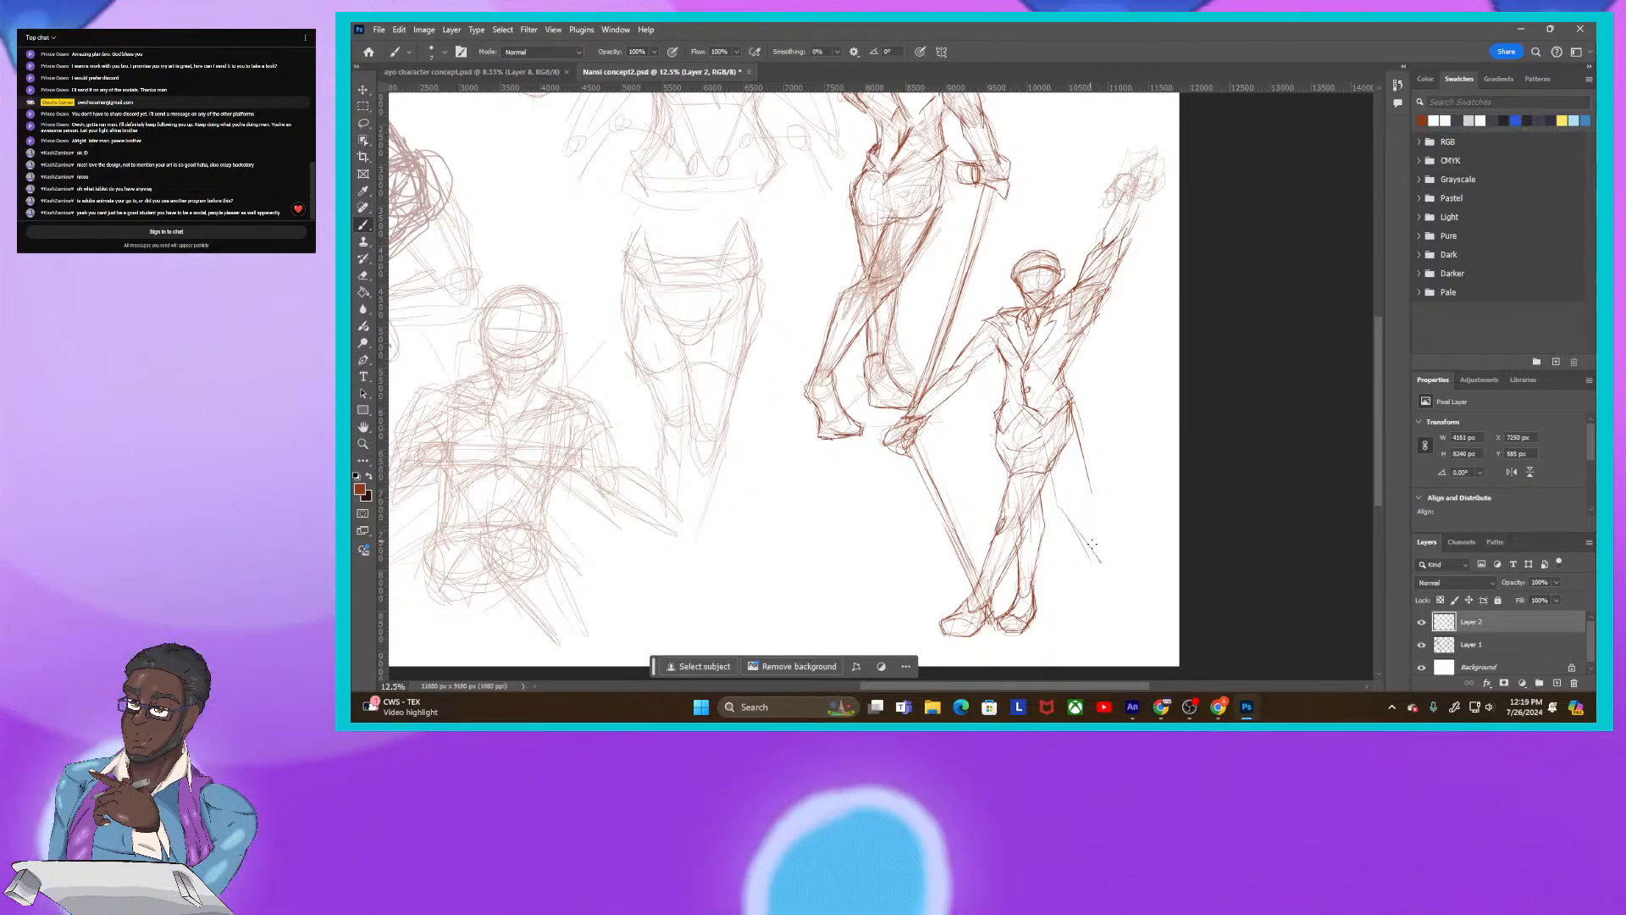
pyautogui.moveTo(1079, 464); pyautogui.dragTo(1098, 541)
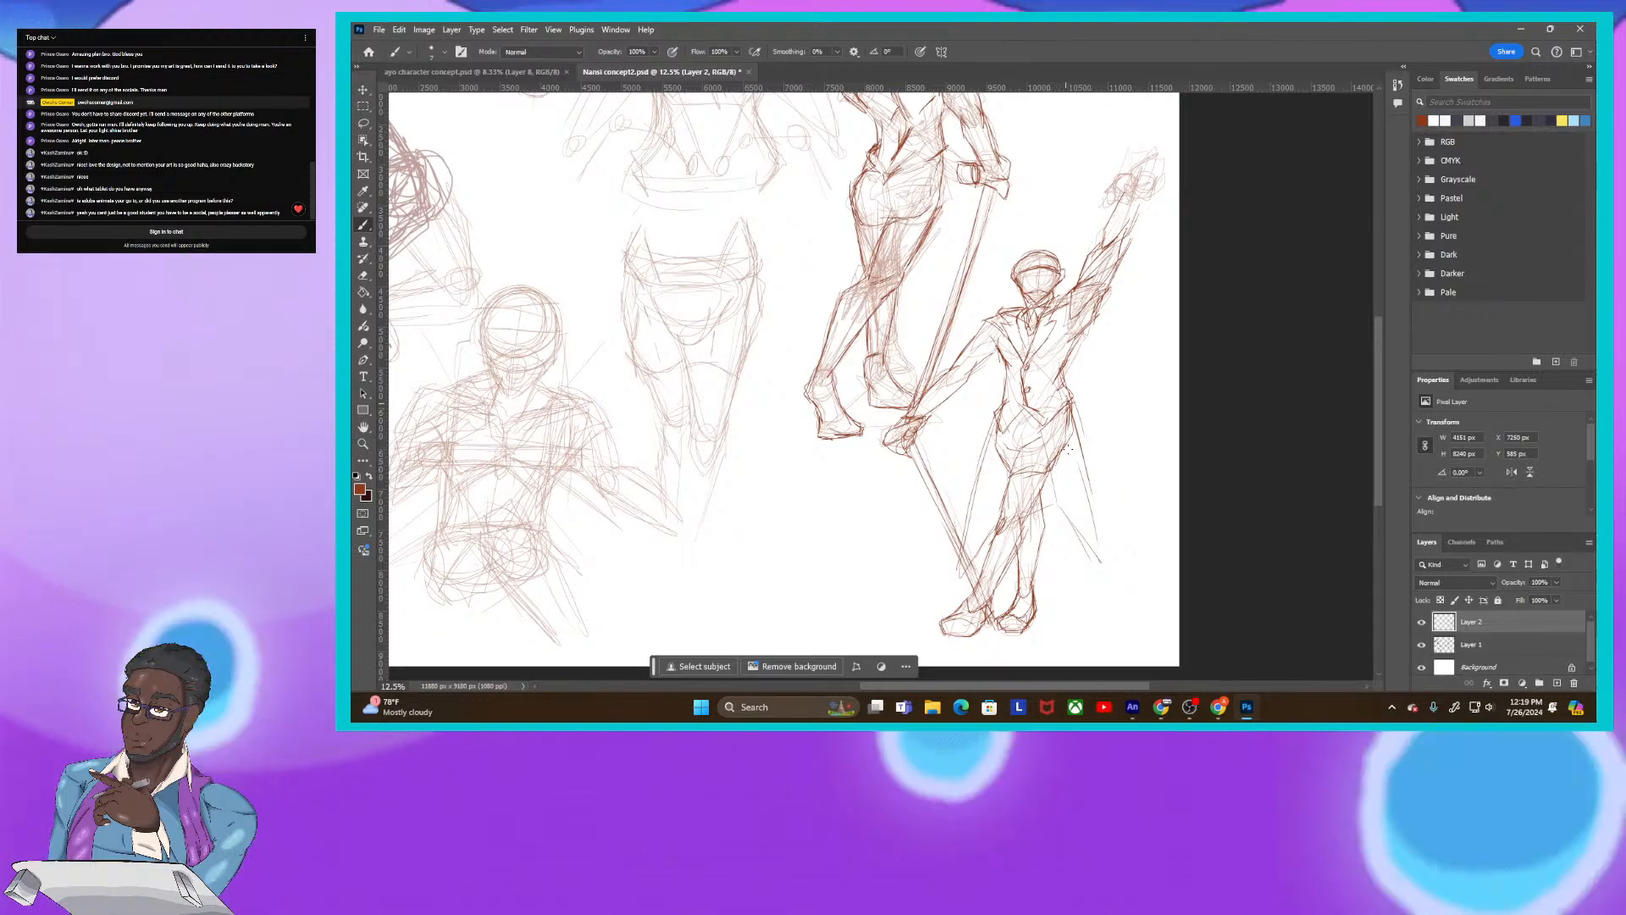
pyautogui.moveTo(1071, 410); pyautogui.dragTo(1056, 581)
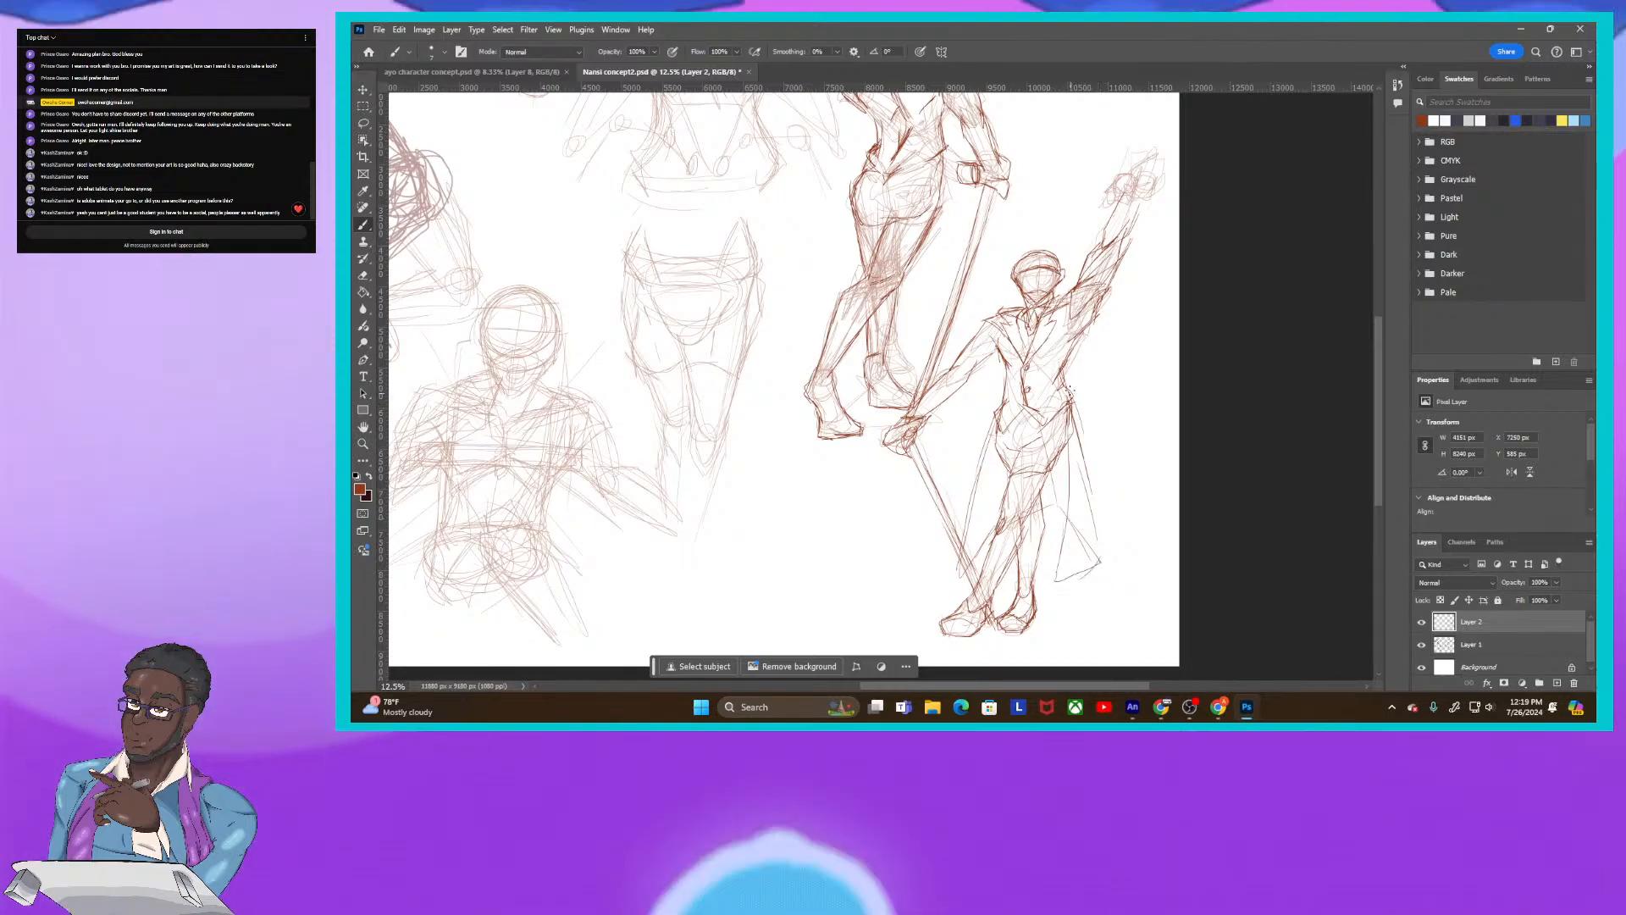
pyautogui.moveTo(1076, 430); pyautogui.dragTo(1106, 563)
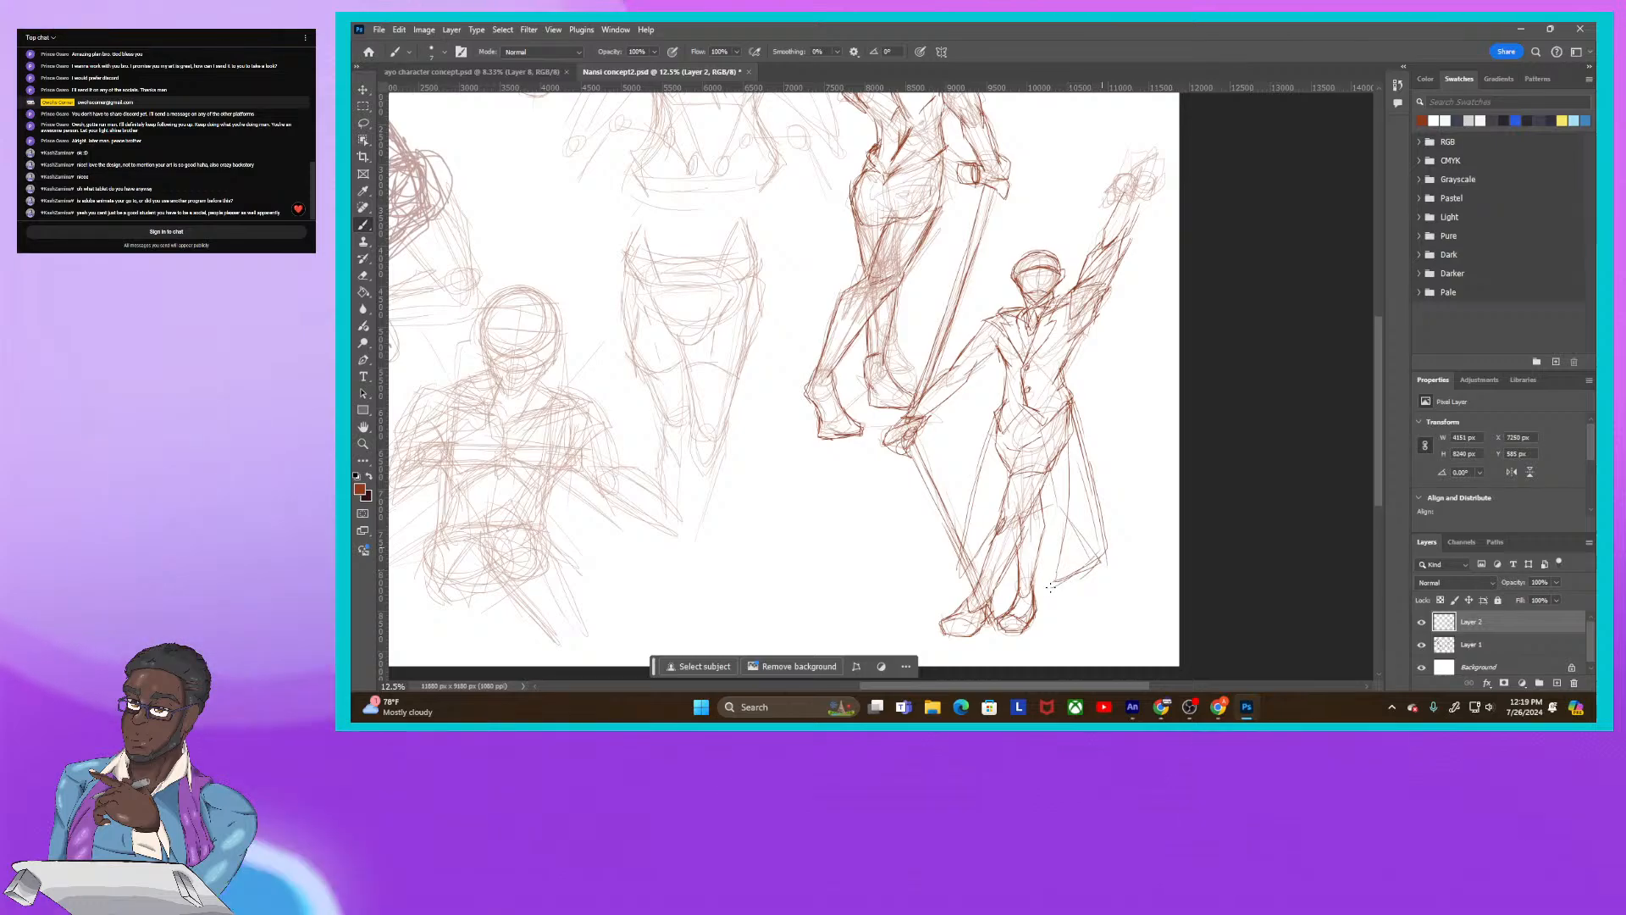
pyautogui.moveTo(1069, 509); pyautogui.dragTo(1052, 586)
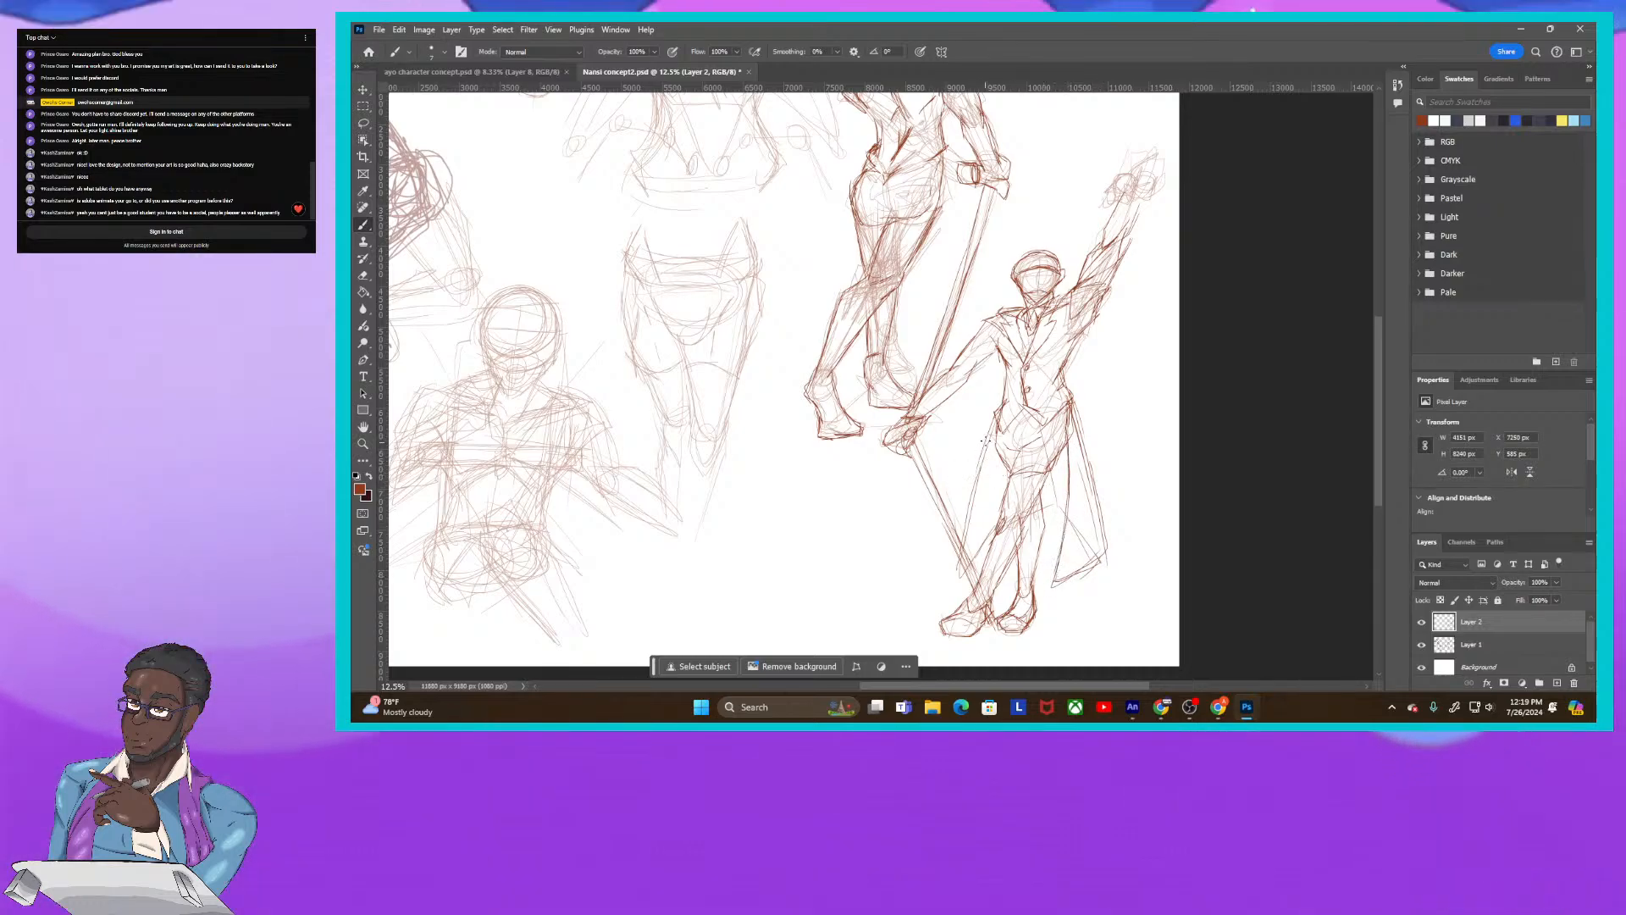
pyautogui.moveTo(958, 550); pyautogui.dragTo(952, 578)
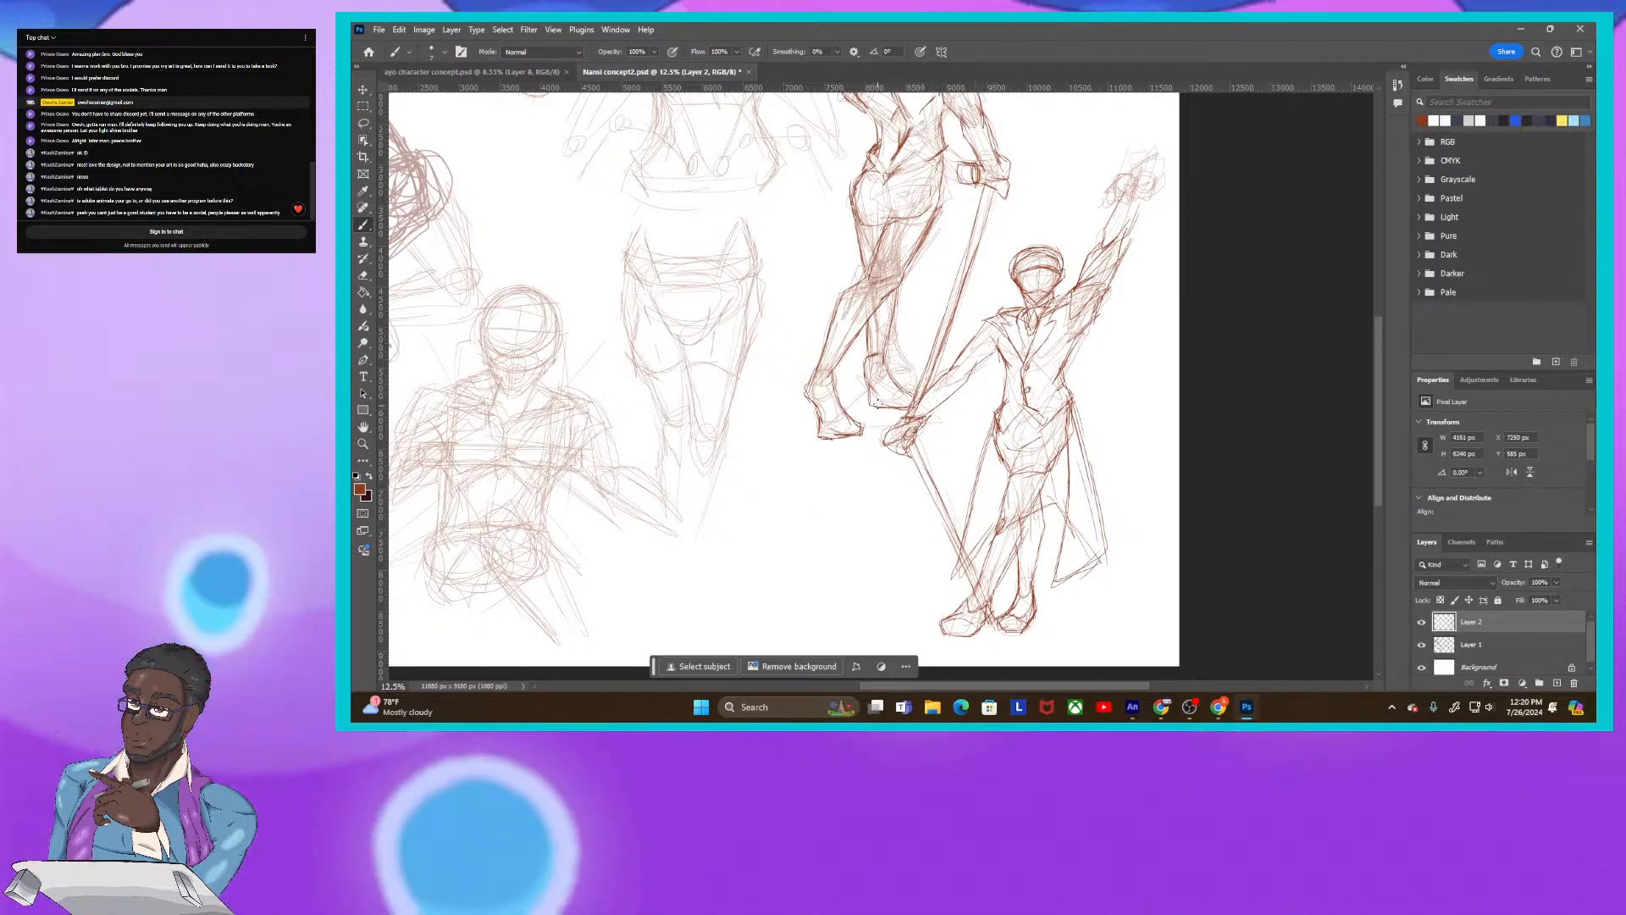
# Step: Draw the small figure's raised hand with its fingers and the pointed object it holds up
pyautogui.moveTo(887, 399); pyautogui.dragTo(834, 506)
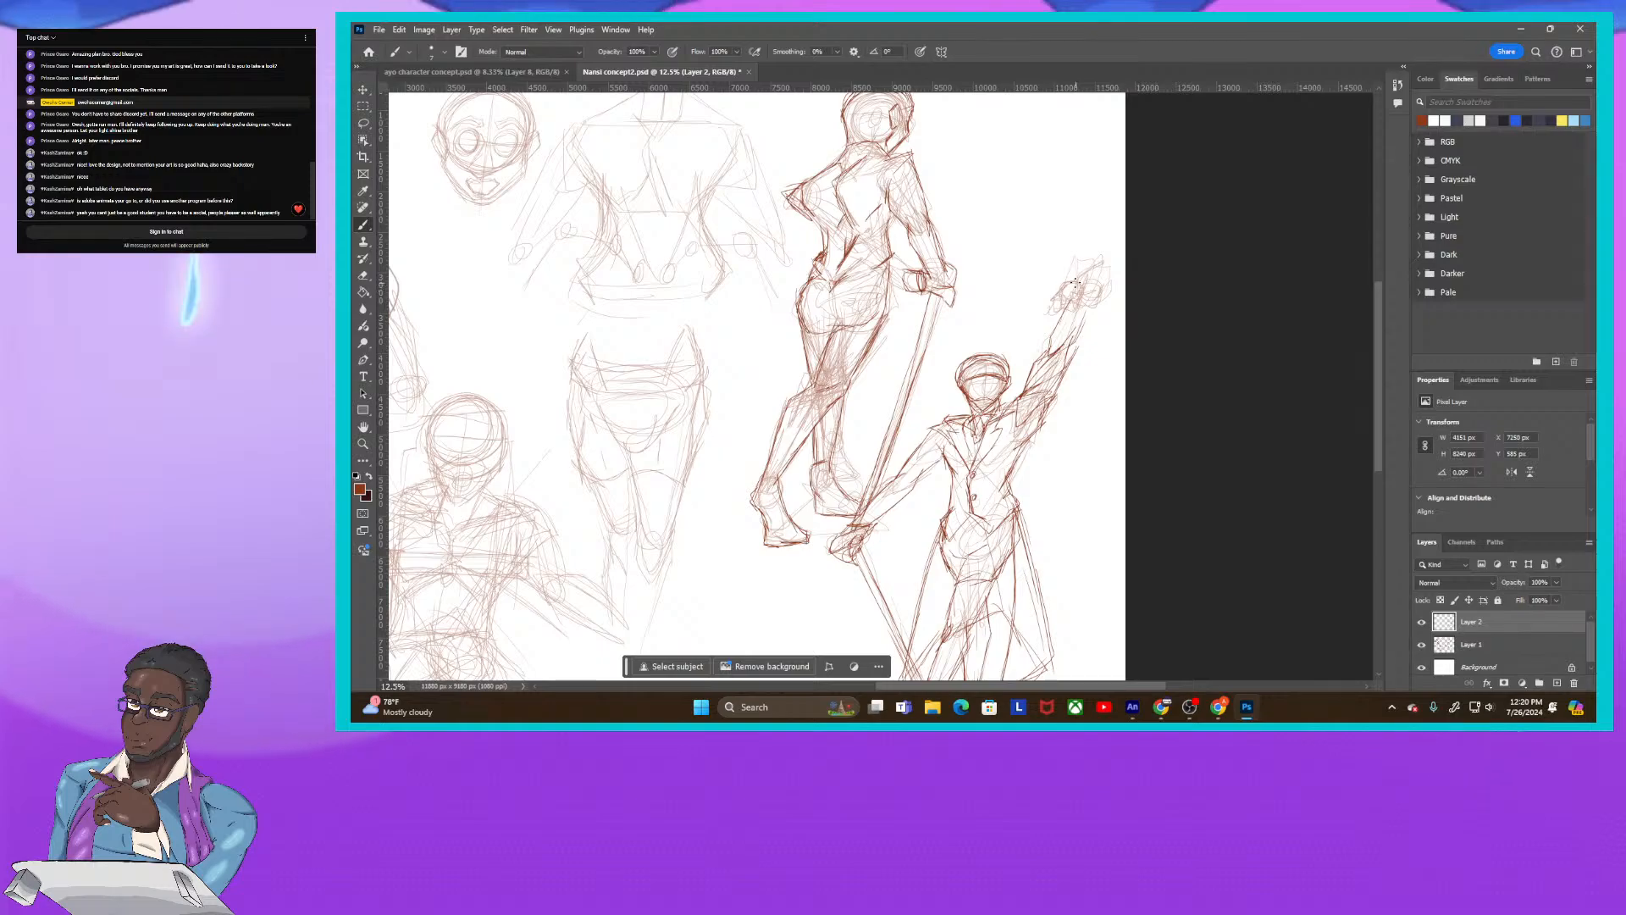
pyautogui.moveTo(1074, 283)
pyautogui.mouseDown()
pyautogui.moveTo(1099, 269)
pyautogui.moveTo(1068, 294)
pyautogui.moveTo(1098, 301)
pyautogui.moveTo(1076, 337)
pyautogui.mouseUp()
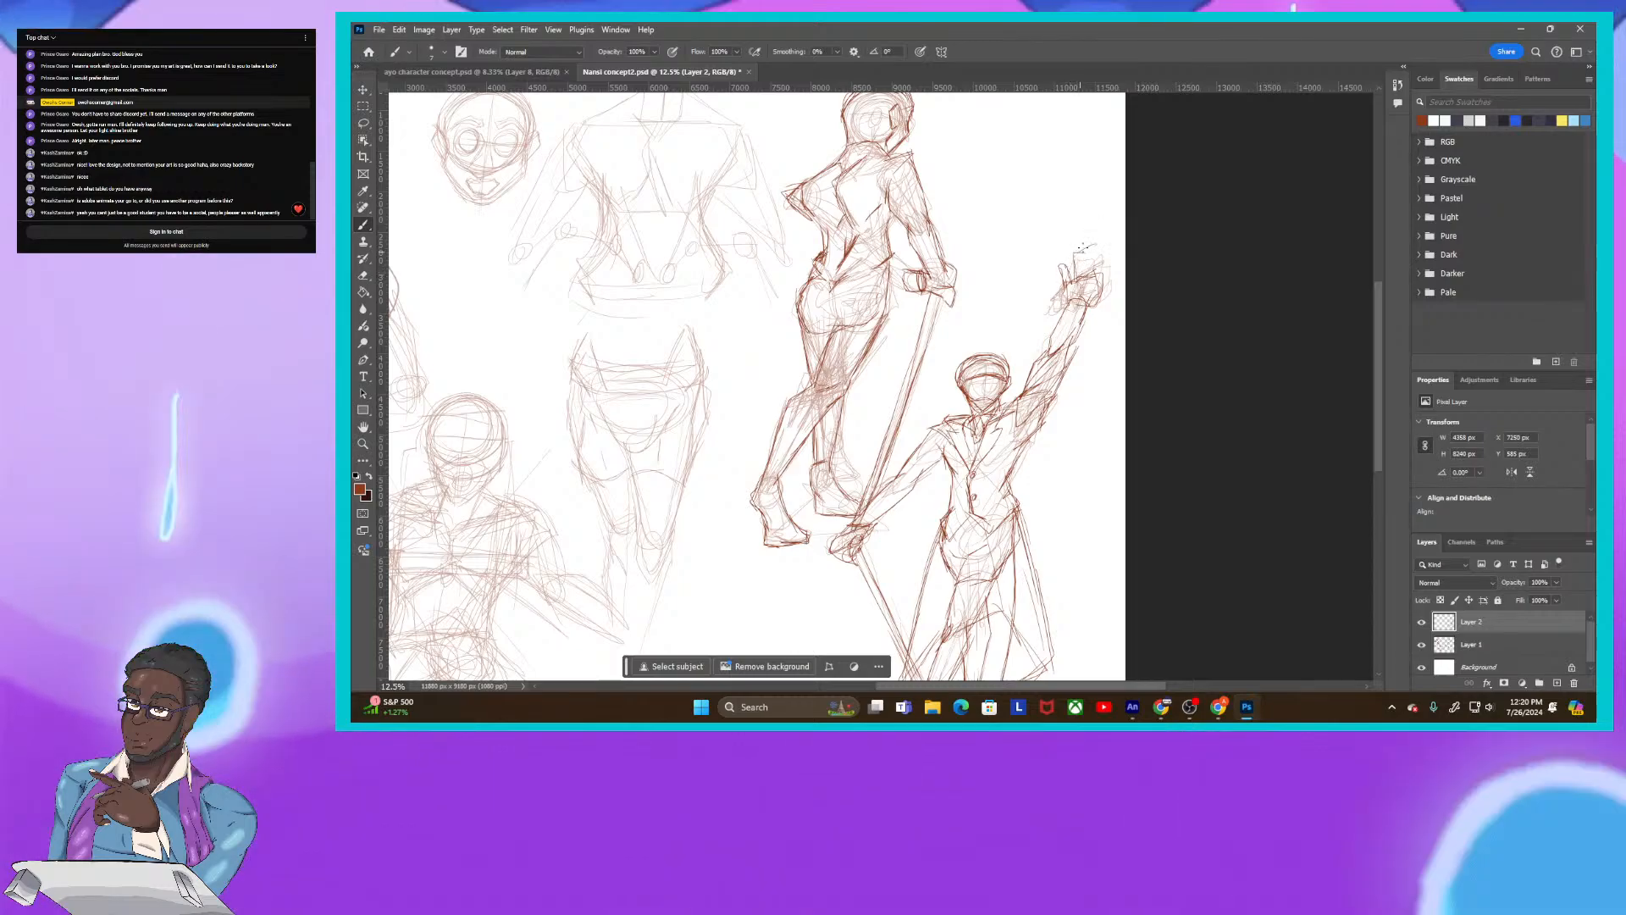
pyautogui.moveTo(1074, 254)
pyautogui.mouseDown()
pyautogui.moveTo(1104, 282)
pyautogui.moveTo(1097, 248)
pyautogui.mouseUp()
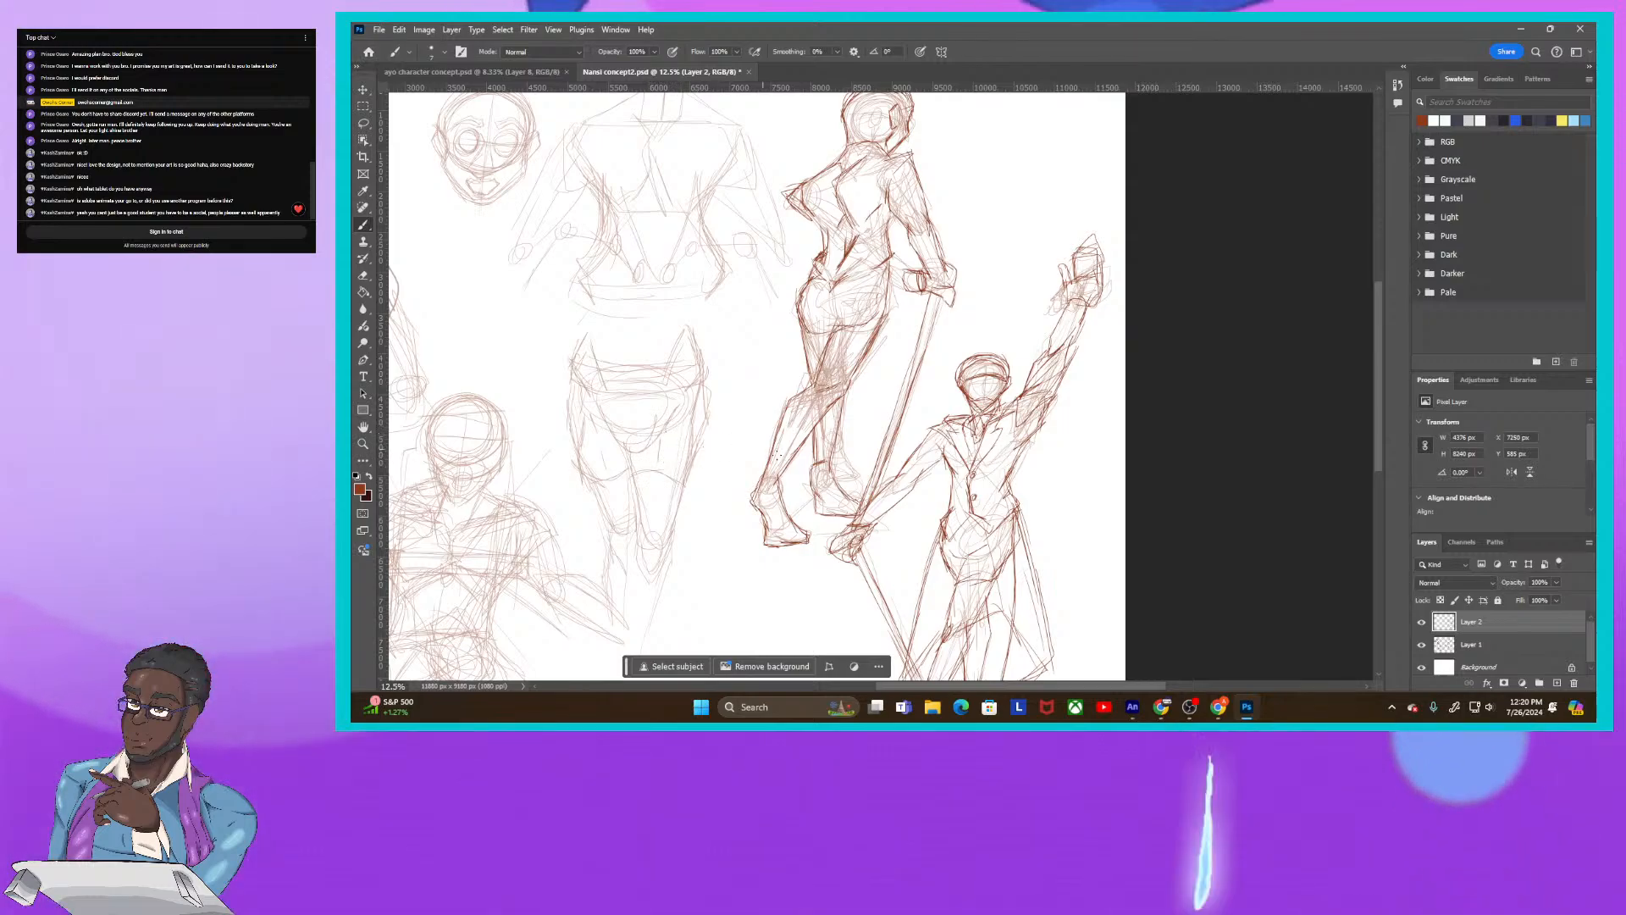
# Step: Sketch flaring coat tails from the waist of the larger standing figure, falling on both sides of the legs
pyautogui.scroll(-3, 778, 455)
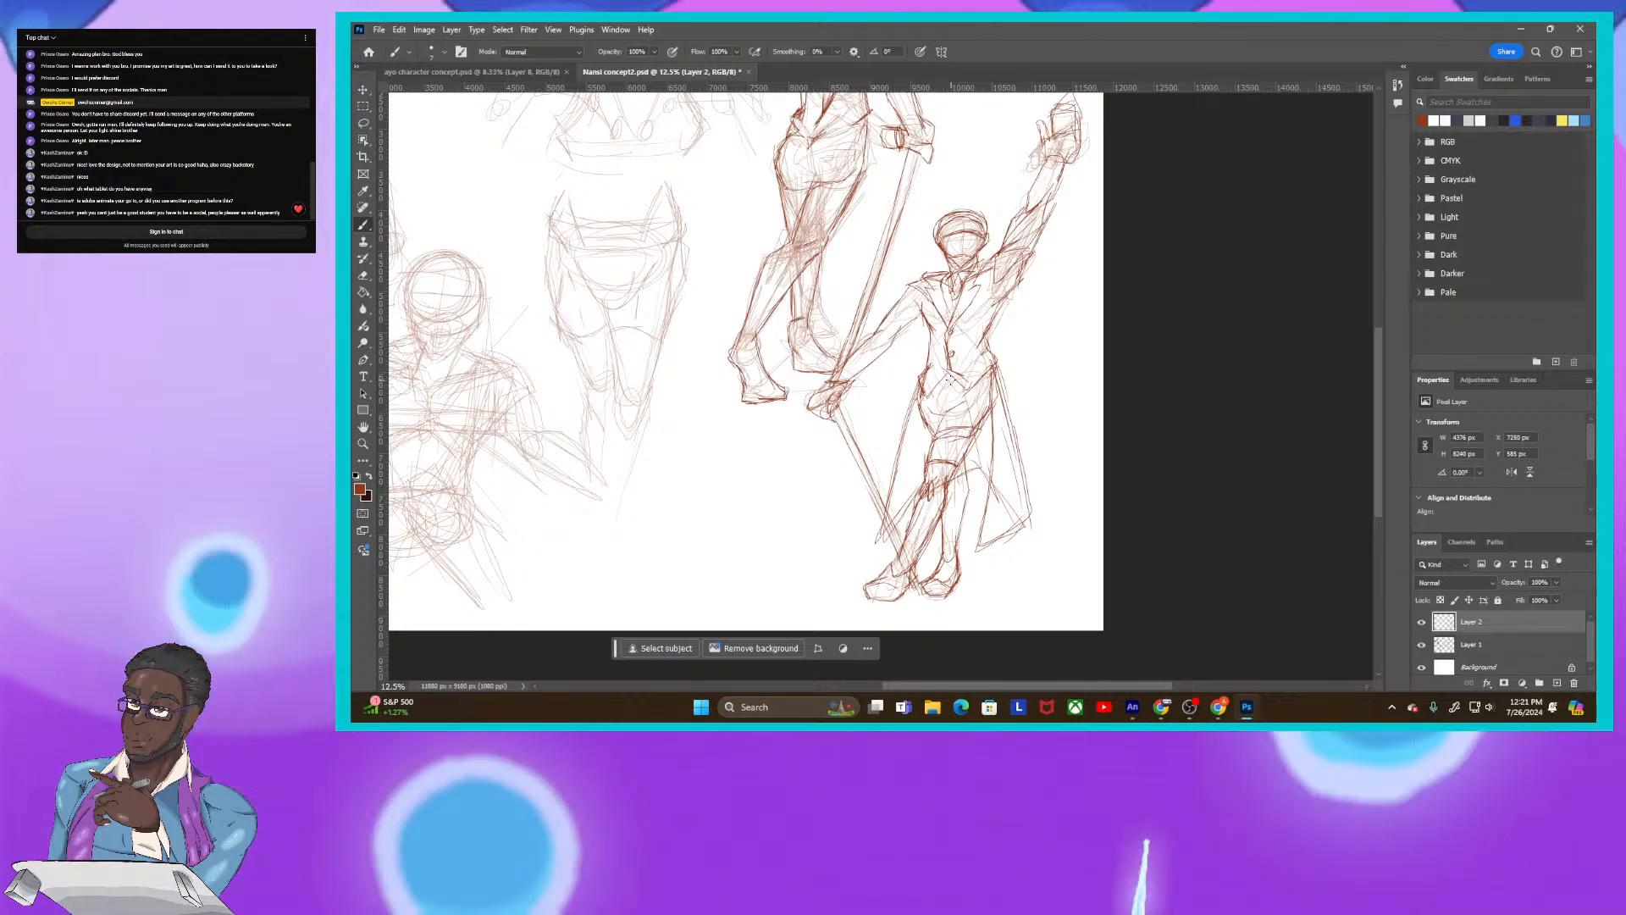
pyautogui.moveTo(686, 259)
pyautogui.mouseDown()
pyautogui.moveTo(684, 328)
pyautogui.moveTo(631, 463)
pyautogui.mouseUp()
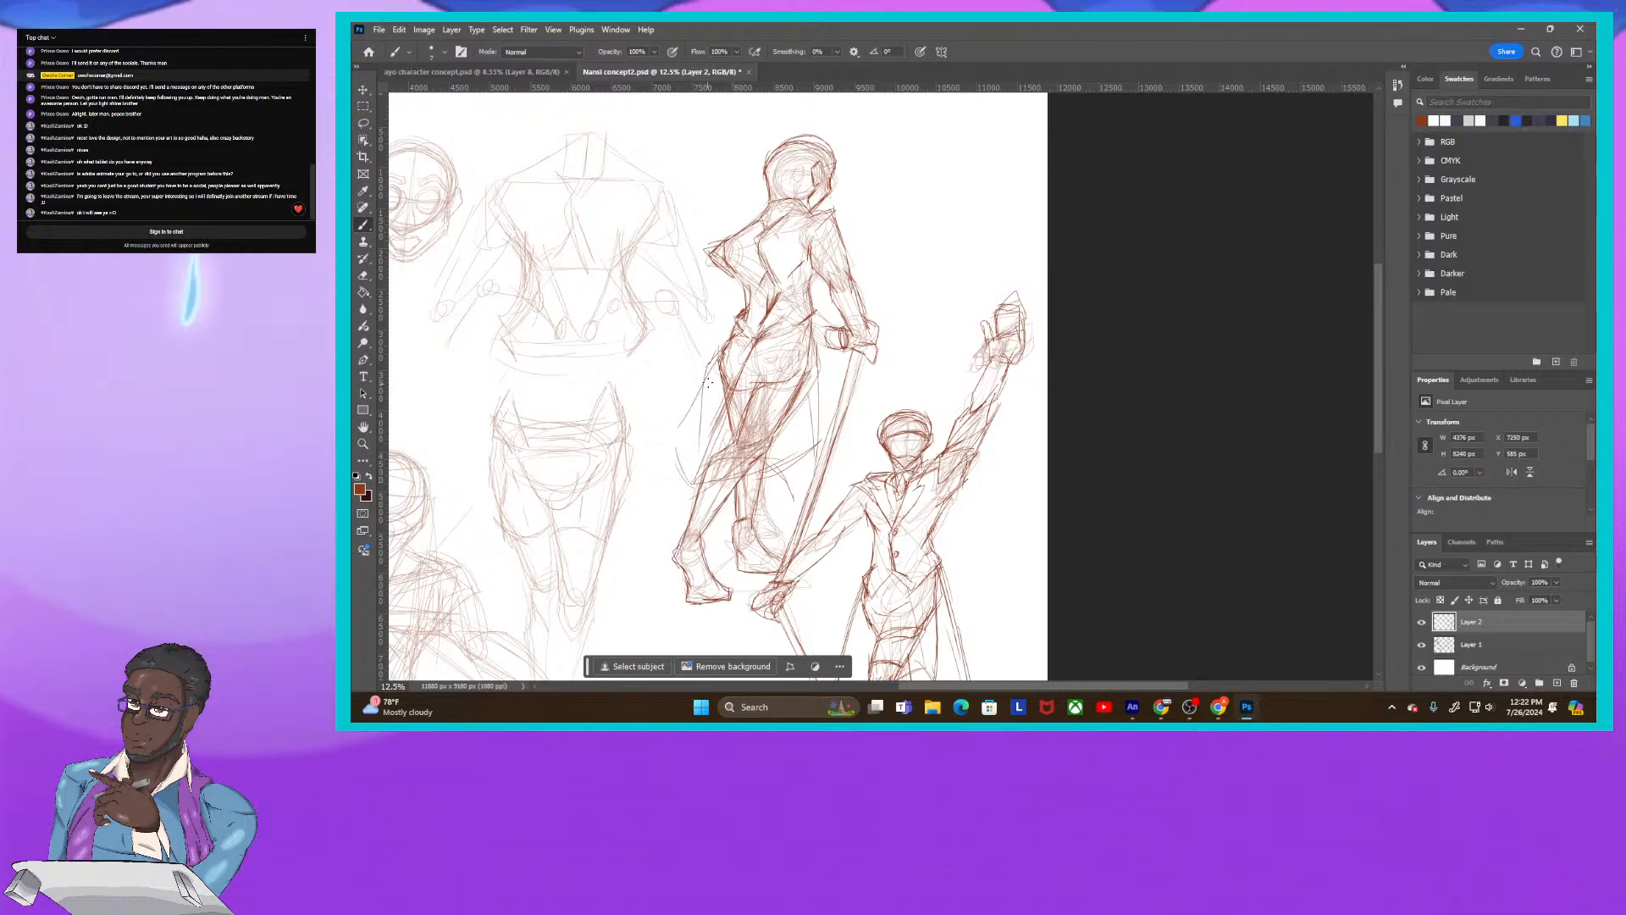
pyautogui.moveTo(685, 401); pyautogui.dragTo(661, 458)
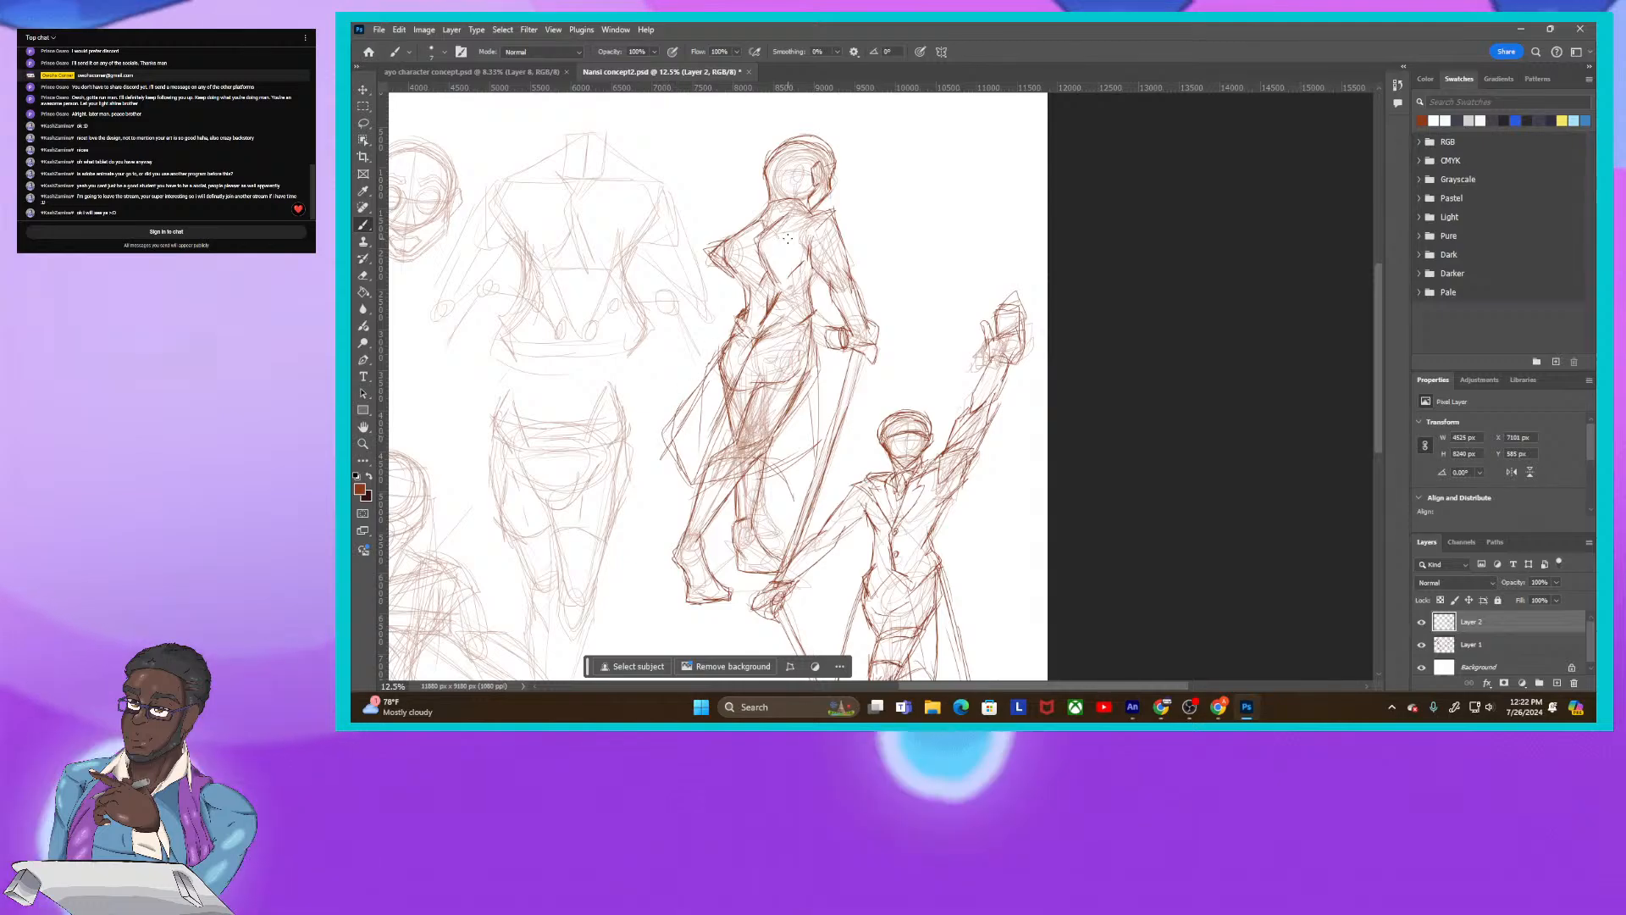
pyautogui.moveTo(626, 355)
pyautogui.mouseDown()
pyautogui.moveTo(639, 346)
pyautogui.moveTo(671, 418)
pyautogui.mouseUp()
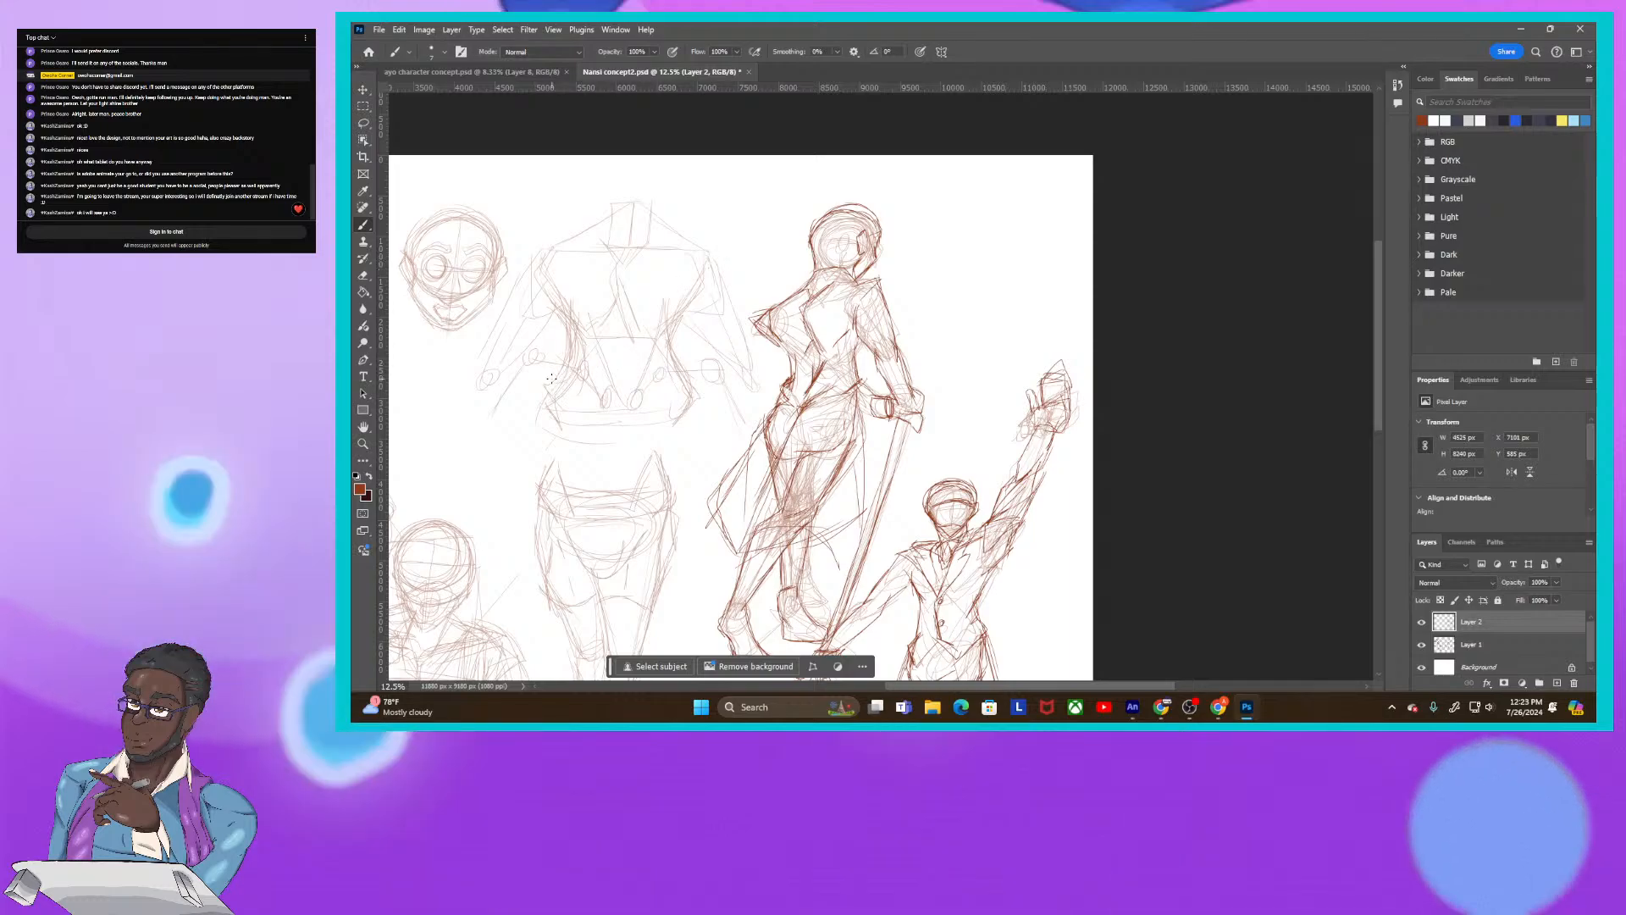
pyautogui.moveTo(547, 385); pyautogui.dragTo(592, 311)
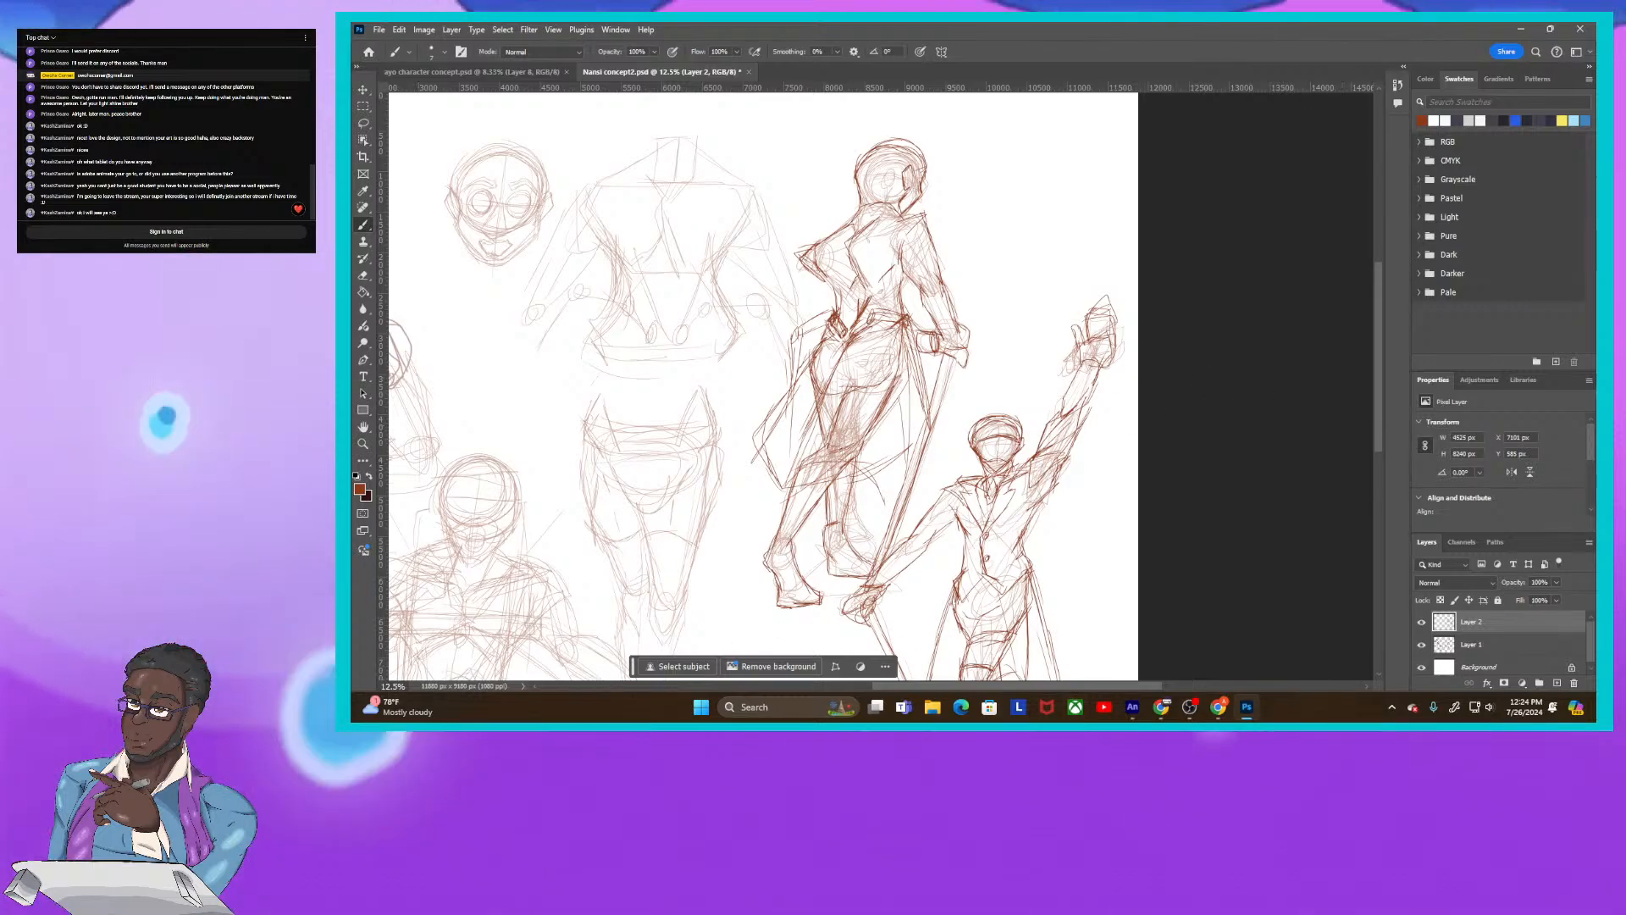
pyautogui.hotkey('alt', 'Tab')
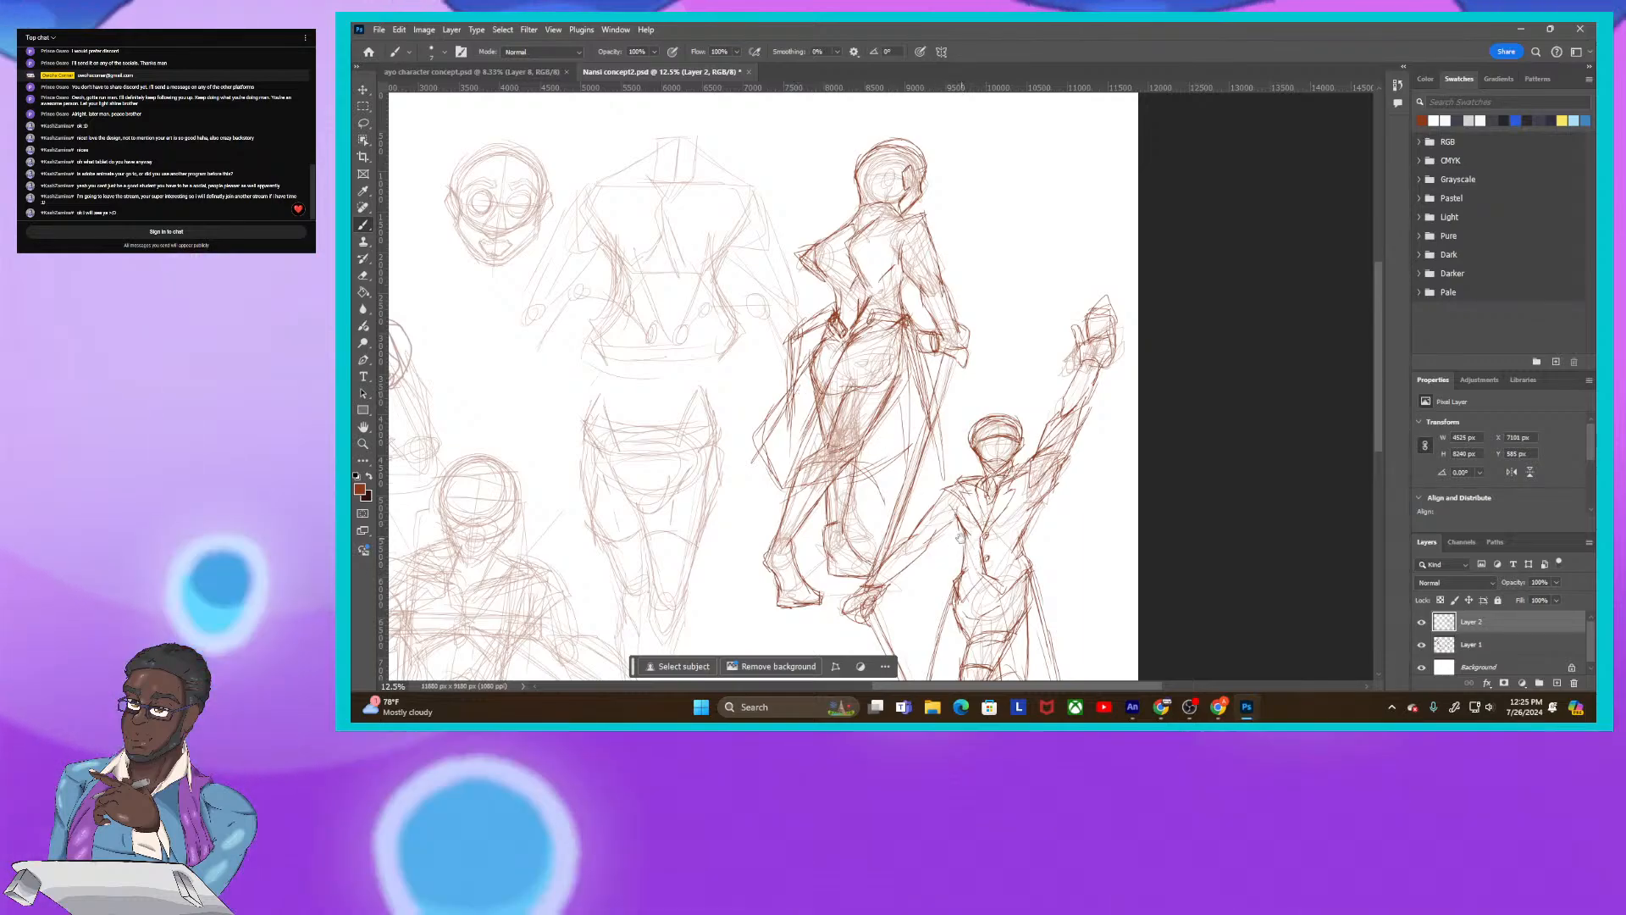
# Step: Draw a belt with loops around the waist of the separate front-view hips sketch
pyautogui.moveTo(958, 521); pyautogui.dragTo(943, 409)
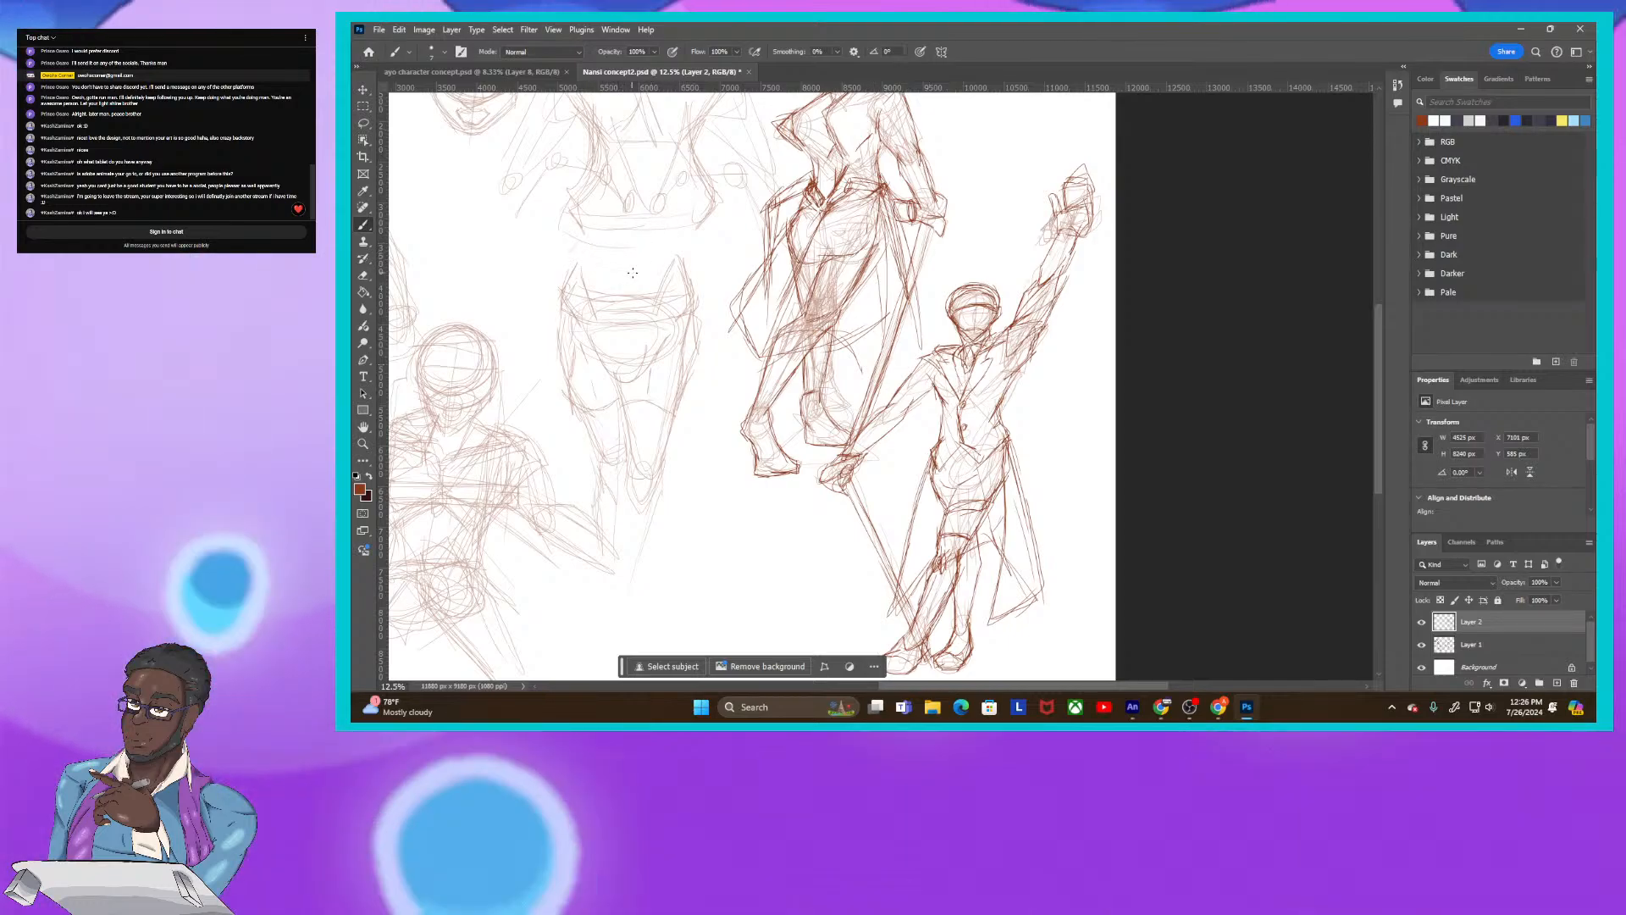
pyautogui.moveTo(724, 343); pyautogui.dragTo(873, 436)
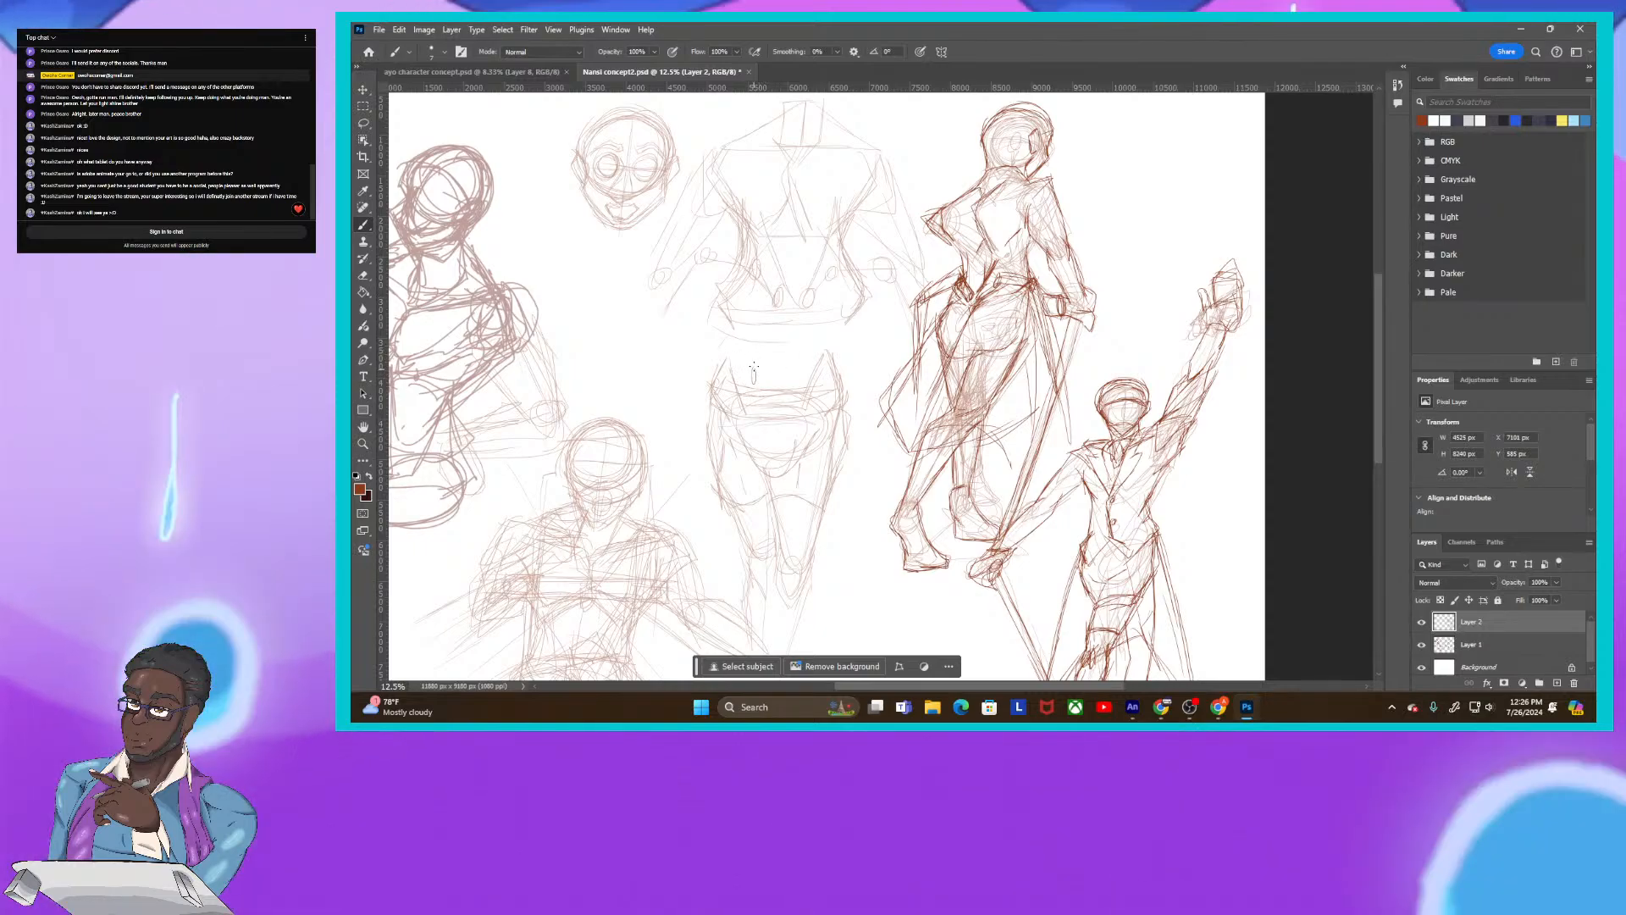
pyautogui.moveTo(751, 371); pyautogui.dragTo(754, 369)
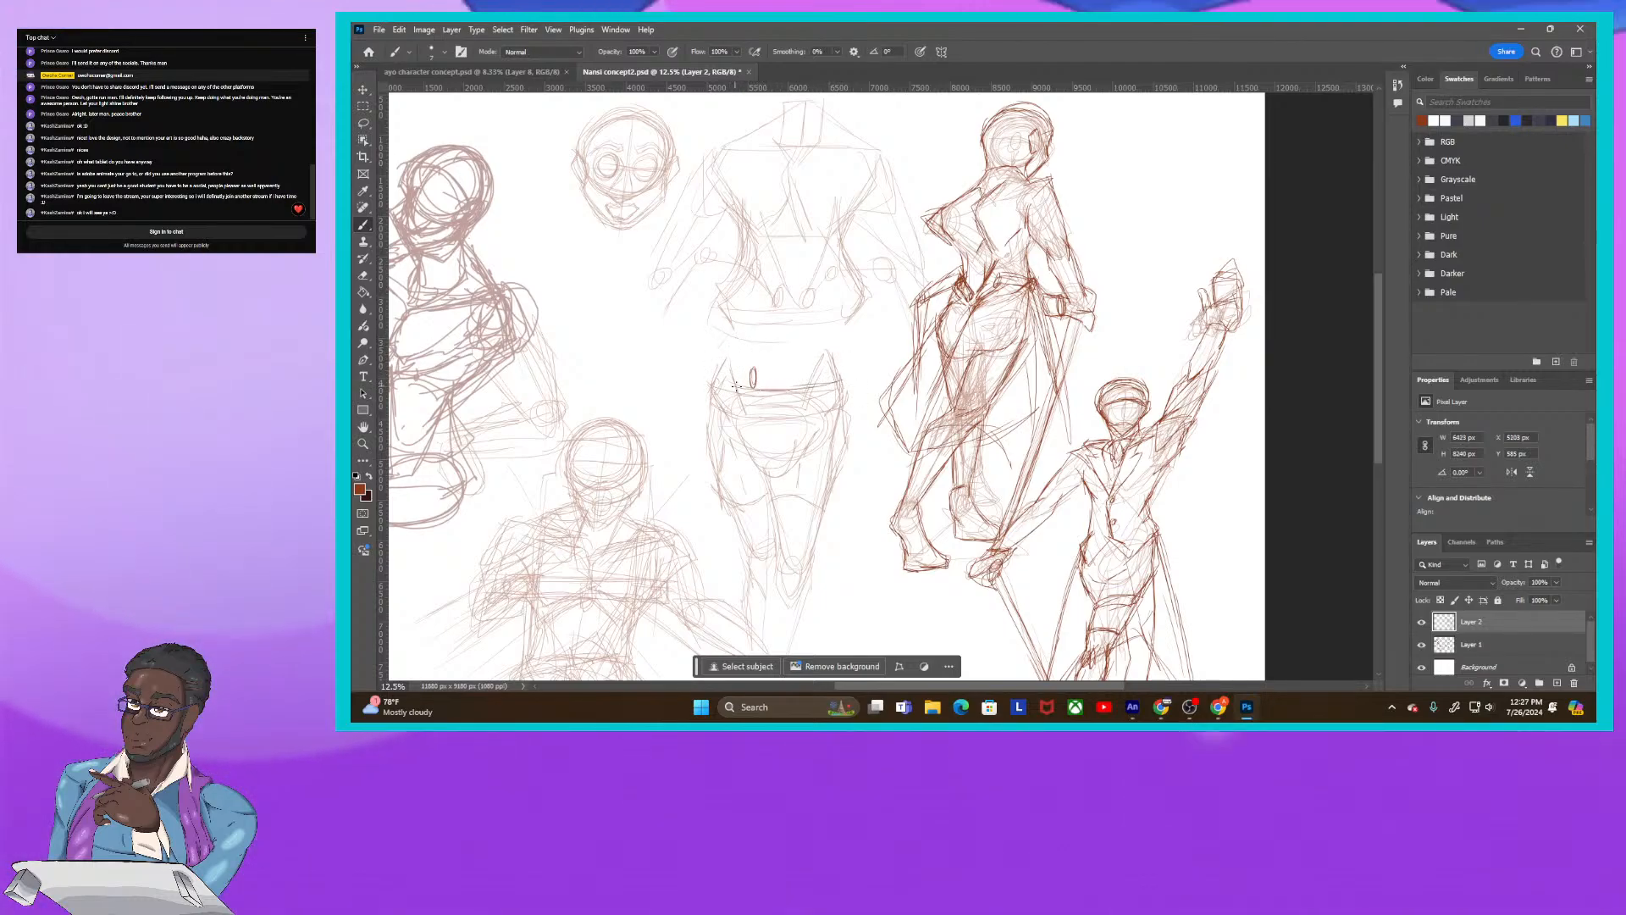
pyautogui.moveTo(712, 387); pyautogui.dragTo(710, 403)
pyautogui.moveTo(721, 409)
pyautogui.mouseDown()
pyautogui.moveTo(793, 415)
pyautogui.moveTo(840, 380)
pyautogui.moveTo(832, 414)
pyautogui.moveTo(760, 395)
pyautogui.mouseUp()
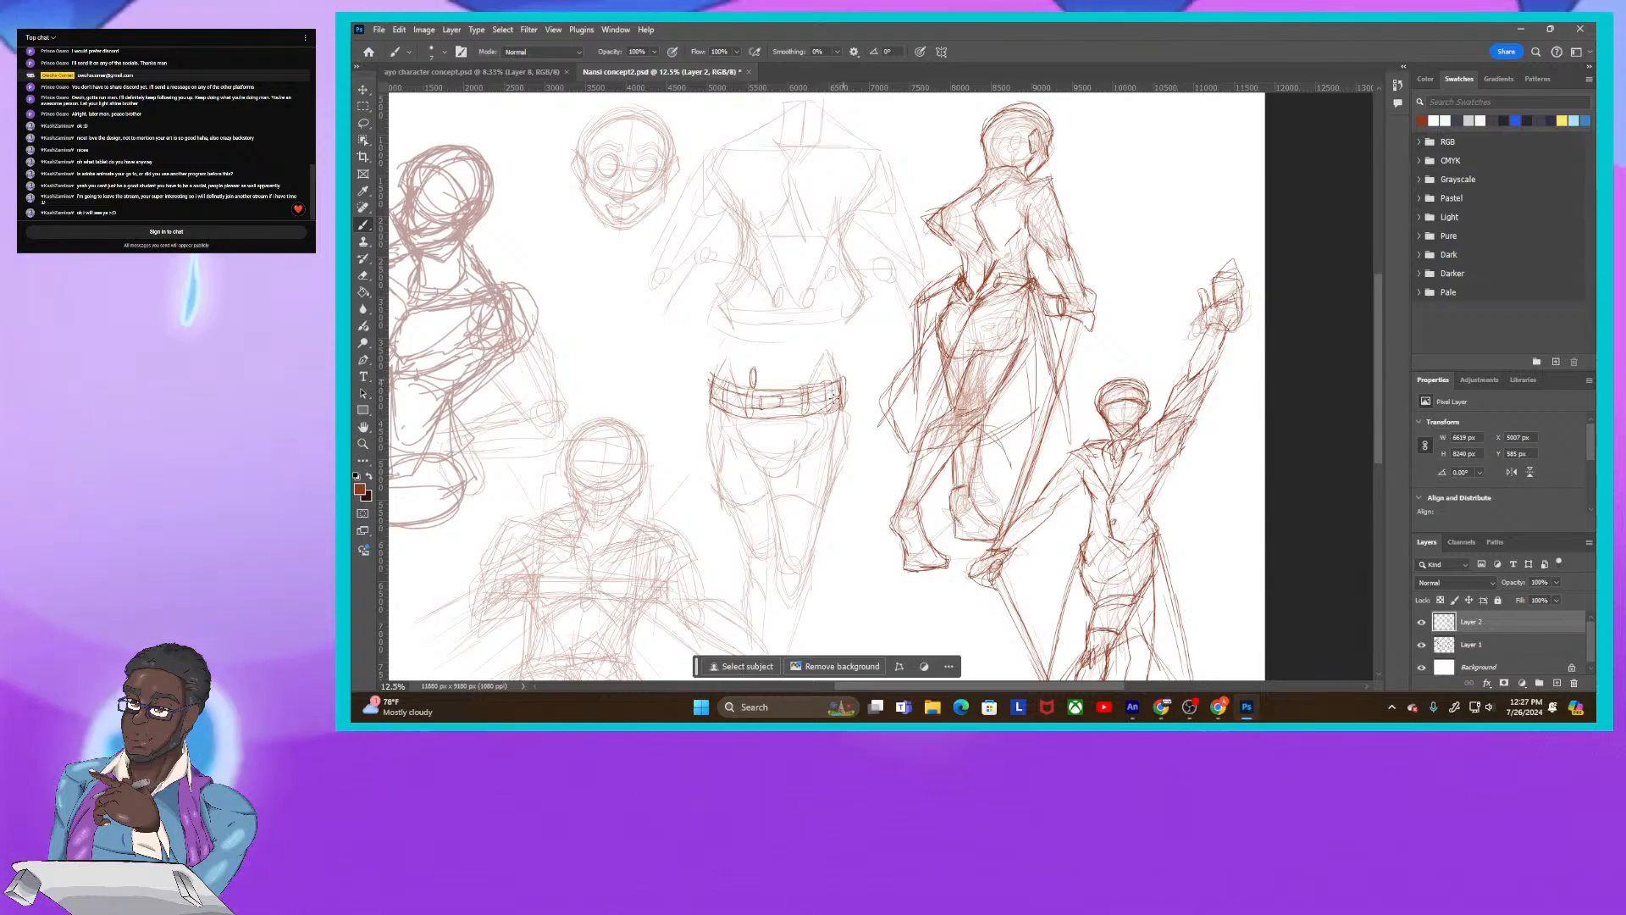
pyautogui.moveTo(713, 369); pyautogui.dragTo(708, 393)
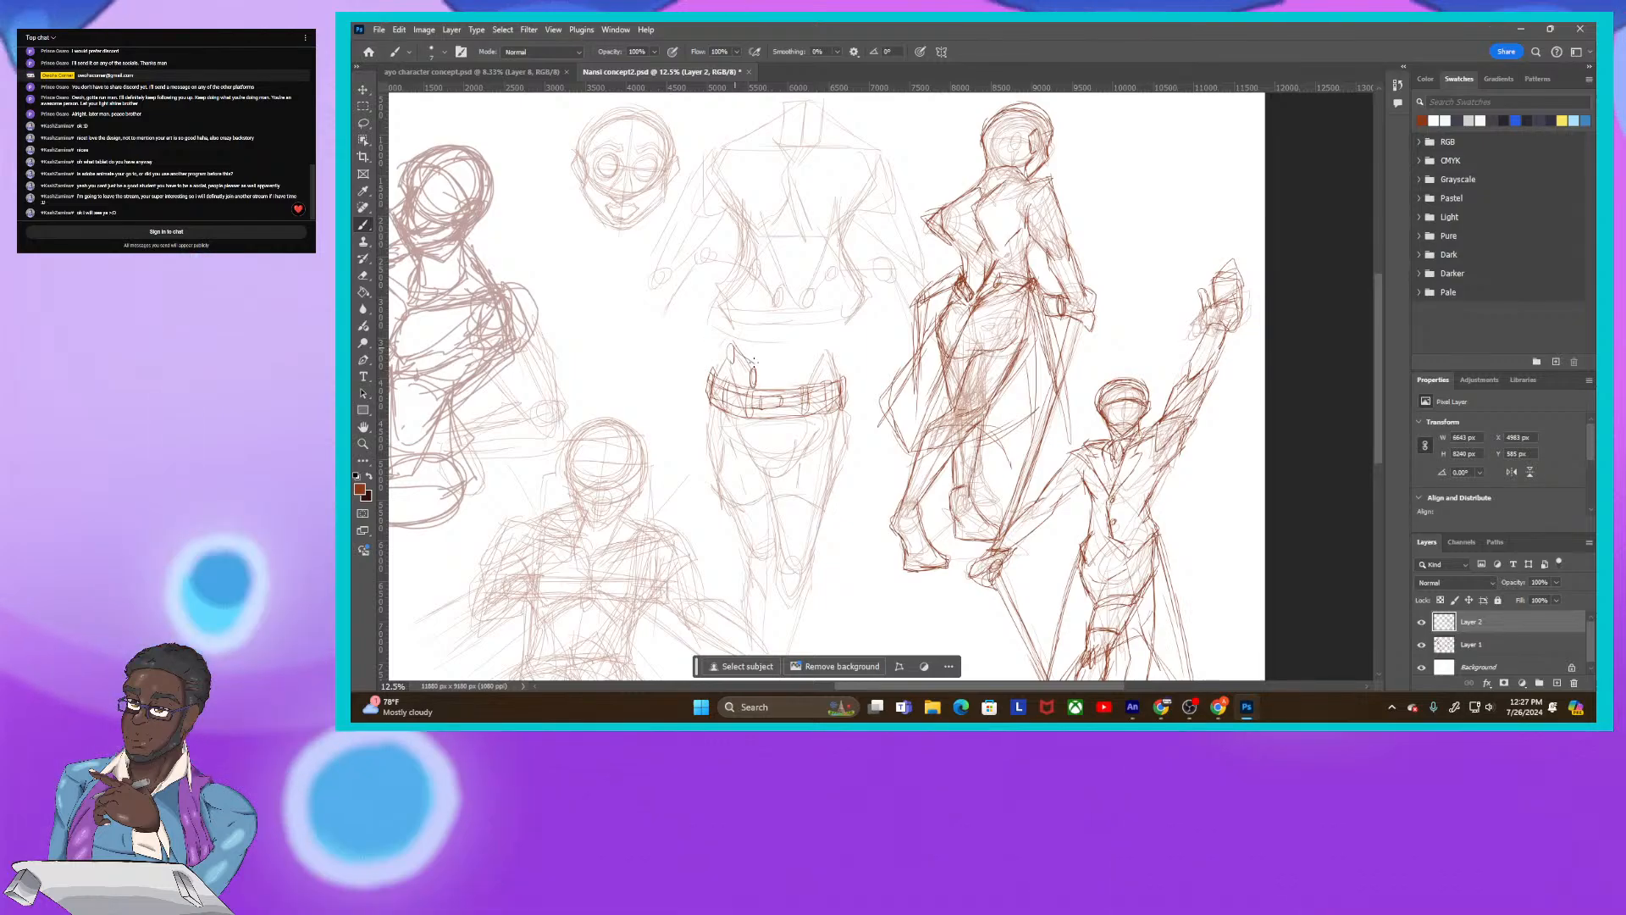
# Step: Draw the open coat edges rising above the belt and sweeping outward on both sides of the front-view hips sketch
pyautogui.moveTo(753, 365); pyautogui.dragTo(722, 340)
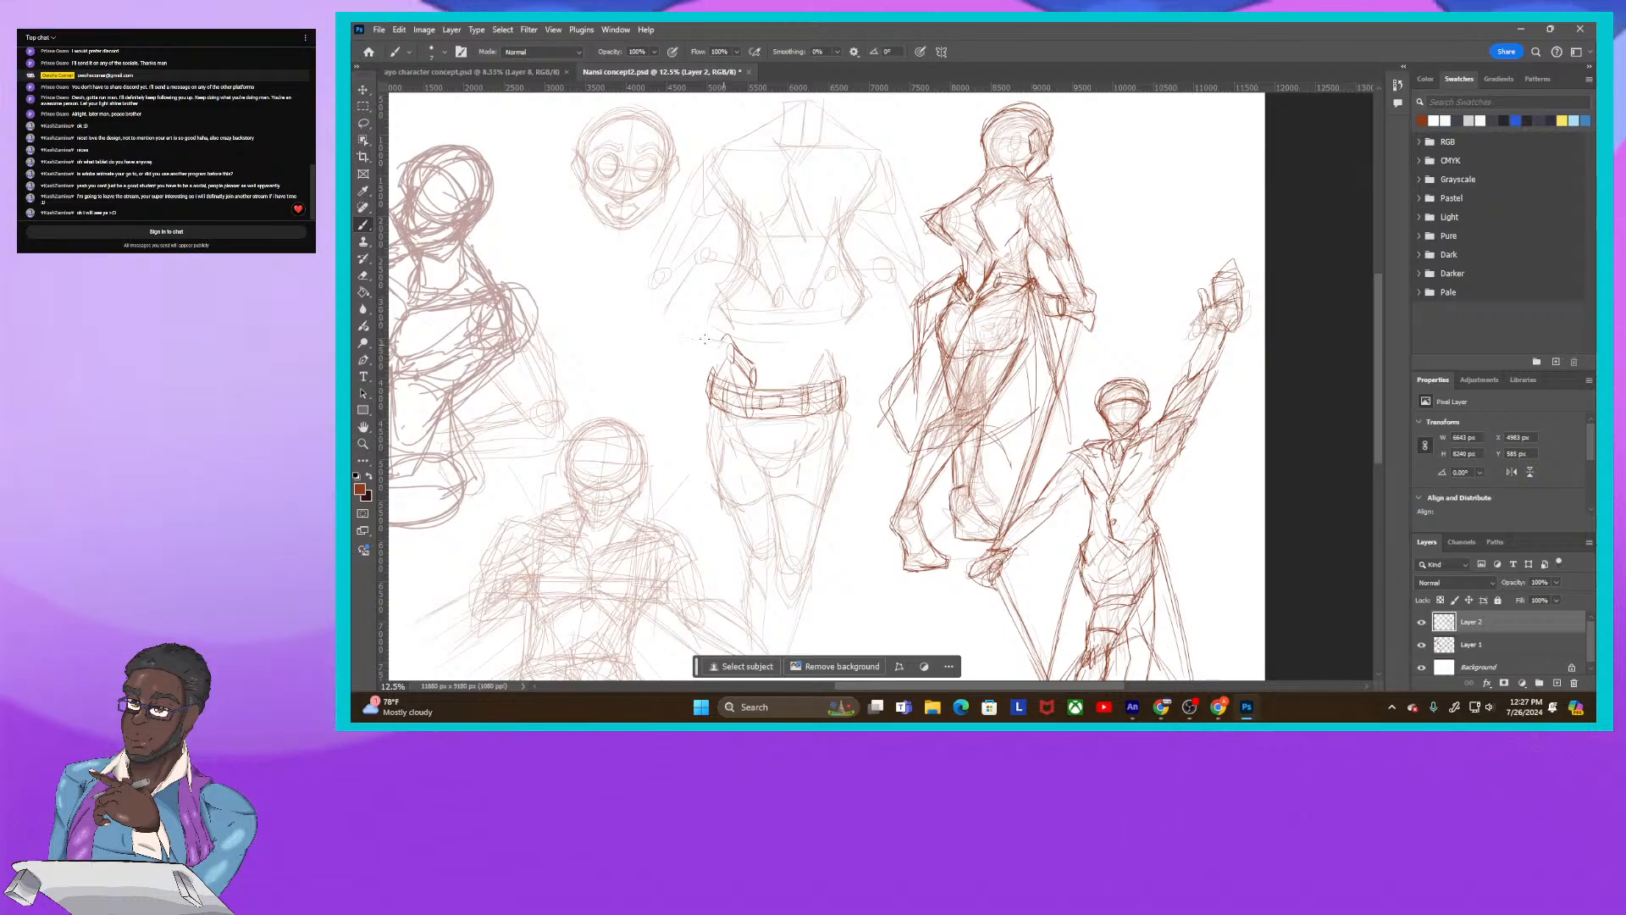
pyautogui.moveTo(704, 339); pyautogui.dragTo(690, 340)
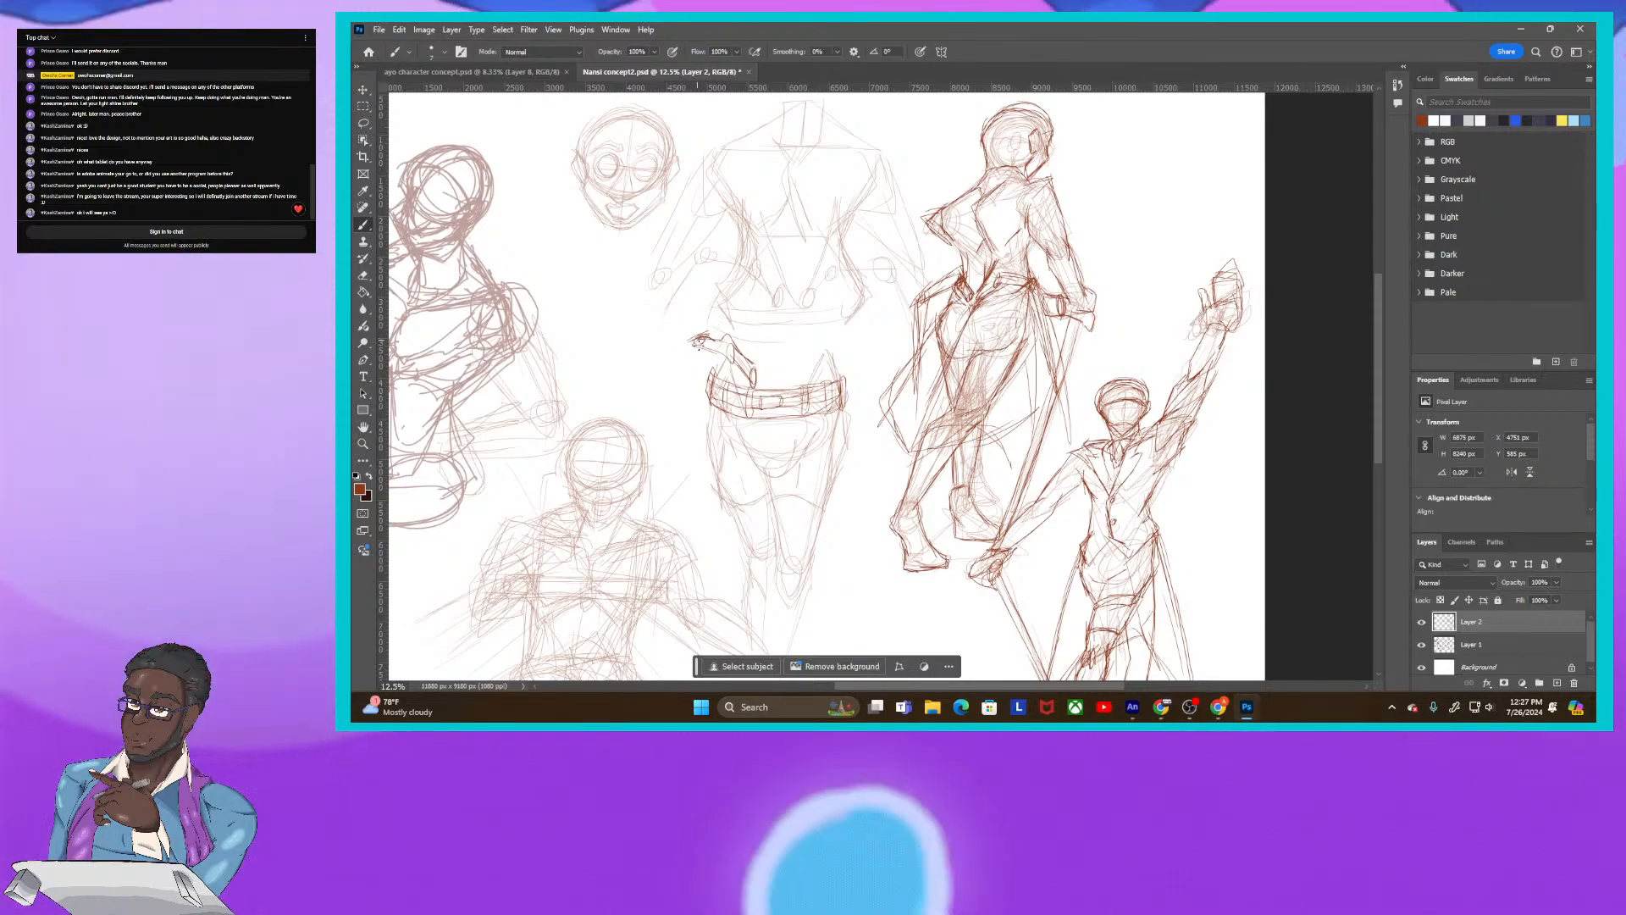
pyautogui.moveTo(700, 342)
pyautogui.mouseDown()
pyautogui.moveTo(641, 391)
pyautogui.moveTo(696, 338)
pyautogui.moveTo(630, 398)
pyautogui.mouseUp()
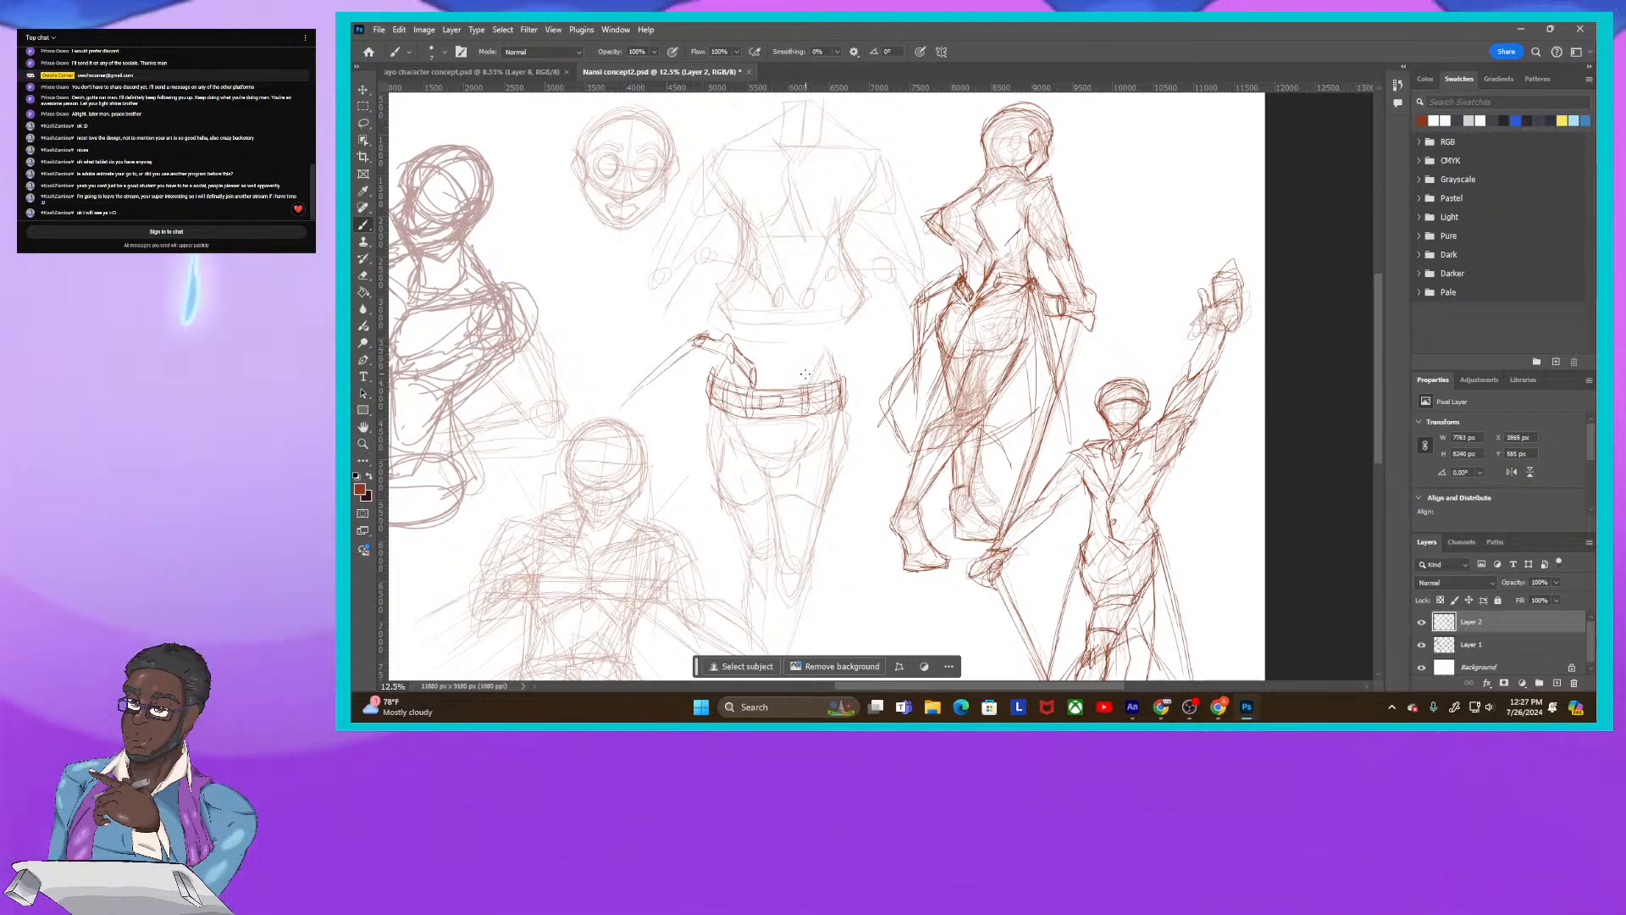
pyautogui.moveTo(803, 367); pyautogui.dragTo(798, 383)
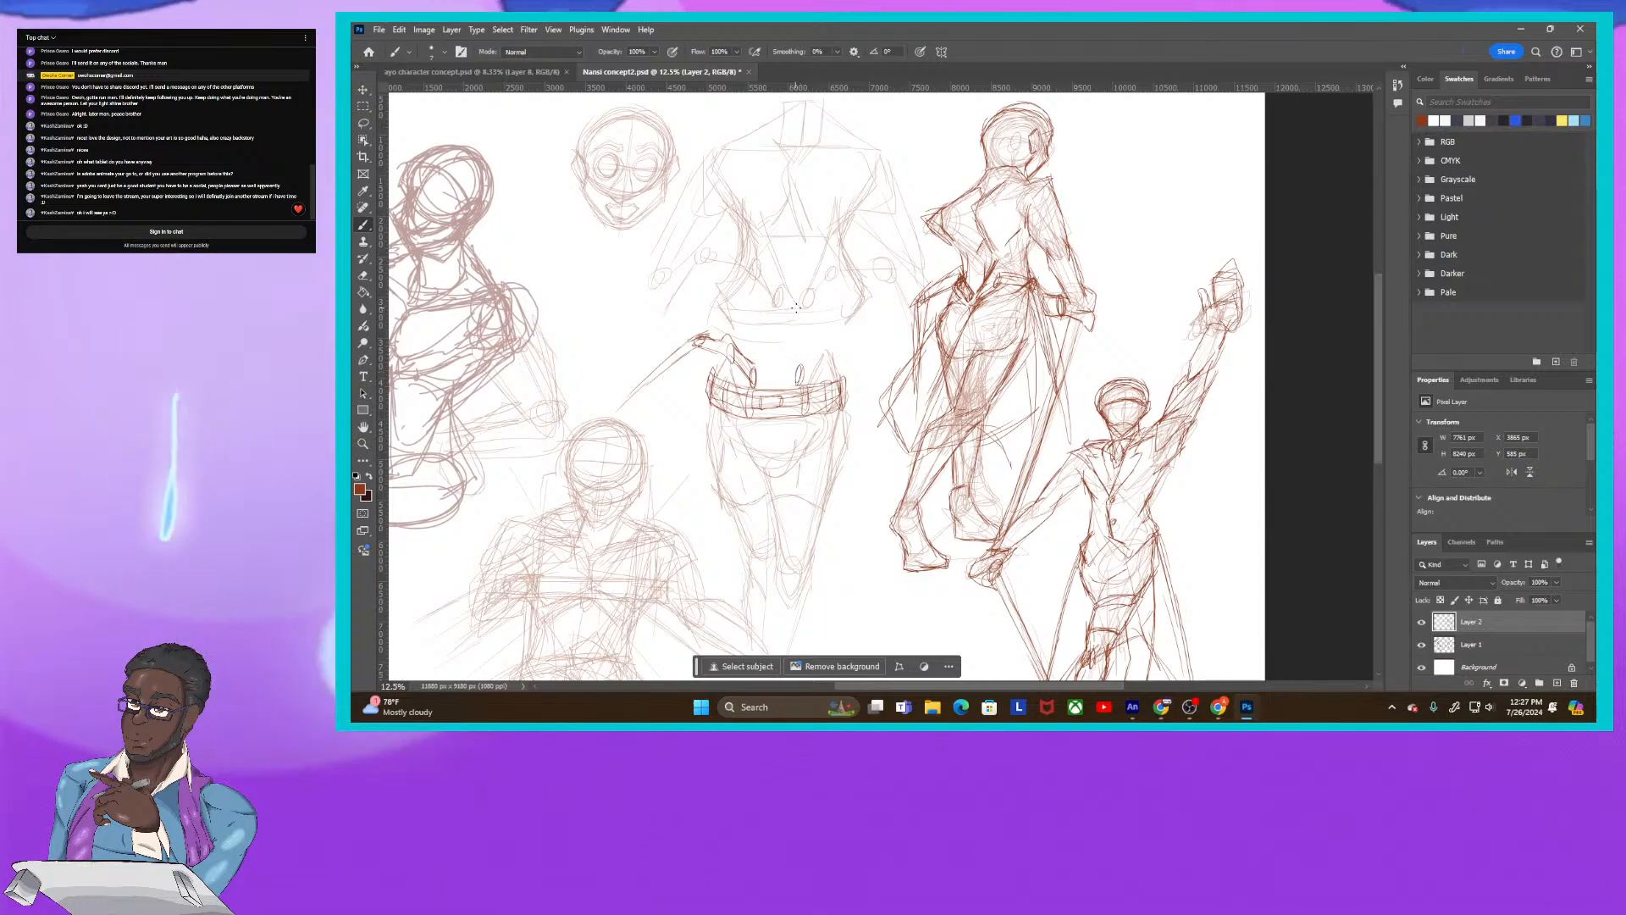
pyautogui.moveTo(807, 368)
pyautogui.mouseDown()
pyautogui.moveTo(825, 348)
pyautogui.moveTo(803, 381)
pyautogui.mouseUp()
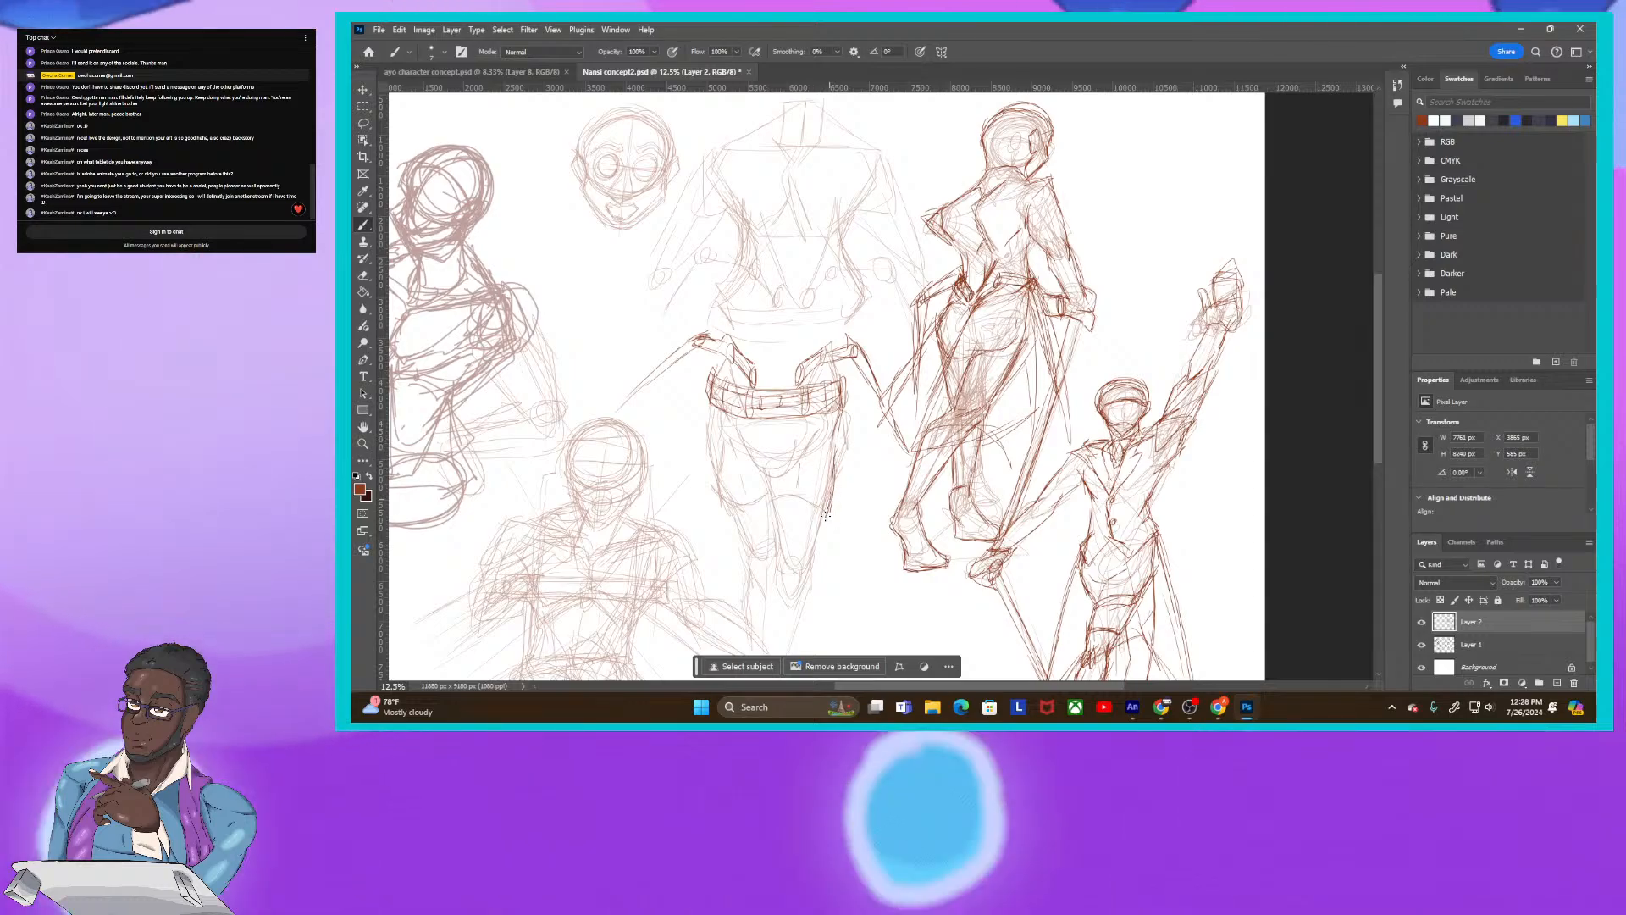
# Step: Trace the front-view thighs and lower legs, adding thigh bands, a strapped pouch on one leg and a band below the knee
pyautogui.moveTo(826, 515); pyautogui.dragTo(767, 509)
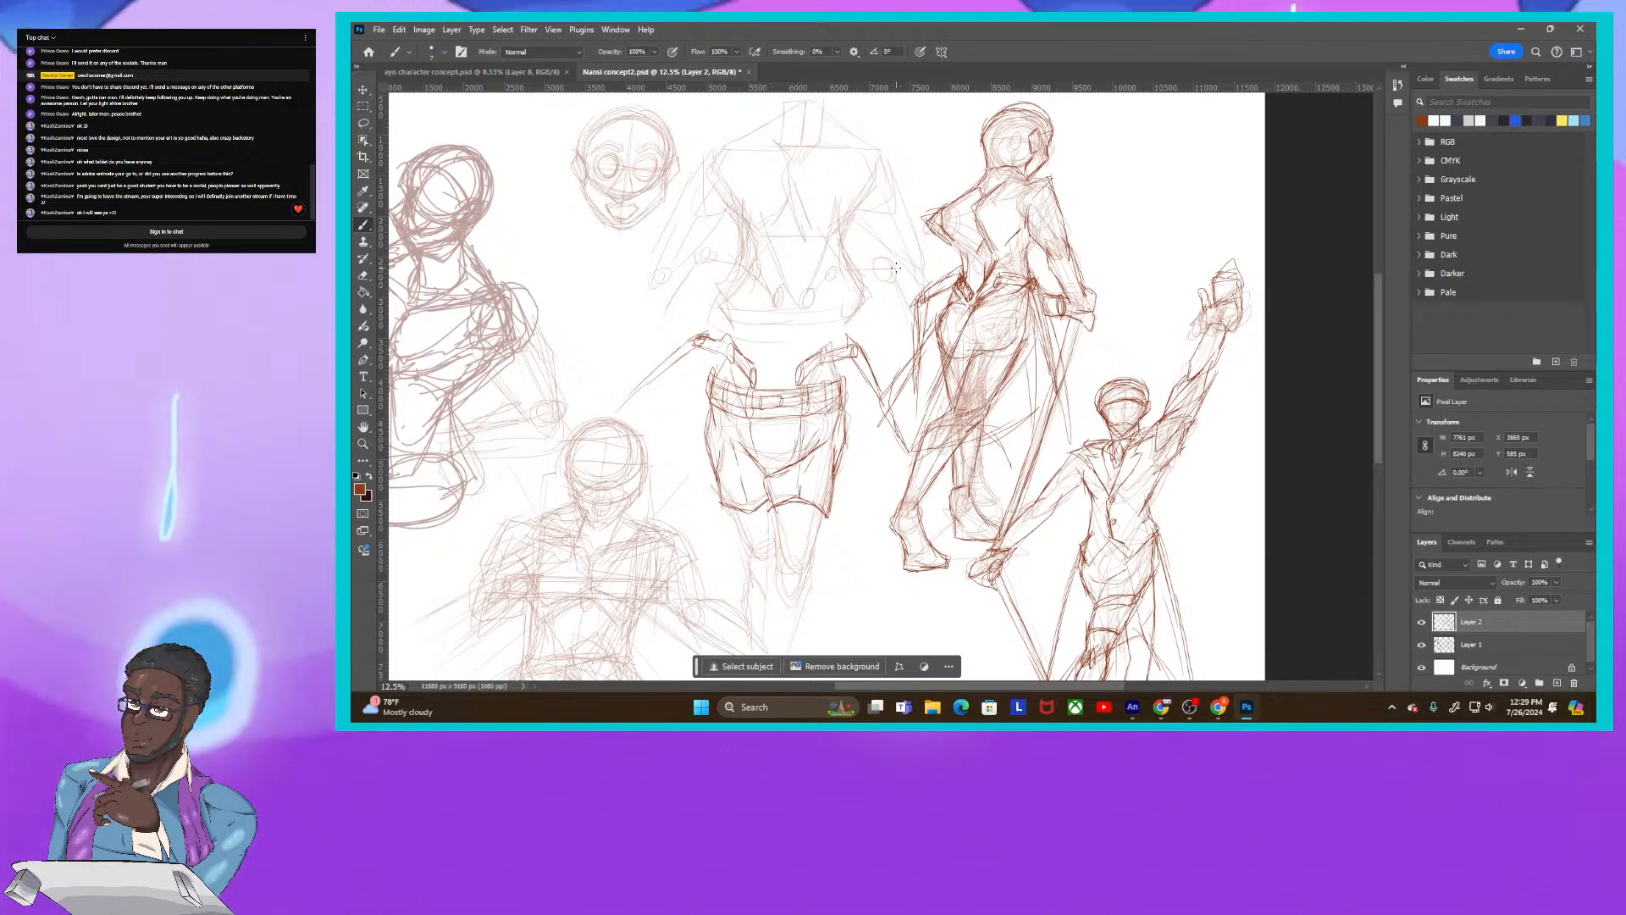
pyautogui.moveTo(825, 486); pyautogui.dragTo(839, 376)
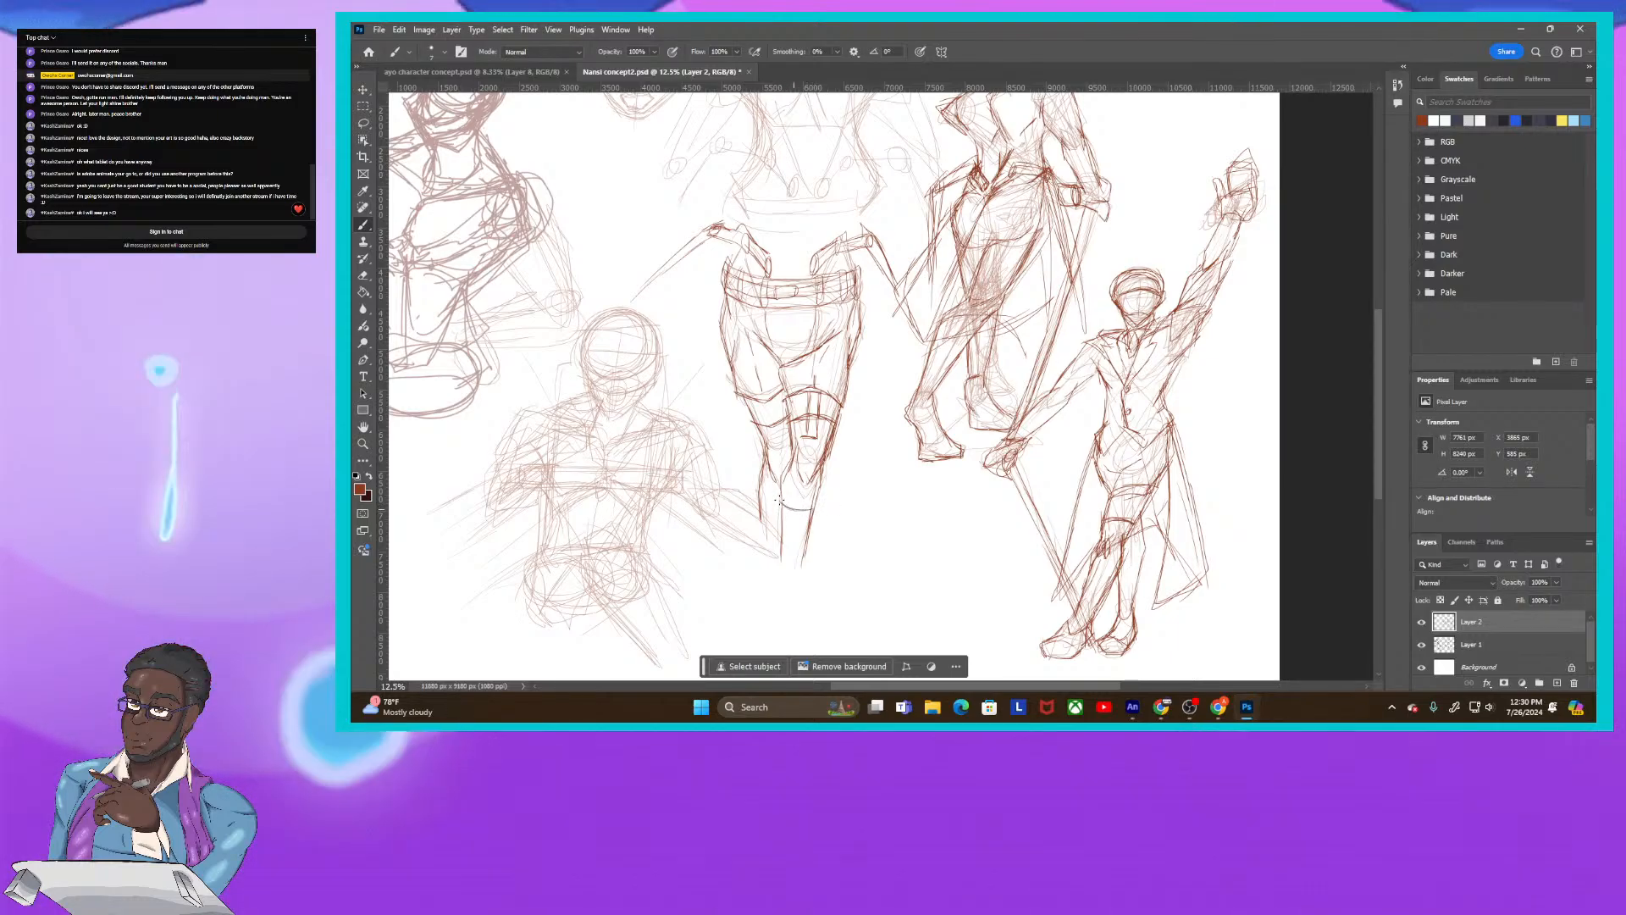
pyautogui.moveTo(777, 500)
pyautogui.mouseDown()
pyautogui.moveTo(804, 519)
pyautogui.moveTo(817, 502)
pyautogui.mouseUp()
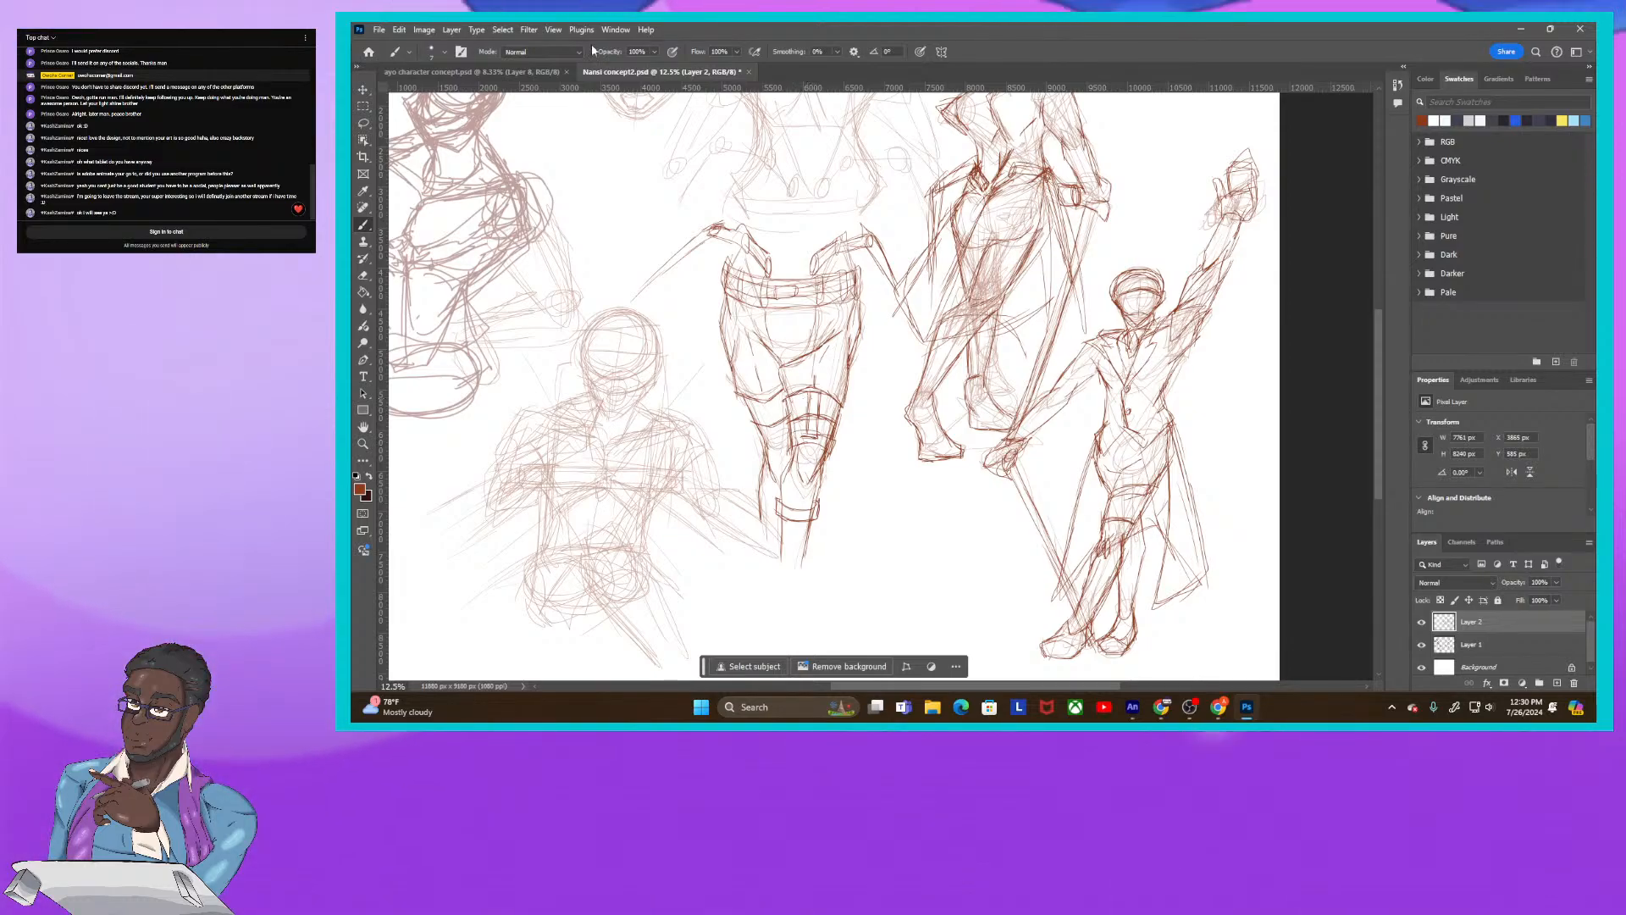
pyautogui.moveTo(542, 364)
pyautogui.mouseDown()
pyautogui.moveTo(509, 398)
pyautogui.moveTo(505, 439)
pyautogui.mouseUp()
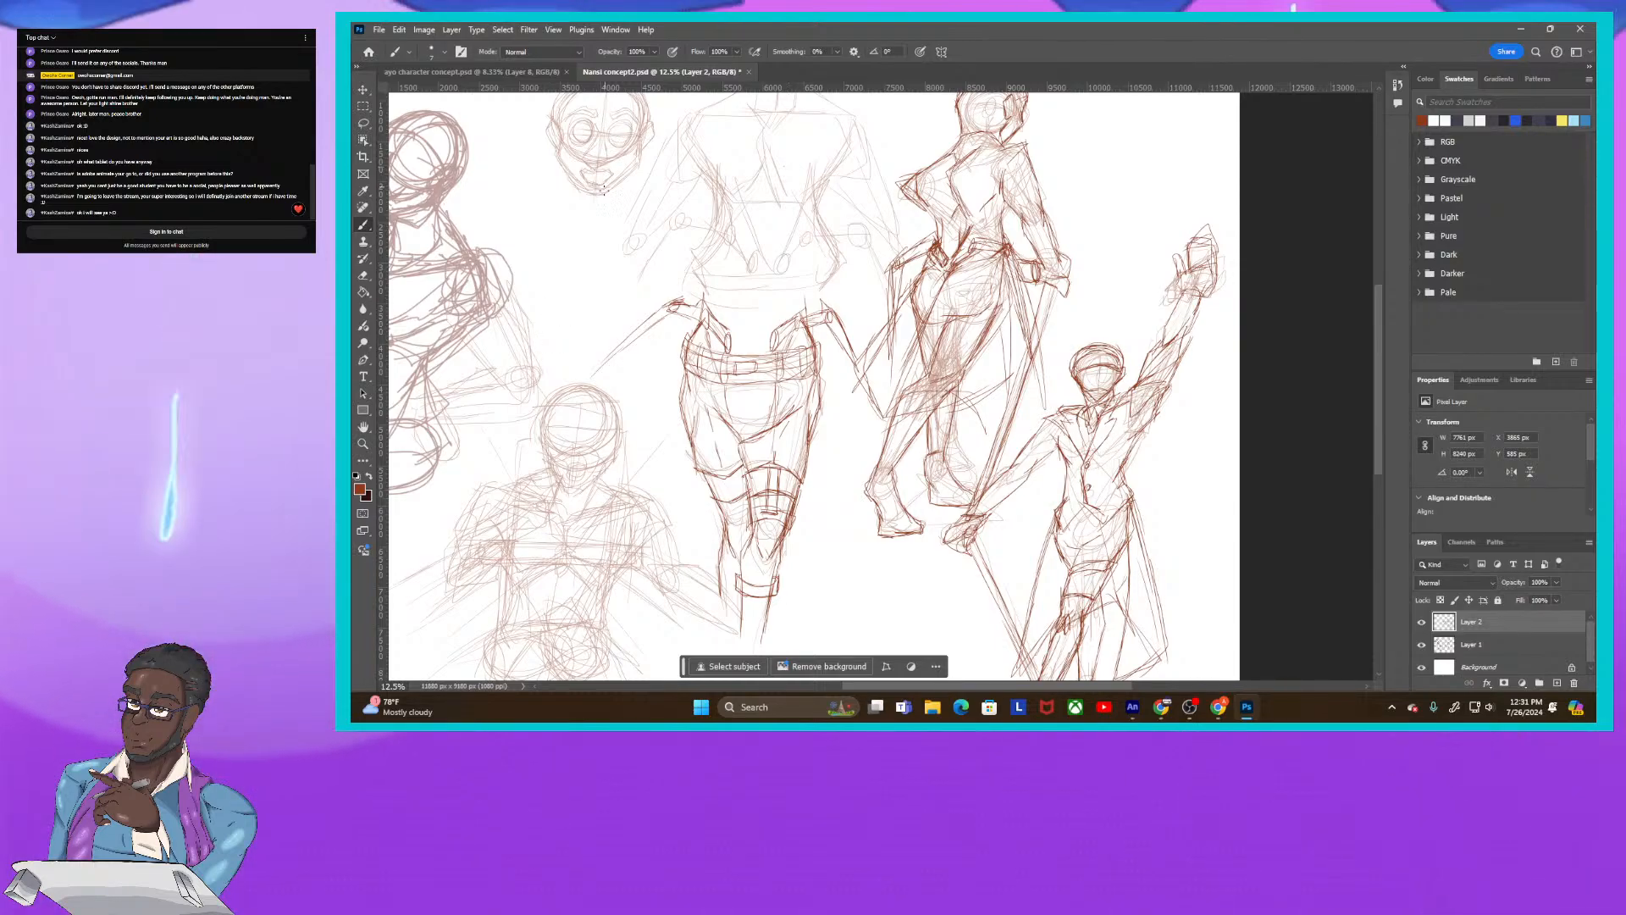
pyautogui.hotkey('ctrl', '+')
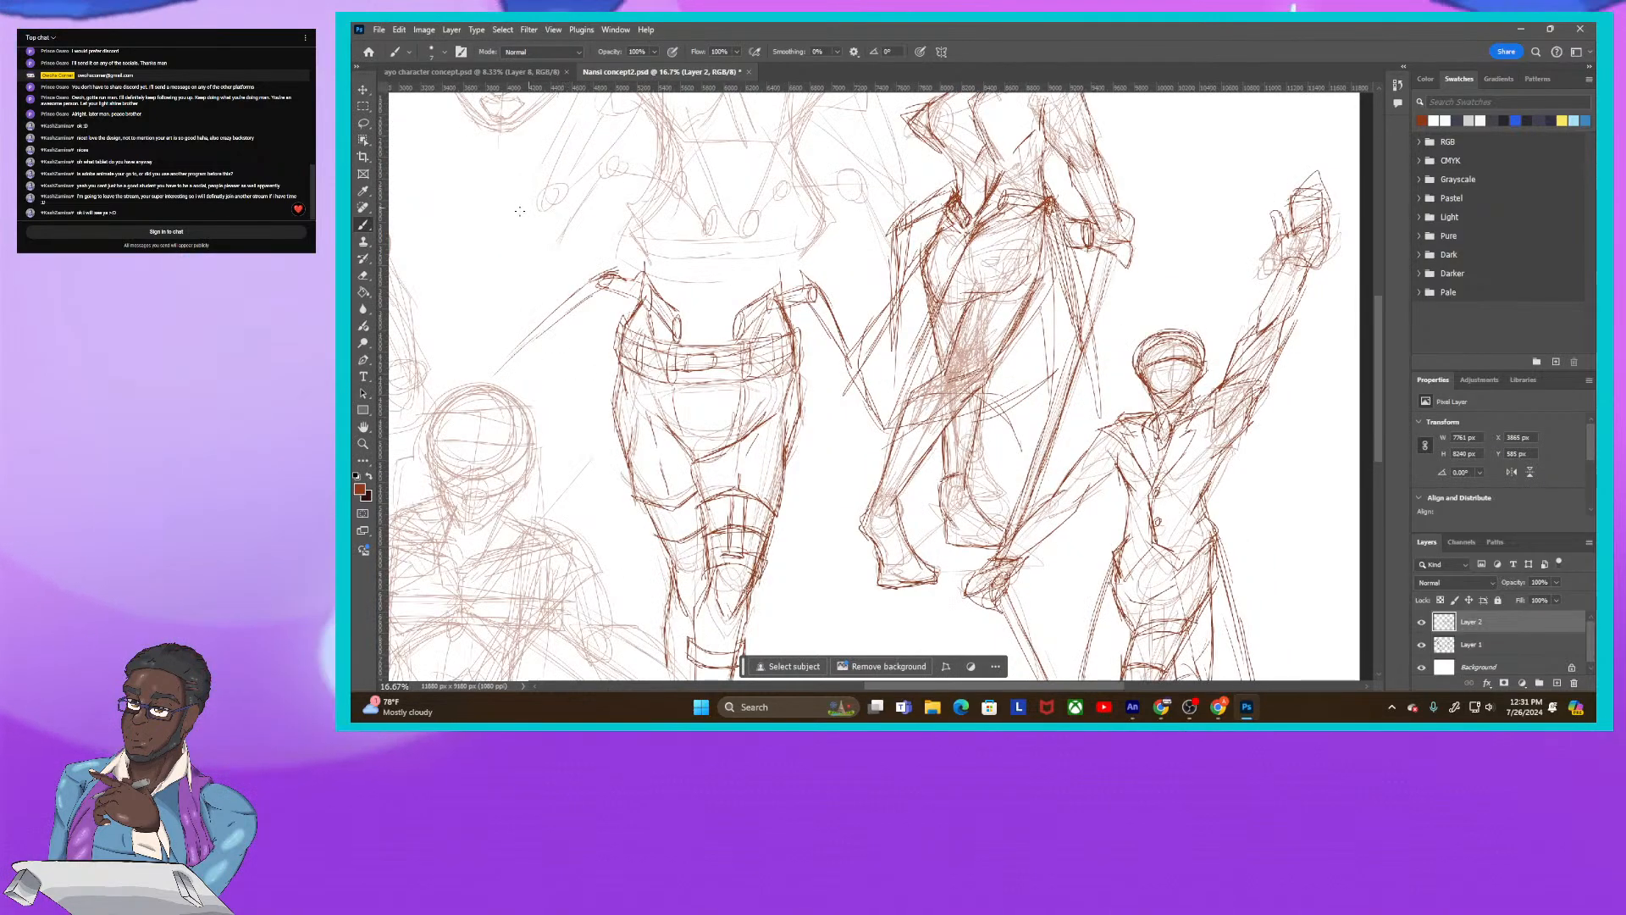
pyautogui.moveTo(520, 211)
pyautogui.mouseDown()
pyautogui.moveTo(555, 292)
pyautogui.moveTo(831, 541)
pyautogui.mouseUp()
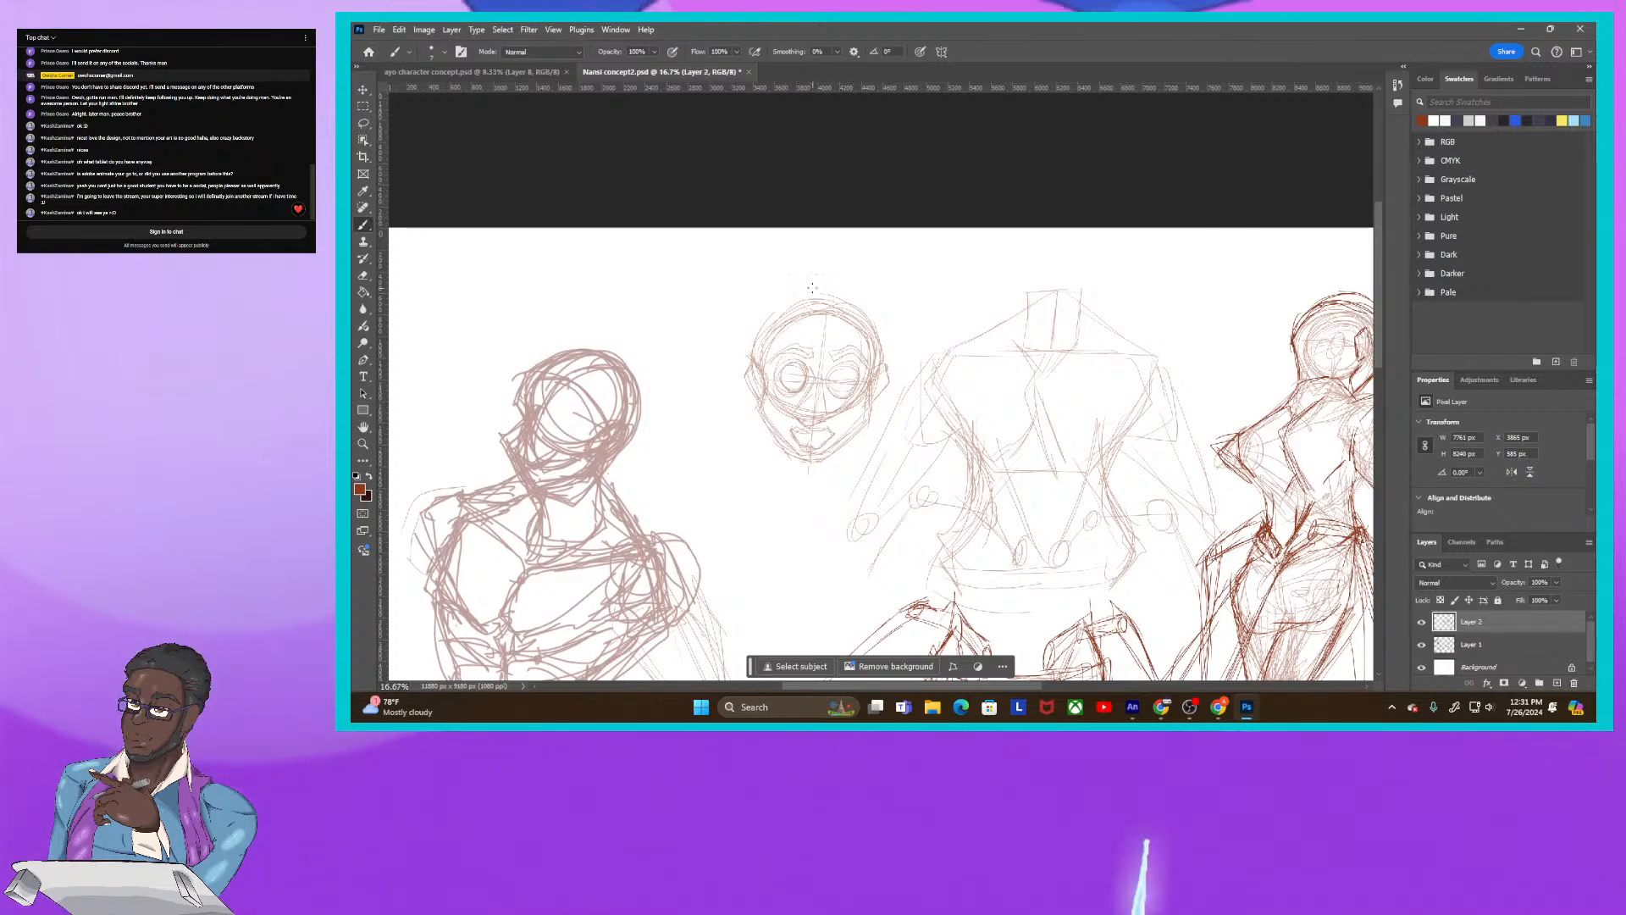
pyautogui.moveTo(832, 280); pyautogui.dragTo(758, 353)
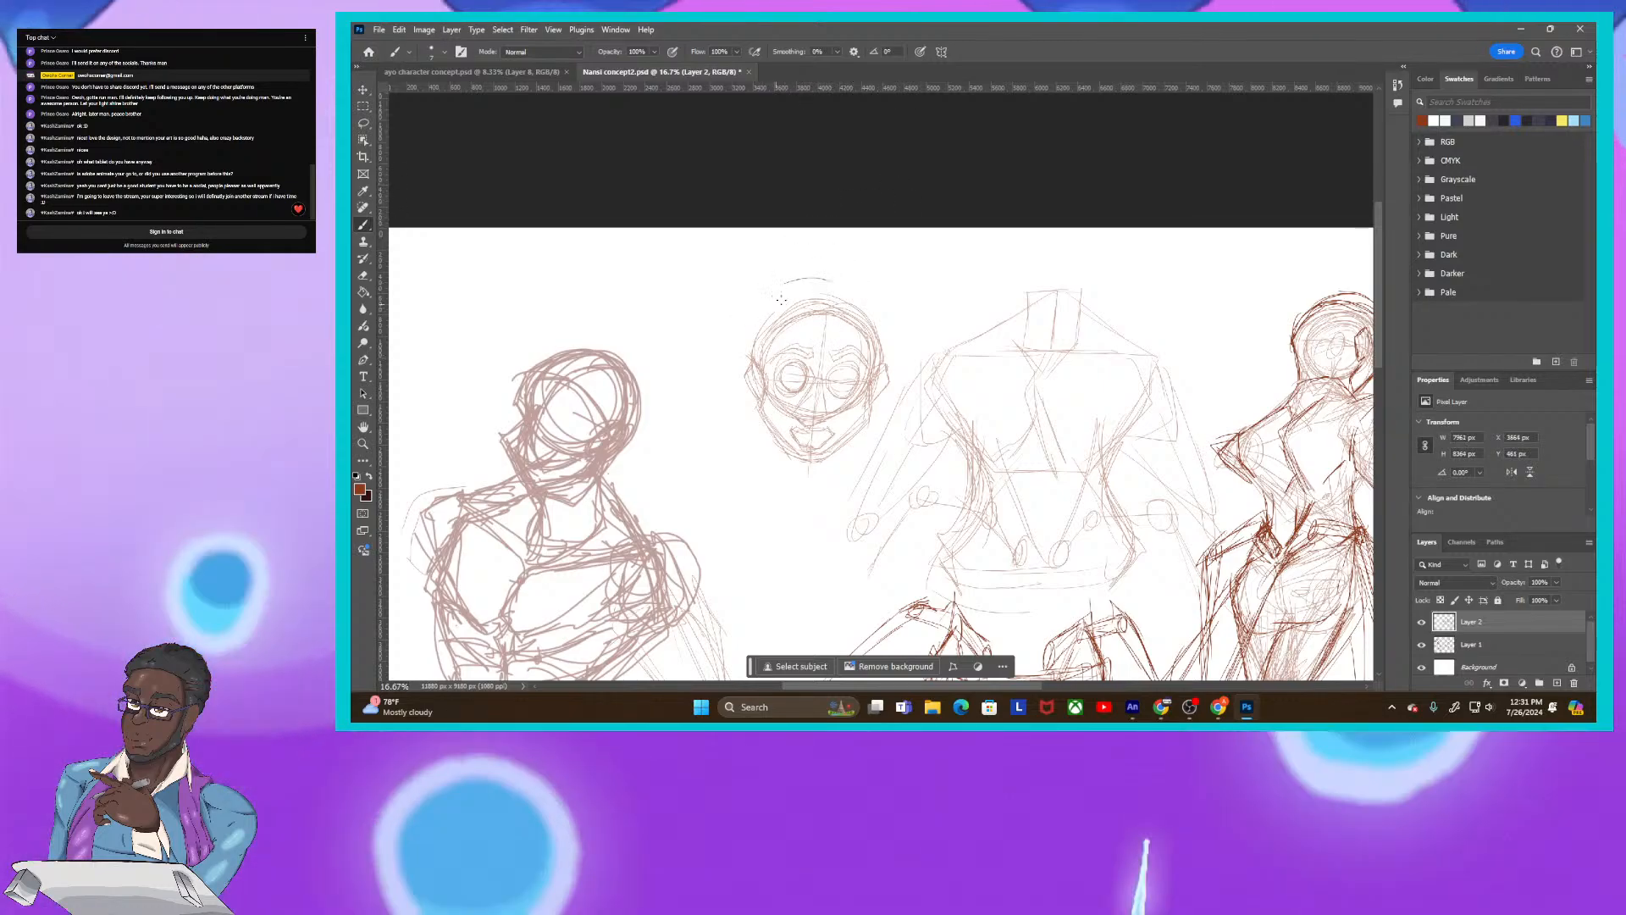
pyautogui.moveTo(805, 277); pyautogui.dragTo(745, 372)
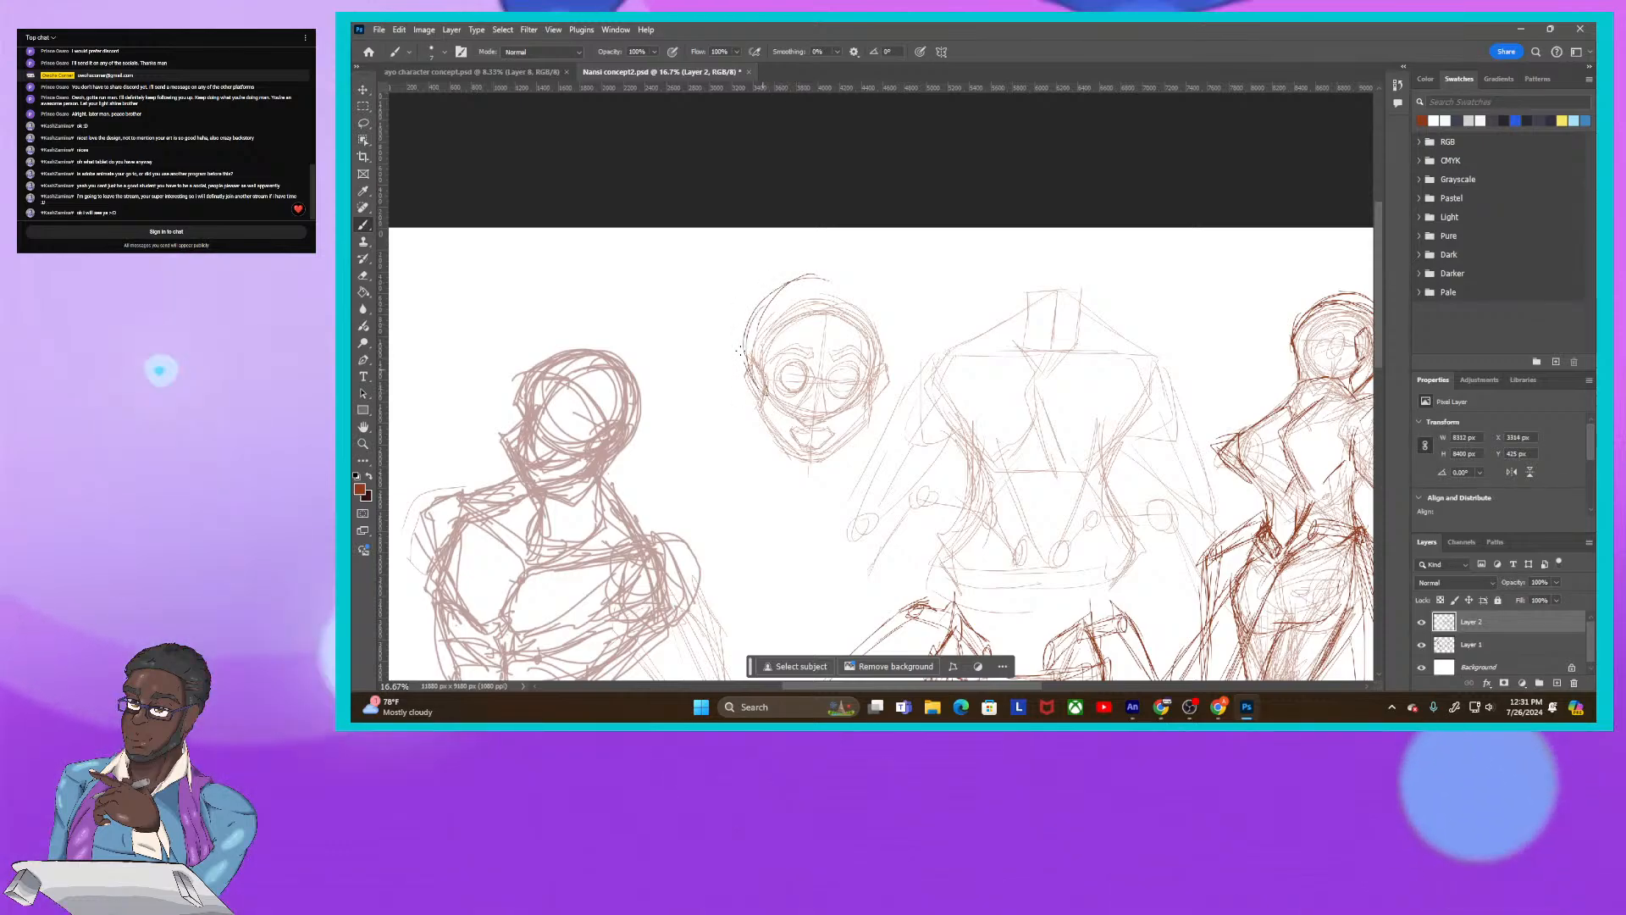
pyautogui.moveTo(796, 279); pyautogui.dragTo(860, 280)
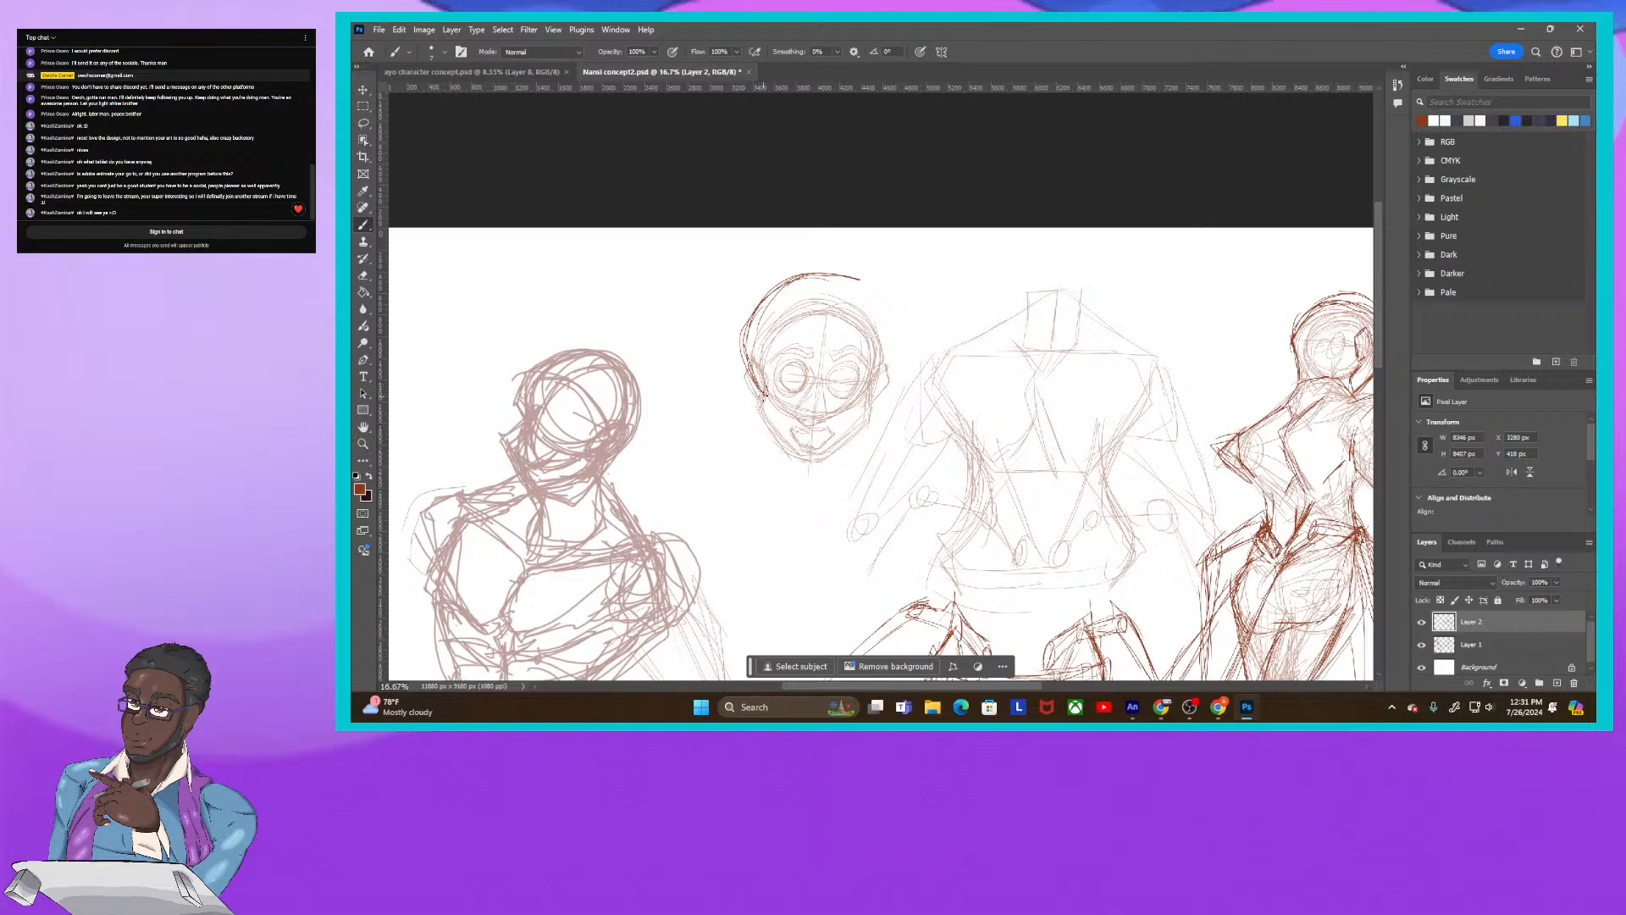
pyautogui.moveTo(766, 392)
pyautogui.mouseDown()
pyautogui.moveTo(752, 421)
pyautogui.moveTo(767, 456)
pyautogui.moveTo(747, 422)
pyautogui.moveTo(797, 471)
pyautogui.mouseUp()
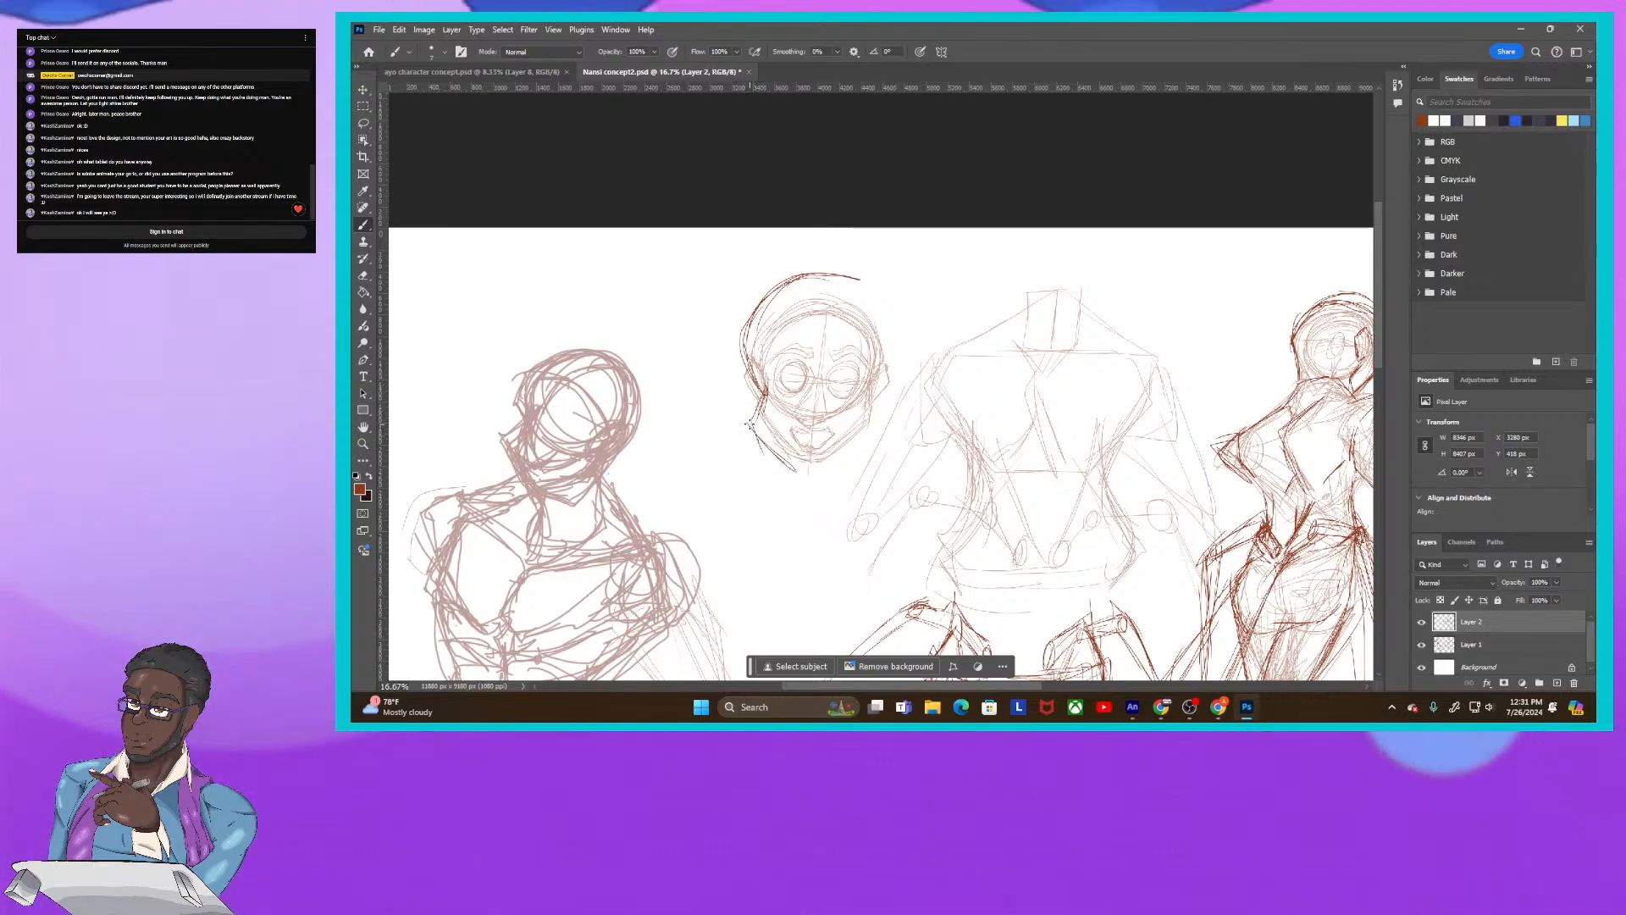
pyautogui.moveTo(754, 430); pyautogui.dragTo(809, 484)
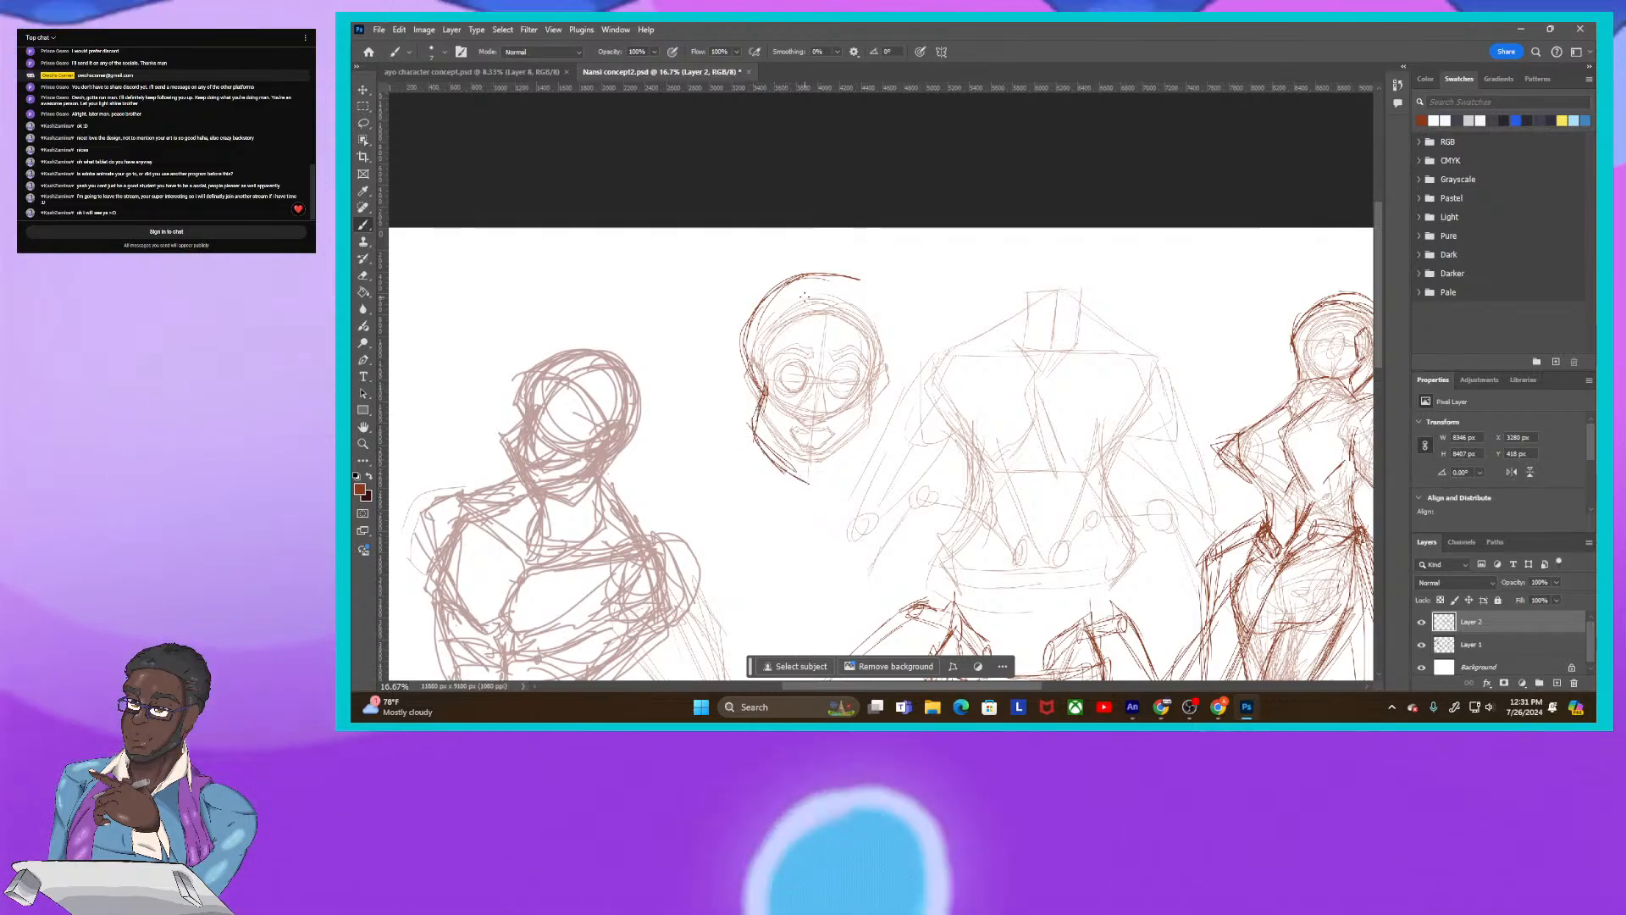
pyautogui.moveTo(851, 275); pyautogui.dragTo(888, 338)
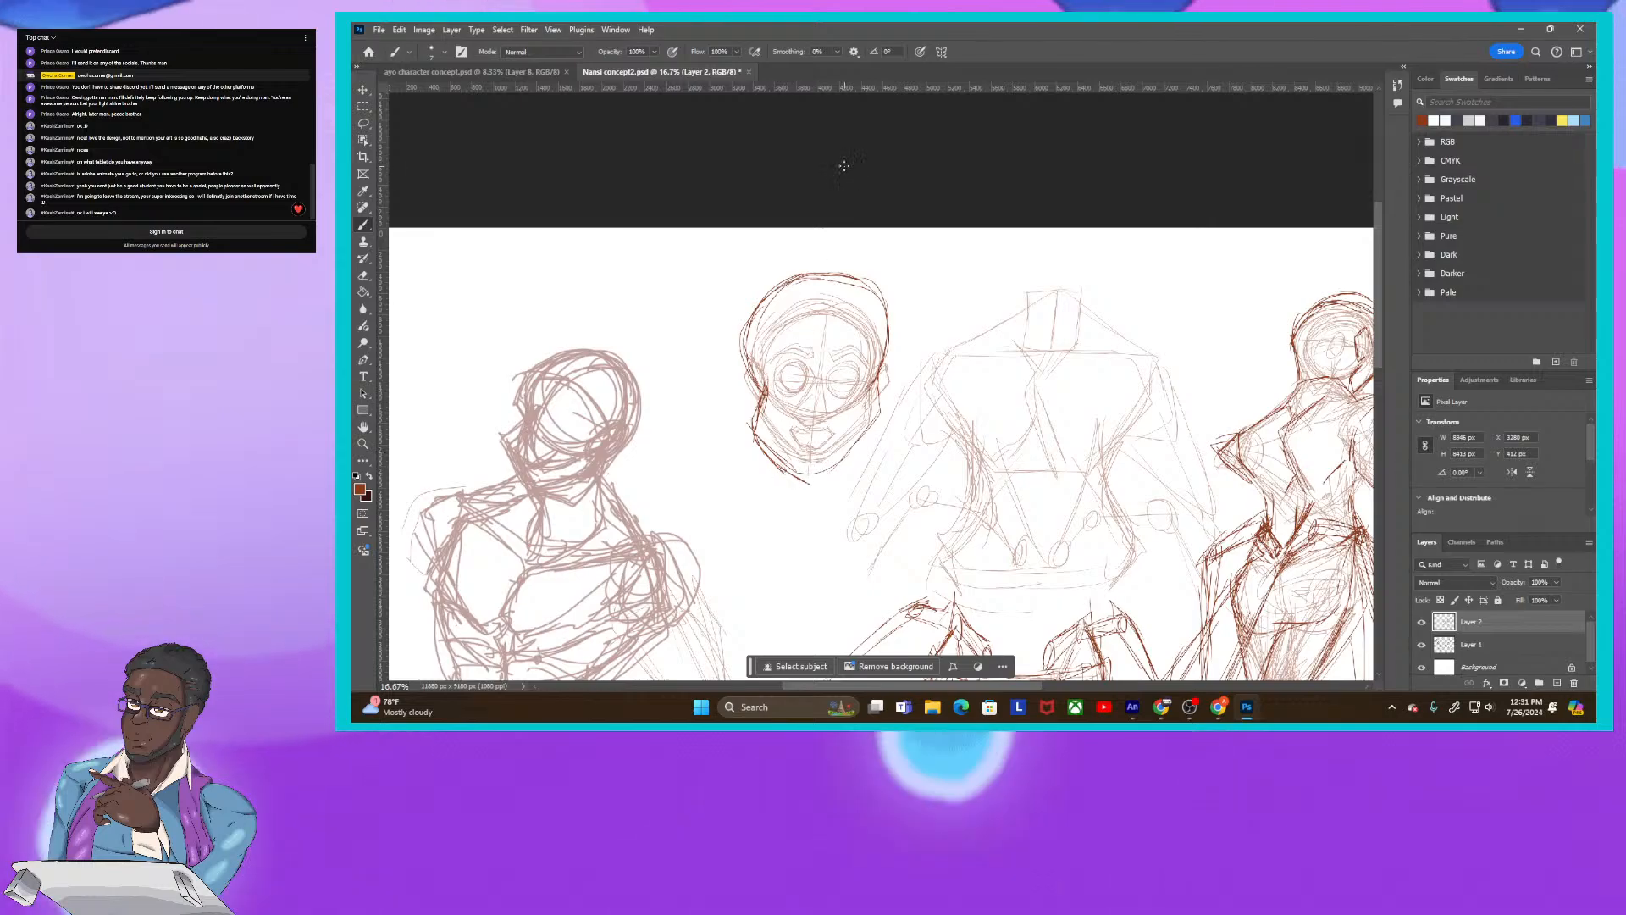
pyautogui.click(364, 276)
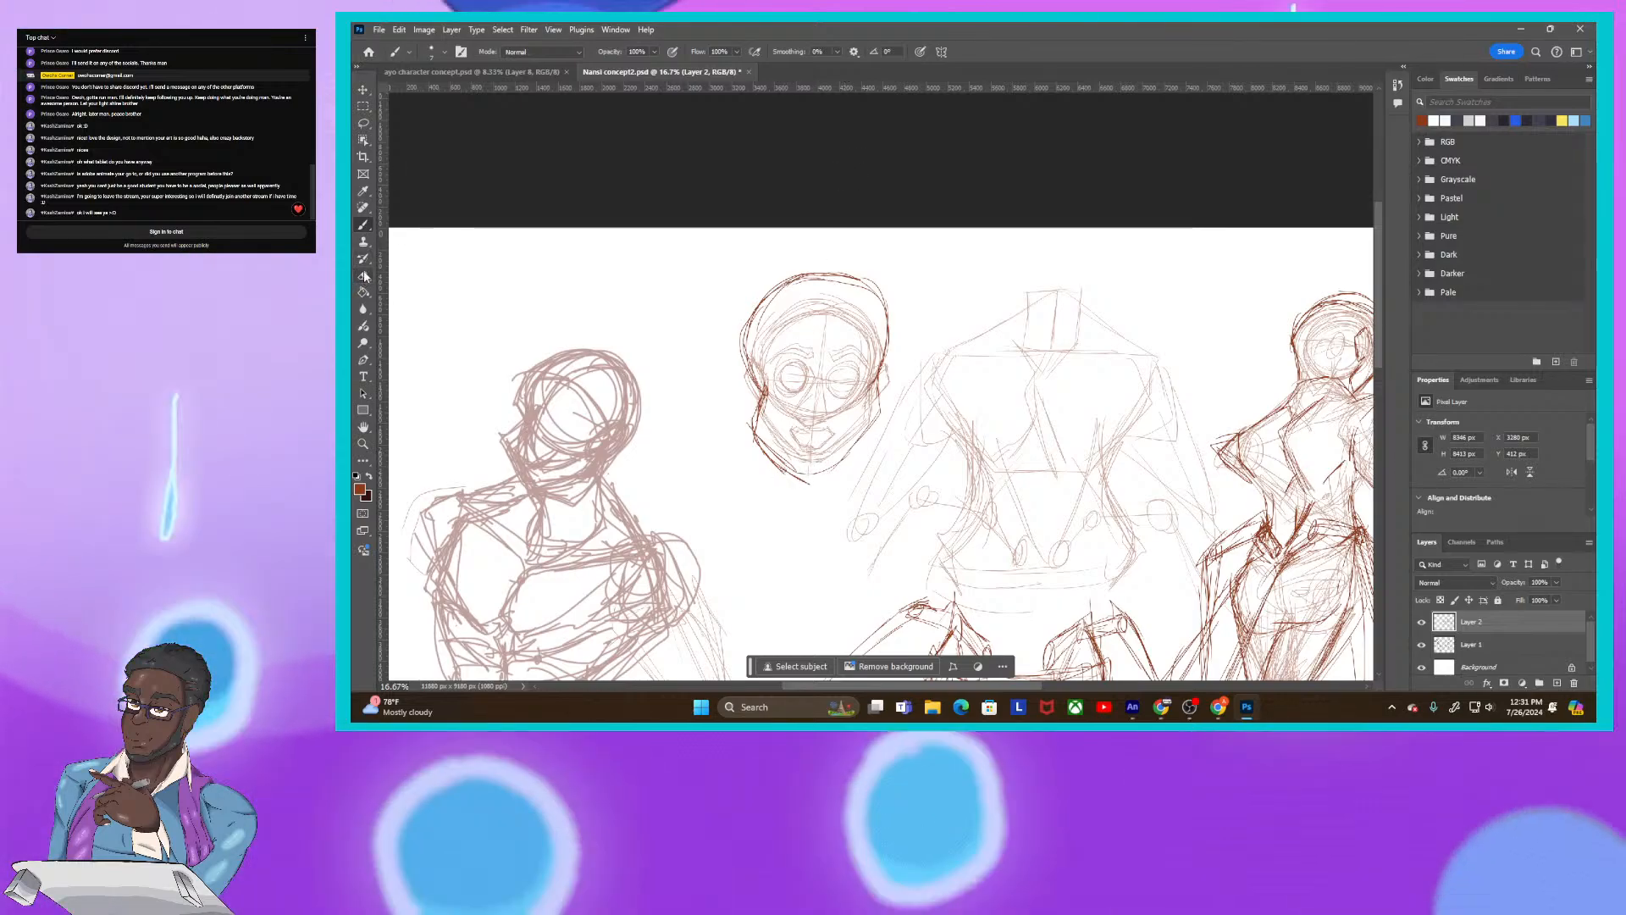
pyautogui.moveTo(762, 334)
pyautogui.mouseDown()
pyautogui.moveTo(855, 288)
pyautogui.moveTo(878, 357)
pyautogui.moveTo(844, 422)
pyautogui.moveTo(772, 447)
pyautogui.mouseUp()
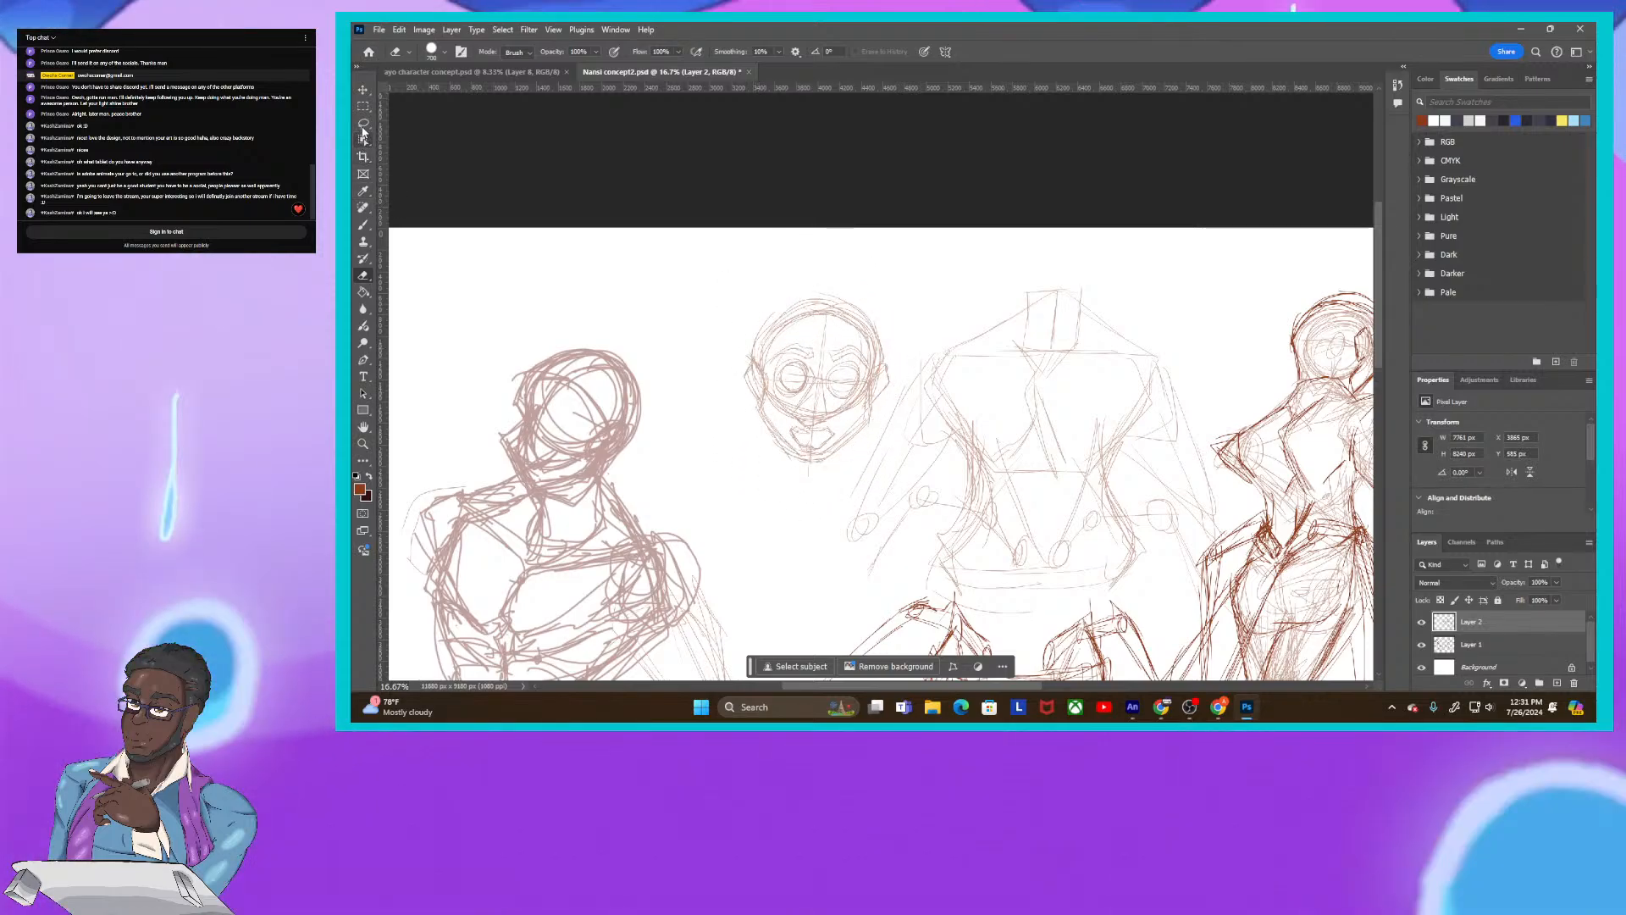
# Step: Draw the front-view face over its faint guide with large round eyes, brows, nose, open mouth, pointed ears and jaw outline
pyautogui.click(363, 224)
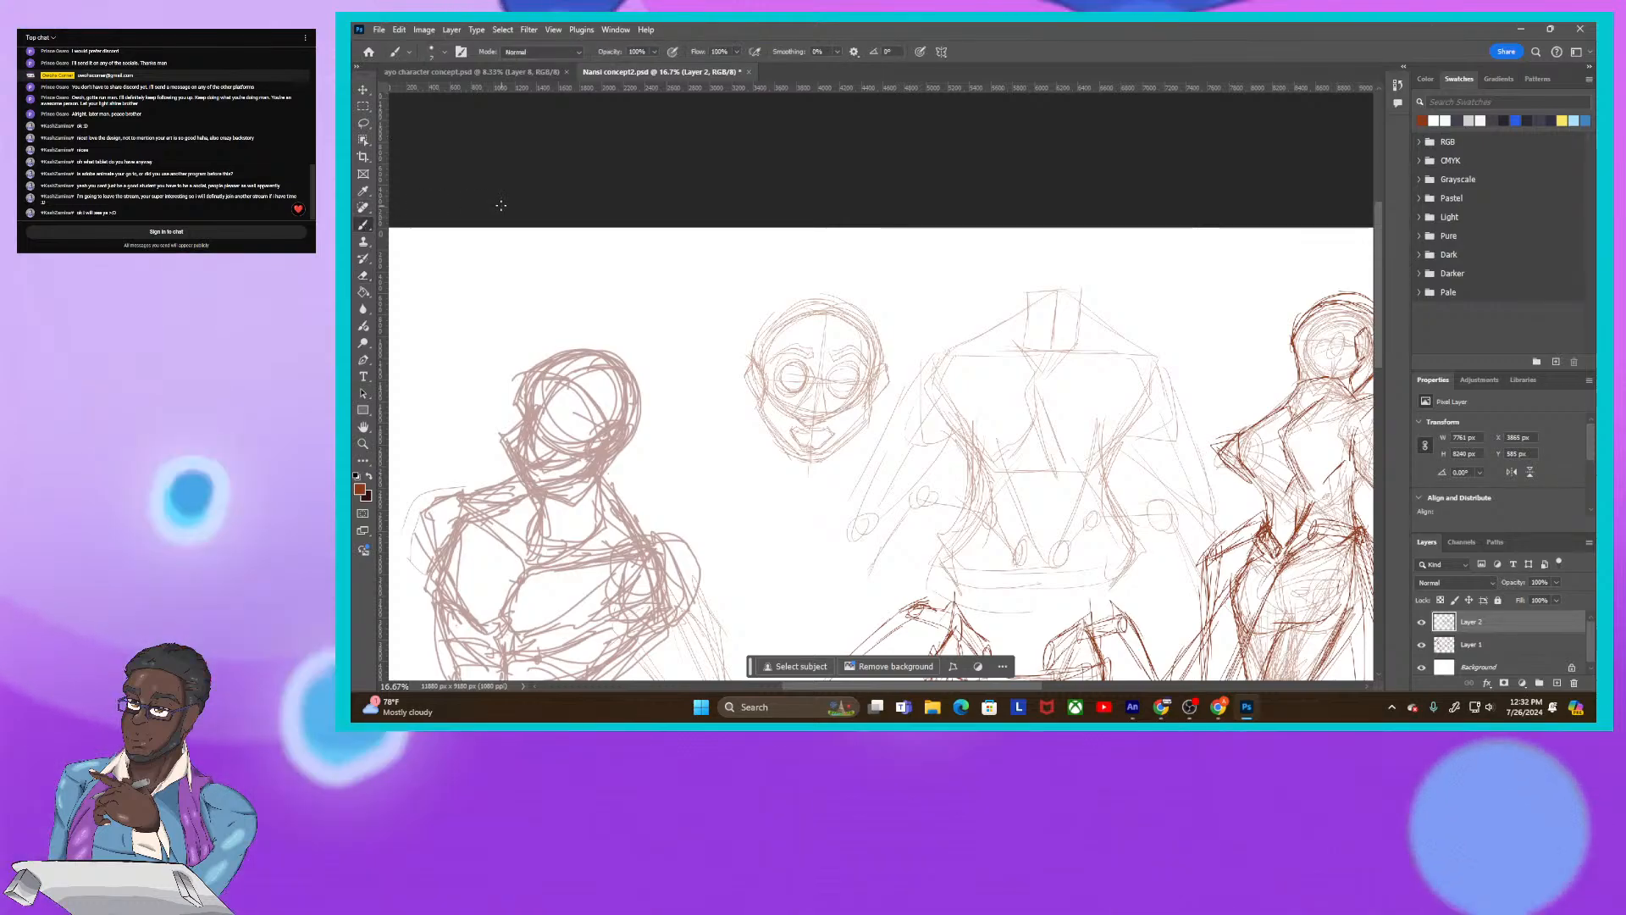
pyautogui.moveTo(804, 371); pyautogui.dragTo(807, 378)
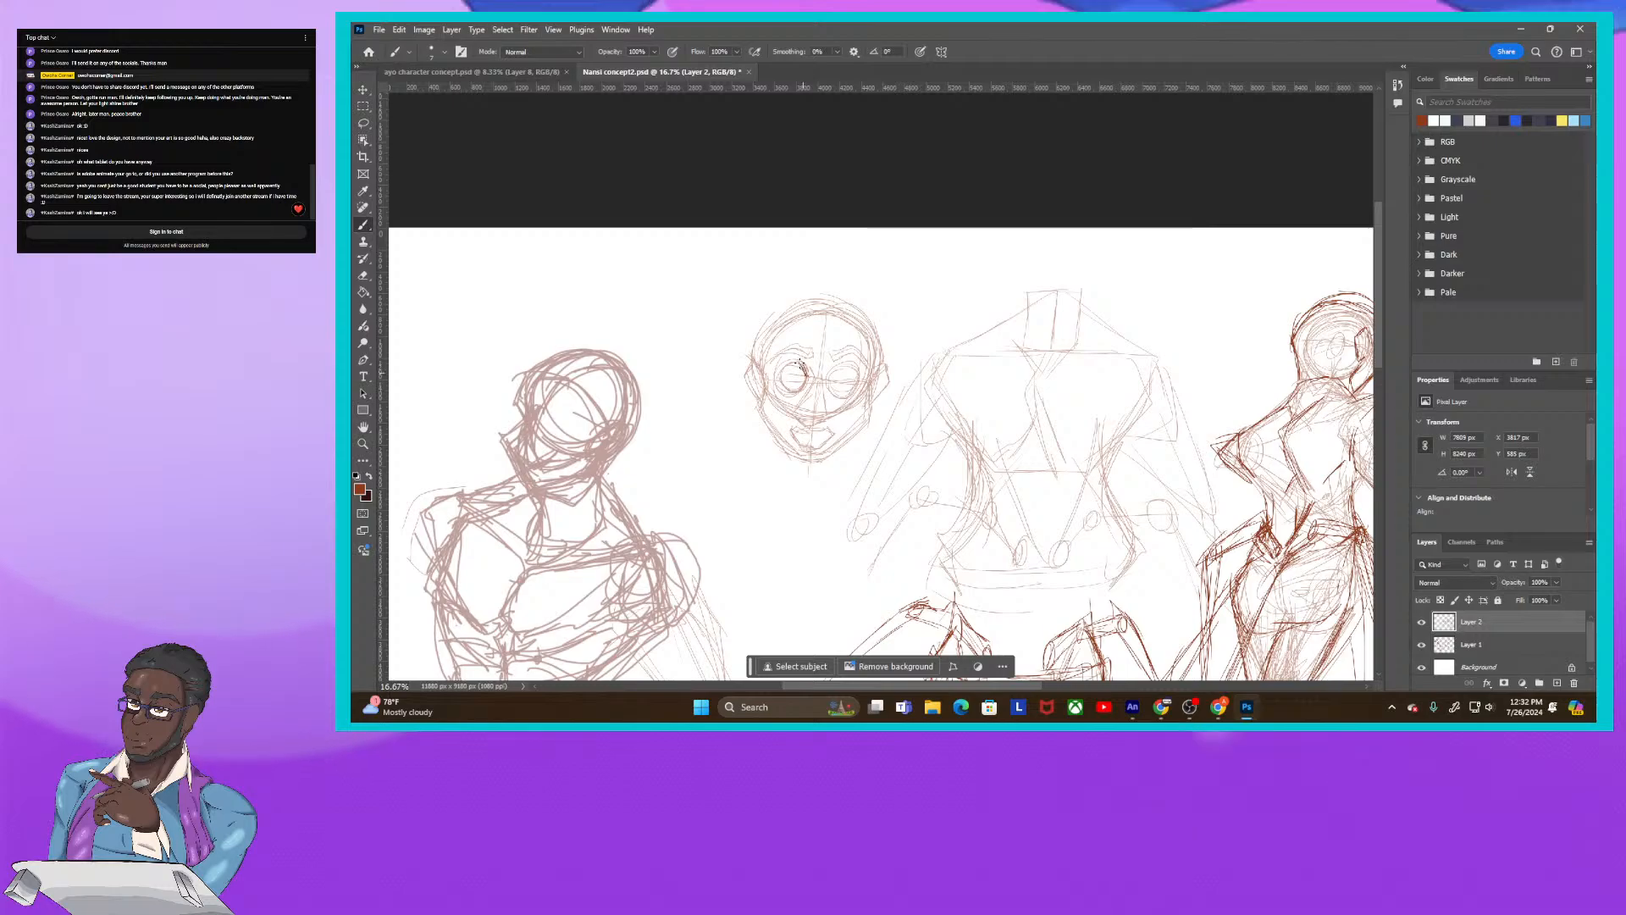
pyautogui.moveTo(794, 363); pyautogui.dragTo(770, 373)
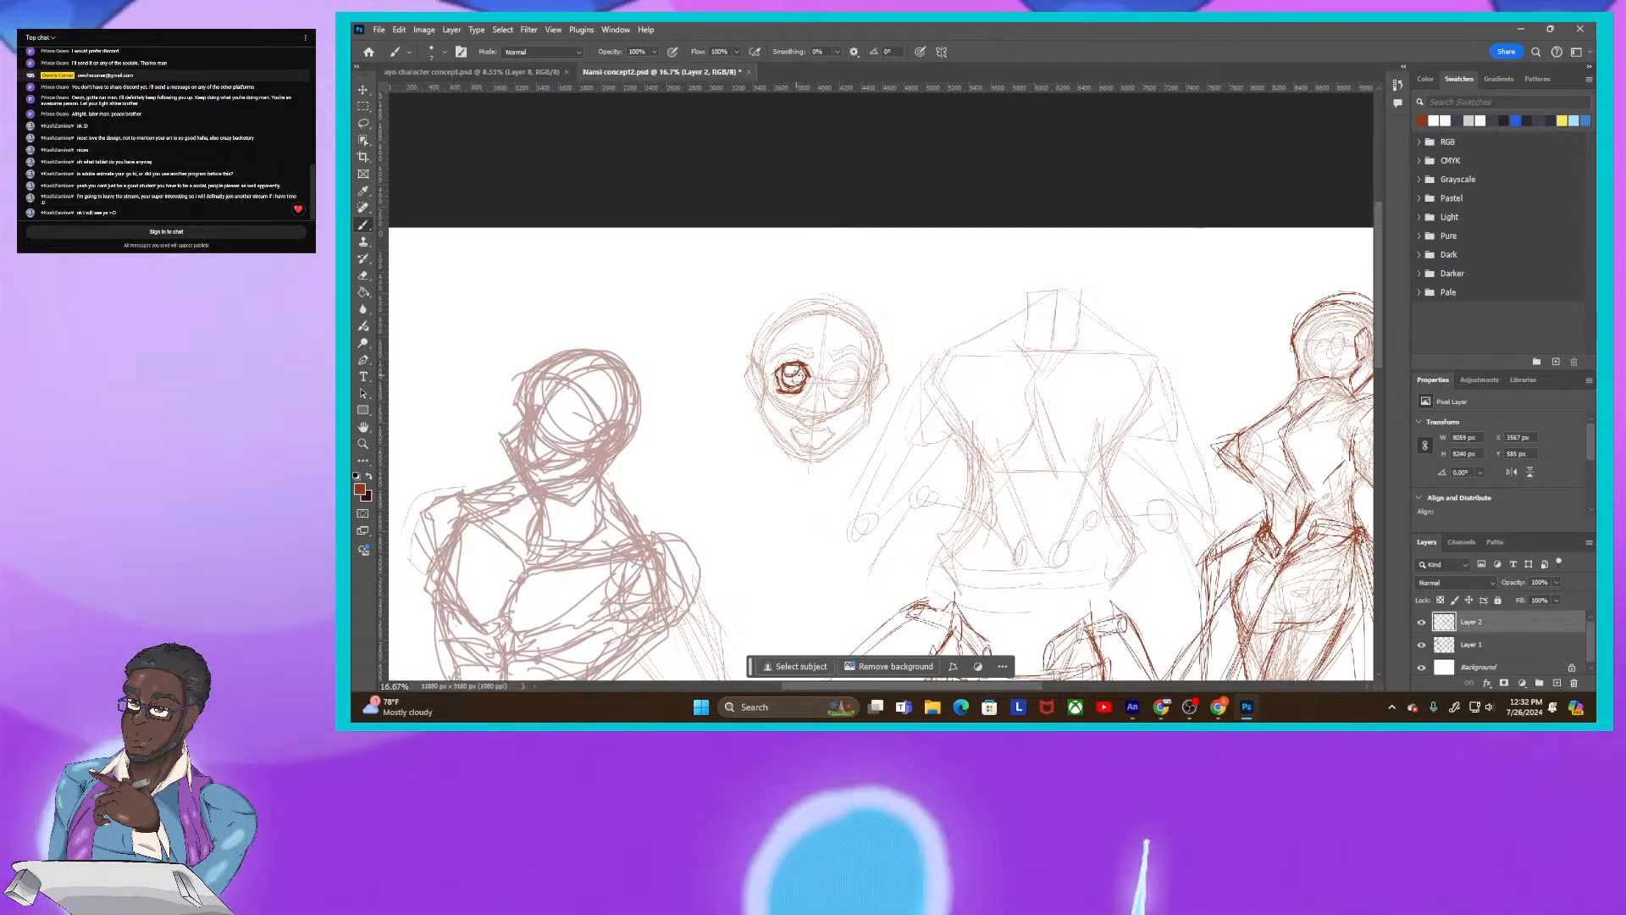
pyautogui.moveTo(796, 376); pyautogui.dragTo(793, 375)
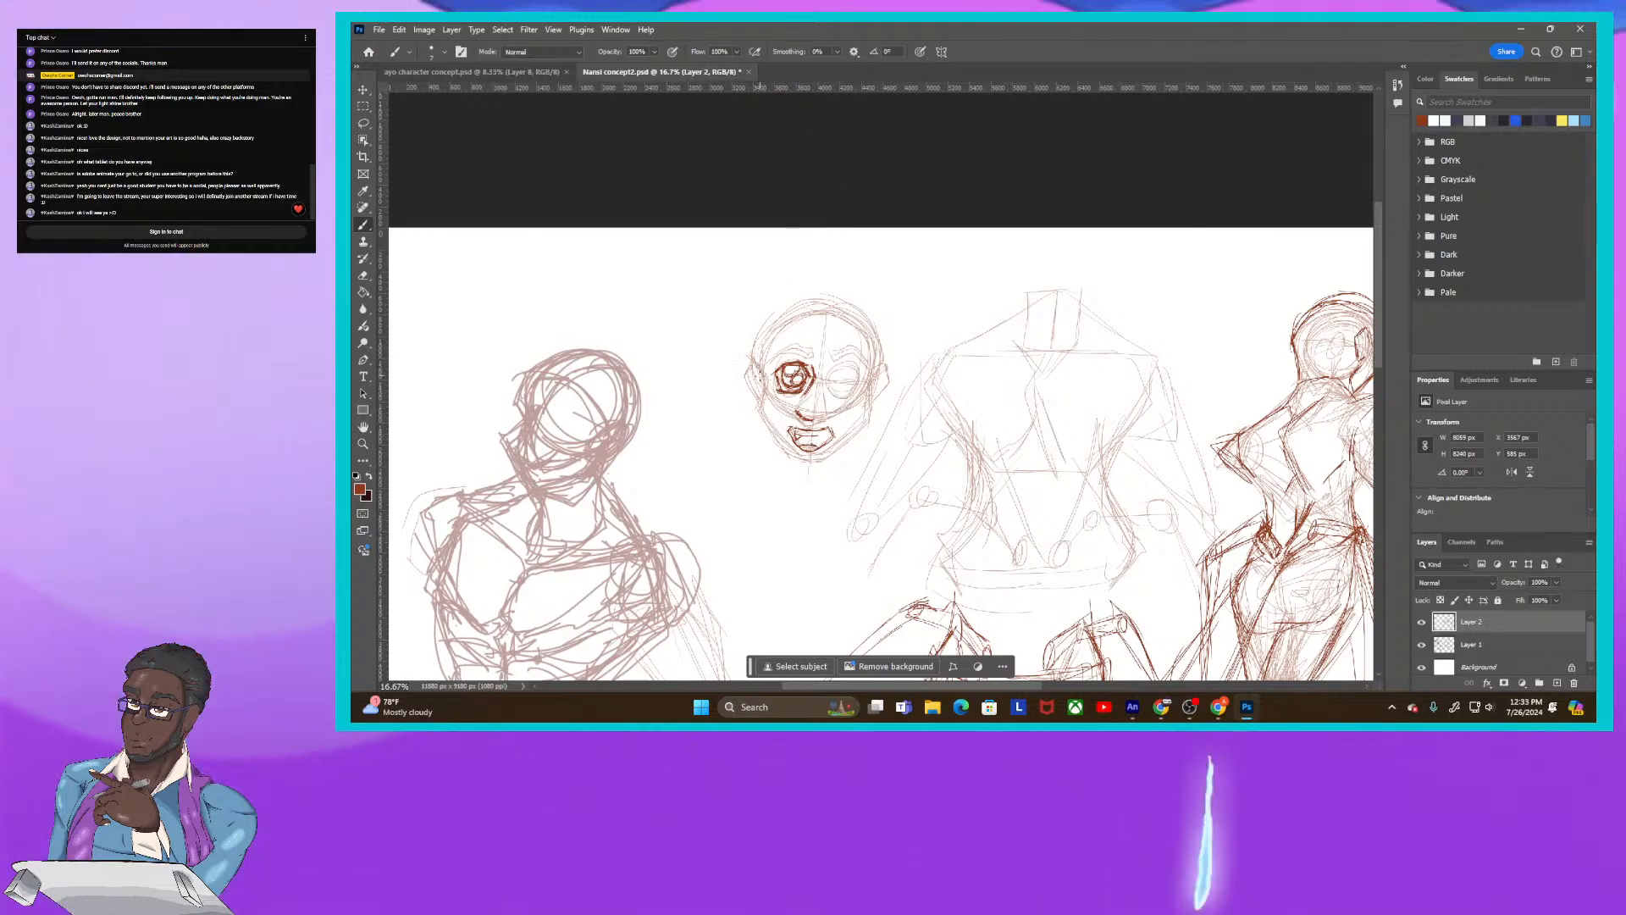
pyautogui.moveTo(752, 366); pyautogui.dragTo(744, 361)
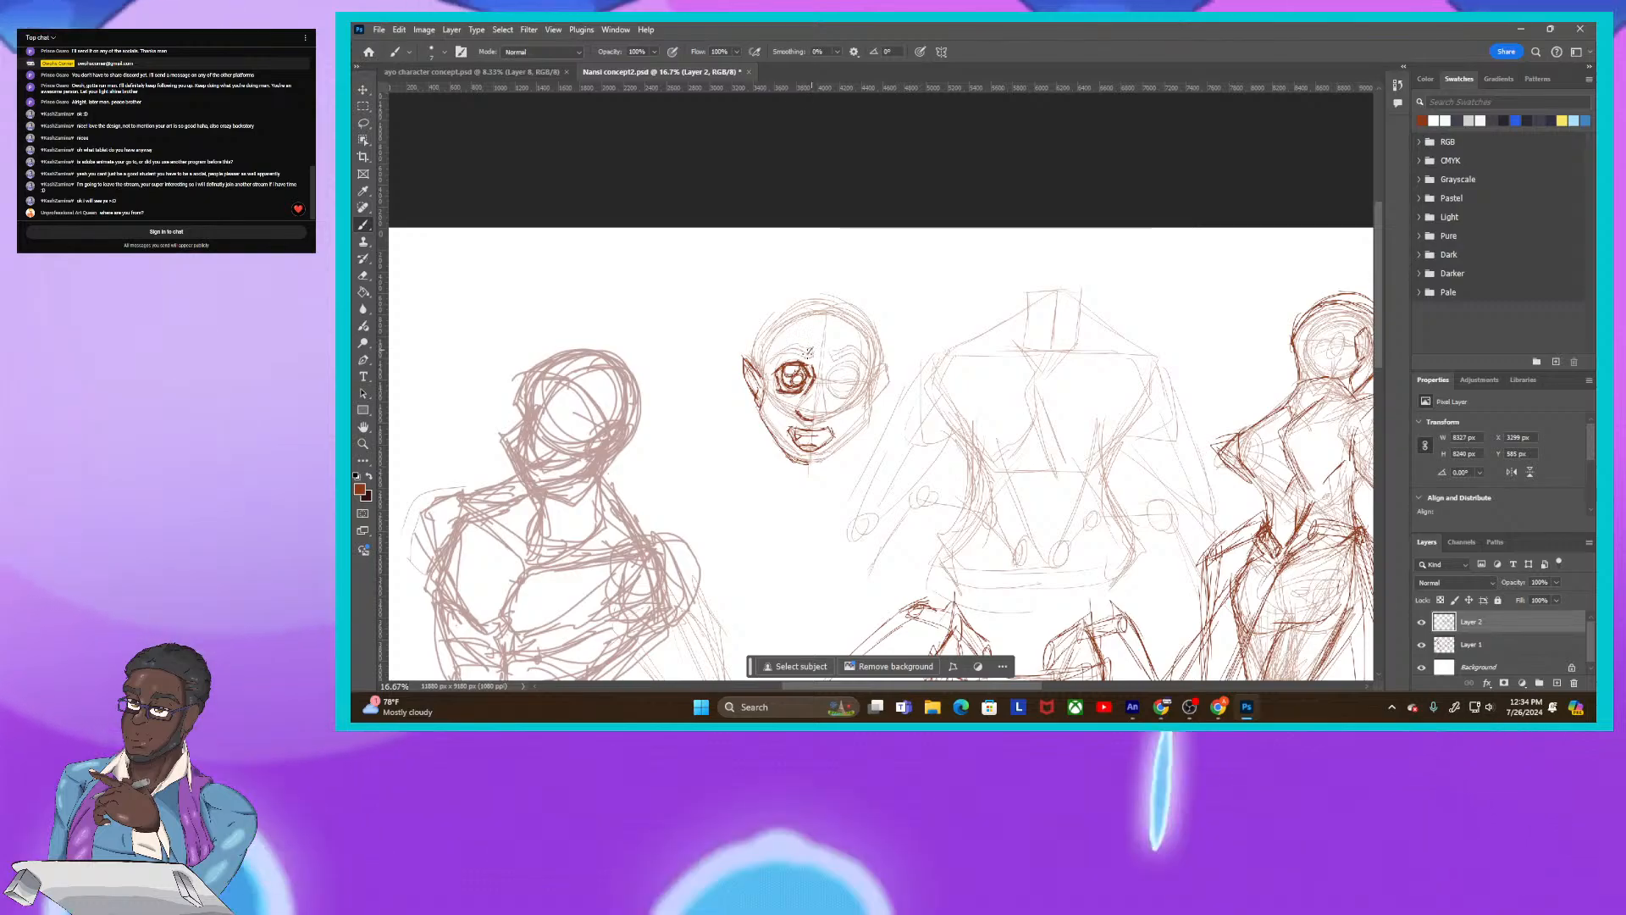
pyautogui.moveTo(814, 347); pyautogui.dragTo(786, 348)
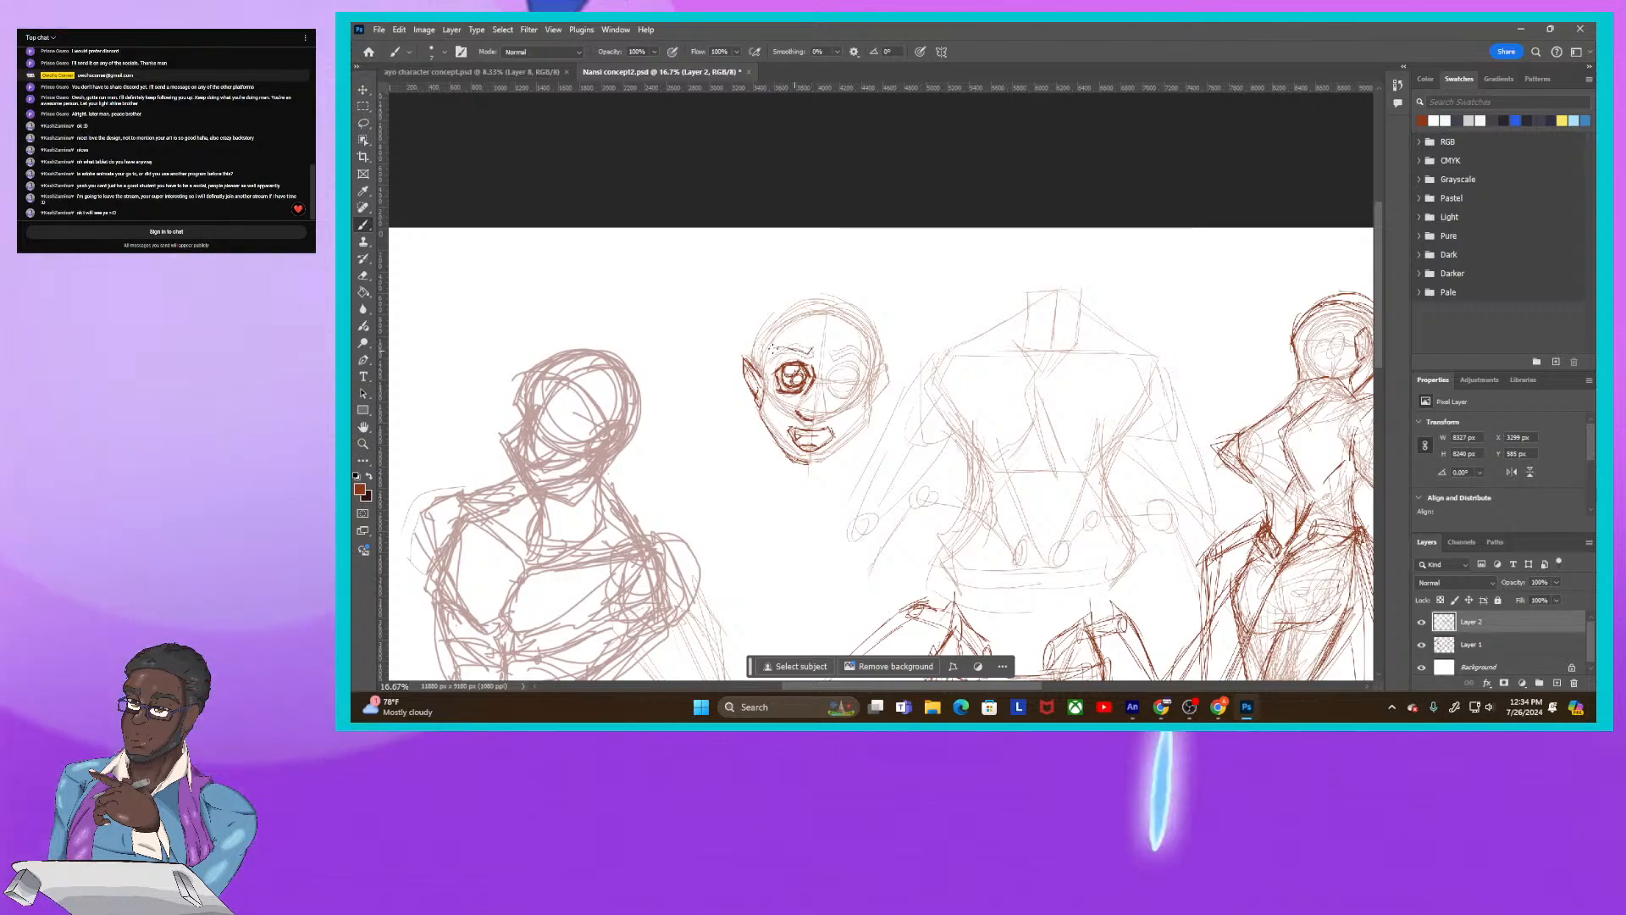
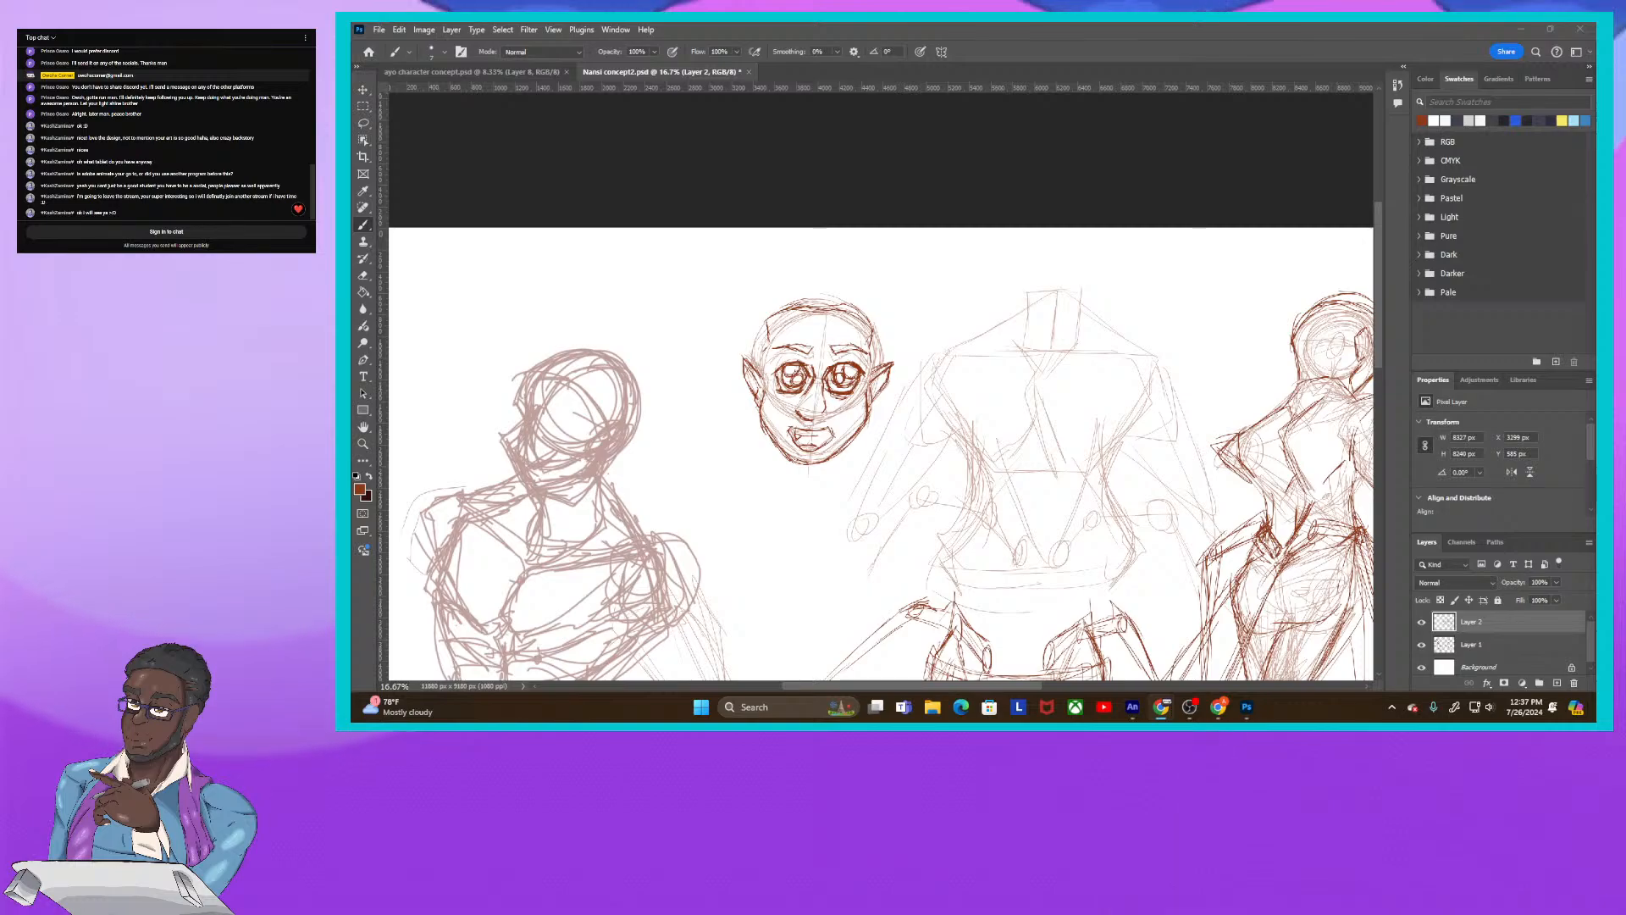
# Step: Sketch short spiky hair tufts across the top and down both sides of the front-view head
pyautogui.click(809, 312)
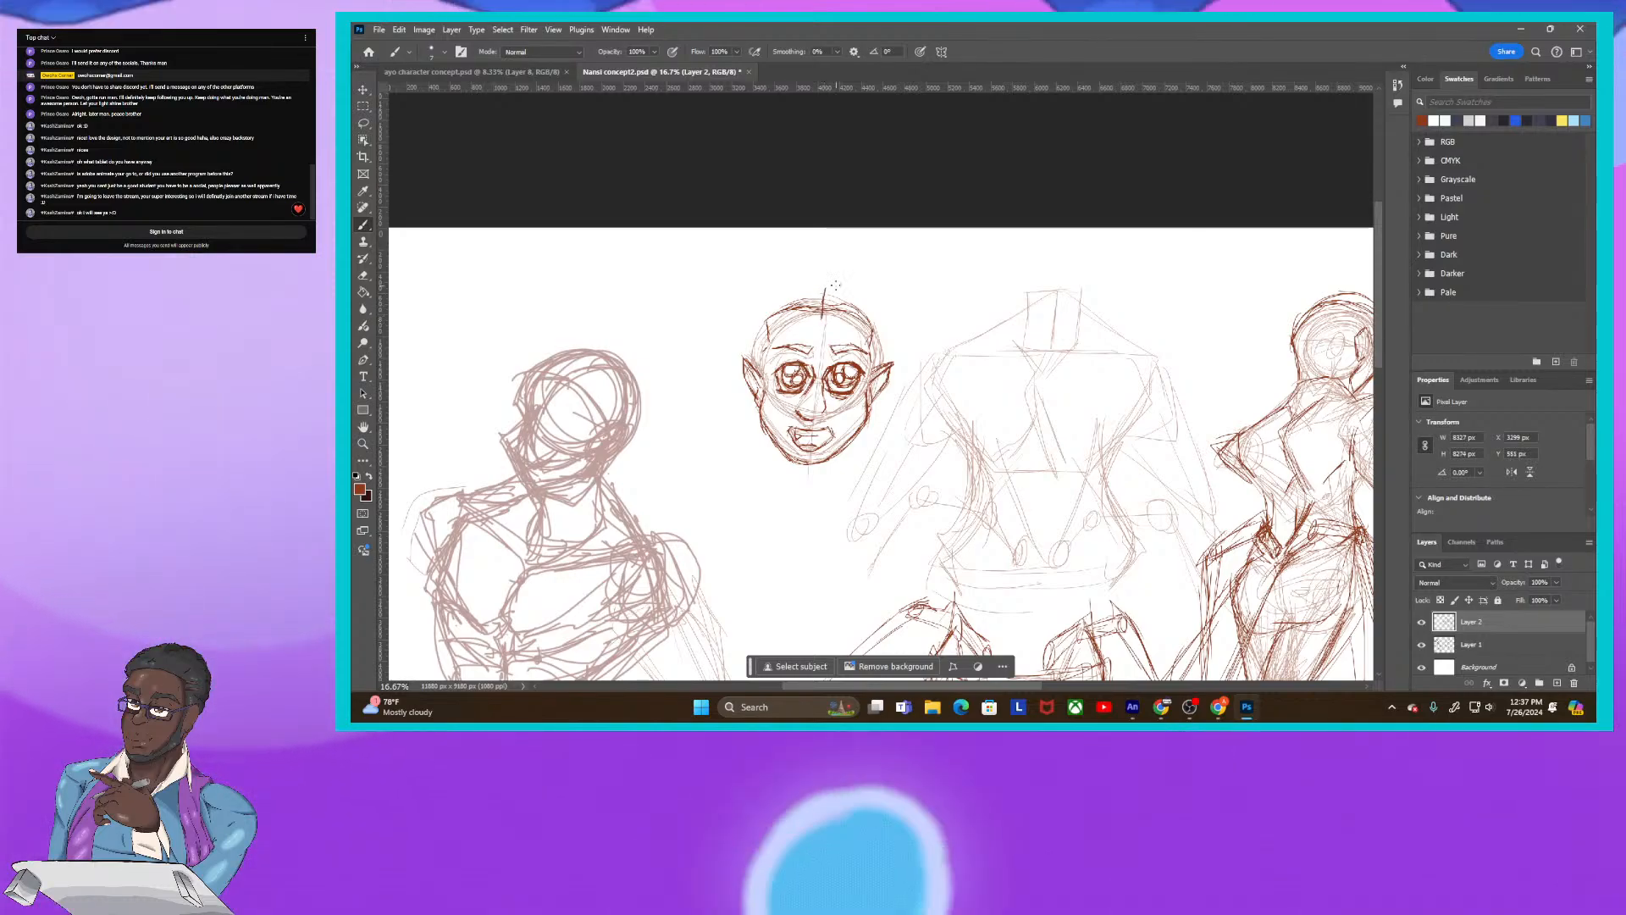
pyautogui.moveTo(826, 287); pyautogui.dragTo(794, 303)
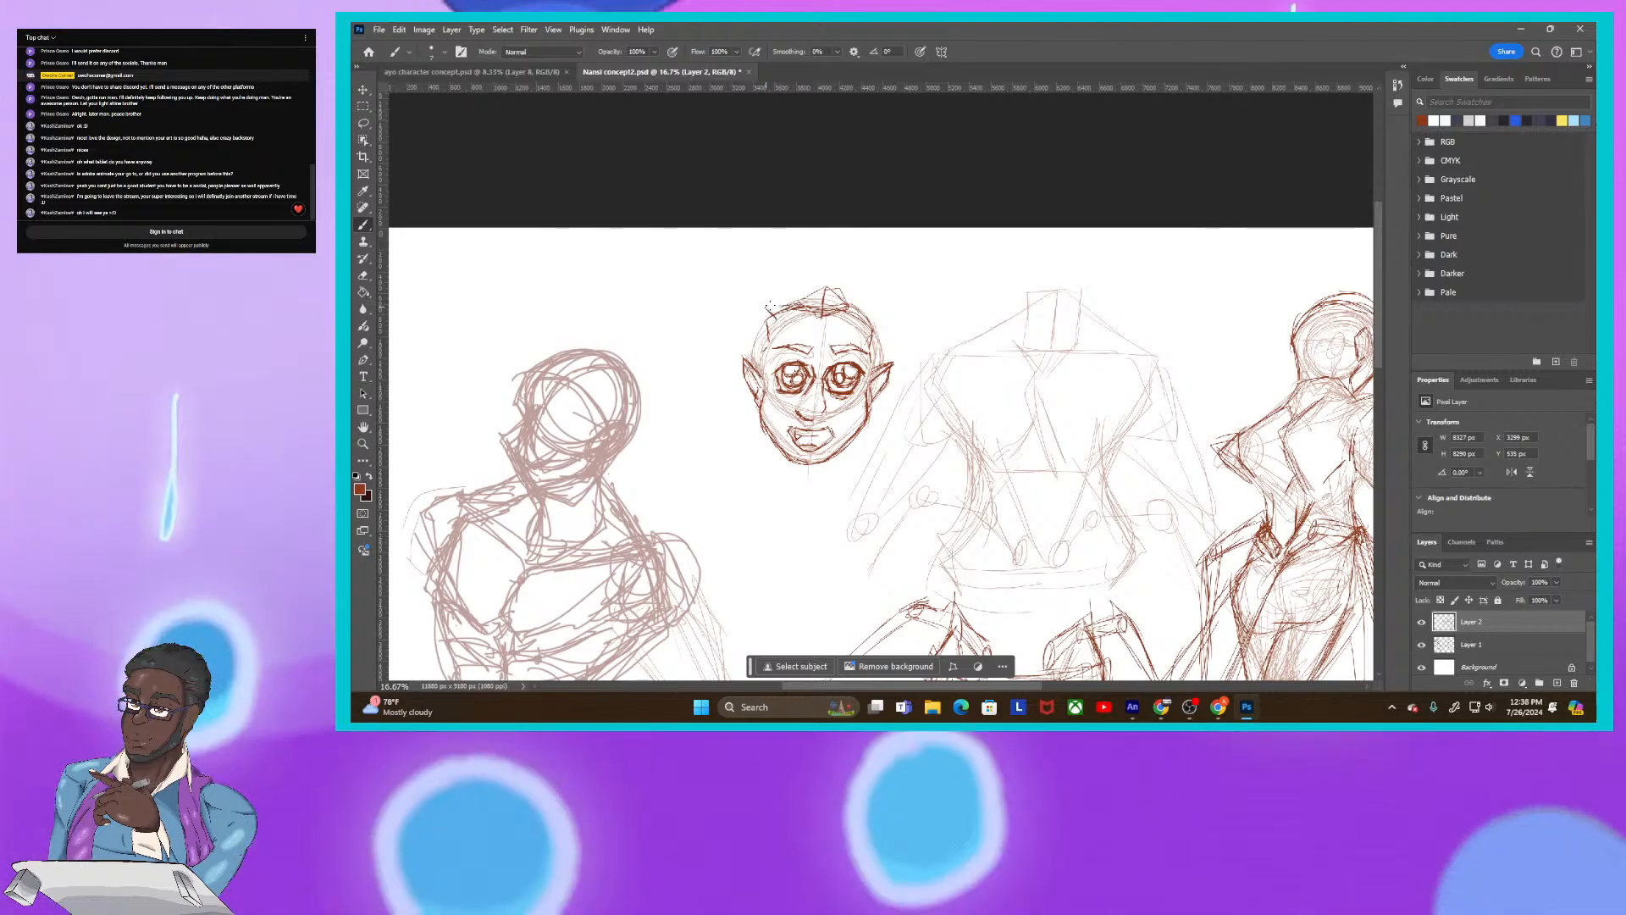
pyautogui.moveTo(766, 307); pyautogui.dragTo(786, 302)
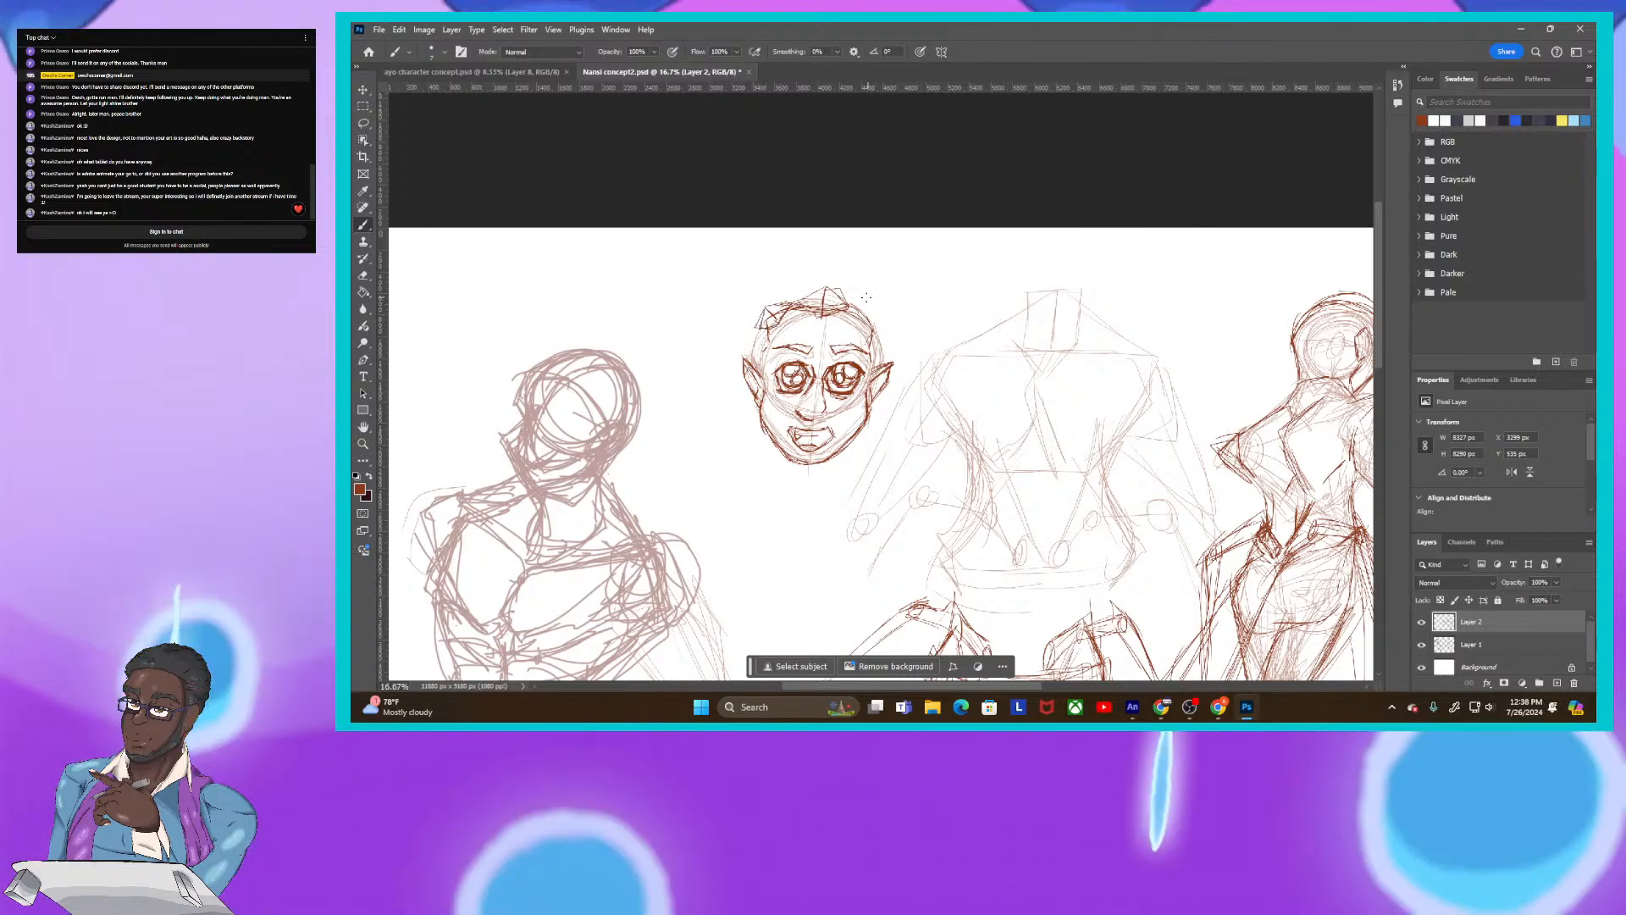
pyautogui.moveTo(878, 308); pyautogui.dragTo(859, 324)
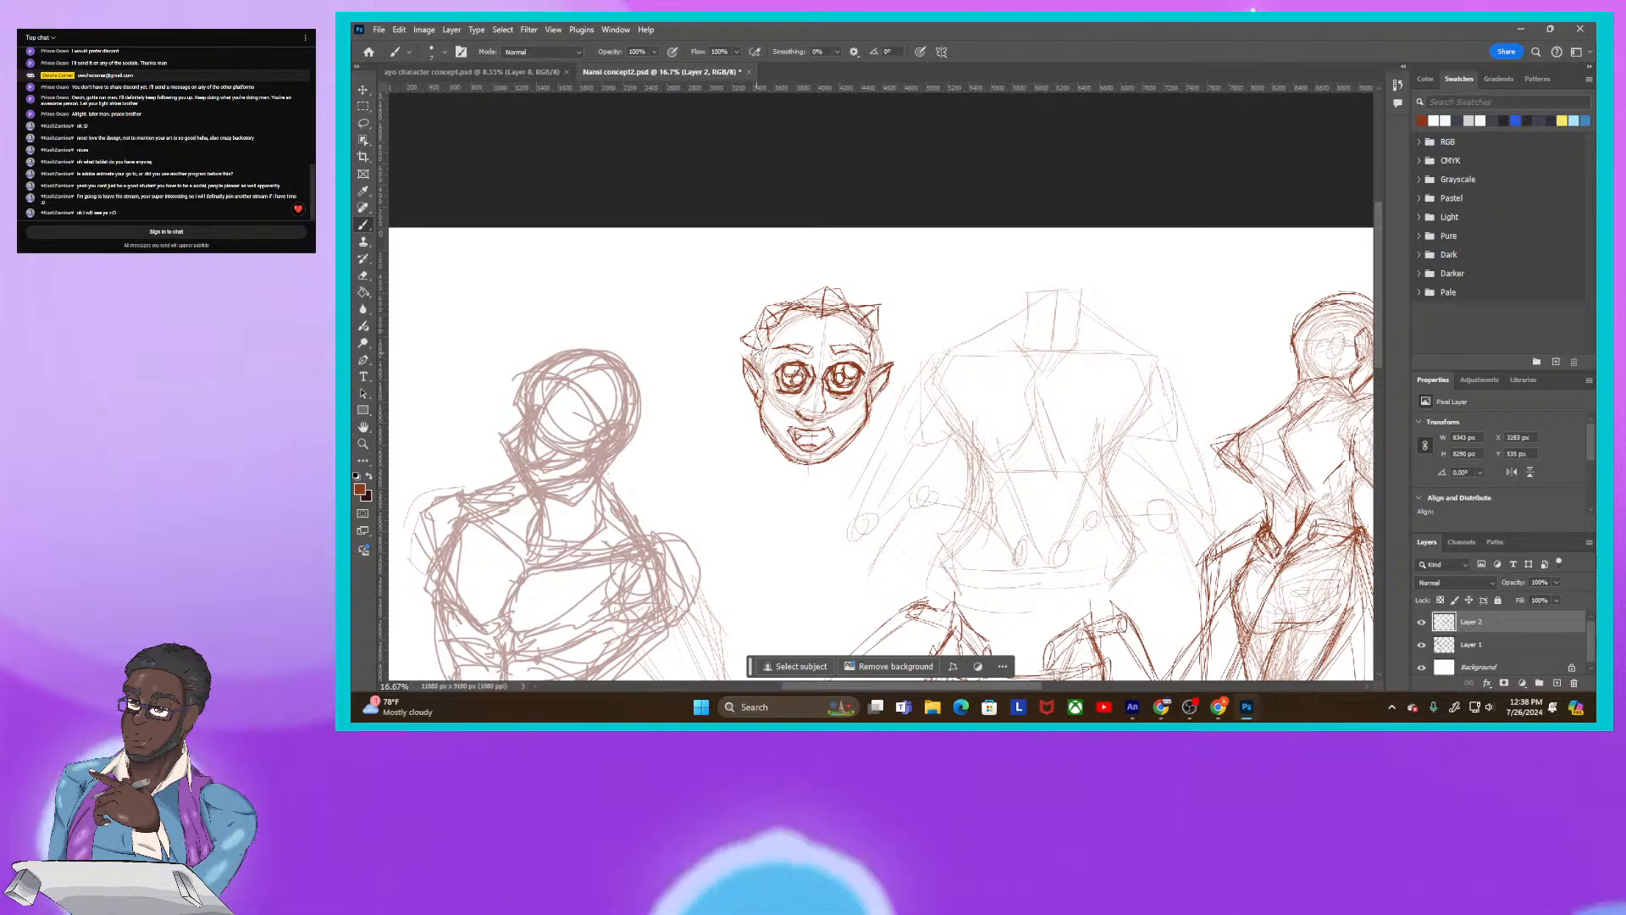
pyautogui.moveTo(750, 337); pyautogui.dragTo(743, 347)
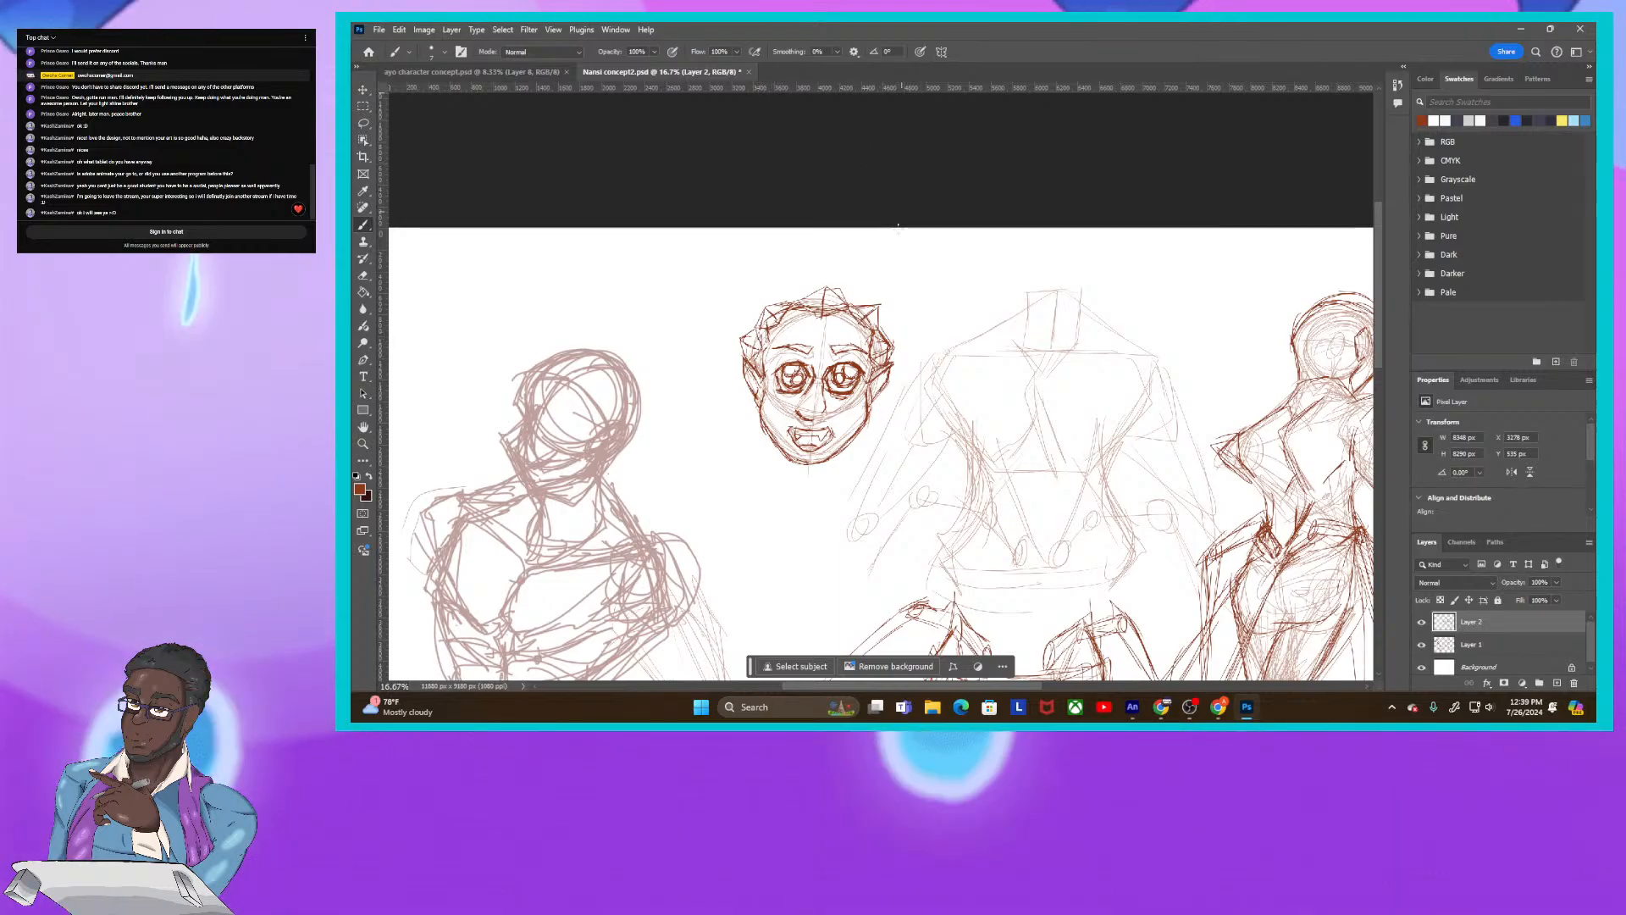
# Step: Fill the head of the larger standing back-view figure with curved hair strands
pyautogui.moveTo(847, 454)
pyautogui.mouseDown()
pyautogui.moveTo(847, 317)
pyautogui.moveTo(744, 225)
pyautogui.mouseUp()
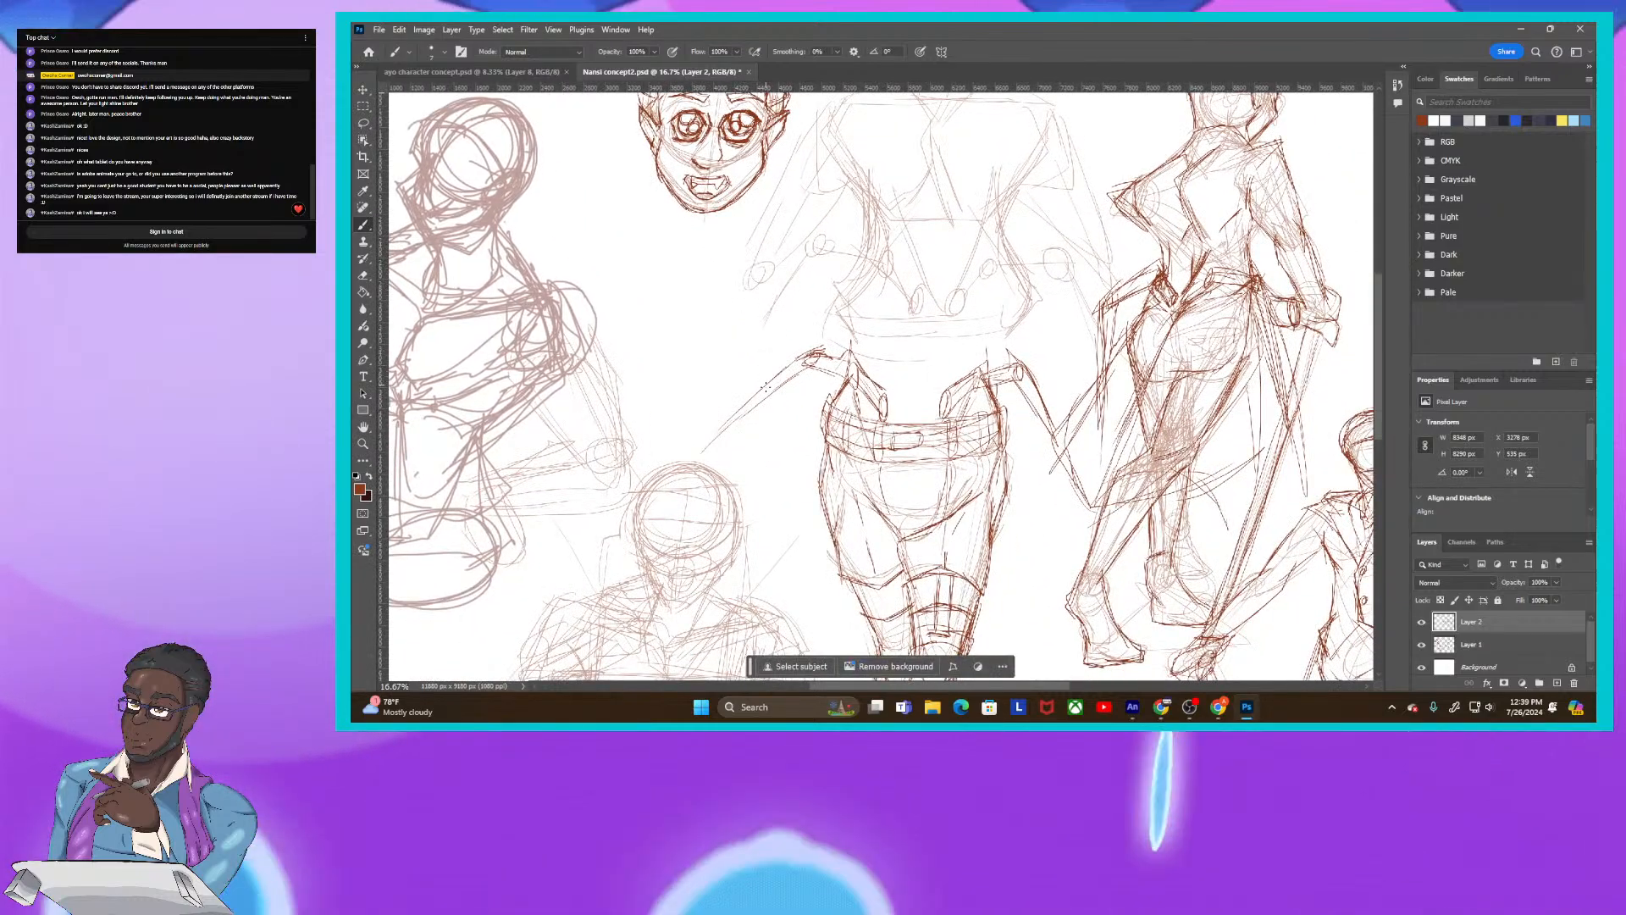
pyautogui.moveTo(788, 535)
pyautogui.mouseDown()
pyautogui.moveTo(809, 382)
pyautogui.moveTo(769, 597)
pyautogui.moveTo(793, 435)
pyautogui.moveTo(730, 470)
pyautogui.mouseUp()
pyautogui.moveTo(857, 356)
pyautogui.mouseDown()
pyautogui.moveTo(758, 504)
pyautogui.moveTo(722, 602)
pyautogui.mouseUp()
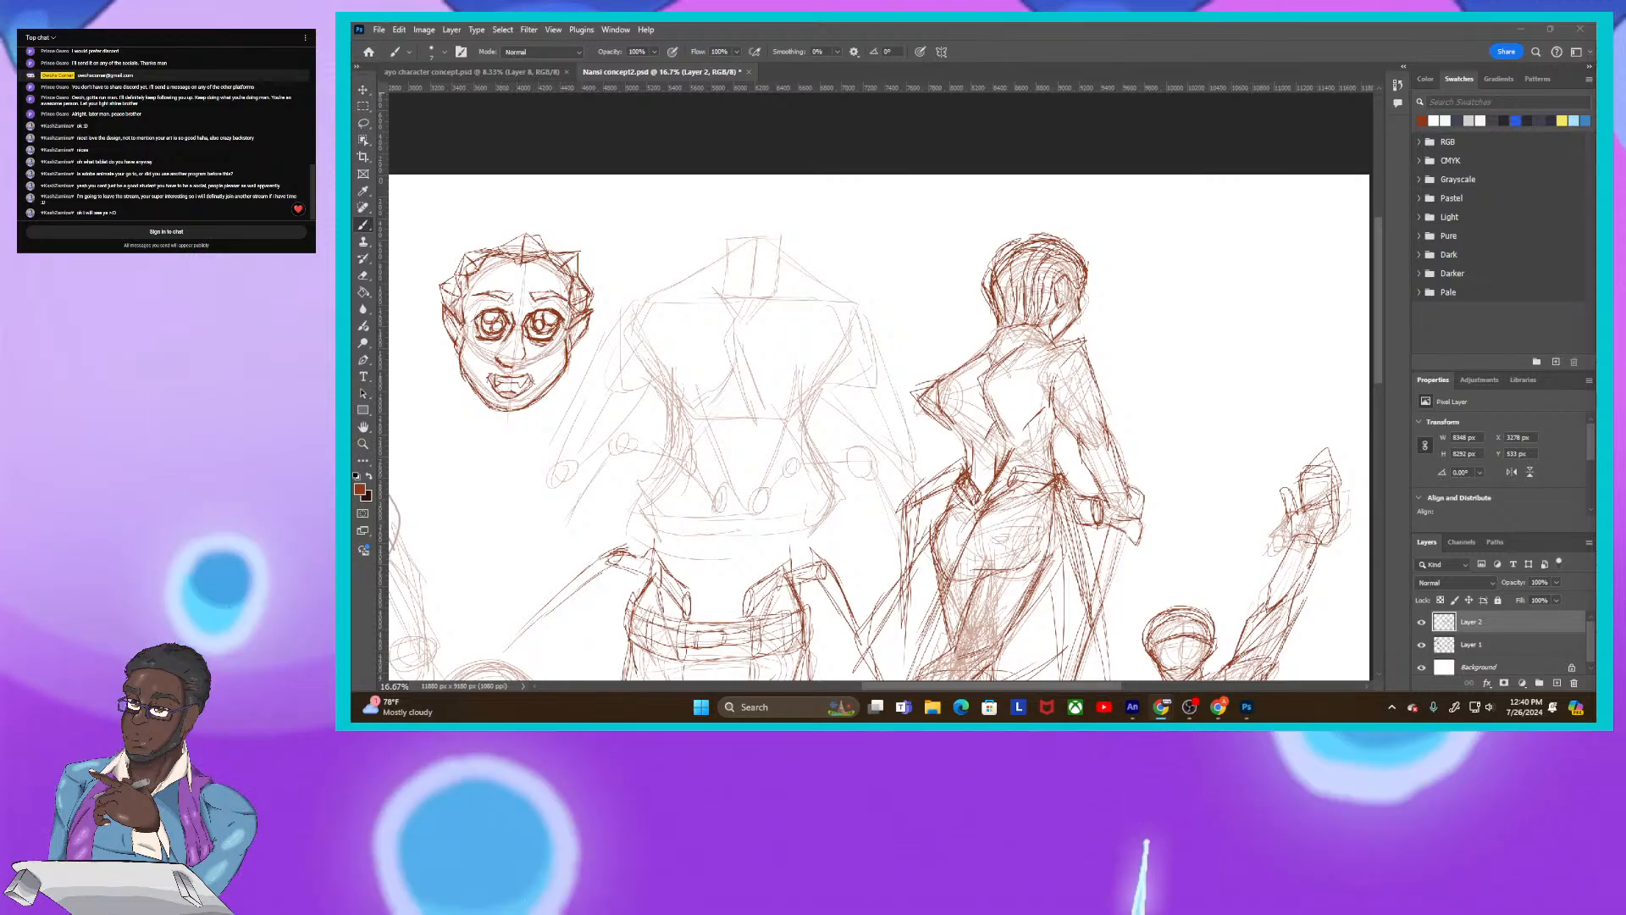
pyautogui.rightClick(833, 540)
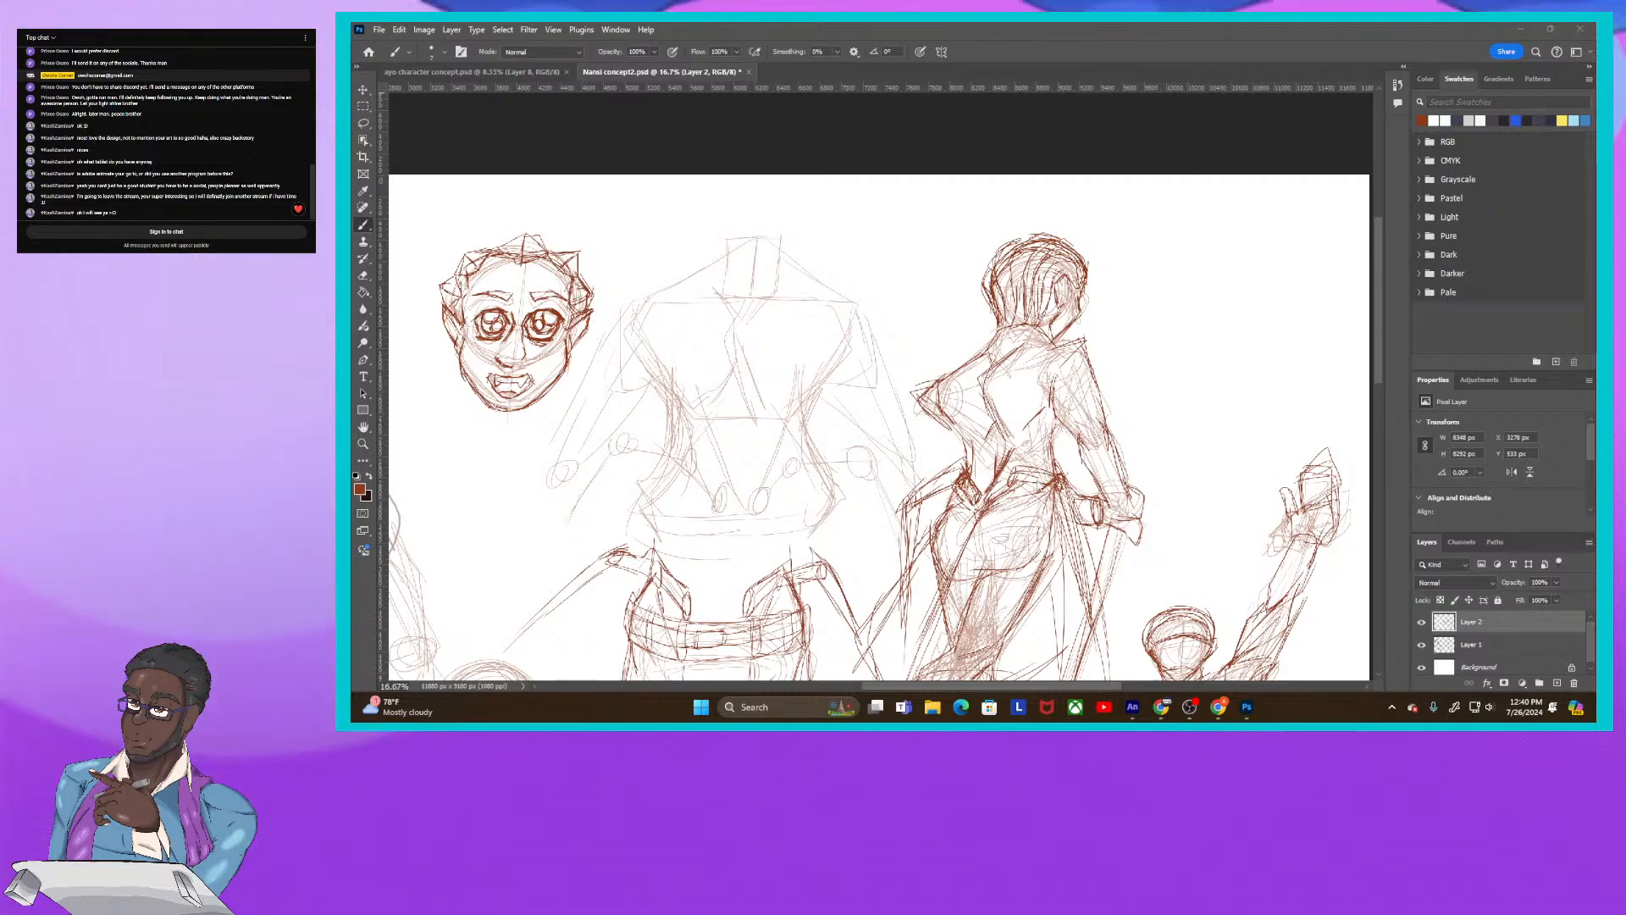
pyautogui.click(1031, 498)
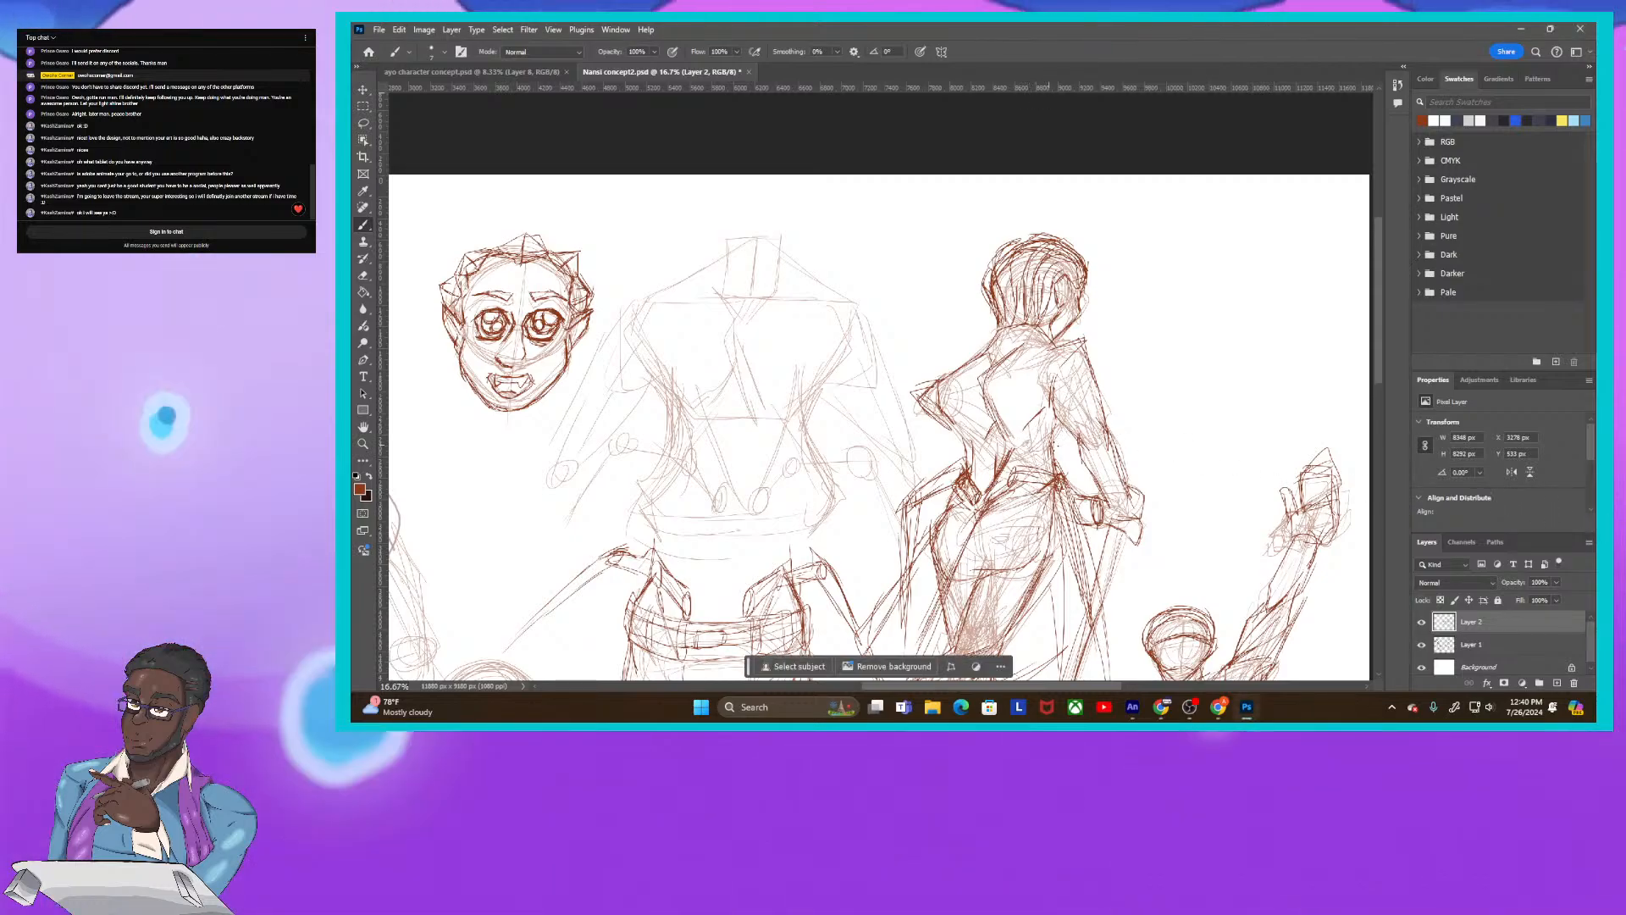
# Step: Trace the head of the hand-on-chin figure and draw its closed eyes, nose and the rounded fingertips over its mouth
pyautogui.click(1599, 530)
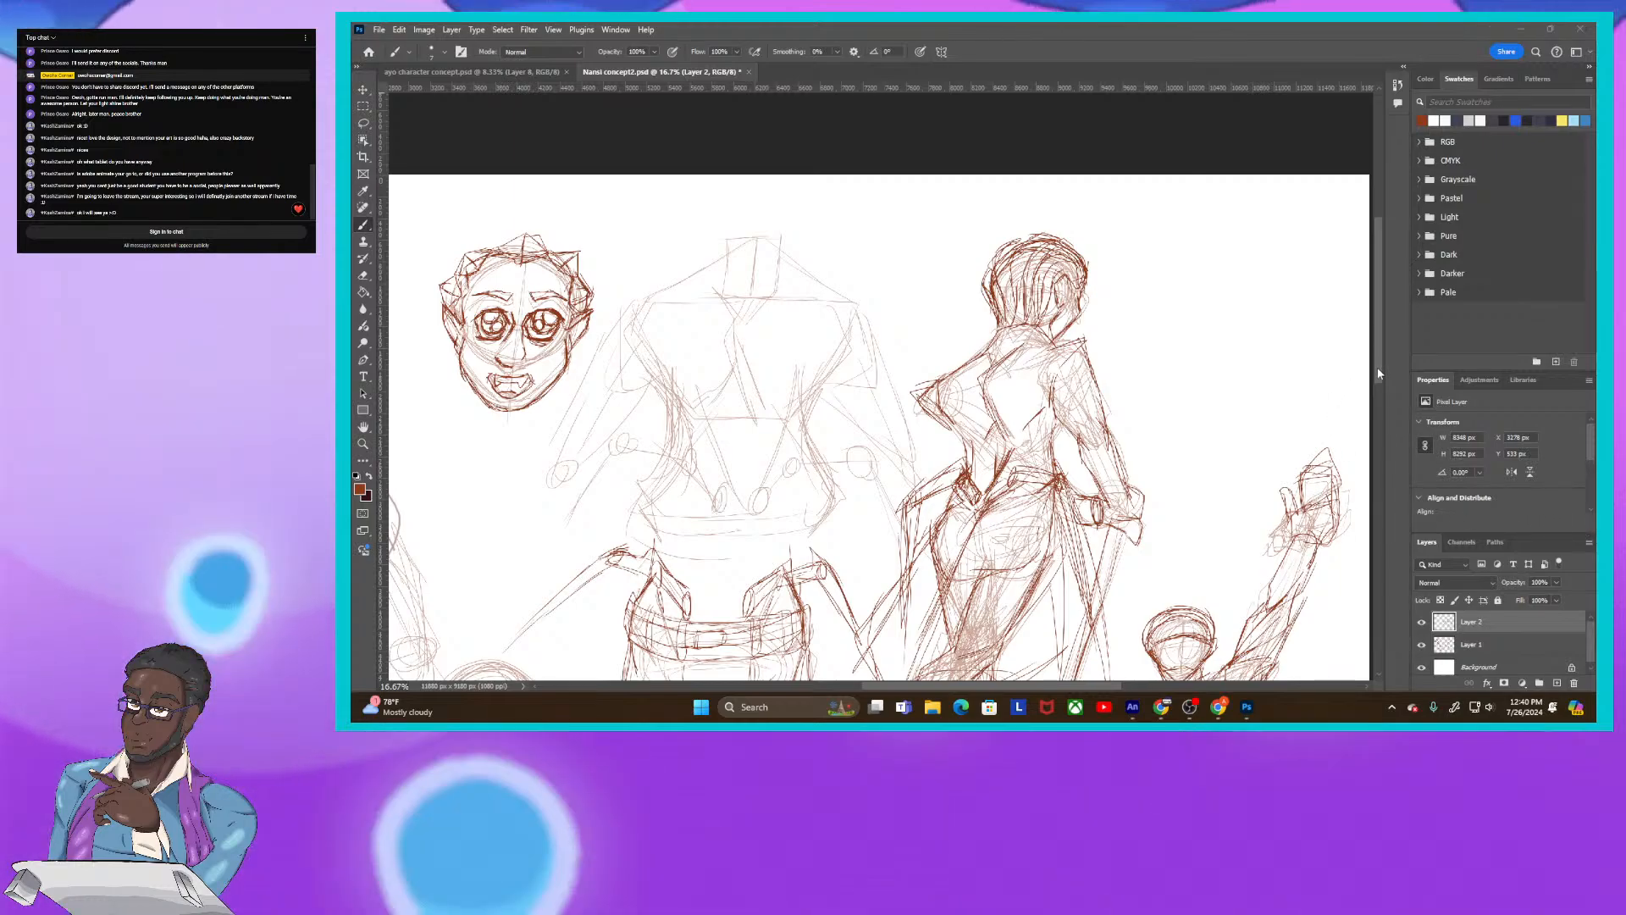
pyautogui.moveTo(1377, 368); pyautogui.dragTo(1354, 460)
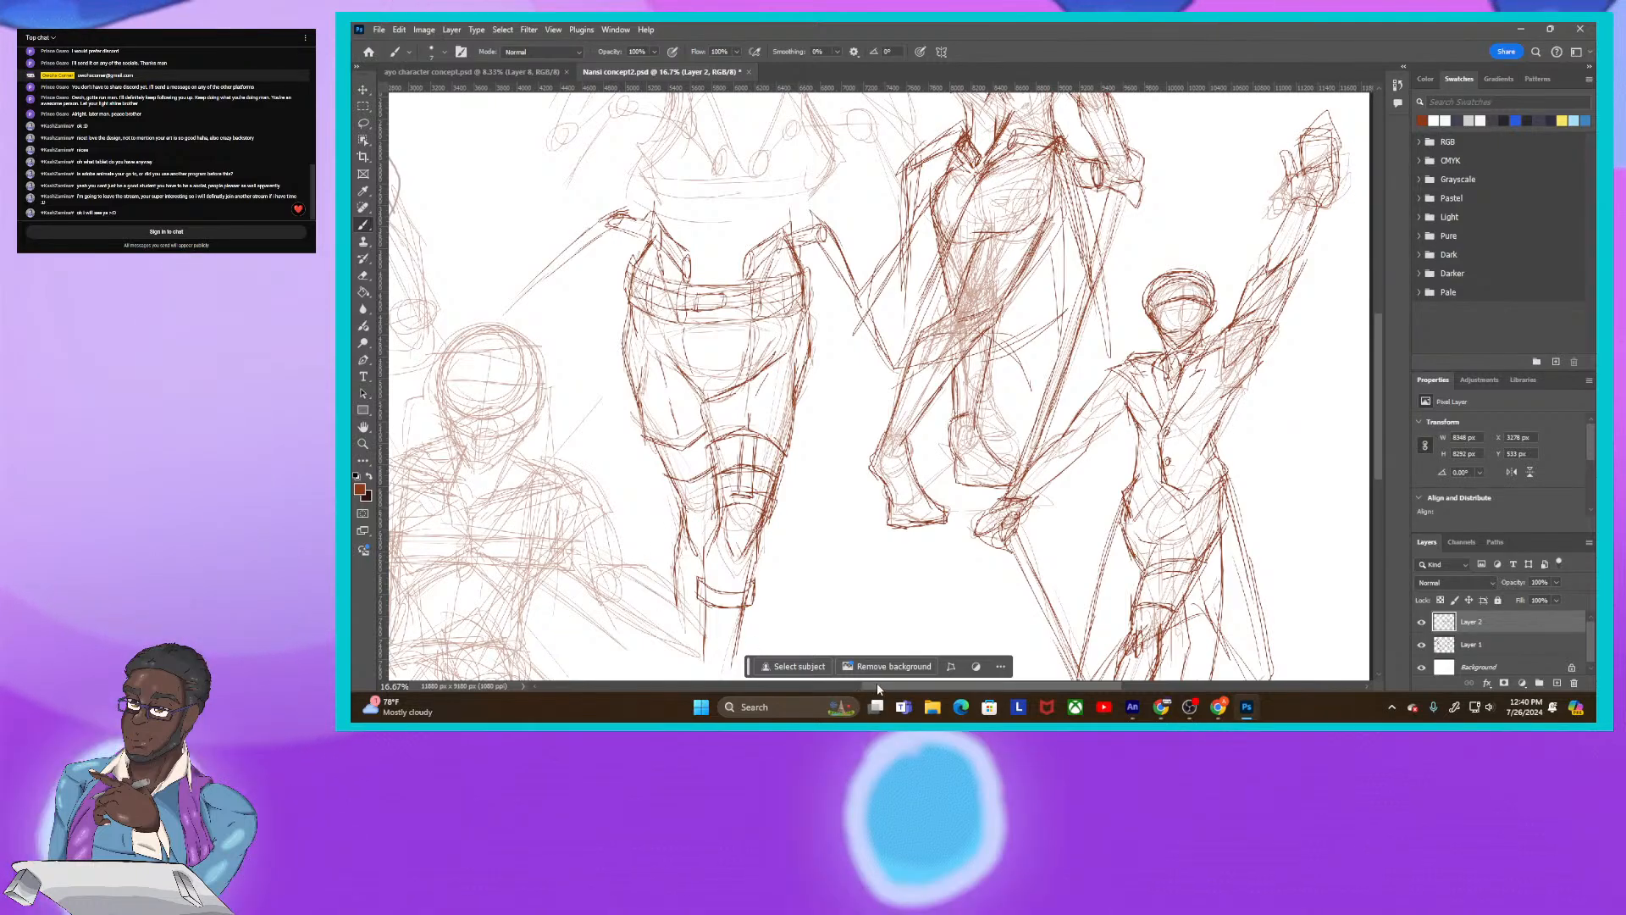
pyautogui.moveTo(877, 683); pyautogui.dragTo(758, 690)
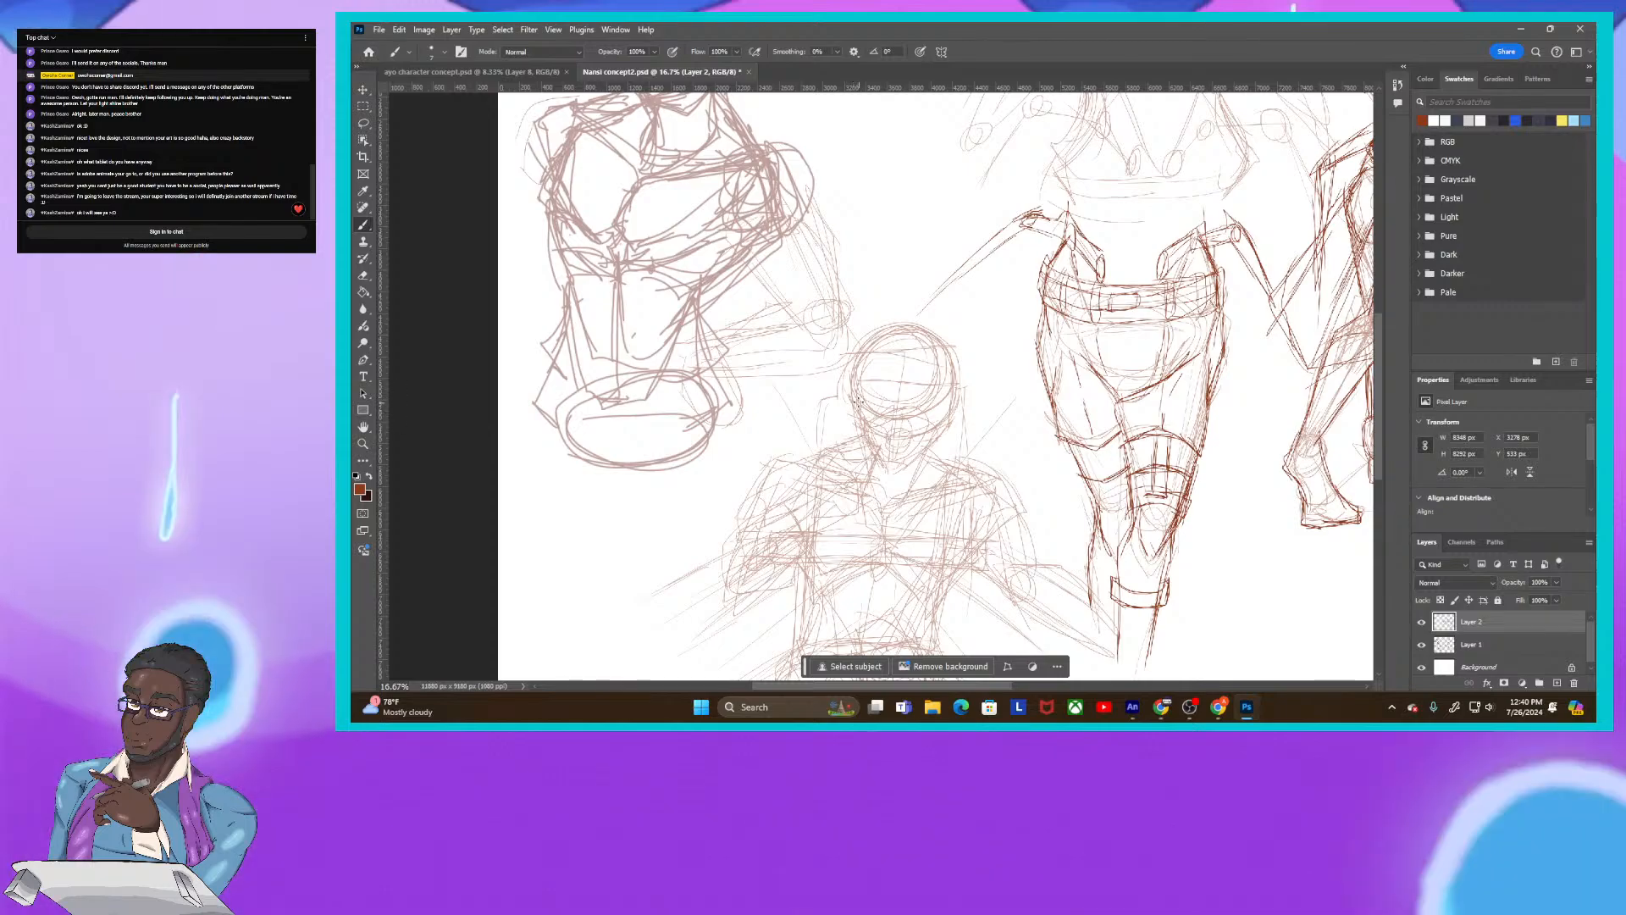
pyautogui.moveTo(854, 394)
pyautogui.mouseDown()
pyautogui.moveTo(854, 342)
pyautogui.moveTo(847, 371)
pyautogui.moveTo(881, 317)
pyautogui.moveTo(859, 342)
pyautogui.moveTo(937, 330)
pyautogui.moveTo(886, 324)
pyautogui.moveTo(952, 347)
pyautogui.moveTo(888, 343)
pyautogui.moveTo(883, 318)
pyautogui.moveTo(951, 322)
pyautogui.moveTo(965, 361)
pyautogui.moveTo(947, 389)
pyautogui.moveTo(960, 341)
pyautogui.mouseUp()
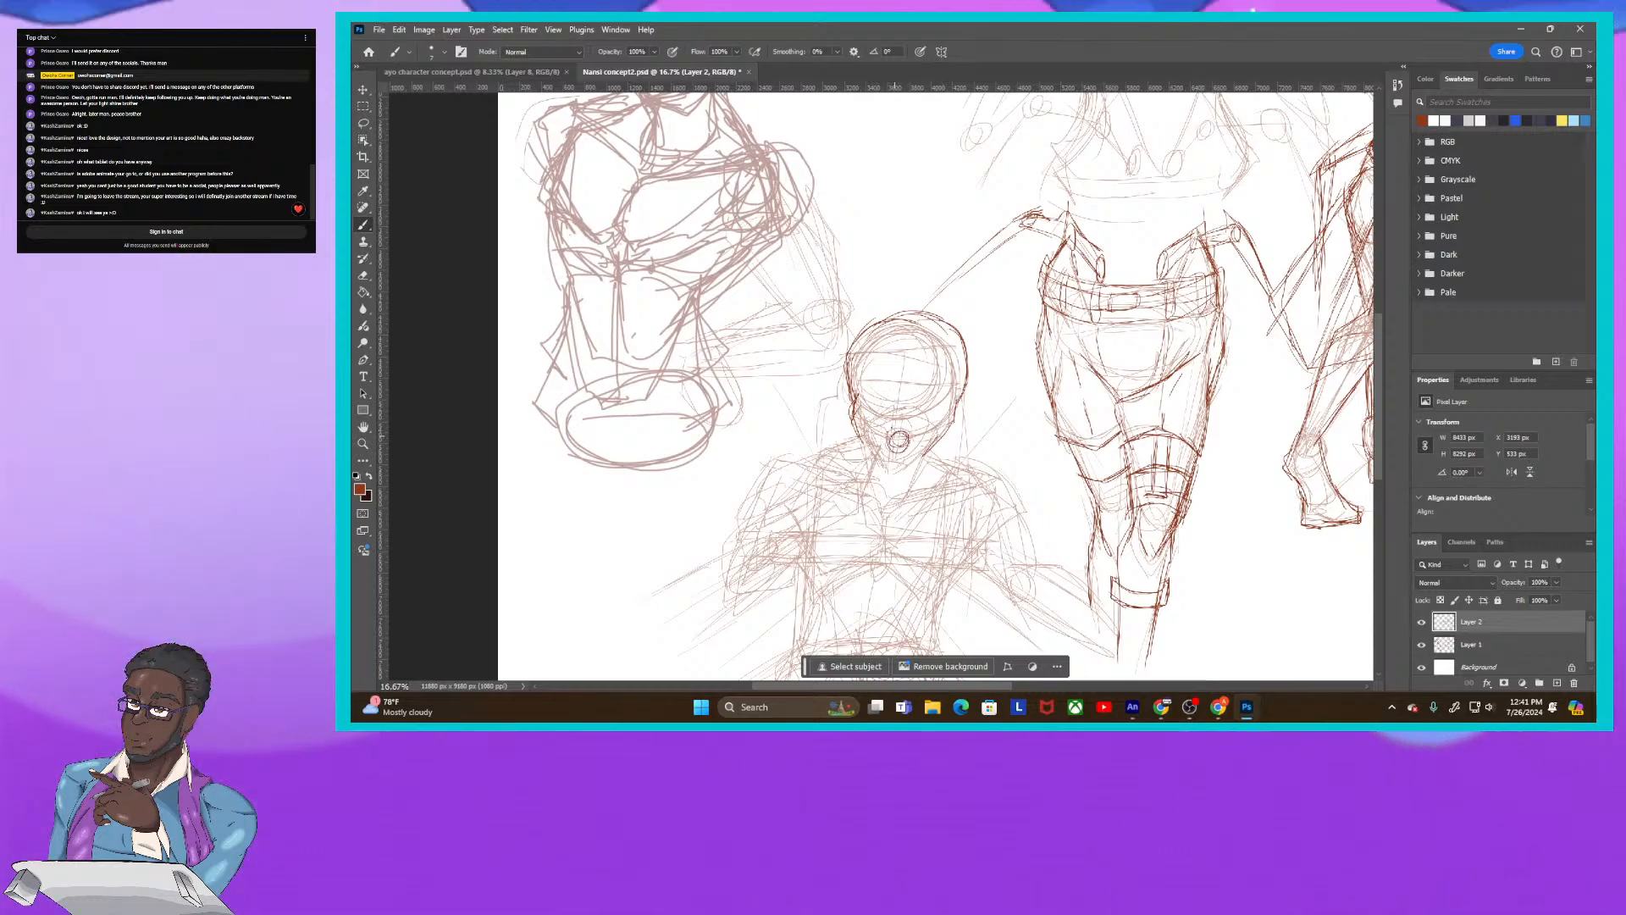
pyautogui.moveTo(864, 430); pyautogui.dragTo(915, 410)
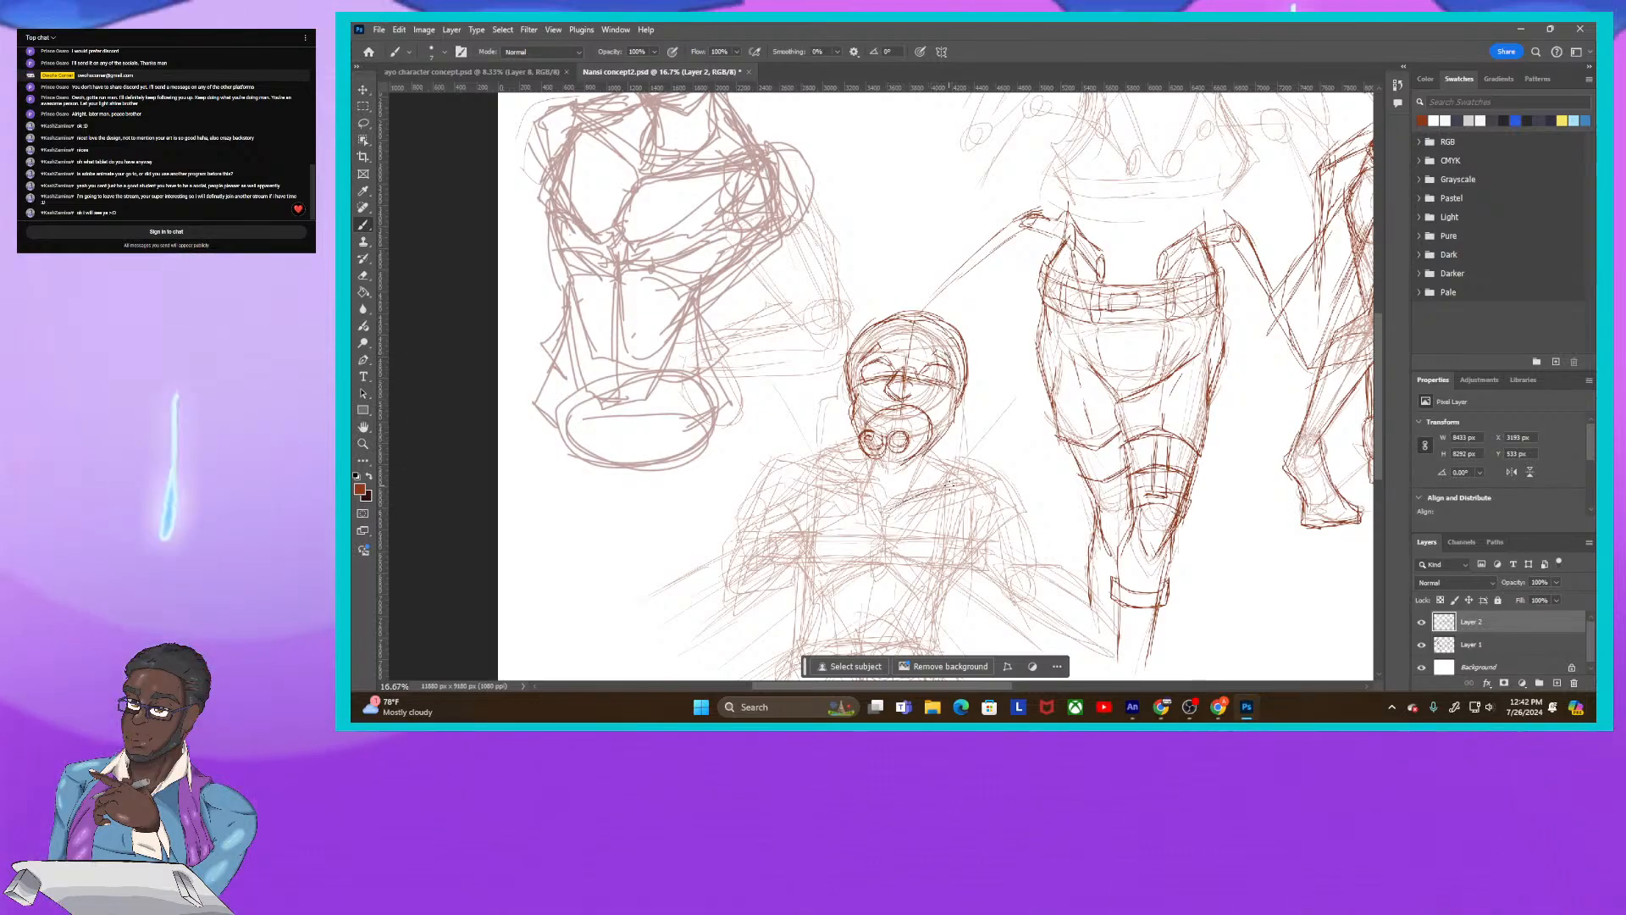
# Step: Trace the hand-on-chin figure's collar, shoulders, raised hand and both bent arms over the faint guide lines
pyautogui.moveTo(950, 486); pyautogui.dragTo(974, 484)
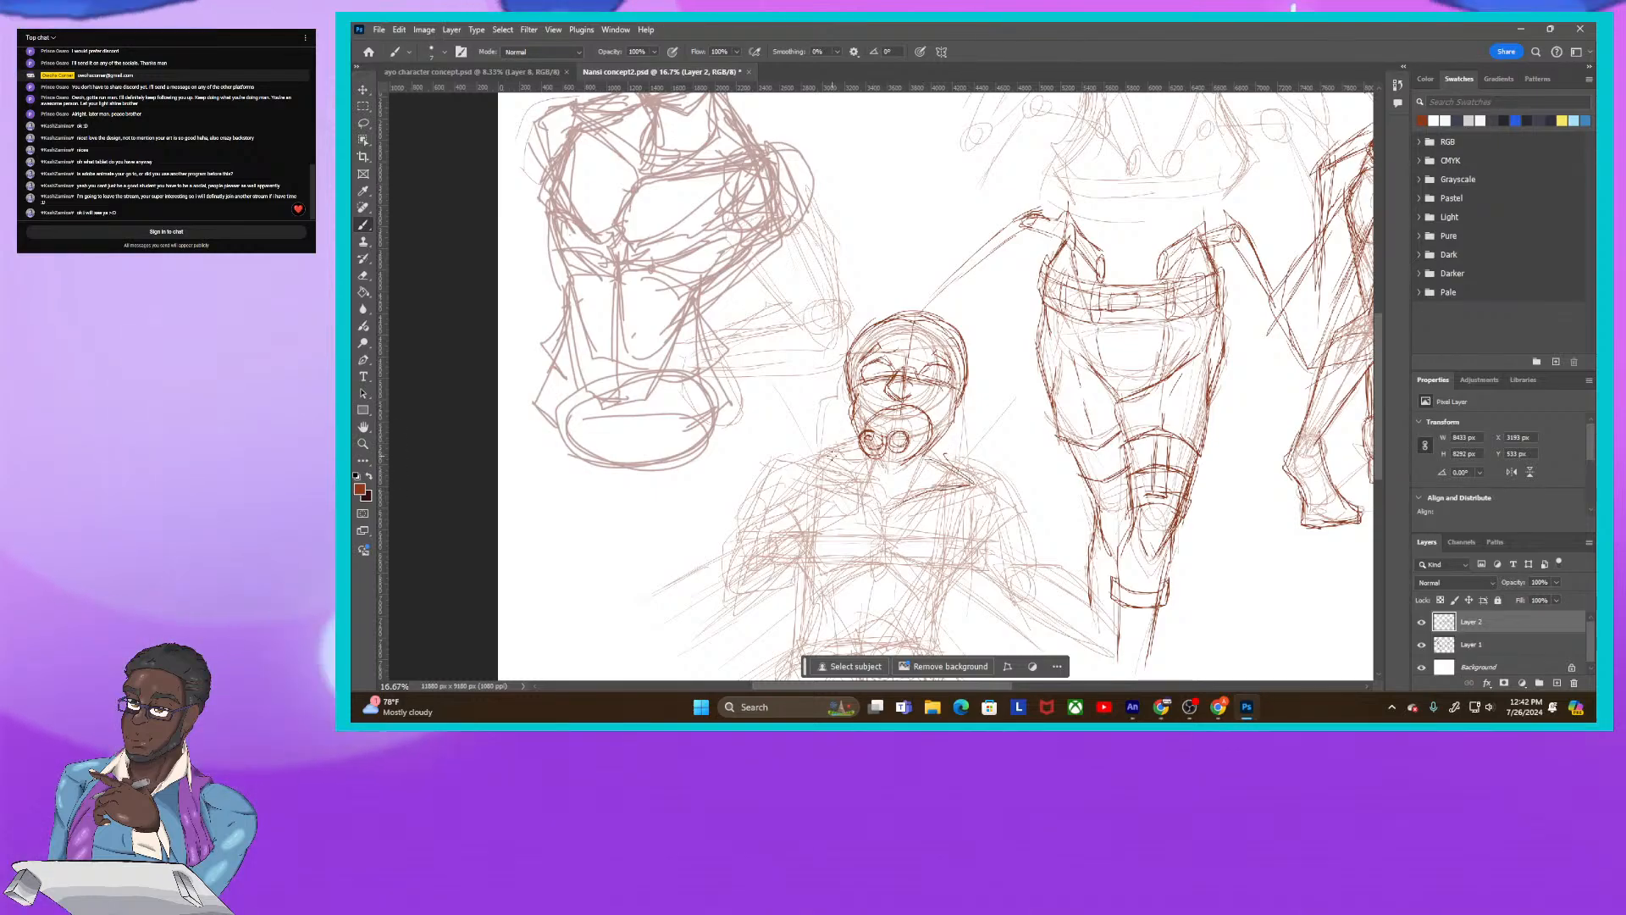
pyautogui.moveTo(849, 444)
pyautogui.mouseDown()
pyautogui.moveTo(867, 466)
pyautogui.moveTo(807, 491)
pyautogui.mouseUp()
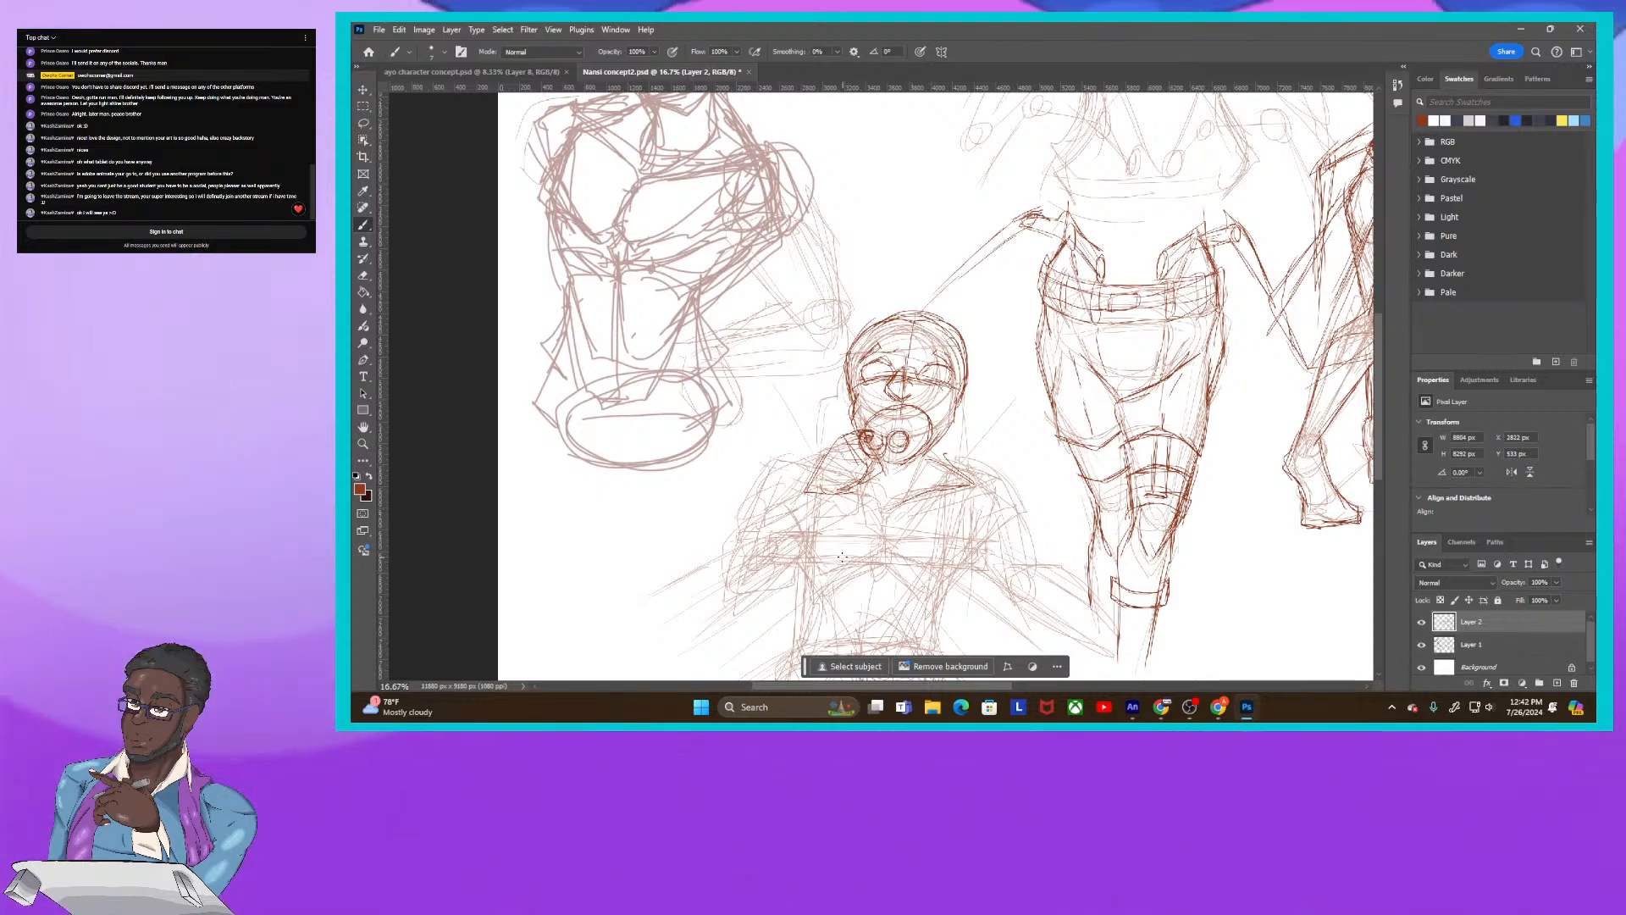
pyautogui.press('space')
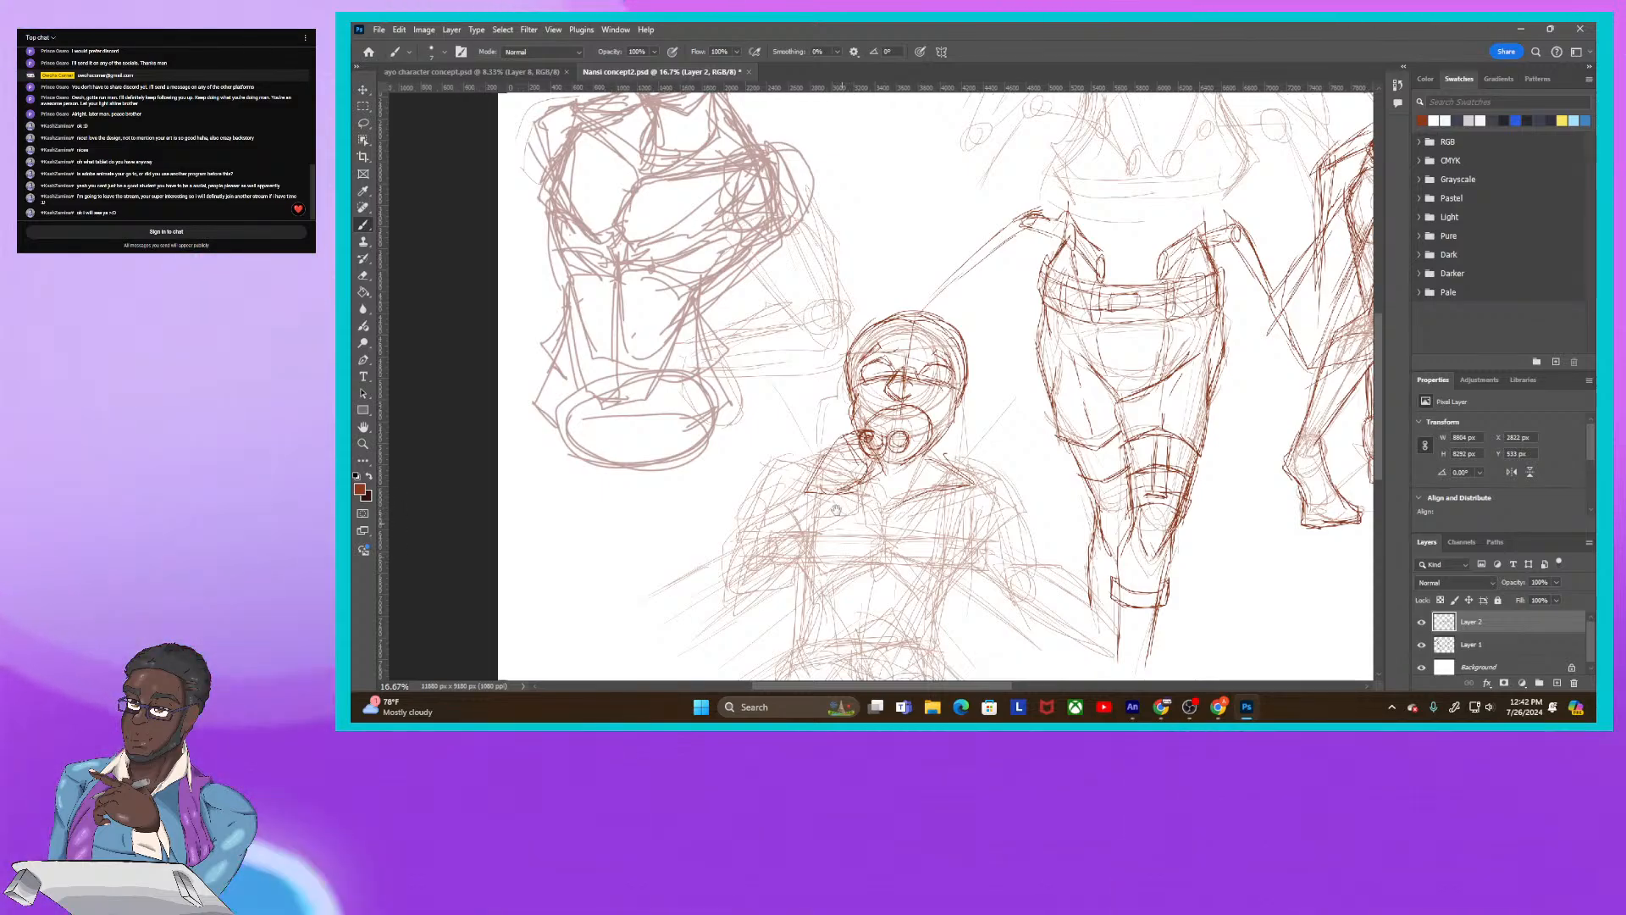
pyautogui.moveTo(836, 511); pyautogui.dragTo(863, 388)
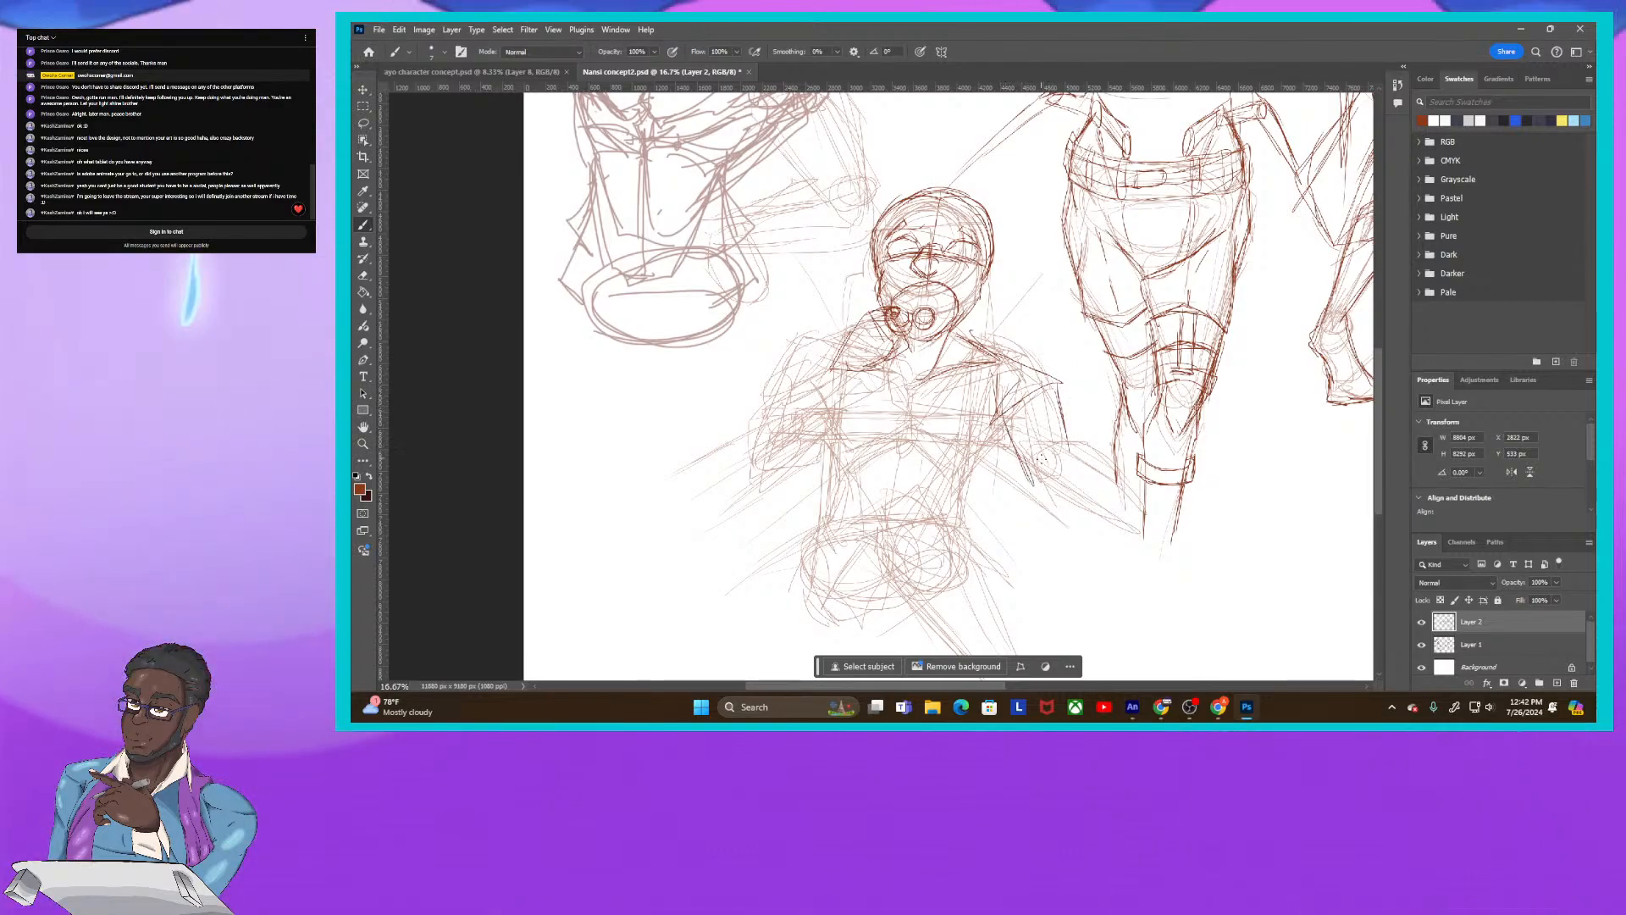
pyautogui.moveTo(1035, 454); pyautogui.dragTo(1109, 472)
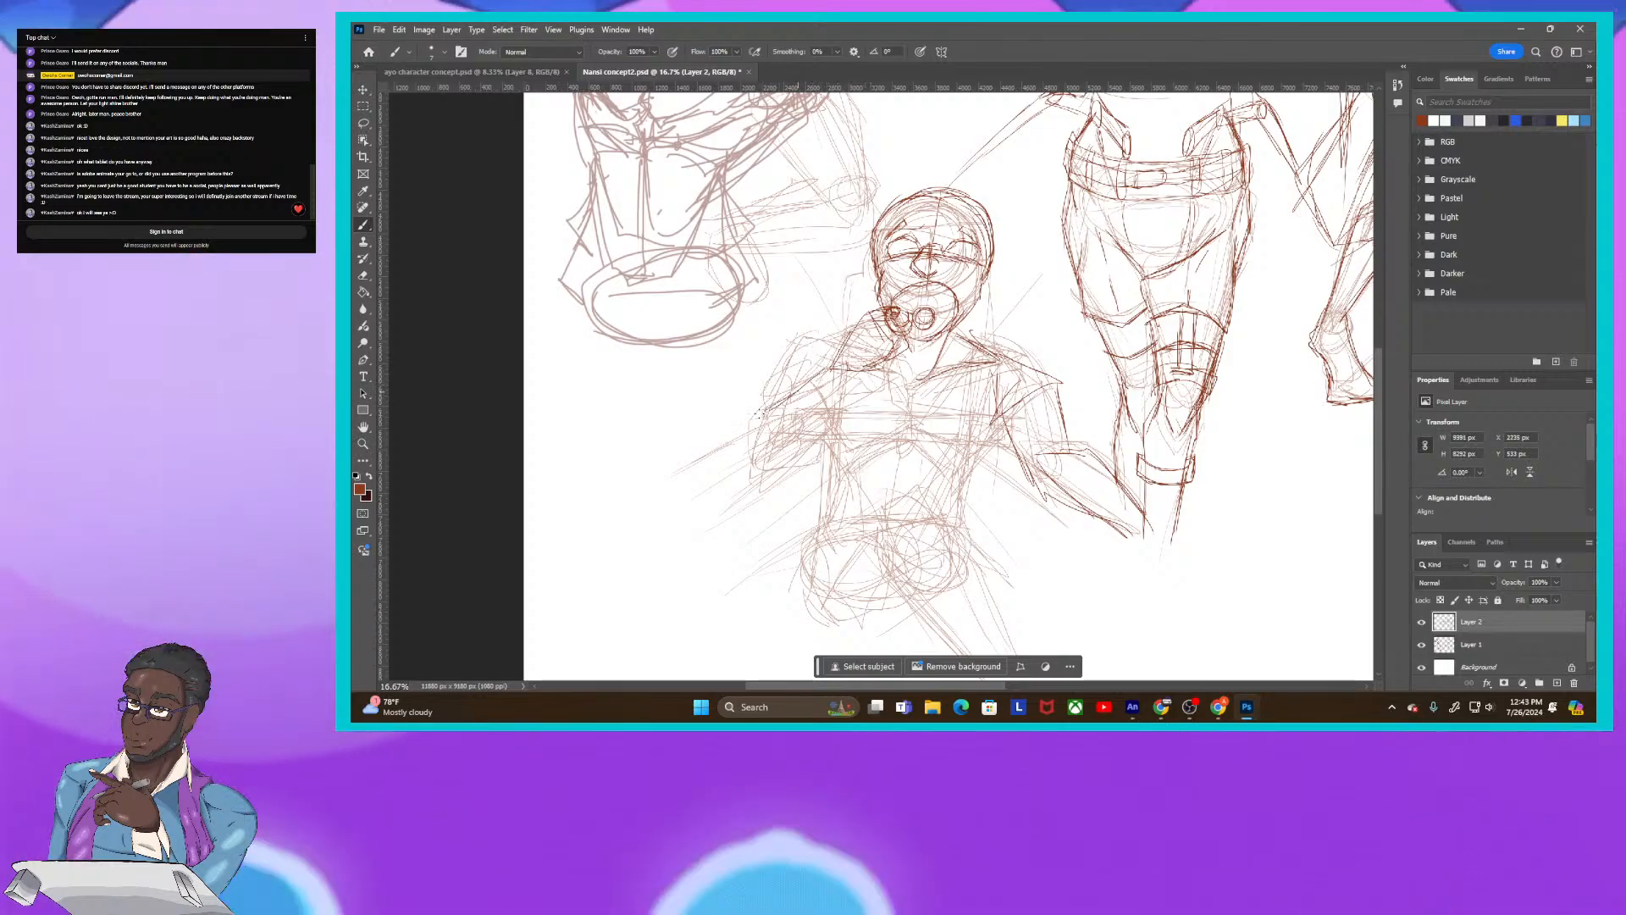
pyautogui.moveTo(799, 391)
pyautogui.mouseDown()
pyautogui.moveTo(747, 420)
pyautogui.moveTo(742, 449)
pyautogui.moveTo(781, 471)
pyautogui.mouseUp()
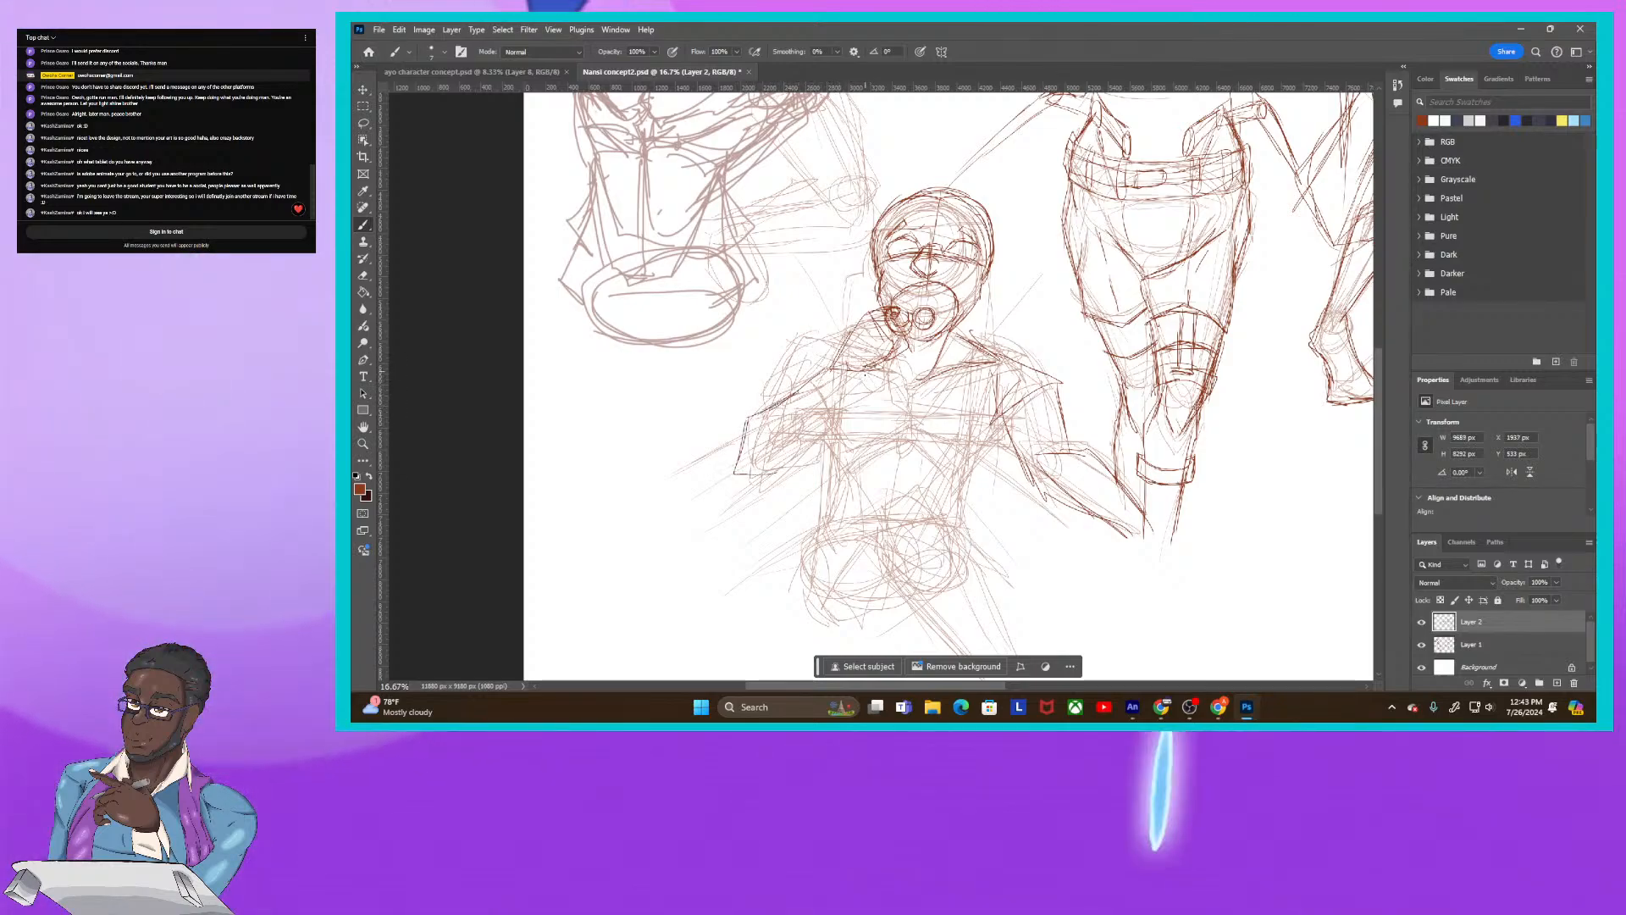
pyautogui.moveTo(832, 409)
pyautogui.mouseDown()
pyautogui.moveTo(757, 482)
pyautogui.moveTo(738, 440)
pyautogui.moveTo(729, 471)
pyautogui.mouseUp()
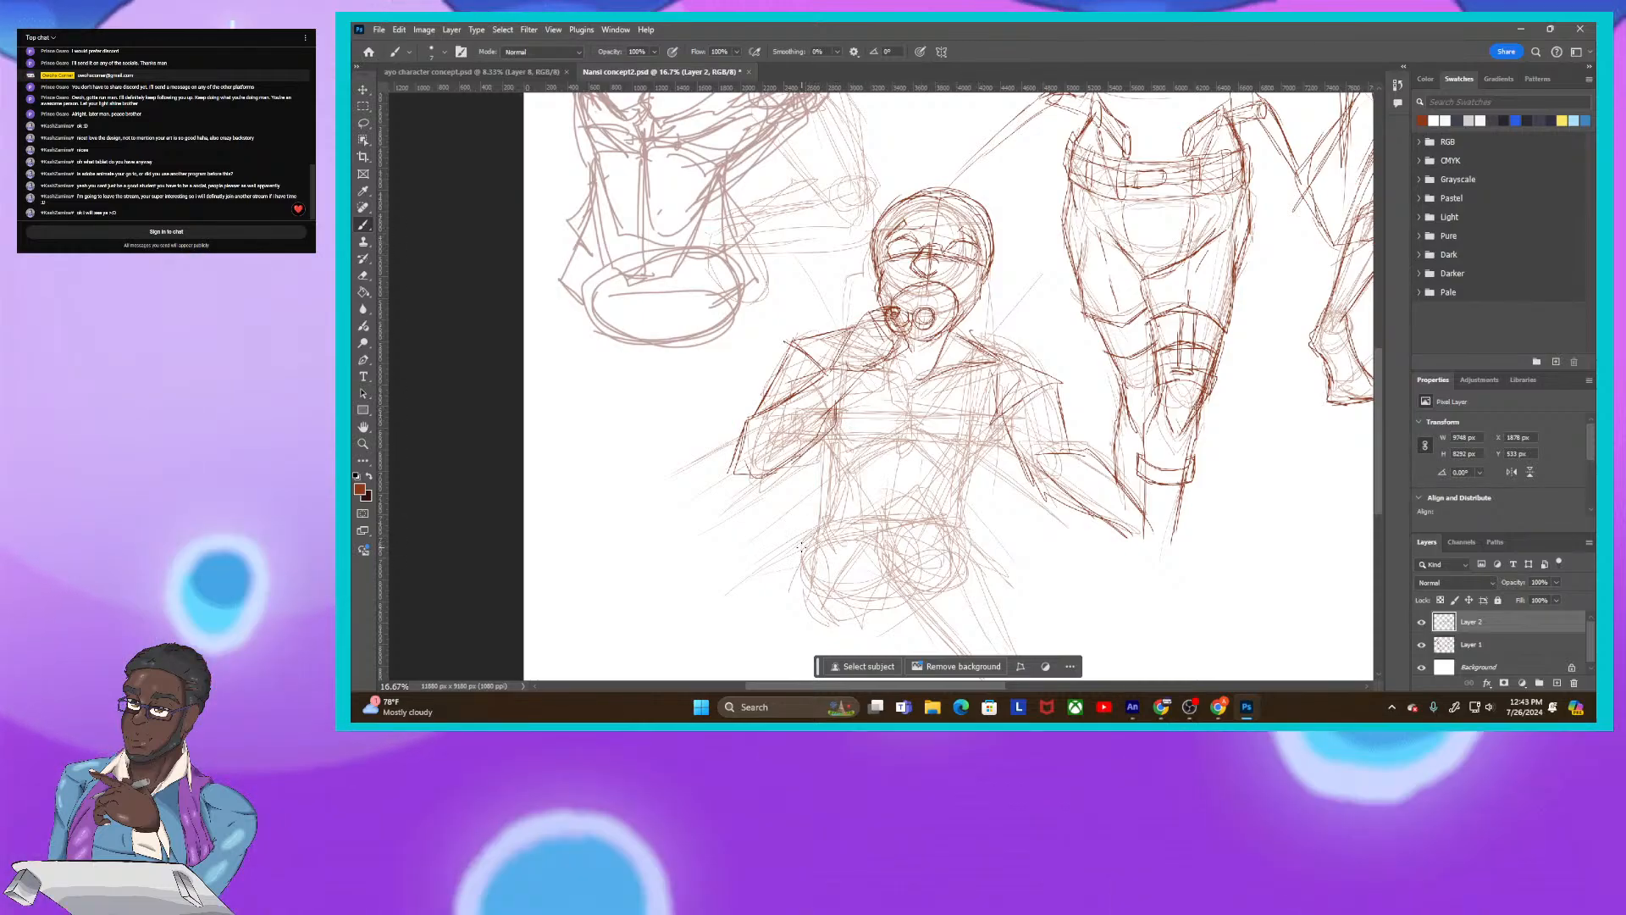
# Step: Outline the hand-on-chin figure's waist, hips and upper thighs, and draw jacket lapels with a centre front seam
pyautogui.moveTo(934, 488); pyautogui.dragTo(957, 400)
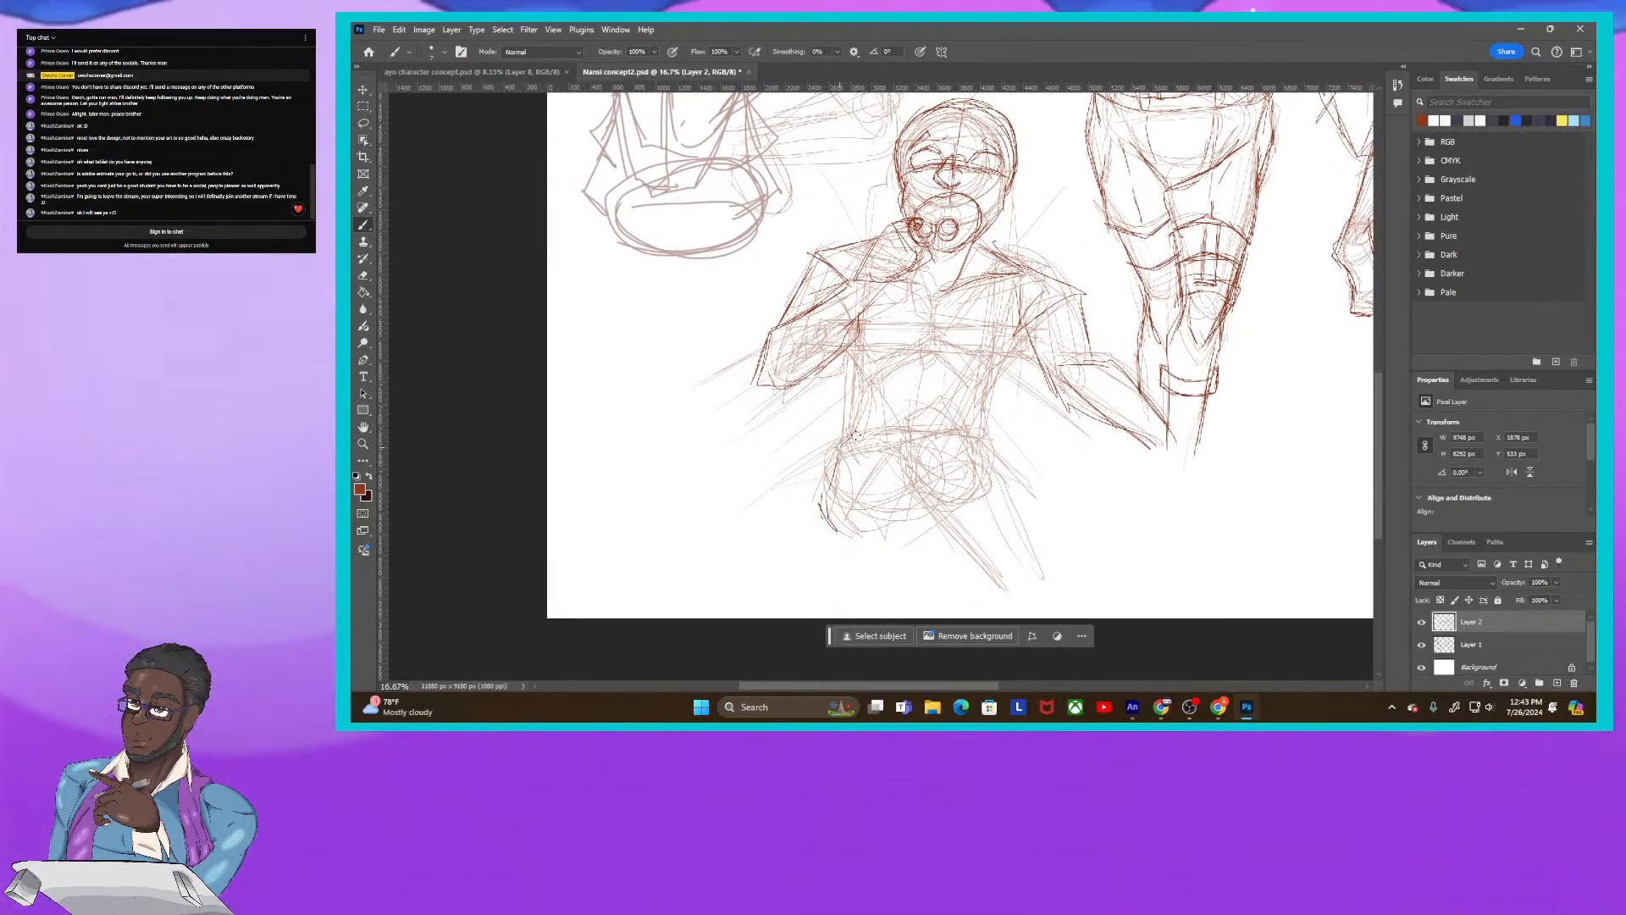
pyautogui.moveTo(913, 405); pyautogui.dragTo(970, 453)
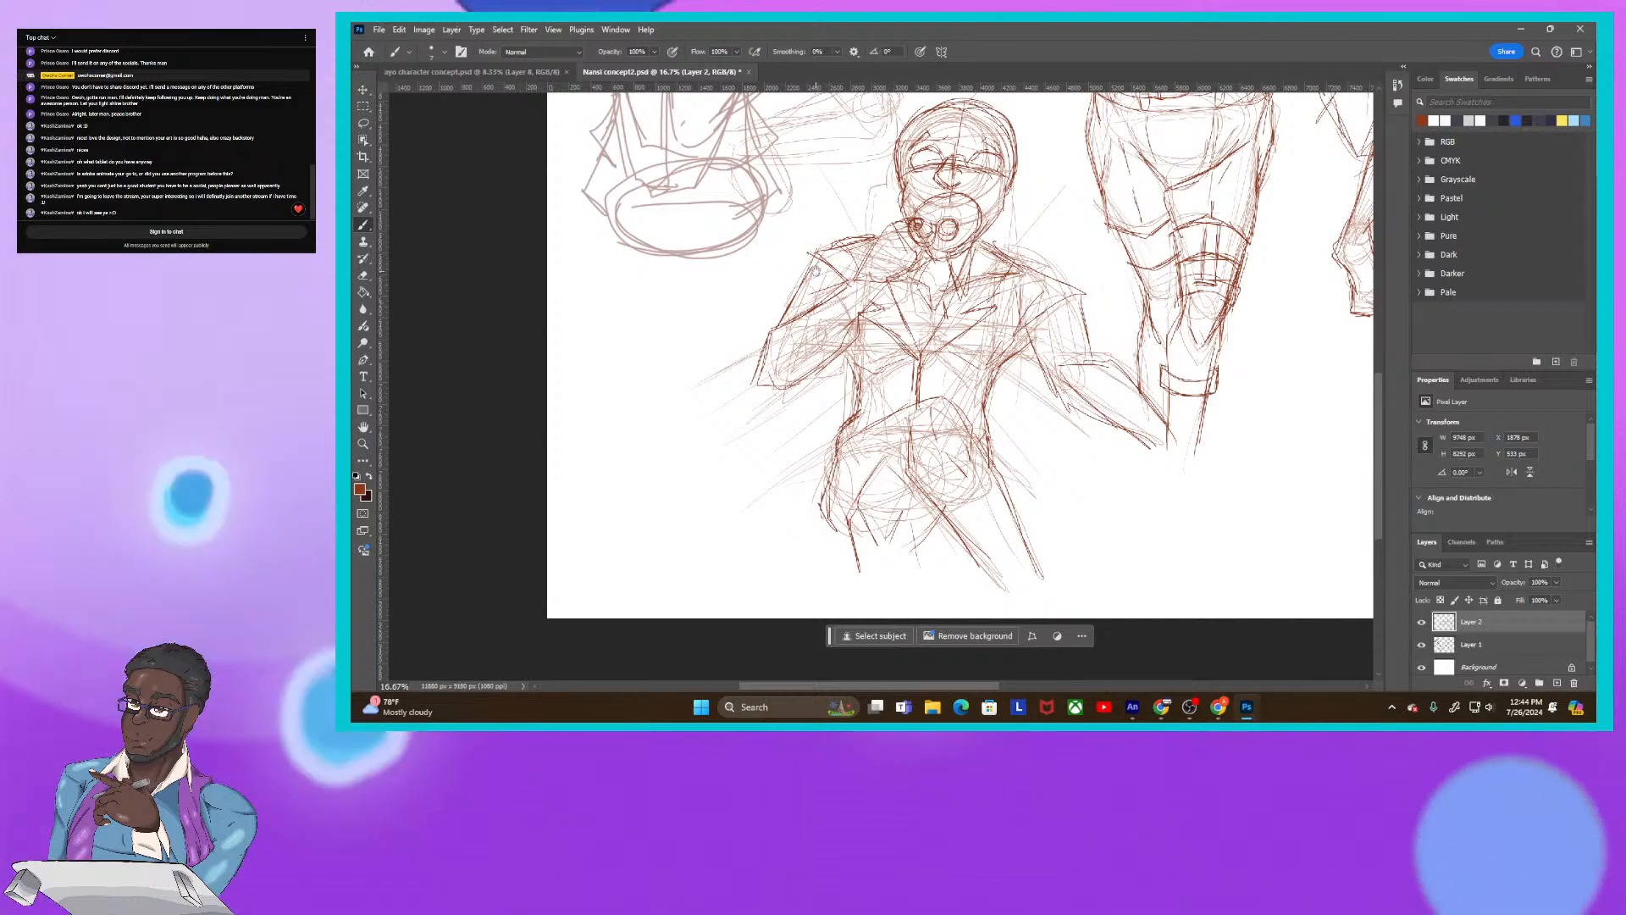
# Step: Erase the closed eyes on the hand-on-chin figure's face with a smaller eraser
pyautogui.moveTo(874, 250); pyautogui.dragTo(869, 325)
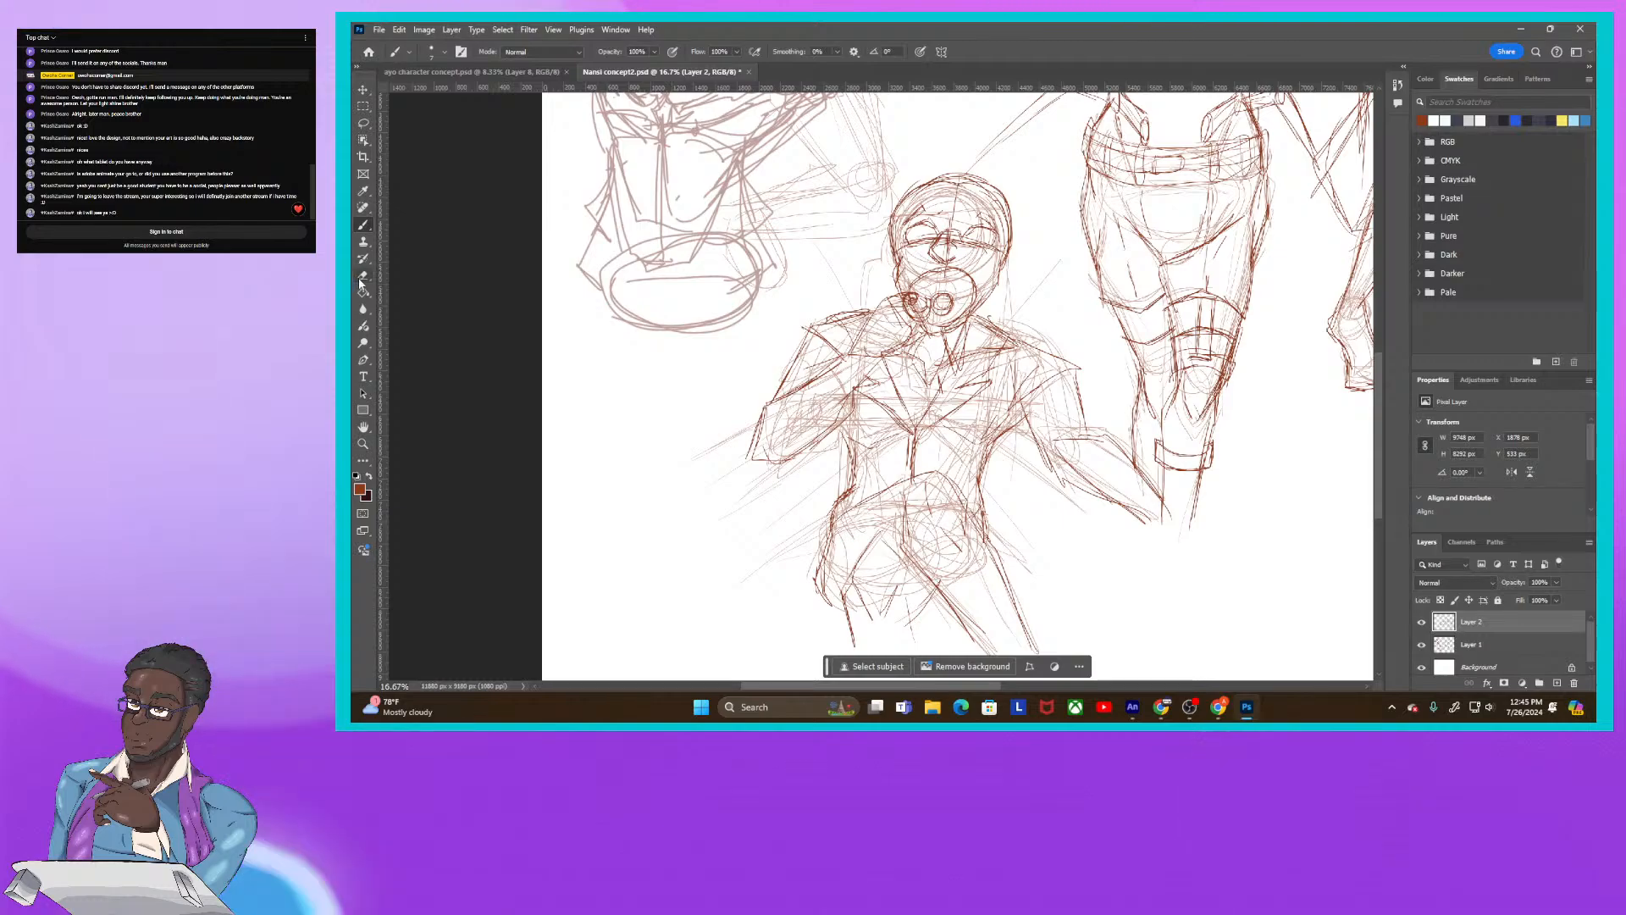
pyautogui.press('e')
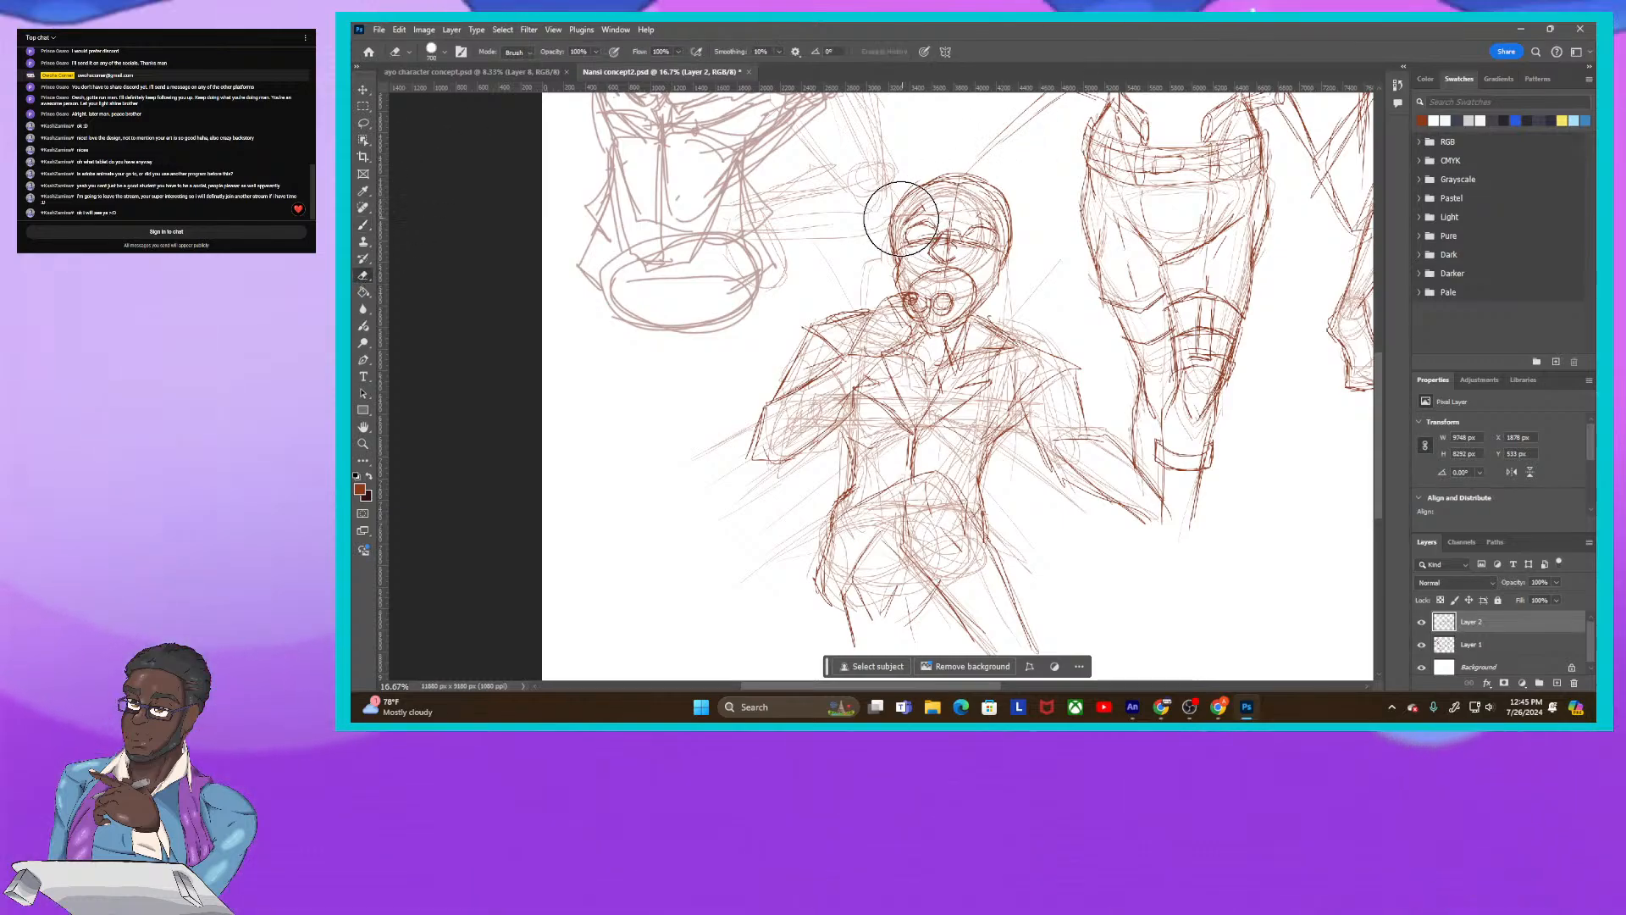
pyautogui.press(']')
pyautogui.press(']')
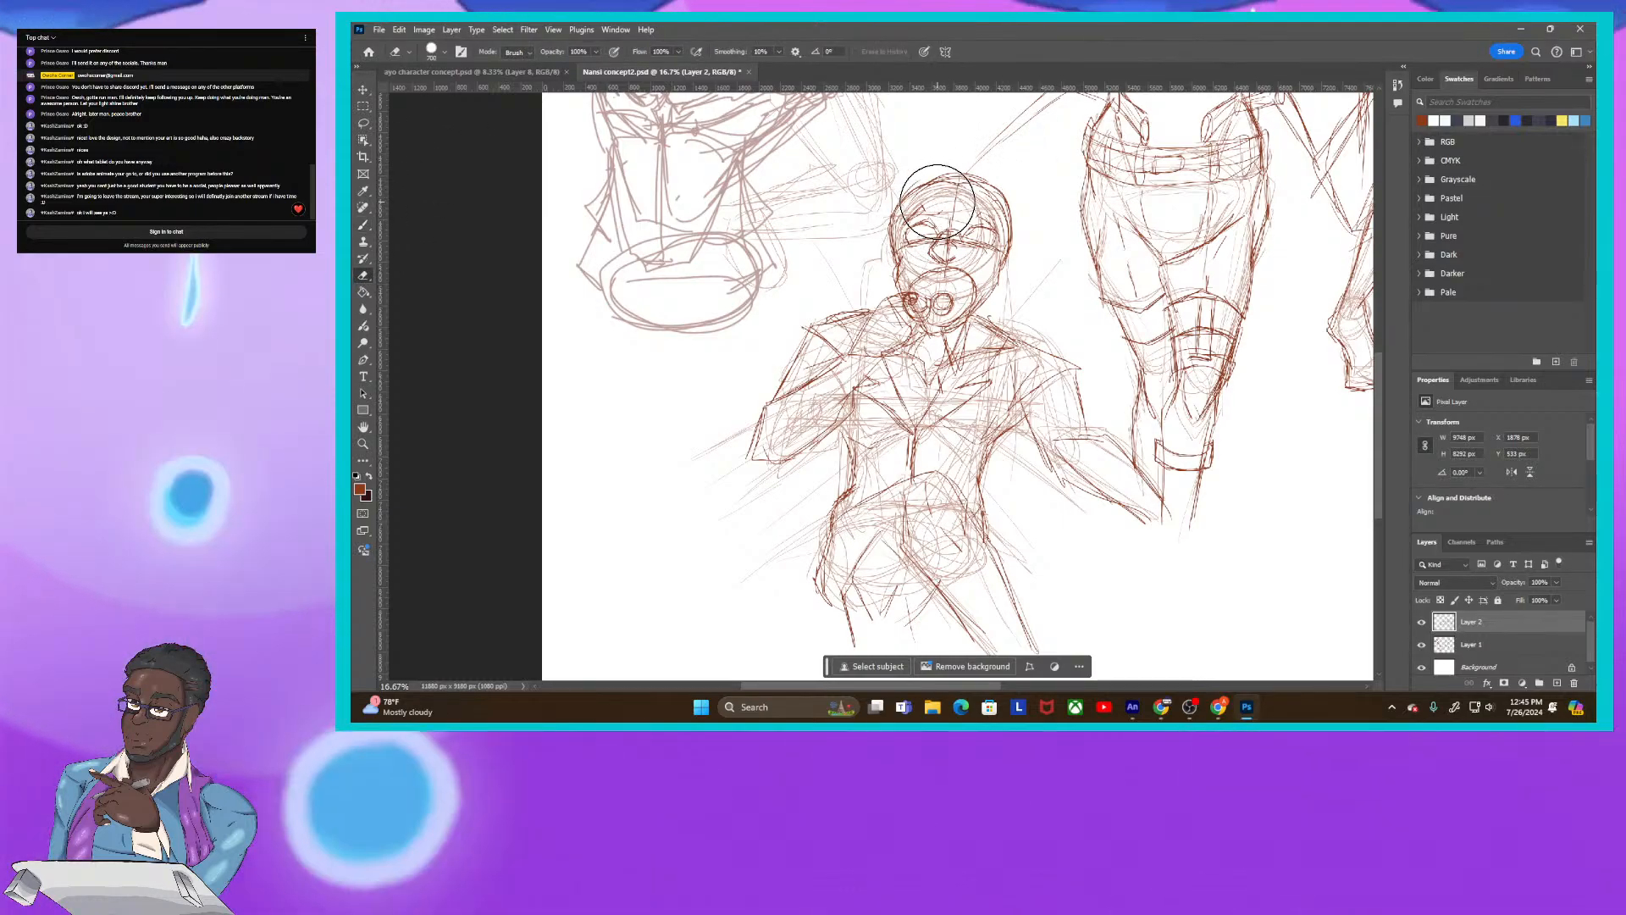
pyautogui.press('[')
pyautogui.press('[')
pyautogui.press('[')
pyautogui.press('[')
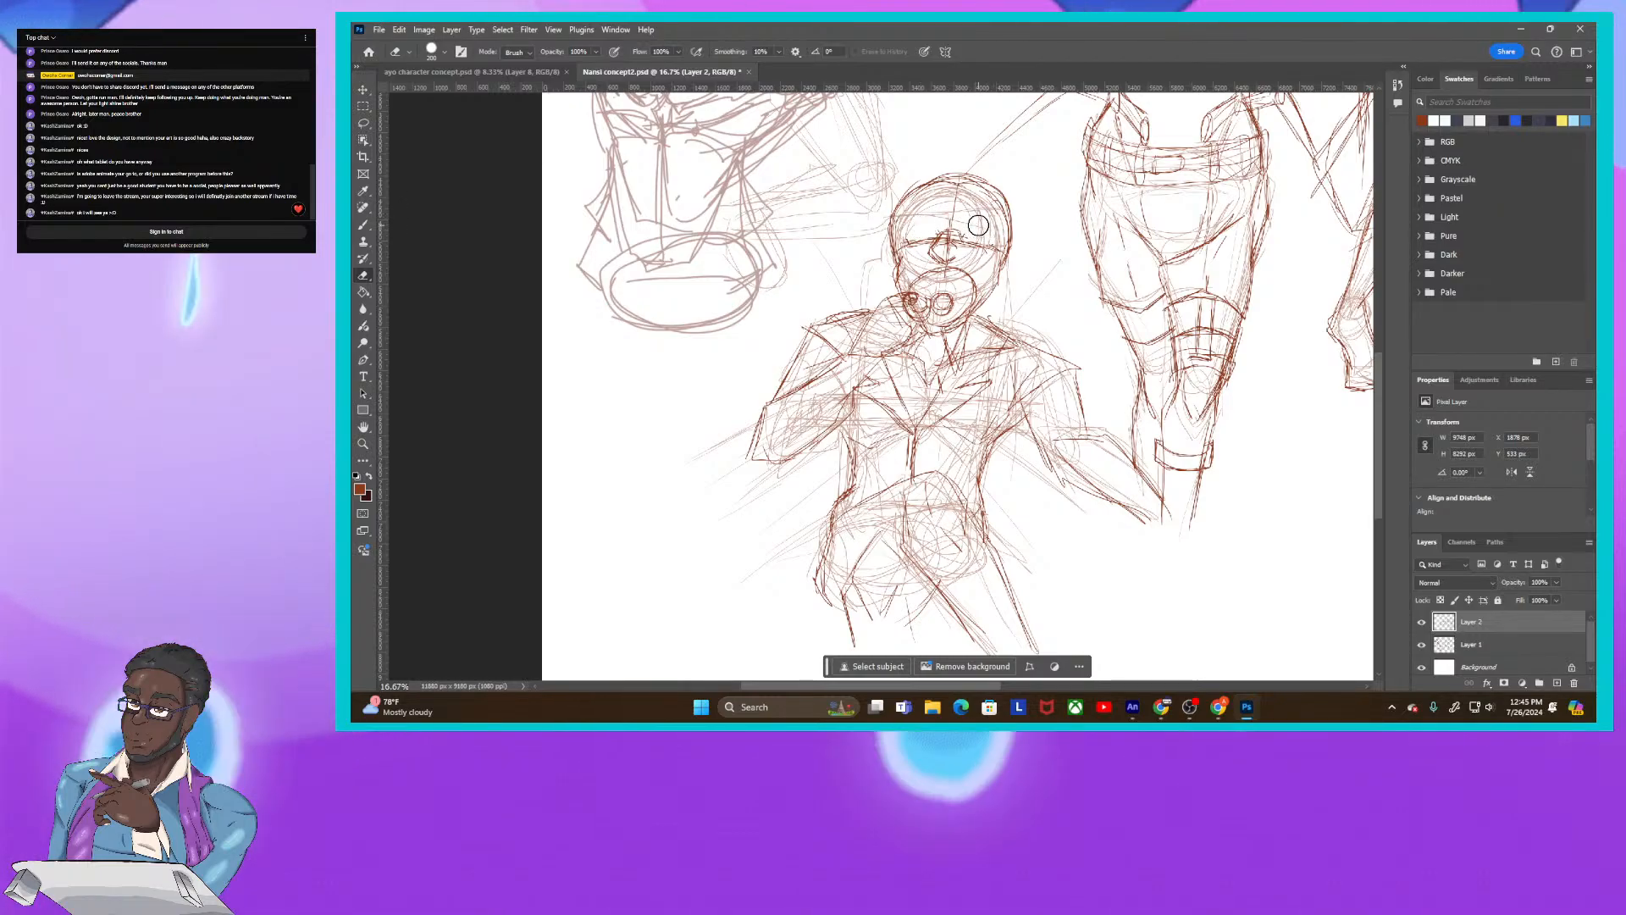
# Step: Brush in open, narrowed eyes with straight brows on the hand-on-chin figure, and add pointed ears and short spiky hair
pyautogui.click(363, 225)
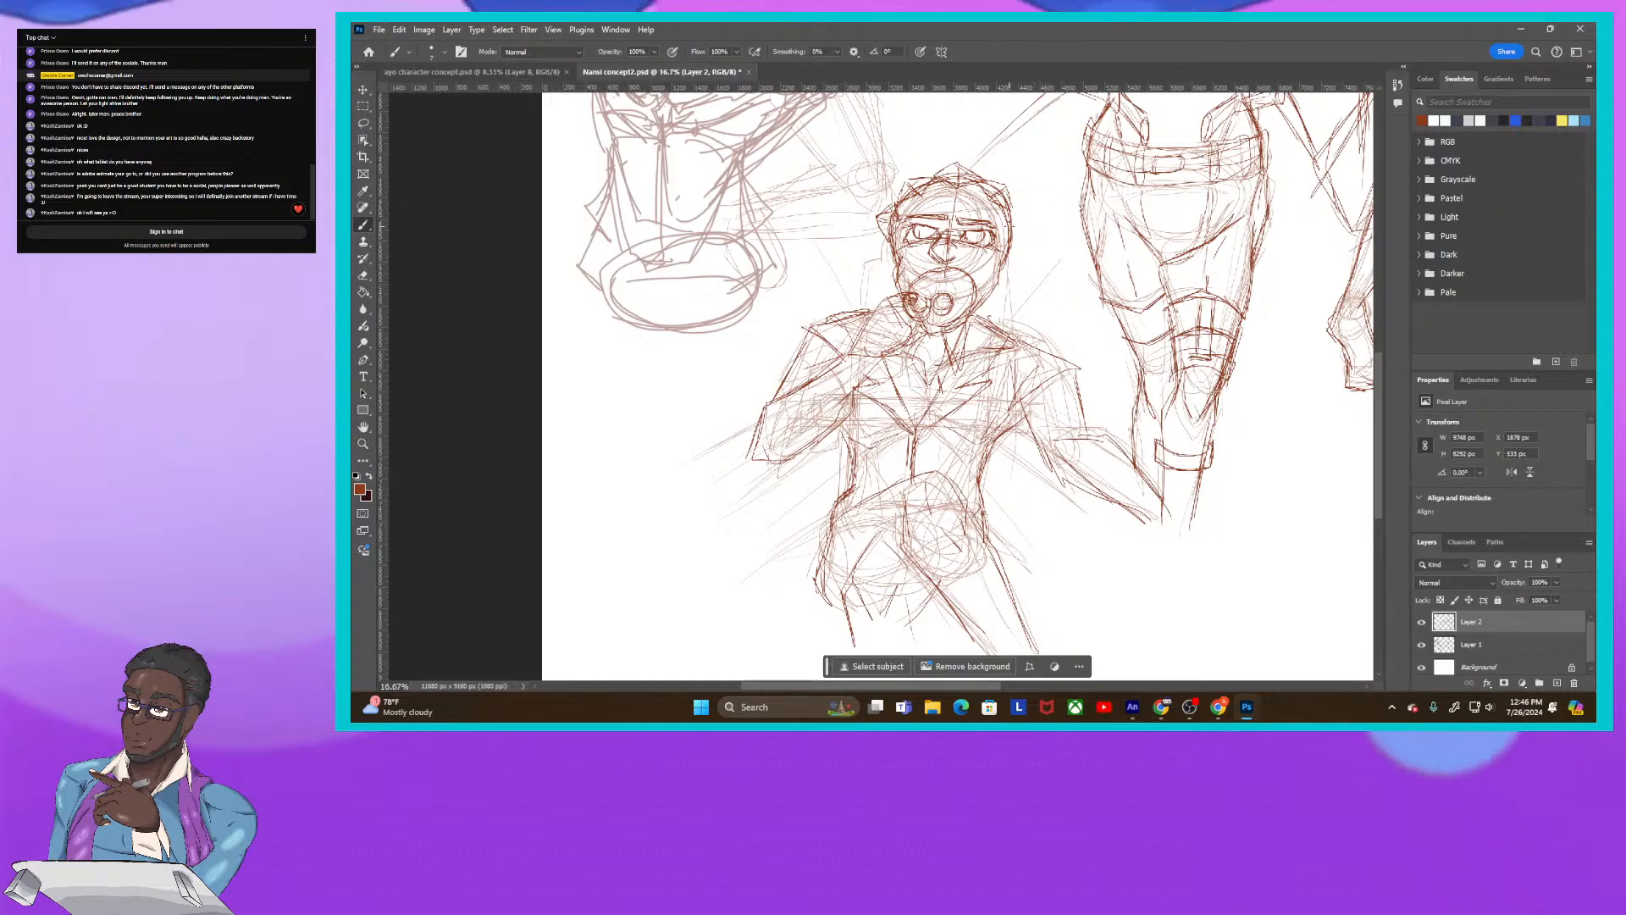
pyautogui.moveTo(1019, 222); pyautogui.dragTo(1007, 212)
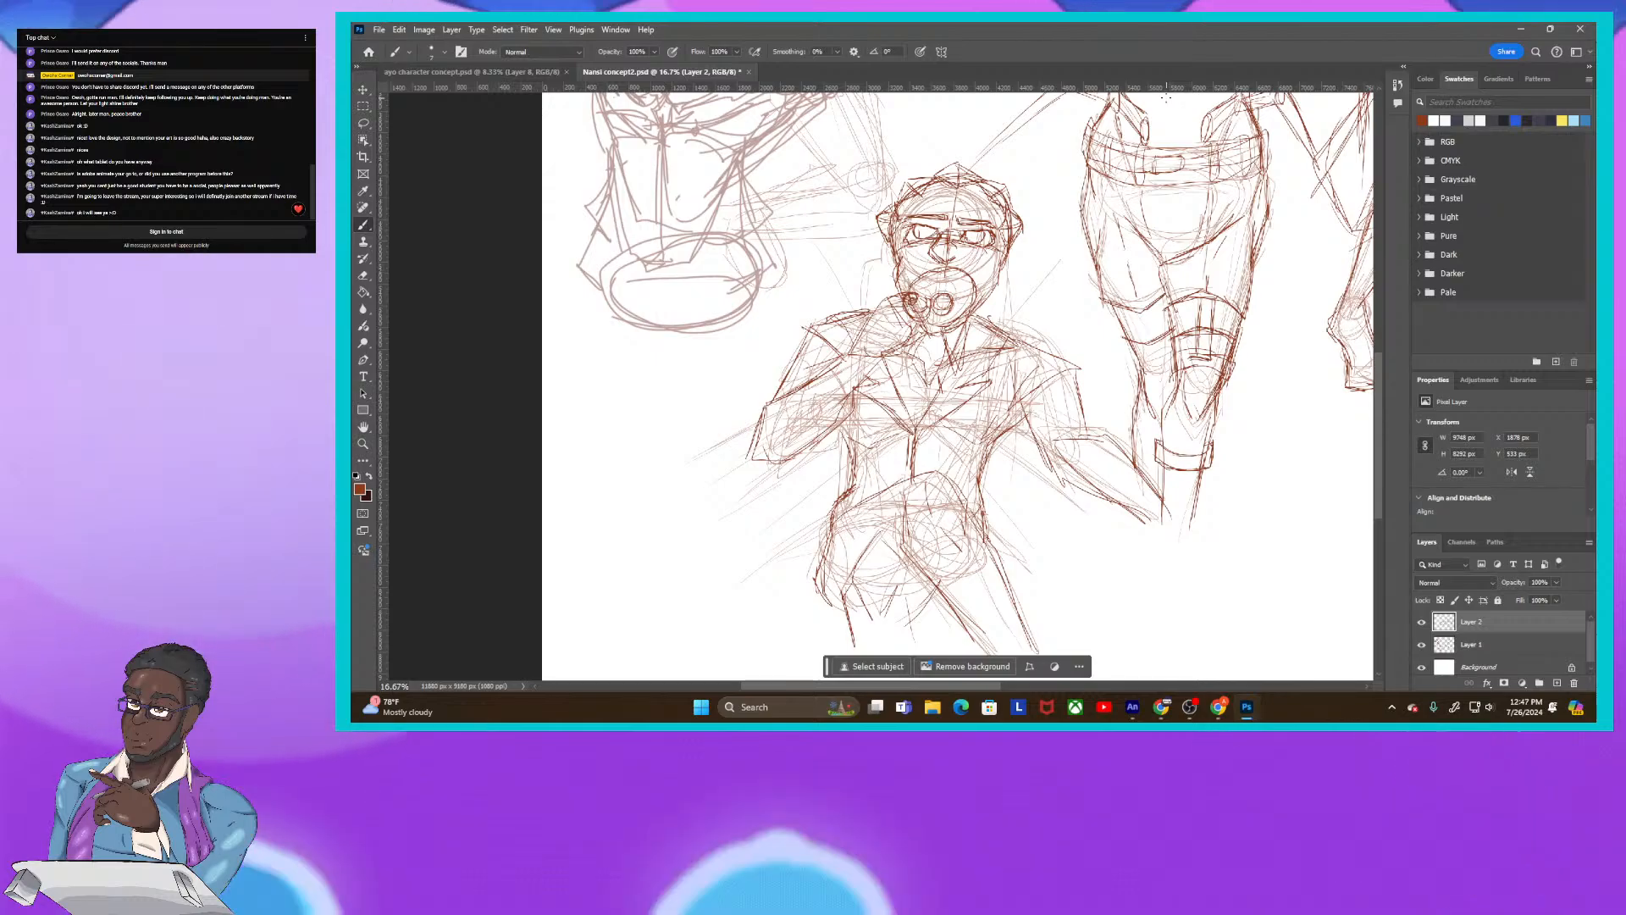
# Step: Trace the skull, facial profile and jaw of the crossed-arms figure's turned head
pyautogui.moveTo(852, 291)
pyautogui.mouseDown()
pyautogui.moveTo(786, 423)
pyautogui.moveTo(749, 562)
pyautogui.mouseUp()
pyautogui.moveTo(786, 317)
pyautogui.mouseDown()
pyautogui.moveTo(817, 461)
pyautogui.moveTo(903, 356)
pyautogui.moveTo(908, 309)
pyautogui.moveTo(737, 286)
pyautogui.moveTo(754, 378)
pyautogui.moveTo(678, 455)
pyautogui.moveTo(868, 313)
pyautogui.mouseUp()
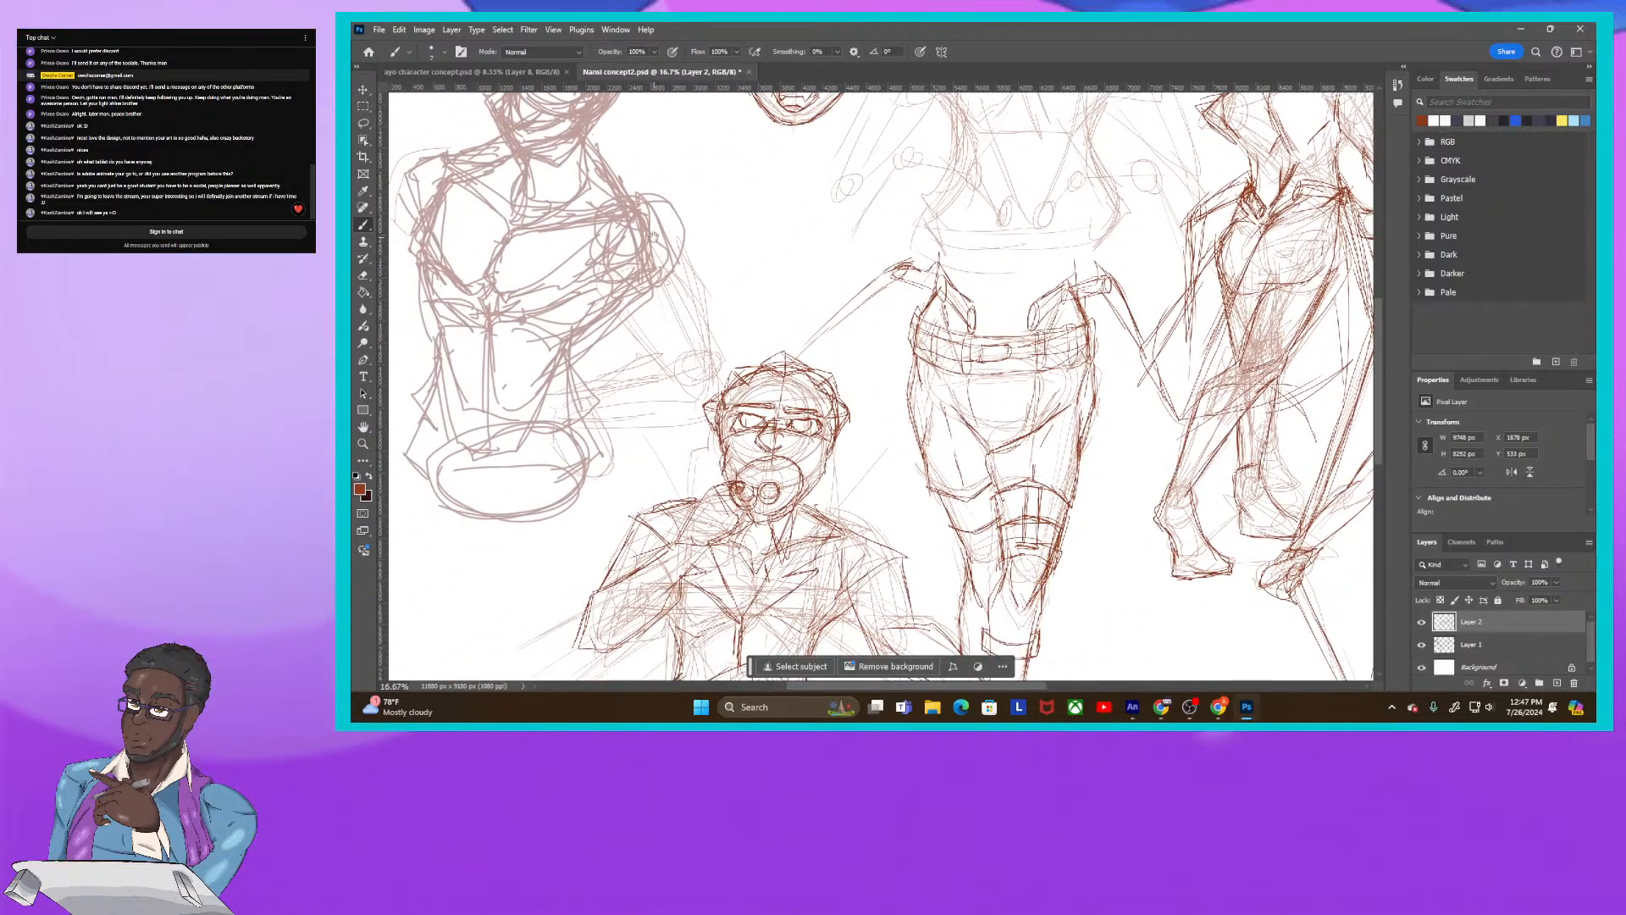
pyautogui.moveTo(653, 236); pyautogui.dragTo(850, 404)
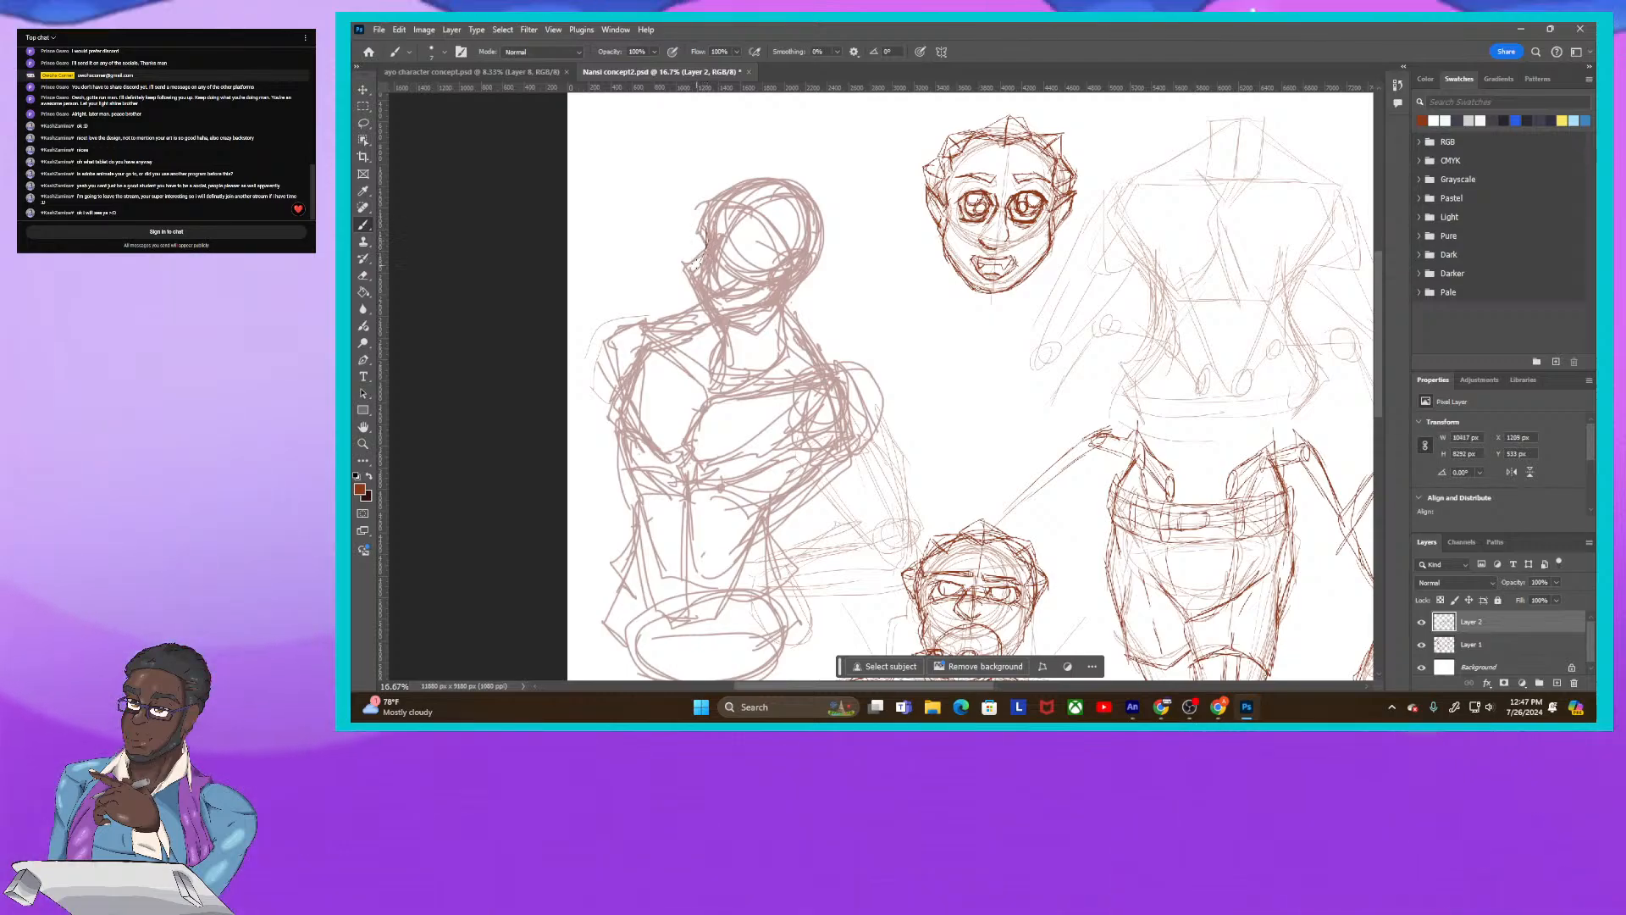
pyautogui.moveTo(693, 265); pyautogui.dragTo(686, 271)
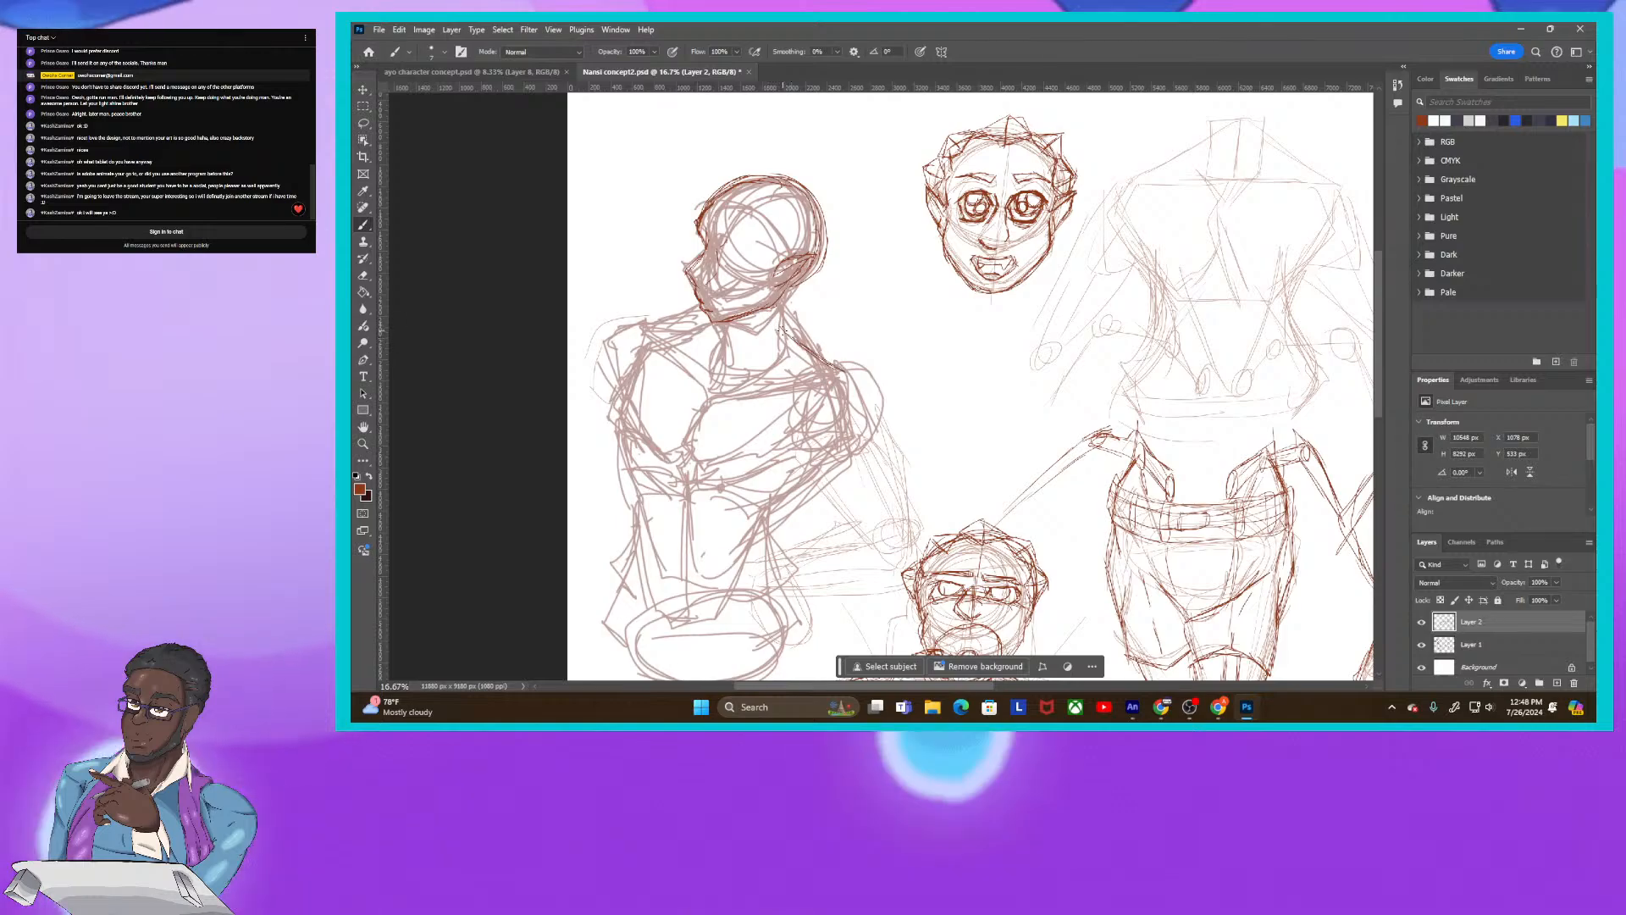
# Step: Trace the crossed-arms figure's neck, shoulders, chest and folded arms, adding an open collar and centre front line
pyautogui.moveTo(712, 331); pyautogui.dragTo(636, 337)
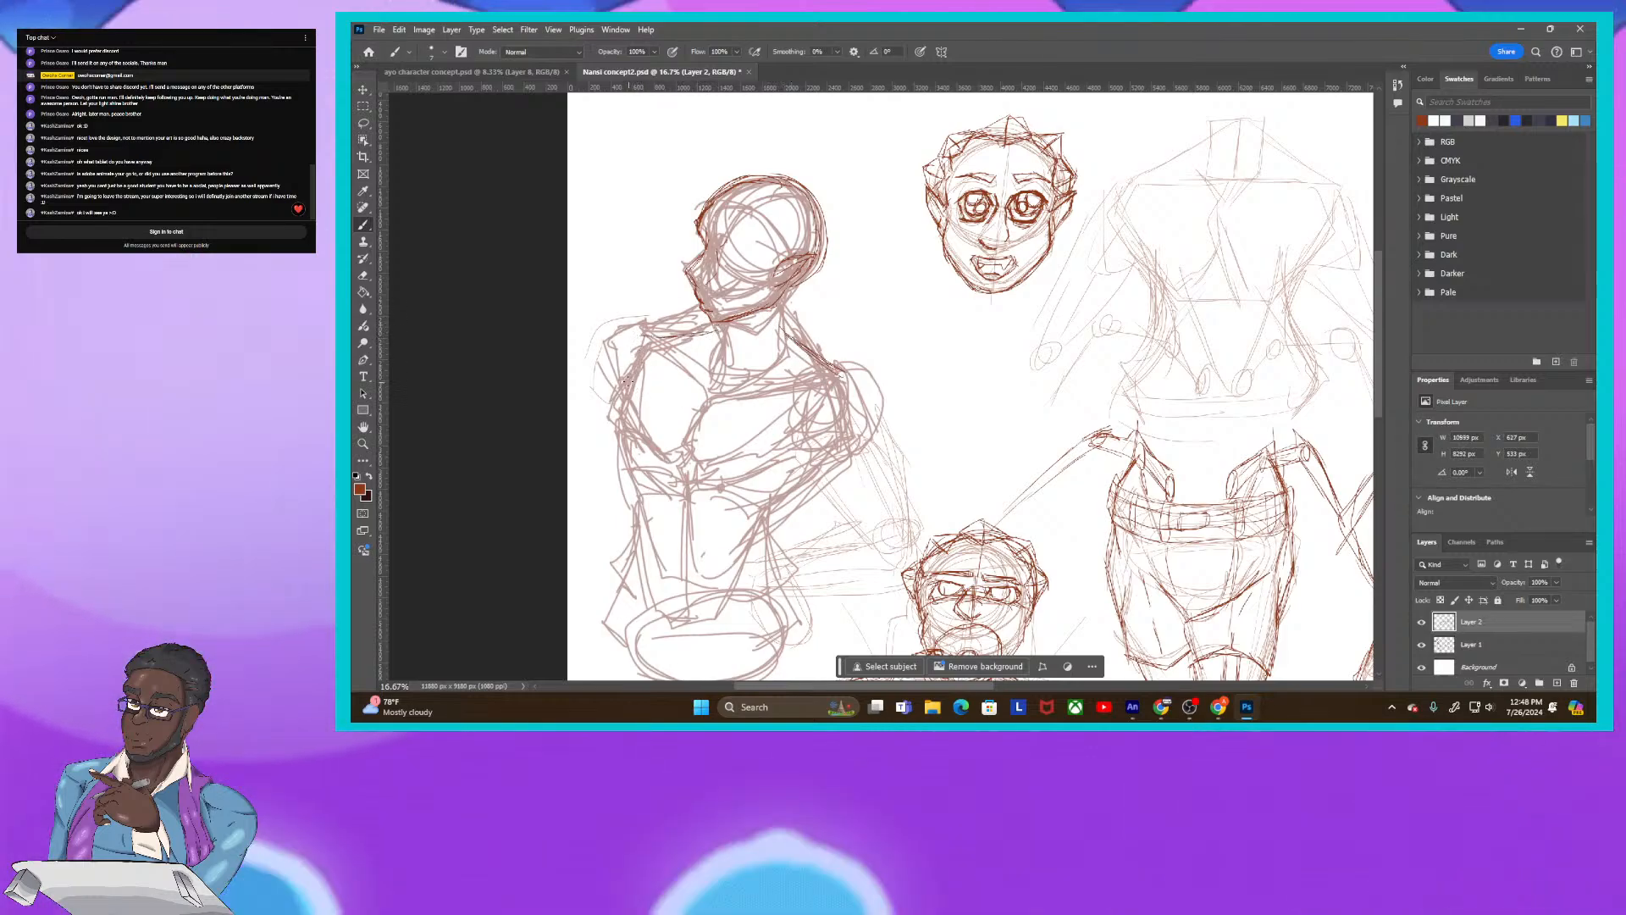
pyautogui.moveTo(641, 357); pyautogui.dragTo(624, 426)
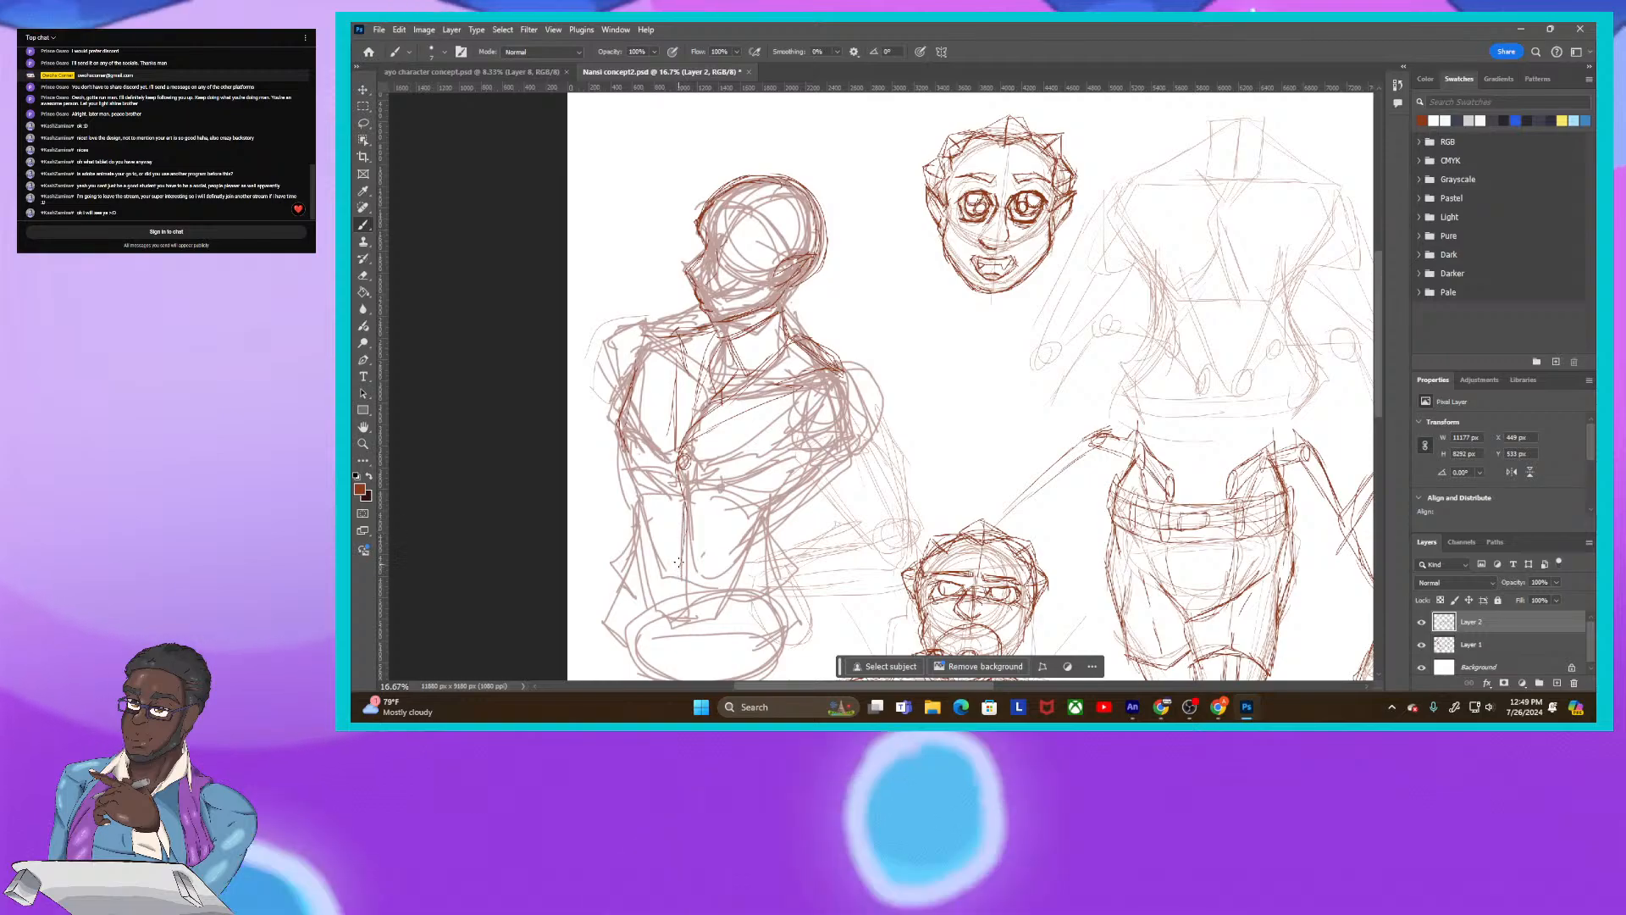
pyautogui.moveTo(685, 501); pyautogui.dragTo(696, 550)
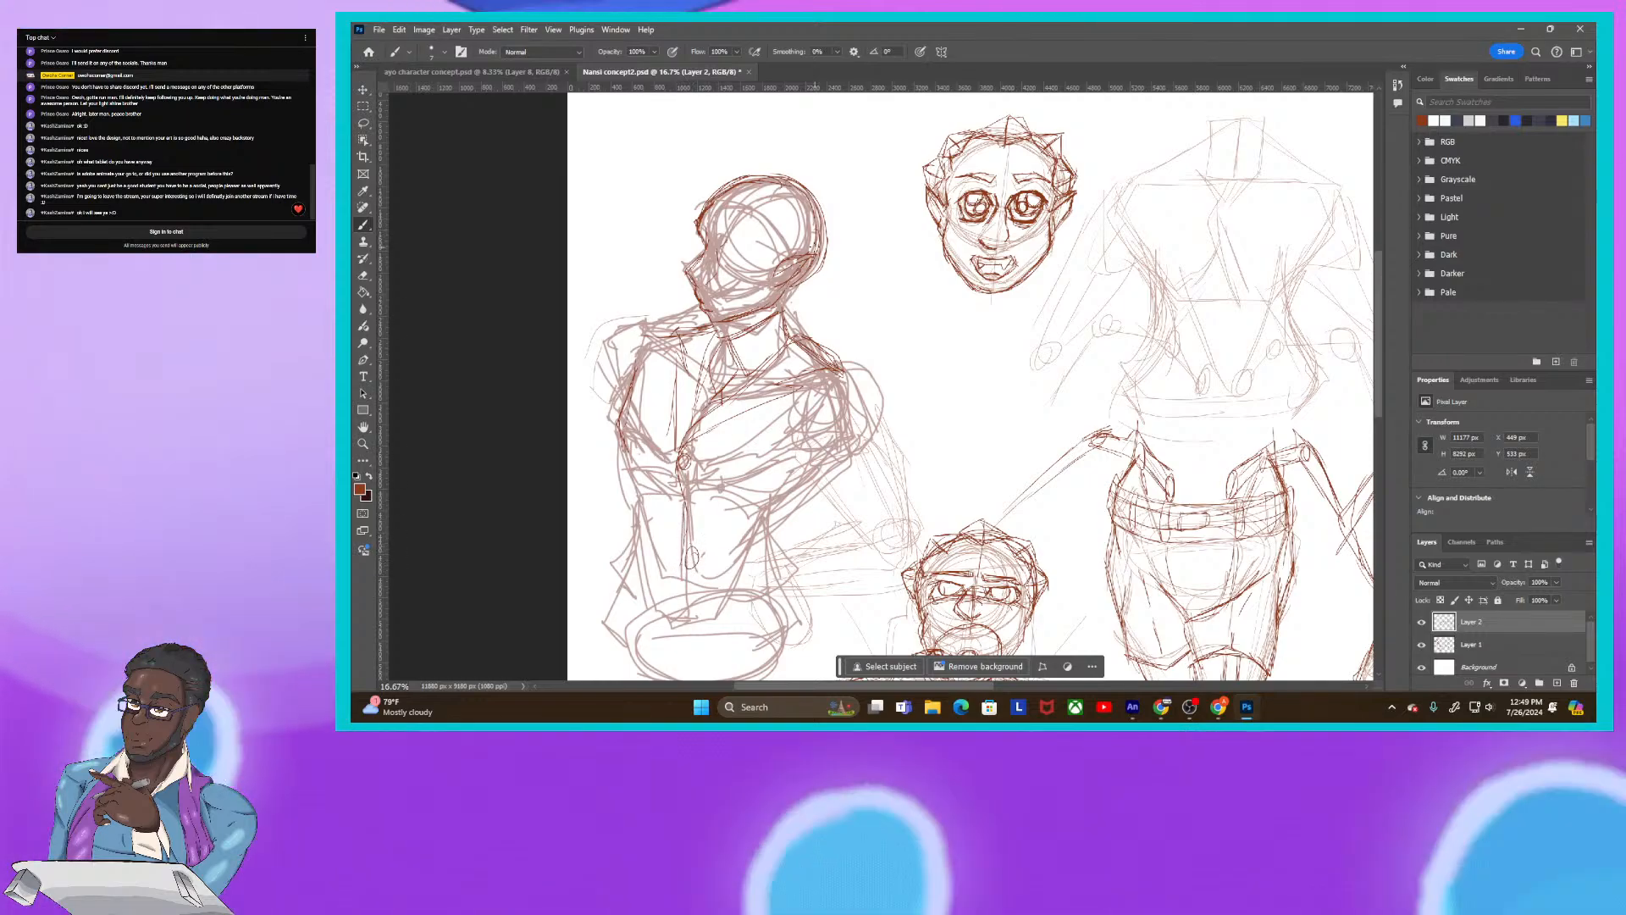
# Step: Trace the crossed-arms figure's waist and hips with a flared jacket hem, and extend angular lines outward from its far shoulder
pyautogui.scroll(-3, 759, 400)
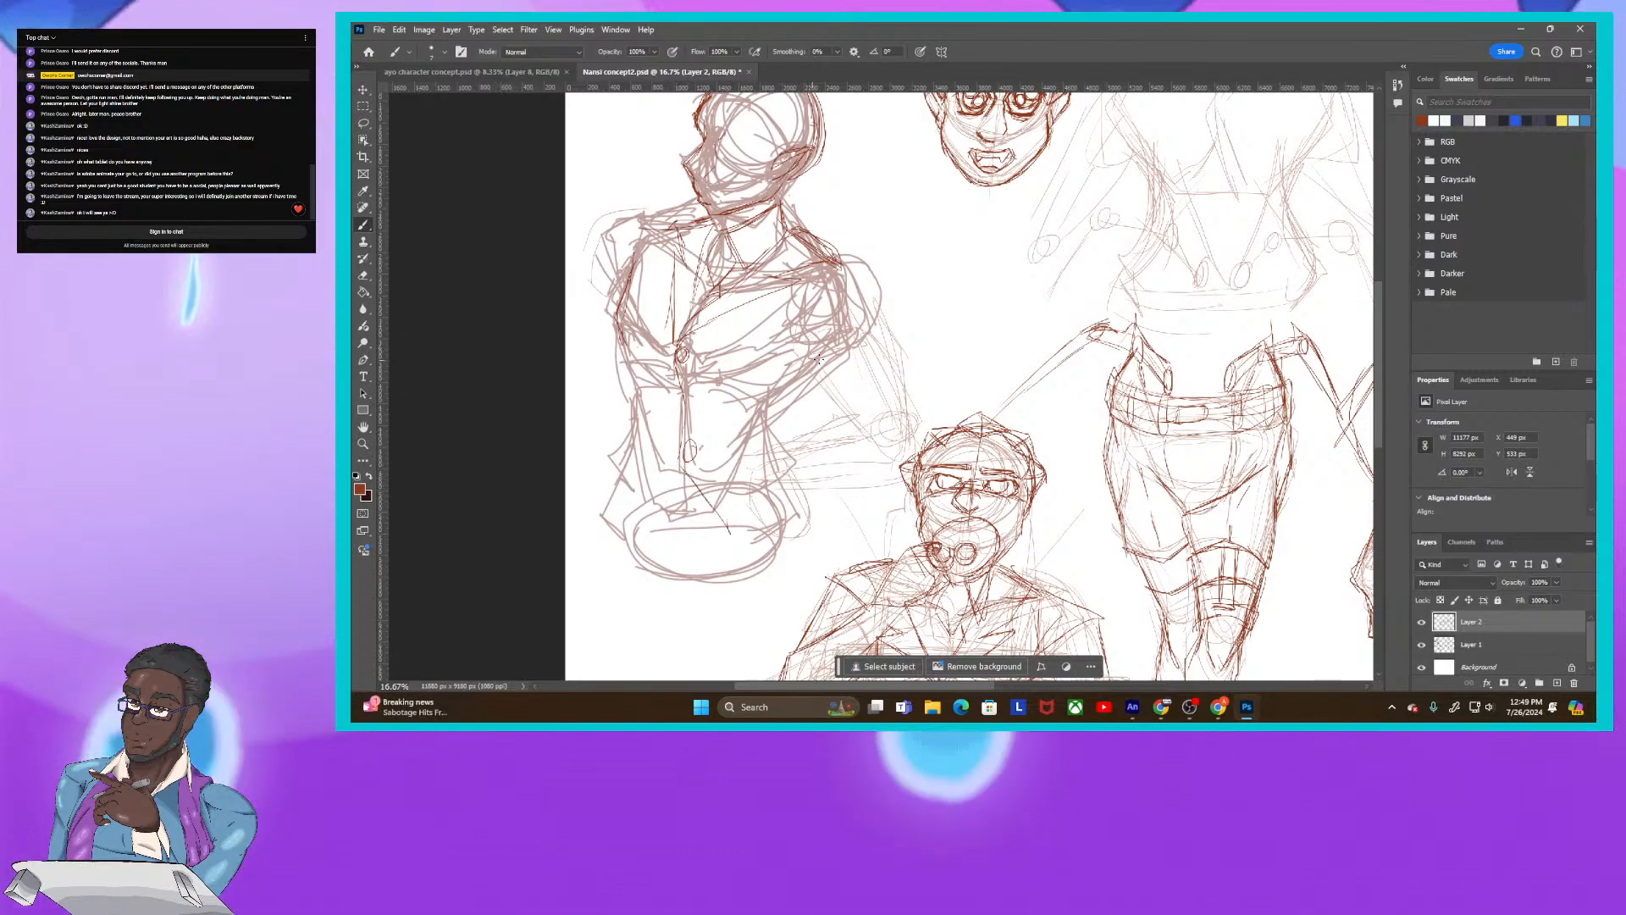
pyautogui.moveTo(776, 437)
pyautogui.mouseDown()
pyautogui.moveTo(787, 458)
pyautogui.moveTo(735, 542)
pyautogui.mouseUp()
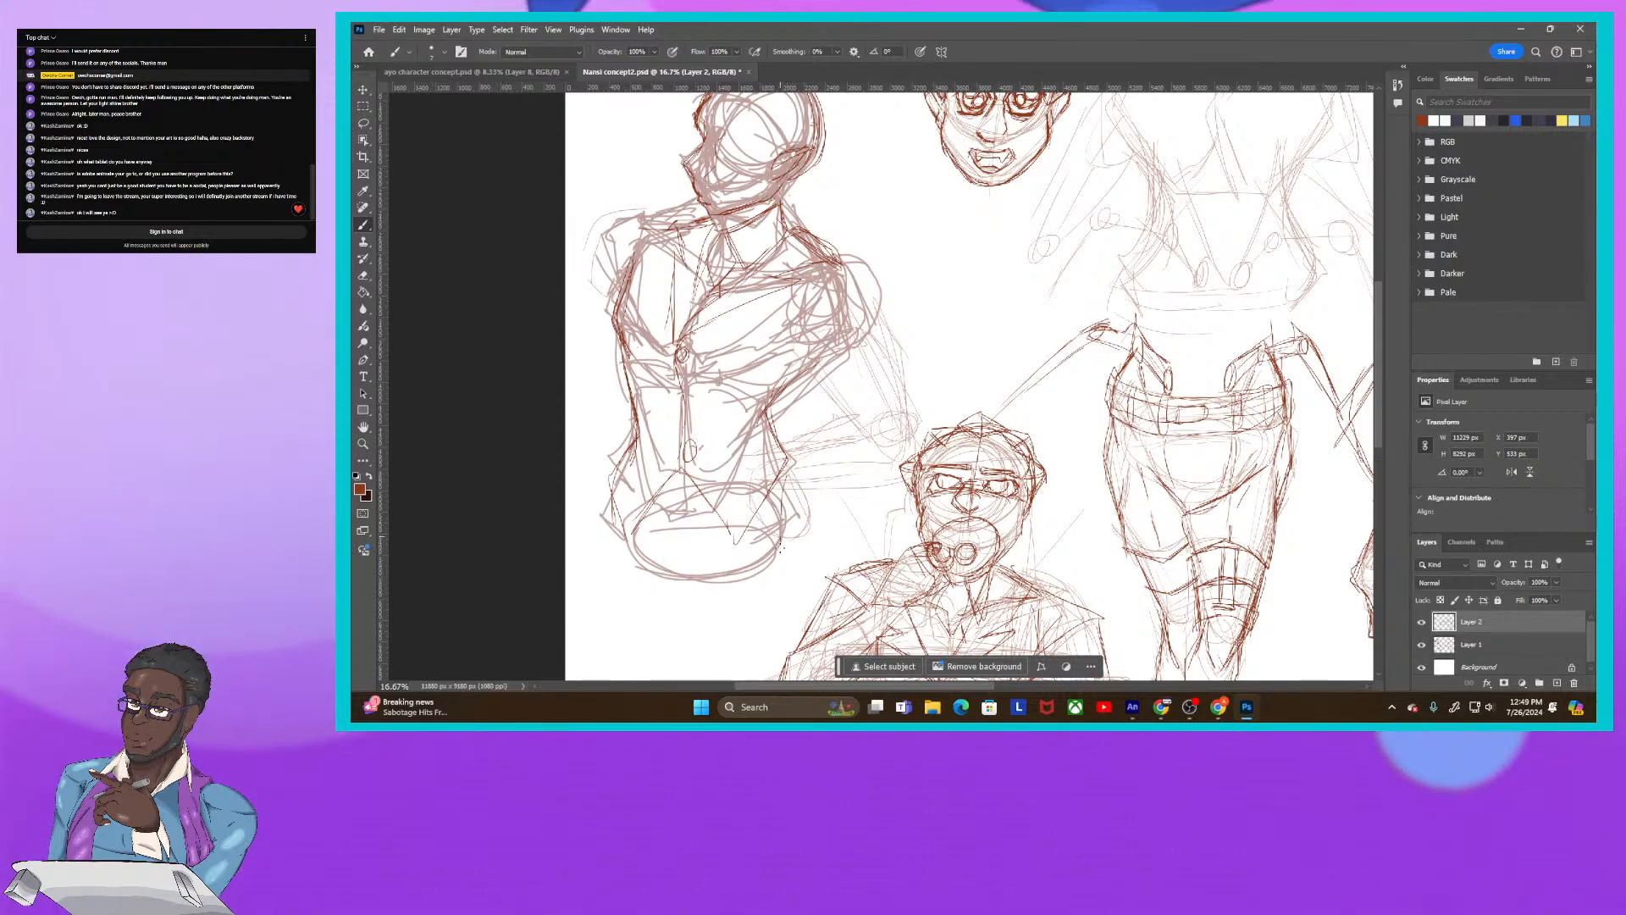
pyautogui.moveTo(790, 468); pyautogui.dragTo(792, 580)
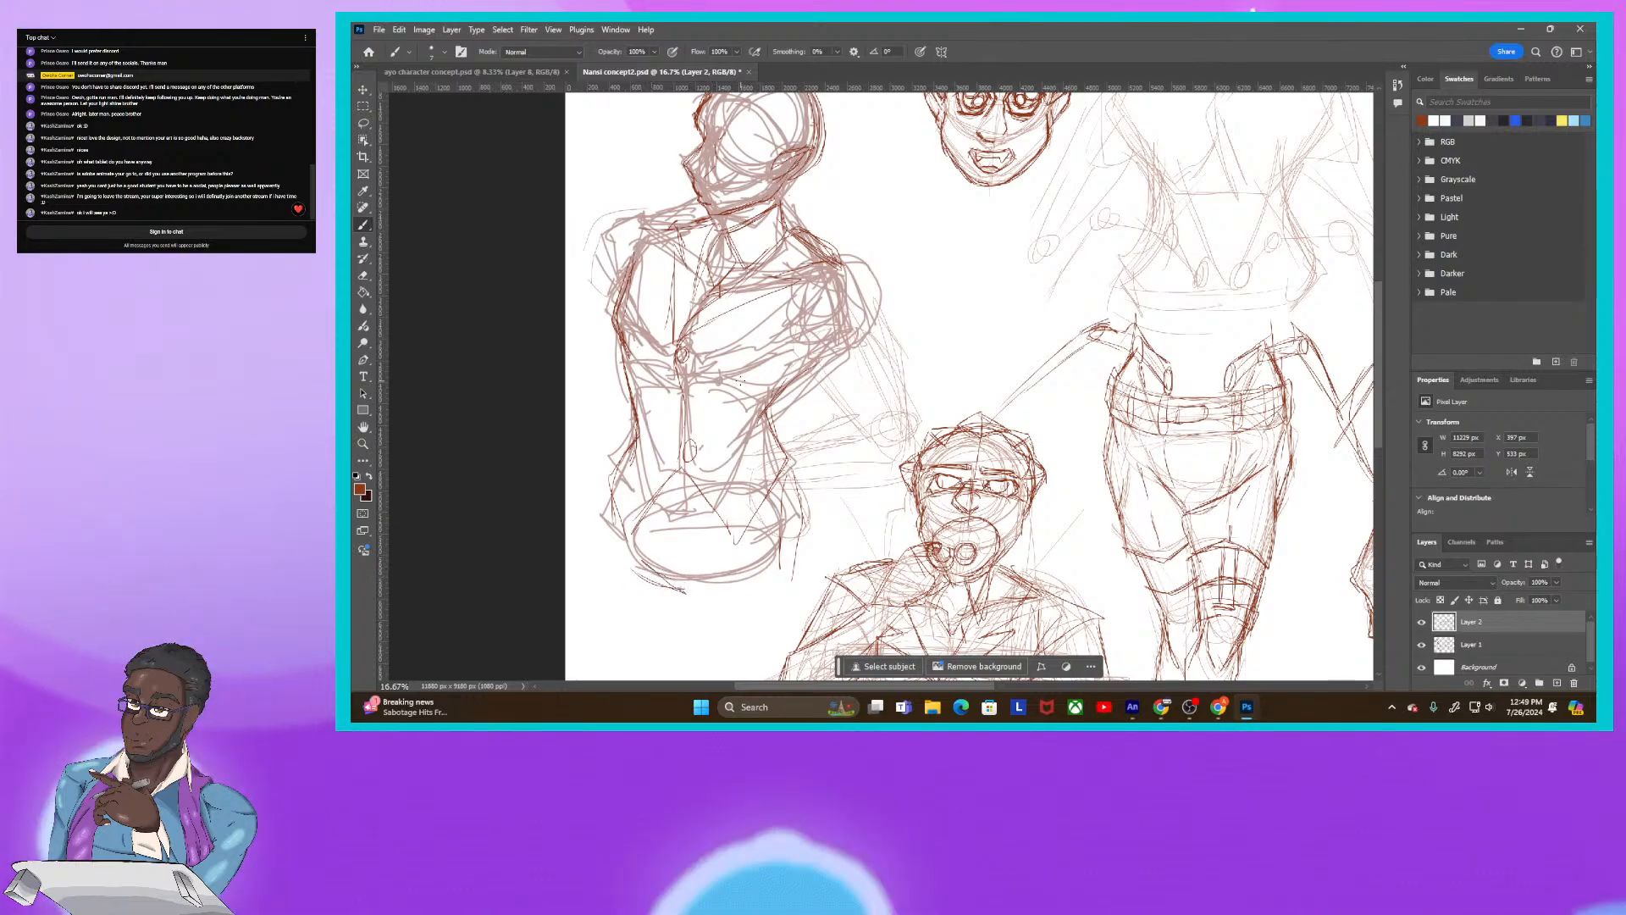
pyautogui.moveTo(678, 312); pyautogui.dragTo(704, 455)
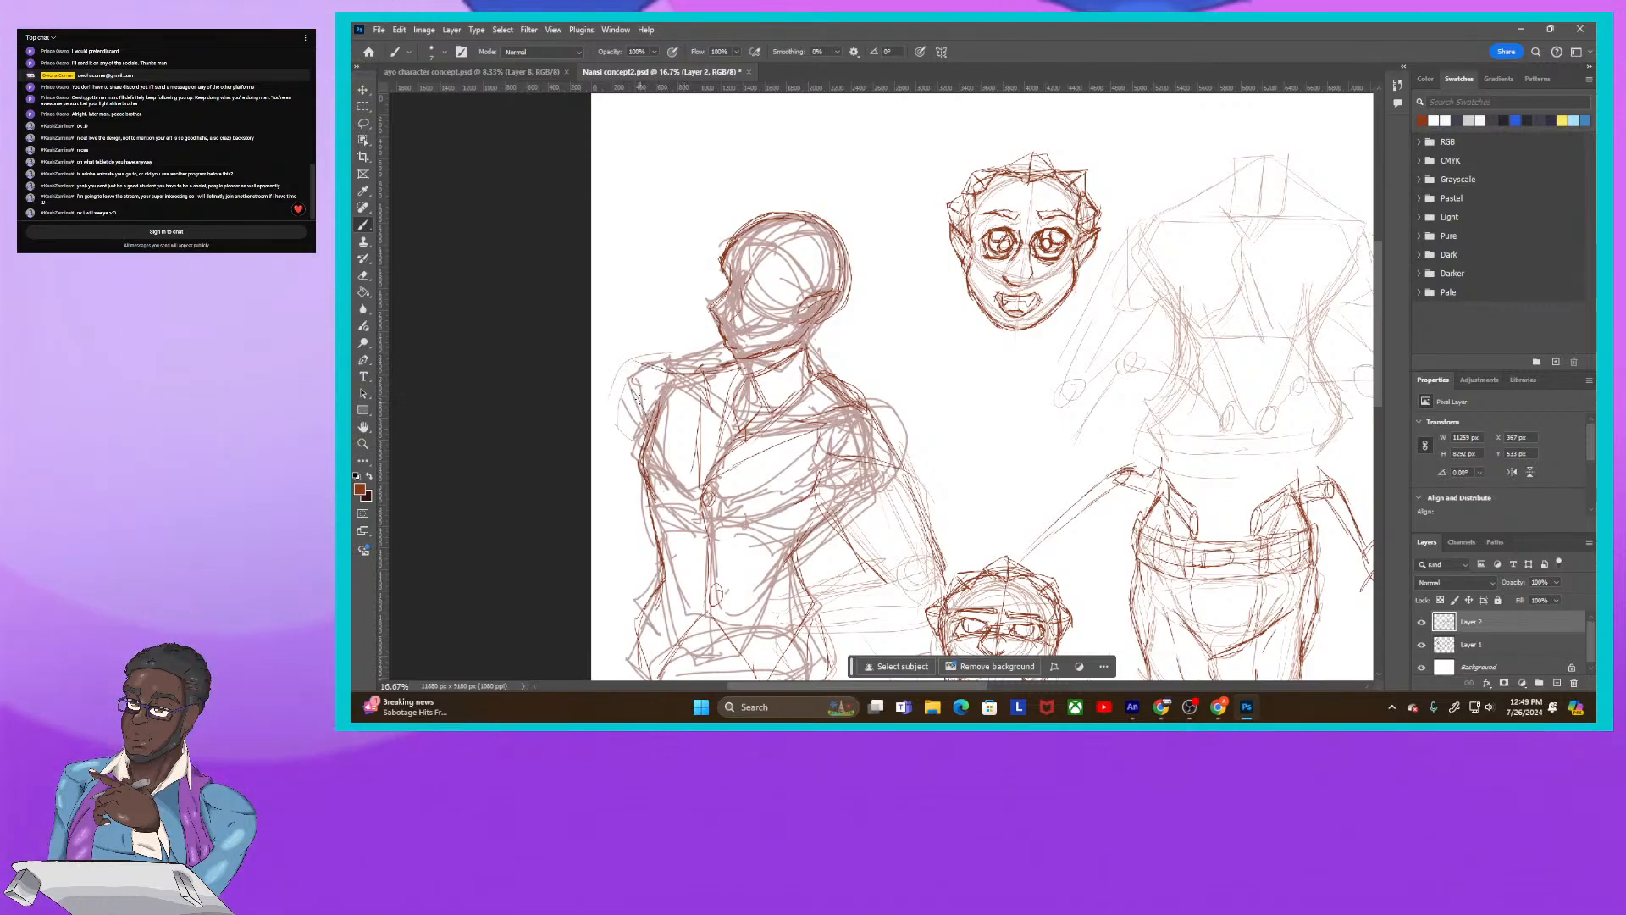
pyautogui.moveTo(616, 366); pyautogui.dragTo(609, 428)
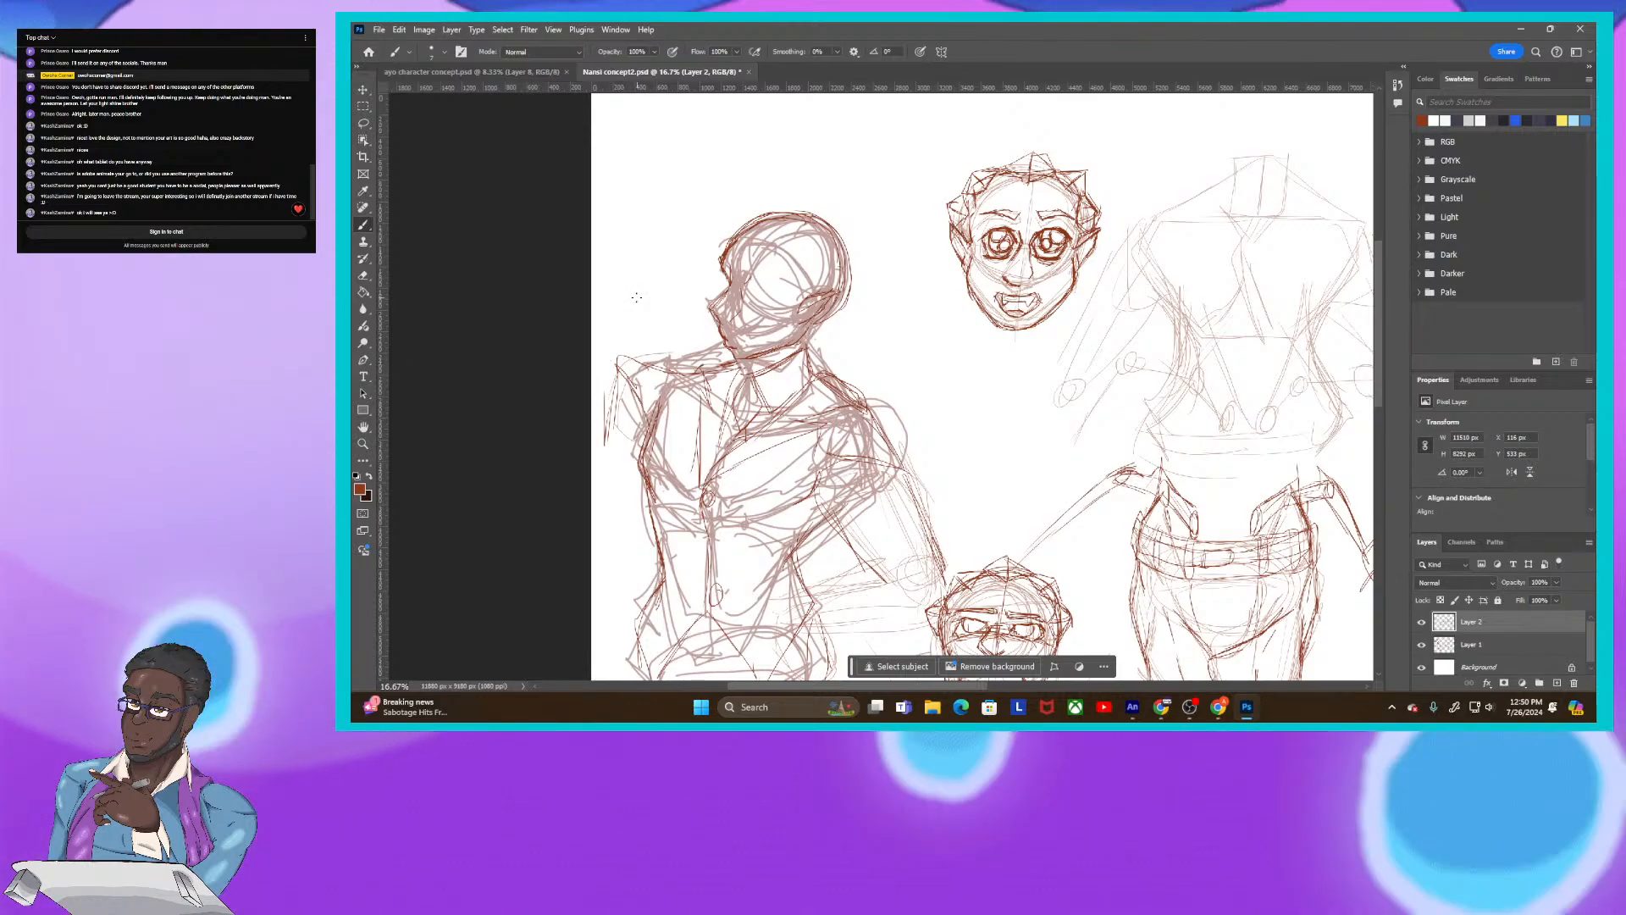
# Step: Enlarge the brush and handwrite the title "Nansi" in the blank space above the figure with the raised arm
pyautogui.moveTo(760, 558)
pyautogui.mouseDown()
pyautogui.moveTo(723, 475)
pyautogui.moveTo(596, 439)
pyautogui.moveTo(471, 481)
pyautogui.mouseUp()
pyautogui.moveTo(671, 520); pyautogui.dragTo(555, 554)
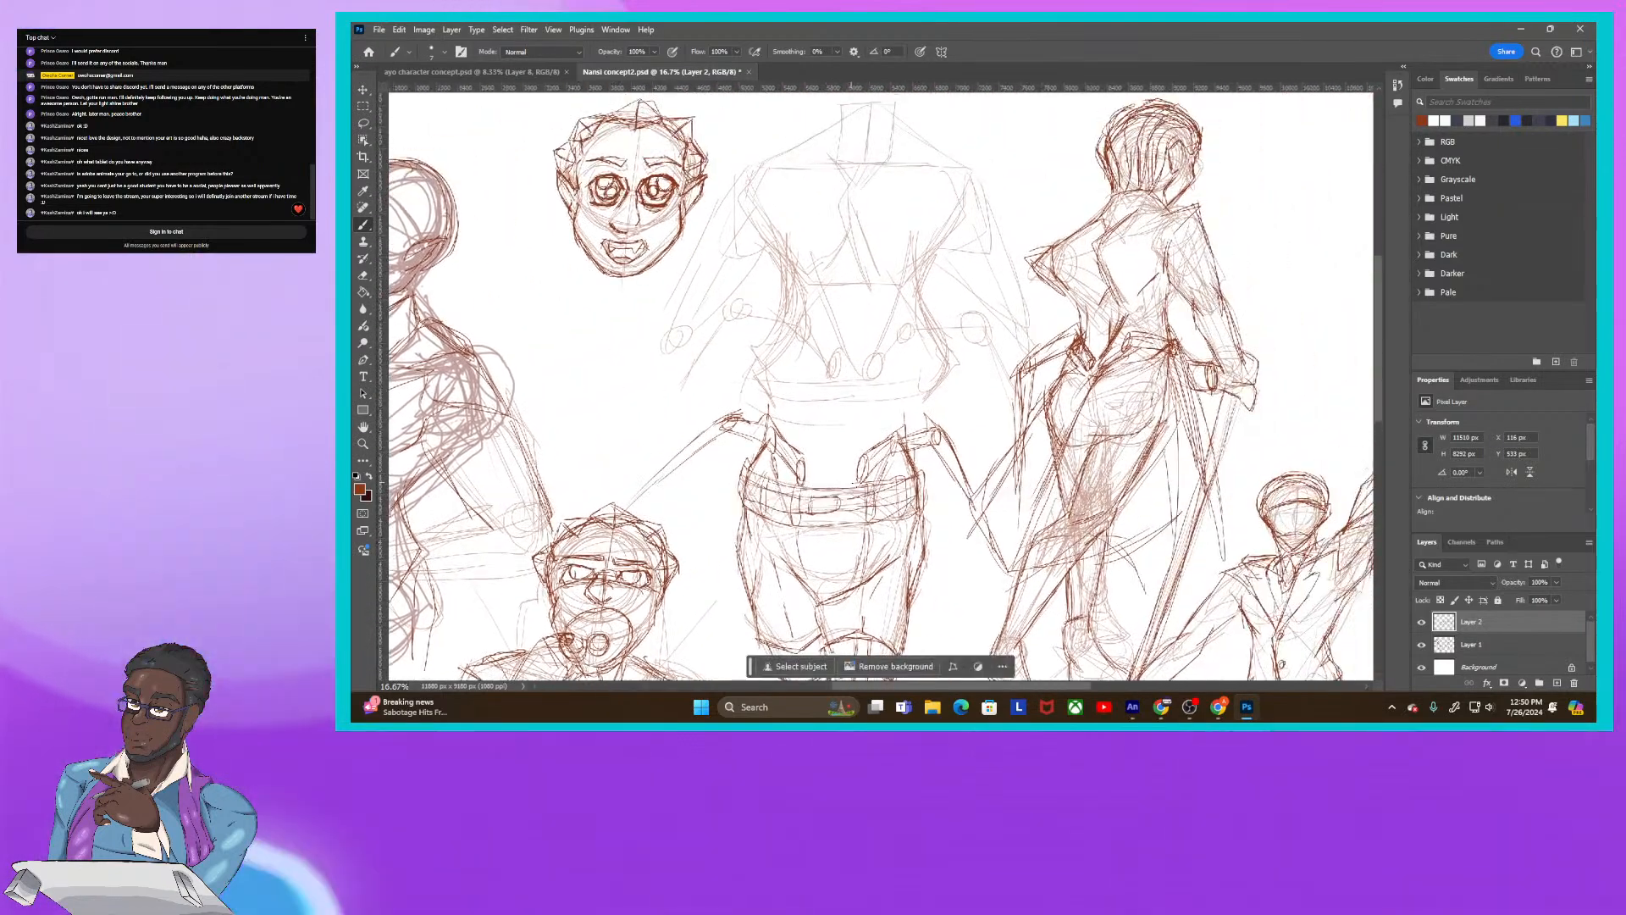
pyautogui.moveTo(871, 490)
pyautogui.mouseDown()
pyautogui.moveTo(836, 428)
pyautogui.moveTo(660, 239)
pyautogui.mouseUp()
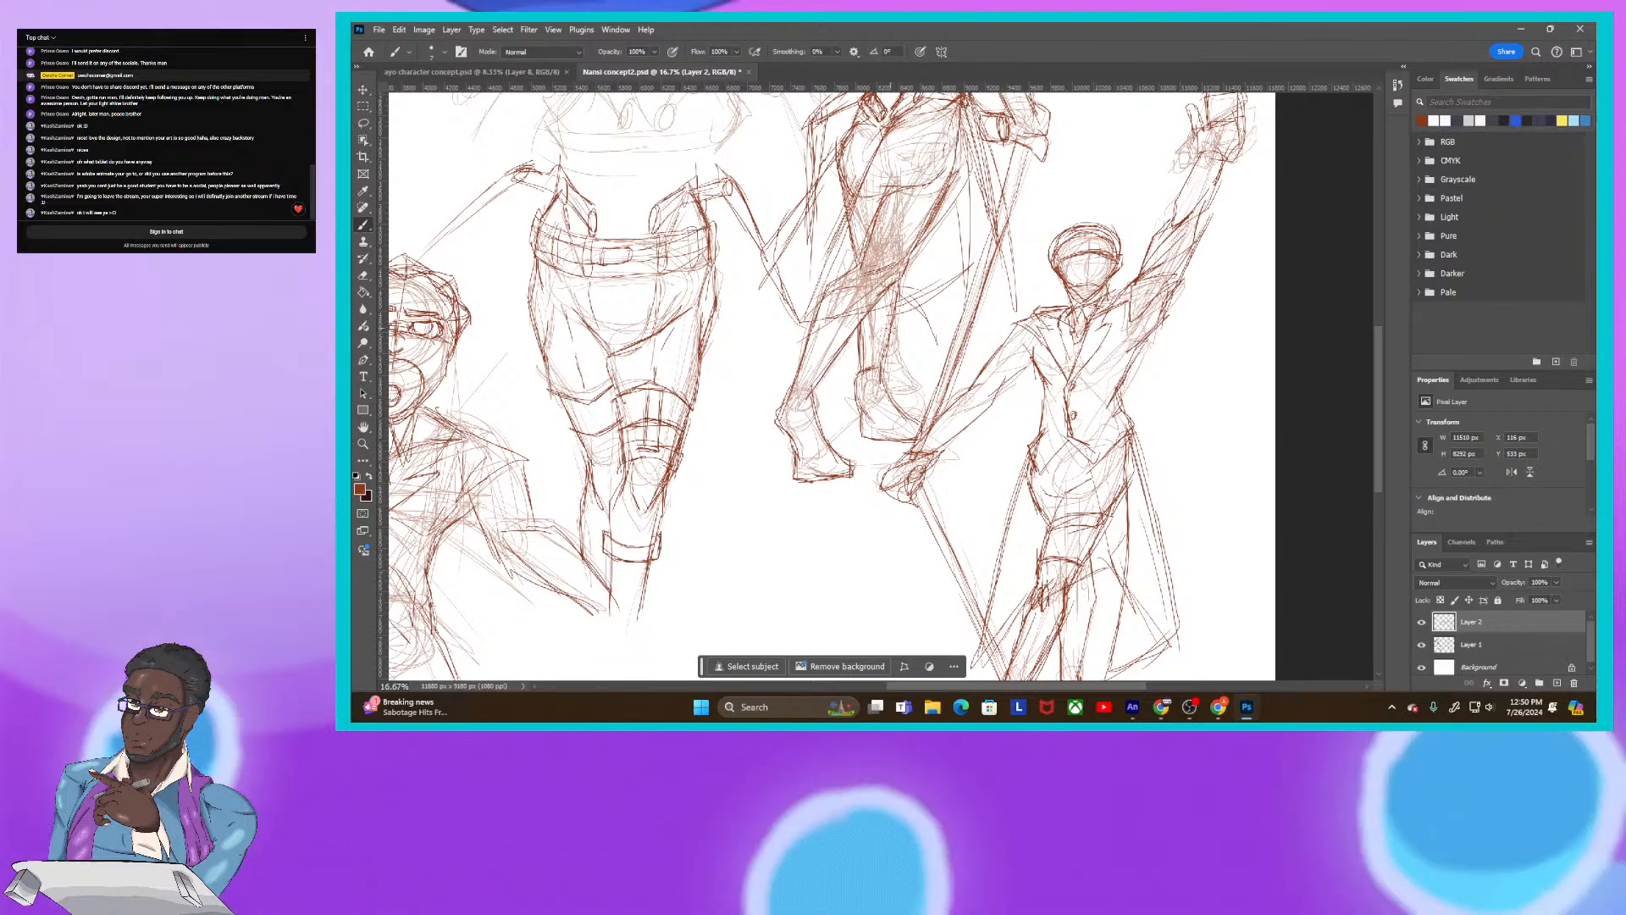
pyautogui.hotkey('ctrl', '-')
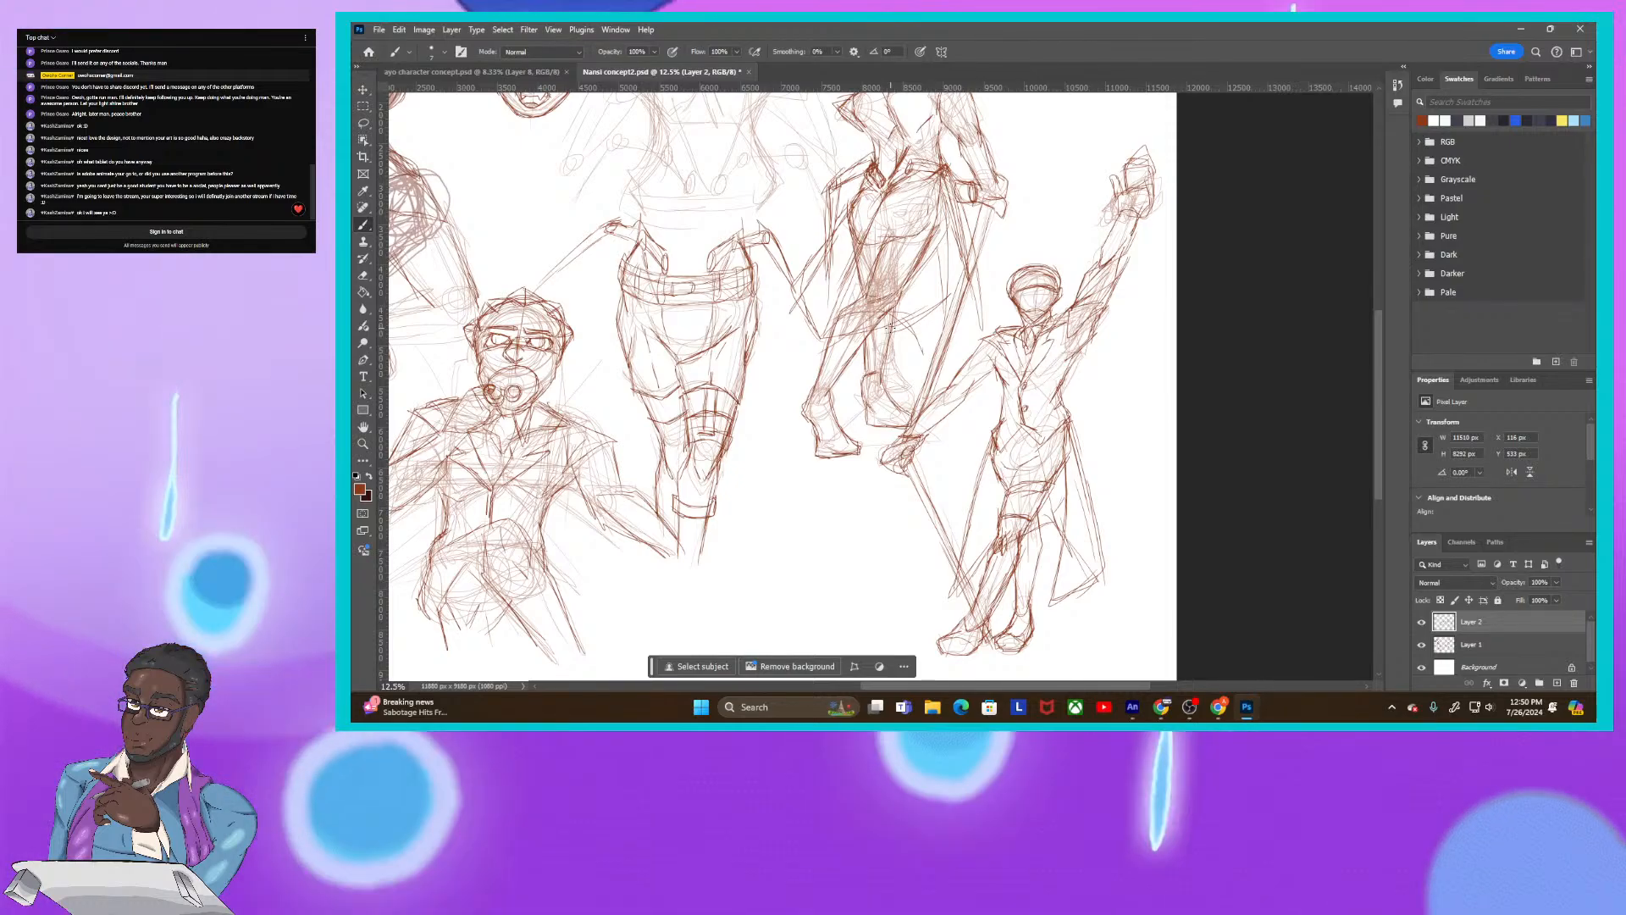
pyautogui.scroll(-1, 893, 333)
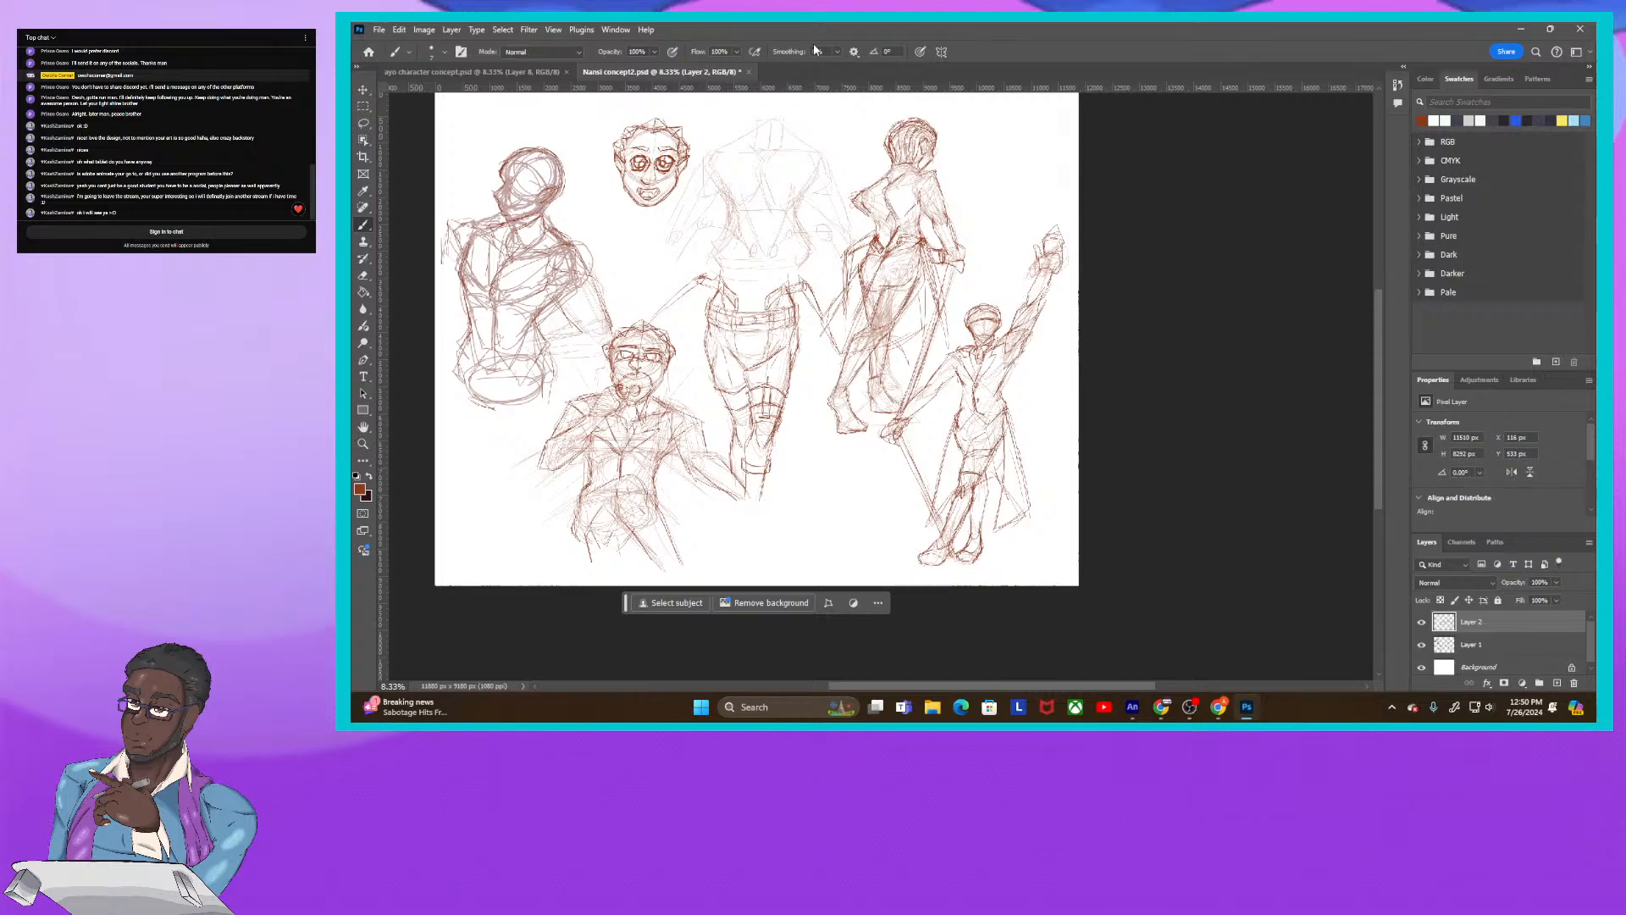
pyautogui.press(']')
pyautogui.press(']')
pyautogui.press(']')
pyautogui.press(']')
pyautogui.press(']')
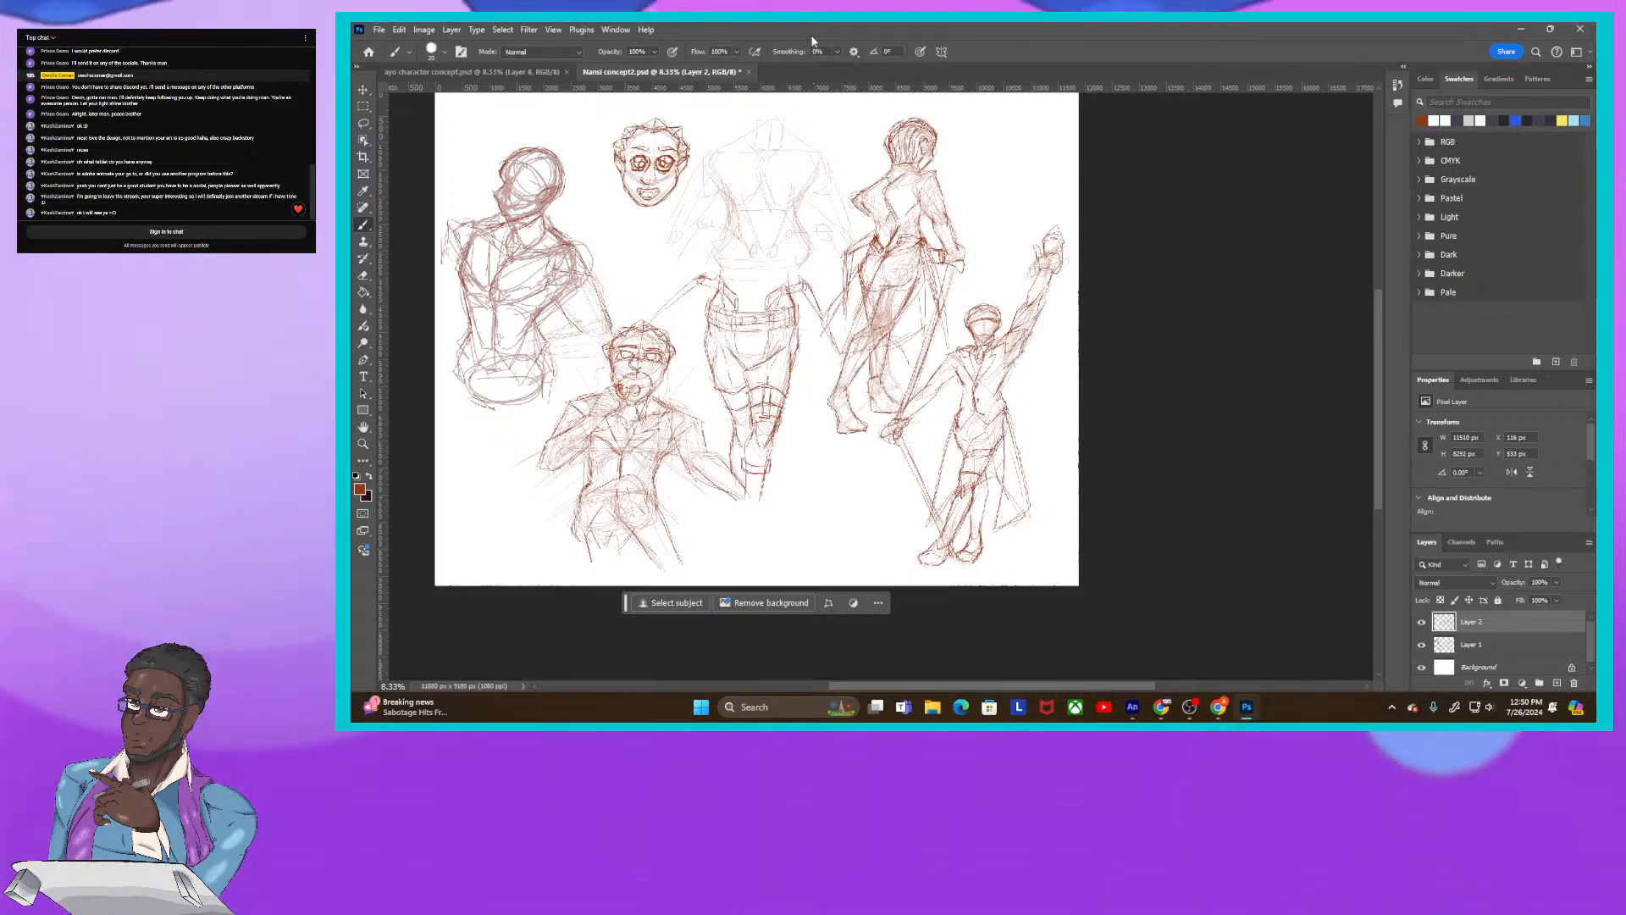
pyautogui.moveTo(964, 135)
pyautogui.mouseDown()
pyautogui.moveTo(980, 111)
pyautogui.moveTo(1011, 132)
pyautogui.mouseUp()
pyautogui.click(1017, 111)
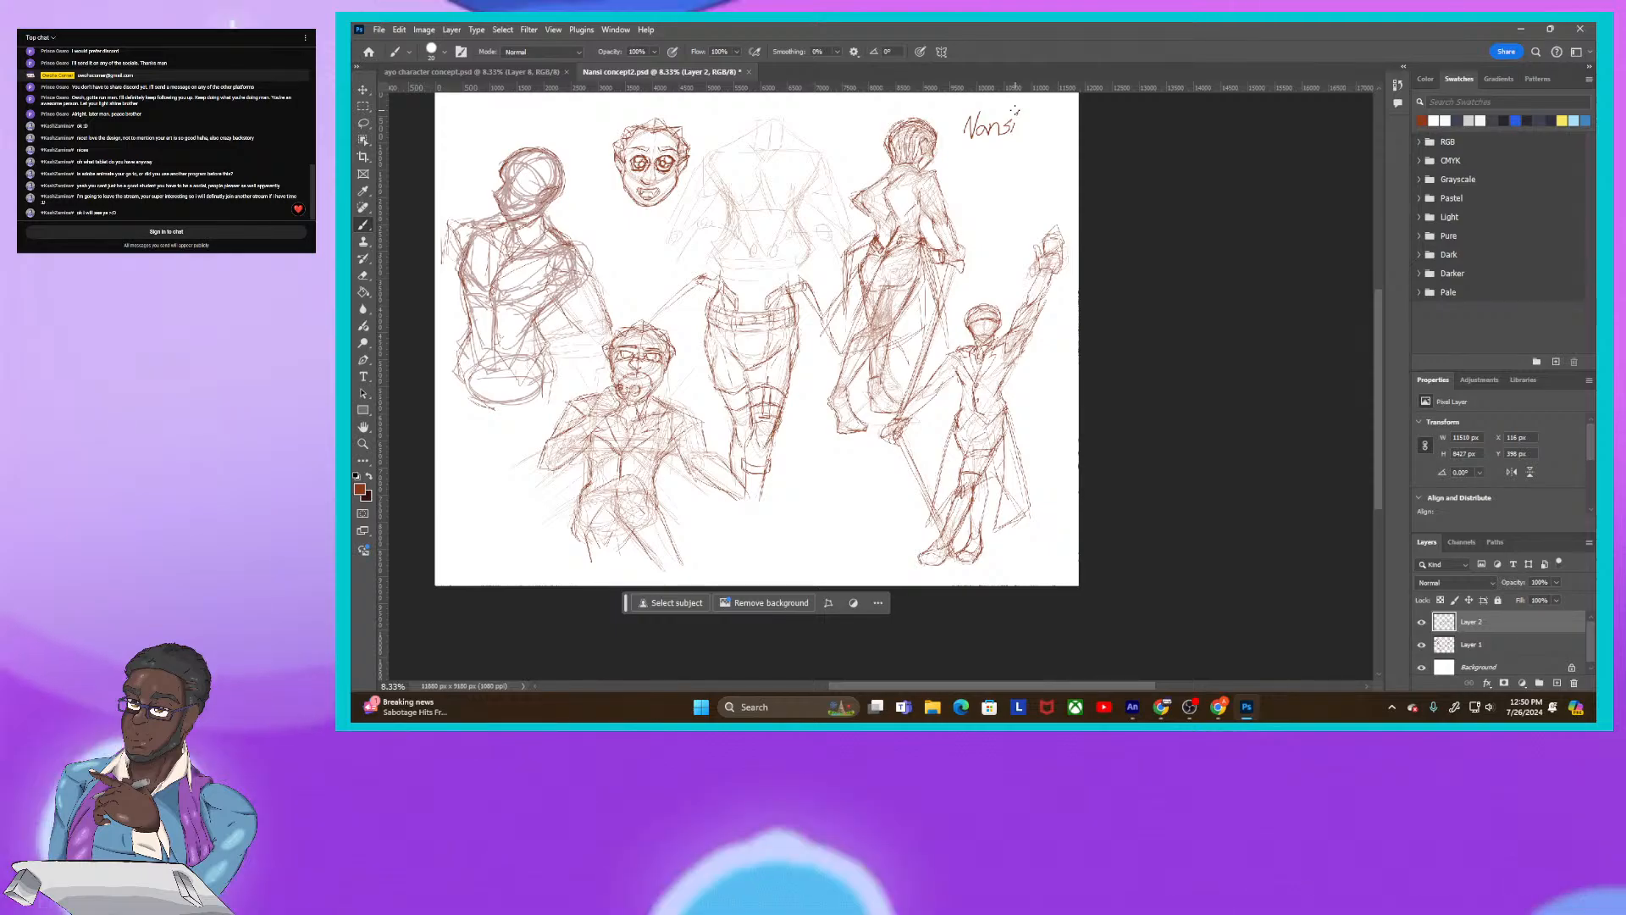